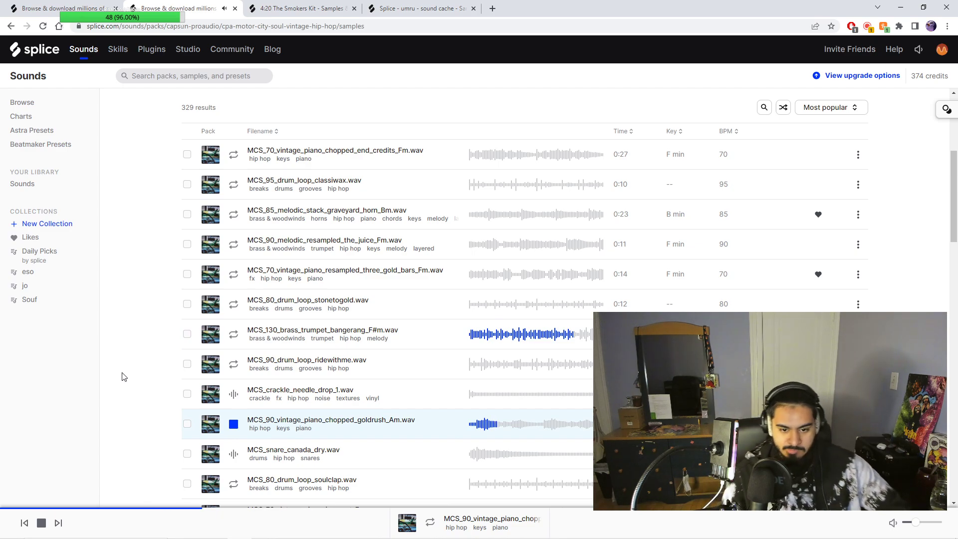
# Step: Preview the jazz_cat and chopped_late_walk vintage piano samples in the Motor City Soul pack, and close that pack
pyautogui.scroll(-1, 319, 389)
pyautogui.scroll(-3, 320, 389)
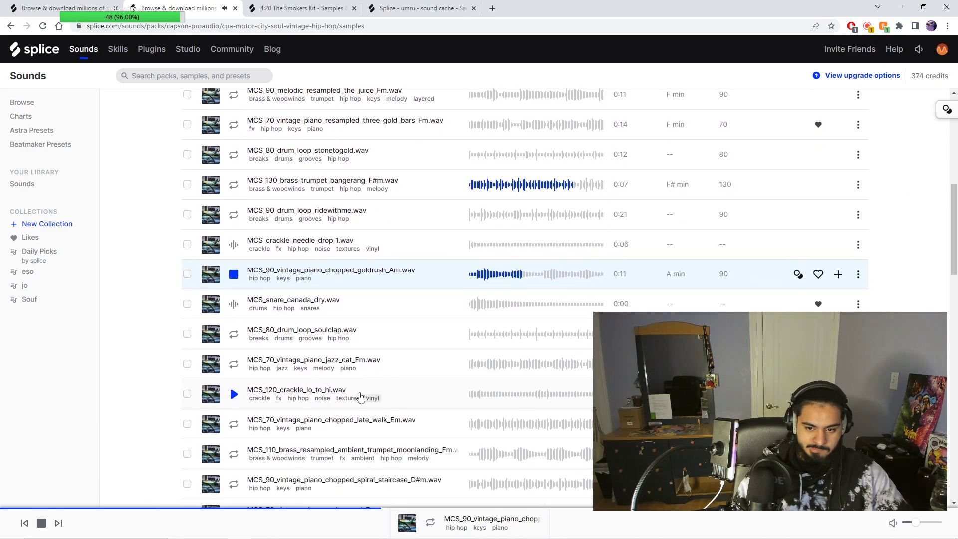
pyautogui.click(241, 369)
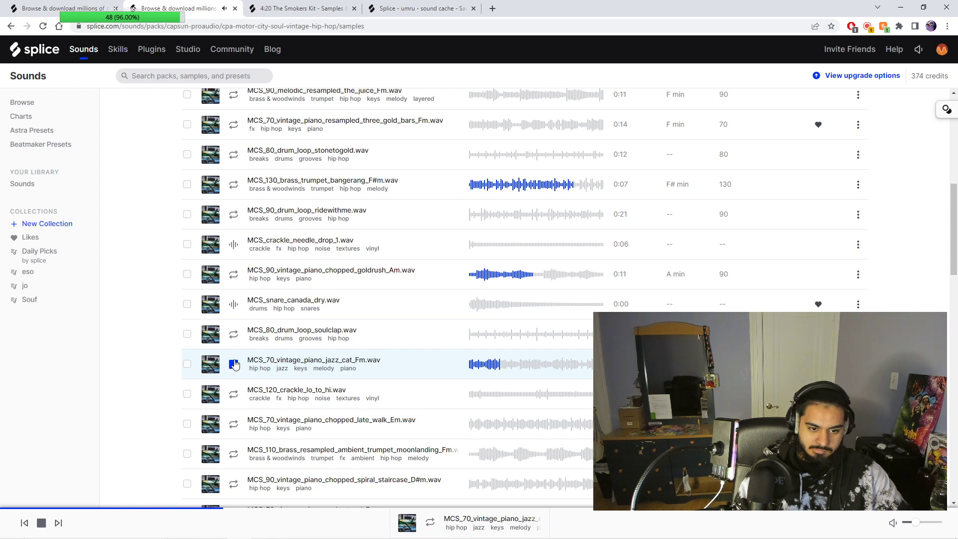
pyautogui.click(233, 424)
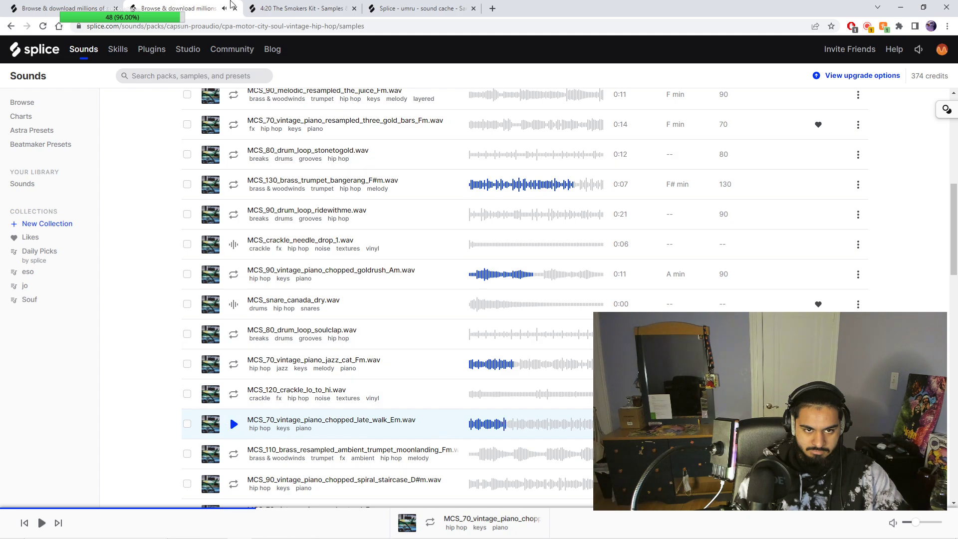
pyautogui.hotkey('ctrl', 'w')
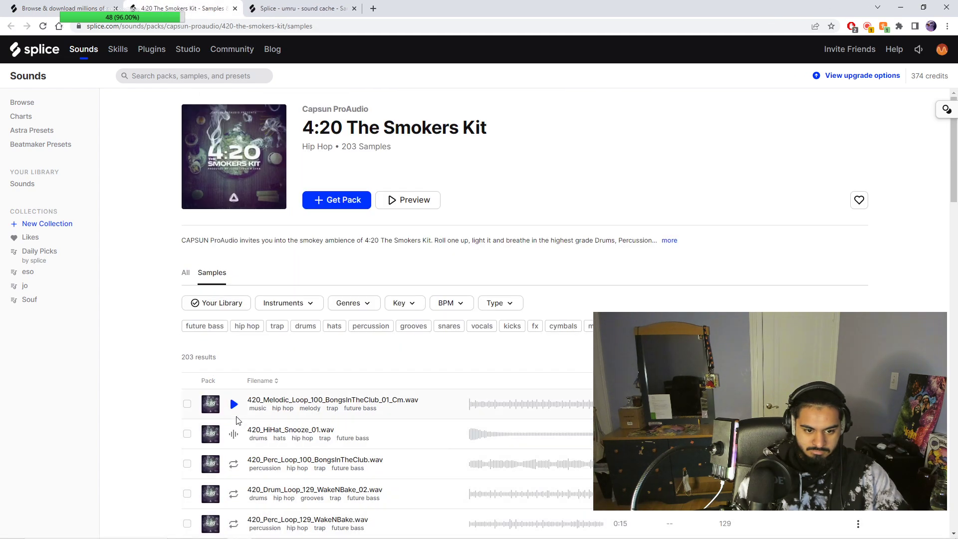
# Step: Preview the first BongsInTheClub melodic loop, filter the pack by bongsintheclub, and audition the related second loop, blip and breath effects
pyautogui.click(234, 404)
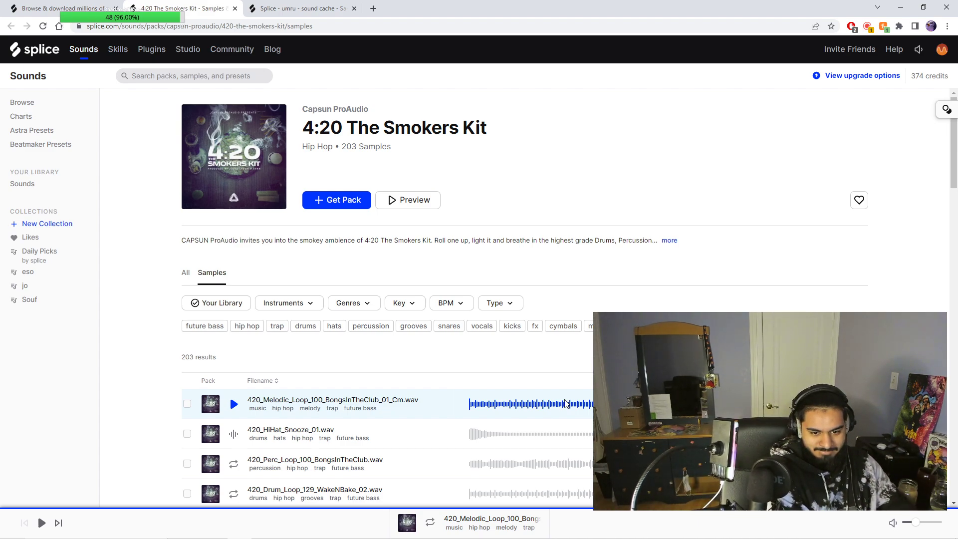
pyautogui.click(370, 400)
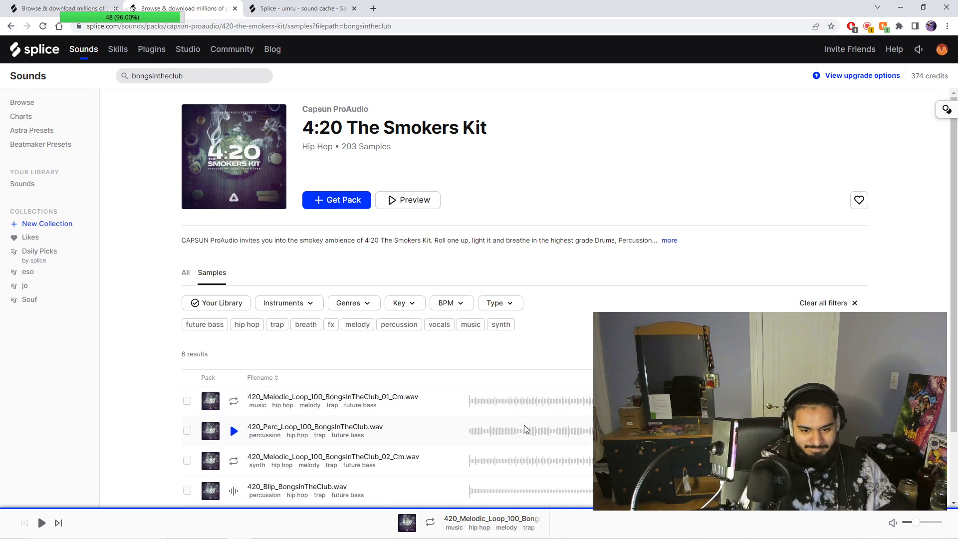
pyautogui.scroll(-2, 379, 399)
pyautogui.click(233, 376)
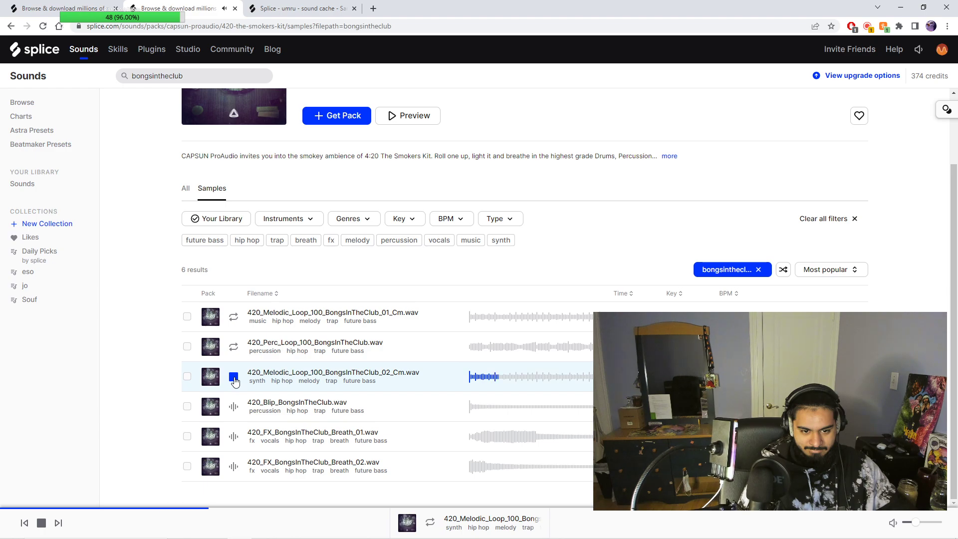
pyautogui.click(232, 416)
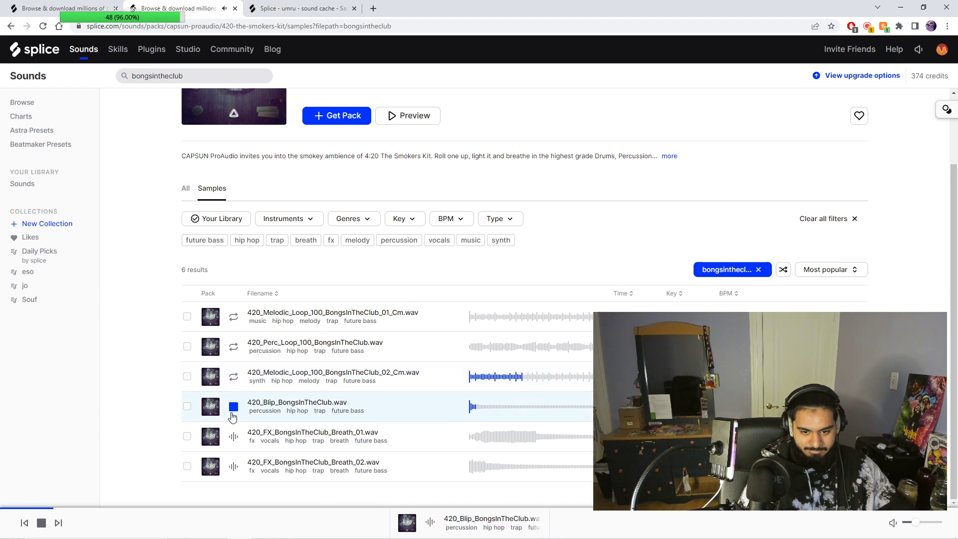
pyautogui.click(232, 416)
pyautogui.click(233, 436)
pyautogui.click(231, 466)
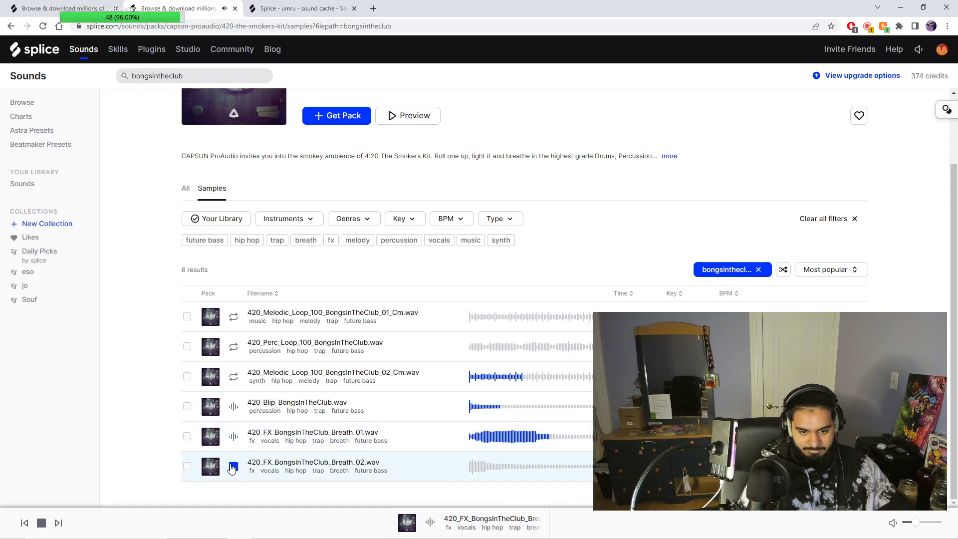
# Step: Compare the two BongsInTheClub melodic loops with the 420_Perc_Loop_100_BongsInTheClub percussion loop by playing them back
pyautogui.click(232, 377)
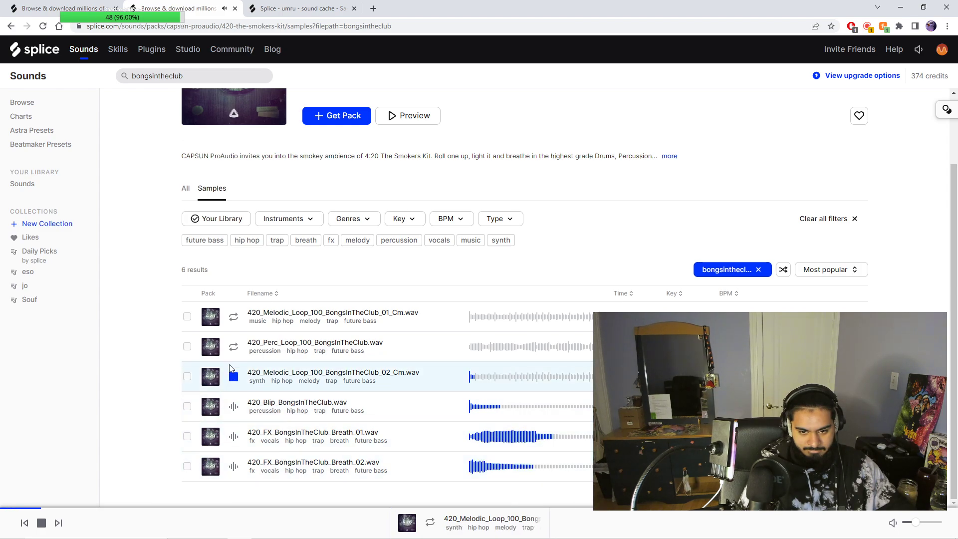
pyautogui.click(229, 347)
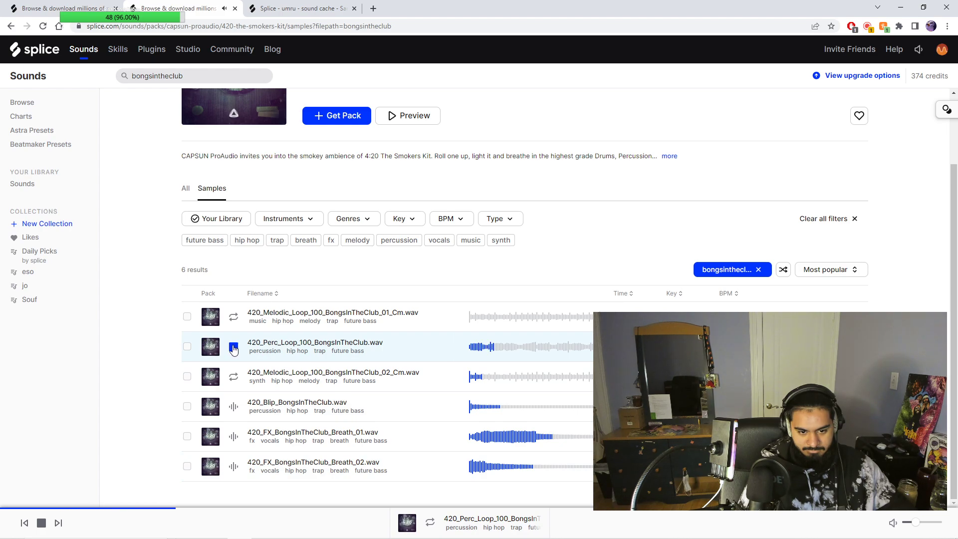
pyautogui.click(232, 377)
pyautogui.click(233, 316)
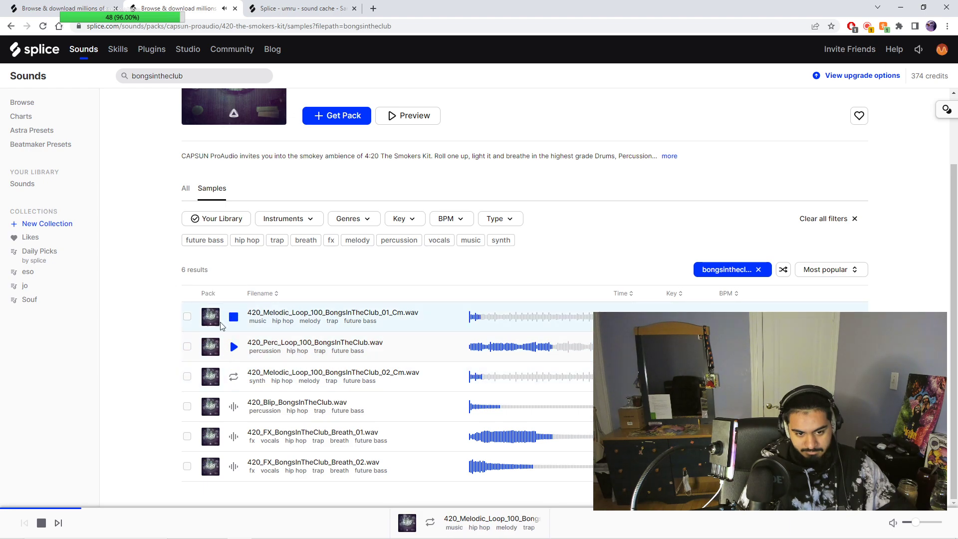
pyautogui.click(233, 316)
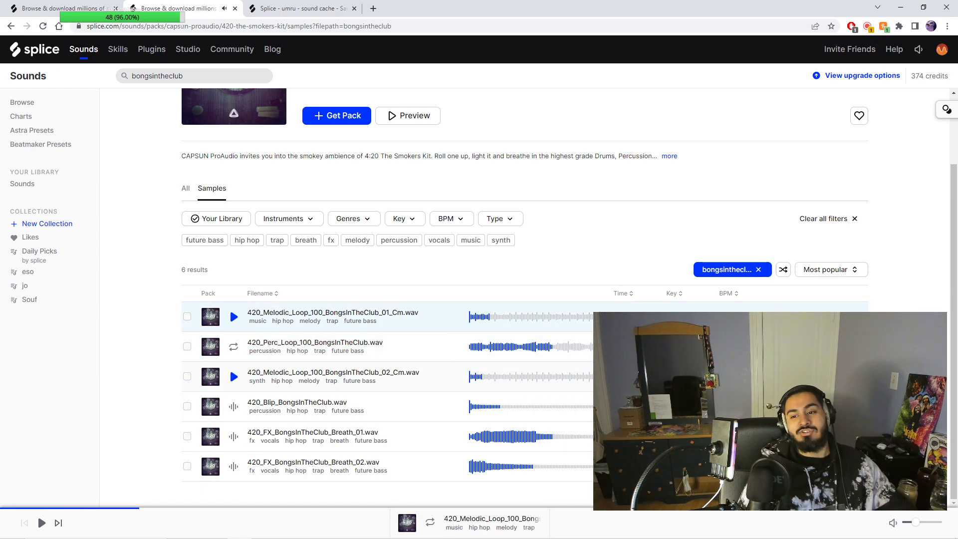
# Step: Clear the bongsintheclub filter and preview the WakeNBake drum and percussion loops plus the second BongsInTheClub melodic loop
pyautogui.click(764, 273)
pyautogui.scroll(-3, 666, 312)
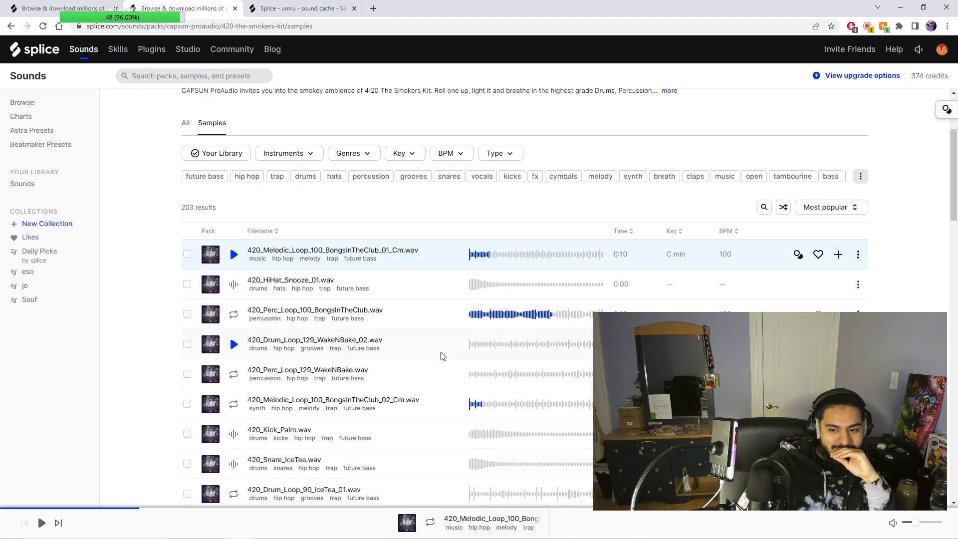
pyautogui.click(234, 344)
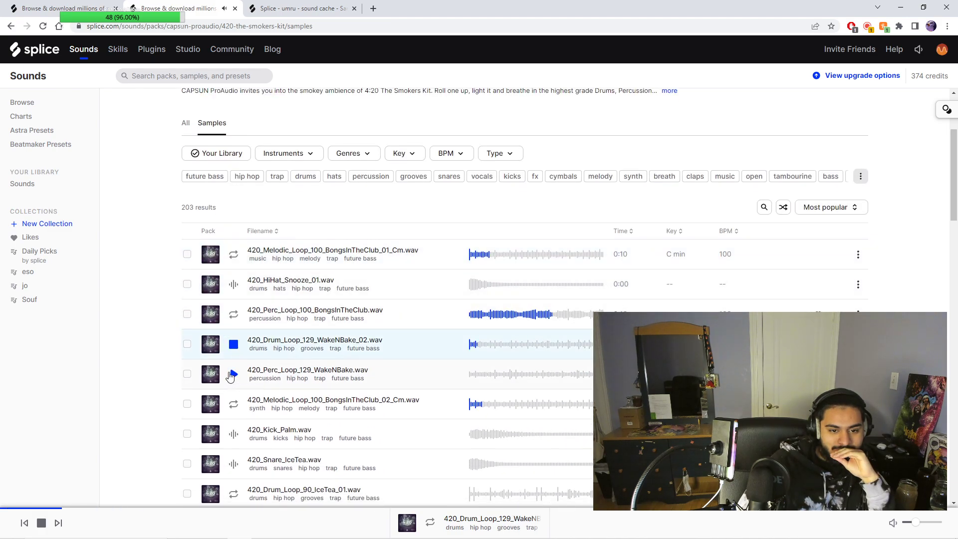
pyautogui.click(232, 374)
pyautogui.click(233, 403)
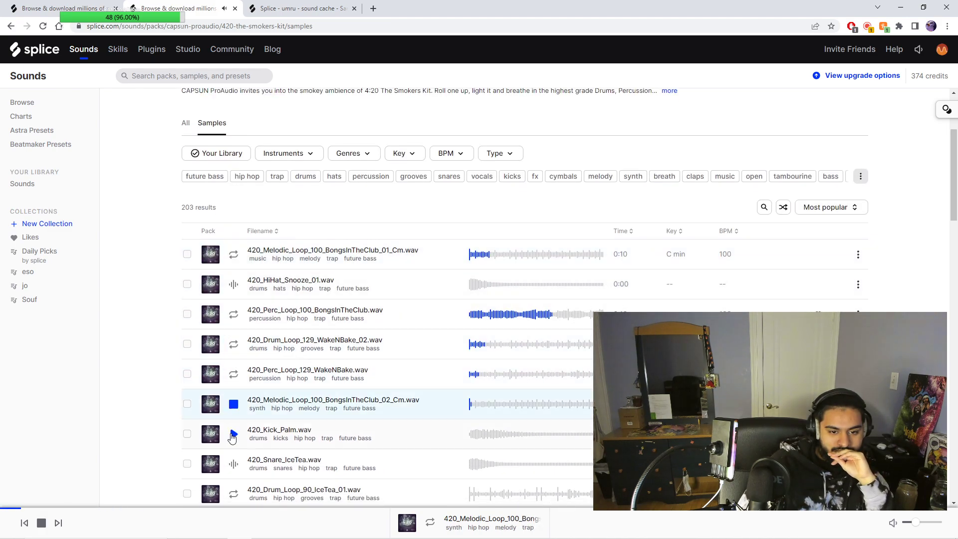
# Step: Audition 420_HiHat_Faded_01, 420_Snare_IceTea and 420_Kick_Palm, and like the 420_Kick_Palm sample
pyautogui.scroll(-2, 231, 434)
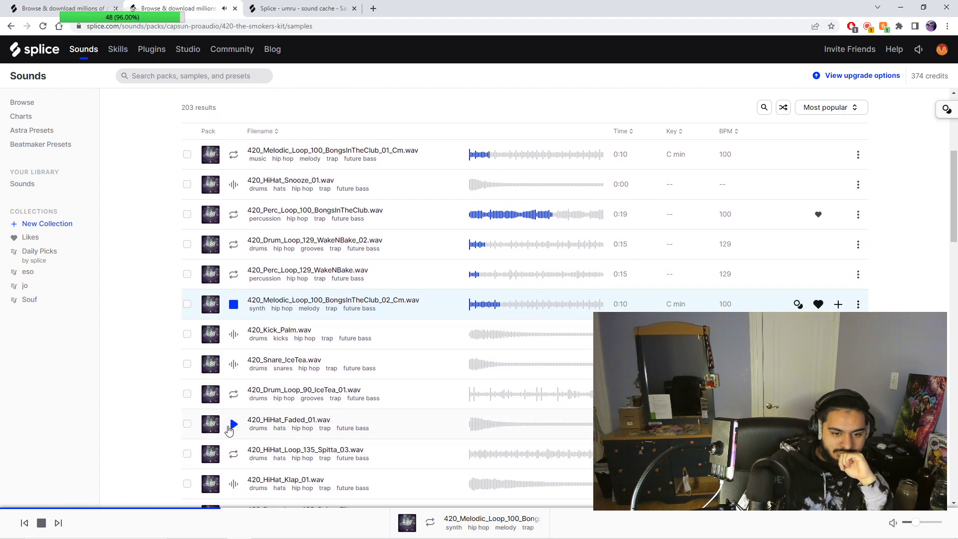
pyautogui.scroll(-1, 231, 389)
pyautogui.click(233, 374)
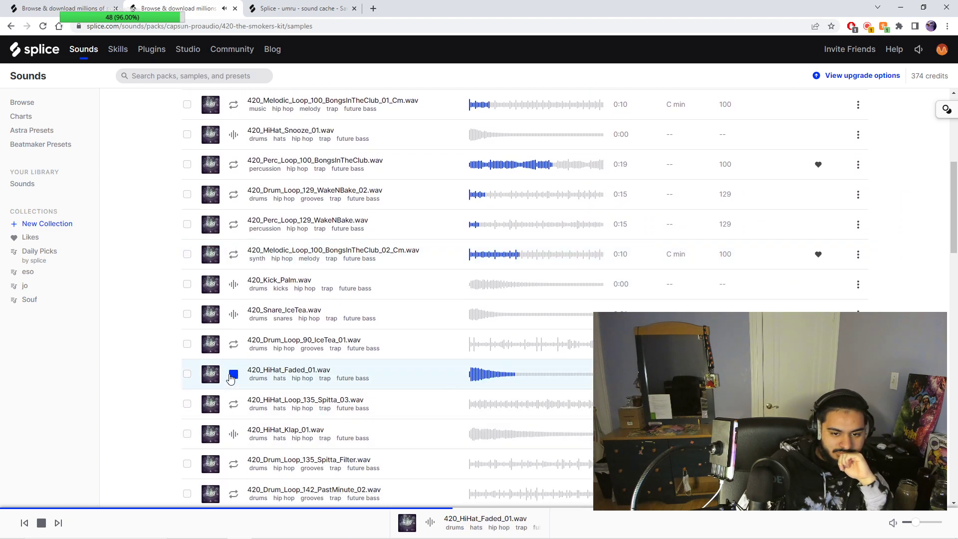
pyautogui.click(233, 314)
pyautogui.click(234, 284)
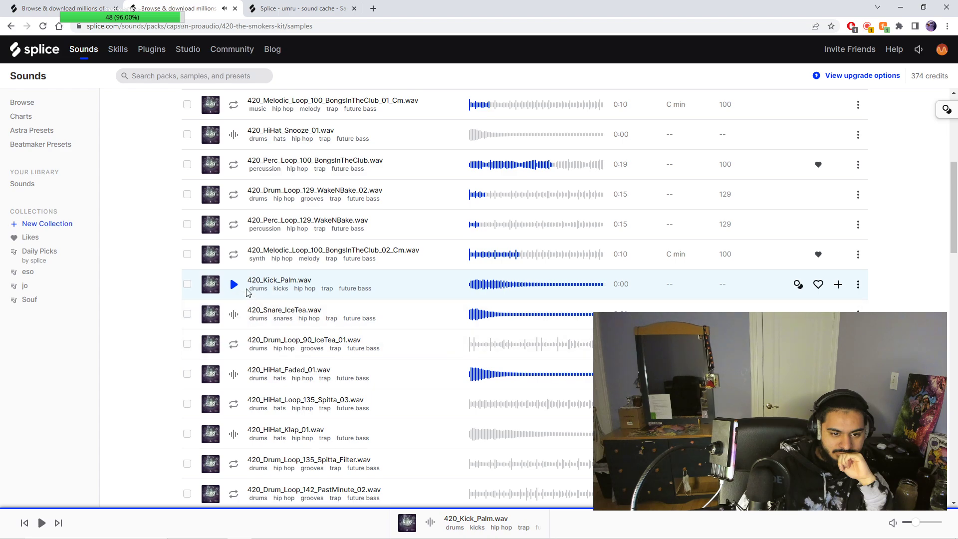
pyautogui.click(818, 284)
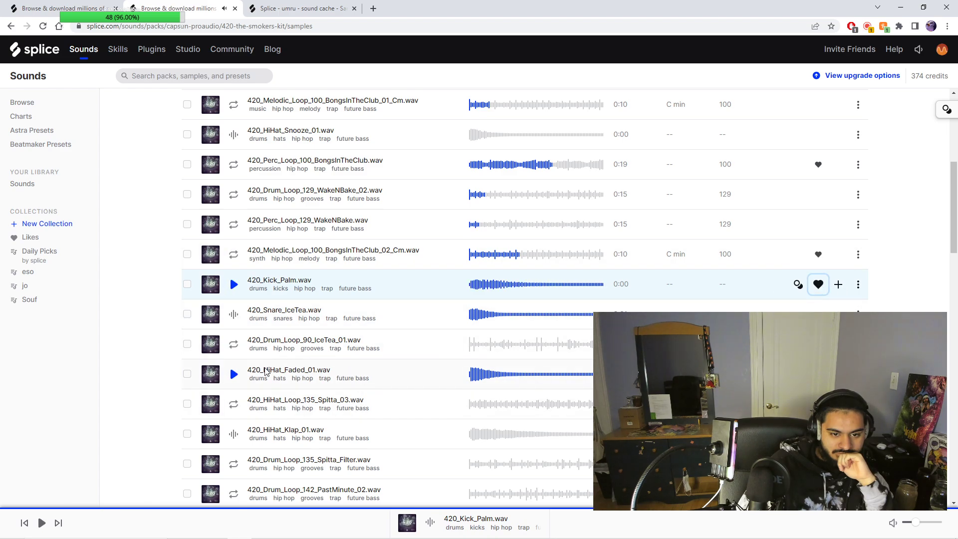
# Step: Audition the 420_HiHat_Klap_01 one-shot repeatedly and preview the 420_HiHat_Loop_135_Spitta_03 loop
pyautogui.click(235, 437)
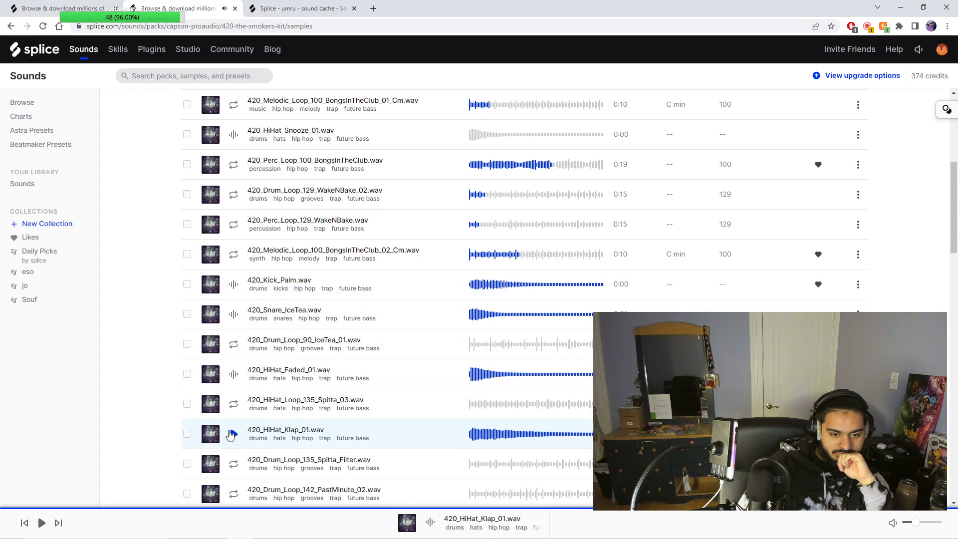
pyautogui.click(230, 435)
pyautogui.click(228, 438)
pyautogui.click(230, 410)
pyautogui.click(231, 434)
# Step: Audition one-shots further down the pack, including 420_Clap_Klap_Dry, 420_HiHat_IceTea_01, 420_MetalPerc_Spitta_Dry and 420_Kick_Broken
pyautogui.scroll(-3, 230, 429)
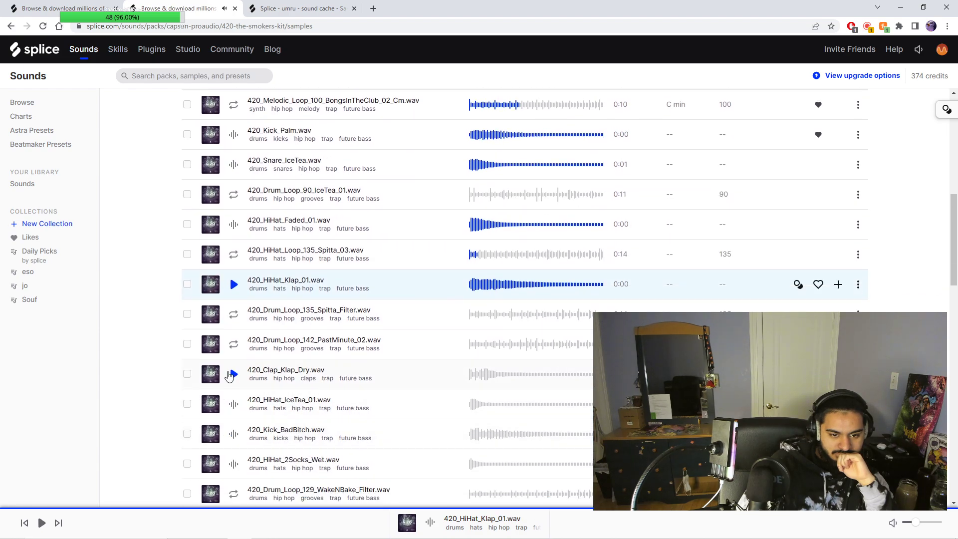
pyautogui.click(231, 374)
pyautogui.click(233, 405)
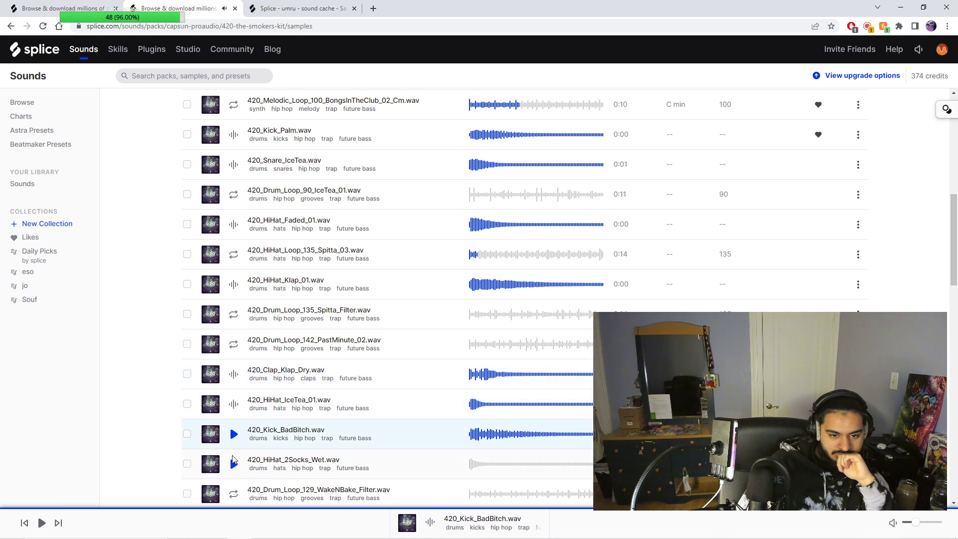
pyautogui.scroll(-3, 234, 434)
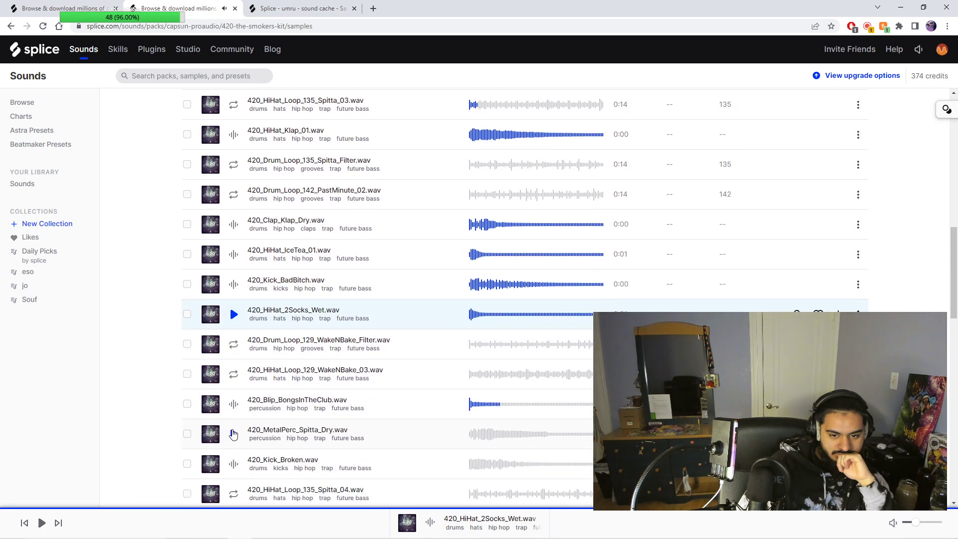
pyautogui.click(231, 439)
pyautogui.click(232, 461)
# Step: Audition 420_Snare_2Socks_Dry and the Inspector rim, hi-hat and percussion one-shots
pyautogui.scroll(-3, 232, 463)
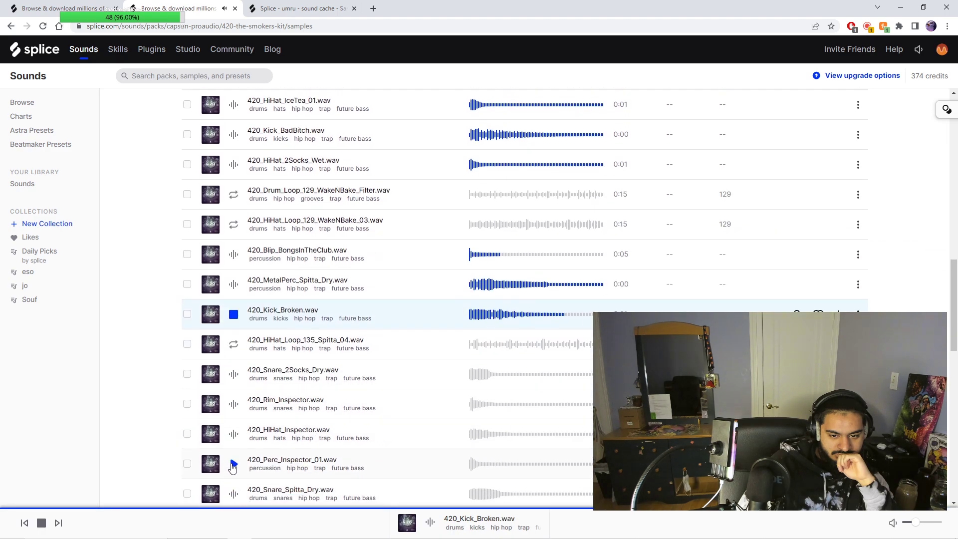
pyautogui.click(234, 404)
pyautogui.click(233, 374)
pyautogui.click(234, 434)
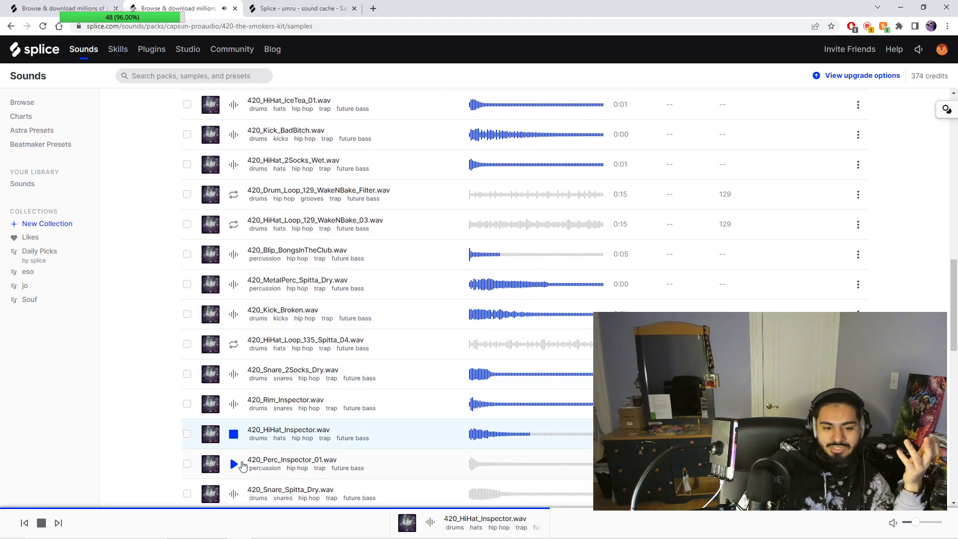
pyautogui.click(234, 464)
# Step: Audition further one-shots including 420_Kick_Faded, 420_Cymbal_Faded and 420_HiHat_IceTea_02, and close the 4:20 The Smokers Kit pack
pyautogui.scroll(-1, 245, 490)
pyautogui.scroll(-3, 244, 486)
pyautogui.click(234, 403)
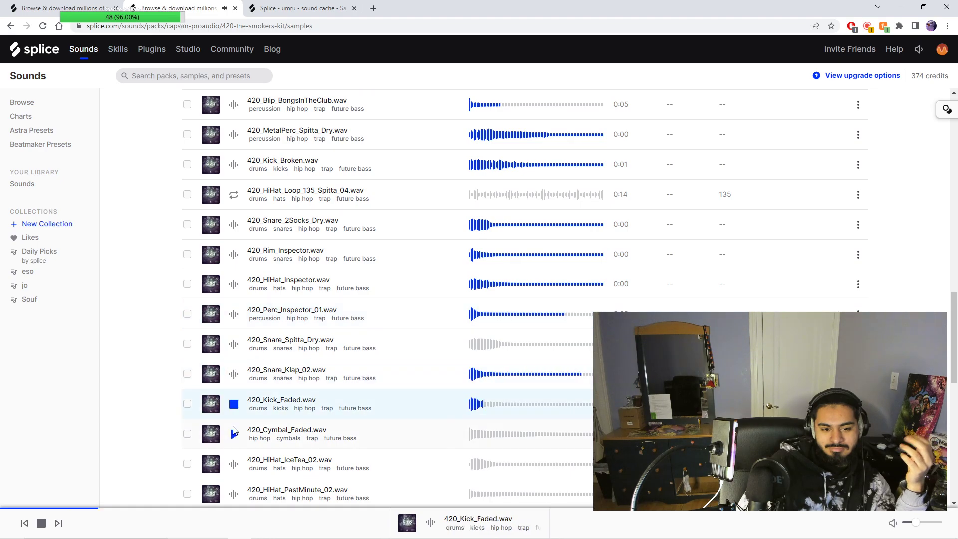
pyautogui.click(233, 434)
pyautogui.click(233, 464)
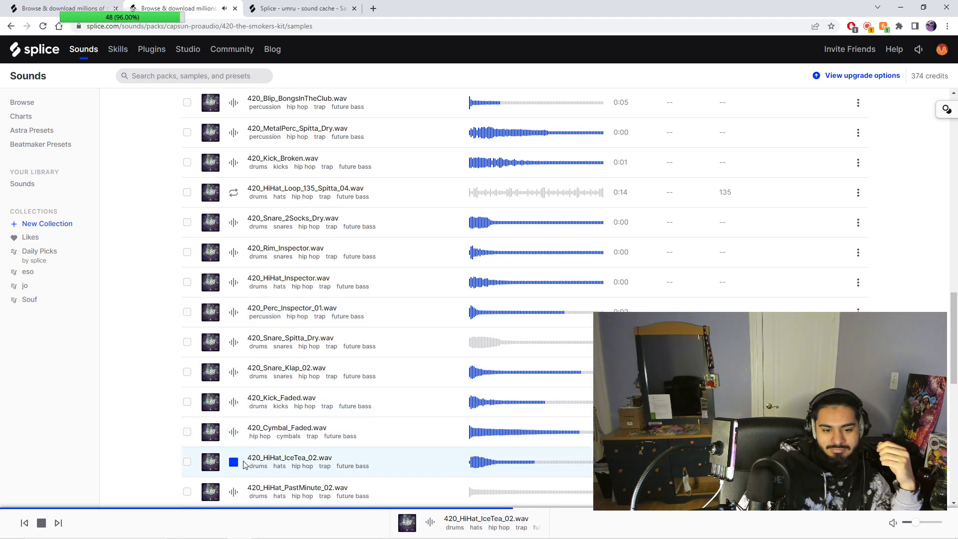
pyautogui.scroll(-3, 232, 433)
pyautogui.click(233, 433)
pyautogui.hotkey('ctrl', 'w')
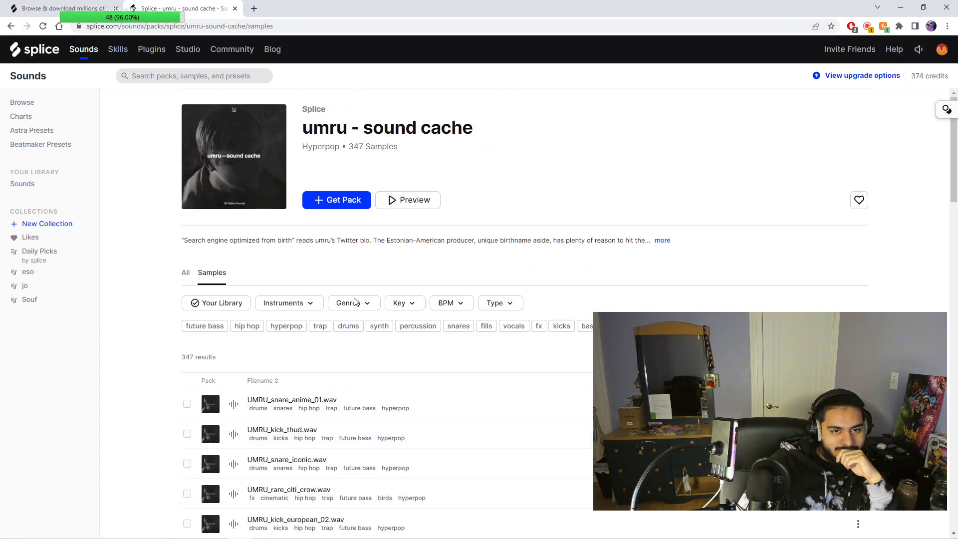
# Step: Audition the first five umru - sound cache samples, from UMRU_snare_anime_01 through UMRU_kick_european_02
pyautogui.press('Down')
pyautogui.press('Down')
pyautogui.press('Down')
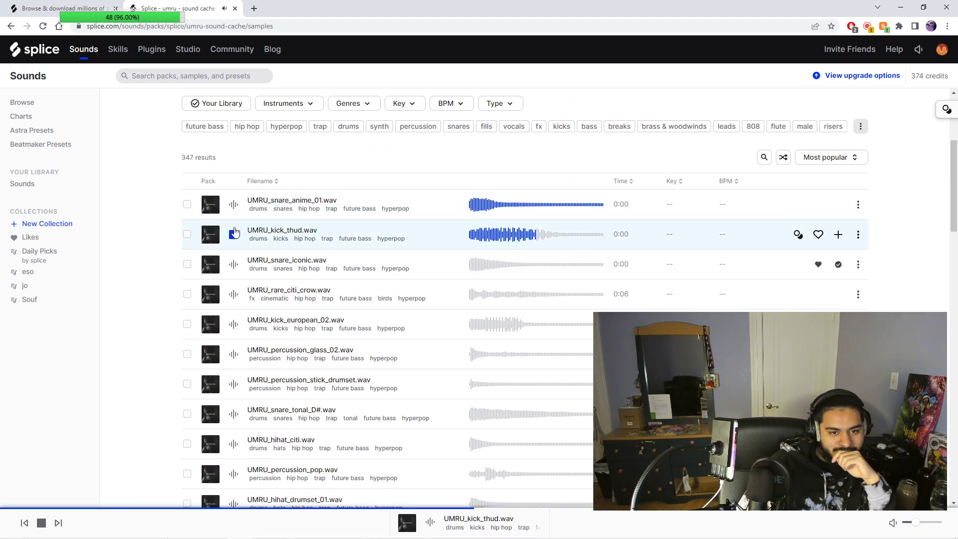
pyautogui.click(234, 295)
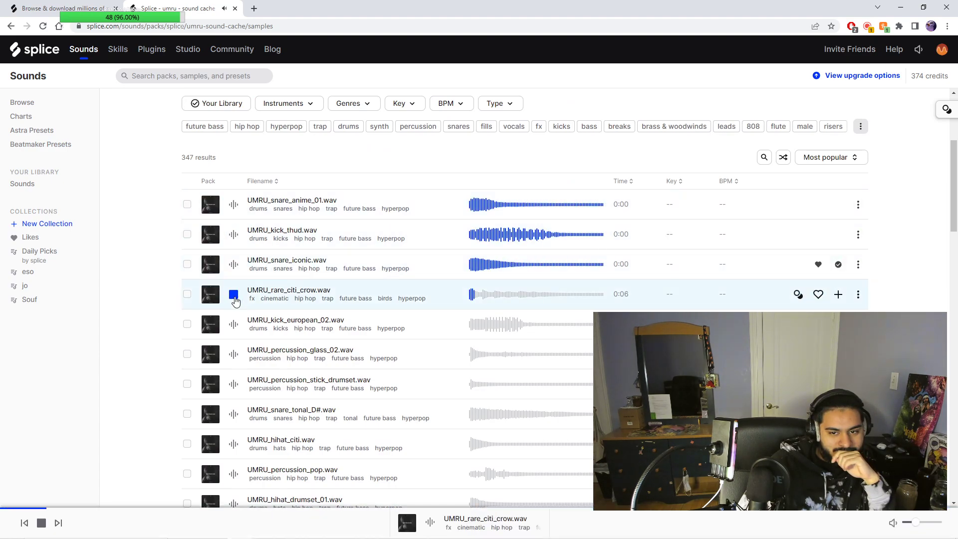
pyautogui.click(234, 324)
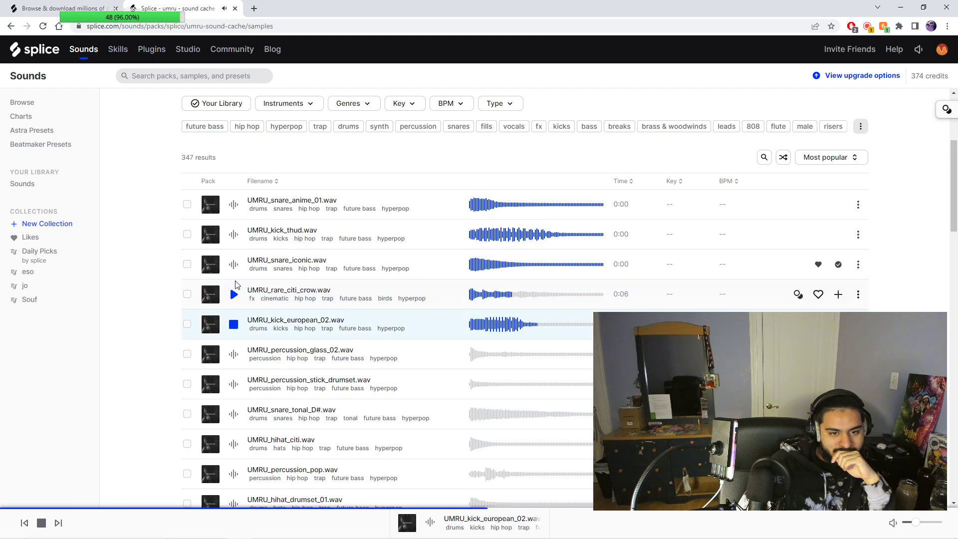
pyautogui.click(234, 324)
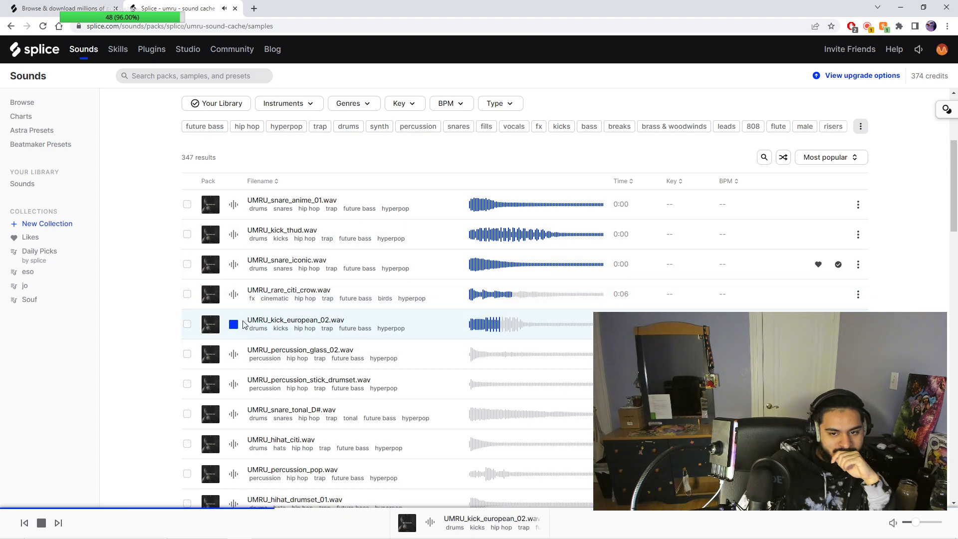
# Step: Replay UMRU_snare_anime_01 and UMRU_kick_thud, and preview UMRU_percussion_glass_02 and UMRU_percussion_stick_drumset
pyautogui.click(234, 205)
pyautogui.click(236, 230)
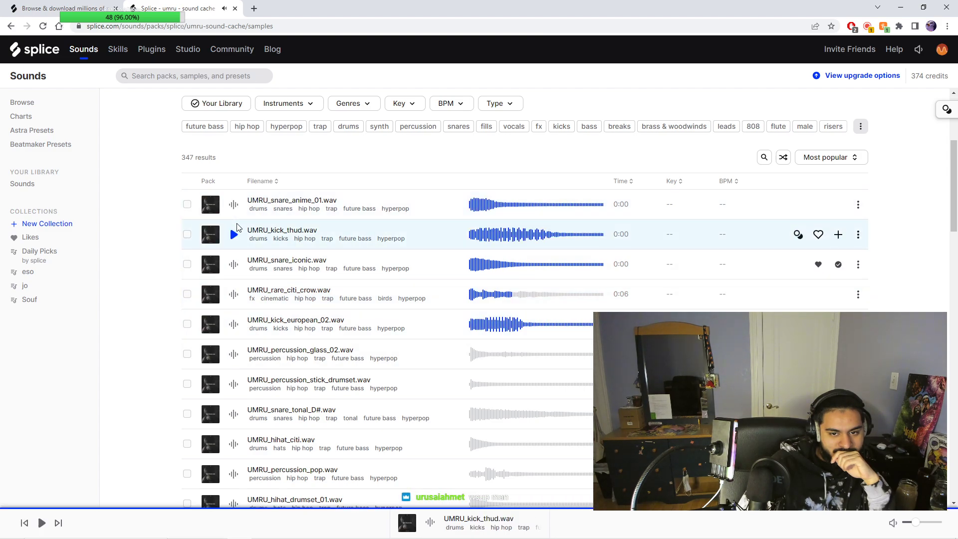
pyautogui.click(234, 354)
pyautogui.click(234, 384)
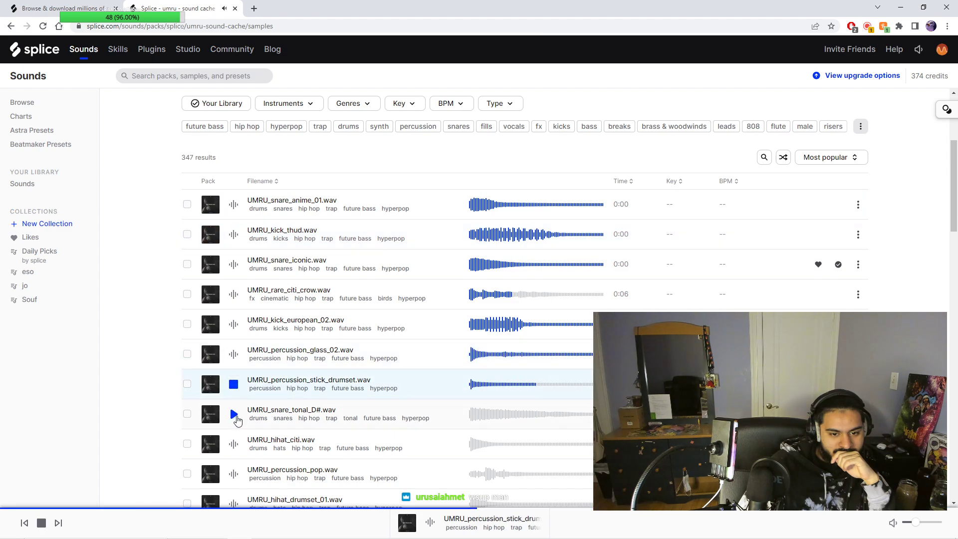
# Step: Audition the samples from UMRU_snare_tonal_D# to UMRU_percussion_blades, and like UMRU_percussion_stick_drumset and UMRU_percussion_pop after replaying them
pyautogui.click(234, 413)
pyautogui.click(234, 384)
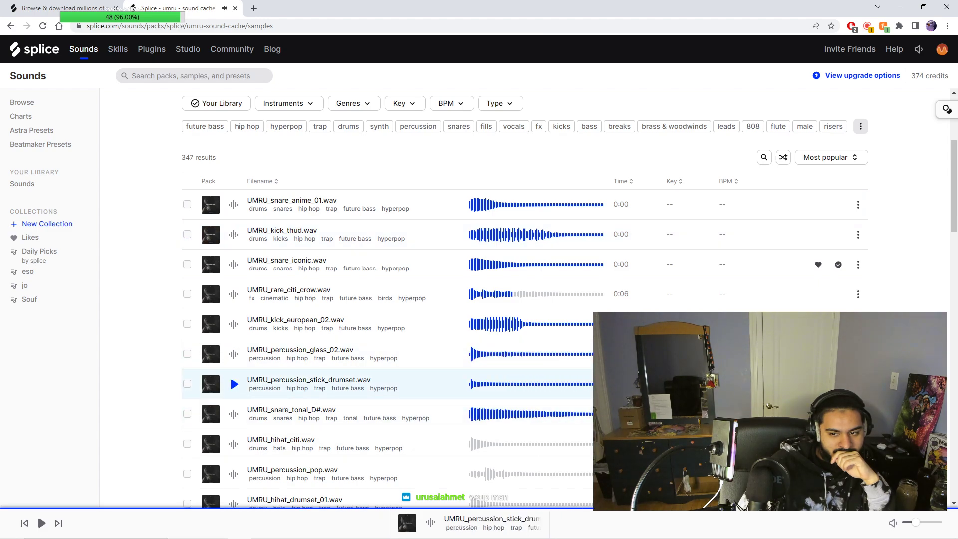
pyautogui.scroll(-2, 259, 399)
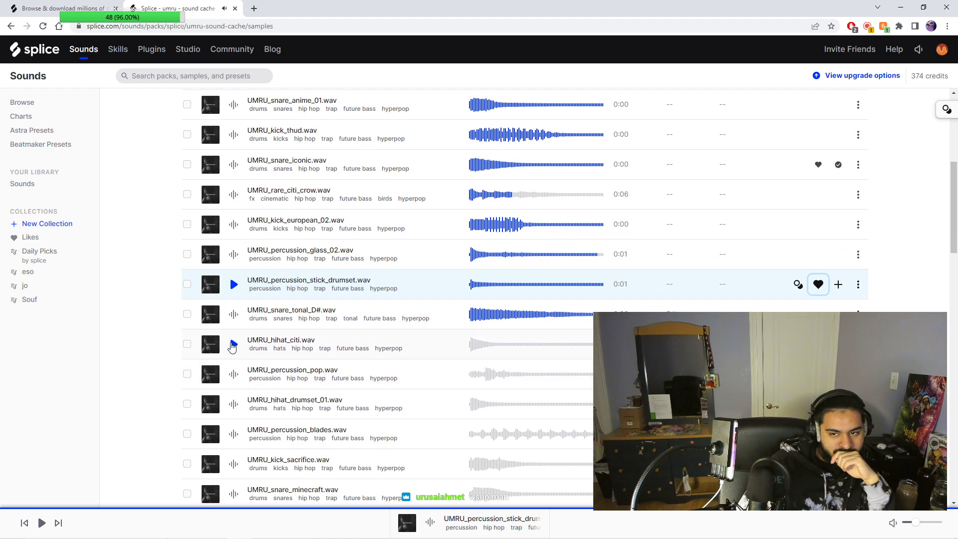
pyautogui.click(233, 343)
pyautogui.click(234, 373)
pyautogui.click(234, 404)
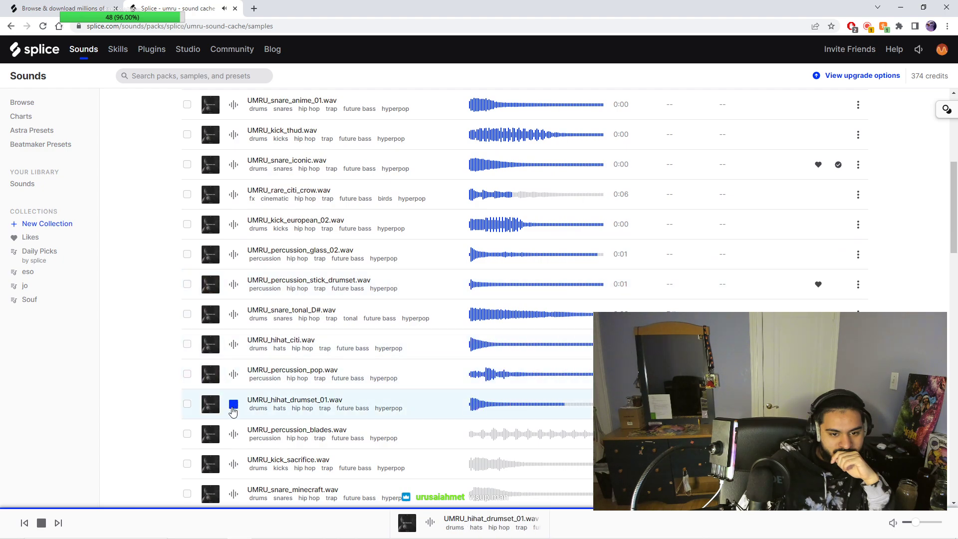
pyautogui.click(233, 434)
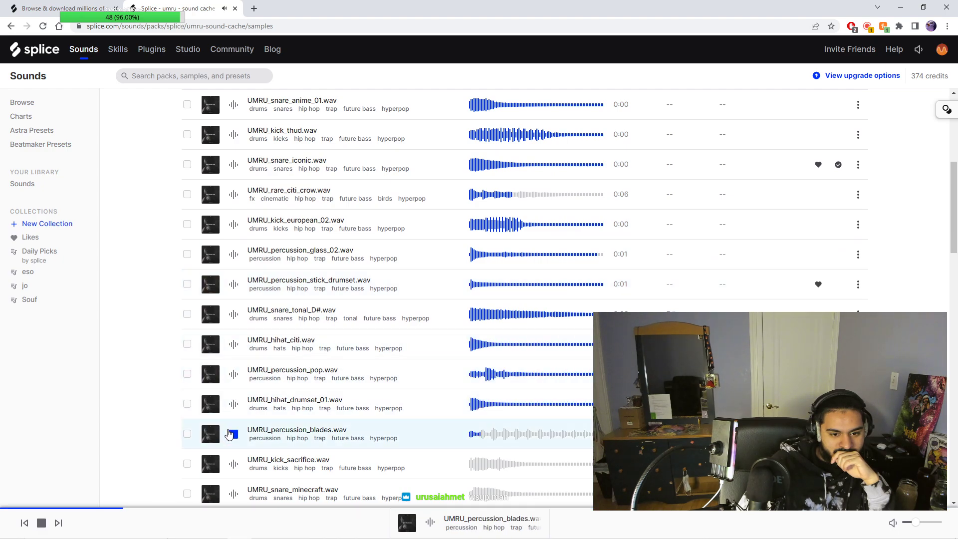
pyautogui.click(234, 374)
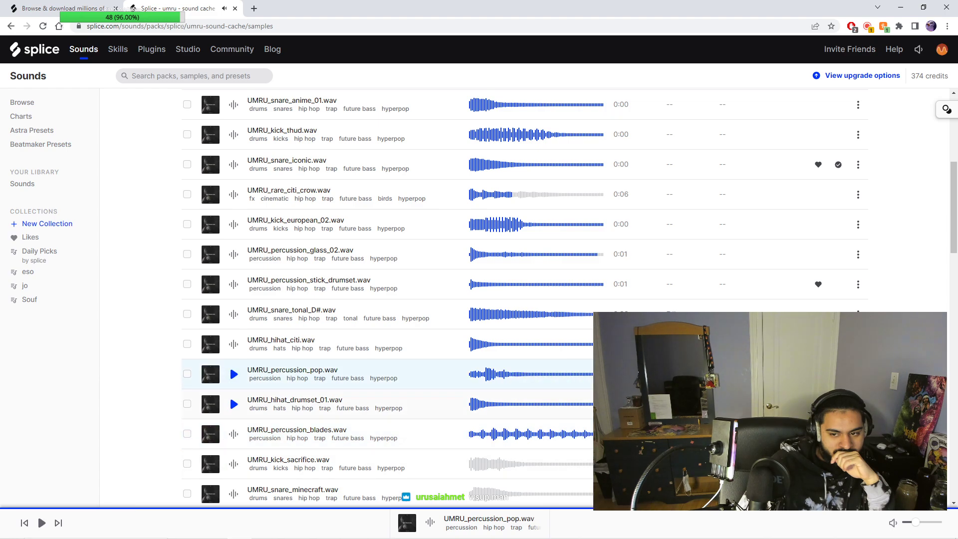
# Step: Audition the samples from UMRU_kick_sacrifice to UMRU_percussion_grainy, and like UMRU_kick_sacrifice and UMRU_synth_sacrifice_02_F#
pyautogui.scroll(-2, 234, 374)
pyautogui.click(234, 364)
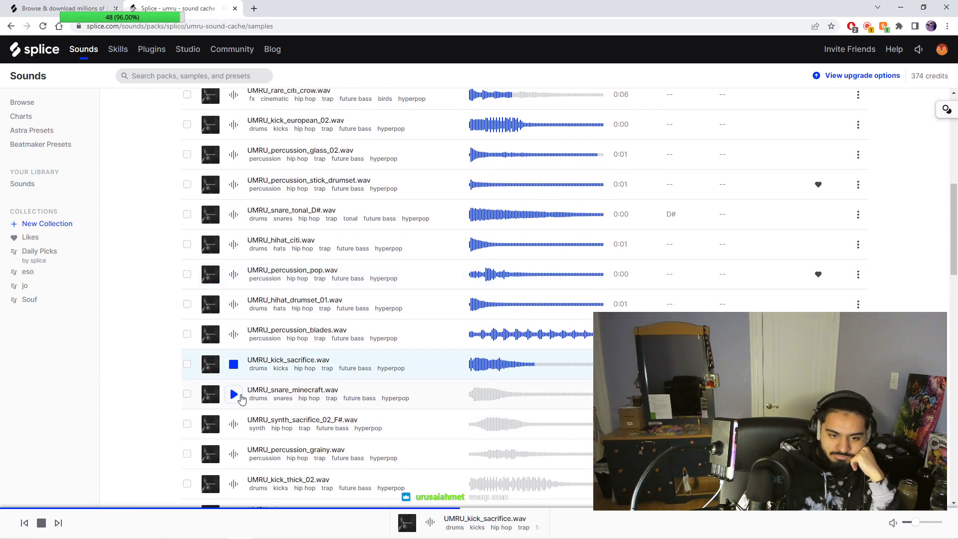
pyautogui.click(233, 394)
pyautogui.click(233, 363)
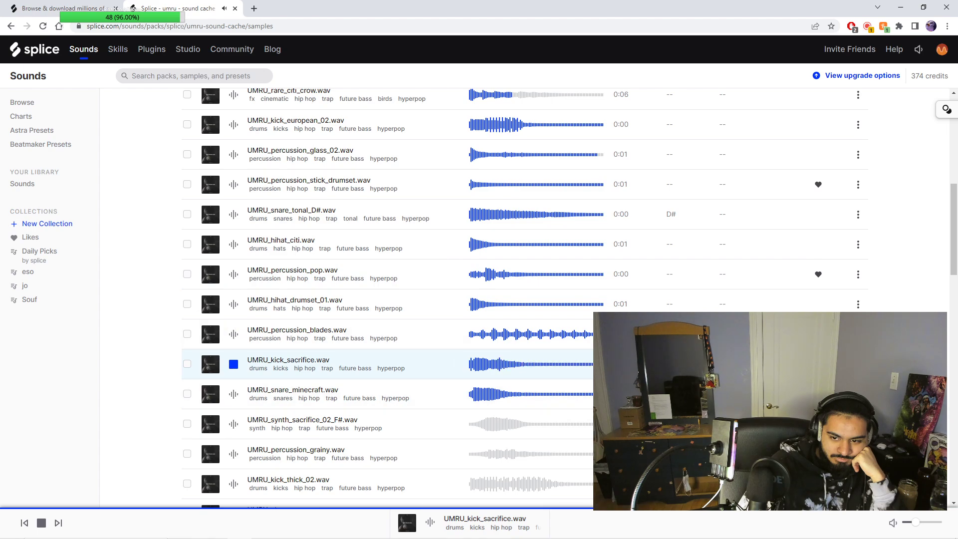
pyautogui.click(234, 397)
pyautogui.click(234, 424)
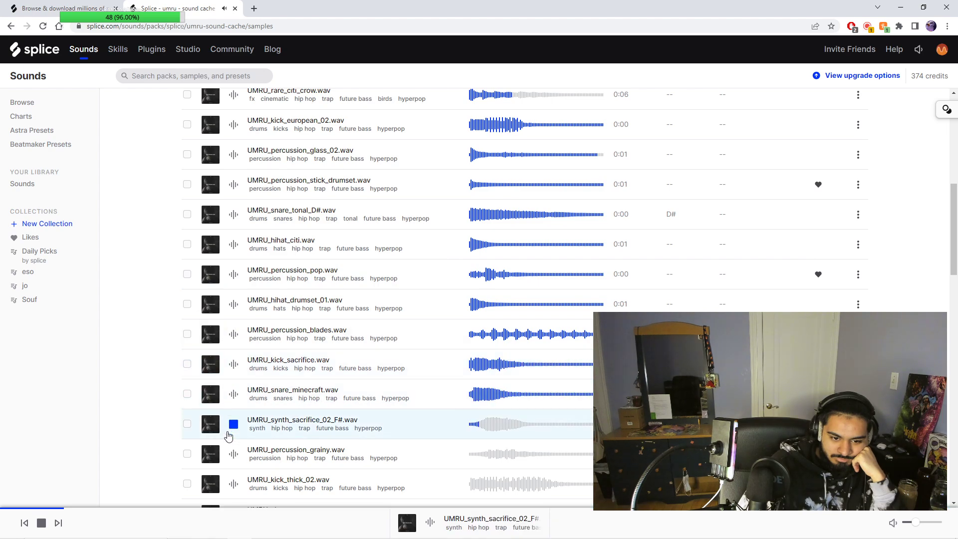
pyautogui.click(234, 453)
pyautogui.scroll(-3, 234, 453)
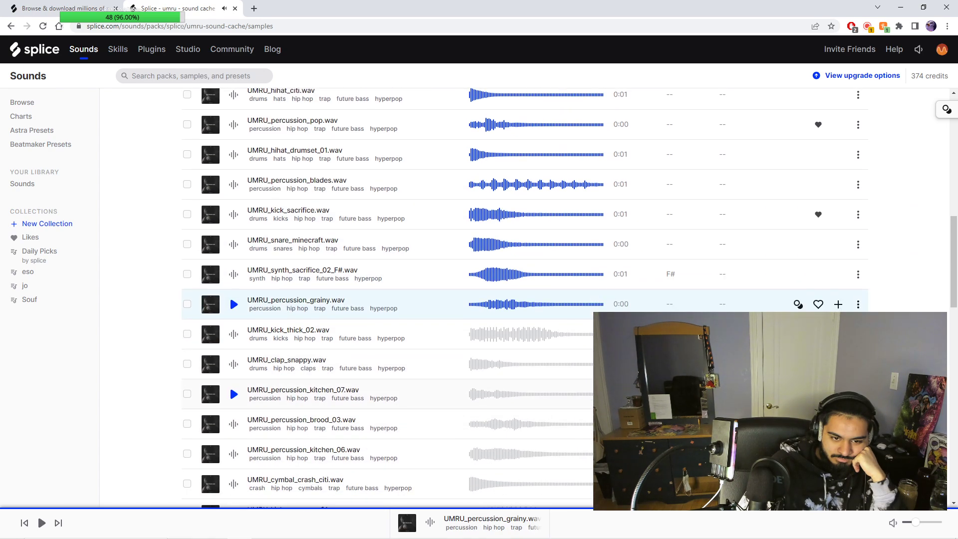
pyautogui.click(817, 275)
# Step: Audition the six umru samples from UMRU_kick_thick_02 through UMRU_cymbal_crash_citi and look over the rest of the list
pyautogui.click(234, 334)
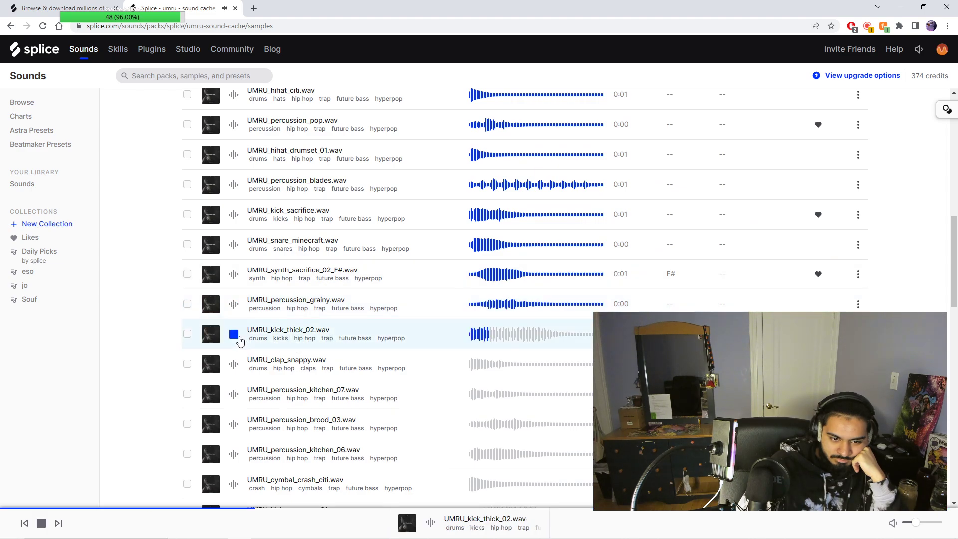
pyautogui.click(233, 363)
pyautogui.click(233, 395)
pyautogui.click(233, 424)
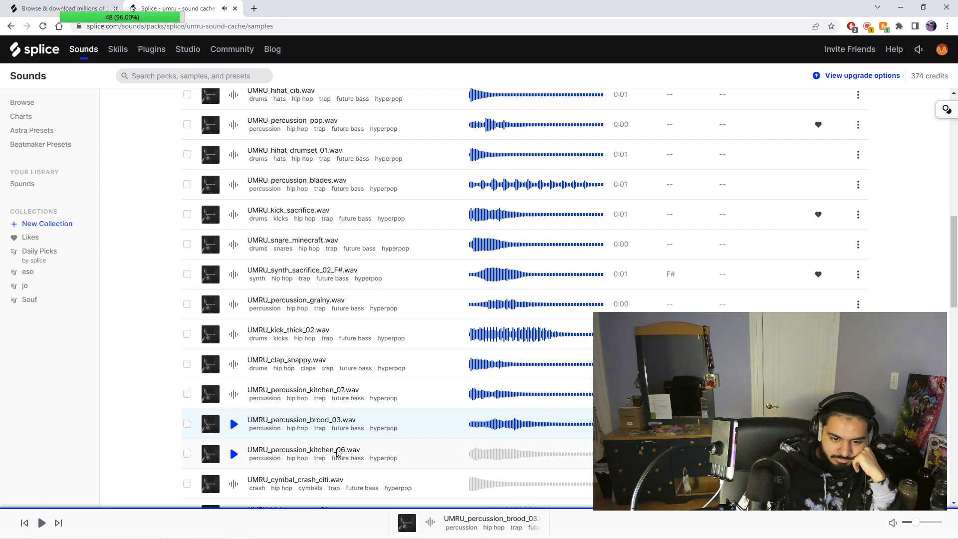
pyautogui.click(233, 453)
pyautogui.click(234, 483)
pyautogui.scroll(-9, 233, 483)
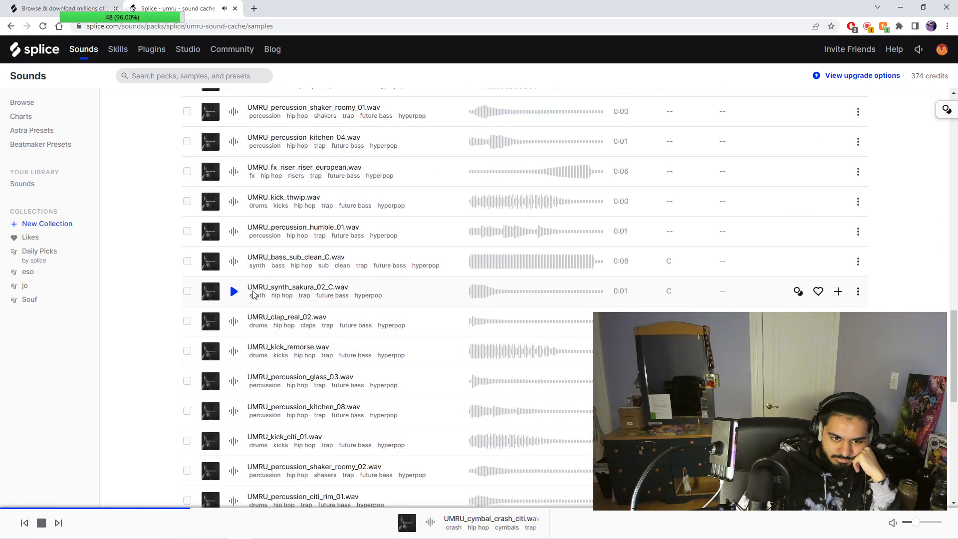
pyautogui.scroll(5, 253, 293)
# Step: Close the umru - sound cache pack and filter the Trap packs by the rnb genre
pyautogui.hotkey('ctrl', 'w')
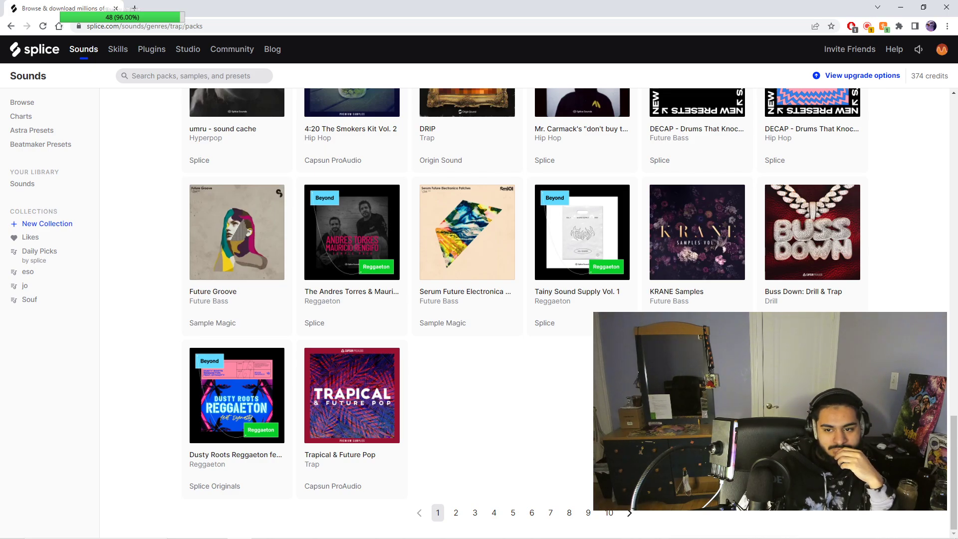
pyautogui.click(456, 514)
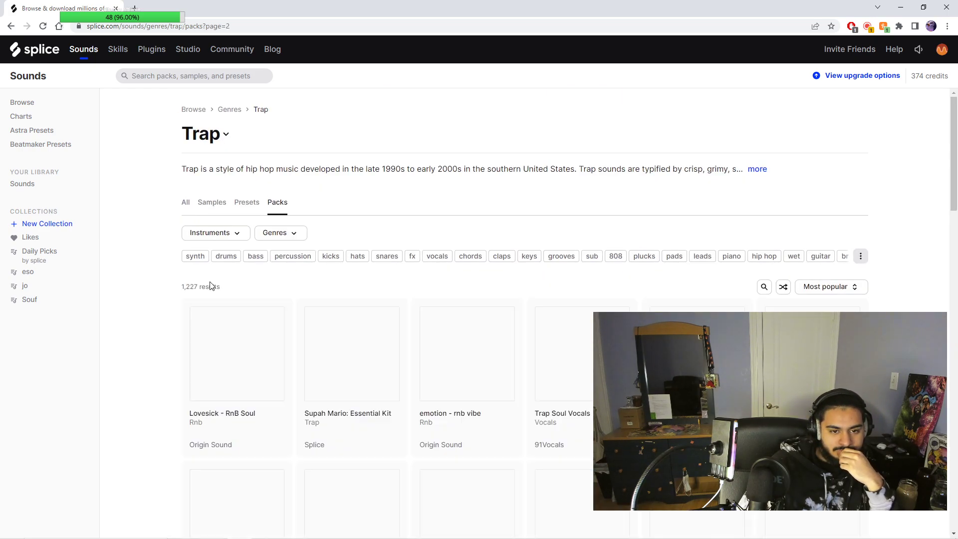
pyautogui.click(281, 233)
pyautogui.click(251, 276)
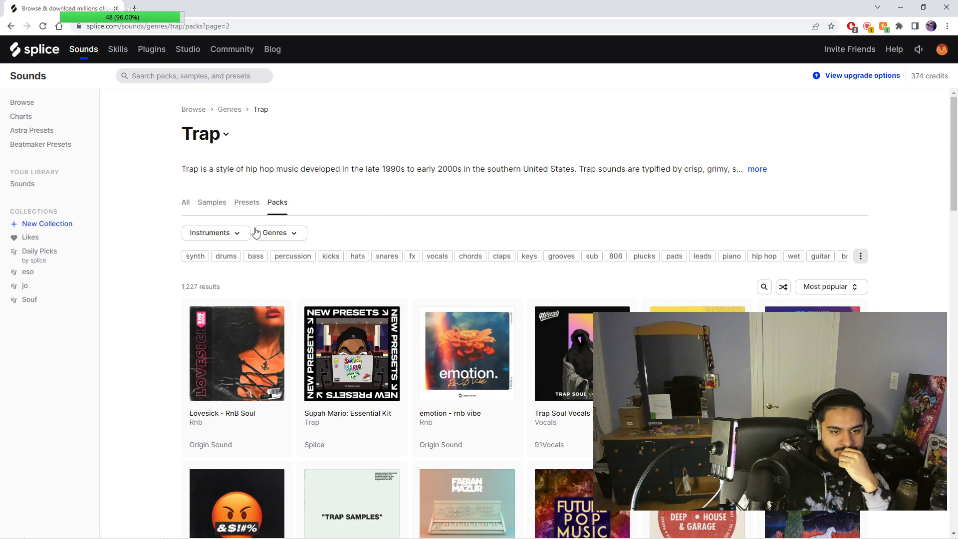
pyautogui.click(276, 232)
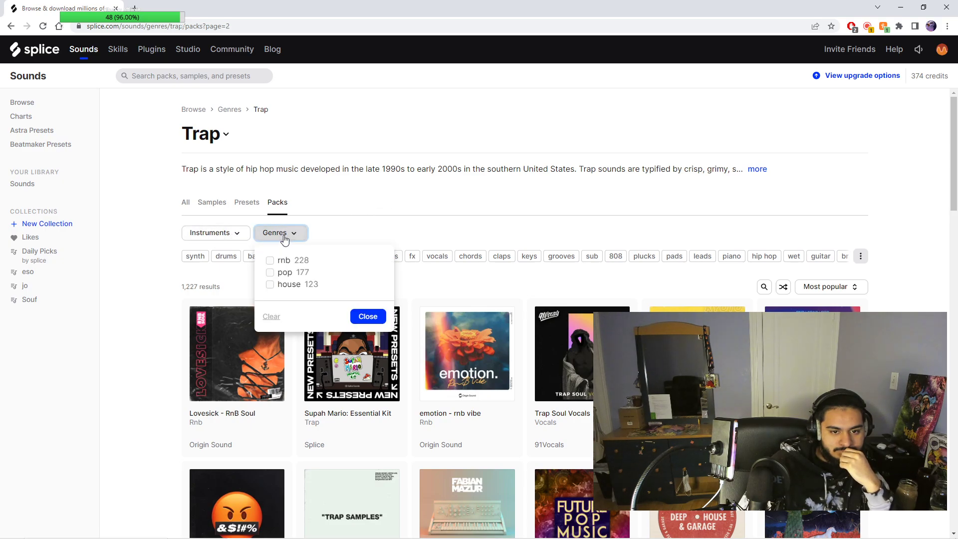
pyautogui.click(284, 261)
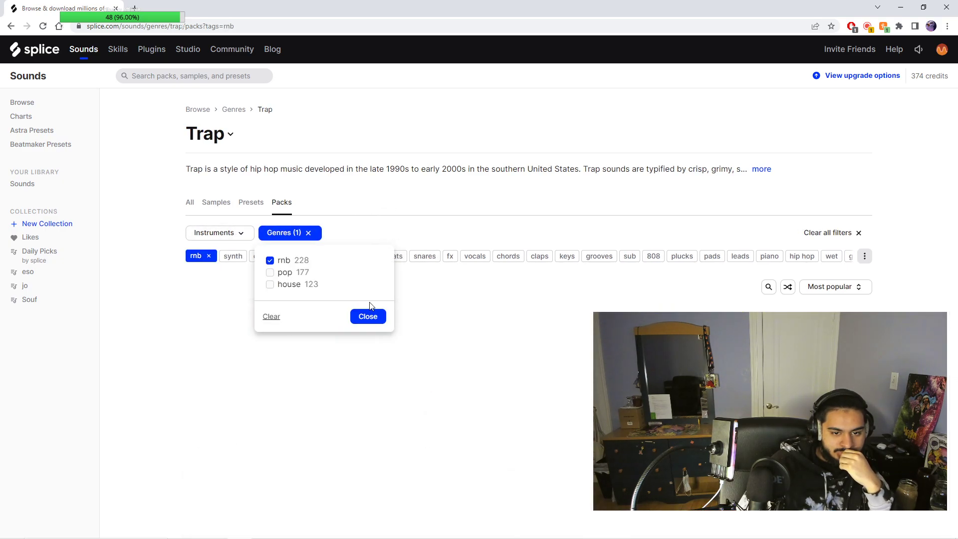
pyautogui.click(268, 345)
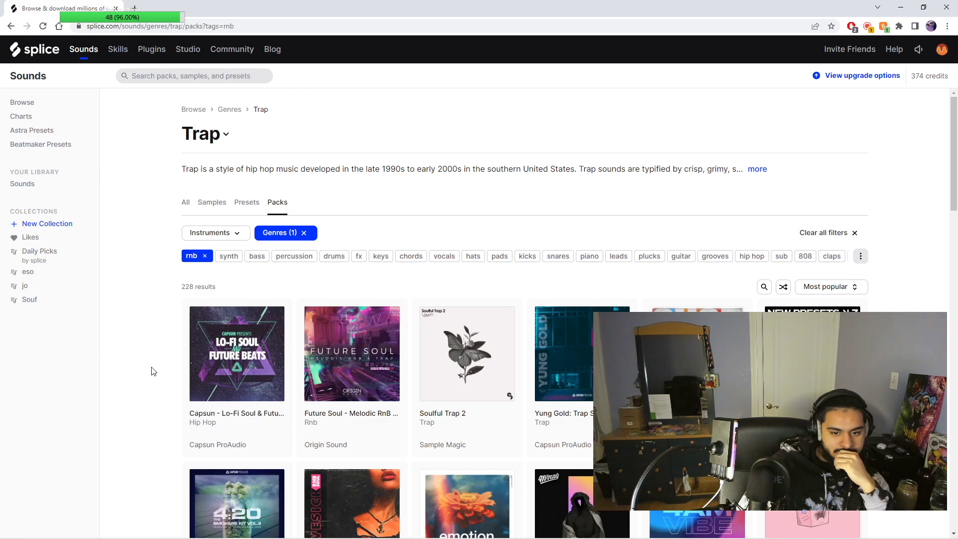
# Step: Open the Soulful Trap 2 pack and play st2_kit_undr_full_loop_80_Gm while looking over the other rnb packs
pyautogui.click(443, 419)
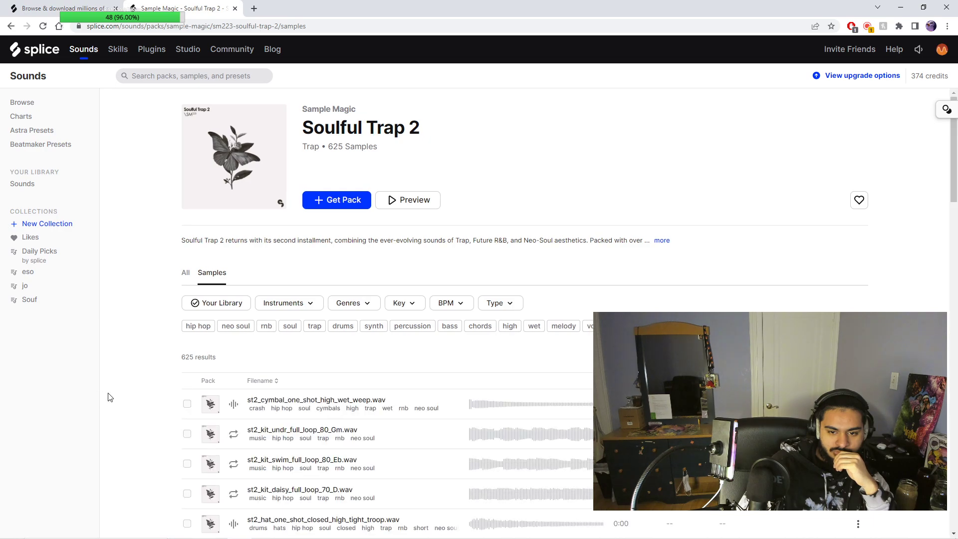
pyautogui.scroll(-1, 229, 385)
pyautogui.click(233, 384)
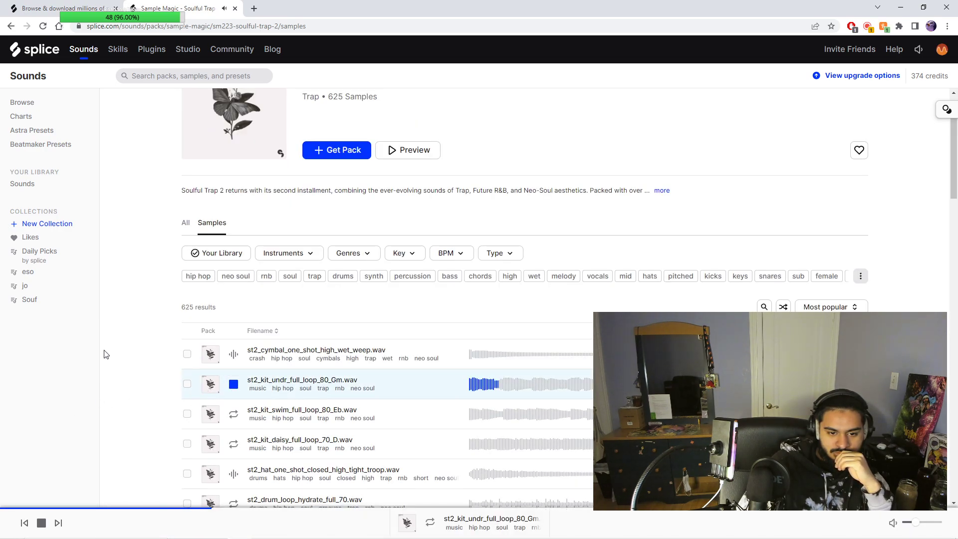
pyautogui.hotkey('ctrl', 'shift', 'Tab')
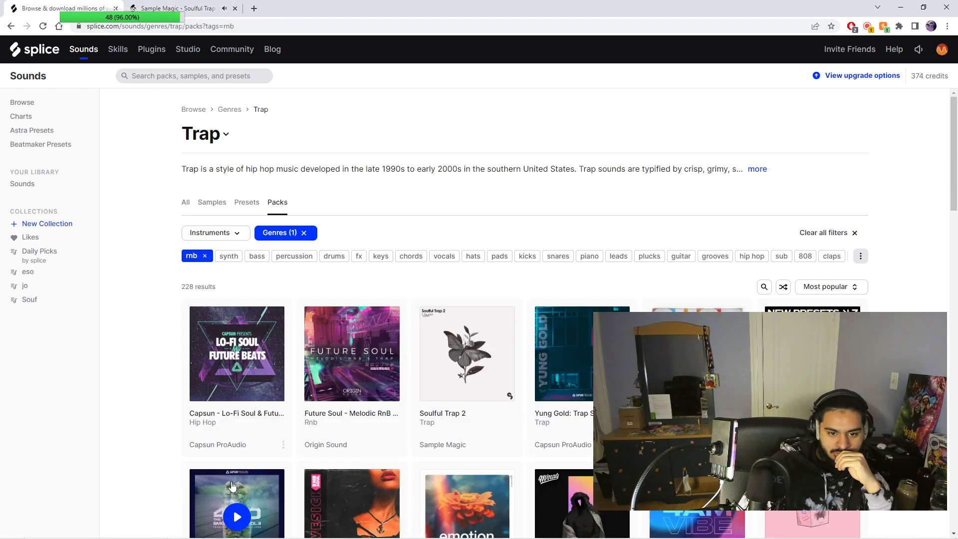
pyautogui.scroll(-2, 148, 471)
pyautogui.scroll(-2, 126, 442)
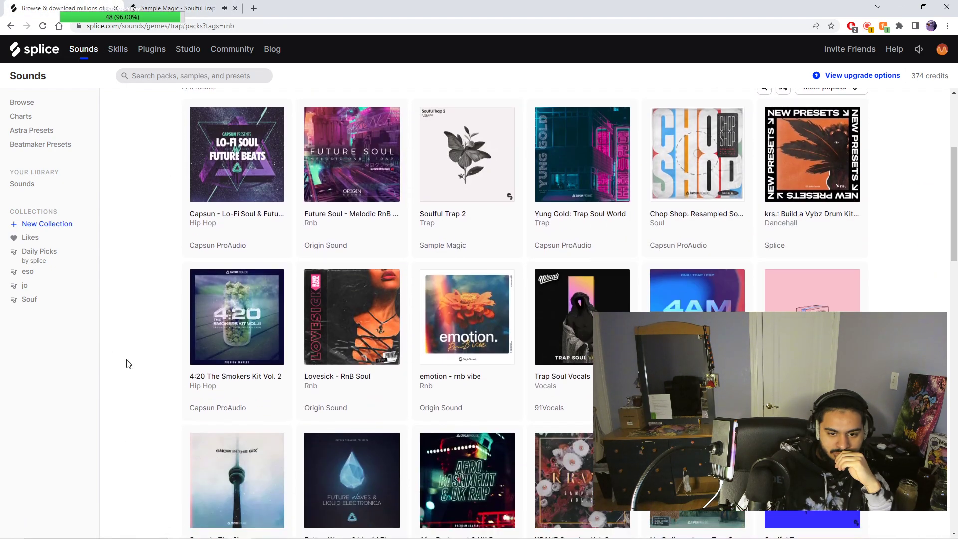
pyautogui.scroll(-1, 136, 365)
pyautogui.hotkey('ctrl', 'Tab')
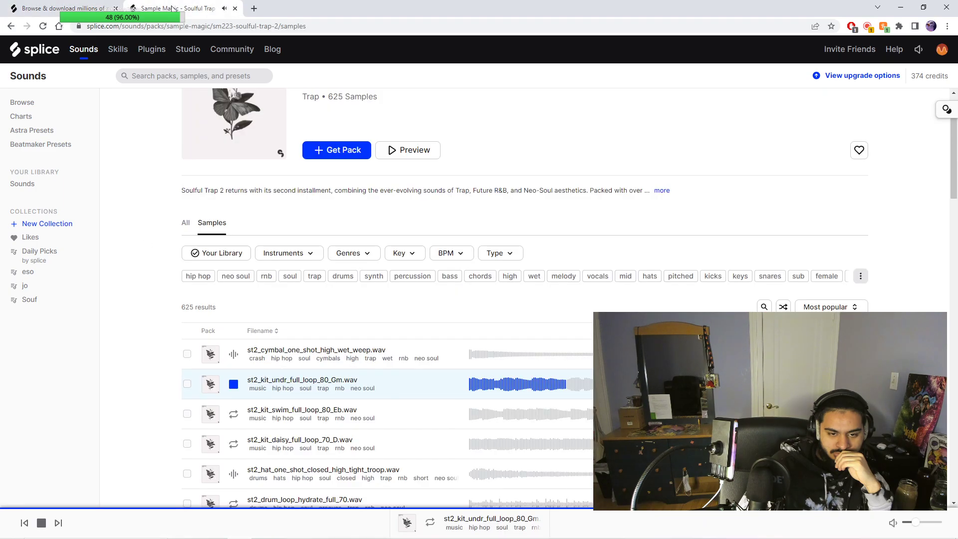
# Step: Audition and like st2_cymbal_one_shot_high_wet_weep, st2_kit_swim_full_loop_80_Eb and st2_kit_daisy_full_loop_70_D, and replay st2_kit_undr_full_loop_80_Gm
pyautogui.click(234, 353)
pyautogui.click(232, 414)
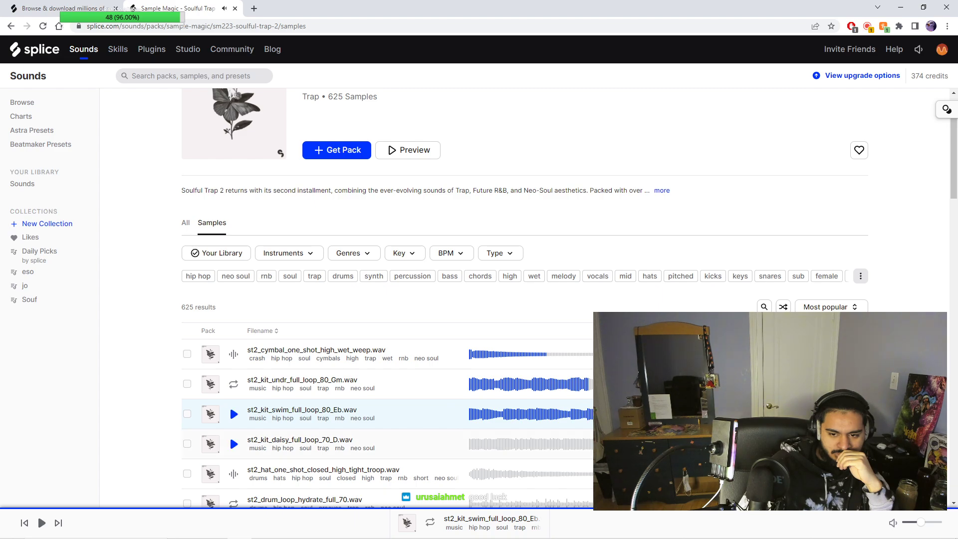
pyautogui.scroll(-2, 233, 454)
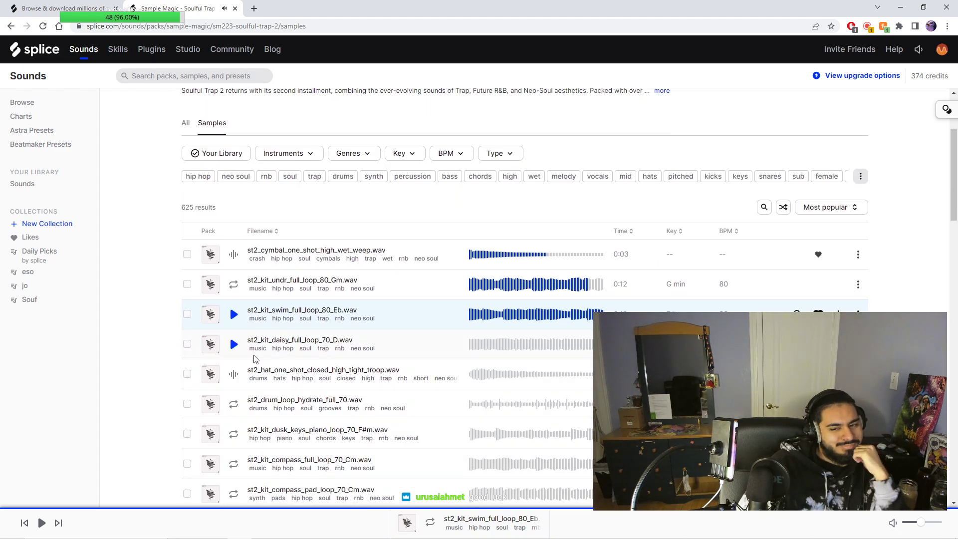
pyautogui.click(233, 344)
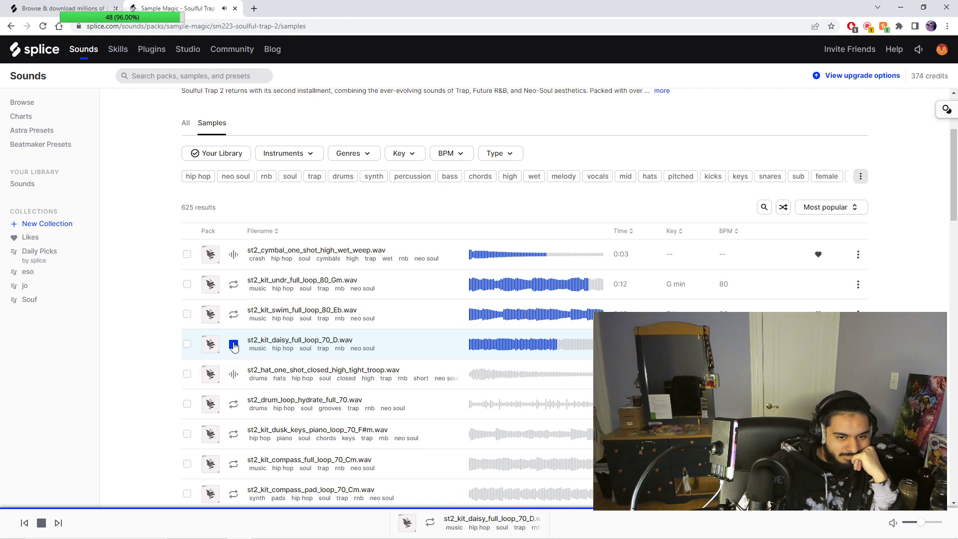
pyautogui.click(234, 286)
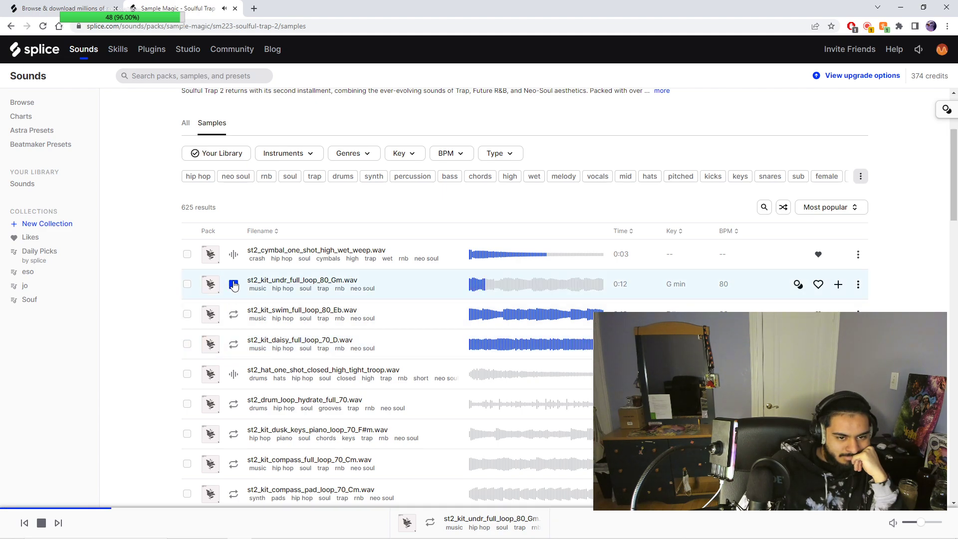
# Step: Audition and like st2_kit_dusk_keys_piano_loop_70_F#m and st2_kit_compass_full_loop_70_Cm
pyautogui.scroll(-1, 233, 392)
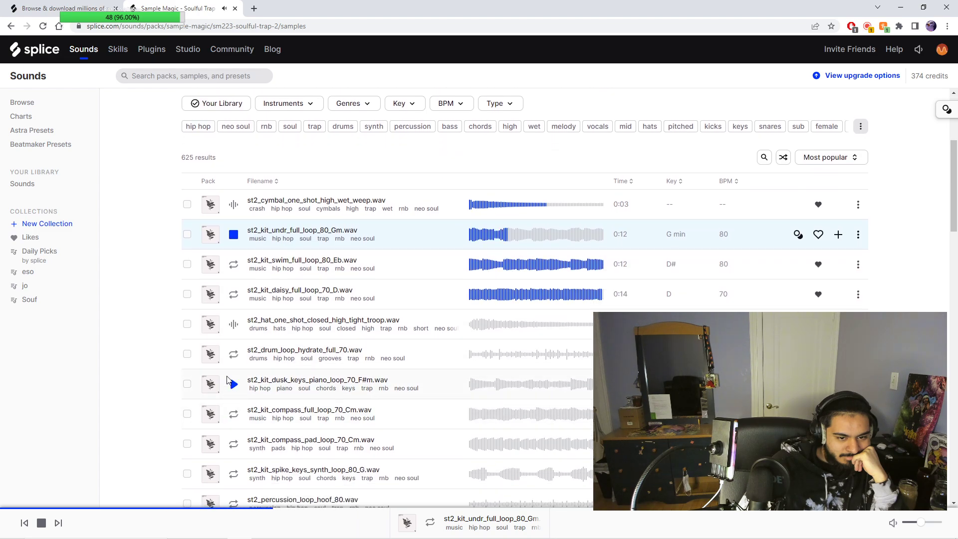
pyautogui.click(233, 384)
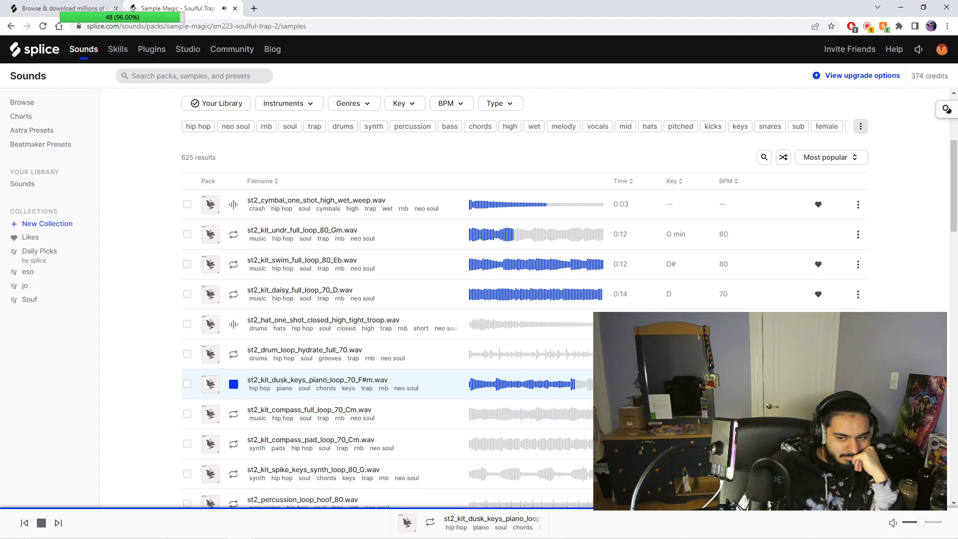
pyautogui.click(234, 414)
pyautogui.scroll(-1, 234, 414)
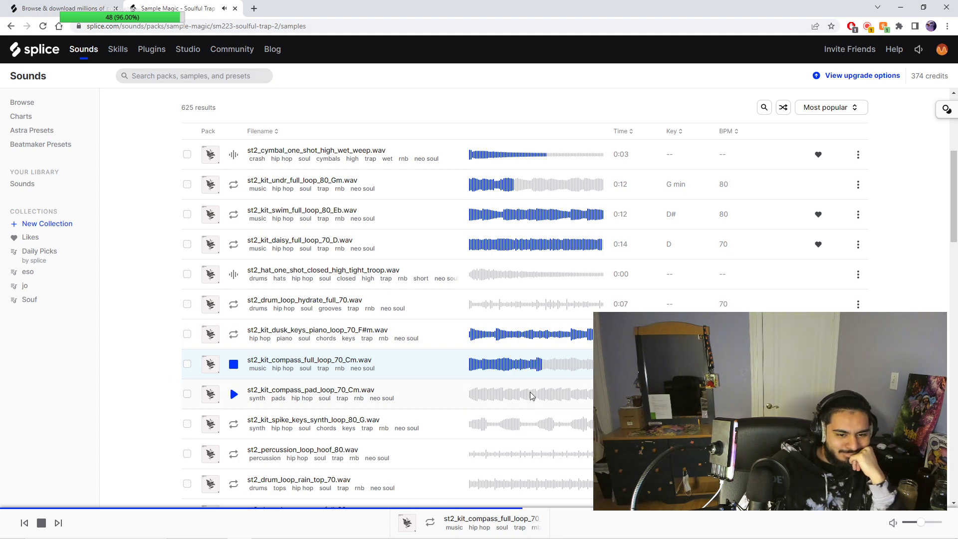
# Step: Audition and like st2_kit_compass_pad_loop_70_Cm and st2_kit_spike_keys_synth_loop_80_G, and play st2_kit_dusk_full_loop_70_F#m
pyautogui.click(234, 395)
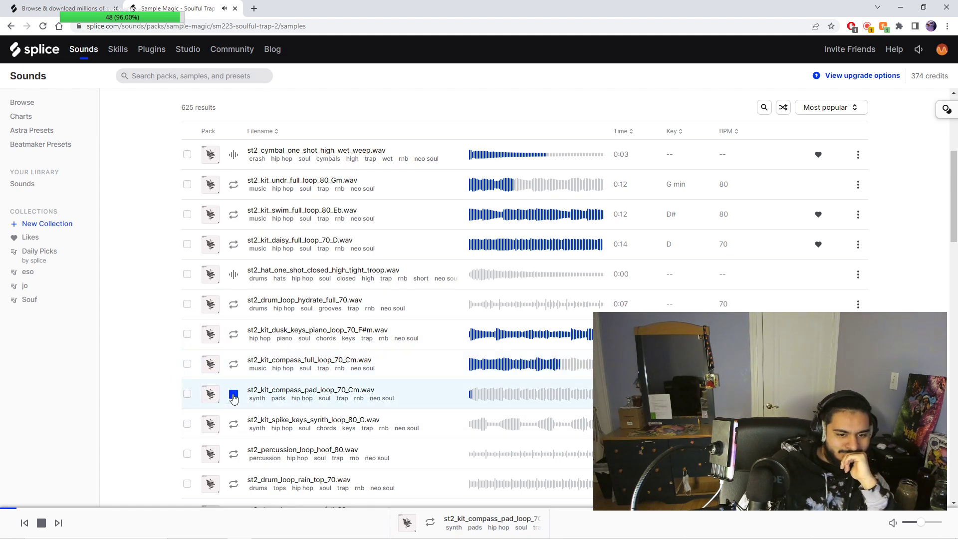
pyautogui.click(233, 424)
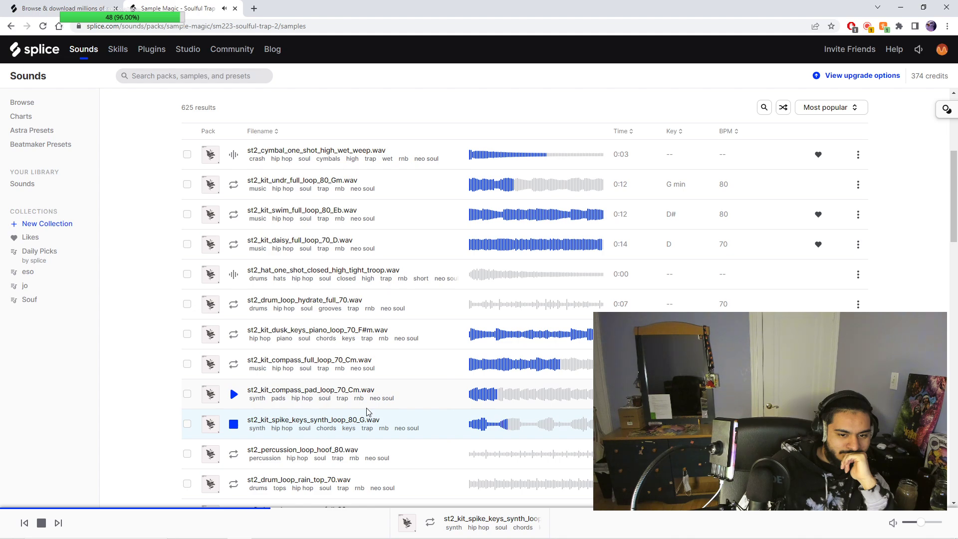
pyautogui.scroll(-1, 516, 395)
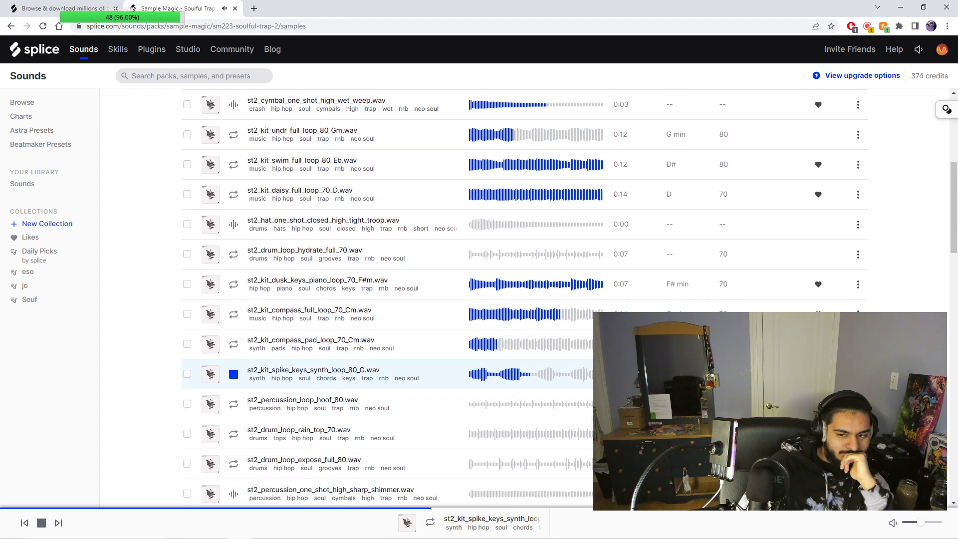
pyautogui.scroll(-3, 242, 399)
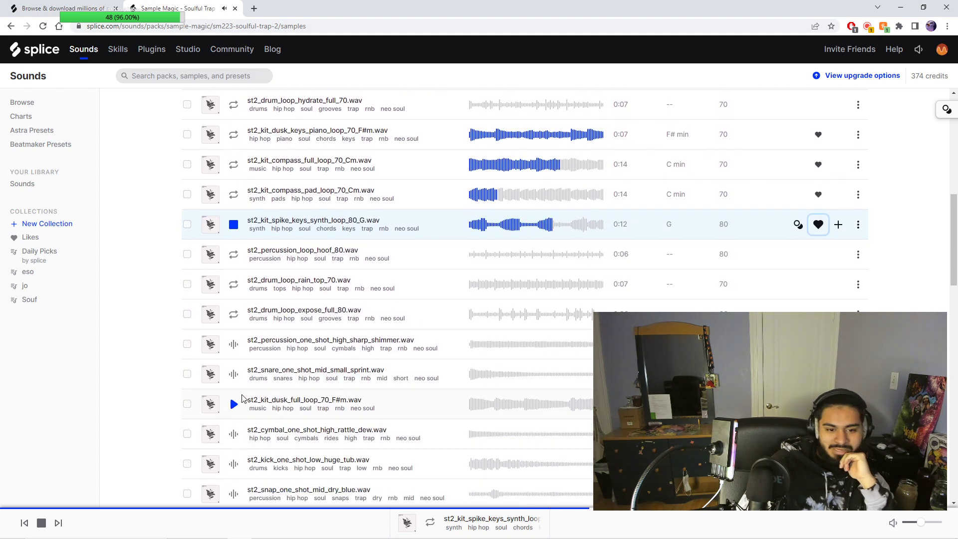
pyautogui.click(234, 404)
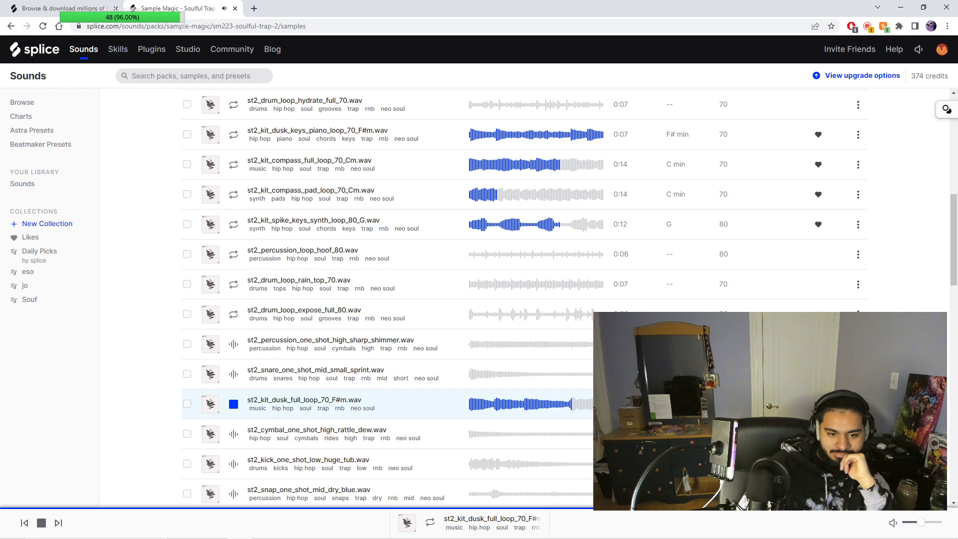
# Step: Search the Soulful Trap 2 pack for "swim"
pyautogui.scroll(15, 529, 300)
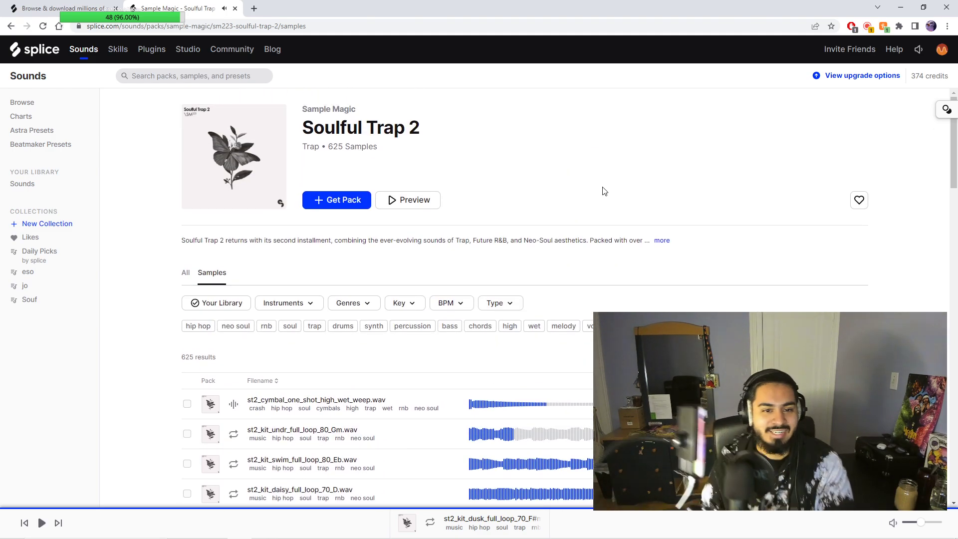
pyautogui.scroll(-2, 705, 188)
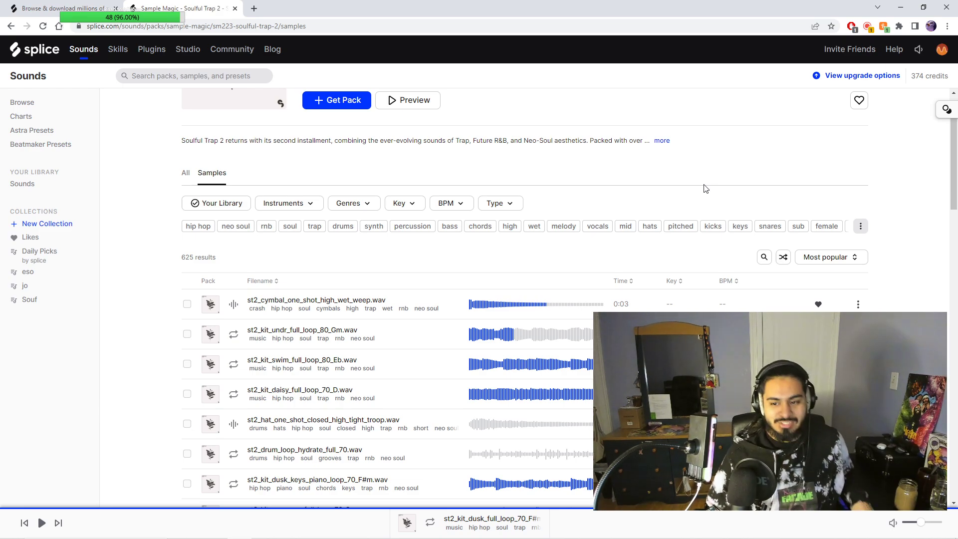
pyautogui.click(763, 258)
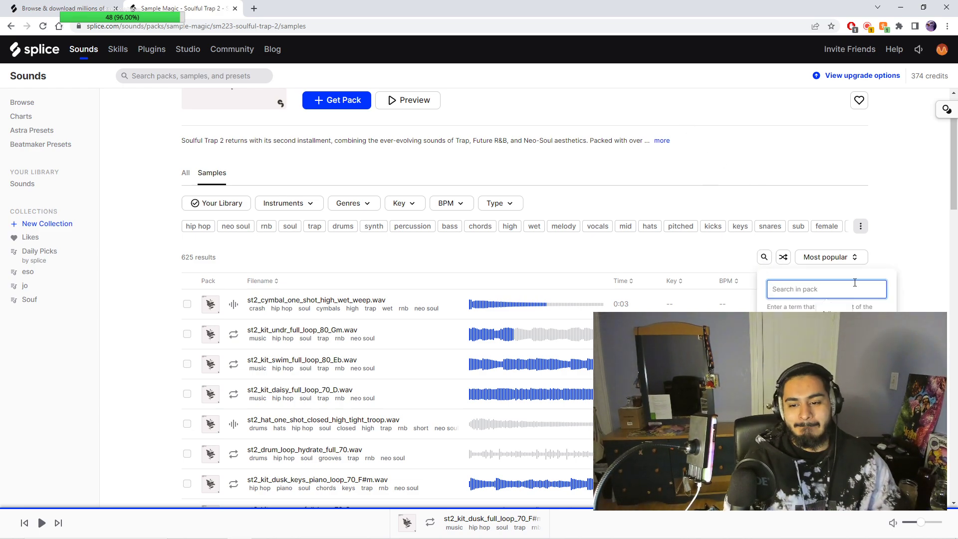
pyautogui.write('swi')
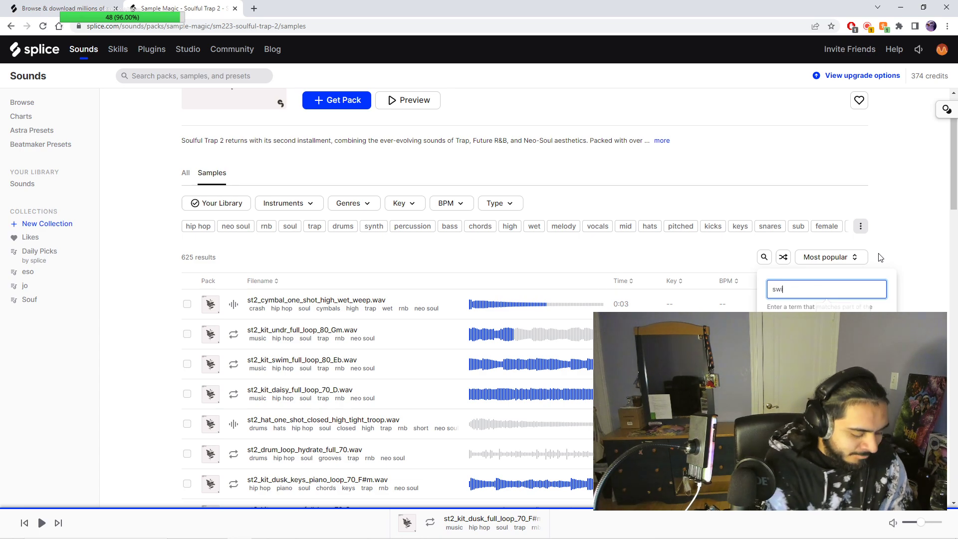
pyautogui.write('m')
pyautogui.press('Return')
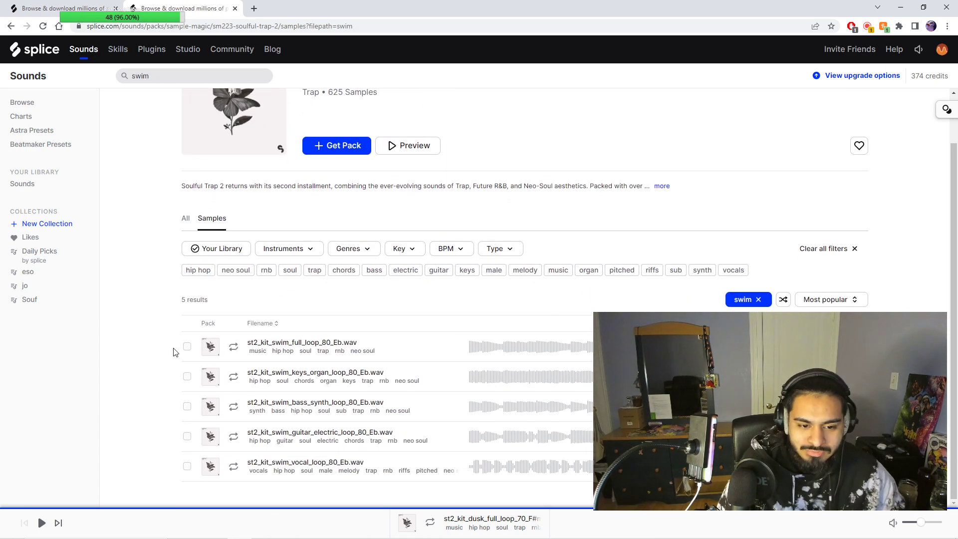
# Step: Audition the organ, bass synth, electric guitar and vocal loops of the swim kit, and clear the search filter
pyautogui.click(233, 376)
pyautogui.click(233, 407)
pyautogui.click(233, 436)
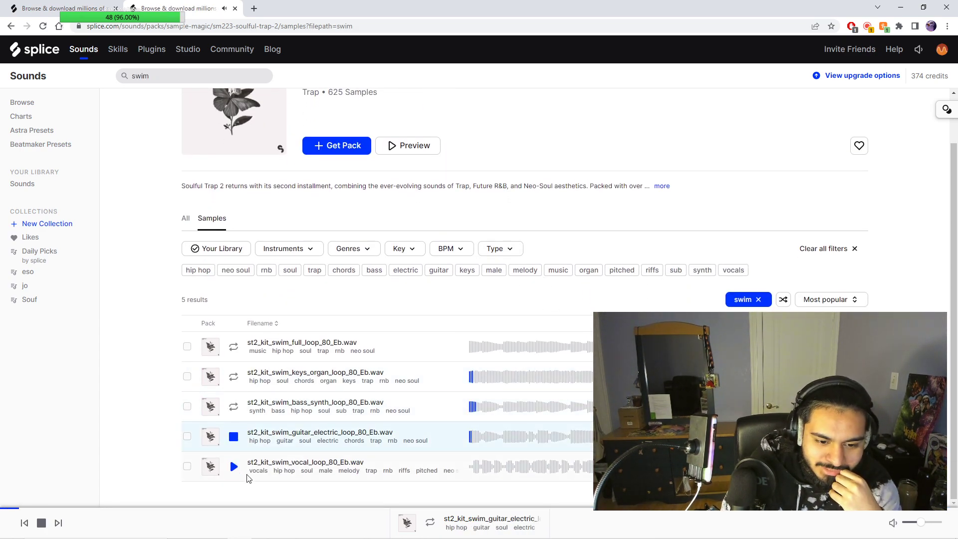
pyautogui.click(233, 467)
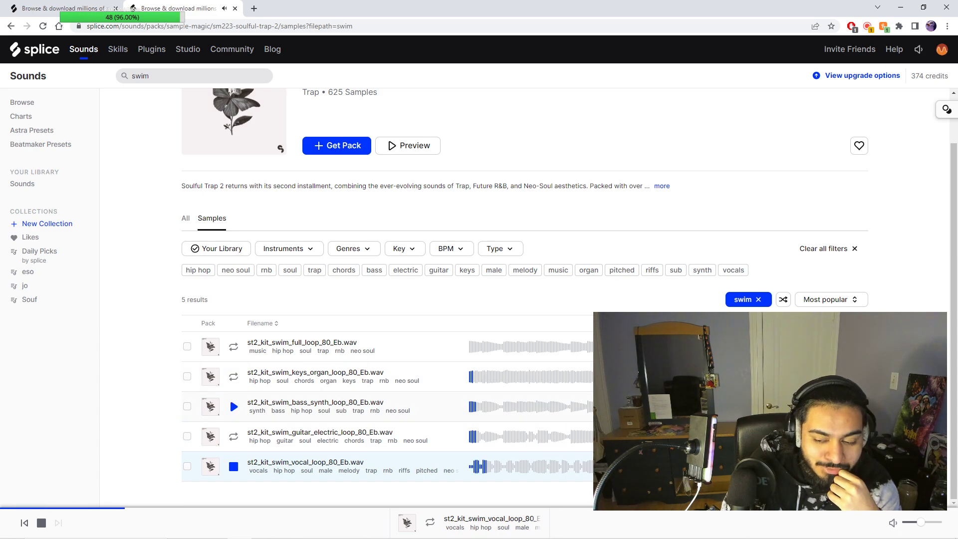
pyautogui.click(758, 299)
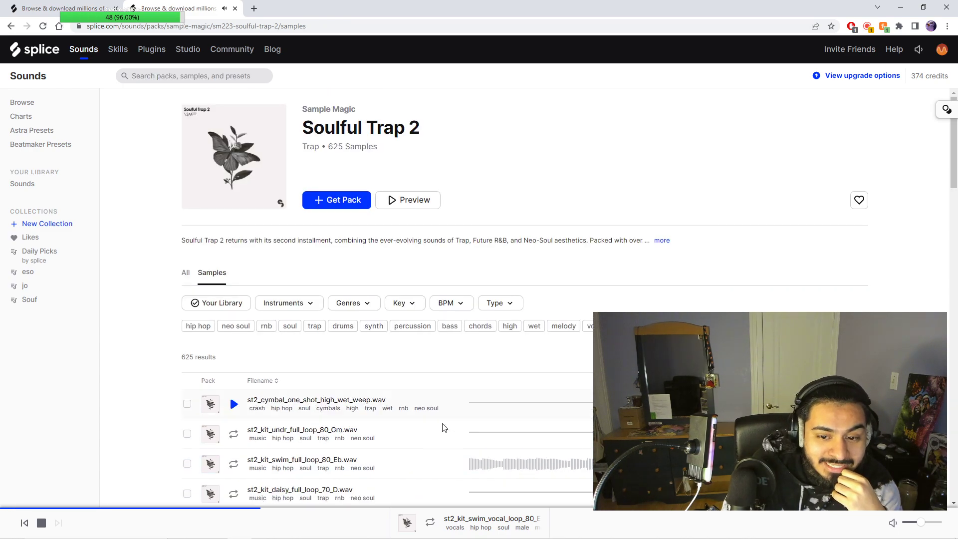
# Step: Add the Soulful Trap 2 pack to the likes
pyautogui.scroll(-2, 865, 164)
pyautogui.click(858, 152)
pyautogui.scroll(-1, 381, 423)
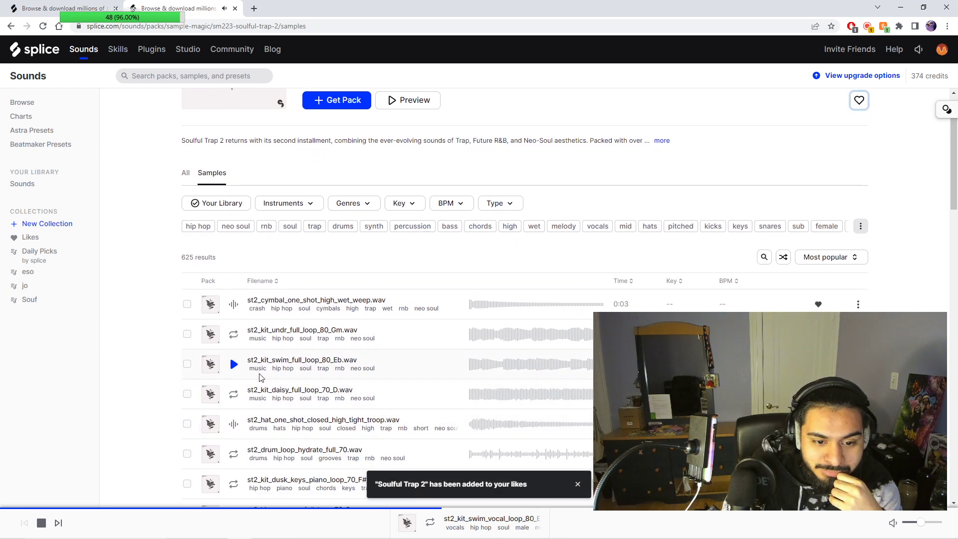
# Step: Search the pack's samples for "daisy"
pyautogui.click(763, 258)
pyautogui.write('d')
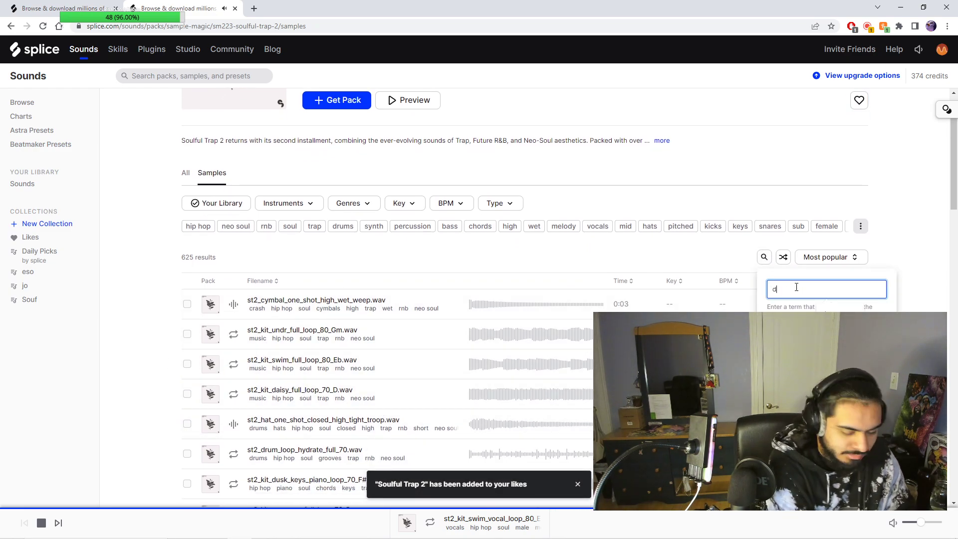
pyautogui.write('aisy')
pyautogui.press('Return')
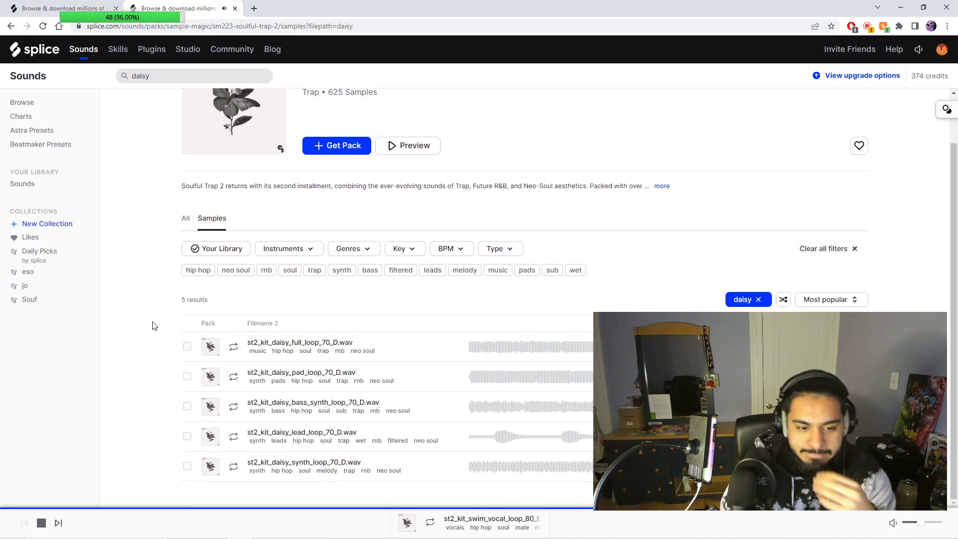
# Step: Audition the pad, bass synth, lead and synth loops of the daisy kit, and clear the search filter
pyautogui.click(233, 376)
pyautogui.click(233, 406)
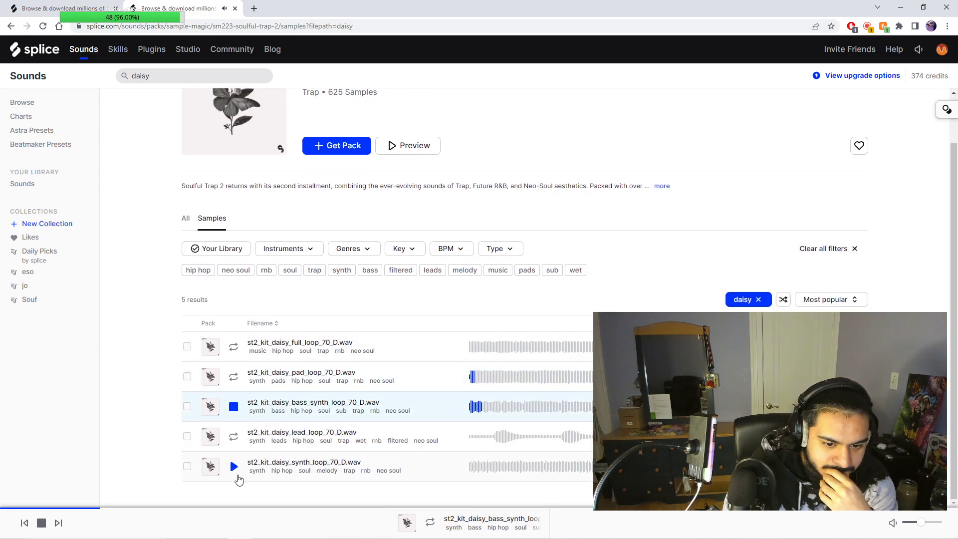
pyautogui.click(233, 436)
pyautogui.click(233, 465)
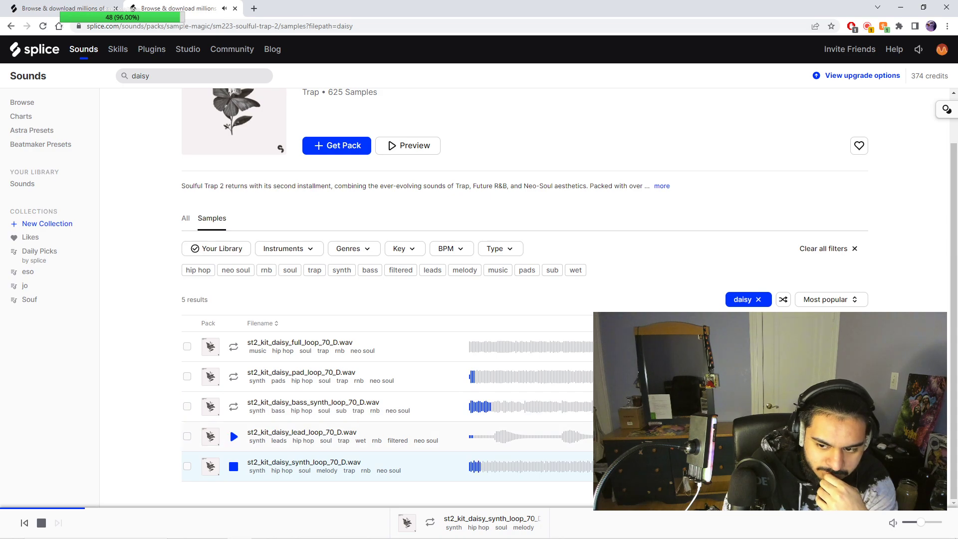
pyautogui.click(758, 299)
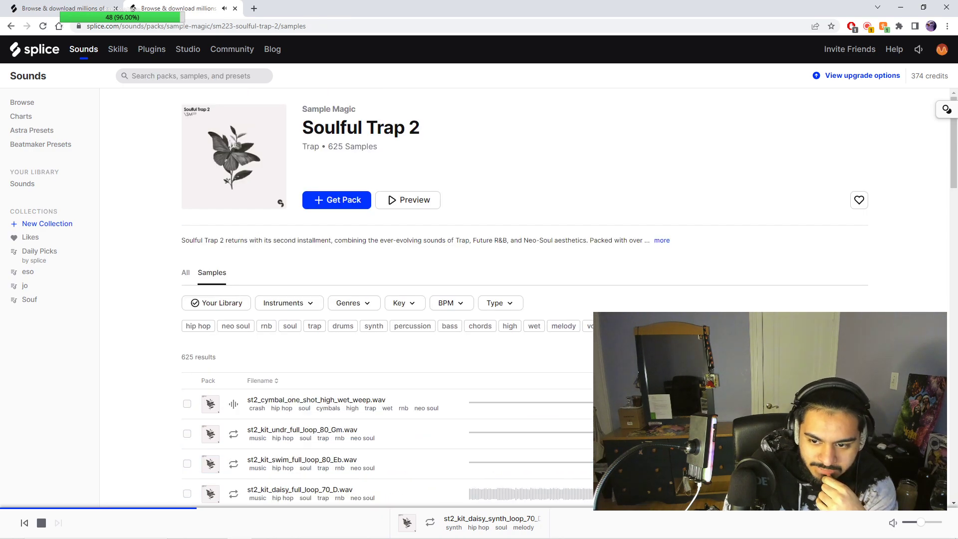
# Step: Play st2_kit_dusk_keys_piano_loop_70_F#m and search the pack for "dusk"
pyautogui.scroll(-4, 359, 404)
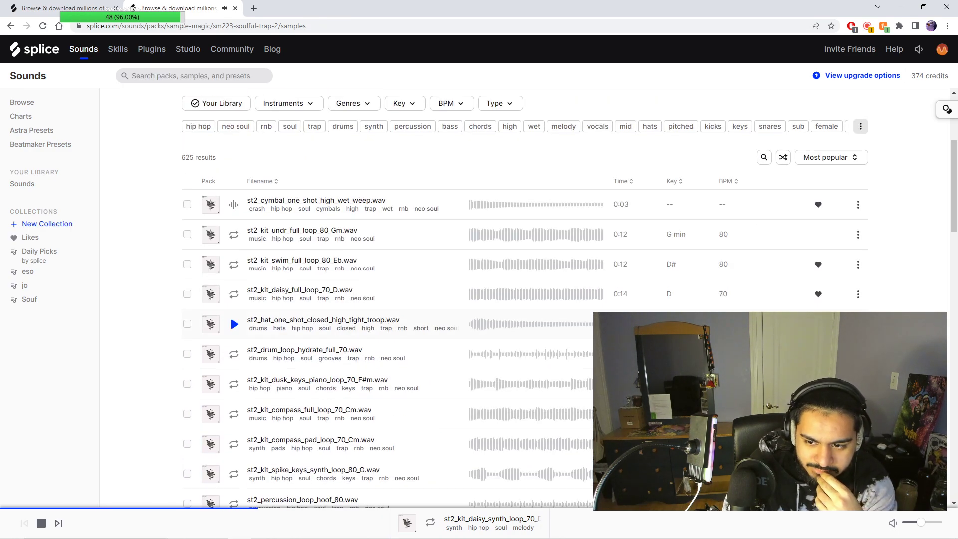
pyautogui.click(235, 384)
pyautogui.click(764, 157)
pyautogui.click(792, 189)
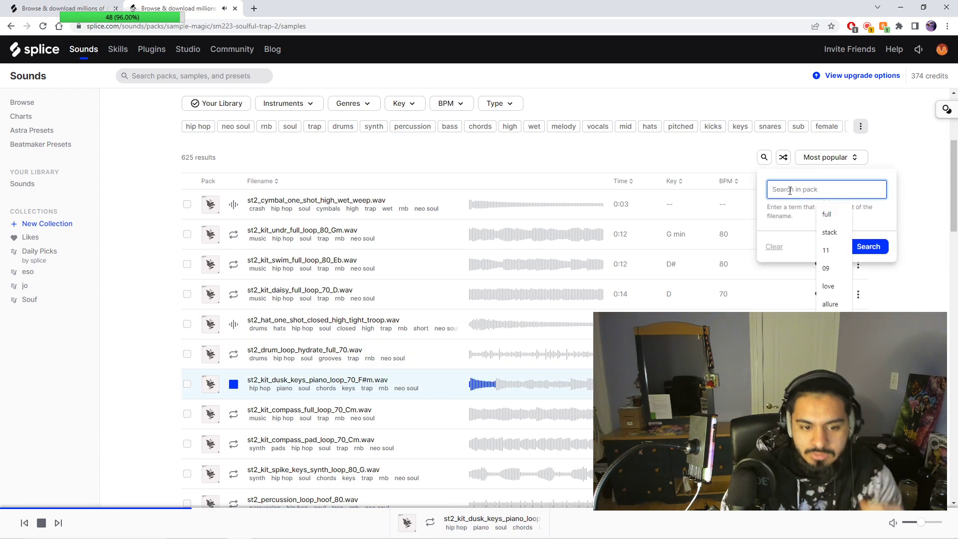
pyautogui.write('dusk')
pyautogui.press('Return')
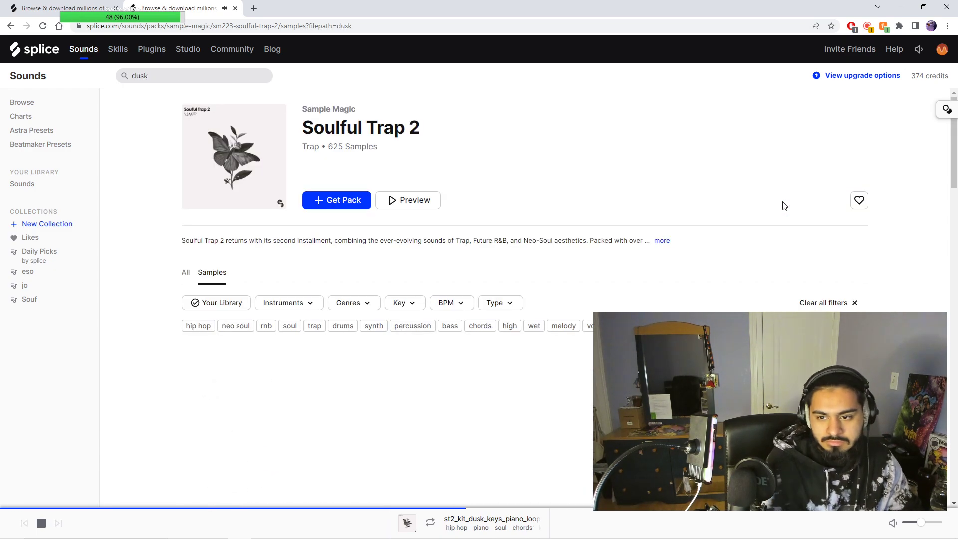
# Step: Audition the bass synth, lead 2 and full loops of the dusk kit, and clear the search filter
pyautogui.click(234, 406)
pyautogui.click(233, 437)
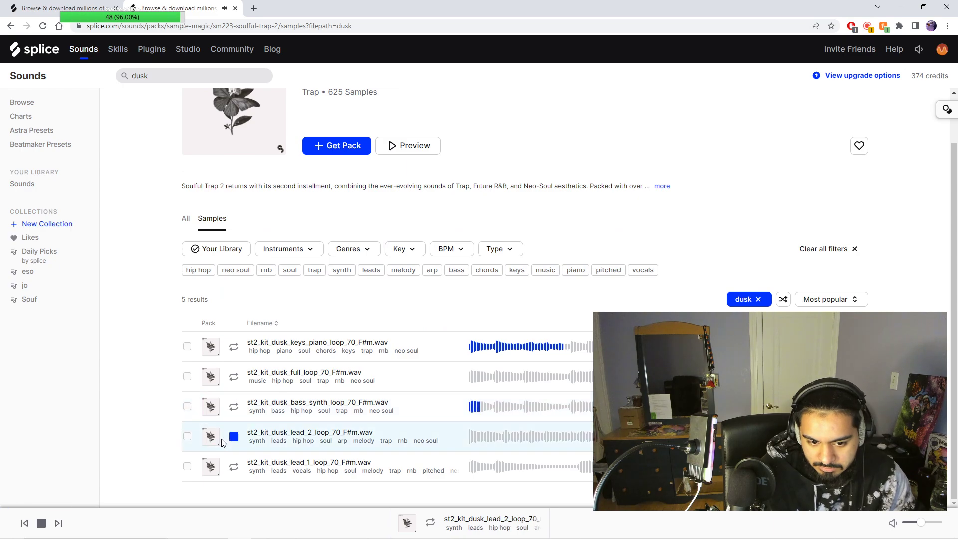
pyautogui.click(210, 466)
pyautogui.scroll(-3, 302, 356)
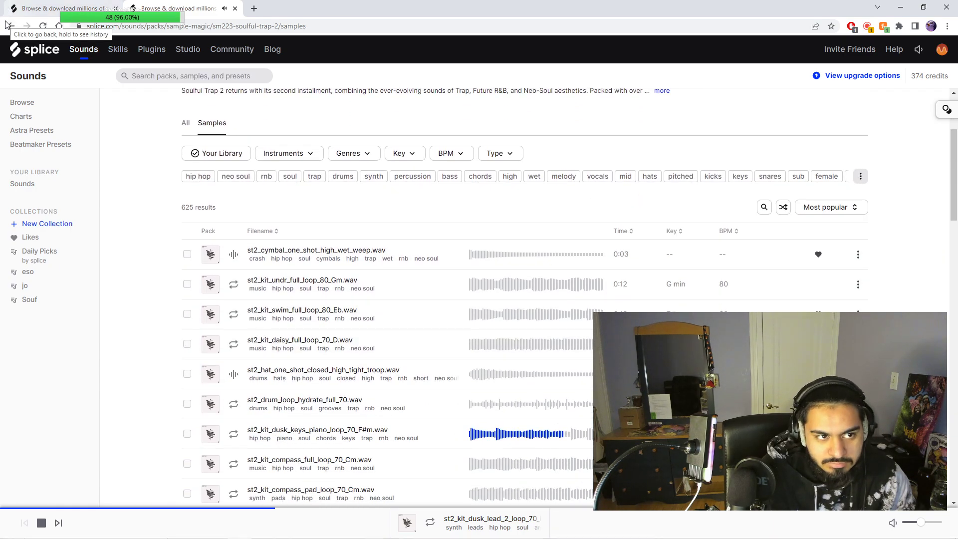
pyautogui.hotkey('alt', 'Left')
pyautogui.click(283, 385)
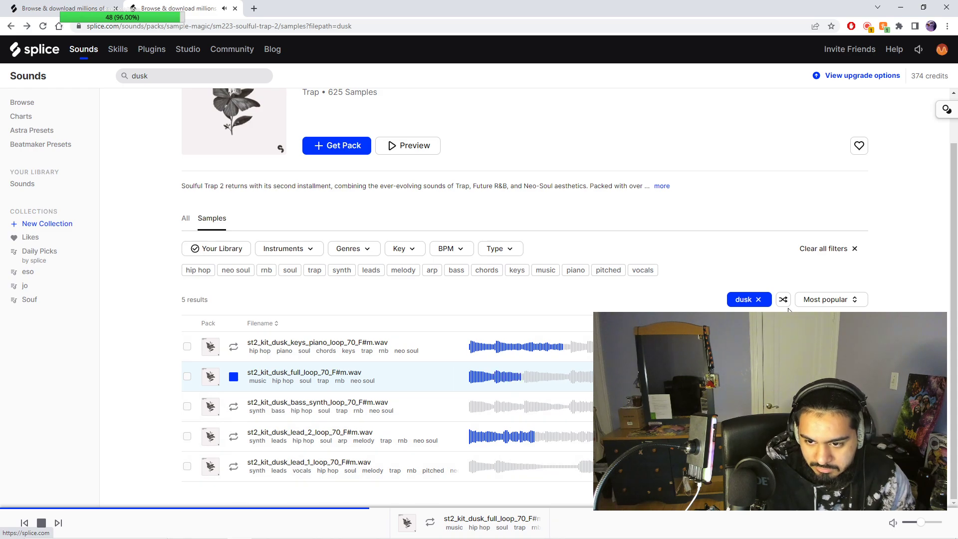
pyautogui.click(758, 299)
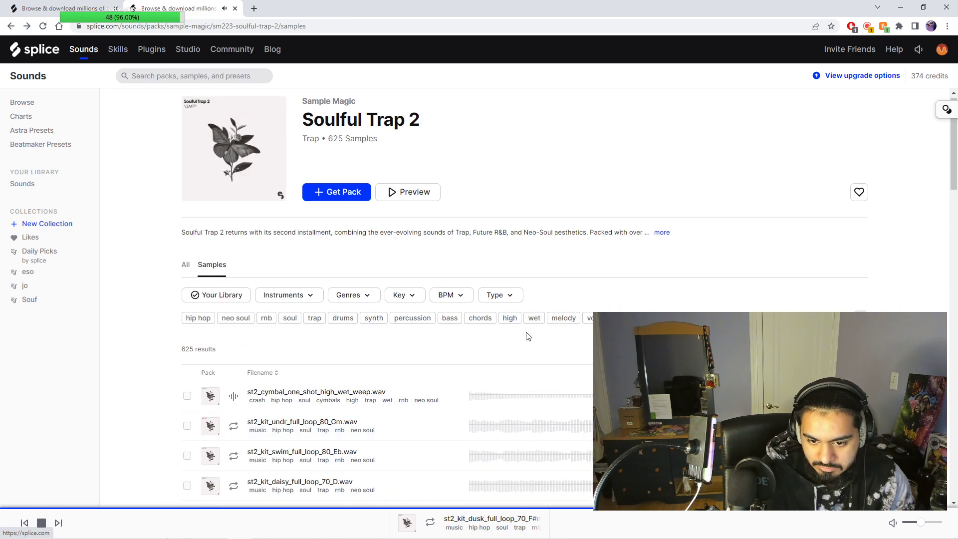
# Step: Search the pack's samples for "compass"
pyautogui.scroll(-10, 526, 335)
pyautogui.scroll(1, 531, 336)
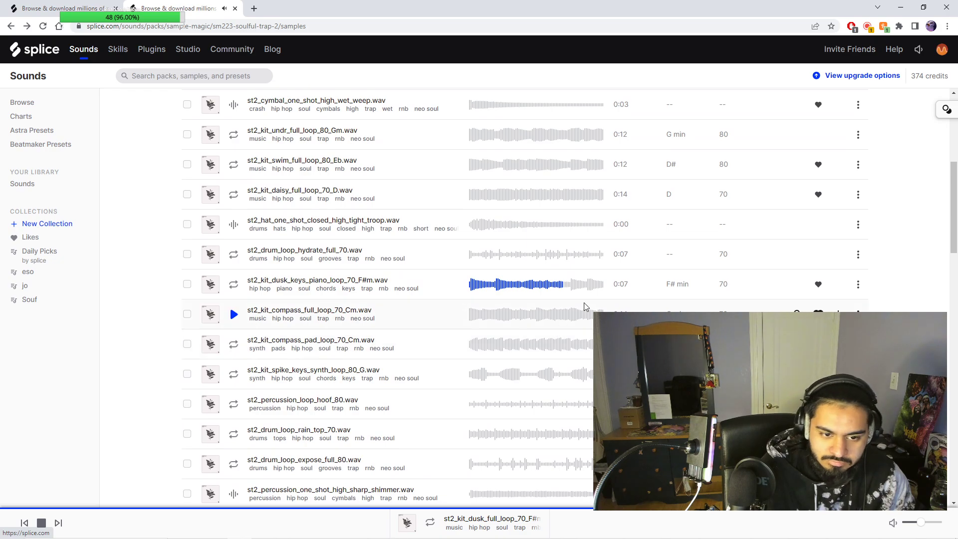
pyautogui.scroll(4, 649, 270)
pyautogui.click(763, 259)
pyautogui.write('compass')
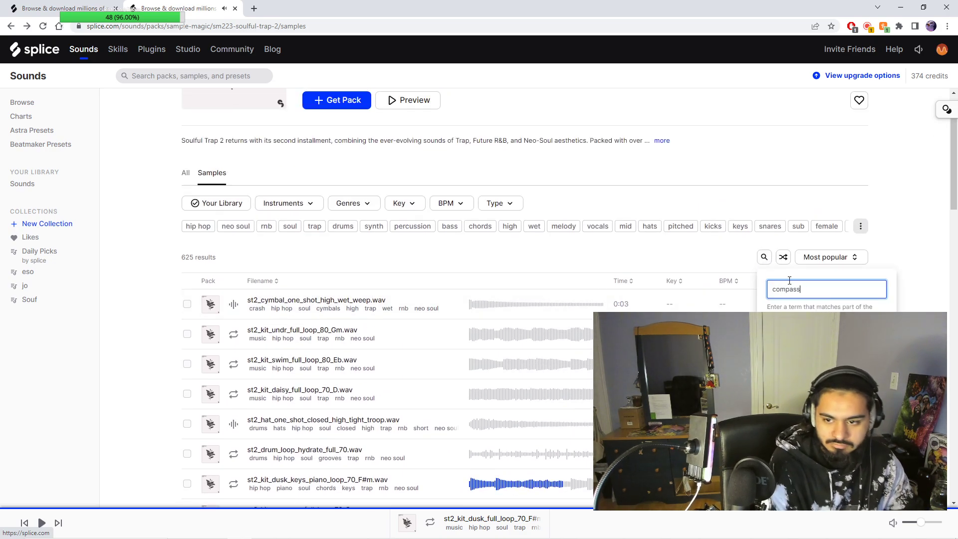
pyautogui.press('Return')
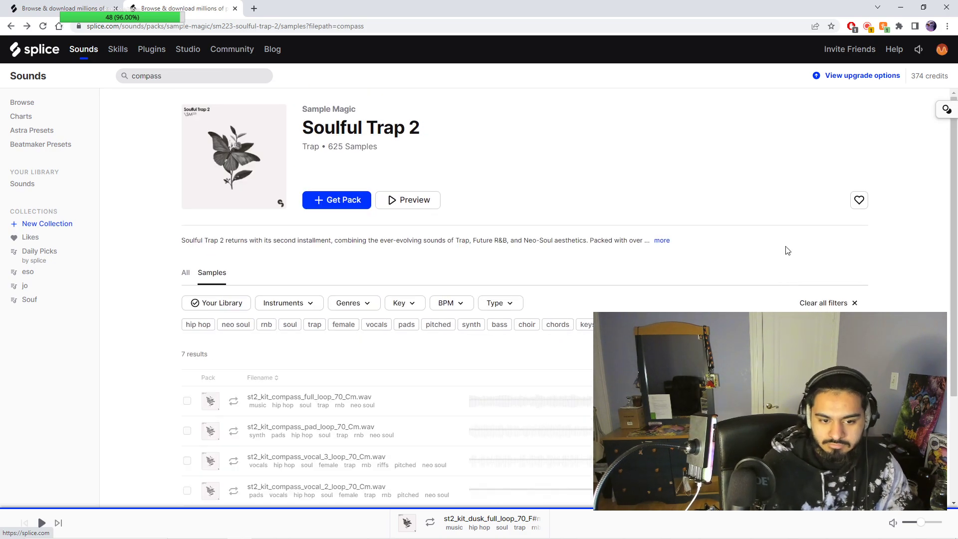
# Step: Play st2_kit_compass_full_loop_70_Cm, add st2_kit_compass_bass_synth_loop_70_Cm to the library, and clear the search filter
pyautogui.scroll(-3, 402, 370)
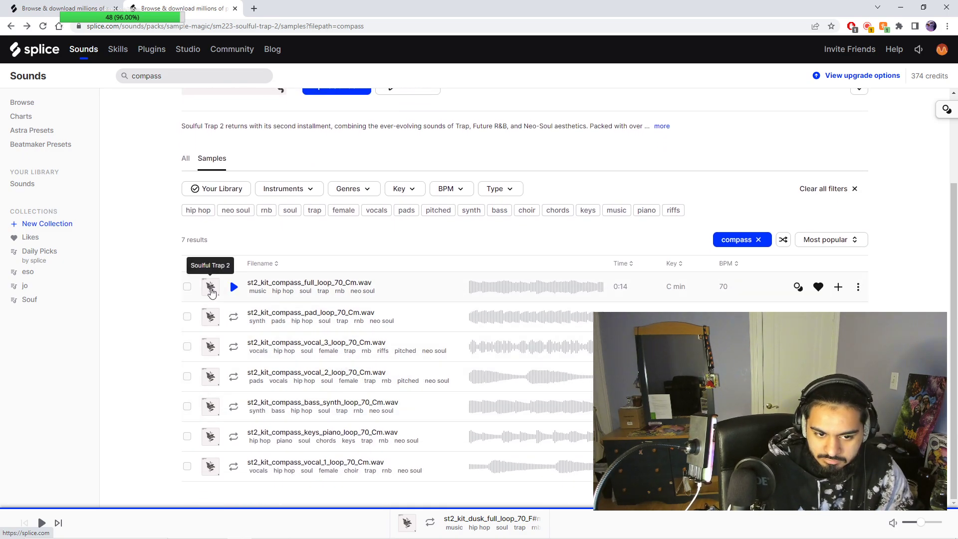
pyautogui.click(233, 286)
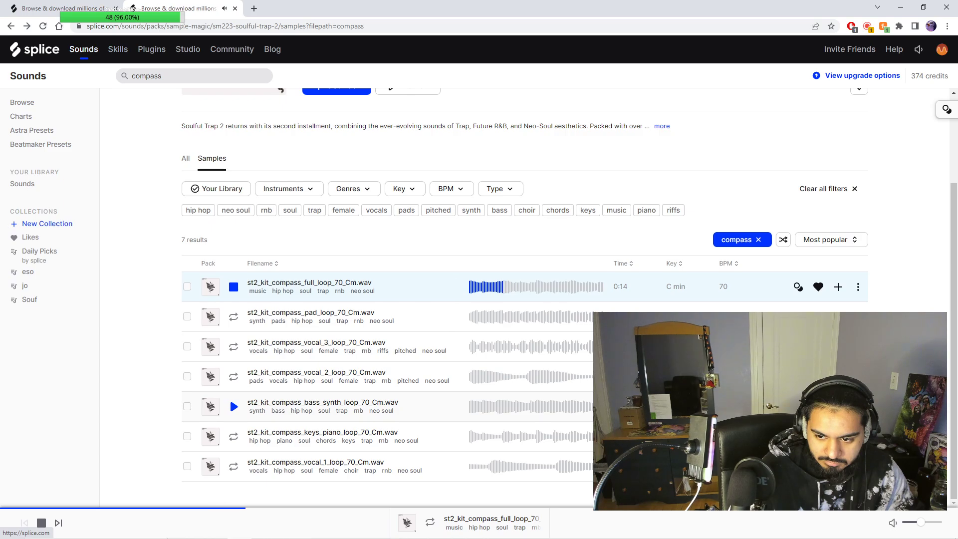
pyautogui.click(838, 405)
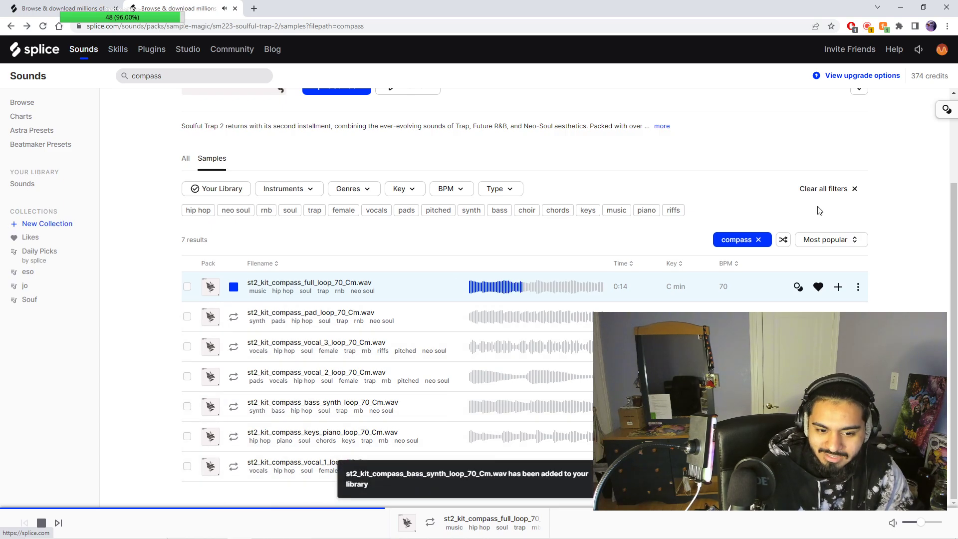
pyautogui.click(758, 240)
# Step: Play st2_kit_crawl_full_loop_80_Am and search the pack for "crawl"
pyautogui.scroll(-5, 599, 374)
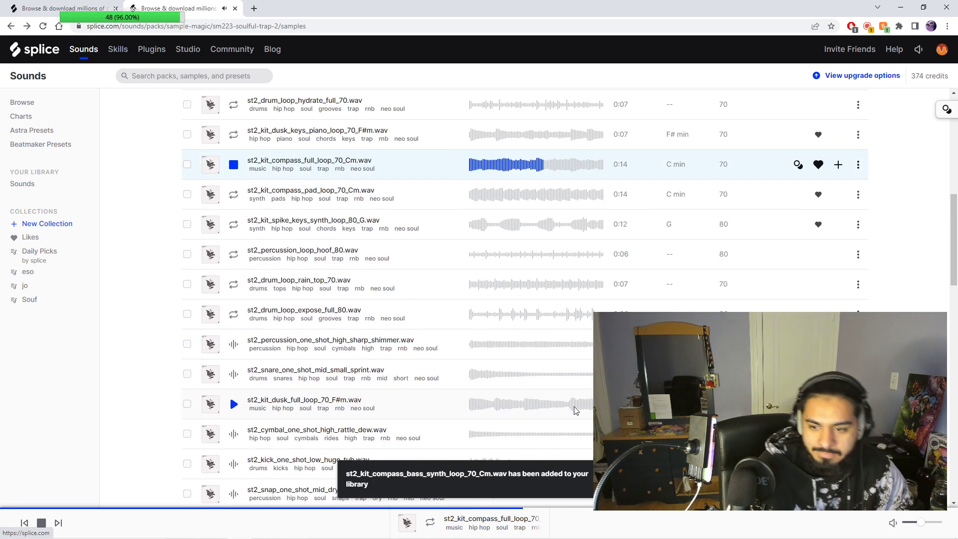
pyautogui.scroll(-3, 579, 405)
pyautogui.click(234, 374)
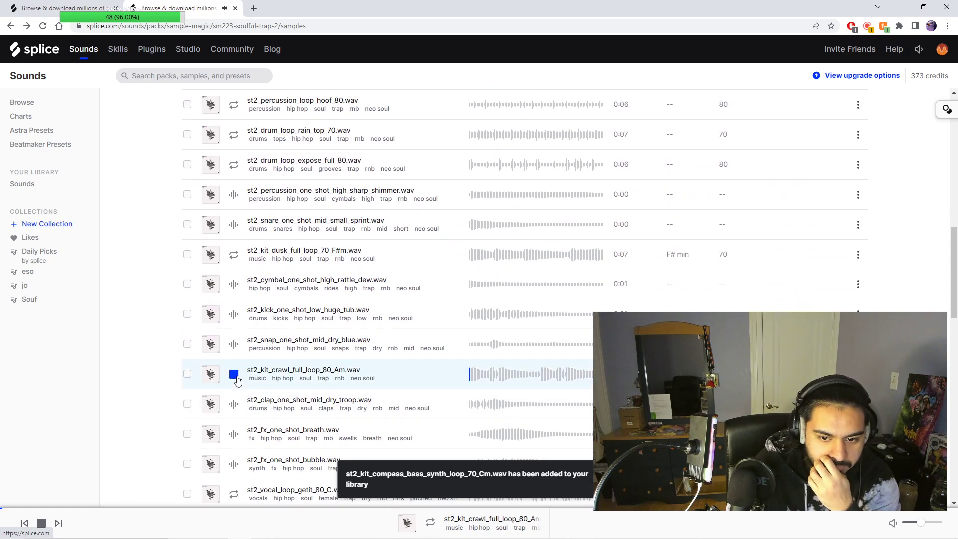
pyautogui.scroll(8, 234, 464)
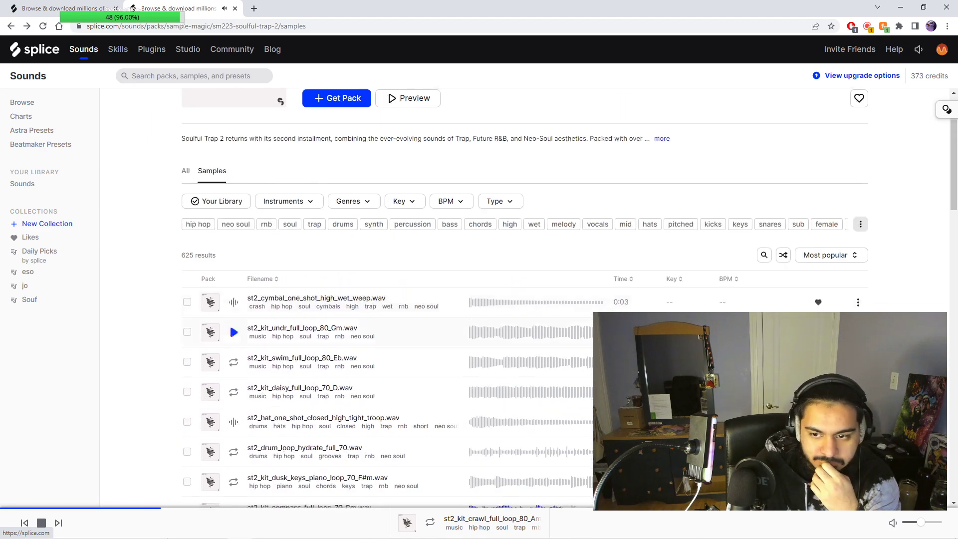
pyautogui.click(763, 257)
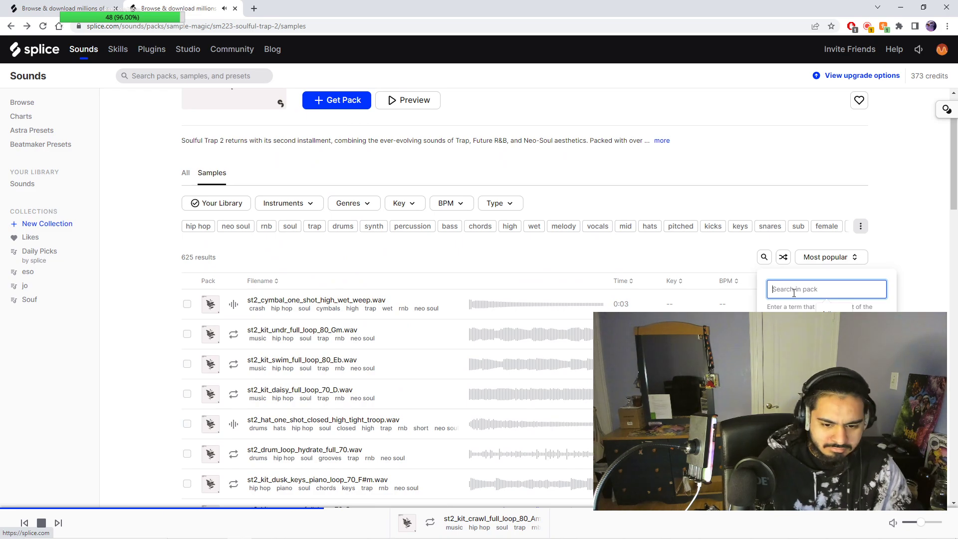
pyautogui.write('crawl')
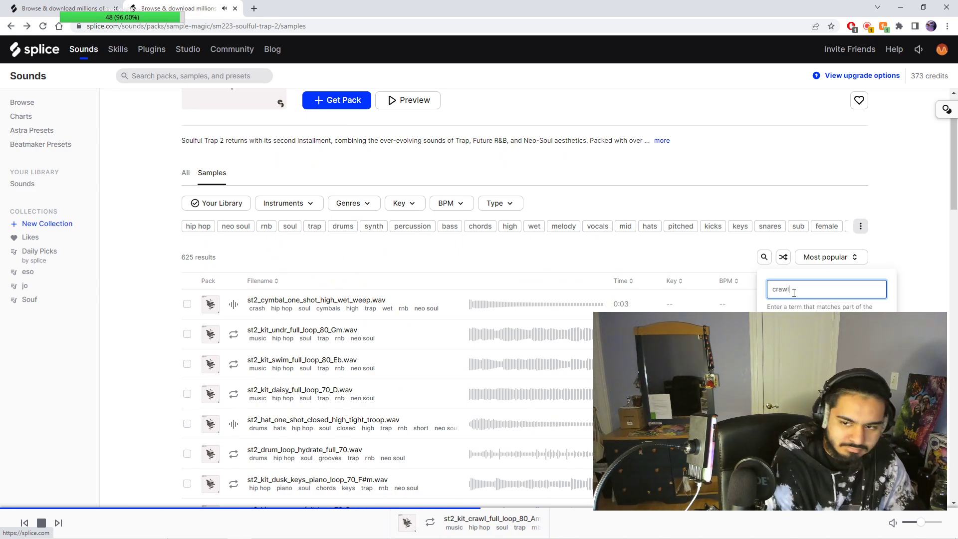
pyautogui.press('Return')
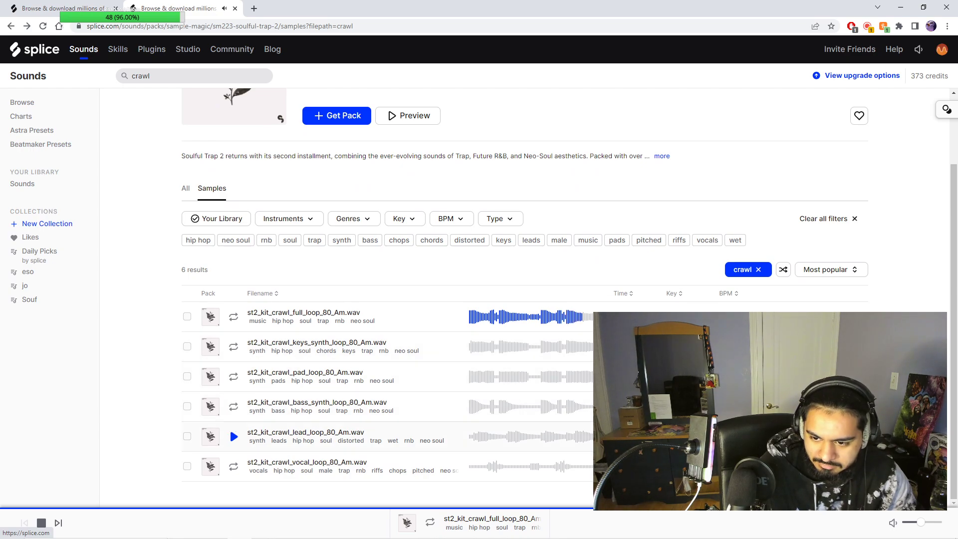
# Step: Clear the crawl filter and search the pack for "full"
pyautogui.click(760, 275)
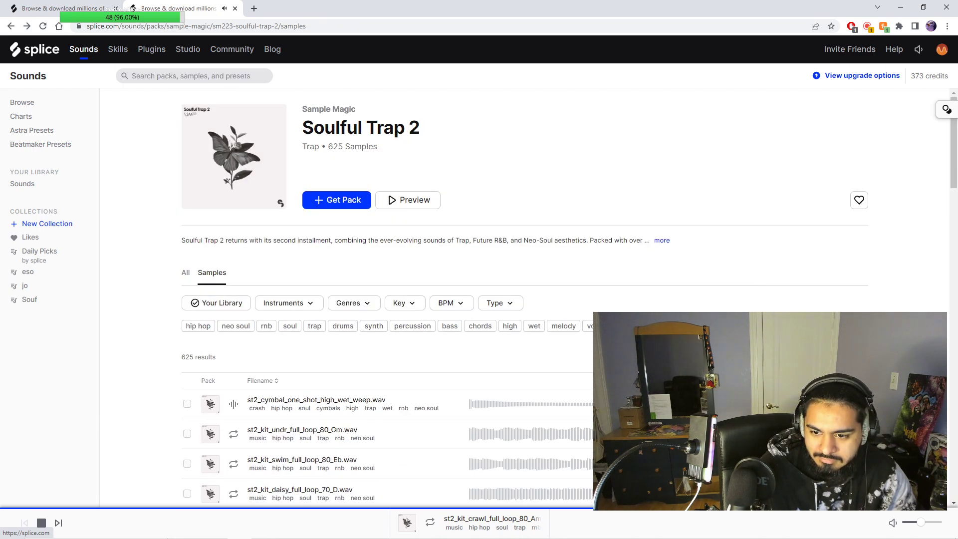
pyautogui.write('full')
pyautogui.press('Return')
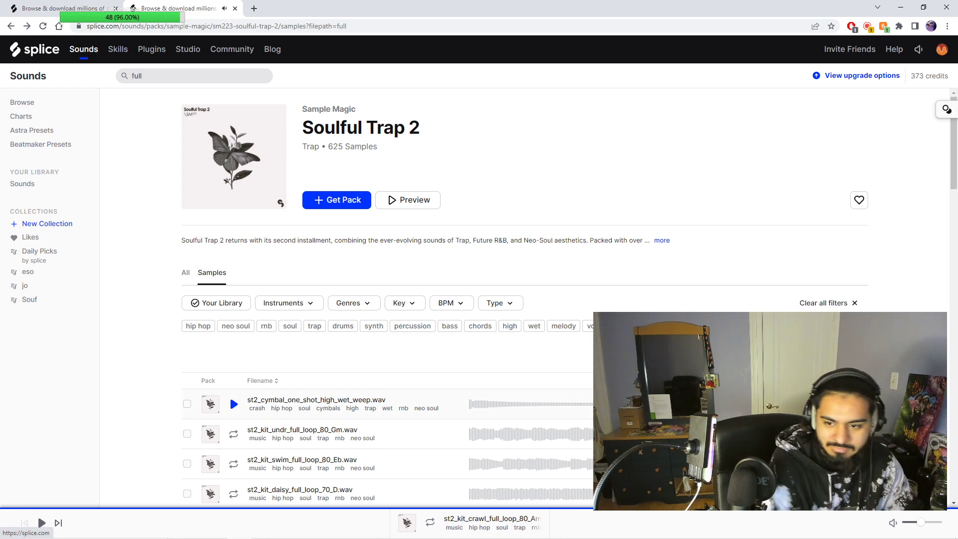
# Step: Audition st2_kit_undr_full_loop_80_Gm, the hydrate and expose full drum loops, and st2_kit_dusk_full_loop_70_F#m
pyautogui.scroll(-4, 487, 327)
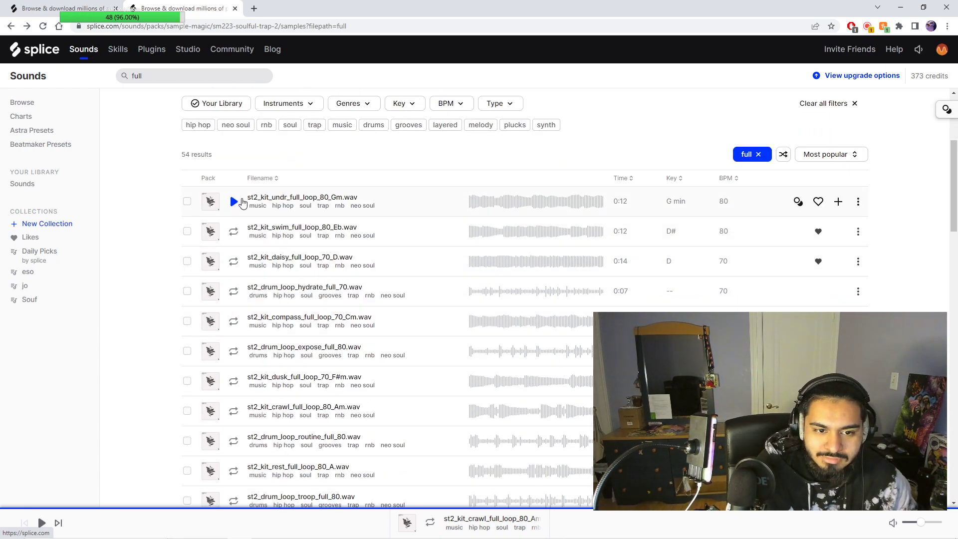
pyautogui.click(233, 201)
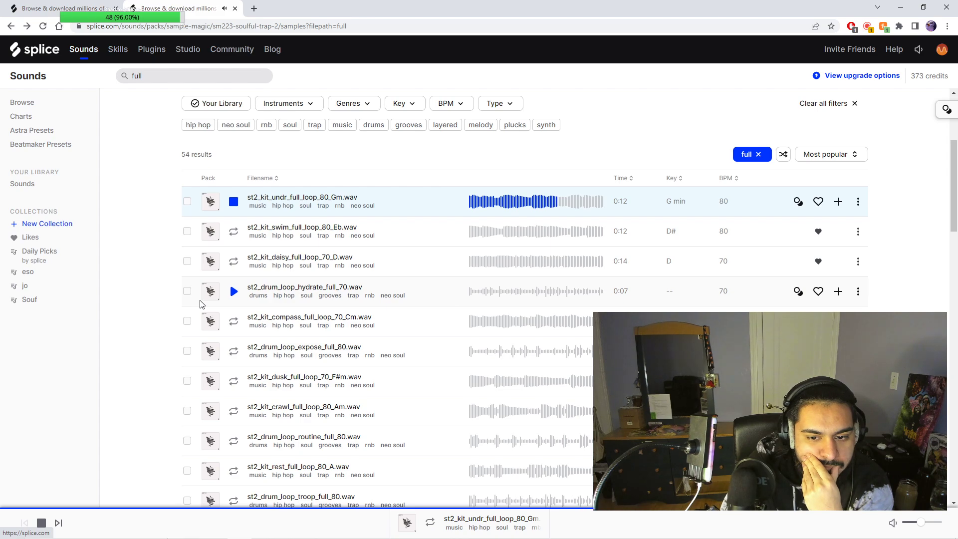
pyautogui.click(233, 292)
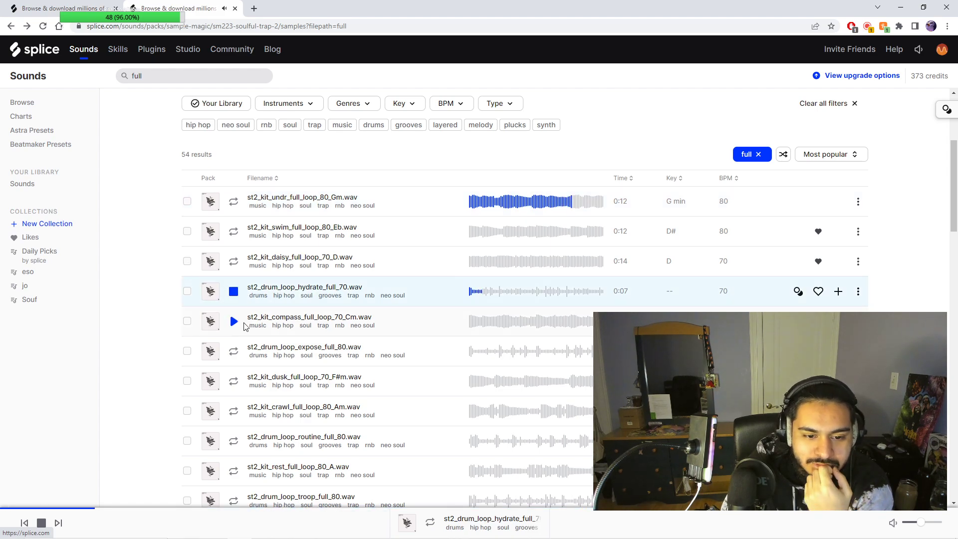
pyautogui.click(234, 351)
pyautogui.click(233, 381)
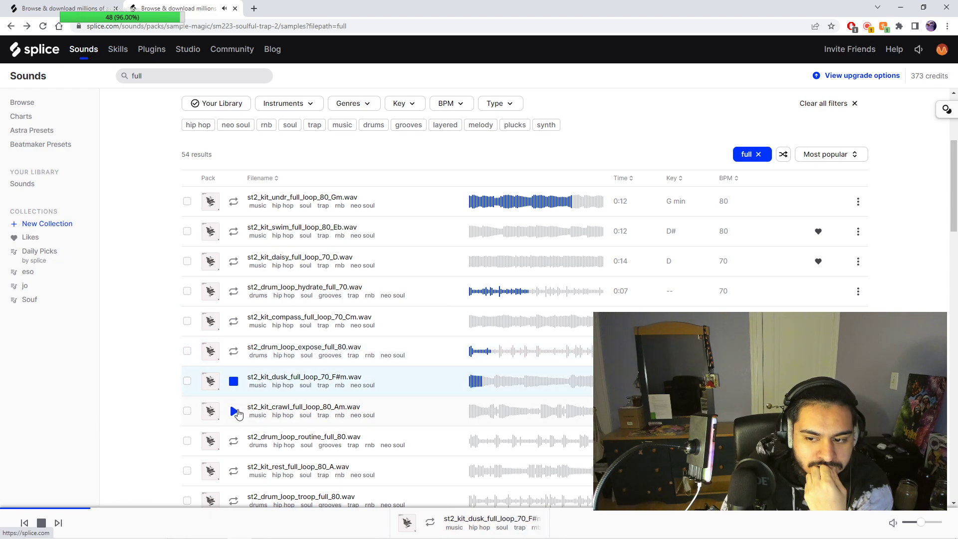
# Step: Audition st2_kit_rest_full_loop_80_A, st2_kit_gut_full_loop_70_Am and st2_kit_wet_full_loop_70_Em
pyautogui.scroll(-1, 238, 414)
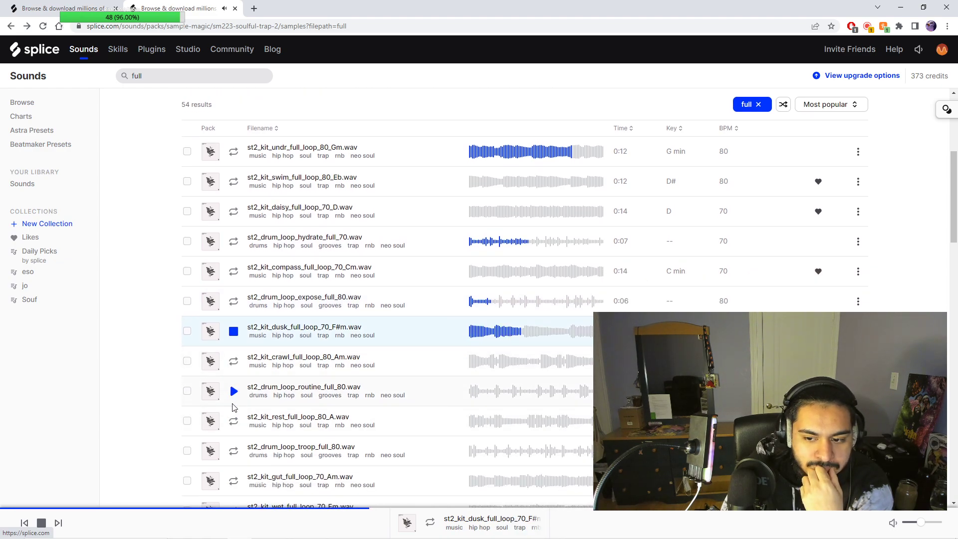
pyautogui.scroll(-1, 234, 407)
pyautogui.click(233, 371)
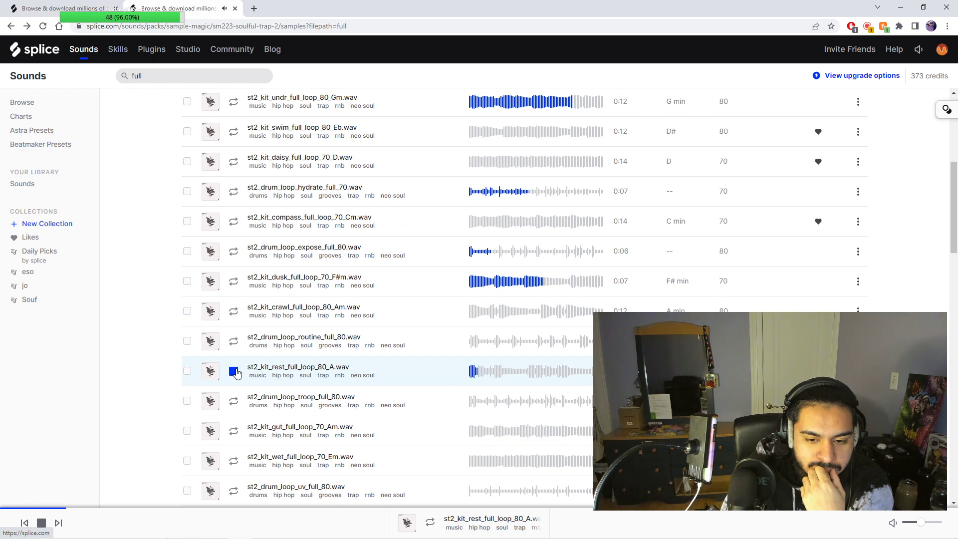
pyautogui.scroll(-2, 236, 373)
pyautogui.click(233, 331)
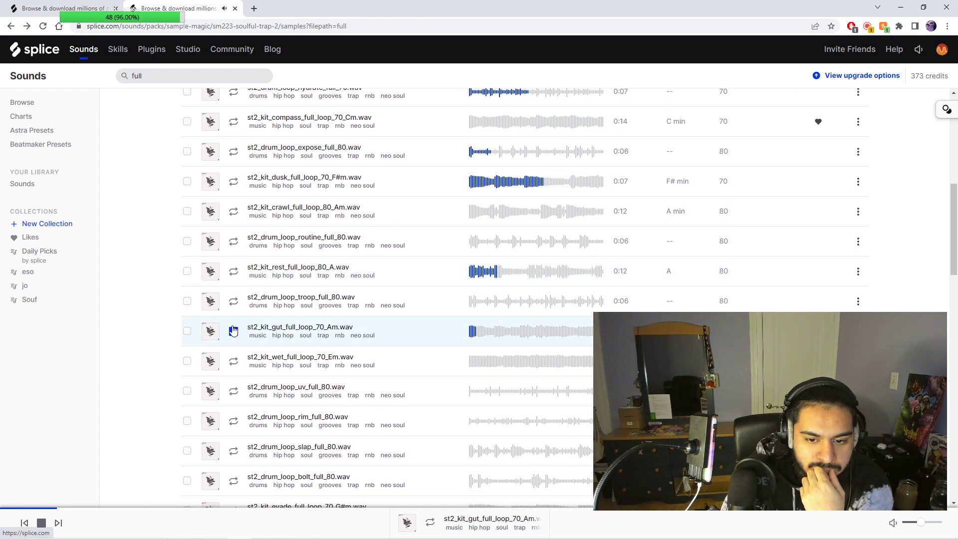
pyautogui.scroll(-5, 235, 329)
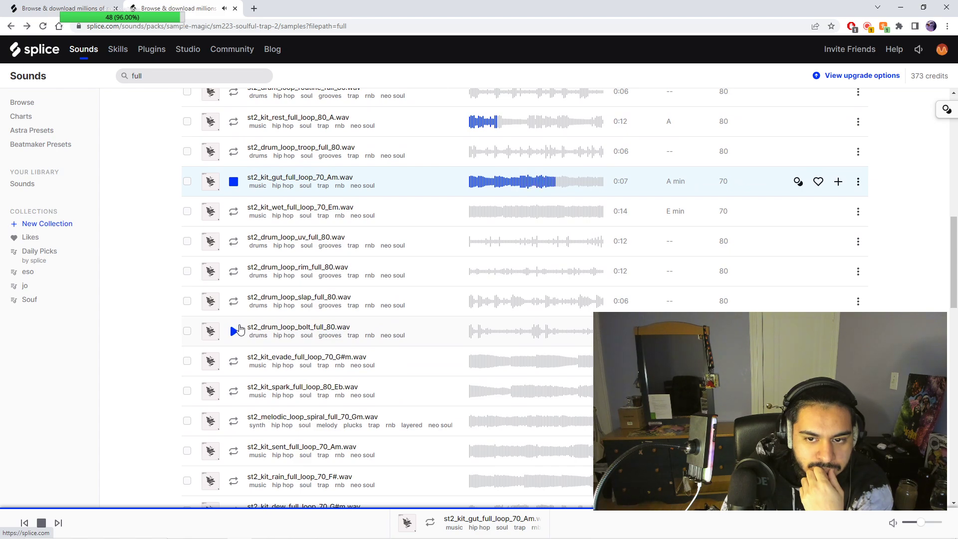
pyautogui.click(234, 211)
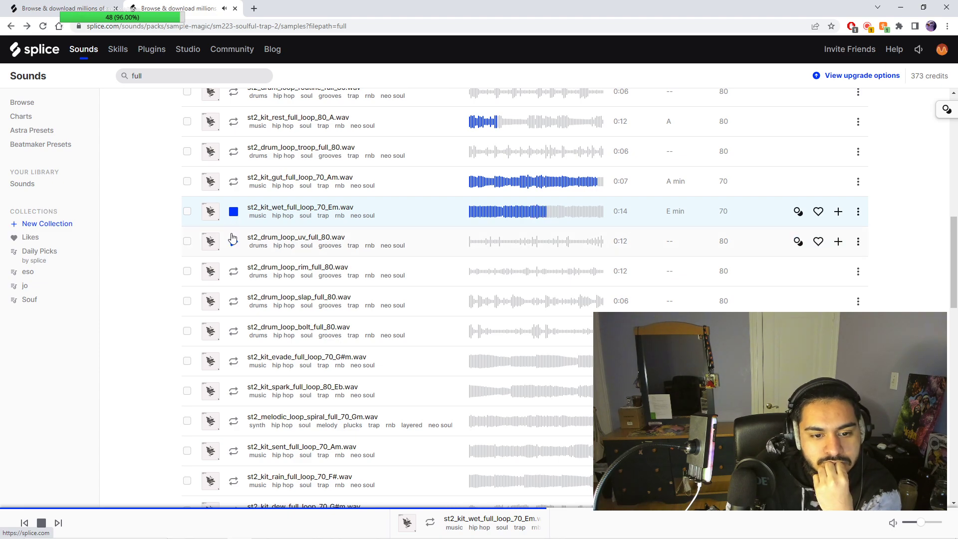
# Step: Audition st2_kit_evade_full_loop_70_G#m, st2_kit_spark_full_loop_80_Eb and st2_melodic_loop_spiral_full_70_Gm
pyautogui.scroll(-2, 233, 234)
pyautogui.scroll(-1, 233, 240)
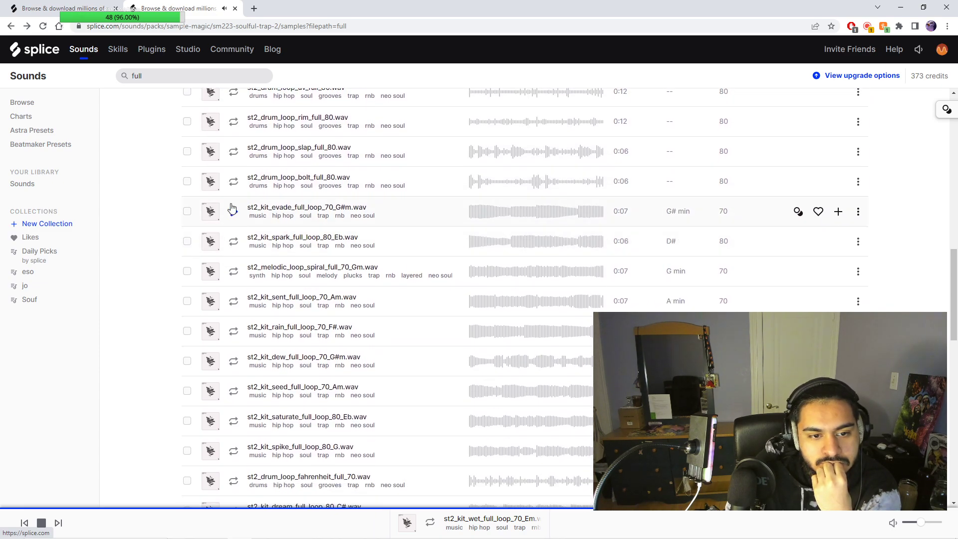
pyautogui.click(233, 211)
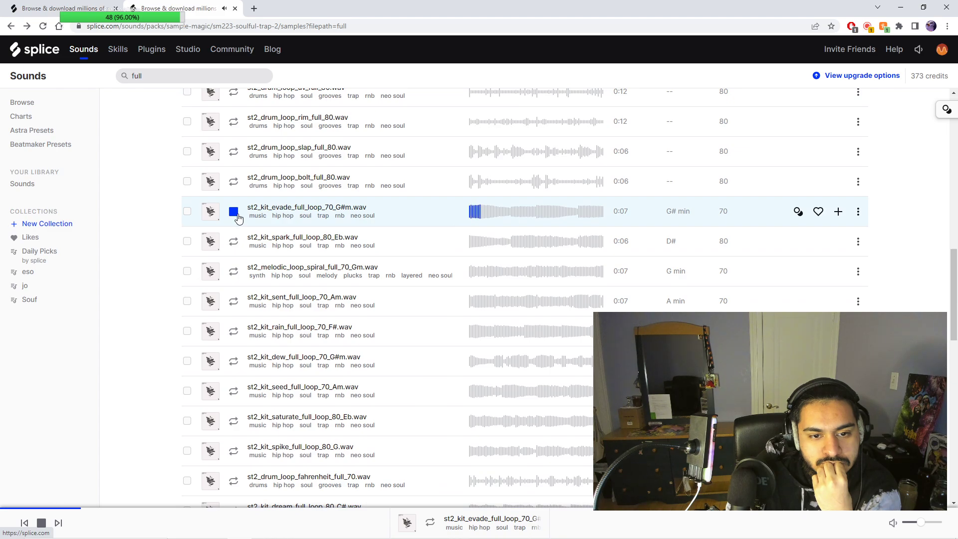
pyautogui.click(233, 241)
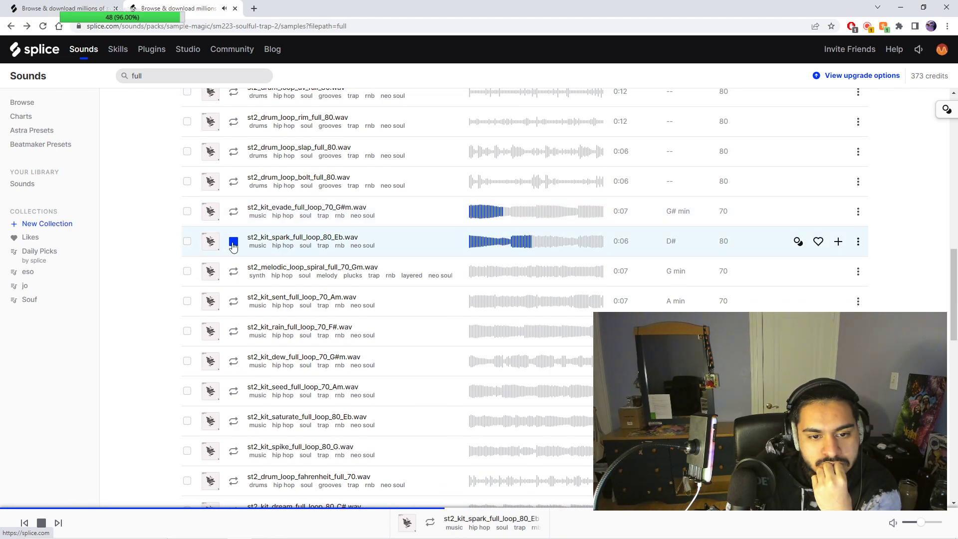
pyautogui.scroll(-1, 233, 245)
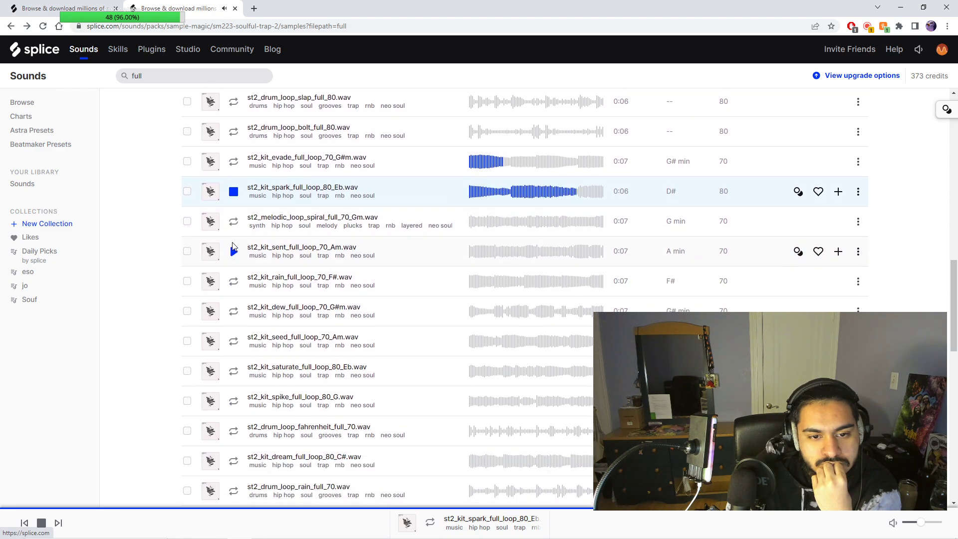
pyautogui.click(233, 222)
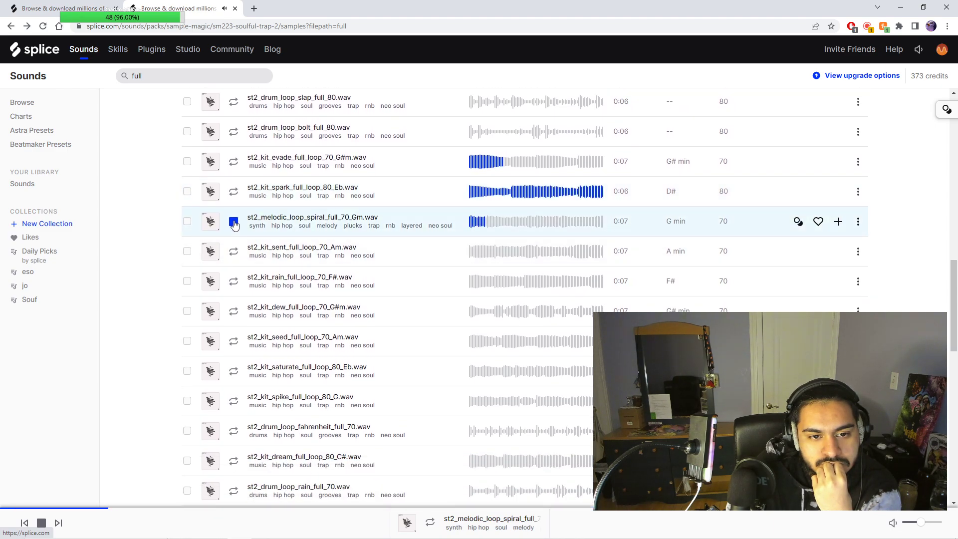
# Step: Audition st2_kit_sent_full_loop_70_Am, st2_kit_rain_full_loop_70_F# and st2_kit_dew_full_loop_70_G#m
pyautogui.scroll(-1, 236, 224)
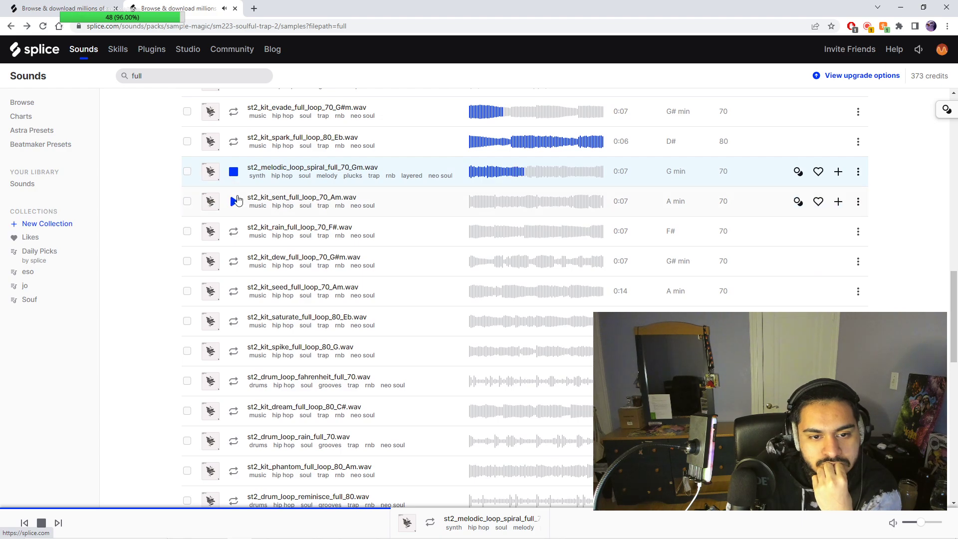
pyautogui.click(233, 201)
pyautogui.click(234, 231)
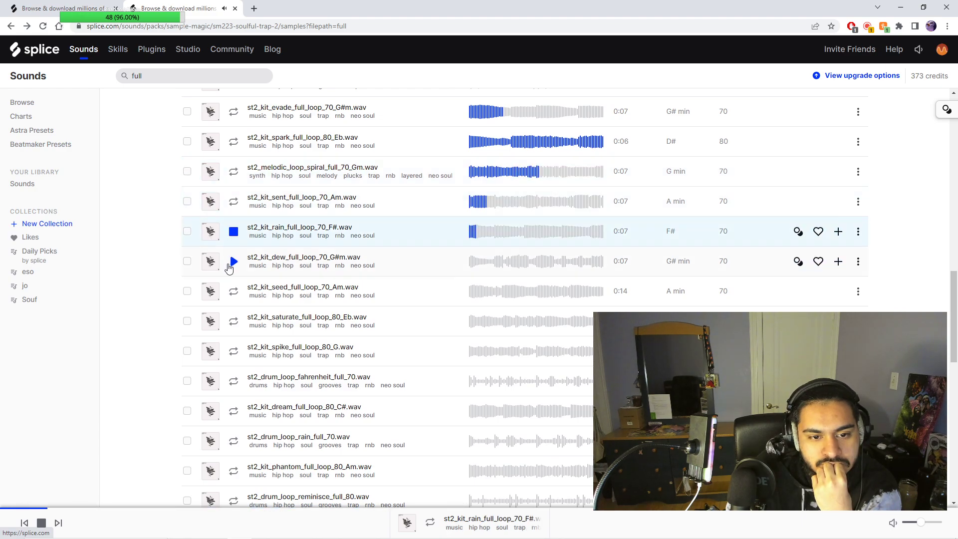
pyautogui.click(230, 265)
# Step: Audition the seed, saturate and spike kit full loops, liking st2_kit_saturate_full_loop_80_Eb and st2_kit_spike_full_loop_80_G
pyautogui.scroll(-15, 234, 299)
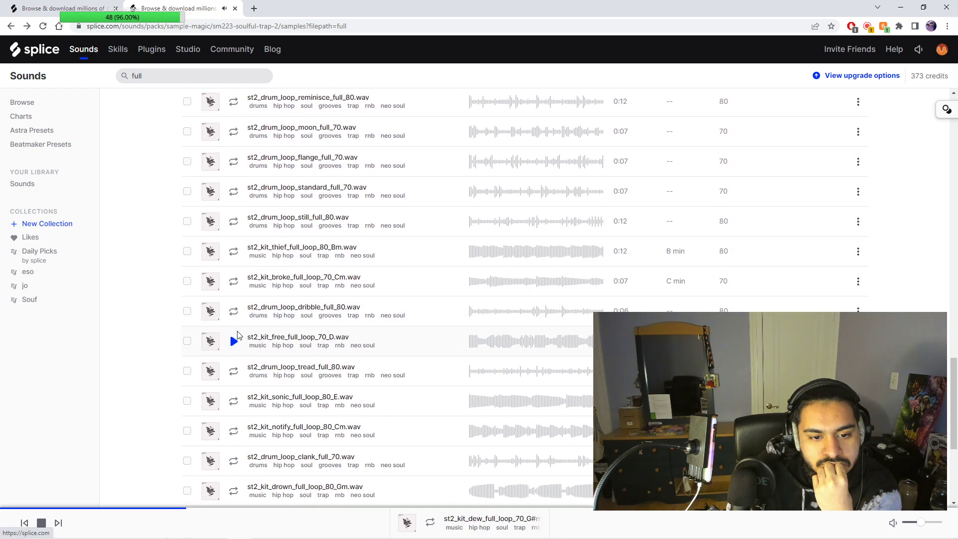
pyautogui.scroll(10, 247, 344)
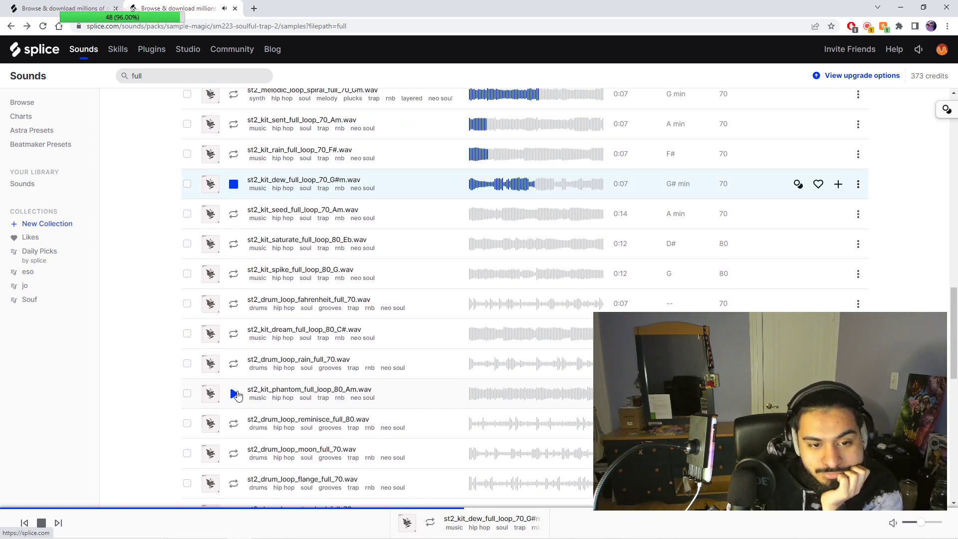
pyautogui.click(234, 215)
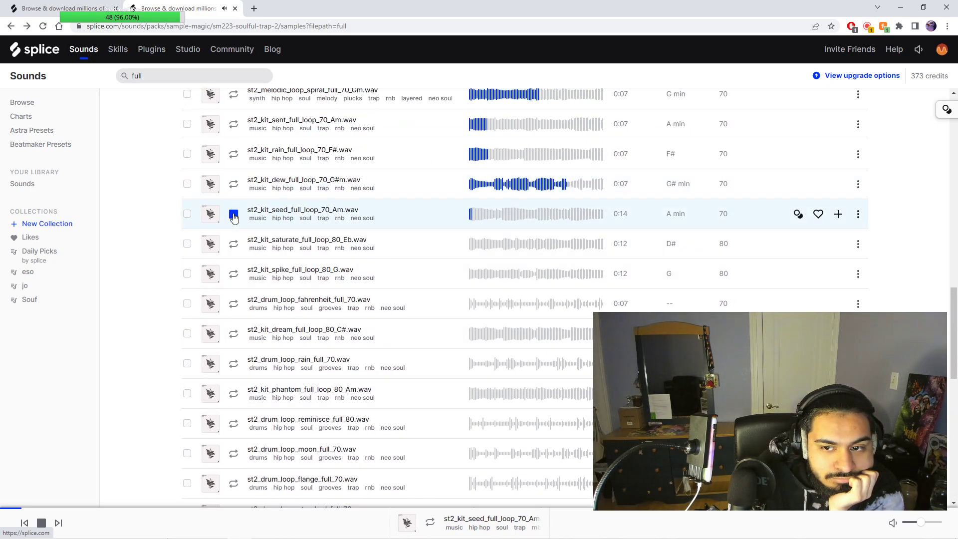
pyautogui.click(235, 244)
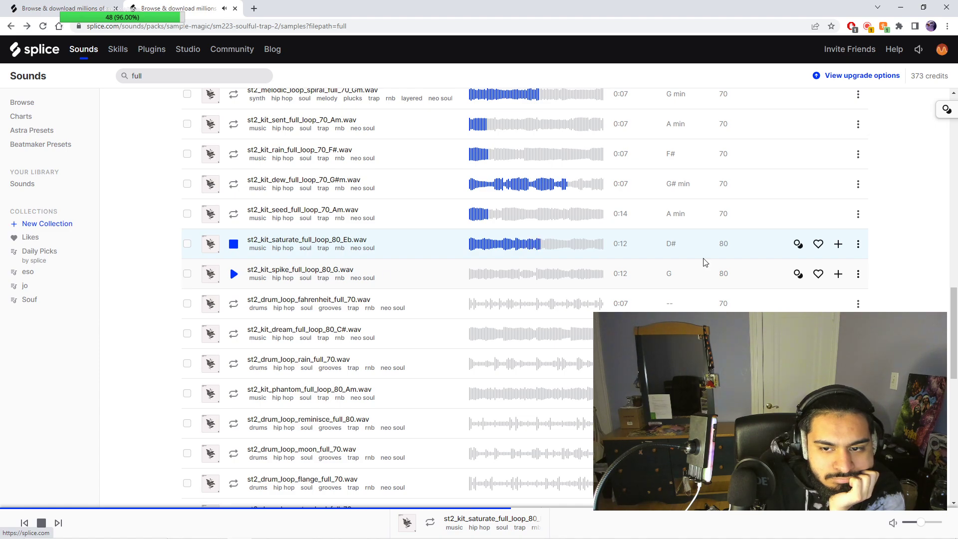
pyautogui.click(818, 244)
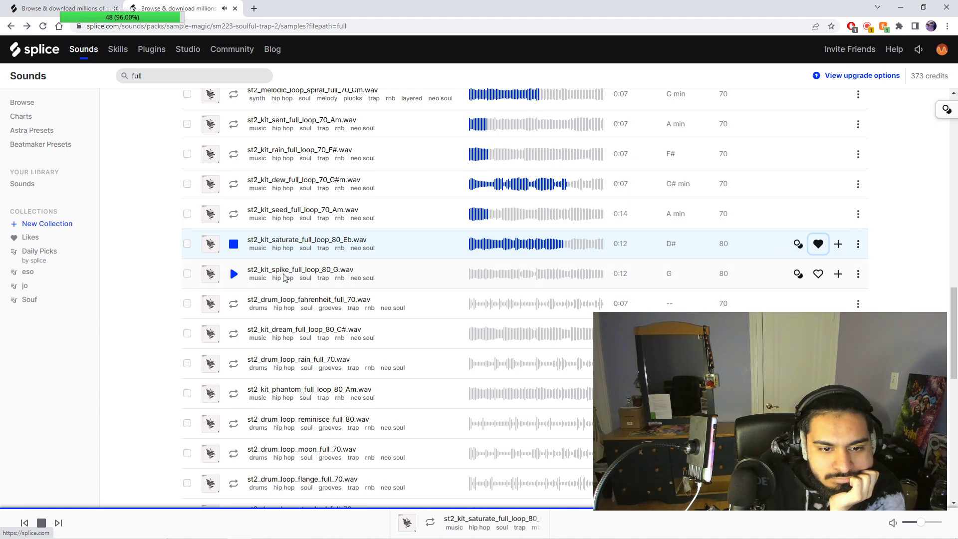
pyautogui.click(234, 273)
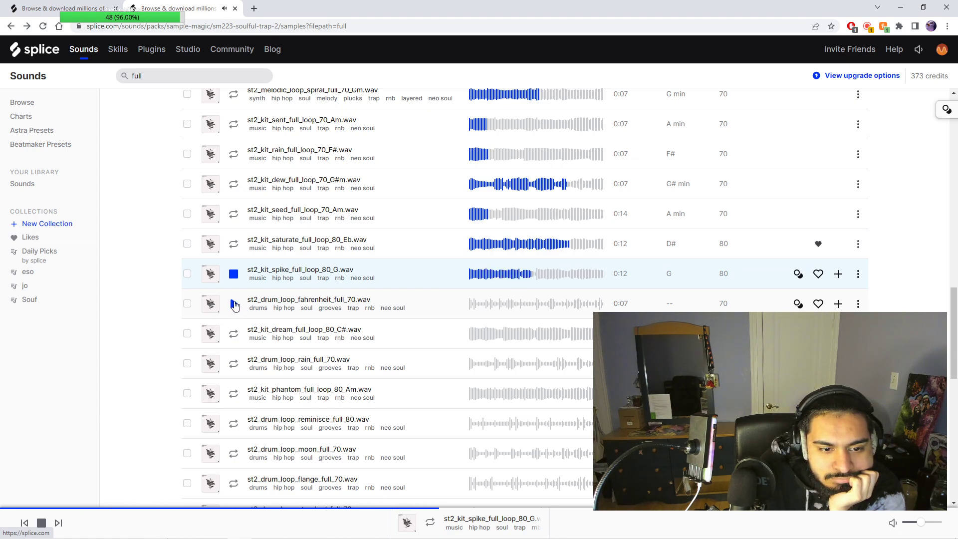
pyautogui.click(818, 273)
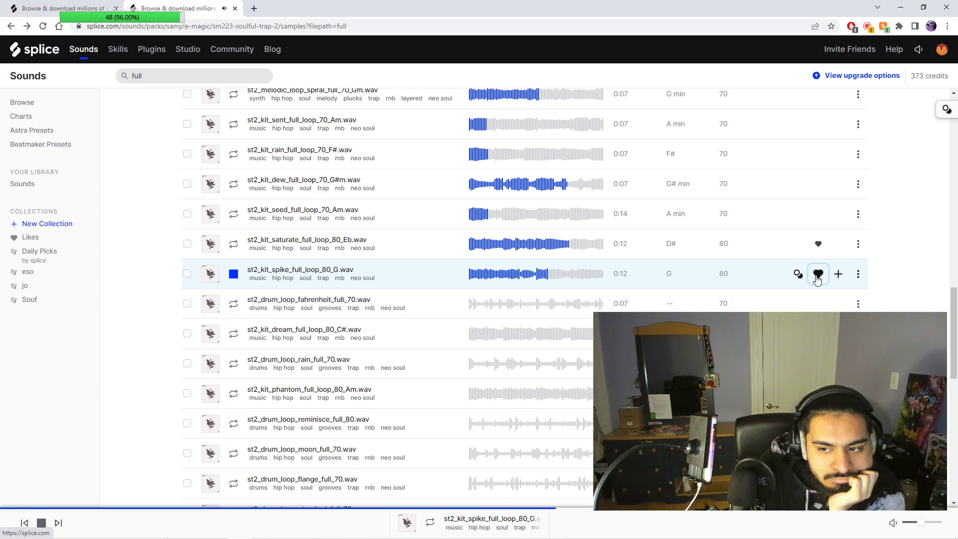
# Step: Play and like st2_kit_dream_full_loop_80_C# and st2_kit_phantom_full_loop_80_Am
pyautogui.click(234, 333)
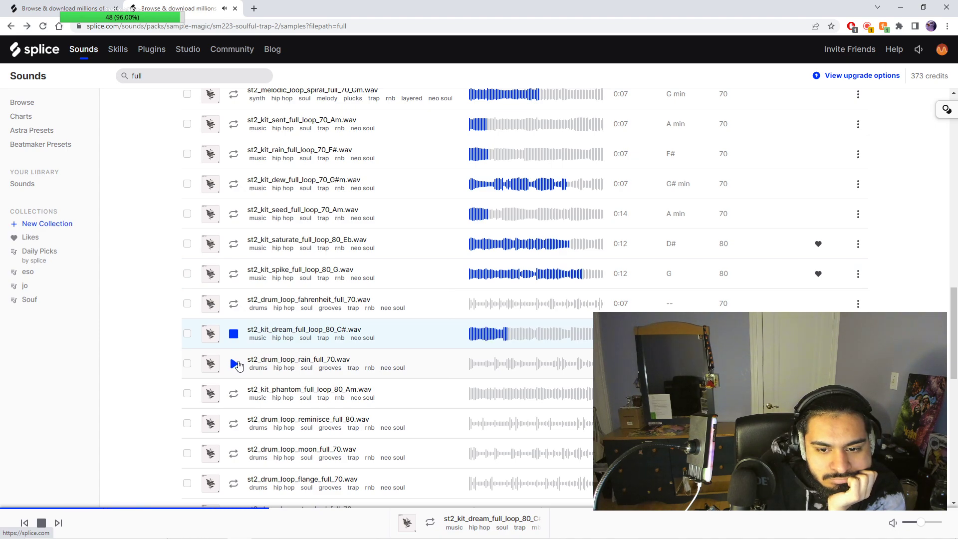
pyautogui.click(234, 393)
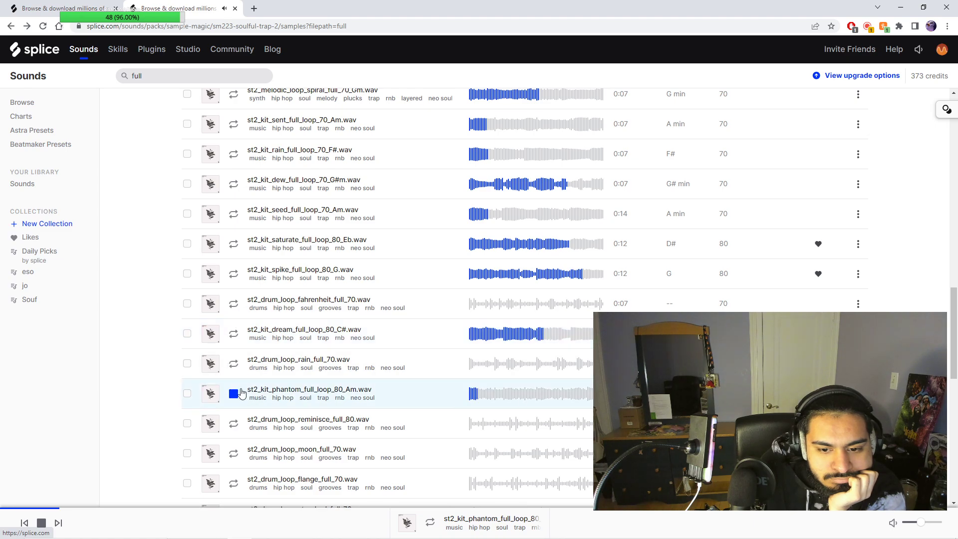
pyautogui.scroll(-1, 241, 393)
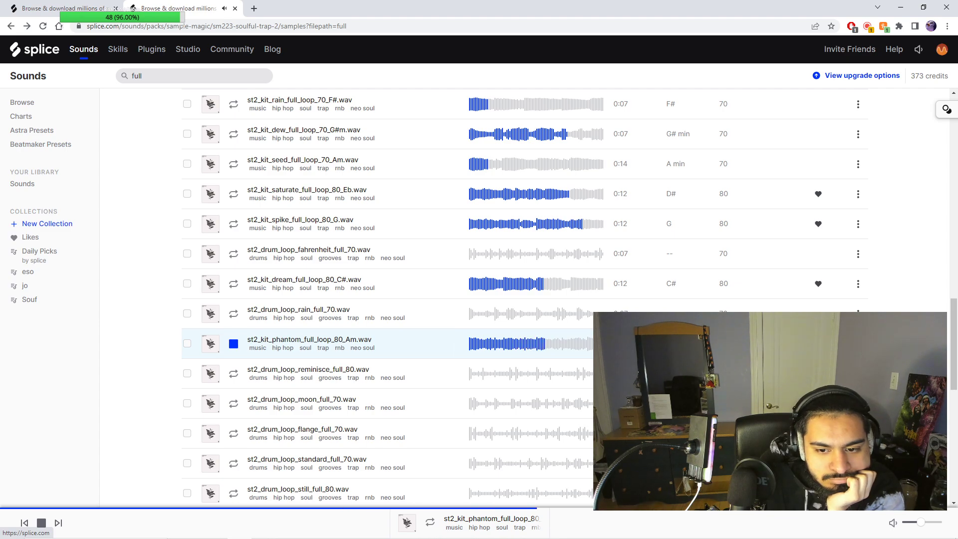
pyautogui.scroll(-2, 479, 300)
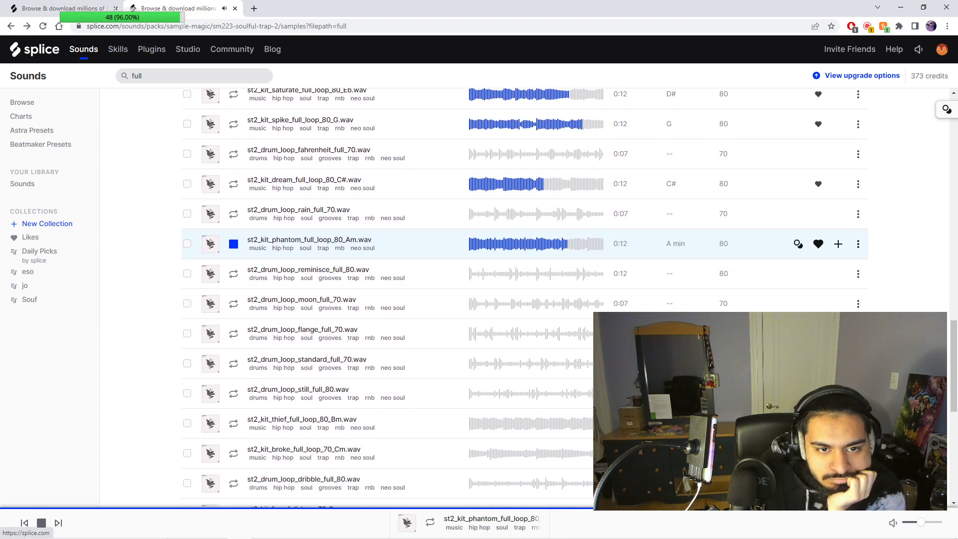
# Step: Play and like st2_kit_thief_full_loop_80_Bm and st2_kit_broke_full_loop_70_Cm
pyautogui.scroll(-1, 479, 225)
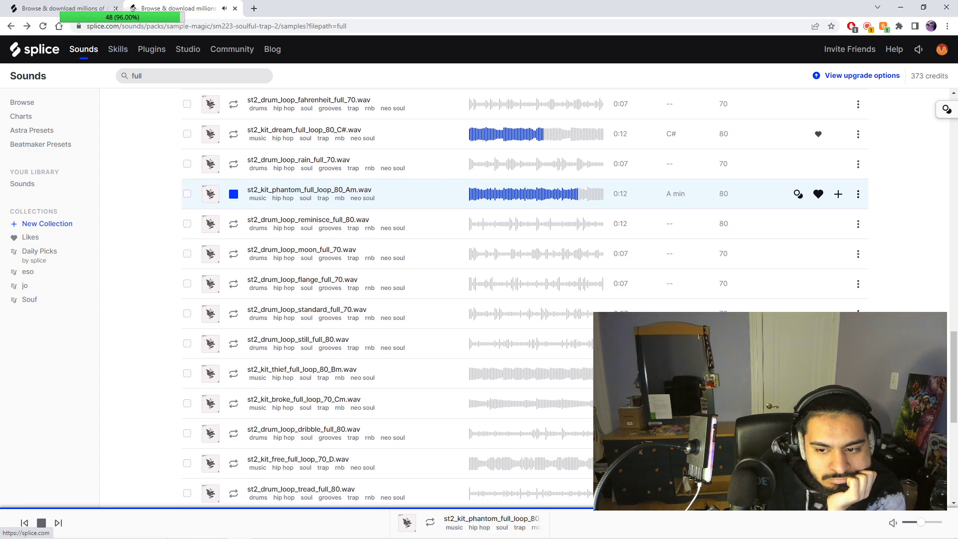
pyautogui.click(234, 375)
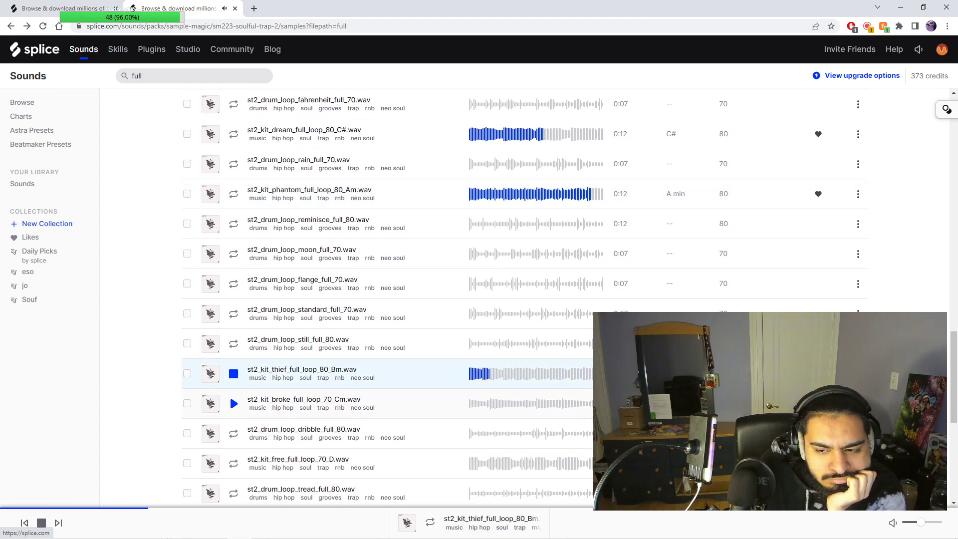
pyautogui.scroll(-2, 479, 299)
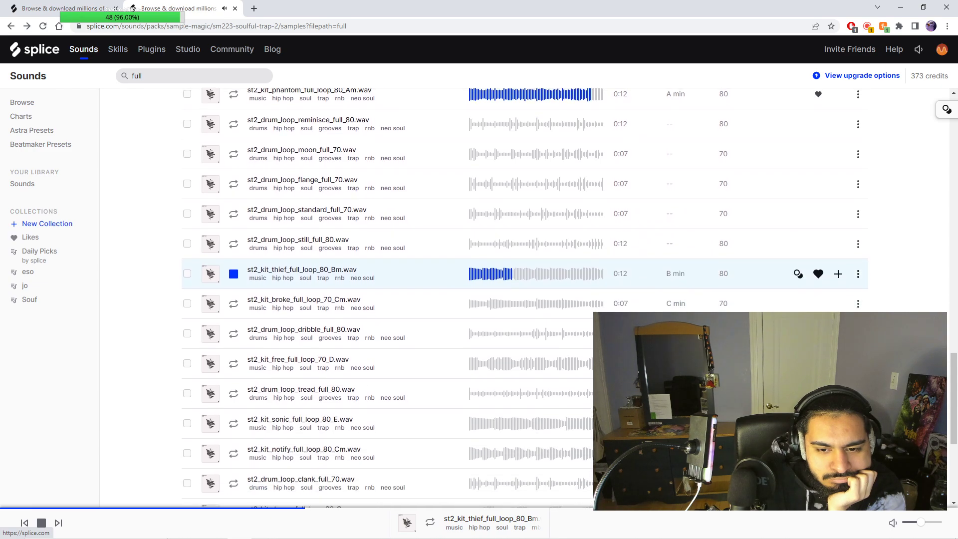
pyautogui.click(234, 304)
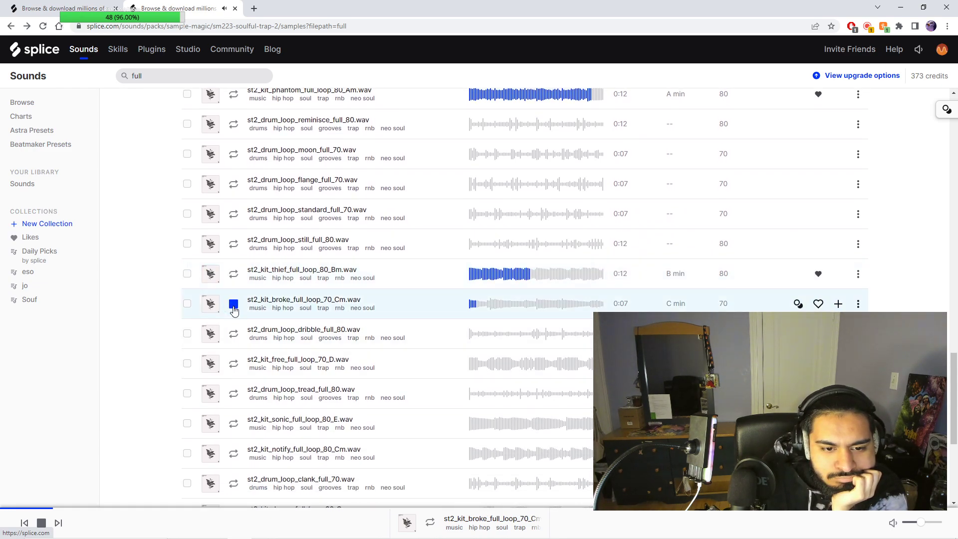
# Step: Play and like st2_kit_free_full_loop_70_D, and start playing st2_kit_sonic_full_loop_80_E
pyautogui.scroll(-1, 479, 299)
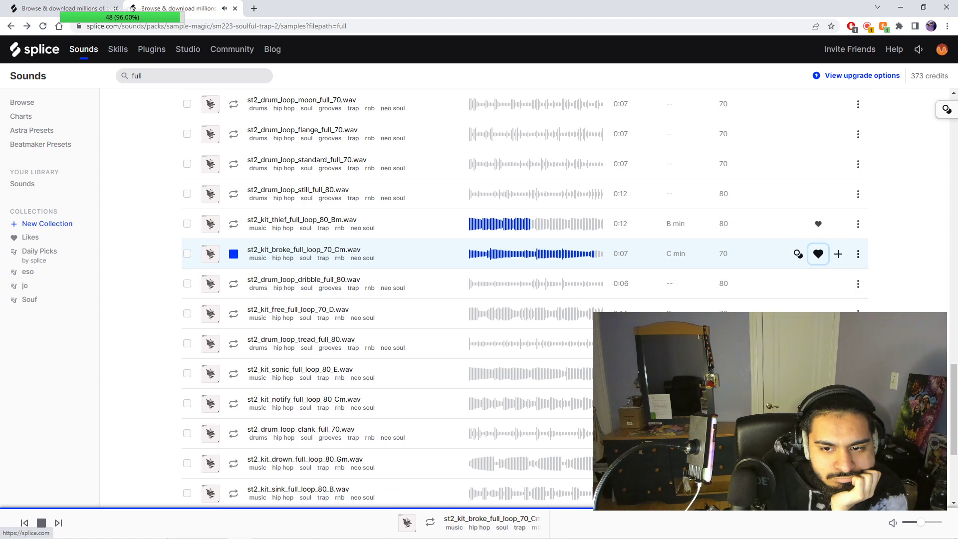
pyautogui.click(232, 314)
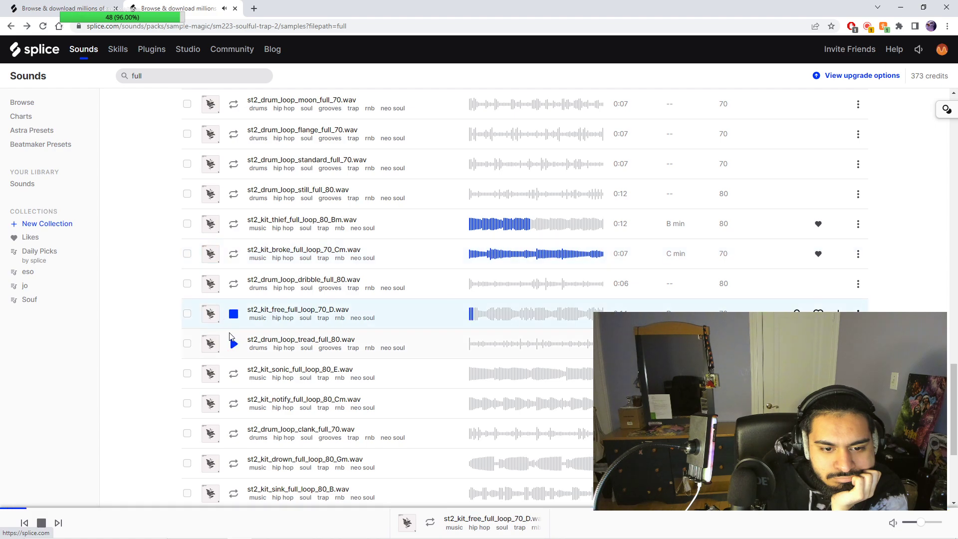
pyautogui.scroll(-1, 245, 348)
pyautogui.scroll(-1, 250, 342)
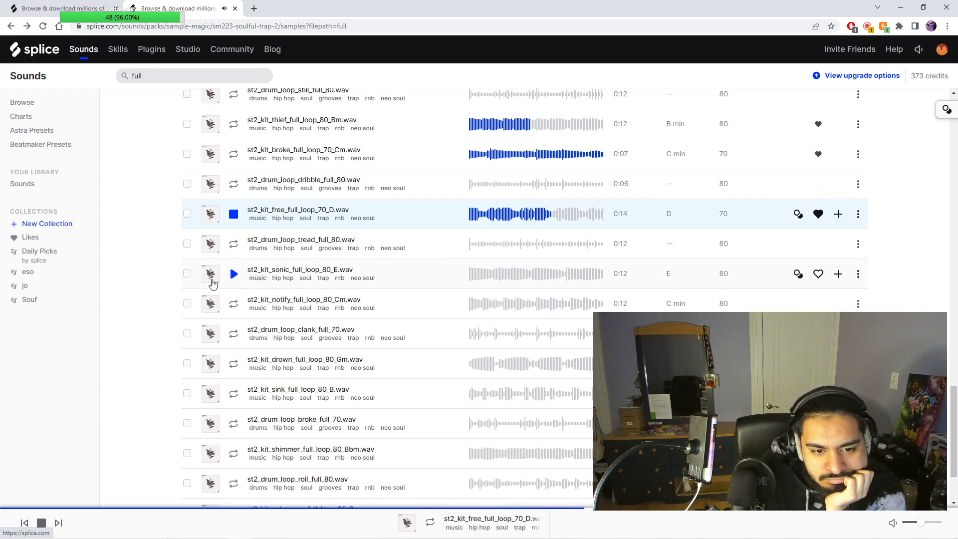
pyautogui.click(234, 274)
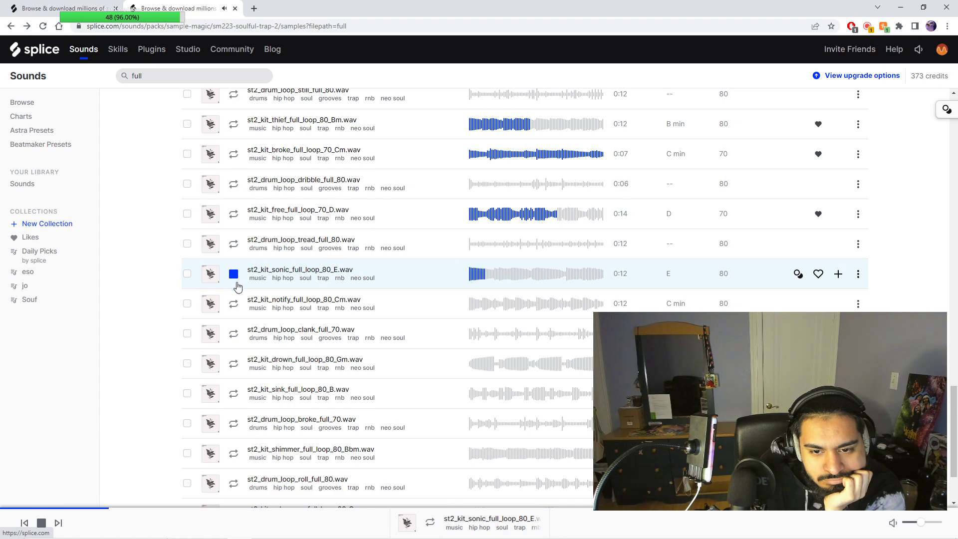
# Step: Audition st2_kit_notify_full_loop_80_Cm and st2_kit_drown_full_loop_80_Gm, liking only the drown loop
pyautogui.scroll(-1, 225, 292)
pyautogui.click(233, 254)
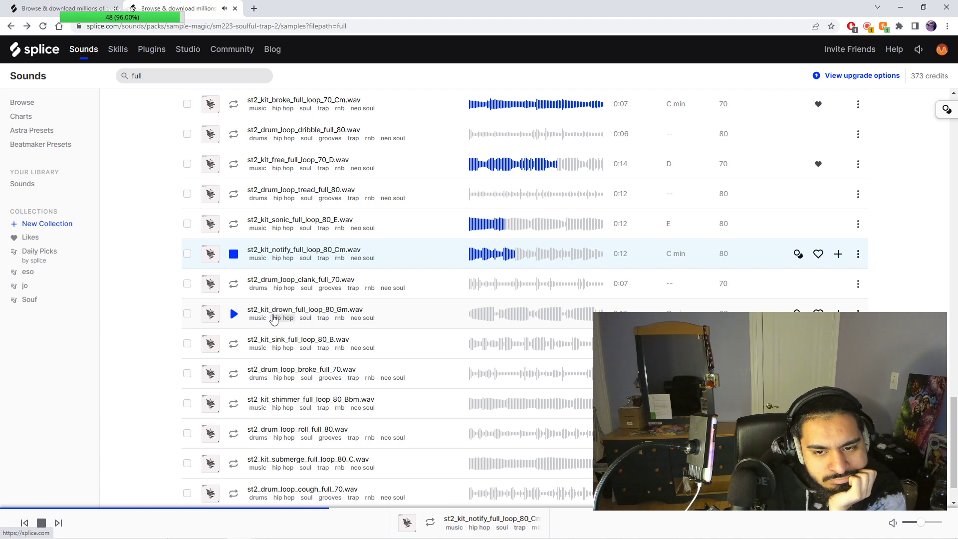
pyautogui.click(234, 314)
pyautogui.scroll(-1, 235, 318)
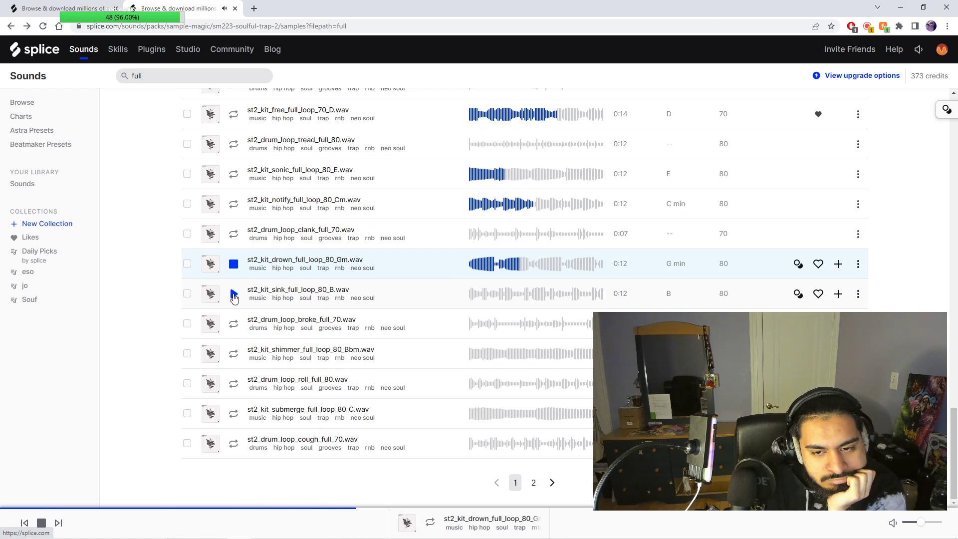
pyautogui.click(818, 263)
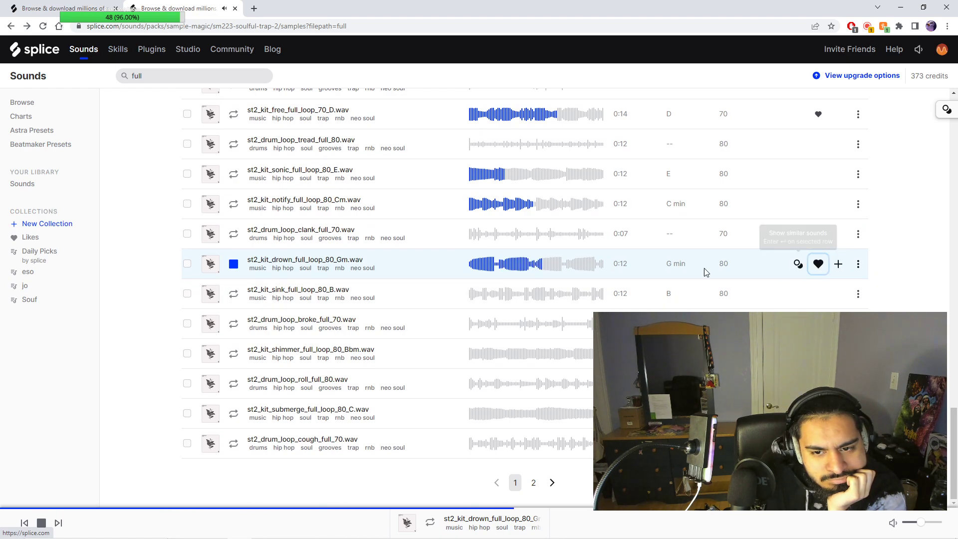
# Step: Audition the sink, drum broke and shimmer full loops, liking st2_kit_sink_full_loop_80_B and st2_kit_shimmer_full_loop_80_Bbm
pyautogui.click(234, 294)
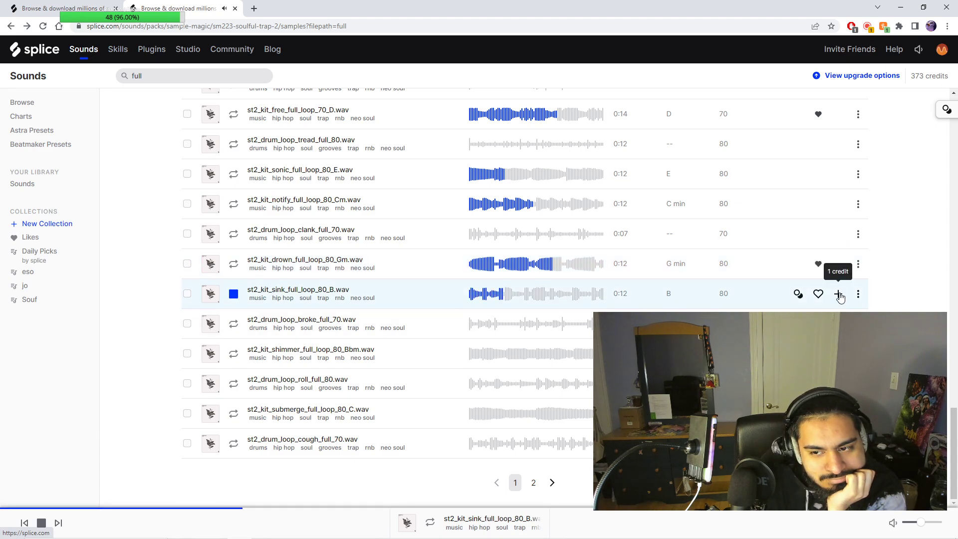
pyautogui.click(234, 325)
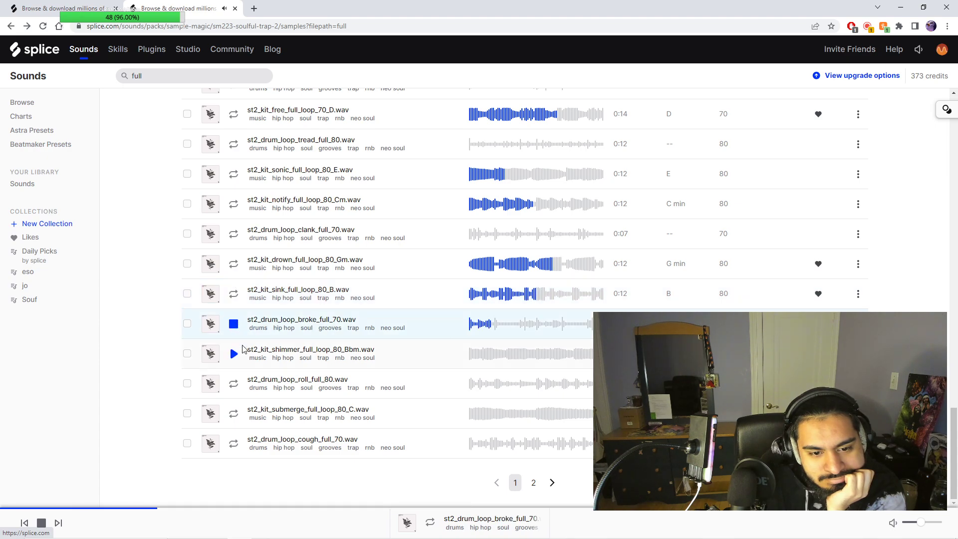
pyautogui.click(234, 354)
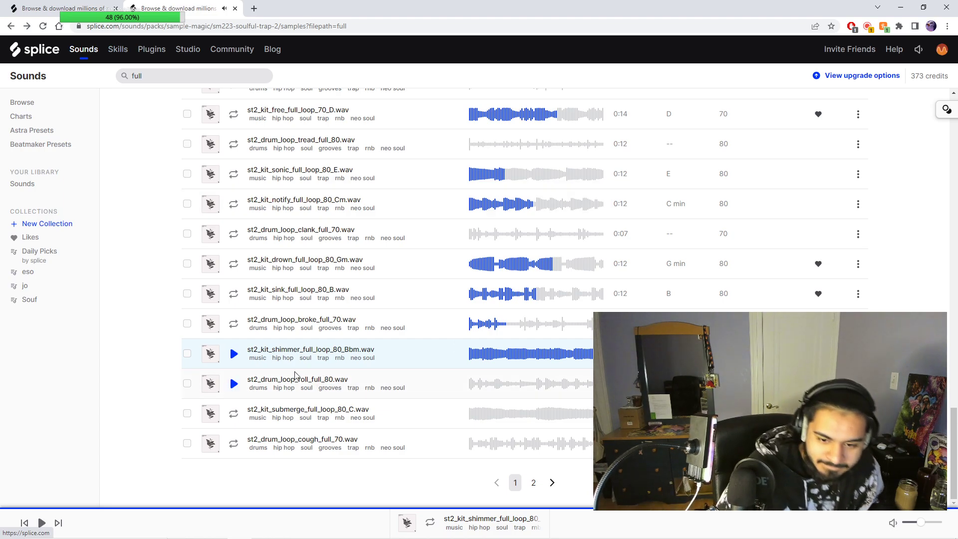
# Step: Open the Likes collection, switch to Streamlabs Desktop to check the stream chat, and minimize it
pyautogui.scroll(10, 423, 312)
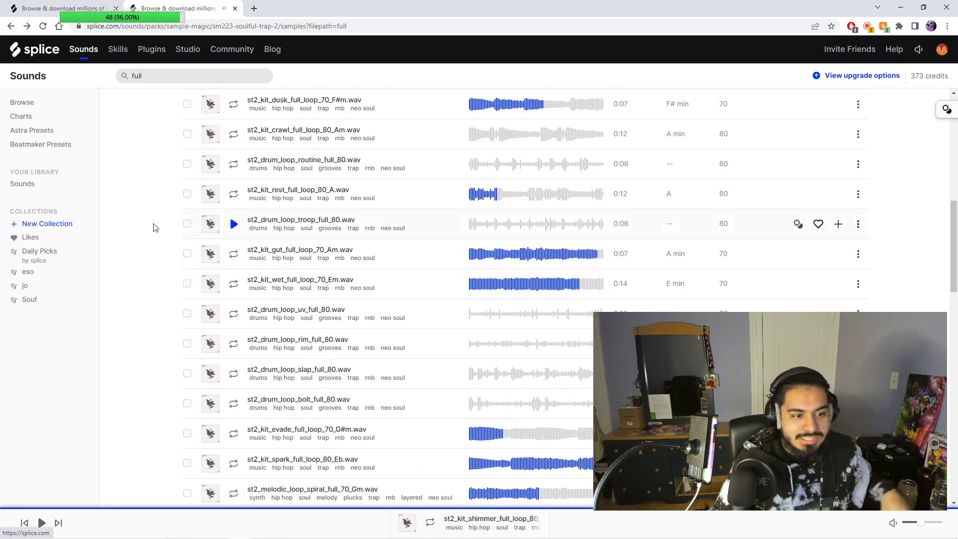
pyautogui.click(22, 237)
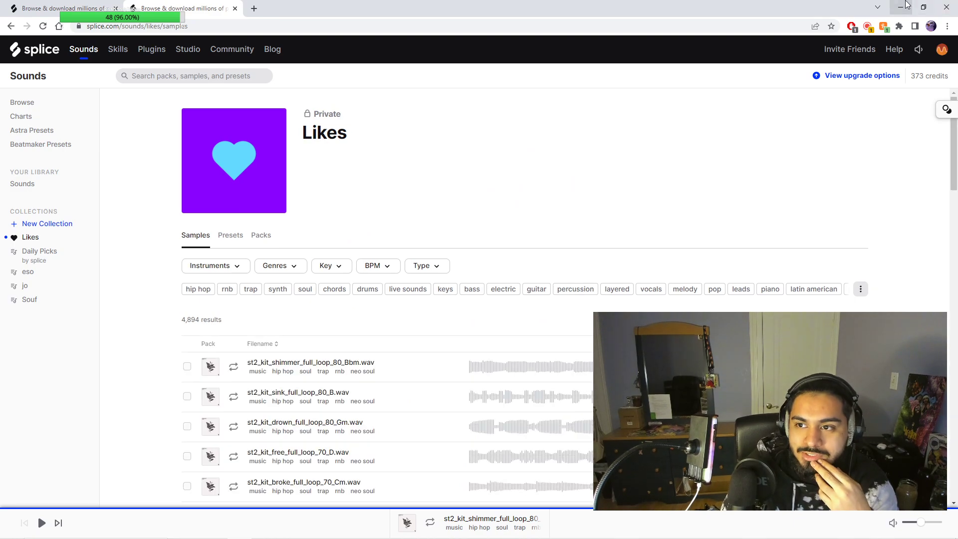
pyautogui.hotkey('alt', 'Tab')
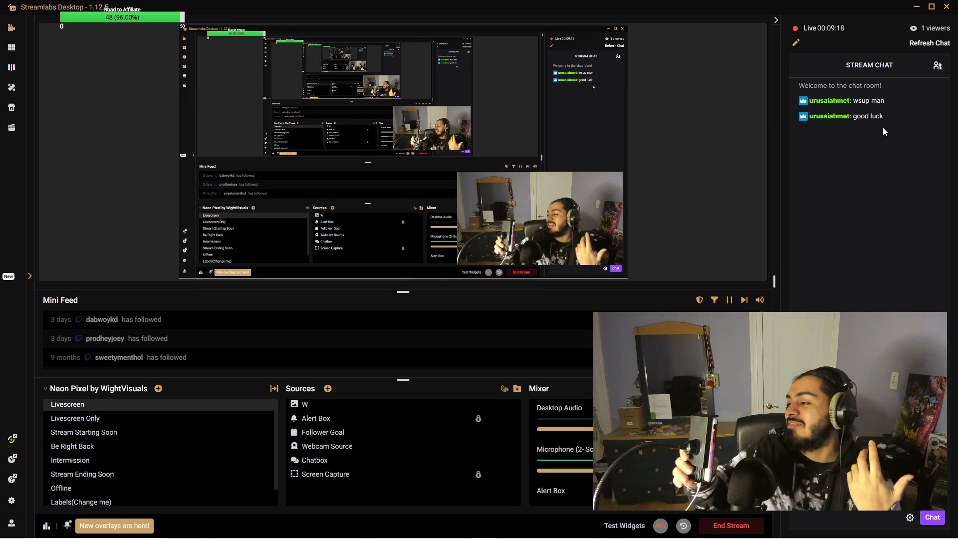
pyautogui.moveTo(630, 532)
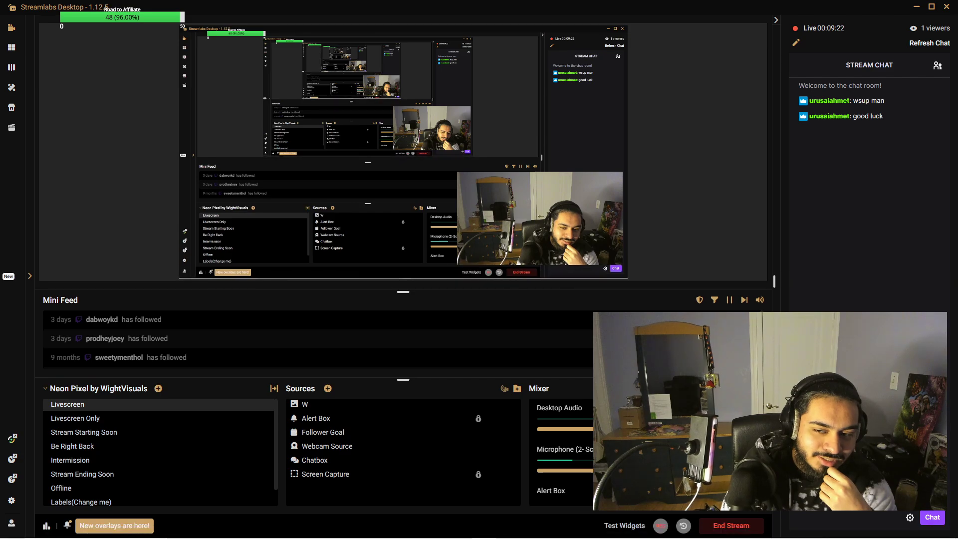
pyautogui.click(917, 7)
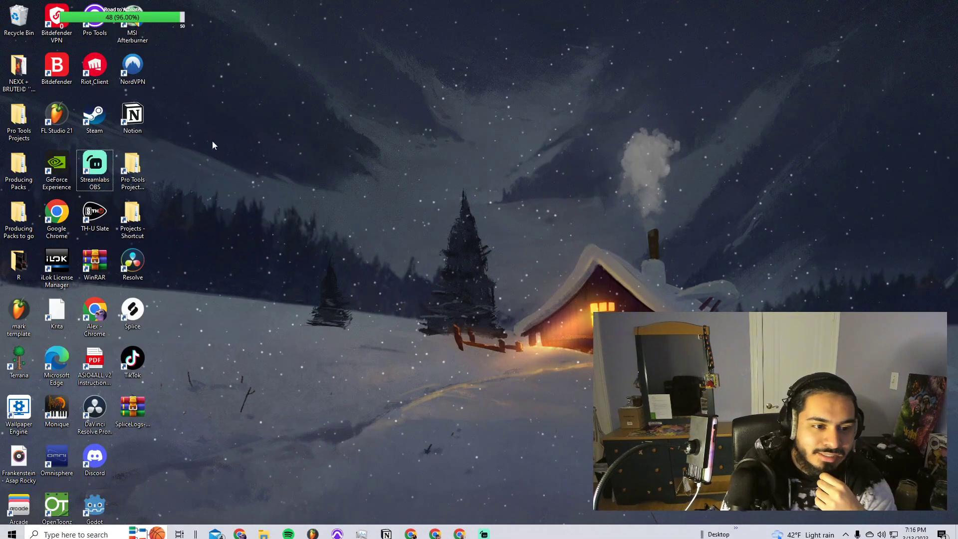
# Step: Launch the Splice desktop app and FL Studio 21, and open the Likes collection in Splice
pyautogui.click(132, 314)
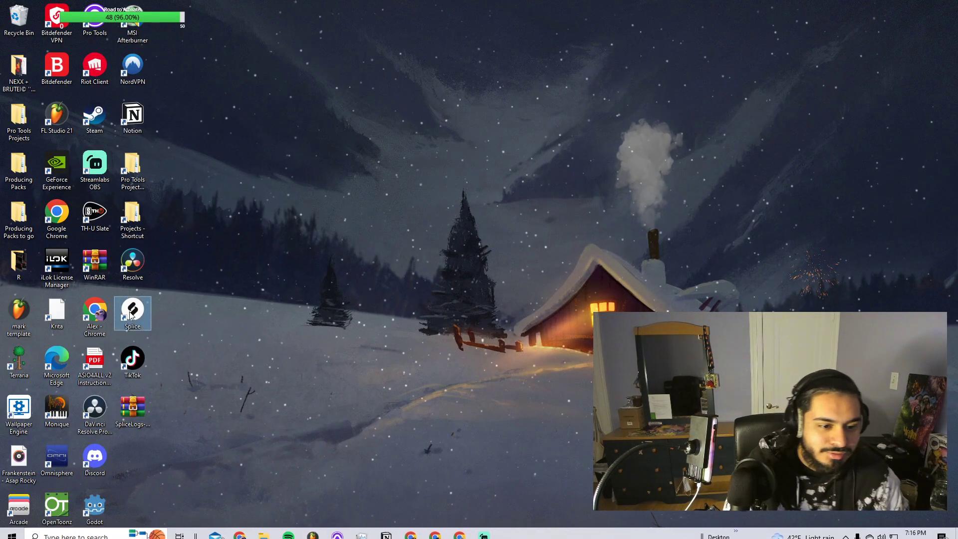
pyautogui.doubleClick(50, 124)
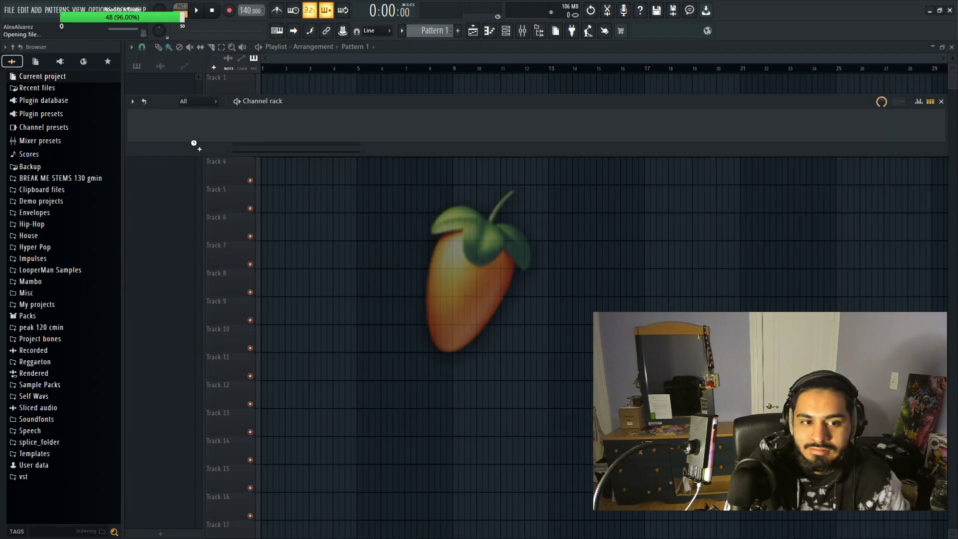
pyautogui.click(929, 10)
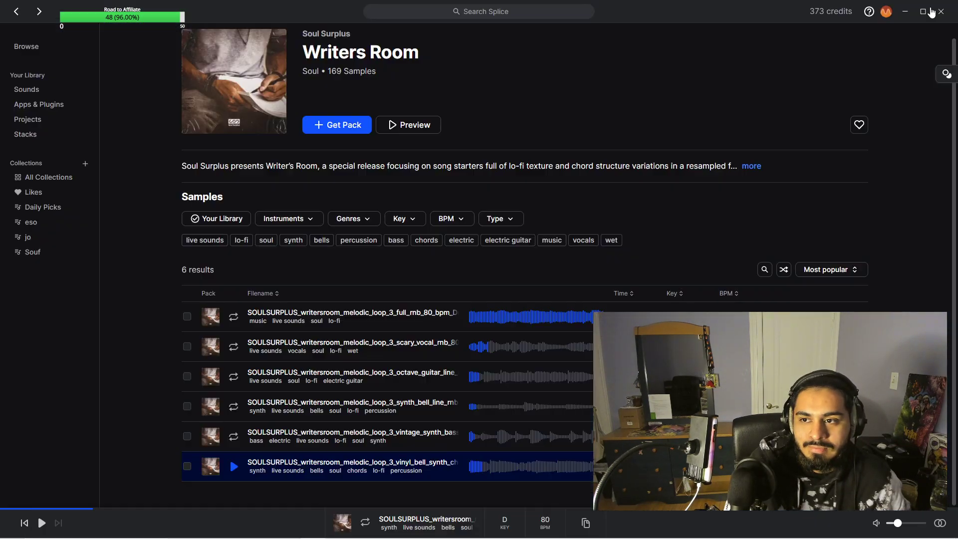
pyautogui.click(31, 195)
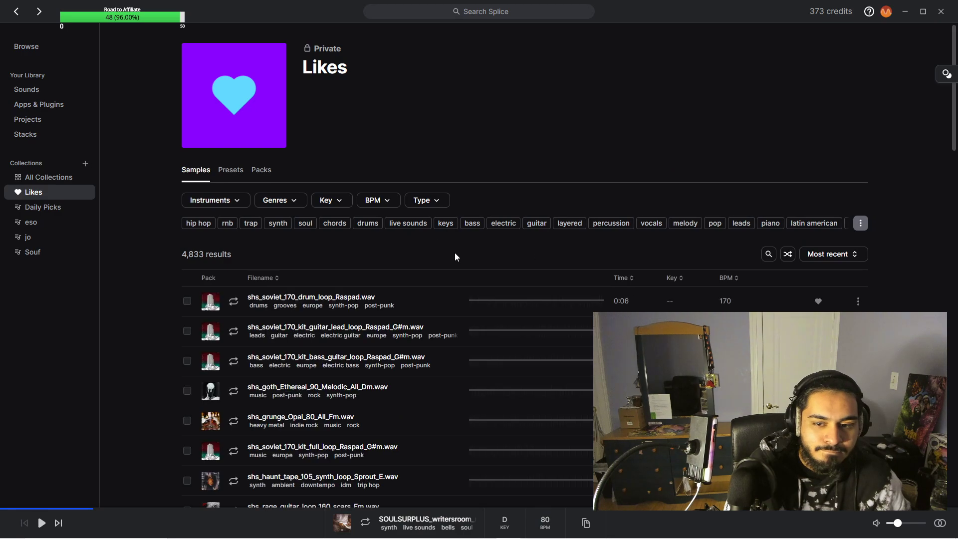
# Step: Audition the liked high wet weep cymbal, compass pad, daisy full and swim full samples
pyautogui.scroll(-3, 522, 292)
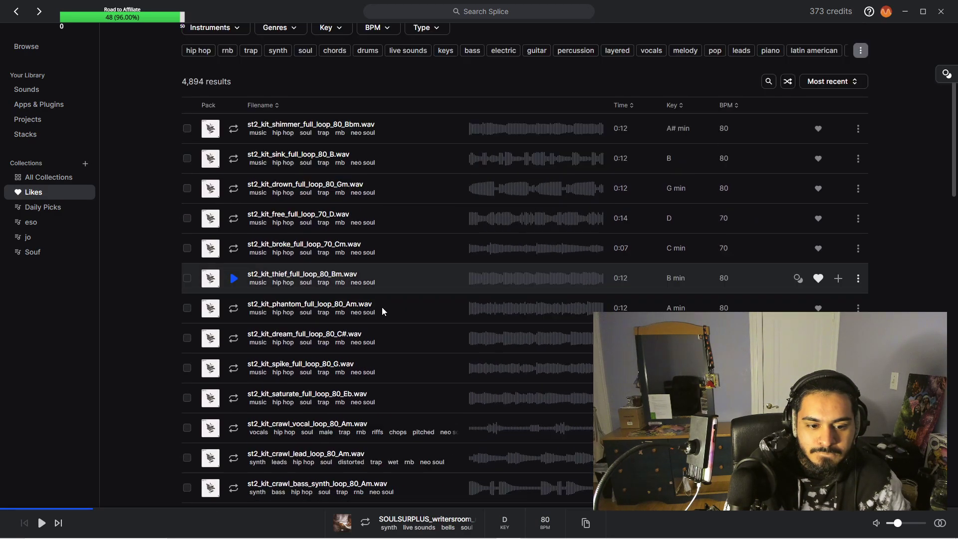
pyautogui.scroll(-6, 380, 309)
pyautogui.scroll(-15, 370, 345)
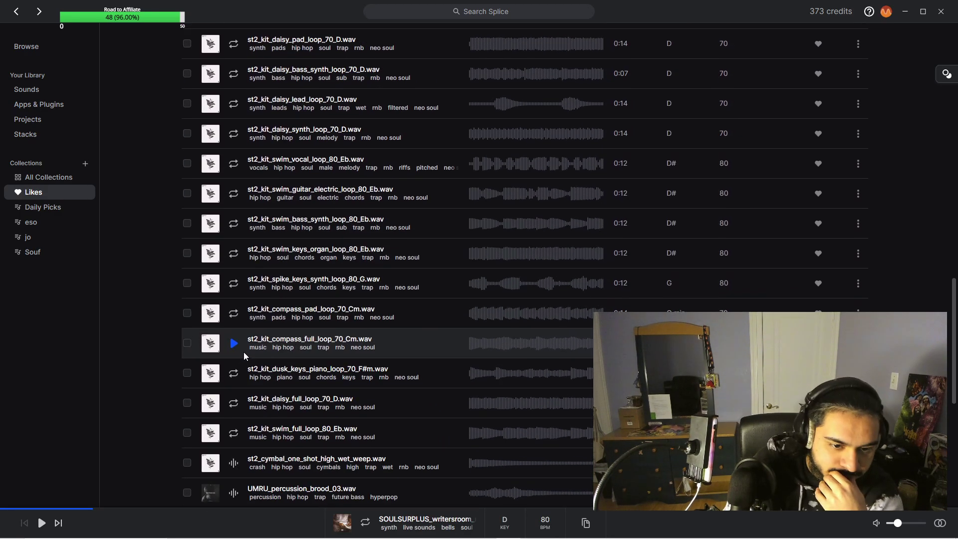
pyautogui.click(233, 311)
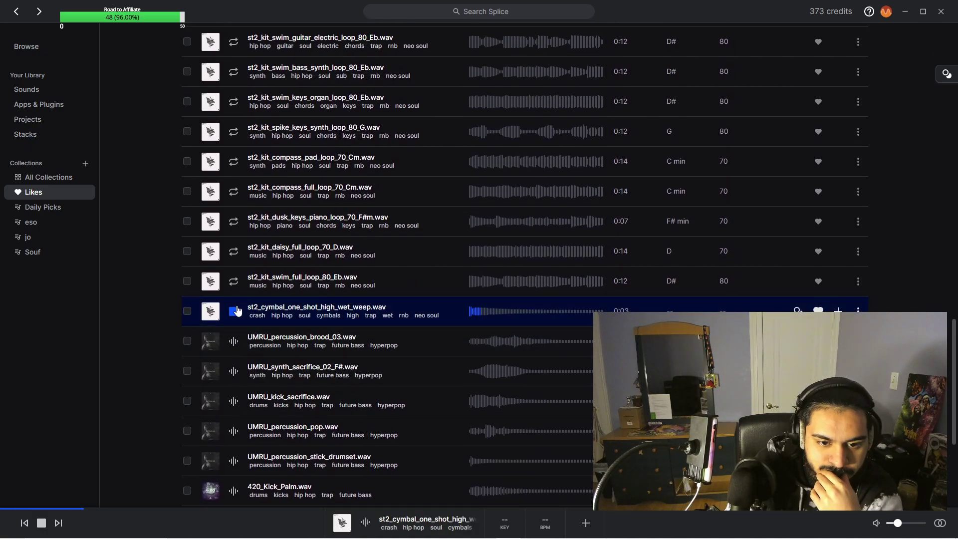
pyautogui.scroll(5, 245, 389)
pyautogui.click(237, 410)
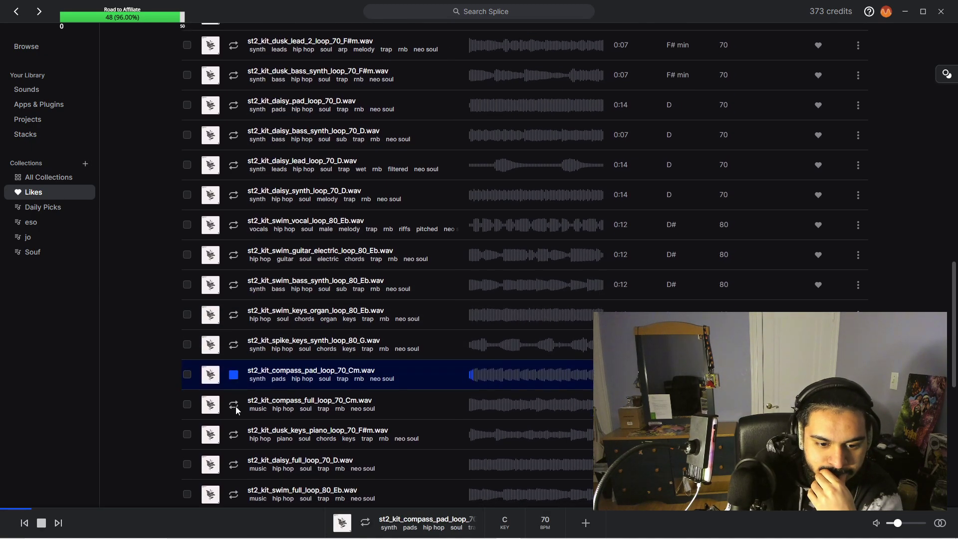
pyautogui.scroll(-3, 235, 394)
pyautogui.click(238, 352)
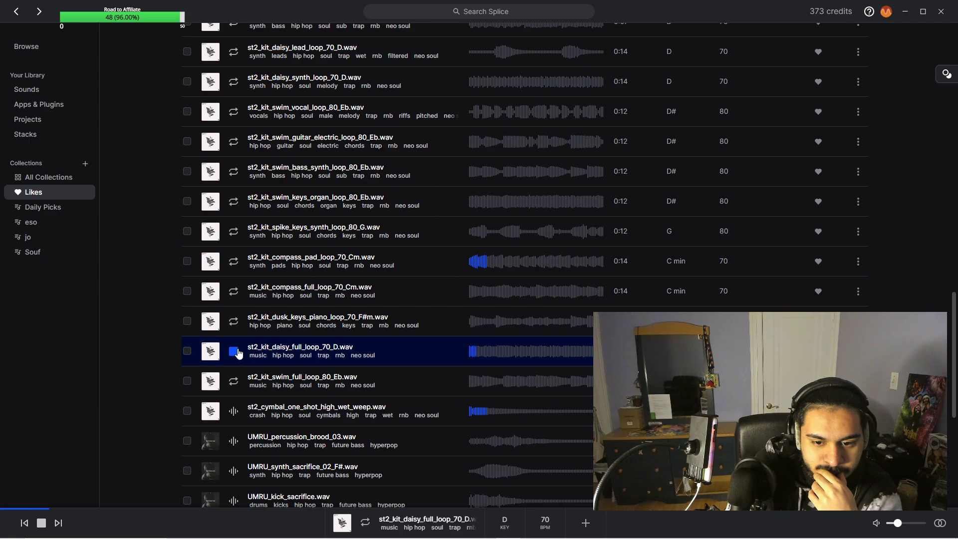
pyautogui.click(234, 382)
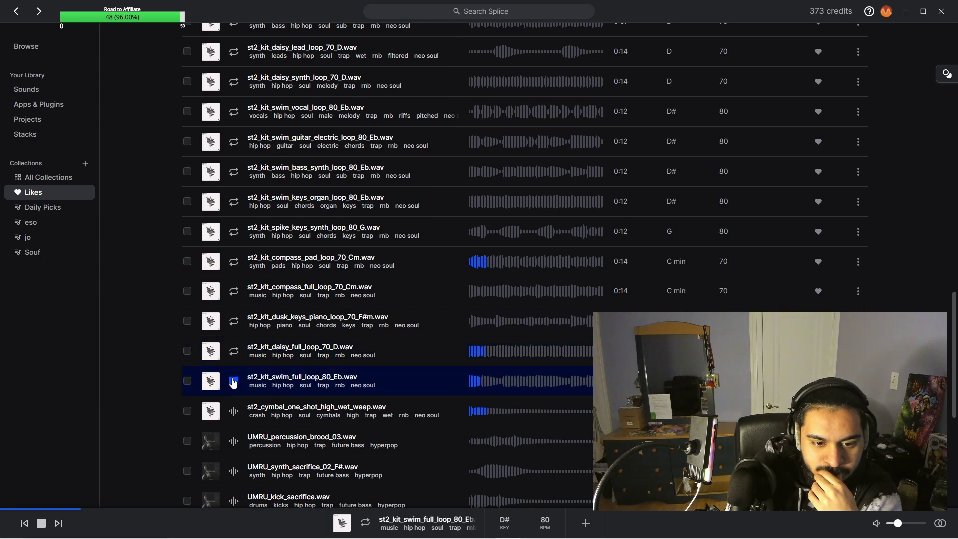
# Step: Search the liked samples for "swim"
pyautogui.scroll(10, 234, 382)
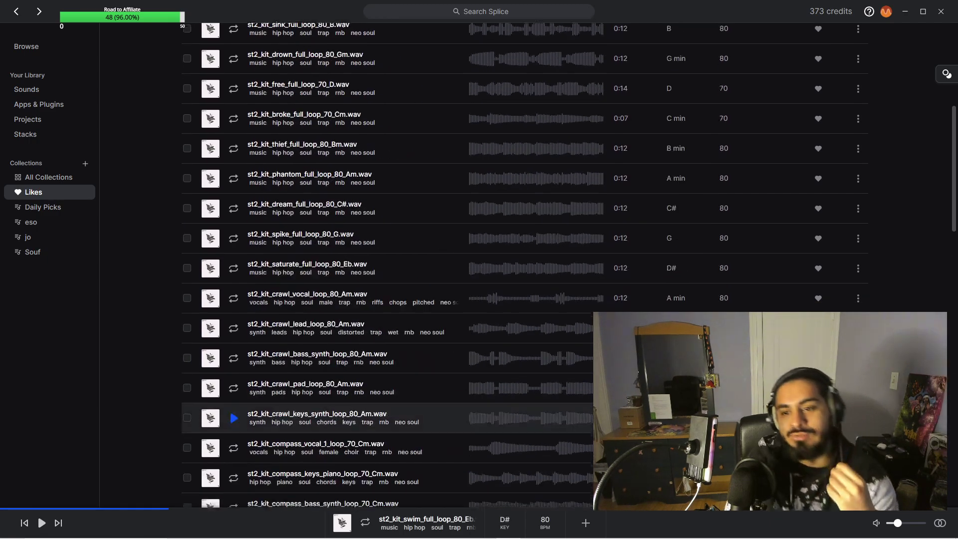
pyautogui.click(768, 205)
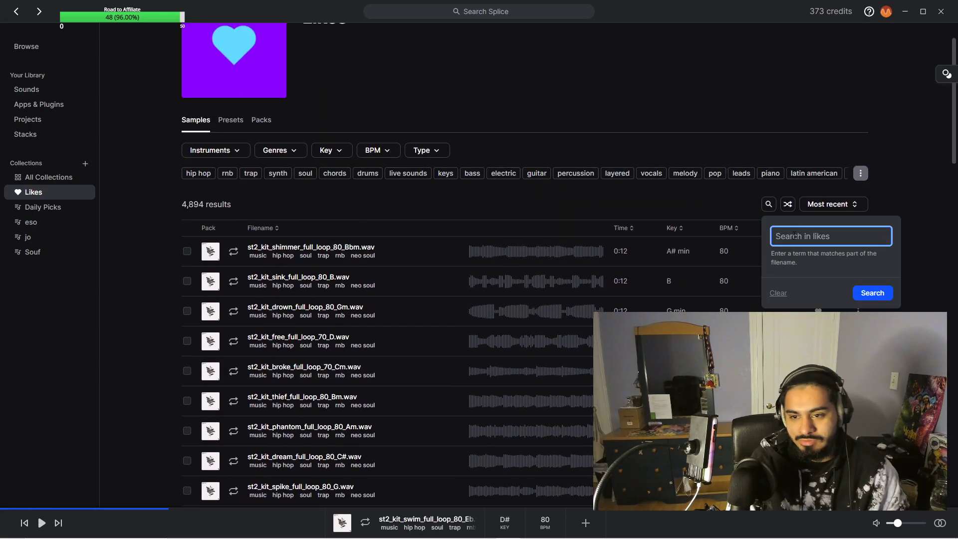
pyautogui.write('swim')
pyautogui.press('Return')
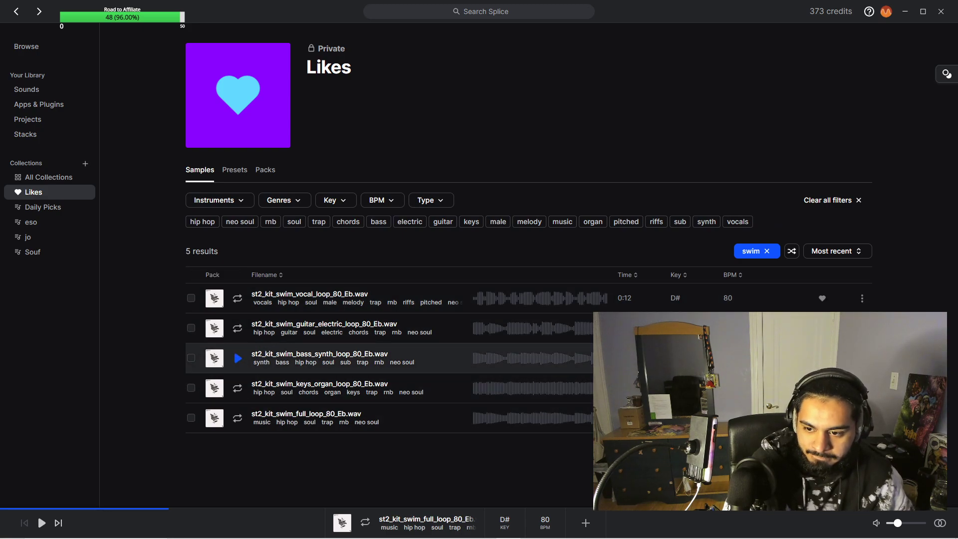
# Step: Add st2_kit_swim_vocal_loop_80_Eb to the library and arrange the restored Splice window over FL Studio with its playlist exposed
pyautogui.click(841, 298)
pyautogui.click(923, 12)
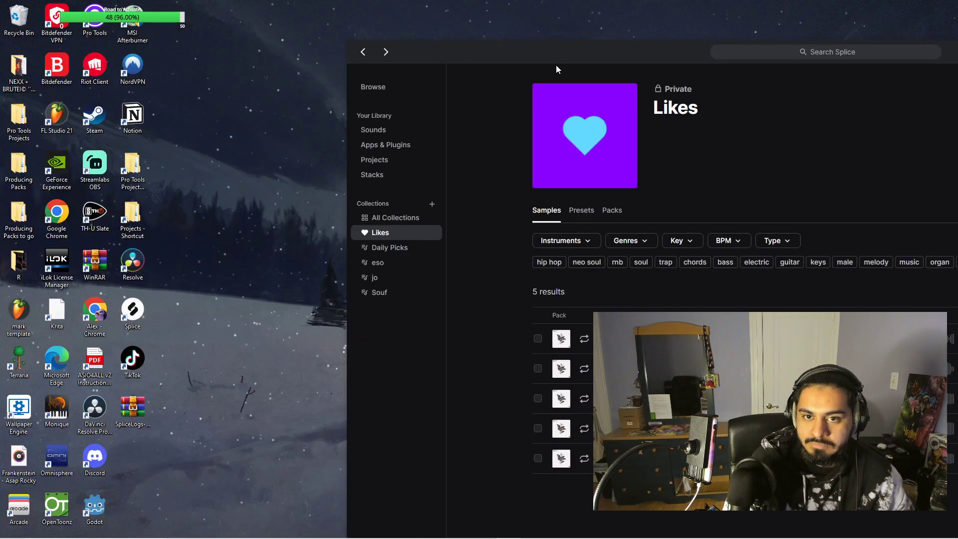
pyautogui.press('super')
pyautogui.click(313, 529)
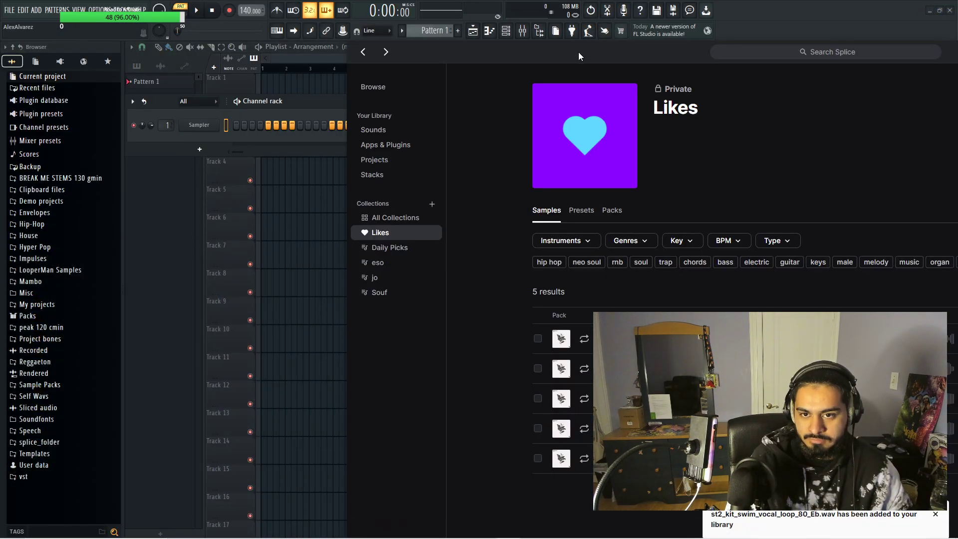
pyautogui.moveTo(579, 52); pyautogui.dragTo(605, 21)
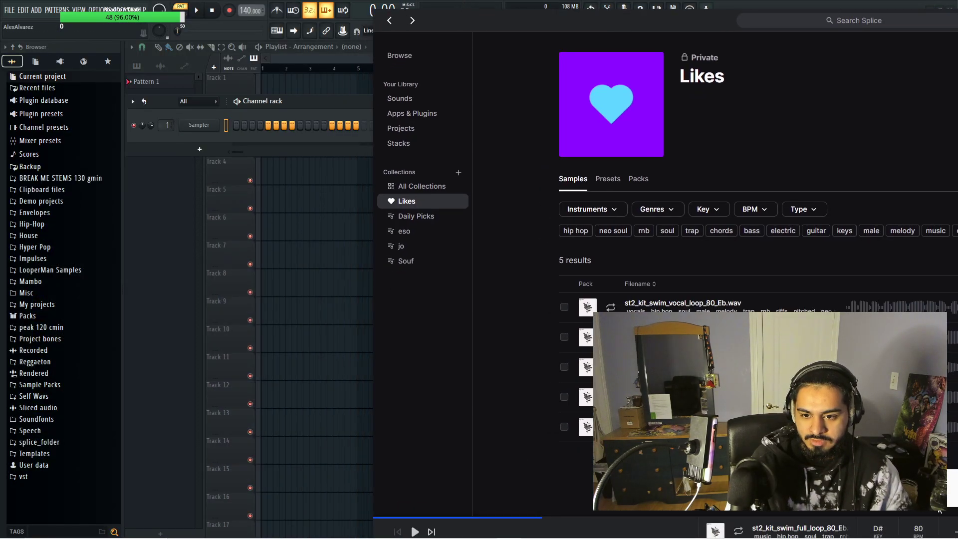
# Step: Place the swim vocal, electric guitar, bass synth and keys organ loops on playlist tracks 1 to 4, and set the tempo to 160
pyautogui.moveTo(867, 304); pyautogui.dragTo(265, 197)
pyautogui.moveTo(868, 334); pyautogui.dragTo(299, 117)
pyautogui.moveTo(329, 160); pyautogui.dragTo(289, 145)
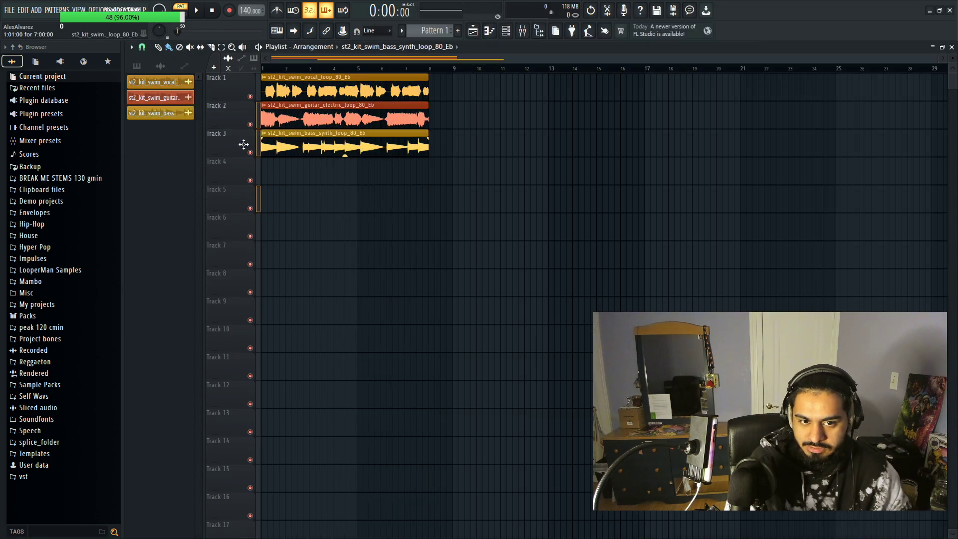
pyautogui.moveTo(868, 396); pyautogui.dragTo(339, 174)
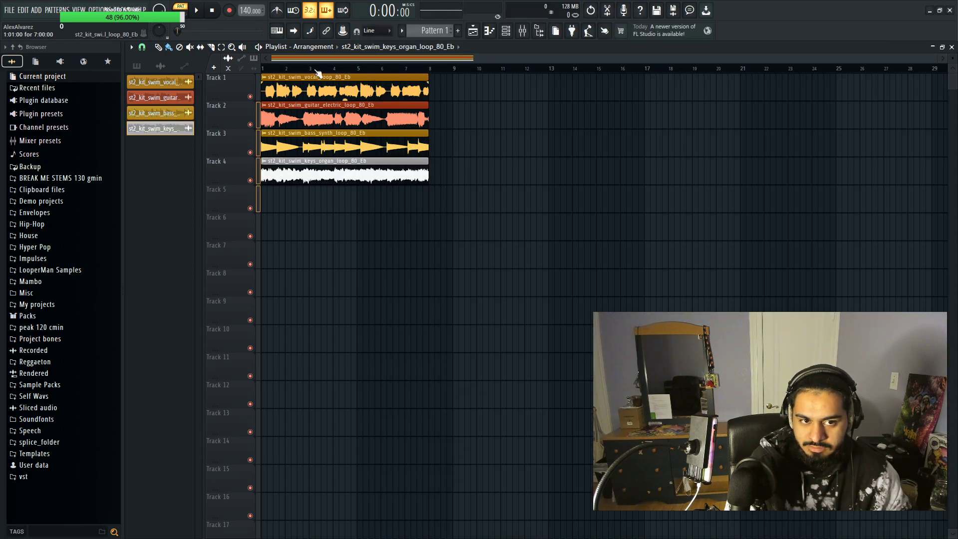
pyautogui.moveTo(242, 11)
pyautogui.mouseDown()
pyautogui.moveTo(242, 1)
pyautogui.moveTo(244, 10)
pyautogui.mouseUp()
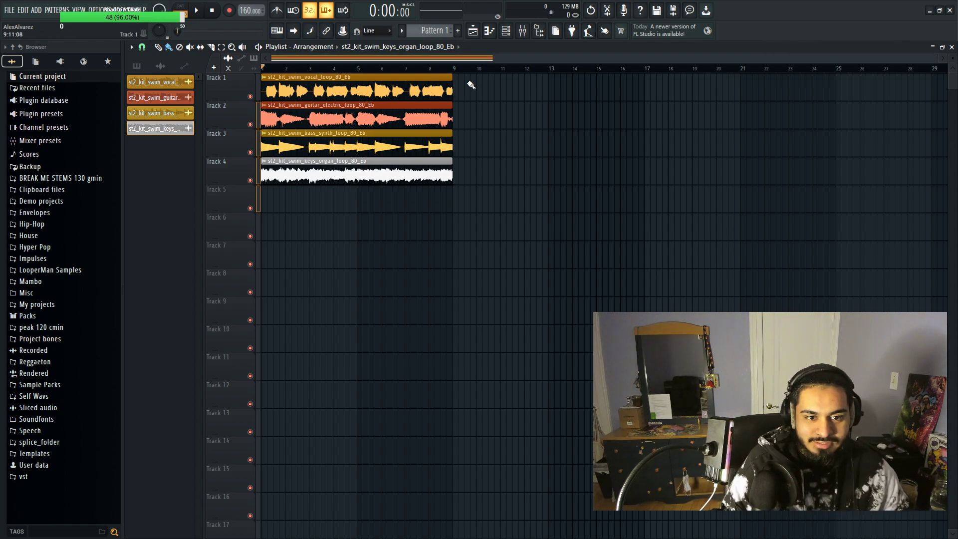
# Step: Load Fruity Soft Clipper into slot 10 of the Master mixer track and close the plugin and mixer windows
pyautogui.click(524, 33)
pyautogui.click(506, 30)
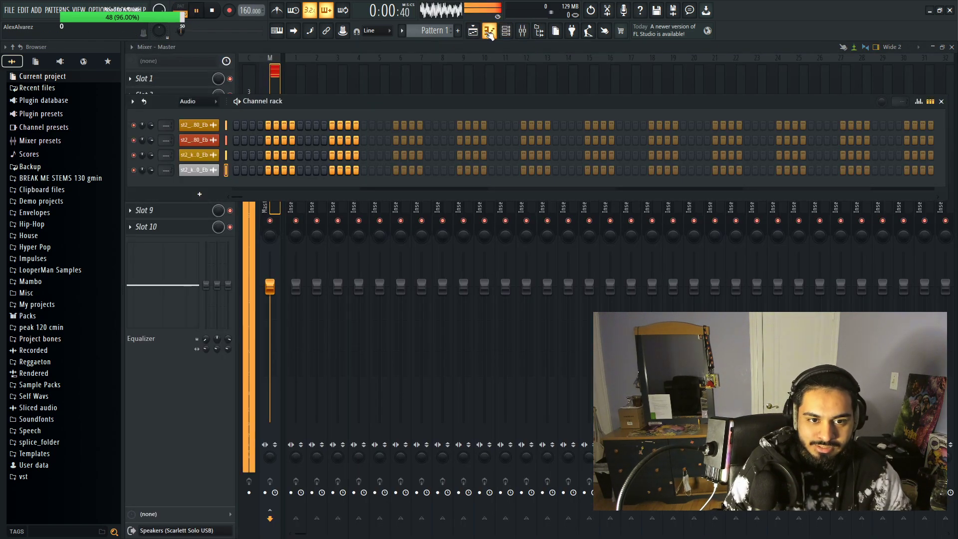
pyautogui.click(265, 83)
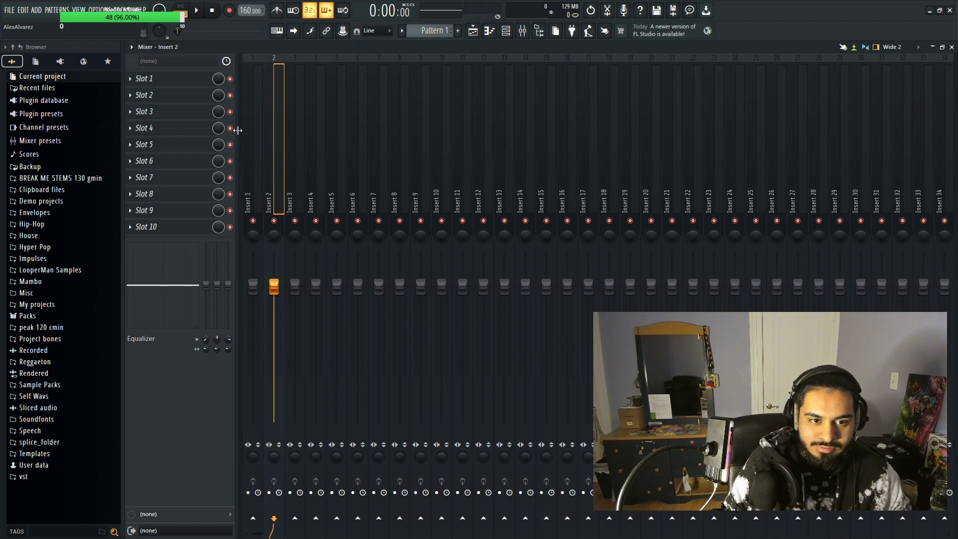
pyautogui.click(267, 127)
pyautogui.click(133, 227)
pyautogui.click(288, 243)
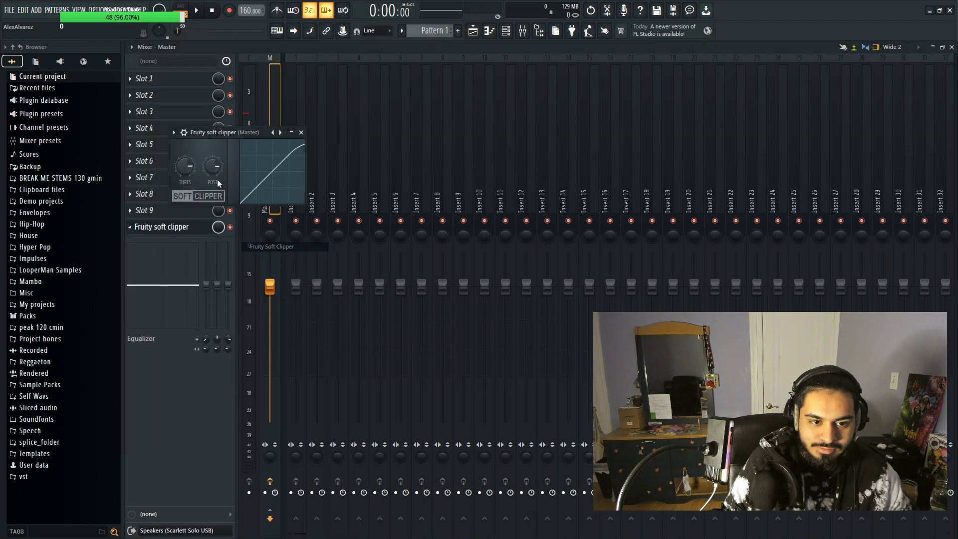
pyautogui.click(301, 132)
pyautogui.press('F9')
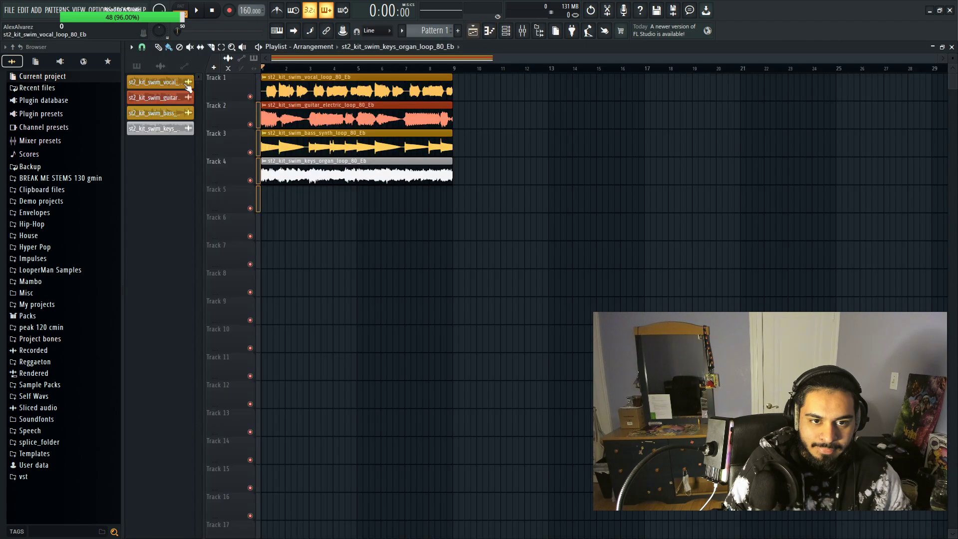
# Step: Solo the swim vocal loop on Track 1 and play it back
pyautogui.rightClick(250, 97)
pyautogui.press('space')
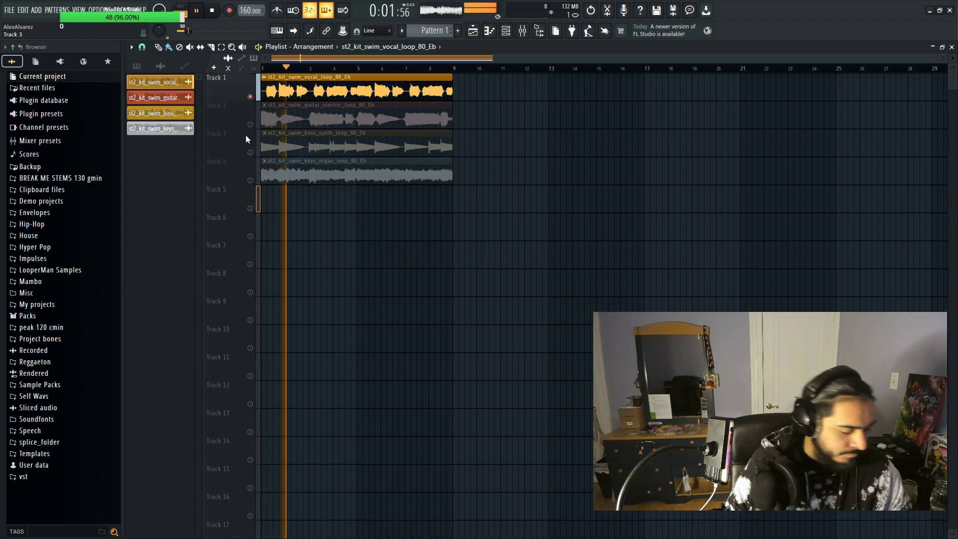
# Step: Rename the swim vocal loop to "80bpm Eb Vocal (Swim)"
pyautogui.press('F2')
pyautogui.write('80bpm')
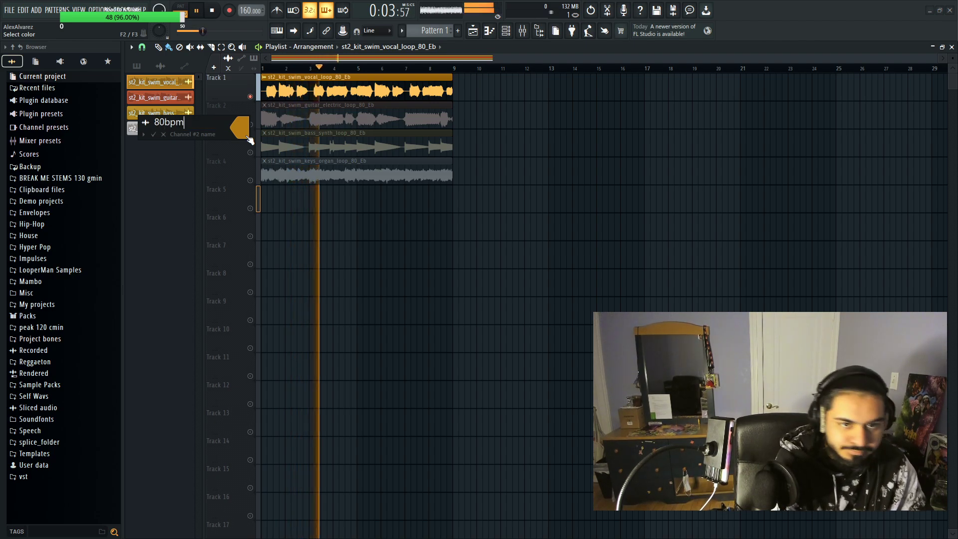
pyautogui.write(' Eb ')
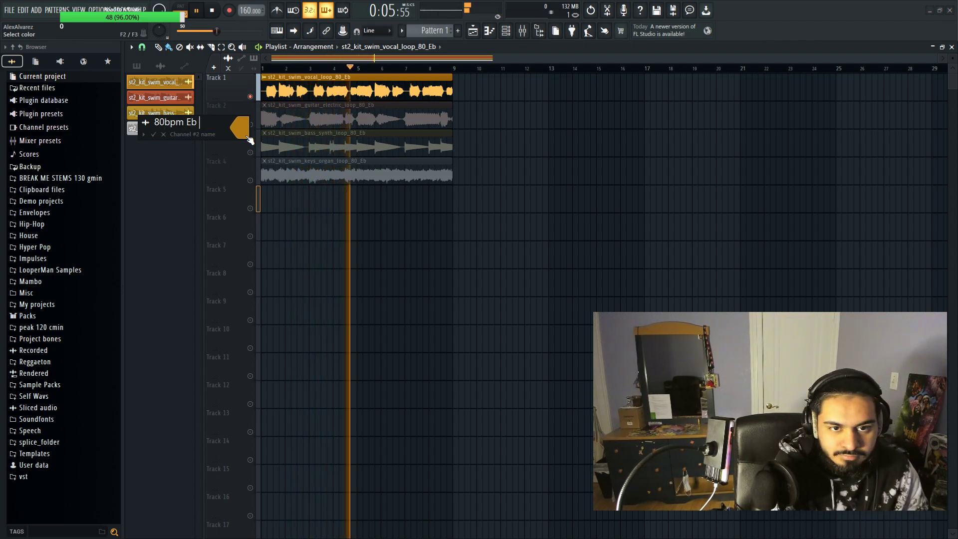
pyautogui.write('Vocal (S')
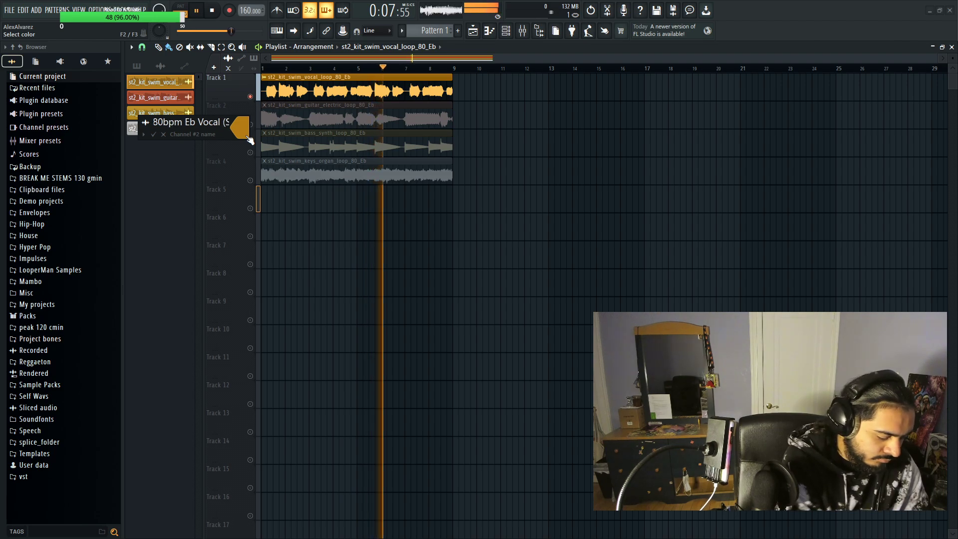
pyautogui.write('wim)')
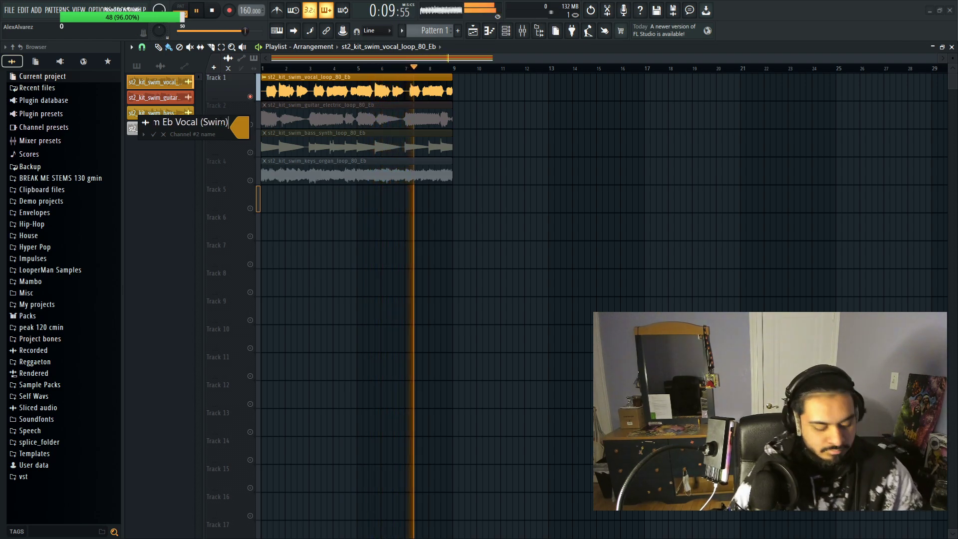
pyautogui.press('Return')
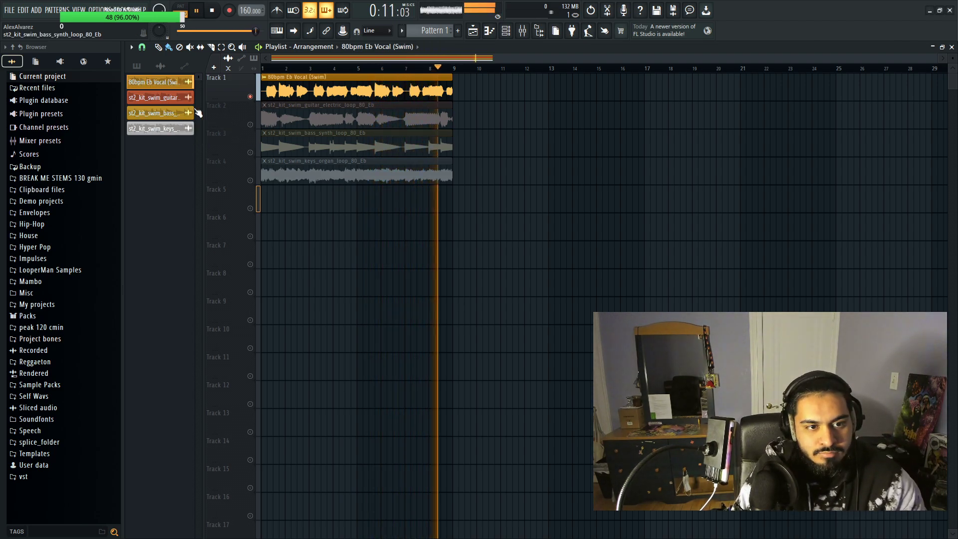
# Step: Solo the electric guitar loop on Track 2 and copy the vocal channel's name for reuse
pyautogui.click(255, 122)
pyautogui.press('F2')
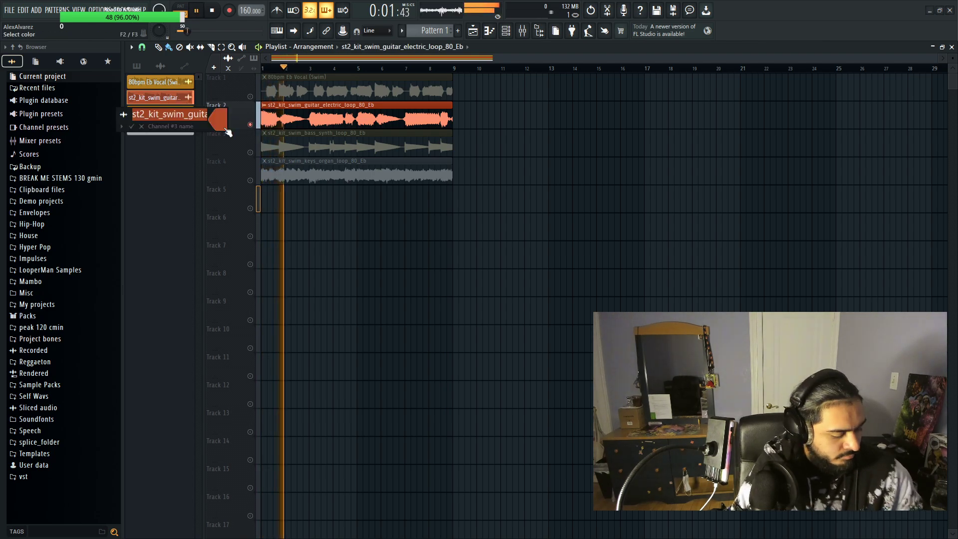
pyautogui.write('HItuyou Dirty Lee')
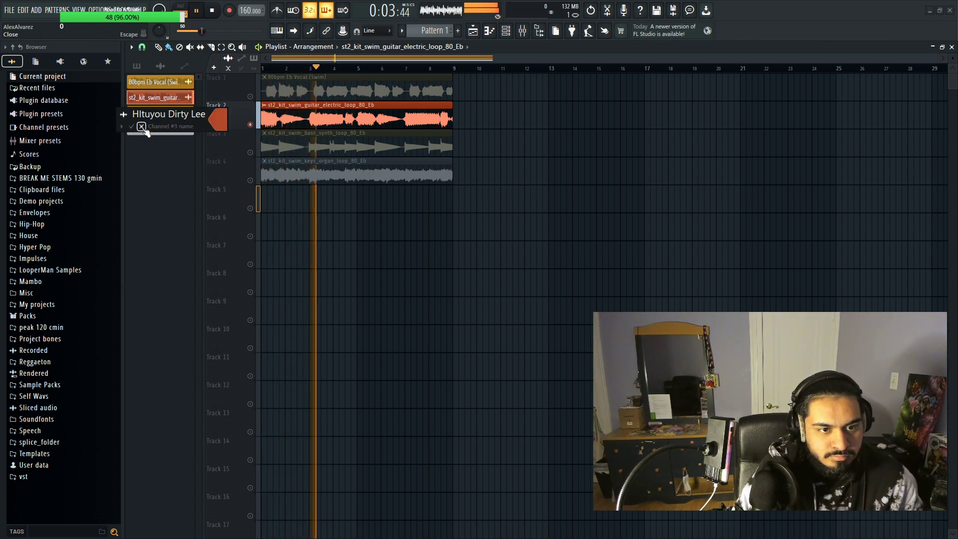
pyautogui.click(141, 126)
pyautogui.click(165, 83)
pyautogui.press('F2')
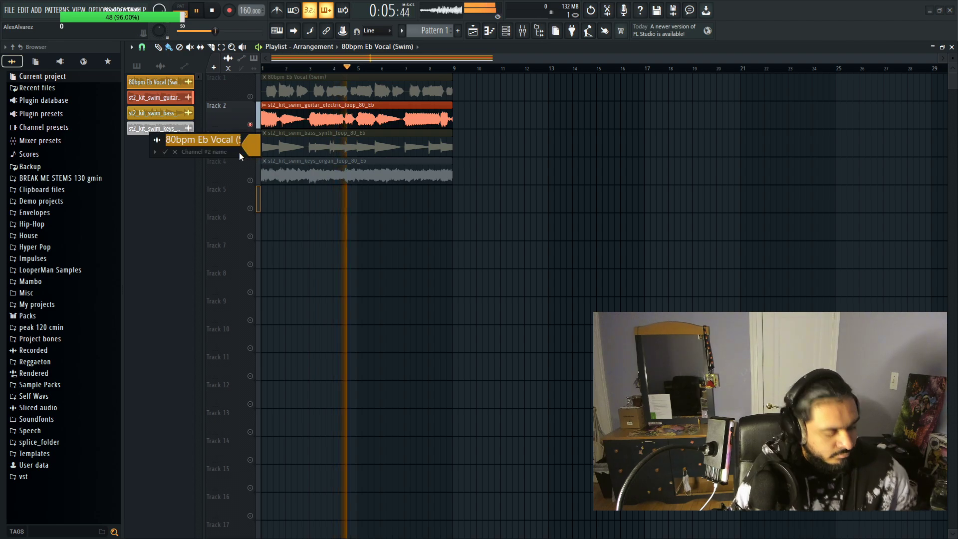
pyautogui.click(174, 152)
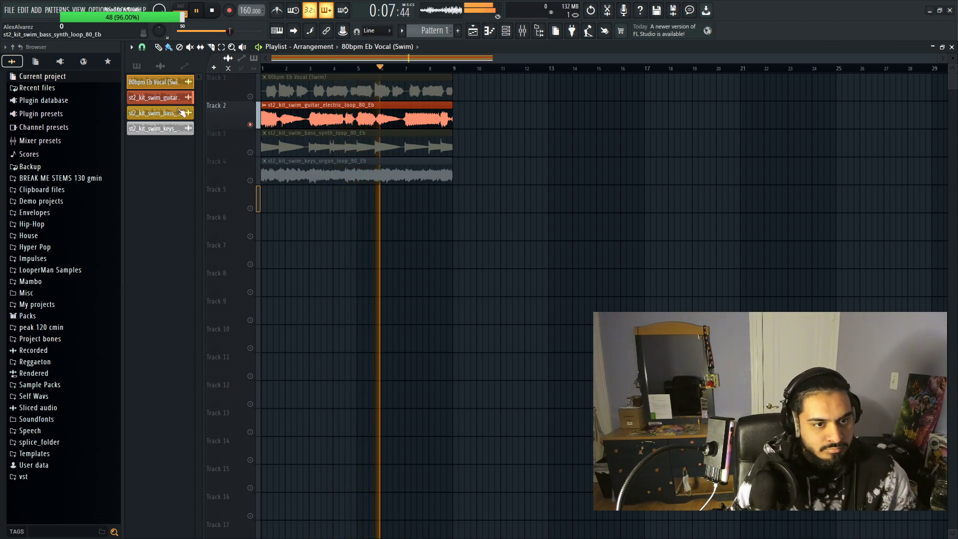
# Step: Rename the electric guitar loop to "80bpm Eb Guitar (Swim)" and change its colour to red
pyautogui.press('F2')
pyautogui.write('80bpm Eb Vocal (Swim)')
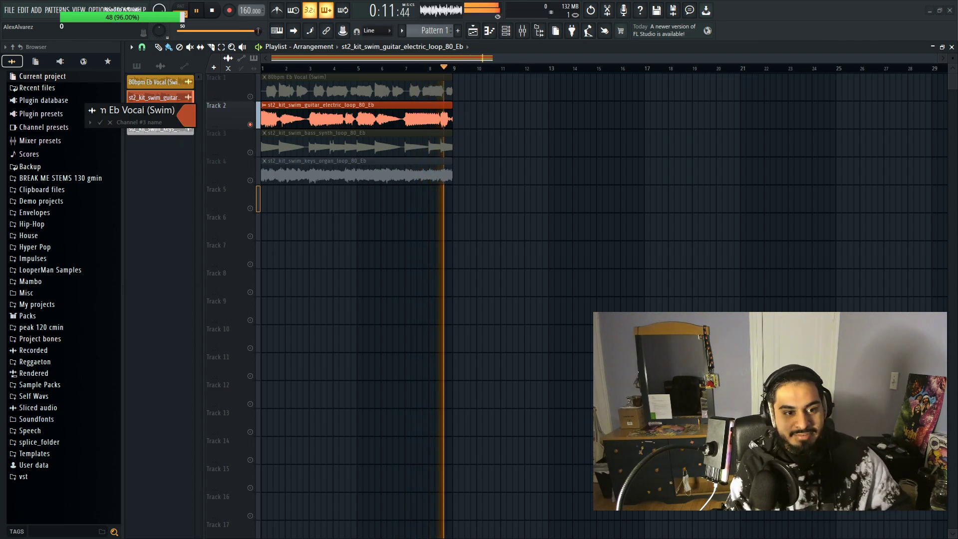
pyautogui.press('Left')
pyautogui.press('Left')
pyautogui.press('Left')
pyautogui.press('Left')
pyautogui.press('Left')
pyautogui.press('Left')
pyautogui.press('Left')
pyautogui.press('BackSpace')
pyautogui.press('BackSpace')
pyautogui.press('BackSpace')
pyautogui.press('BackSpace')
pyautogui.press('BackSpace')
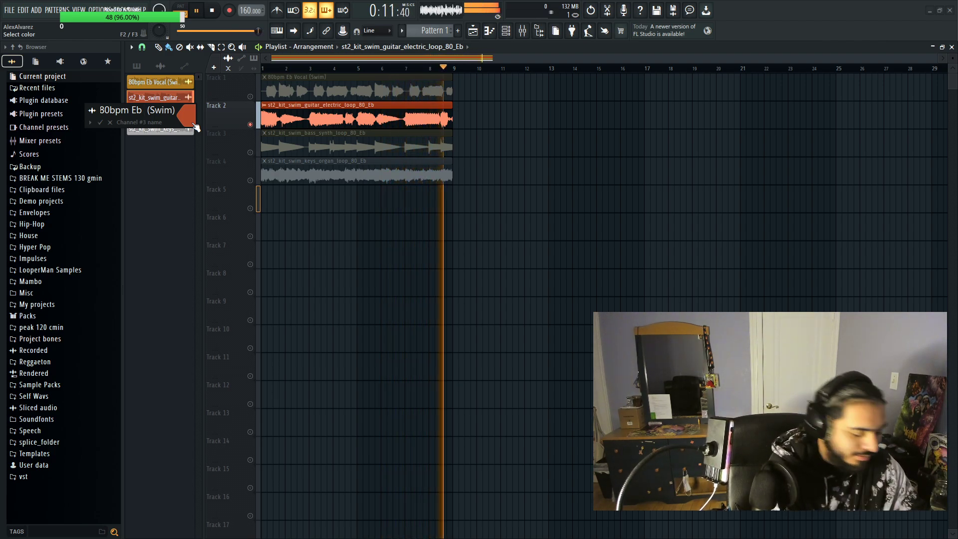
pyautogui.write('Guitar')
pyautogui.click(195, 125)
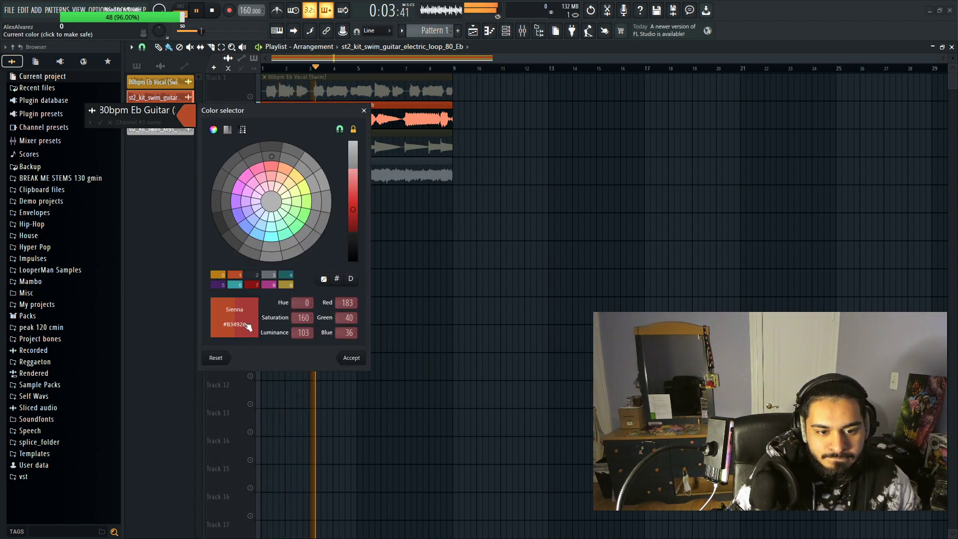
pyautogui.click(351, 358)
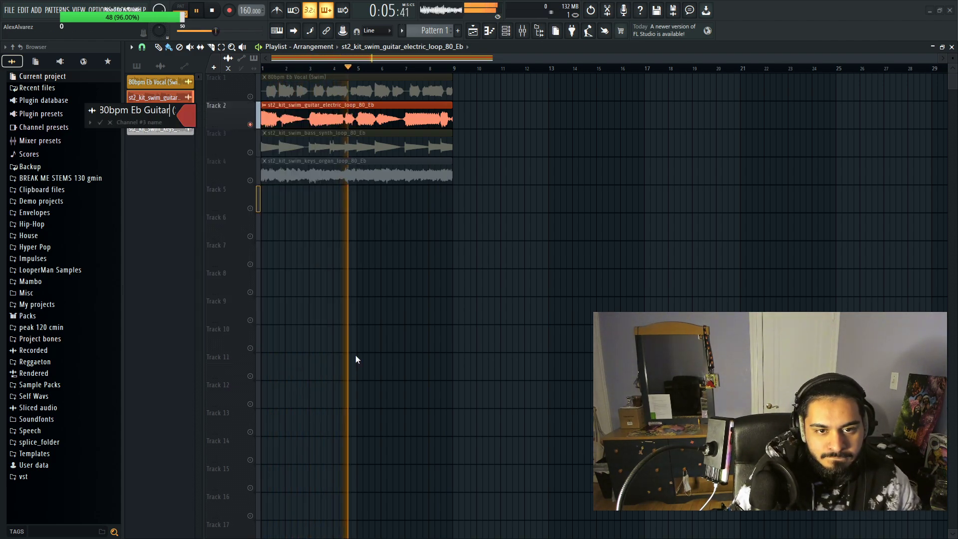
pyautogui.press('Return')
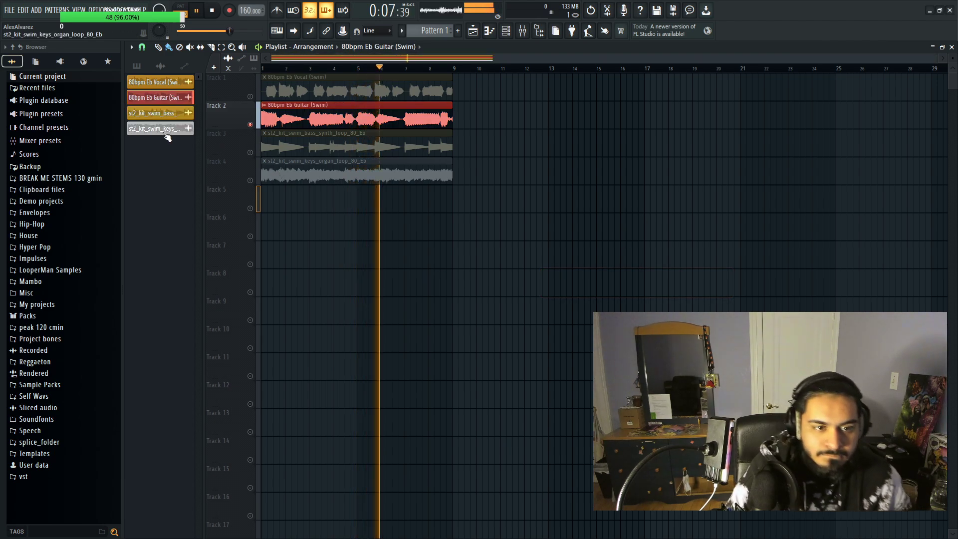
# Step: Solo the bass synth loop on Track 3 and make that track slightly taller
pyautogui.rightClick(252, 151)
pyautogui.moveTo(249, 157); pyautogui.dragTo(233, 155)
pyautogui.rightClick(250, 152)
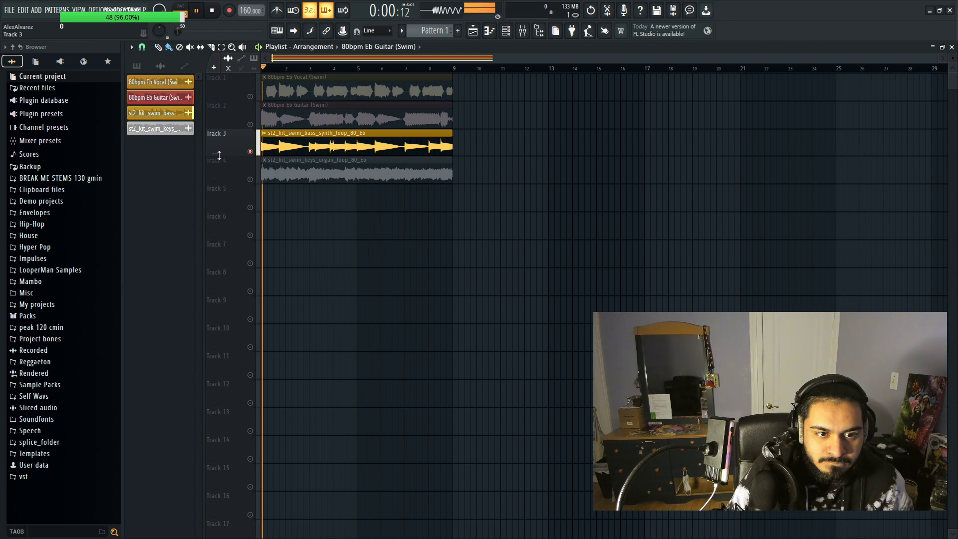
pyautogui.moveTo(219, 156); pyautogui.dragTo(219, 160)
# Step: Open the bass synth loop's name and colour editor and choose purple as its colour
pyautogui.click(159, 112)
pyautogui.press('F2')
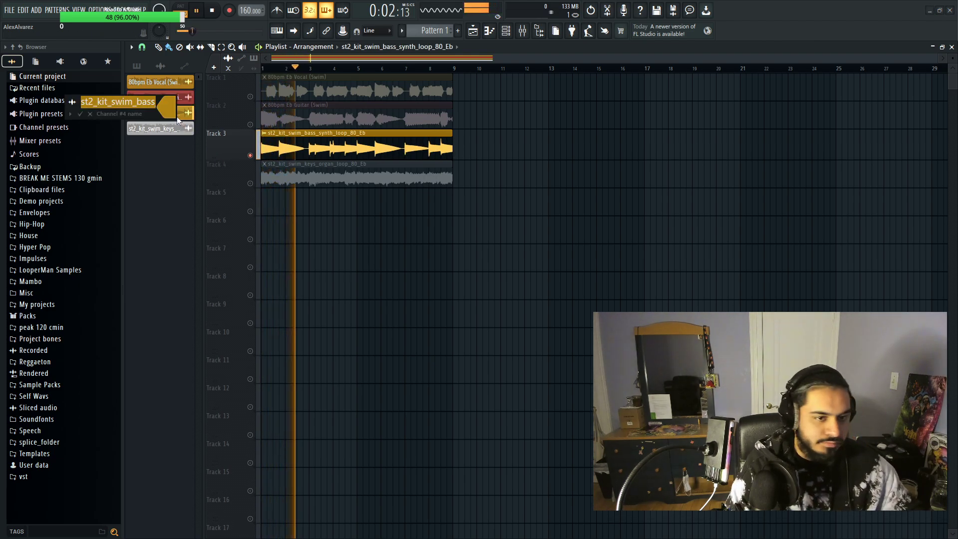
pyautogui.click(174, 114)
pyautogui.click(218, 198)
pyautogui.press('Return')
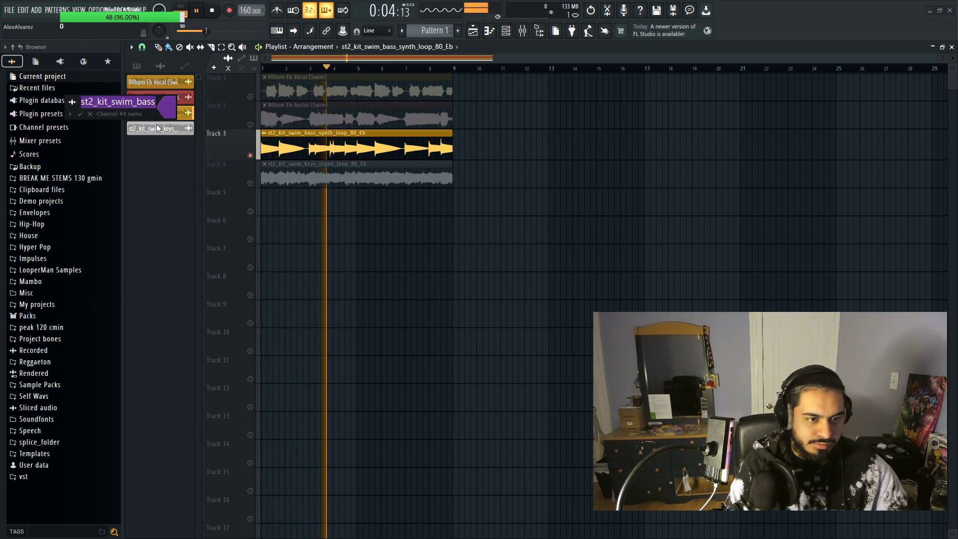
# Step: Rename the bass synth loop to "80bpm Eb 808 (Swim)"
pyautogui.write('80bpm Eb Vocal (Swim)')
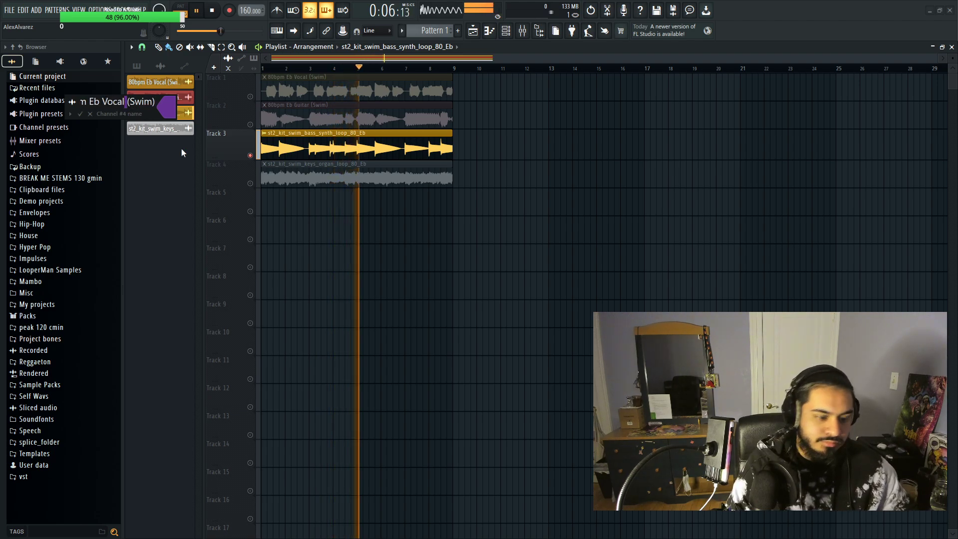
pyautogui.press('BackSpace')
pyautogui.press('BackSpace')
pyautogui.press('BackSpace')
pyautogui.press('BackSpace')
pyautogui.press('BackSpace')
pyautogui.press('BackSpace')
pyautogui.write('808(Sw')
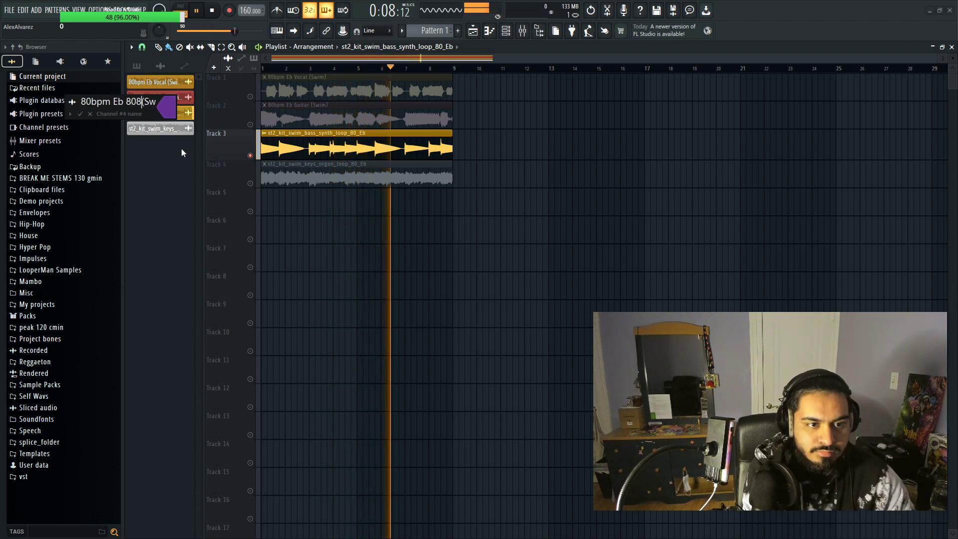
pyautogui.press('Return')
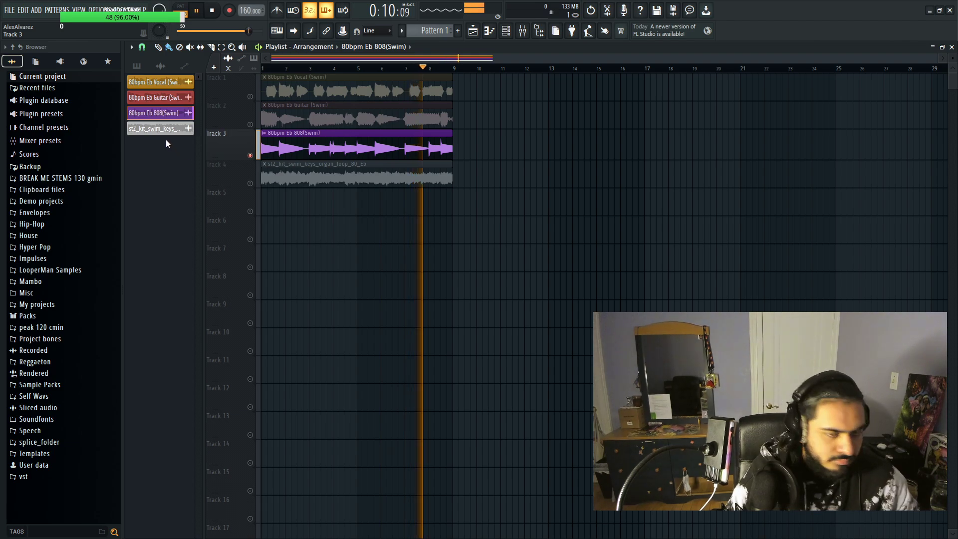
pyautogui.keyDown('shift'); pyautogui.click(135, 128); pyautogui.keyUp('shift')
pyautogui.write('80bpm Eb 808(Swim)')
pyautogui.press('Return')
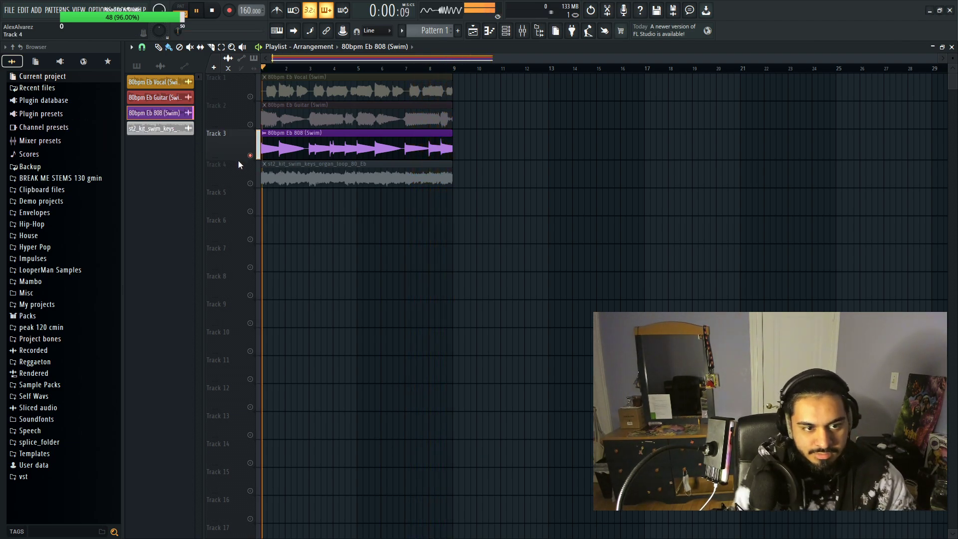
# Step: Solo the keys organ loop on Track 4 and enter "80bpm Eb Organ (Swim)" as its new name
pyautogui.click(258, 188)
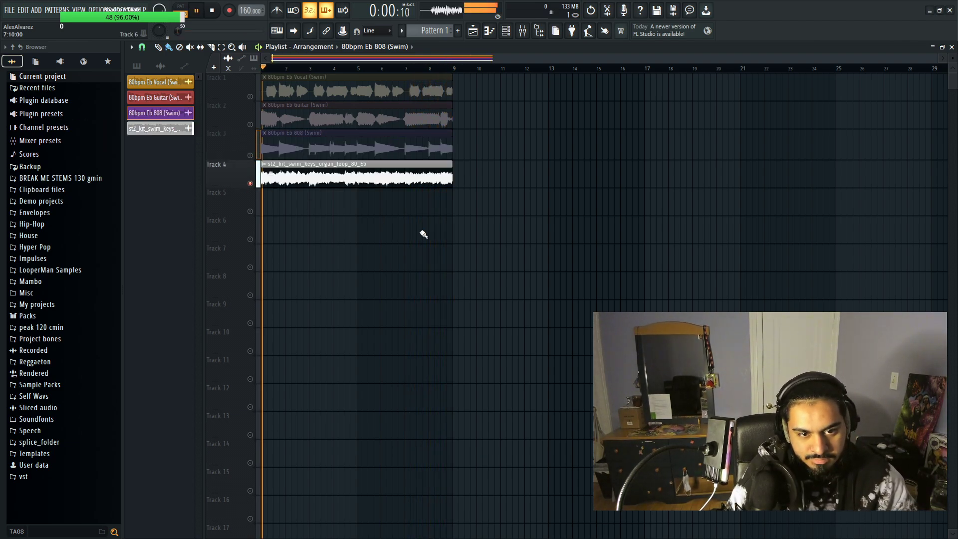
pyautogui.keyDown('shift'); pyautogui.click(181, 134); pyautogui.keyUp('shift')
pyautogui.write('80bpm Eb Vocal (Swim)')
pyautogui.press('Left')
pyautogui.press('Left')
pyautogui.press('Left')
pyautogui.press('Left')
pyautogui.press('Left')
pyautogui.press('Left')
pyautogui.press('Left')
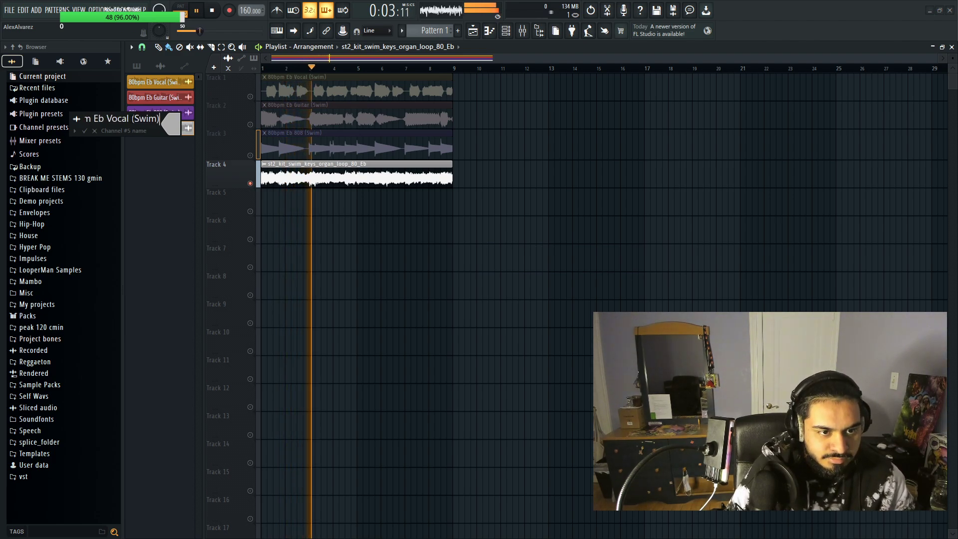
pyautogui.press('BackSpace')
pyautogui.press('BackSpace')
pyautogui.press('BackSpace')
pyautogui.press('BackSpace')
pyautogui.press('BackSpace')
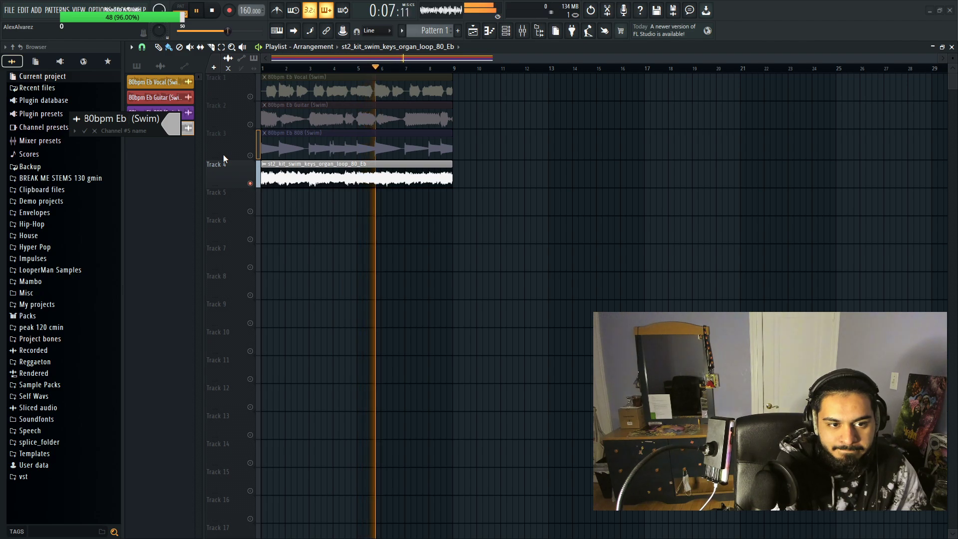
pyautogui.write('Organ')
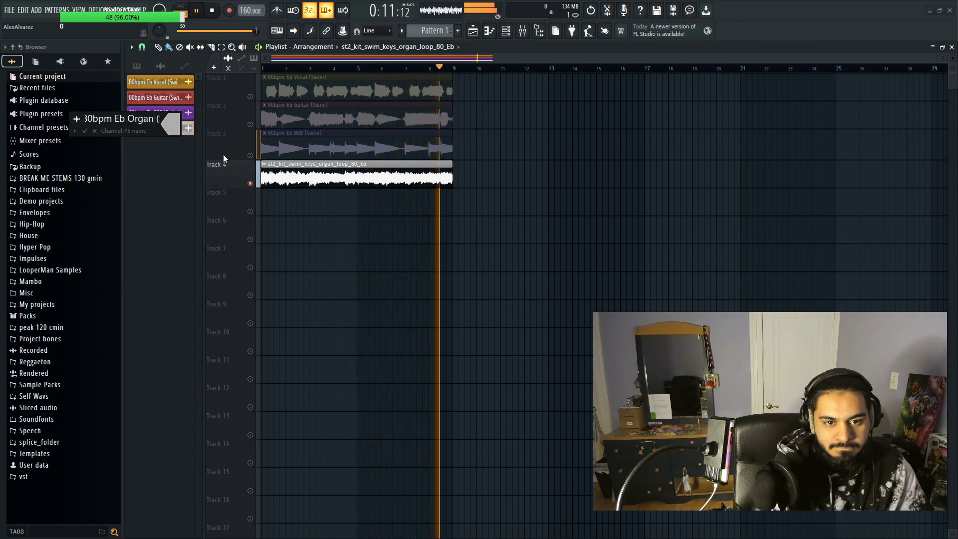
# Step: Set the organ loop's colour to Pale Turquoise (#84D4D6) and apply its new name and colour
pyautogui.click(174, 126)
pyautogui.click(336, 256)
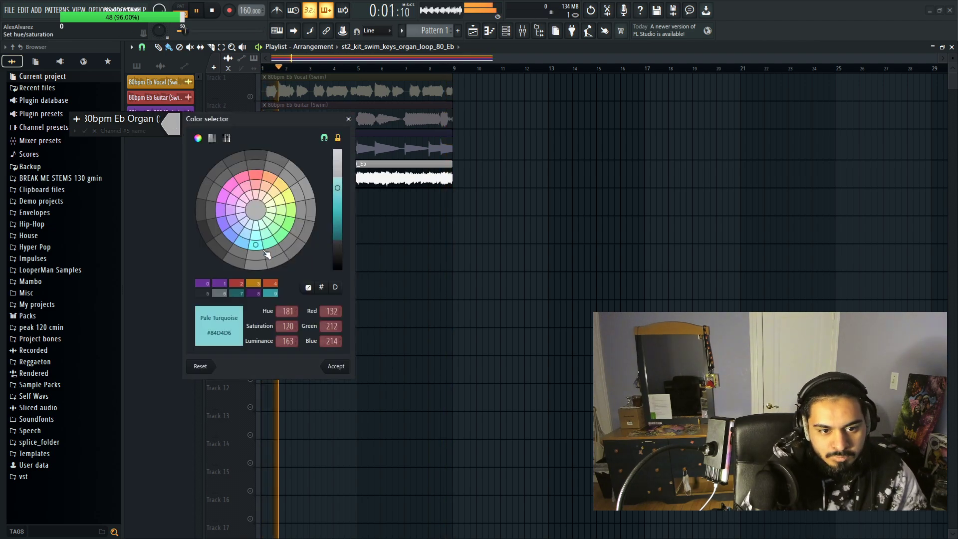
pyautogui.press('Return')
pyautogui.press('Return')
# Step: Stop playback and release Track 4's solo so all playlist tracks are active
pyautogui.press('space')
pyautogui.rightClick(252, 183)
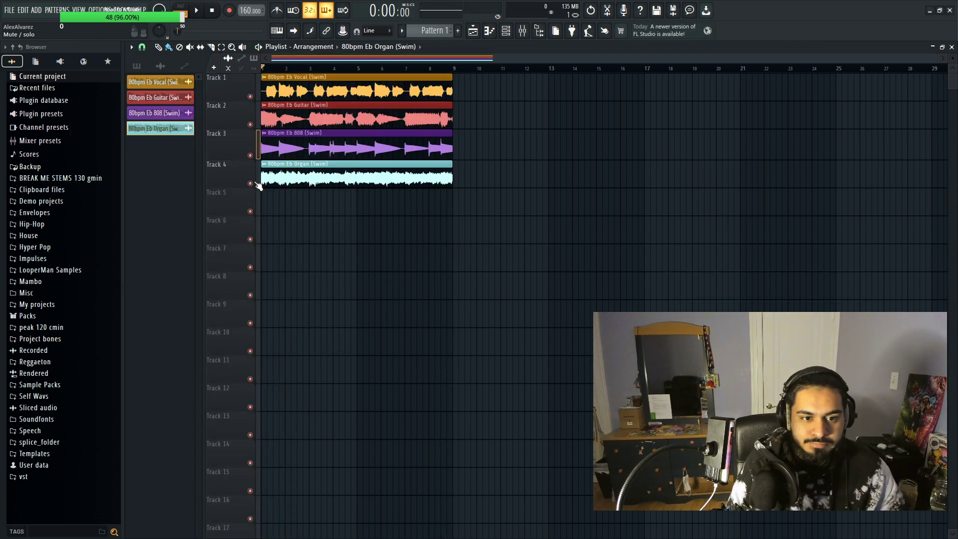
# Step: Show all channels in the Channel rack and delete the unused Sampler channel
pyautogui.click(511, 33)
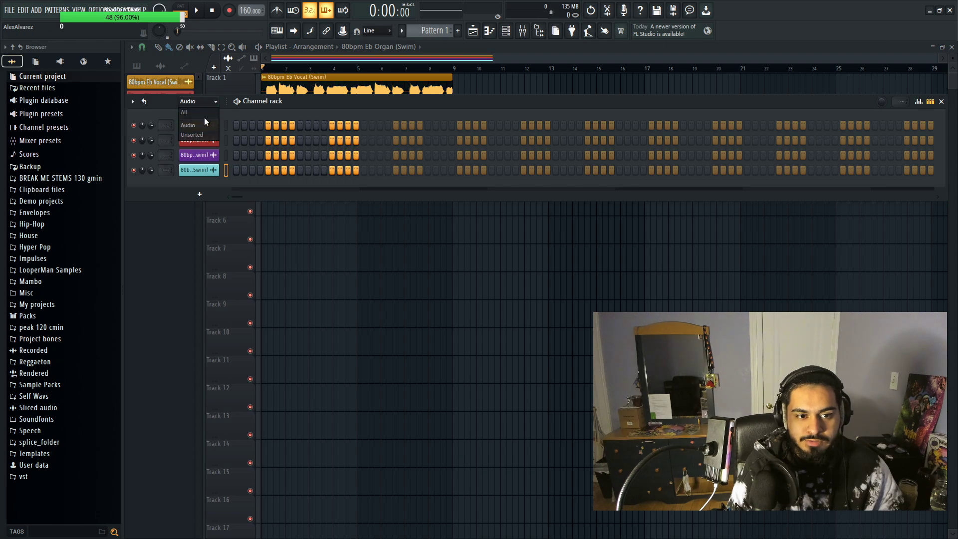
pyautogui.click(184, 112)
pyautogui.rightClick(216, 123)
pyautogui.click(256, 240)
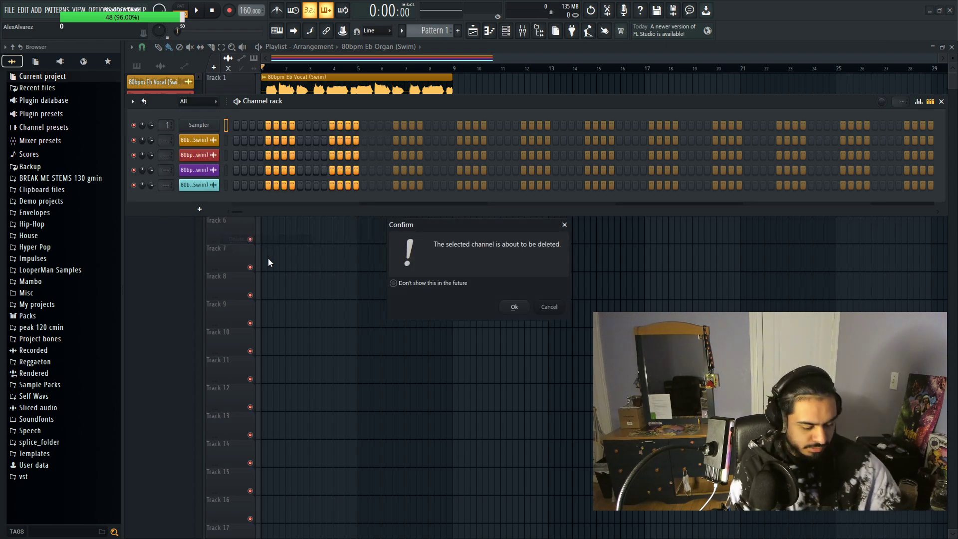
pyautogui.press('Return')
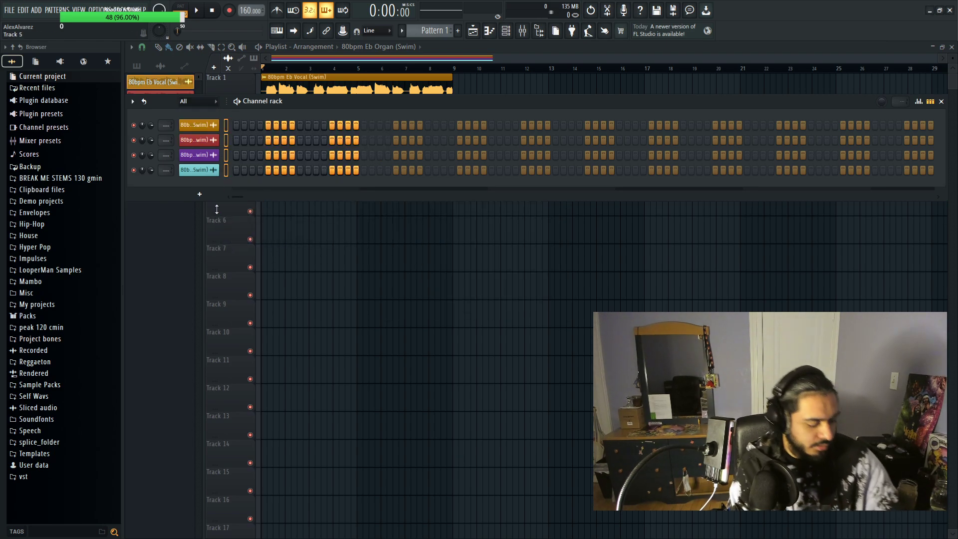
# Step: Route the four loop channels to their own mixer tracks 1 to 4 and select the 808 track in the mixer
pyautogui.hotkey('ctrl', 'l')
pyautogui.press('F6')
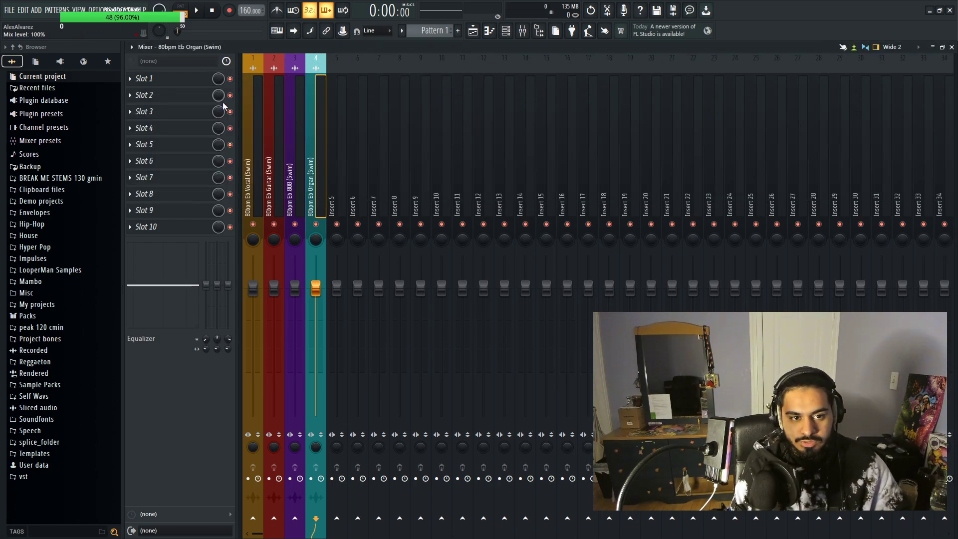
pyautogui.click(329, 133)
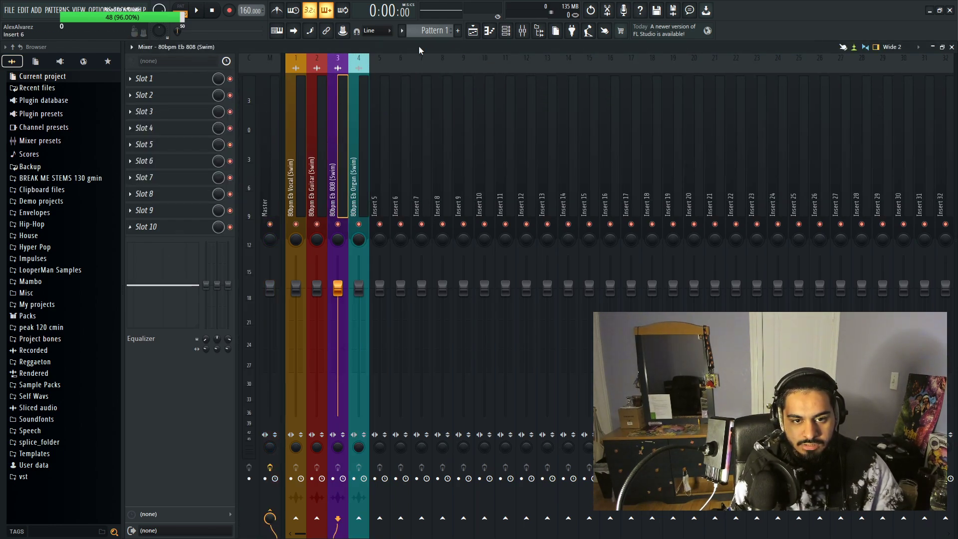
# Step: Return to the playlist, mute the 808 loop's Track 3 and play the arrangement
pyautogui.click(474, 32)
pyautogui.click(249, 155)
pyautogui.press('space')
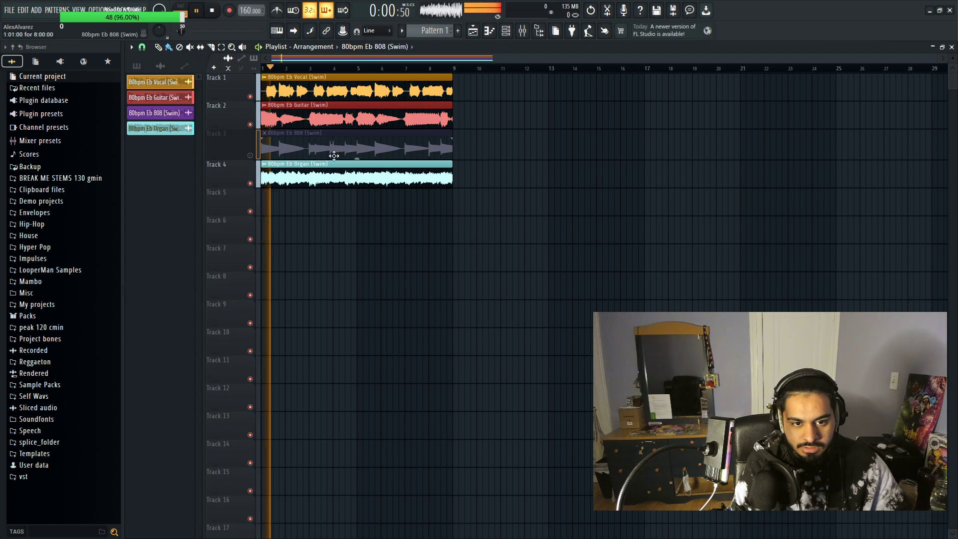
# Step: Swap the 808 and organ clips between Tracks 3 and 4, and mute Track 4 instead of Track 3
pyautogui.moveTo(331, 150); pyautogui.dragTo(284, 167)
pyautogui.press('space')
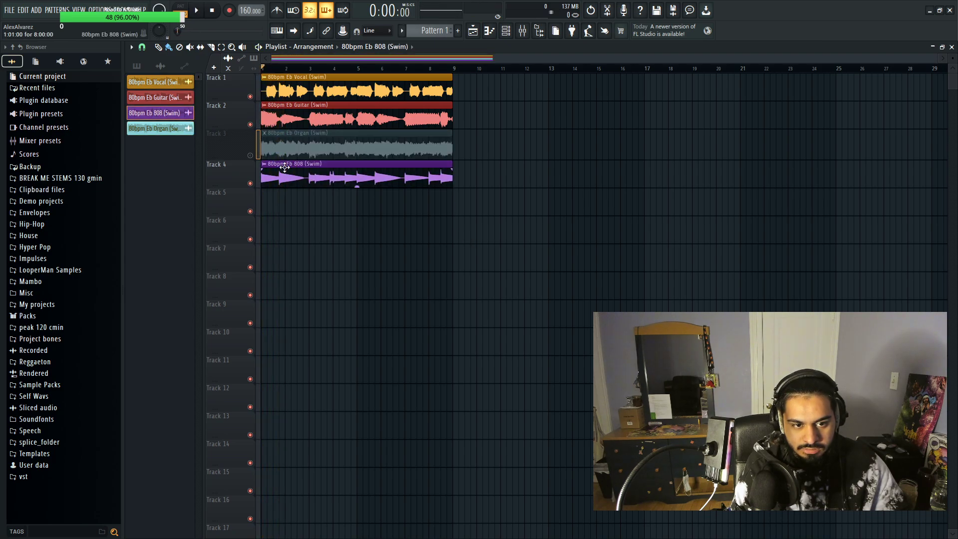
pyautogui.click(251, 183)
pyautogui.click(250, 155)
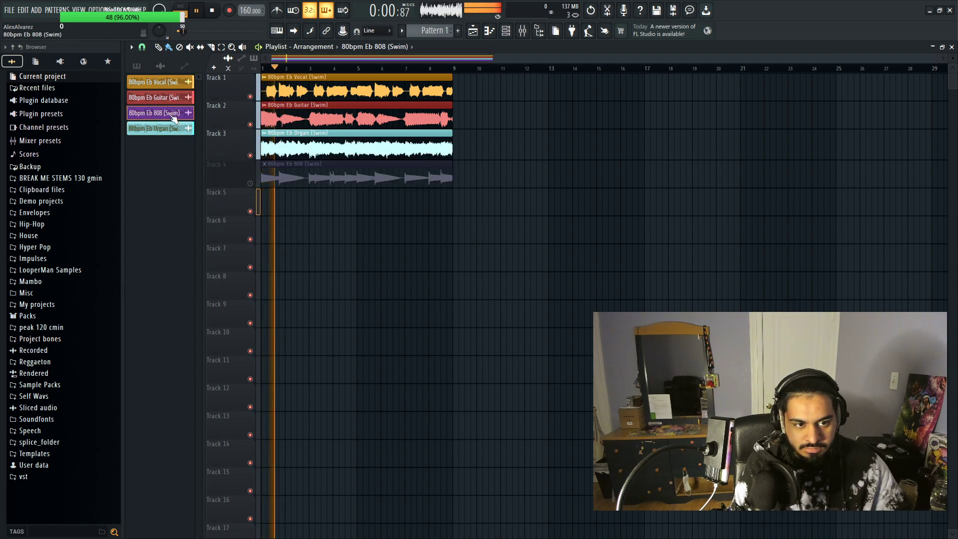
# Step: Move the 808 loop below the organ loop in the playlist's clip picker
pyautogui.moveTo(172, 111); pyautogui.dragTo(156, 136)
# Step: Lower the mixer volumes to -5.0 dB for the vocal, -2.7 dB for the guitar and -1.3 dB for the organ
pyautogui.click(523, 30)
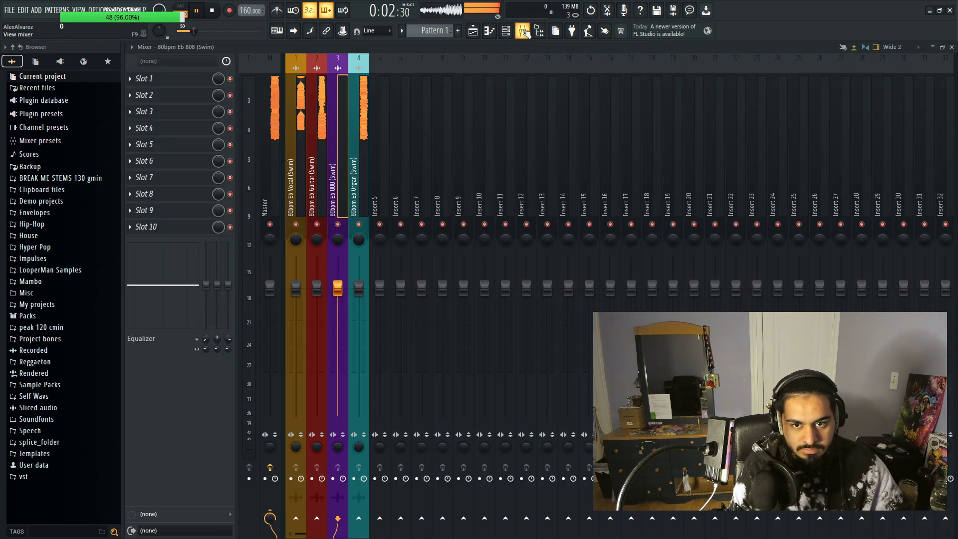
pyautogui.click(291, 175)
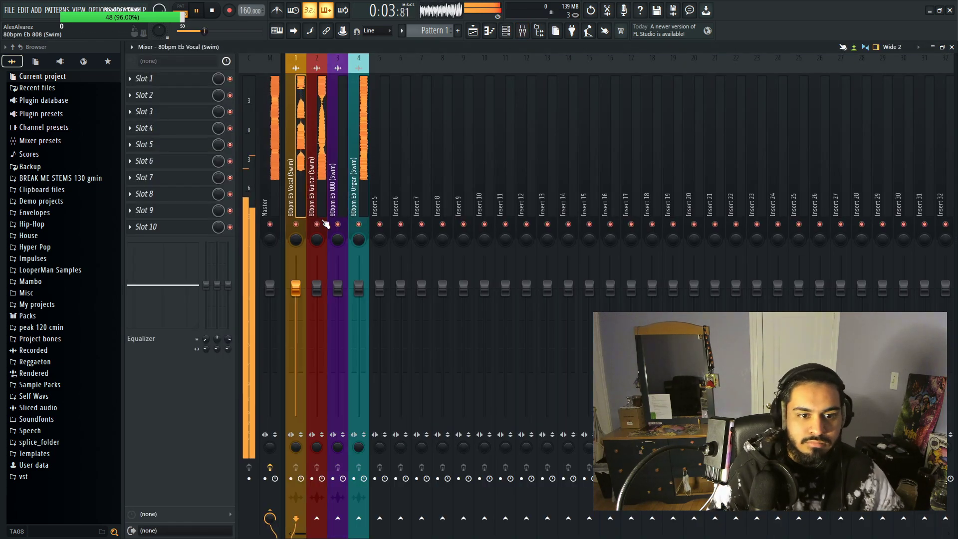
pyautogui.click(322, 194)
pyautogui.moveTo(320, 293); pyautogui.dragTo(296, 310)
pyautogui.click(358, 200)
pyautogui.click(296, 246)
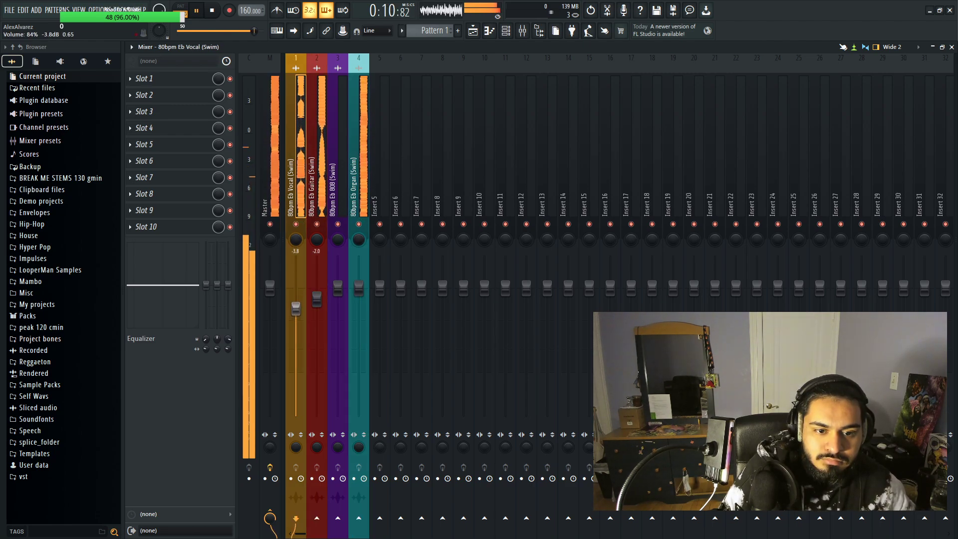
pyautogui.moveTo(296, 309); pyautogui.dragTo(295, 308)
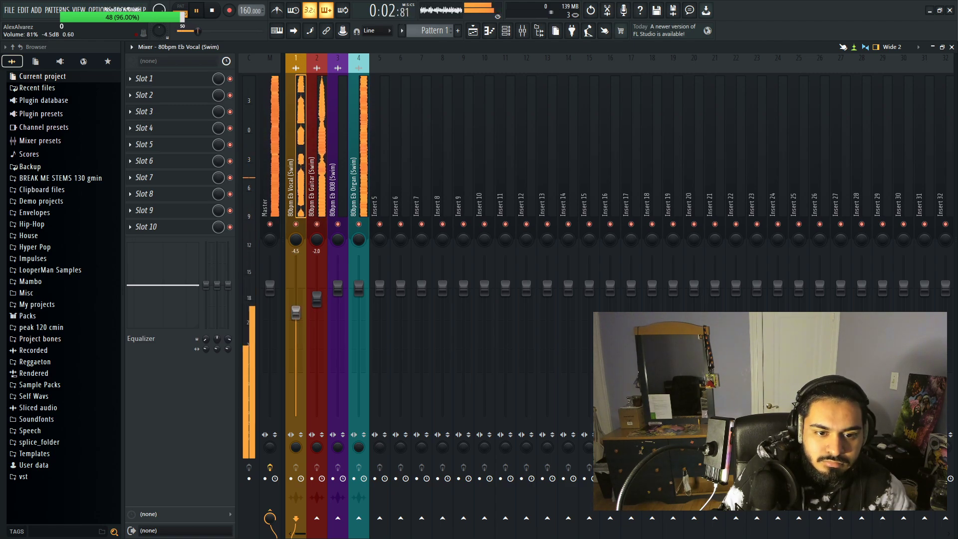
pyautogui.click(359, 287)
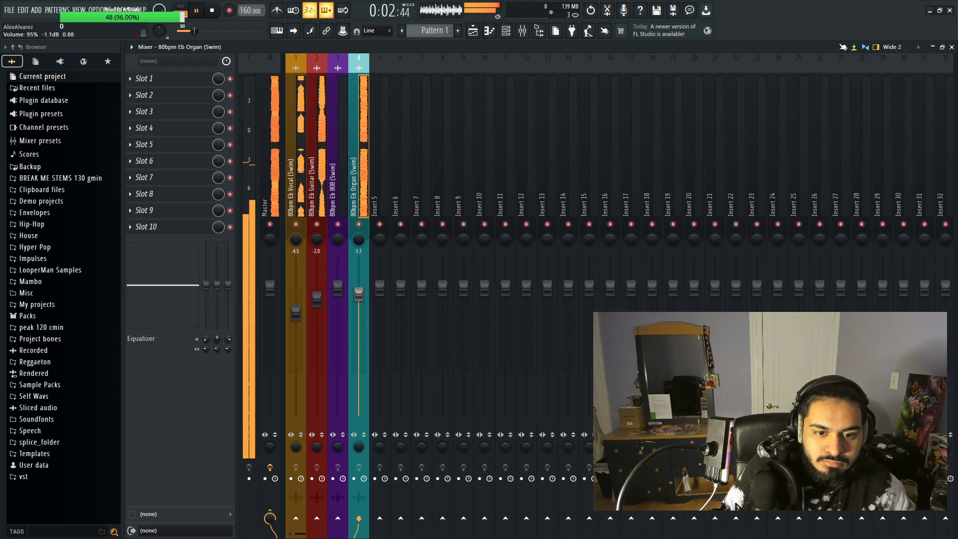
pyautogui.click(317, 298)
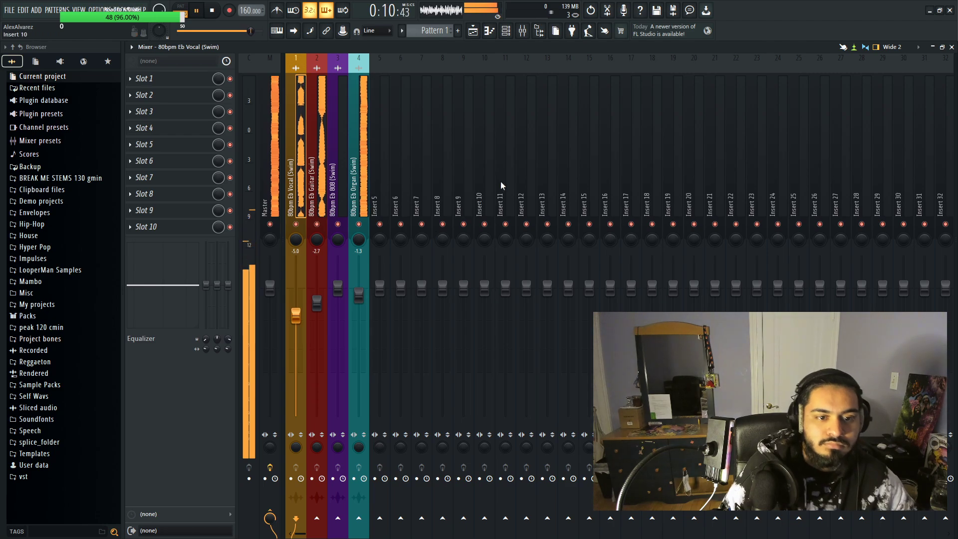
# Step: Return to the playlist and unmute the 808 loop's Track 4
pyautogui.click(473, 31)
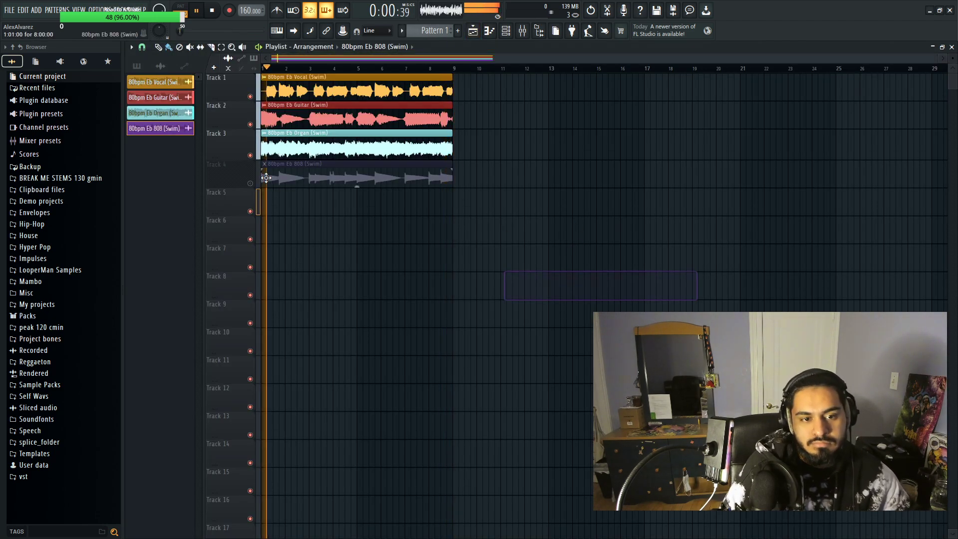
pyautogui.click(492, 264)
pyautogui.rightClick(491, 263)
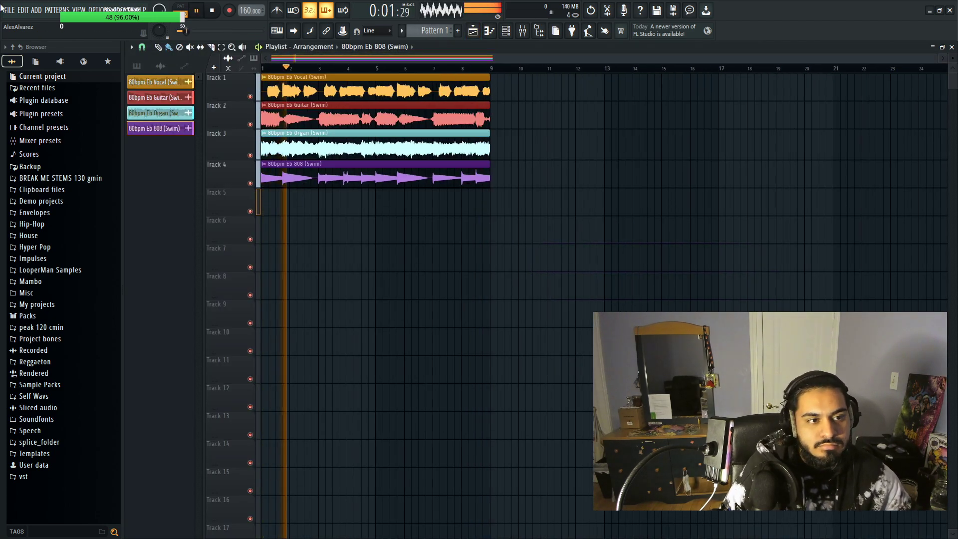
# Step: Save the project under the name "huh 160bpm Eb"
pyautogui.click(9, 10)
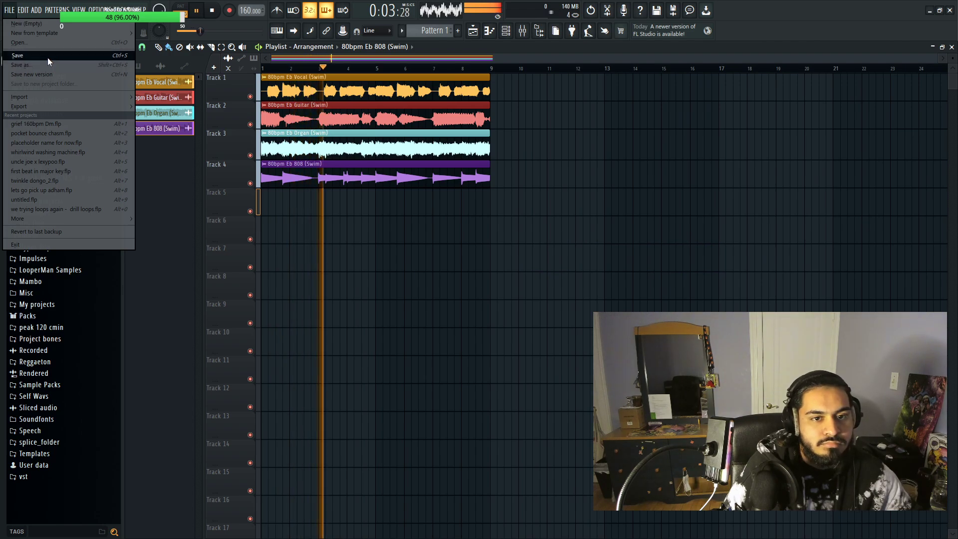
pyautogui.click(46, 58)
pyautogui.write('hu')
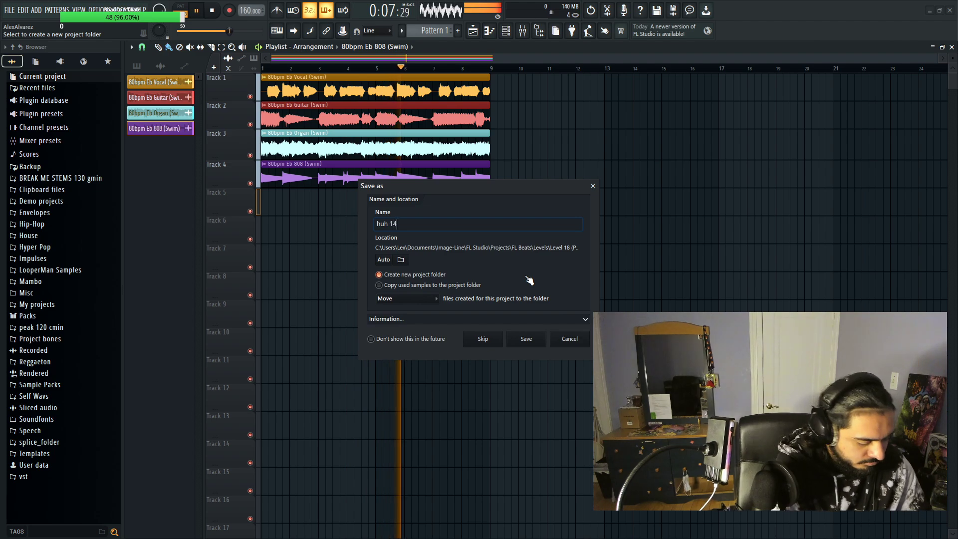
pyautogui.write('h 160bpm Eb')
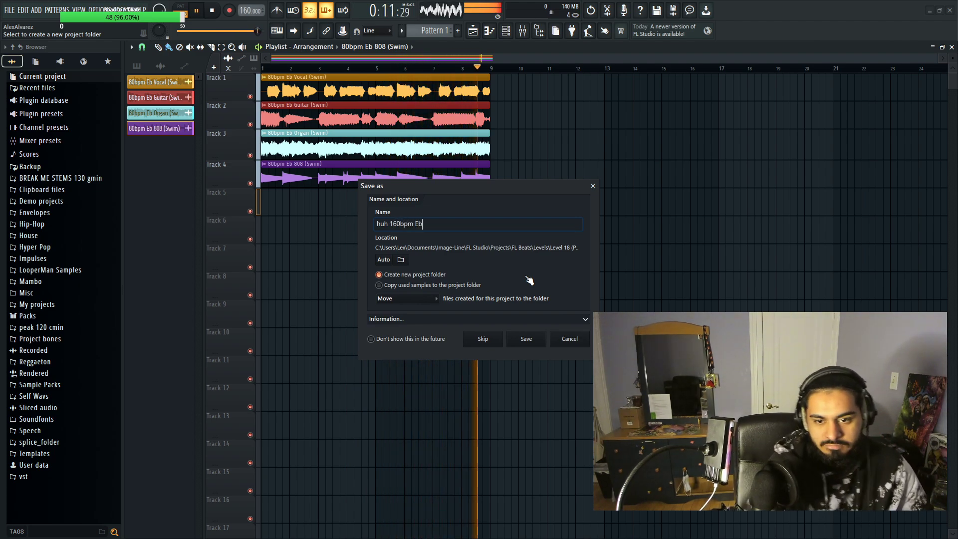
pyautogui.click(527, 342)
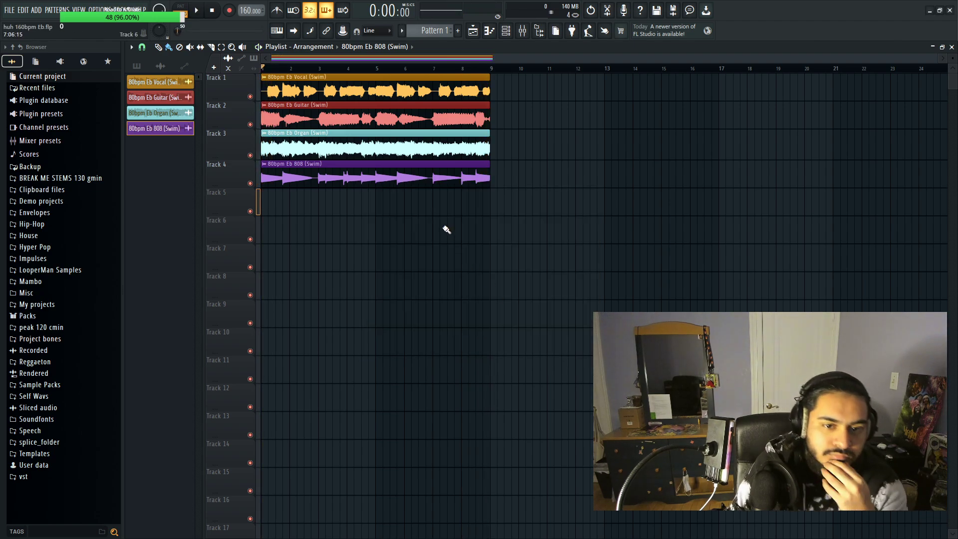
# Step: Play the arrangement and move the 808 mixer track behind the organ track, to insert 4
pyautogui.press('space')
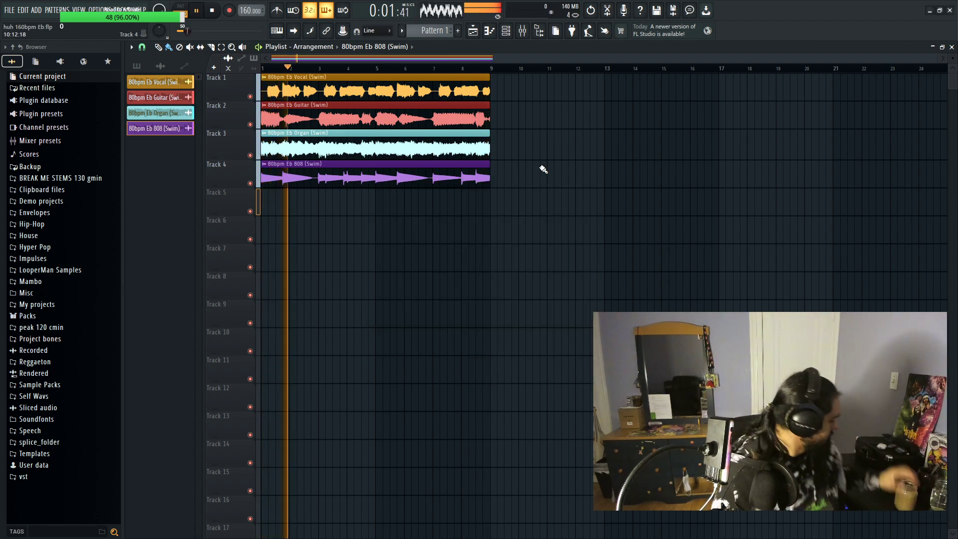
pyautogui.click(506, 31)
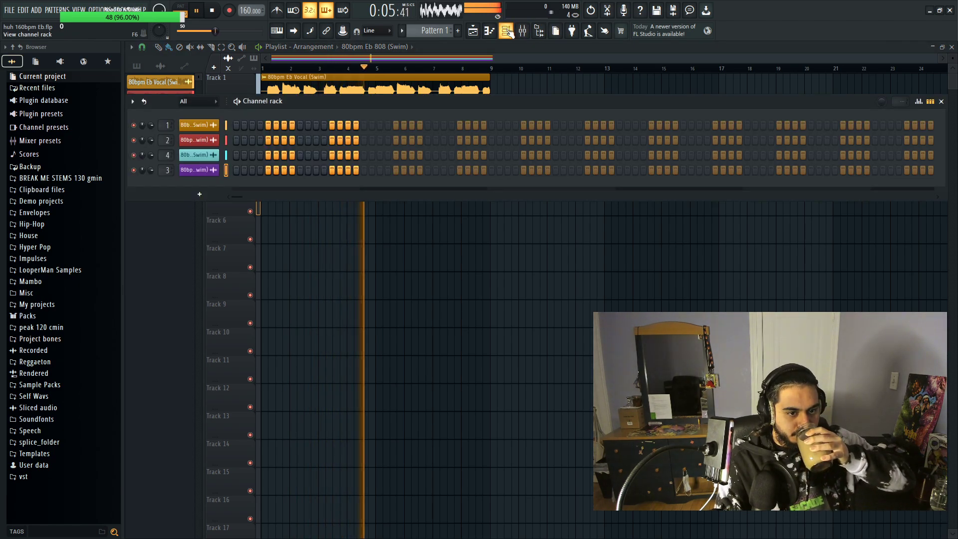
pyautogui.click(506, 31)
pyautogui.click(522, 30)
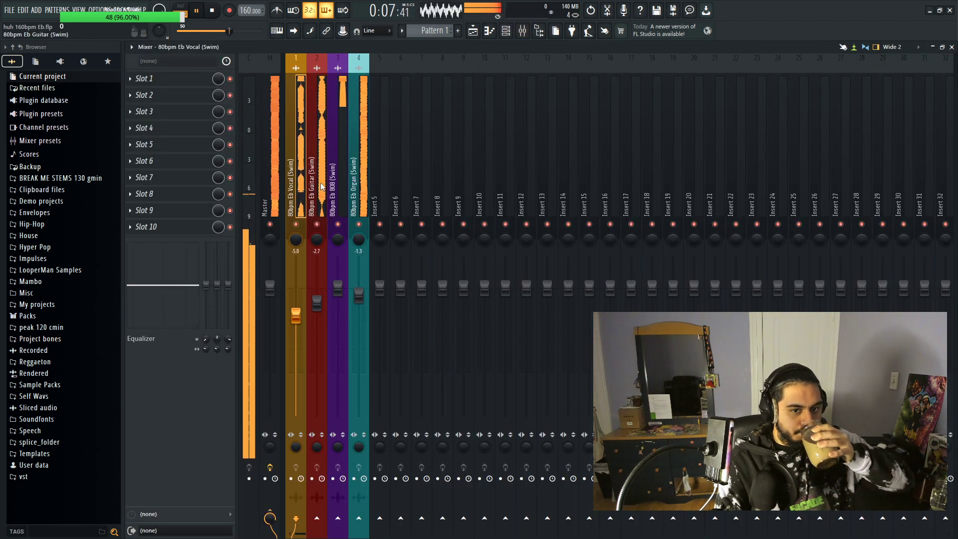
pyautogui.click(337, 174)
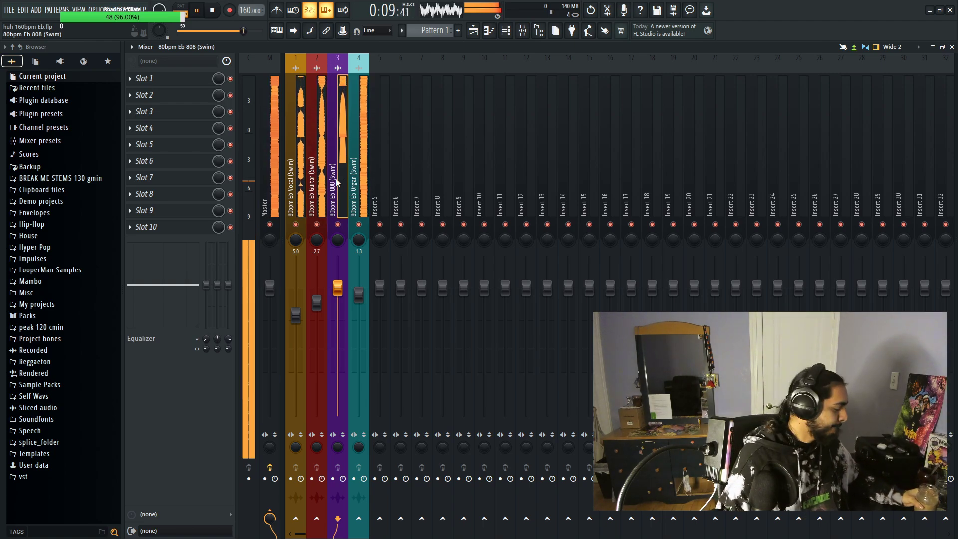
pyautogui.hotkey('alt', 'Right')
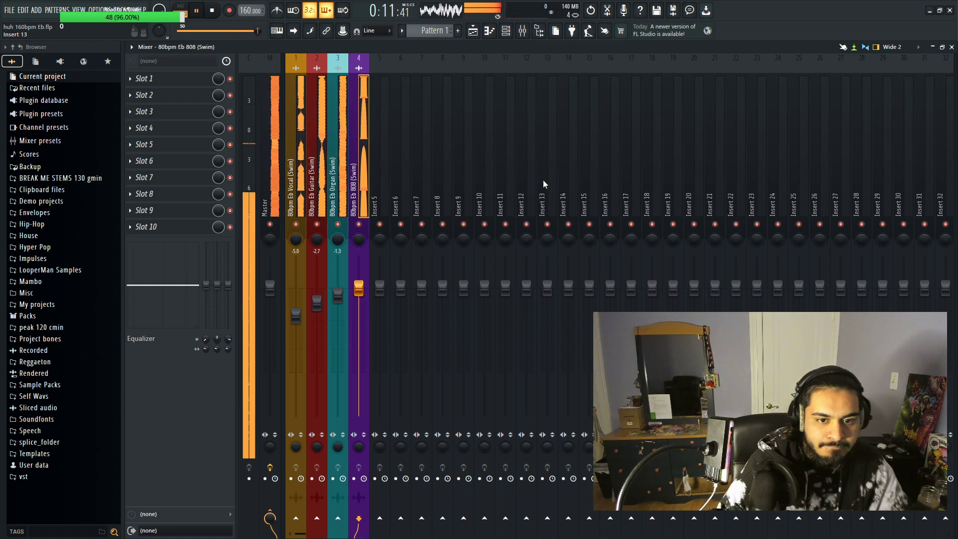
# Step: Add Fruity Parametric EQ 2 to the vocal track, make band 1 a Steep 8 high pass and raise its cutoff into the bass range
pyautogui.click(303, 142)
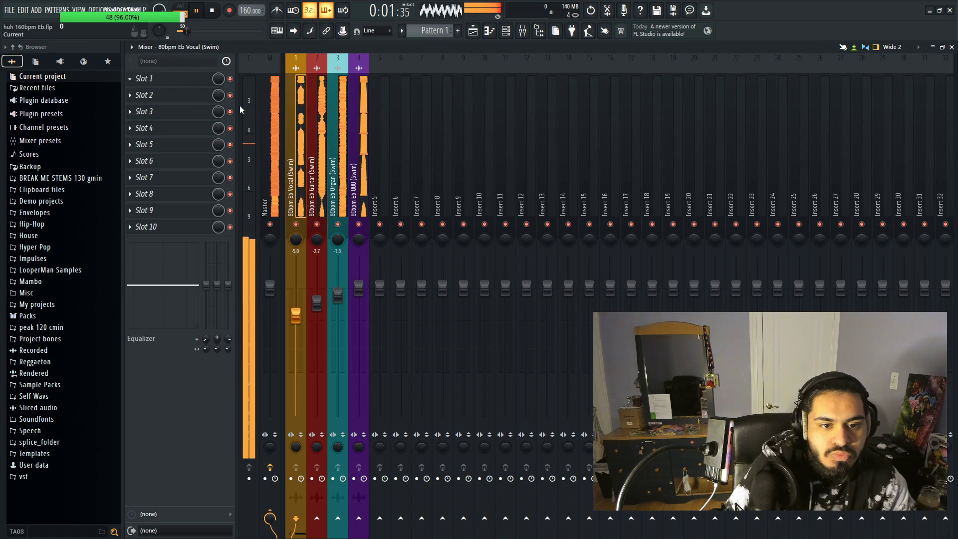
pyautogui.click(171, 82)
pyautogui.click(307, 319)
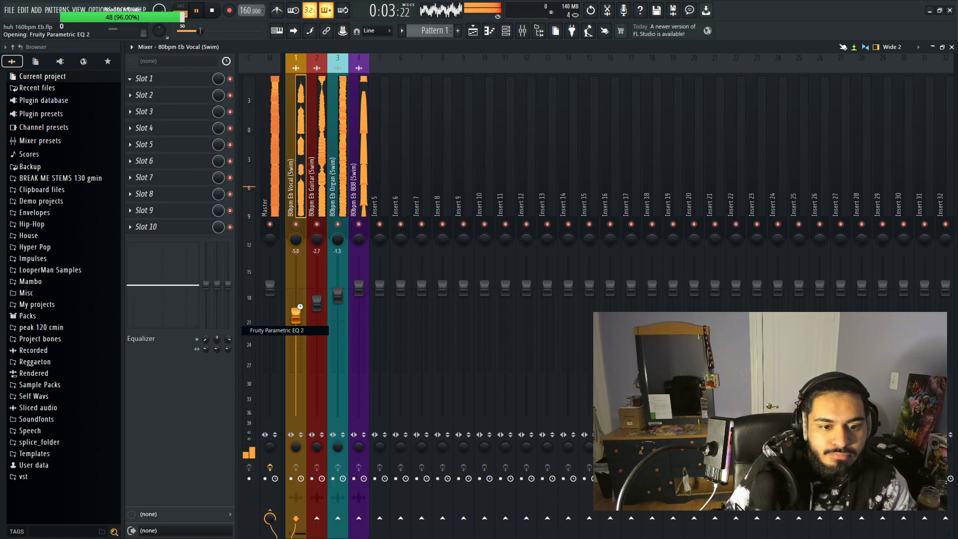
pyautogui.rightClick(227, 230)
pyautogui.moveTo(246, 254)
pyautogui.click(279, 274)
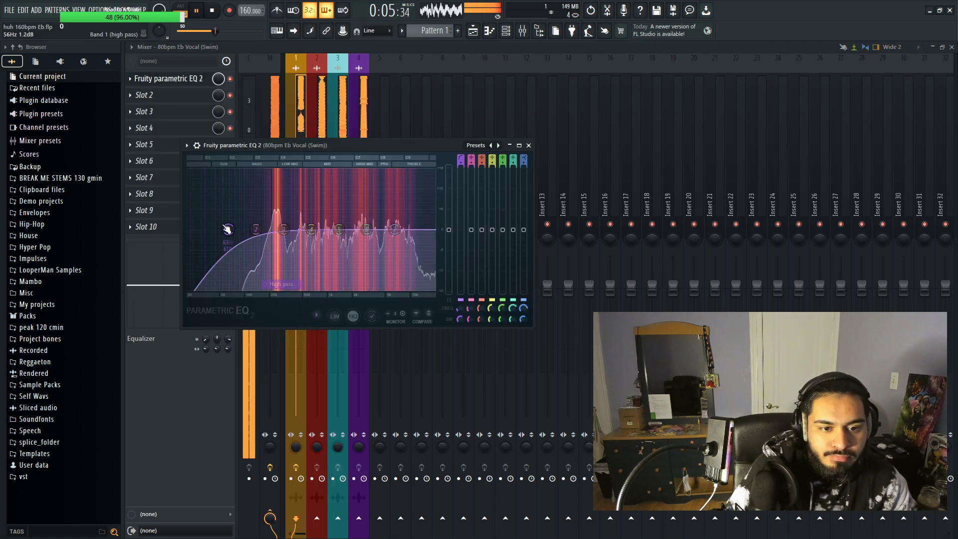
pyautogui.rightClick(227, 230)
pyautogui.click(279, 264)
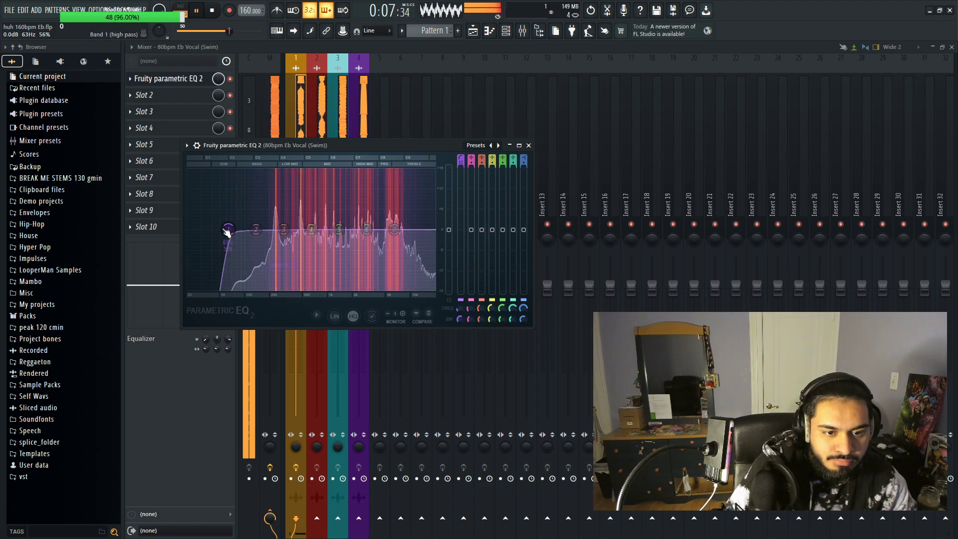
pyautogui.moveTo(227, 229); pyautogui.dragTo(264, 231)
# Step: Make band 7 of the vocal EQ a Steep 8 low pass with its cutoff at about 13.4 kHz, and close the EQ
pyautogui.rightClick(394, 229)
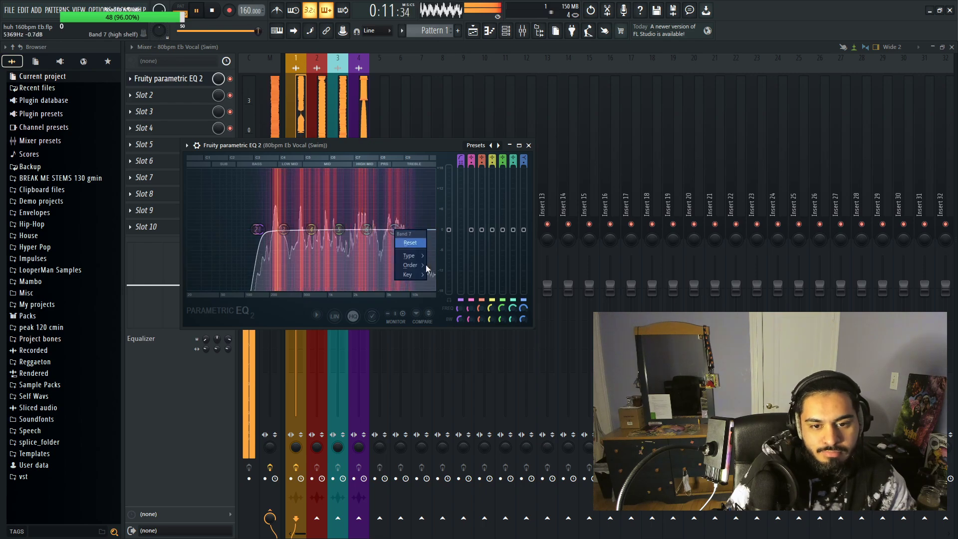
pyautogui.moveTo(418, 255)
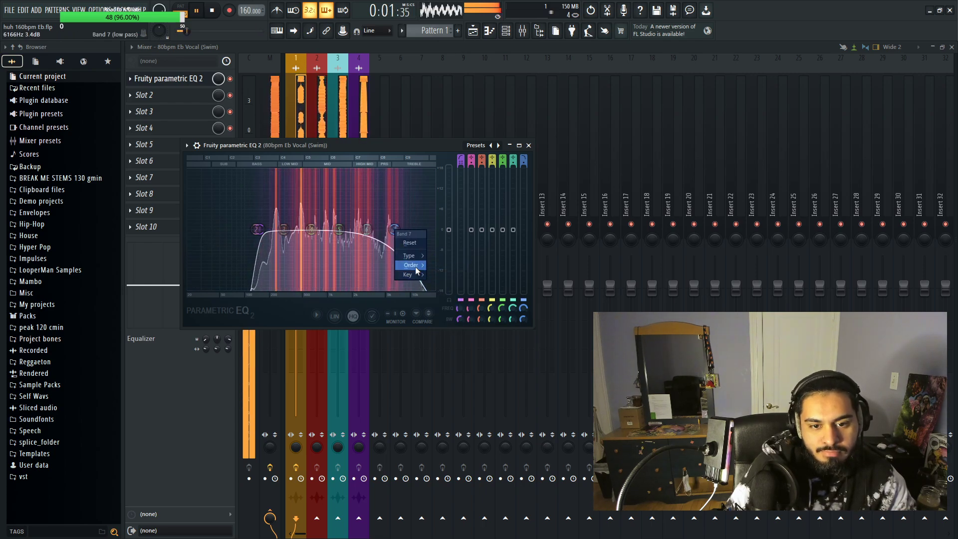
pyautogui.click(450, 265)
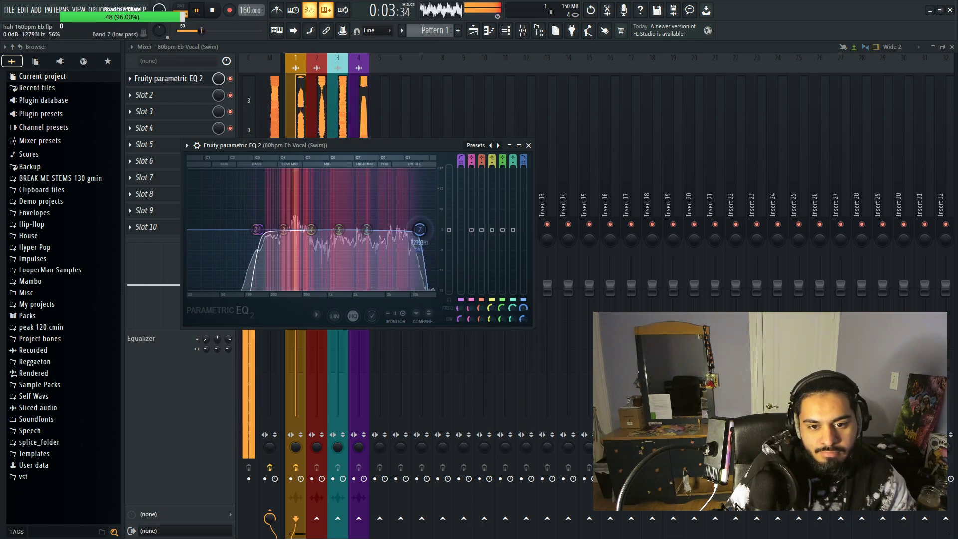
pyautogui.moveTo(433, 229); pyautogui.dragTo(421, 229)
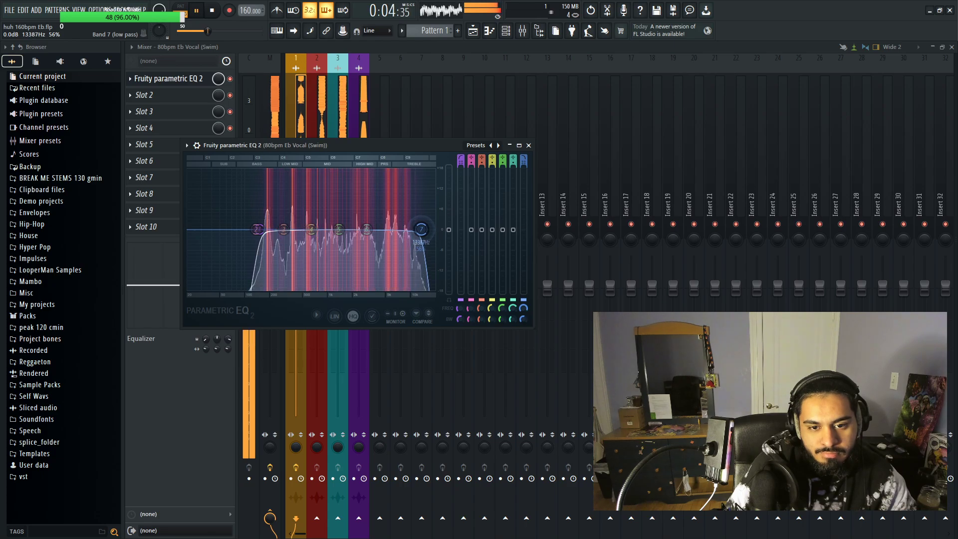
pyautogui.click(529, 145)
# Step: Add Fruity Parametric EQ 2 to the guitar track, make band 1 a Steep 8 high pass and raise its cutoff to band 2's position
pyautogui.click(322, 166)
pyautogui.click(144, 78)
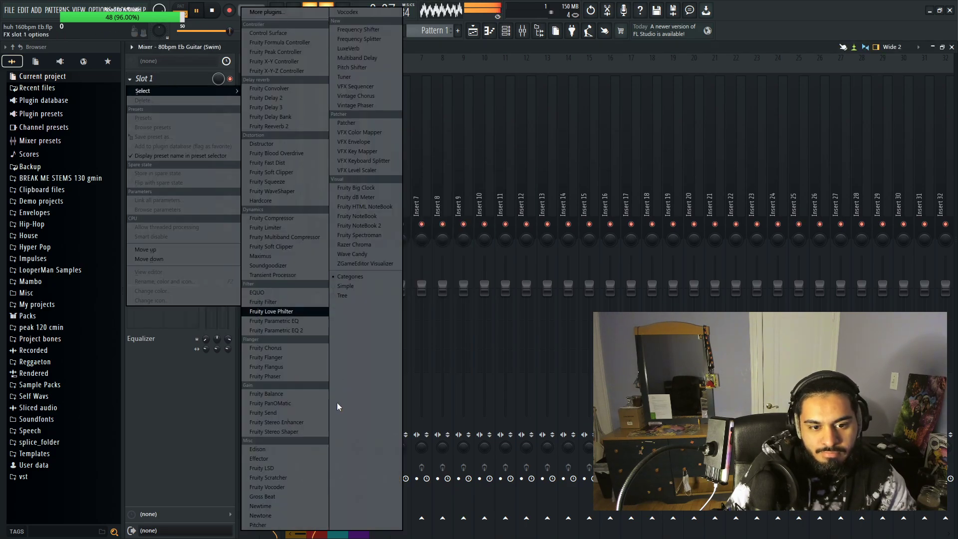
pyautogui.click(283, 331)
pyautogui.rightClick(253, 254)
pyautogui.moveTo(270, 281)
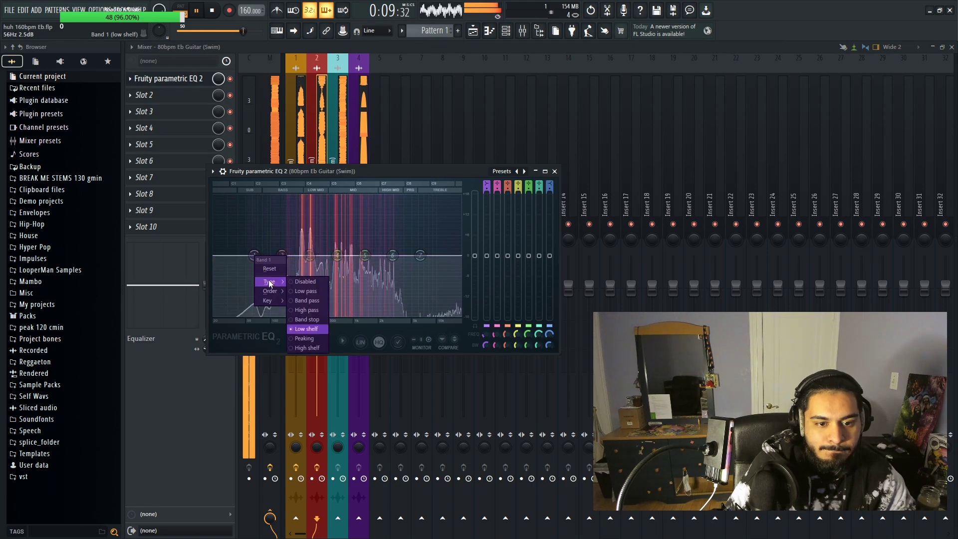
pyautogui.click(301, 310)
pyautogui.rightClick(253, 255)
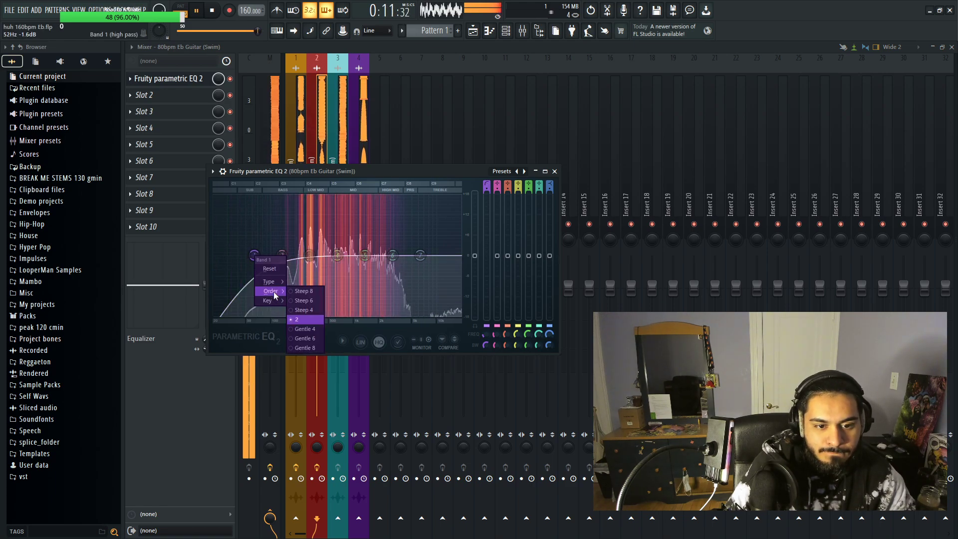
pyautogui.click(295, 290)
pyautogui.moveTo(254, 255); pyautogui.dragTo(283, 255)
# Step: Make band 7 of the guitar EQ a Steep 8 low pass, lower its cutoff close to band 6, and close the EQ
pyautogui.rightClick(420, 256)
pyautogui.moveTo(436, 282)
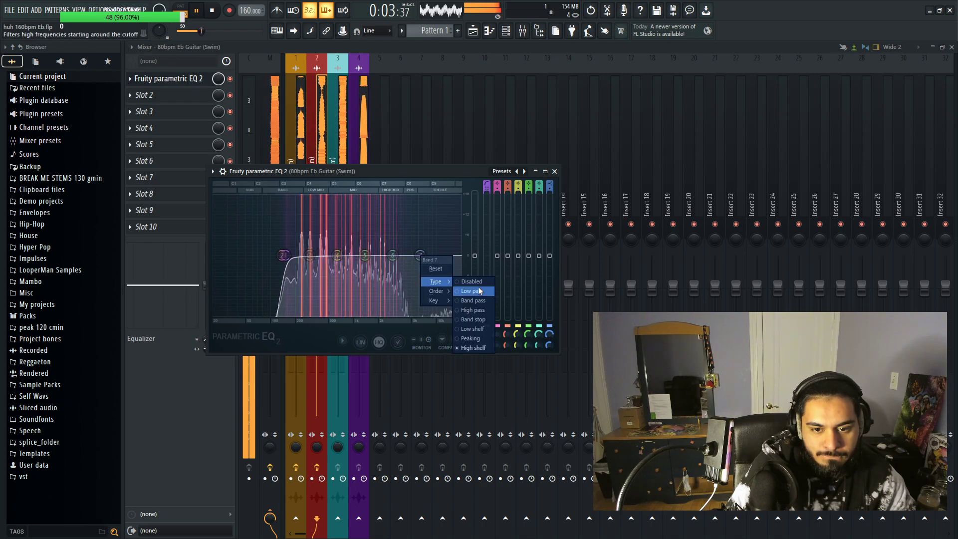
pyautogui.click(472, 290)
pyautogui.rightClick(420, 255)
pyautogui.click(473, 293)
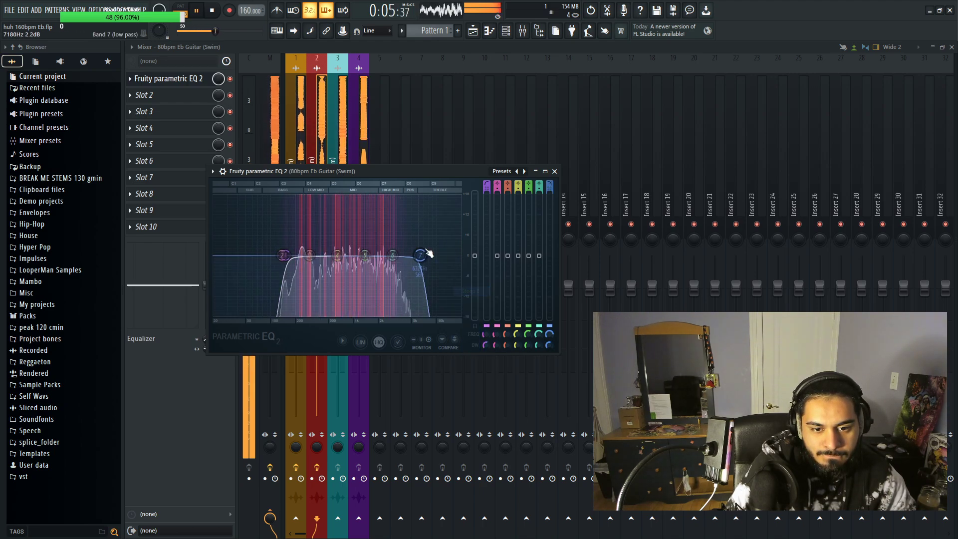
pyautogui.moveTo(420, 255); pyautogui.dragTo(400, 255)
pyautogui.click(554, 172)
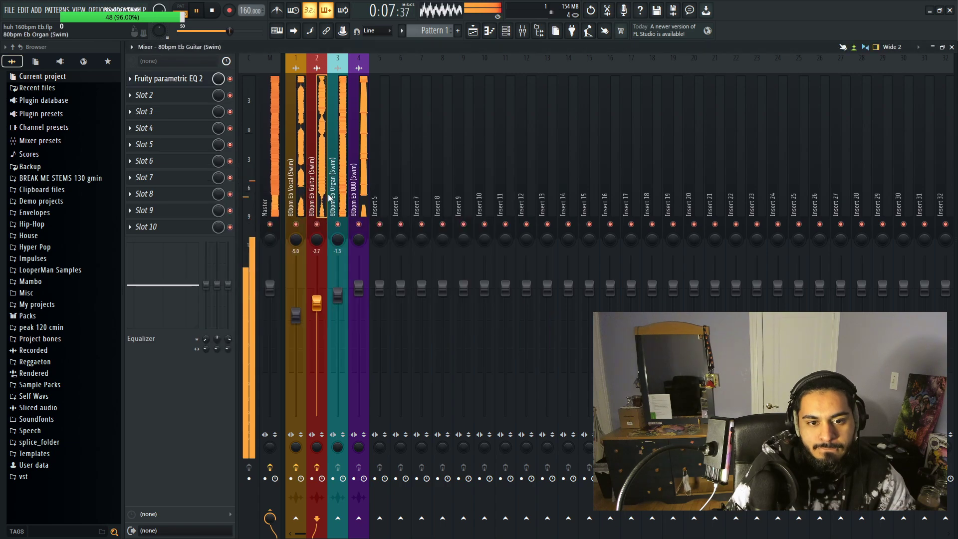
# Step: Add Fruity Parametric EQ 2 to the organ track and make band 1 a Steep 8 high pass at about 91 Hz
pyautogui.click(336, 189)
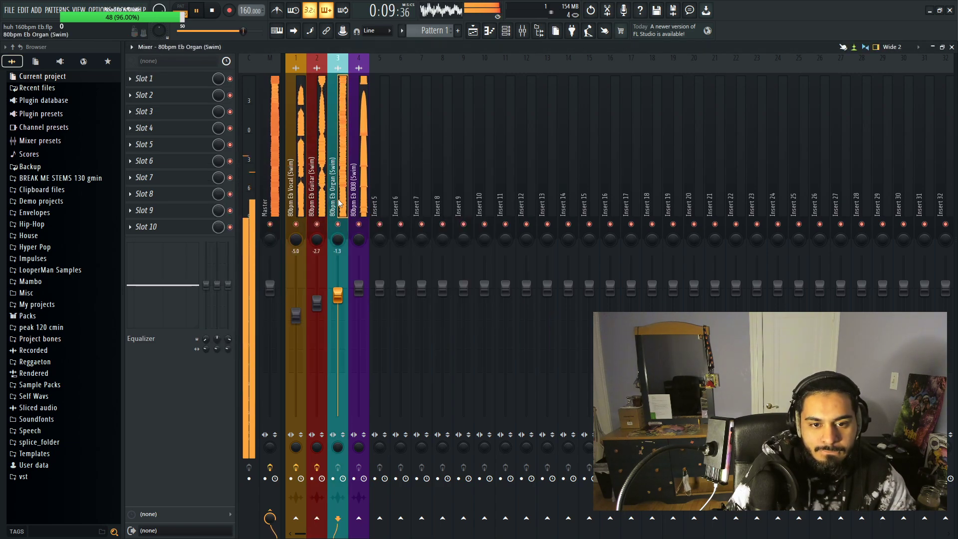
pyautogui.click(187, 78)
pyautogui.click(308, 327)
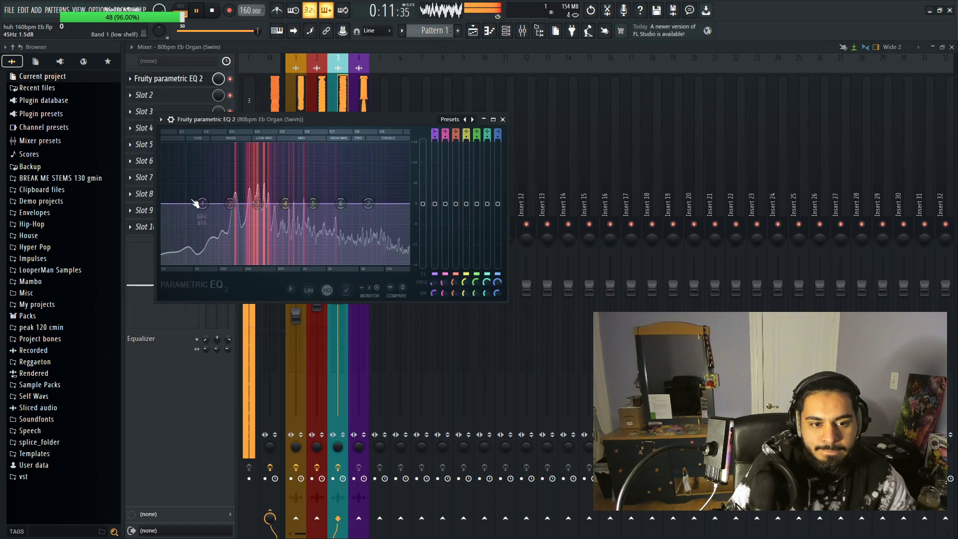
pyautogui.rightClick(202, 204)
pyautogui.click(256, 258)
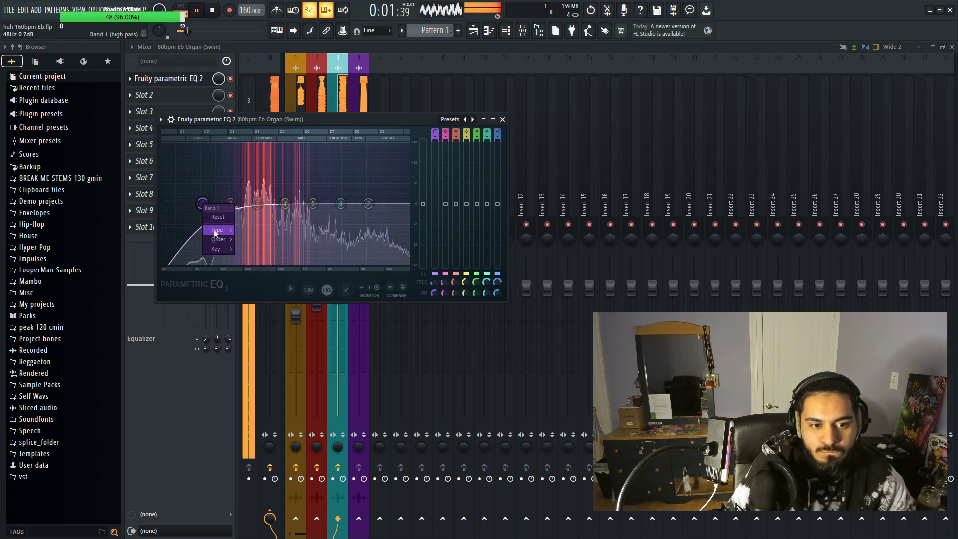
pyautogui.rightClick(202, 204)
pyautogui.click(239, 239)
pyautogui.moveTo(202, 204); pyautogui.dragTo(215, 203)
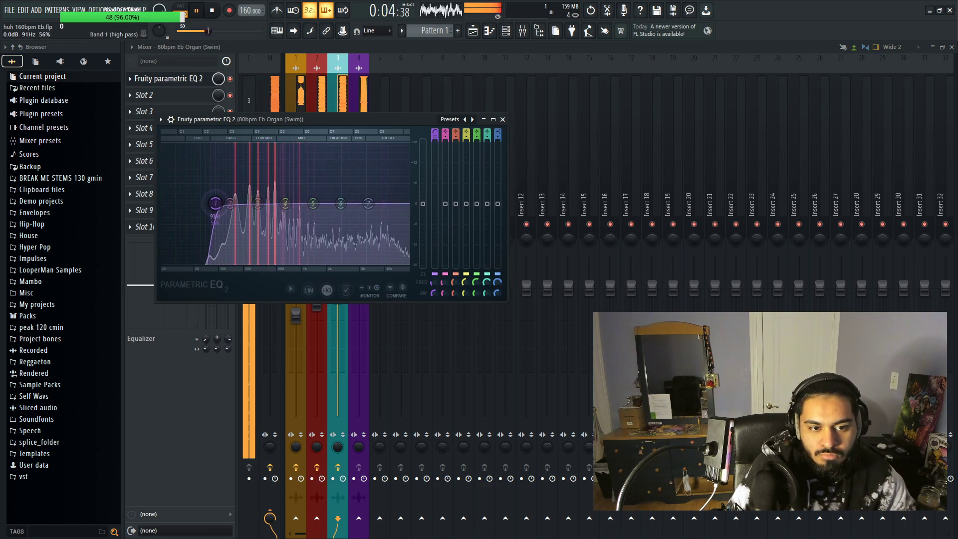
# Step: Make band 7 of the organ EQ a low pass with the Steep 8 order
pyautogui.rightClick(368, 203)
pyautogui.click(421, 239)
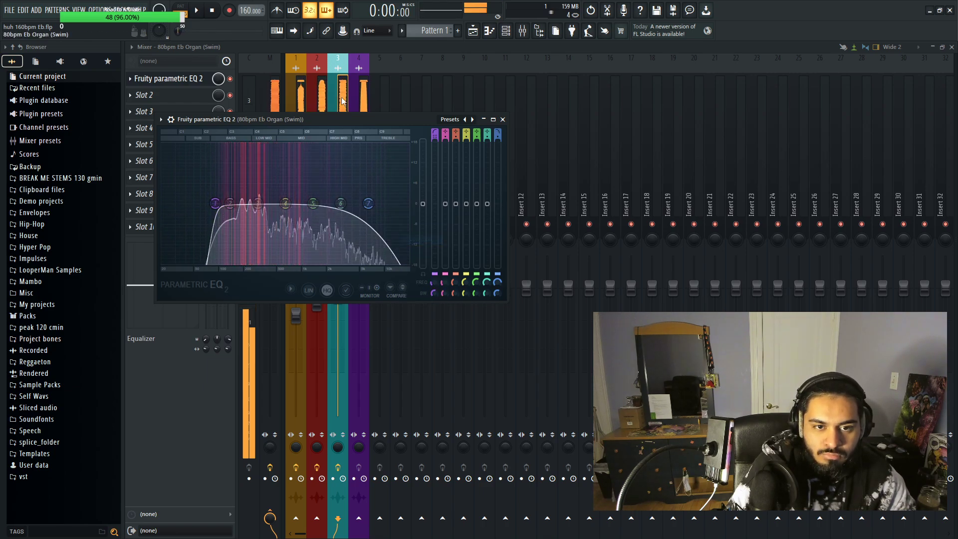
pyautogui.press('Escape')
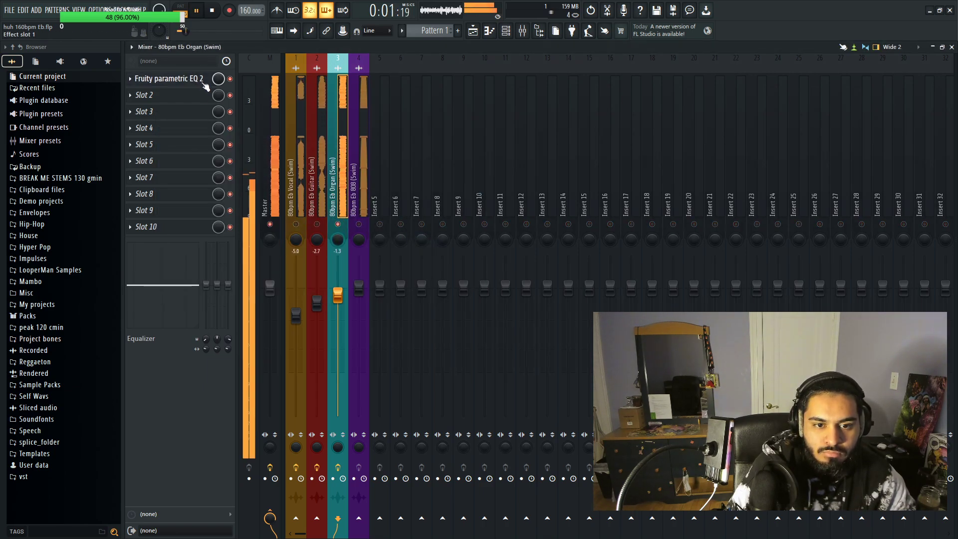
pyautogui.click(204, 83)
pyautogui.rightClick(368, 203)
pyautogui.moveTo(384, 239)
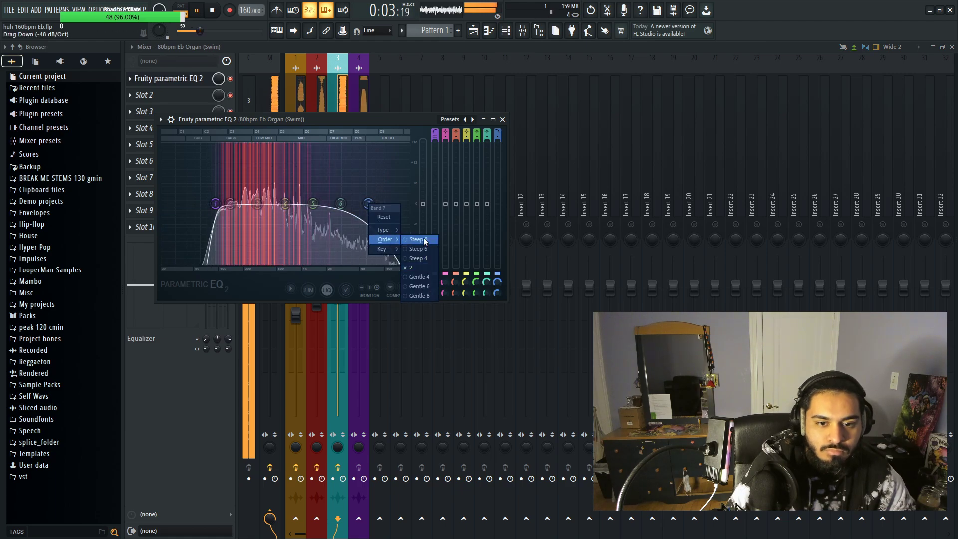
pyautogui.click(425, 241)
# Step: Sweep the organ EQ's low-pass cutoff down to about 4 kHz, raise it to the upper end of the spectrum, and close the EQ
pyautogui.moveTo(368, 203); pyautogui.dragTo(339, 205)
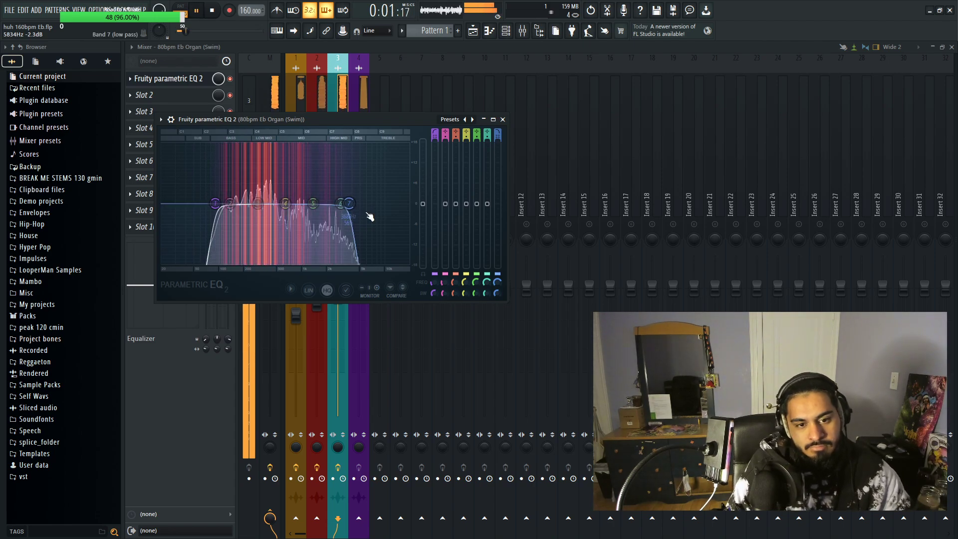
pyautogui.moveTo(215, 203); pyautogui.dragTo(215, 203)
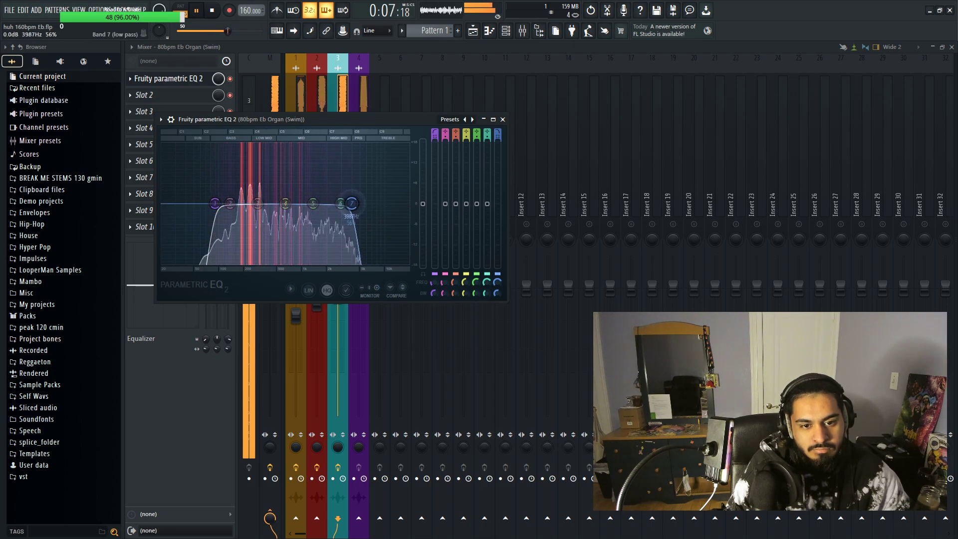
pyautogui.moveTo(351, 203); pyautogui.dragTo(400, 203)
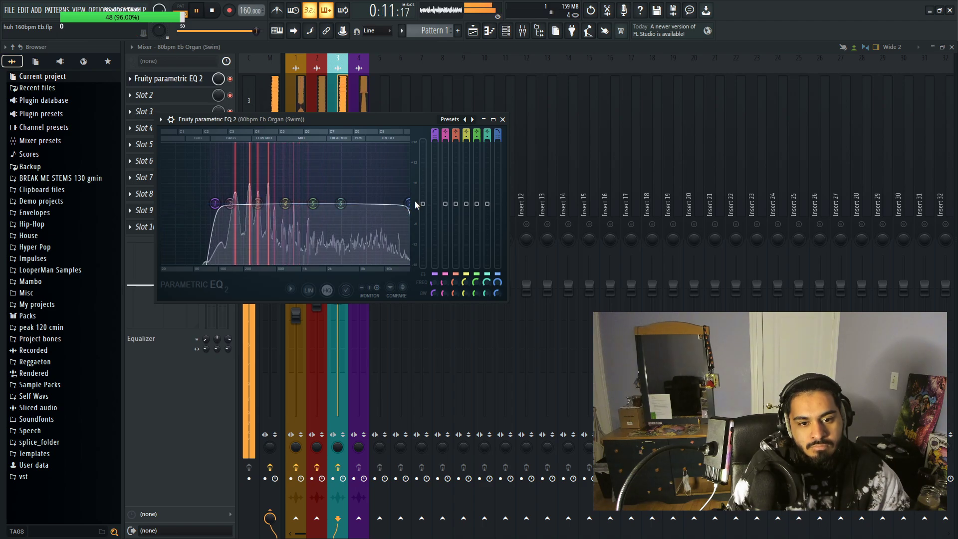
pyautogui.click(502, 120)
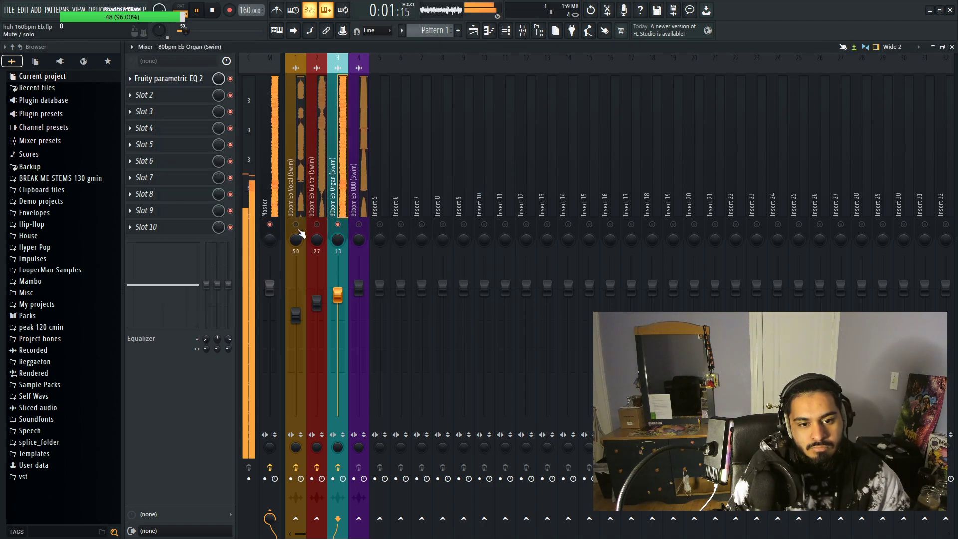
# Step: Unmute the vocal track, lower its volume to about -5.5 dB, and check its EQ curve
pyautogui.click(301, 196)
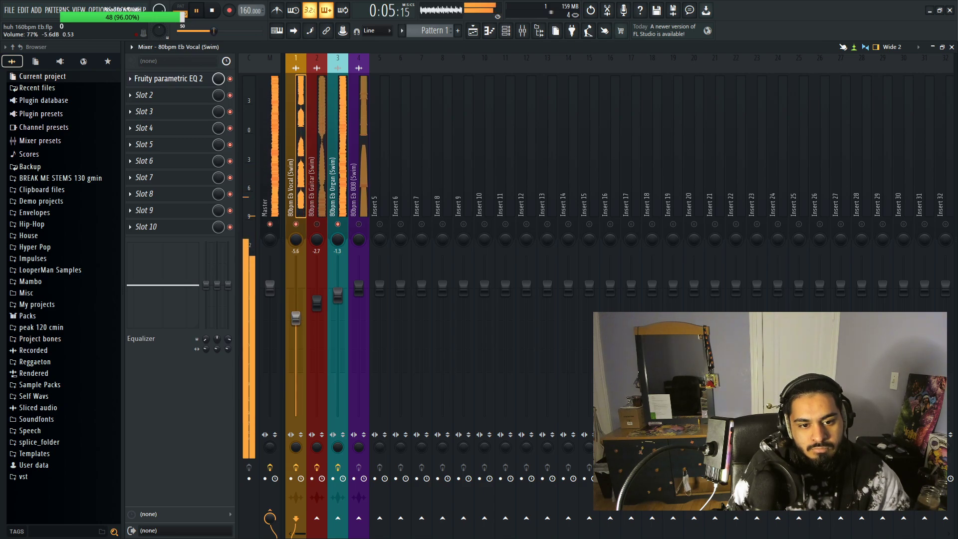
pyautogui.click(205, 95)
pyautogui.moveTo(202, 107)
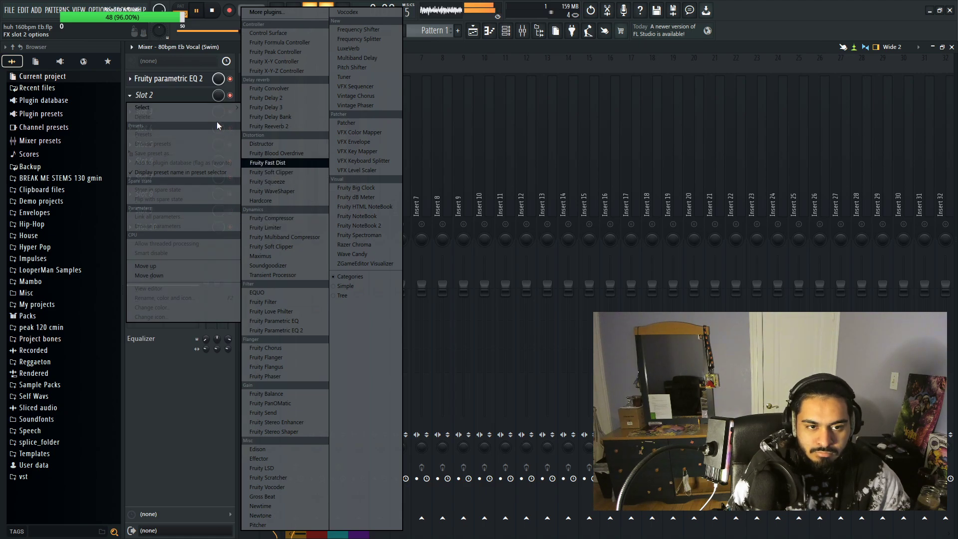
pyautogui.click(192, 82)
pyautogui.click(192, 80)
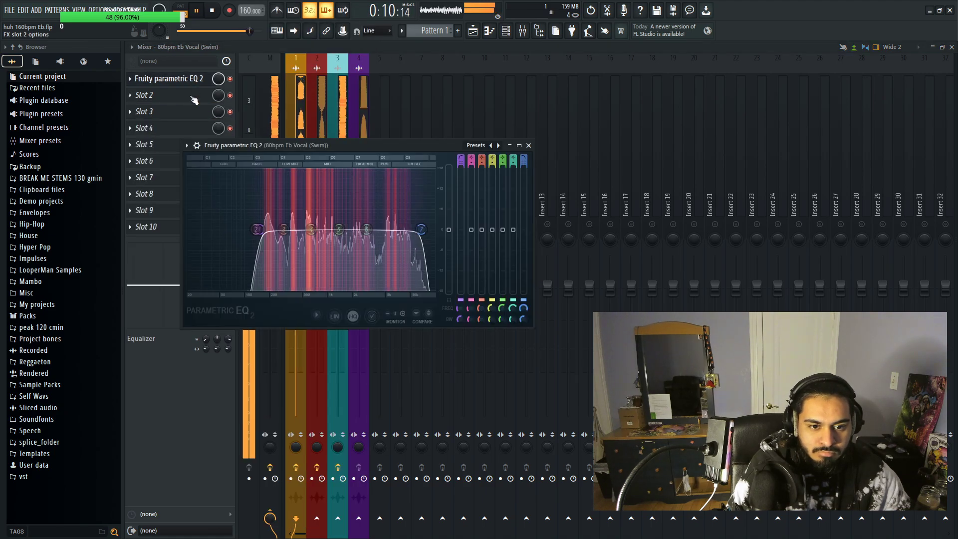
pyautogui.click(528, 145)
# Step: Unmute the guitar track and review the EQ curves on the guitar and organ tracks
pyautogui.click(310, 209)
pyautogui.click(316, 225)
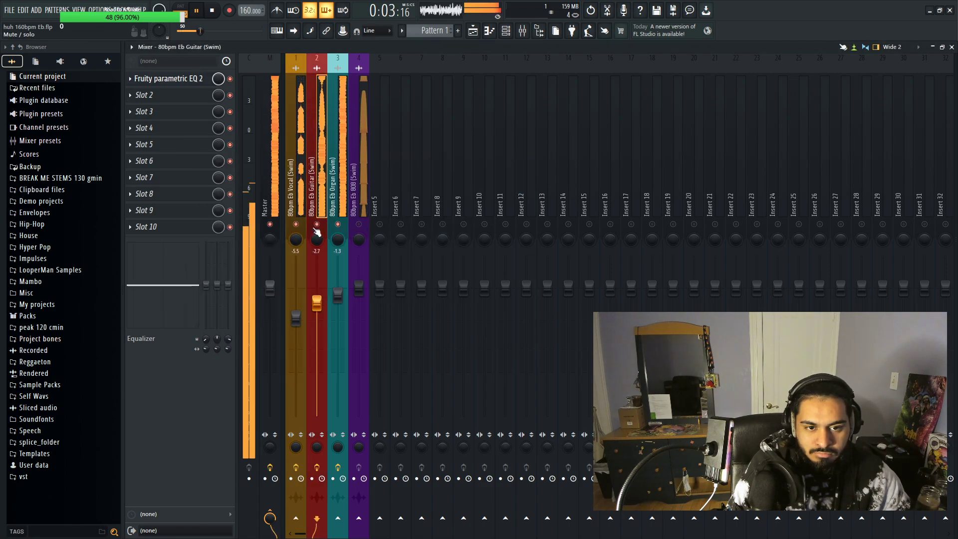
pyautogui.click(180, 78)
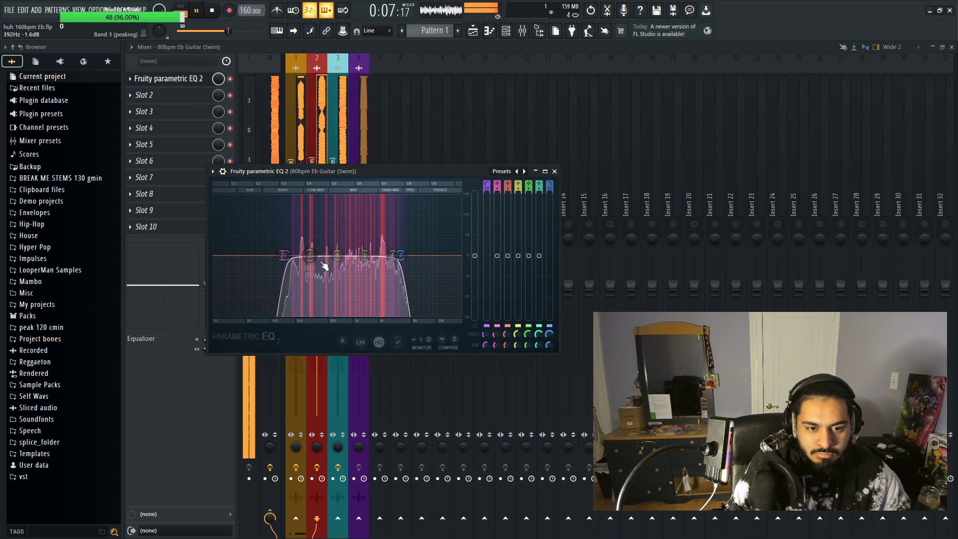
pyautogui.click(338, 145)
pyautogui.click(189, 86)
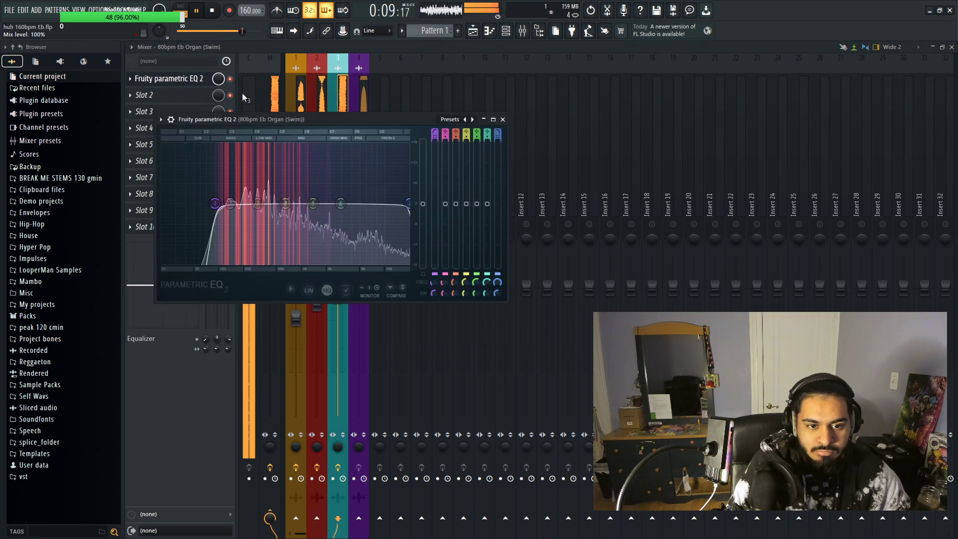
pyautogui.click(502, 120)
# Step: Pan the guitar track about 33% left and the organ track about 32% right
pyautogui.click(325, 203)
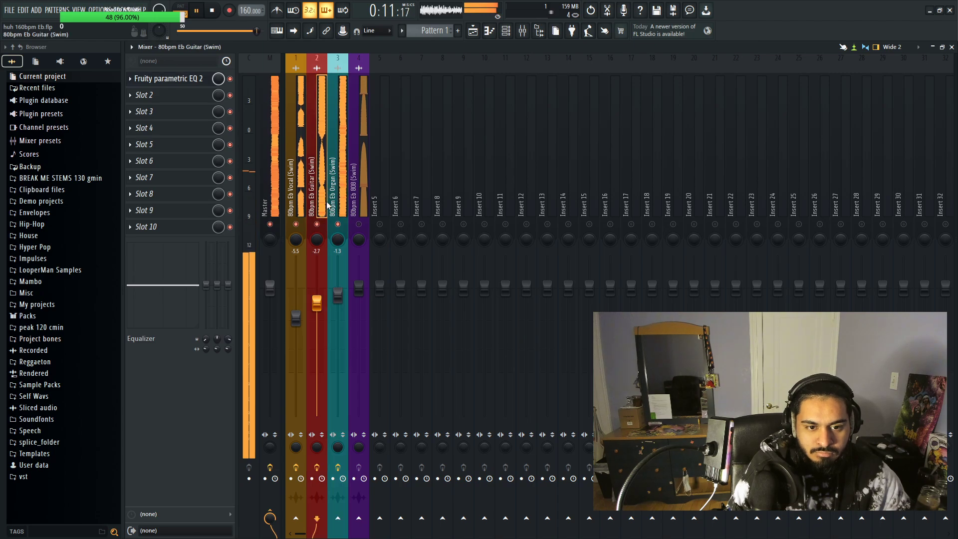
pyautogui.moveTo(317, 242); pyautogui.dragTo(317, 249)
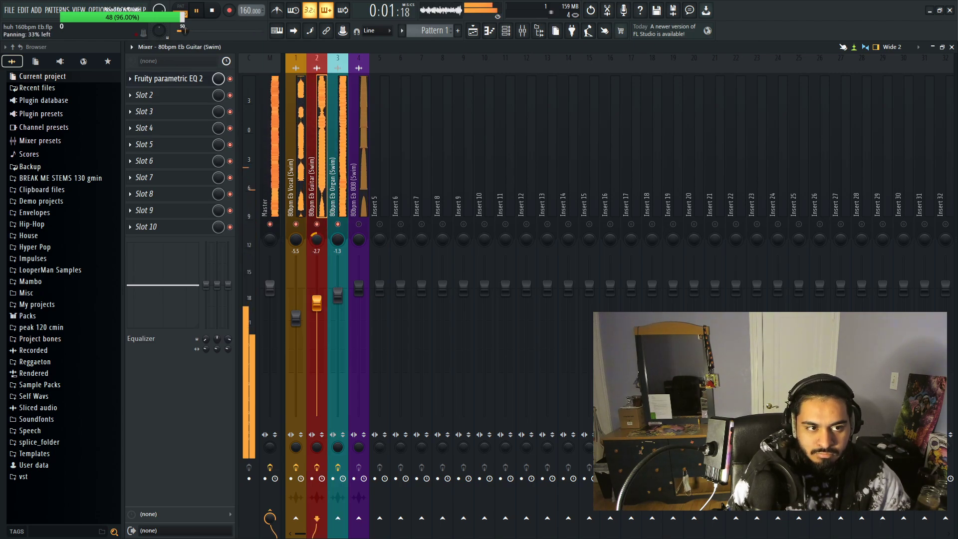
pyautogui.click(337, 239)
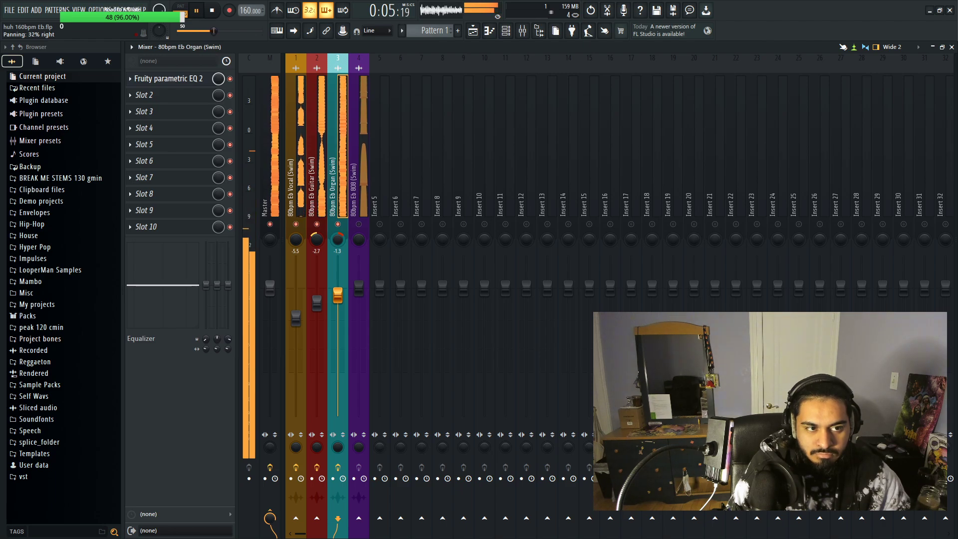
pyautogui.moveTo(338, 239); pyautogui.dragTo(338, 246)
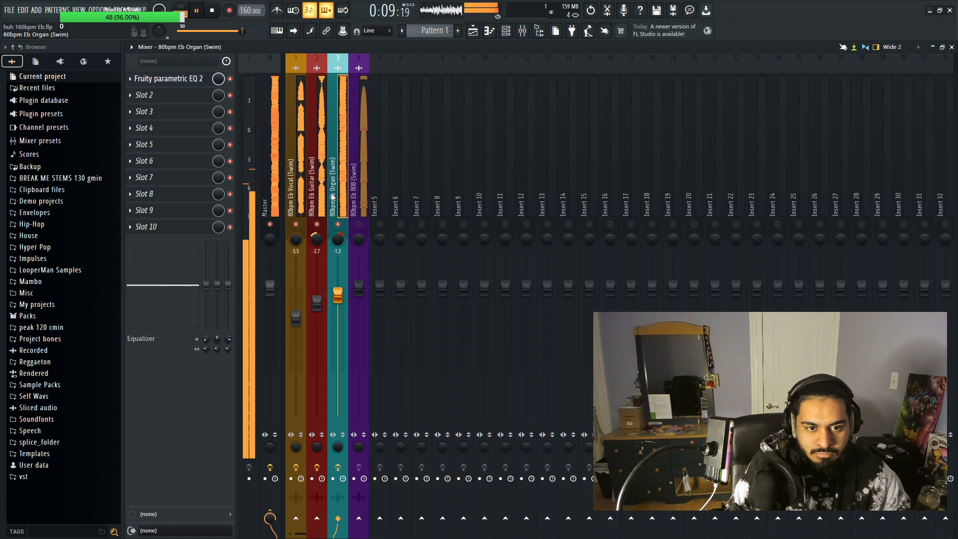
pyautogui.click(8, 11)
pyautogui.click(25, 56)
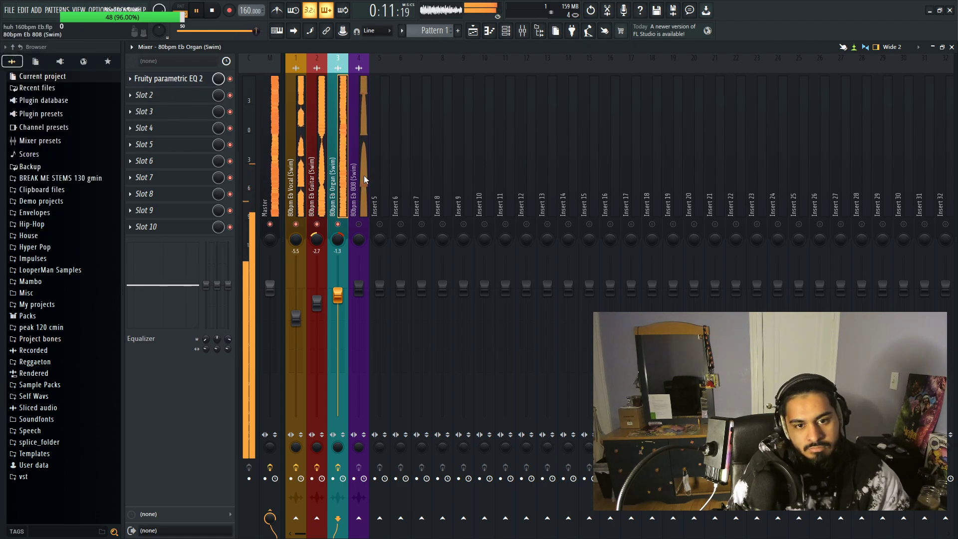
# Step: Unmute the 808 track and add Fruity soft clipper to its effect slot 10
pyautogui.click(359, 225)
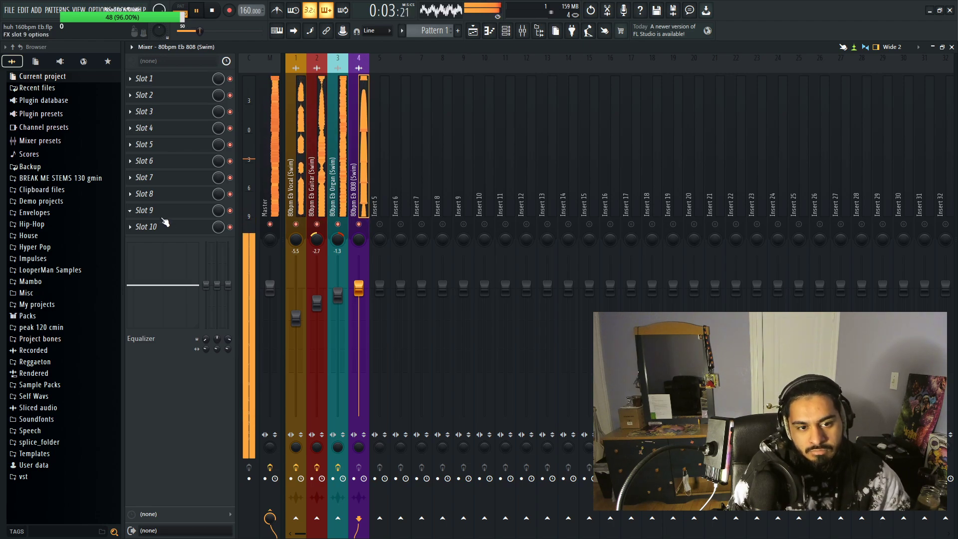
pyautogui.click(145, 226)
pyautogui.click(310, 245)
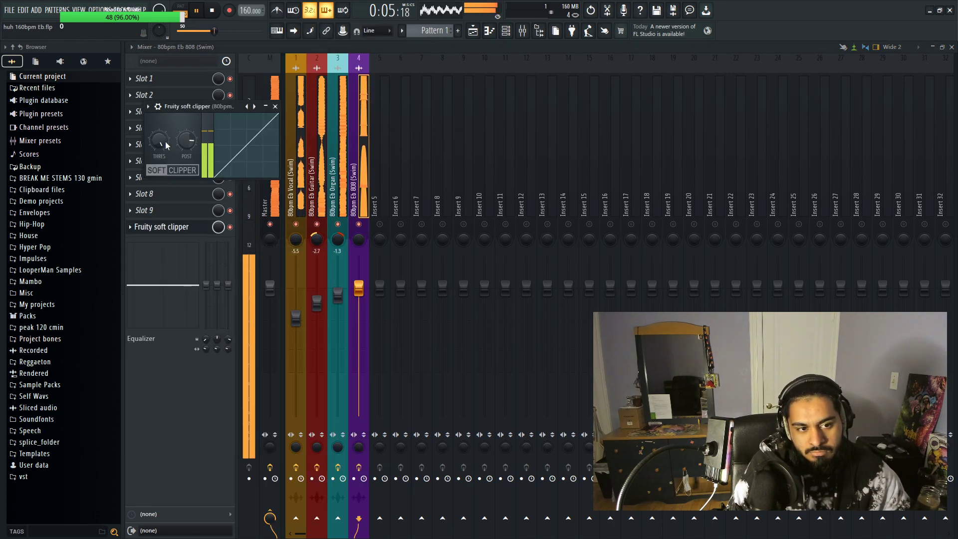
pyautogui.click(275, 106)
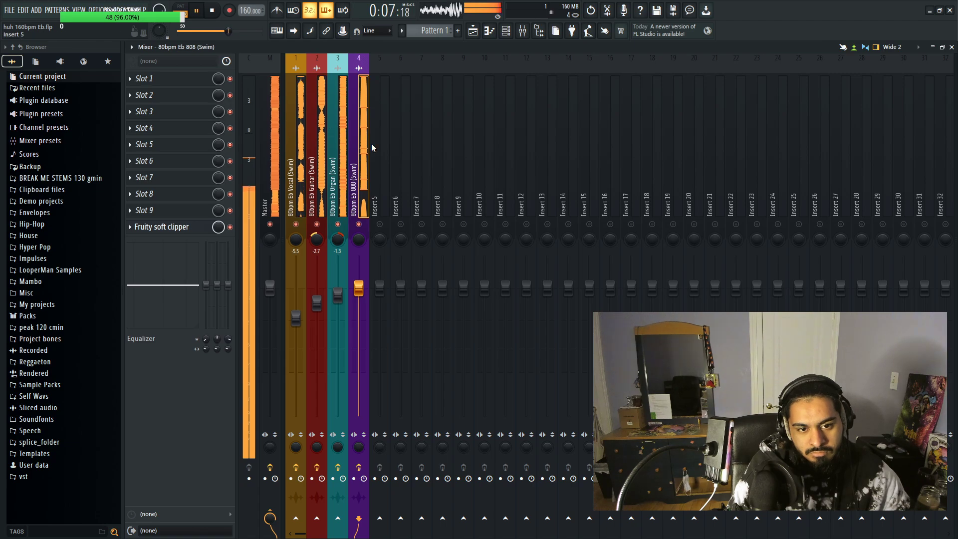
# Step: Listen to the loops in the playlist, stop playback, and remove the 808 clip from Track 4
pyautogui.click(489, 31)
pyautogui.click(473, 30)
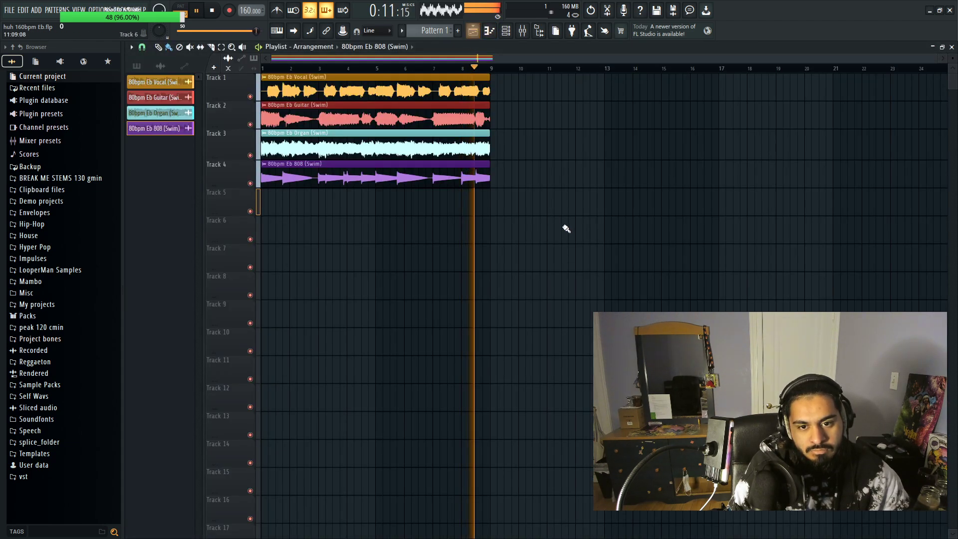
pyautogui.scroll(3, 289, 353)
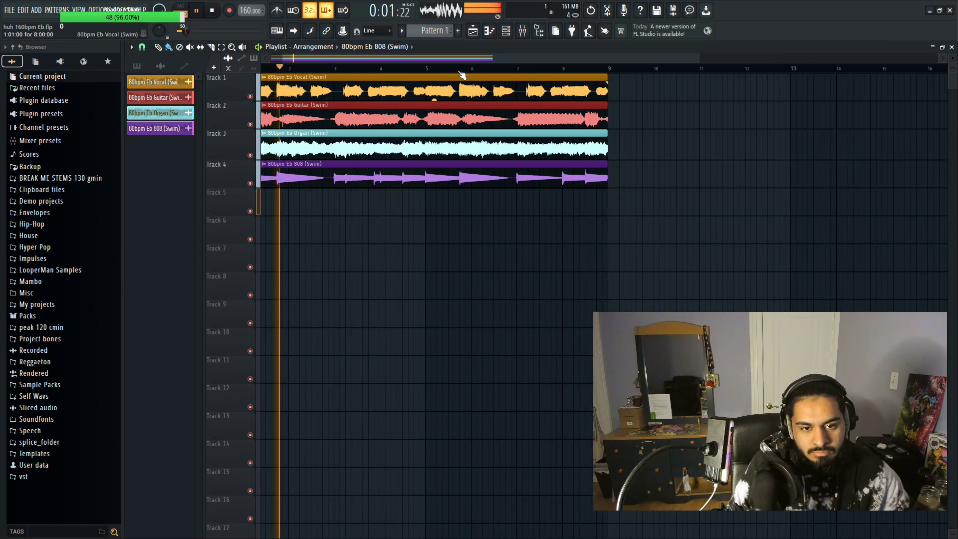
pyautogui.hscroll(-1, 457, 56)
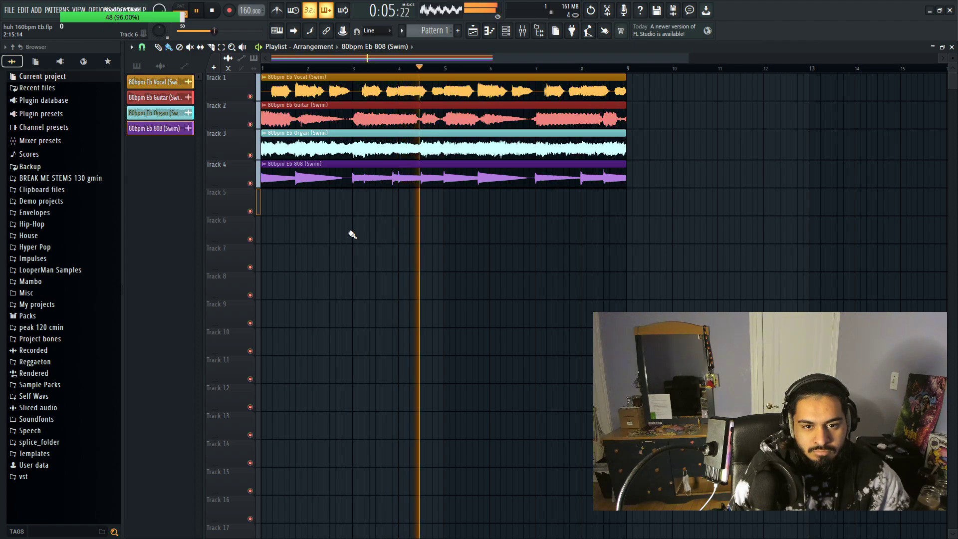
pyautogui.press('space')
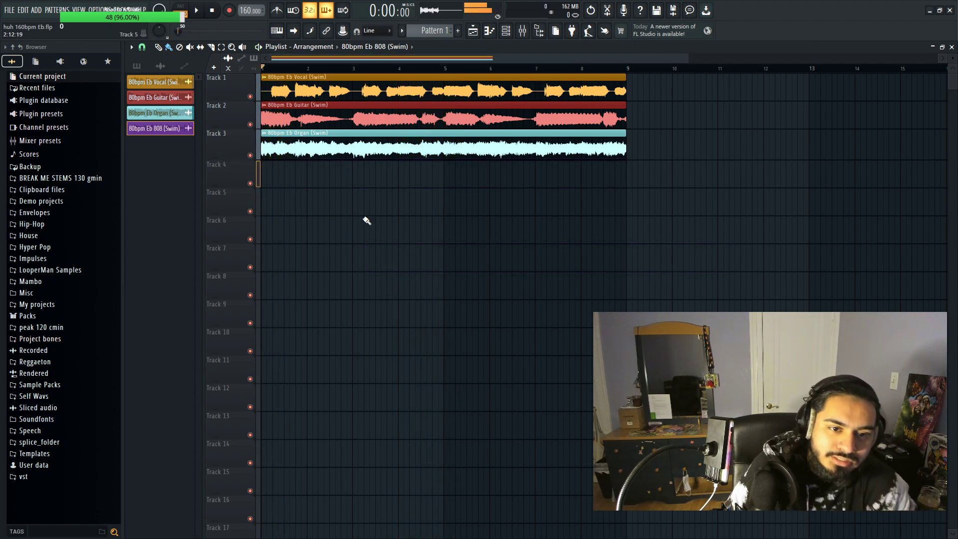
# Step: Place a Pattern 1 clip on Track 4, spanning the same eight bars as the loops above it
pyautogui.click(574, 255)
pyautogui.rightClick(573, 279)
pyautogui.click(136, 66)
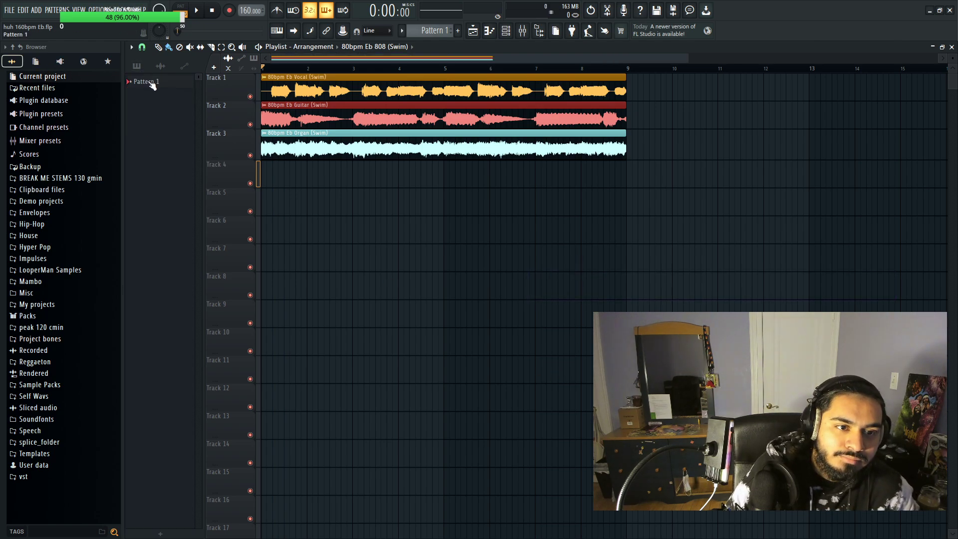
pyautogui.moveTo(306, 181); pyautogui.dragTo(629, 186)
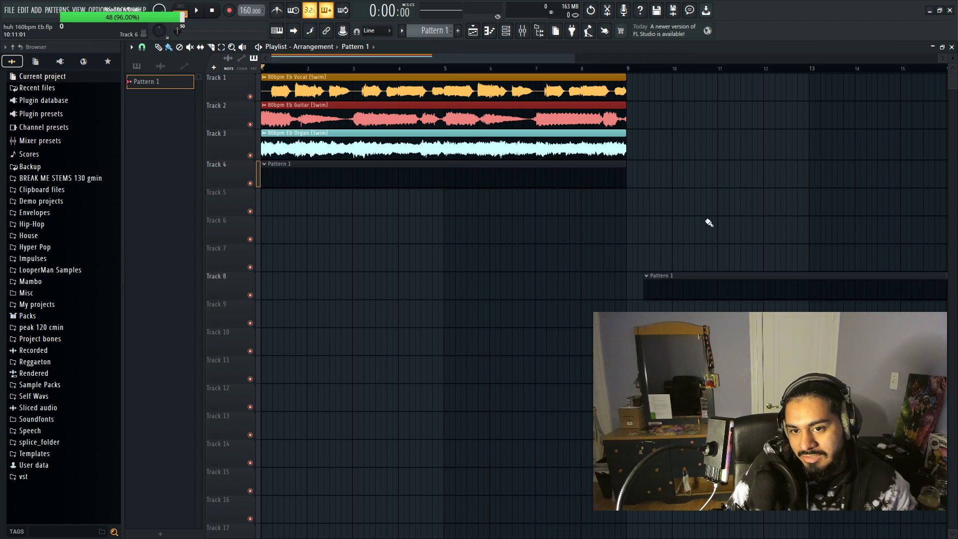
pyautogui.scroll(-2, 410, 354)
# Step: Add the Crash (KENNY BEATS 8) sample from the Hip-Hop library's Eso's Favorites crashes to the channel rack during playback
pyautogui.click(31, 223)
pyautogui.press('space')
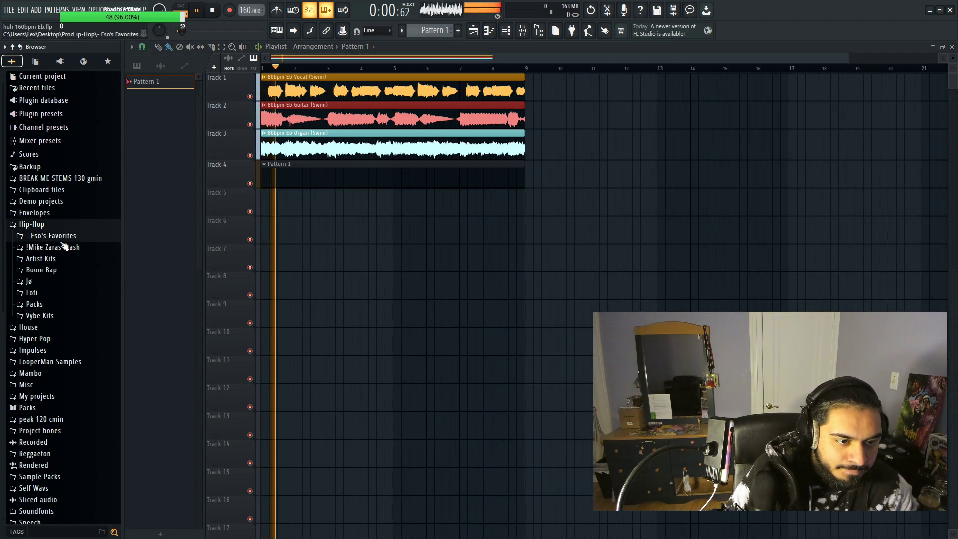
pyautogui.click(55, 235)
pyautogui.click(75, 271)
pyautogui.moveTo(77, 280); pyautogui.dragTo(201, 183)
pyautogui.press('F6')
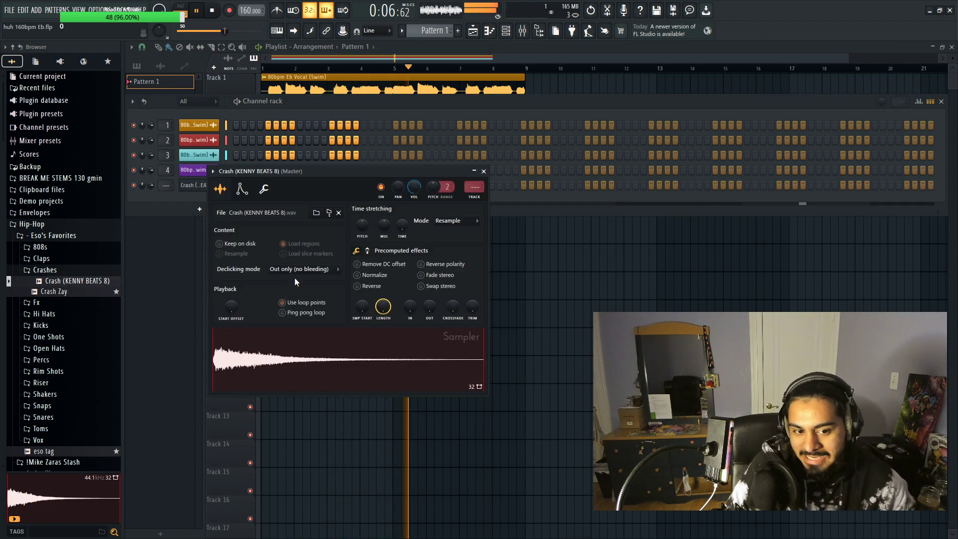
pyautogui.click(242, 189)
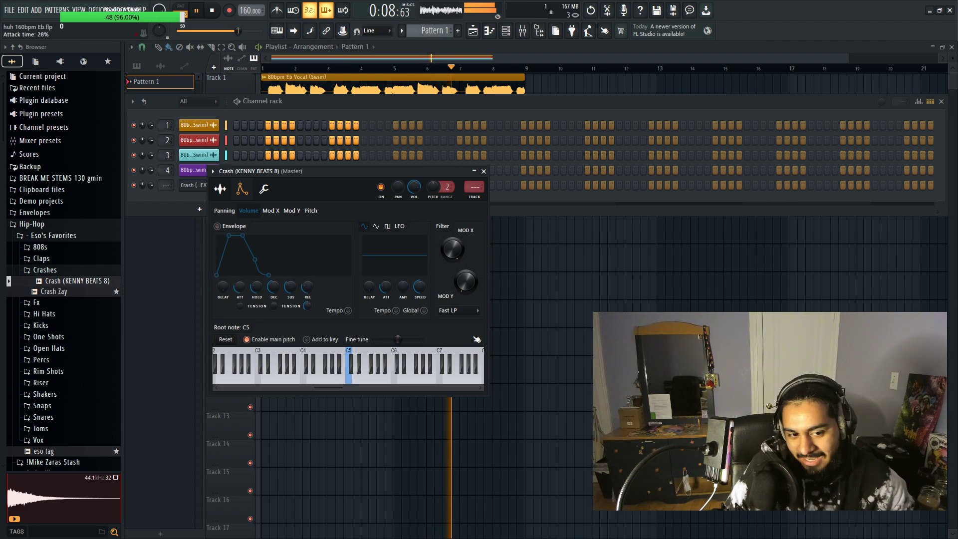
pyautogui.hotkey('ctrl', 'z')
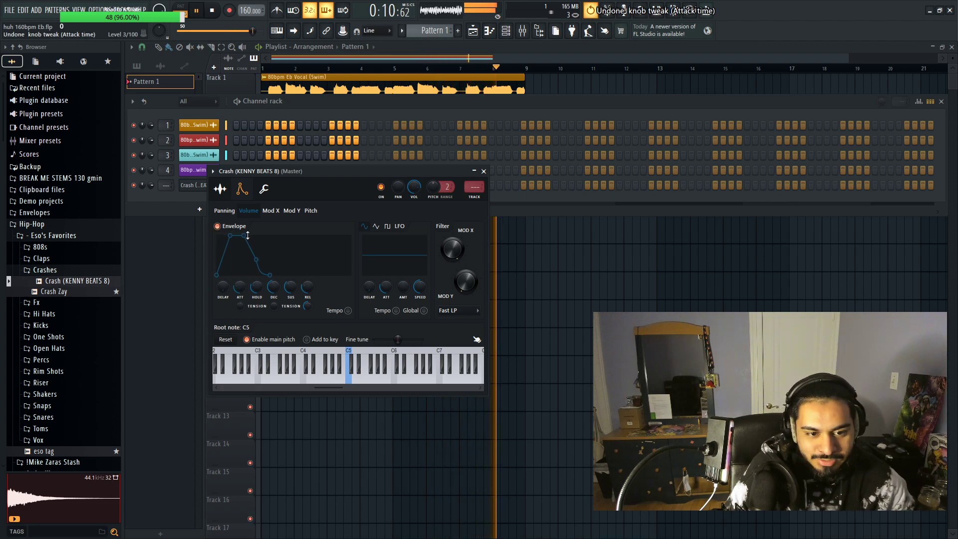
pyautogui.hotkey('ctrl', 'z')
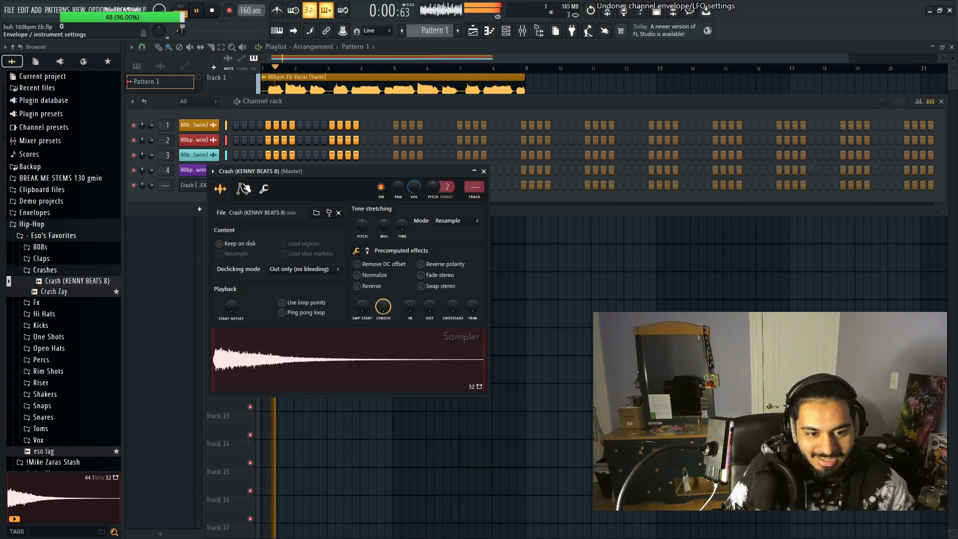
# Step: Put a crash hit on the first step of Pattern 1, route the crash to mixer track 5, and return to the playlist
pyautogui.click(485, 173)
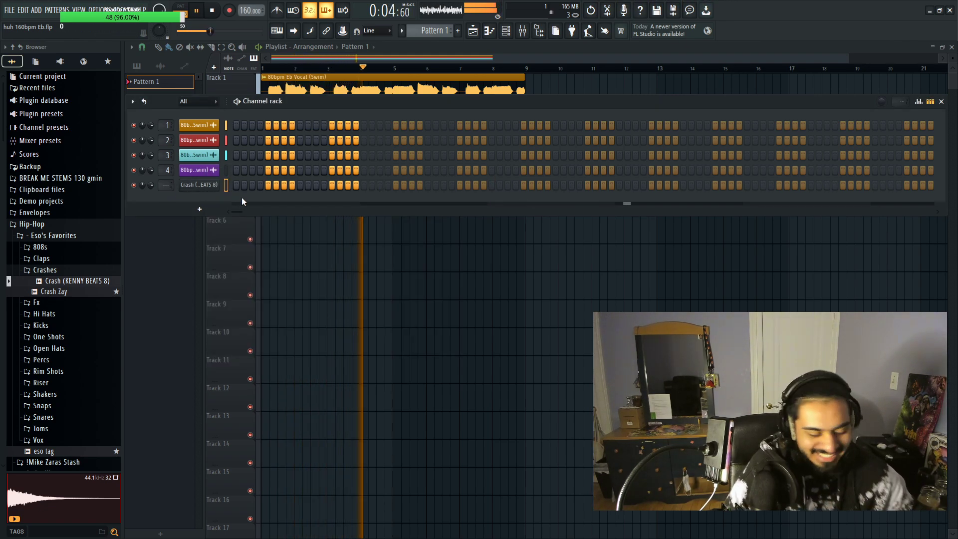
pyautogui.hotkey('ctrl', 'l')
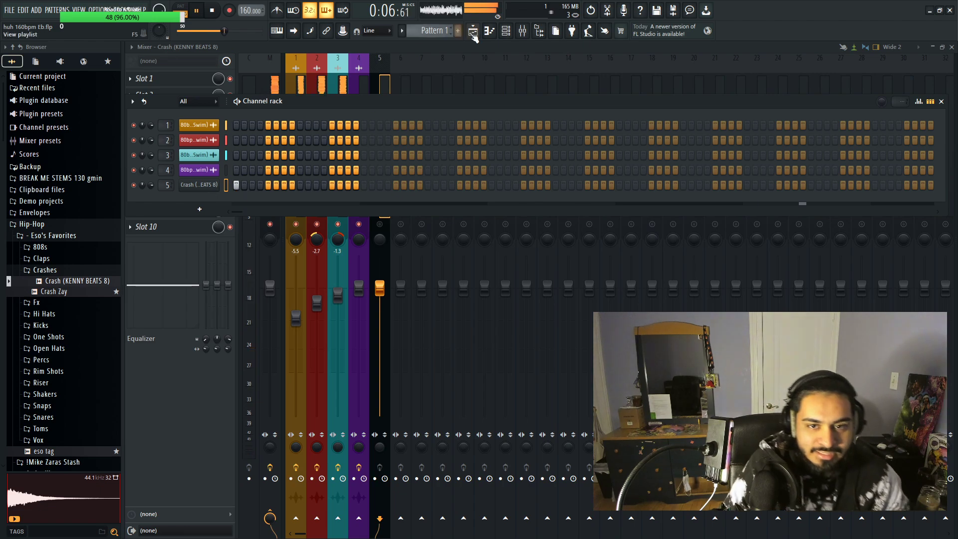
pyautogui.click(472, 33)
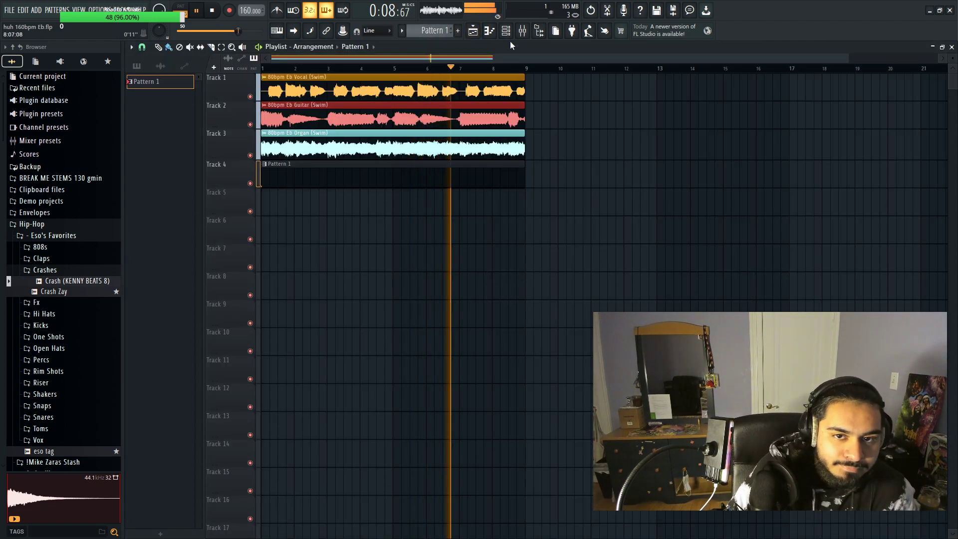
# Step: Lower the velocity of the crash note in Pattern 1 to about 62%, restart playback and return to the playlist
pyautogui.click(489, 31)
pyautogui.click(369, 46)
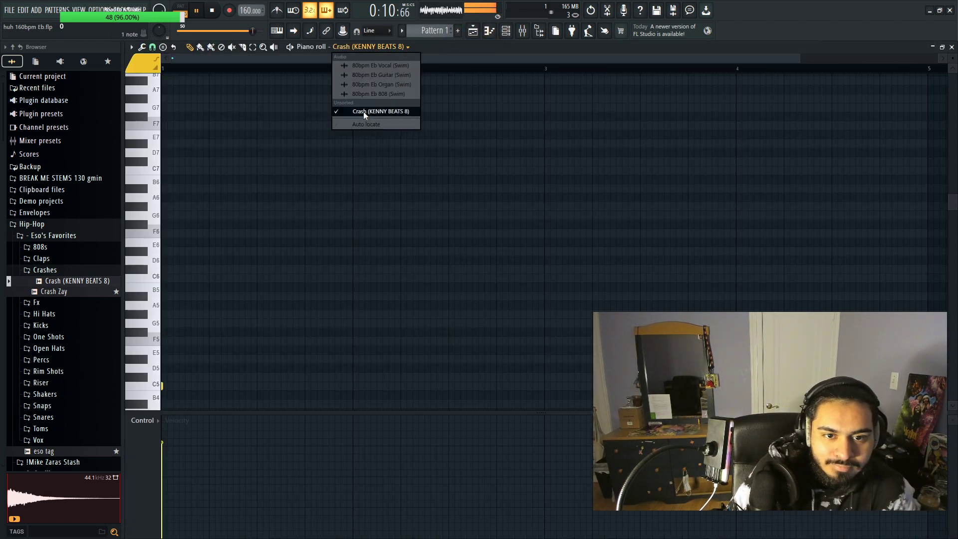
pyautogui.click(363, 112)
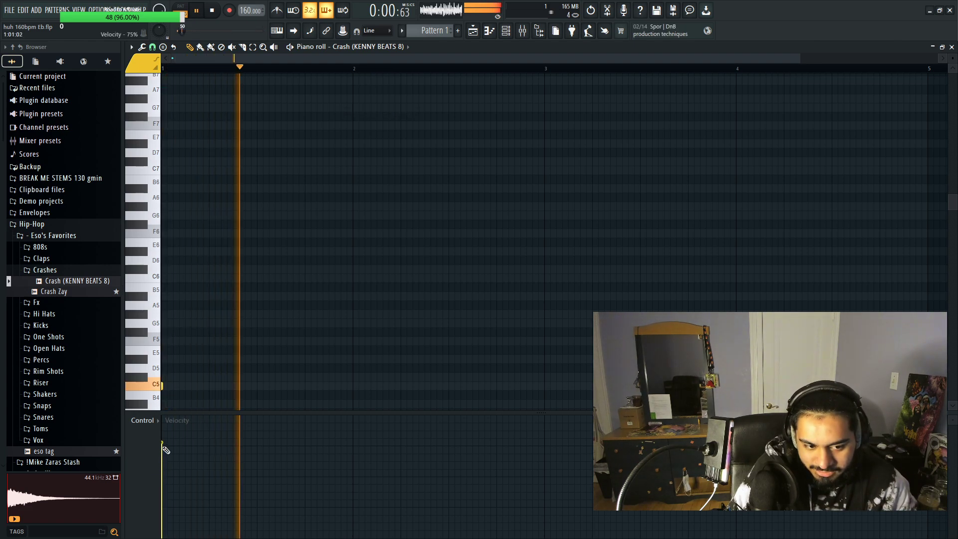
pyautogui.scroll(-3, 349, 210)
pyautogui.press('F9')
pyautogui.press('space')
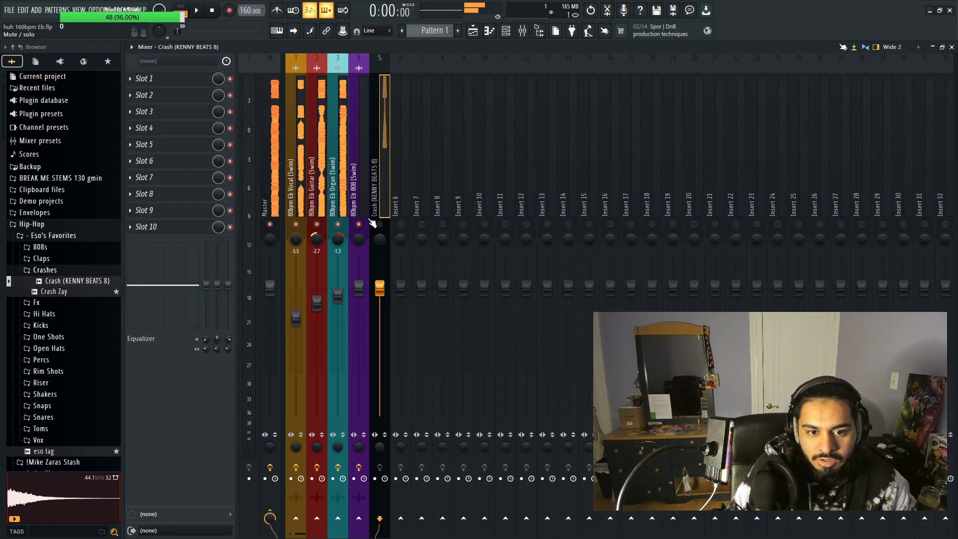
pyautogui.press('F5')
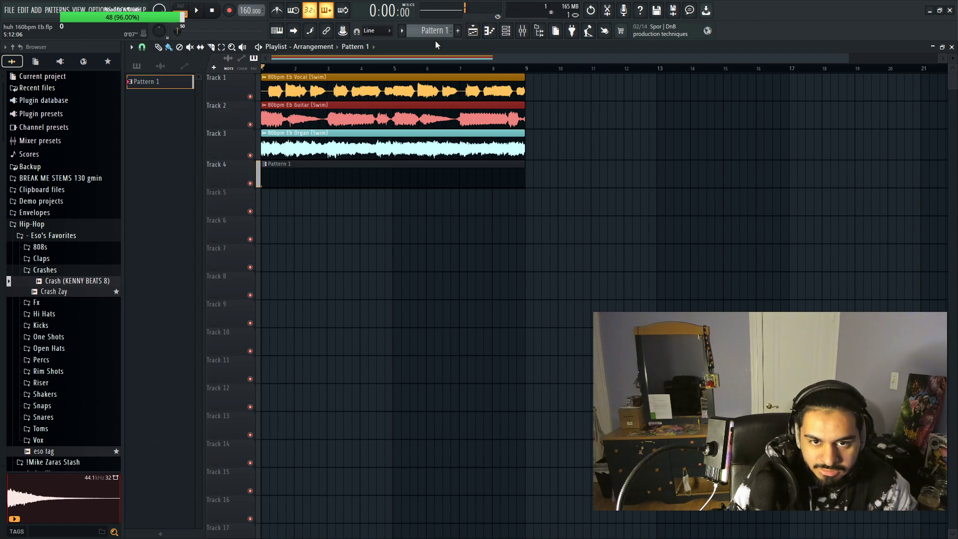
pyautogui.press('F7')
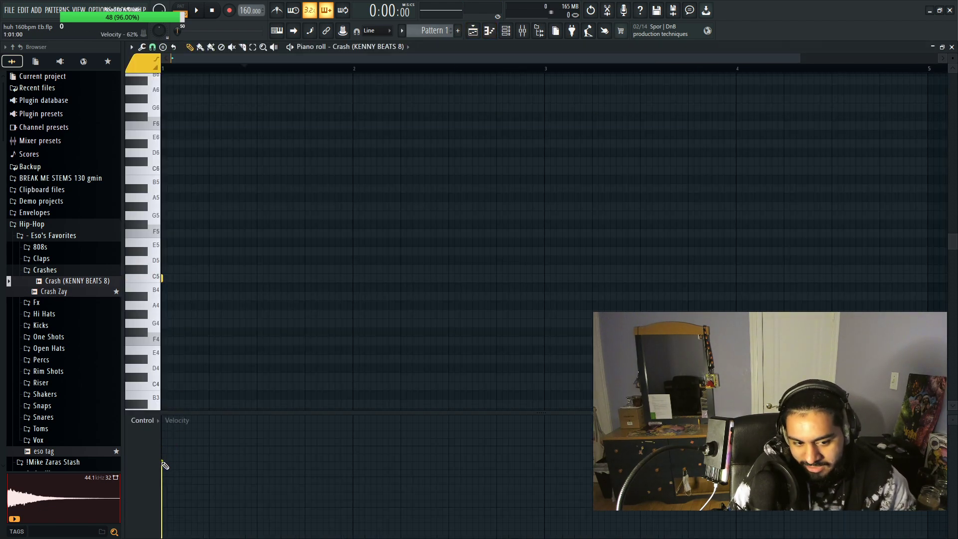
pyautogui.click(380, 242)
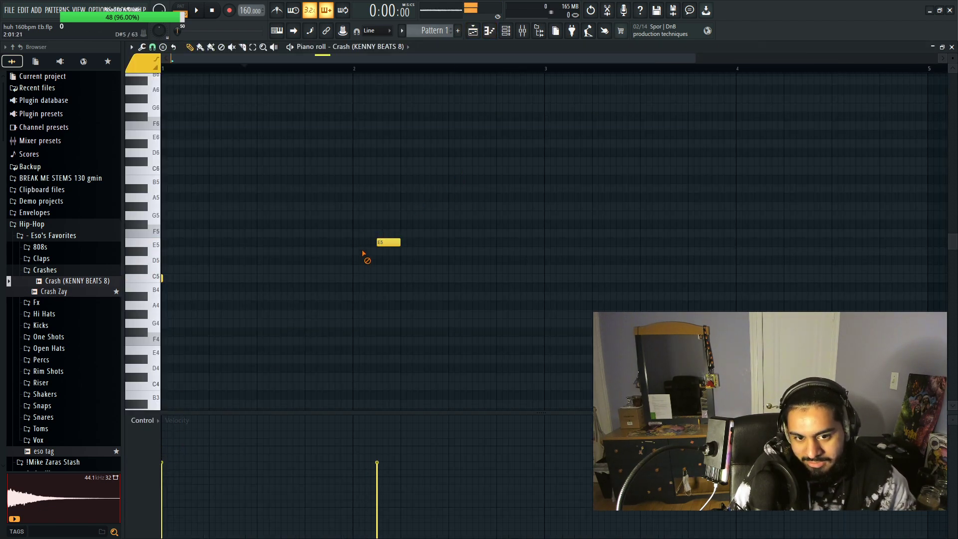
pyautogui.rightClick(384, 242)
pyautogui.press('space')
pyautogui.click(473, 32)
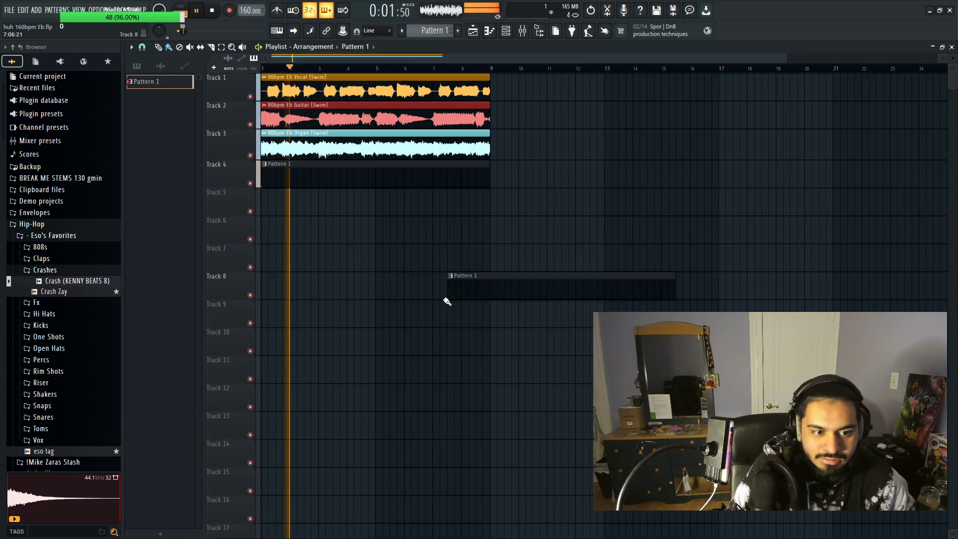
# Step: Audition the snare and snap samples in the Eso's Favorites library over the playing loops
pyautogui.click(73, 269)
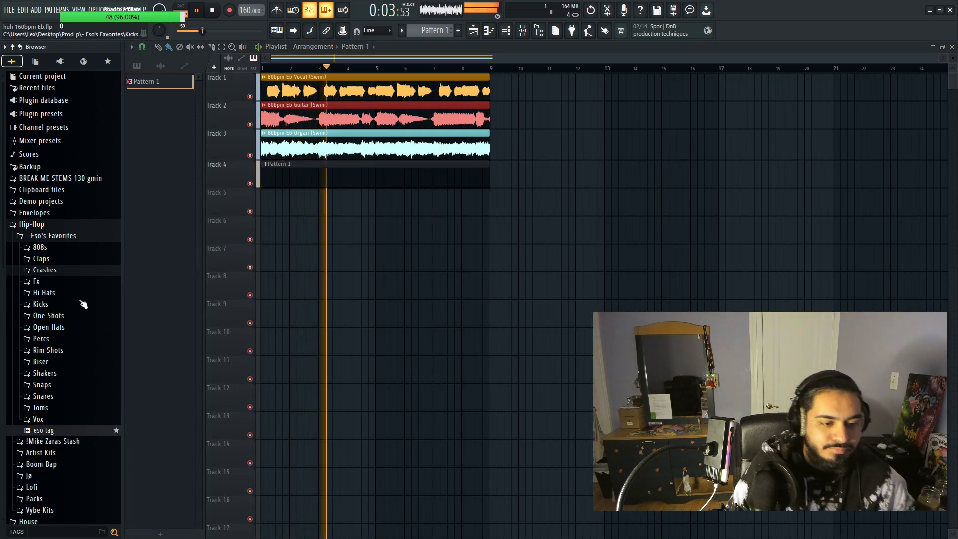
pyautogui.click(65, 396)
pyautogui.click(90, 408)
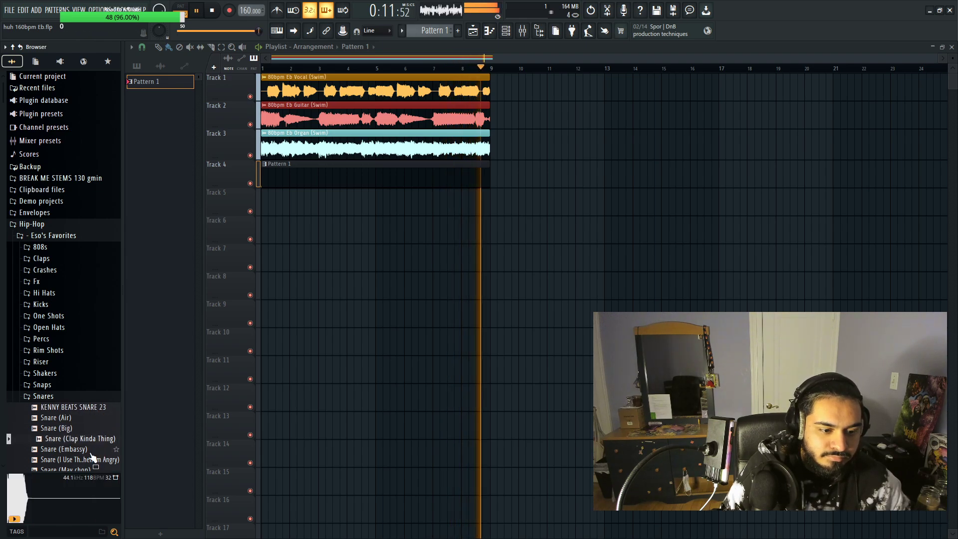
pyautogui.scroll(-3, 77, 319)
pyautogui.click(70, 324)
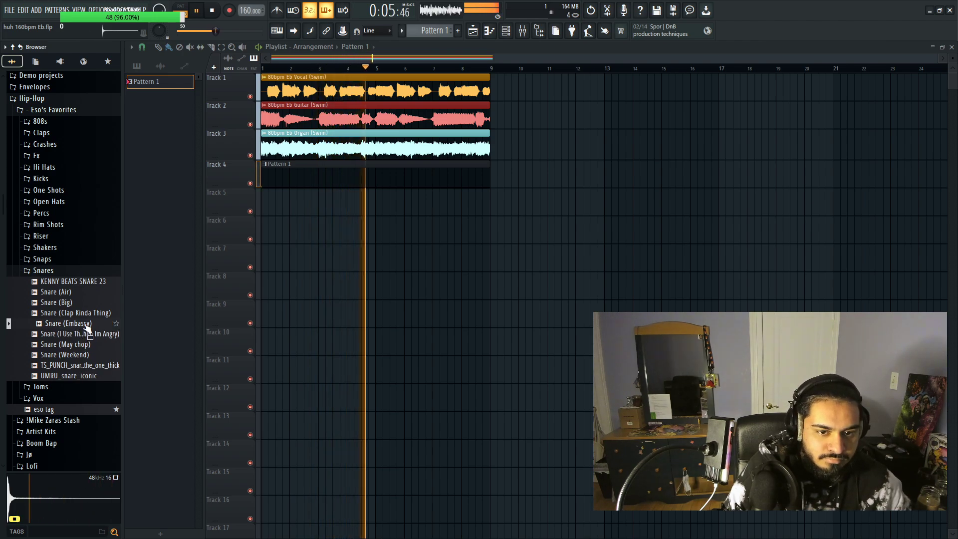
pyautogui.click(91, 334)
pyautogui.click(90, 345)
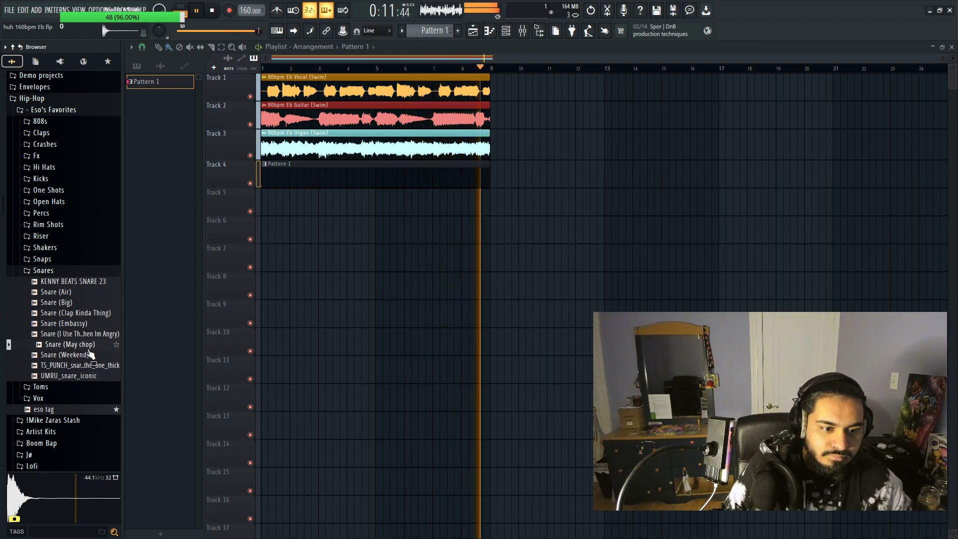
pyautogui.click(56, 272)
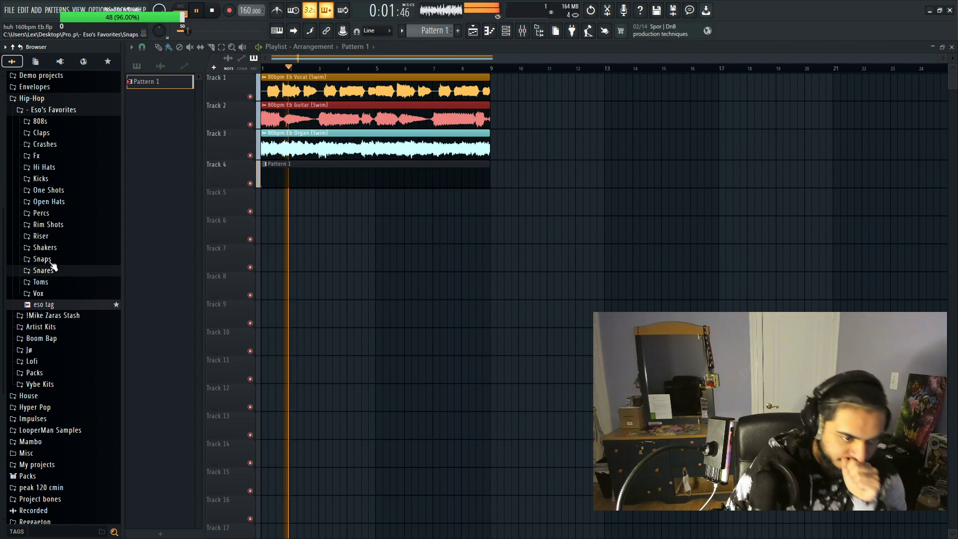
pyautogui.click(42, 259)
pyautogui.click(67, 280)
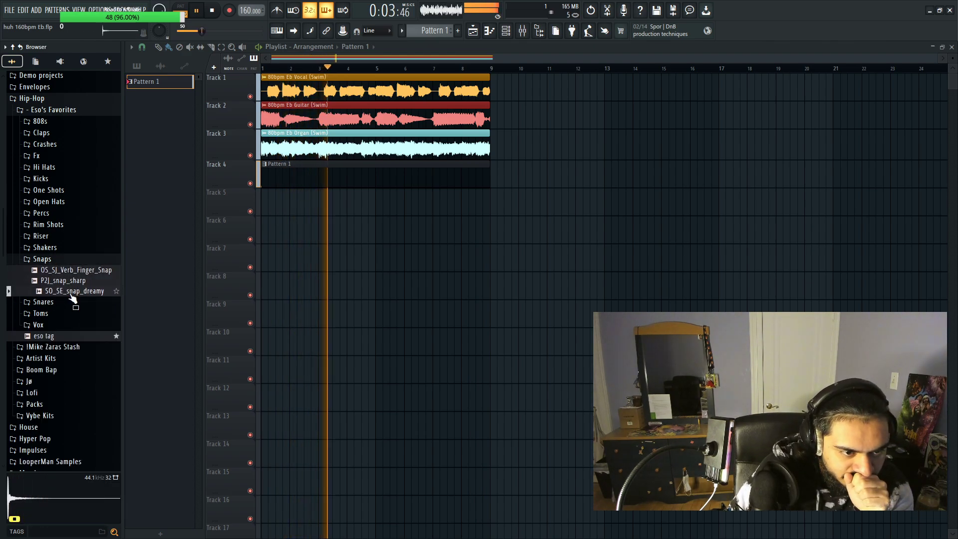
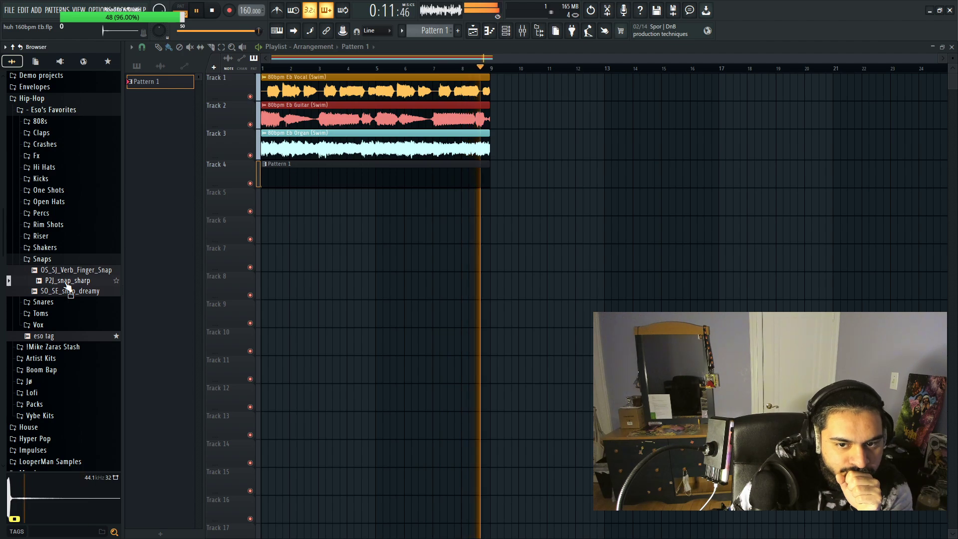
pyautogui.click(78, 259)
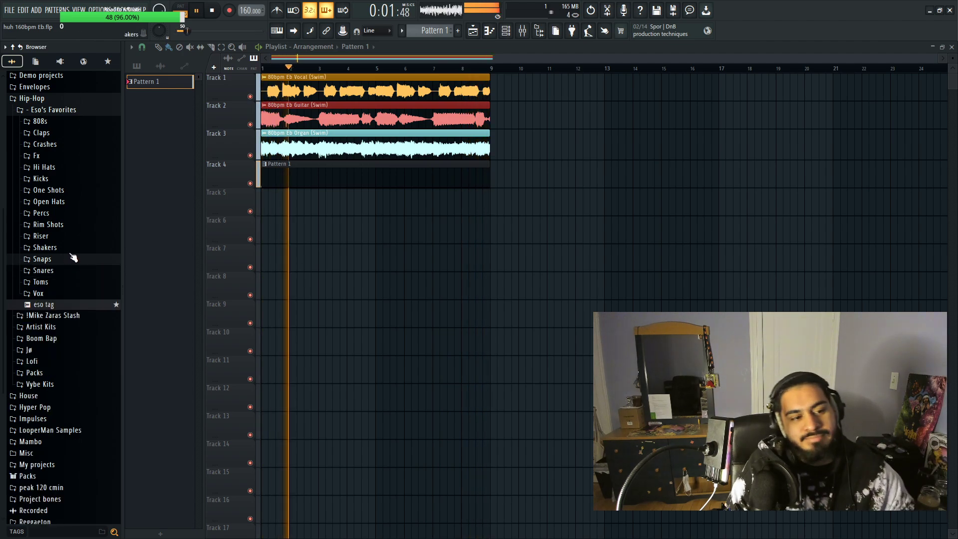
# Step: Audition the hi-hat samples in the Eso's Favorites library over the playing loops
pyautogui.click(85, 224)
pyautogui.click(83, 225)
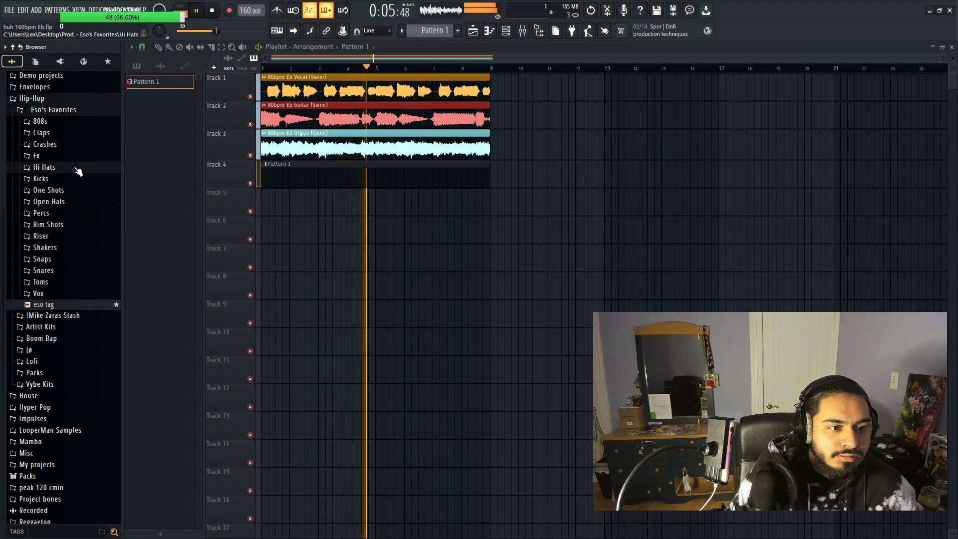
pyautogui.click(74, 167)
pyautogui.click(93, 187)
pyautogui.click(83, 199)
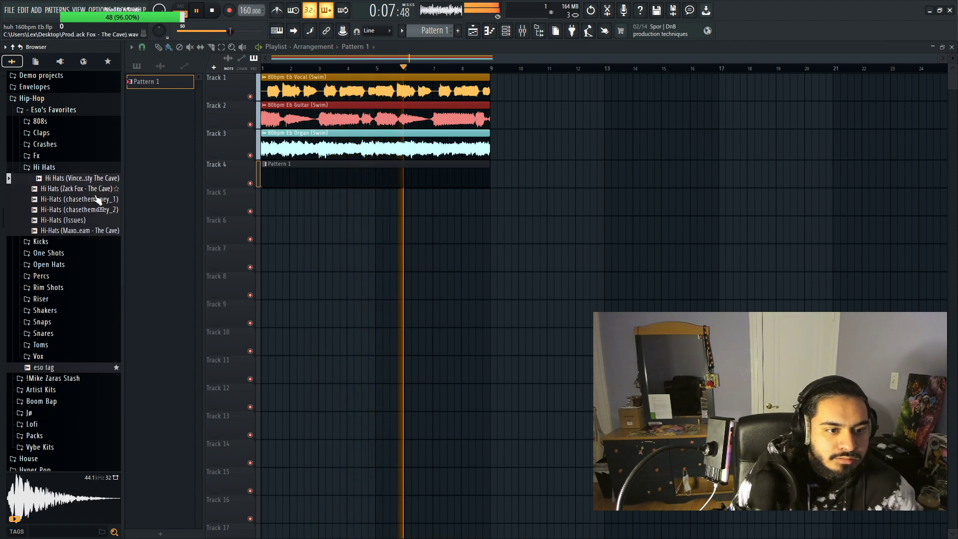
pyautogui.click(96, 209)
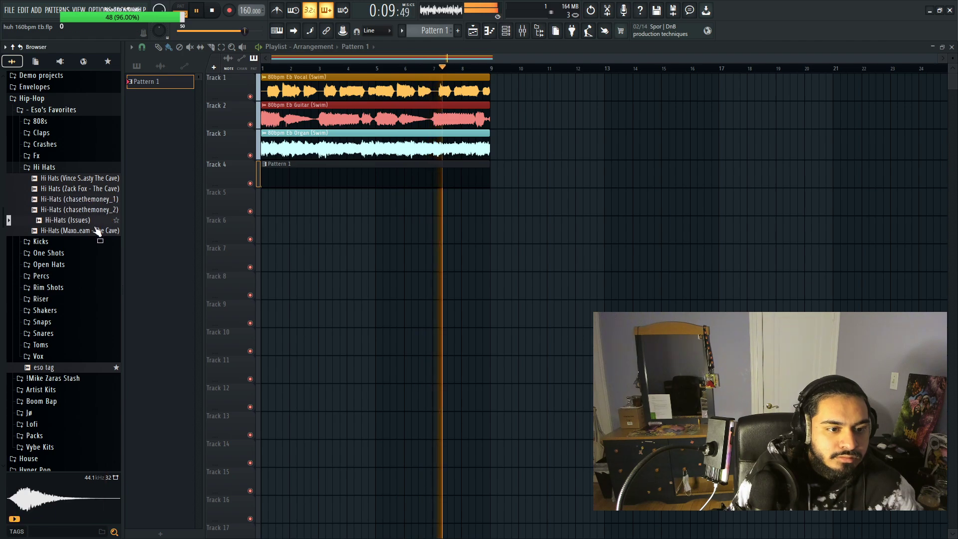
pyautogui.click(96, 224)
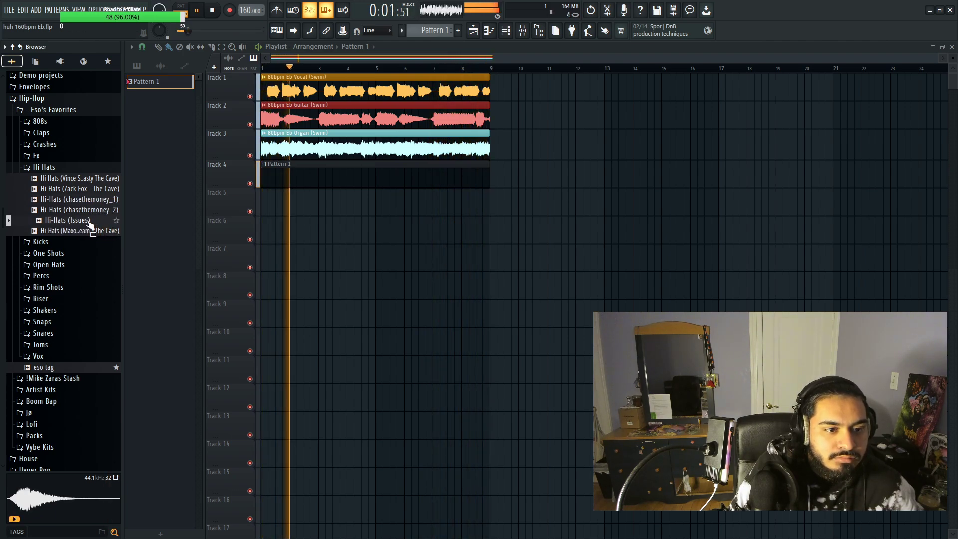
pyautogui.click(85, 169)
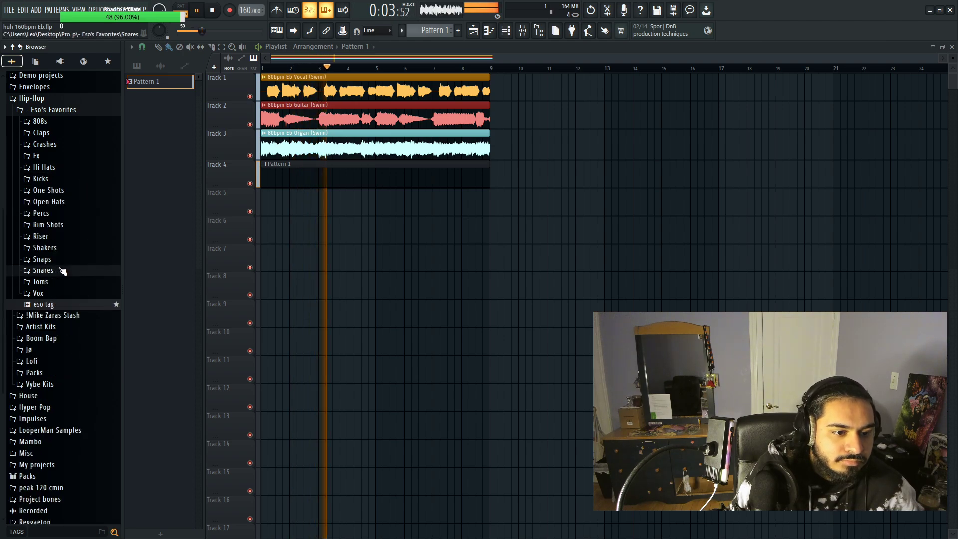
# Step: Compare the snare samples again during playback and add Snare (Embassy) as a new channel in the channel rack
pyautogui.click(61, 271)
pyautogui.click(61, 272)
pyautogui.click(61, 273)
pyautogui.click(56, 302)
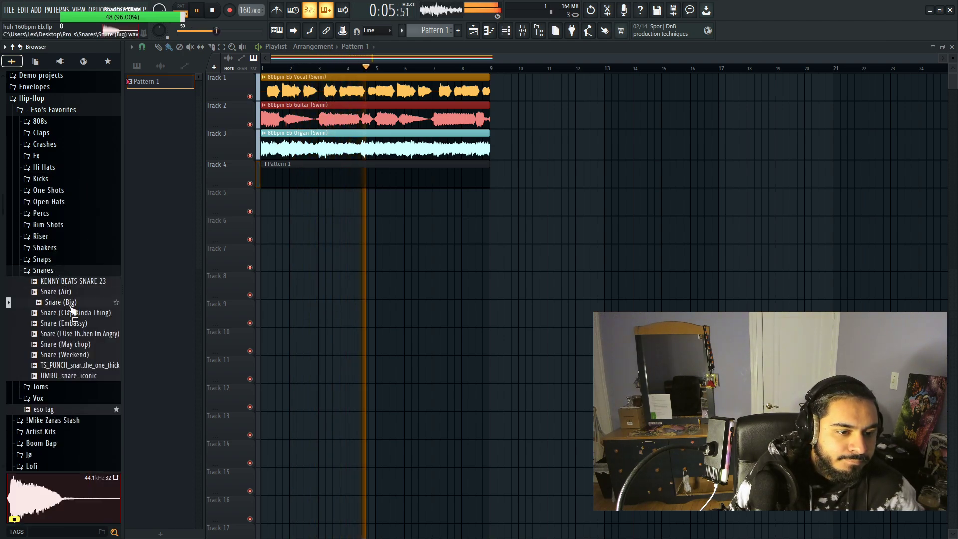
pyautogui.press('F6')
pyautogui.click(75, 312)
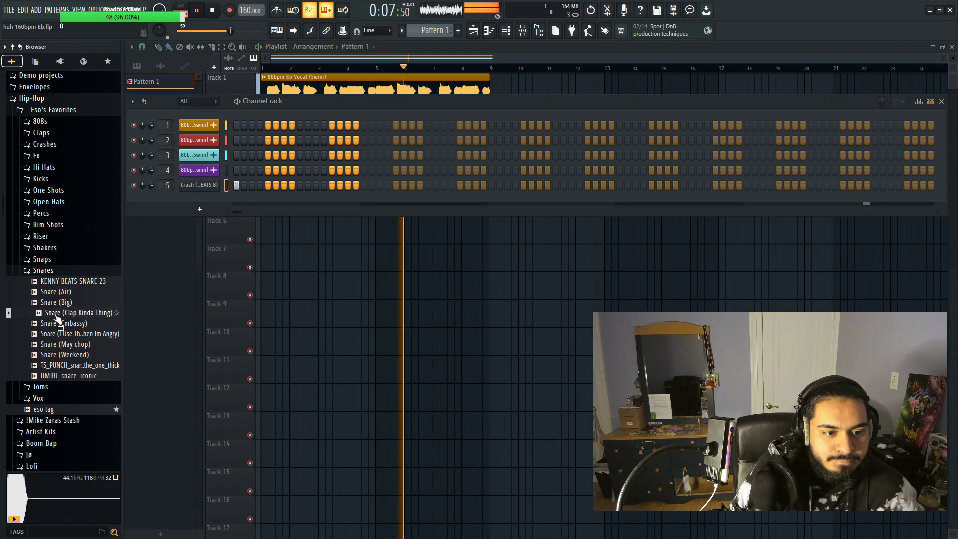
pyautogui.click(67, 323)
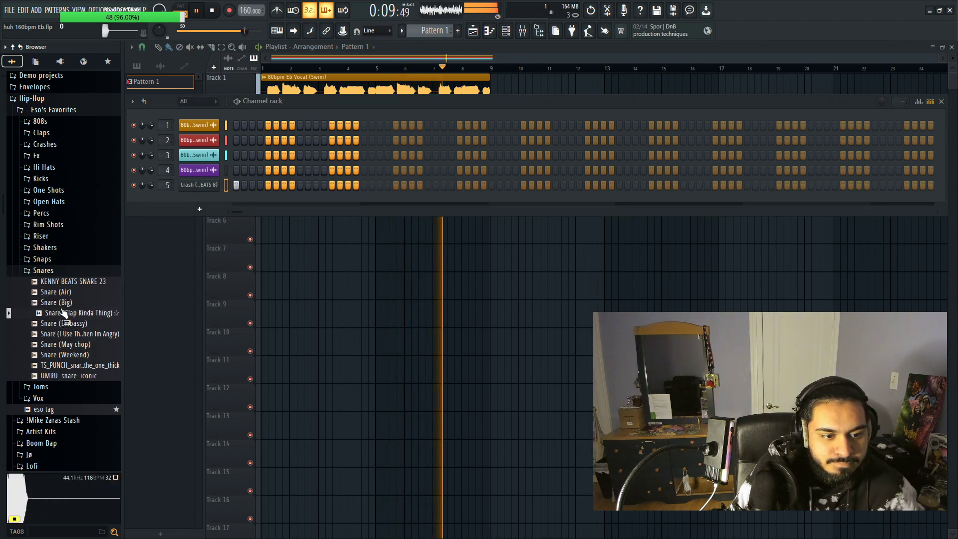
pyautogui.click(66, 325)
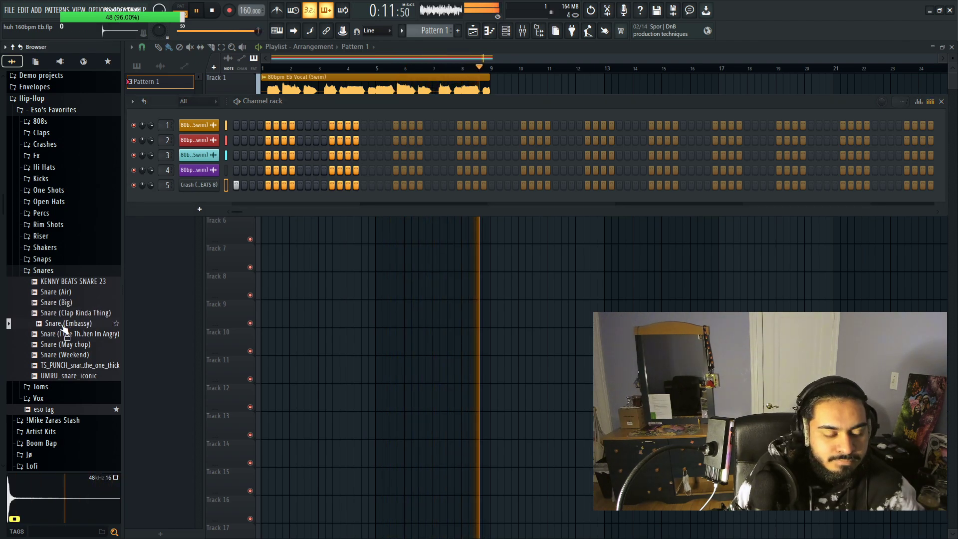
pyautogui.moveTo(205, 202); pyautogui.dragTo(210, 202)
# Step: Try several positions for the Snare (Embassy) hit in Pattern 1, settling on a one-beat C5 note on bar 1's third beat
pyautogui.click(300, 199)
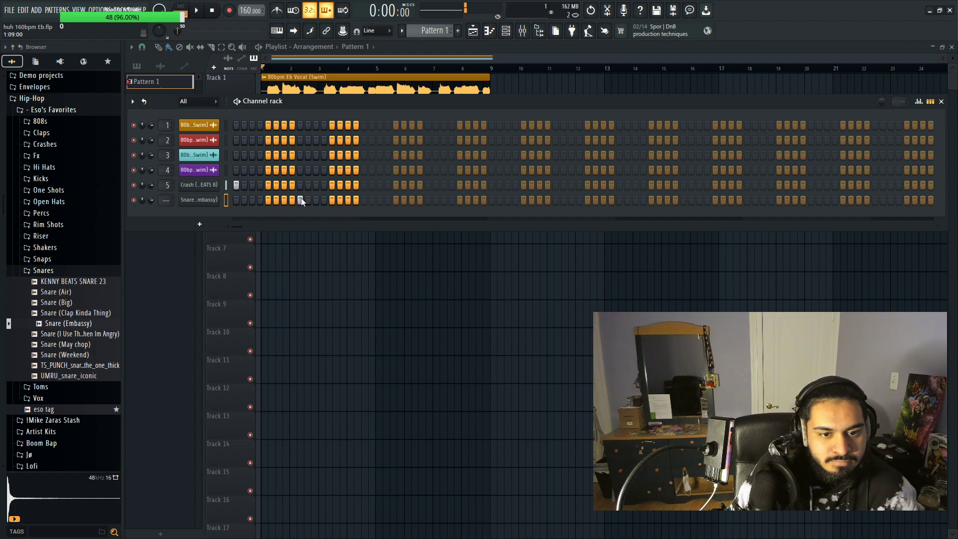
pyautogui.click(364, 199)
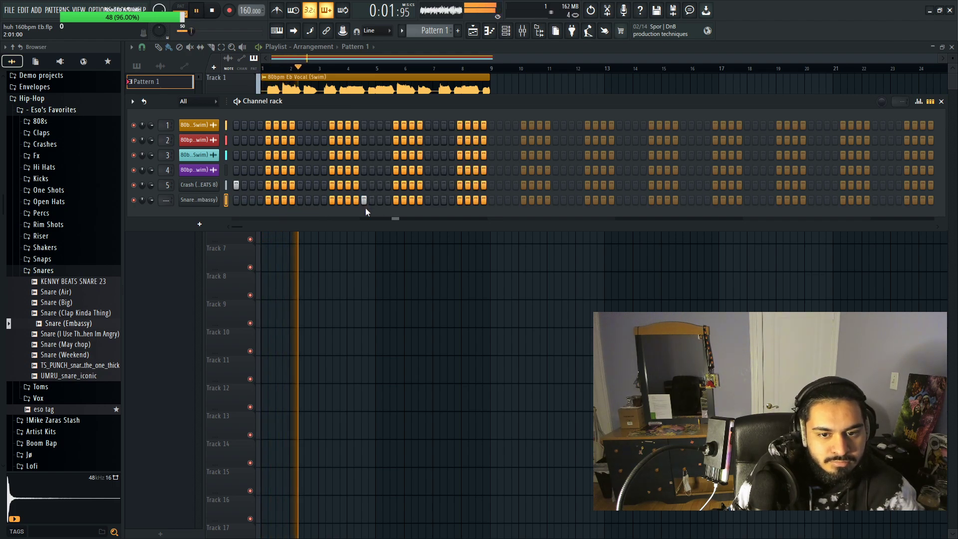
pyautogui.click(506, 36)
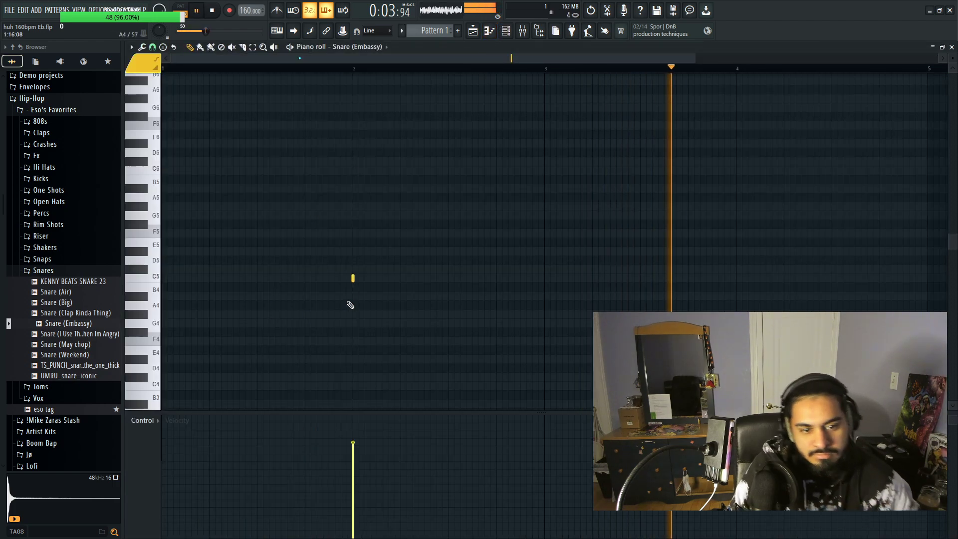
pyautogui.rightClick(353, 277)
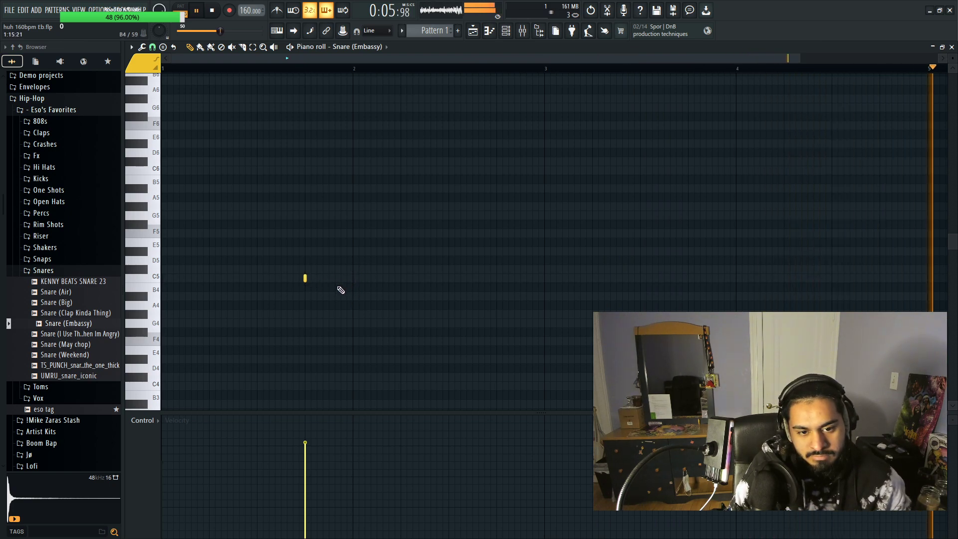
pyautogui.scroll(-1, 299, 297)
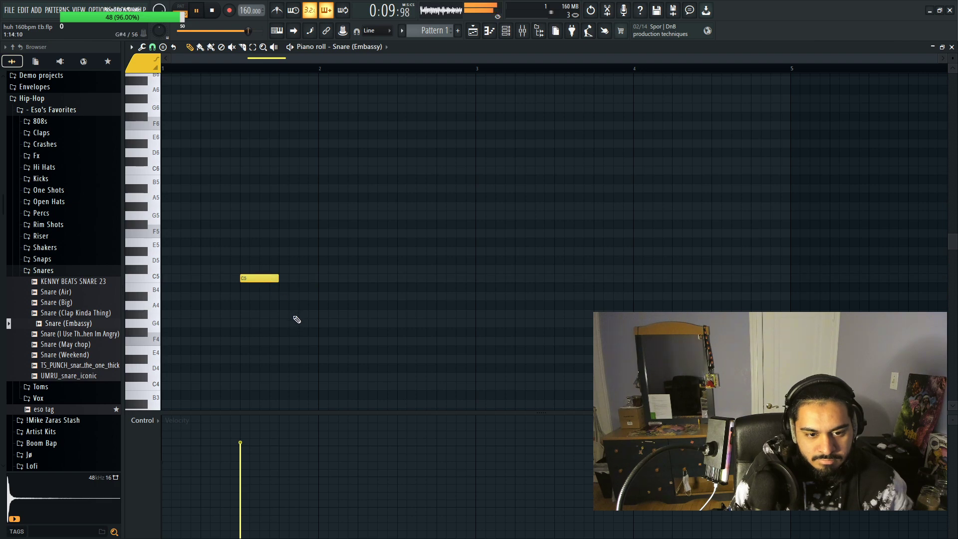
# Step: Duplicate the C5 snare note onto the third beat of all eight bars, collapse the Snares folder and return to the playlist
pyautogui.hotkey('ctrl', 'a')
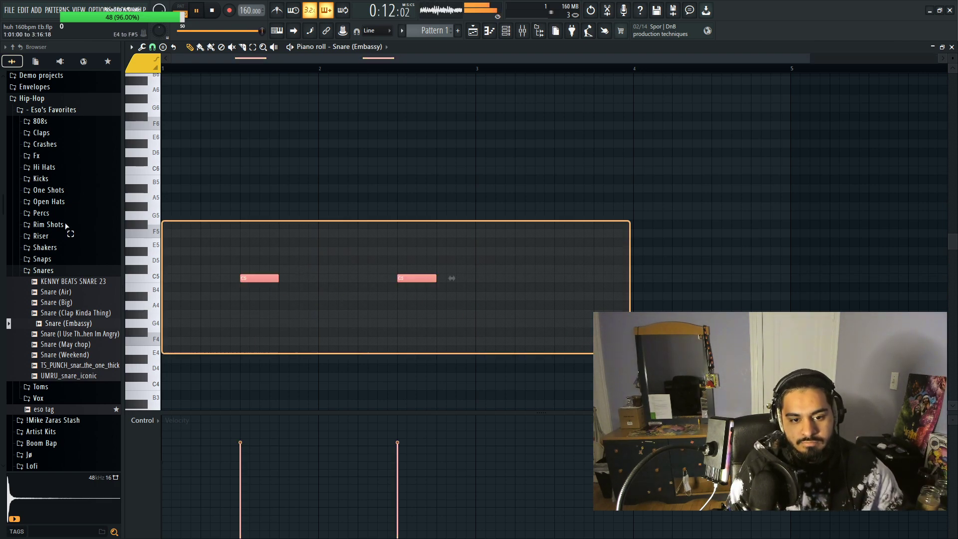
pyautogui.hotkey('ctrl', 'b')
pyautogui.moveTo(453, 281); pyautogui.dragTo(570, 276)
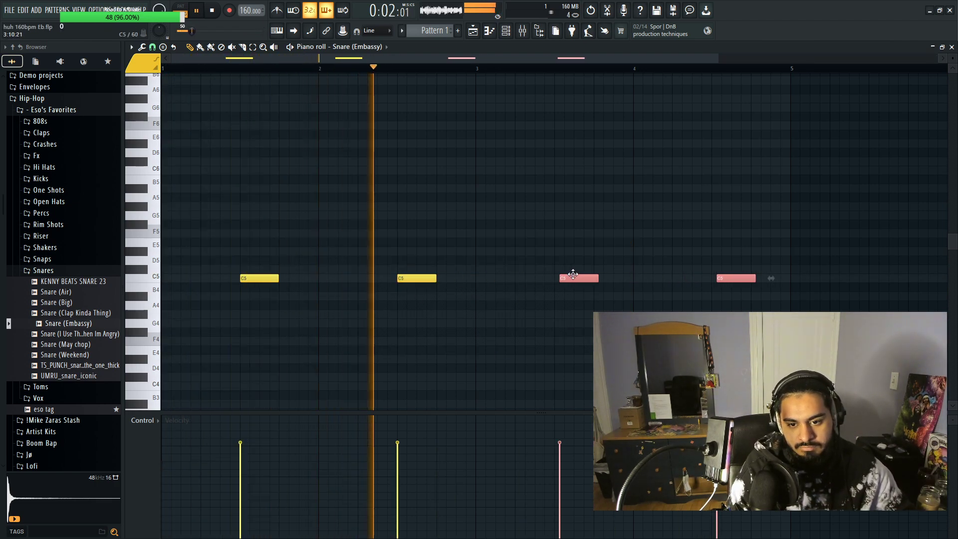
pyautogui.scroll(-1, 270, 226)
pyautogui.hotkey('ctrl', 'a')
pyautogui.hotkey('ctrl', 'b')
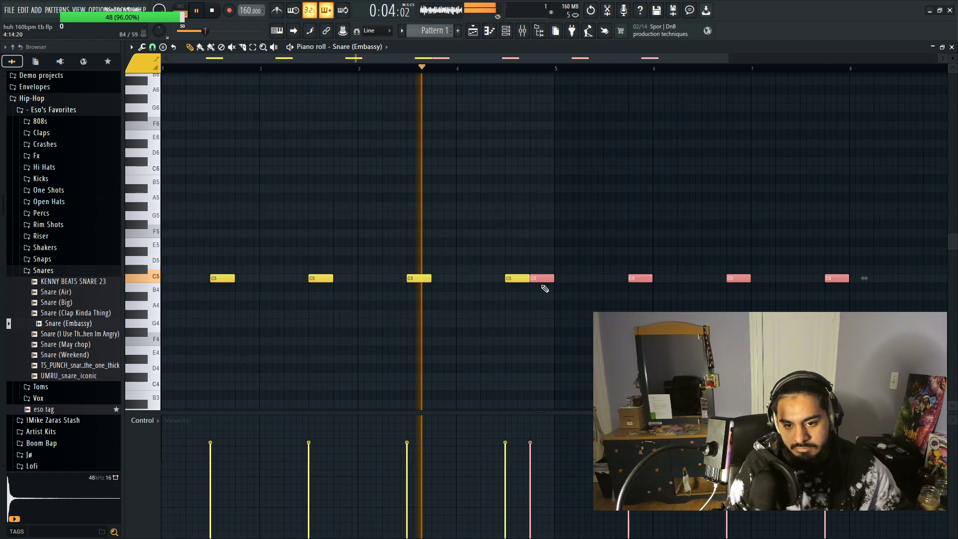
pyautogui.moveTo(538, 278); pyautogui.dragTo(618, 278)
pyautogui.hotkey('ctrl', 'd')
pyautogui.scroll(-1, 402, 59)
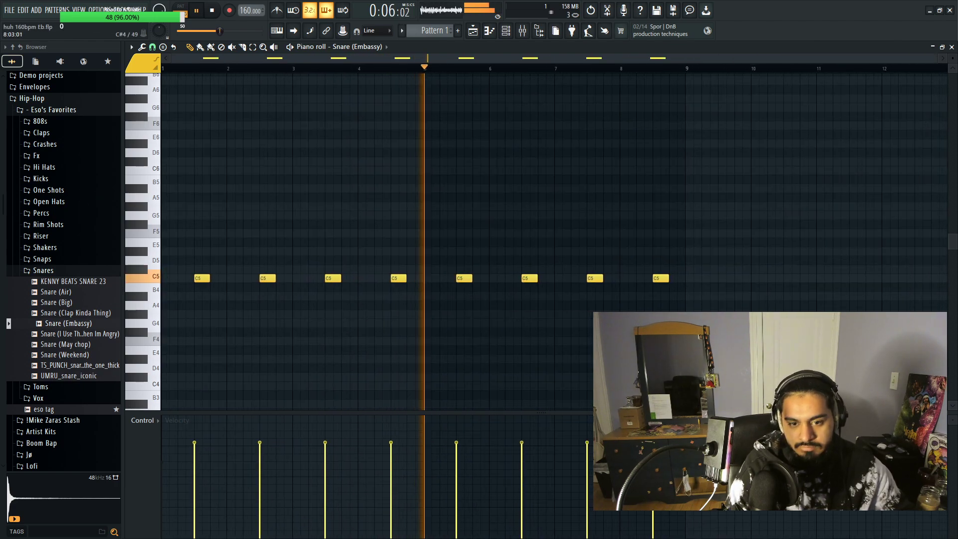
pyautogui.click(44, 270)
pyautogui.scroll(2, 86, 309)
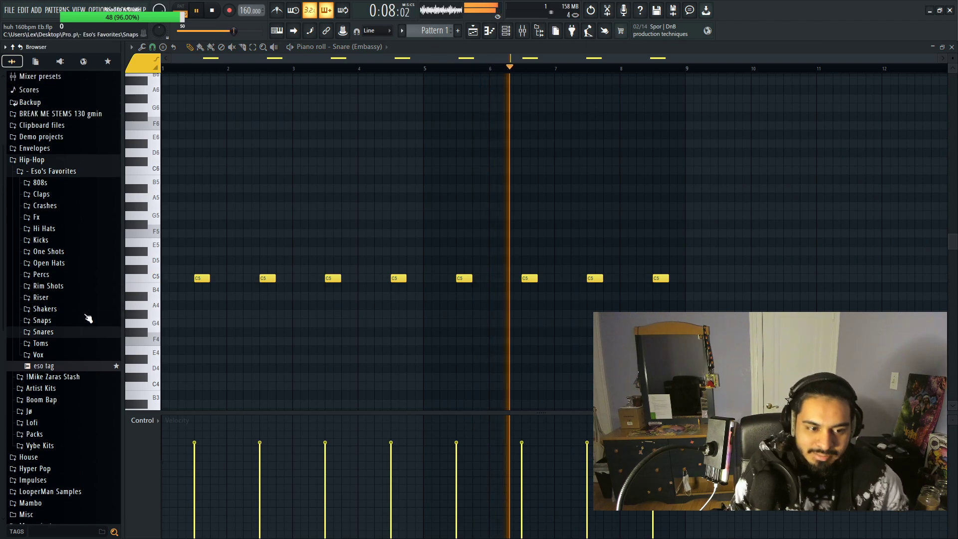
pyautogui.click(484, 31)
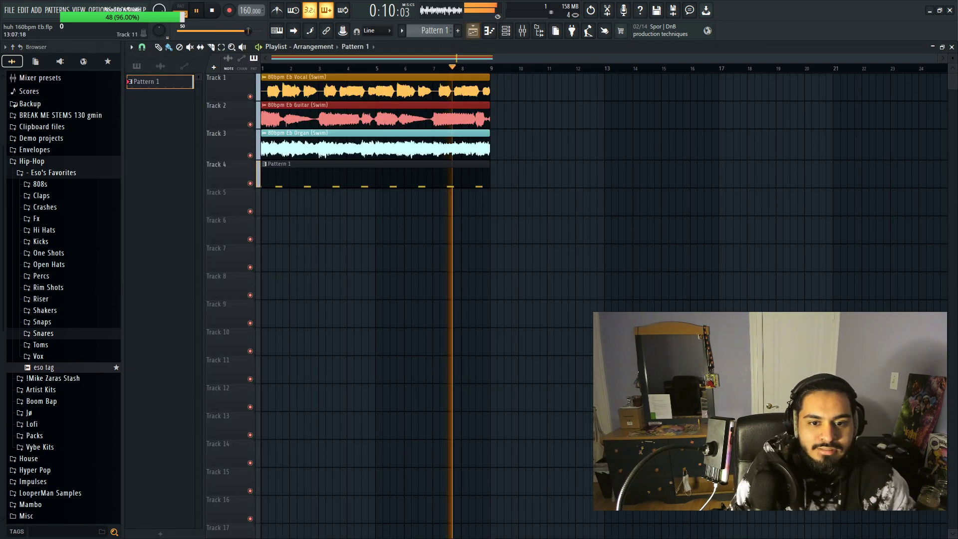
# Step: Stop playback and clear the vocal and guitar clips from Tracks 1 and 2, plus the stray Pattern 1 clip at bar 12
pyautogui.press('space')
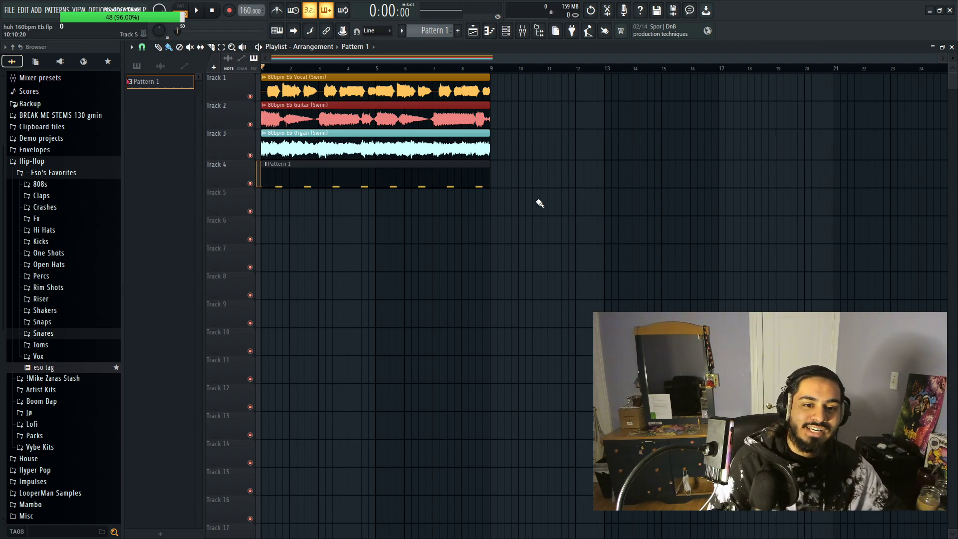
pyautogui.hotkey('ctrl', 'z')
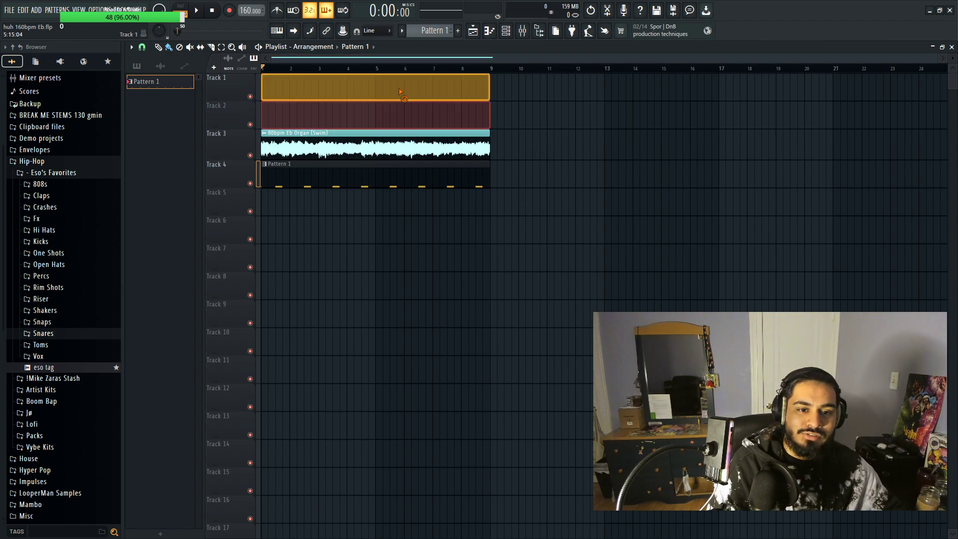
pyautogui.press('space')
pyautogui.hotkey('ctrl', 'z')
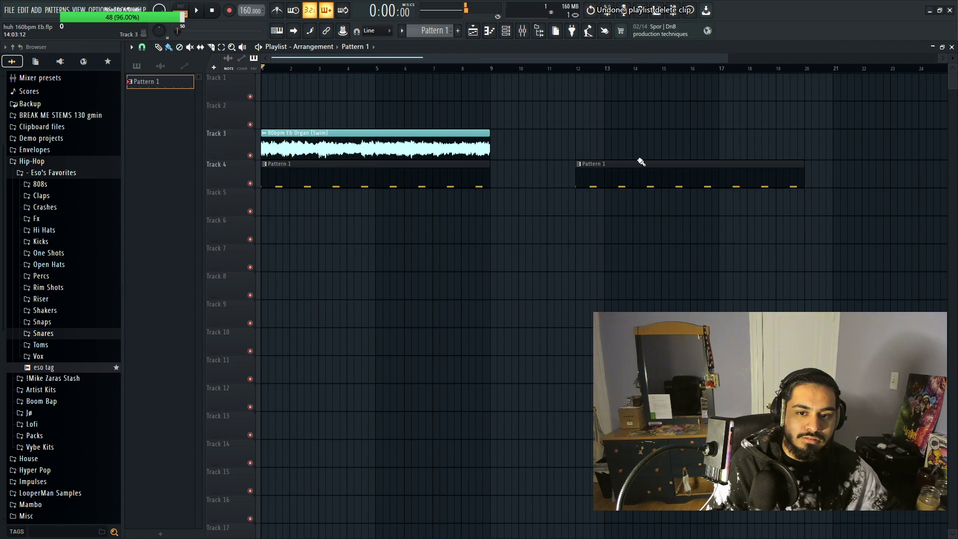
pyautogui.rightClick(641, 162)
# Step: Duplicate the organ clip end to end along Track 3 until eight copies run from bar 1 to bar 65
pyautogui.moveTo(554, 148); pyautogui.dragTo(395, 133)
pyautogui.hotkey('ctrl', 'b')
pyautogui.scroll(-2, 684, 229)
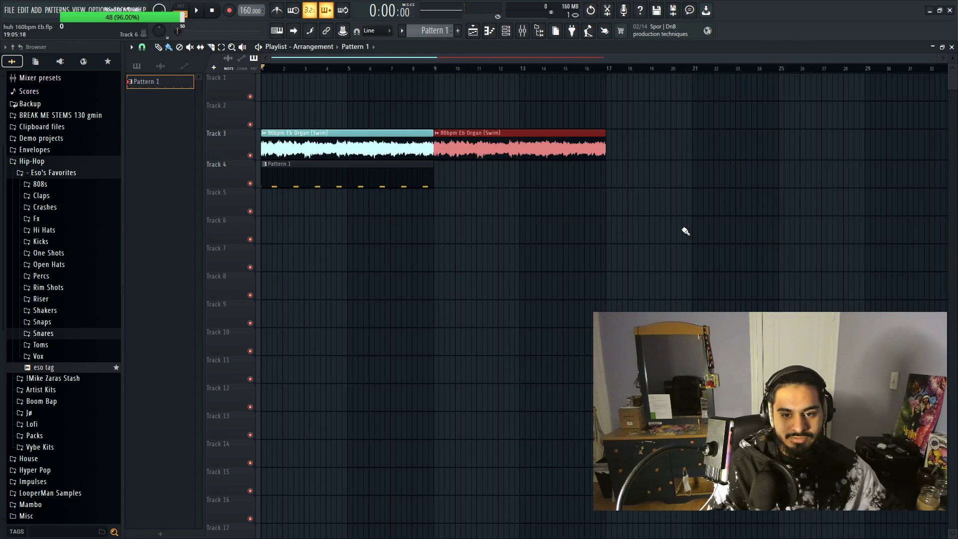
pyautogui.hotkey('ctrl', 'd')
pyautogui.hotkey('ctrl', 'b')
pyautogui.scroll(-1, 686, 241)
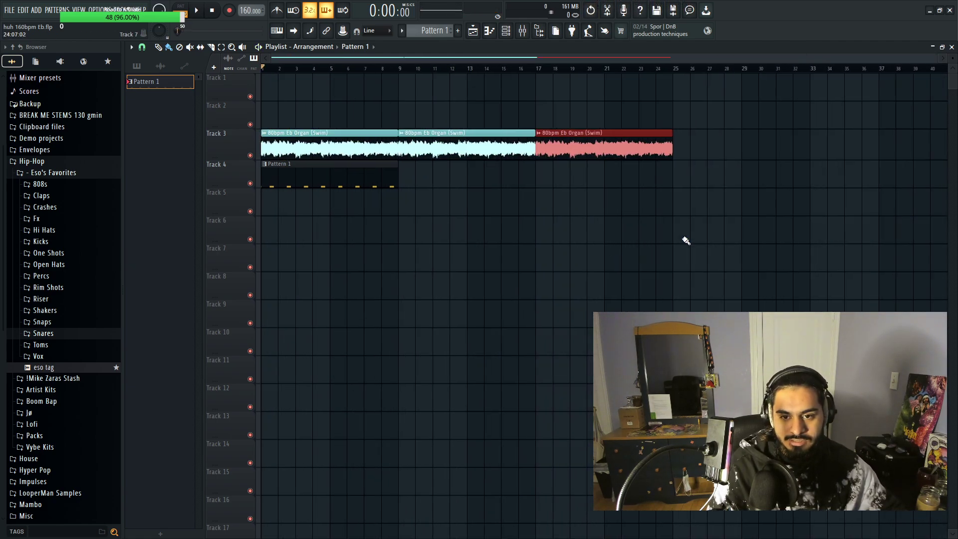
pyautogui.moveTo(713, 156); pyautogui.dragTo(397, 130)
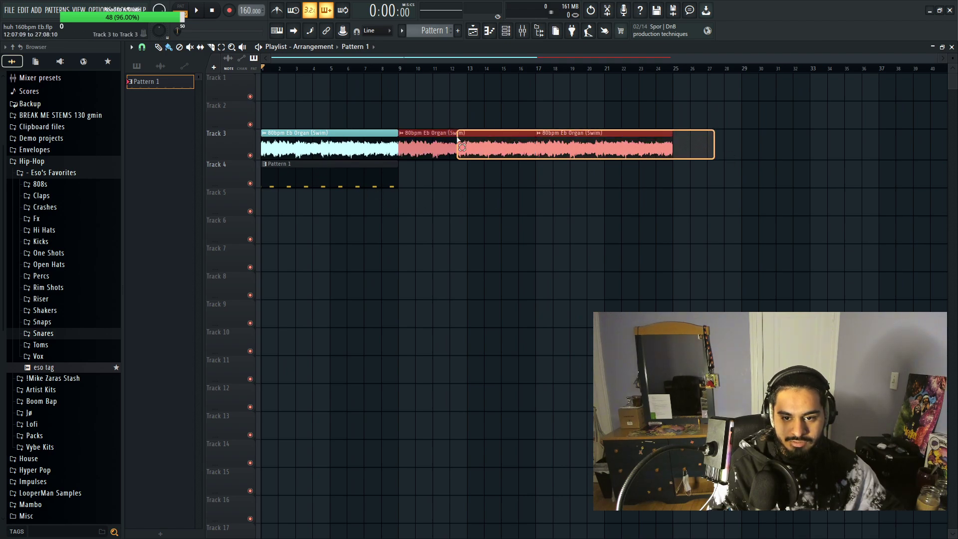
pyautogui.hotkey('ctrl', 'b')
pyautogui.scroll(-2, 787, 232)
pyautogui.hotkey('ctrl', 'b')
pyautogui.scroll(-2, 787, 230)
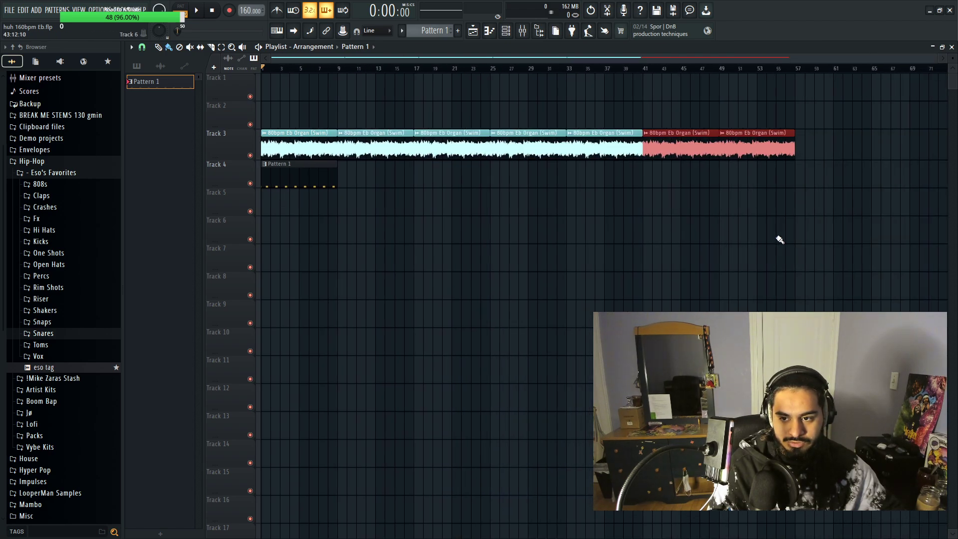
pyautogui.hotkey('ctrl', 'b')
pyautogui.moveTo(829, 216); pyautogui.dragTo(904, 188)
# Step: Try deleting the repeated organ clips on Track 3 and undo the deletions
pyautogui.rightClick(766, 155)
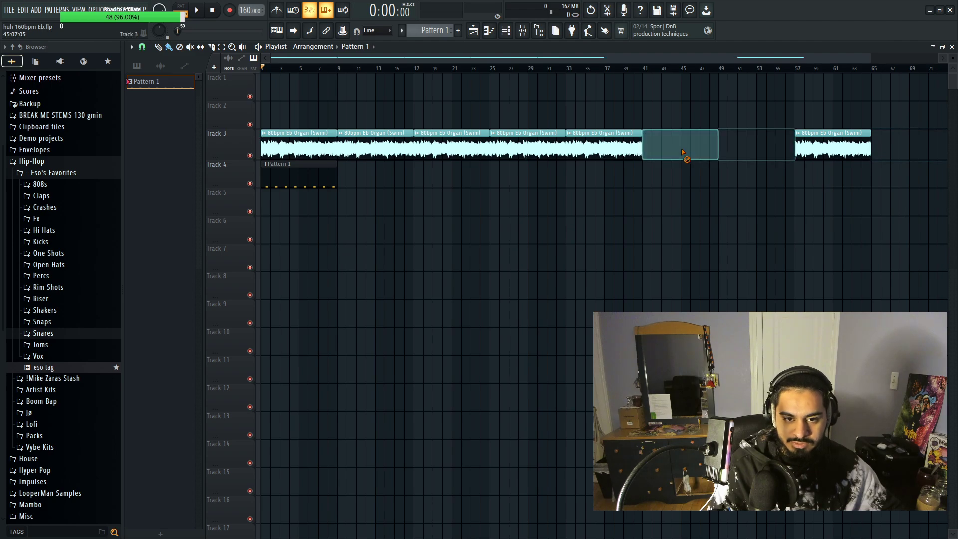
pyautogui.rightClick(683, 150)
pyautogui.rightClick(603, 150)
pyautogui.rightClick(523, 149)
pyautogui.hotkey('ctrl', 'z')
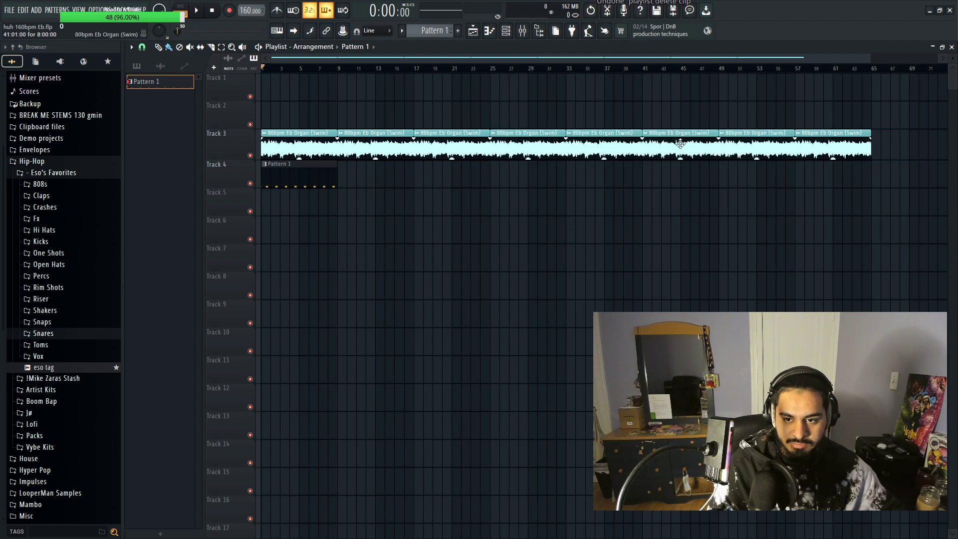
pyautogui.rightClick(609, 144)
pyautogui.rightClick(528, 145)
pyautogui.rightClick(452, 146)
pyautogui.rightClick(395, 146)
pyautogui.rightClick(299, 148)
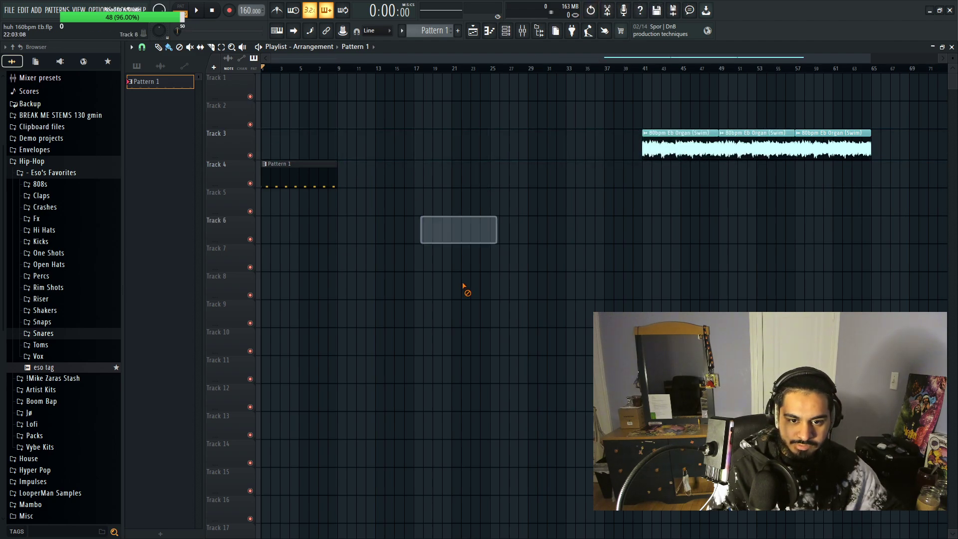
pyautogui.hotkey('ctrl', 'z')
pyautogui.hotkey('ctrl', 'z')
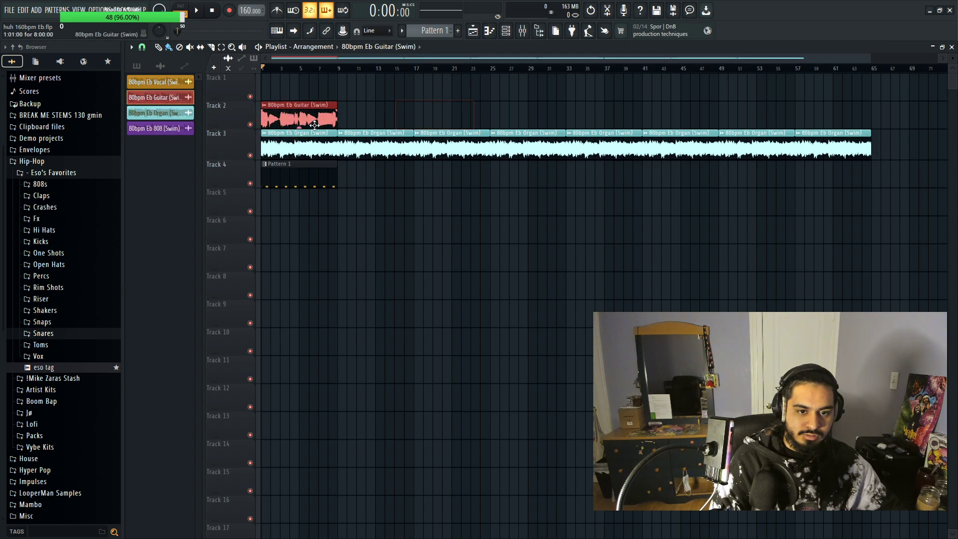
# Step: Duplicate the guitar clip end to end along Track 2 up to bar 57
pyautogui.hotkey('ctrl', 'b')
pyautogui.hotkey('ctrl', 'b')
pyautogui.hotkey('ctrl', 'b')
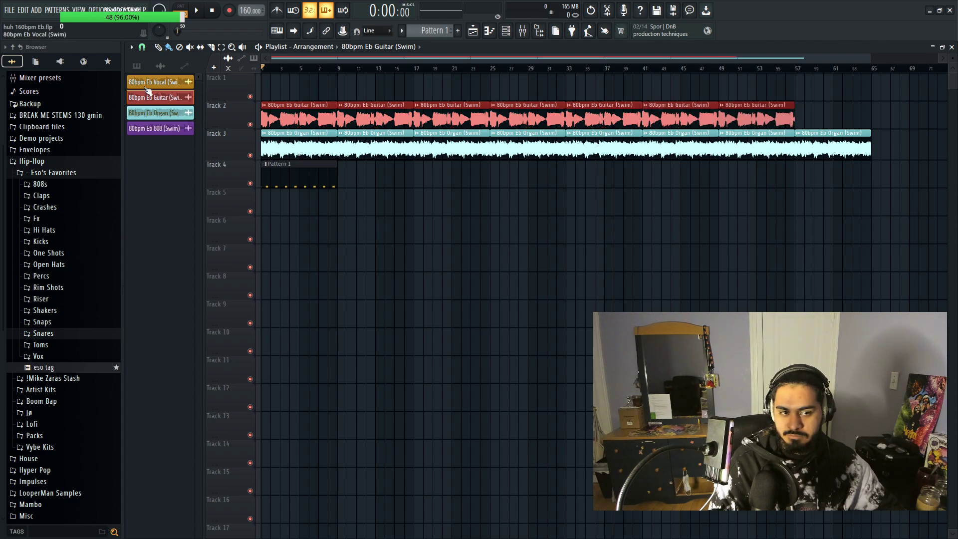
# Step: Place the 80bpm Eb Vocal (Swim) clip at bar 1 of Track 1 and duplicate it end to end up to bar 57
pyautogui.moveTo(287, 87); pyautogui.dragTo(288, 88)
pyautogui.hotkey('ctrl', 'b')
pyautogui.hotkey('ctrl', 'b')
pyautogui.hotkey('ctrl', 'b')
pyautogui.hotkey('ctrl', 'b')
pyautogui.hotkey('ctrl', 'b')
pyautogui.hotkey('ctrl', 'b')
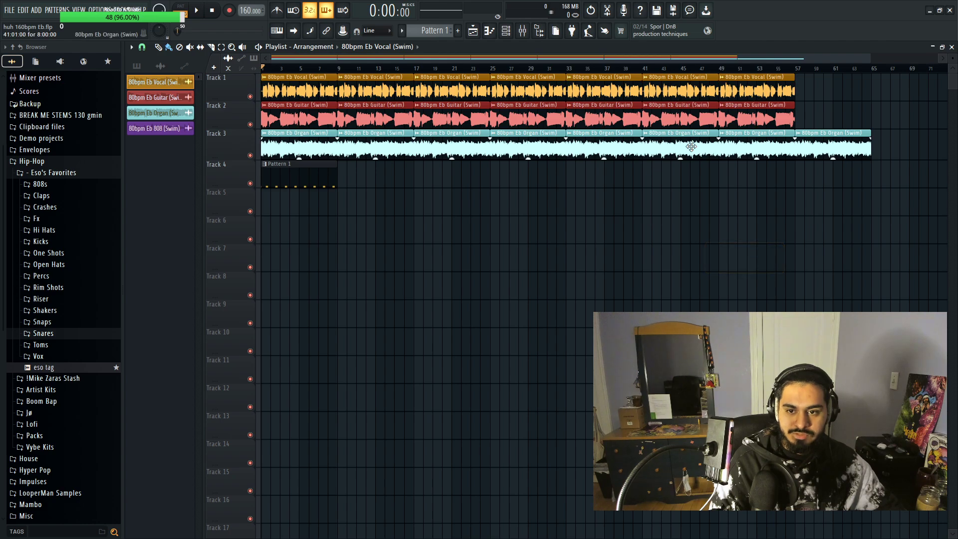
# Step: Delete the vocal, guitar and organ clips between bars 9 and 41 on Tracks 1 to 3
pyautogui.rightClick(625, 152)
pyautogui.rightClick(603, 117)
pyautogui.rightClick(603, 90)
pyautogui.rightClick(529, 90)
pyautogui.rightClick(529, 120)
pyautogui.rightClick(449, 120)
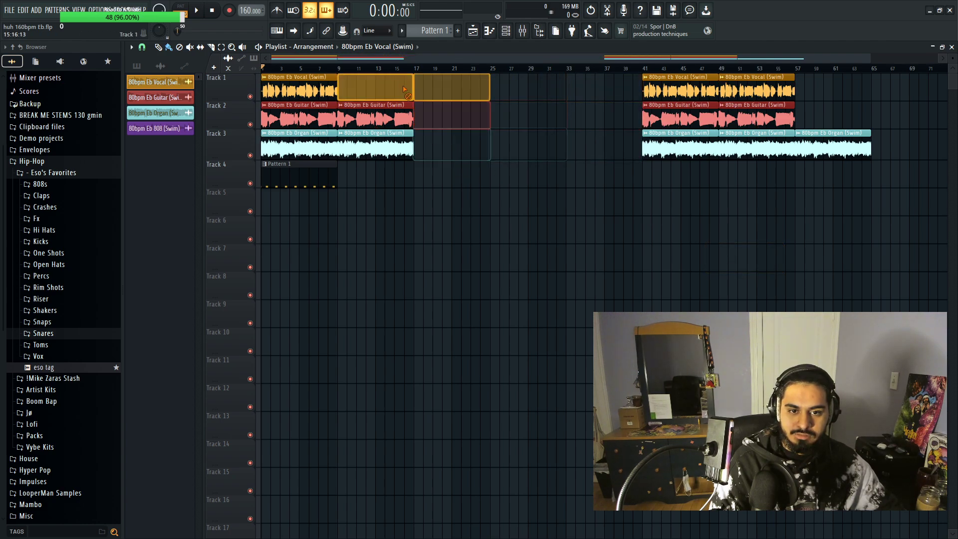
pyautogui.rightClick(375, 120)
pyautogui.rightClick(374, 95)
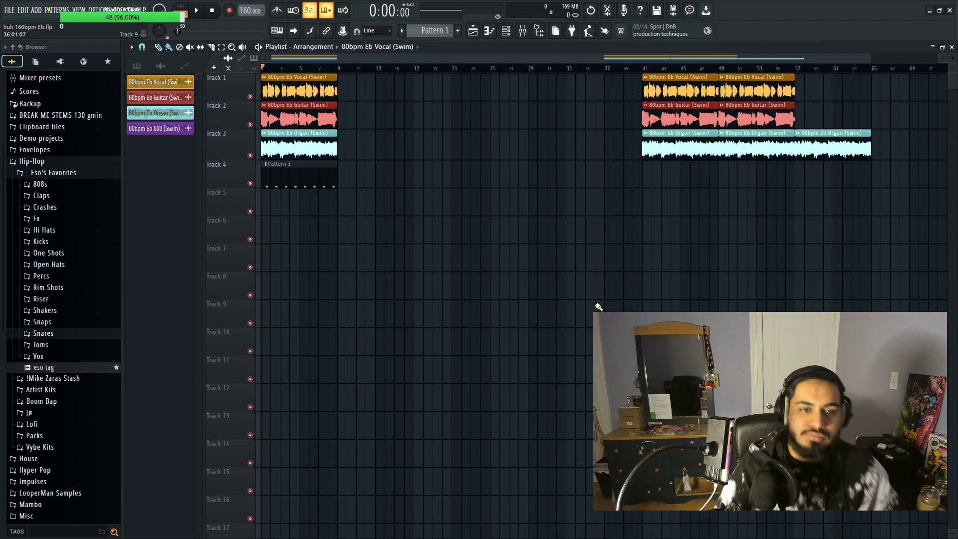
# Step: Duplicate the Pattern 1 clip four times along Track 4, up to bar 41, and remove the misplaced vocal clip on Track 8
pyautogui.scroll(-1, 551, 304)
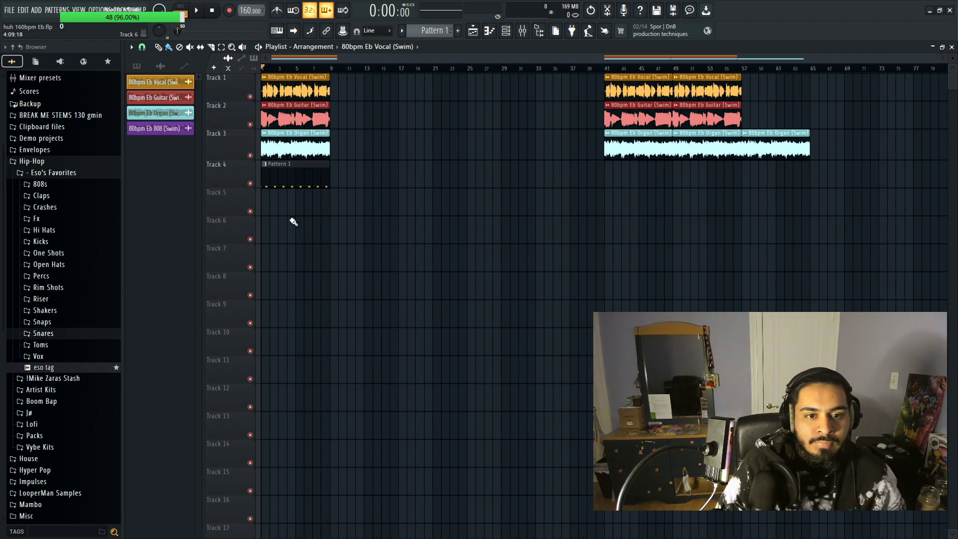
pyautogui.click(365, 287)
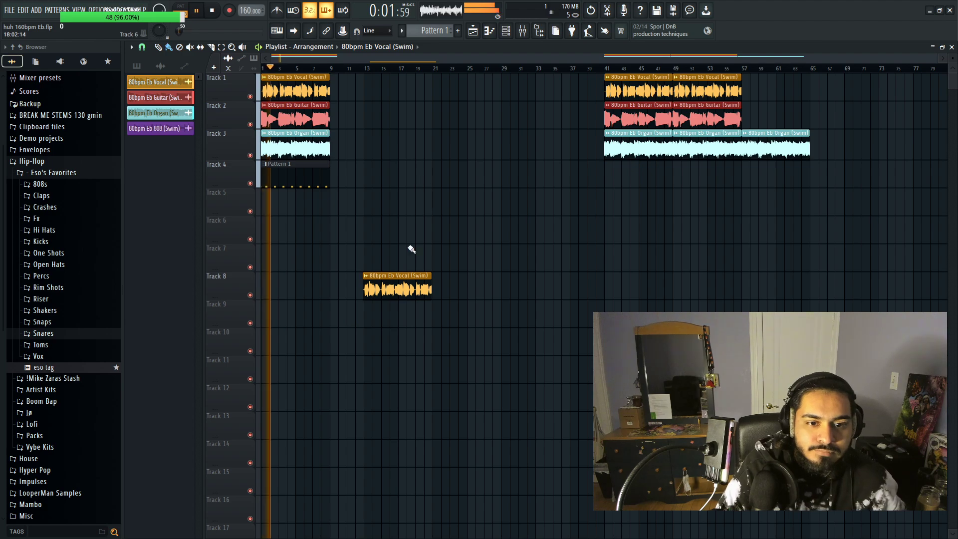
pyautogui.rightClick(399, 287)
pyautogui.hotkey('ctrl', 'b')
pyautogui.hotkey('ctrl', 'b')
pyautogui.hotkey('ctrl', 'b')
pyautogui.hotkey('ctrl', 'b')
# Step: Delete the first Pattern 1 clip at bar 1 of Track 4 and the misplaced vocal clips on Track 9
pyautogui.click(519, 309)
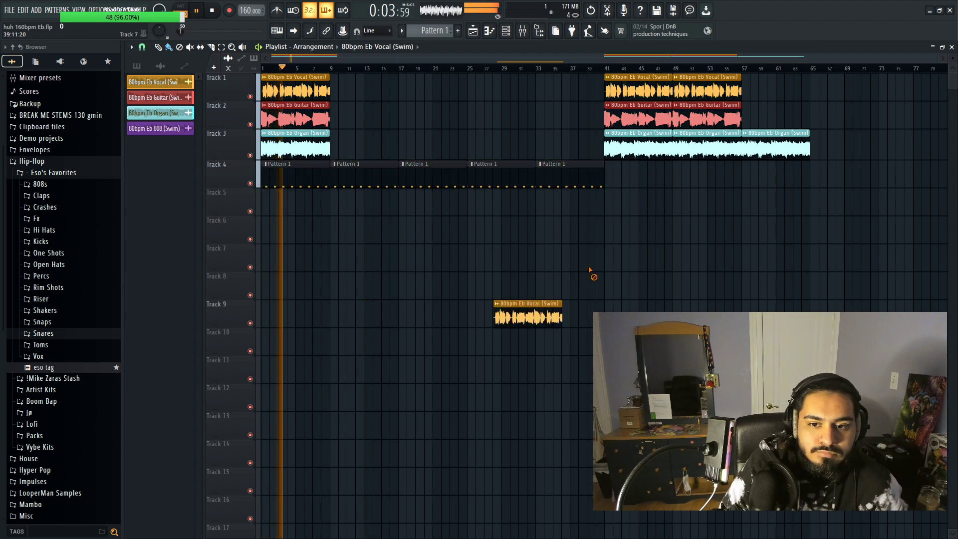
pyautogui.rightClick(524, 309)
pyautogui.rightClick(299, 175)
pyautogui.click(478, 310)
pyautogui.rightClick(503, 309)
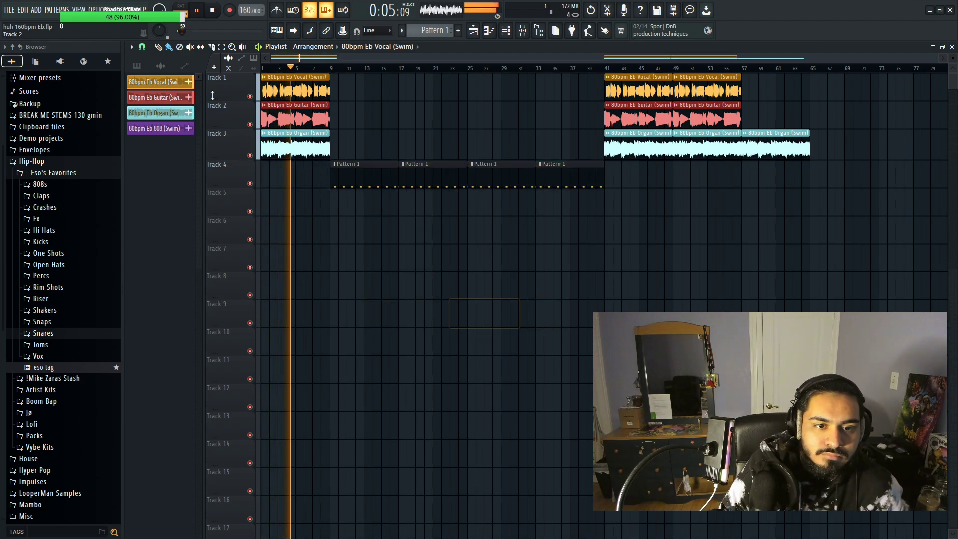
# Step: Solo Track 1 and fill its gap with four vocal clip copies between bars 9 and 41
pyautogui.keyDown('ctrl'); pyautogui.click(250, 96); pyautogui.keyUp('ctrl')
pyautogui.scroll(3, 272, 242)
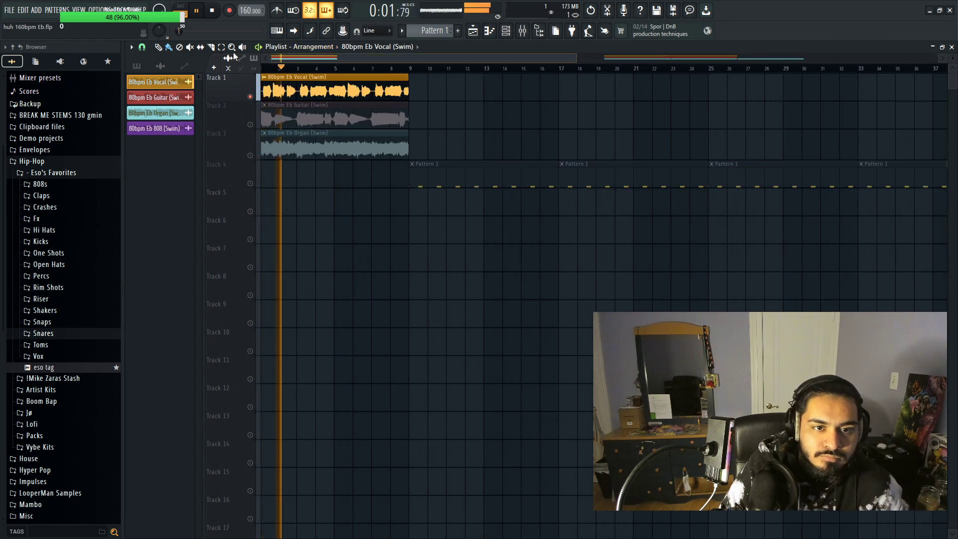
pyautogui.scroll(-4, 379, 319)
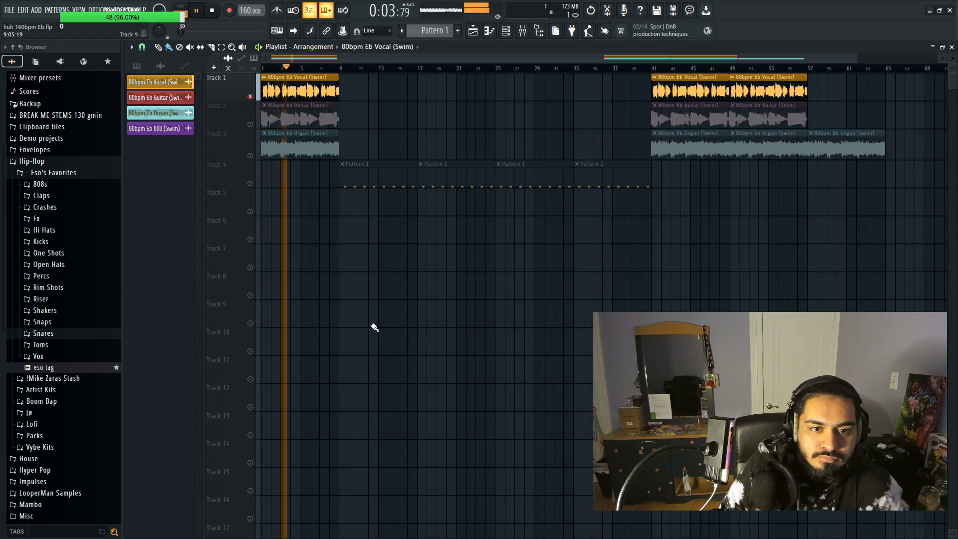
pyautogui.moveTo(381, 90); pyautogui.dragTo(280, 102)
pyautogui.hotkey('ctrl', 'b')
pyautogui.hotkey('ctrl', 'b')
pyautogui.hotkey('ctrl', 'b')
pyautogui.hotkey('ctrl', 'b')
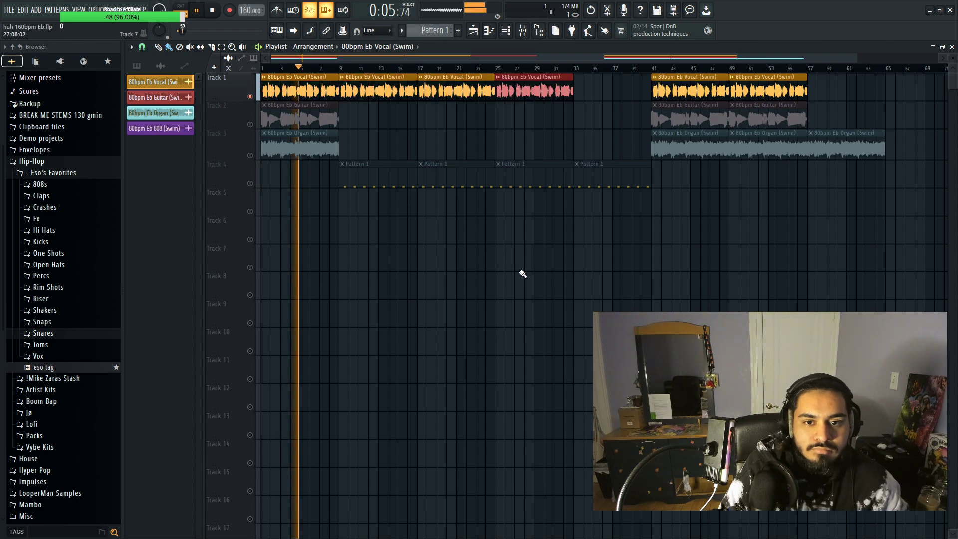
# Step: Unmute Track 4 and fill the gap on Track 2 with guitar clip copies between bars 9 and 41
pyautogui.click(249, 183)
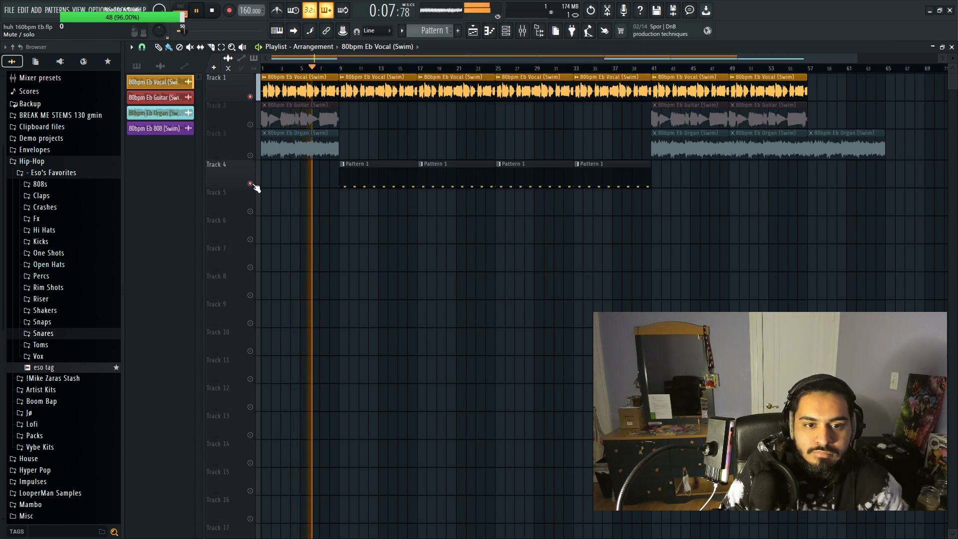
pyautogui.scroll(-1, 344, 250)
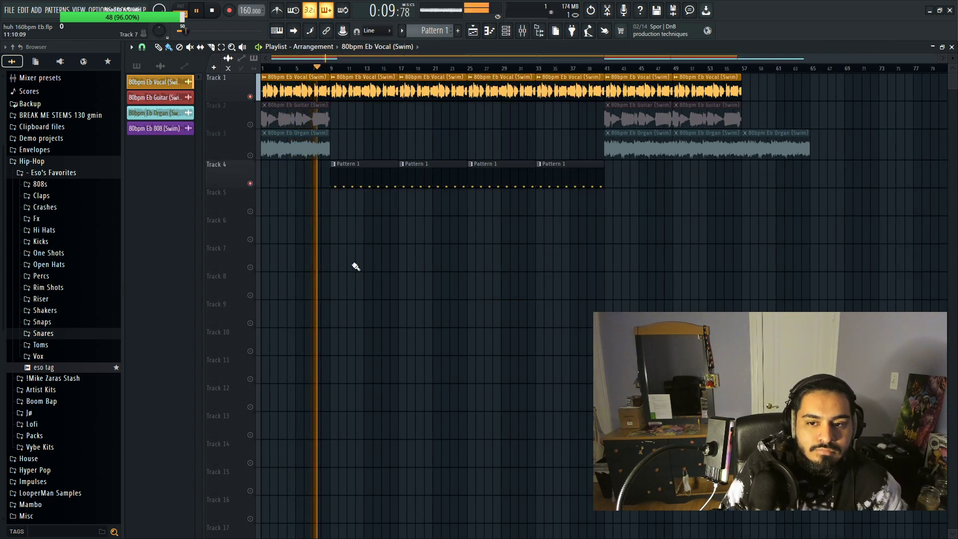
pyautogui.click(324, 120)
pyautogui.hotkey('ctrl', 'b')
pyautogui.hotkey('ctrl', 'b')
pyautogui.hotkey('ctrl', 'b')
pyautogui.hotkey('ctrl', 'b')
pyautogui.hotkey('ctrl', 'b')
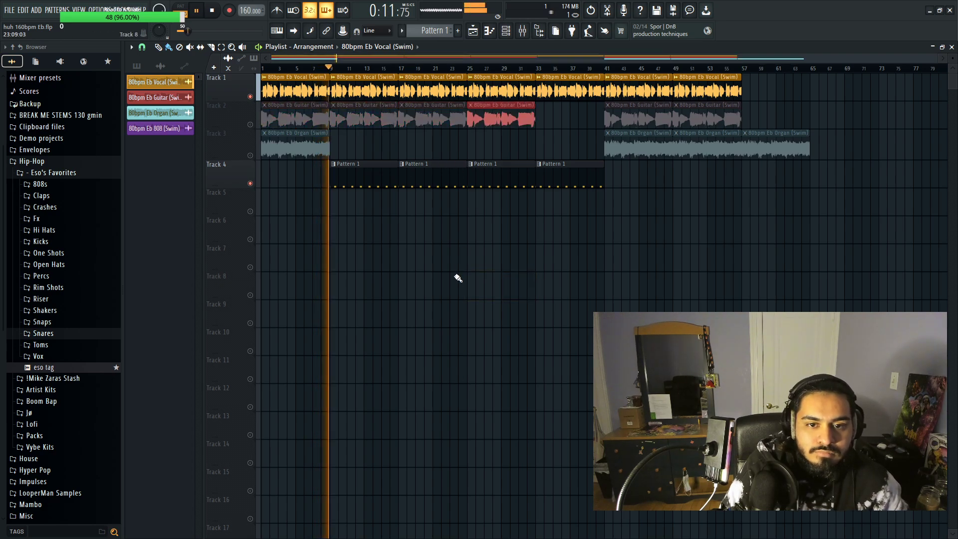
# Step: Delete the guitar clips at bars 1 and 9 on Track 2, unmuting the track and playing from bar 9
pyautogui.press('Escape')
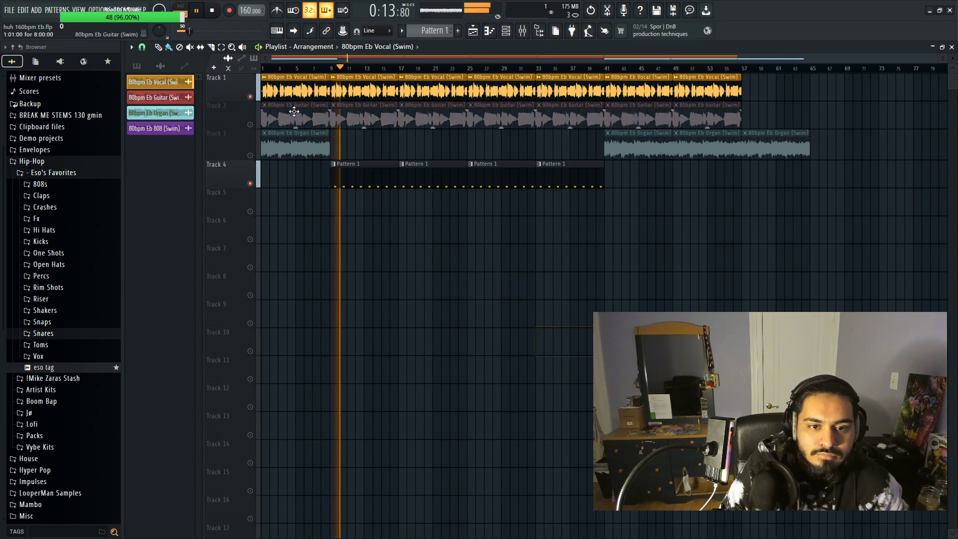
pyautogui.hotkey('ctrl', 'z')
pyautogui.click(250, 124)
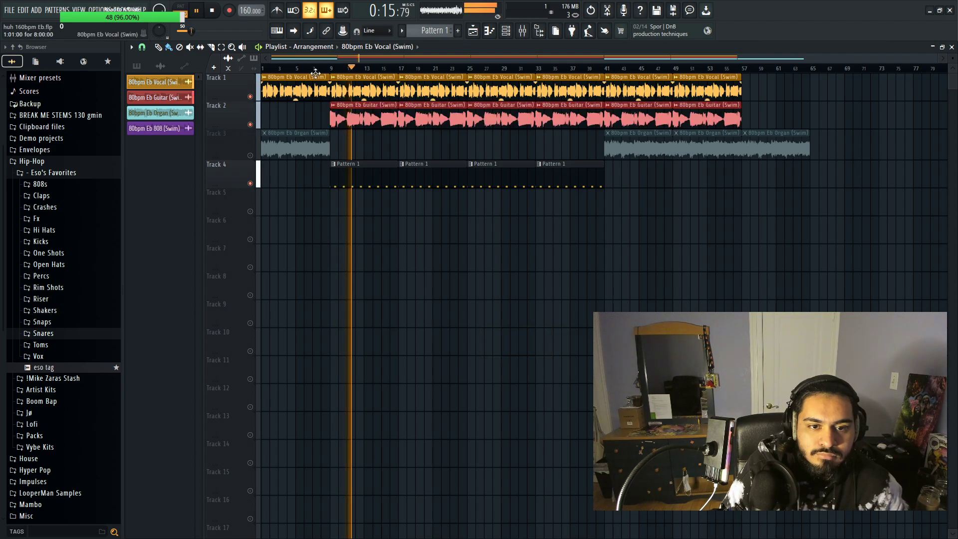
pyautogui.click(328, 73)
pyautogui.rightClick(366, 125)
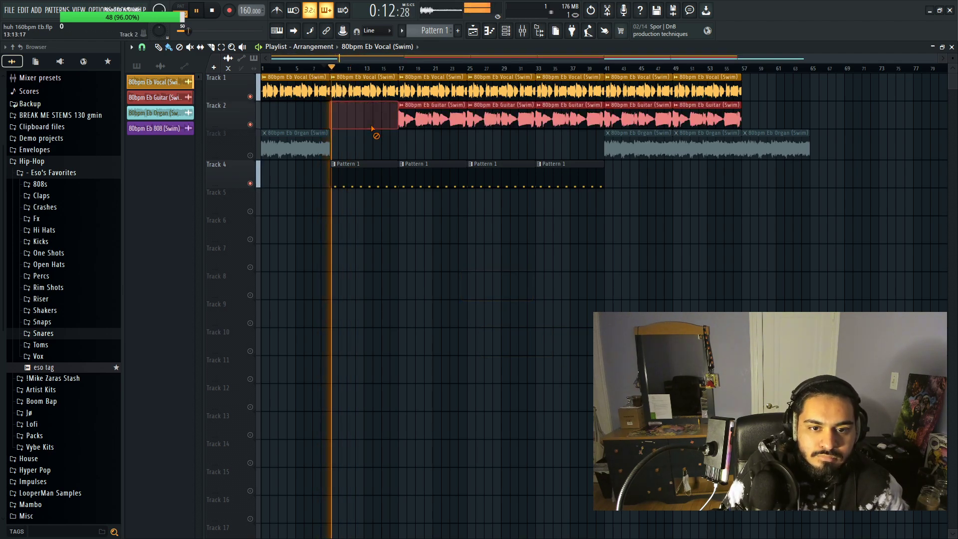
# Step: Rework unmuted Track 3 so the organ clips run continuously from bar 25, and duplicate Pattern 1 clips up to bar 57 on Track 4
pyautogui.moveTo(278, 137); pyautogui.dragTo(555, 269)
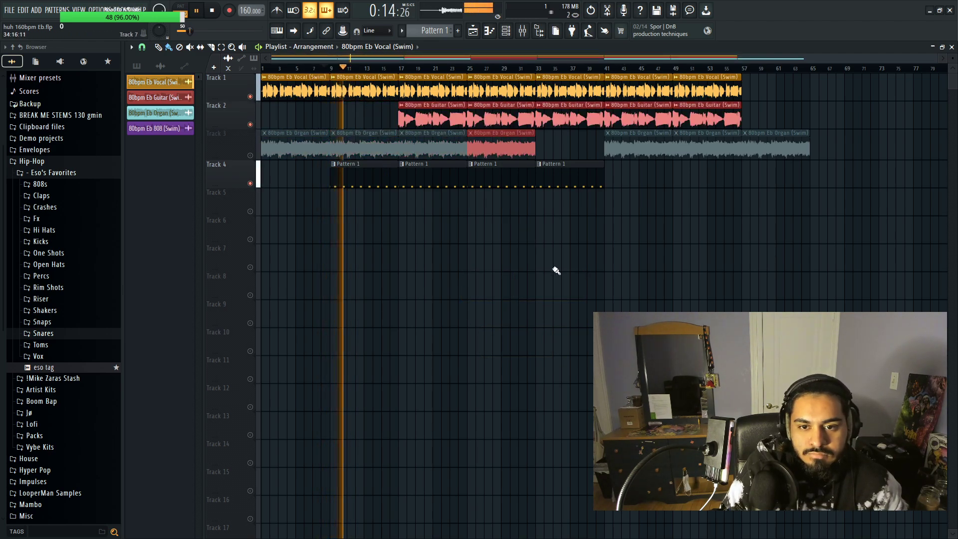
pyautogui.click(245, 152)
pyautogui.moveTo(649, 215); pyautogui.dragTo(549, 184)
pyautogui.hotkey('ctrl', 'b')
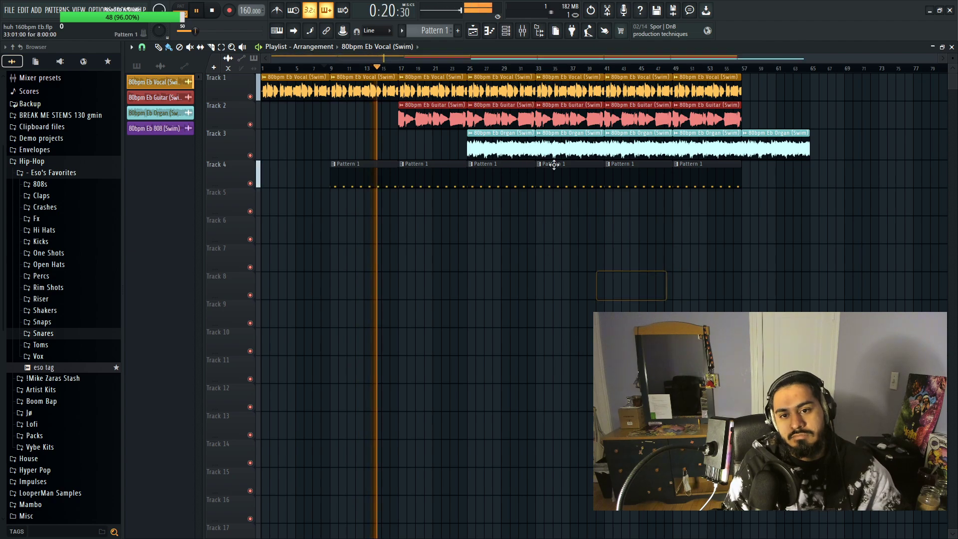
# Step: Delete the vocal clip at bar 33 of Track 1 to leave an eight-bar gap
pyautogui.rightClick(568, 89)
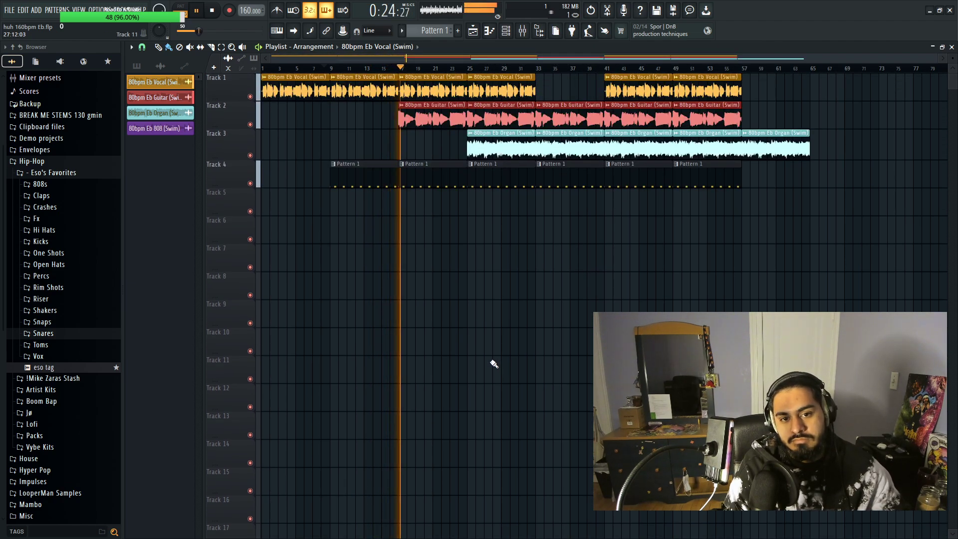
pyautogui.click(574, 313)
pyautogui.rightClick(573, 313)
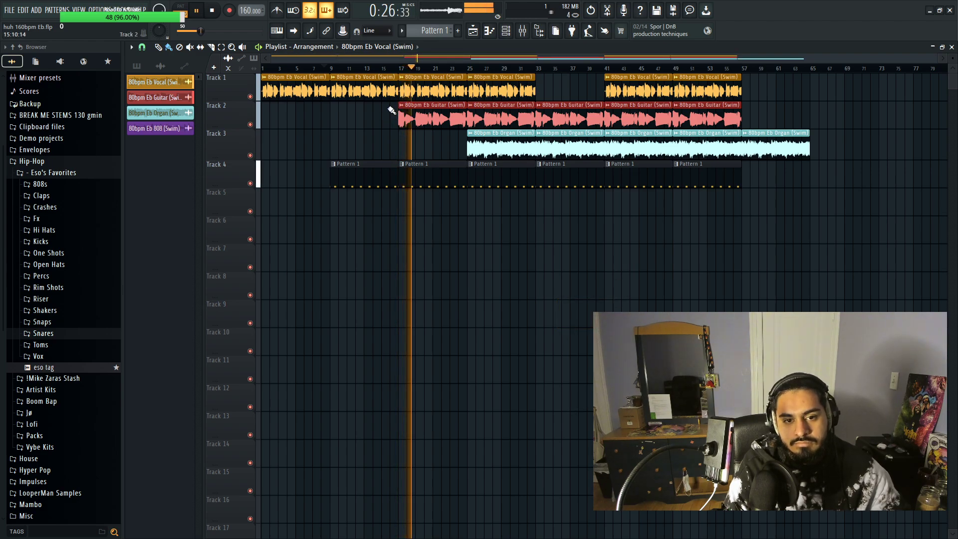
# Step: Move the guitar clip from bar 17 to bar 1 on Track 2 and place new guitar clips at bars 9 and 17
pyautogui.moveTo(433, 104); pyautogui.dragTo(296, 105)
pyautogui.click(364, 115)
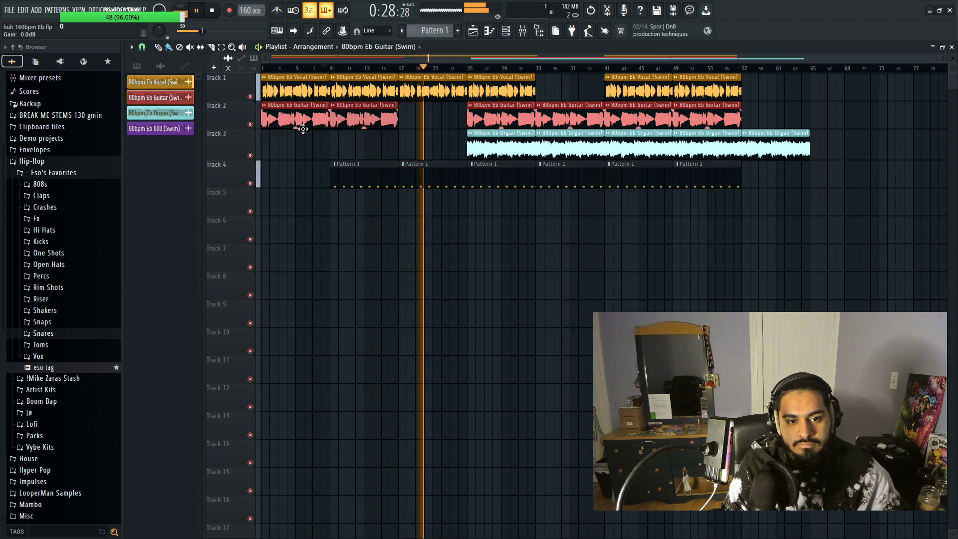
pyautogui.click(432, 115)
pyautogui.click(430, 254)
pyautogui.rightClick(487, 249)
# Step: Restart playback from the beginning and delete the guitar clip at bar 1 of Track 2
pyautogui.press('space')
pyautogui.press('space')
pyautogui.rightClick(285, 117)
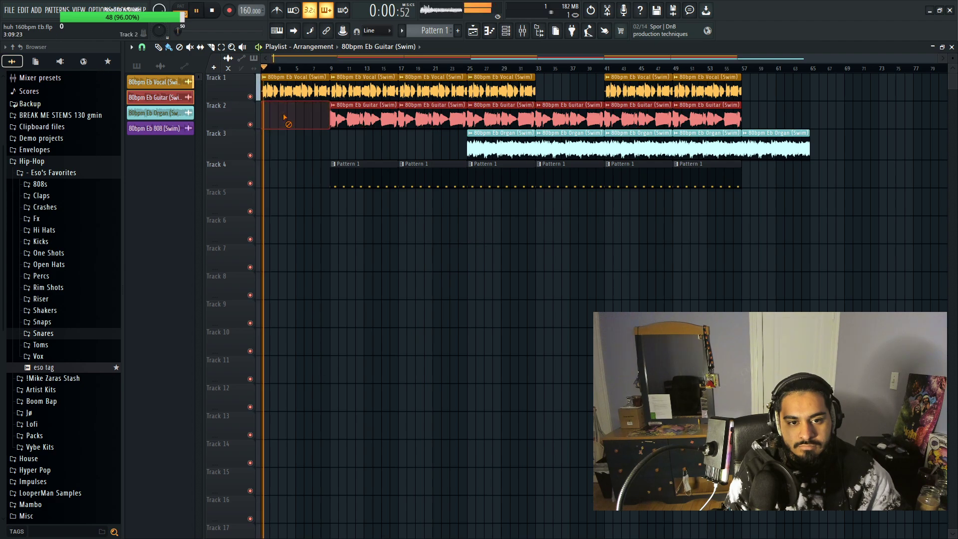
pyautogui.scroll(3, 265, 180)
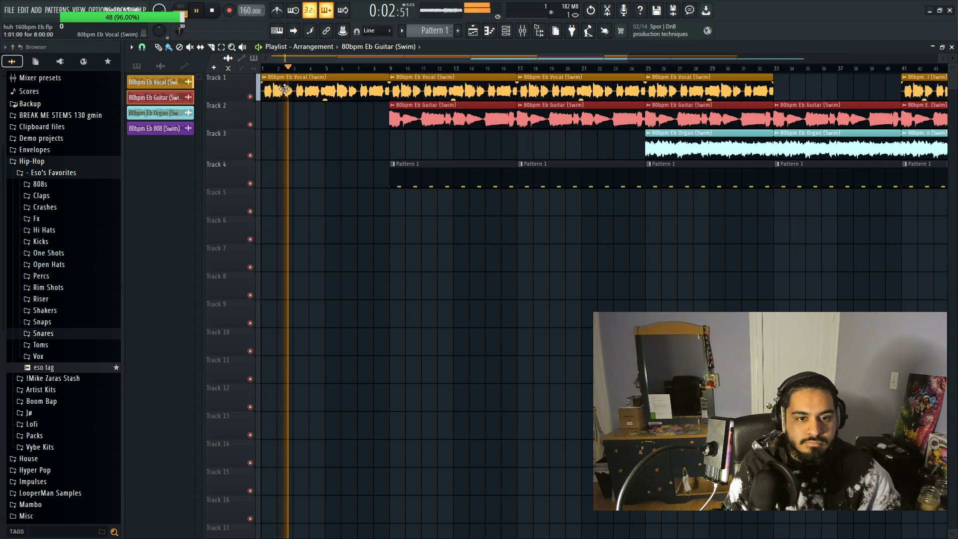
# Step: Undo the deletion of Track 2's first guitar clip, restart playback, and trim the clip's start to bar 5
pyautogui.hotkey('ctrl', 'z')
pyautogui.press('space')
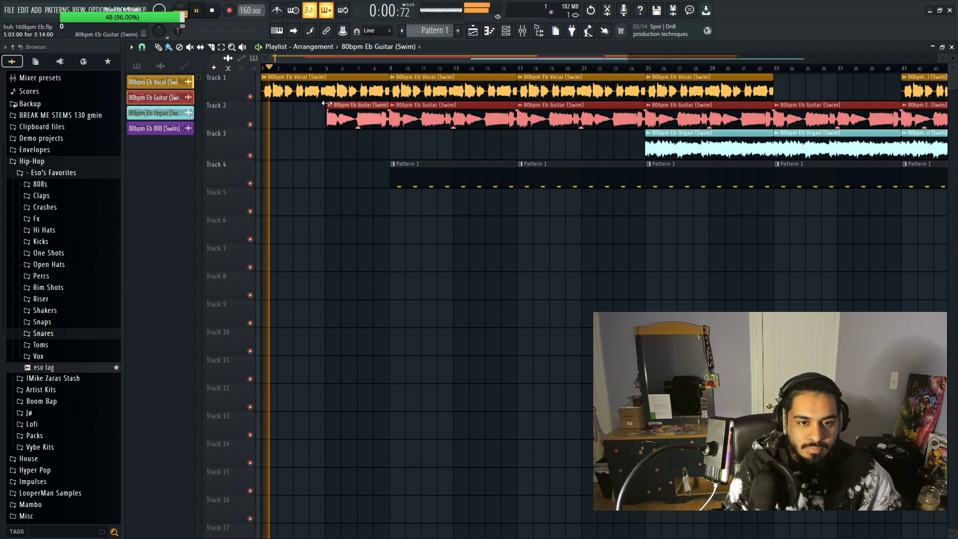
pyautogui.scroll(4, 344, 151)
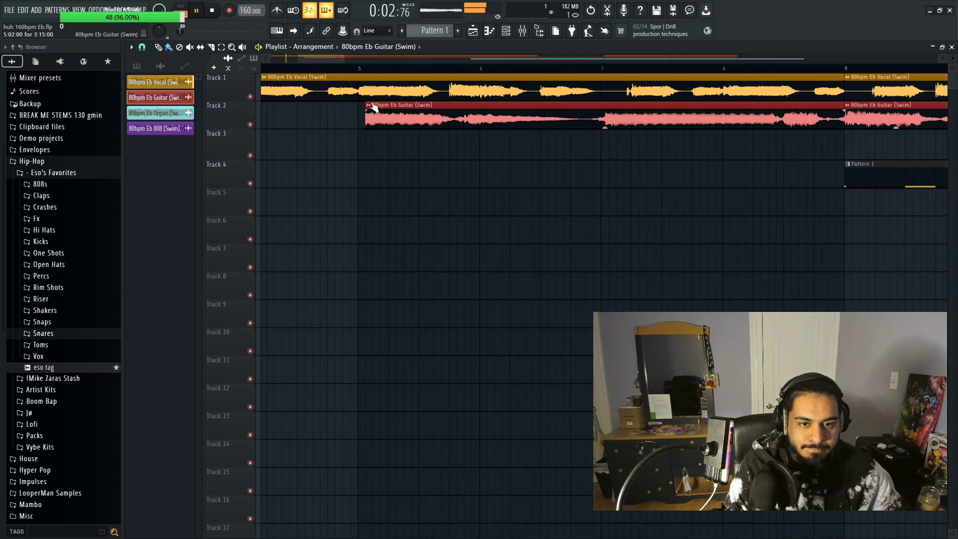
pyautogui.scroll(-2, 424, 216)
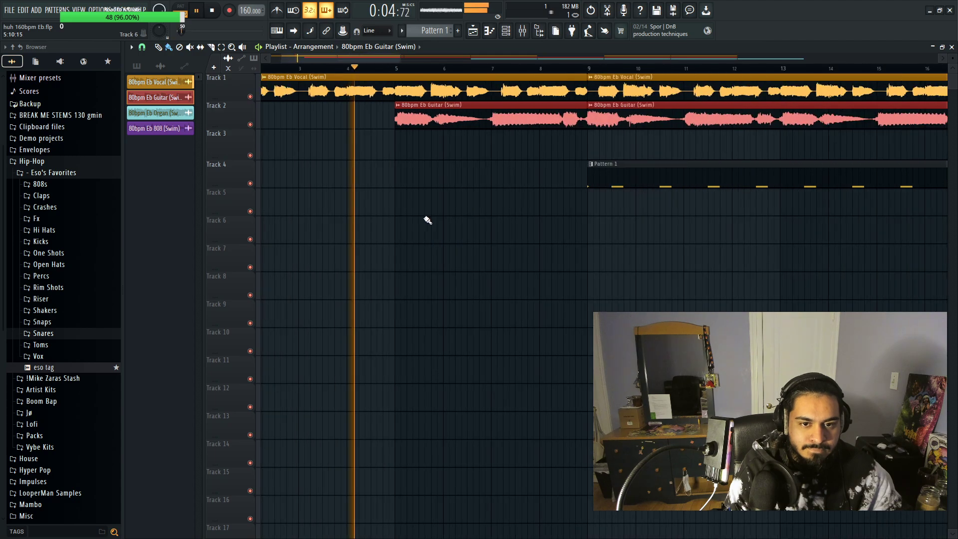
pyautogui.scroll(-3, 578, 276)
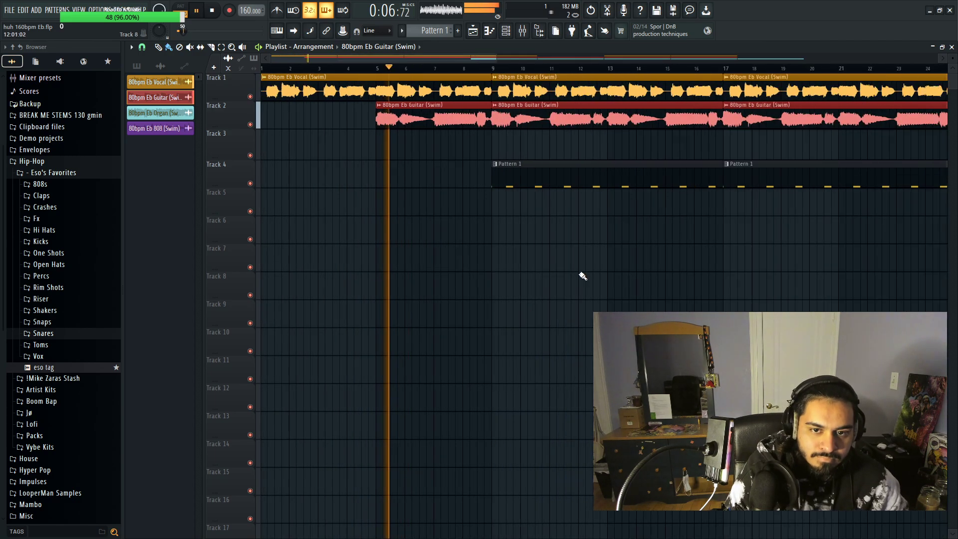
pyautogui.scroll(-2, 570, 285)
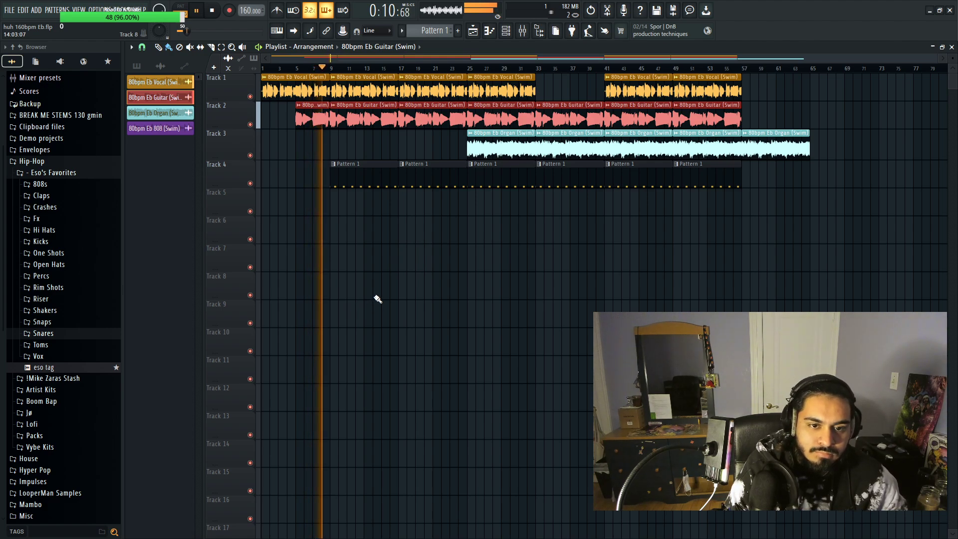
pyautogui.rightClick(447, 293)
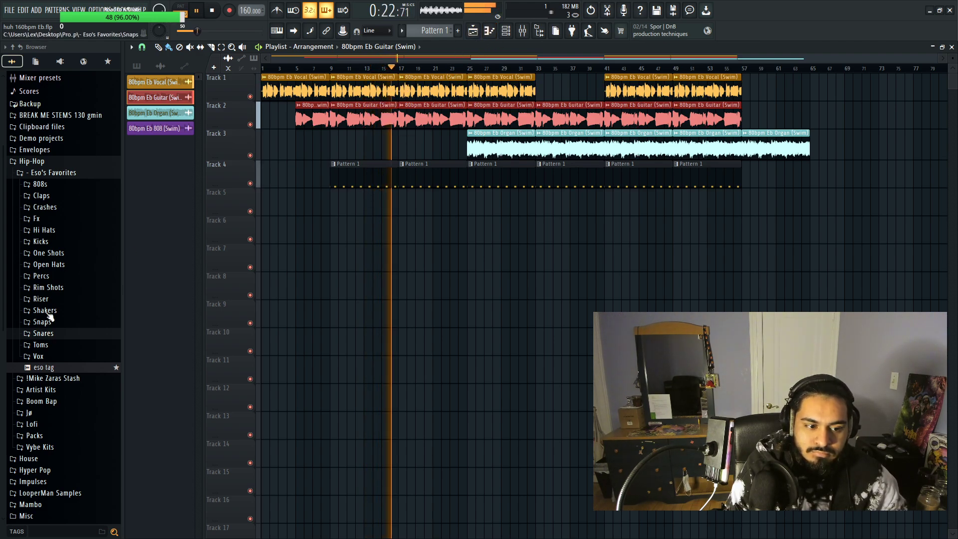
# Step: Add the Hi-Hats (chasethemoney_1) sample from the Hi Hats folder as a new channel and fill each 2 steps
pyautogui.click(44, 230)
pyautogui.click(59, 251)
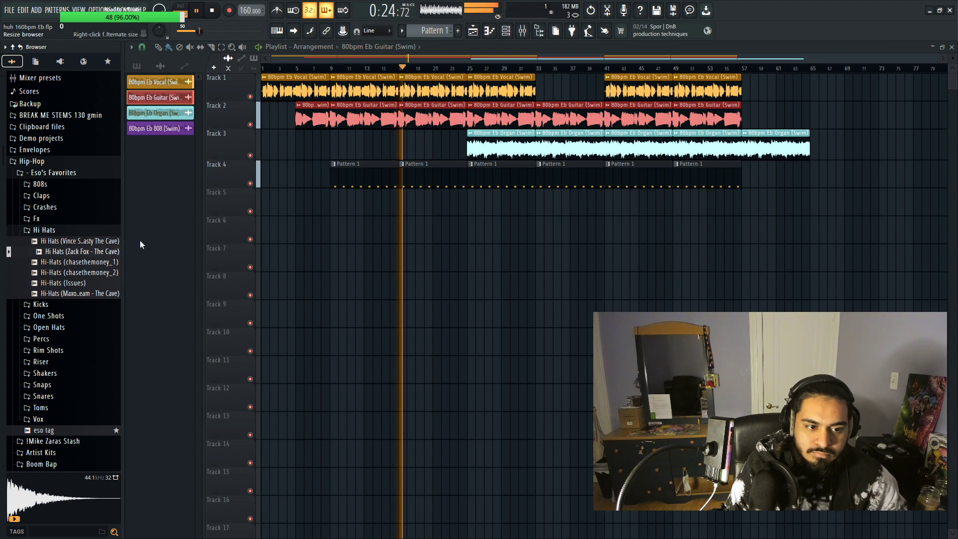
pyautogui.click(510, 33)
pyautogui.moveTo(182, 218); pyautogui.dragTo(190, 211)
pyautogui.rightClick(199, 214)
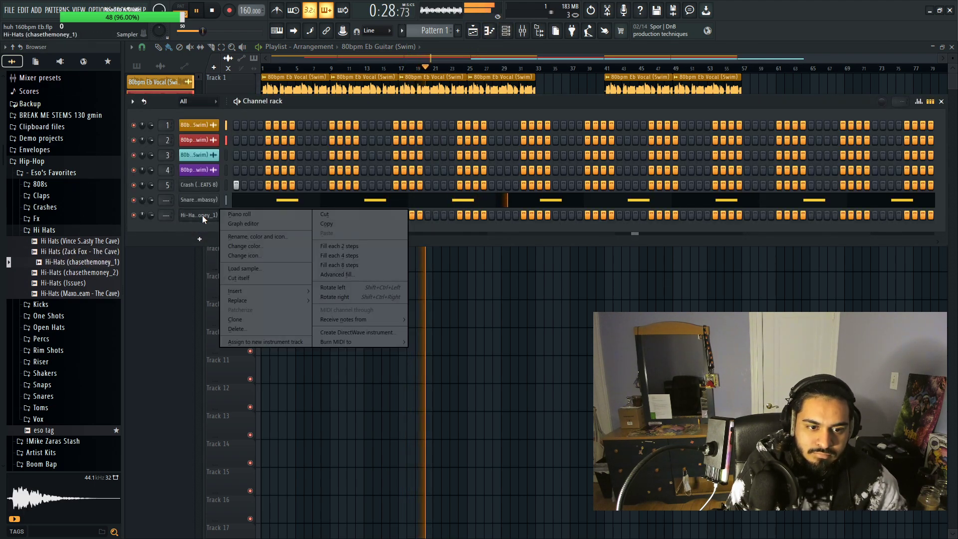
pyautogui.click(328, 242)
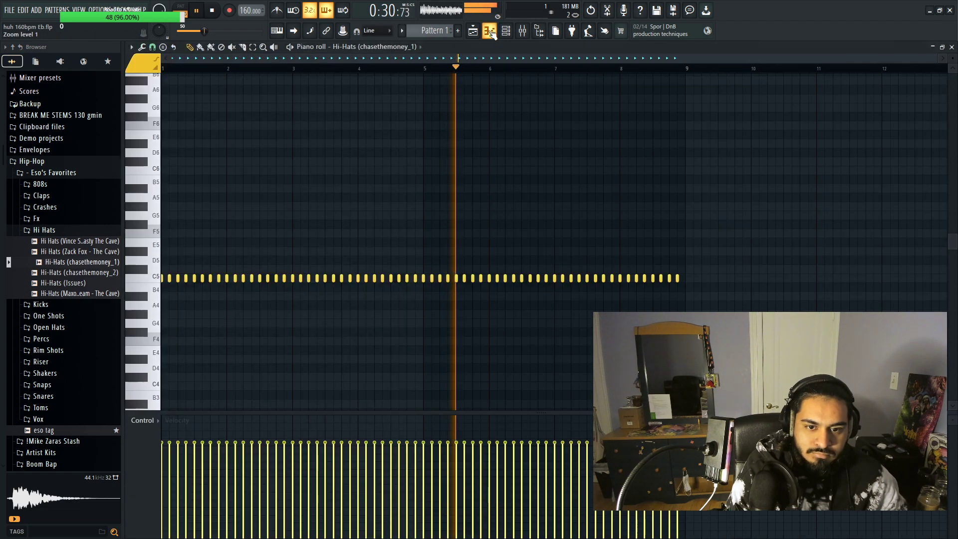
# Step: Refill the hi-hat channel at each 4 steps and check its notes in the piano roll
pyautogui.click(489, 31)
pyautogui.click(522, 30)
pyautogui.rightClick(214, 217)
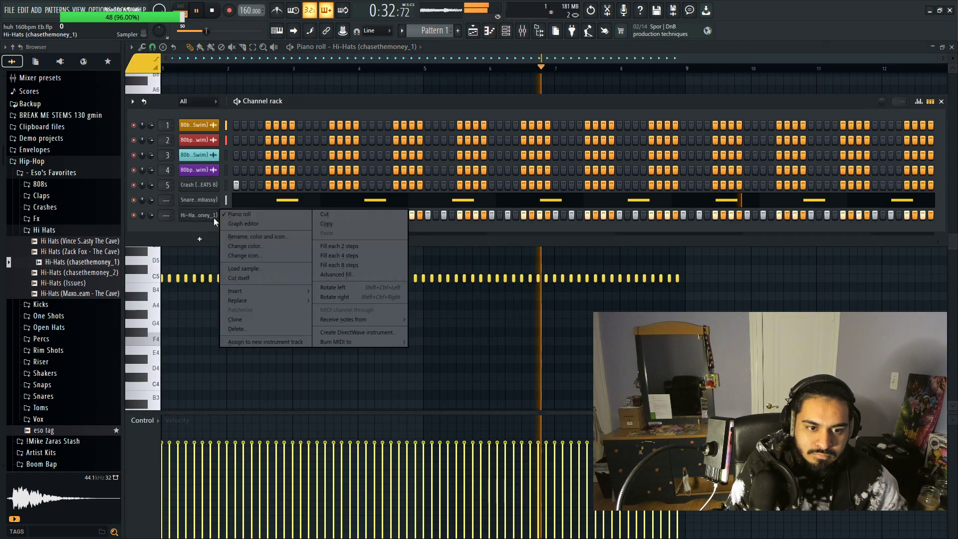
pyautogui.click(342, 252)
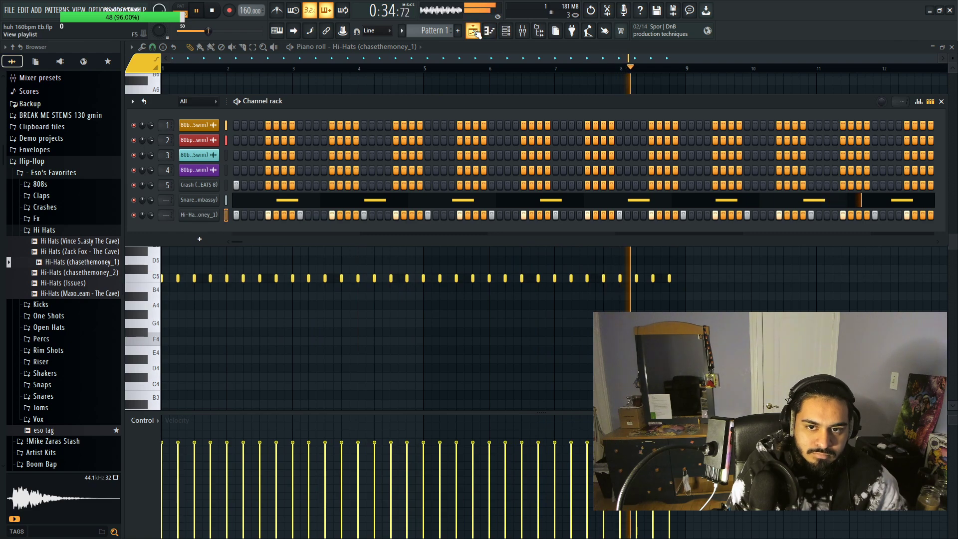
pyautogui.click(474, 32)
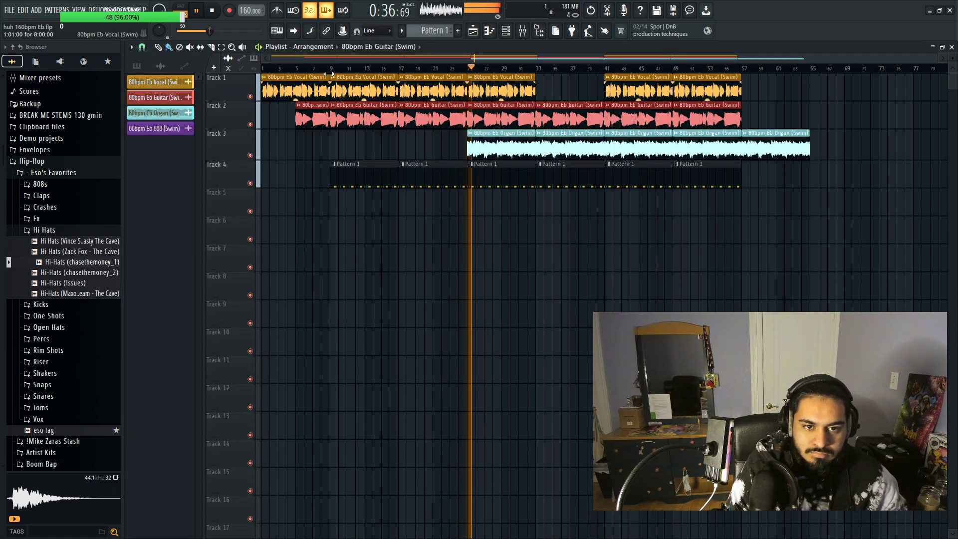
pyautogui.click(489, 30)
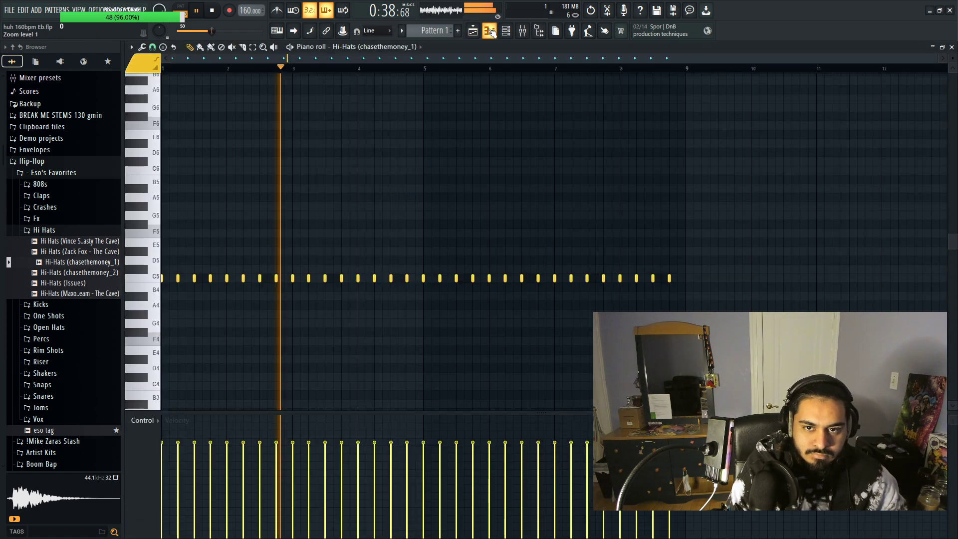
# Step: Audition the Hi-Hats (Issues) sample and the samples in the Shakers folder
pyautogui.click(69, 283)
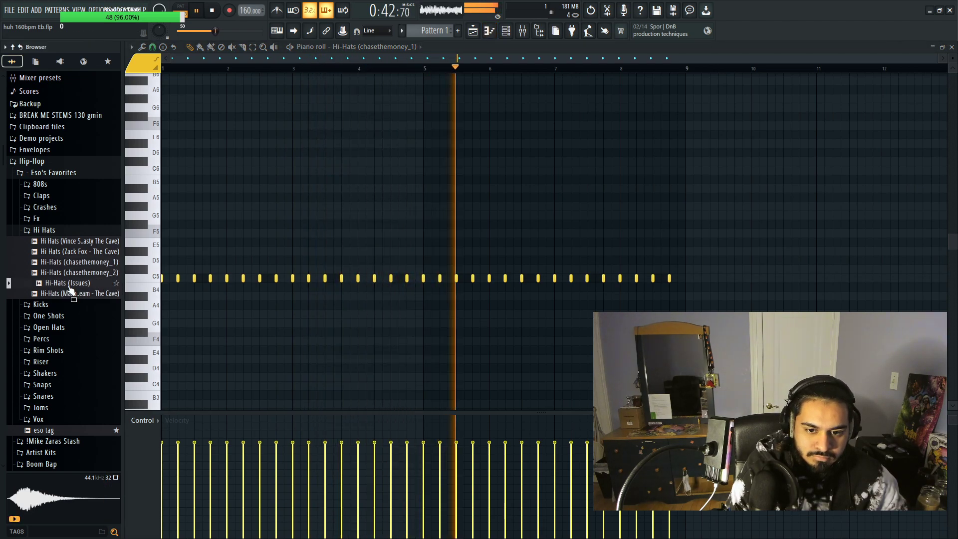
pyautogui.click(62, 232)
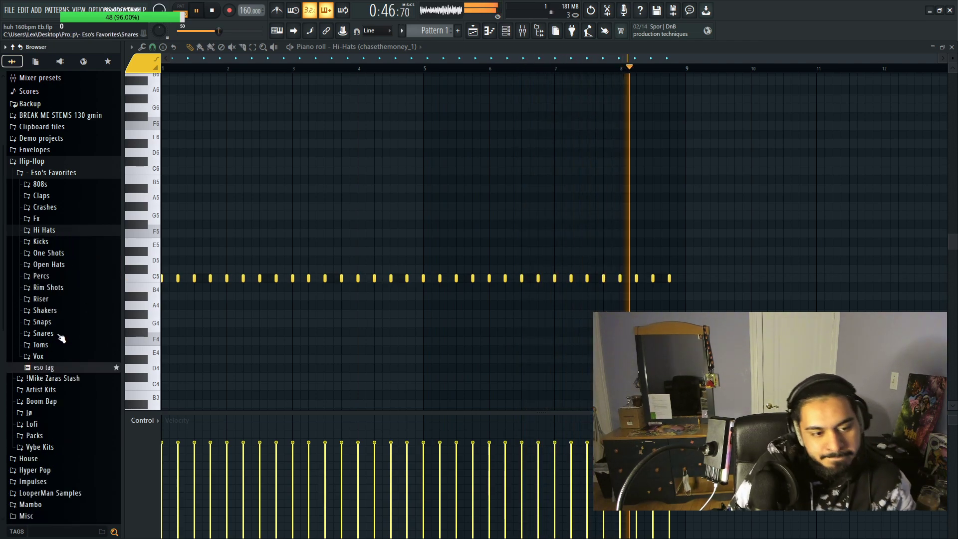
pyautogui.click(61, 335)
pyautogui.click(54, 333)
pyautogui.click(45, 310)
pyautogui.click(76, 324)
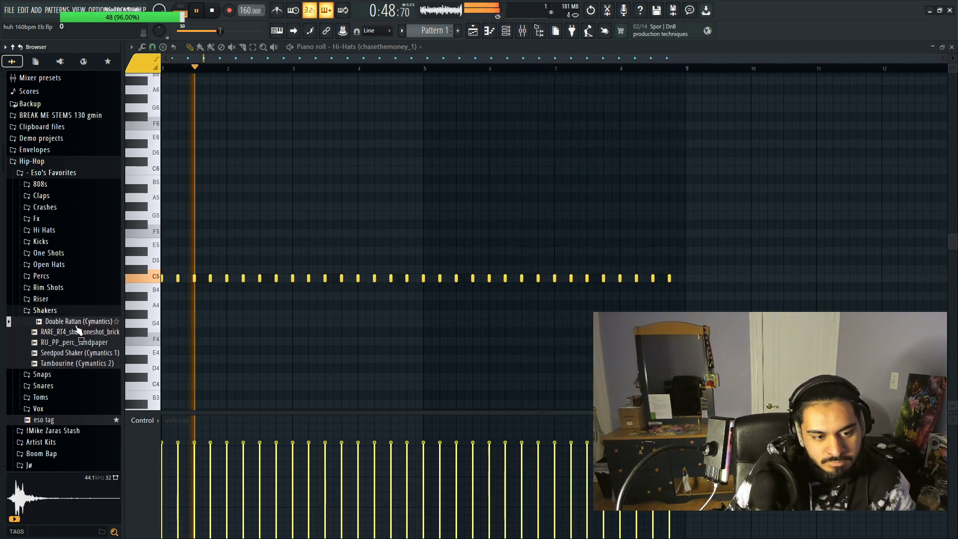
pyautogui.click(80, 332)
pyautogui.click(86, 342)
pyautogui.click(92, 352)
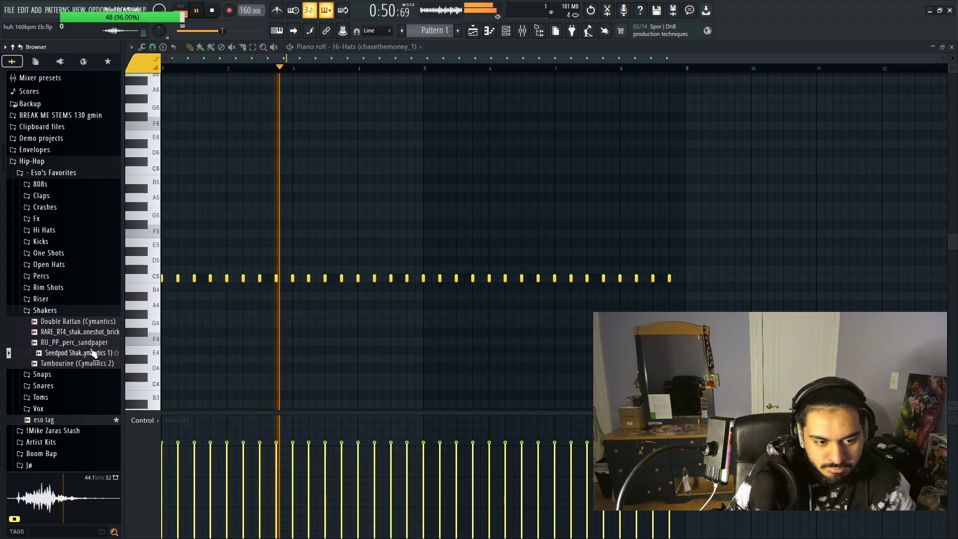
pyautogui.press('Down')
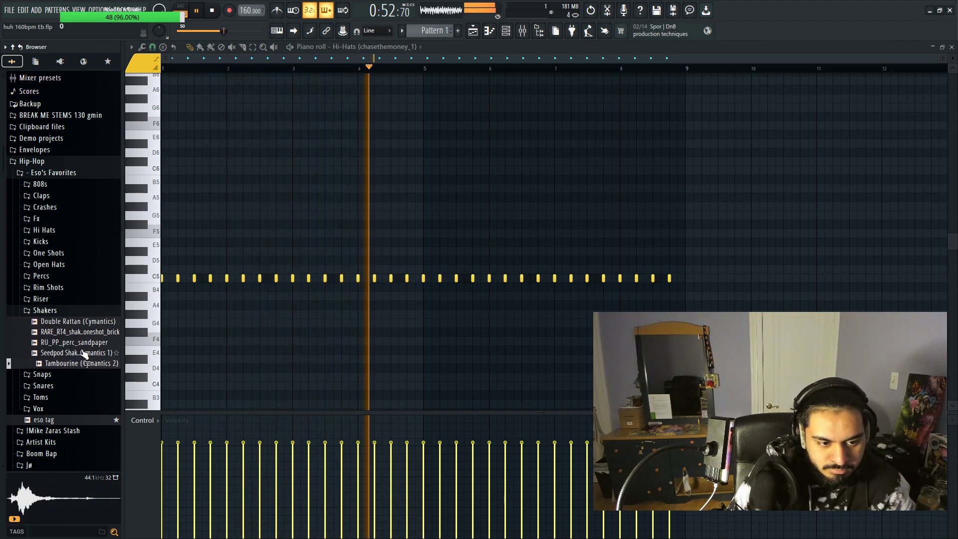
pyautogui.click(84, 353)
pyautogui.click(83, 343)
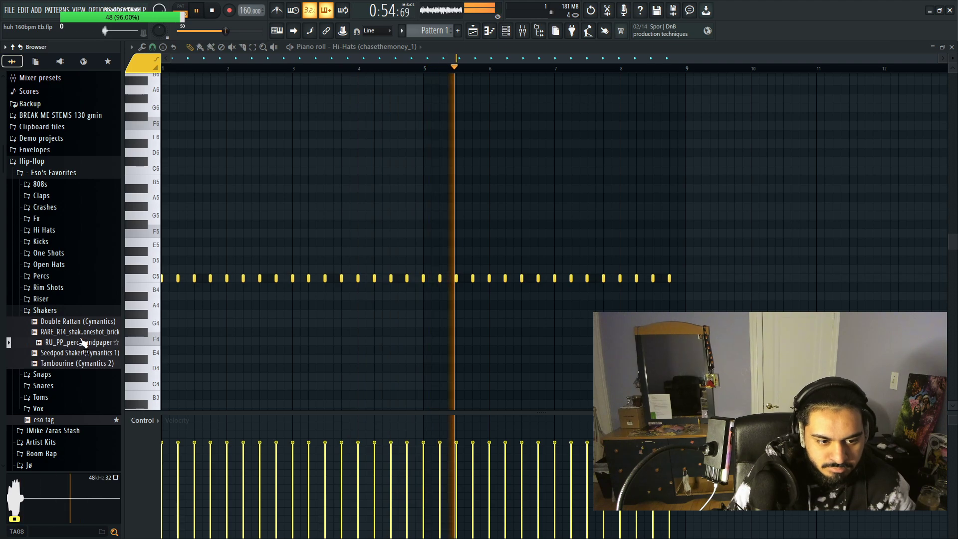
pyautogui.click(79, 331)
# Step: Add the RARE_RT4_shakers_littleseeds_oneshot_brick sample as a new channel and route the snare, hi-hat and shaker to mixer tracks 6 to 8
pyautogui.press('F6')
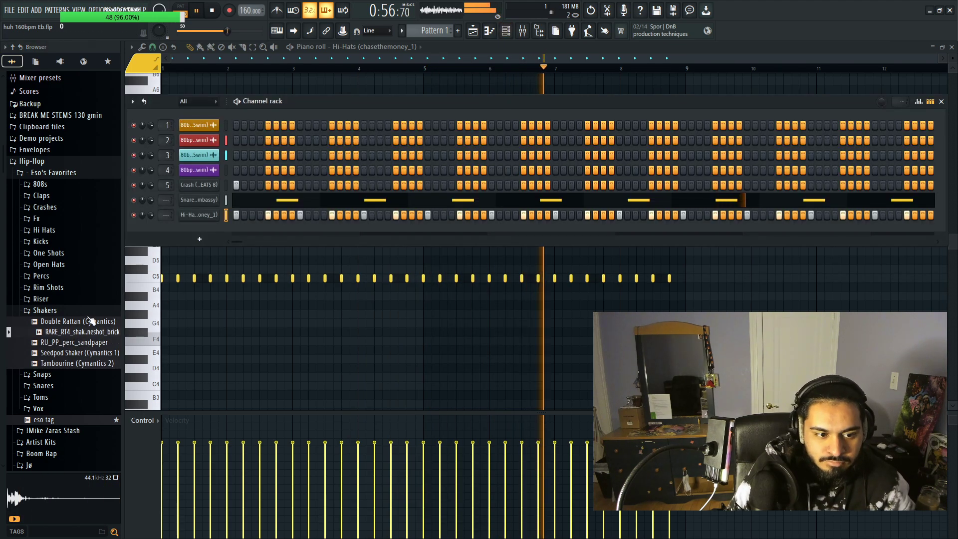
pyautogui.moveTo(85, 331); pyautogui.dragTo(204, 233)
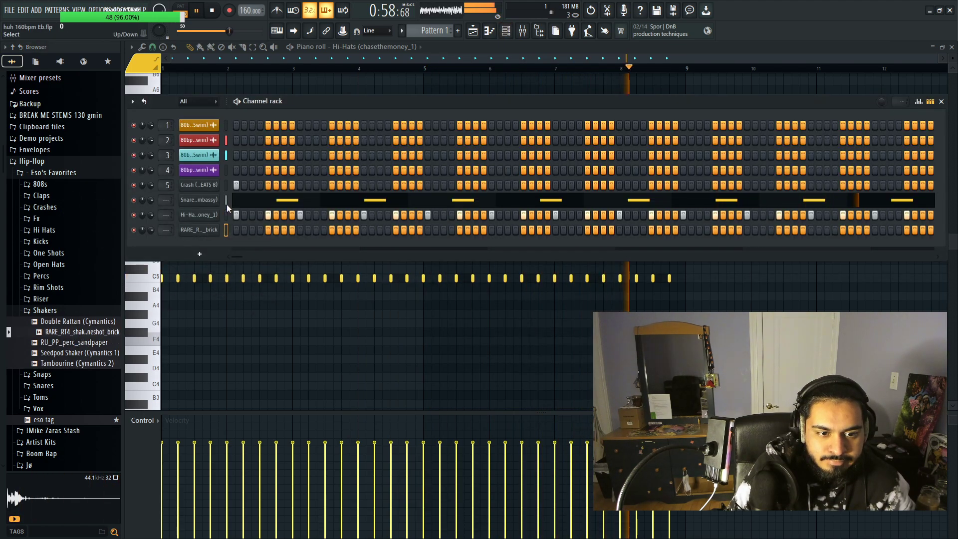
pyautogui.hotkey('ctrl', 'l')
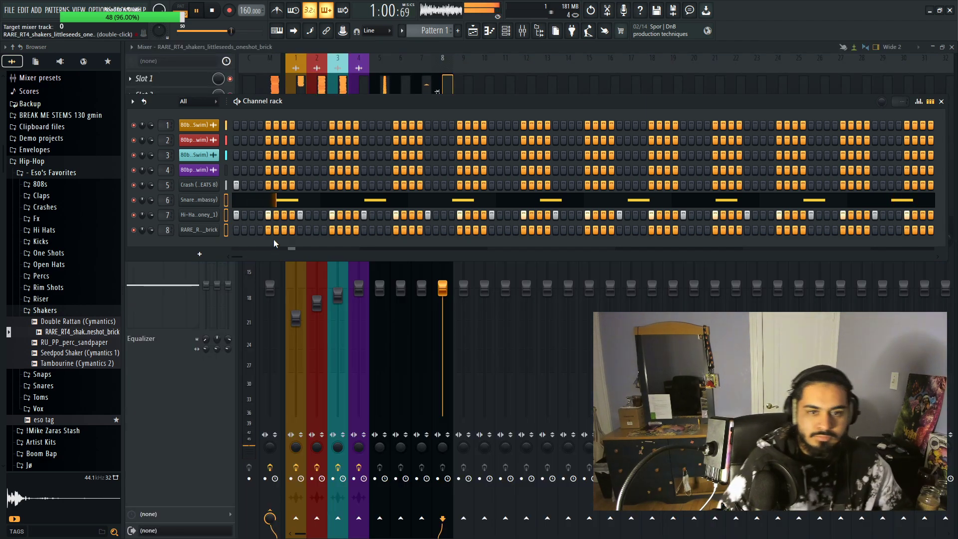
pyautogui.click(448, 75)
# Step: Place C5 notes on beats 2 and 4 of bar 1 in the shaker channel's piano roll
pyautogui.click(489, 28)
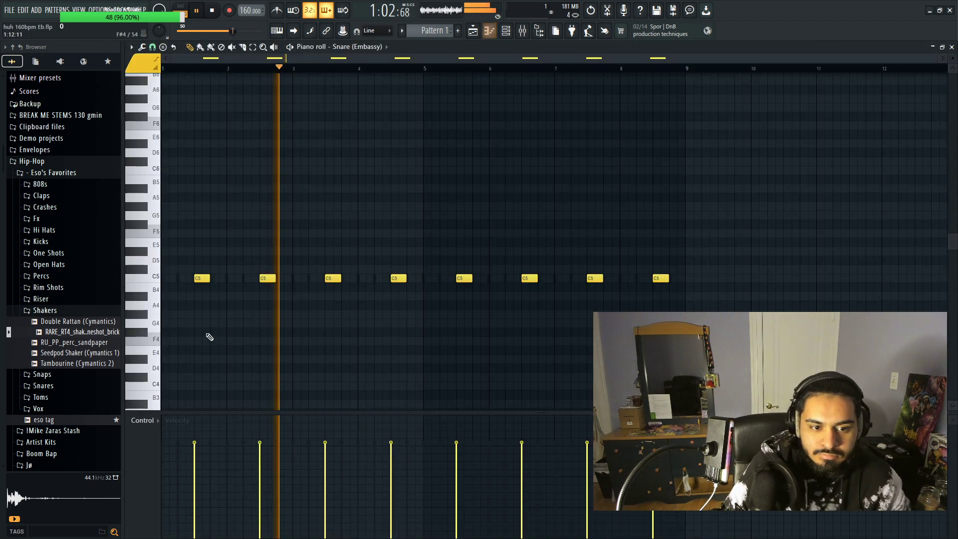
pyautogui.click(357, 46)
pyautogui.click(374, 139)
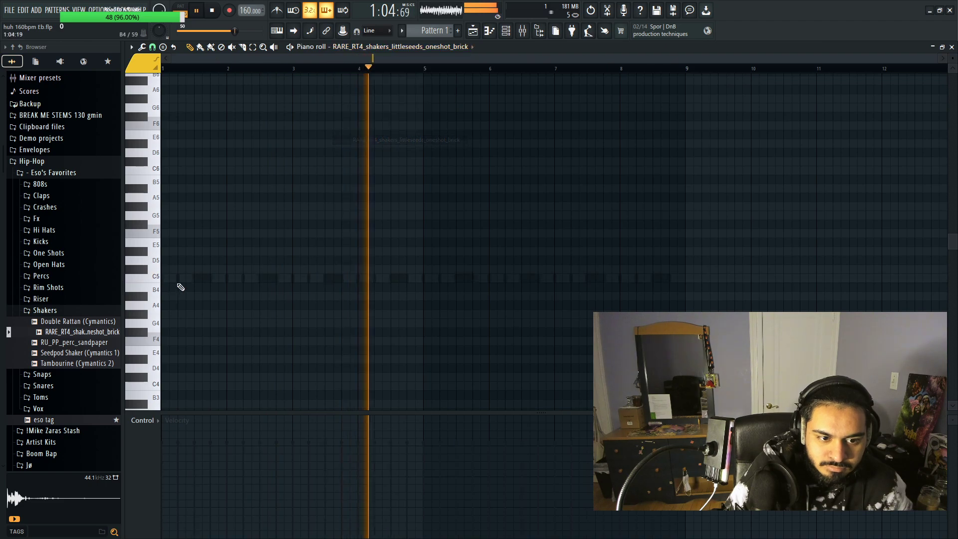
pyautogui.click(185, 278)
pyautogui.click(218, 278)
# Step: Duplicate the shaker notes at even two-beat spacing through the end of bar 8
pyautogui.moveTo(269, 299); pyautogui.dragTo(149, 269)
pyautogui.hotkey('ctrl', 'b')
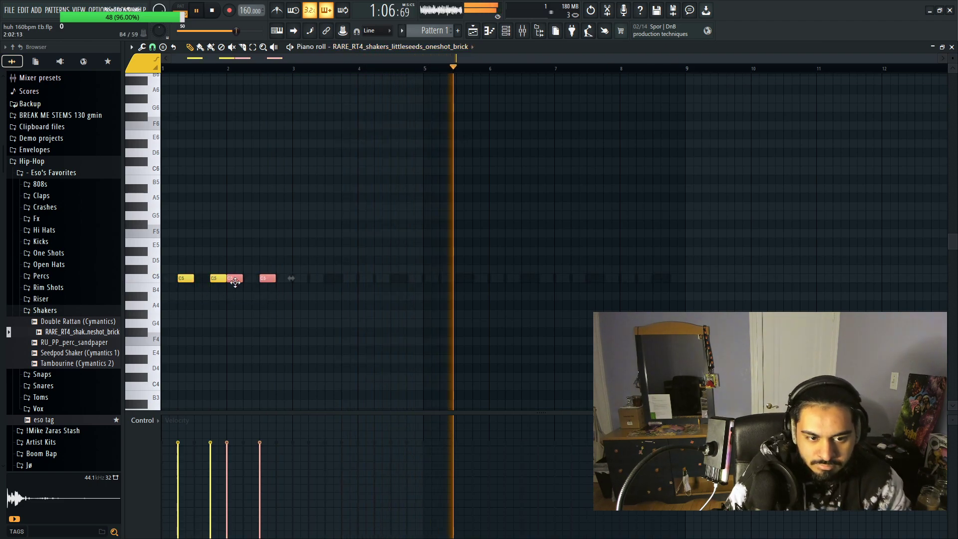
pyautogui.click(276, 386)
pyautogui.moveTo(353, 338); pyautogui.dragTo(150, 230)
pyautogui.hotkey('ctrl', 'b')
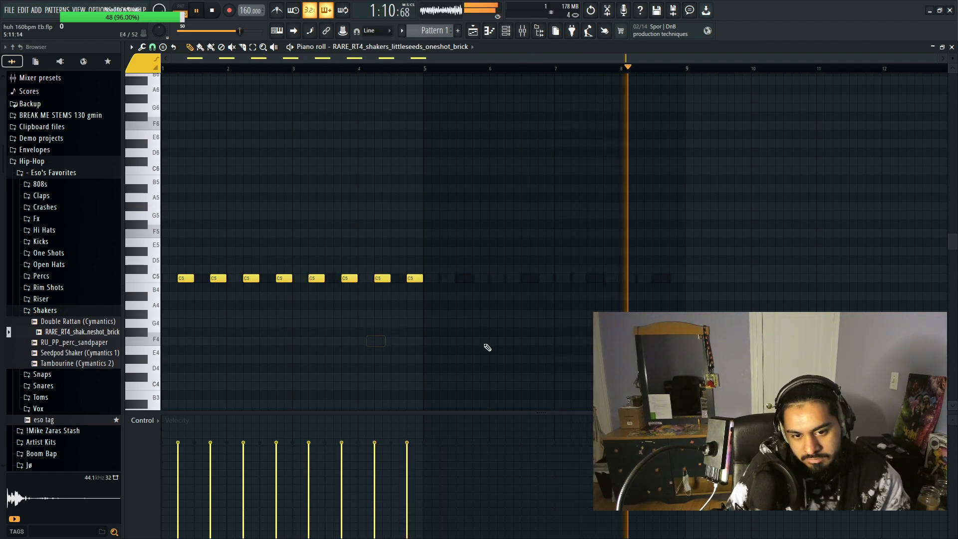
pyautogui.hotkey('ctrl', 'a')
pyautogui.hotkey('ctrl', 'b')
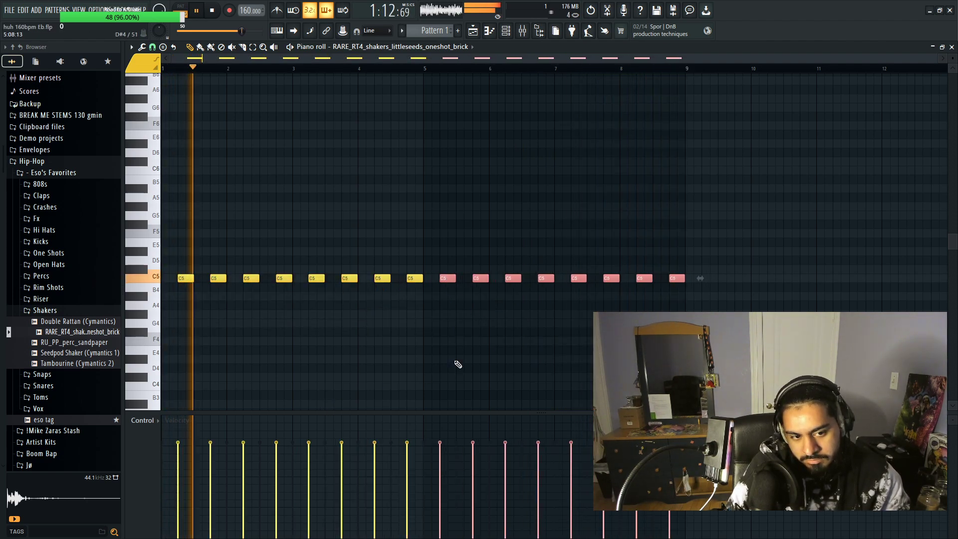
# Step: Delete every fourth note of the shaker line in the piano roll across all eight bars
pyautogui.click(429, 405)
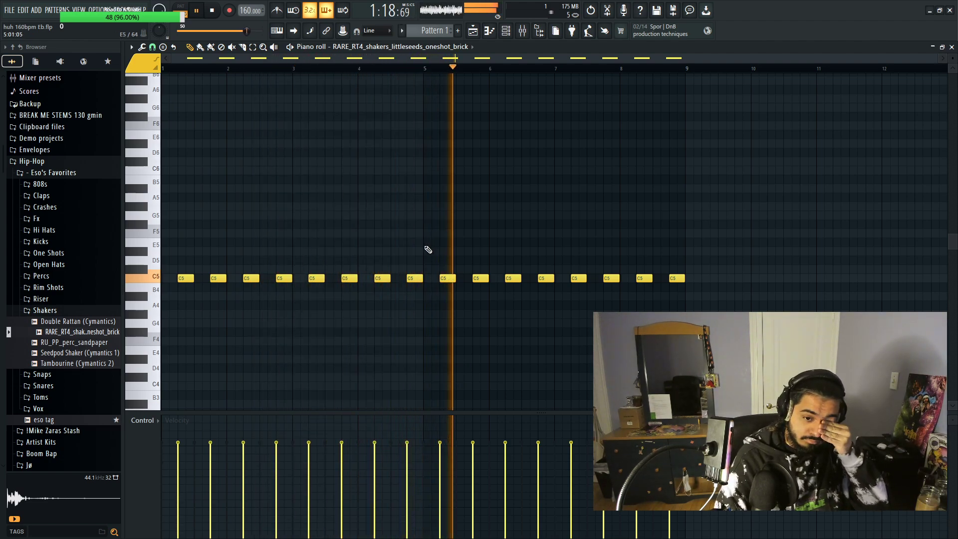
pyautogui.rightClick(283, 278)
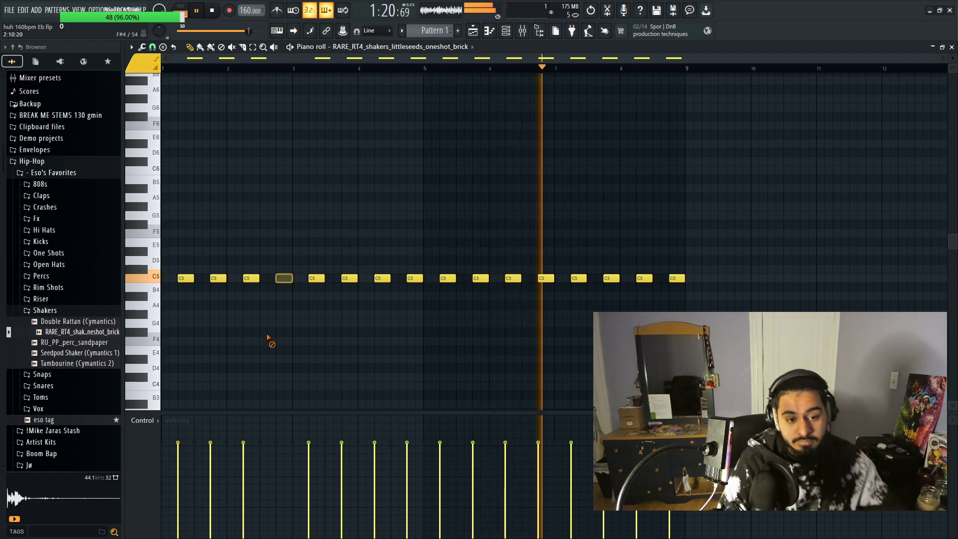
pyautogui.rightClick(415, 277)
pyautogui.rightClick(545, 278)
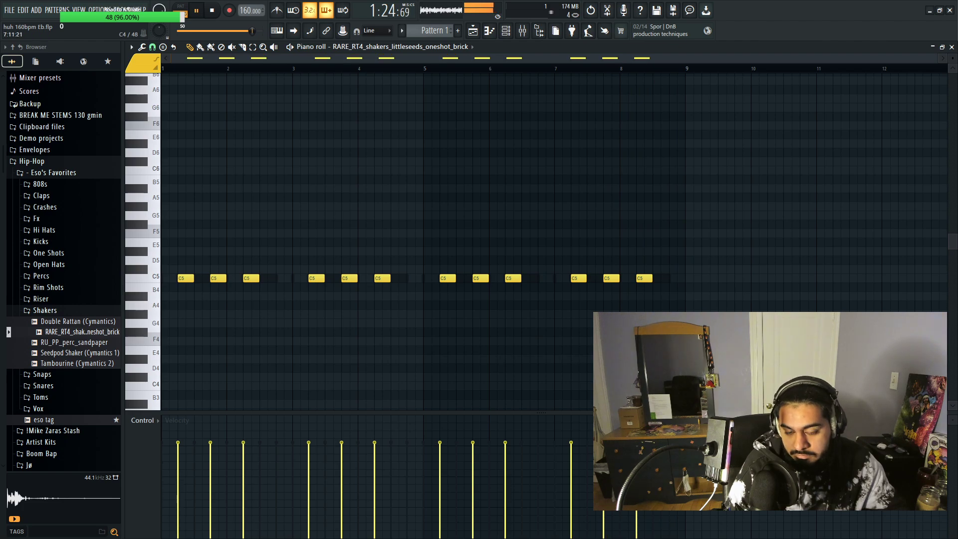
pyautogui.click(9, 10)
pyautogui.click(29, 57)
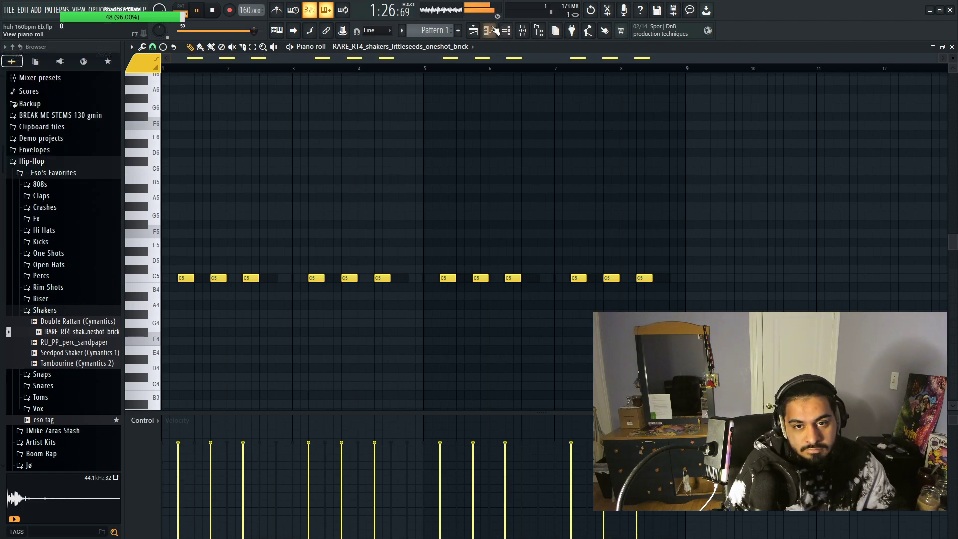
# Step: In the playlist, delete the two Pattern 1 clips on Track 4 from bar 41 onward
pyautogui.press('F5')
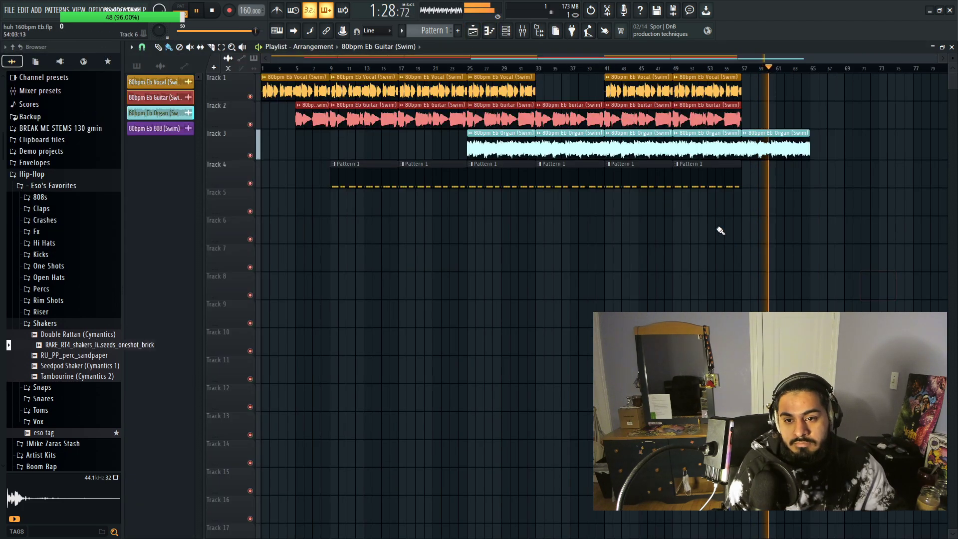
pyautogui.rightClick(709, 175)
pyautogui.rightClick(639, 175)
# Step: Create Pattern 2 and place it on Track 5 at bar 41, extended to bar 49
pyautogui.press('F4')
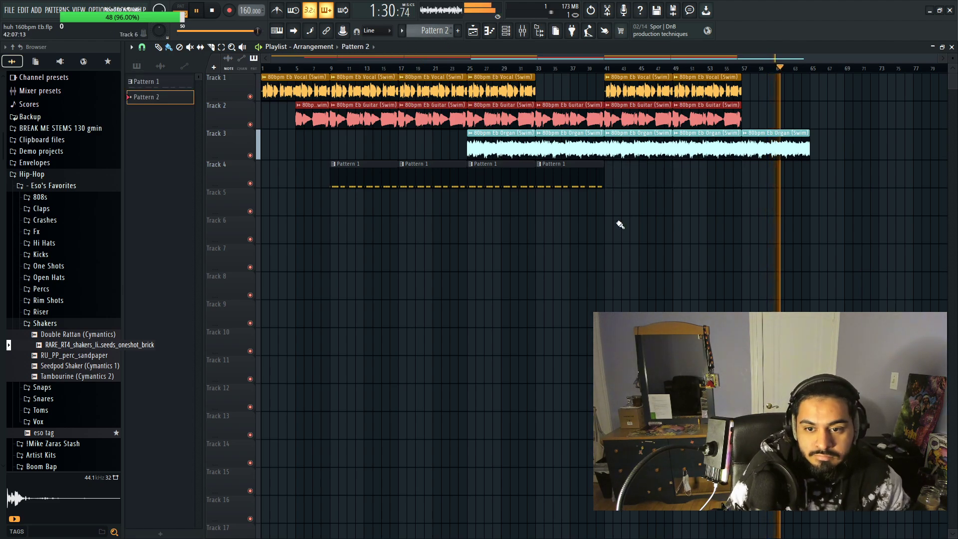
pyautogui.scroll(5, 647, 231)
pyautogui.click(512, 208)
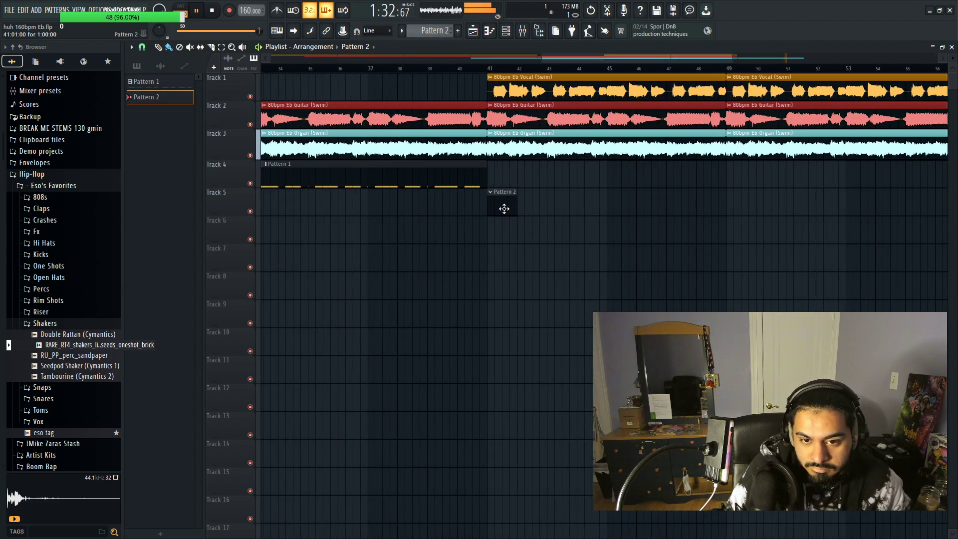
pyautogui.scroll(-3, 519, 210)
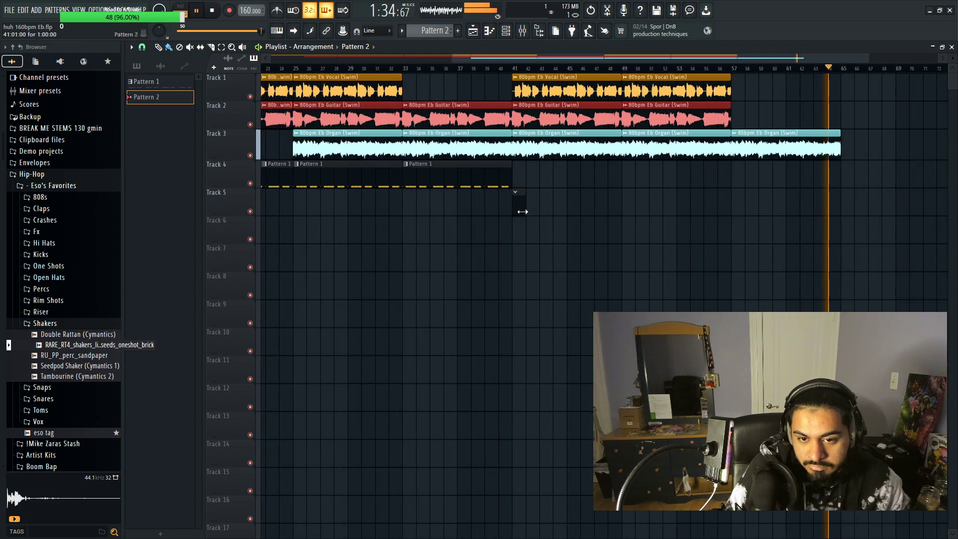
pyautogui.moveTo(525, 208); pyautogui.dragTo(624, 216)
pyautogui.scroll(2, 651, 249)
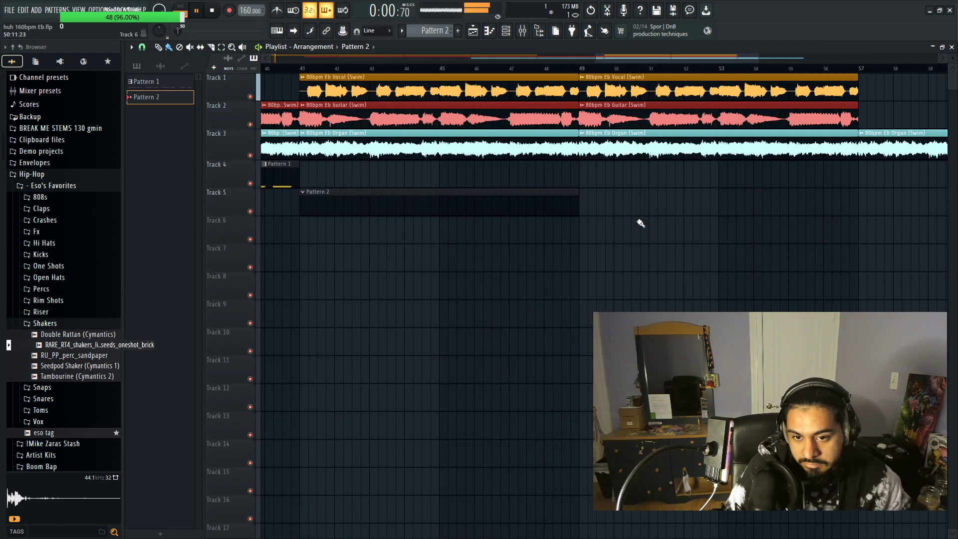
# Step: Duplicate the eight-bar Pattern 2 clip twice on Track 5 so it runs to bar 65
pyautogui.hotkey('ctrl', 'b')
pyautogui.hotkey('ctrl', 'b')
pyautogui.scroll(-1, 691, 309)
pyautogui.scroll(1, 434, 342)
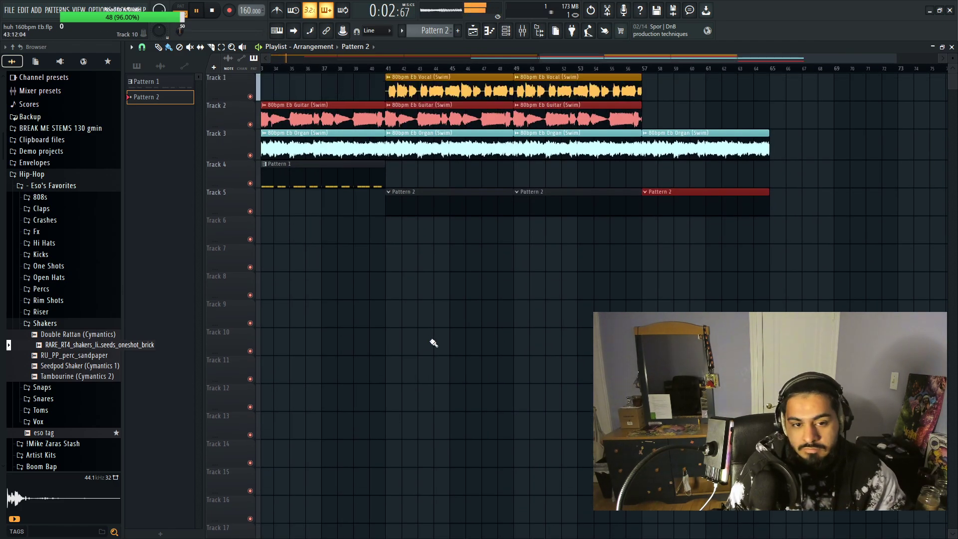
pyautogui.scroll(-3, 551, 315)
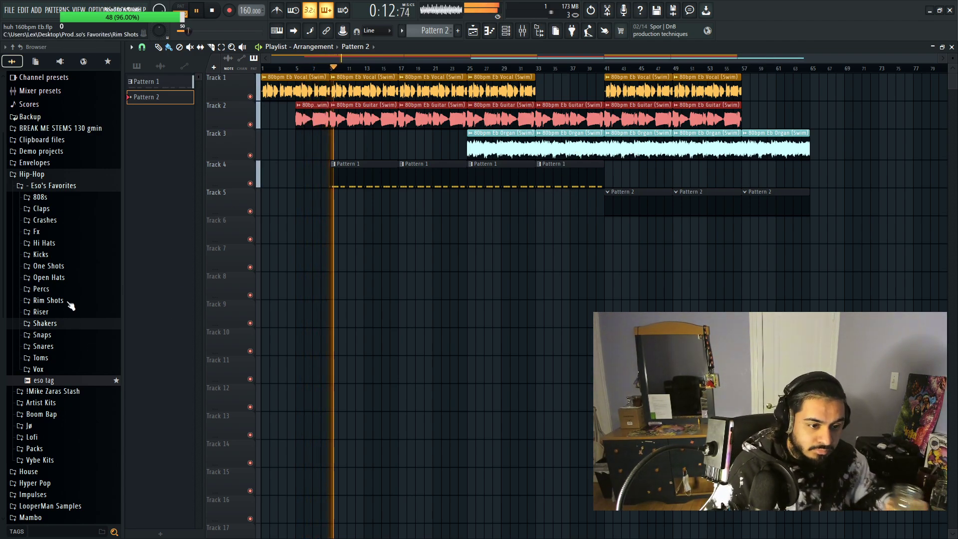
pyautogui.click(41, 311)
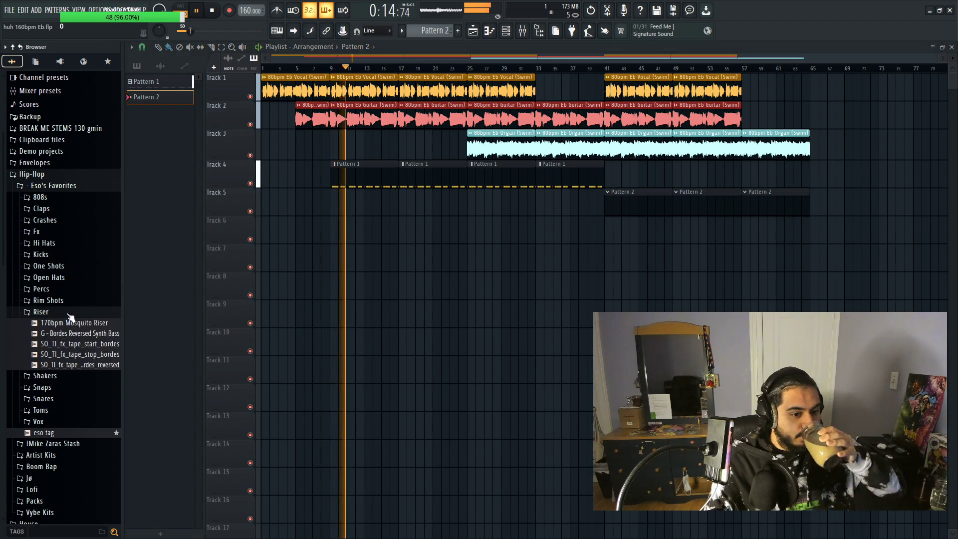
pyautogui.click(68, 312)
pyautogui.click(71, 301)
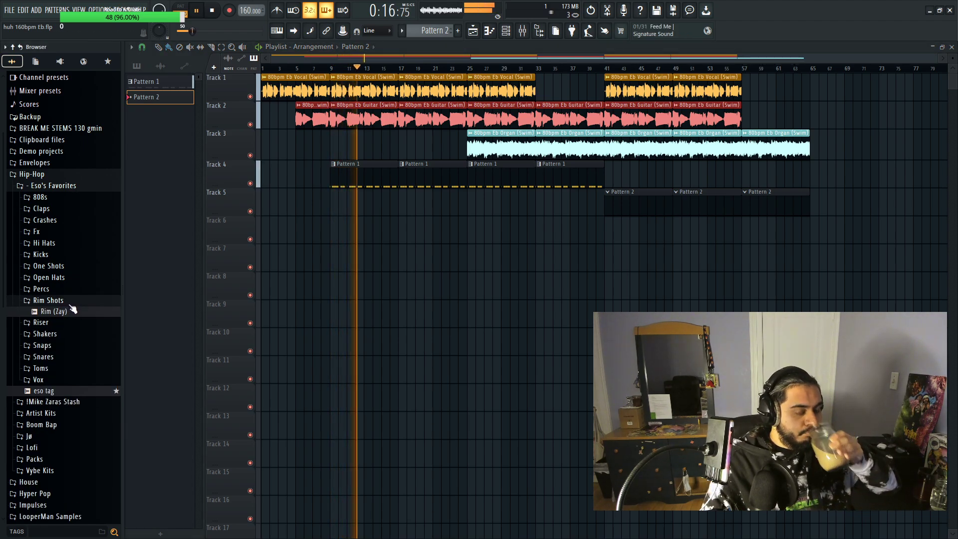
pyautogui.click(75, 301)
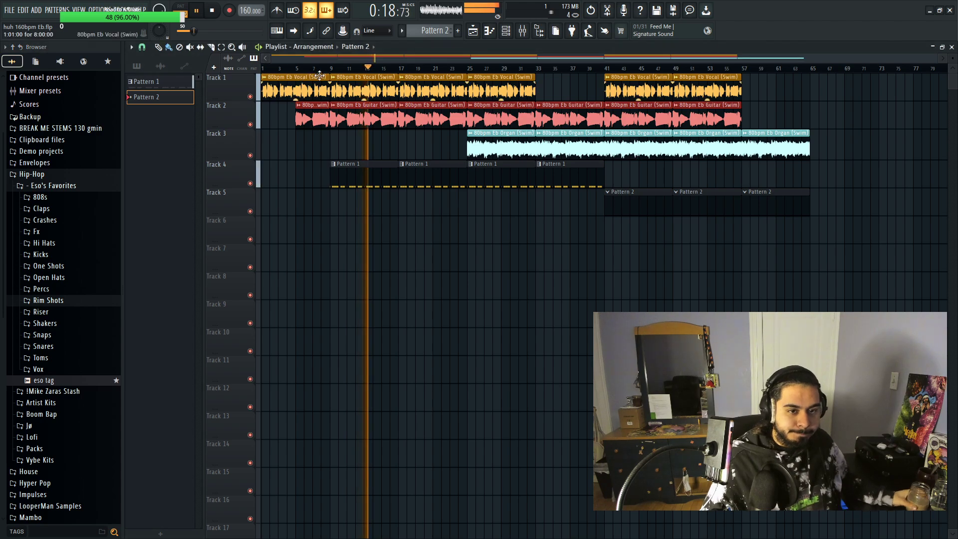
# Step: Set the vocal audio clip's time stretching mode to Stretch and its pitch range to 12 semitones
pyautogui.scroll(5, 241, 196)
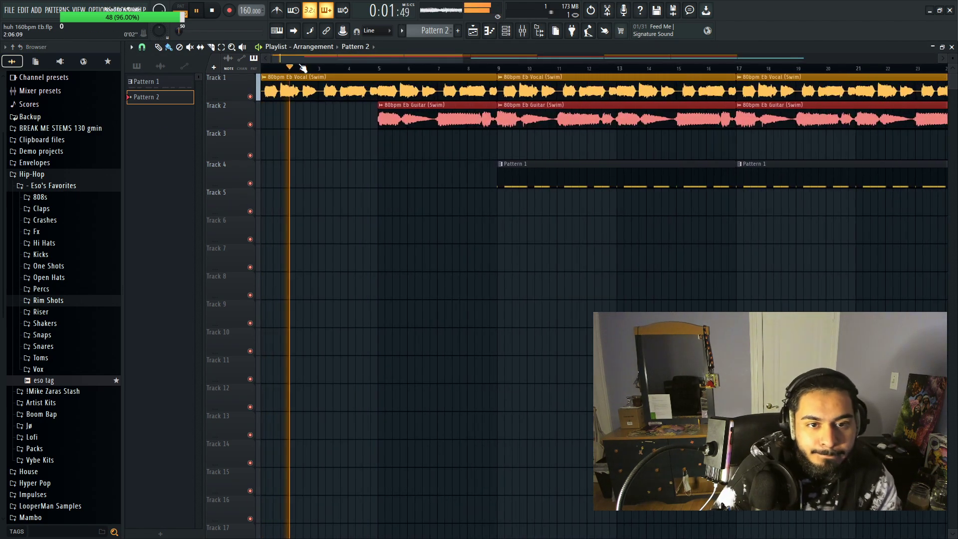
pyautogui.press('space')
pyautogui.doubleClick(314, 89)
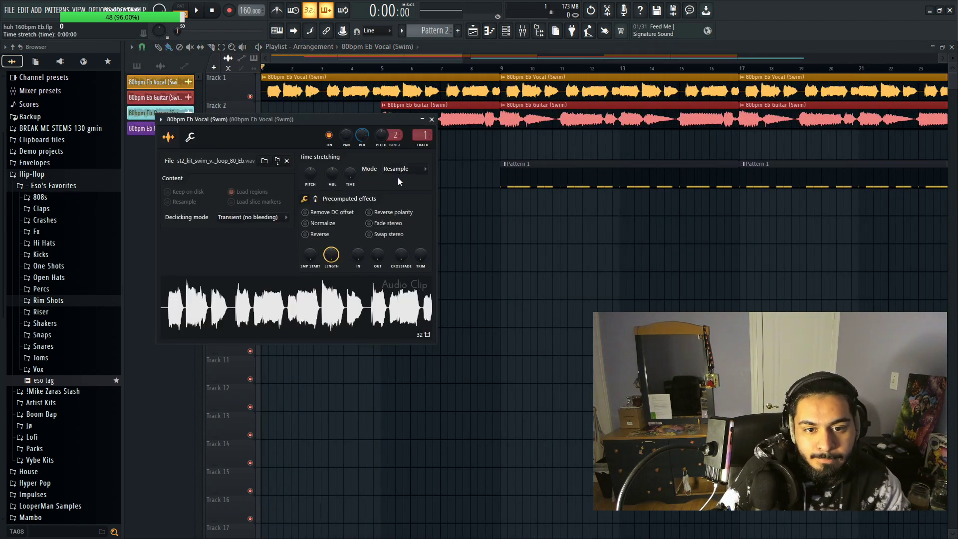
pyautogui.click(397, 171)
pyautogui.click(403, 193)
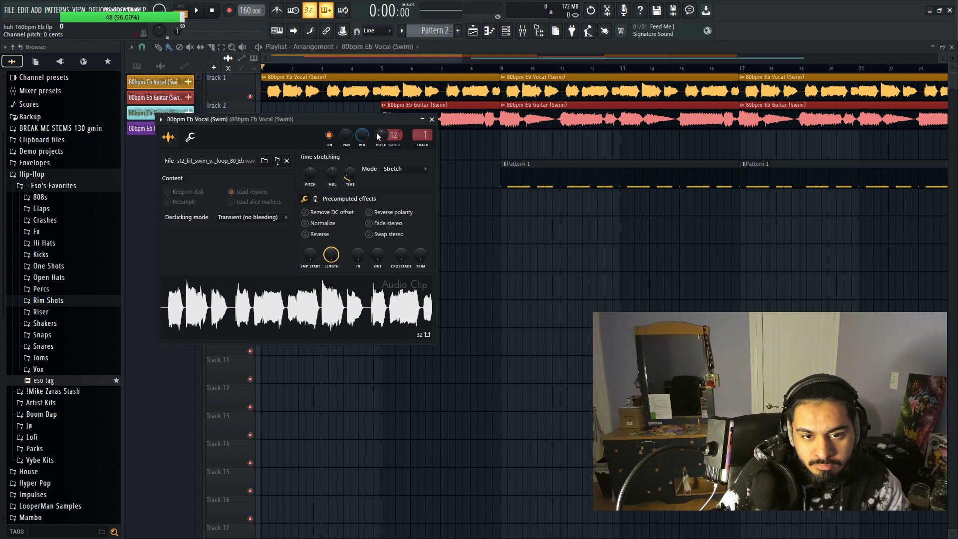
pyautogui.click(430, 118)
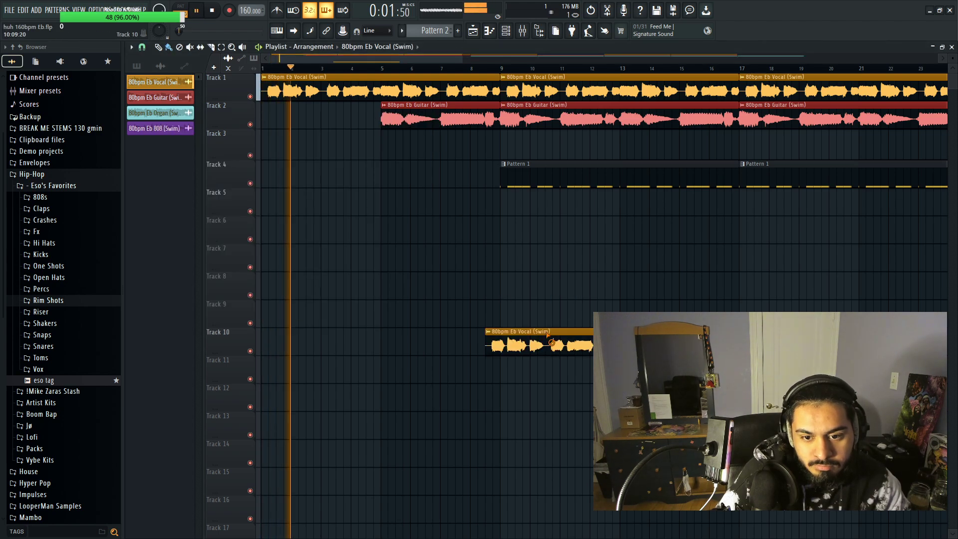
# Step: Set the guitar audio clip's time stretching mode to Stretch and widen its pitch knob range
pyautogui.scroll(-3, 539, 396)
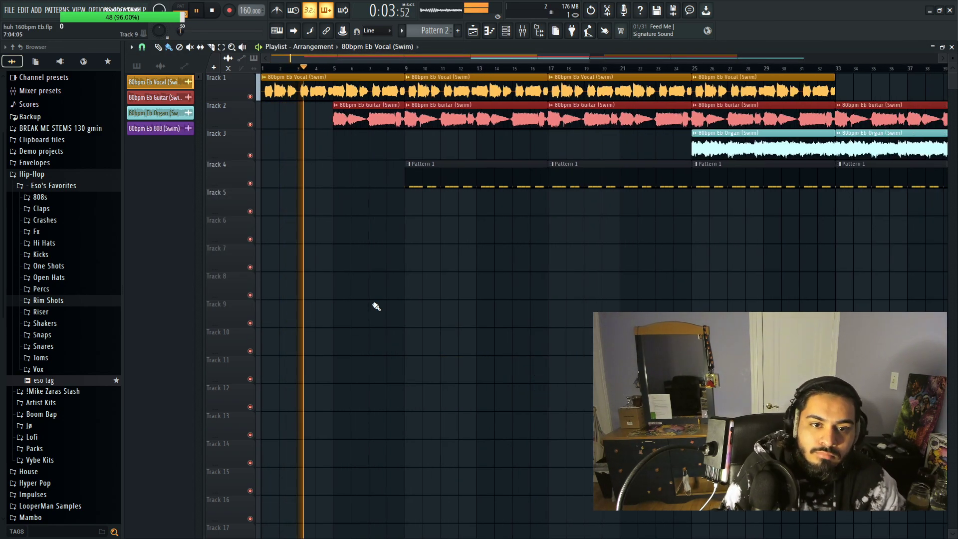
pyautogui.scroll(-2, 371, 314)
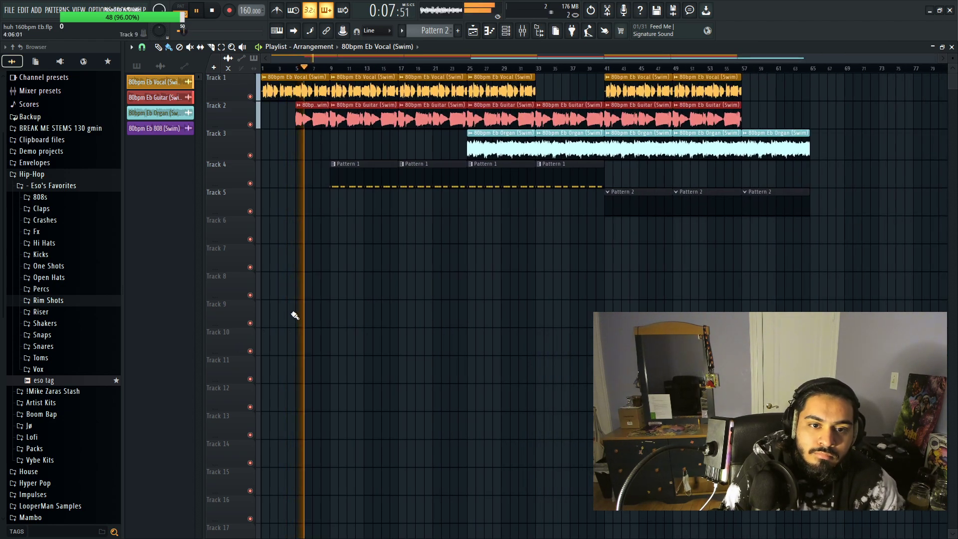
pyautogui.scroll(4, 331, 284)
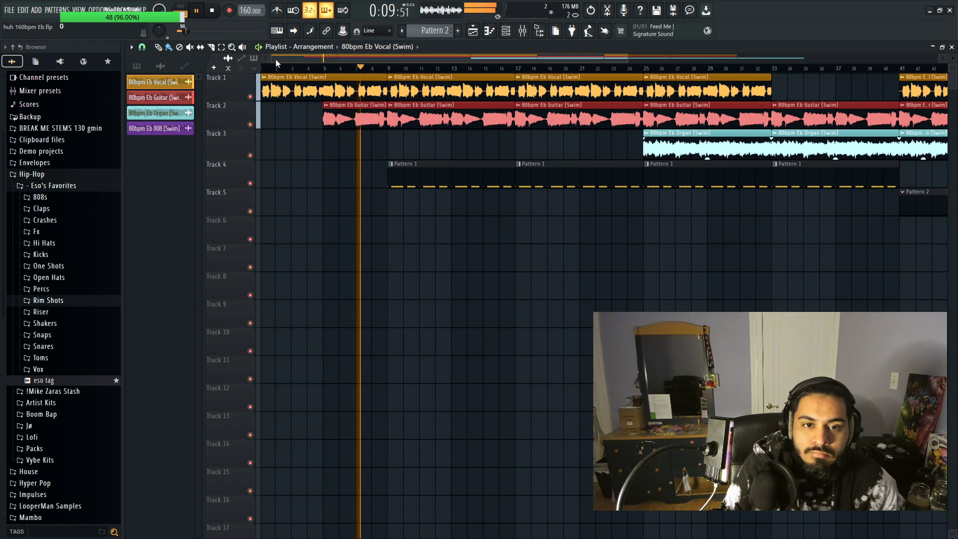
pyautogui.doubleClick(473, 120)
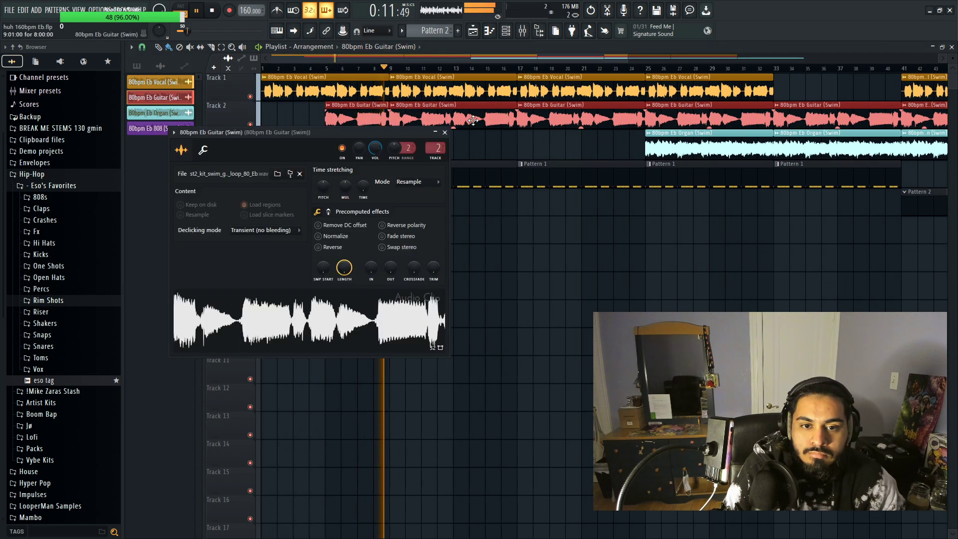
pyautogui.click(420, 182)
pyautogui.click(412, 206)
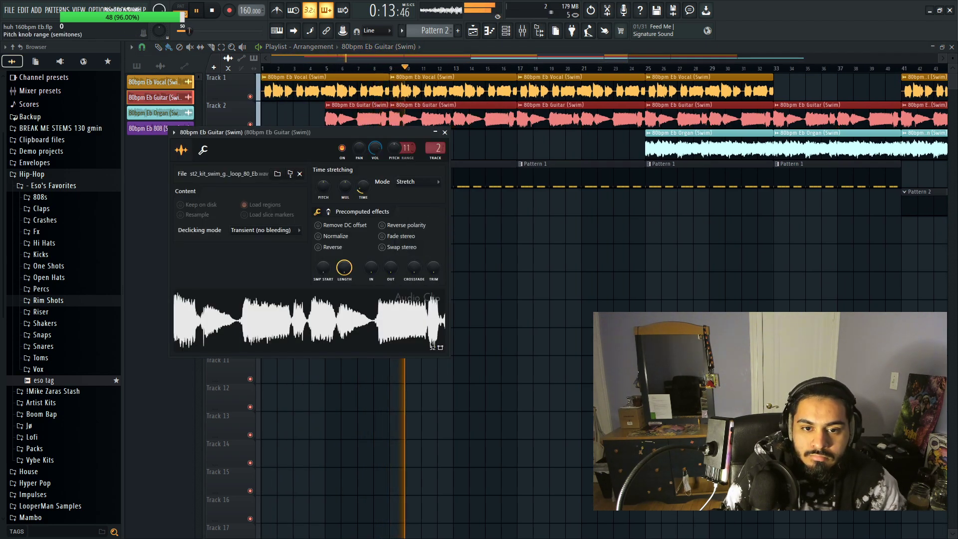
pyautogui.click(444, 132)
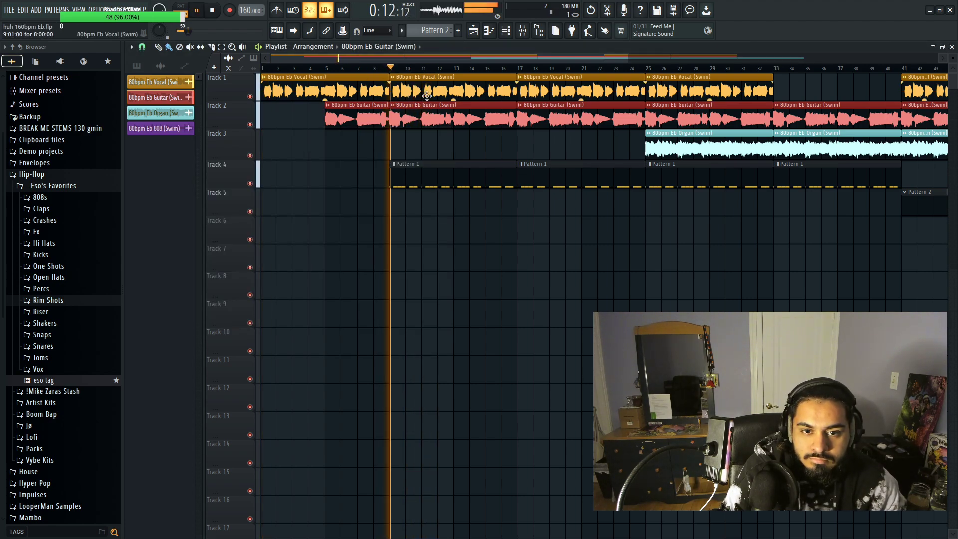
# Step: Reset the vocal audio clip's pitch to its default
pyautogui.scroll(-3, 502, 349)
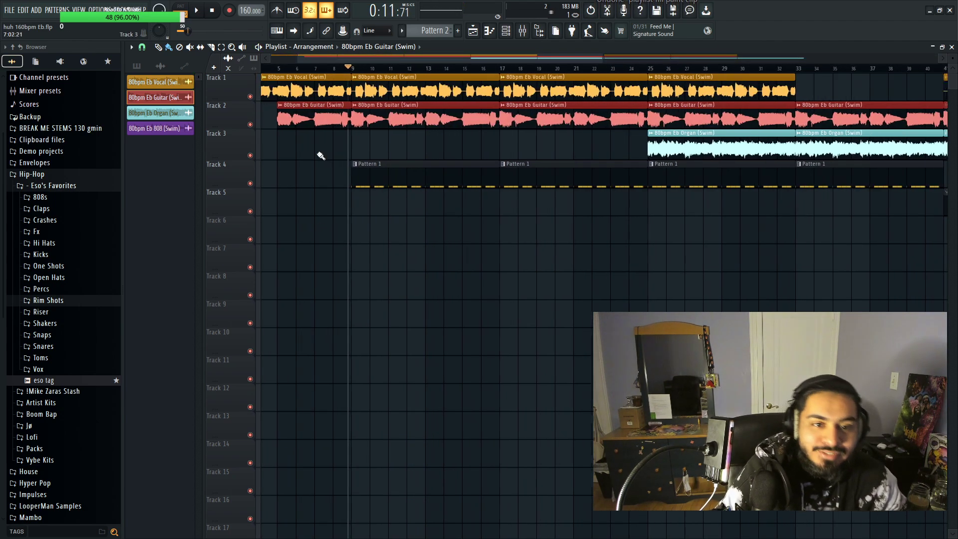
pyautogui.hscroll(-3, 337, 79)
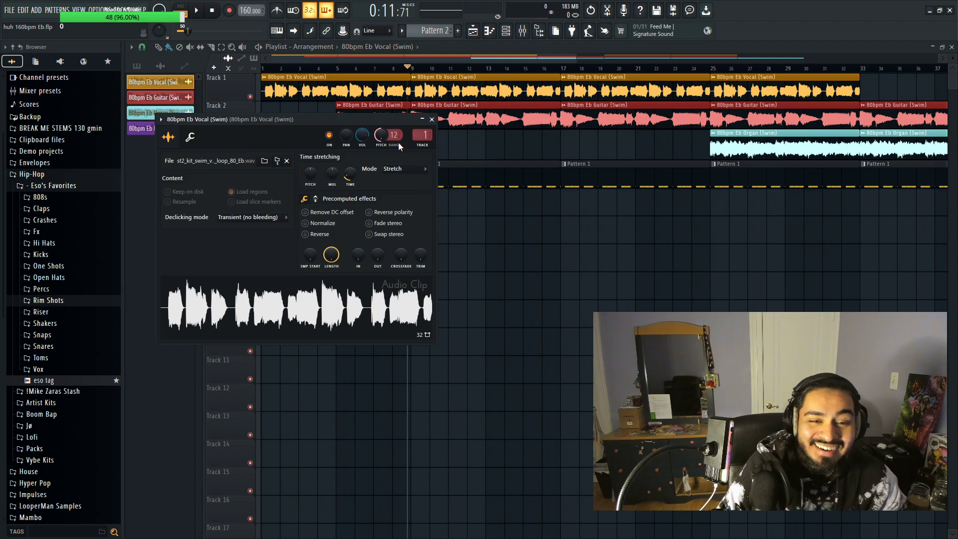
pyautogui.rightClick(380, 139)
pyautogui.press('Escape')
pyautogui.click(431, 119)
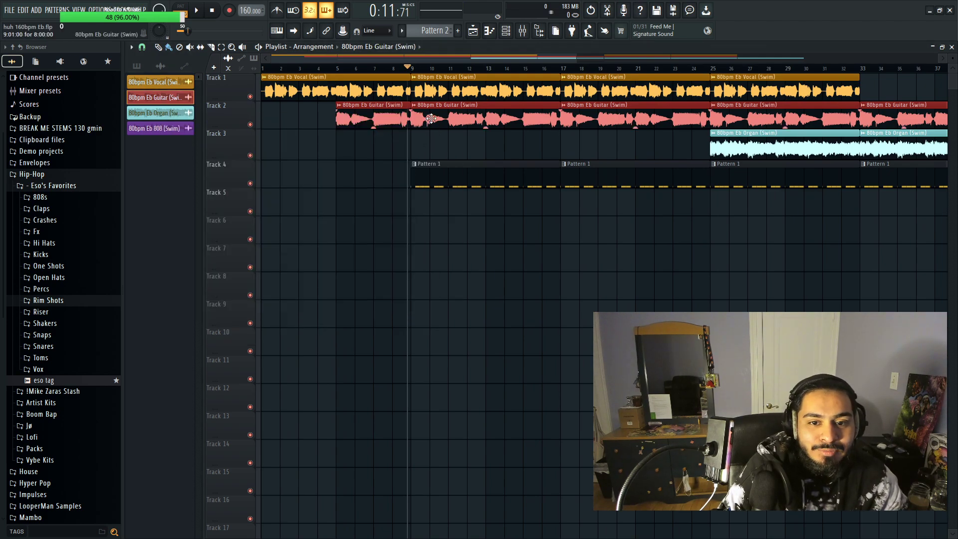
# Step: Reset the guitar audio clip's pitch to its default, with a pitch range of 12 semitones
pyautogui.click(149, 97)
pyautogui.rightClick(397, 146)
pyautogui.click(407, 153)
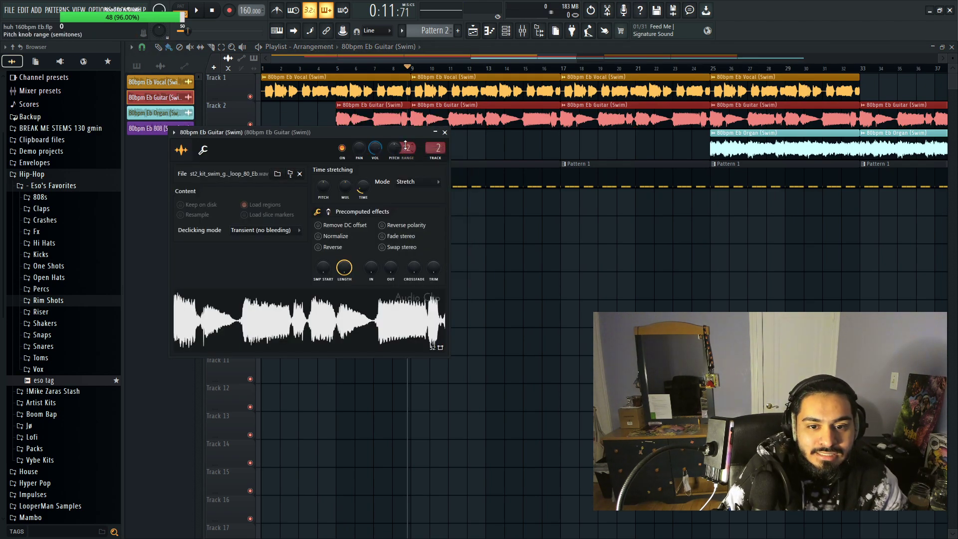
pyautogui.rightClick(408, 146)
pyautogui.click(444, 132)
# Step: Check the vocal audio clip's pitch settings
pyautogui.doubleClick(425, 93)
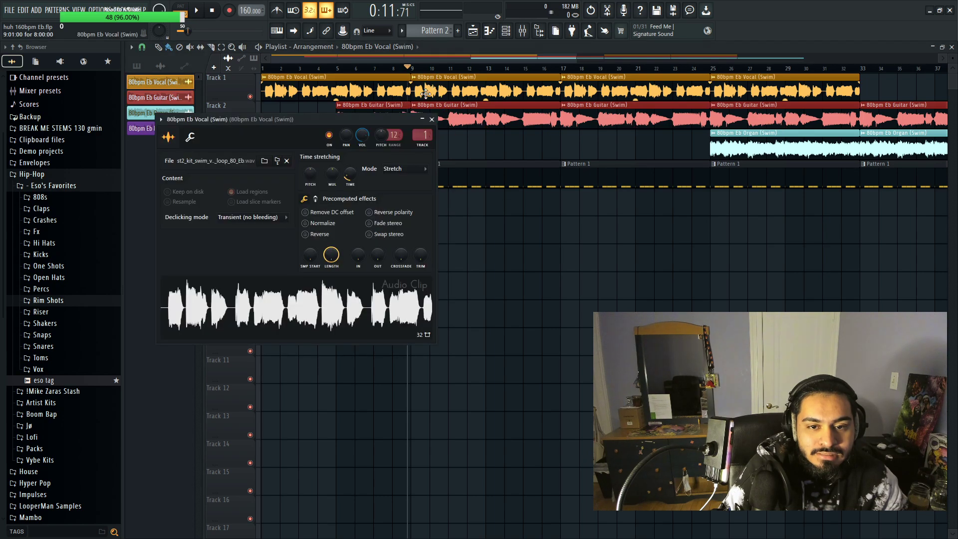
pyautogui.click(411, 143)
pyautogui.click(432, 119)
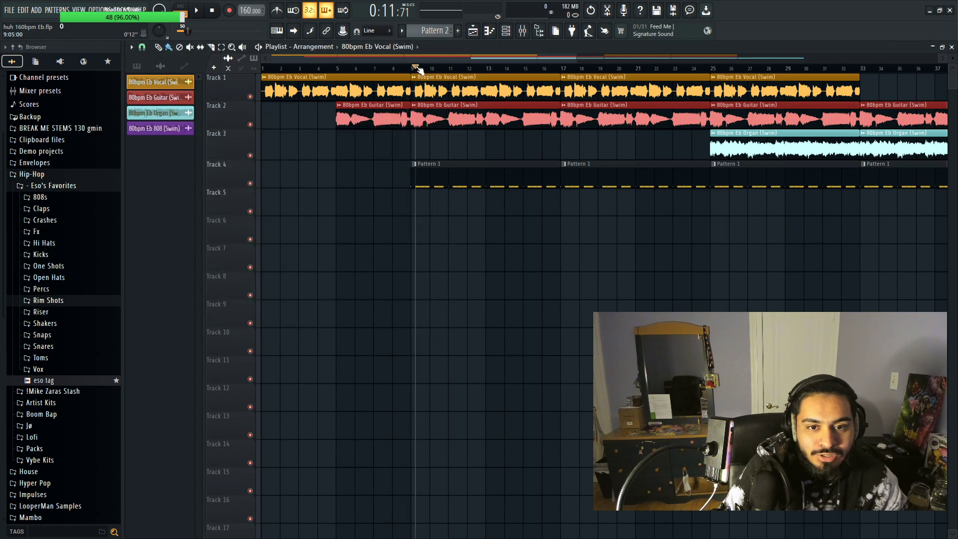
# Step: Play the arrangement from the beginning and look into the Percs sample folder
pyautogui.scroll(-3, 561, 468)
pyautogui.press('space')
pyautogui.scroll(-2, 564, 468)
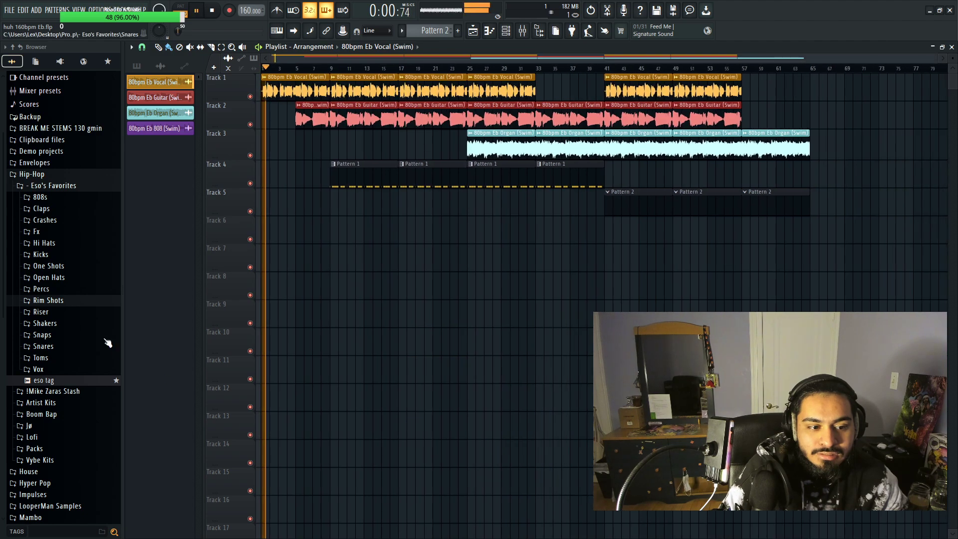
pyautogui.click(64, 292)
pyautogui.click(64, 292)
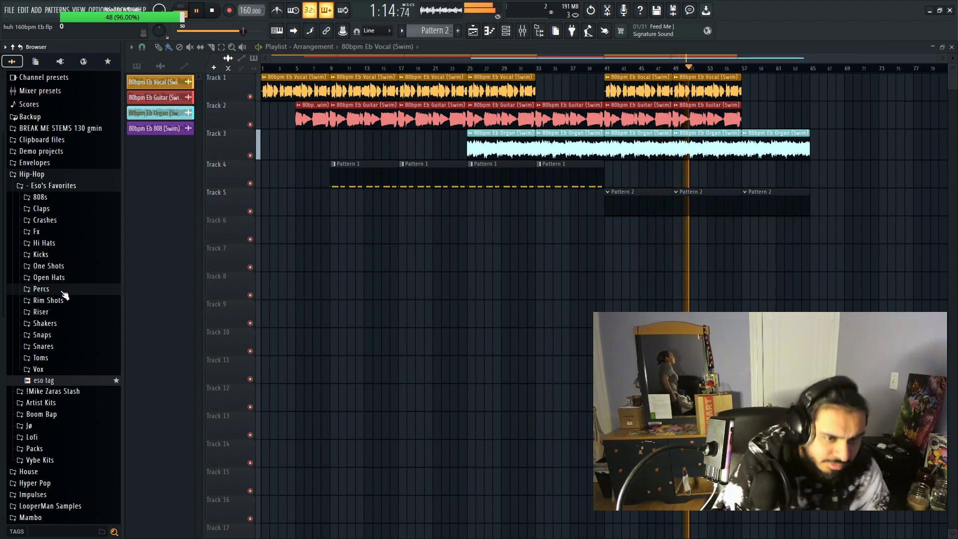
# Step: Fill the Hi-Hats channel of Pattern 2 on every 2 steps and show its notes in the piano roll
pyautogui.press('F6')
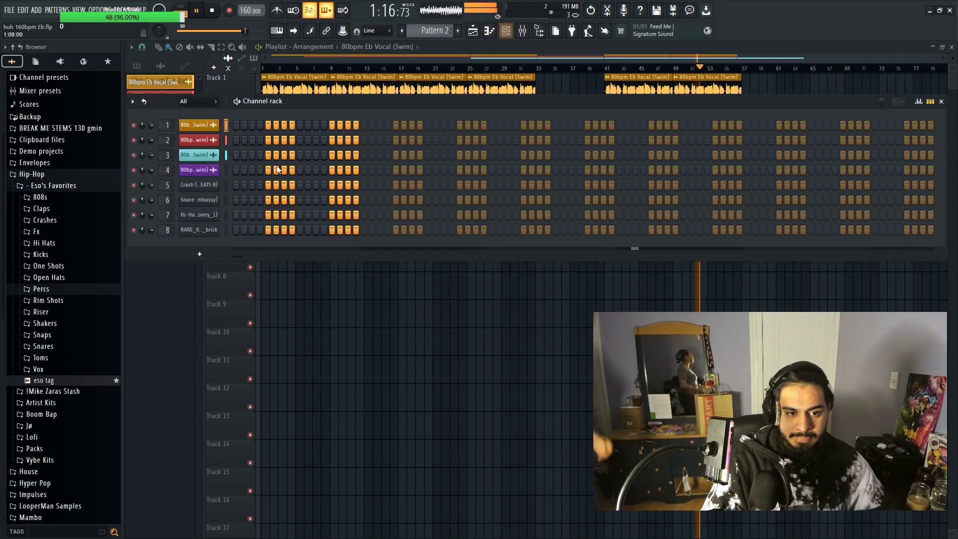
pyautogui.rightClick(206, 215)
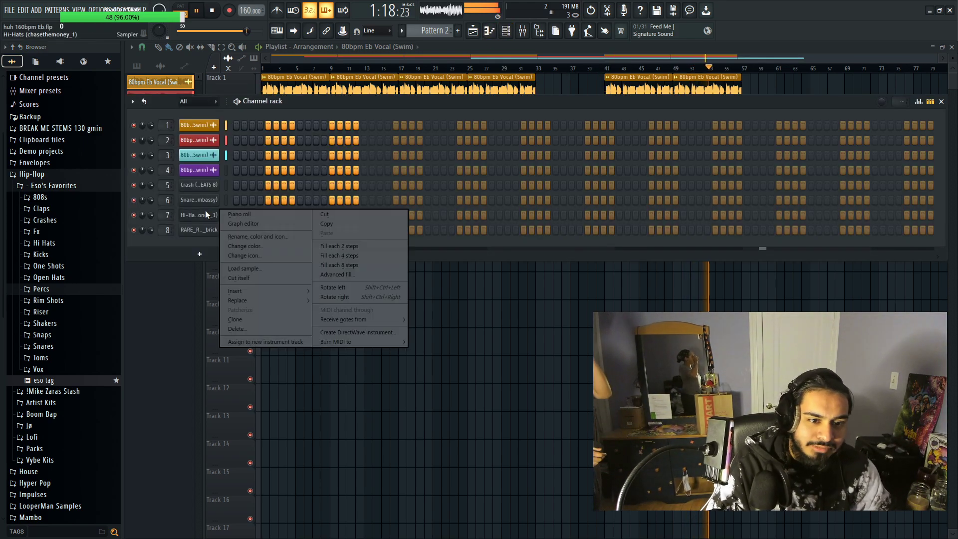
pyautogui.click(333, 246)
pyautogui.press('F7')
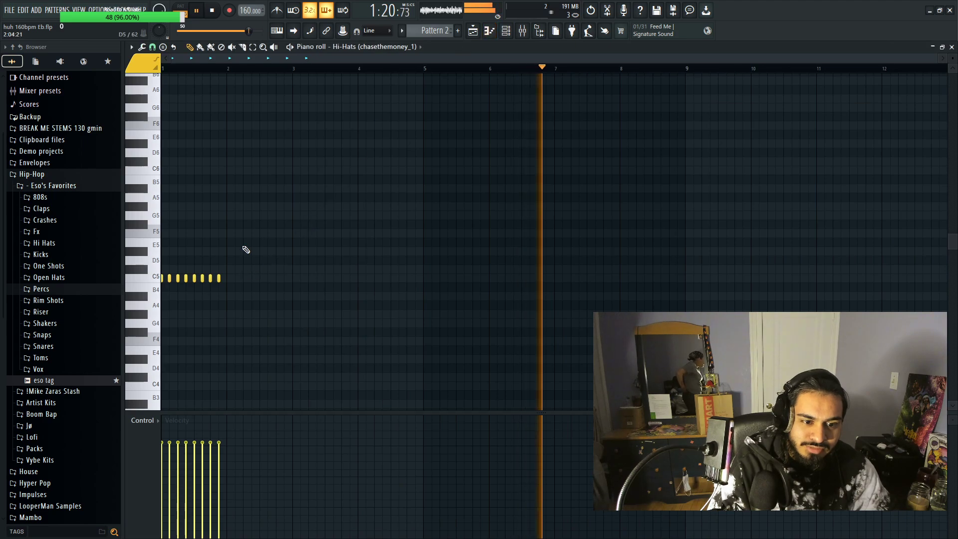
# Step: Repeat the first bar of hi-hat notes until the Hi-Hats part fills eight bars of Pattern 2
pyautogui.moveTo(230, 272); pyautogui.dragTo(222, 280)
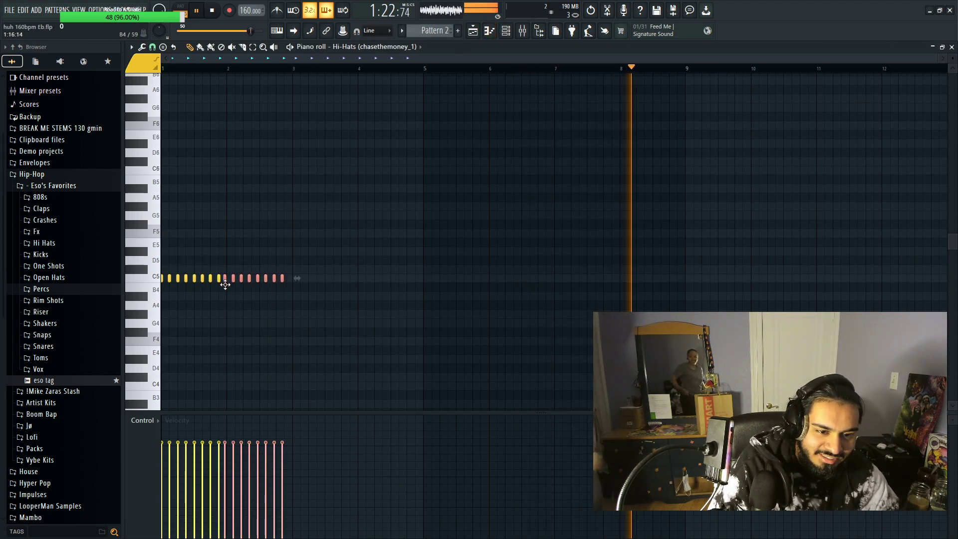
pyautogui.keyDown('ctrl'); pyautogui.click(320, 297); pyautogui.keyUp('ctrl')
pyautogui.hotkey('ctrl', 'b')
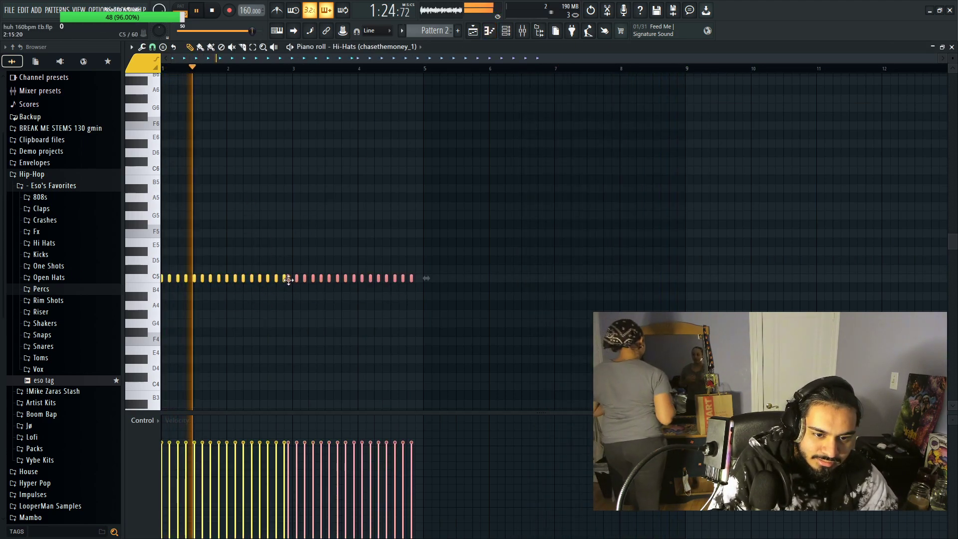
pyautogui.click(399, 313)
pyautogui.rightClick(414, 315)
pyautogui.hotkey('ctrl', 'b')
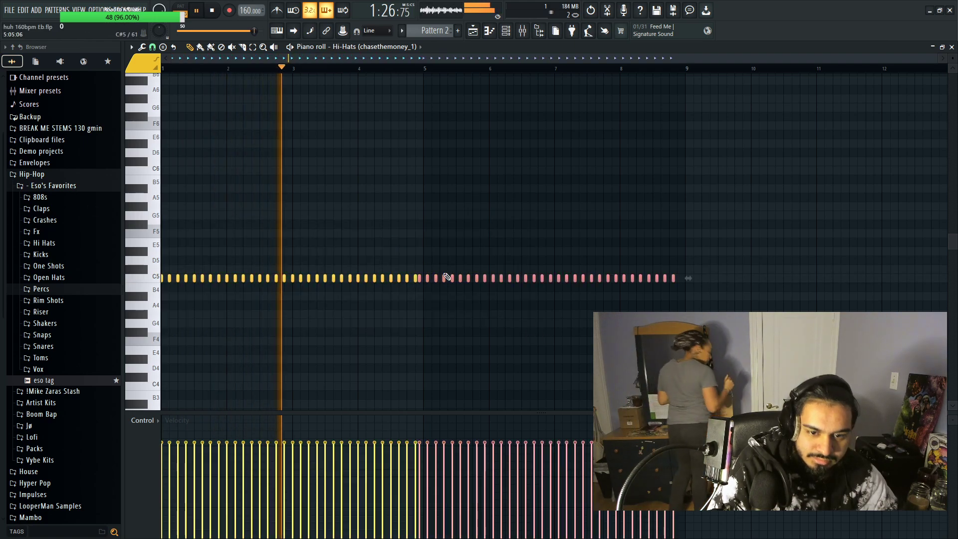
pyautogui.click(406, 342)
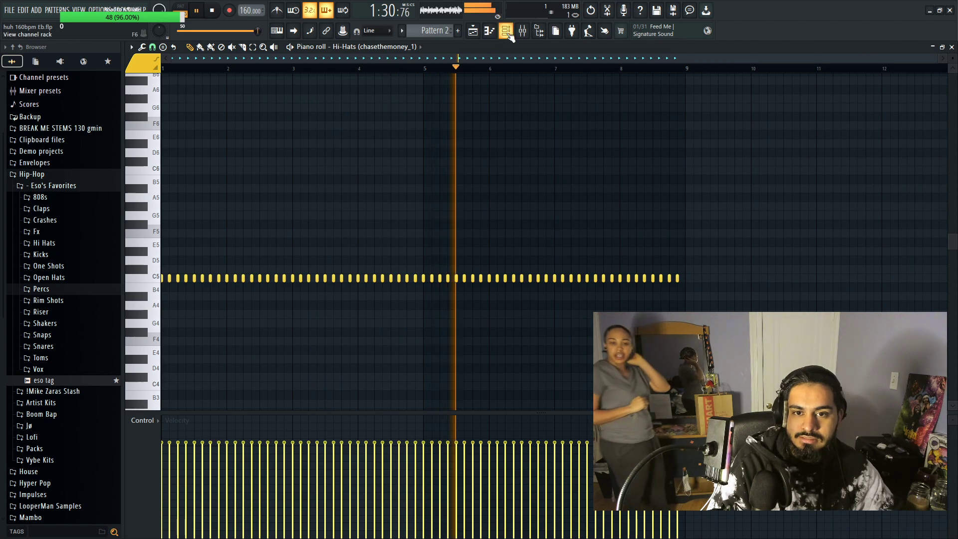
# Step: Preview the samples in the Claps folder and add Clap (Luger Slap) as a new channel
pyautogui.press('F6')
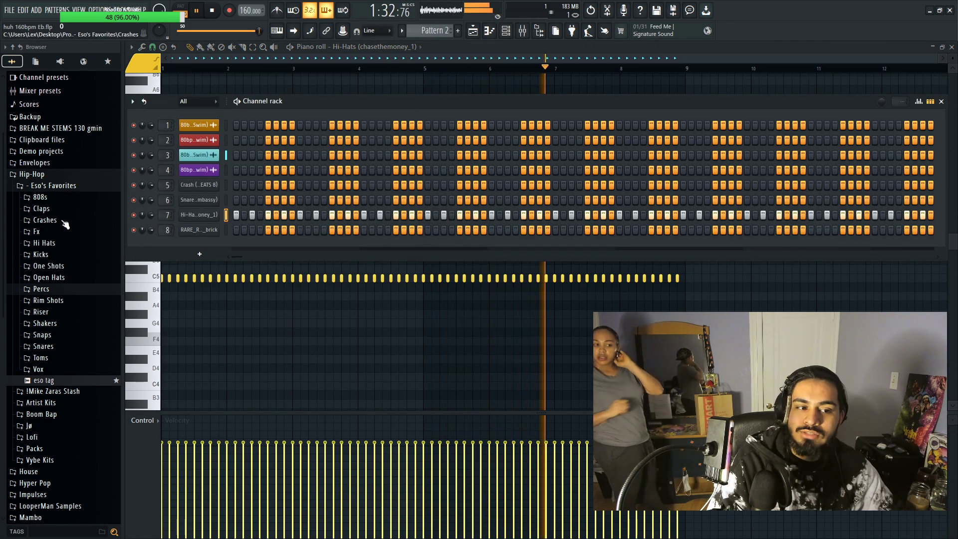
pyautogui.click(59, 209)
pyautogui.click(60, 220)
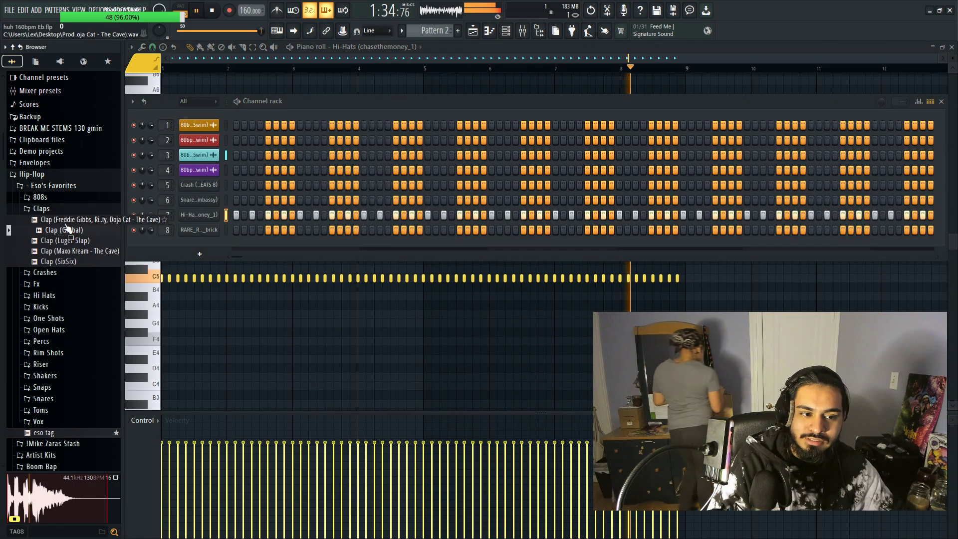
pyautogui.click(70, 242)
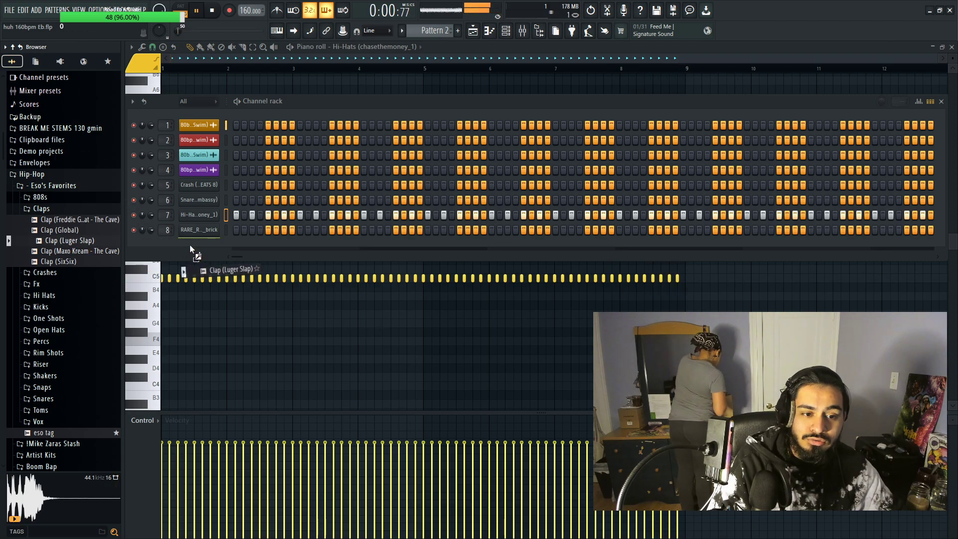
pyautogui.moveTo(190, 250); pyautogui.dragTo(192, 250)
# Step: Program the Luger Slap clap on beat 3 of every bar across eight bars in the piano roll
pyautogui.click(388, 49)
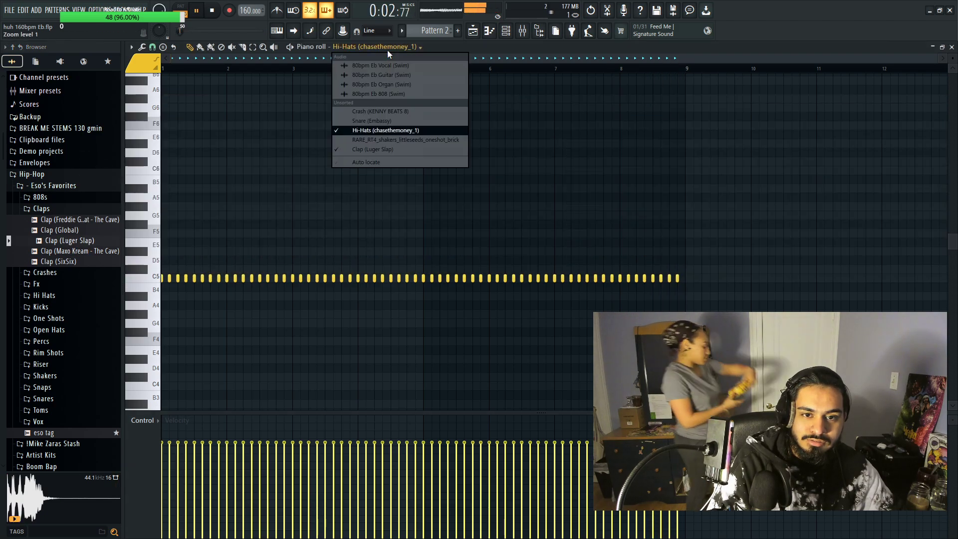
pyautogui.click(373, 149)
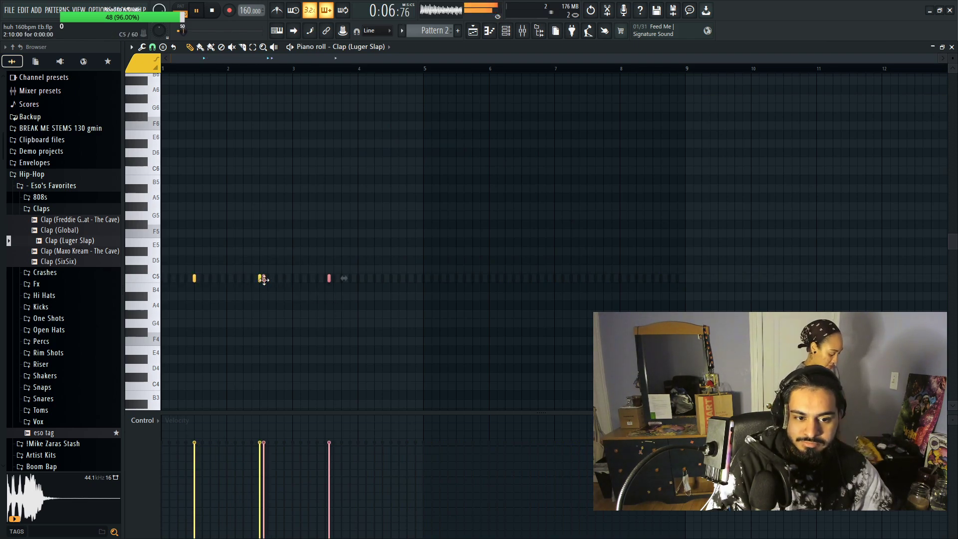
pyautogui.hotkey('ctrl', 'a')
pyautogui.hotkey('ctrl', 'b')
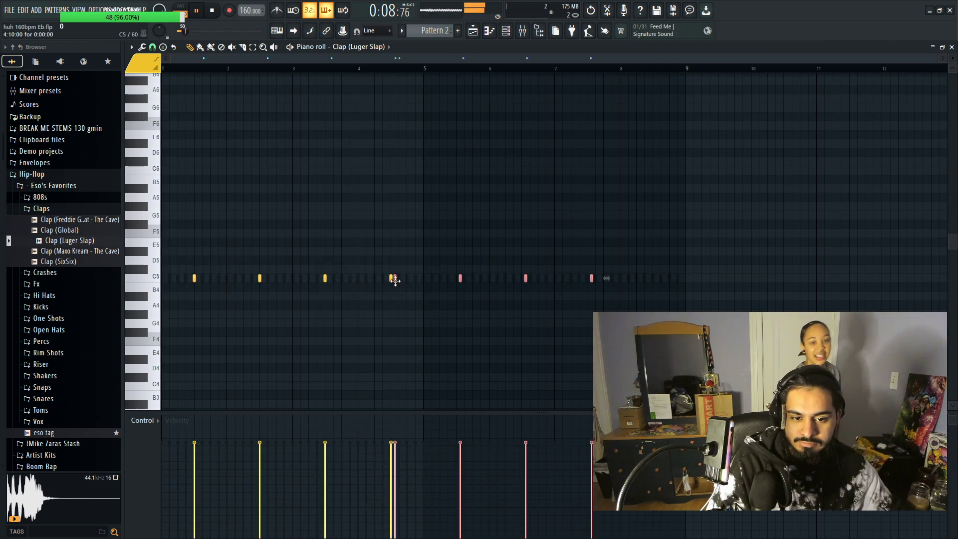
pyautogui.moveTo(394, 278); pyautogui.dragTo(459, 279)
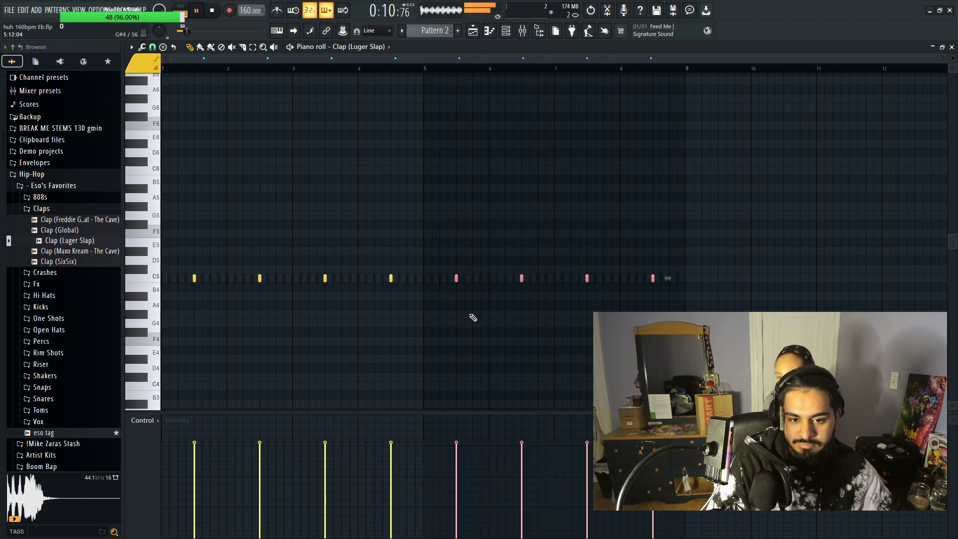
pyautogui.click(41, 209)
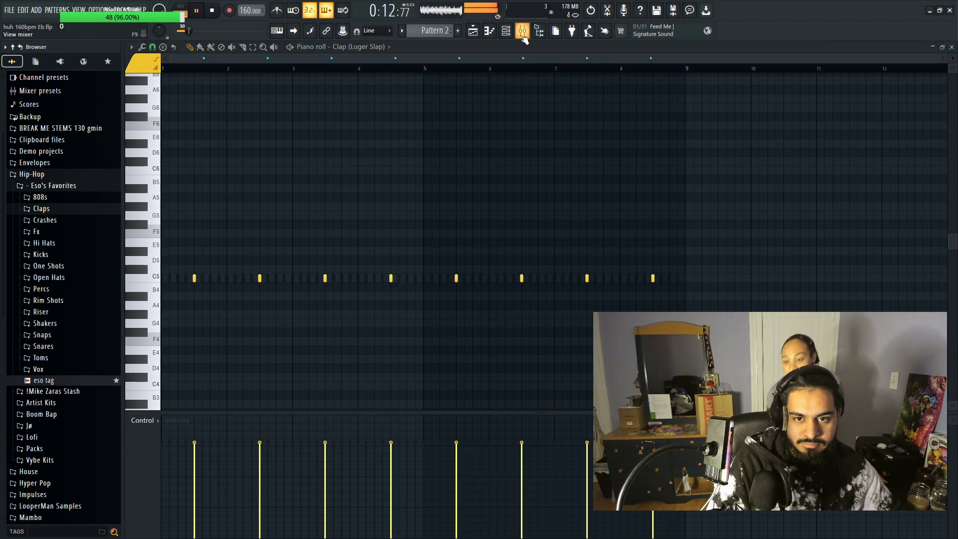
# Step: Select all the clap notes and lengthen them
pyautogui.press('F6')
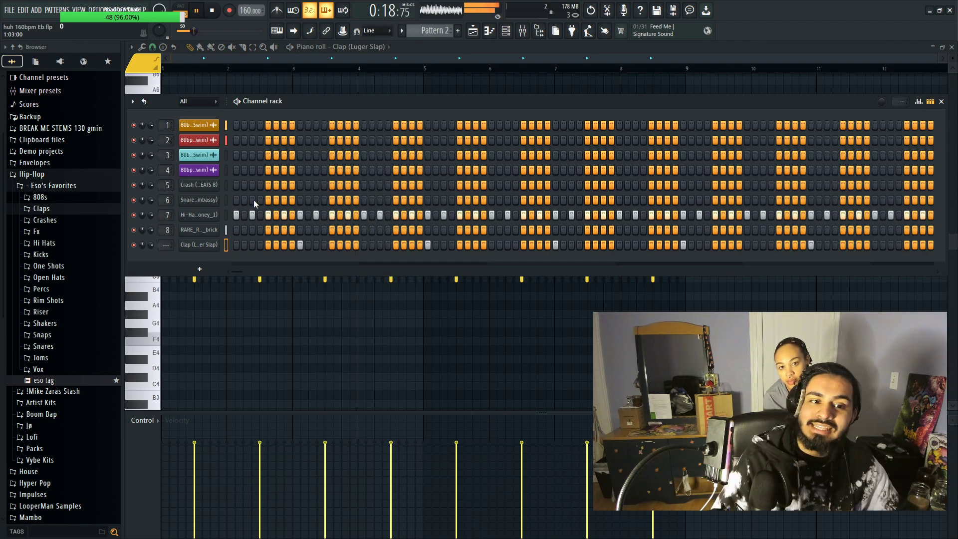
pyautogui.press('F6')
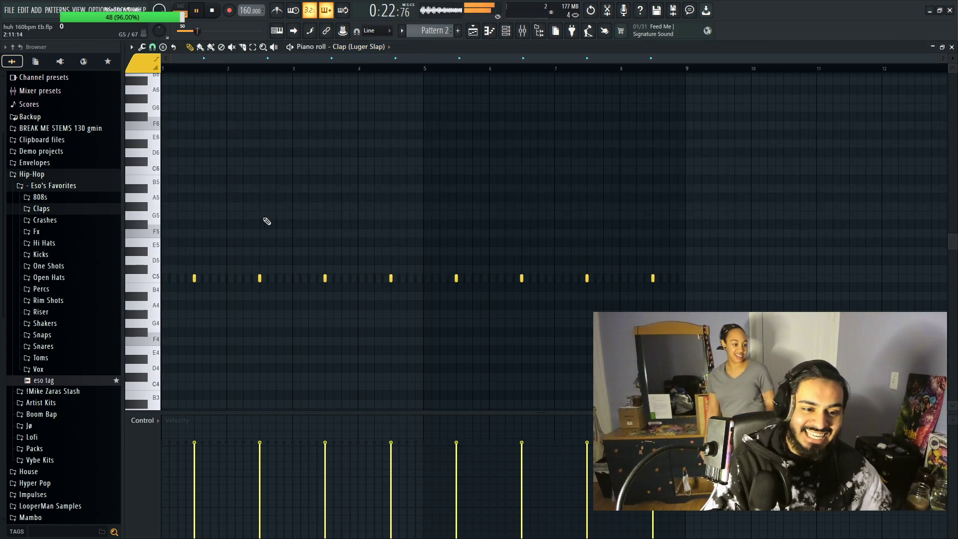
pyautogui.moveTo(792, 336); pyautogui.dragTo(190, 283)
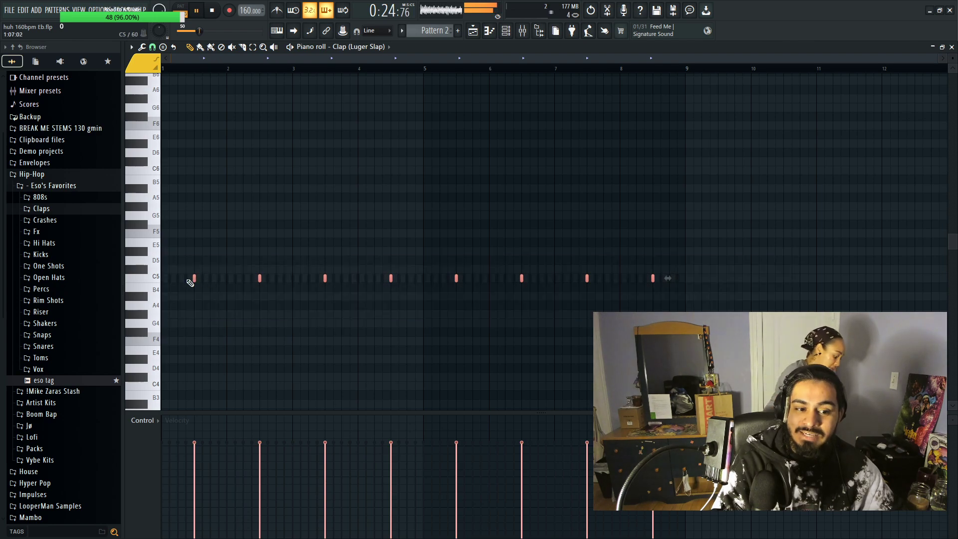
pyautogui.click(282, 311)
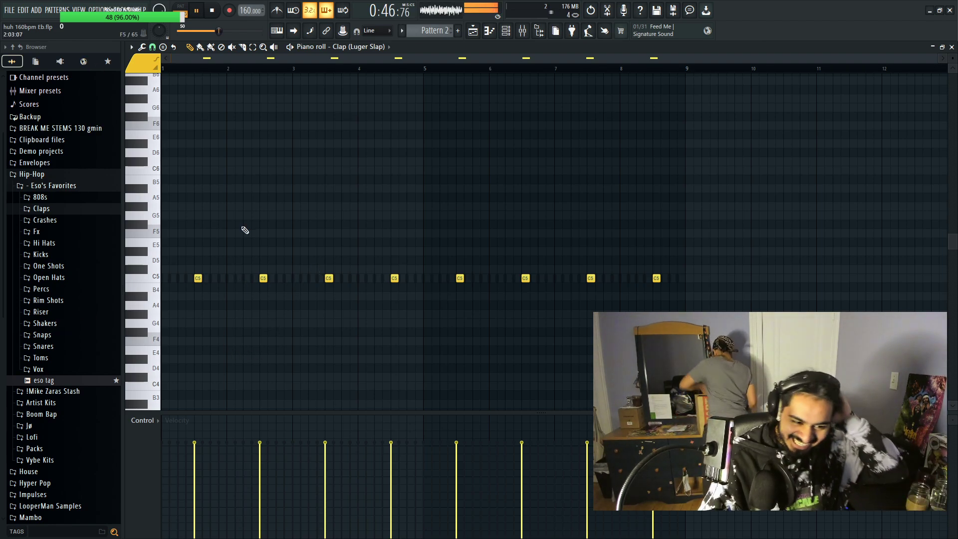
# Step: Preview the Double Rattan (Cymantics) sample in the Shakers folder and add it as a new channel
pyautogui.click(42, 323)
pyautogui.click(63, 334)
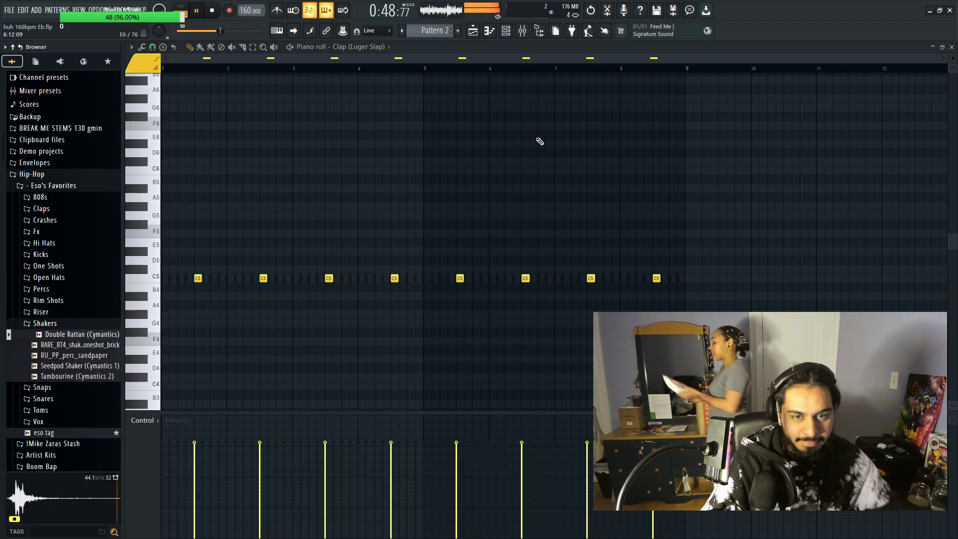
pyautogui.press('F6')
pyautogui.moveTo(61, 339); pyautogui.dragTo(268, 229)
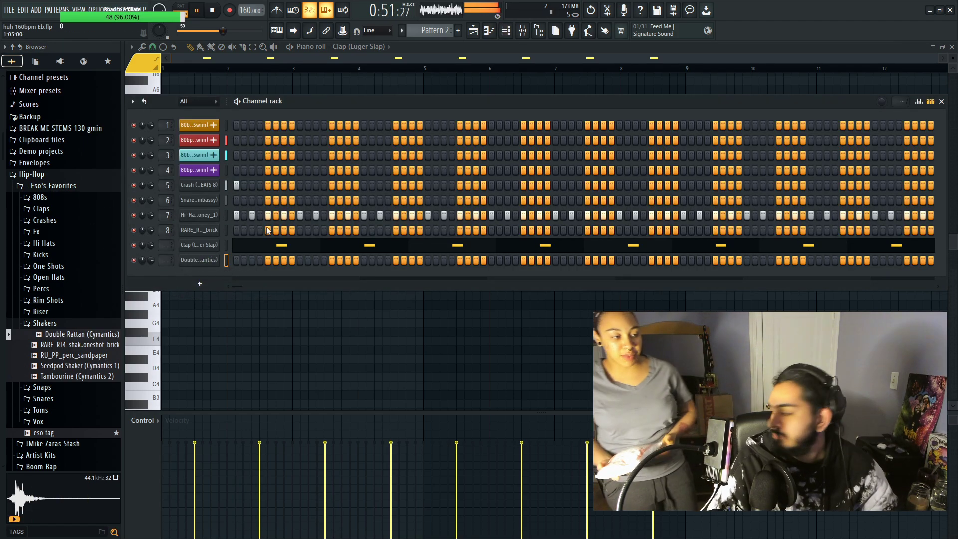
# Step: Place Double Rattan notes on beats 2 and 4 of bar 1 and repeat them in bar 2
pyautogui.click(356, 46)
pyautogui.click(387, 156)
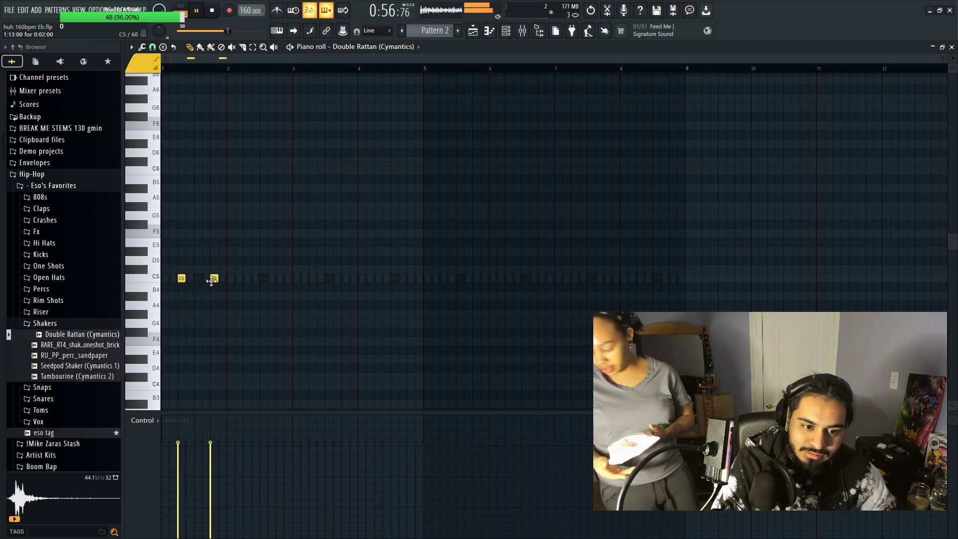
pyautogui.hotkey('ctrl', 'b')
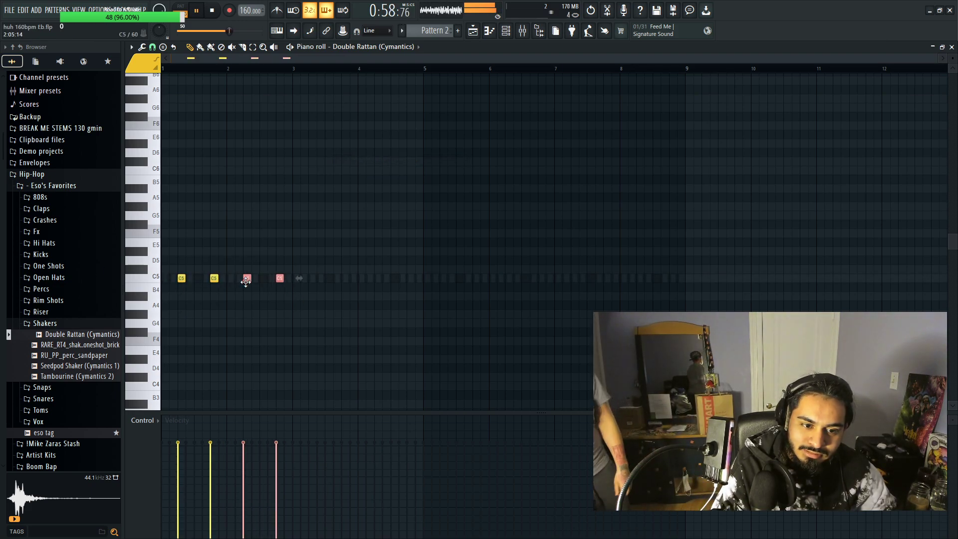
# Step: Reduce the two-bar Double Rattan phrase to three notes and repeat it every two bars to fill eight bars
pyautogui.moveTo(316, 249); pyautogui.dragTo(154, 309)
pyautogui.hotkey('ctrl', 'b')
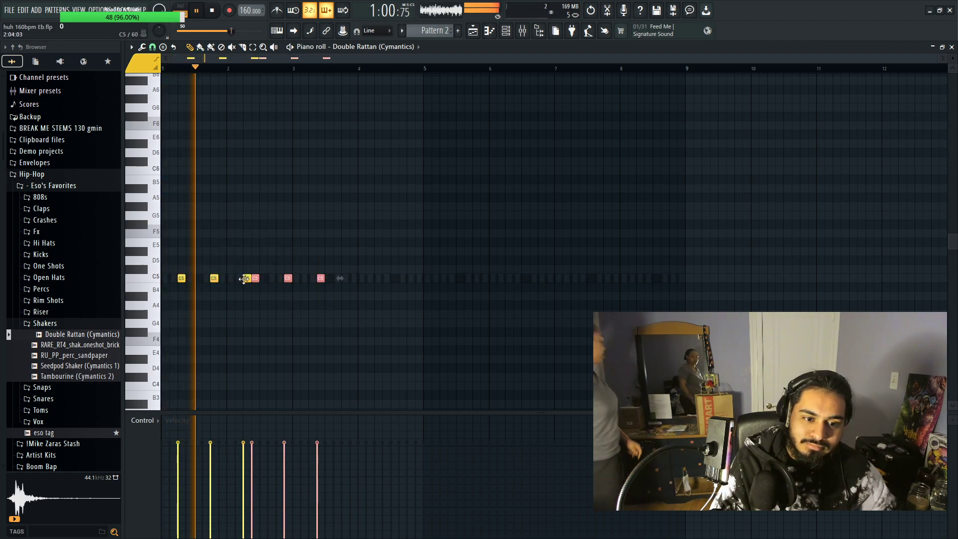
pyautogui.moveTo(279, 278); pyautogui.dragTo(311, 278)
pyautogui.hotkey('ctrl', 'a')
pyautogui.hotkey('ctrl', 'b')
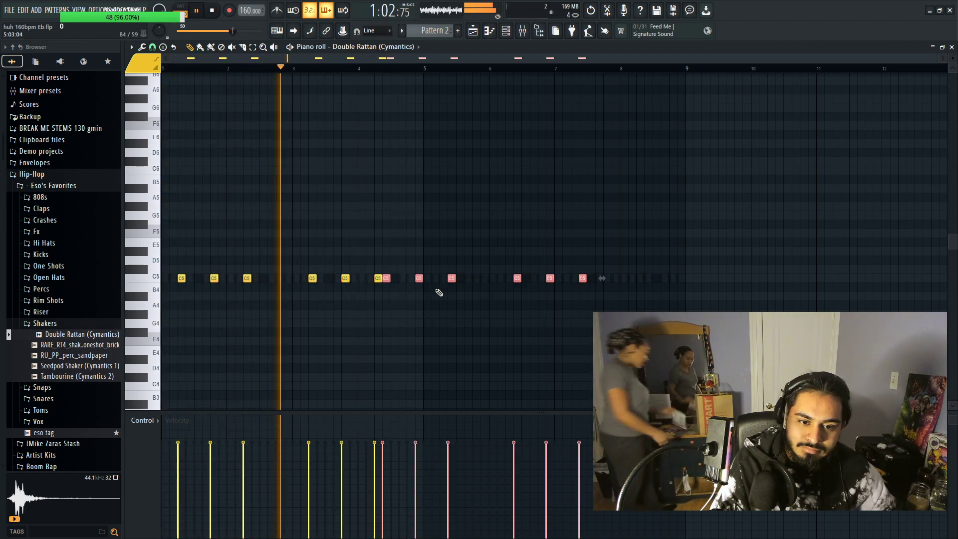
pyautogui.moveTo(451, 278); pyautogui.dragTo(443, 278)
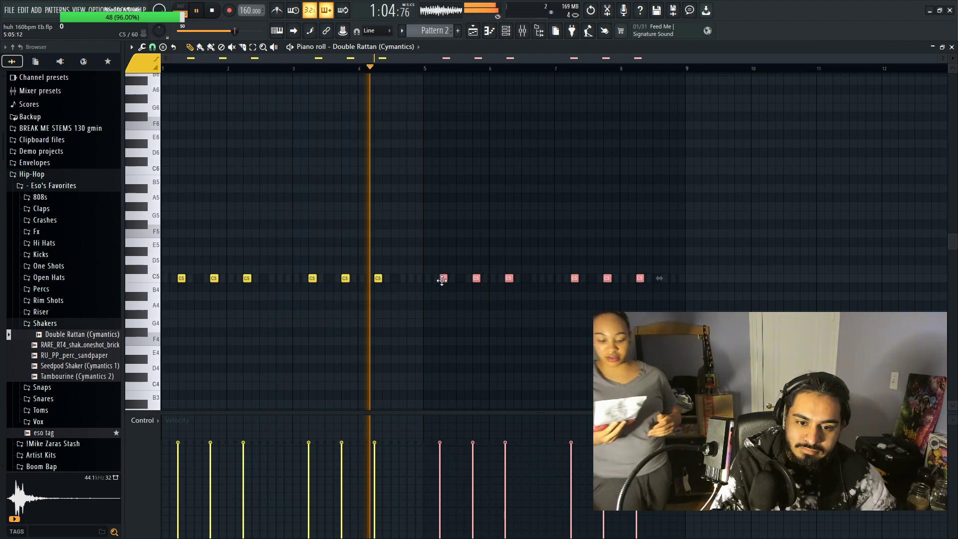
pyautogui.click(455, 335)
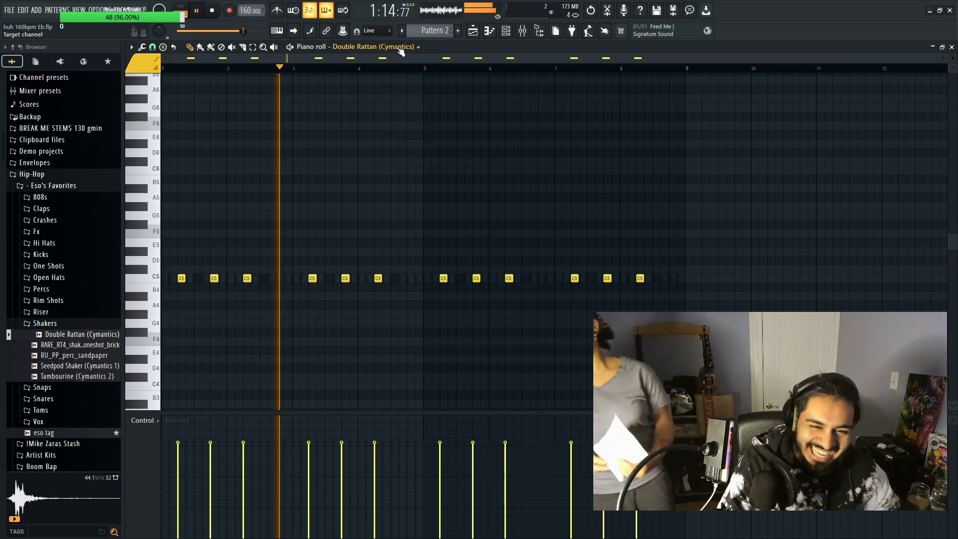
# Step: Route the Clap (Luger Slap) and Double Rattan channels to mixer tracks 9 and 10 and check those tracks in the mixer
pyautogui.click(511, 31)
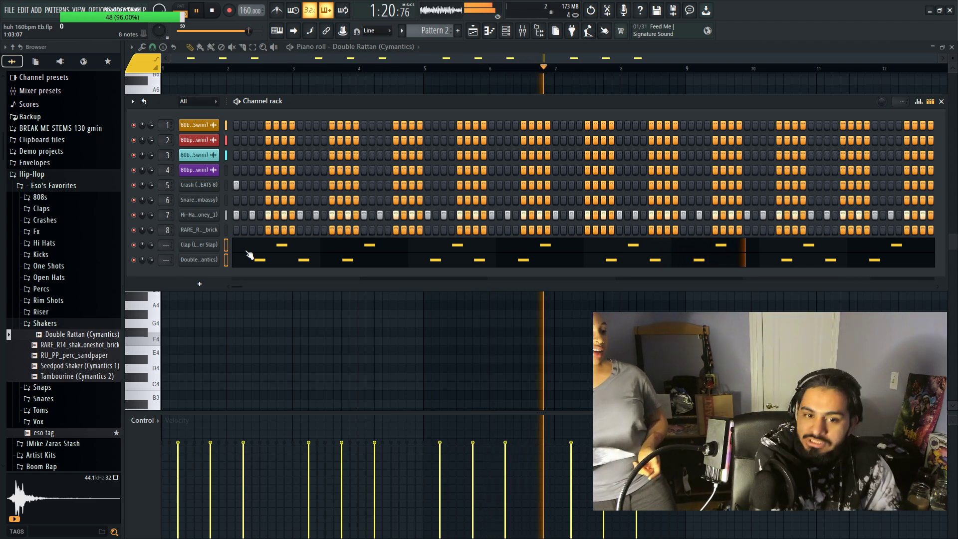
pyautogui.press('F9')
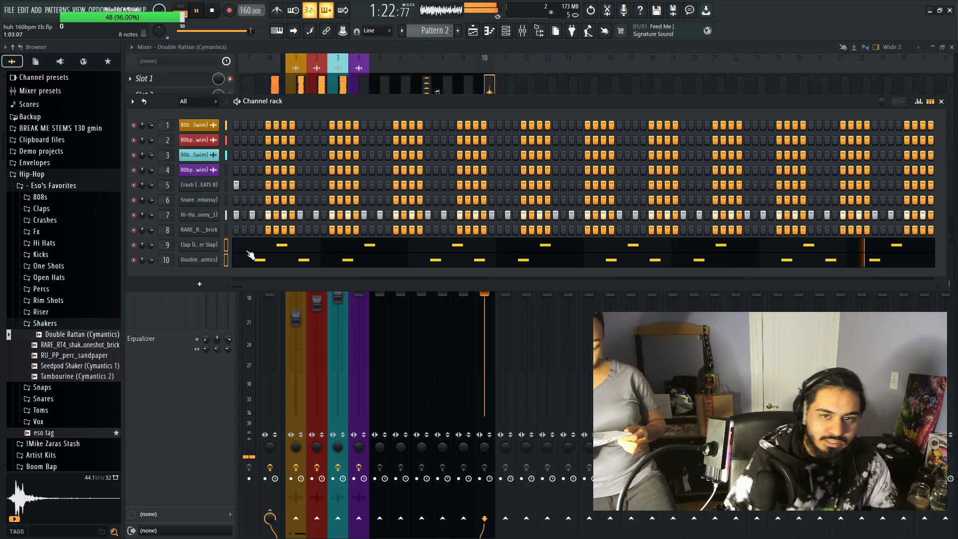
pyautogui.click(491, 92)
pyautogui.click(456, 131)
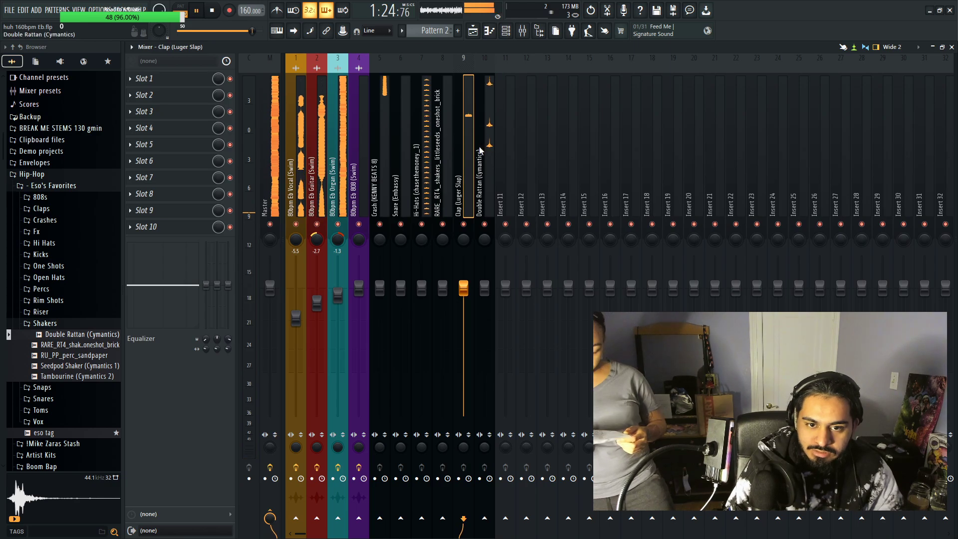
pyautogui.press('Left')
pyautogui.press('Left')
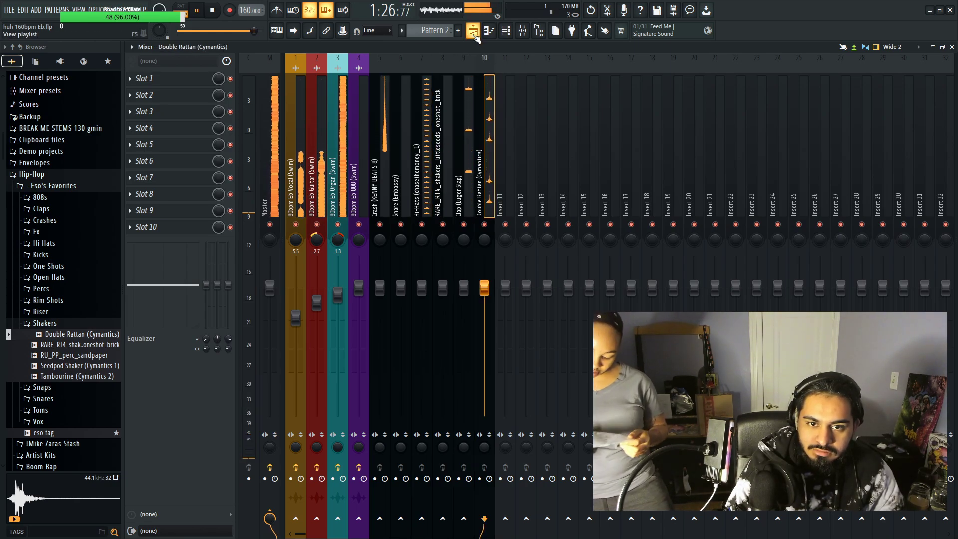
# Step: Extend the organ loop and Pattern 2 in the playlist by one more eight-bar copy starting at bar 65
pyautogui.press('F5')
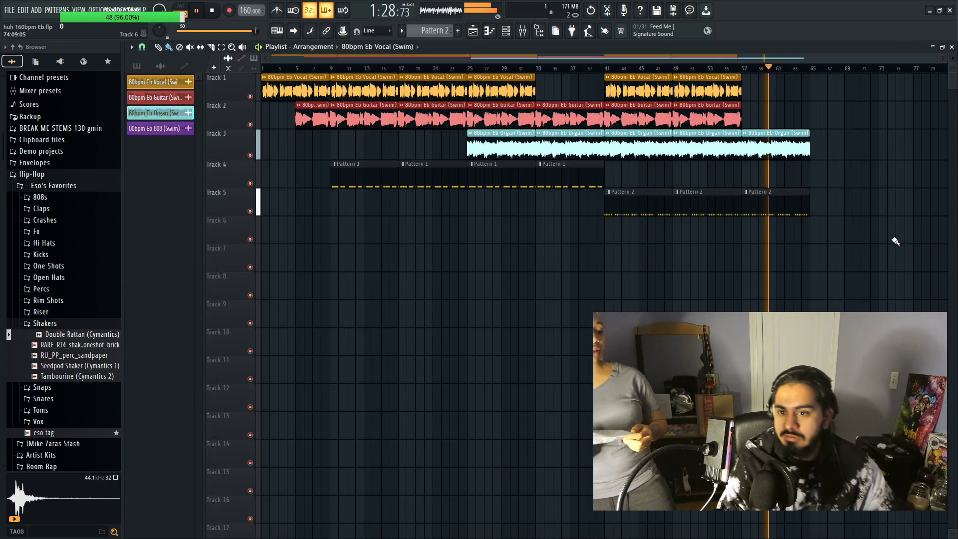
pyautogui.hotkey('ctrl', 'b')
pyautogui.scroll(-2, 798, 220)
pyautogui.click(860, 250)
pyautogui.rightClick(893, 257)
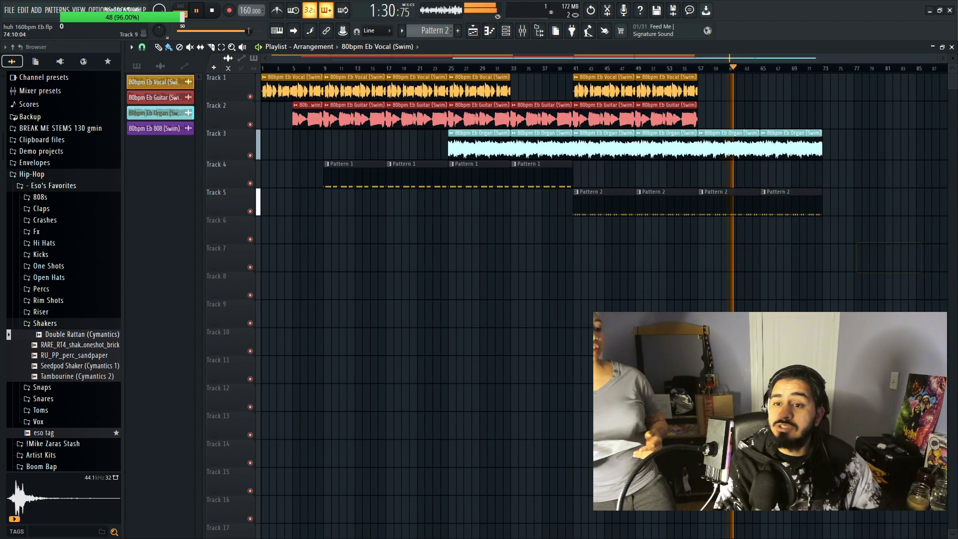
# Step: Add two more copies of the organ loop, Pattern 2 and the guitar loop from bar 73 to bar 89
pyautogui.moveTo(698, 131); pyautogui.dragTo(870, 245)
pyautogui.hotkey('ctrl', 'b')
pyautogui.click(877, 299)
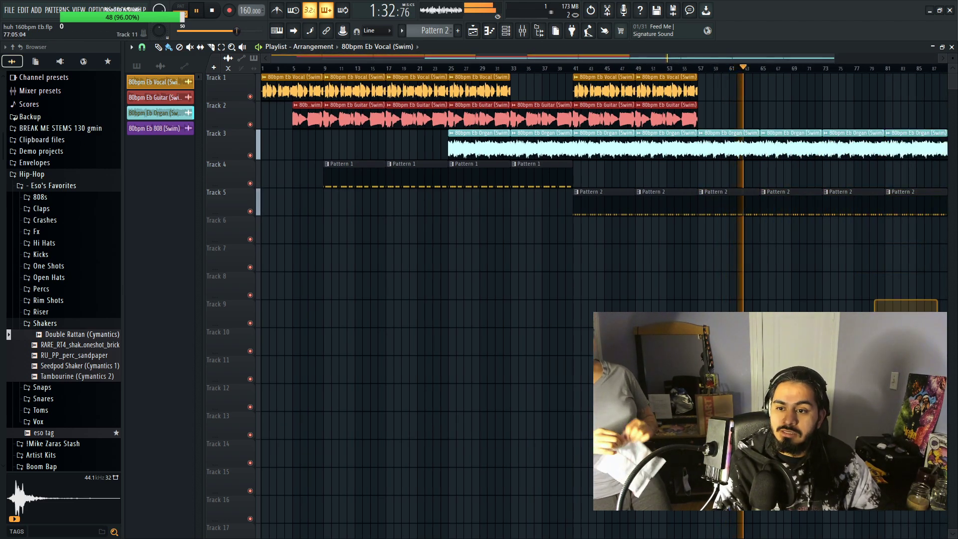
pyautogui.scroll(-1, 876, 300)
pyautogui.click(826, 302)
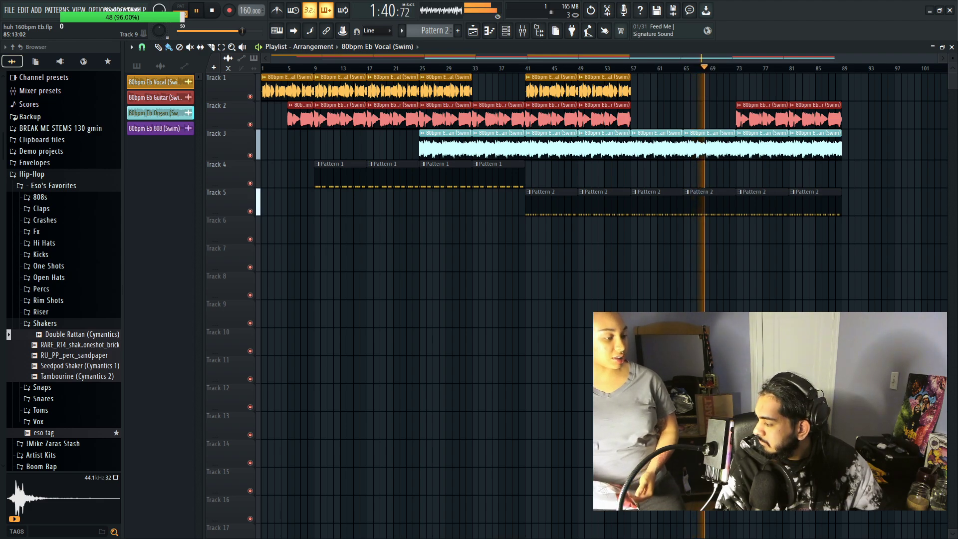
# Step: Copy the vocal, guitar, organ and Pattern 2 clips from the section at bar 41 to bar 89
pyautogui.moveTo(611, 230); pyautogui.dragTo(530, 75)
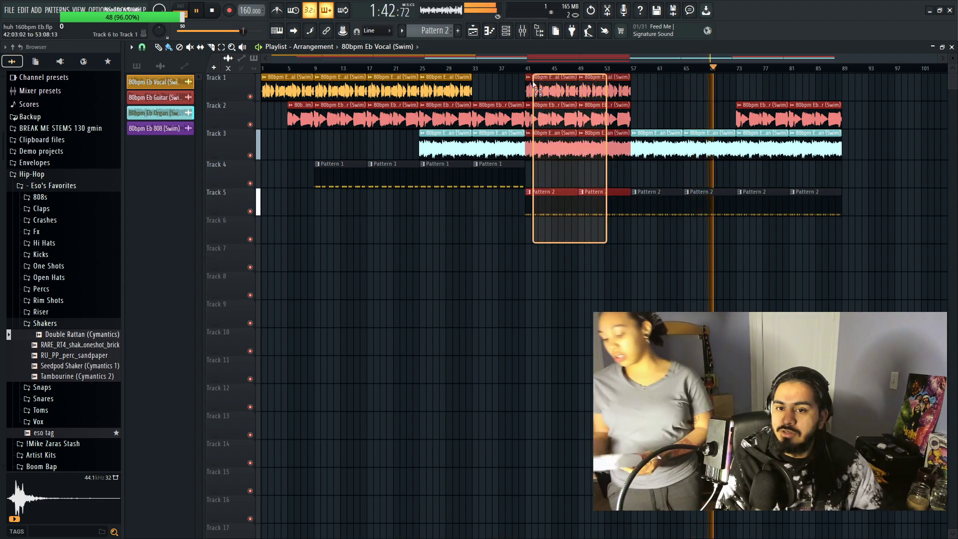
pyautogui.moveTo(618, 108); pyautogui.dragTo(948, 107)
pyautogui.scroll(5, 720, 246)
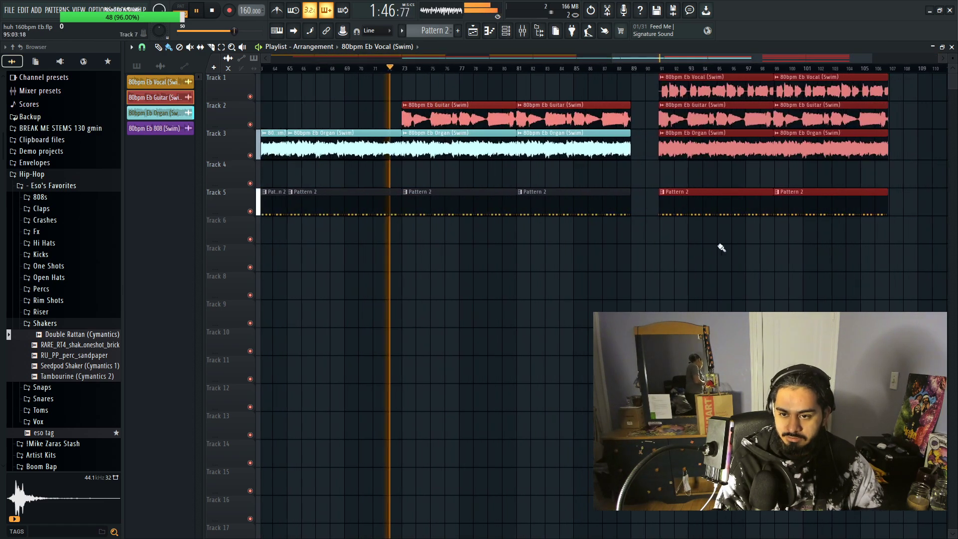
pyautogui.moveTo(684, 193); pyautogui.dragTo(643, 196)
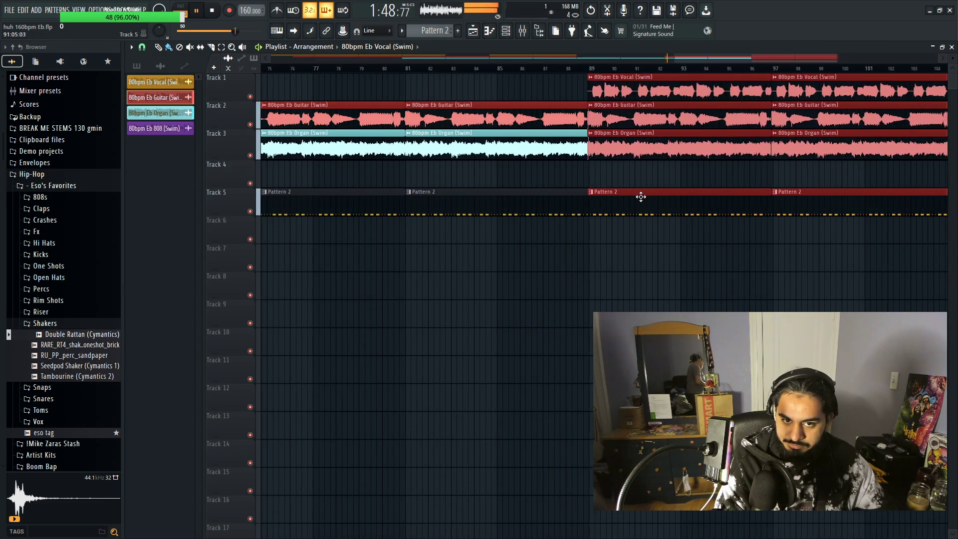
# Step: Replace the Pattern 2 clip at bar 81 with a Pattern 1 clip on Track 4
pyautogui.scroll(-5, 625, 291)
pyautogui.scroll(-5, 625, 291)
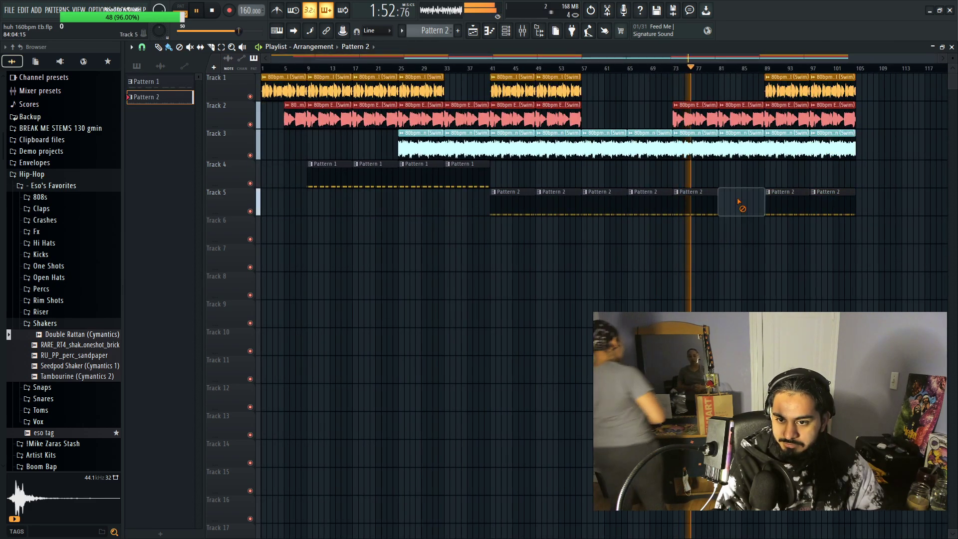
pyautogui.click(731, 176)
pyautogui.scroll(6, 743, 224)
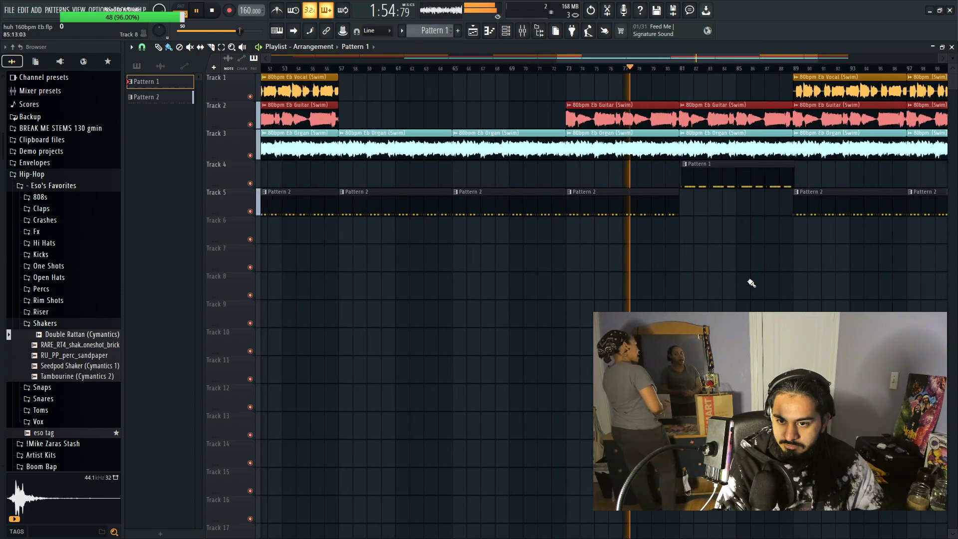
pyautogui.scroll(2, 637, 176)
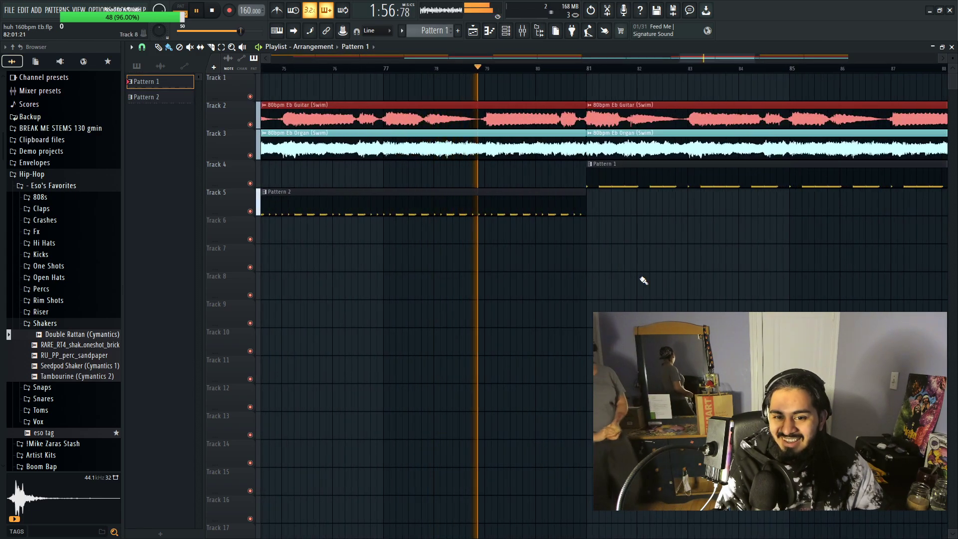
pyautogui.scroll(-3, 480, 256)
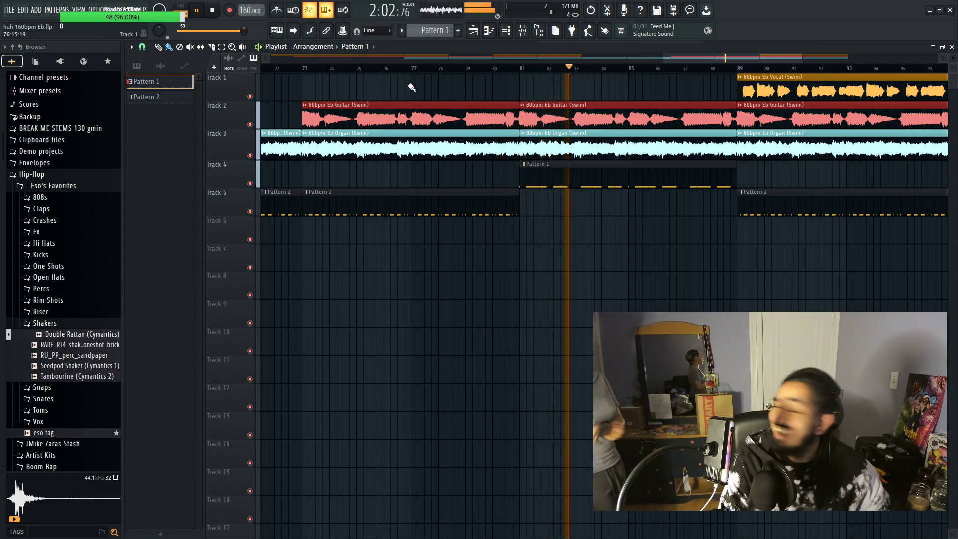
# Step: Shorten the Pattern 2 clip starting at bar 73 to end at bar 79, and play the transition from about bar 75
pyautogui.click(360, 68)
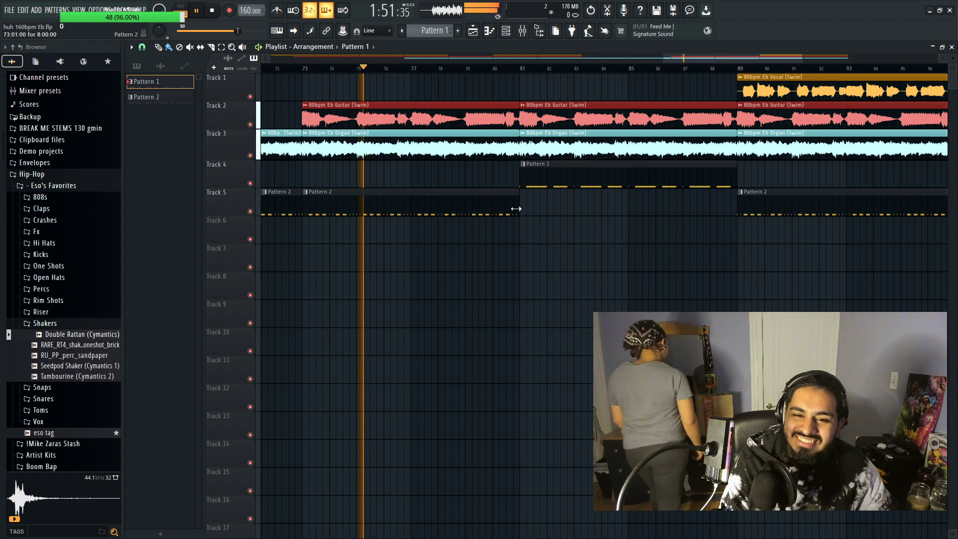
pyautogui.moveTo(519, 203); pyautogui.dragTo(461, 201)
pyautogui.scroll(3, 476, 352)
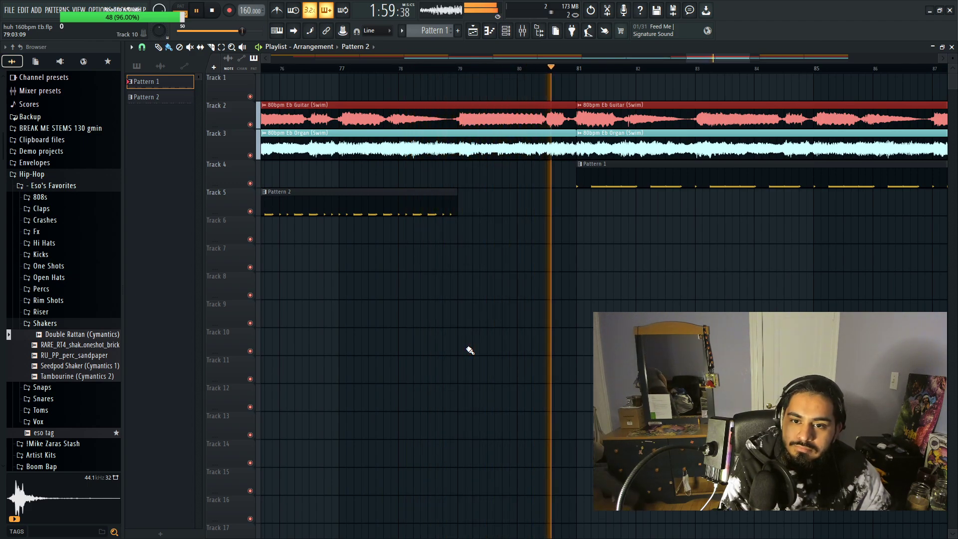
pyautogui.scroll(-8, 519, 338)
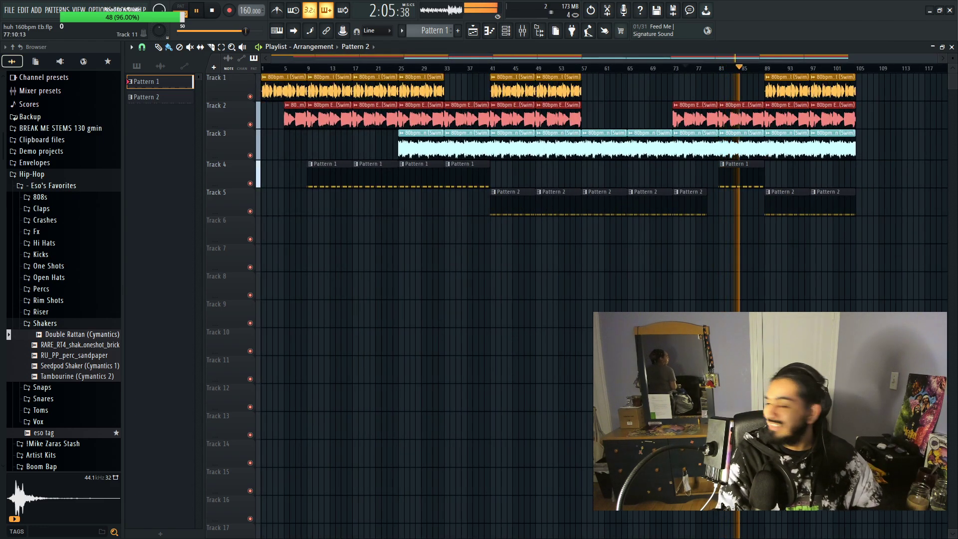
# Step: Add the 170bpm Mosquito Riser sample from the Riser folder to Track 6 at bar 33
pyautogui.click(7, 11)
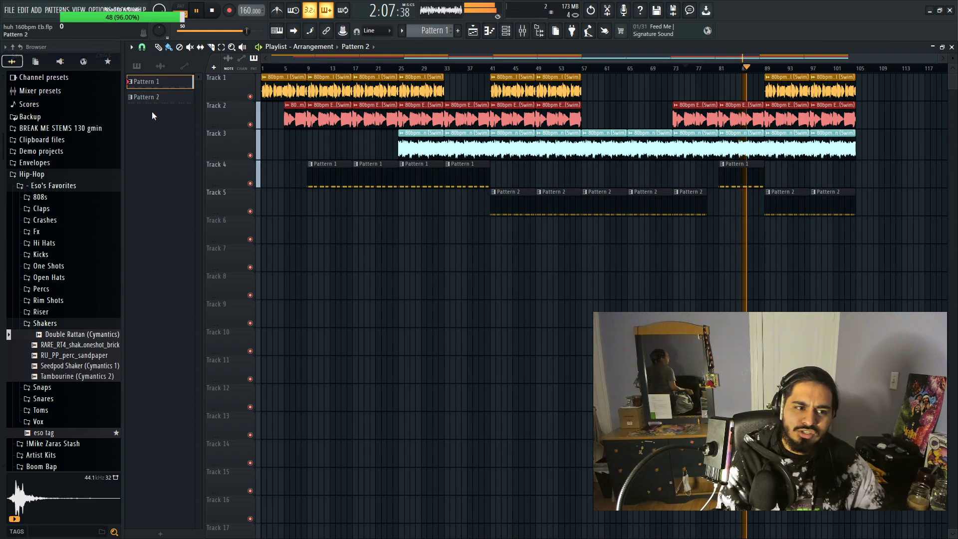
pyautogui.click(96, 326)
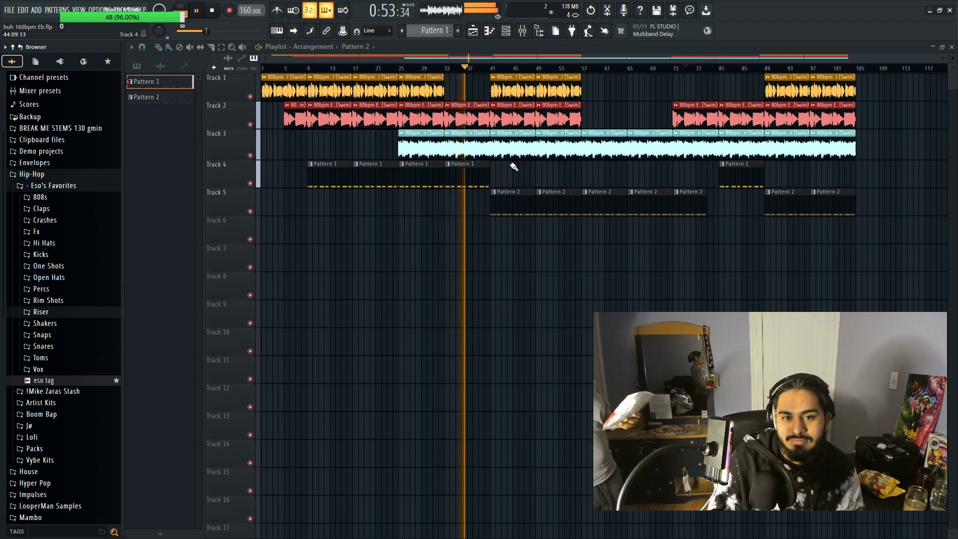
pyautogui.click(40, 311)
pyautogui.click(53, 323)
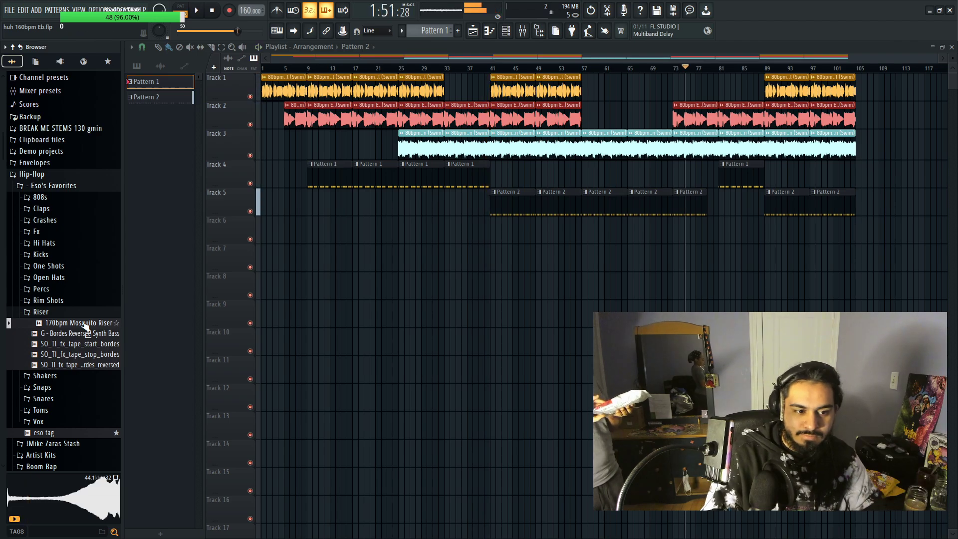
pyautogui.moveTo(86, 326); pyautogui.dragTo(443, 233)
pyautogui.scroll(8, 447, 233)
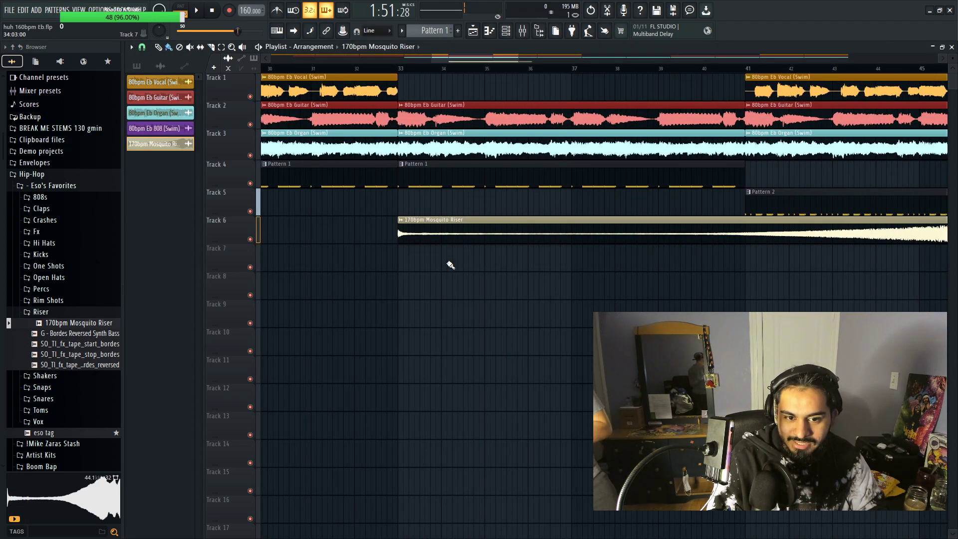
pyautogui.scroll(-2, 449, 262)
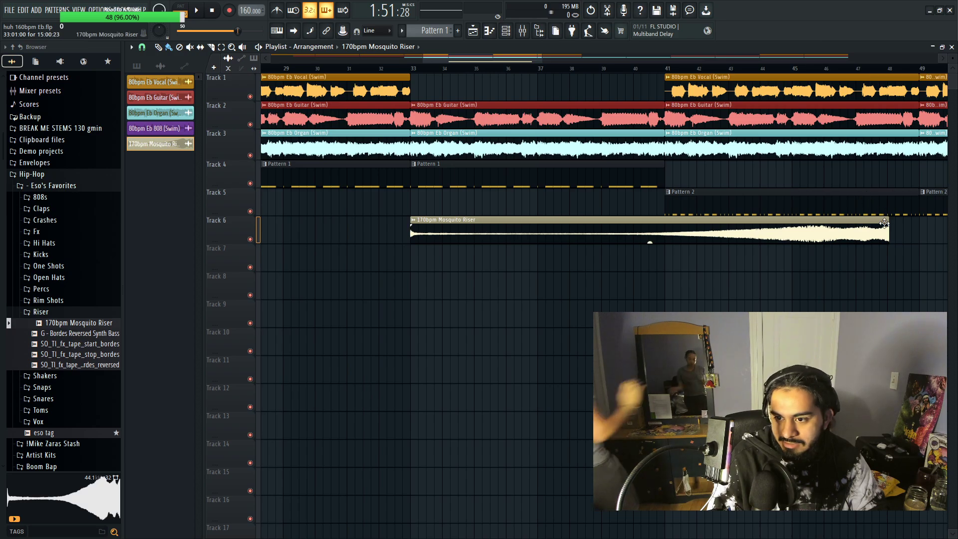
# Step: Trim the riser clip to end at bar 41 and play the arrangement from about bar 32
pyautogui.moveTo(887, 222); pyautogui.dragTo(666, 216)
pyautogui.scroll(2, 666, 219)
pyautogui.scroll(-1, 665, 225)
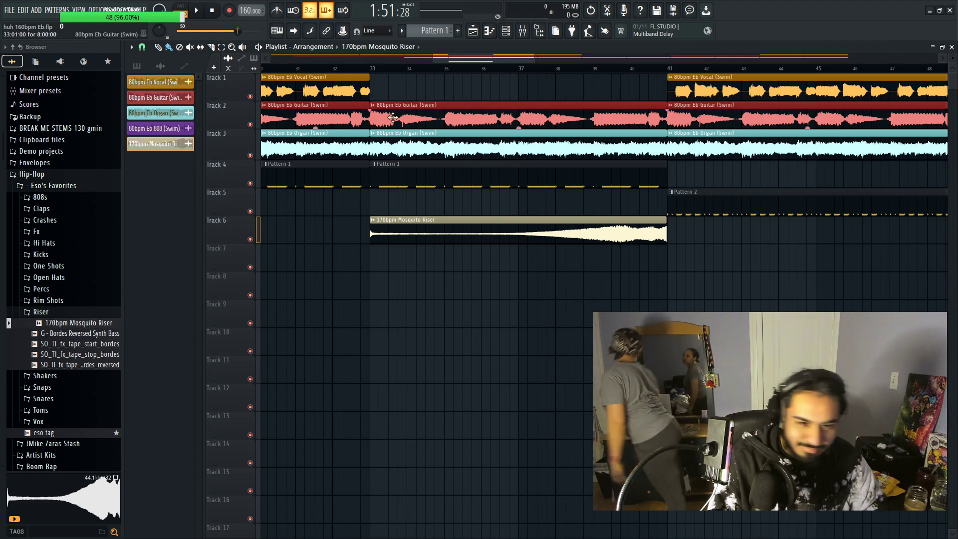
pyautogui.click(333, 68)
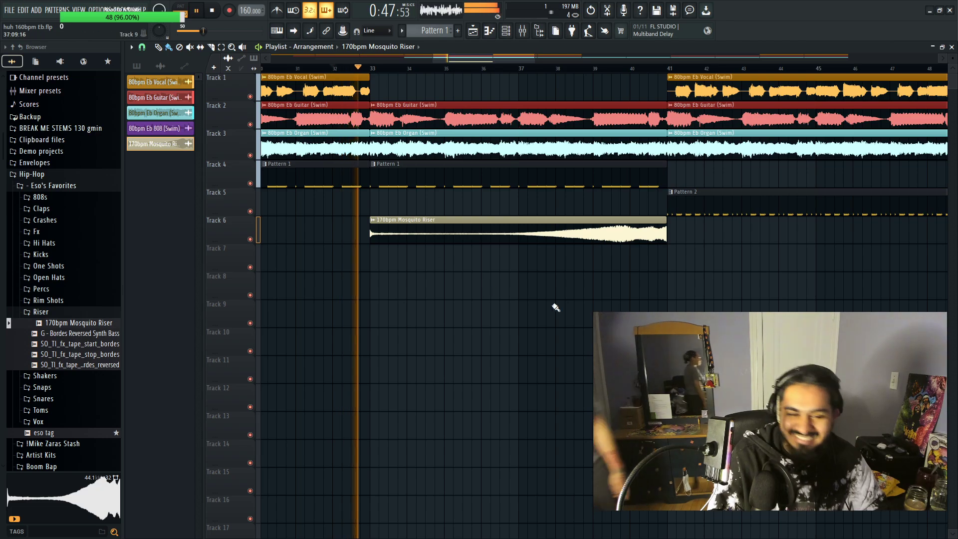
# Step: Copy the trimmed riser clip to bar 81 on Track 6, aligned with the Pattern 1 clip there
pyautogui.scroll(-3, 703, 308)
pyautogui.scroll(-2, 679, 274)
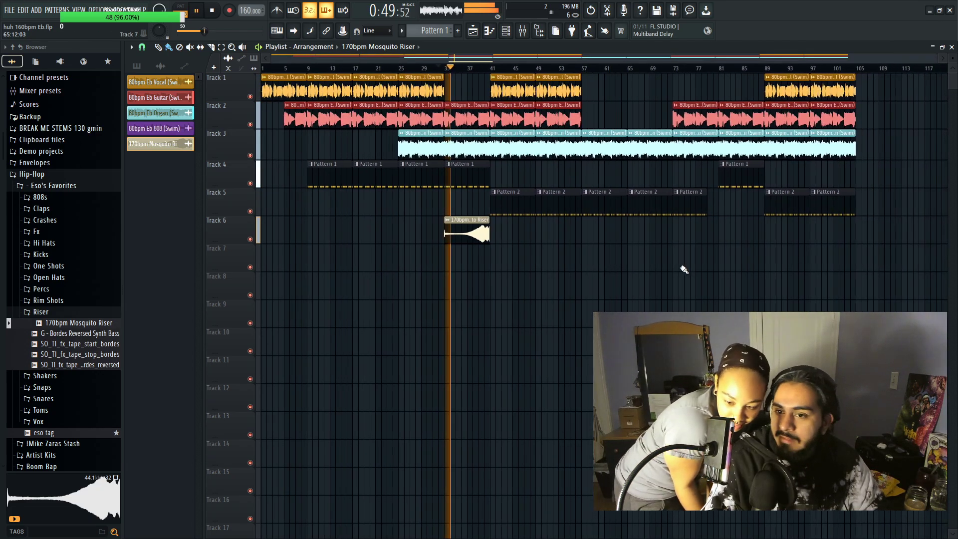
pyautogui.moveTo(619, 241); pyautogui.dragTo(445, 216)
pyautogui.hotkey('ctrl', 'b')
pyautogui.moveTo(497, 238); pyautogui.dragTo(729, 238)
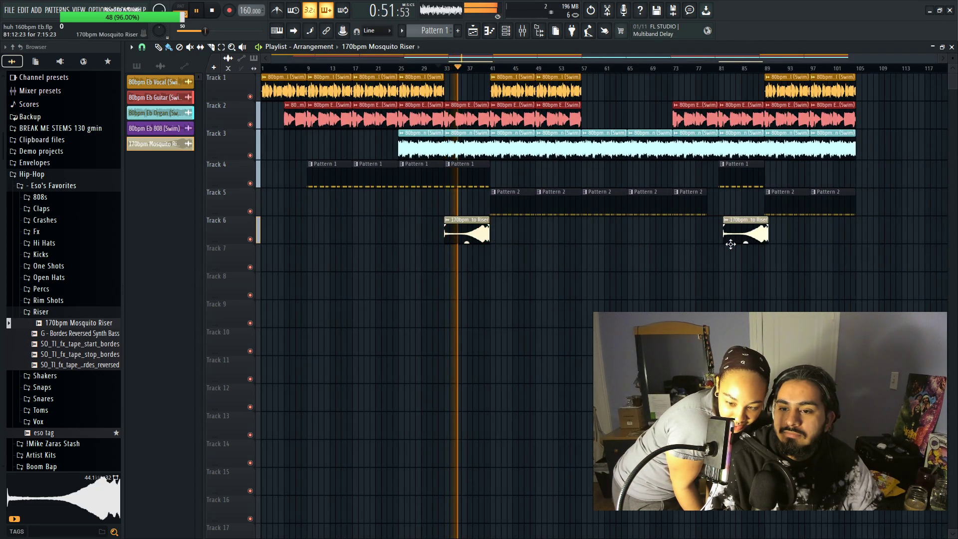
pyautogui.scroll(2, 765, 289)
pyautogui.scroll(2, 765, 288)
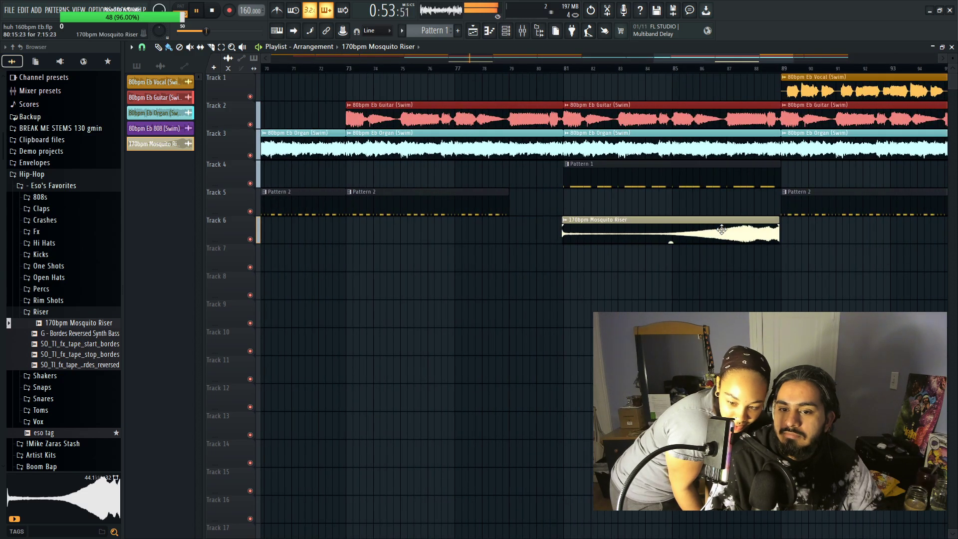
pyautogui.scroll(-4, 588, 275)
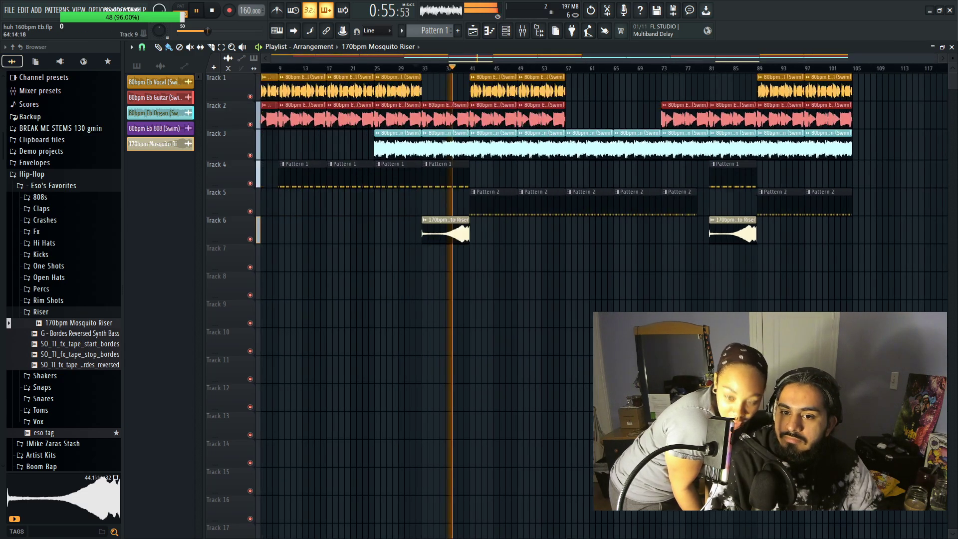
pyautogui.click(698, 307)
pyautogui.rightClick(698, 306)
# Step: Set the 170bpm Mosquito Riser sample's time-stretching mode to Stretch and replay the arrangement from bar 33
pyautogui.doubleClick(466, 232)
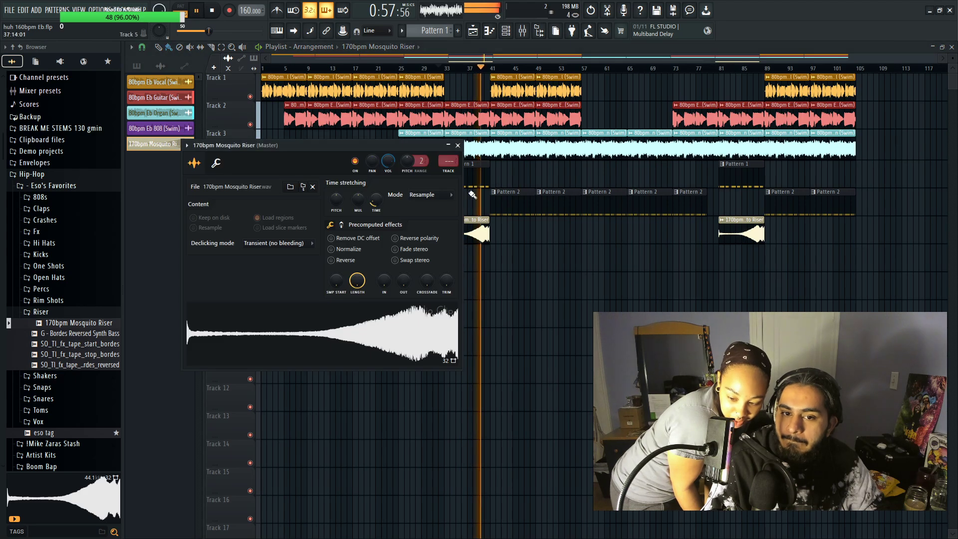
pyautogui.click(429, 195)
pyautogui.click(421, 223)
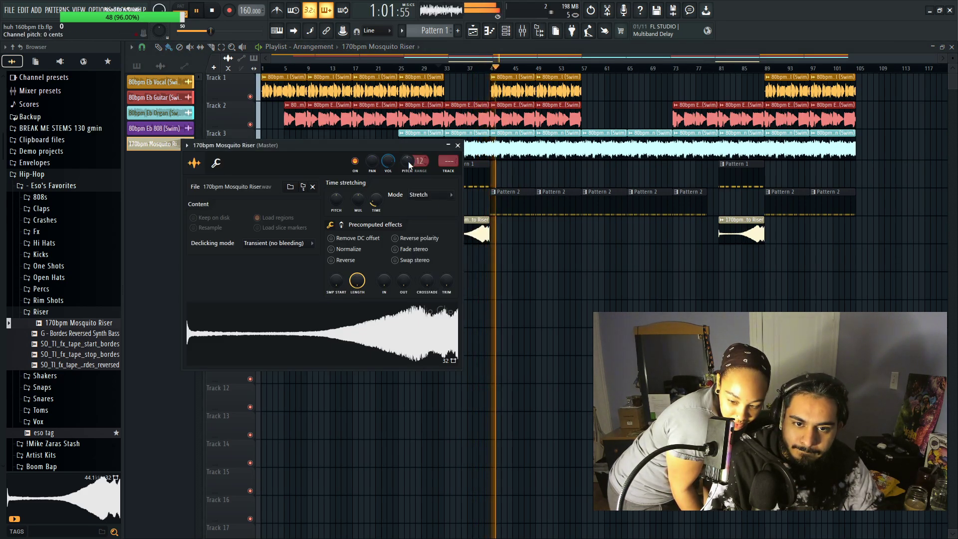
pyautogui.click(457, 145)
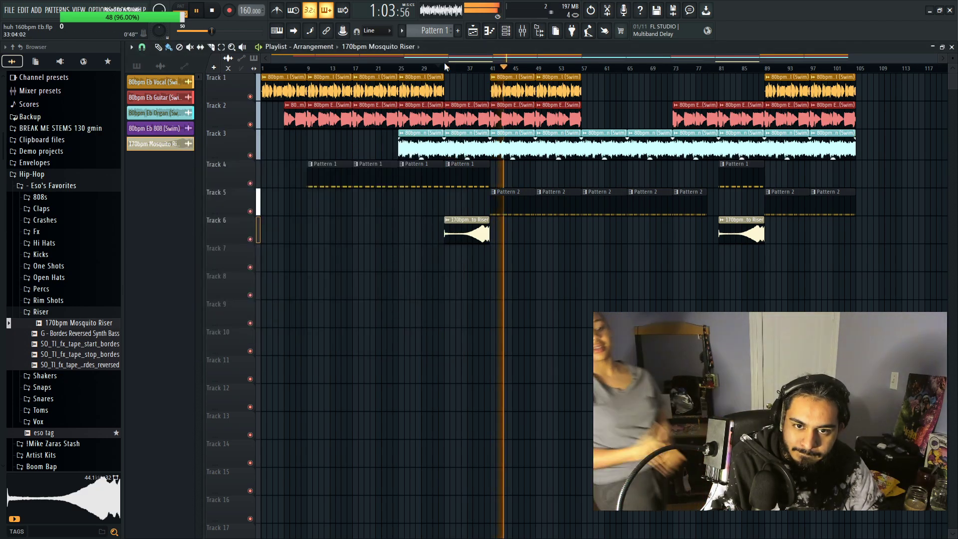
pyautogui.click(444, 62)
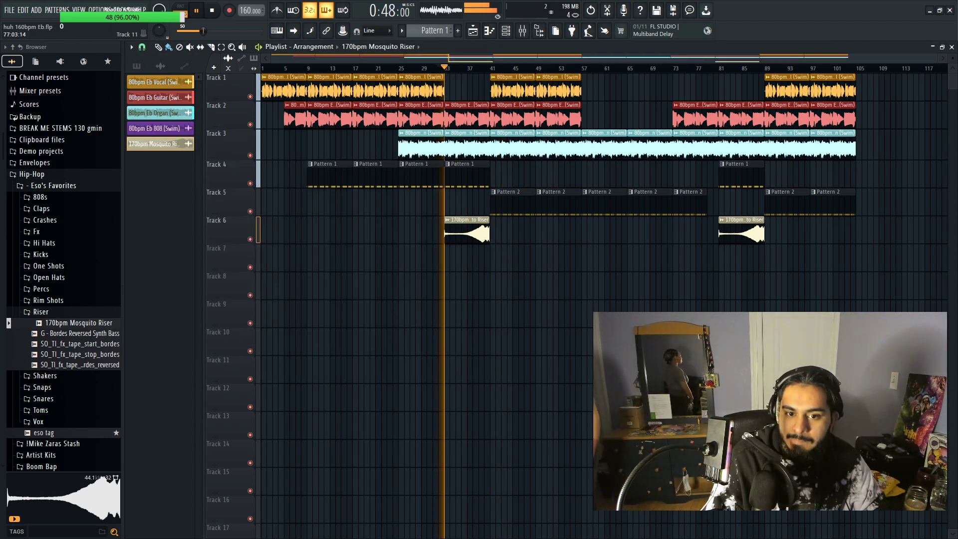
pyautogui.click(9, 10)
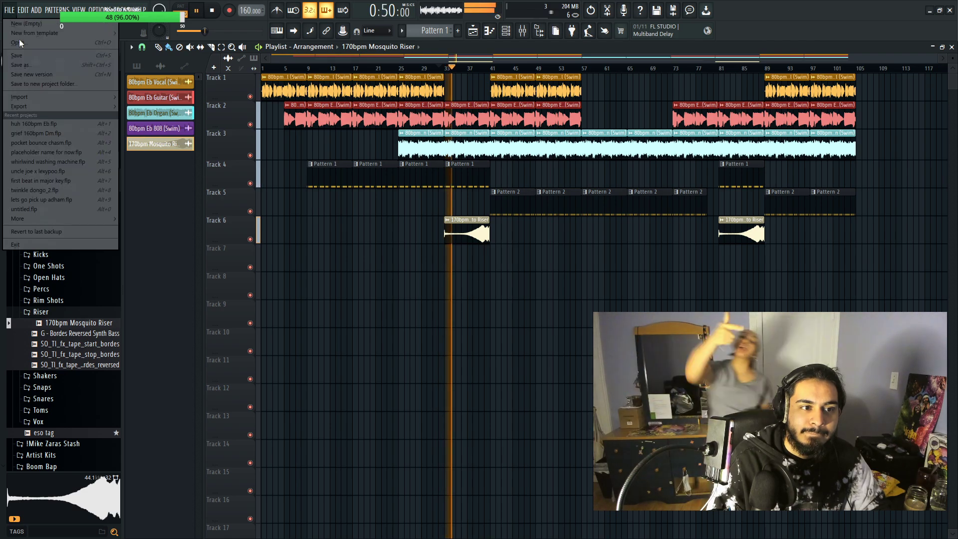
pyautogui.press('Escape')
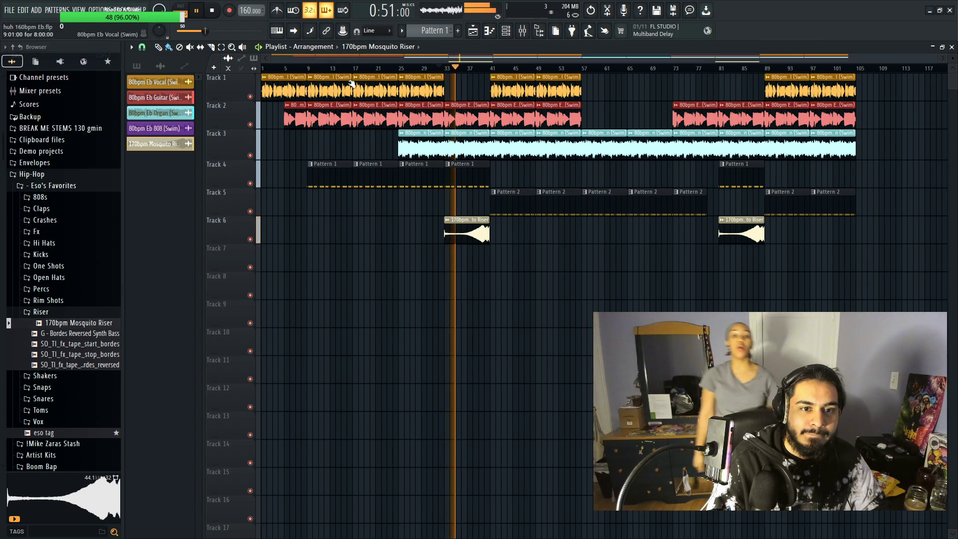
# Step: Show all channels in the channel rack and add CEEBEAATS_hihat_open_balance from the Open Hats folder as a new channel
pyautogui.click(75, 312)
pyautogui.click(78, 300)
pyautogui.click(78, 300)
pyautogui.click(80, 278)
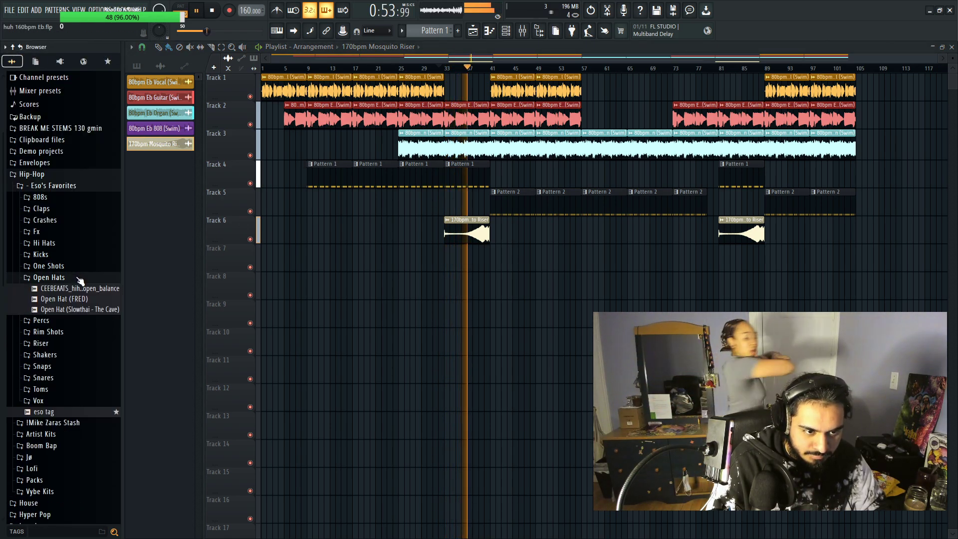
pyautogui.click(62, 288)
pyautogui.press('F6')
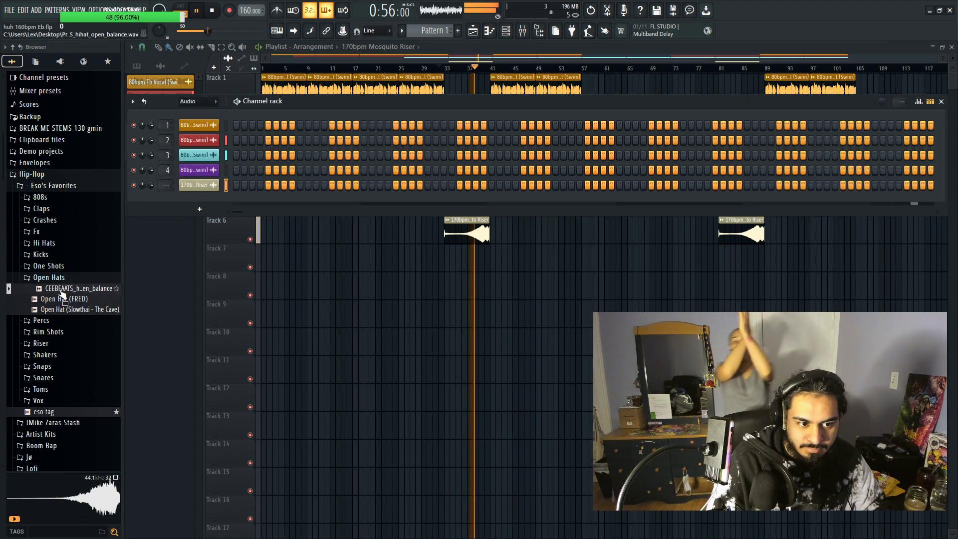
pyautogui.moveTo(62, 294); pyautogui.dragTo(197, 198)
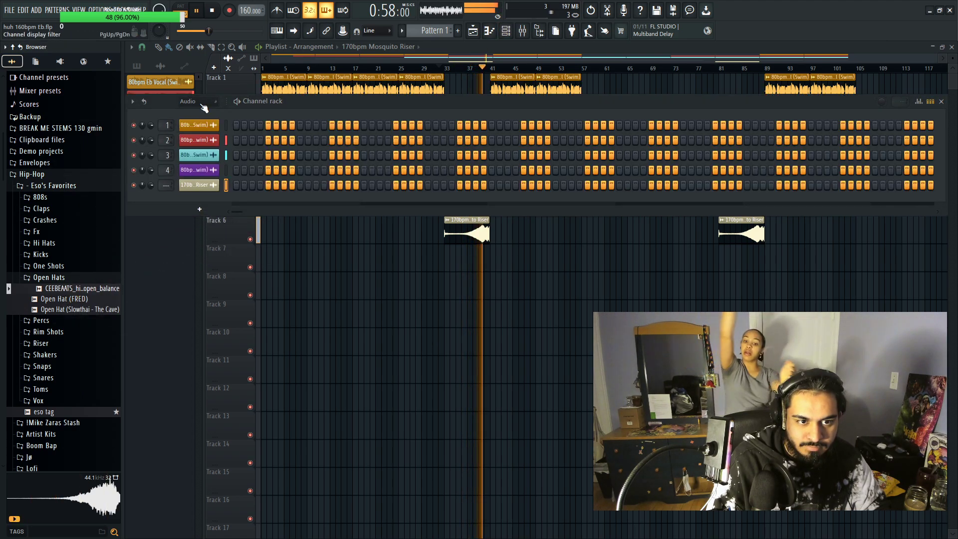
pyautogui.scroll(1, 204, 108)
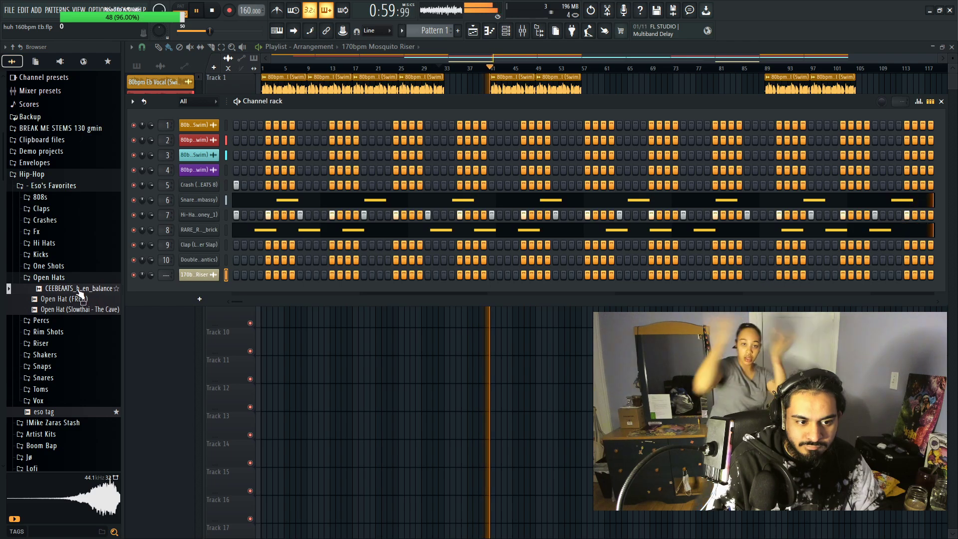
pyautogui.moveTo(80, 294); pyautogui.dragTo(190, 280)
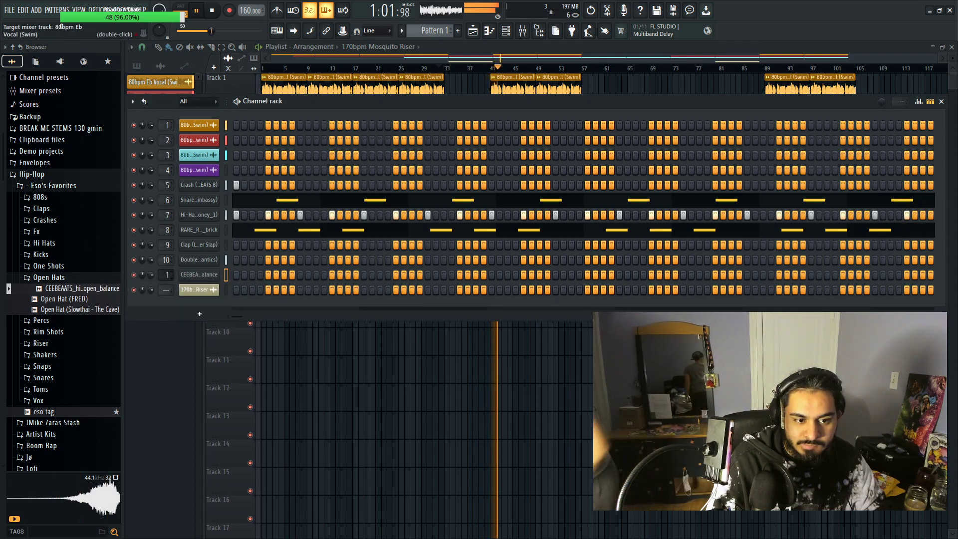
# Step: Place two C5 open-hat notes in Pattern 2, one shortly after the start of bar 2 and one at the matching spot in bar 6
pyautogui.click(491, 32)
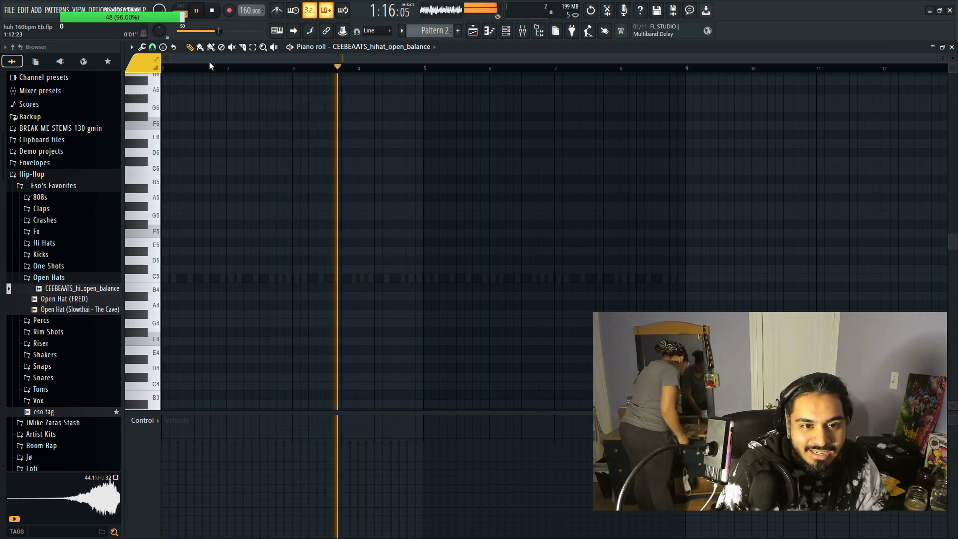
pyautogui.press('space')
pyautogui.press('space')
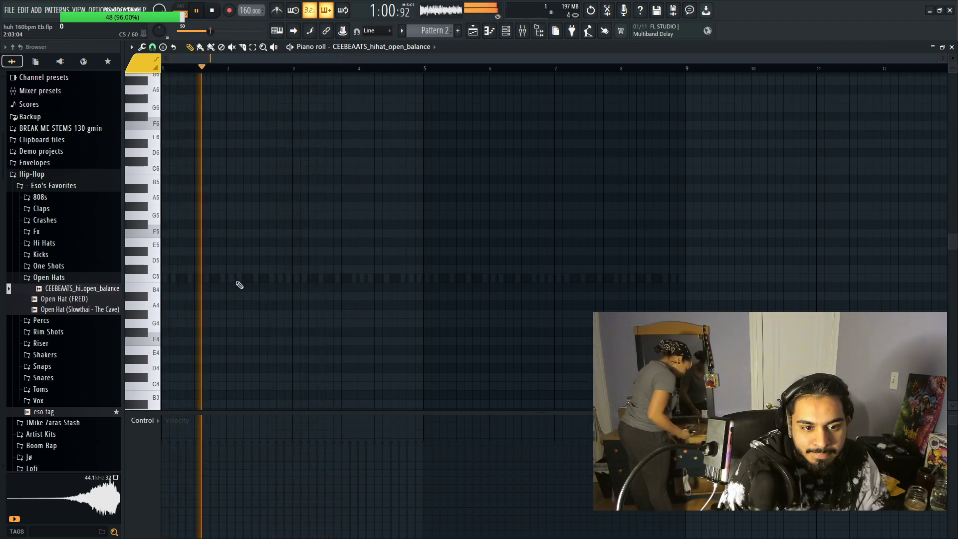
pyautogui.click(238, 278)
pyautogui.press('space')
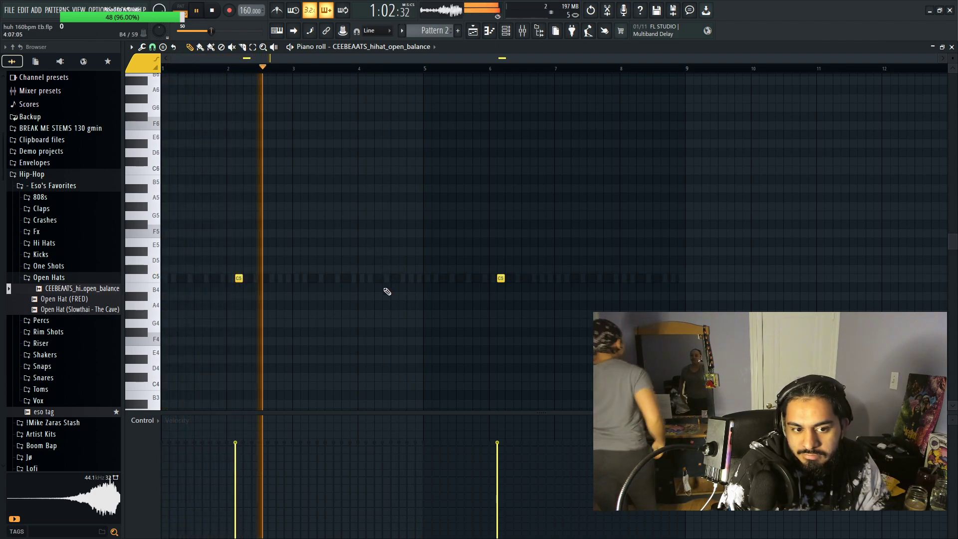
pyautogui.click(420, 341)
pyautogui.rightClick(420, 341)
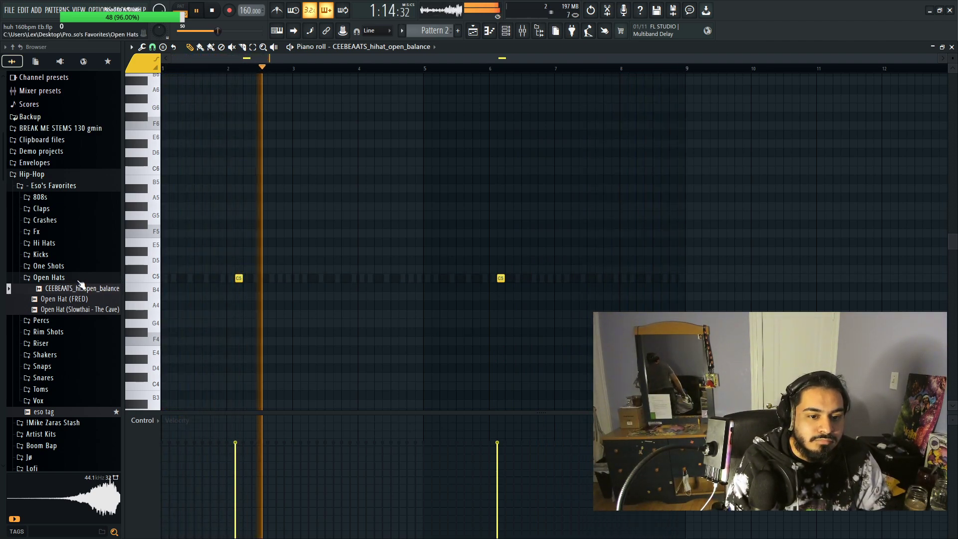
# Step: Lower the velocity of both open-hat notes in Pattern 2 together using level scaling
pyautogui.click(78, 277)
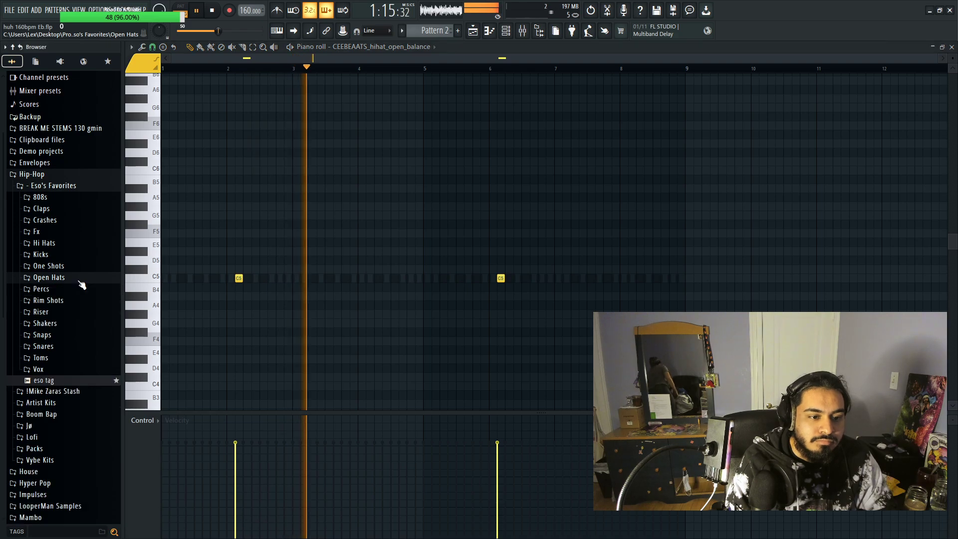
pyautogui.click(73, 254)
pyautogui.click(74, 255)
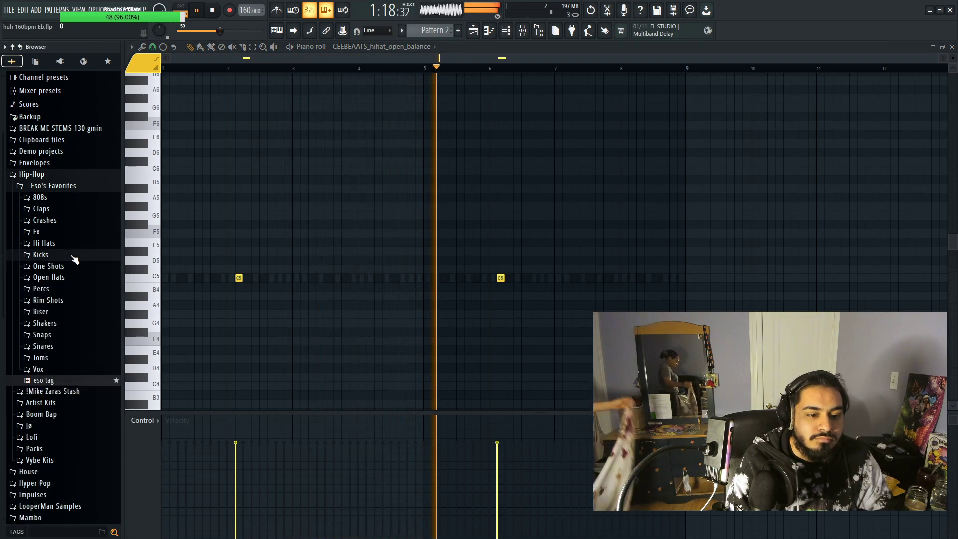
pyautogui.hotkey('ctrl', 'a')
pyautogui.hotkey('alt', 'x')
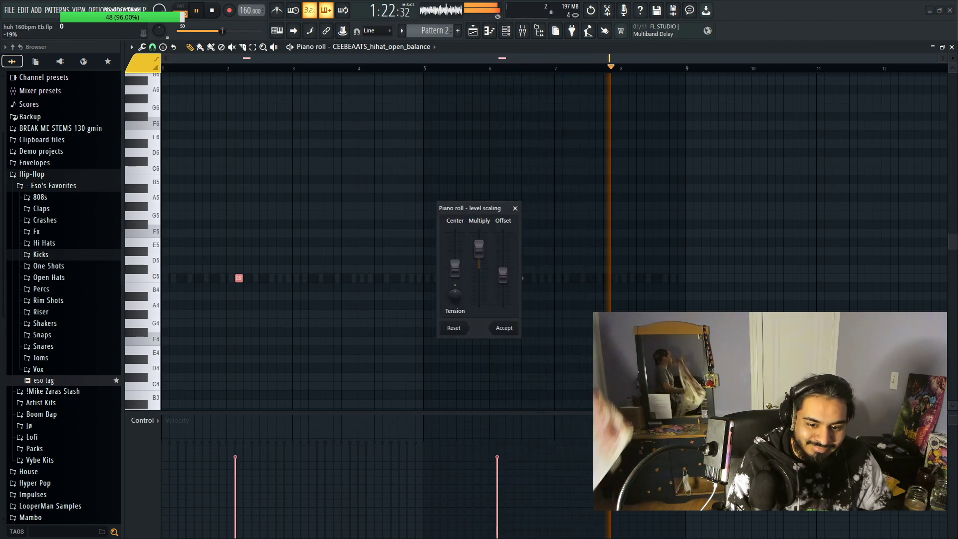
pyautogui.click(508, 331)
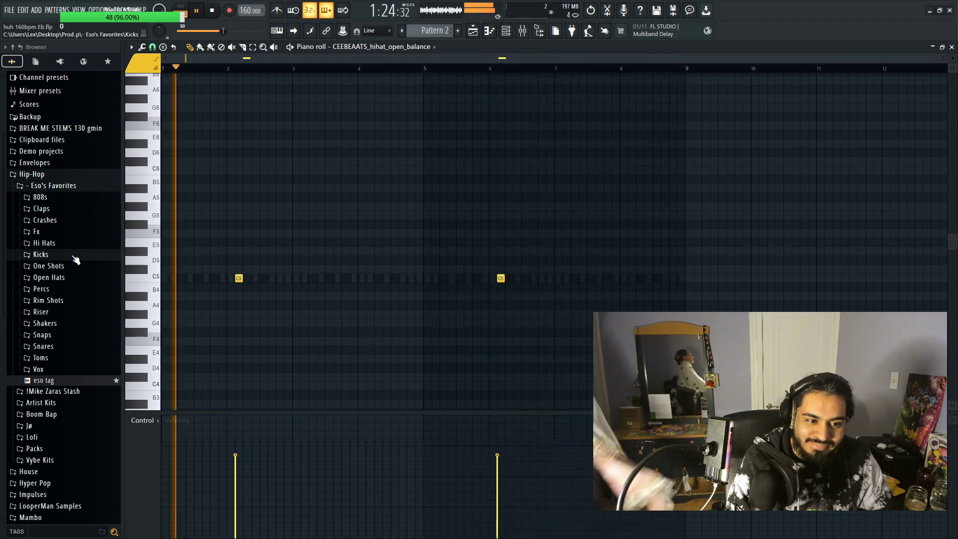
# Step: Browse the Hi Hats, Crashes, Kicks and Open Hats sample folders for another drum sound while the arrangement plays
pyautogui.click(81, 245)
pyautogui.click(82, 244)
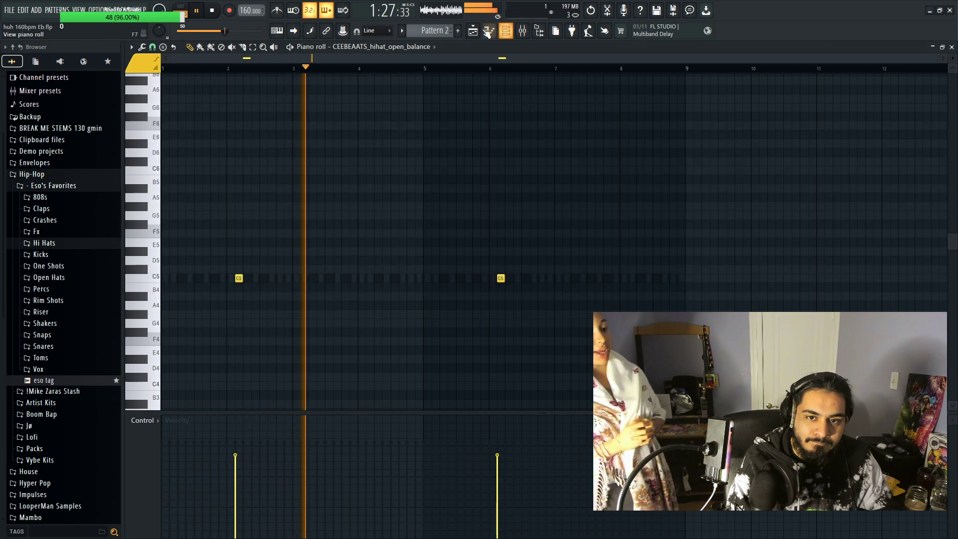
pyautogui.click(480, 31)
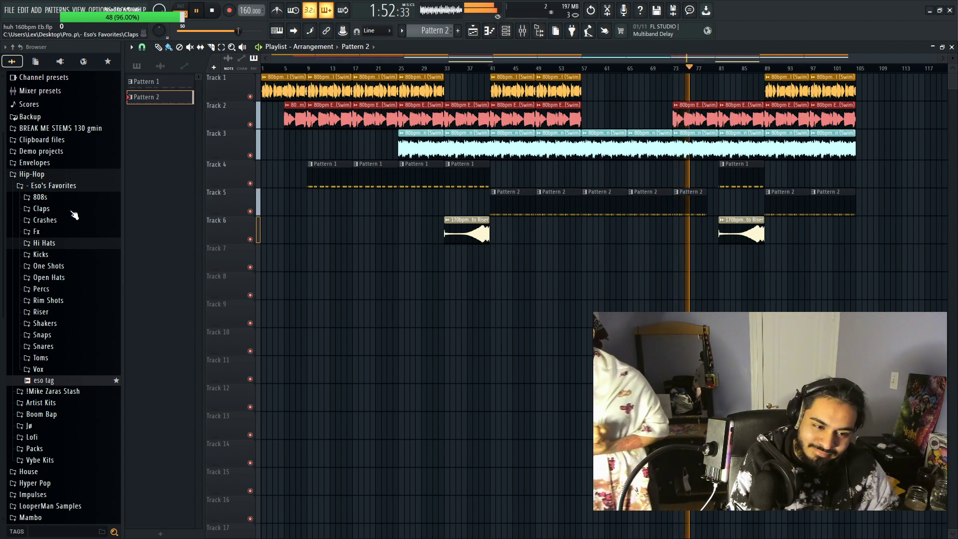
pyautogui.click(49, 243)
pyautogui.click(50, 242)
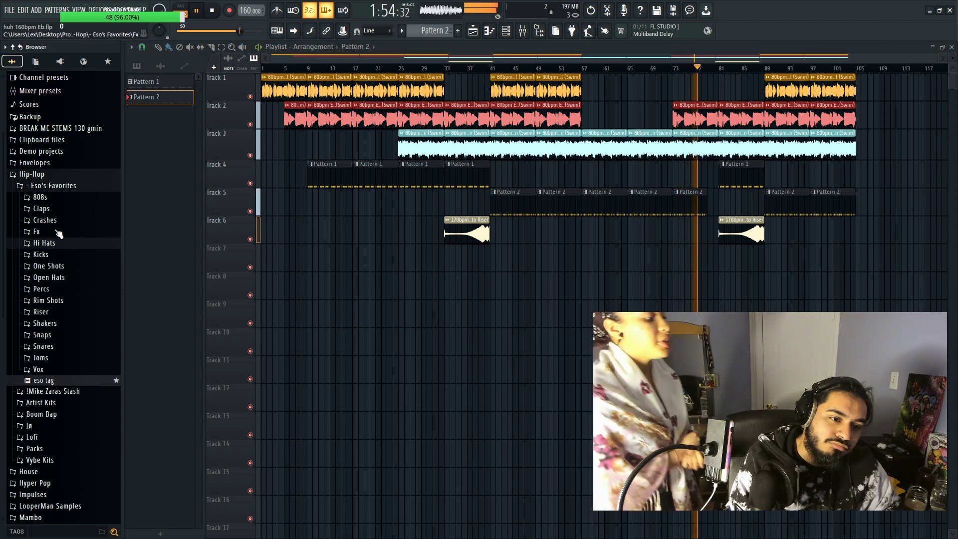
pyautogui.click(44, 220)
pyautogui.click(45, 220)
pyautogui.click(62, 244)
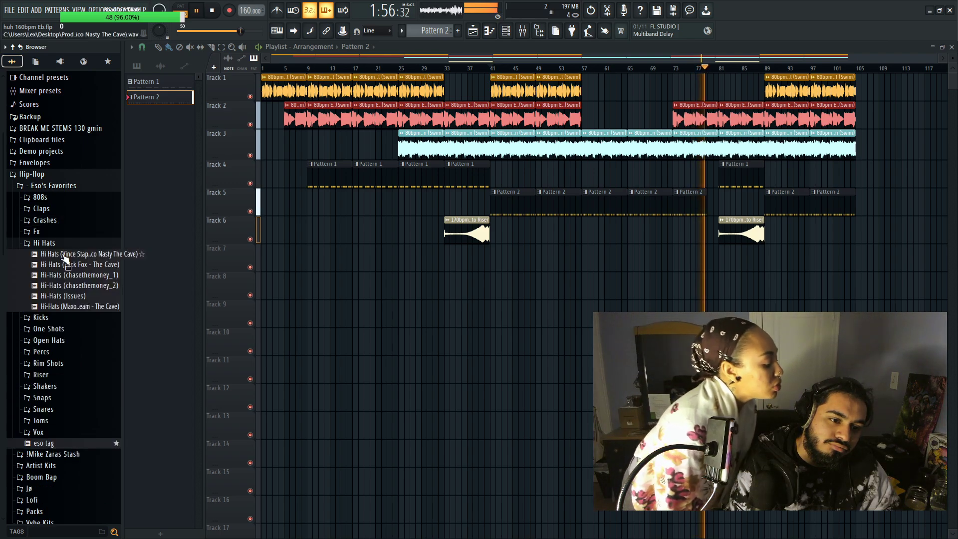
pyautogui.click(82, 244)
pyautogui.click(81, 254)
pyautogui.click(85, 255)
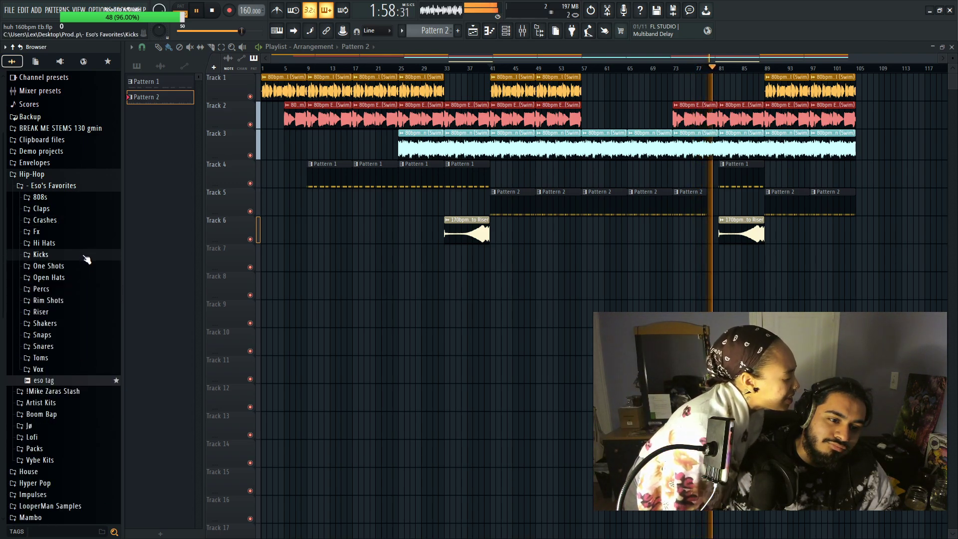
pyautogui.click(86, 278)
pyautogui.click(86, 278)
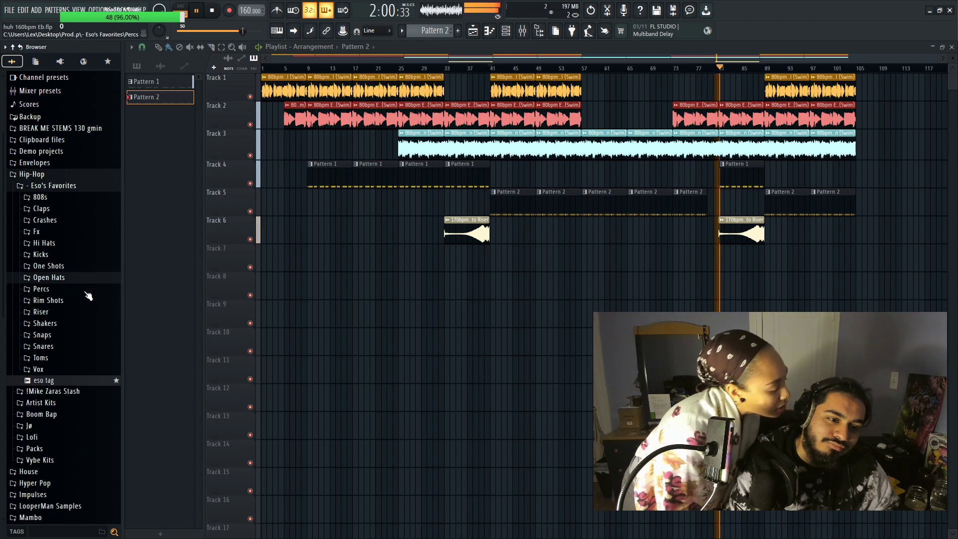
# Step: Add the OS_GIRL_Perc_Top sample from the Percs folder to the channel rack as a new channel
pyautogui.click(86, 288)
pyautogui.click(76, 331)
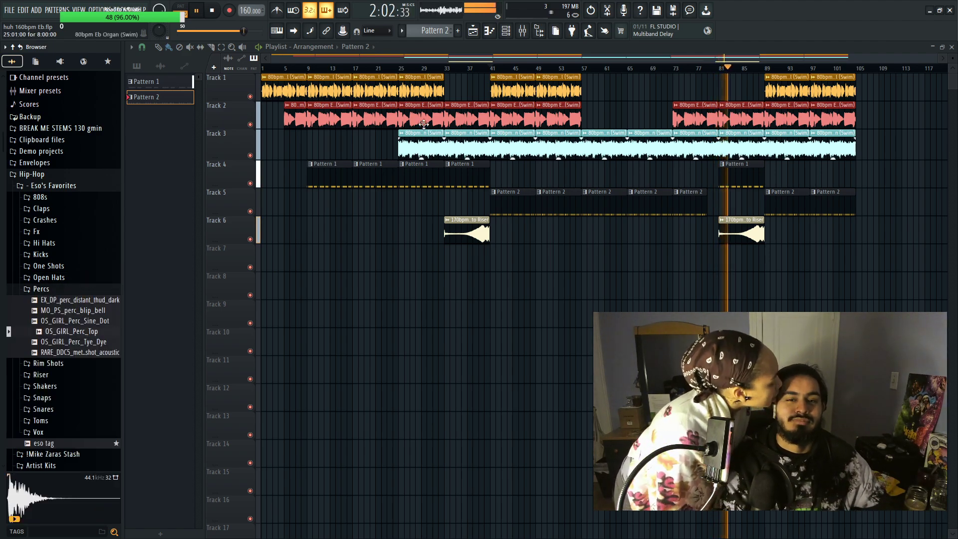
pyautogui.click(495, 31)
pyautogui.click(505, 30)
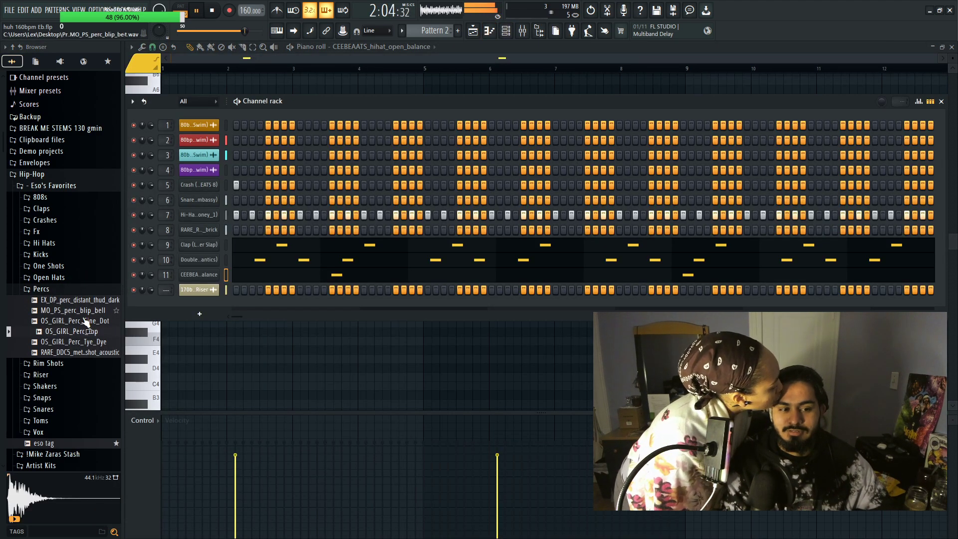
pyautogui.moveTo(195, 289); pyautogui.dragTo(196, 286)
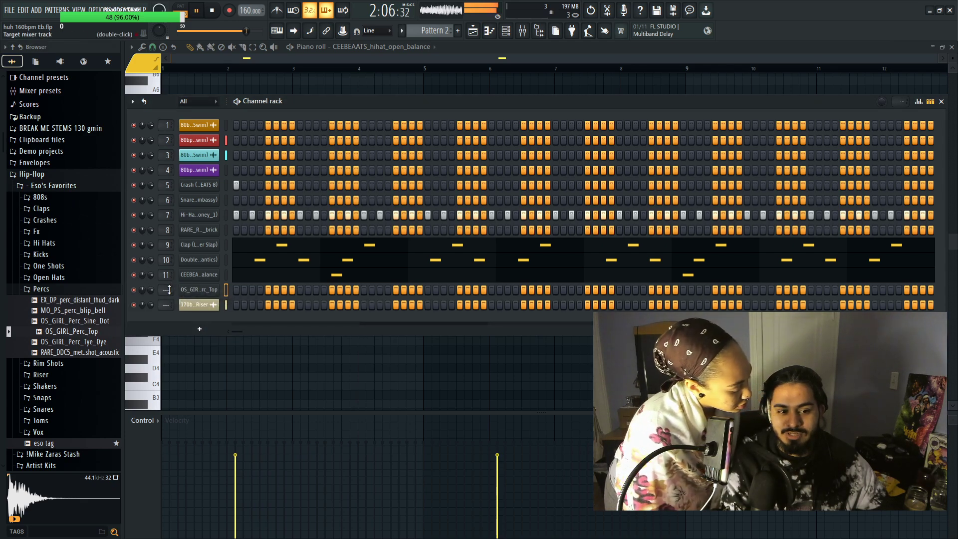
# Step: Open the OS_GIRL_Perc_Top channel's notes in the piano roll and play the beat from the start
pyautogui.click(453, 48)
pyautogui.click(429, 46)
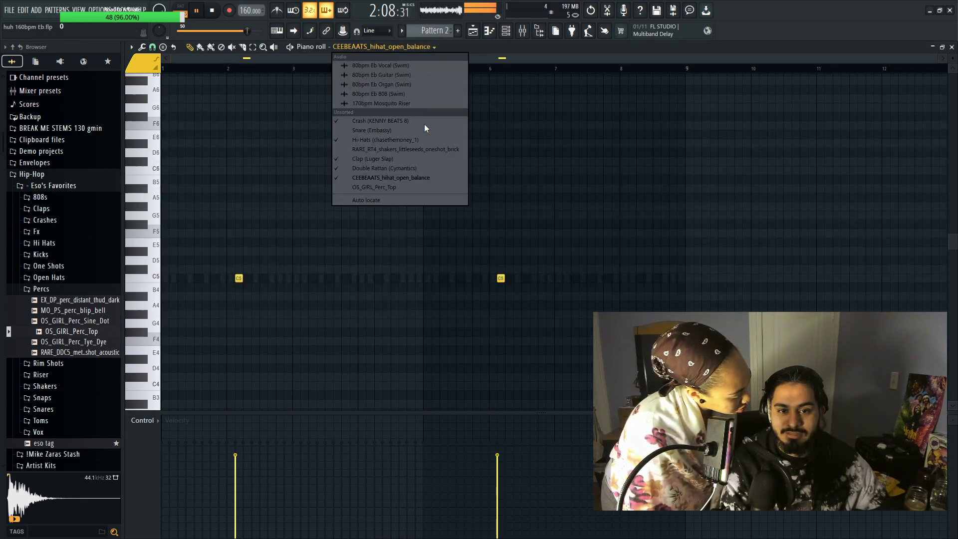
pyautogui.click(411, 188)
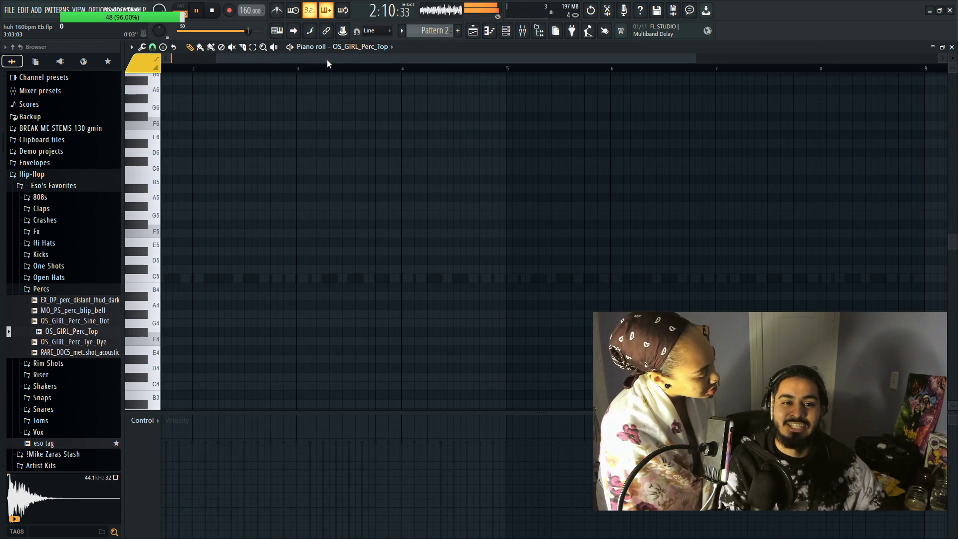
pyautogui.scroll(-1, 340, 56)
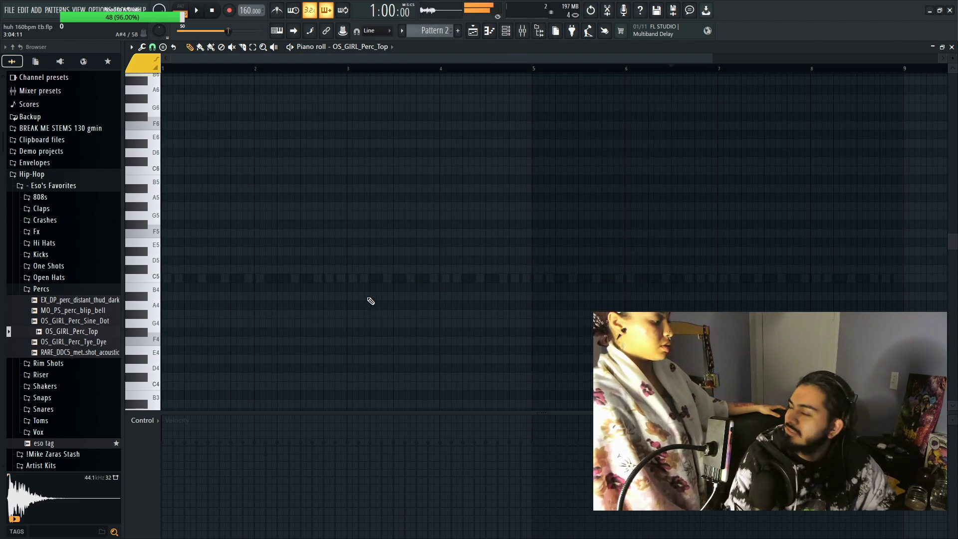
pyautogui.press('space')
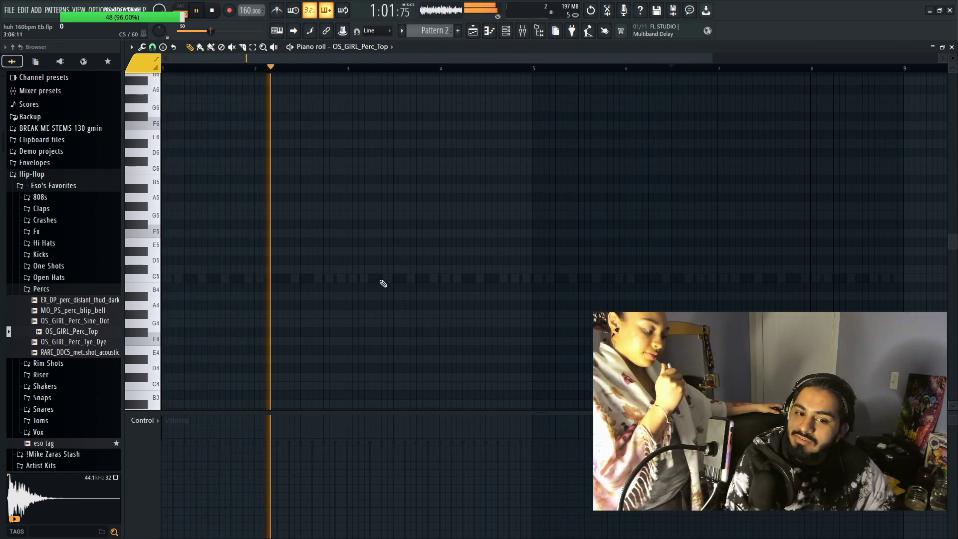
pyautogui.press('space')
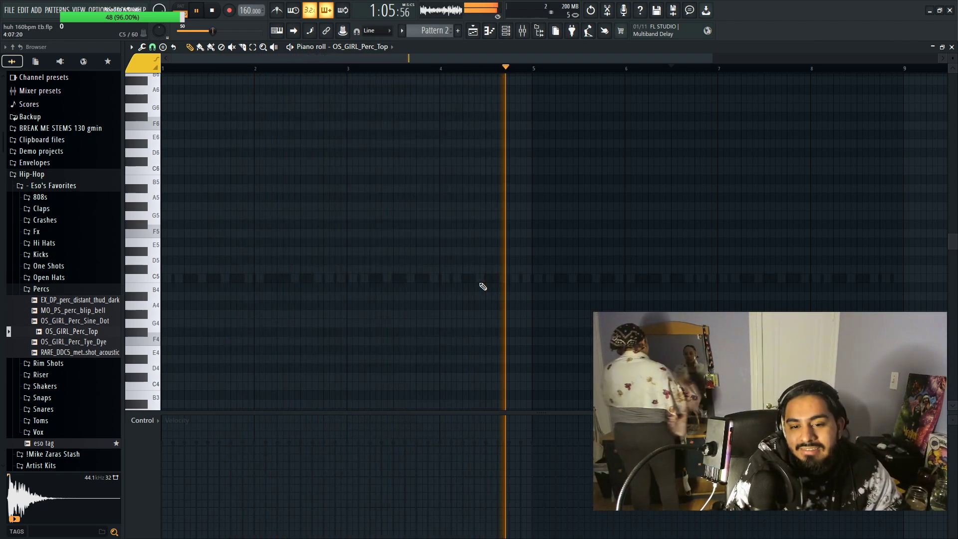
# Step: Place three C5 percussion notes in Pattern 2: one mid bar 2, one mid bar 4 and one late in bar 4
pyautogui.click(477, 279)
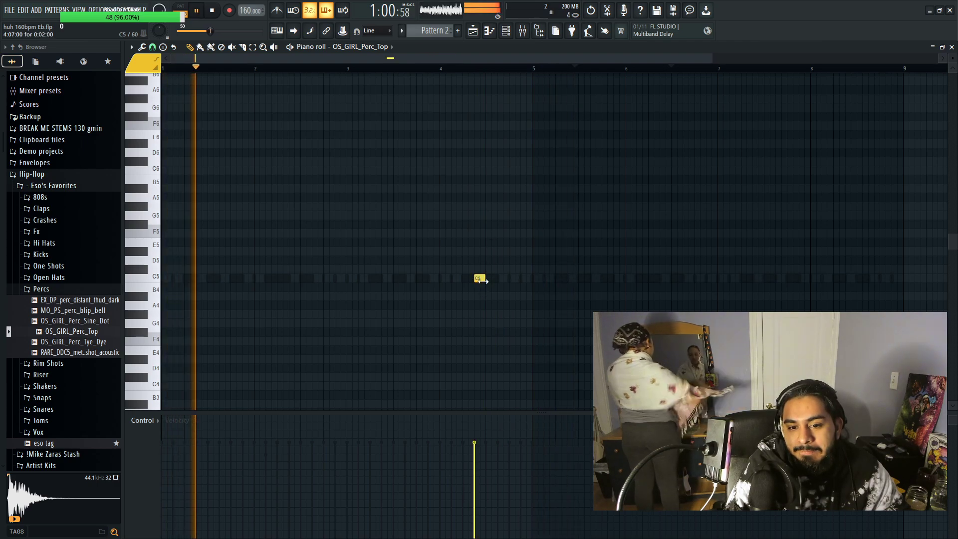
pyautogui.click(293, 278)
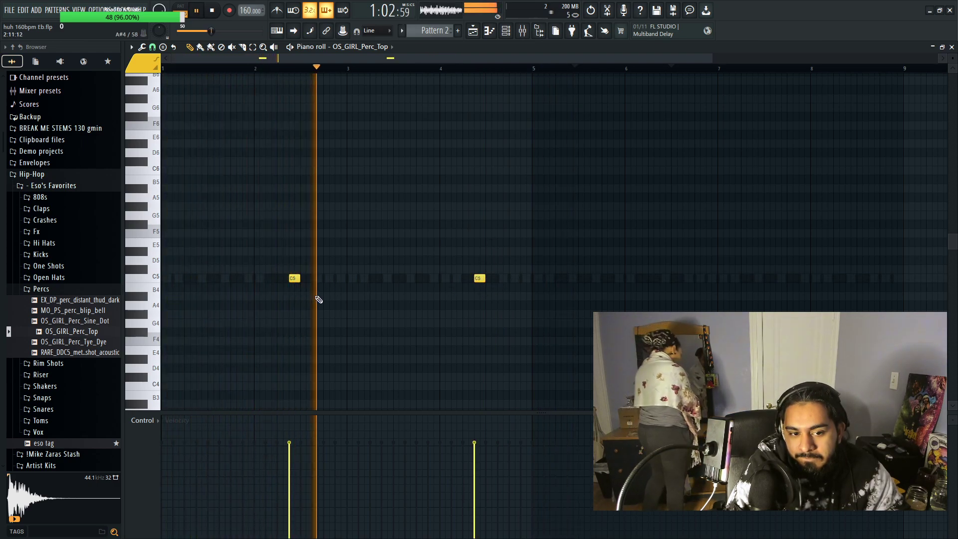
pyautogui.click(498, 278)
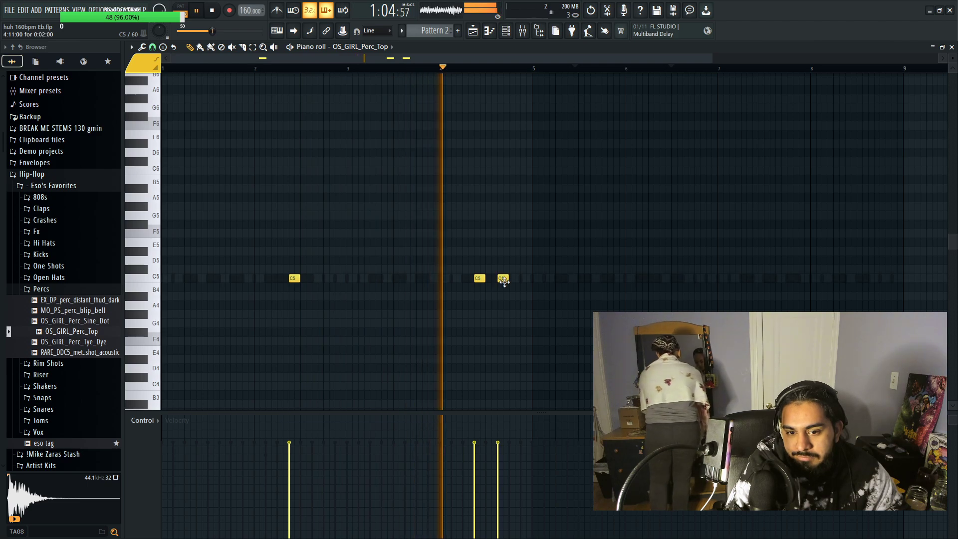
pyautogui.press('space')
pyautogui.moveTo(503, 280); pyautogui.dragTo(514, 279)
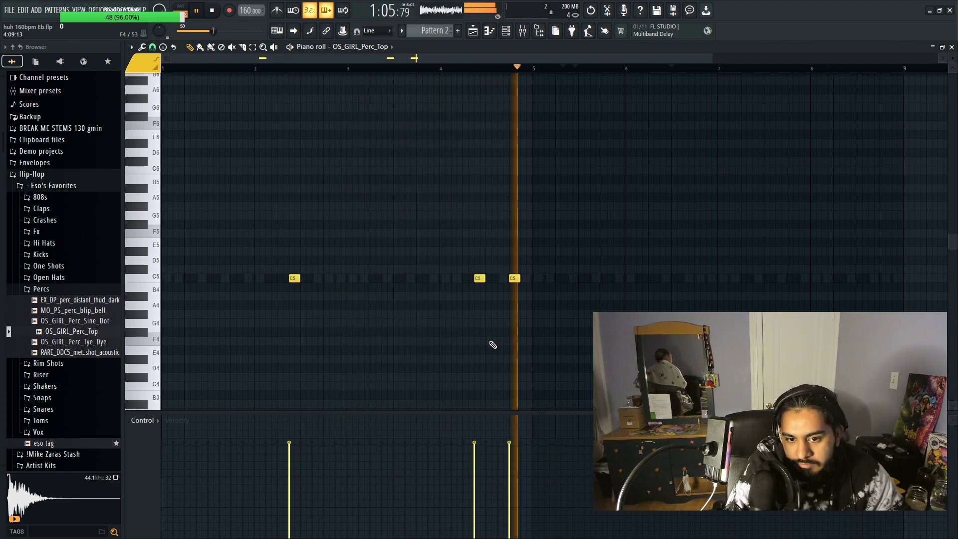
pyautogui.scroll(-3, 492, 345)
pyautogui.press('space')
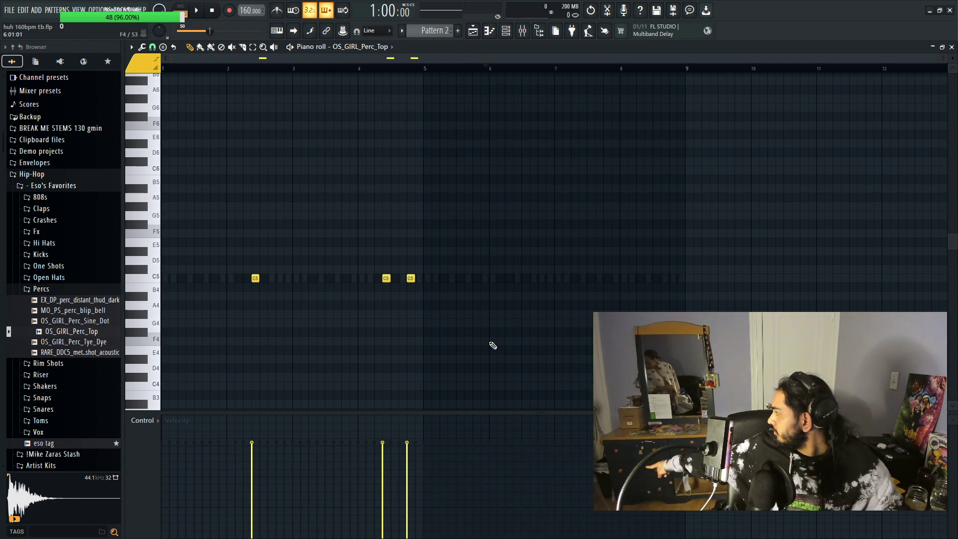
# Step: Duplicate the three percussion notes to the matching positions in bars 6 and 8, and play back the pattern
pyautogui.moveTo(466, 325); pyautogui.dragTo(236, 249)
pyautogui.hotkey('ctrl', 'b')
pyautogui.moveTo(416, 279); pyautogui.dragTo(516, 275)
pyautogui.press('space')
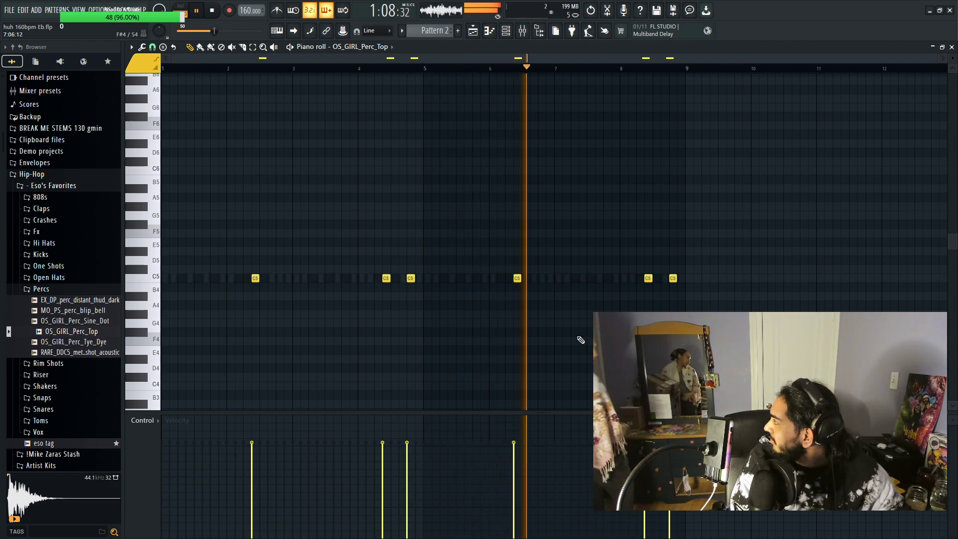
pyautogui.click(529, 341)
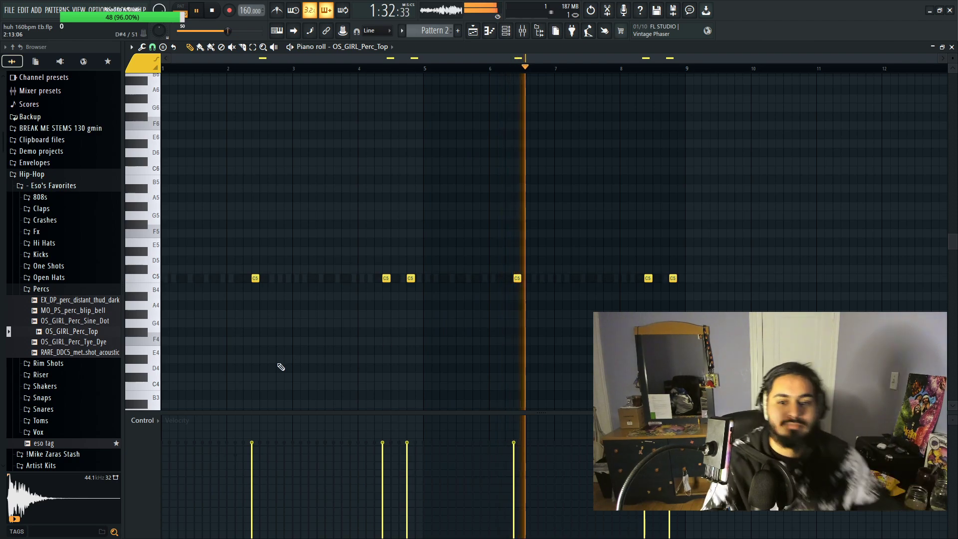
# Step: Add the Snare (Big) sample from the Snares folder to the channel rack as a new channel
pyautogui.click(60, 289)
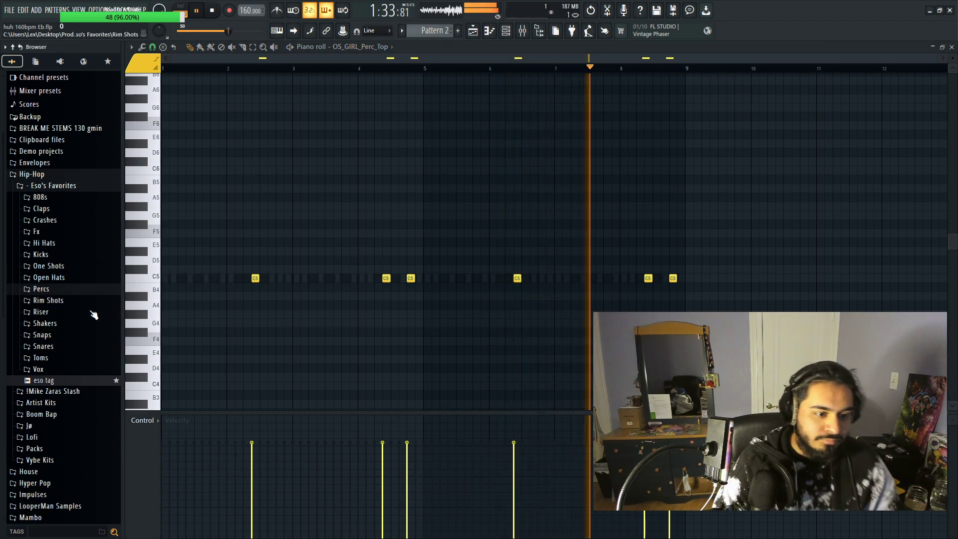
pyautogui.click(75, 347)
pyautogui.click(80, 379)
pyautogui.moveTo(79, 379); pyautogui.dragTo(205, 322)
pyautogui.press('F6')
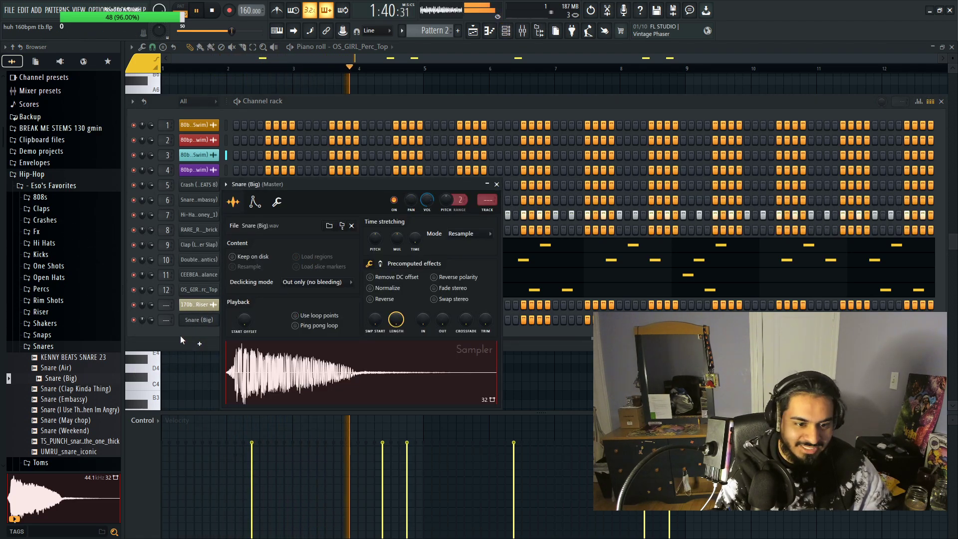
# Step: Route the 170bpm Mosquito Riser and Snare (Big) channels to mixer tracks 13 and 14, and check the routing
pyautogui.click(181, 339)
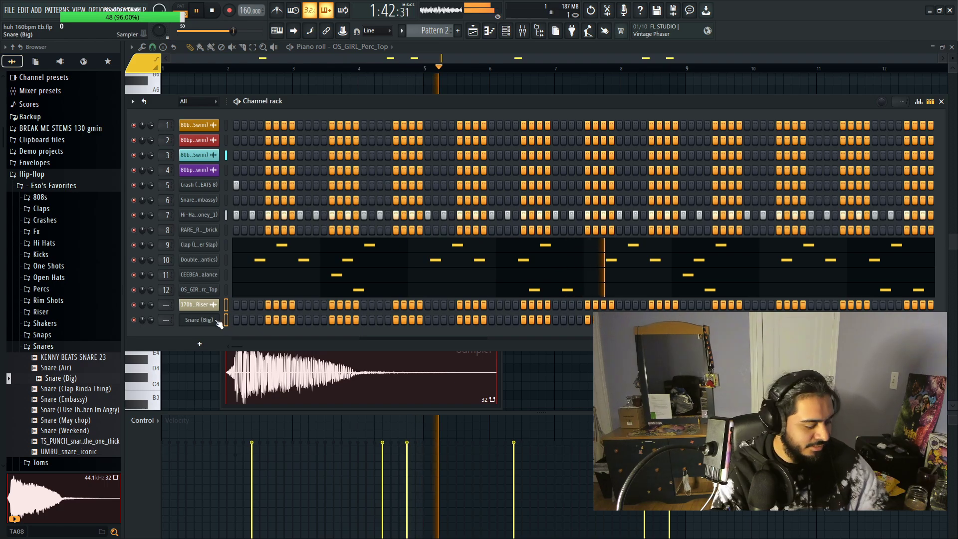
pyautogui.hotkey('ctrl', 'l')
pyautogui.click(534, 93)
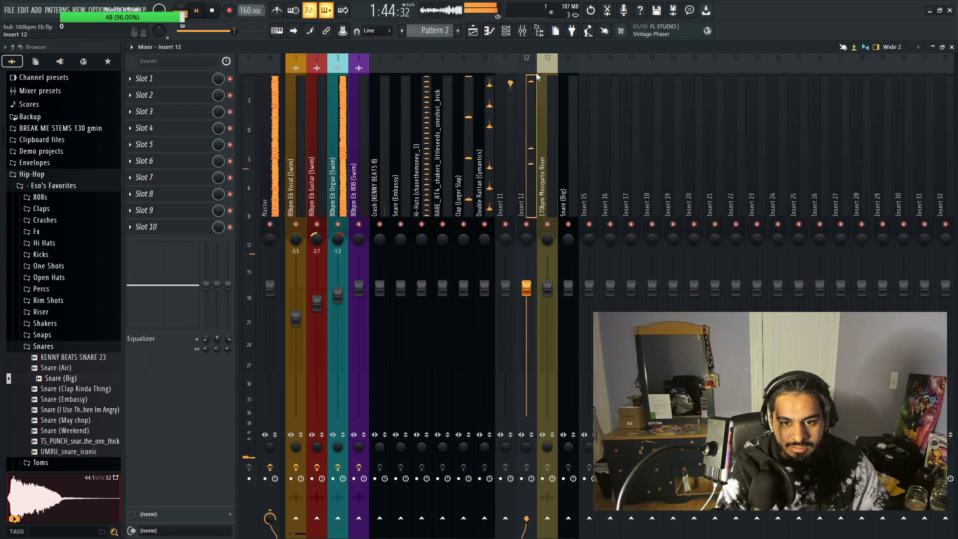
pyautogui.press('F6')
pyautogui.click(192, 101)
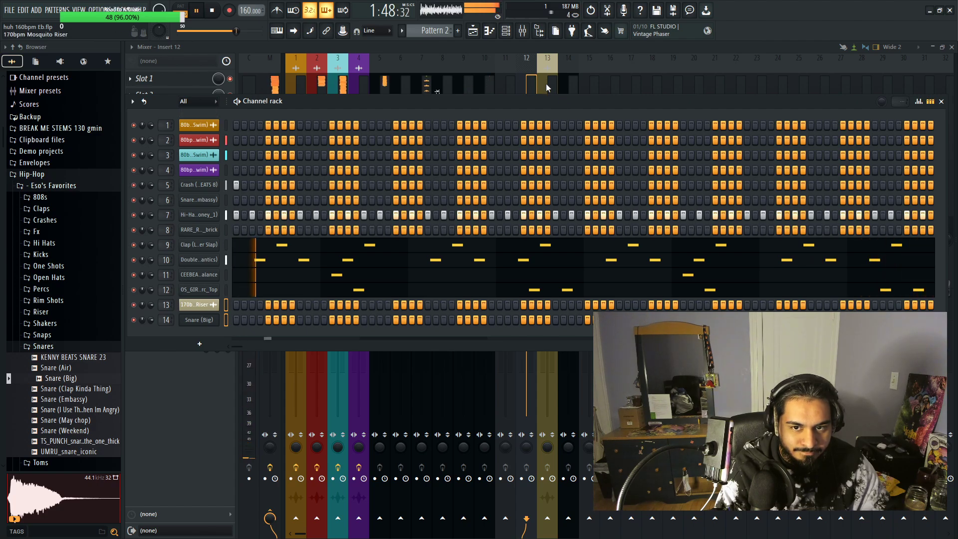
# Step: Rename mixer track Insert 12 as "perc top"
pyautogui.click(520, 73)
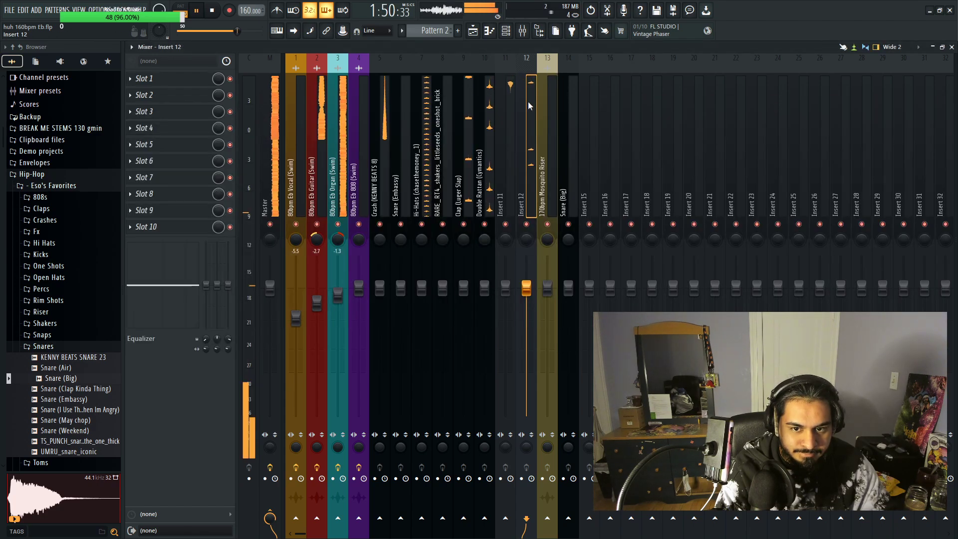
pyautogui.press('F2')
pyautogui.write('perc t')
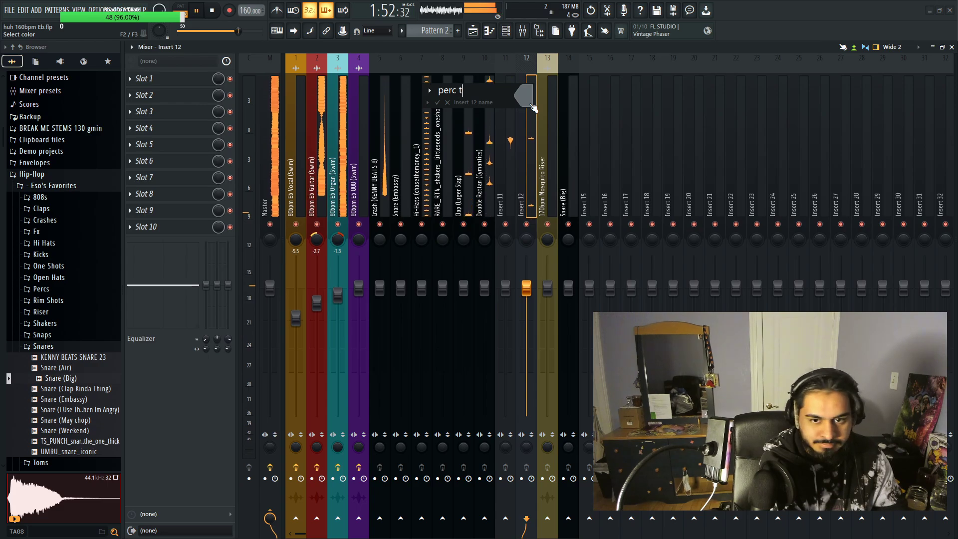
pyautogui.write('oi')
pyautogui.press('BackSpace')
pyautogui.write('p')
pyautogui.press('Return')
# Step: Rename mixer track Insert 11 as "open hat" and select the Snare (Big) mixer track
pyautogui.press('Left')
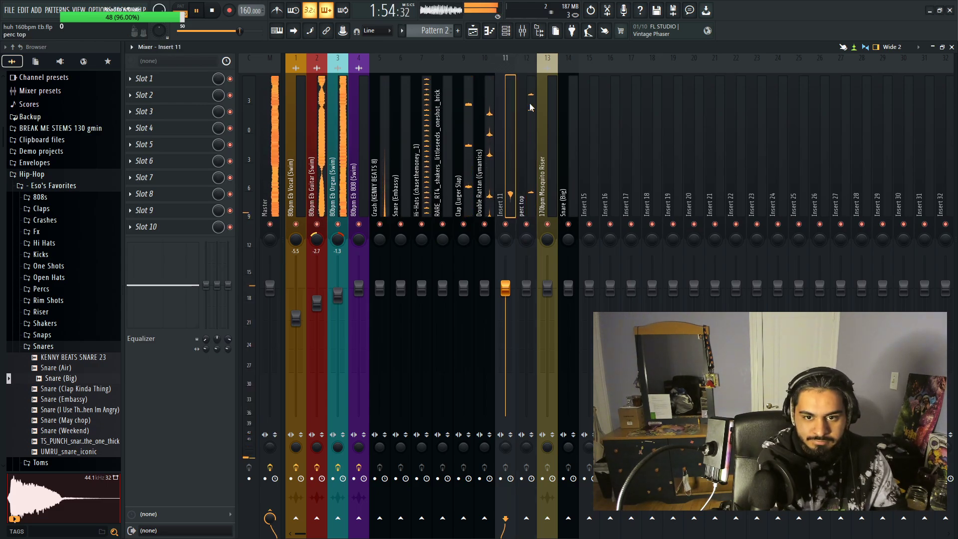
pyautogui.press('F2')
pyautogui.write('ope')
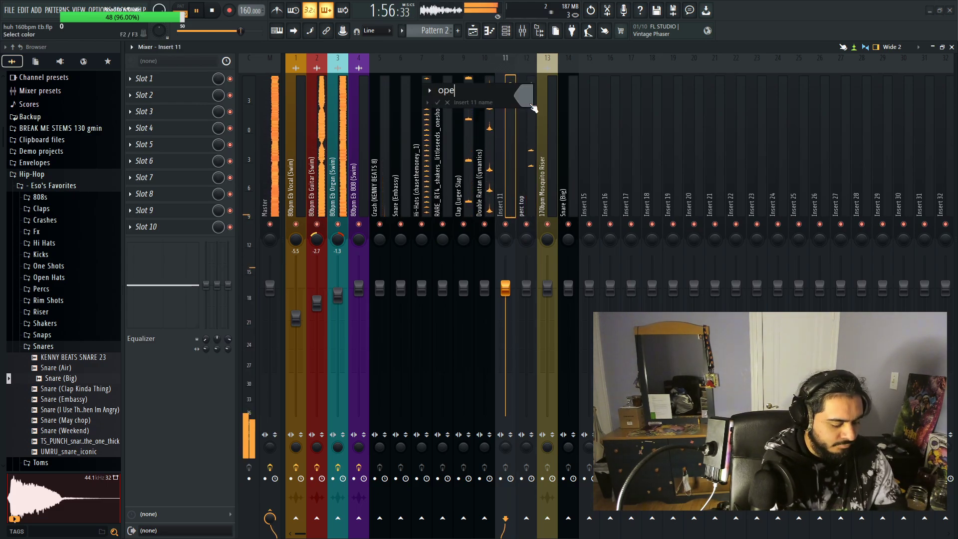
pyautogui.write('n hat')
pyautogui.press('Return')
pyautogui.press('Right')
pyautogui.press('Right')
pyautogui.press('Right')
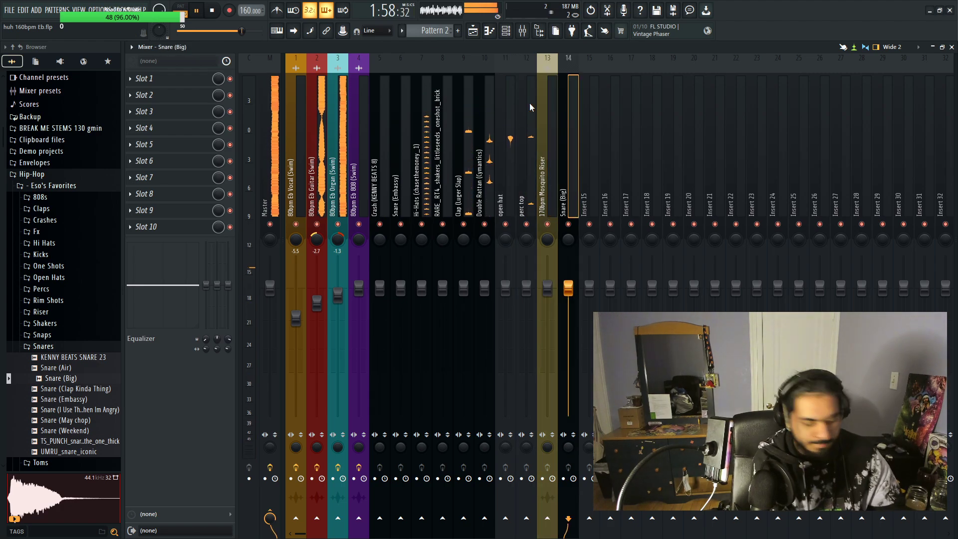
# Step: Move the Snare (Big) mixer track one position earlier, to slot 13 before the 170bpm Mosquito Riser track
pyautogui.hotkey('alt', 'Left')
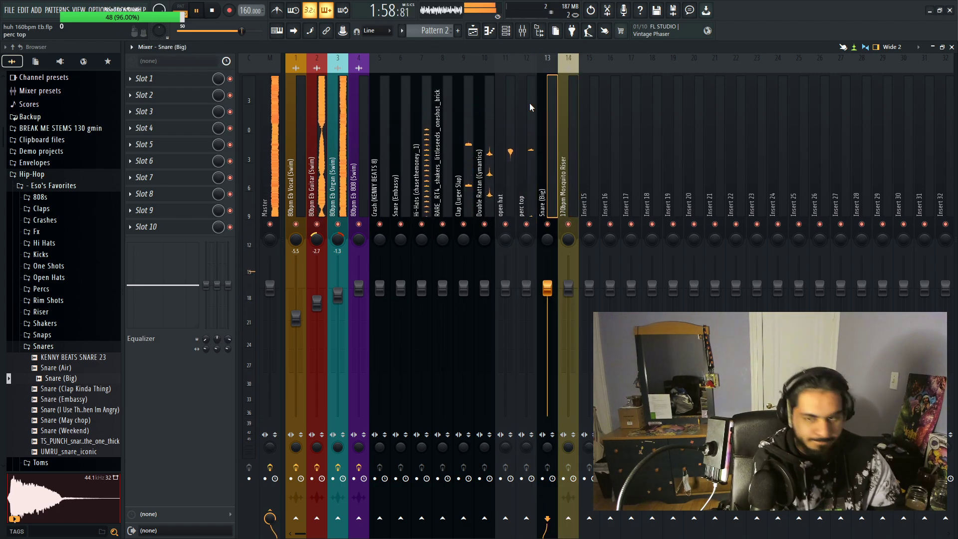
# Step: Add two C5 notes to the 170bpm Mosquito Riser channel in Pattern 2 and place them around the start of bar 4
pyautogui.click(489, 32)
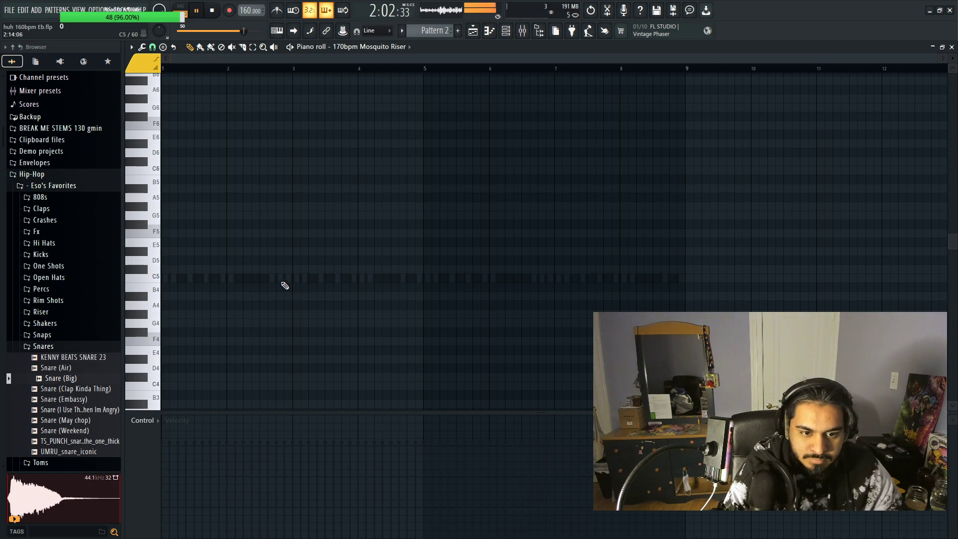
pyautogui.click(301, 280)
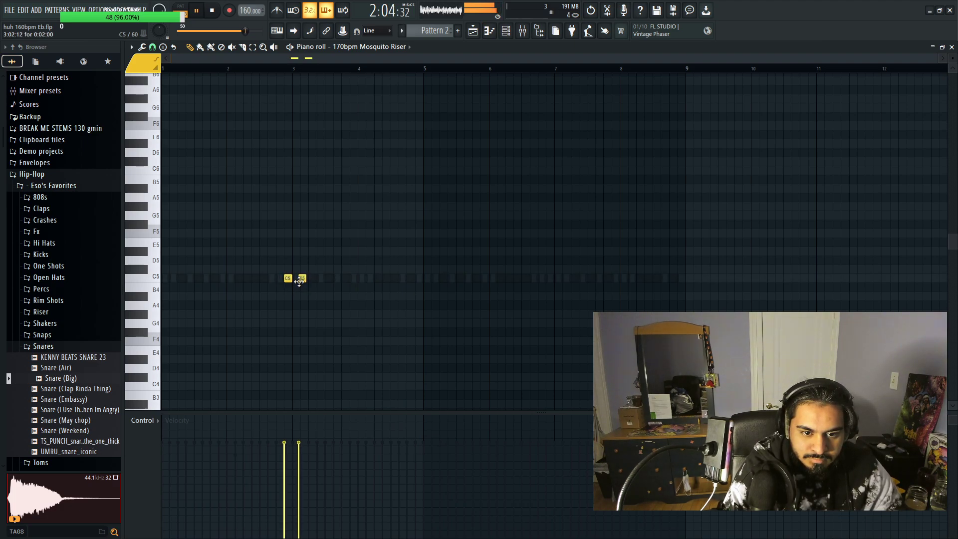
pyautogui.moveTo(301, 279); pyautogui.dragTo(357, 277)
pyautogui.click(340, 315)
pyautogui.rightClick(340, 314)
pyautogui.hotkey('ctrl', 'a')
pyautogui.click(390, 332)
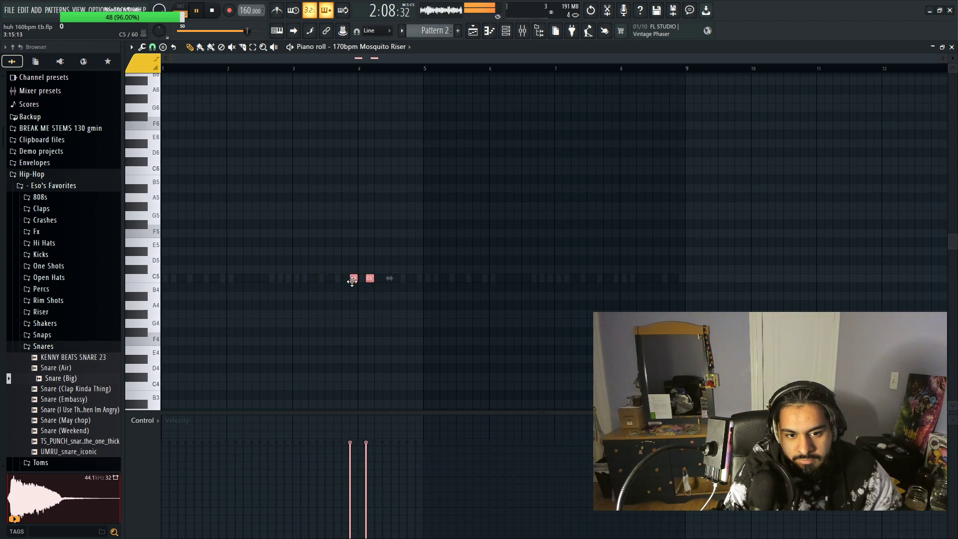
pyautogui.click(390, 332)
pyautogui.rightClick(390, 332)
# Step: Transfer the two C5 notes from the 170bpm Mosquito Riser channel to the same position in the Snare (Big) channel
pyautogui.click(473, 31)
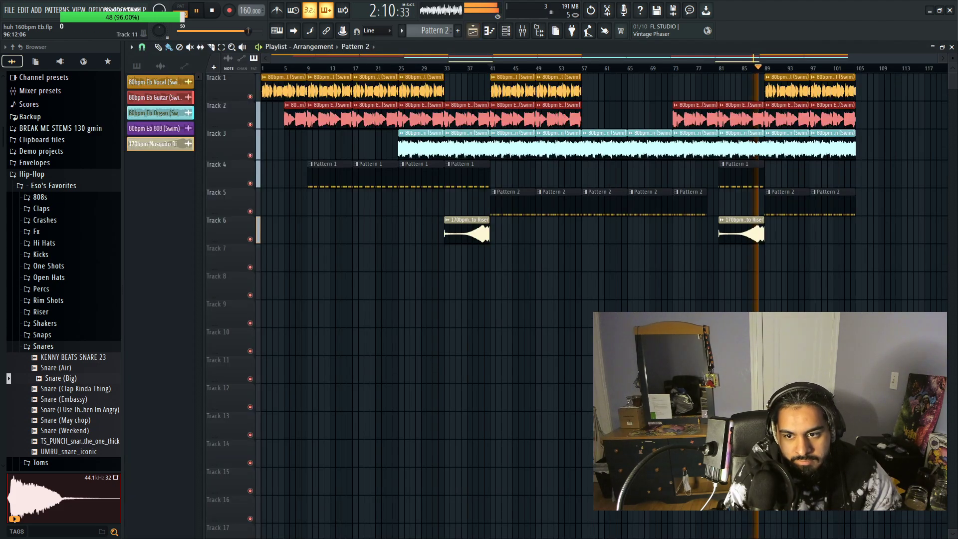
pyautogui.scroll(3, 846, 374)
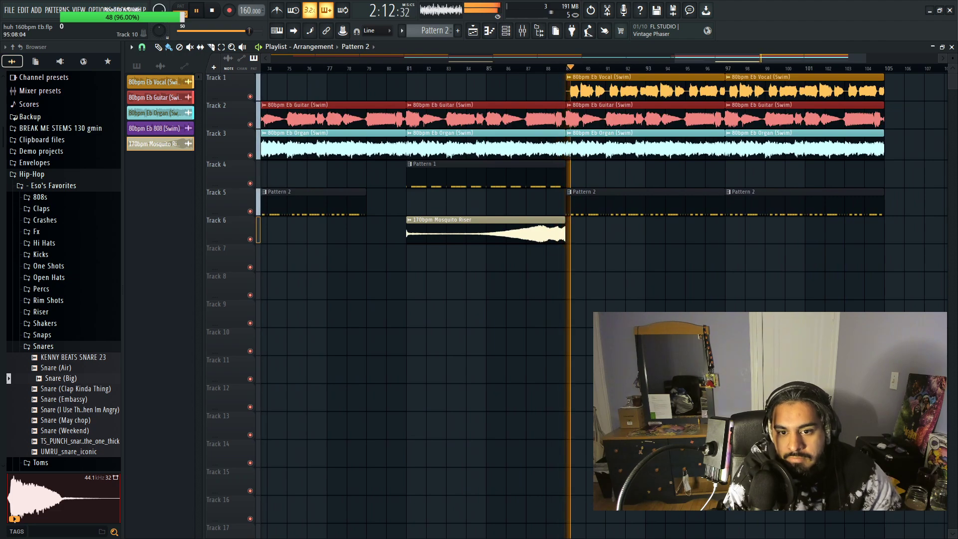
pyautogui.click(473, 31)
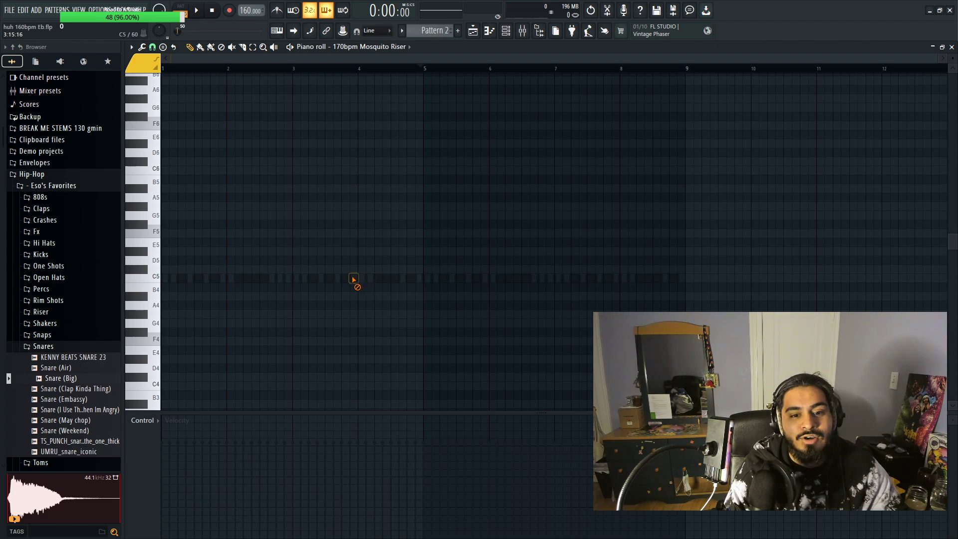
pyautogui.click(405, 47)
pyautogui.click(379, 197)
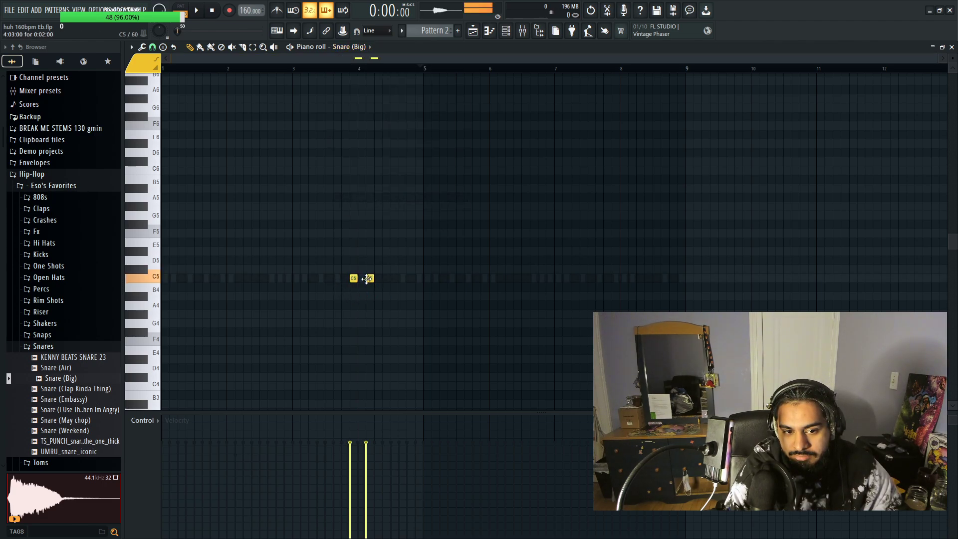
# Step: Duplicate the pair of C5 snare notes from bar 4 to the start of bar 8, leaving no stray notes
pyautogui.click(293, 70)
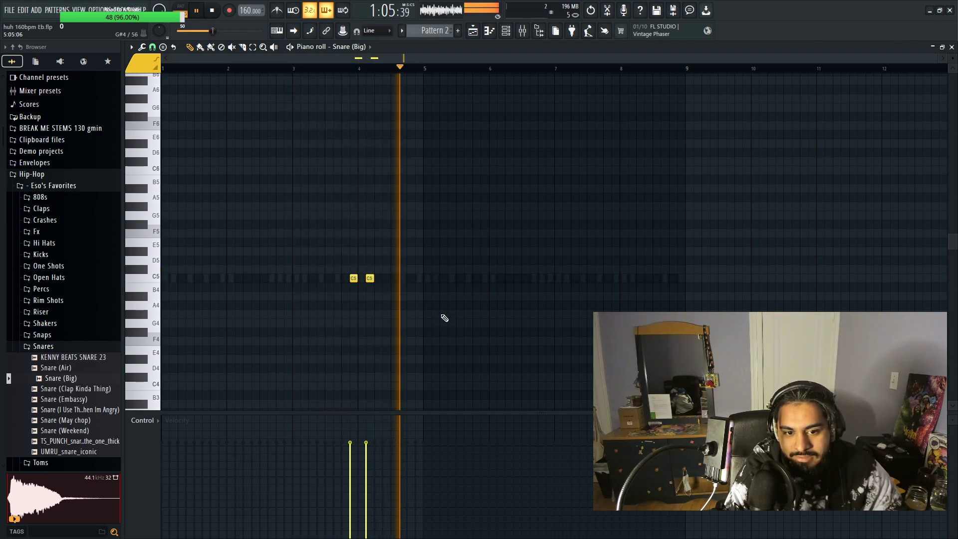
pyautogui.hotkey('ctrl', 'a')
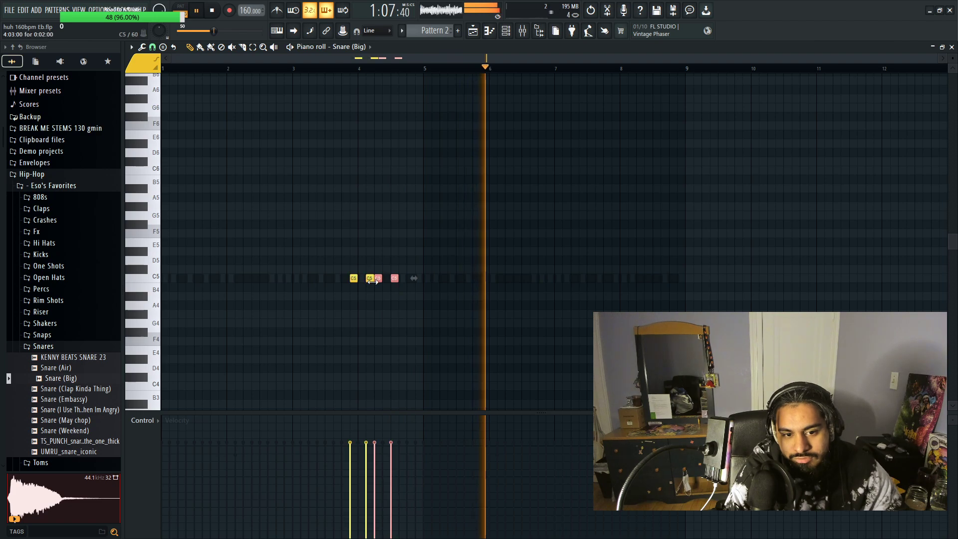
pyautogui.moveTo(353, 279); pyautogui.dragTo(616, 287)
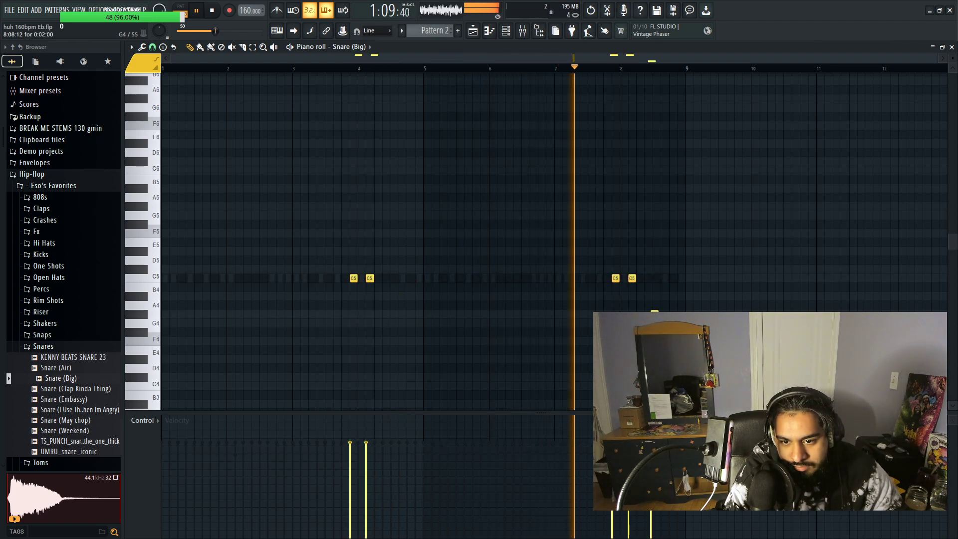
pyautogui.click(613, 58)
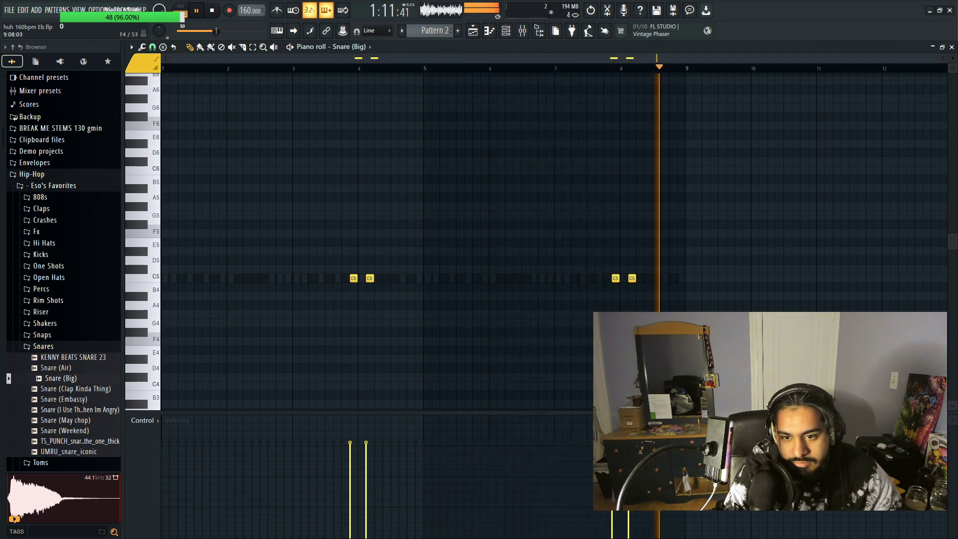
# Step: Try extra C5 snare notes before and between the two hits around bar 8 while listening to the pattern
pyautogui.scroll(3, 715, 199)
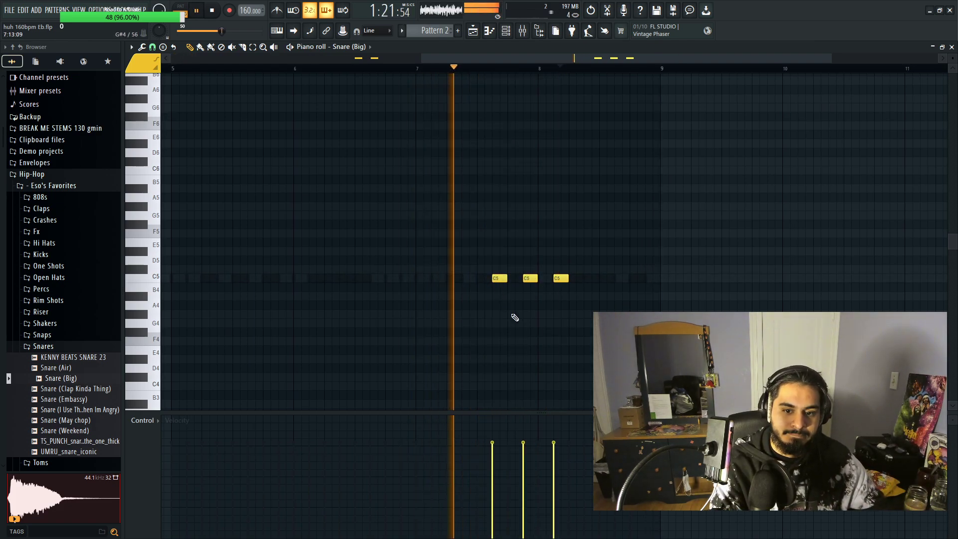
pyautogui.rightClick(498, 278)
pyautogui.press('space')
pyautogui.press('space')
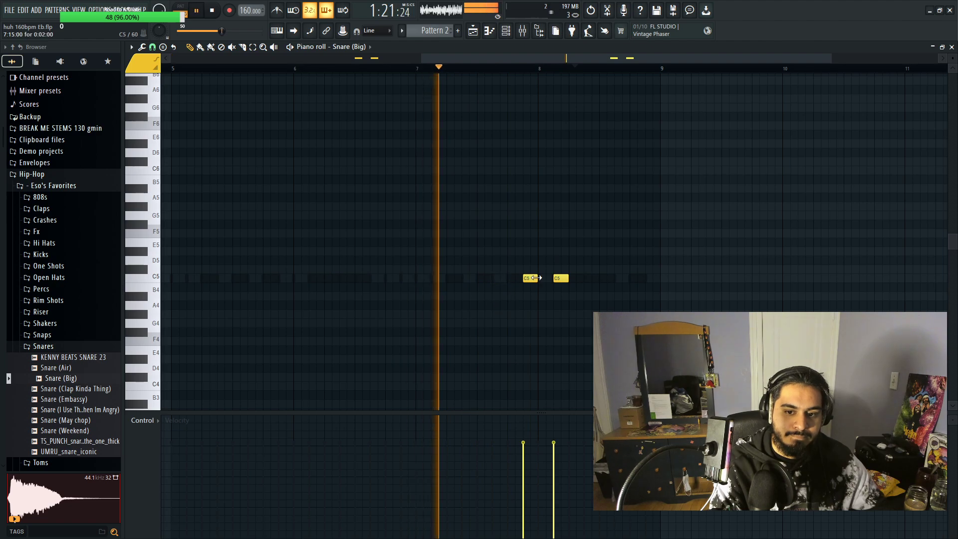
pyautogui.click(541, 278)
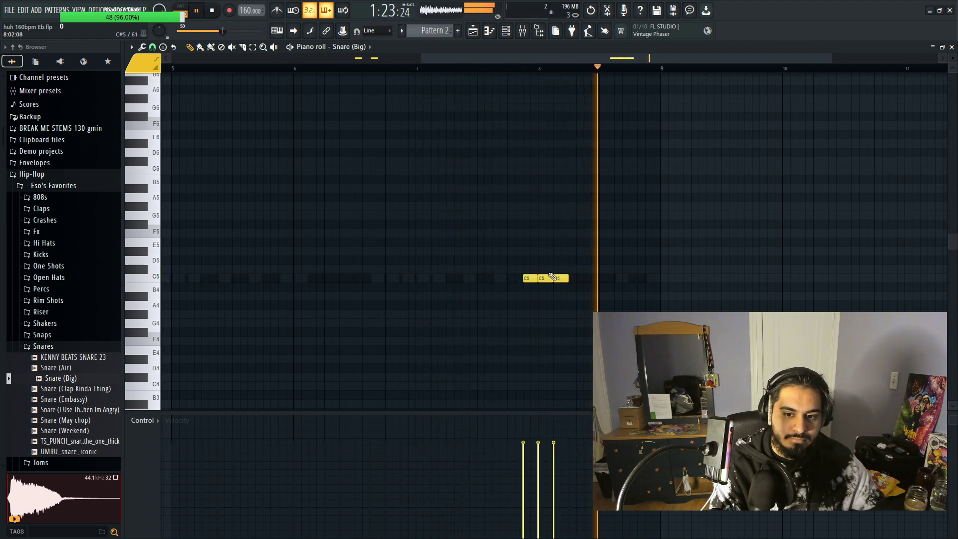
pyautogui.press('space')
pyautogui.rightClick(548, 278)
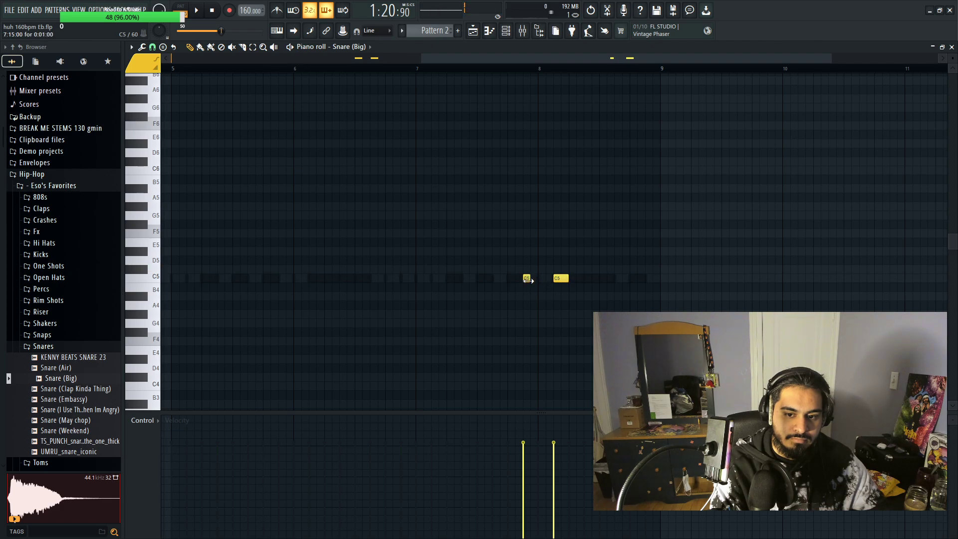
pyautogui.press('space')
pyautogui.click(534, 278)
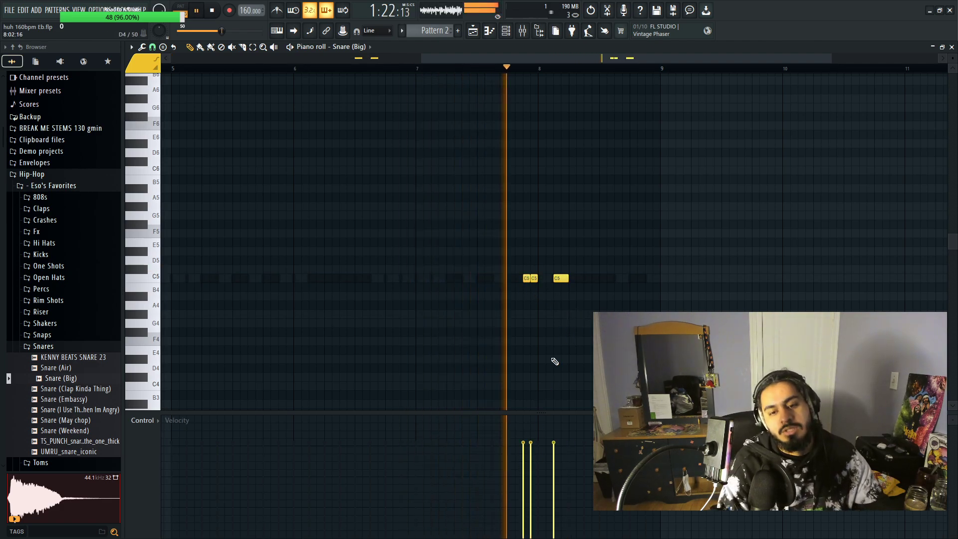
pyautogui.rightClick(534, 279)
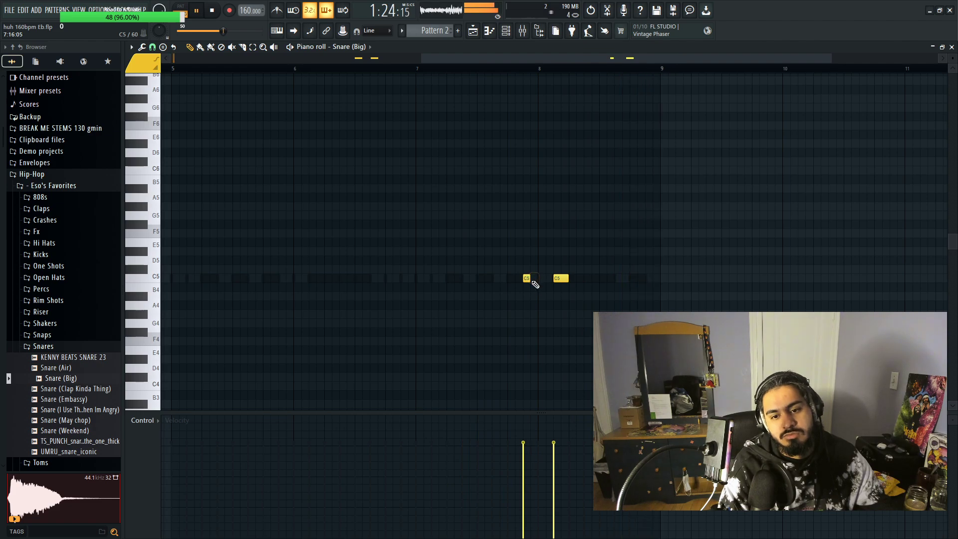
# Step: Delete the second snare hit of the pair around bar 4 and slightly lower the velocity of the remaining hit
pyautogui.scroll(-3, 579, 350)
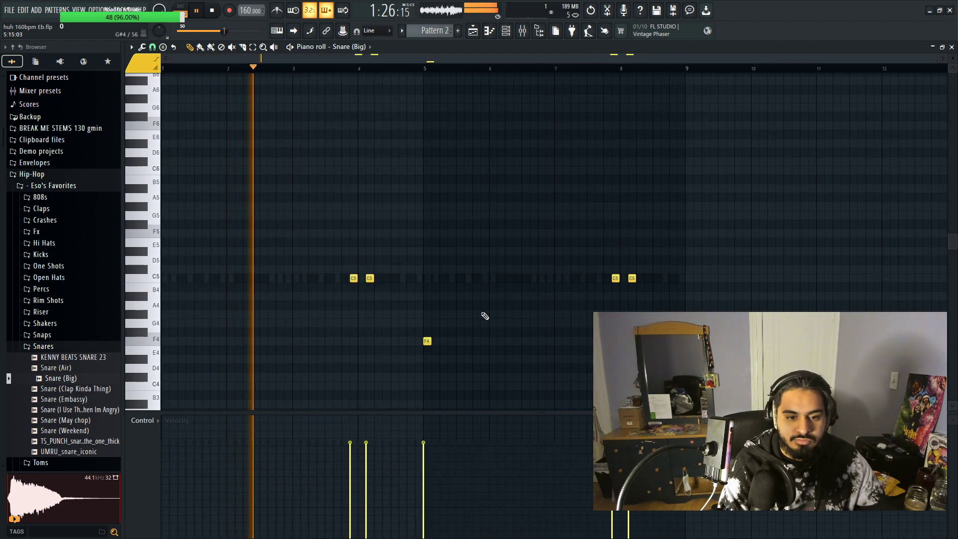
pyautogui.rightClick(370, 278)
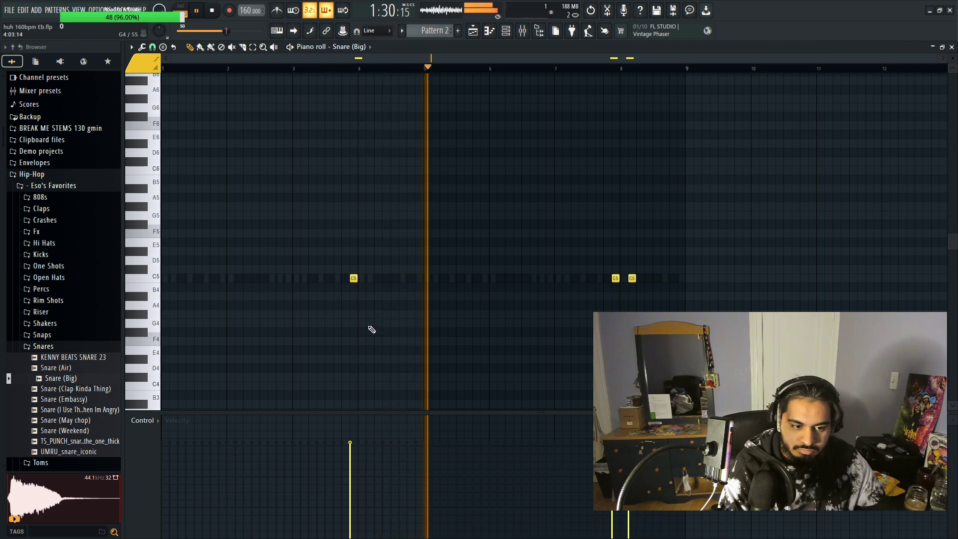
pyautogui.click(40, 346)
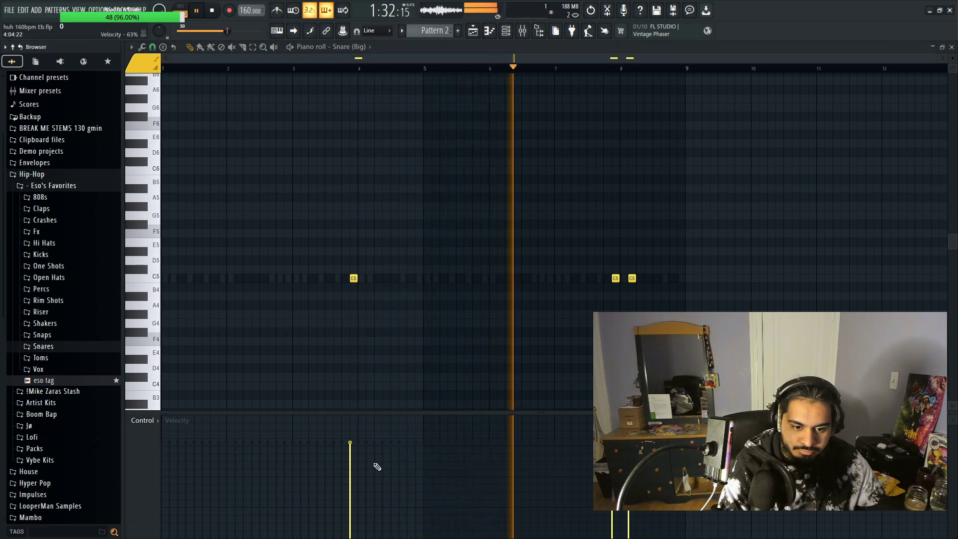
pyautogui.click(353, 455)
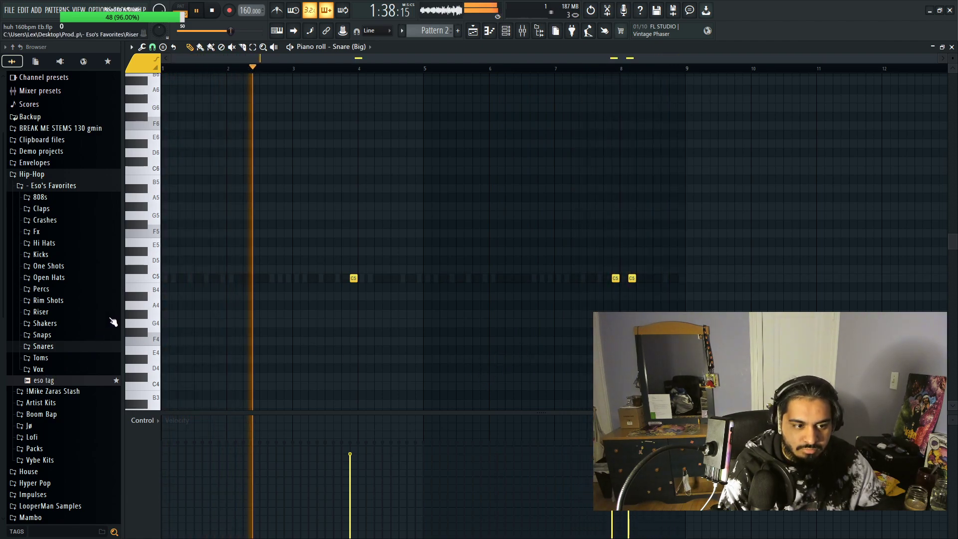
# Step: Check the playlist during playback and browse the Snares, Vox, 808s, Claps and Crashes folders for further sounds
pyautogui.click(474, 34)
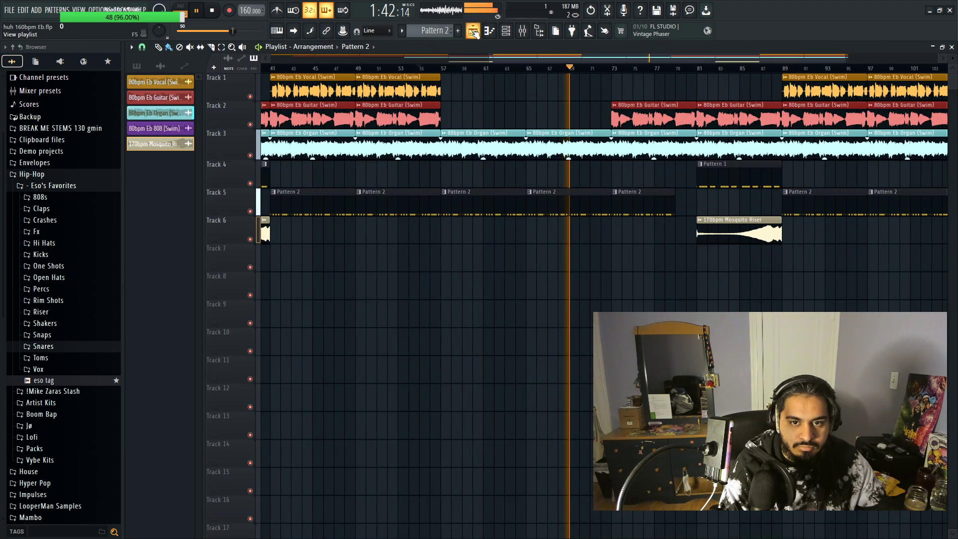
pyautogui.click(473, 32)
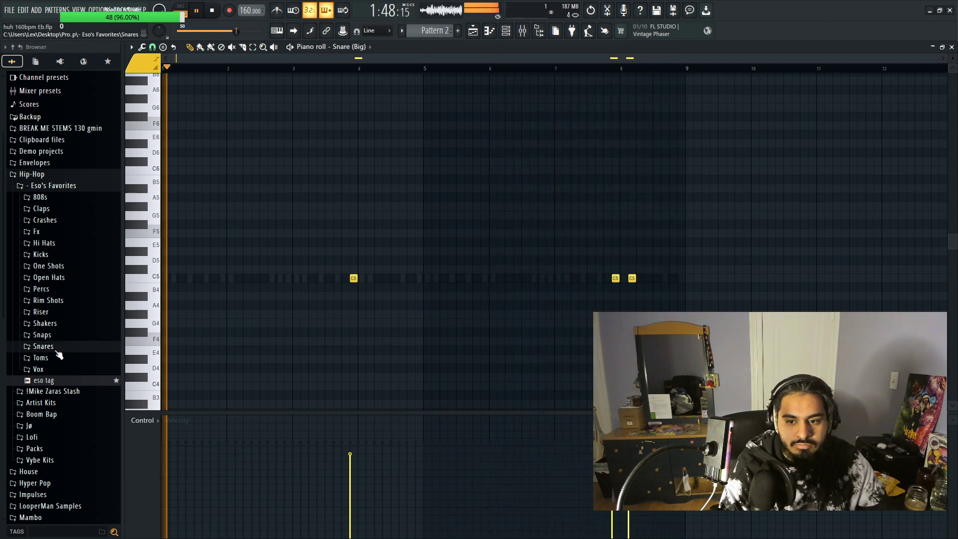
pyautogui.click(56, 349)
pyautogui.click(52, 345)
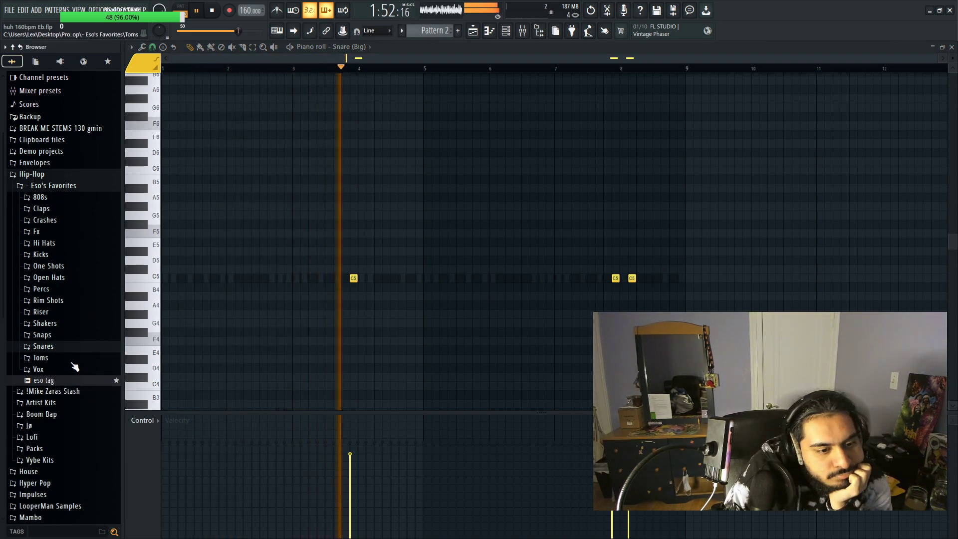
pyautogui.click(57, 372)
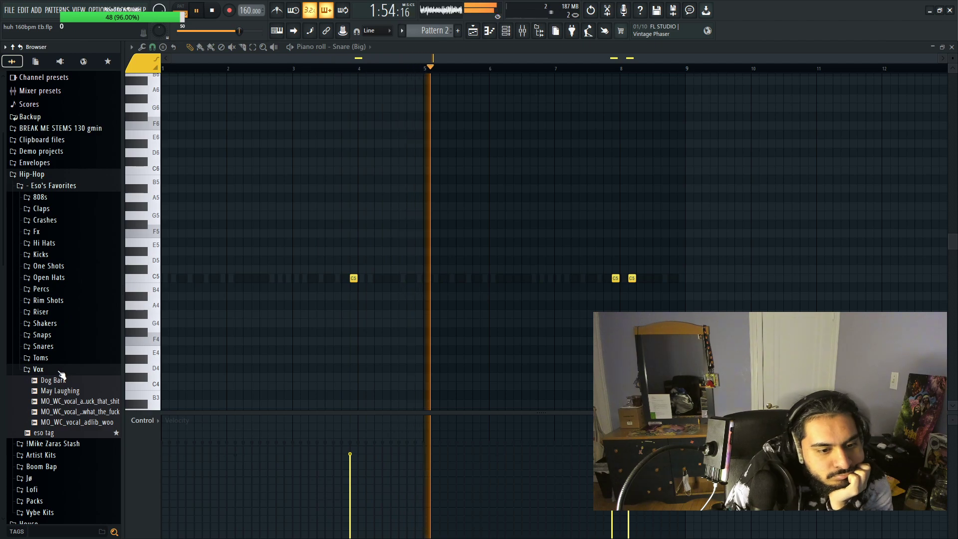
pyautogui.click(68, 373)
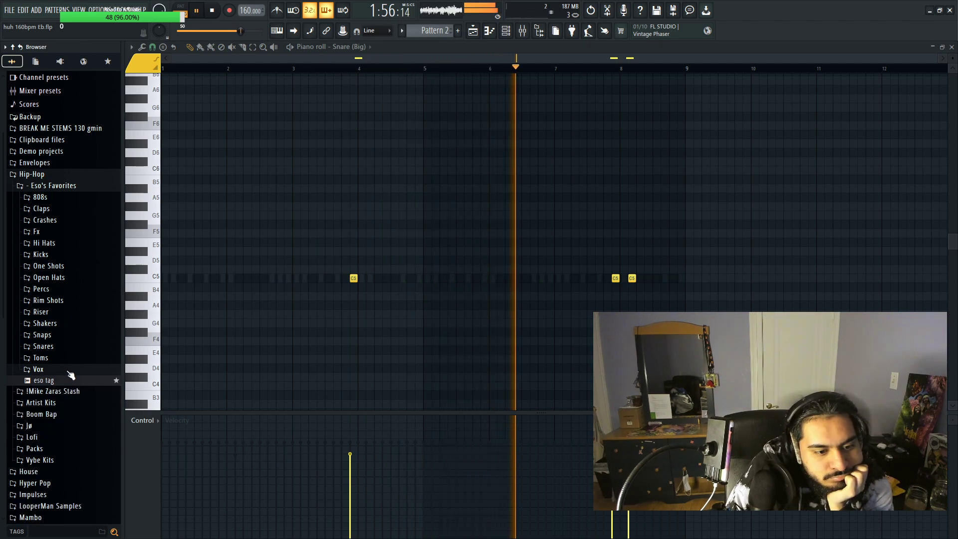
pyautogui.click(57, 197)
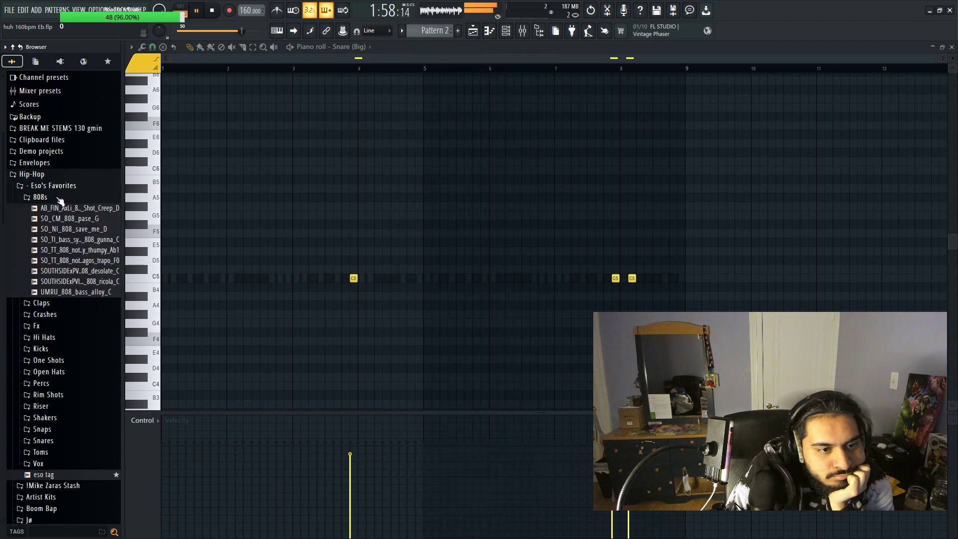
pyautogui.click(58, 198)
pyautogui.click(59, 208)
pyautogui.click(58, 208)
pyautogui.click(59, 220)
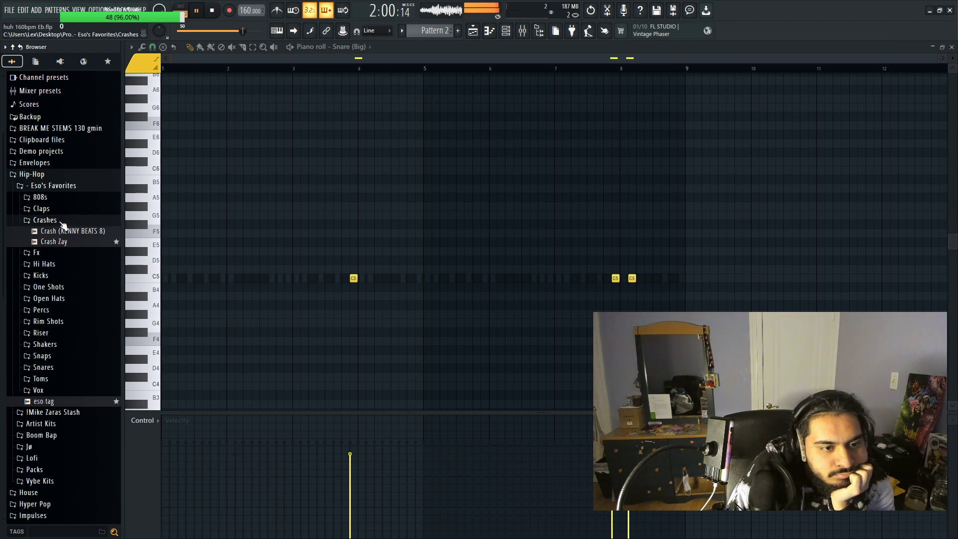
pyautogui.click(63, 221)
# Step: Listen to the arrangement in the playlist and examine the section with Pattern 2 from bar 57 onward
pyautogui.click(473, 30)
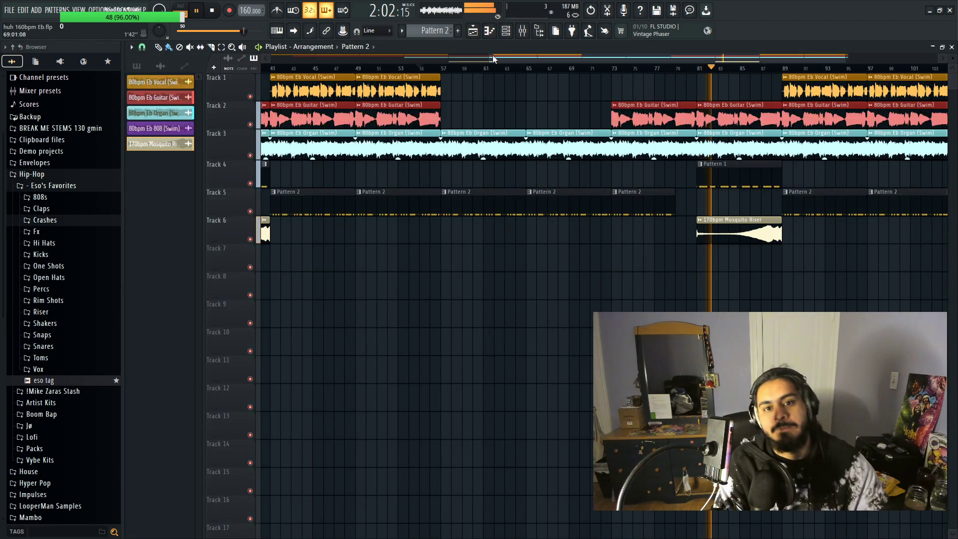
pyautogui.moveTo(493, 59); pyautogui.dragTo(504, 321)
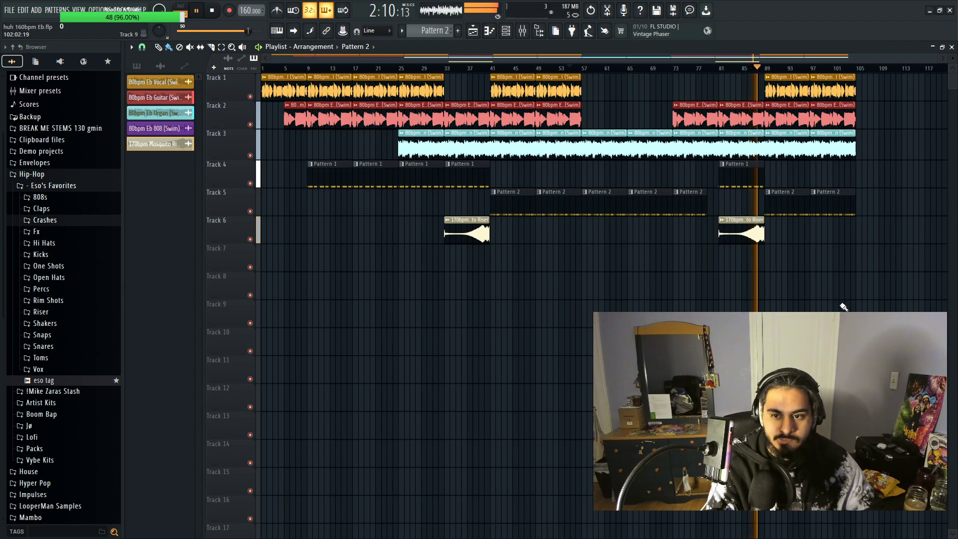
pyautogui.scroll(5, 843, 307)
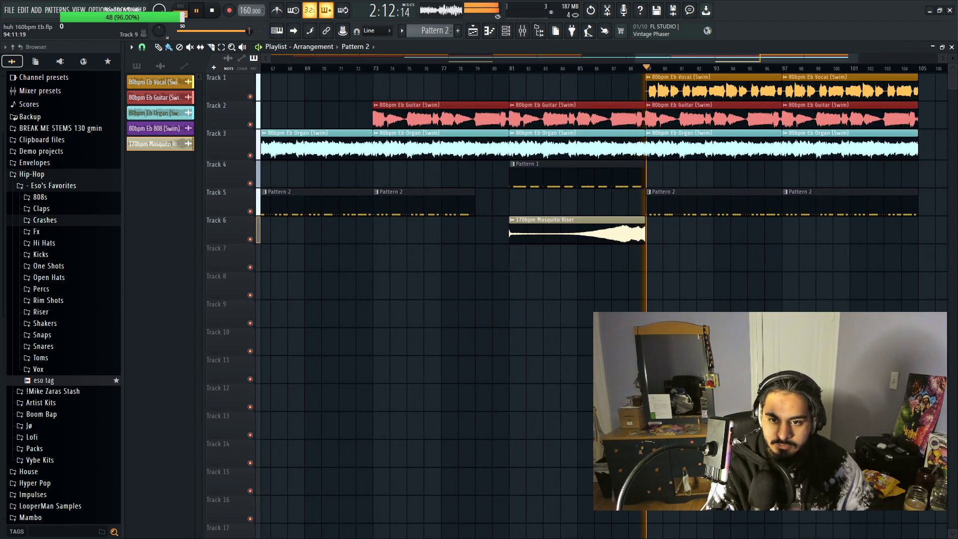
pyautogui.scroll(-5, 827, 306)
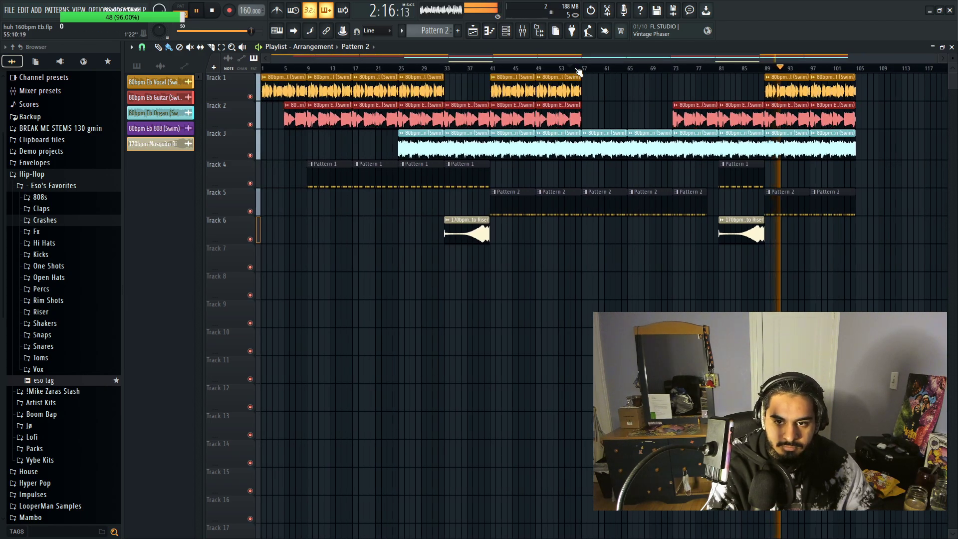
pyautogui.scroll(2, 630, 80)
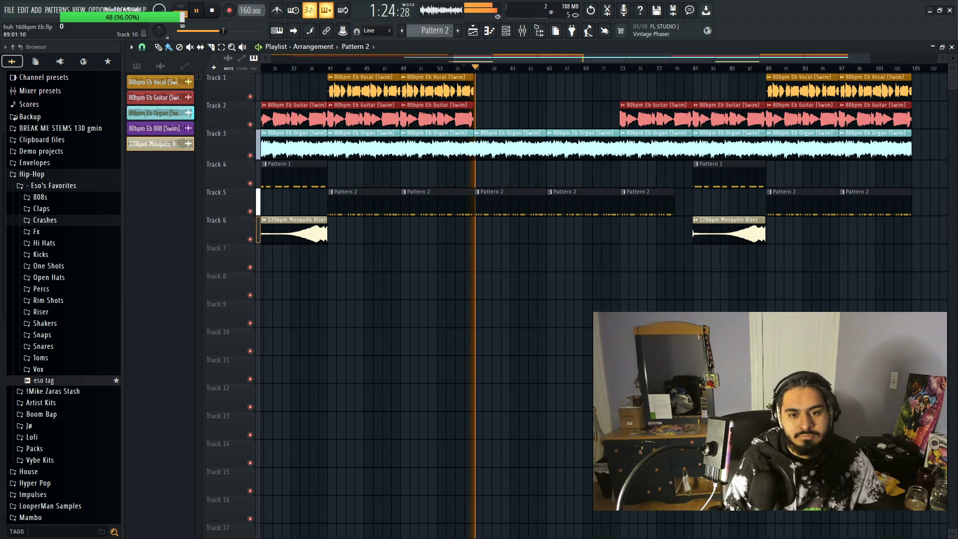
pyautogui.scroll(3, 573, 285)
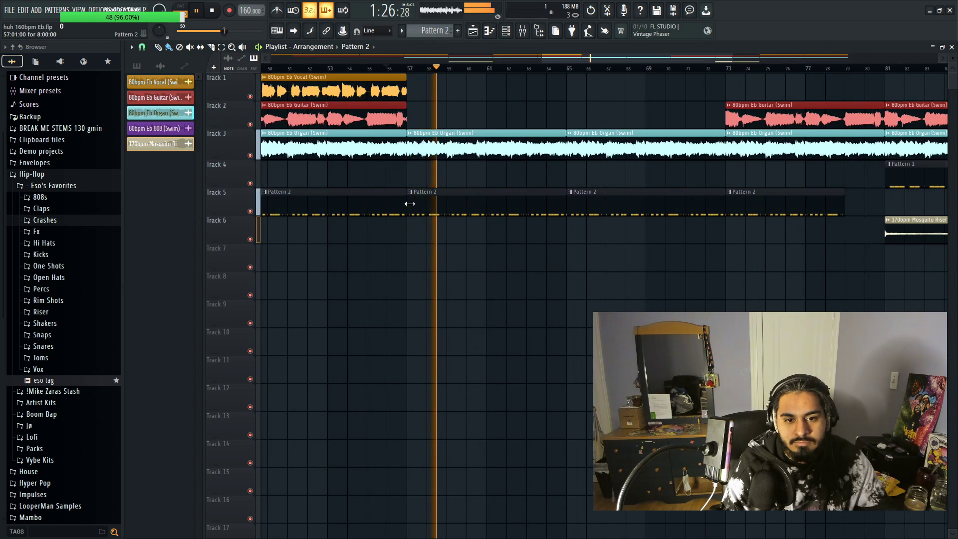
# Step: Trim the start of the Pattern 2 clip at bar 57 forward to bar 61 and listen to the result
pyautogui.scroll(2, 486, 207)
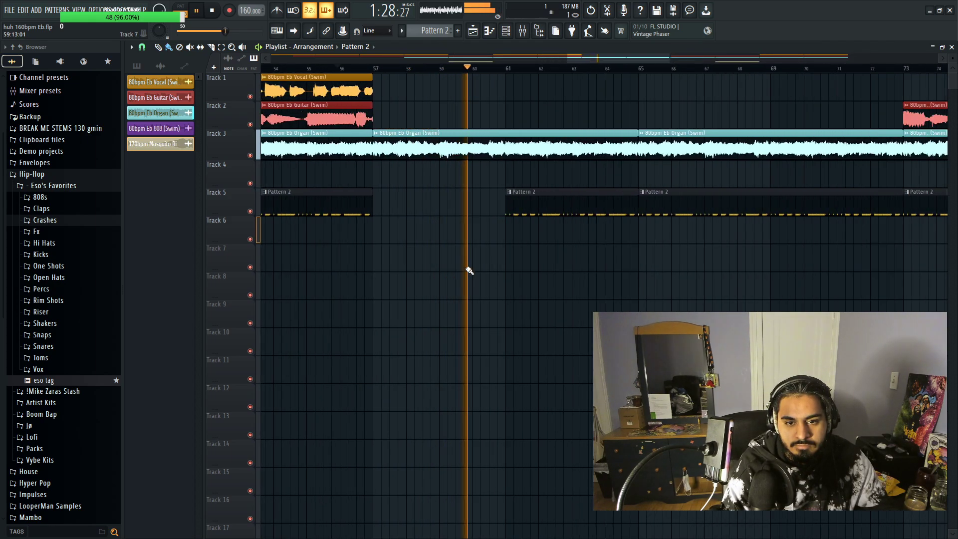
pyautogui.scroll(-6, 690, 278)
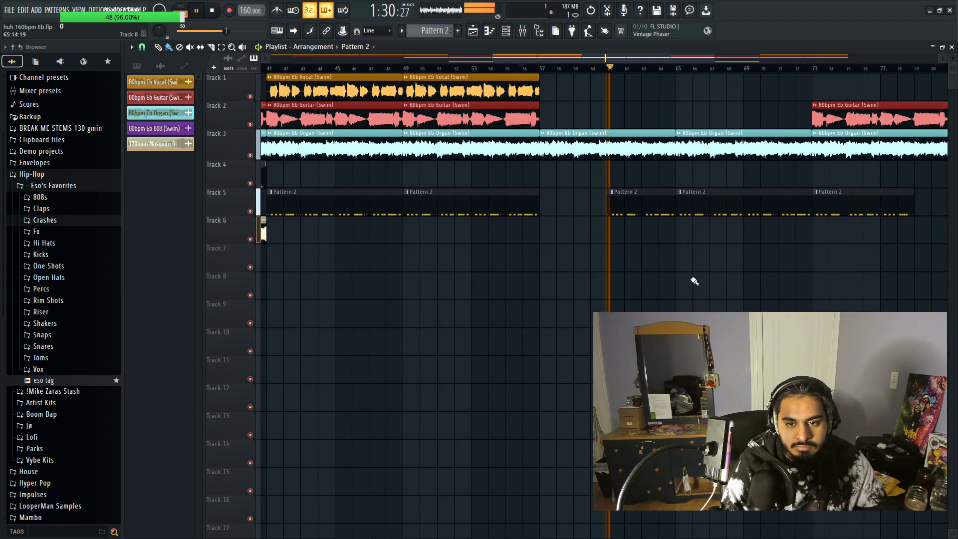
pyautogui.scroll(-2, 700, 299)
pyautogui.scroll(3, 452, 289)
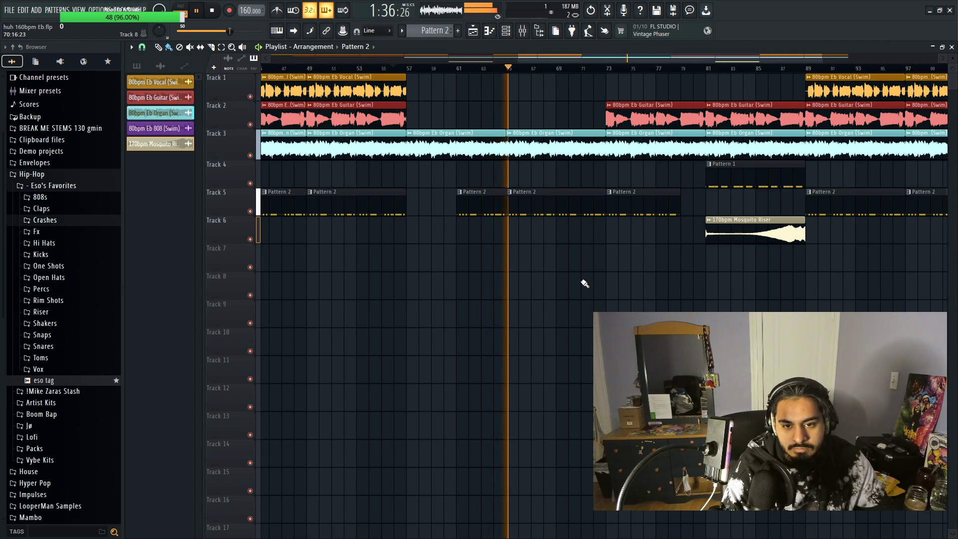
pyautogui.scroll(-2, 563, 259)
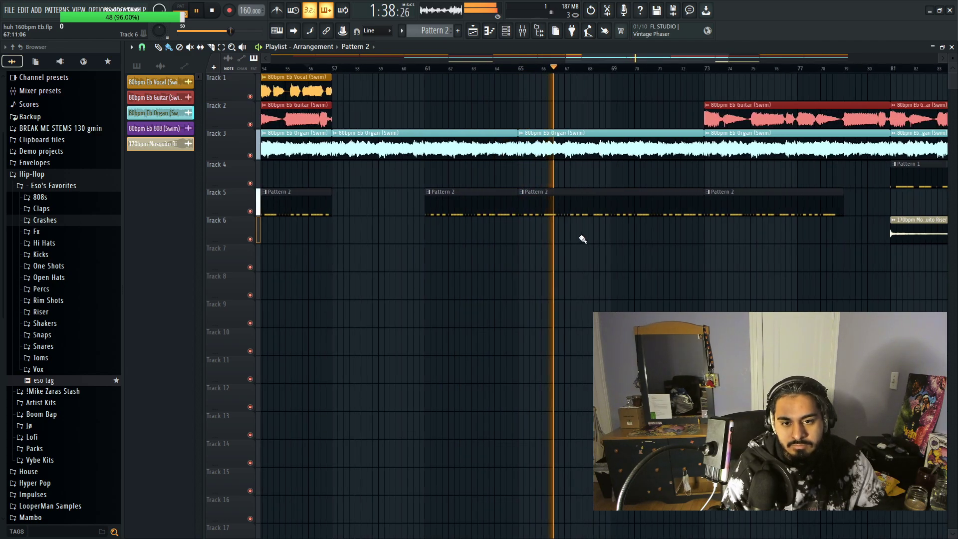
# Step: Trim the starts of the organ and Pattern 2 clips at bar 65 by about half a bar and play back the break
pyautogui.click(495, 65)
pyautogui.press('space')
pyautogui.scroll(4, 539, 232)
pyautogui.moveTo(539, 232); pyautogui.dragTo(511, 144)
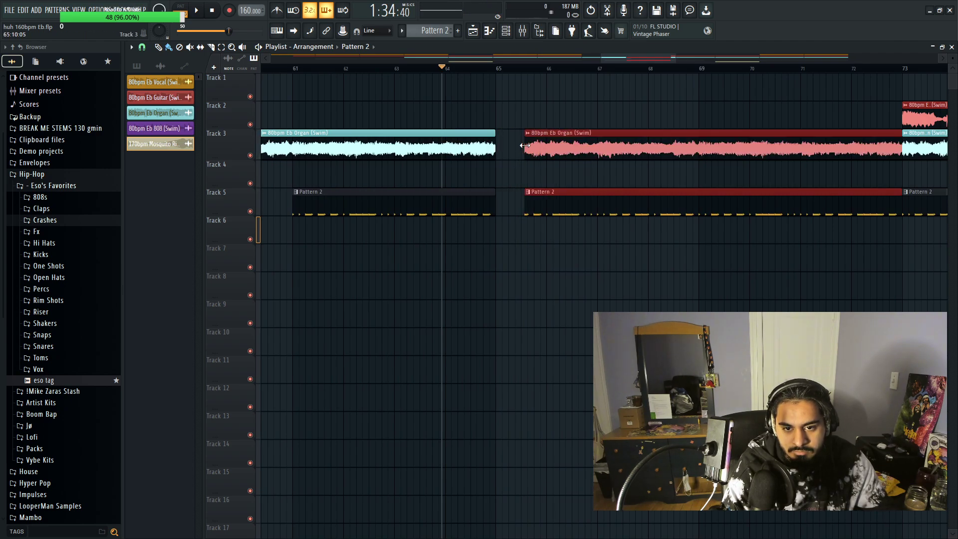
pyautogui.click(690, 278)
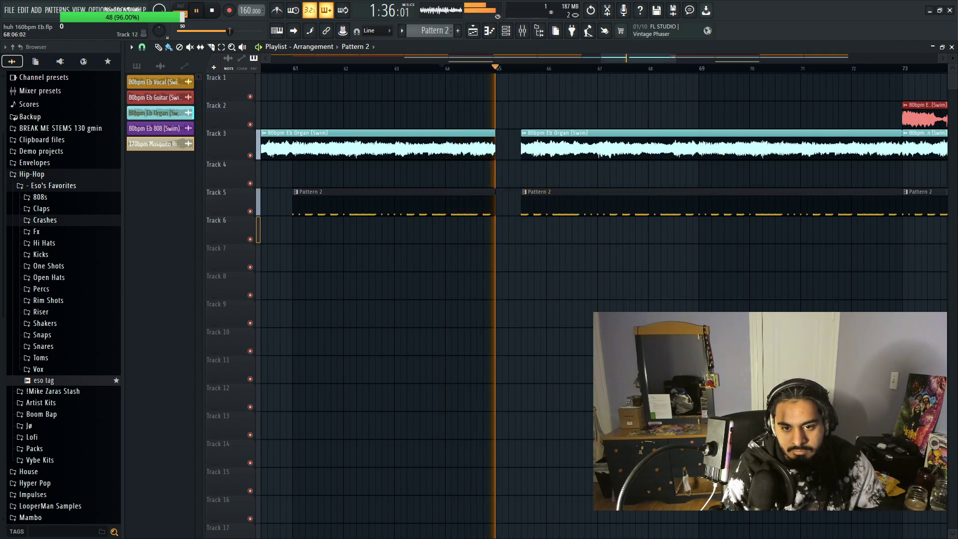
pyautogui.scroll(-6, 690, 278)
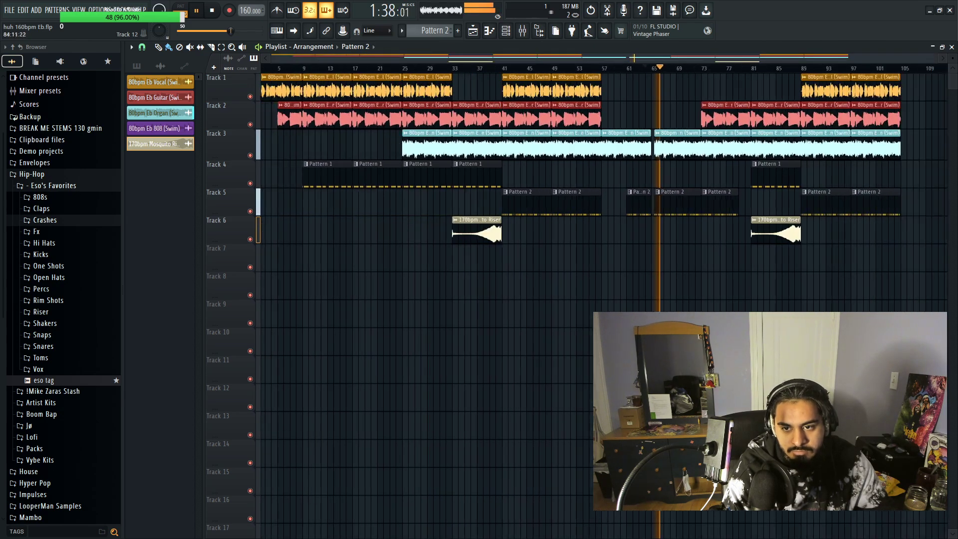
pyautogui.scroll(3, 380, 347)
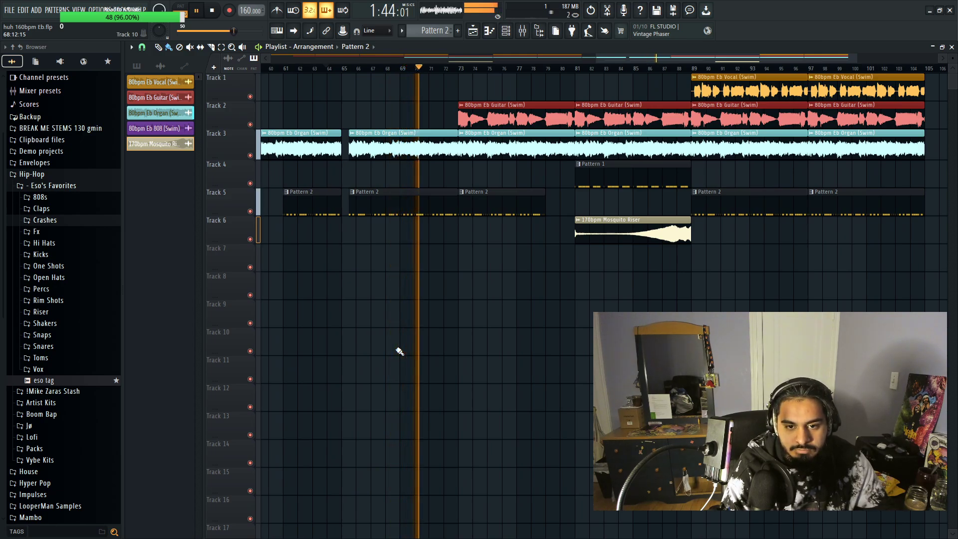
pyautogui.scroll(-4, 399, 351)
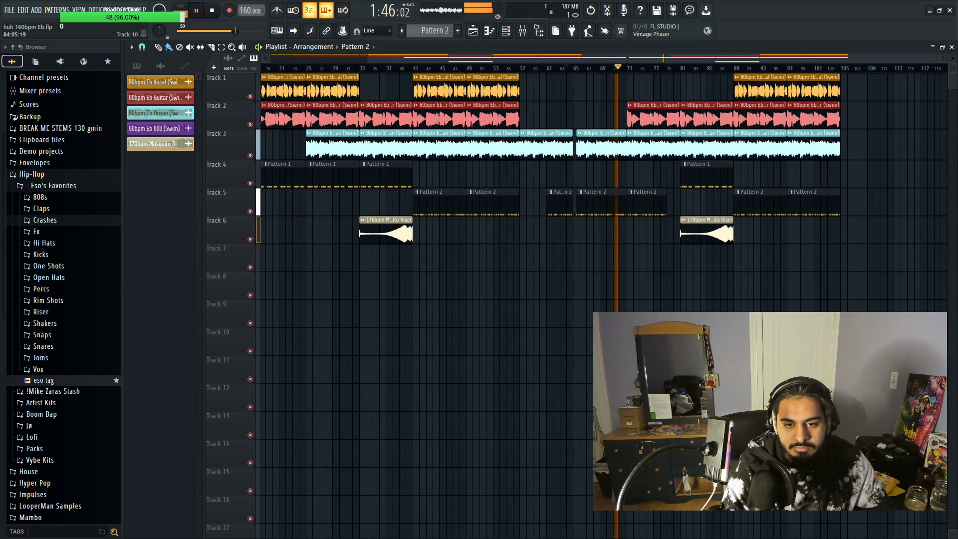
pyautogui.scroll(2, 545, 344)
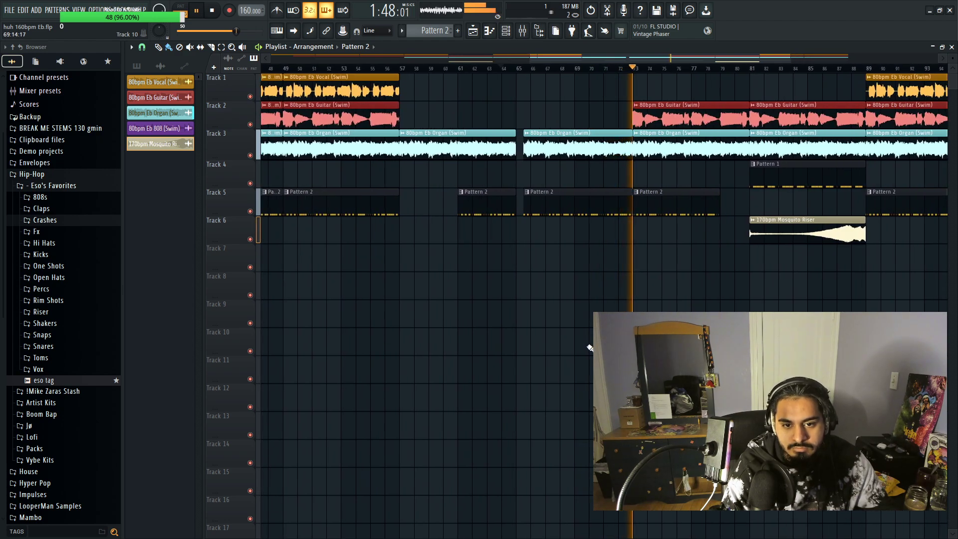
# Step: Place a copy of the bar 49 vocal clip at bar 65 on Track 1 and play it from there
pyautogui.rightClick(468, 315)
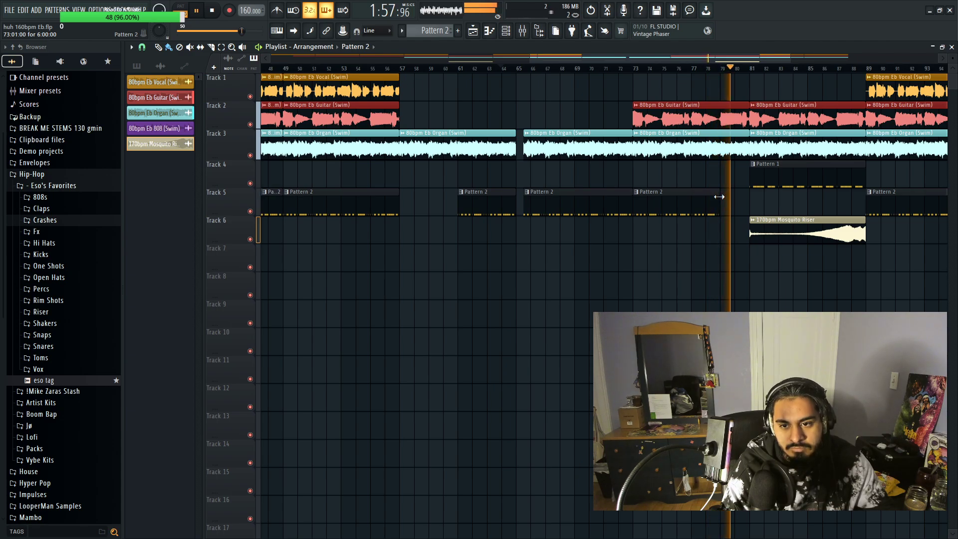
pyautogui.scroll(-5, 708, 230)
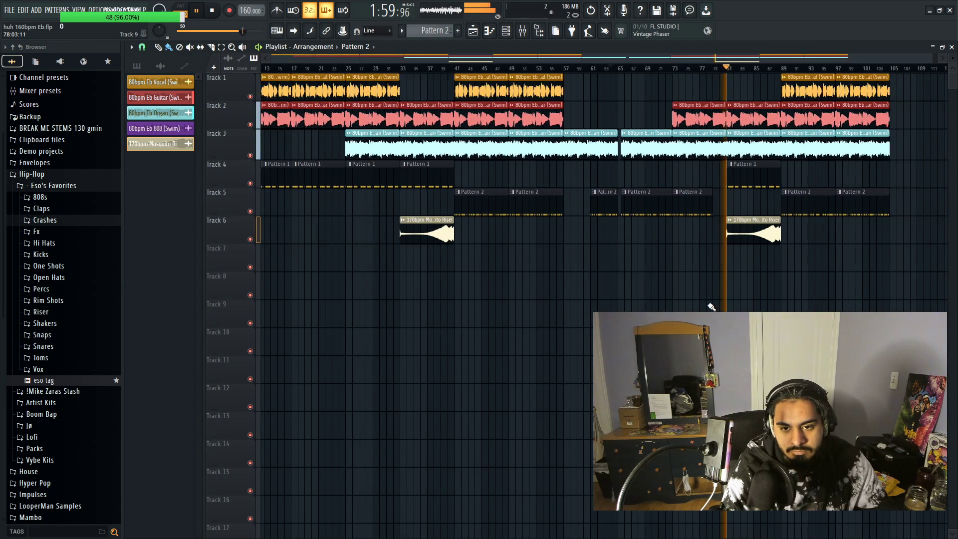
pyautogui.click(479, 87)
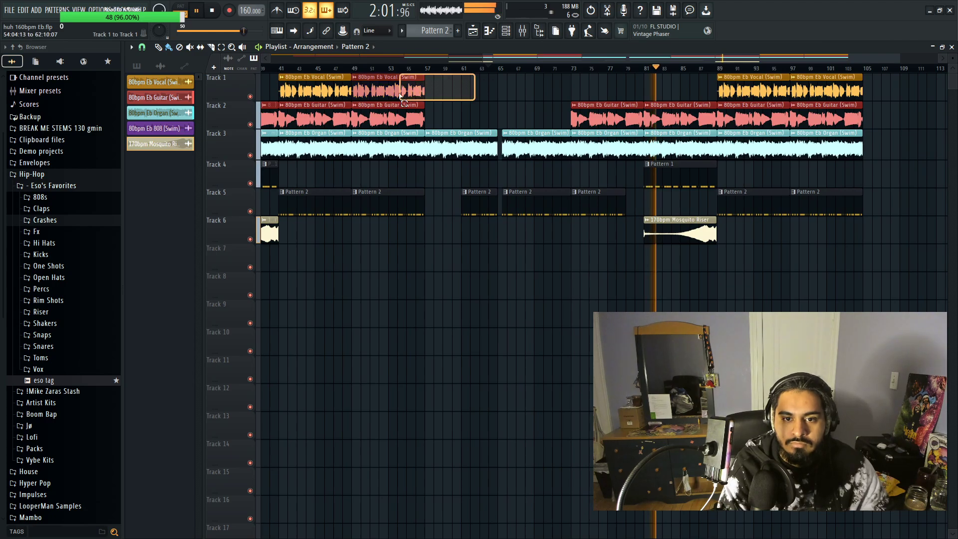
pyautogui.moveTo(474, 94); pyautogui.dragTo(547, 82)
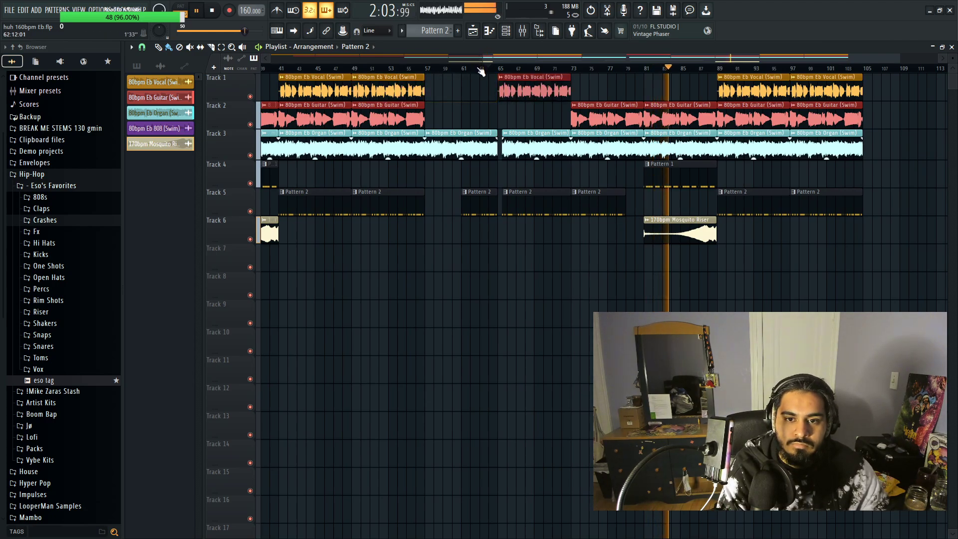
pyautogui.click(478, 70)
pyautogui.scroll(6, 519, 376)
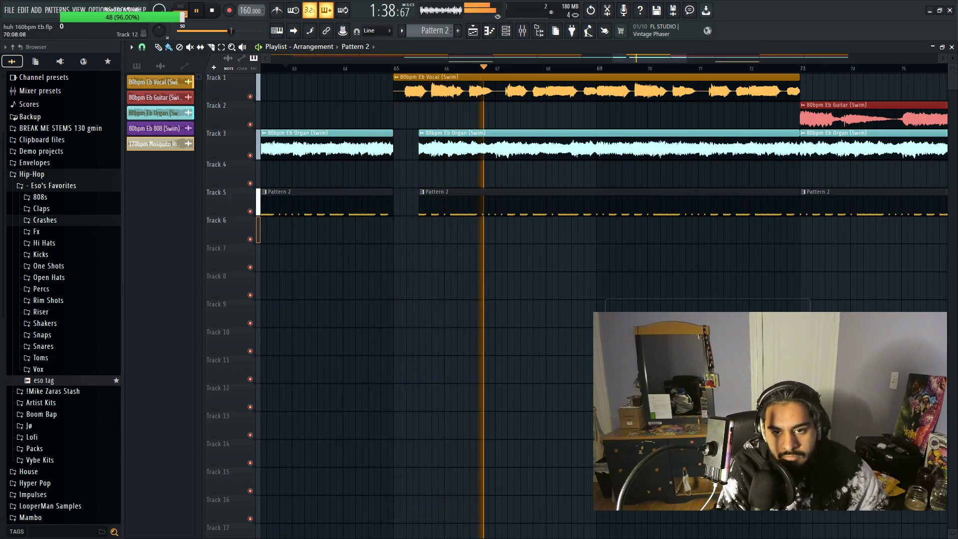
# Step: Listen to the arrangement from bar 66 into the closing section and check the channel rack for the pattern's drum sounds
pyautogui.scroll(-6, 519, 376)
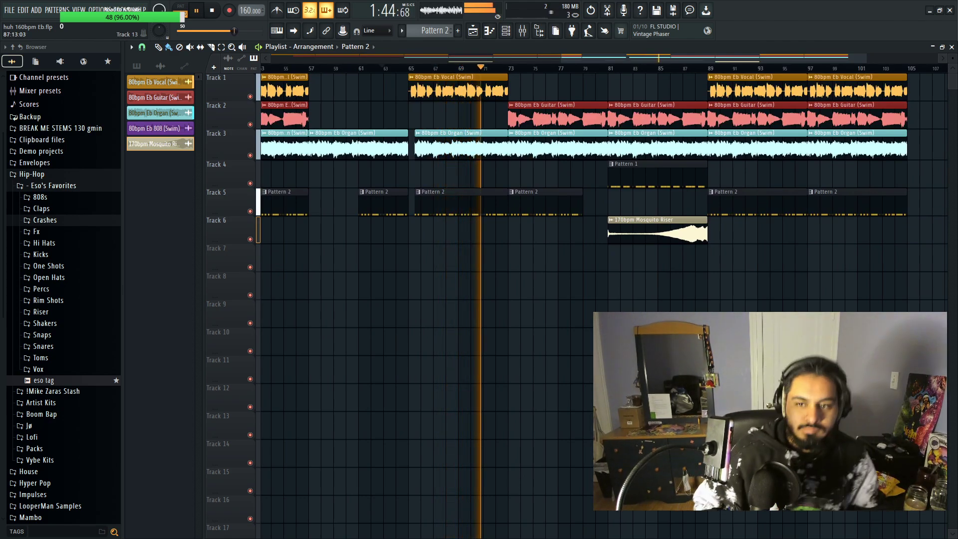
pyautogui.scroll(-4, 817, 249)
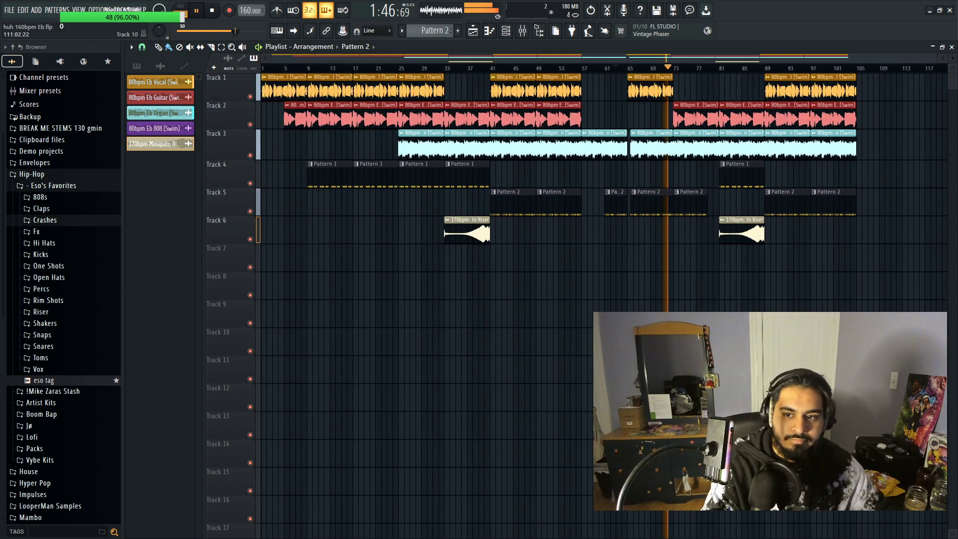
pyautogui.scroll(3, 900, 276)
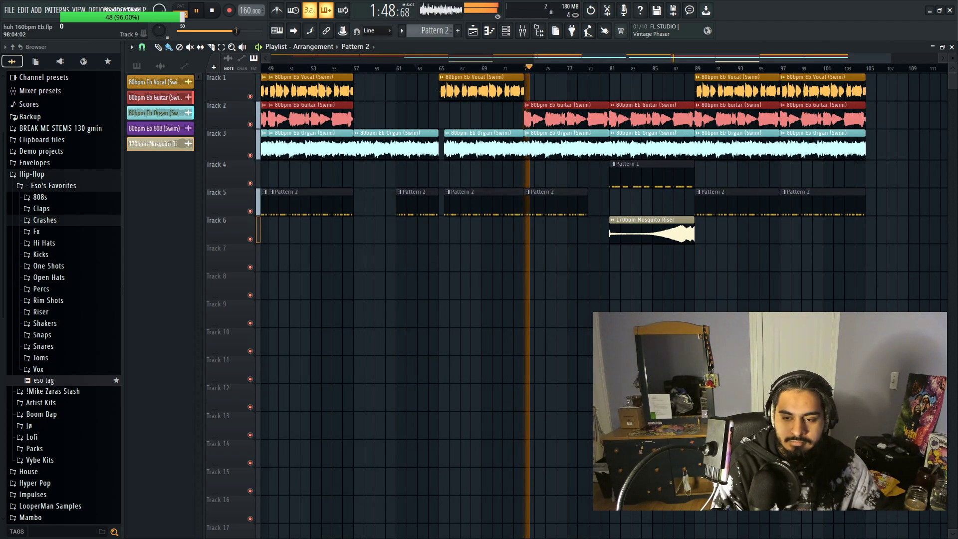
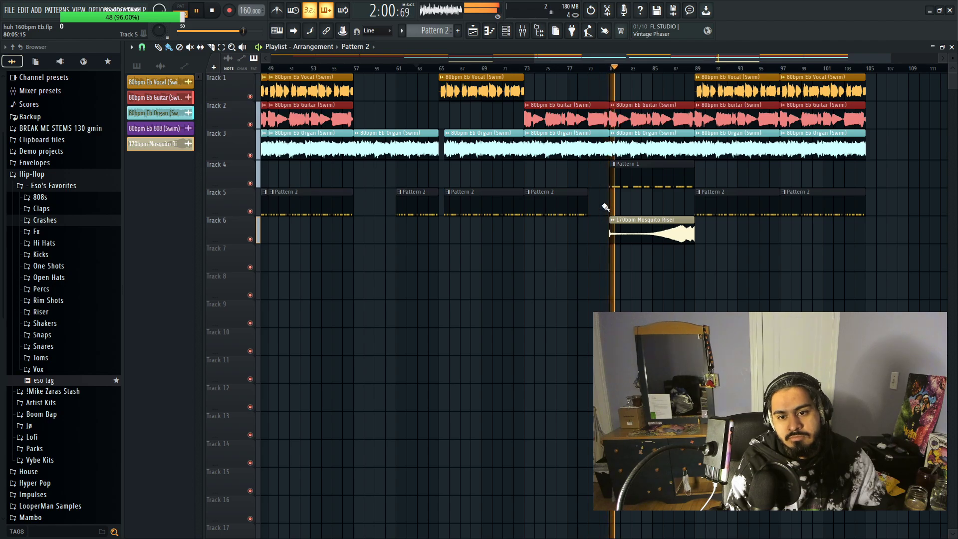
pyautogui.scroll(-3, 926, 255)
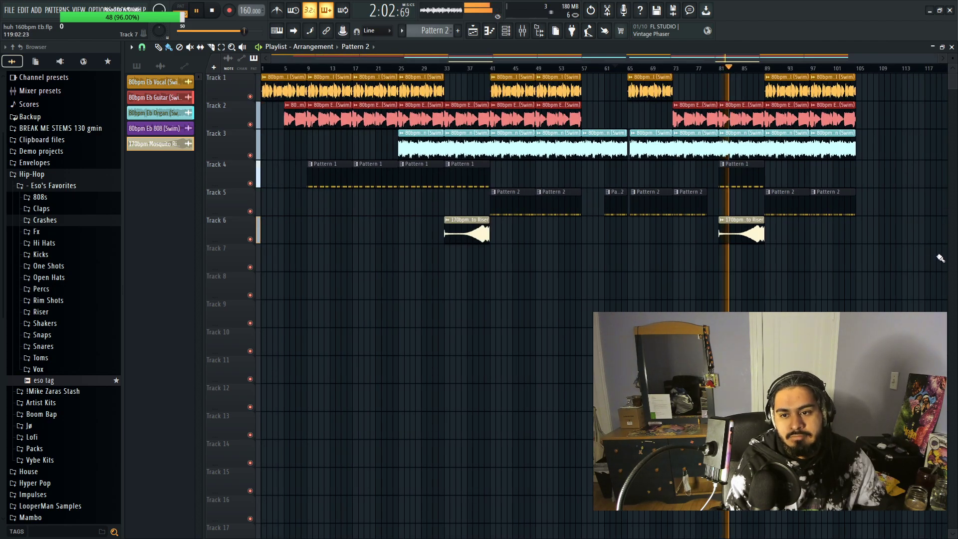
pyautogui.scroll(3, 915, 260)
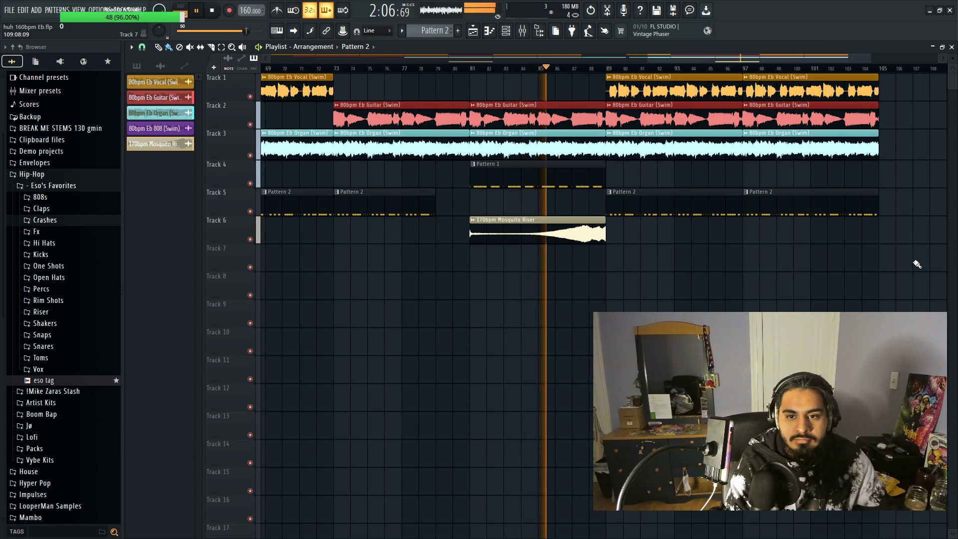
pyautogui.hscroll(3, 789, 68)
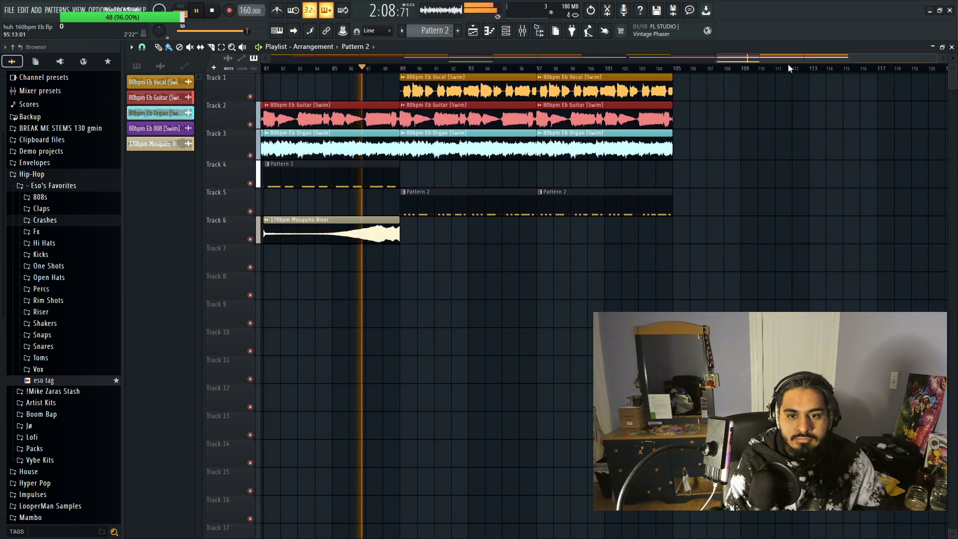
pyautogui.click(505, 31)
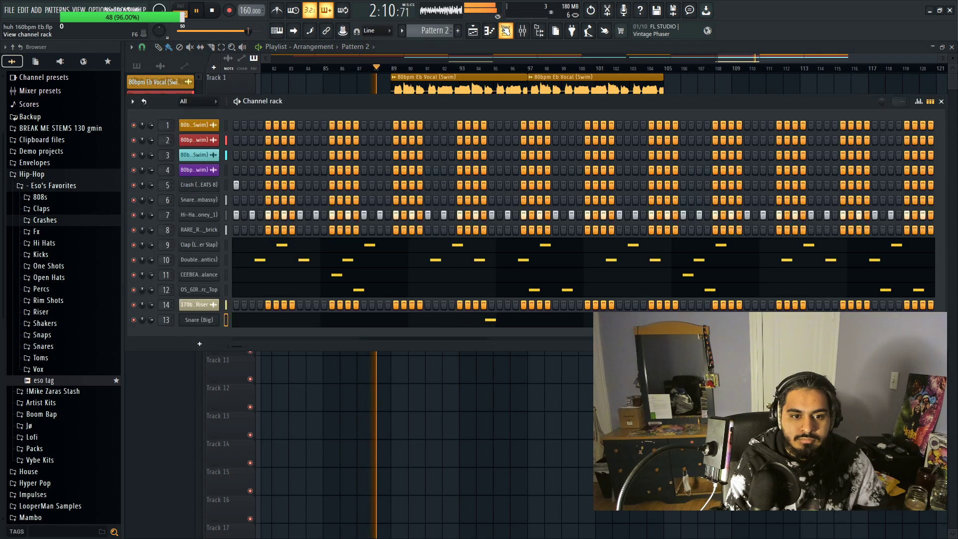
pyautogui.click(506, 31)
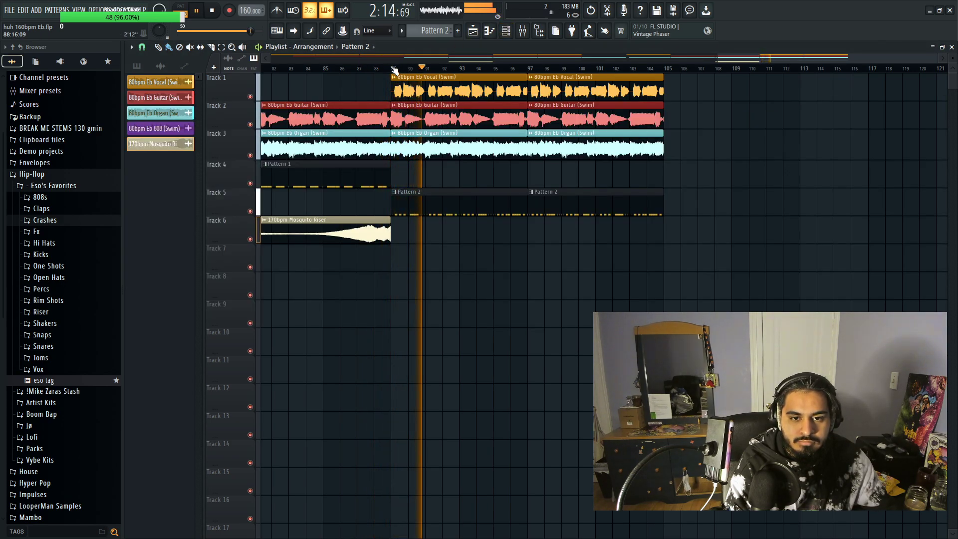
pyautogui.scroll(4, 394, 70)
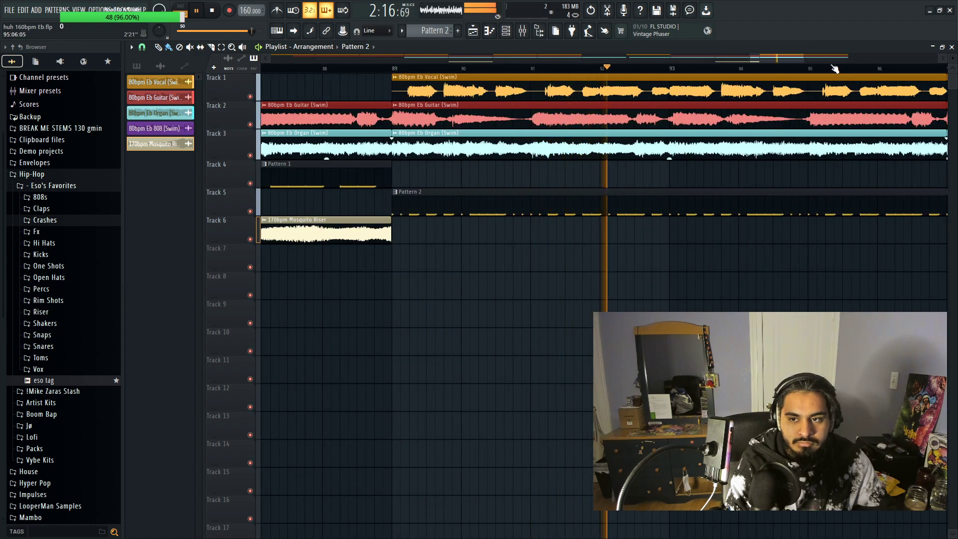
pyautogui.moveTo(805, 56); pyautogui.dragTo(870, 67)
pyautogui.scroll(-5, 742, 228)
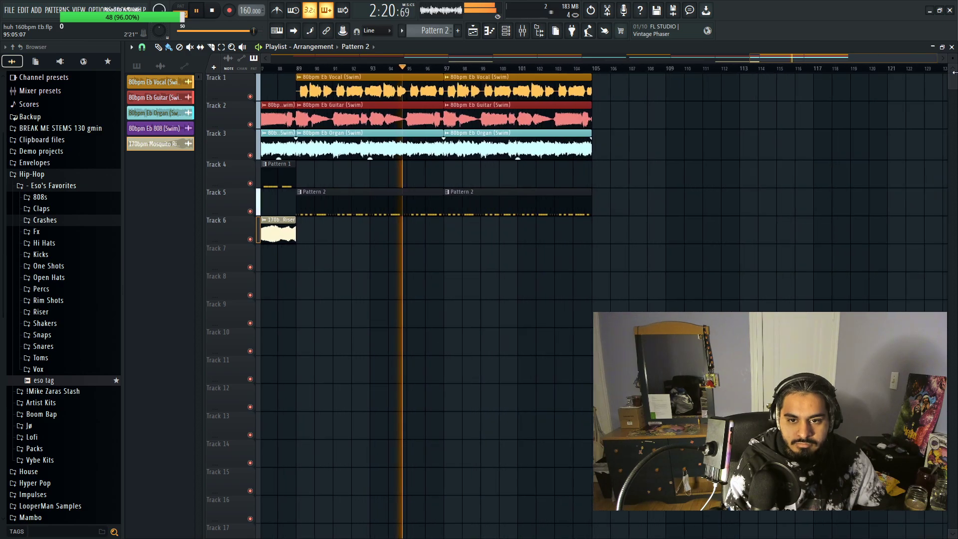
pyautogui.scroll(3, 742, 228)
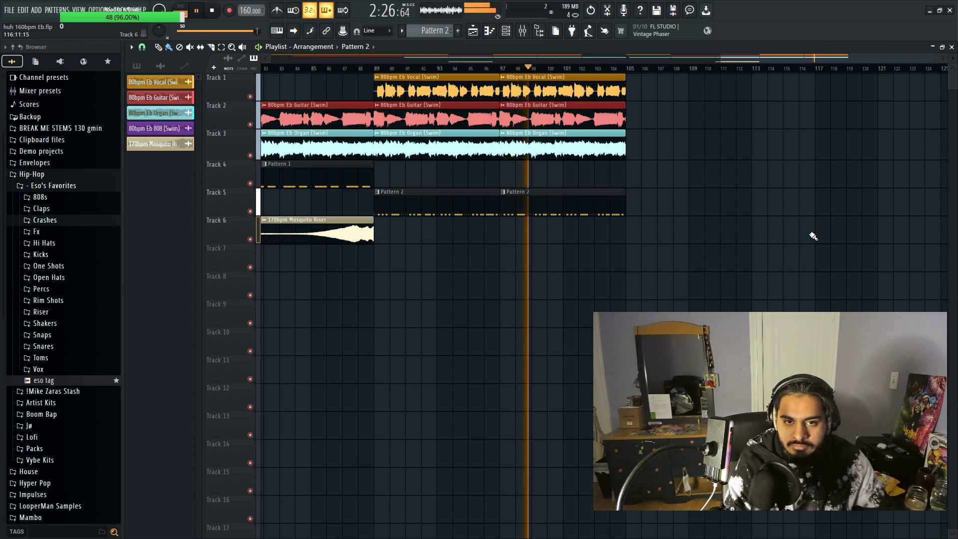
# Step: Duplicate the bar 97 vocal, guitar and organ clips at bar 105, leaving Pattern 2 out
pyautogui.moveTo(566, 75); pyautogui.dragTo(680, 186)
pyautogui.hotkey('ctrl', 'b')
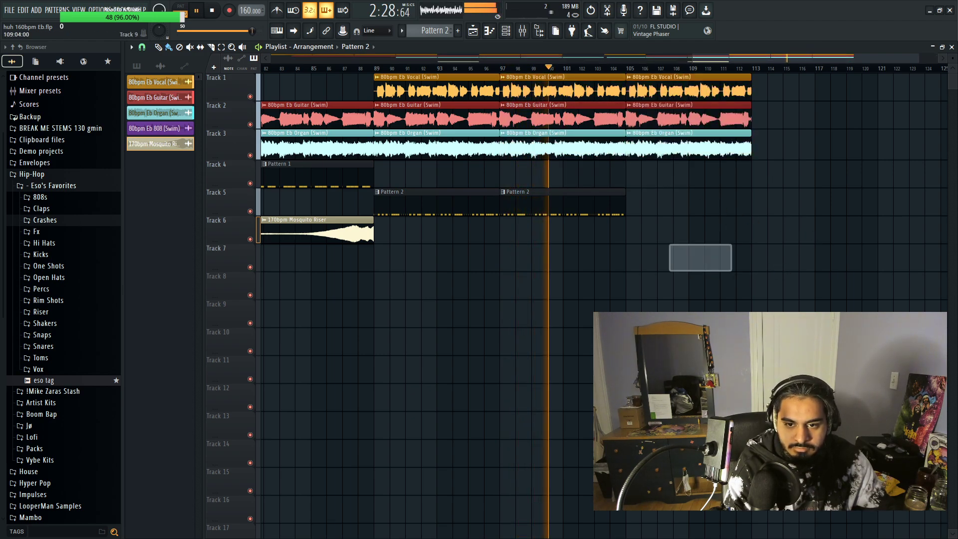
pyautogui.scroll(-5, 863, 260)
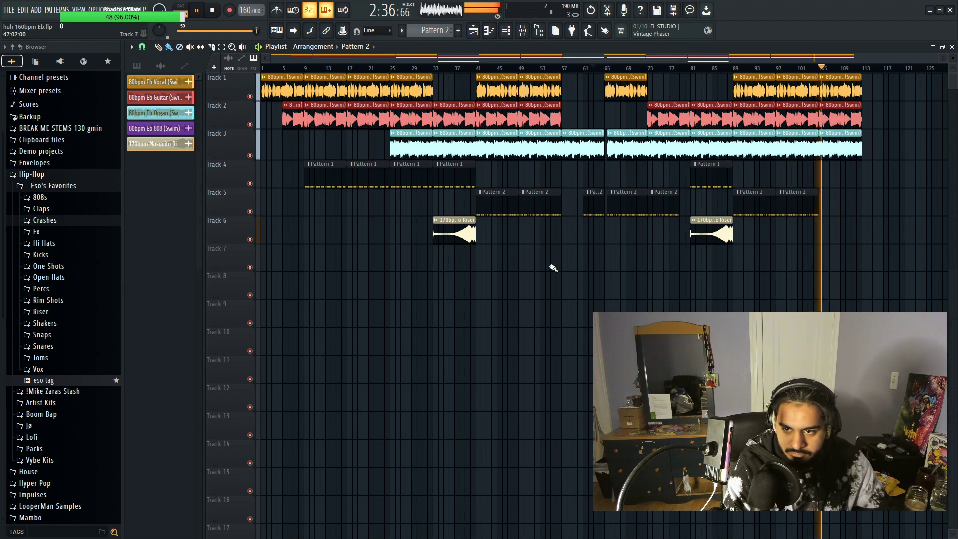
# Step: Stop playback and make the organ, guitar and vocal clips at bar 89 unique as samples
pyautogui.scroll(5, 837, 279)
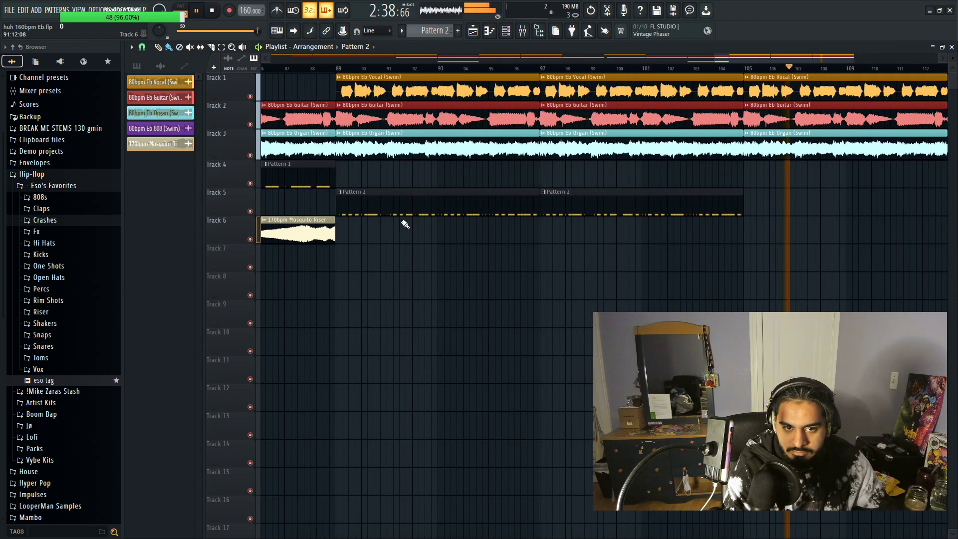
pyautogui.press('space')
pyautogui.click(338, 133)
pyautogui.click(432, 155)
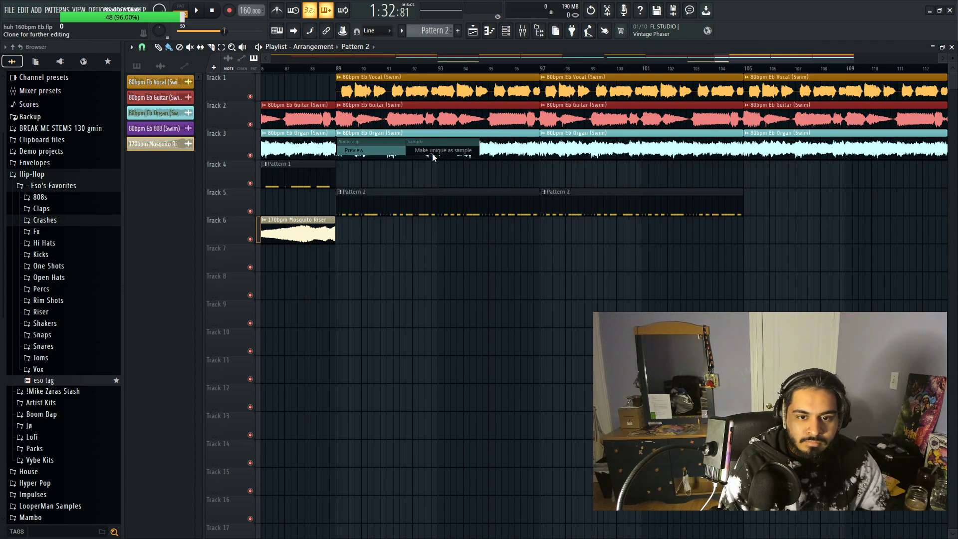
pyautogui.click(339, 105)
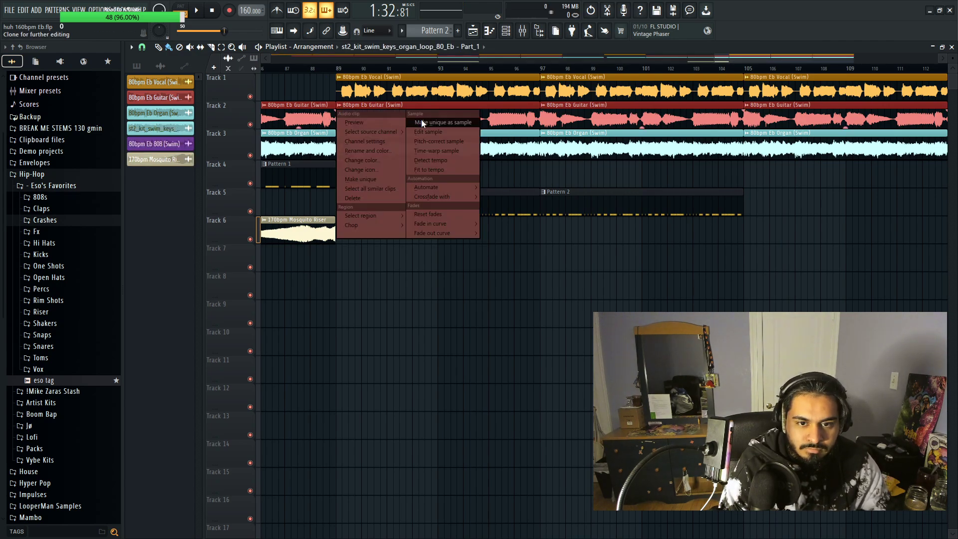
pyautogui.click(432, 123)
pyautogui.click(339, 78)
pyautogui.click(432, 94)
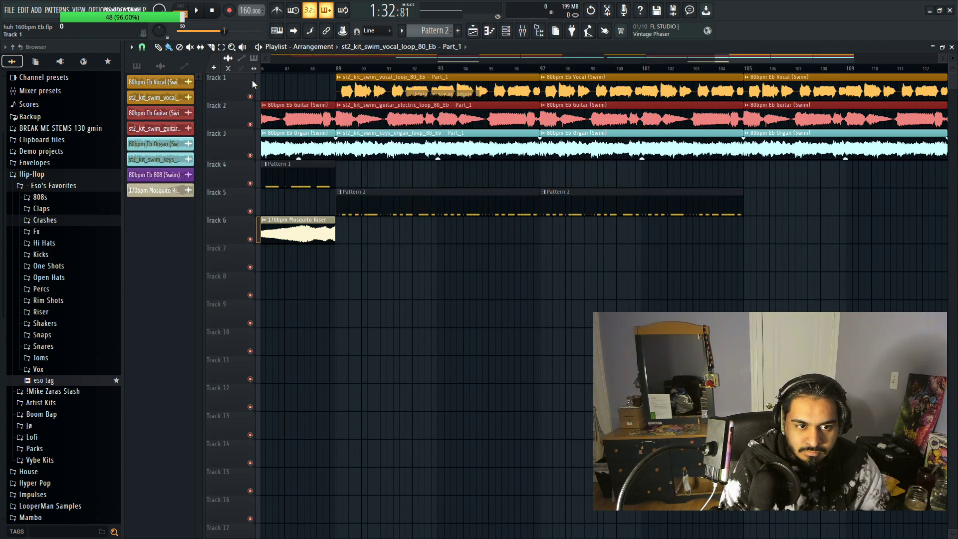
# Step: Rename the unique vocal sample "80bpm Eb Vocal P Down (Swim)", based on the original vocal sample's name
pyautogui.press('F2')
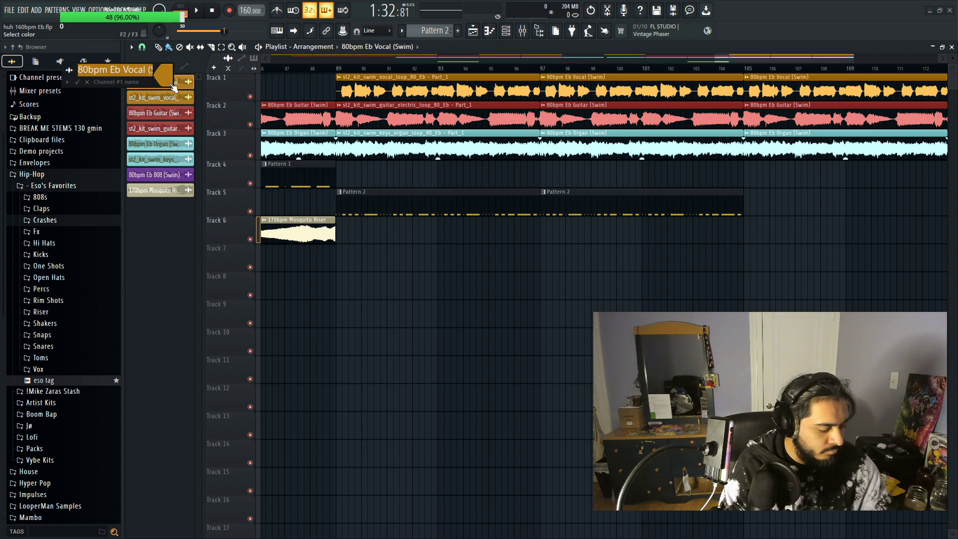
pyautogui.press('Return')
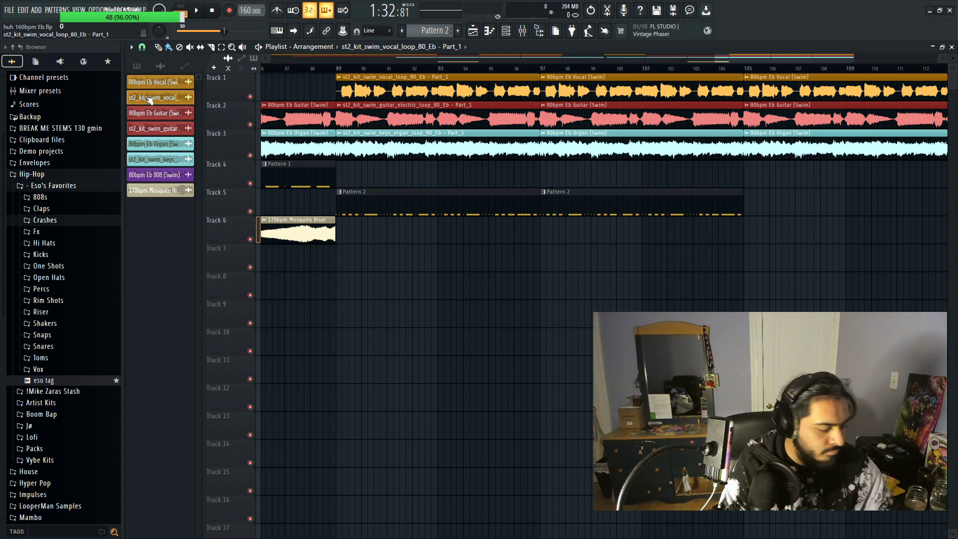
pyautogui.press('F2')
pyautogui.write('80bpm Eb Vocal (Swim)')
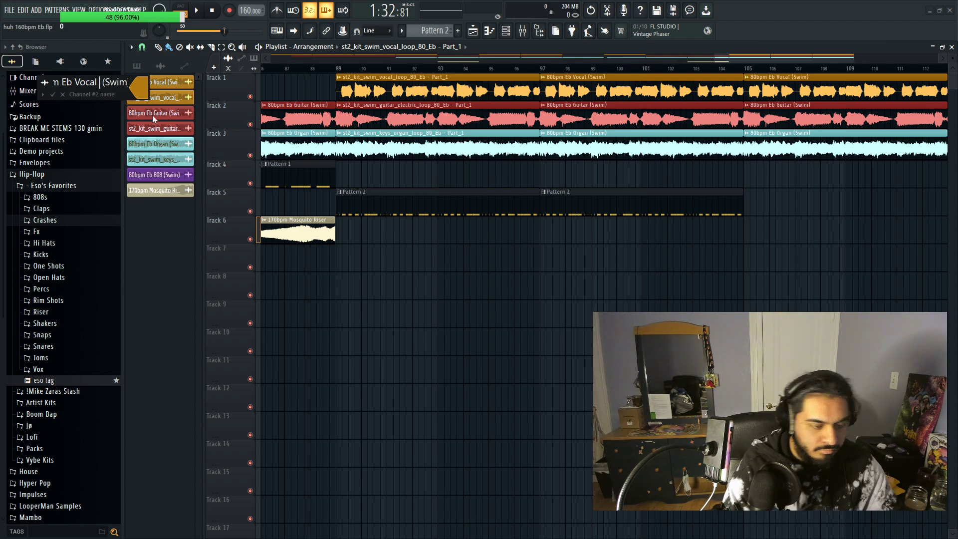
pyautogui.write('P Down')
pyautogui.press('Return')
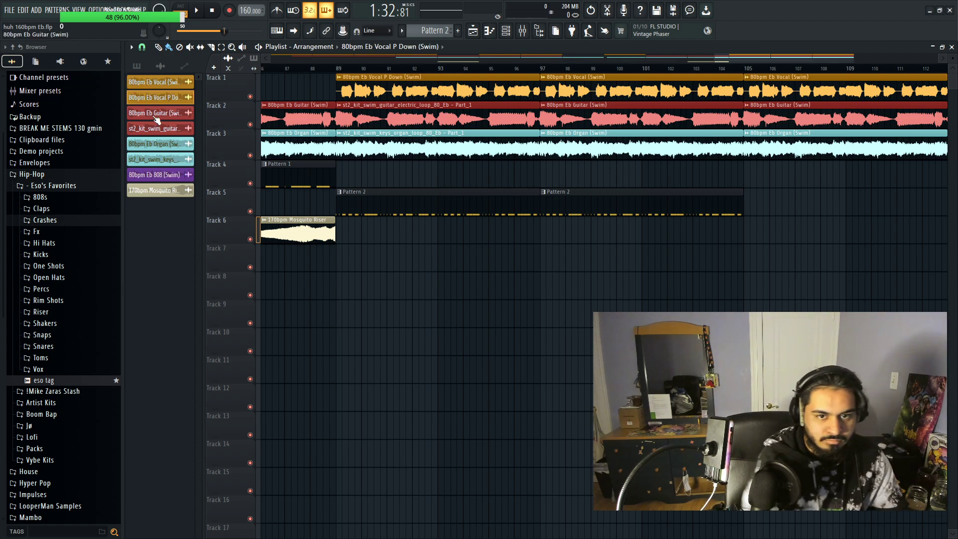
# Step: Replace the vocal clips at bars 97 and 105 on Track 1 with the Vocal P Down sample
pyautogui.scroll(-3, 788, 95)
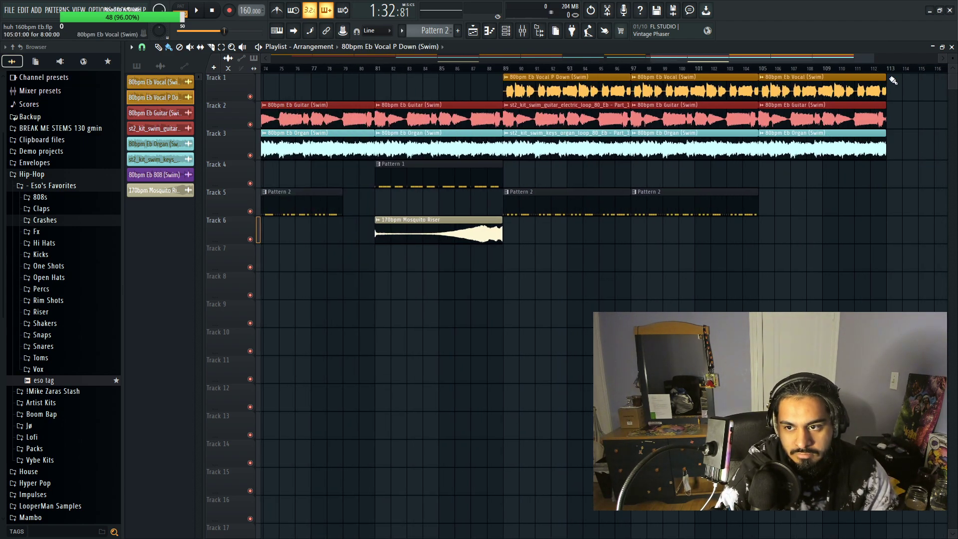
pyautogui.rightClick(822, 87)
pyautogui.rightClick(693, 87)
pyautogui.moveTo(633, 88); pyautogui.dragTo(883, 87)
# Step: Widen the Vocal P Down sample's pitch range in semitones and pitch the sample down
pyautogui.doubleClick(548, 89)
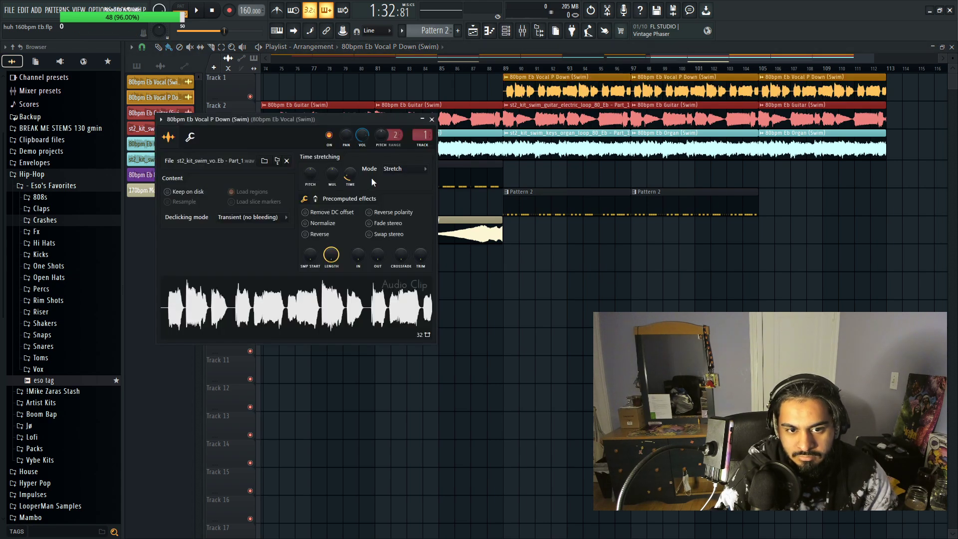
pyautogui.click(397, 170)
pyautogui.click(394, 134)
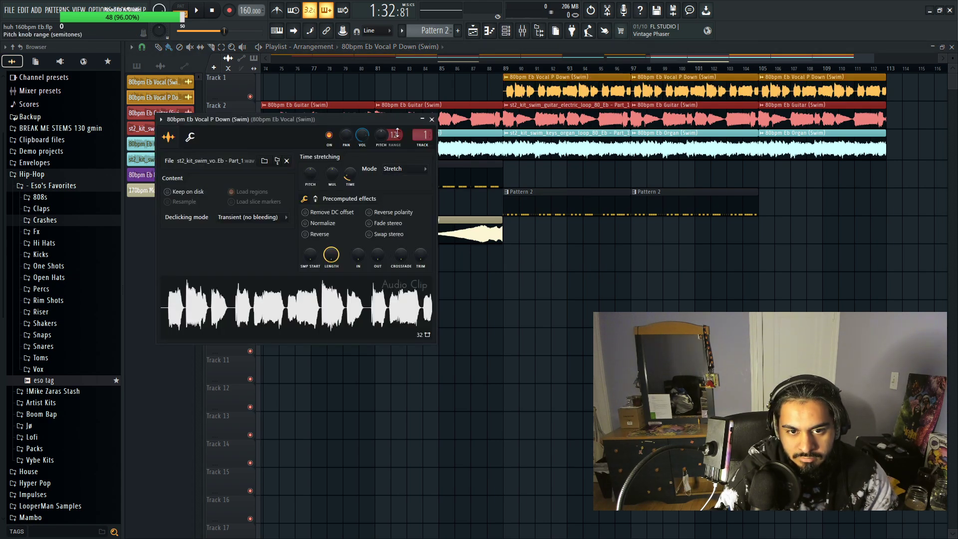
pyautogui.click(432, 120)
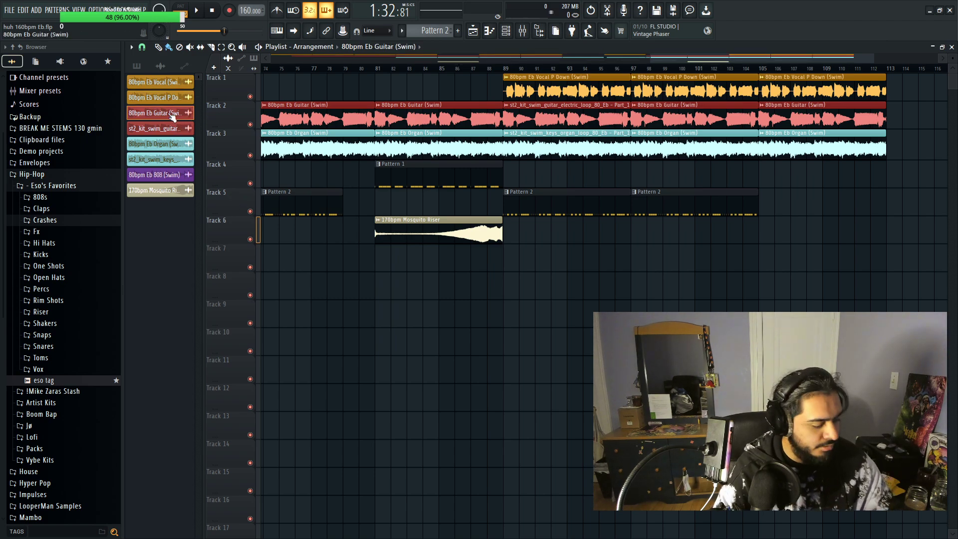
# Step: Rename the unique guitar sample "80bpm Eb Guitar P Down (Swim)" and replace the guitar clips at bars 97 and 105 with it
pyautogui.press('F2')
pyautogui.press('Return')
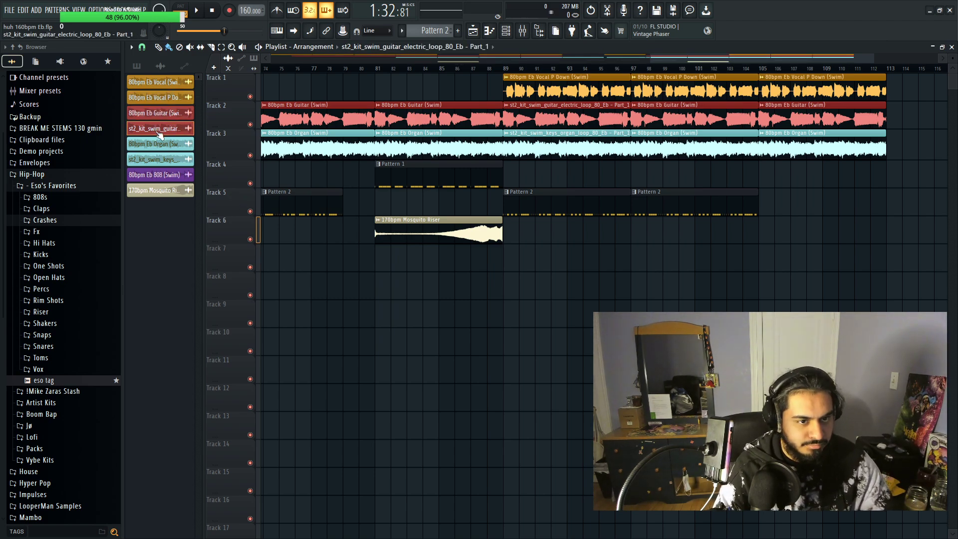
pyautogui.press('F2')
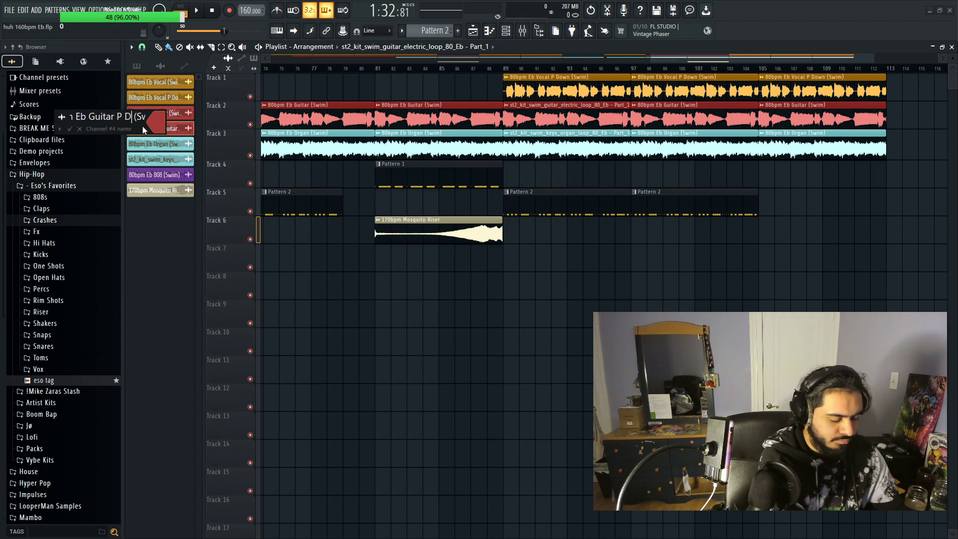
pyautogui.write('P Down')
pyautogui.click(162, 124)
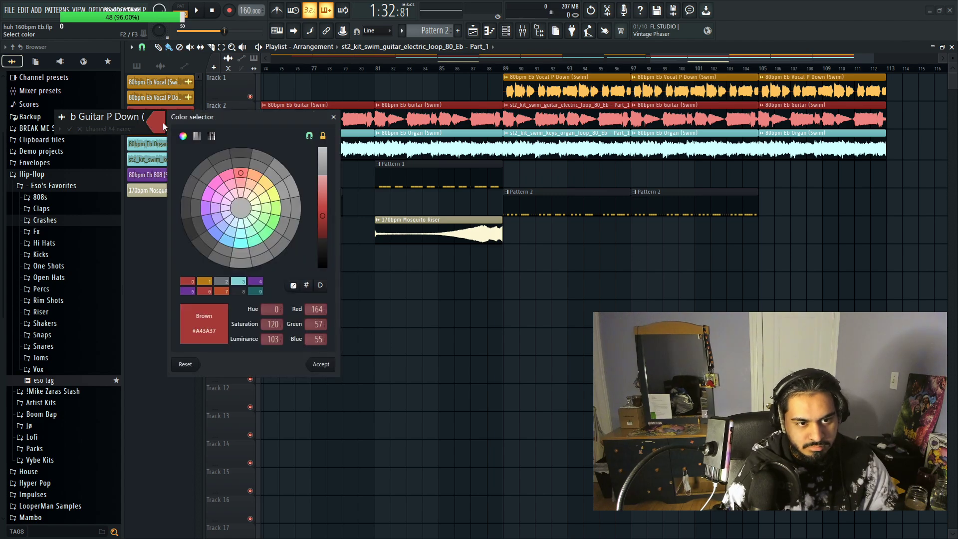
pyautogui.click(318, 365)
pyautogui.press('Return')
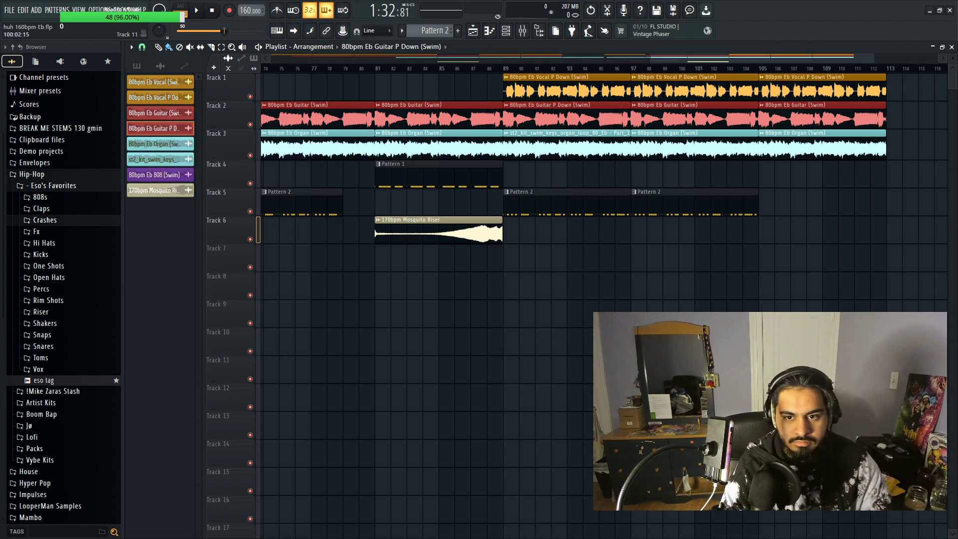
pyautogui.rightClick(722, 110)
pyautogui.moveTo(638, 111); pyautogui.dragTo(882, 111)
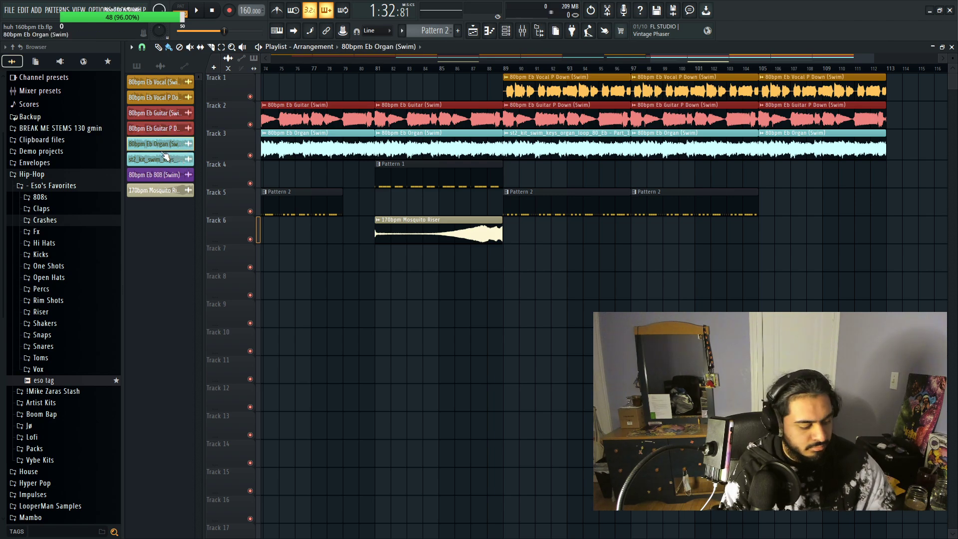
# Step: Rename the unique organ sample "80bpm Eb Organ P Down (Swim)" and replace the organ clips at bars 97 and 105 with it
pyautogui.press('F2')
pyautogui.press('Return')
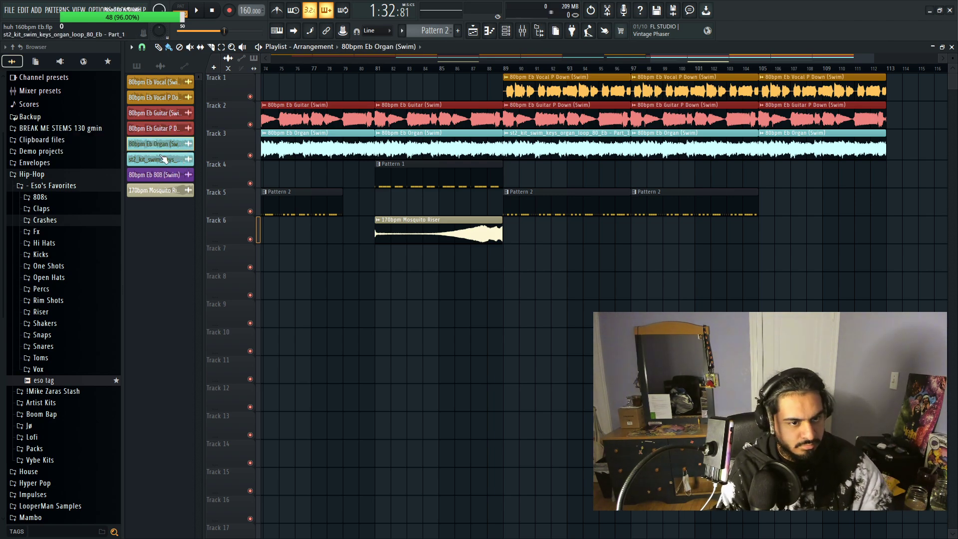
pyautogui.click(164, 159)
pyautogui.press('F2')
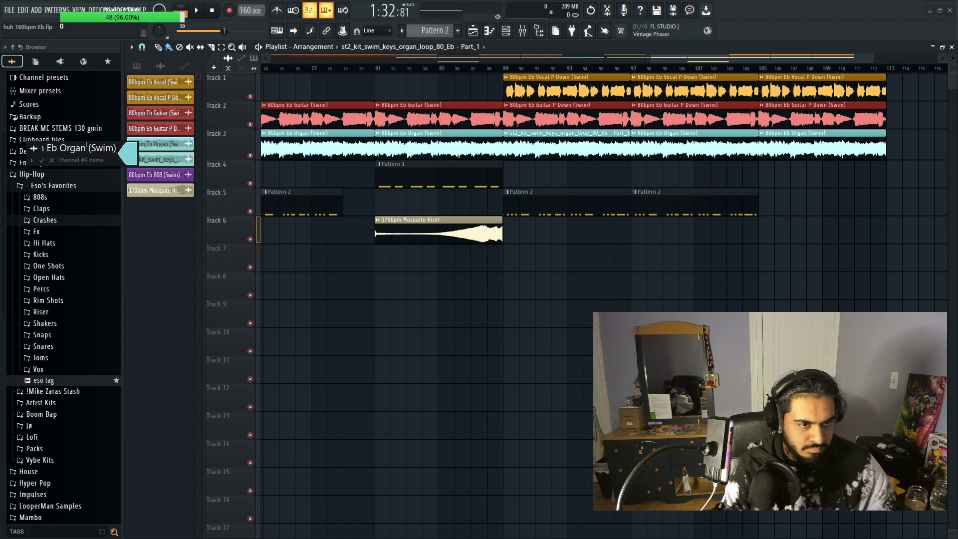
pyautogui.write('P Dow ')
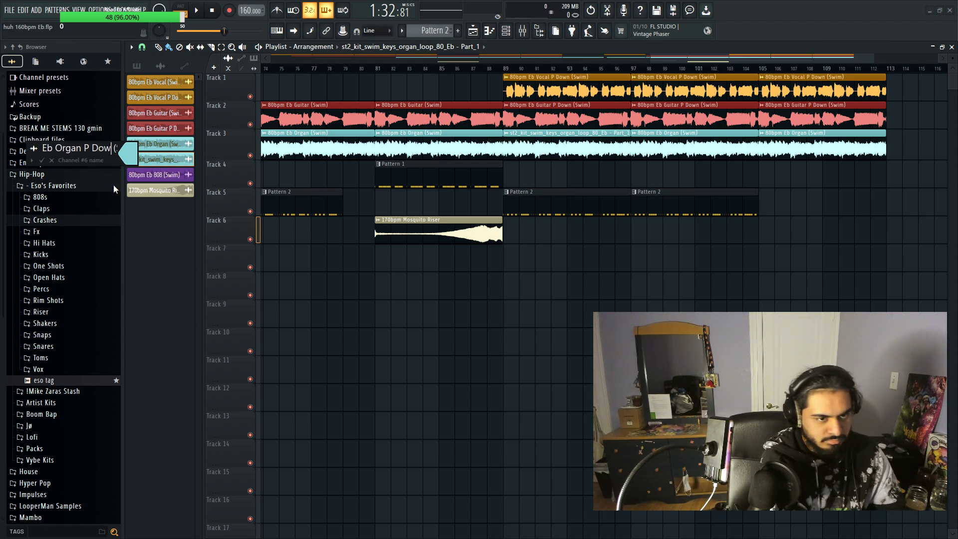
pyautogui.write('n')
pyautogui.press('Return')
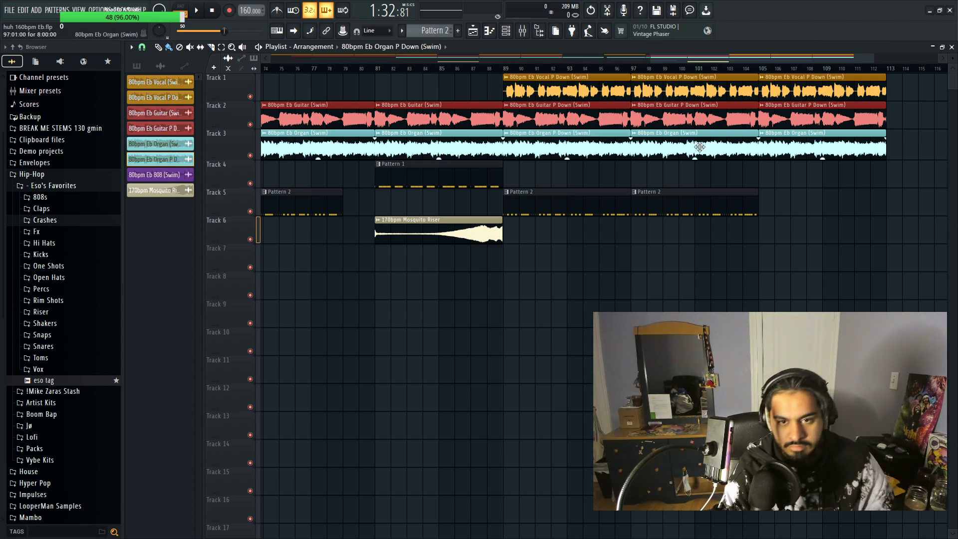
pyautogui.moveTo(689, 146); pyautogui.dragTo(802, 150)
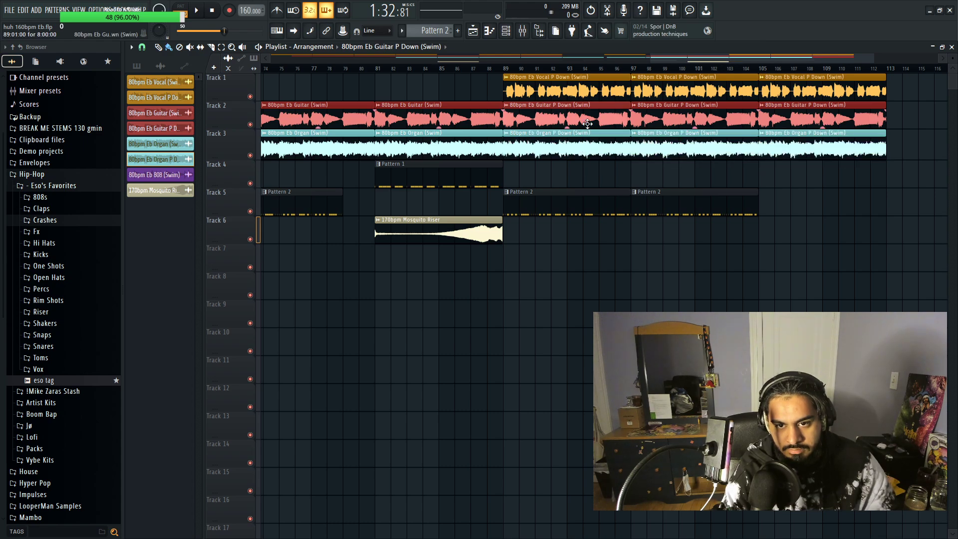
# Step: Pitch down the Guitar P Down sample, and the Organ P Down sample with Stretch mode and a 12-semitone pitch range
pyautogui.doubleClick(395, 120)
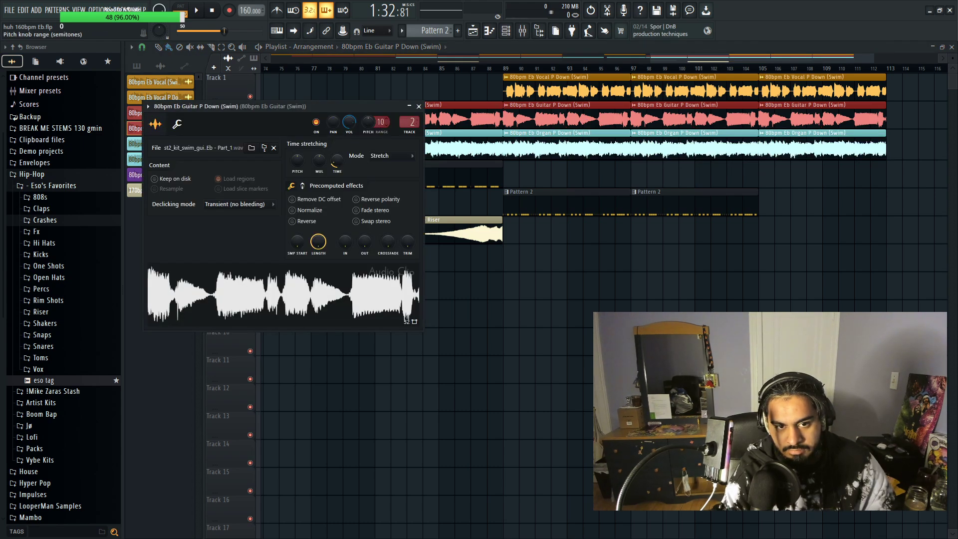
pyautogui.click(419, 106)
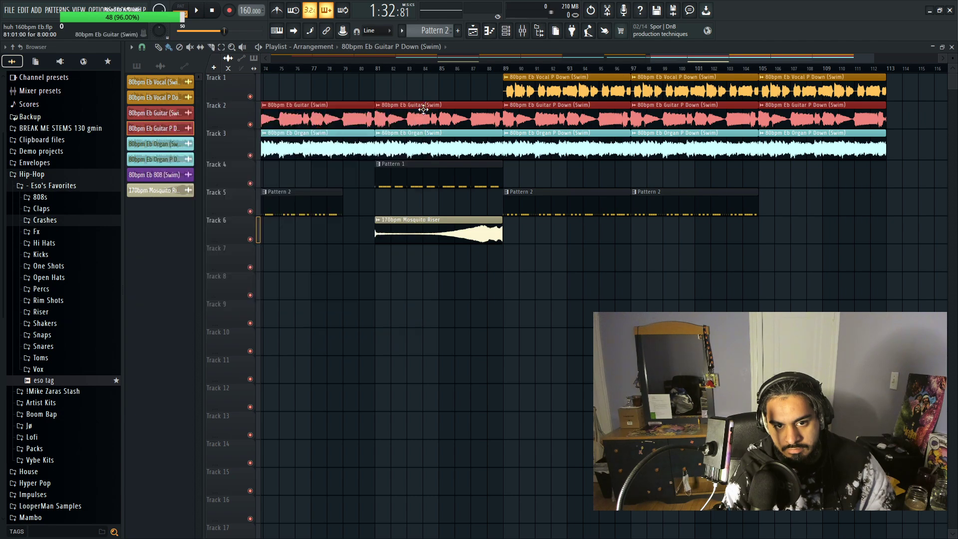
pyautogui.doubleClick(573, 143)
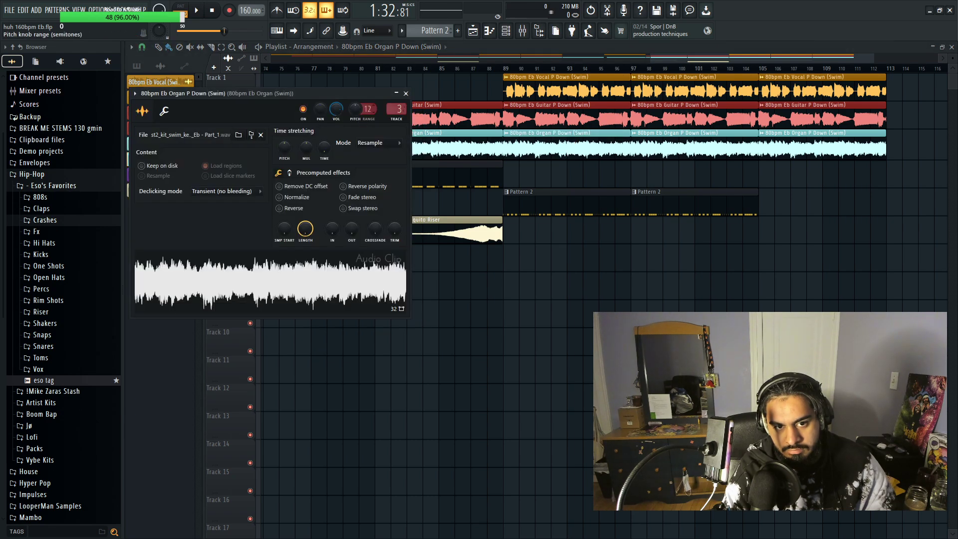
pyautogui.scroll(-2, 355, 109)
pyautogui.hotkey('ctrl', 'z')
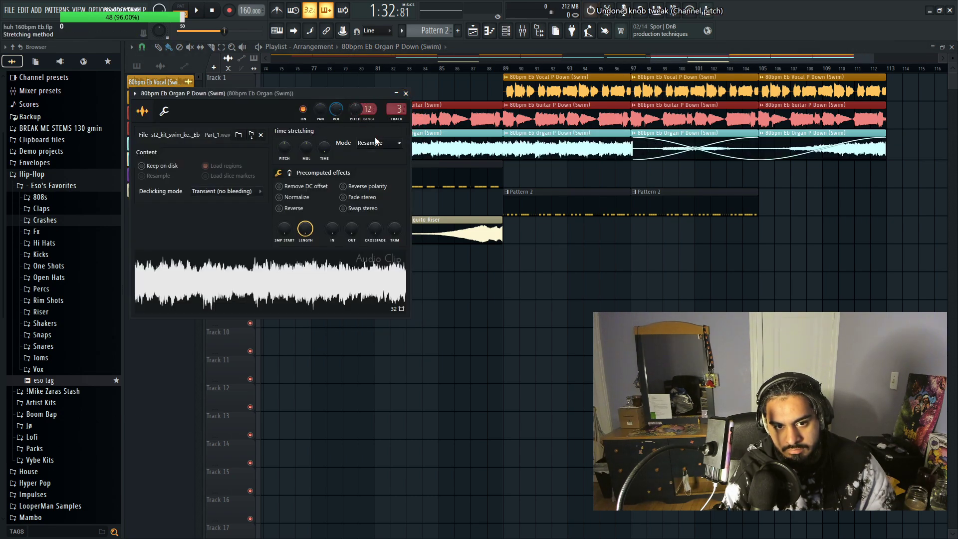
pyautogui.click(374, 143)
pyautogui.click(405, 93)
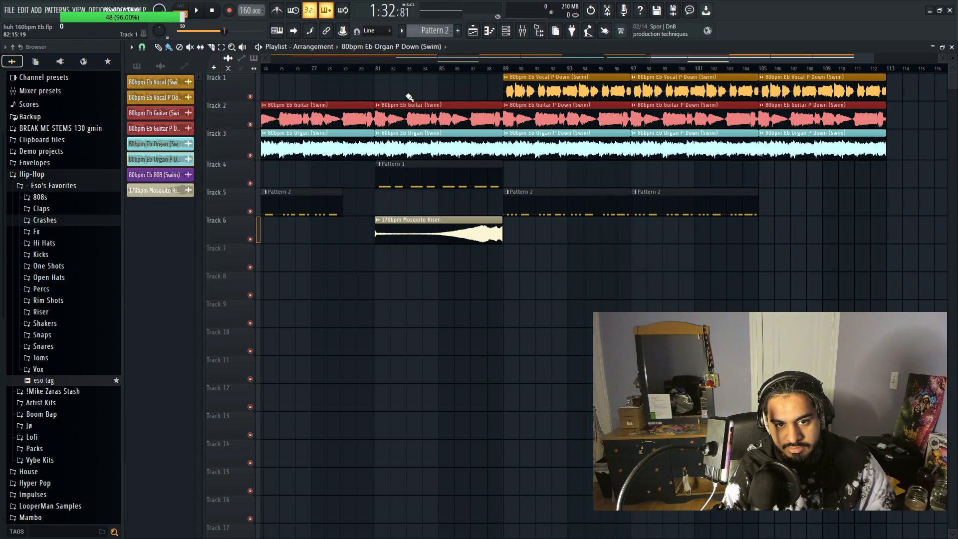
pyautogui.doubleClick(571, 151)
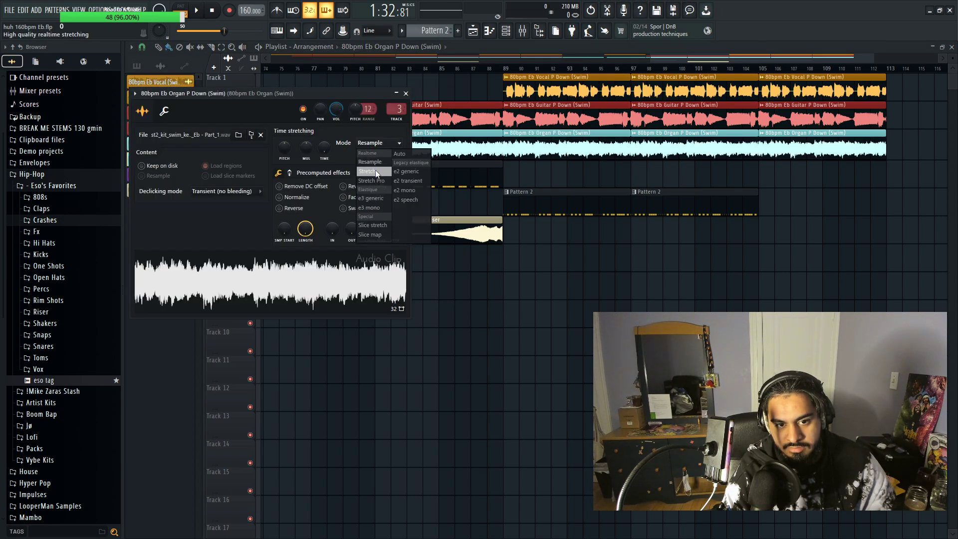
pyautogui.moveTo(354, 102); pyautogui.dragTo(386, 88)
pyautogui.click(406, 93)
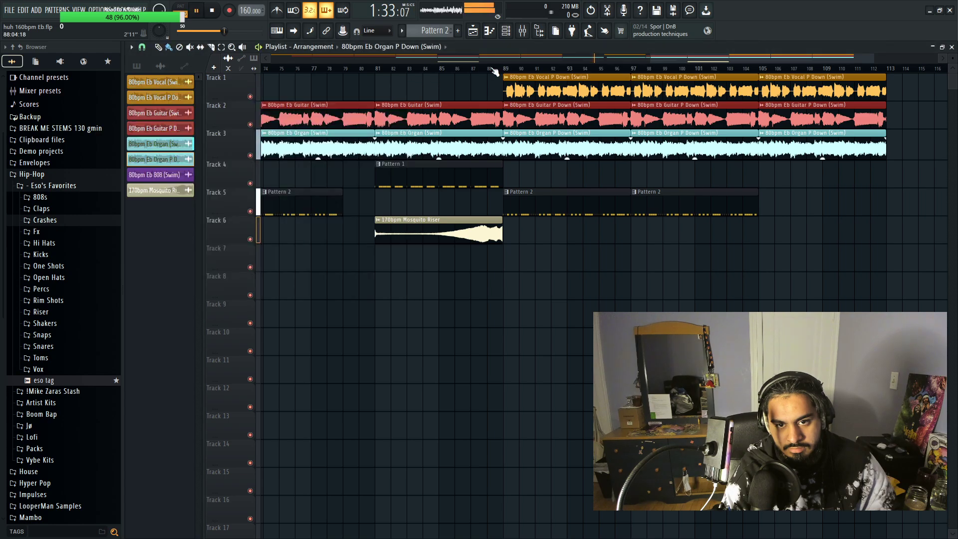
# Step: Play the transition and shorten the guitar, organ, Pattern 1 and Mosquito Riser clips to end one beat before bar 89
pyautogui.press('space')
pyautogui.scroll(3, 530, 342)
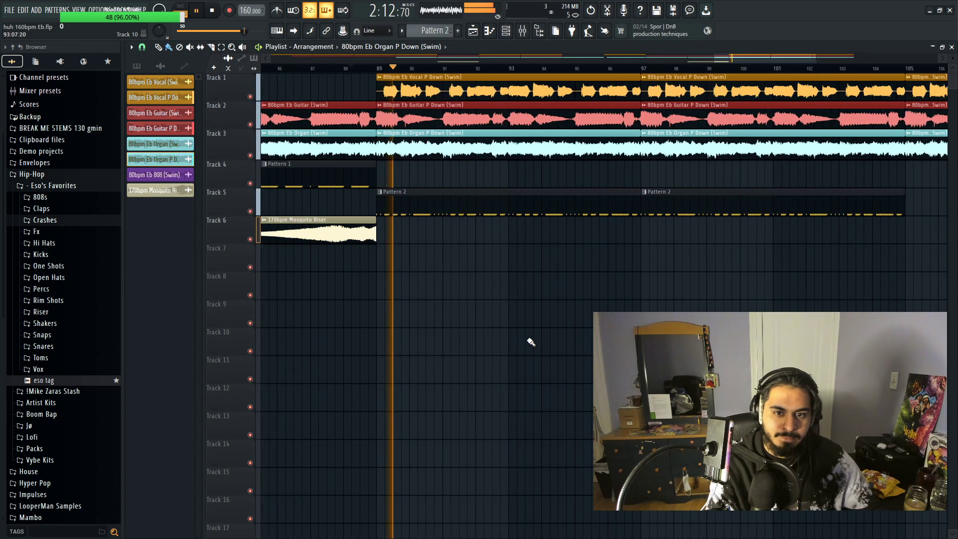
pyautogui.click(275, 68)
pyautogui.moveTo(268, 268); pyautogui.dragTo(530, 107)
pyautogui.scroll(3, 563, 107)
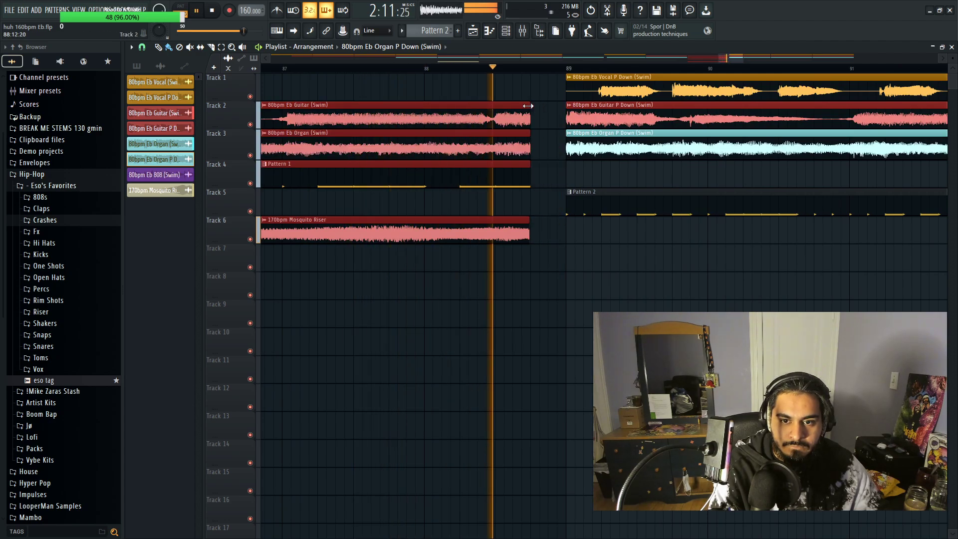
pyautogui.moveTo(733, 299); pyautogui.dragTo(798, 419)
pyautogui.scroll(5, 548, 299)
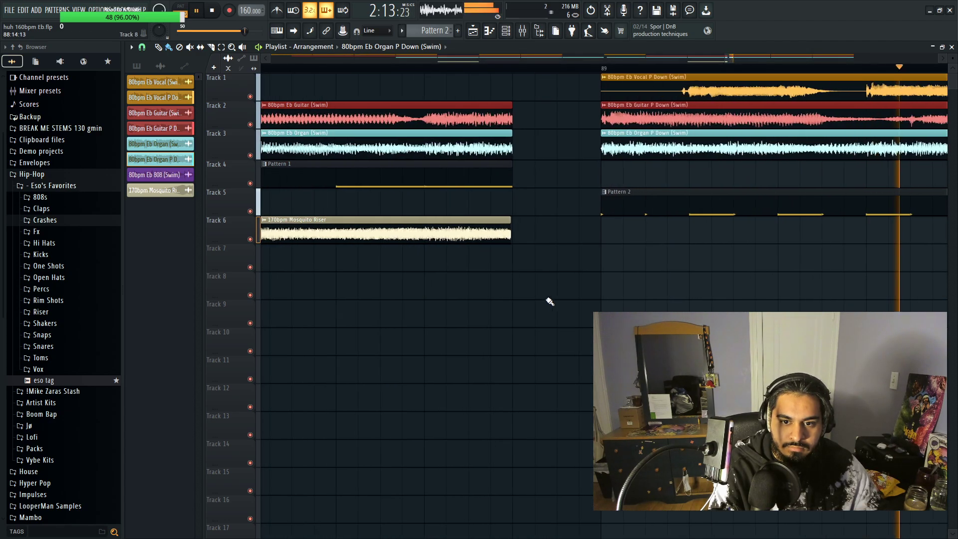
# Step: Line up the end of the Mosquito Riser clip on Track 6 with the other shortened clips before bar 89
pyautogui.moveTo(411, 223); pyautogui.dragTo(417, 217)
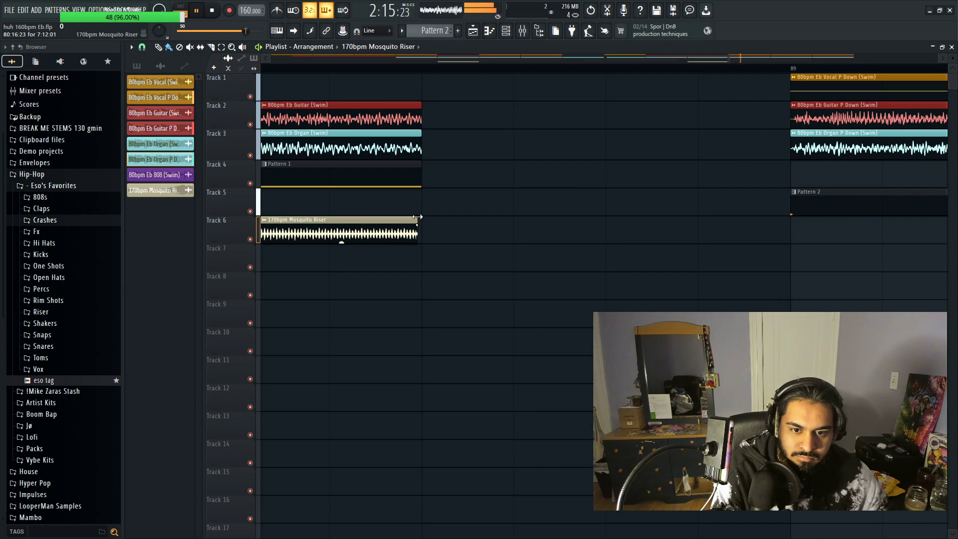
pyautogui.scroll(-5, 427, 278)
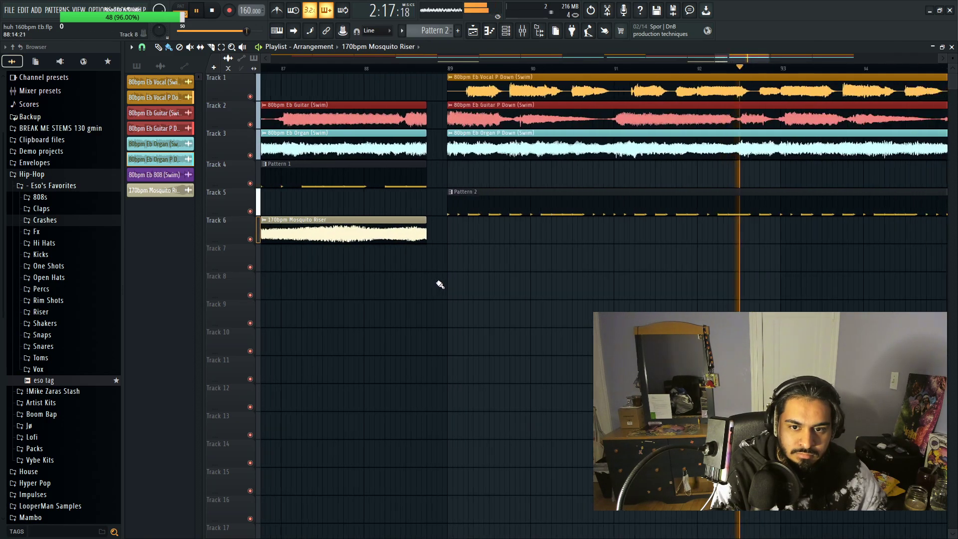
pyautogui.scroll(-3, 560, 296)
pyautogui.scroll(2, 594, 316)
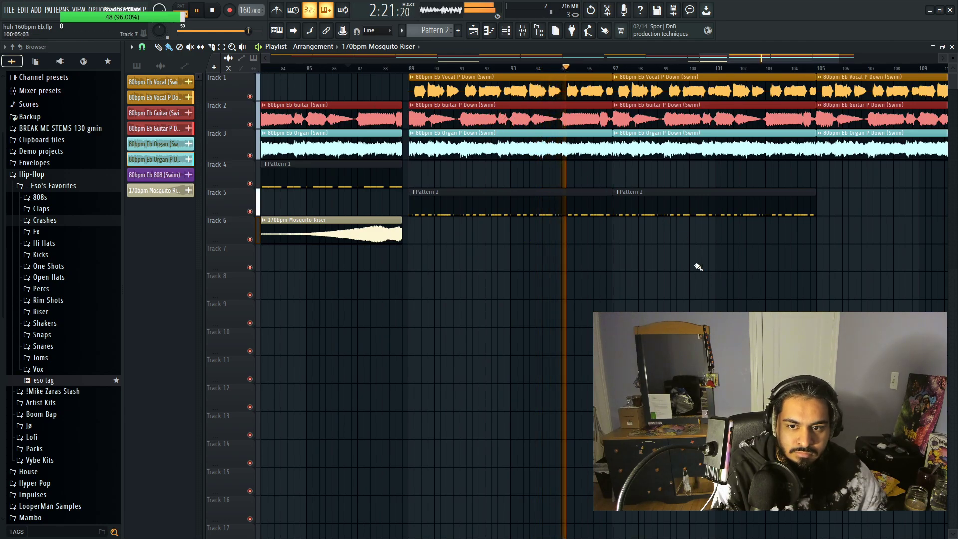
# Step: Route the P Down samples to their own mixer tracks in the channel rack: organ to 16, guitar to 17 and vocal to 18
pyautogui.doubleClick(526, 152)
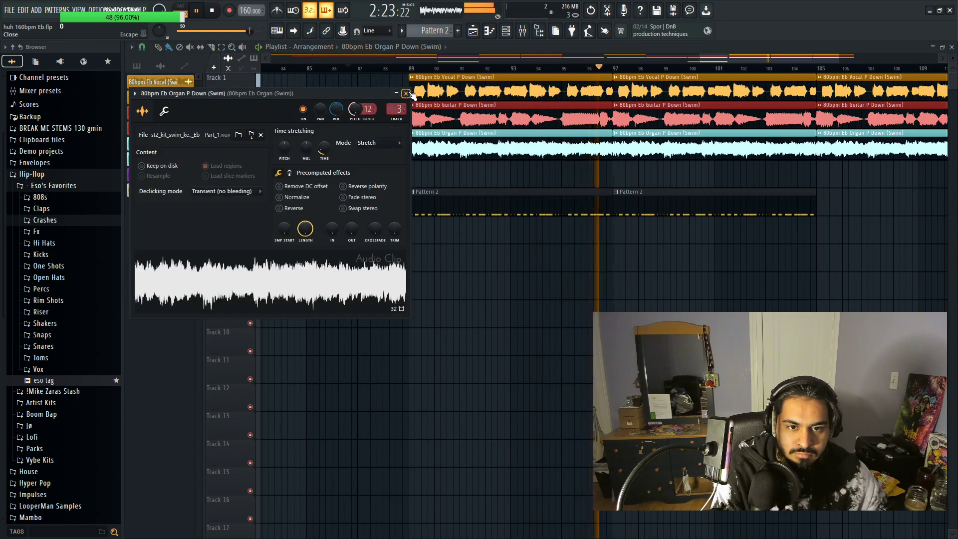
pyautogui.press('Escape')
pyautogui.click(496, 32)
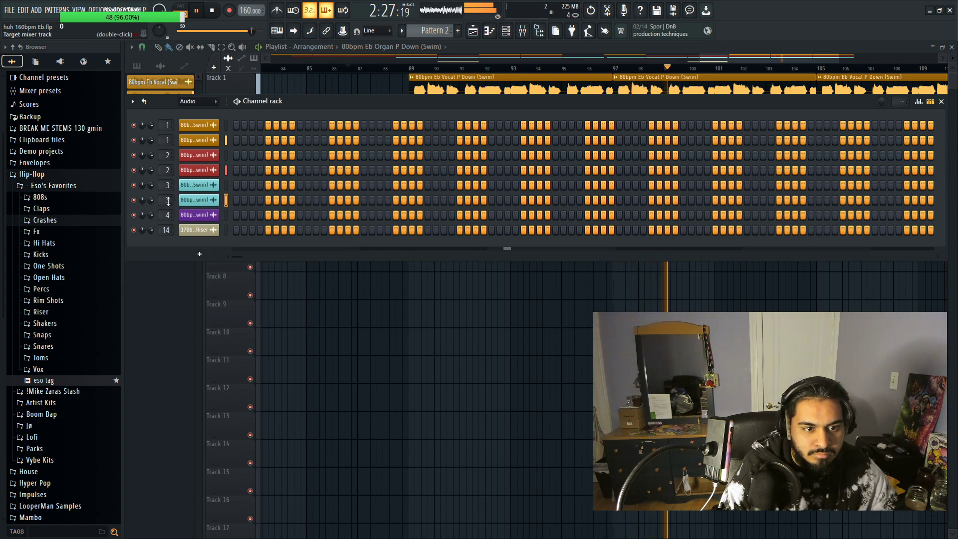
pyautogui.scroll(11, 166, 200)
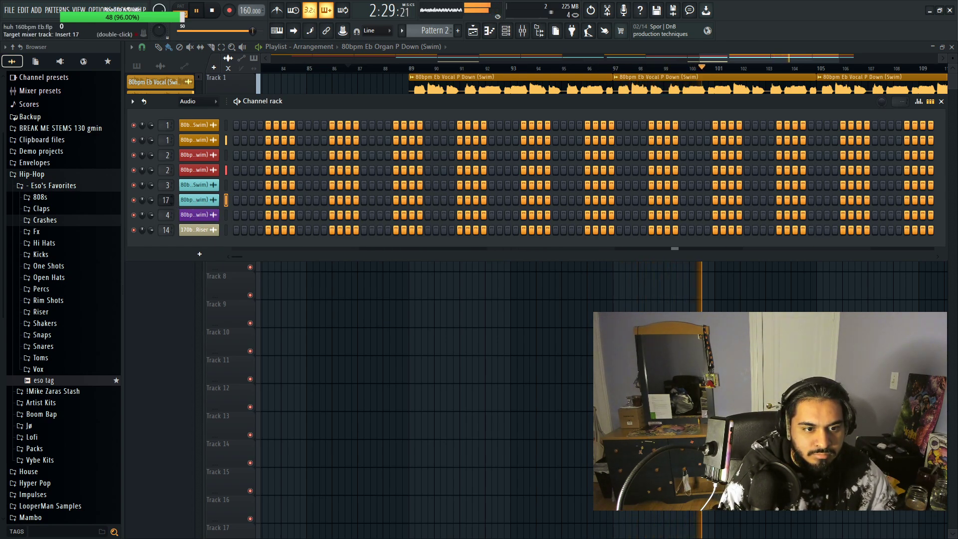
pyautogui.scroll(11, 167, 170)
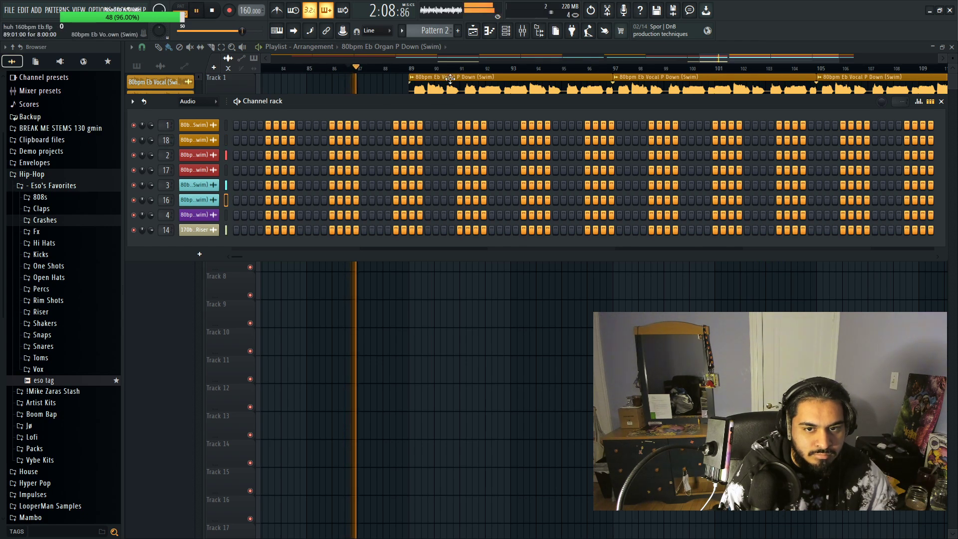
# Step: Move mixer inserts 16 to 18 together so they sit directly after the 80bpm Eb Organ track as inserts 4 to 6
pyautogui.doubleClick(166, 140)
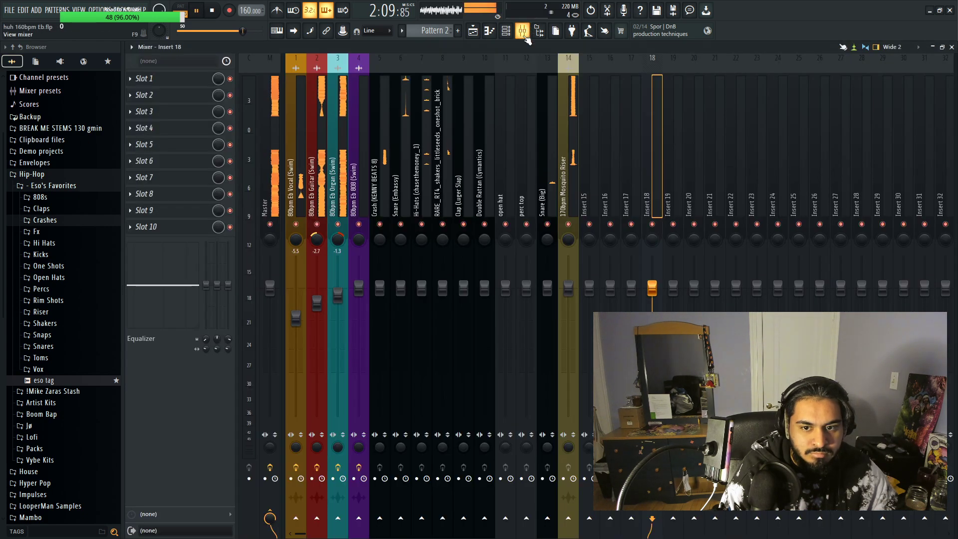
pyautogui.click(609, 175)
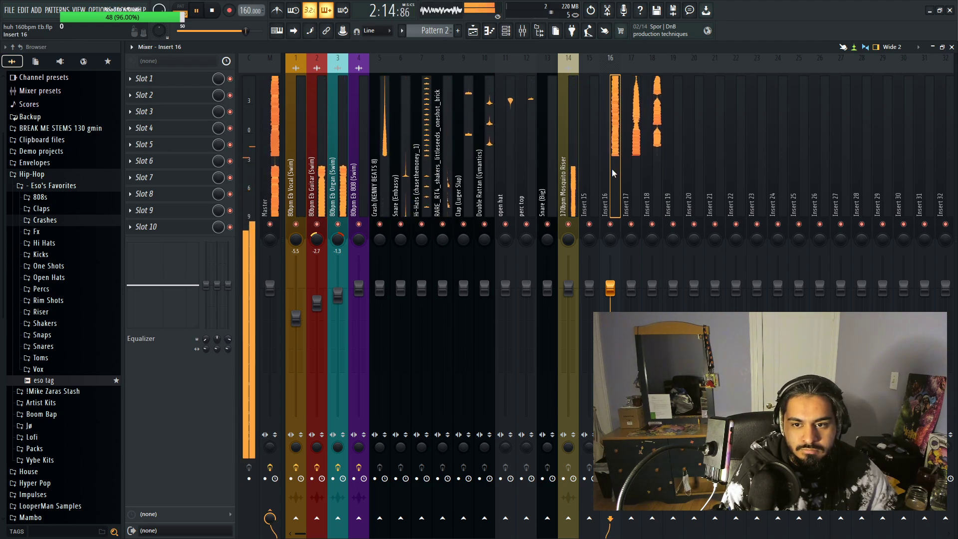
pyautogui.moveTo(611, 169); pyautogui.dragTo(648, 169)
pyautogui.hotkey('alt', 'Left')
pyautogui.hotkey('alt', 'Left')
pyautogui.hotkey('alt', 'Left')
pyautogui.hotkey('alt', 'Left')
pyautogui.hotkey('alt', 'Left')
pyautogui.hotkey('alt', 'Left')
pyautogui.hotkey('alt', 'Left')
pyautogui.hotkey('alt', 'Left')
pyautogui.hotkey('alt', 'Left')
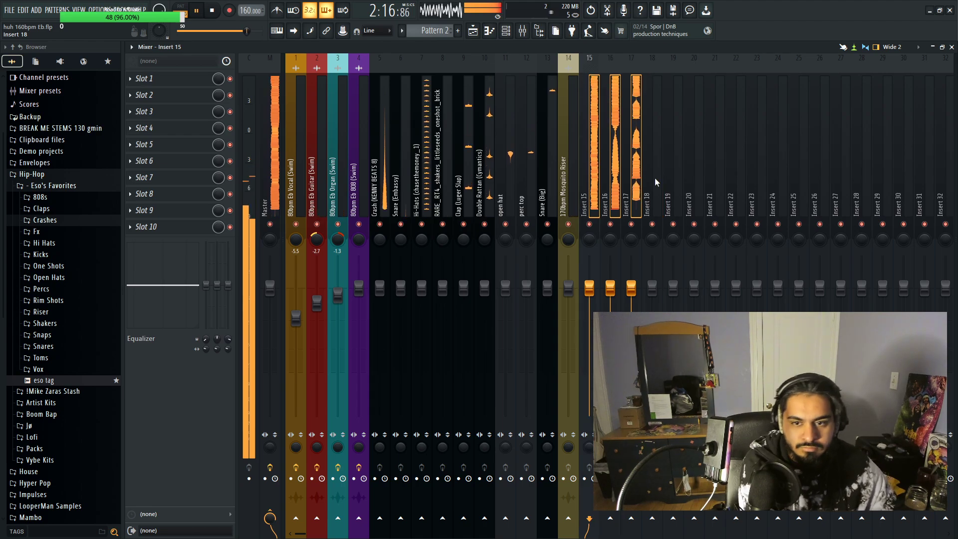
pyautogui.hotkey('alt', 'Left')
pyautogui.hotkey('alt', 'Left')
pyautogui.hotkey('alt', 'Left')
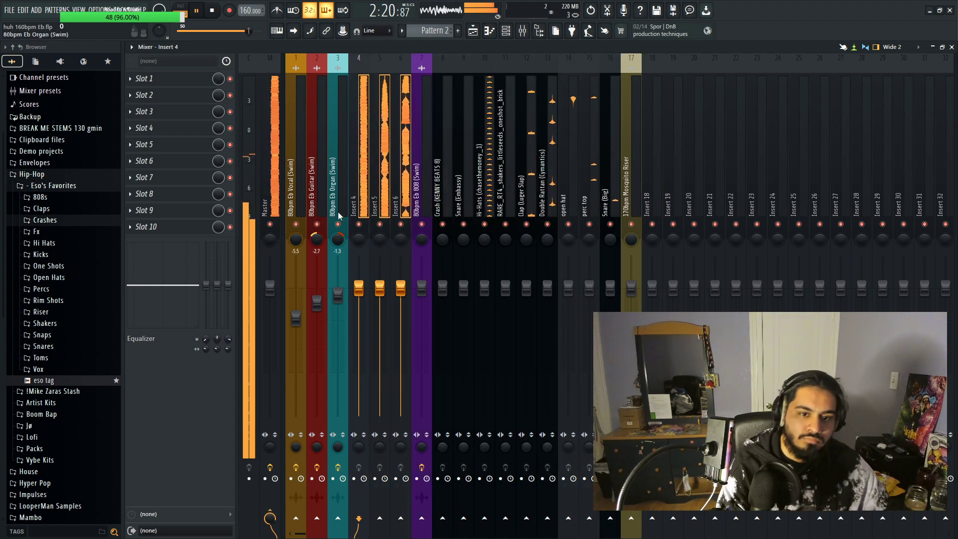
# Step: Solo insert 6 to check which loop it carries, and move it ahead of the other two P Down tracks to insert 4
pyautogui.click(404, 205)
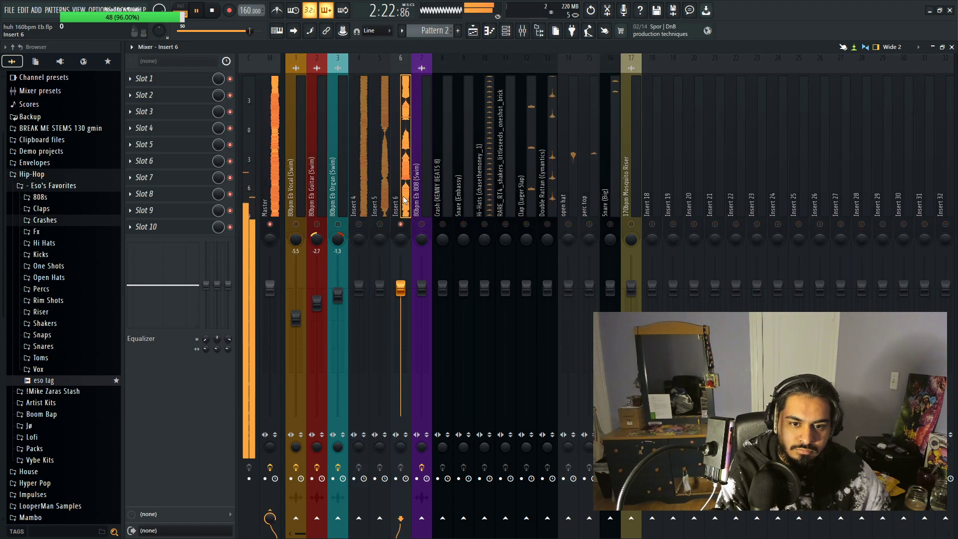
pyautogui.press('space')
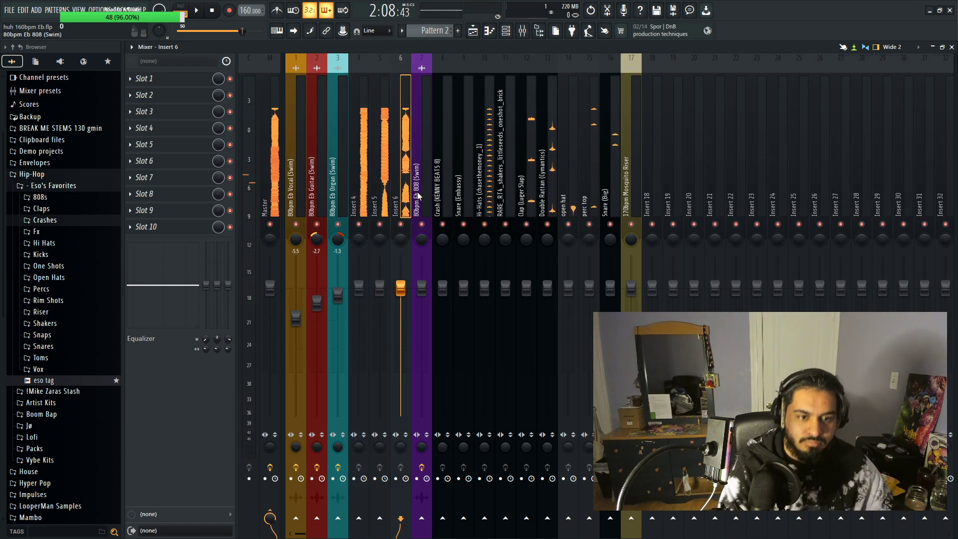
pyautogui.press('Left')
pyautogui.press('Left')
# Step: Name mixer insert 4 "Vocal P Down" and colour it dark yellow
pyautogui.press('F2')
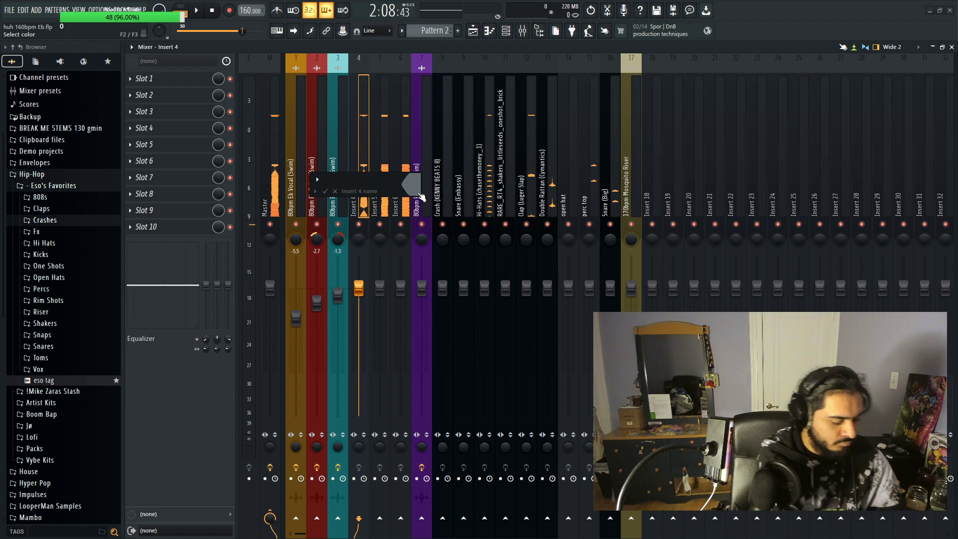
pyautogui.write('BV')
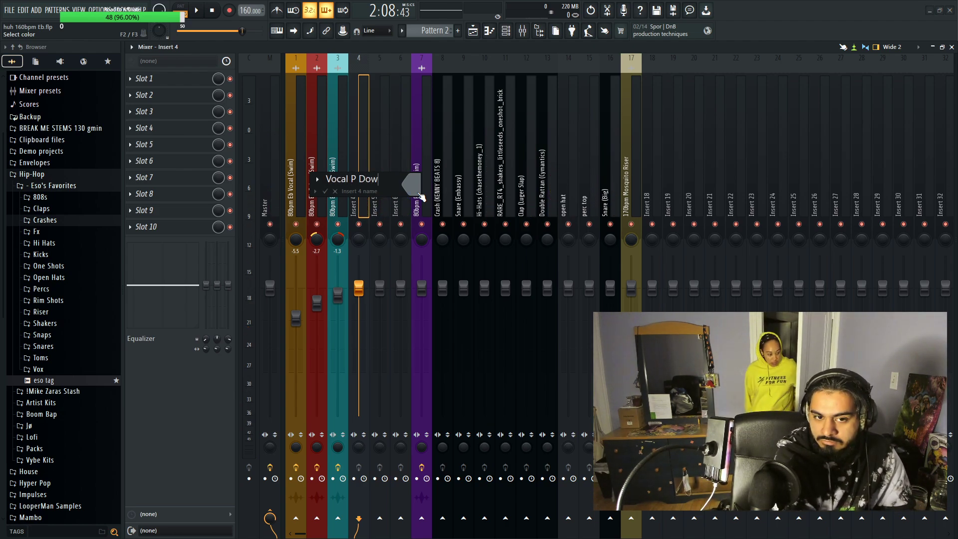
pyautogui.write('n')
pyautogui.click(411, 185)
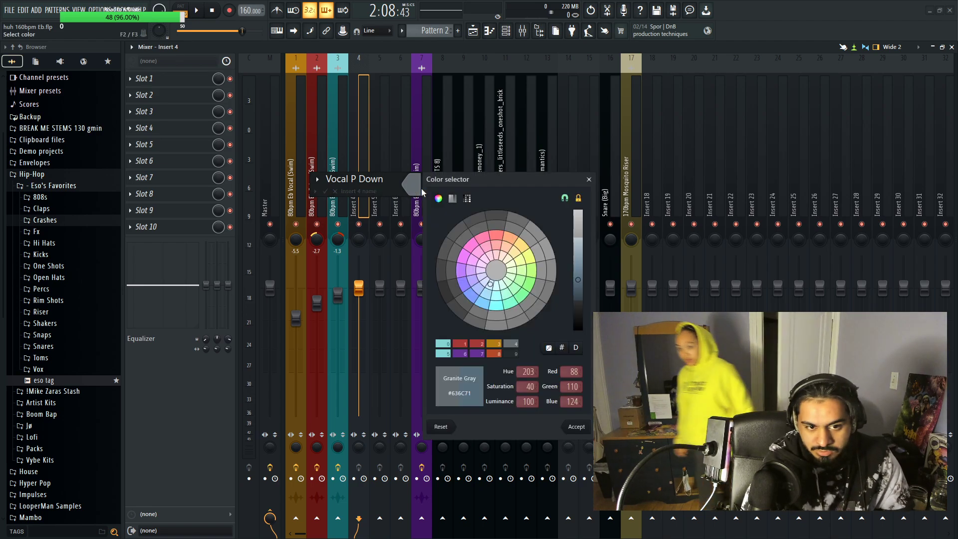
pyautogui.click(521, 248)
pyautogui.click(576, 426)
pyautogui.press('Return')
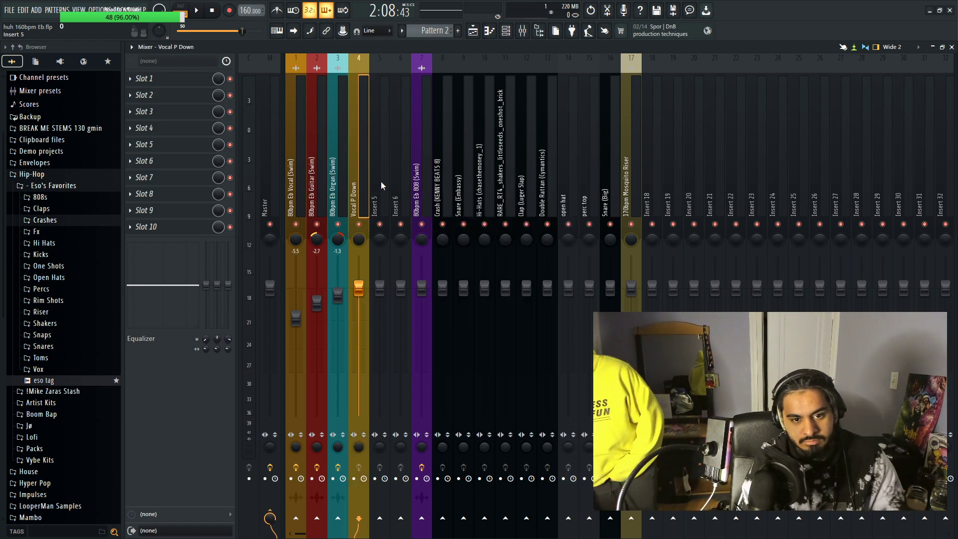
# Step: Play the ending with mixer insert 5 and playlist Track 3 soloed to identify which P Down loop insert 5 carries
pyautogui.press('space')
pyautogui.click(381, 192)
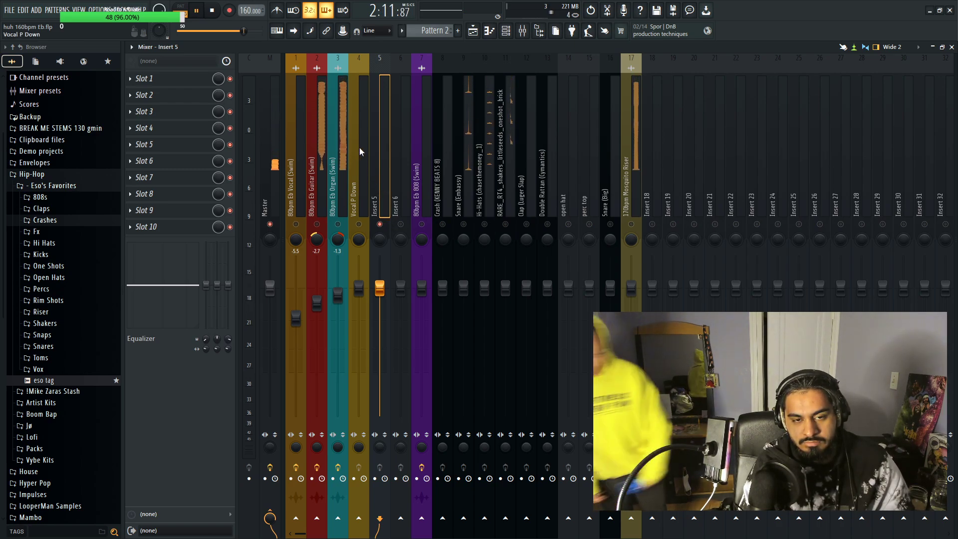
pyautogui.click(338, 224)
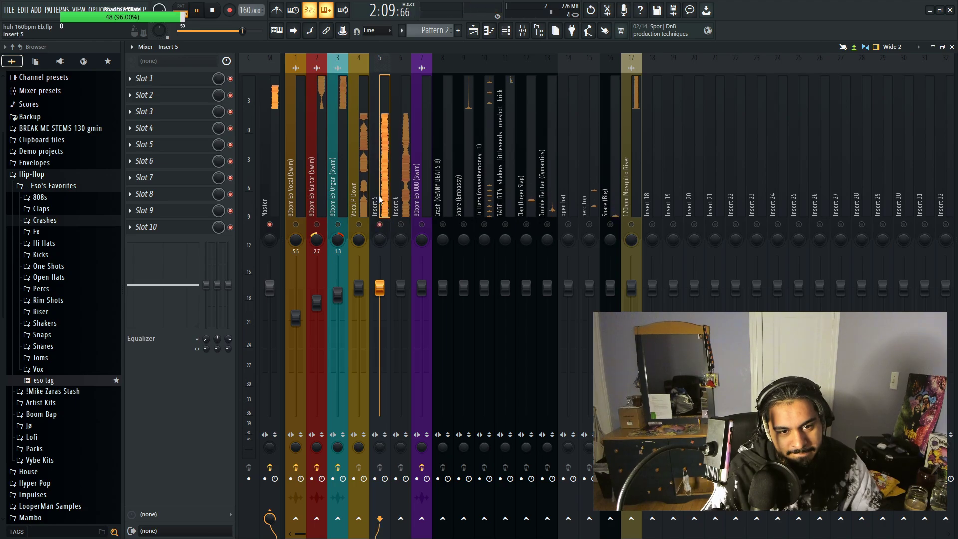
pyautogui.click(522, 31)
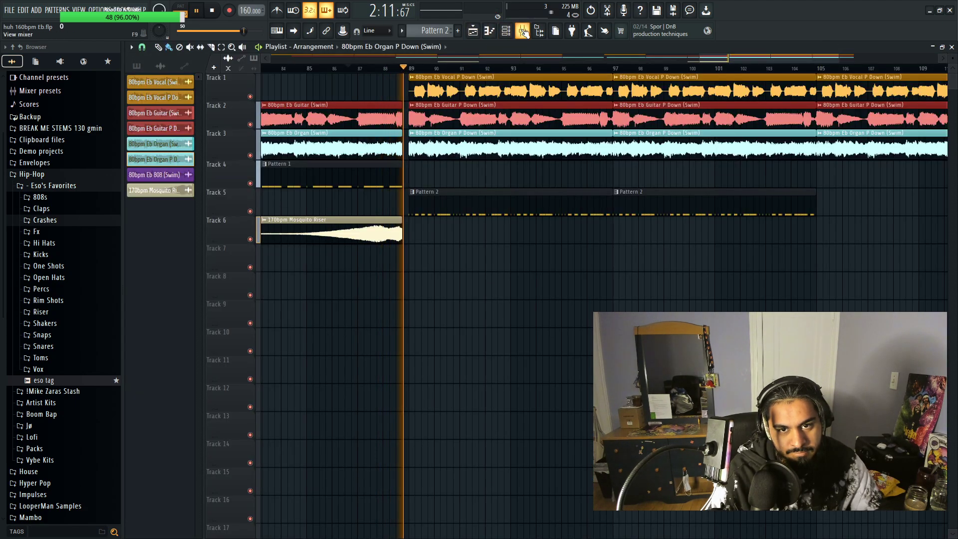
pyautogui.rightClick(250, 155)
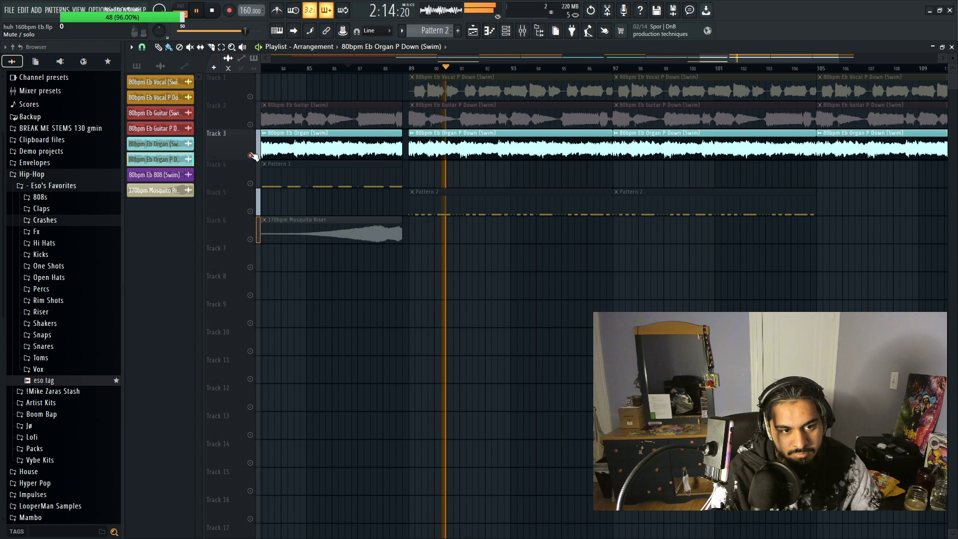
pyautogui.click(523, 32)
# Step: Name mixer insert 5 "Organ P Down" and colour it teal
pyautogui.doubleClick(394, 188)
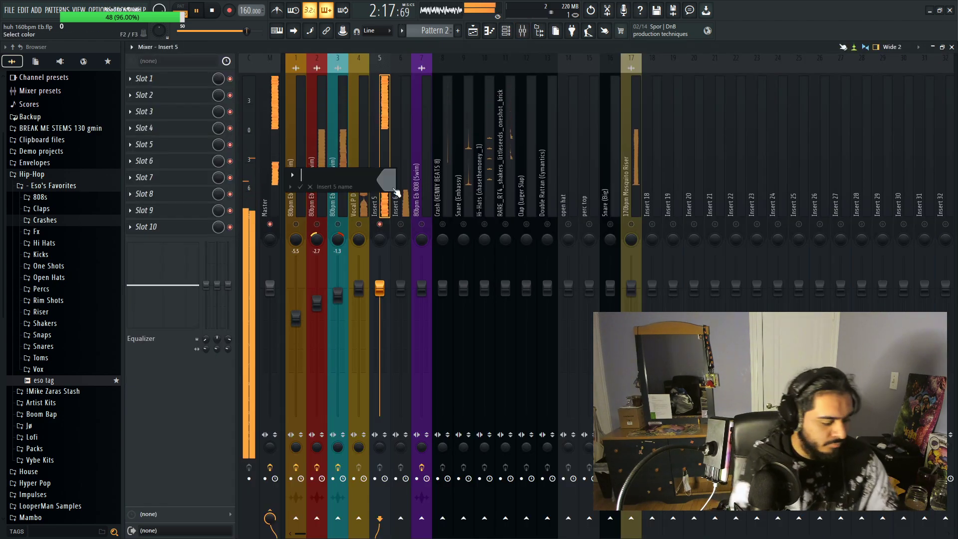
pyautogui.write('Organ P')
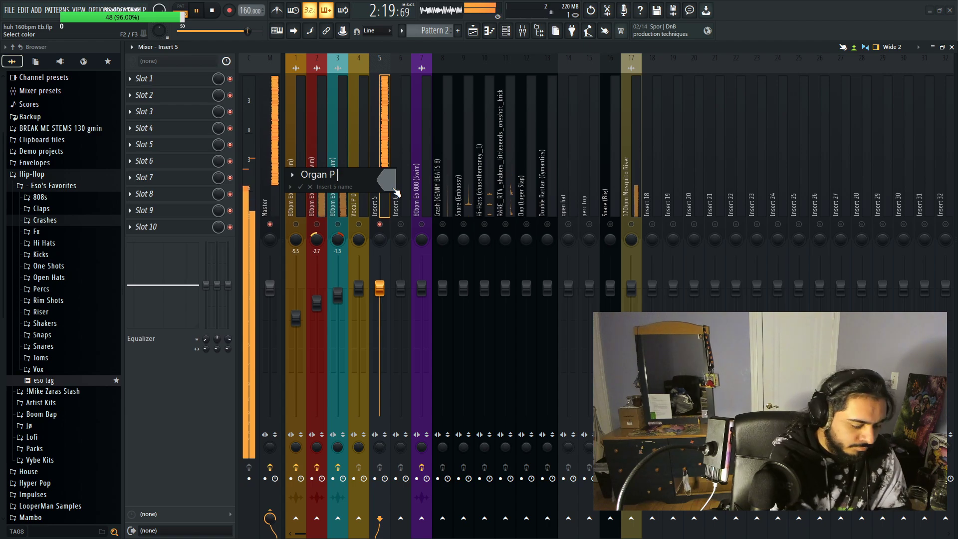
pyautogui.write(' Down')
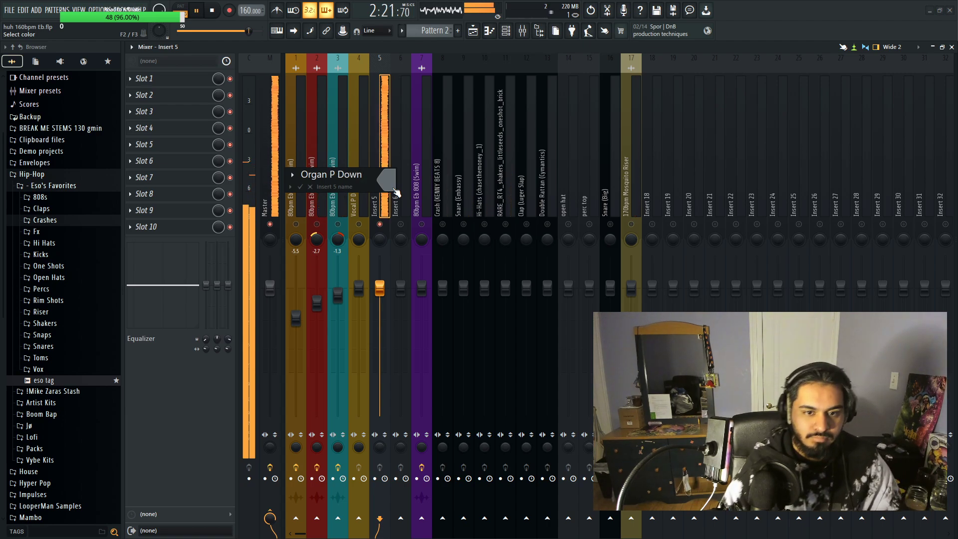
pyautogui.click(389, 179)
pyautogui.click(428, 278)
pyautogui.press('Return')
pyautogui.press('Return')
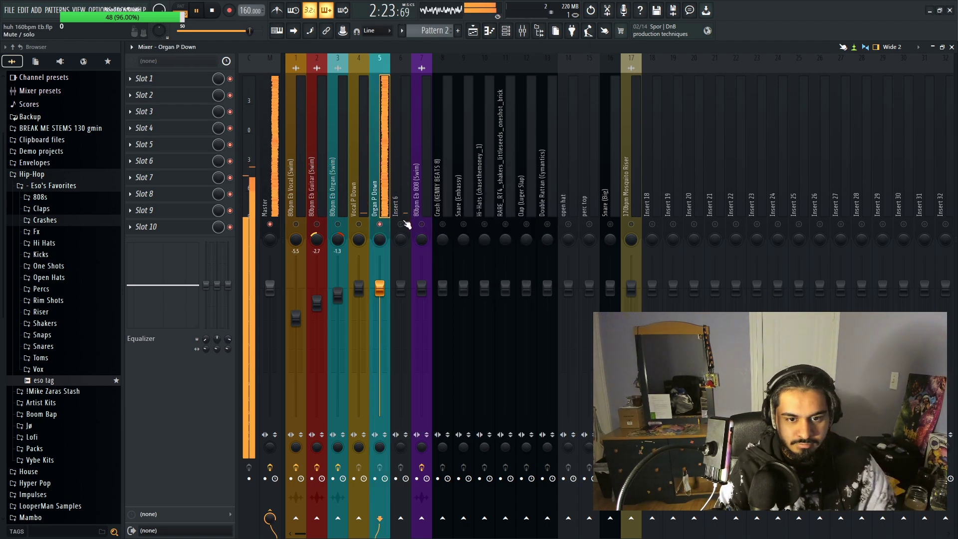
# Step: Name mixer insert 6 "Guitar P Down" and colour it red
pyautogui.click(404, 190)
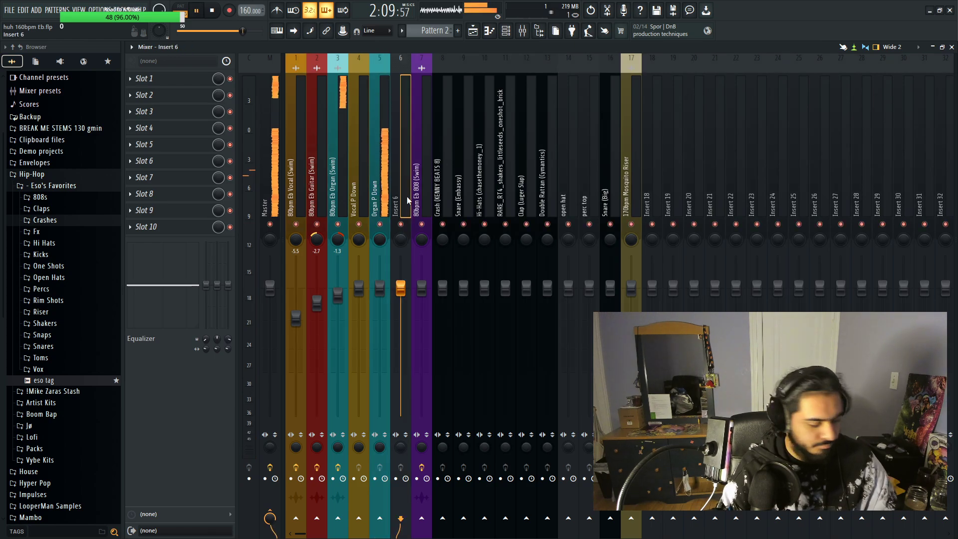
pyautogui.press('F2')
pyautogui.write('Guitar P ')
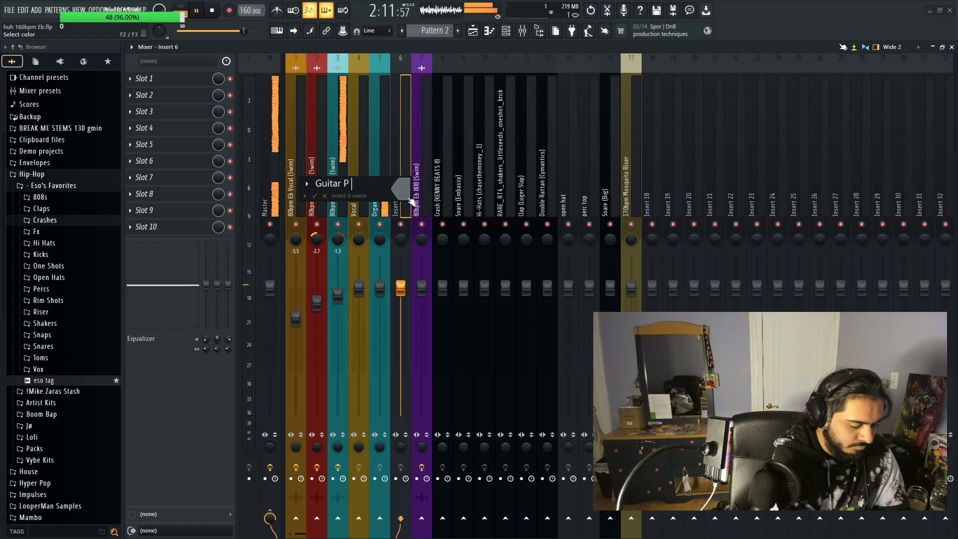
pyautogui.write('Down')
pyautogui.click(406, 197)
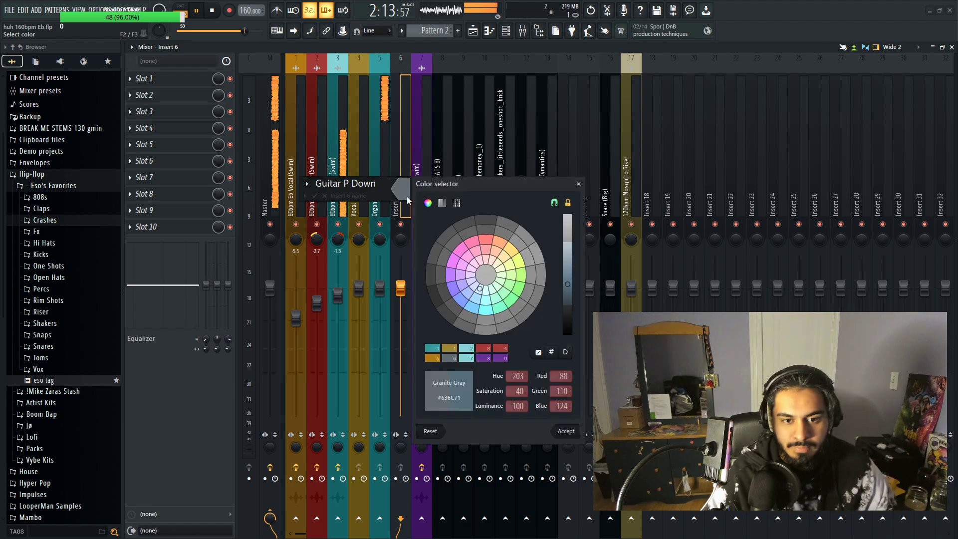
pyautogui.click(487, 240)
pyautogui.press('Return')
# Step: Pan Organ P Down to the left and Guitar P Down 33% right, and unsolo playlist Track 3
pyautogui.click(380, 239)
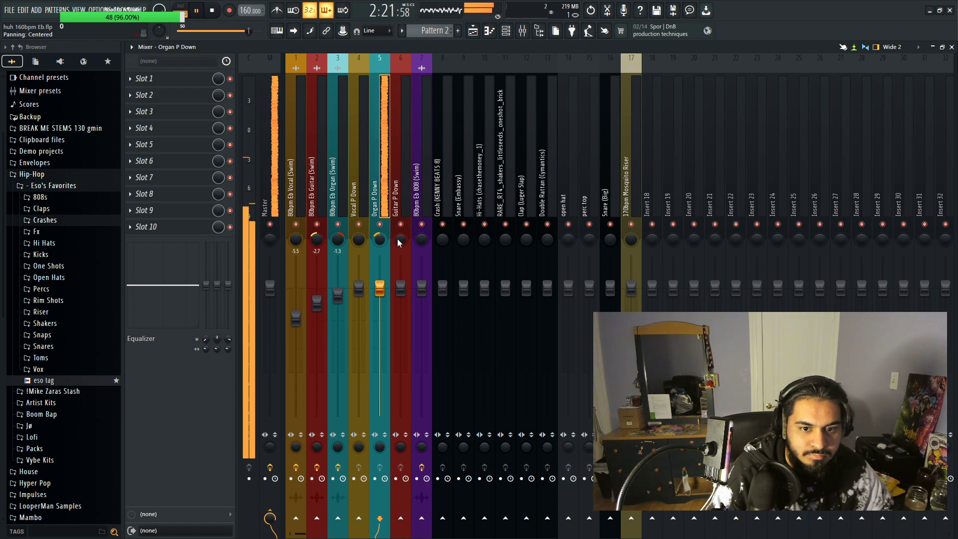
pyautogui.moveTo(399, 242); pyautogui.dragTo(399, 234)
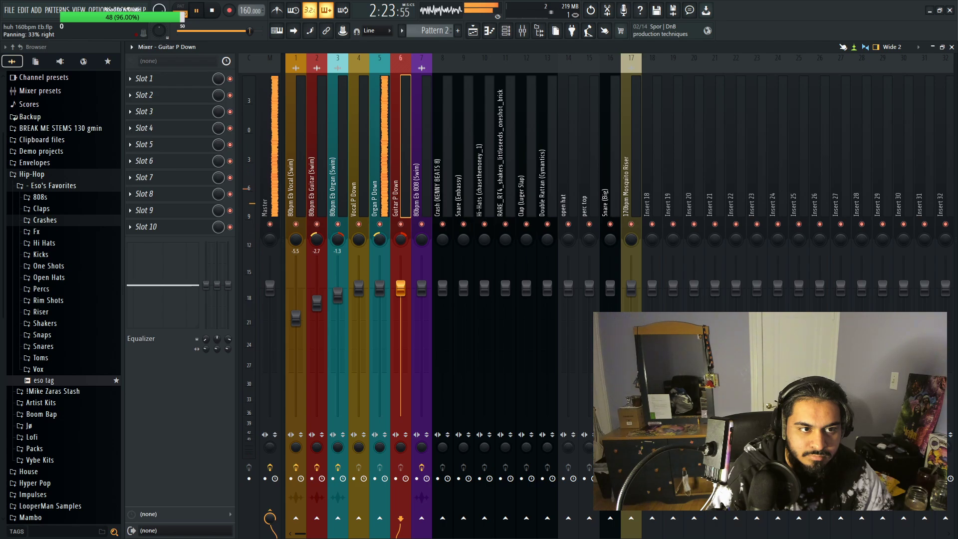
pyautogui.click(472, 31)
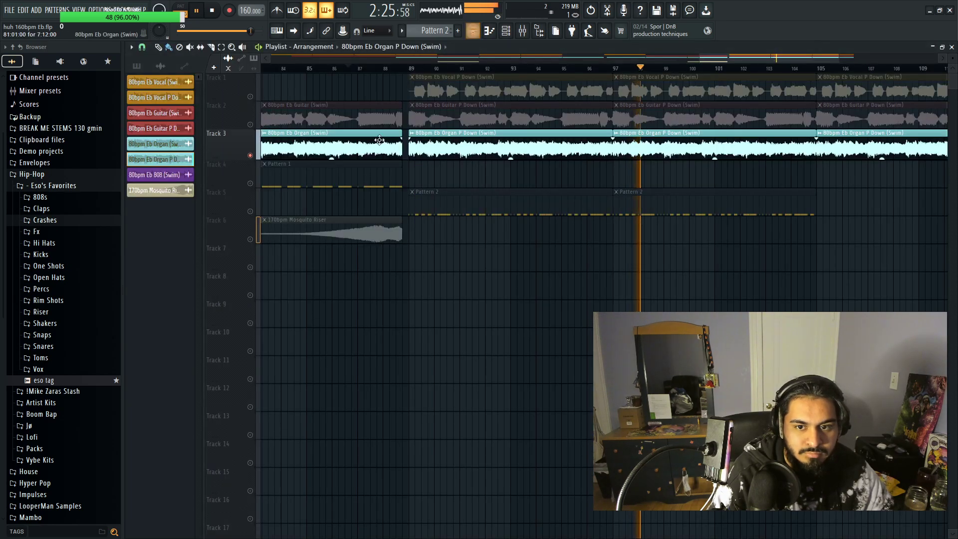
pyautogui.keyDown('ctrl'); pyautogui.click(250, 155); pyautogui.keyUp('ctrl')
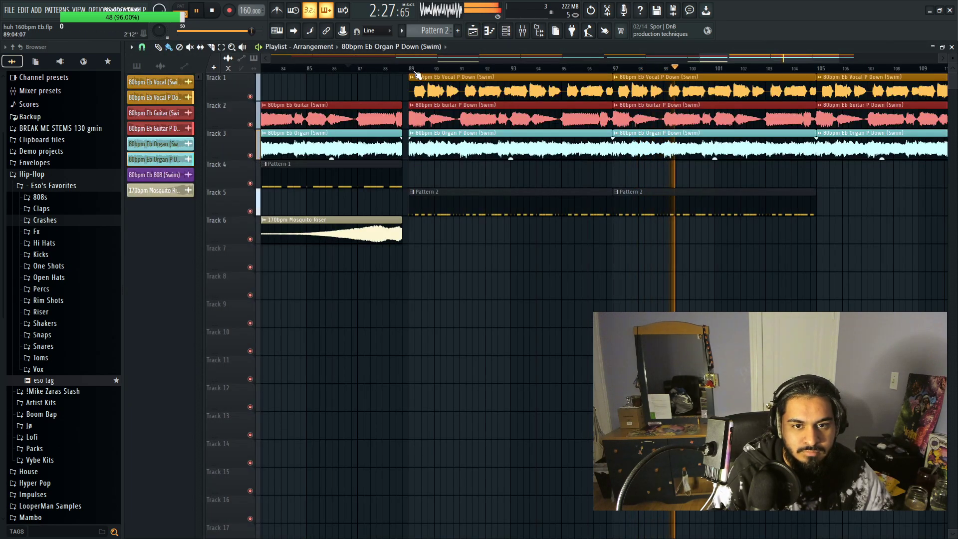
# Step: Play the transition before bar 89, set the Mosquito Riser's pitch range to 24 semitones and lower its pitch to about -1960 cents
pyautogui.click(396, 69)
pyautogui.scroll(-3, 658, 388)
pyautogui.scroll(3, 600, 85)
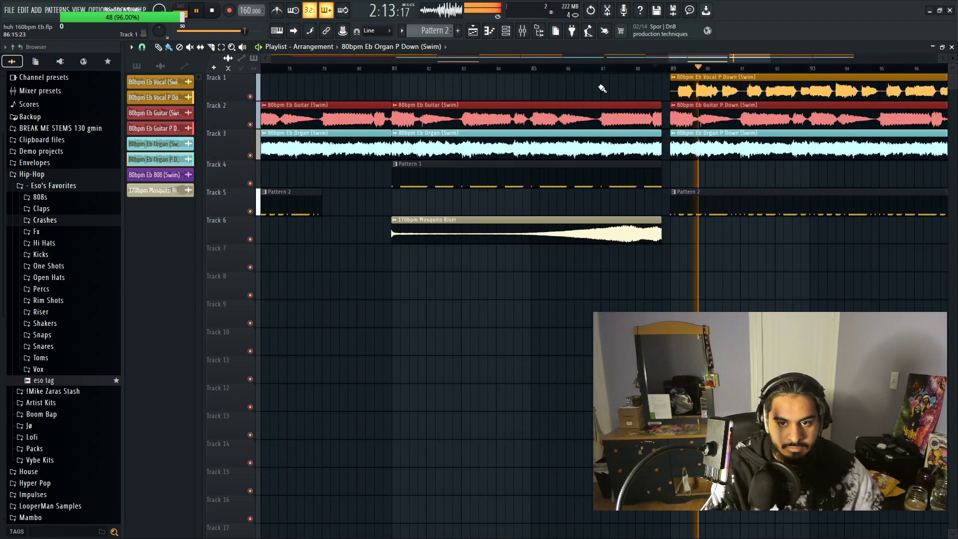
pyautogui.click(571, 69)
pyautogui.doubleClick(535, 233)
pyautogui.press('space')
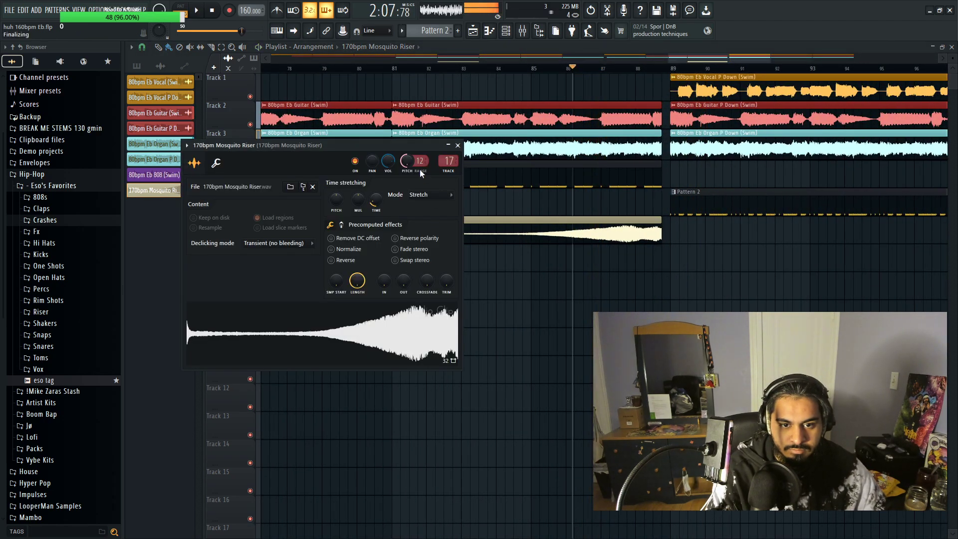
pyautogui.moveTo(424, 156); pyautogui.dragTo(424, 144)
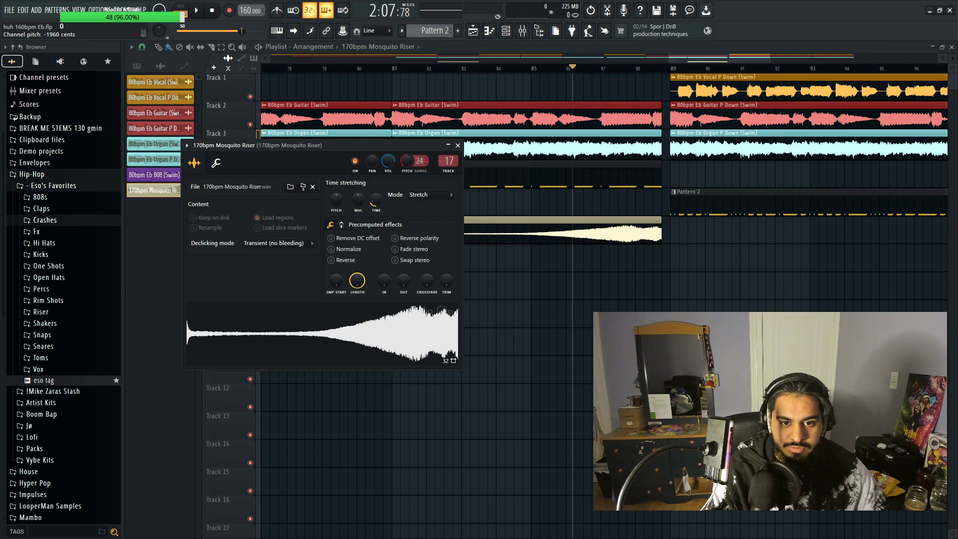
pyautogui.click(448, 146)
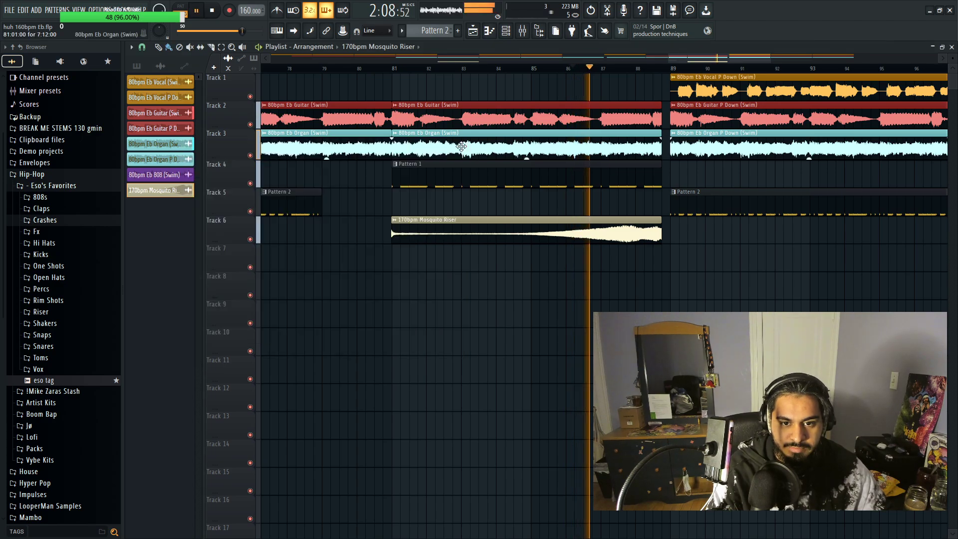
# Step: Add a short fade-in to the start of the Mosquito Riser clip at bar 81 on Track 6
pyautogui.click(385, 69)
pyautogui.scroll(2, 394, 230)
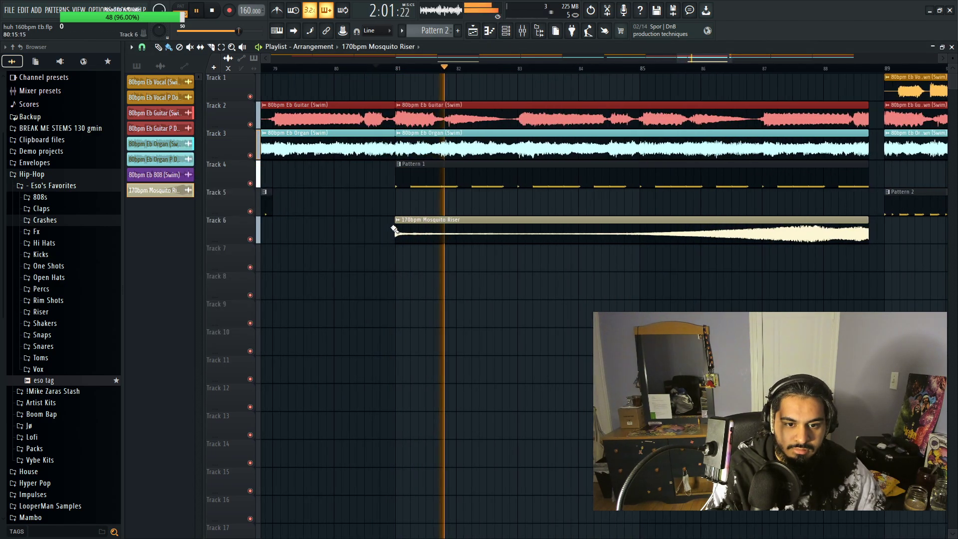
pyautogui.scroll(2, 394, 231)
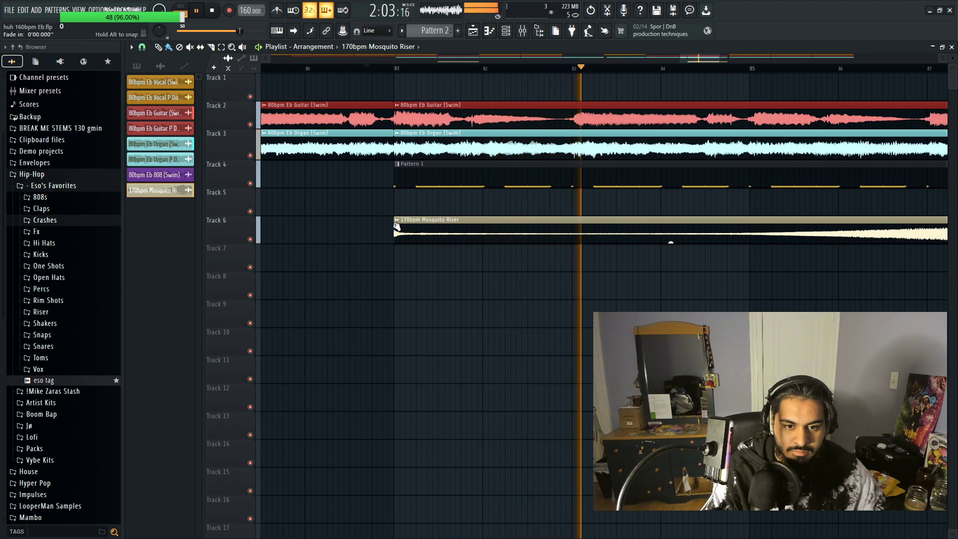
pyautogui.moveTo(397, 227); pyautogui.dragTo(417, 219)
# Step: Add a fade-in of about 0.18 seconds to the Mosquito Riser clip at bar 33 and return to the ending section
pyautogui.scroll(-8, 378, 300)
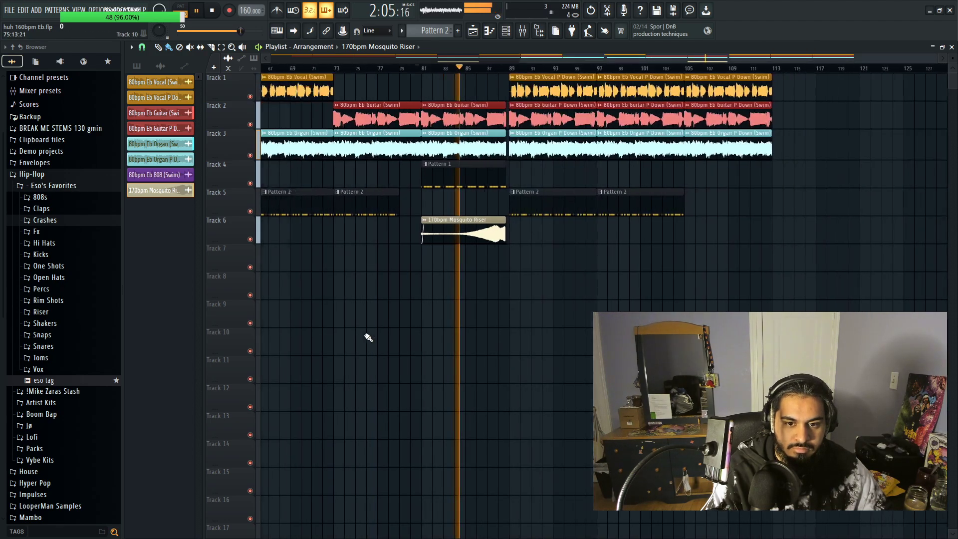
pyautogui.scroll(4, 429, 238)
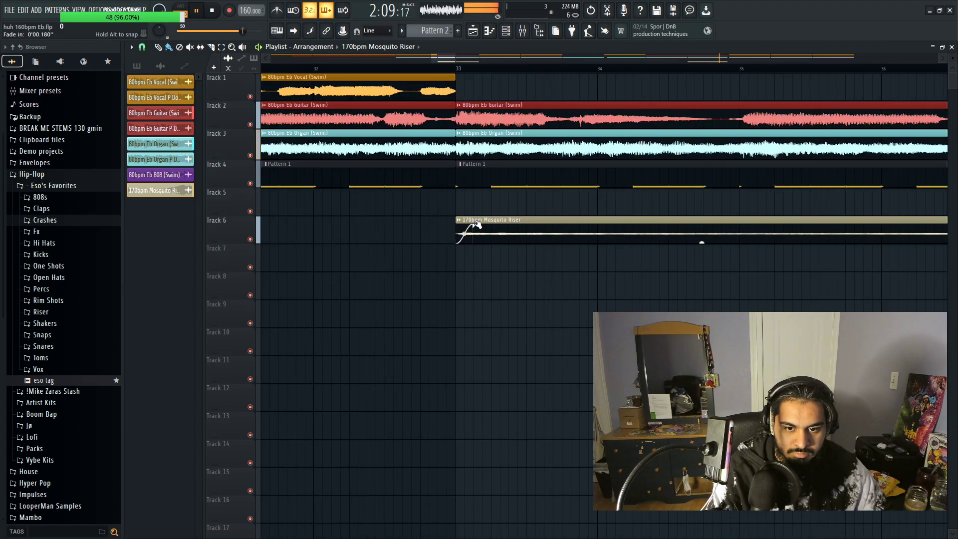
pyautogui.scroll(-10, 561, 376)
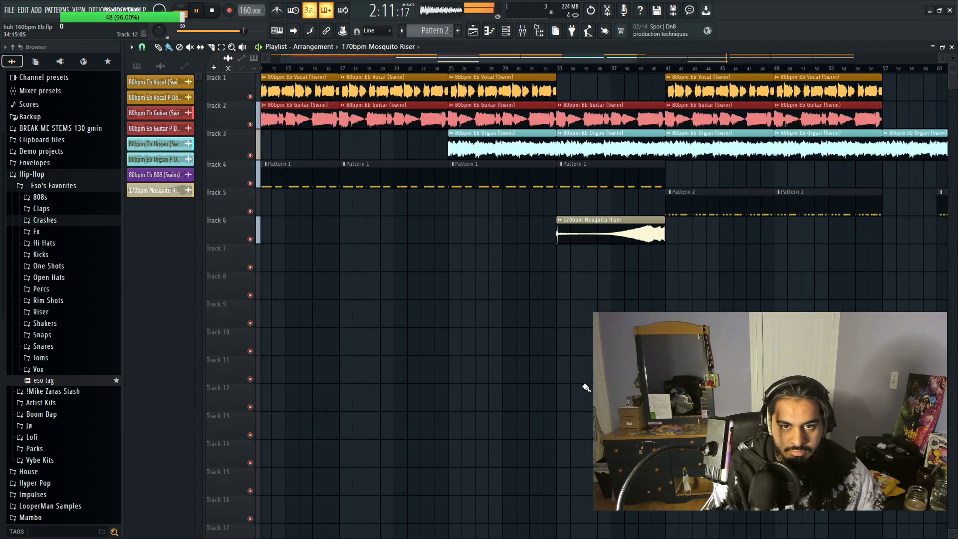
pyautogui.scroll(4, 560, 299)
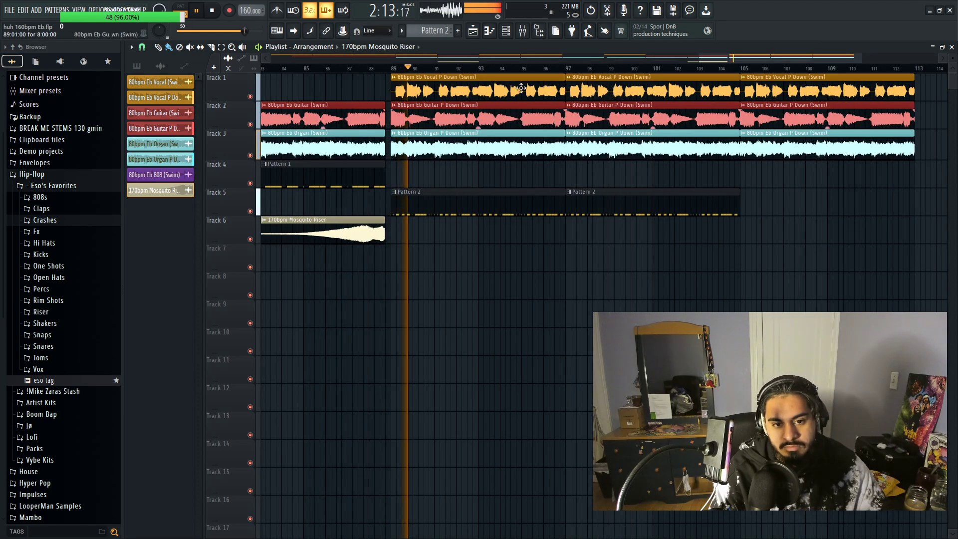
# Step: Lower the volume of the Vocal P Down mixer track to -5.5 dB
pyautogui.click(522, 30)
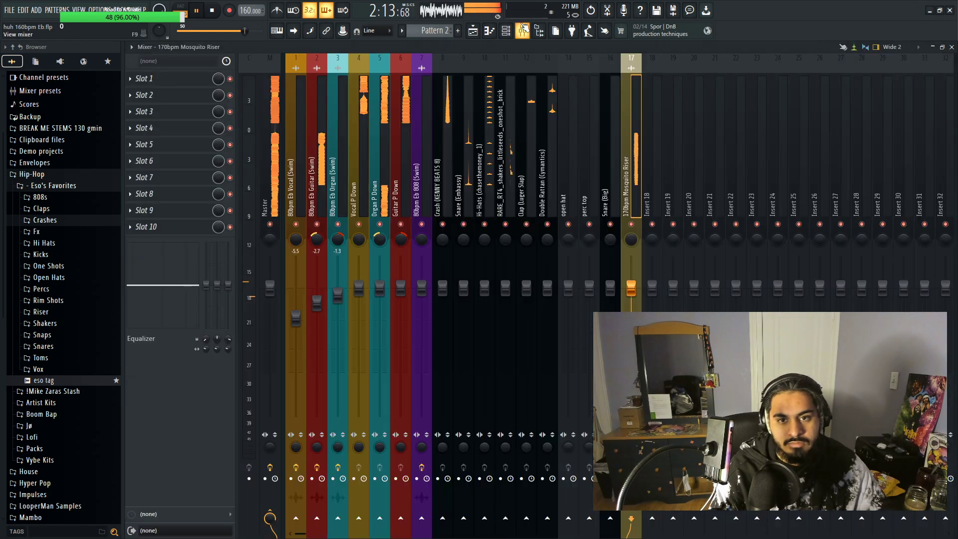
pyautogui.click(474, 34)
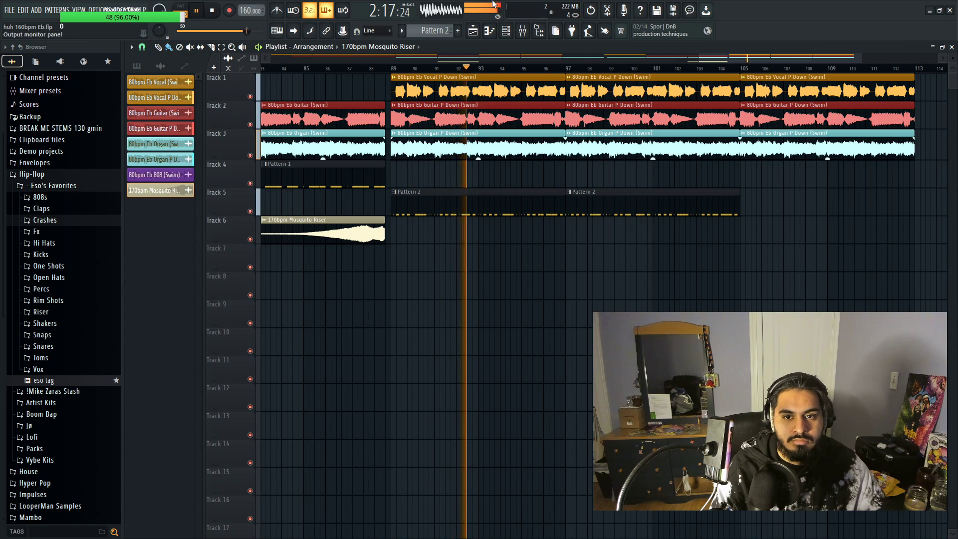
pyautogui.click(523, 30)
pyautogui.click(358, 205)
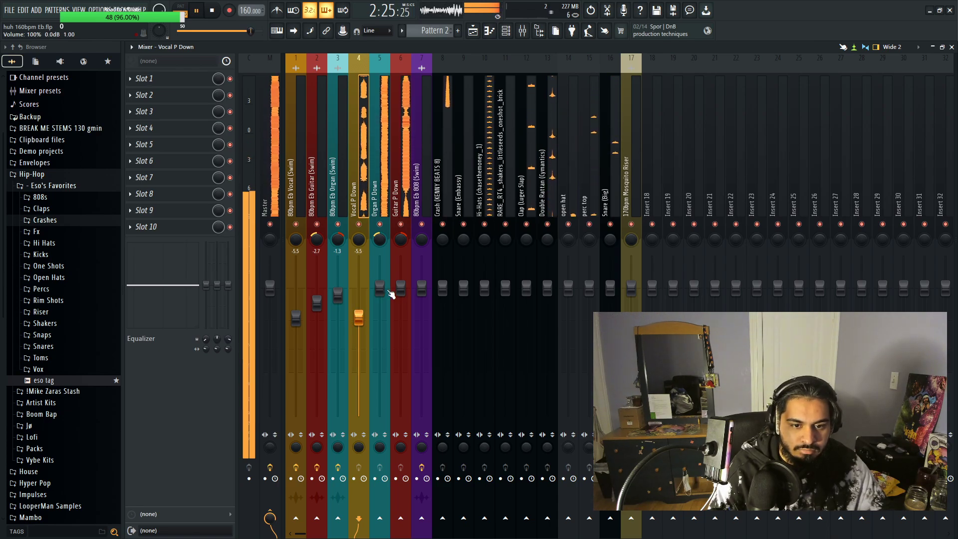
# Step: Add Fruity Parametric EQ 2 to Vocal P Down and make band 1 a high pass at about 76 Hz
pyautogui.click(144, 79)
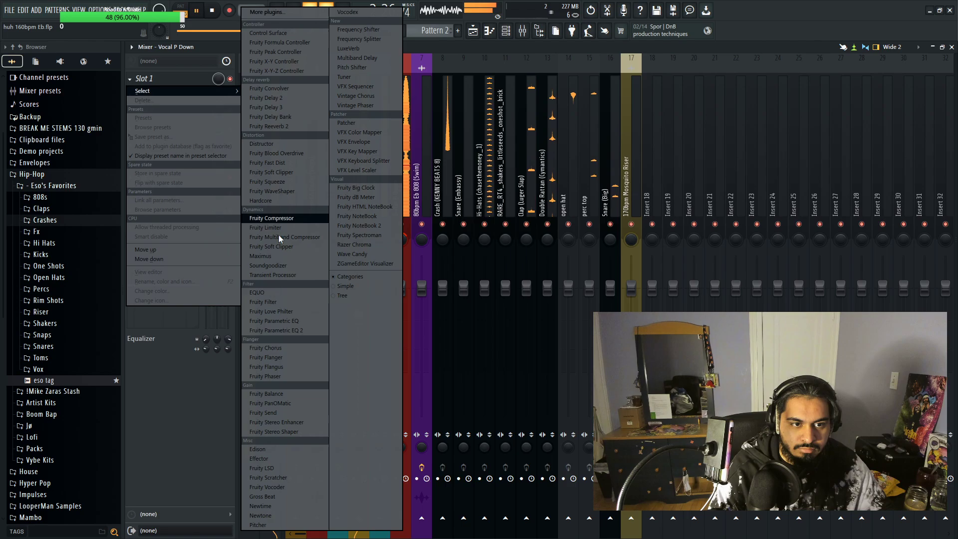
pyautogui.click(287, 331)
pyautogui.rightClick(254, 256)
pyautogui.moveTo(272, 281)
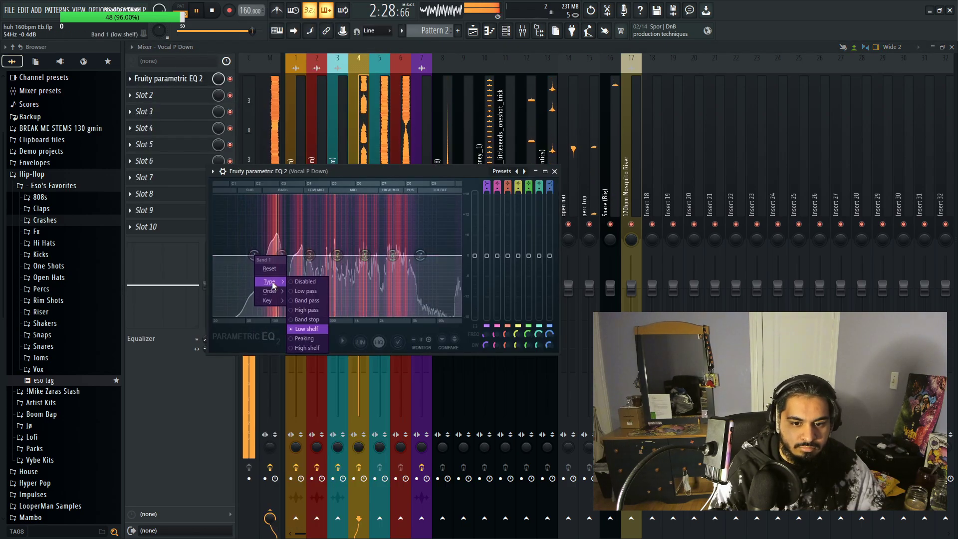
pyautogui.click(303, 309)
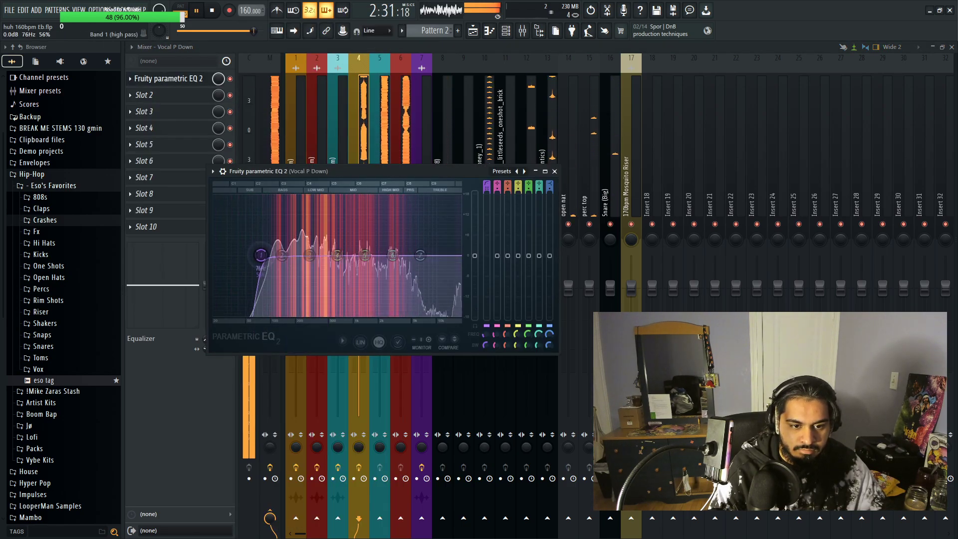
# Step: Make band 7 of Vocal P Down's EQ a low pass with a steeper slope and close the EQ
pyautogui.rightClick(420, 255)
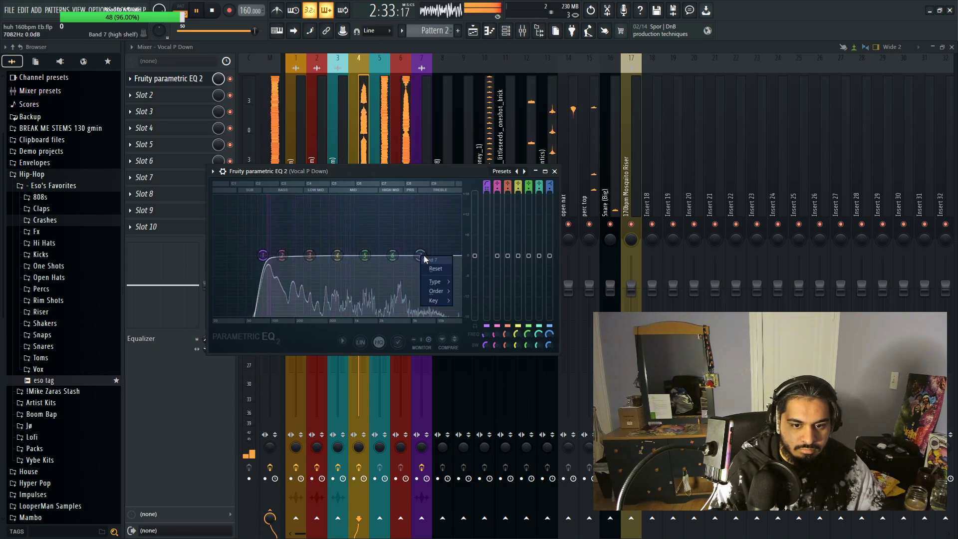
pyautogui.moveTo(435, 282)
pyautogui.click(465, 290)
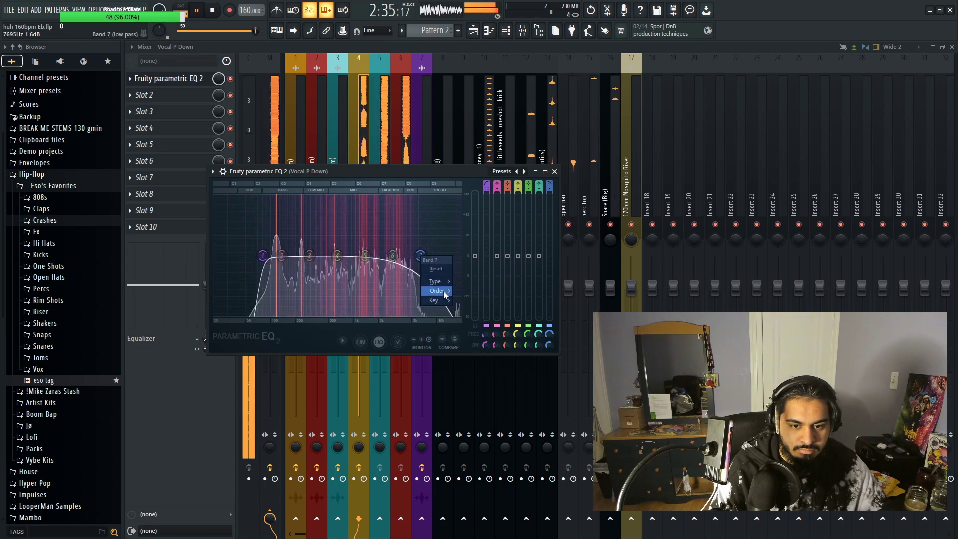
pyautogui.click(472, 291)
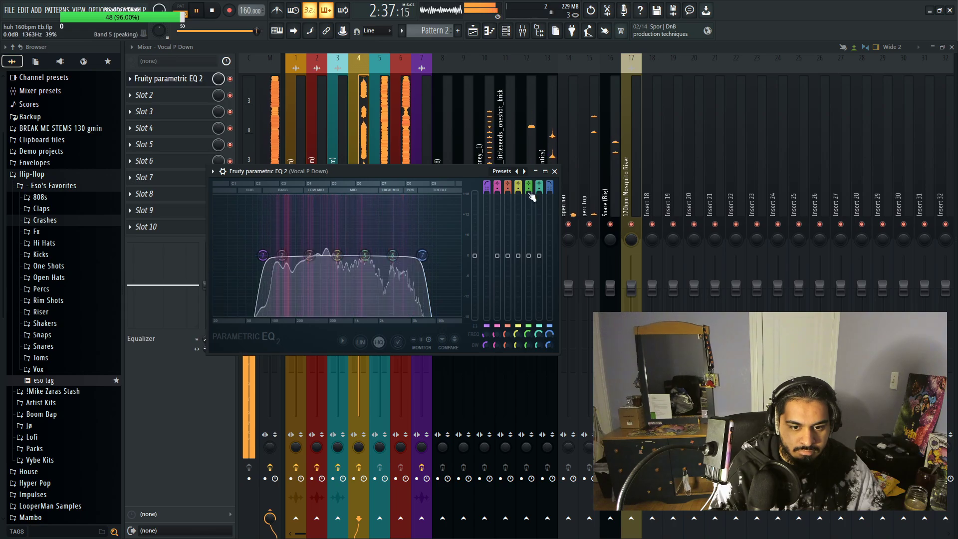
pyautogui.click(554, 171)
# Step: Add Fruity Parametric EQ 2 to Organ P Down and make band 1 a high pass at about 60 Hz
pyautogui.click(338, 125)
pyautogui.click(189, 80)
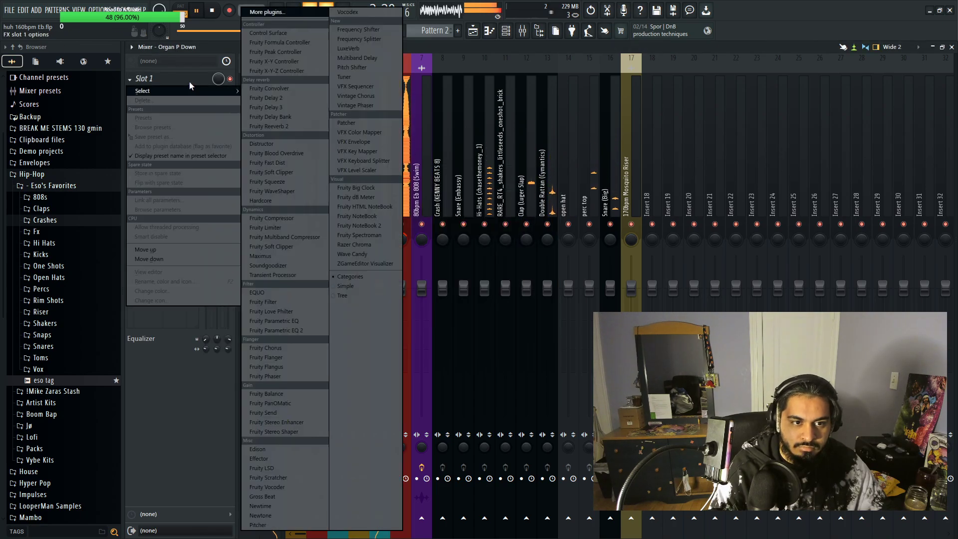
pyautogui.click(294, 330)
pyautogui.rightClick(202, 203)
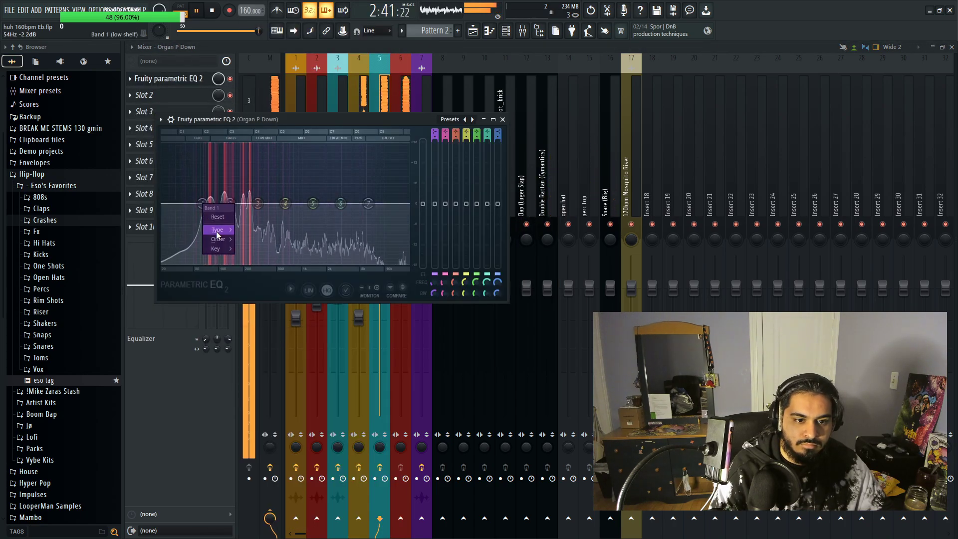
pyautogui.moveTo(216, 231)
pyautogui.click(245, 258)
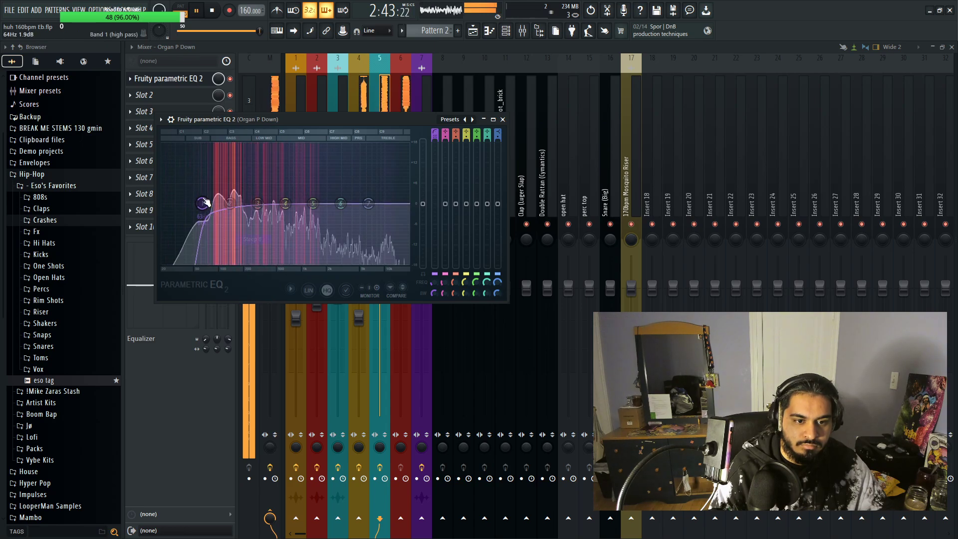
pyautogui.moveTo(202, 204)
pyautogui.mouseDown()
pyautogui.moveTo(191, 203)
pyautogui.moveTo(201, 203)
pyautogui.mouseUp()
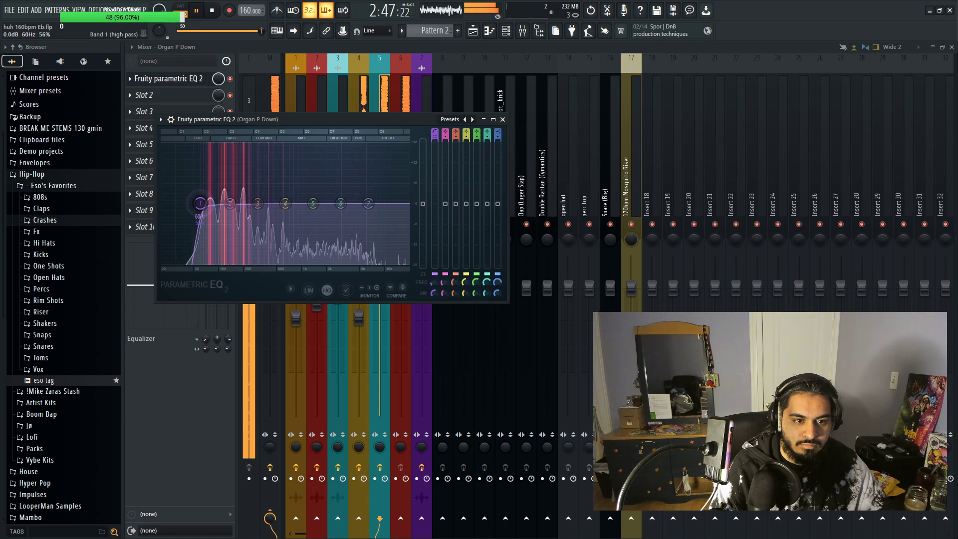
# Step: Make band 7 of Organ P Down's EQ a steep low pass with its cutoff near band 6, and close the EQ
pyautogui.rightClick(368, 203)
pyautogui.click(420, 239)
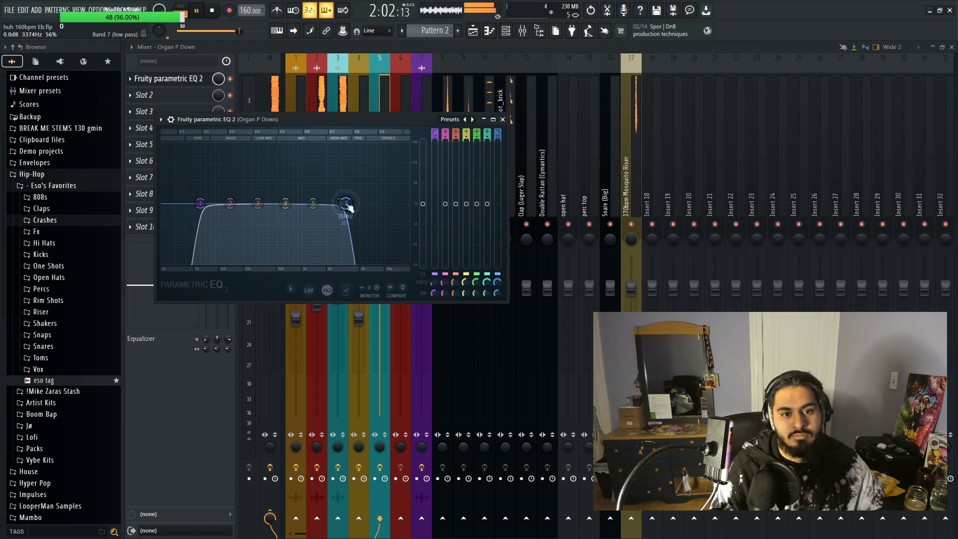
pyautogui.click(493, 119)
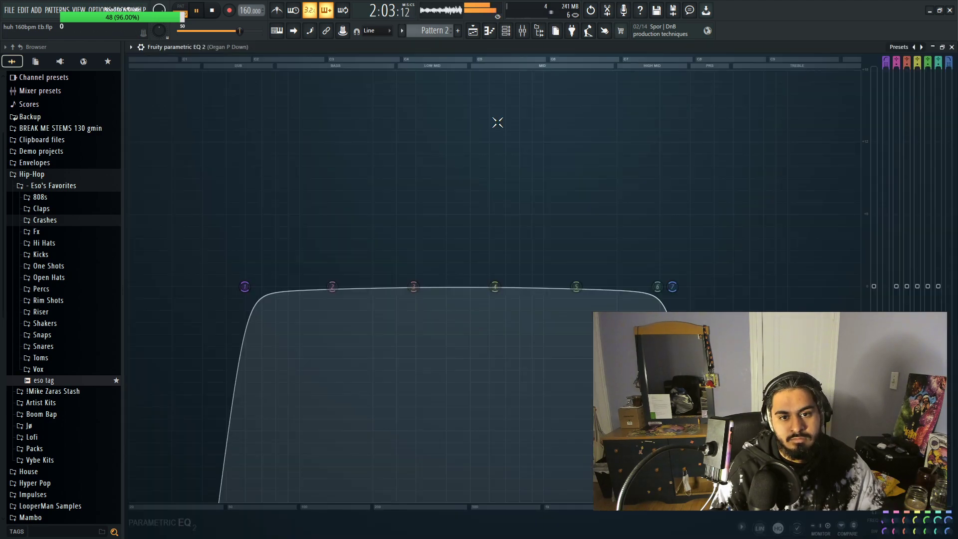
pyautogui.click(942, 47)
pyautogui.click(502, 120)
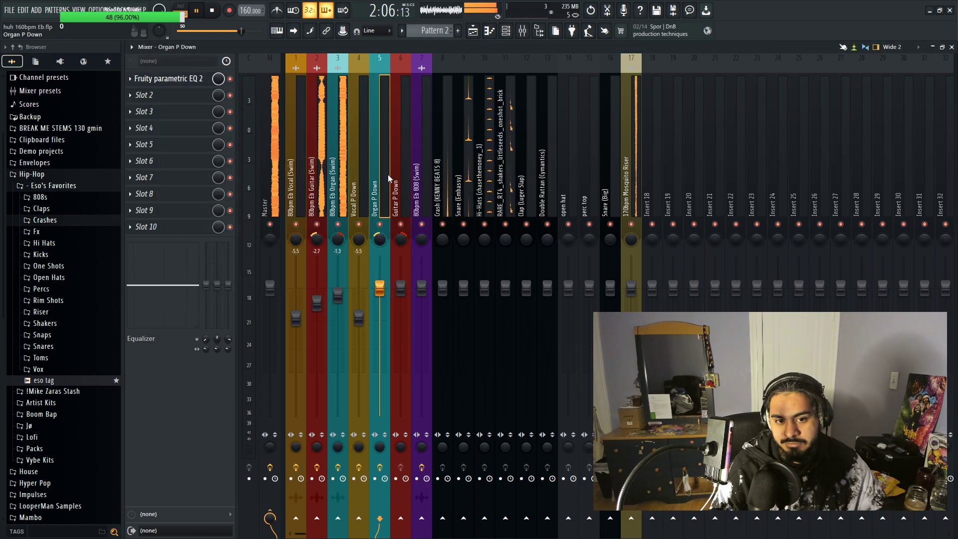
# Step: Add Fruity Parametric EQ 2 to Guitar P Down and make band 1 a steeper high pass at about 77 Hz
pyautogui.click(403, 186)
pyautogui.click(177, 85)
pyautogui.moveTo(180, 91)
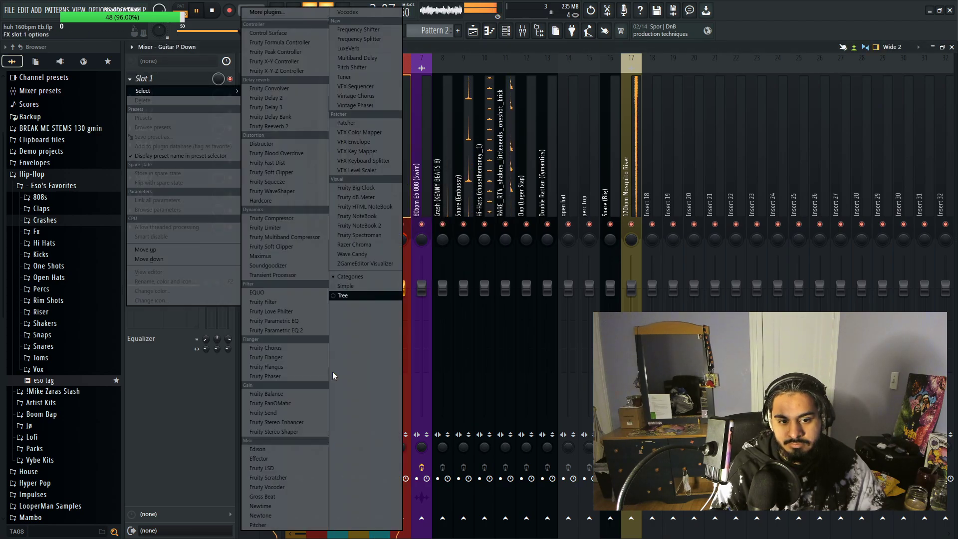
pyautogui.click(301, 331)
pyautogui.click(282, 285)
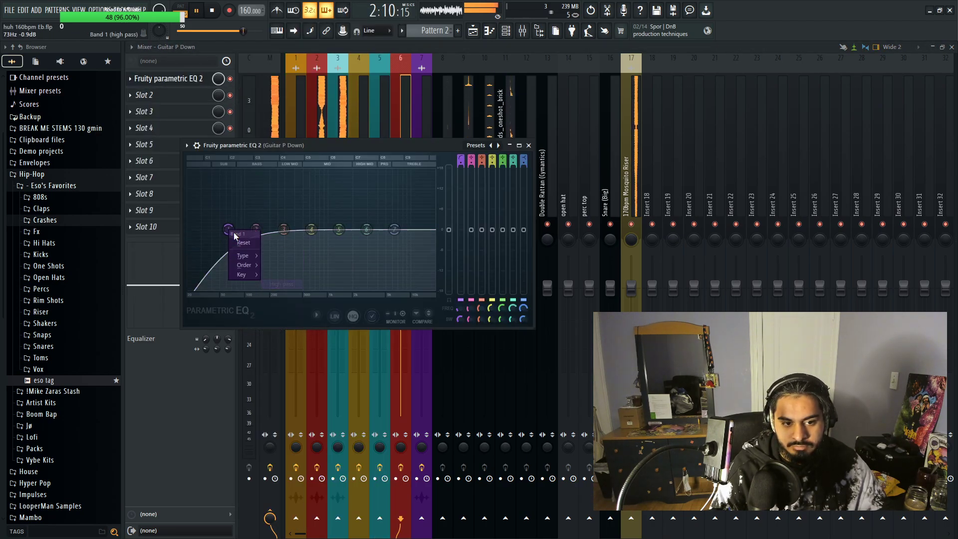
pyautogui.click(280, 265)
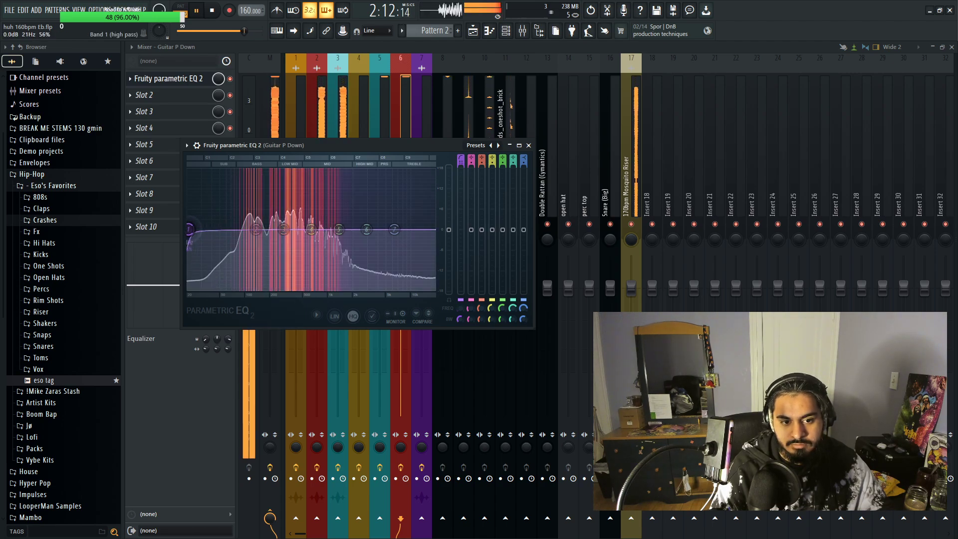
pyautogui.moveTo(224, 229); pyautogui.dragTo(234, 229)
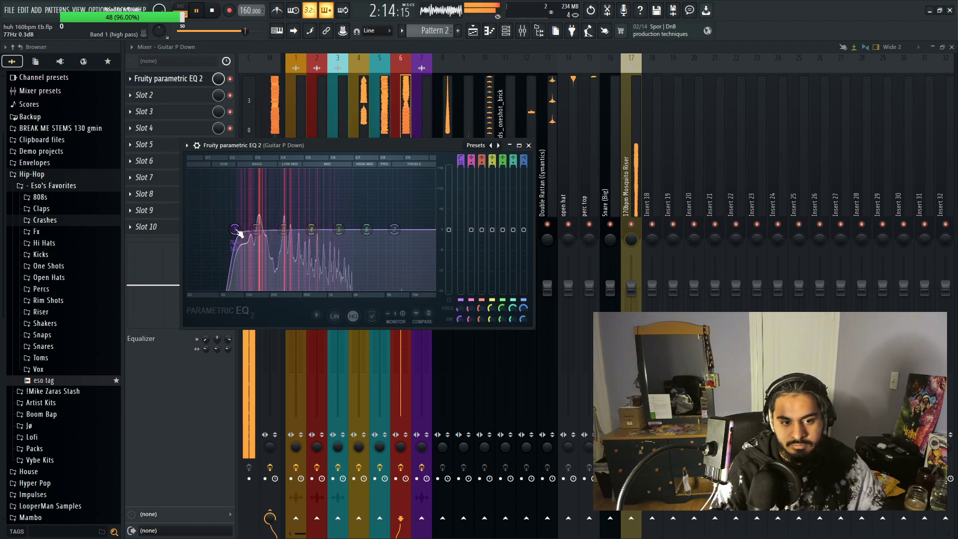
# Step: Make band 7 of Guitar P Down's EQ a low pass with a steeper slope at about 6600 Hz
pyautogui.rightClick(394, 229)
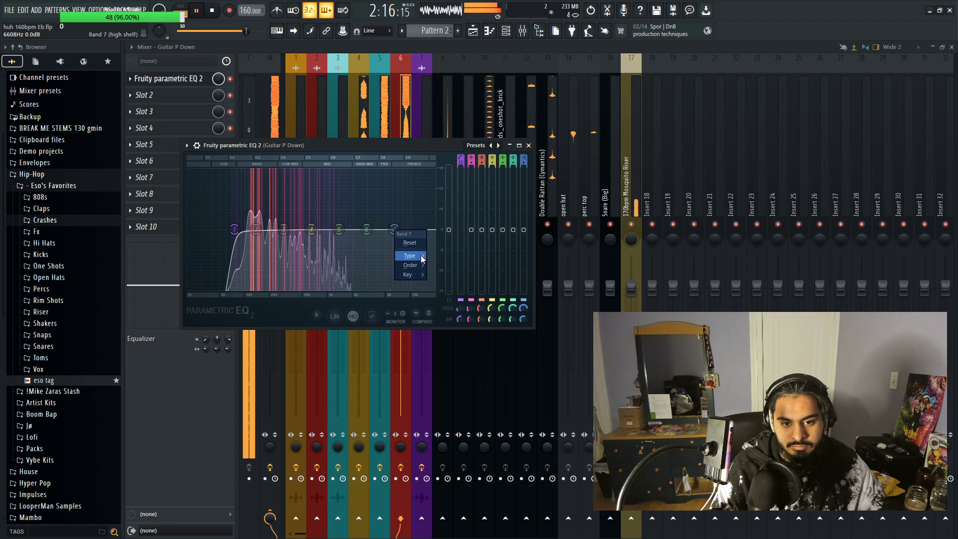
pyautogui.click(438, 264)
pyautogui.rightClick(394, 229)
pyautogui.click(451, 277)
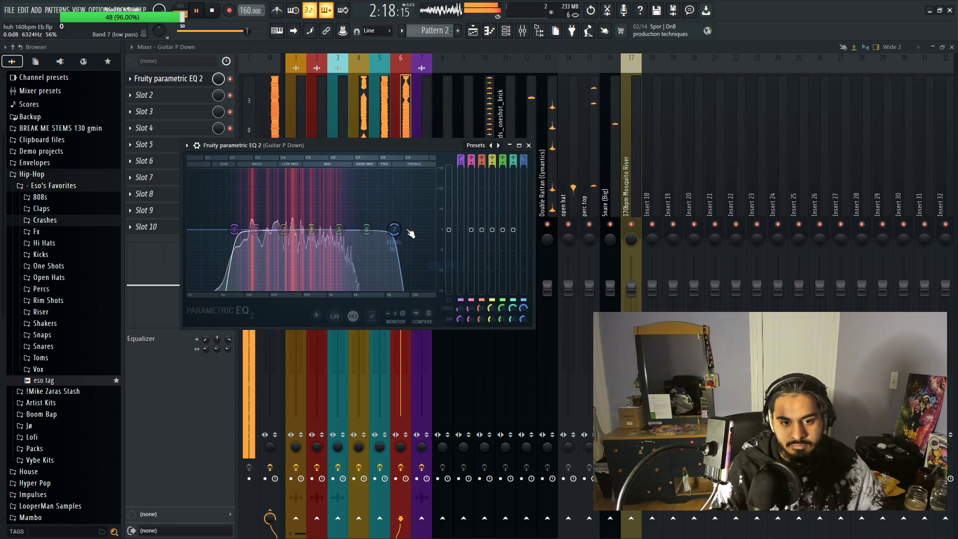
# Step: Raise the cutoff of the band 7 low pass in Organ P Down's EQ and close the EQ
pyautogui.moveTo(394, 229); pyautogui.dragTo(372, 204)
pyautogui.click(380, 104)
pyautogui.click(167, 79)
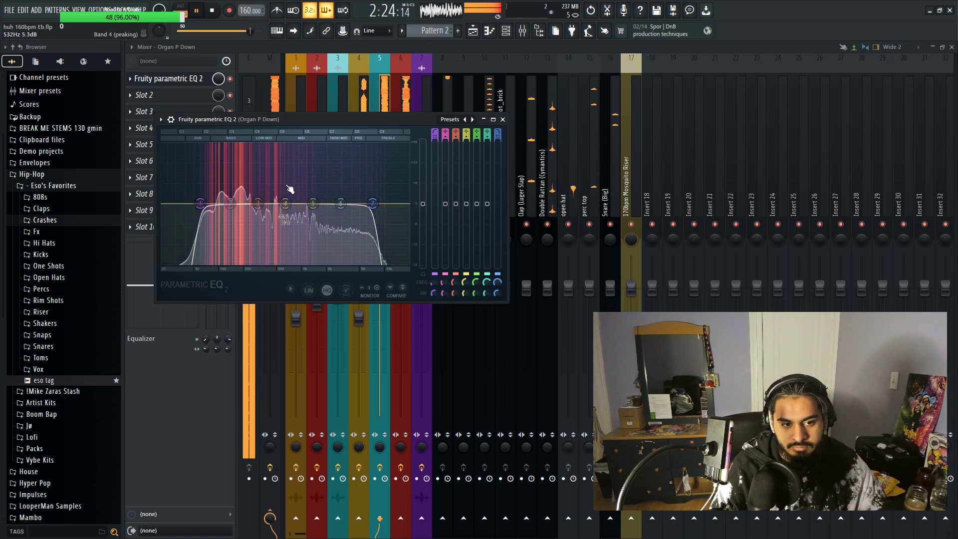
pyautogui.click(504, 120)
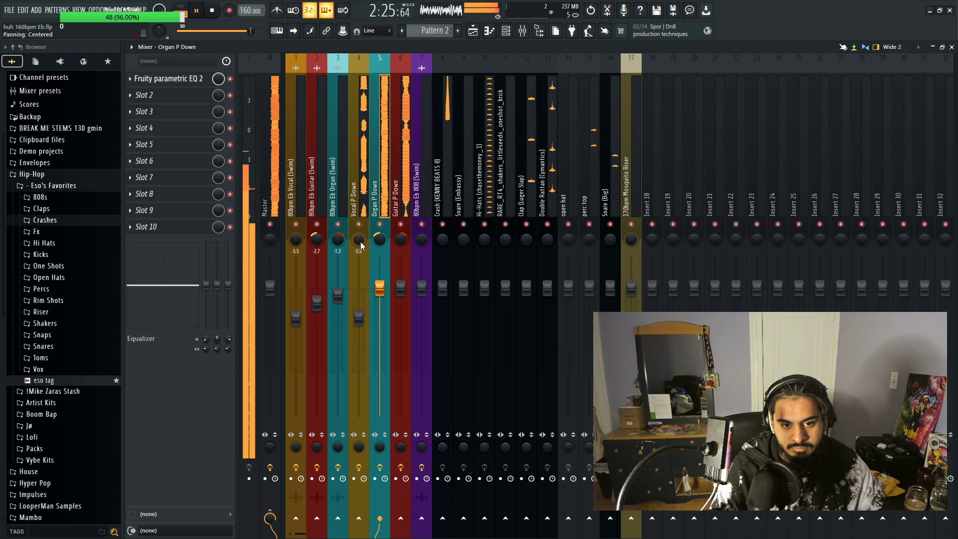
# Step: Move all Pattern 1, Pattern 2 and Mosquito Riser clips in the playlist down three tracks, to Tracks 7, 8 and 9
pyautogui.click(473, 31)
pyautogui.scroll(2, 902, 311)
pyautogui.scroll(-3, 901, 311)
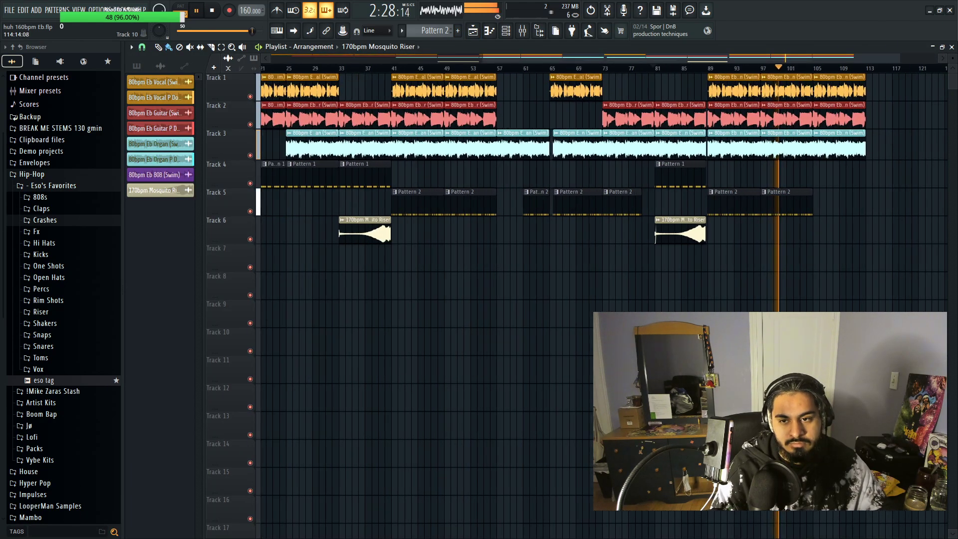
pyautogui.scroll(3, 901, 311)
pyautogui.scroll(-4, 902, 311)
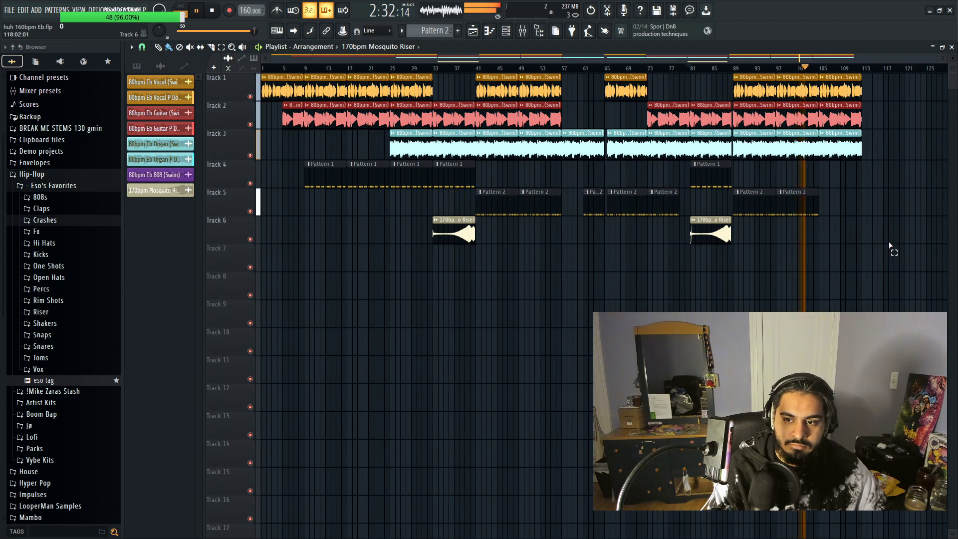
pyautogui.moveTo(888, 245); pyautogui.dragTo(214, 169)
pyautogui.hotkey('shift', 'Down')
pyautogui.hotkey('shift', 'Down')
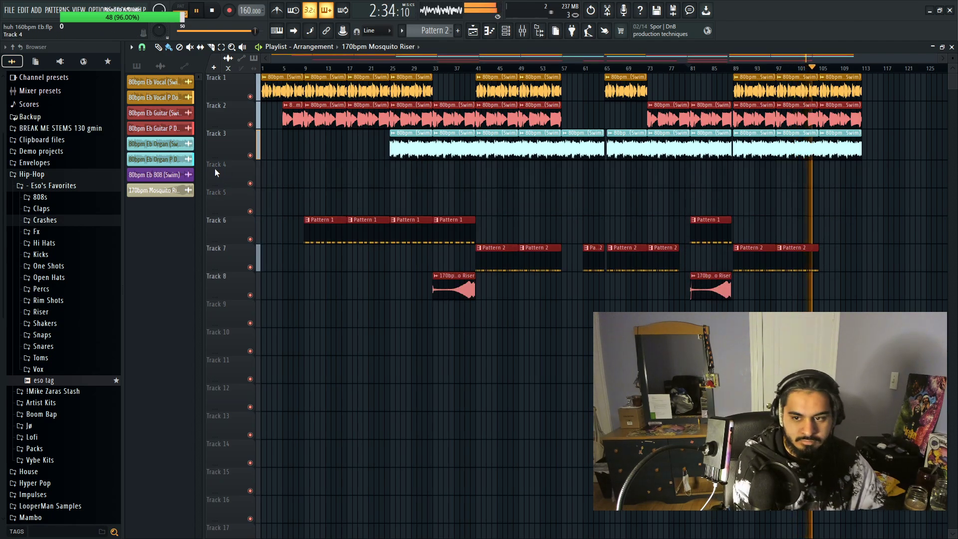
pyautogui.hotkey('shift', 'Down')
# Step: Move the pitched-down vocal, guitar and organ loops from bar 89 onward down to Tracks 4, 5 and 6
pyautogui.moveTo(914, 214); pyautogui.dragTo(742, 81)
pyautogui.hotkey('shift', 'Down')
pyautogui.hotkey('shift', 'Down')
pyautogui.hotkey('shift', 'Down')
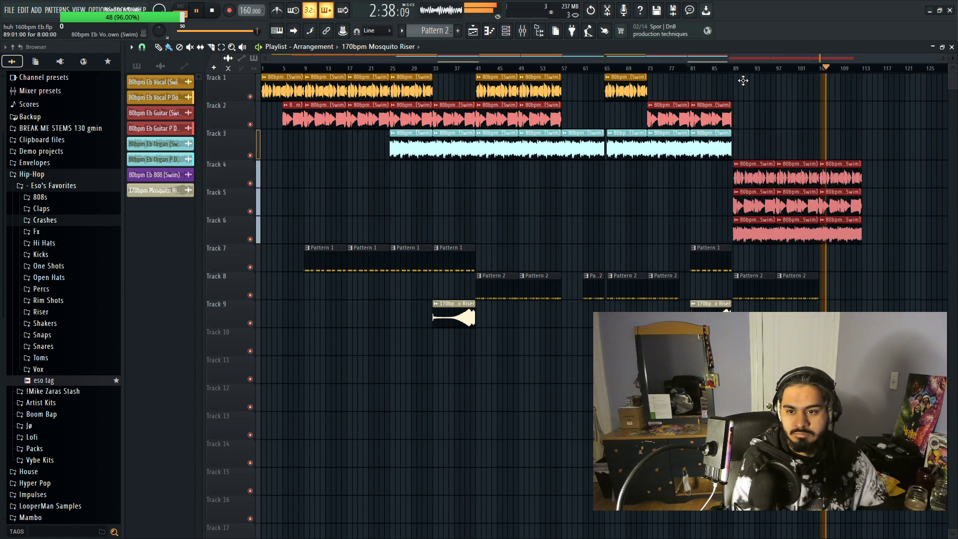
pyautogui.moveTo(910, 299); pyautogui.dragTo(889, 288)
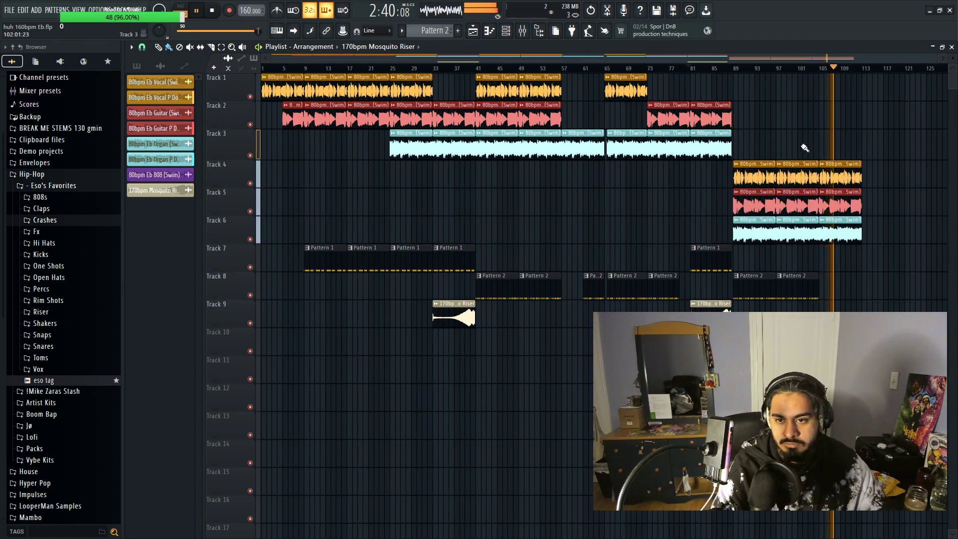
# Step: Copy the vocal, guitar and organ loops from bar 41 to bar 105 on Tracks 1 to 3
pyautogui.click(714, 148)
pyautogui.moveTo(534, 188); pyautogui.dragTo(495, 75)
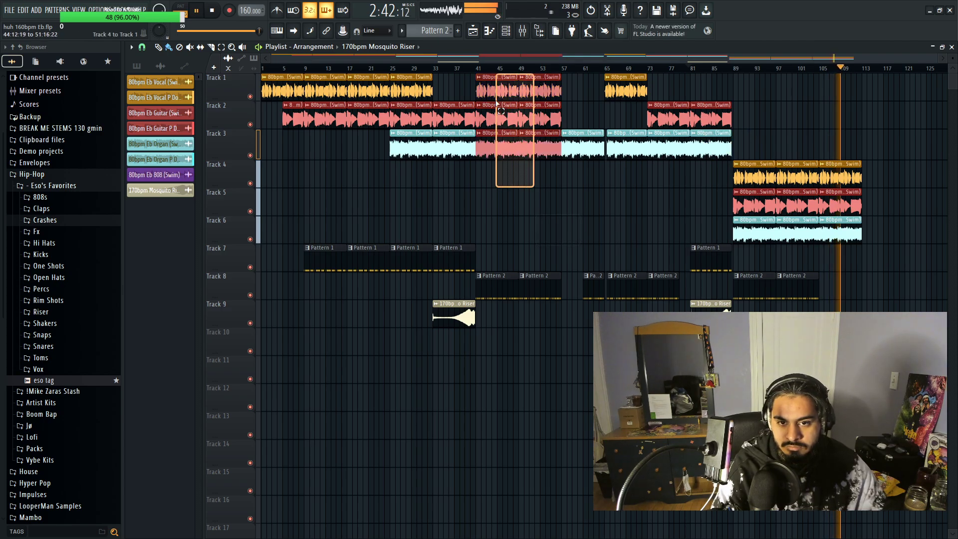
pyautogui.hotkey('ctrl', 'b')
pyautogui.moveTo(571, 74); pyautogui.dragTo(833, 77)
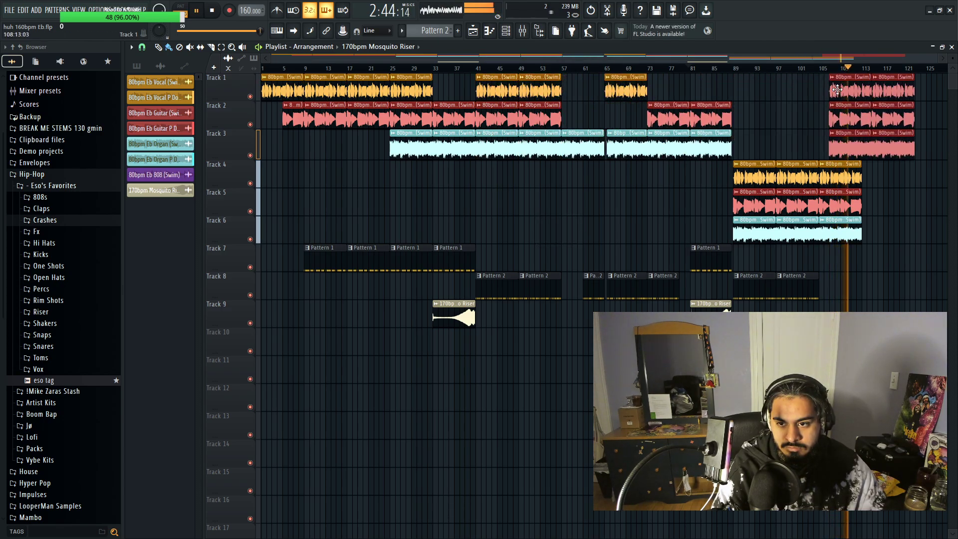
pyautogui.scroll(5, 869, 263)
pyautogui.scroll(3, 868, 263)
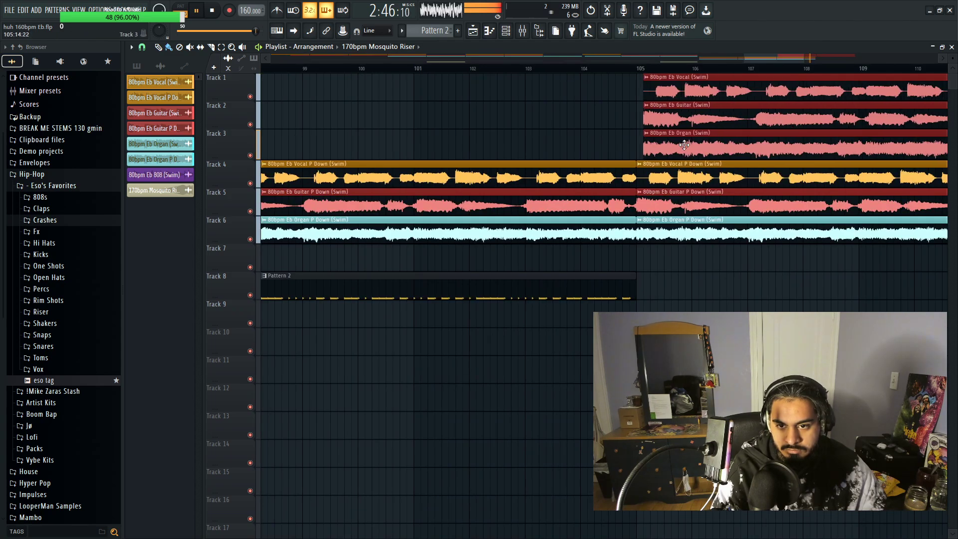
pyautogui.scroll(-4, 741, 235)
# Step: Delete the copied guitar and organ loops from bar 105 onward and the second vocal copy at bar 113, and play the section
pyautogui.click(742, 235)
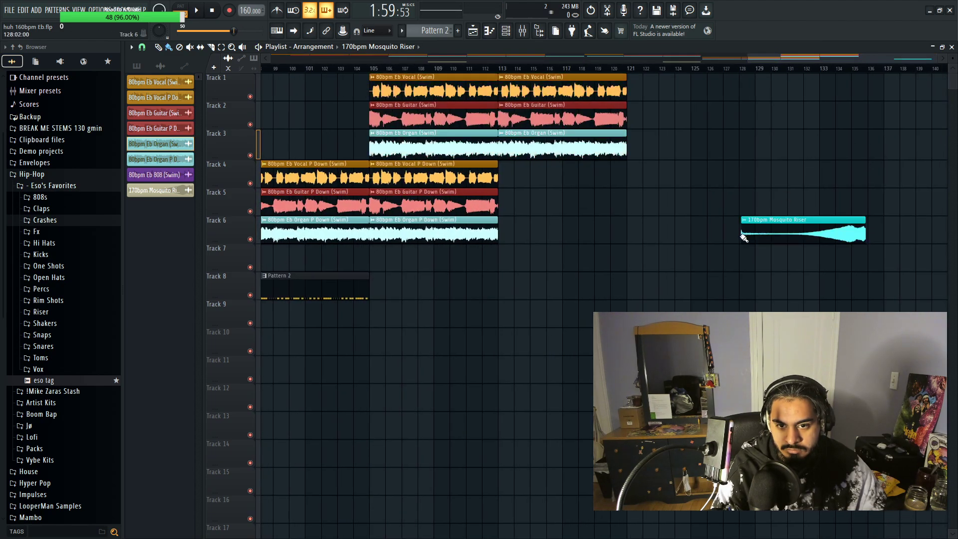
pyautogui.rightClick(741, 234)
pyautogui.rightClick(561, 107)
pyautogui.rightClick(558, 95)
pyautogui.rightClick(449, 144)
pyautogui.rightClick(409, 117)
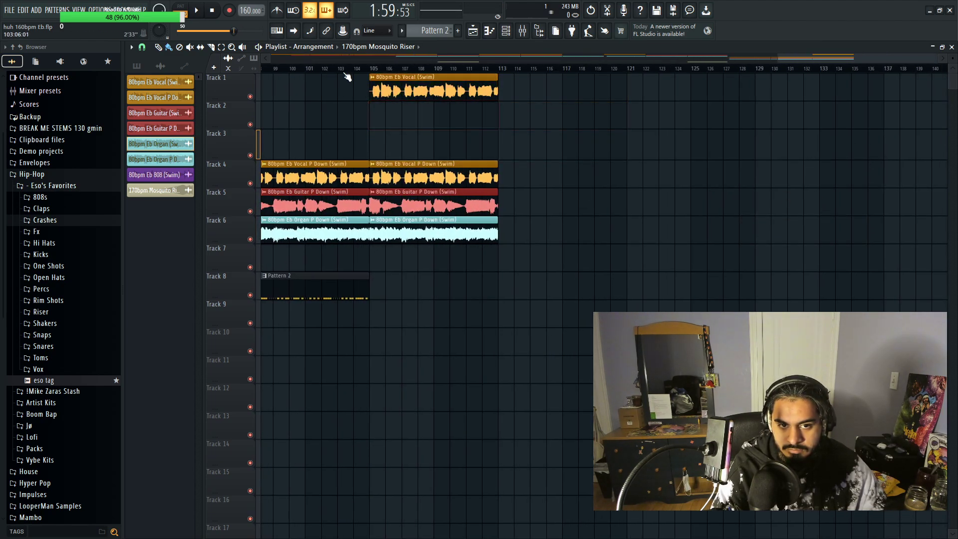
pyautogui.scroll(3, 616, 167)
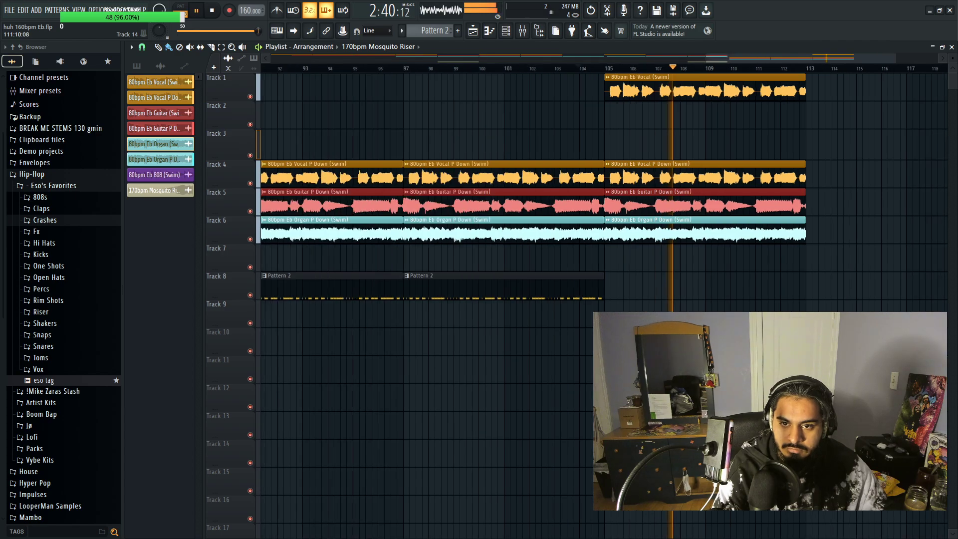
# Step: Fade out the last pitched-down guitar and organ loops on Tracks 5 and 6 over about 3 seconds, from bar 111 to bar 113
pyautogui.scroll(-5, 616, 166)
pyautogui.scroll(5, 820, 63)
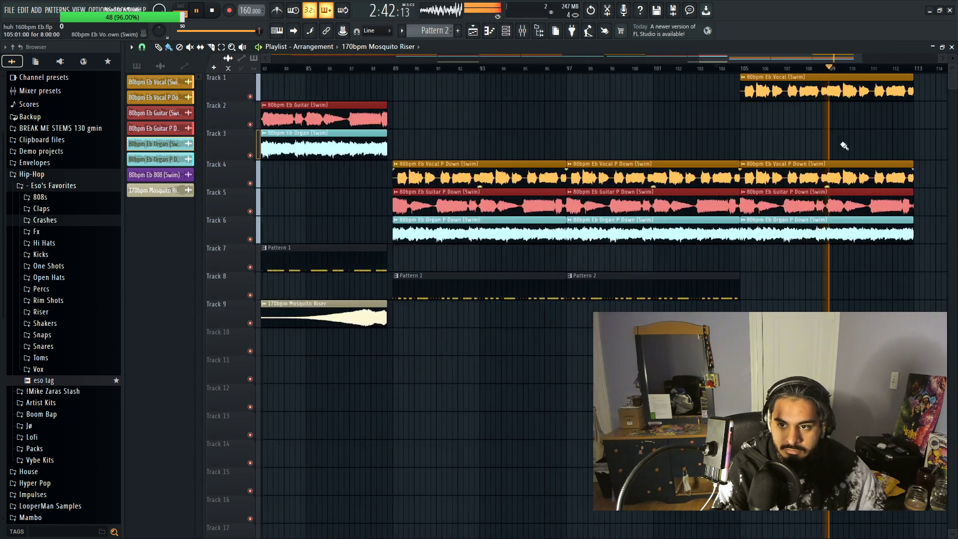
pyautogui.scroll(4, 926, 293)
pyautogui.moveTo(869, 285); pyautogui.dragTo(669, 201)
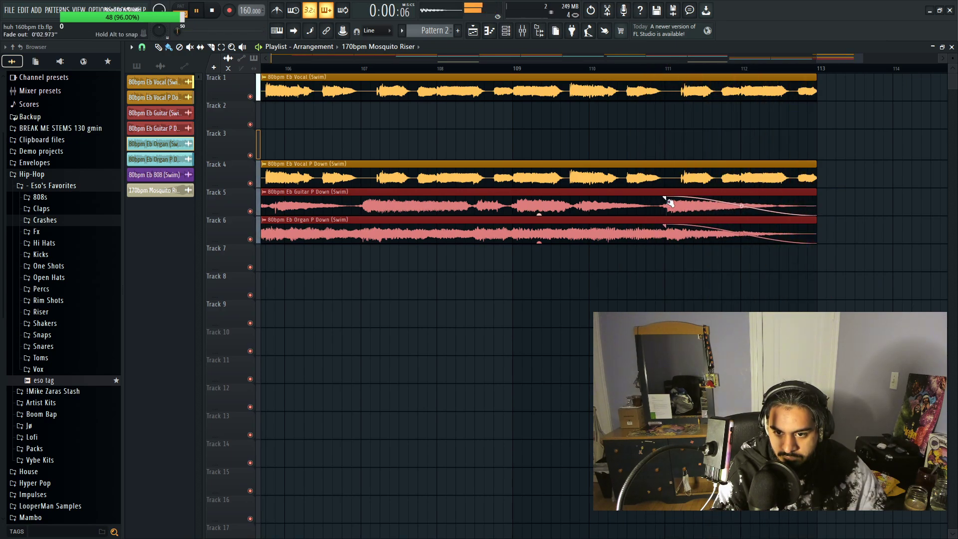
pyautogui.scroll(6, 668, 207)
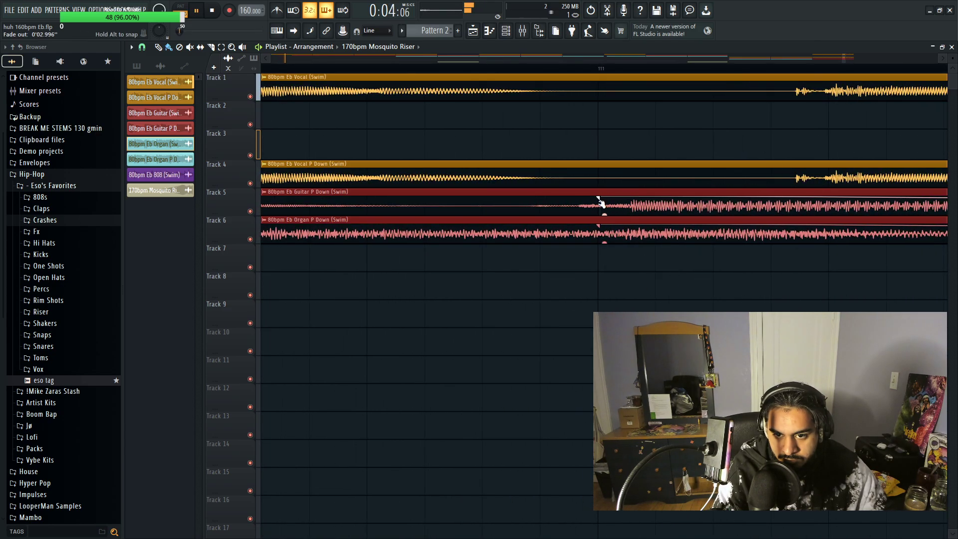
pyautogui.scroll(-6, 598, 202)
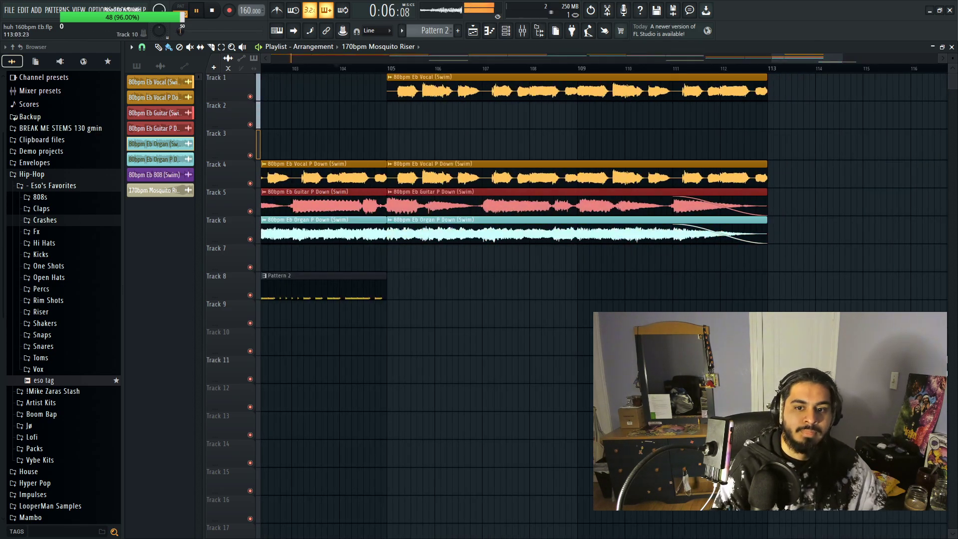
# Step: Fade in the first vocal loop on Track 1 over about 6 seconds, up to bar 5, and save the project
pyautogui.scroll(-4, 599, 202)
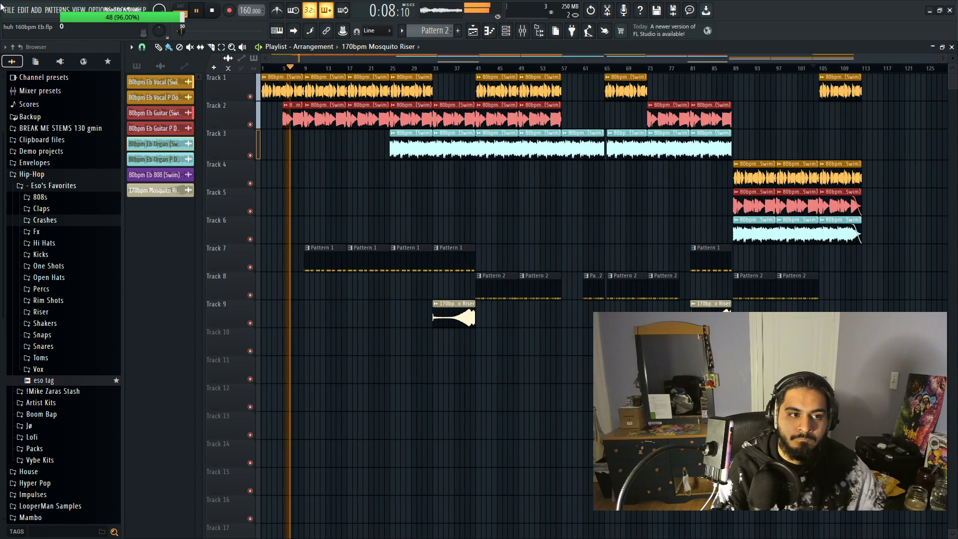
pyautogui.click(2, 6)
pyautogui.press('Escape')
pyautogui.scroll(3, 247, 304)
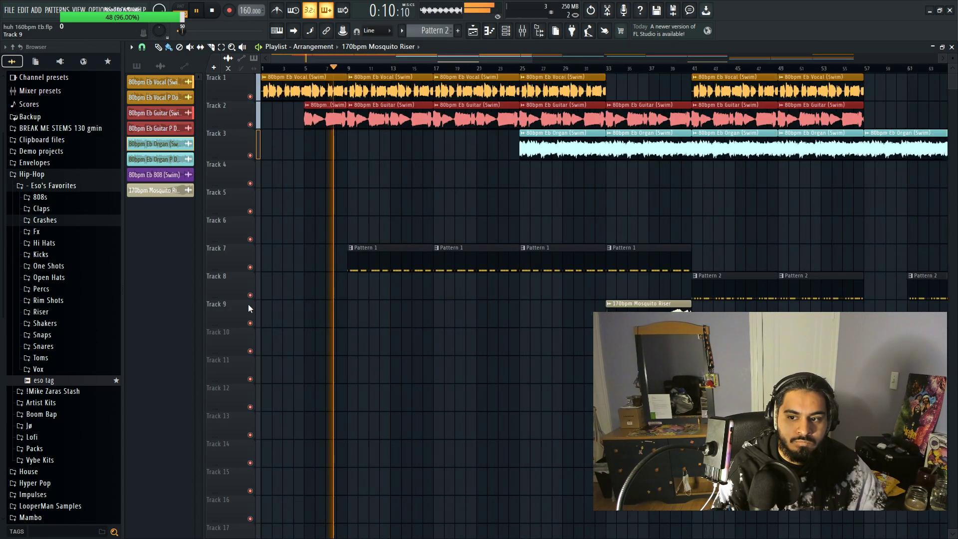
pyautogui.scroll(5, 248, 304)
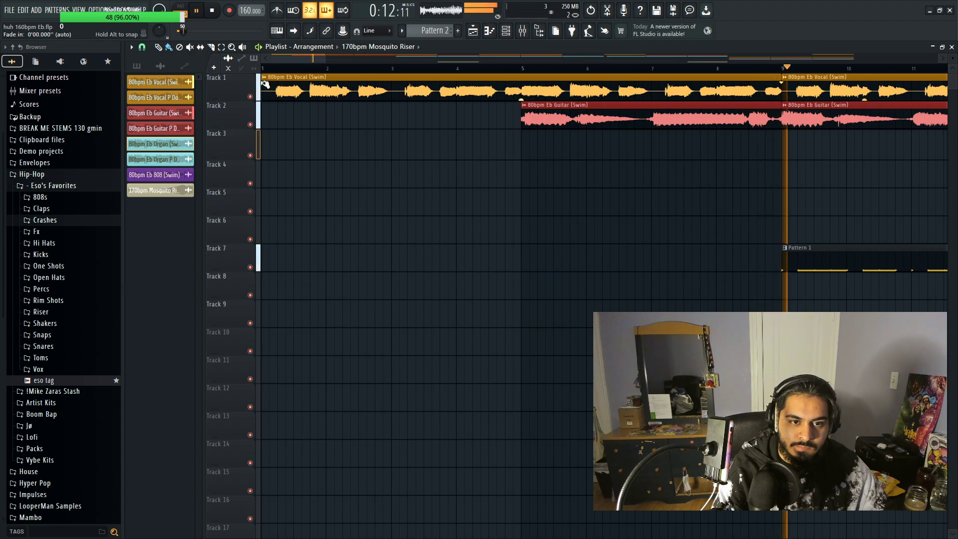
pyautogui.moveTo(264, 84); pyautogui.dragTo(519, 85)
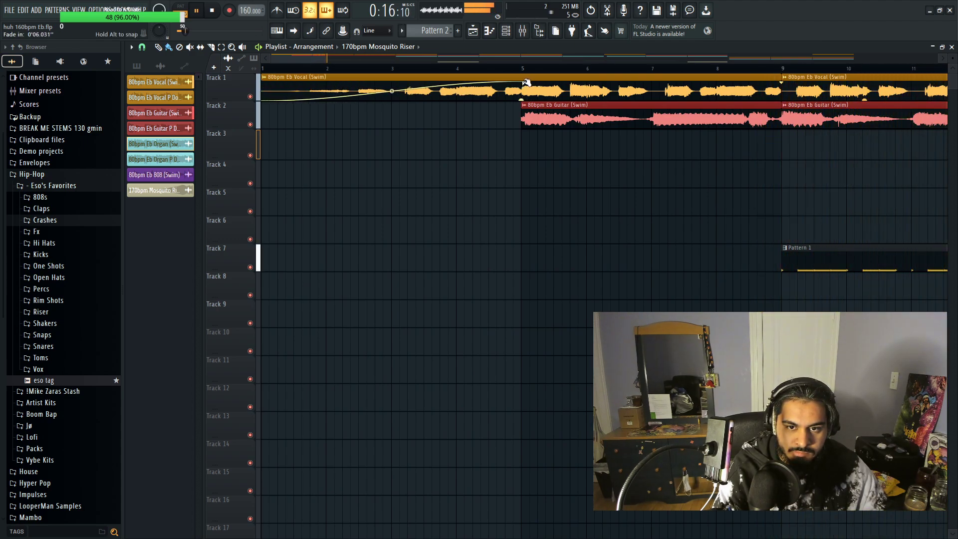
pyautogui.scroll(5, 508, 216)
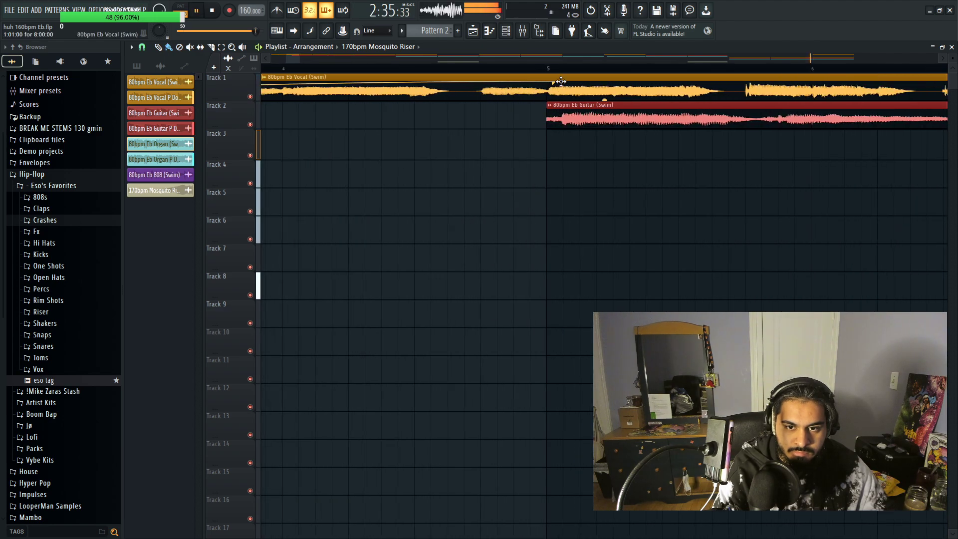
pyautogui.scroll(-5, 381, 207)
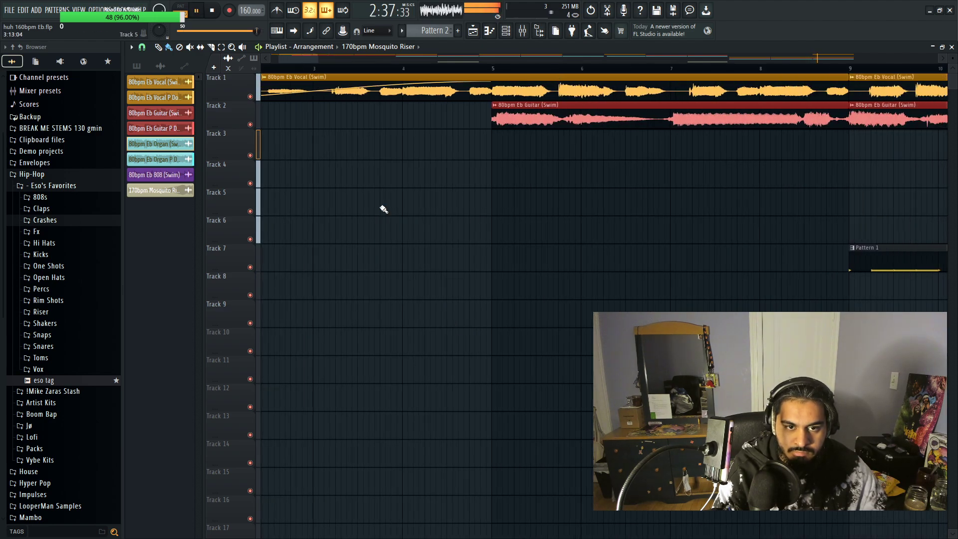
pyautogui.scroll(-6, 393, 311)
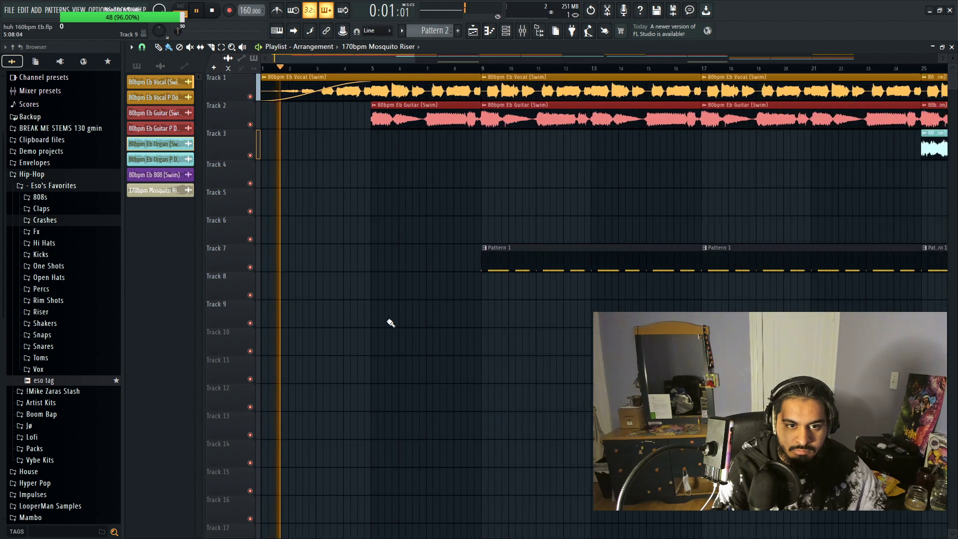
pyautogui.scroll(-1, 475, 425)
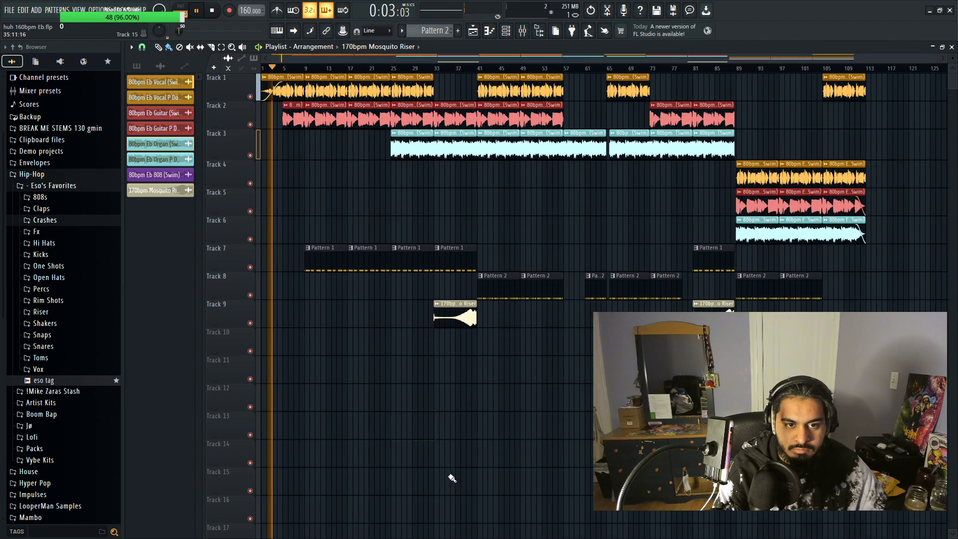
pyautogui.click(130, 44)
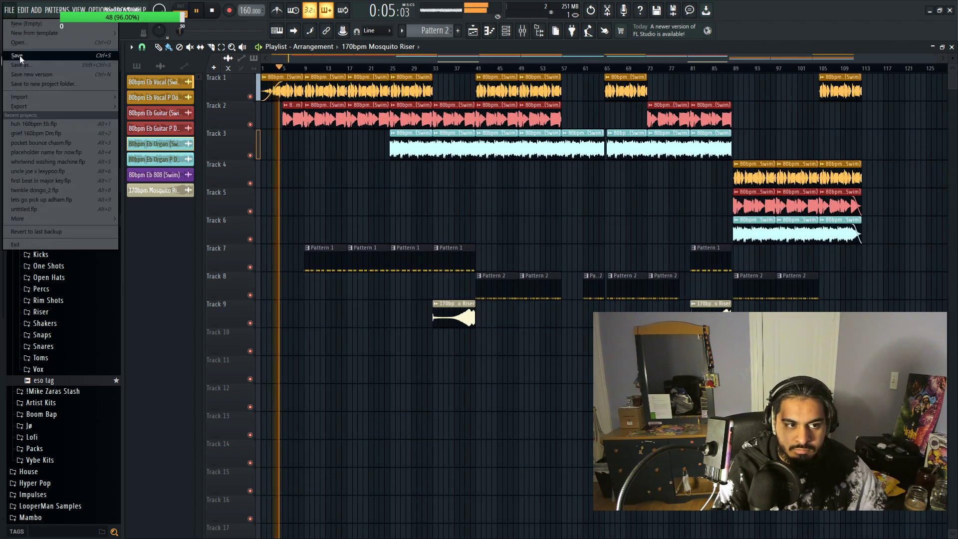
# Step: Place the eso tag sample on Track 8 at bar 8 and set its gain to 3.6 dB
pyautogui.moveTo(47, 388); pyautogui.dragTo(298, 283)
pyautogui.scroll(4, 298, 328)
pyautogui.scroll(3, 419, 294)
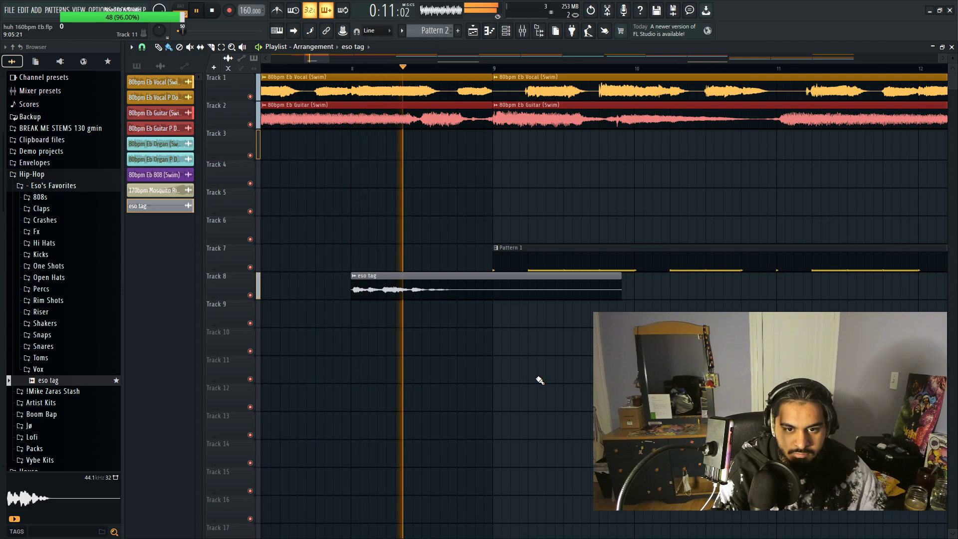
pyautogui.moveTo(489, 298)
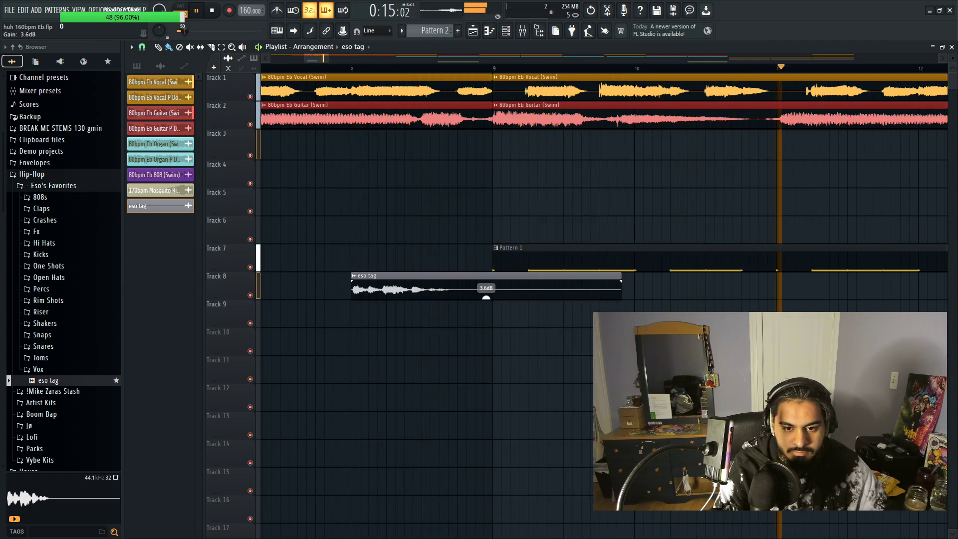
pyautogui.scroll(-10, 487, 299)
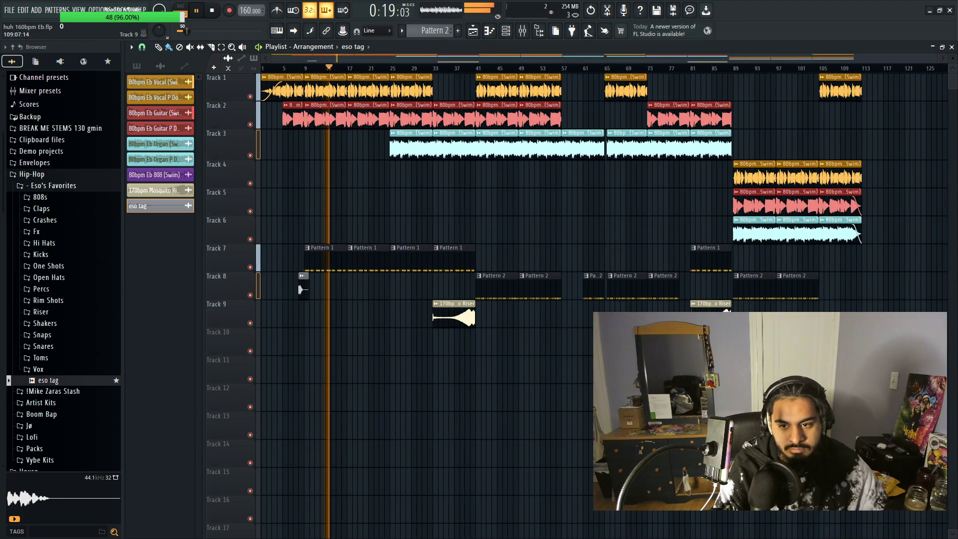
# Step: Move all pattern, riser and eso tag clips down two tracks, and move the tag alone back up to Track 7
pyautogui.moveTo(838, 310); pyautogui.dragTo(182, 253)
pyautogui.press('Down')
pyautogui.press('Down')
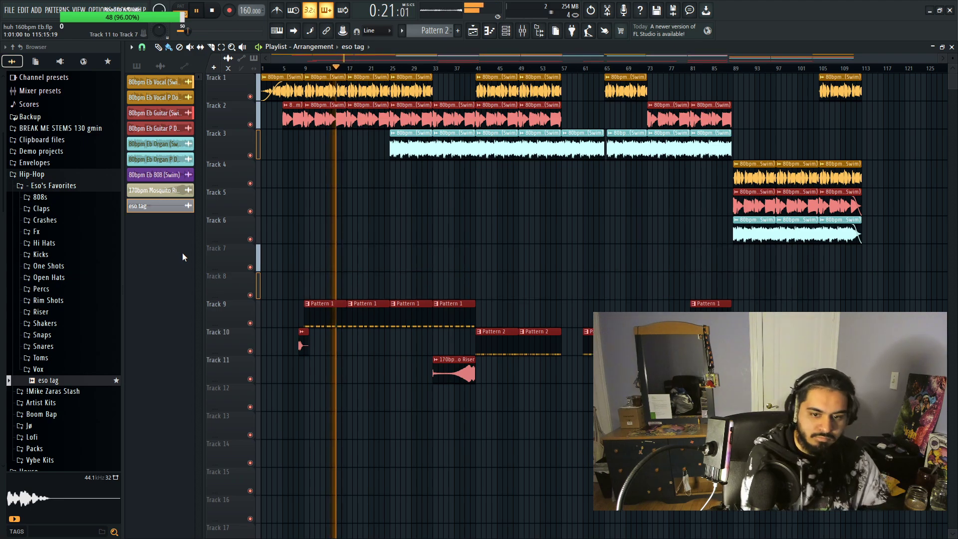
pyautogui.click(318, 356)
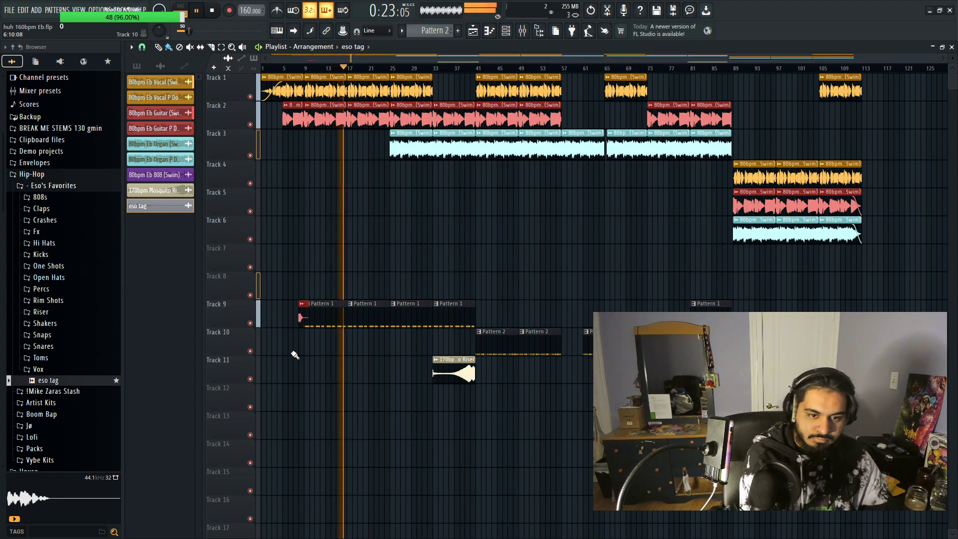
# Step: Move both Mosquito Riser clips up three tracks to Track 8
pyautogui.moveTo(733, 411); pyautogui.dragTo(410, 356)
pyautogui.press('Up')
pyautogui.press('Up')
pyautogui.press('Up')
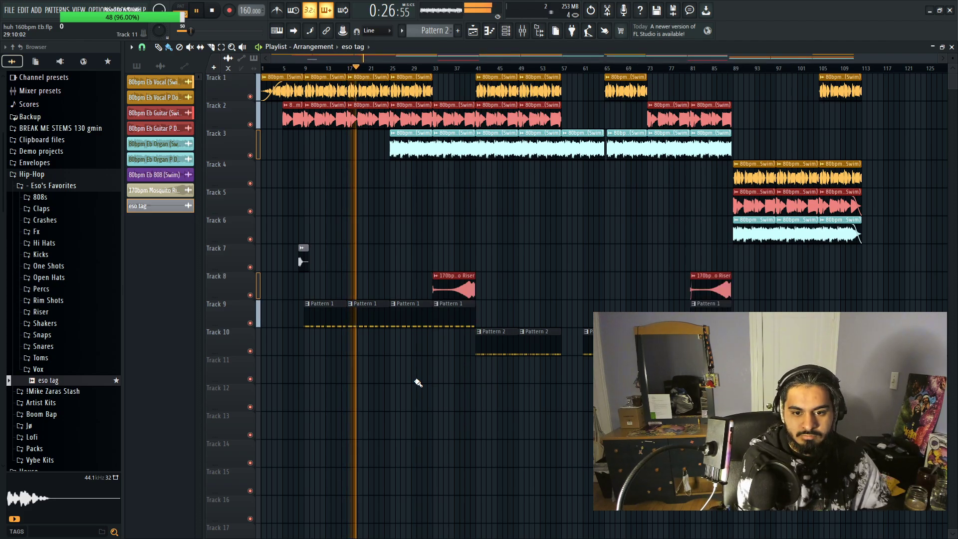
# Step: Delete the vocal loops at bars 17 and 25 from Track 1 while playing the section from about bar 15
pyautogui.click(531, 385)
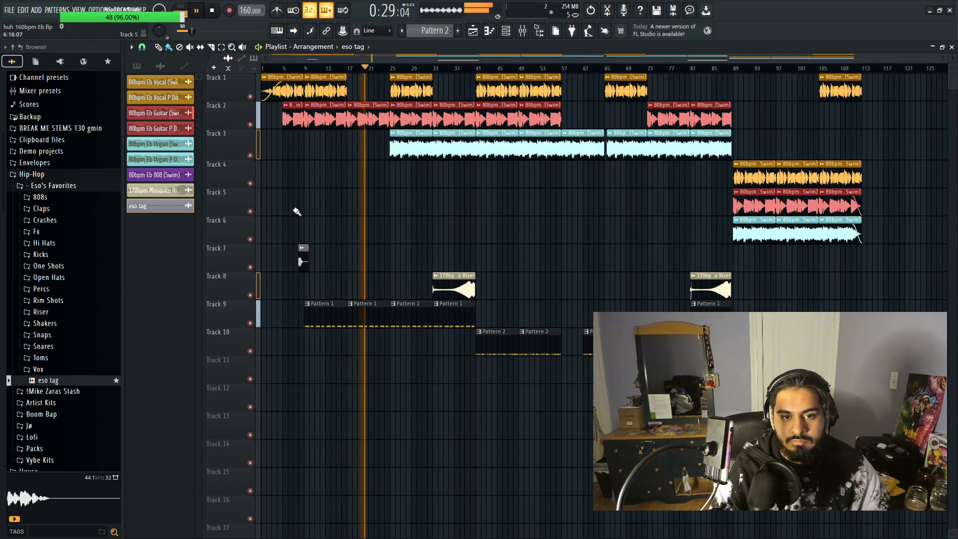
pyautogui.scroll(4, 414, 76)
pyautogui.click(429, 69)
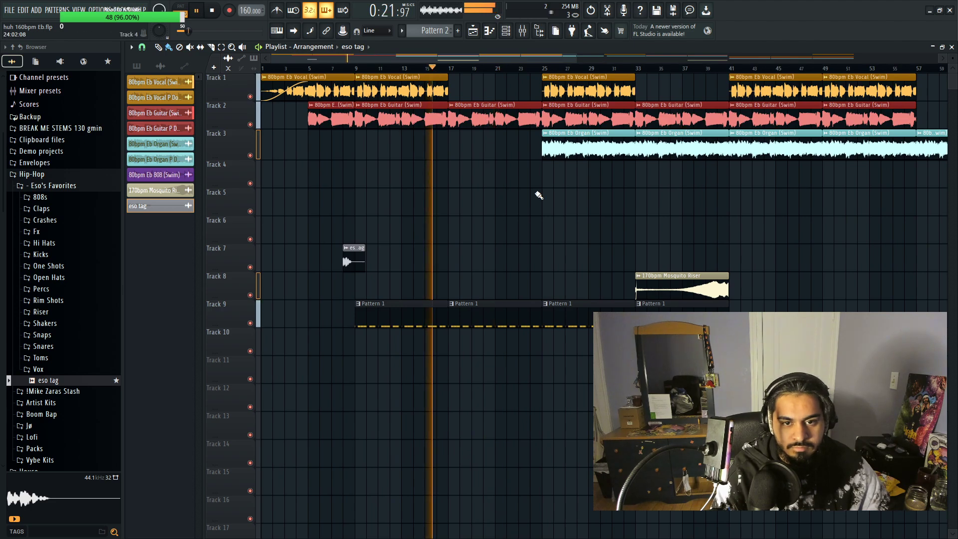
pyautogui.scroll(-2, 537, 267)
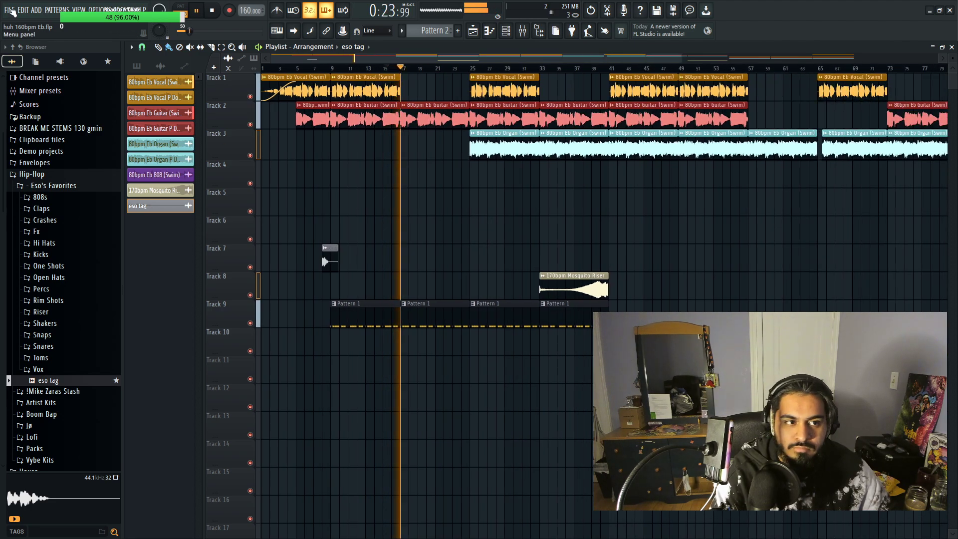
pyautogui.click(531, 230)
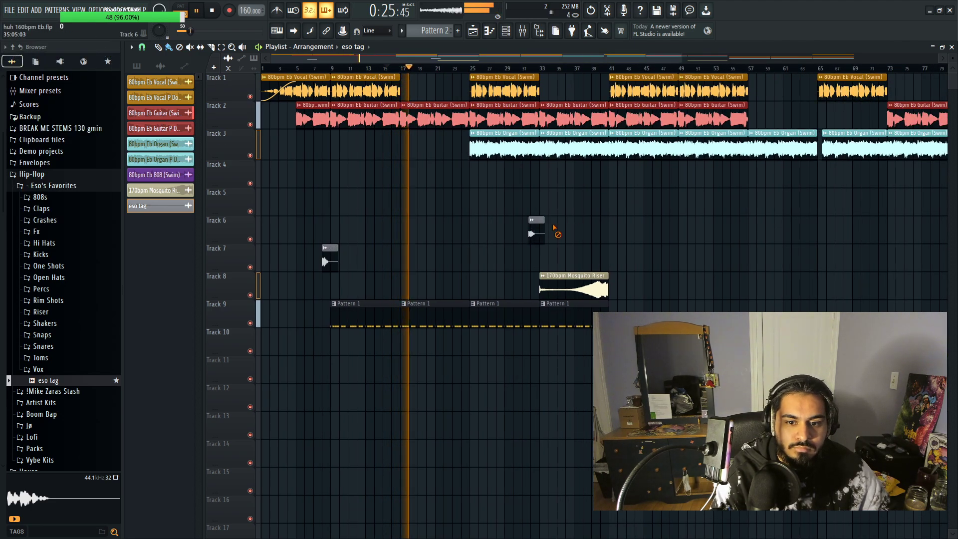
pyautogui.rightClick(500, 77)
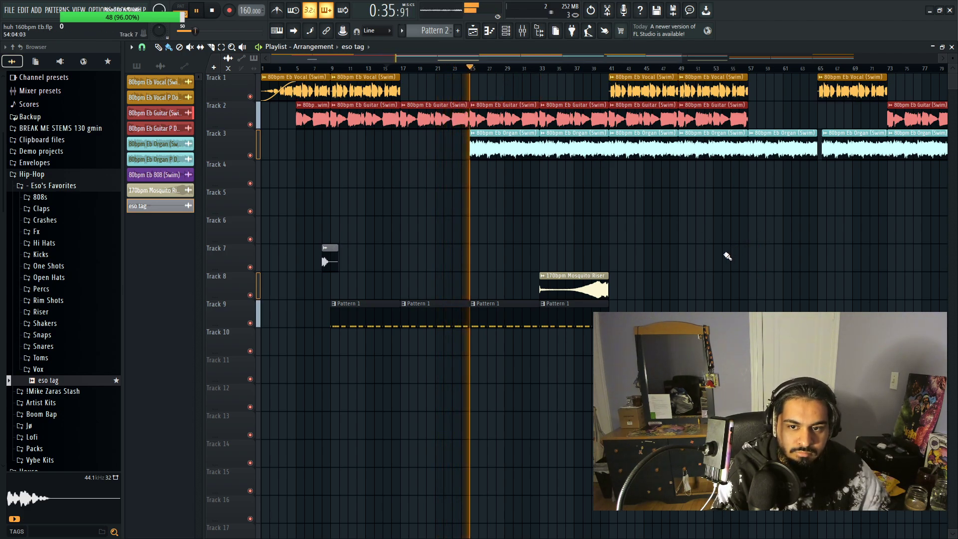
# Step: Try trimming the ends of the guitar and organ loops by about half a bar before bar 41, play it, and restore their length
pyautogui.scroll(-5, 705, 258)
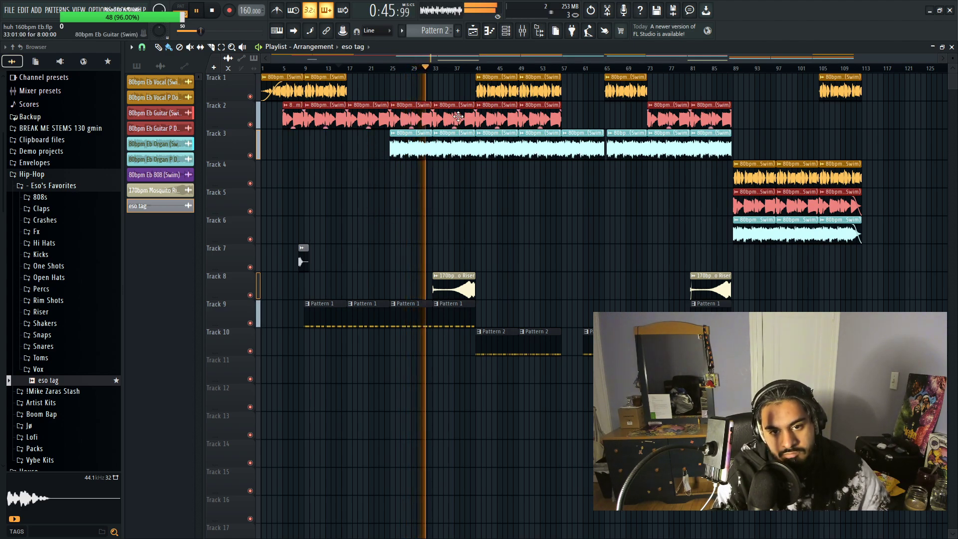
pyautogui.scroll(5, 463, 188)
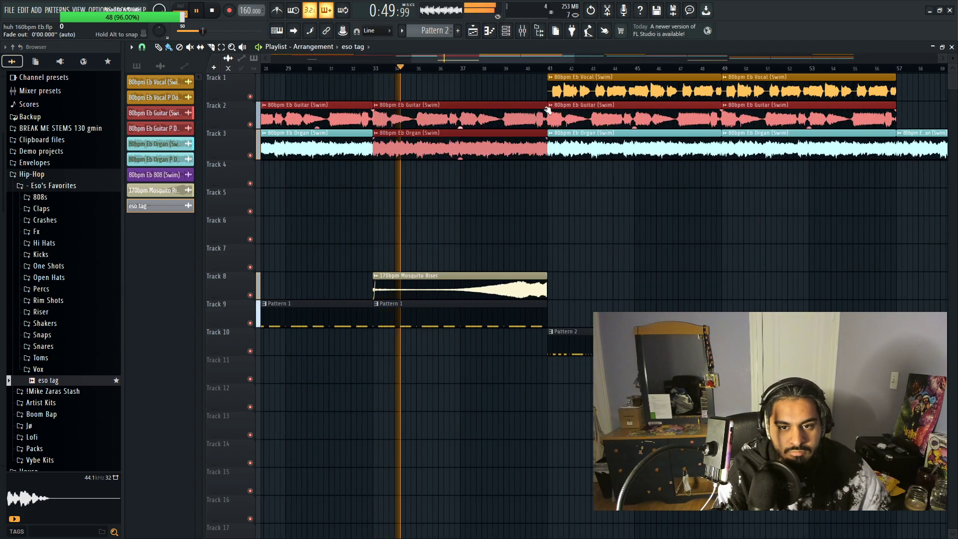
pyautogui.scroll(-5, 548, 109)
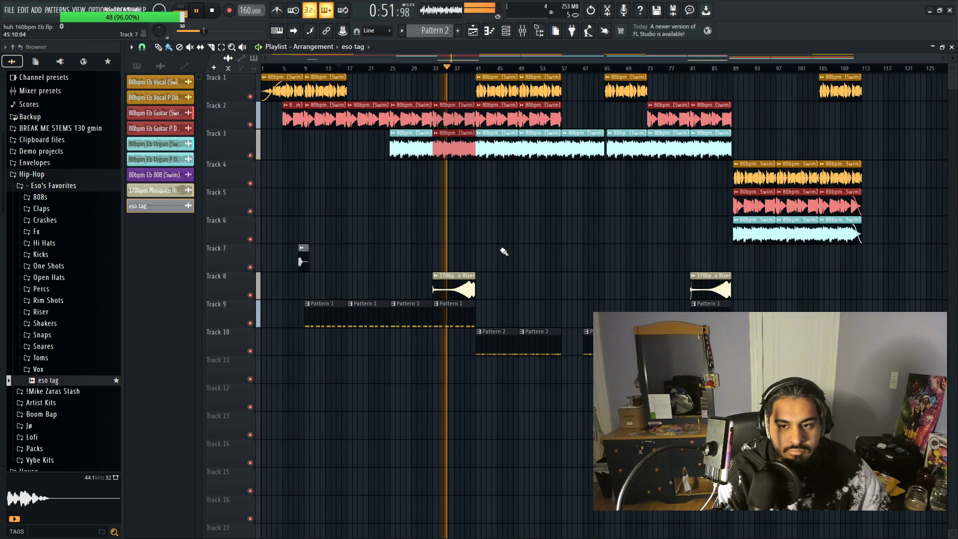
pyautogui.scroll(8, 503, 252)
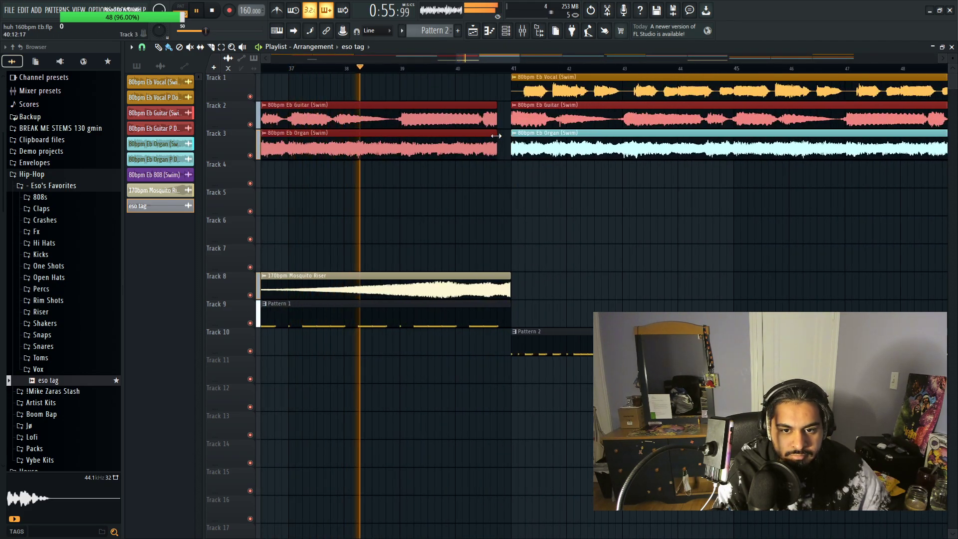
pyautogui.moveTo(508, 135); pyautogui.dragTo(481, 139)
pyautogui.click(648, 257)
pyautogui.rightClick(663, 257)
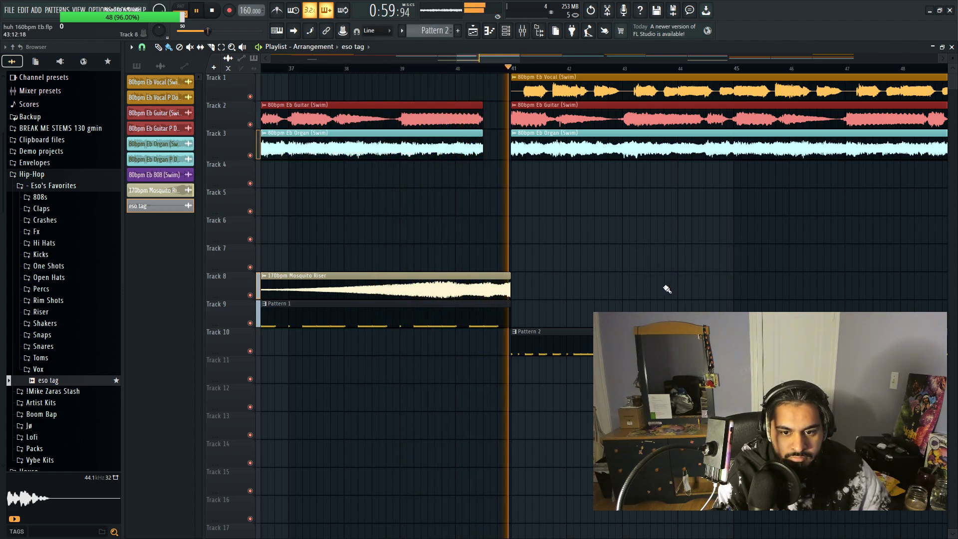
pyautogui.moveTo(483, 147); pyautogui.dragTo(505, 104)
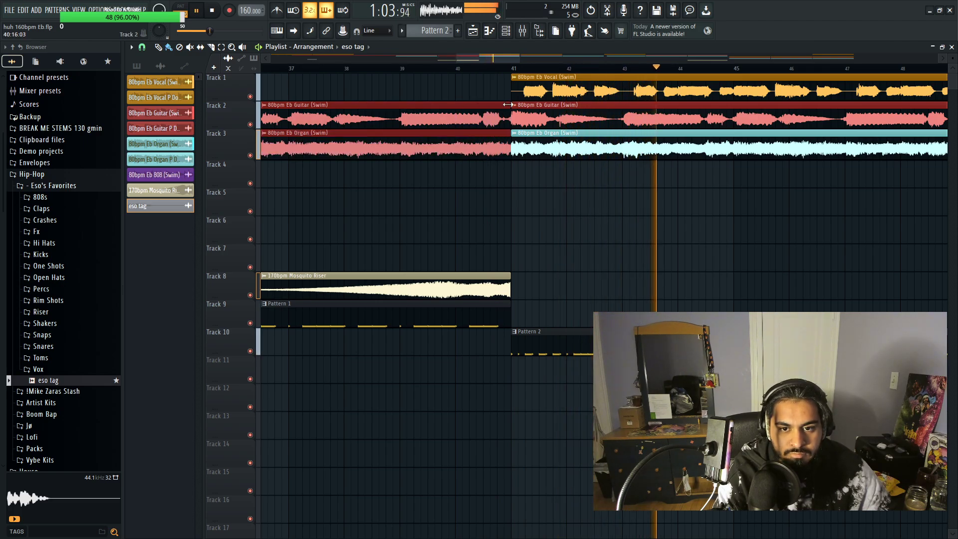
# Step: Show all channels in the channel rack and route the eso tag channel to mixer insert 18
pyautogui.scroll(-10, 532, 265)
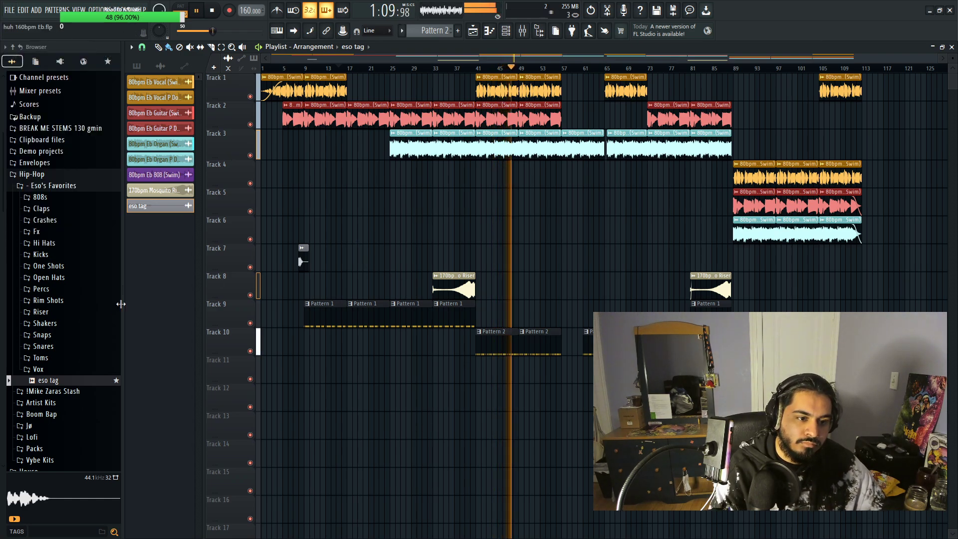
pyautogui.click(509, 29)
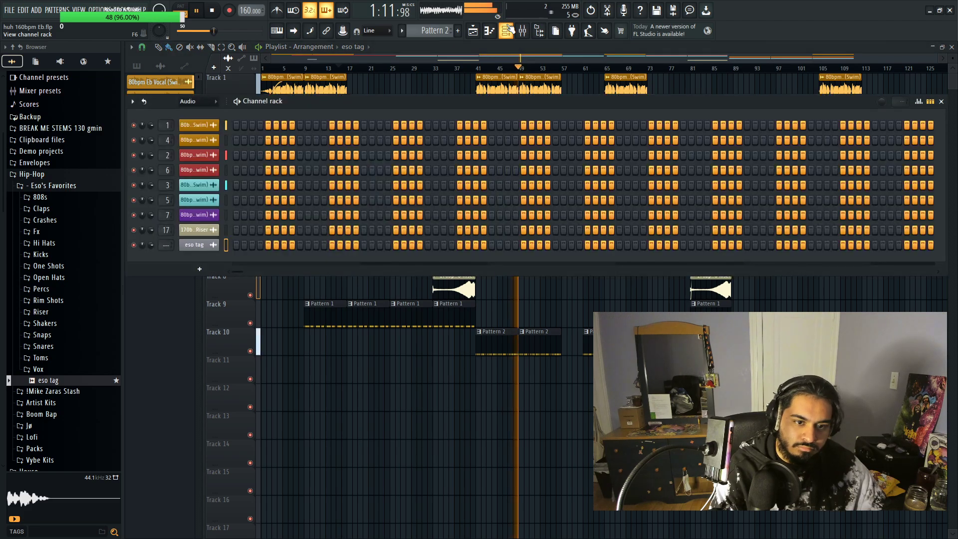
pyautogui.click(199, 113)
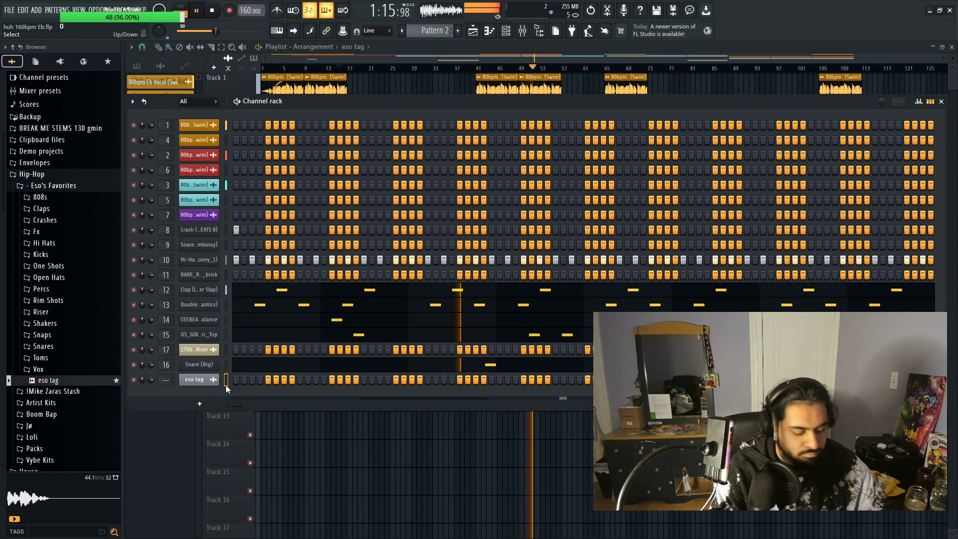
pyautogui.hotkey('ctrl', 'l')
# Step: Move the Mosquito Riser and eso tag mixer tracks together to inserts 8 and 9, ahead of the drum tracks
pyautogui.press('F9')
pyautogui.click(656, 78)
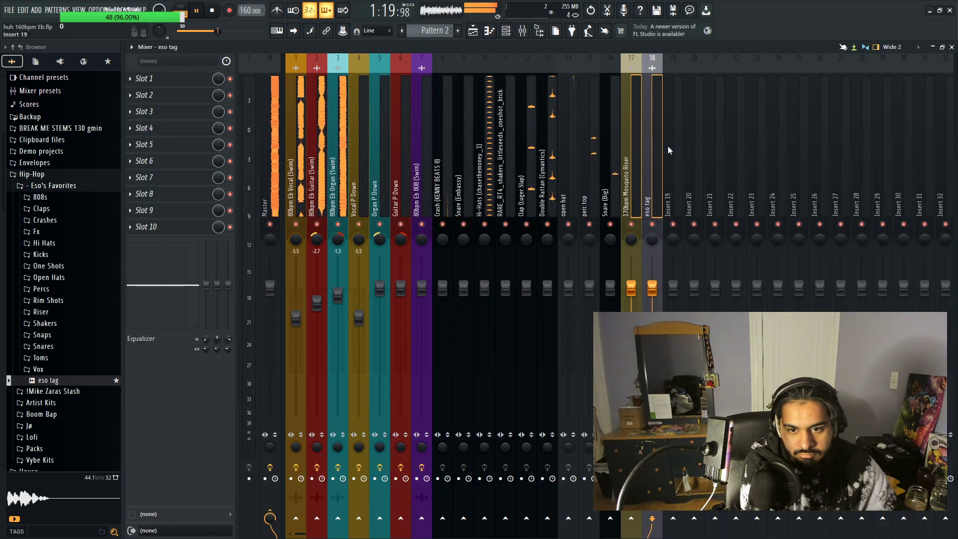
pyautogui.hotkey('alt', 'Left')
pyautogui.hotkey('alt', 'Left')
pyautogui.hotkey('alt', 'Left')
pyautogui.hotkey('alt', 'Left')
pyautogui.hotkey('alt', 'Left')
pyautogui.hotkey('alt', 'Left')
pyautogui.hotkey('alt', 'Left')
pyautogui.hotkey('alt', 'Left')
pyautogui.hotkey('alt', 'Left')
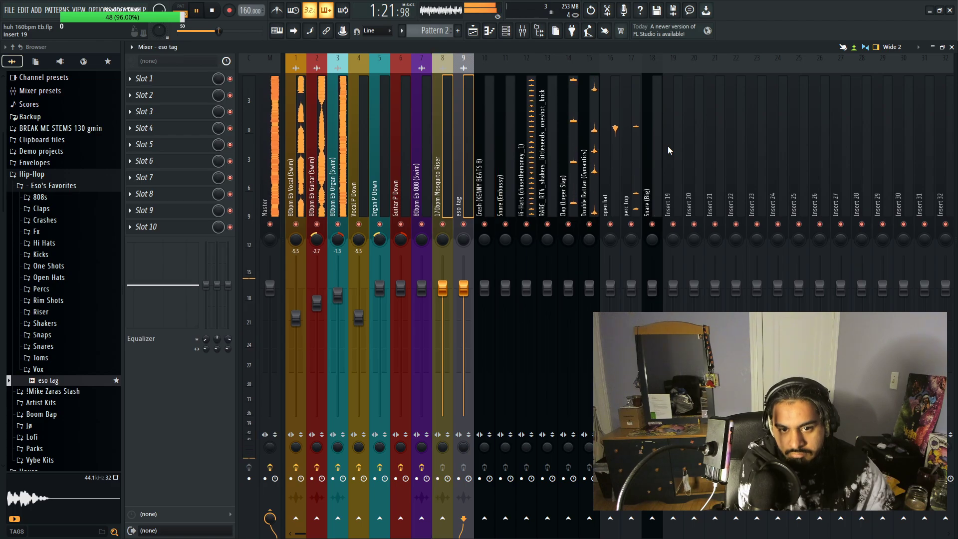
# Step: Audition the 808 samples in the Eso's Favorites folder against the playing song with the playlist shown
pyautogui.click(40, 197)
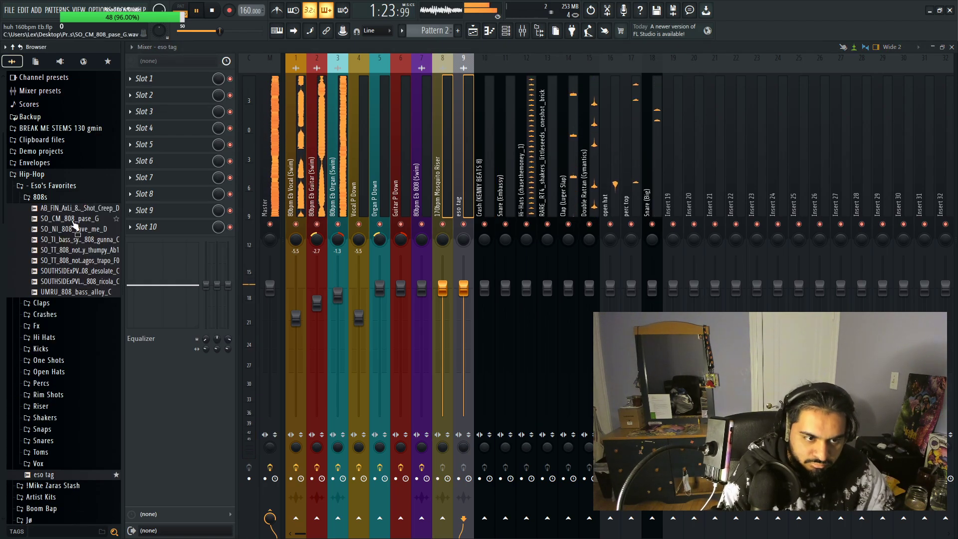
pyautogui.click(84, 208)
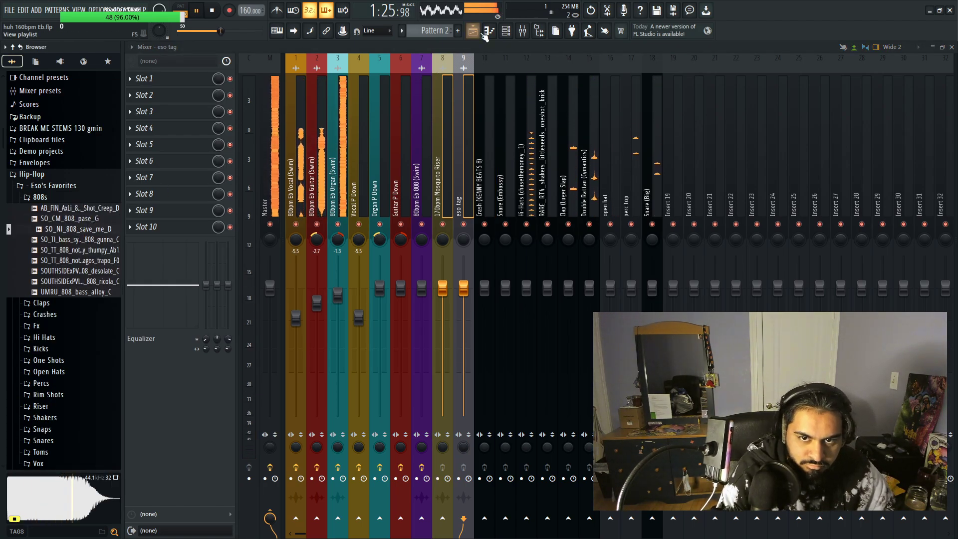
pyautogui.click(472, 30)
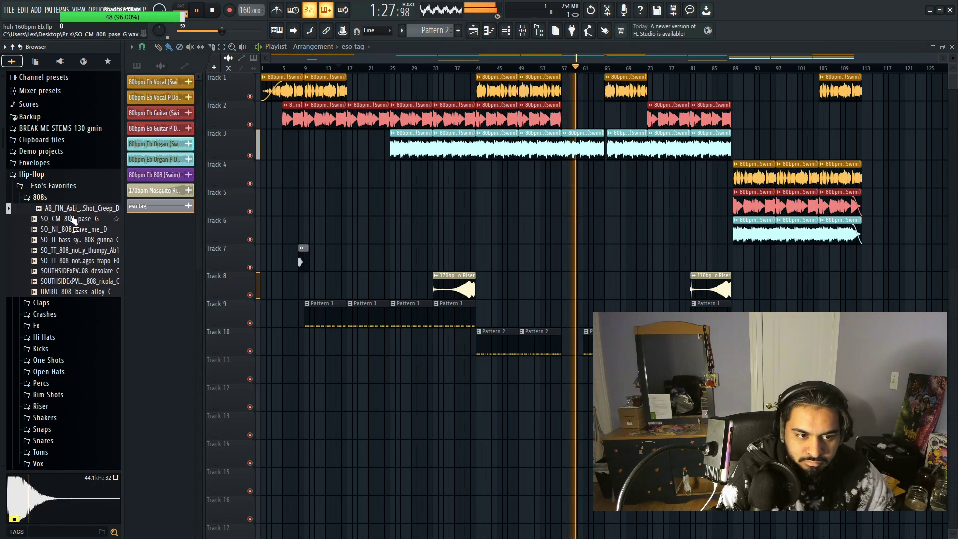
pyautogui.click(83, 239)
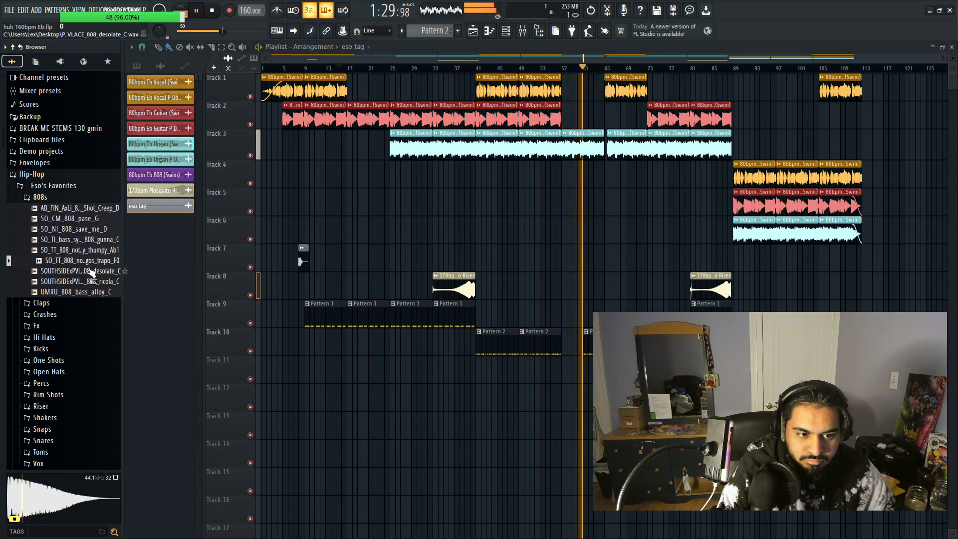
pyautogui.click(93, 251)
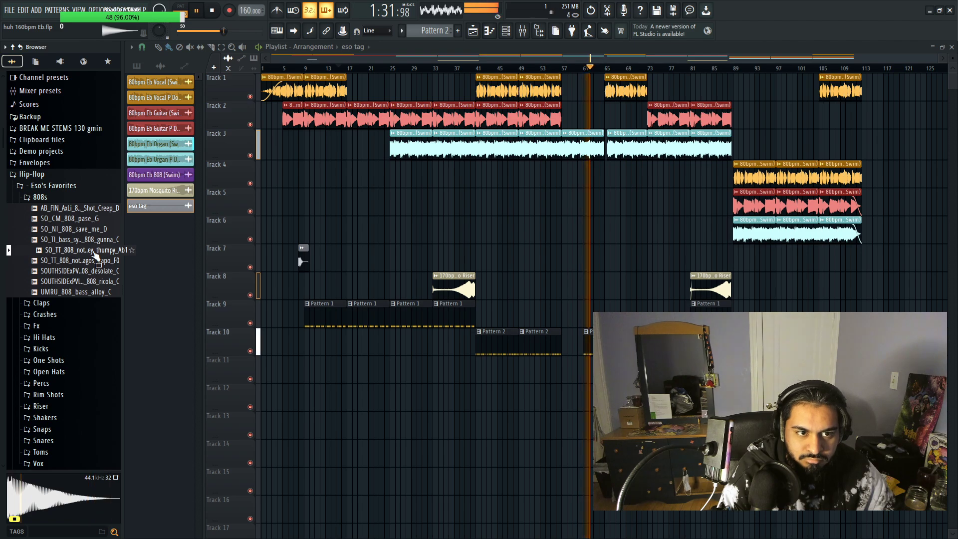
pyautogui.click(95, 260)
pyautogui.click(100, 271)
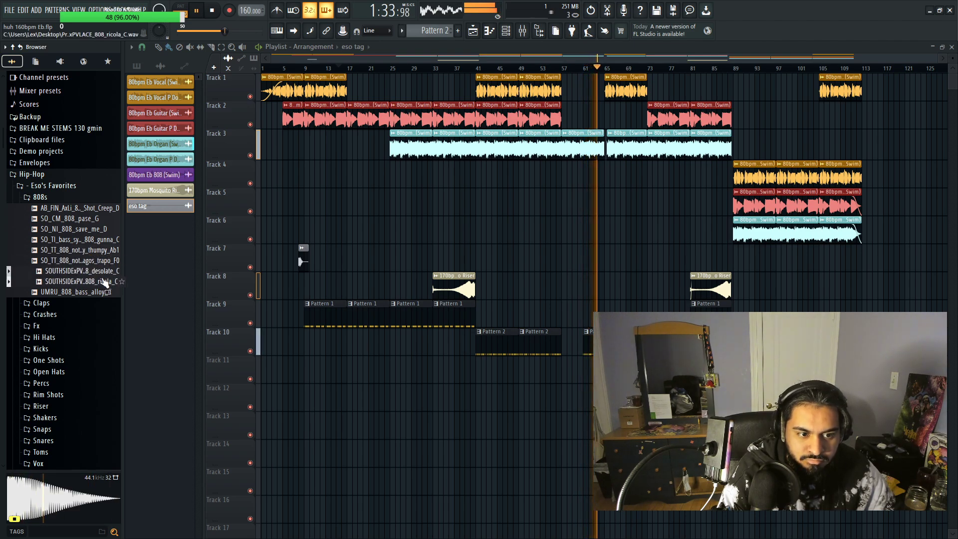
pyautogui.click(99, 292)
pyautogui.click(85, 230)
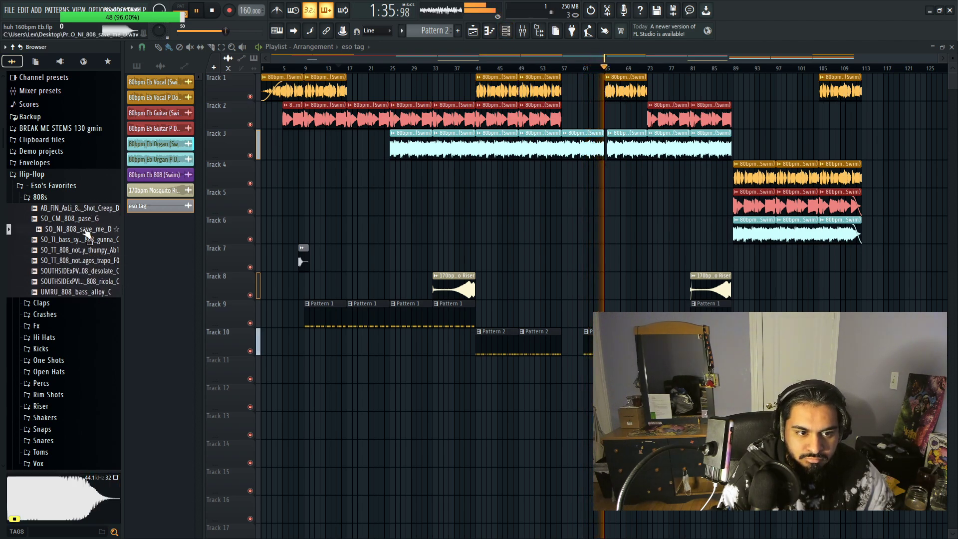
pyautogui.press('Up')
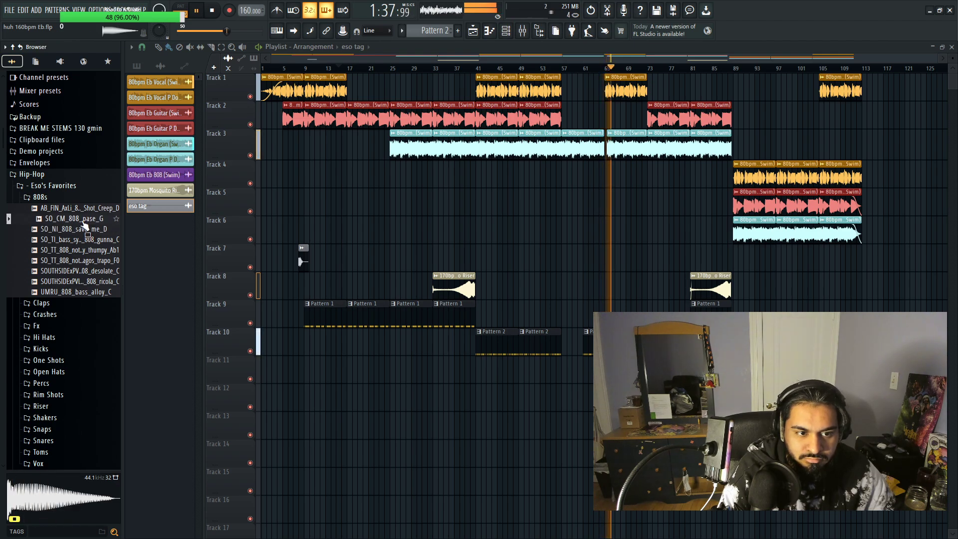
# Step: Close the Eso's Favorites folder and look through the 808s folder of !Mike Zaras Stash
pyautogui.click(65, 198)
pyautogui.click(54, 186)
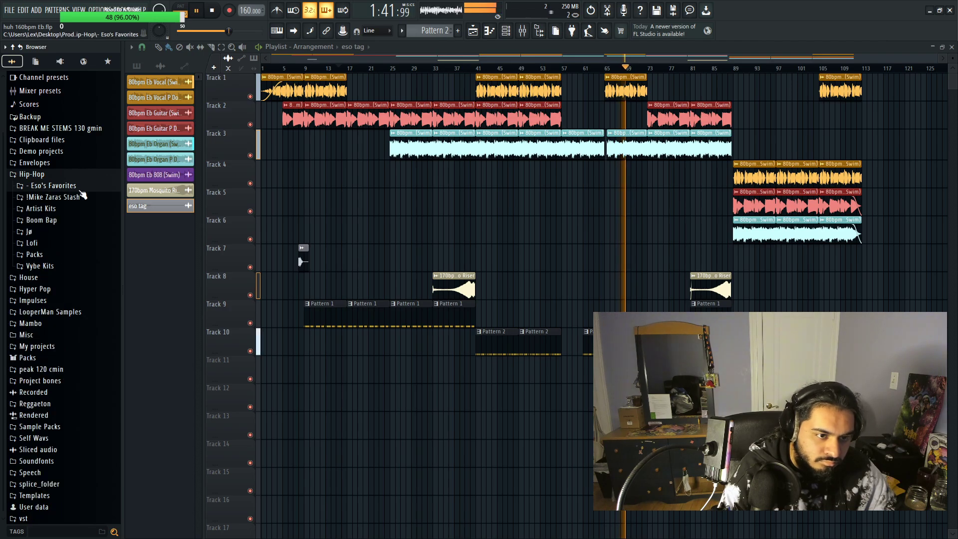
pyautogui.click(55, 197)
pyautogui.click(65, 208)
pyautogui.click(47, 219)
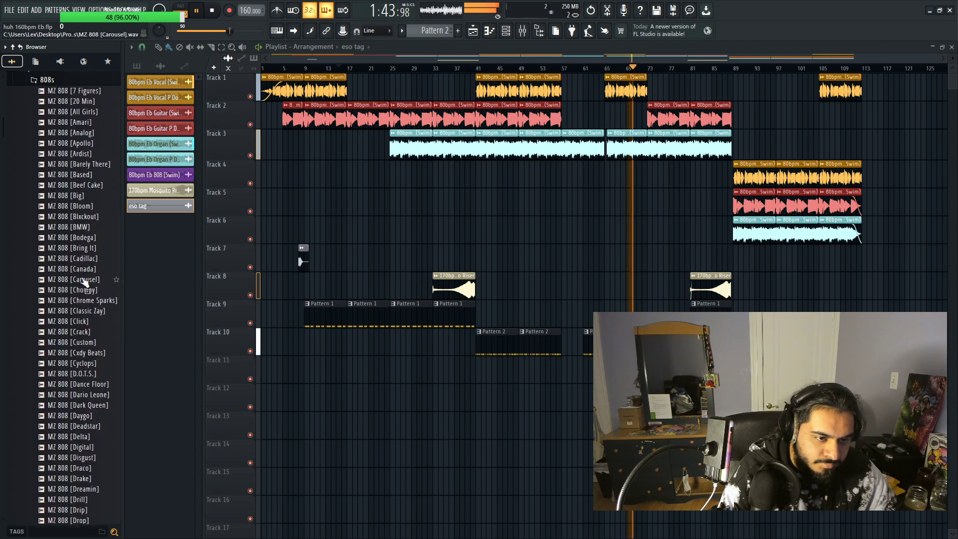
pyautogui.scroll(-15, 85, 319)
pyautogui.scroll(-10, 65, 334)
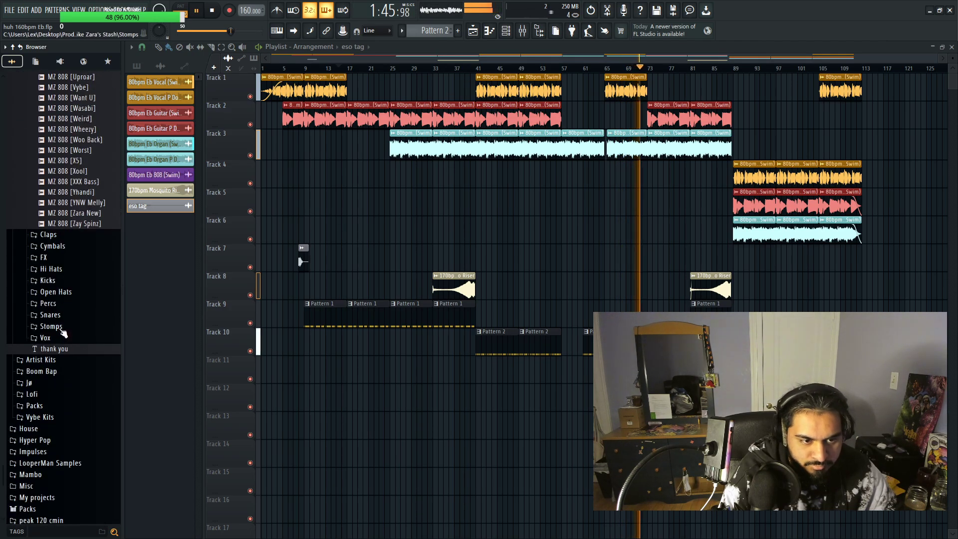
pyautogui.scroll(8, 64, 332)
pyautogui.click(63, 328)
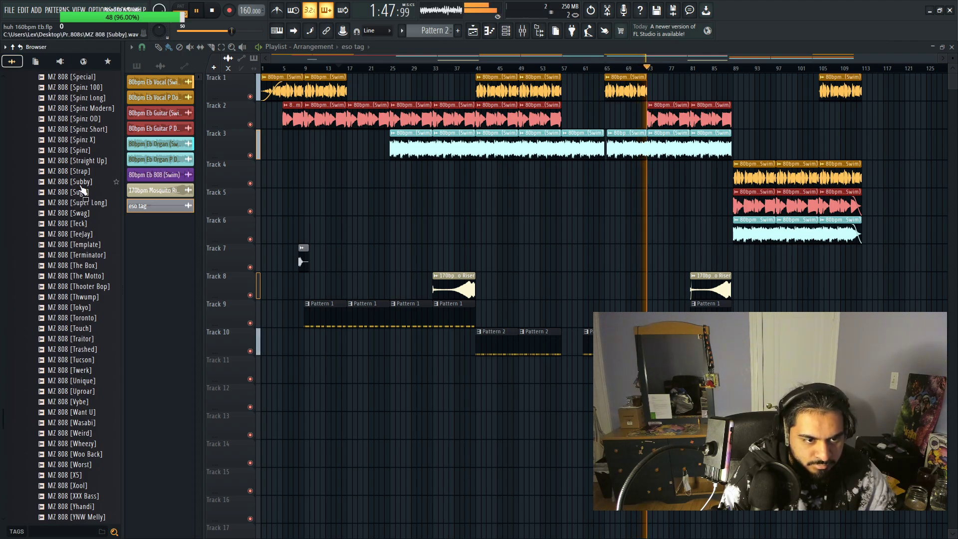
# Step: Audition the Straight Up and Spinz variants of the MZ 808 samples over the playing song
pyautogui.click(84, 162)
pyautogui.press('Up')
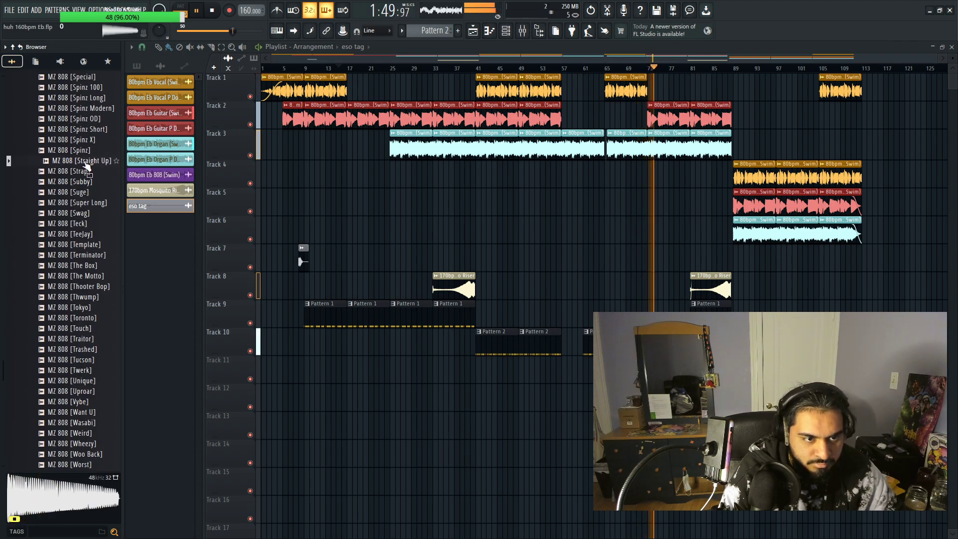
pyautogui.scroll(4, 85, 167)
pyautogui.press('Up')
pyautogui.press('Up')
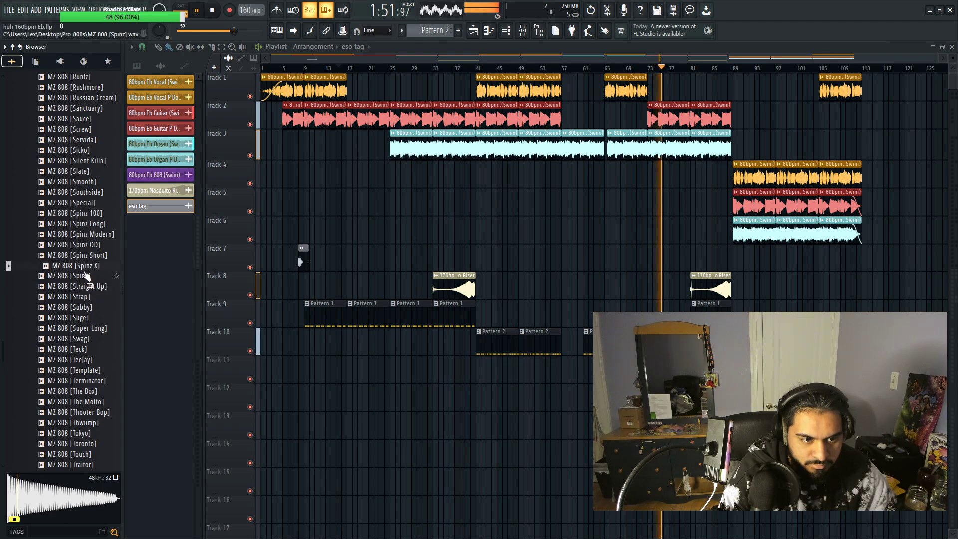
pyautogui.click(95, 256)
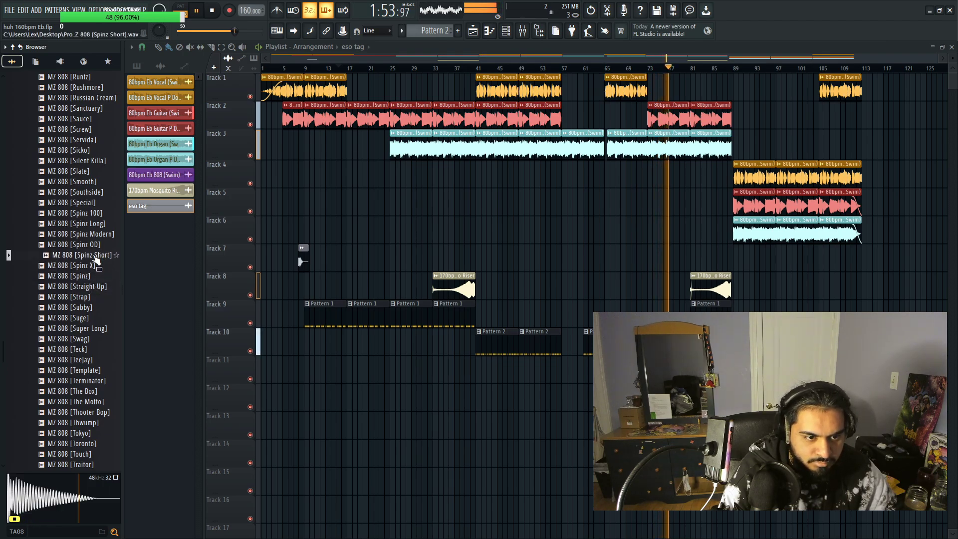
pyautogui.click(94, 235)
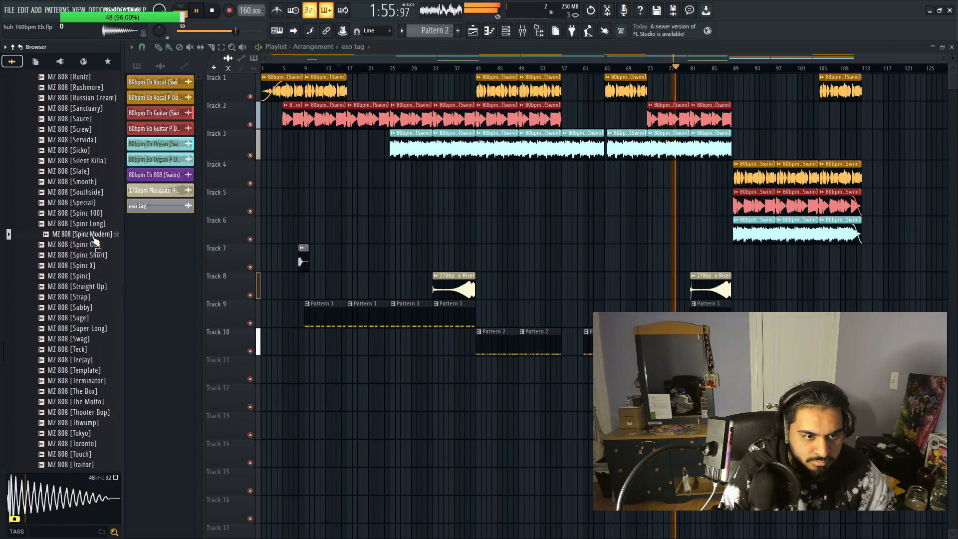
pyautogui.scroll(4, 85, 237)
pyautogui.click(85, 297)
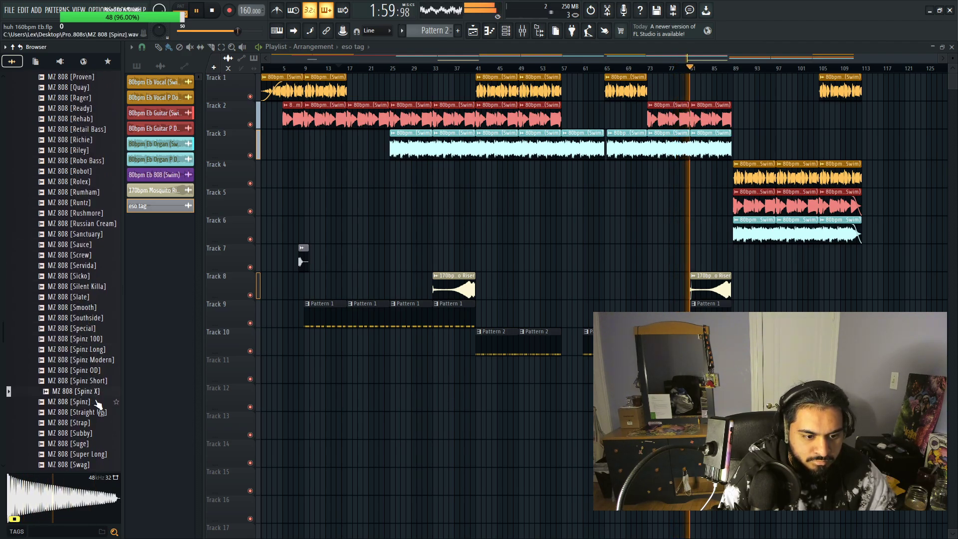
# Step: Compare the Straight Up and Spinz 808s with the song stopped and add MZ 808 [Spinz] as a new channel
pyautogui.press('space')
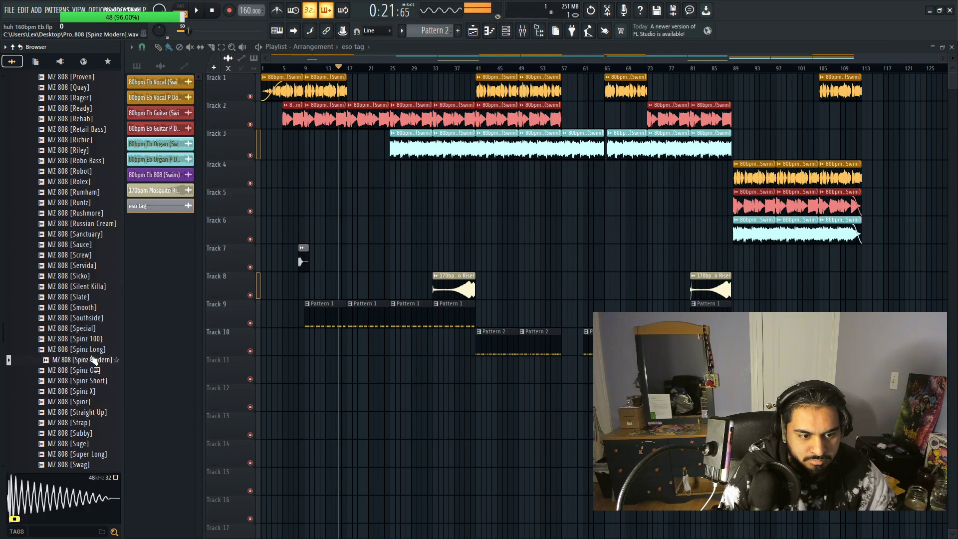
pyautogui.click(98, 413)
pyautogui.click(88, 402)
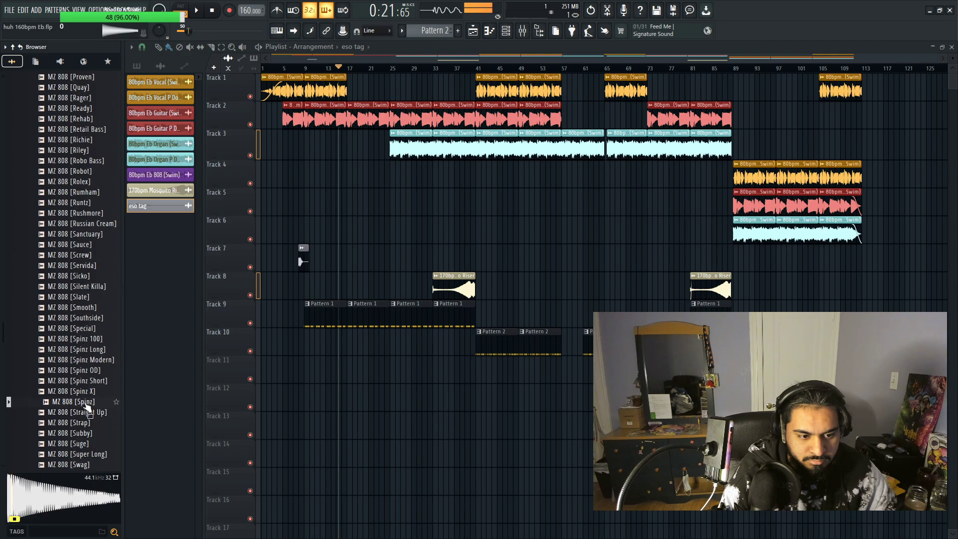
pyautogui.press('space')
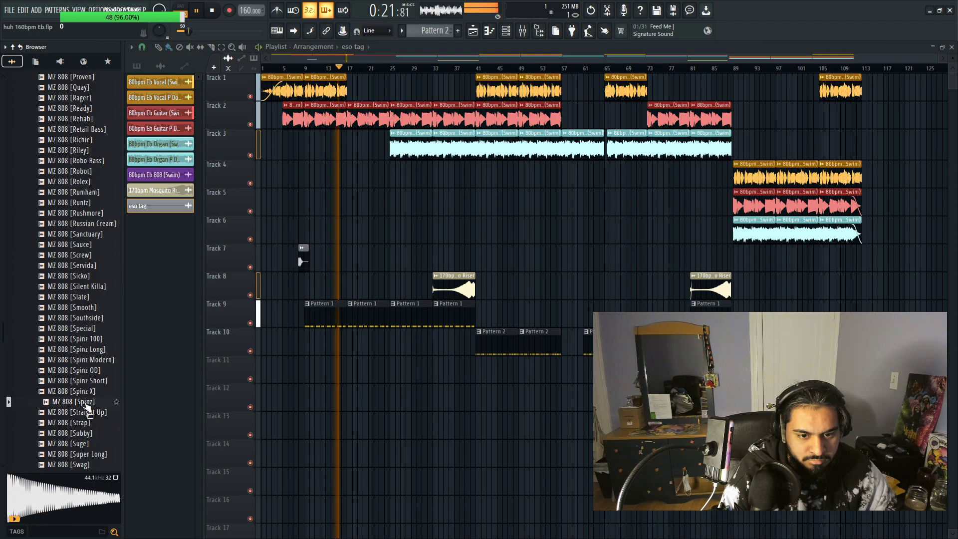
pyautogui.click(505, 30)
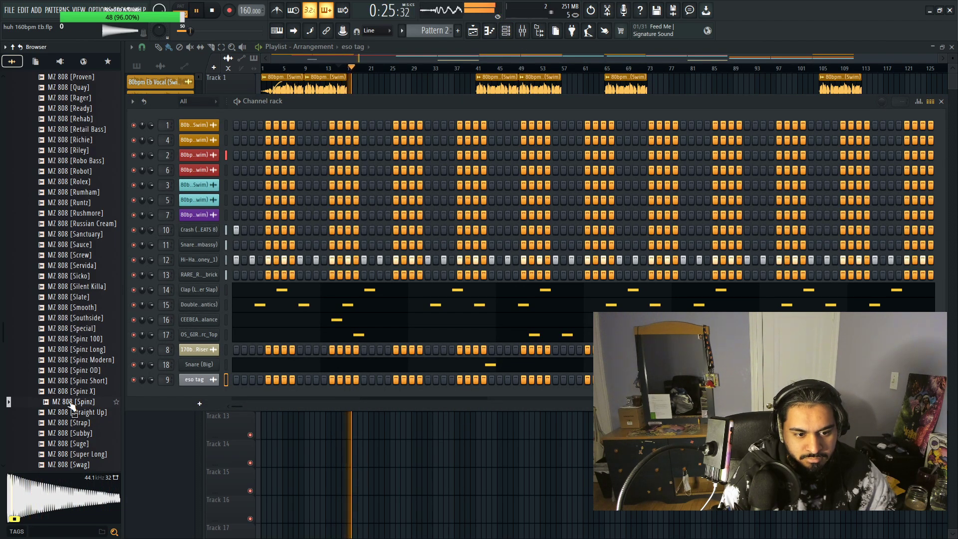
pyautogui.moveTo(95, 402); pyautogui.dragTo(191, 394)
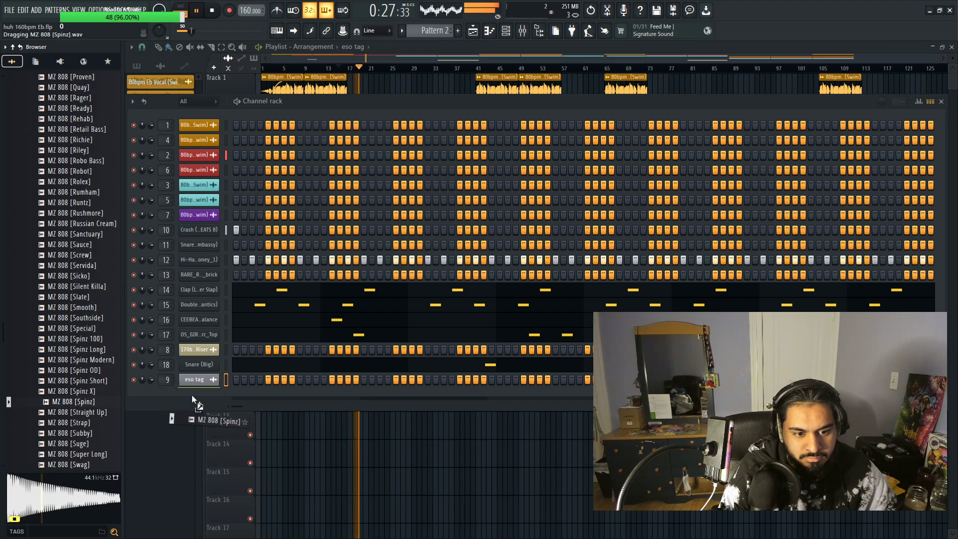
# Step: Browse back through the MZ 808 samples and audition MZ 808 [Classic Zay]
pyautogui.scroll(10, 65, 372)
pyautogui.scroll(10, 65, 371)
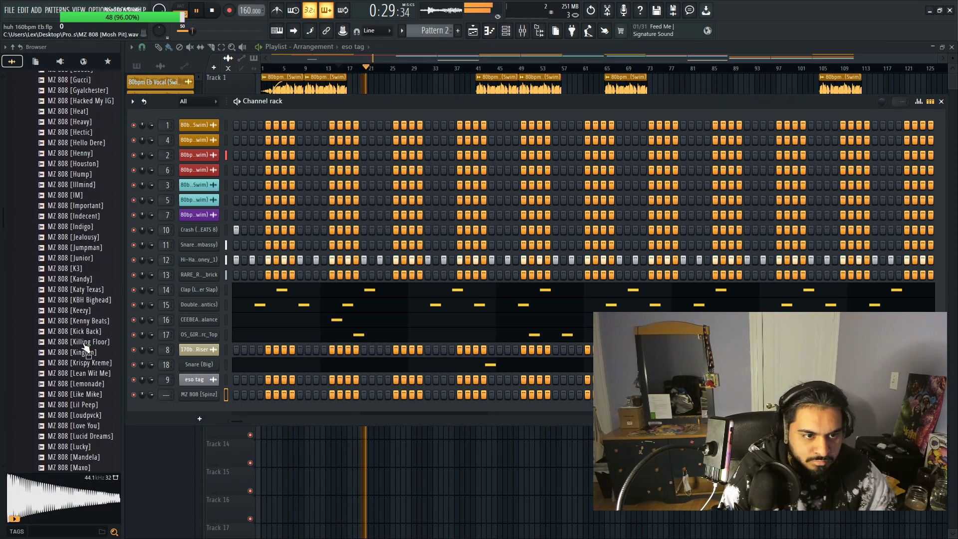
pyautogui.scroll(3, 93, 329)
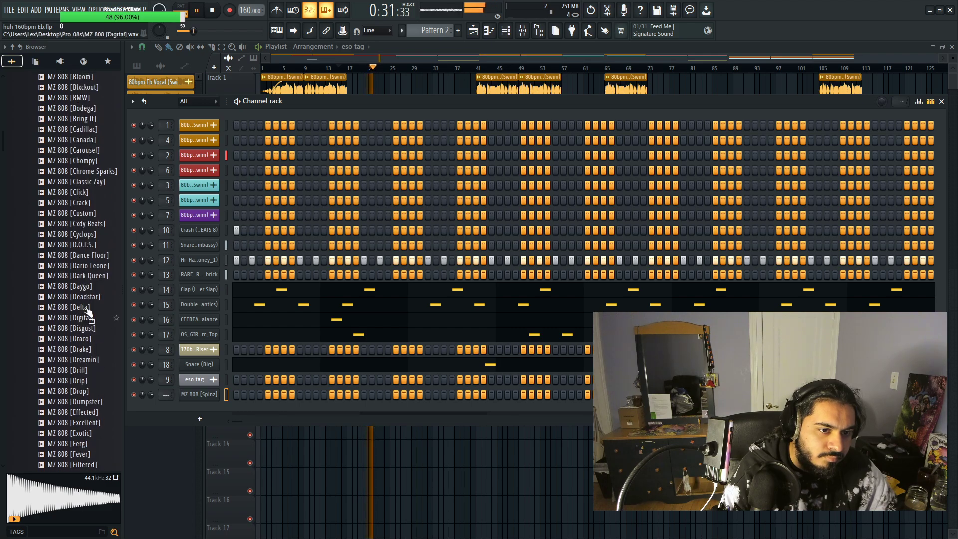
pyautogui.click(97, 183)
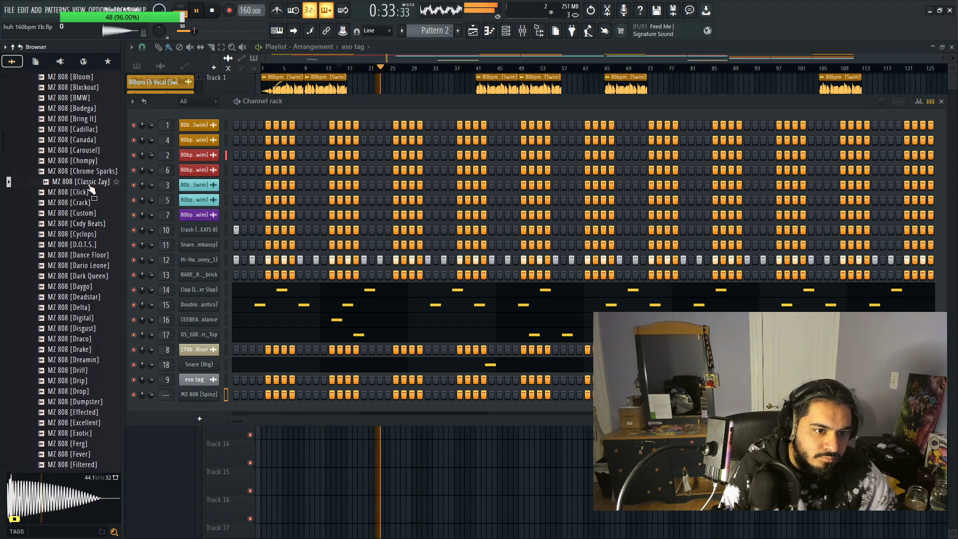
# Step: Enable the volume envelope and the Cut itself option for the MZ 808 [Spinz] channel
pyautogui.click(198, 393)
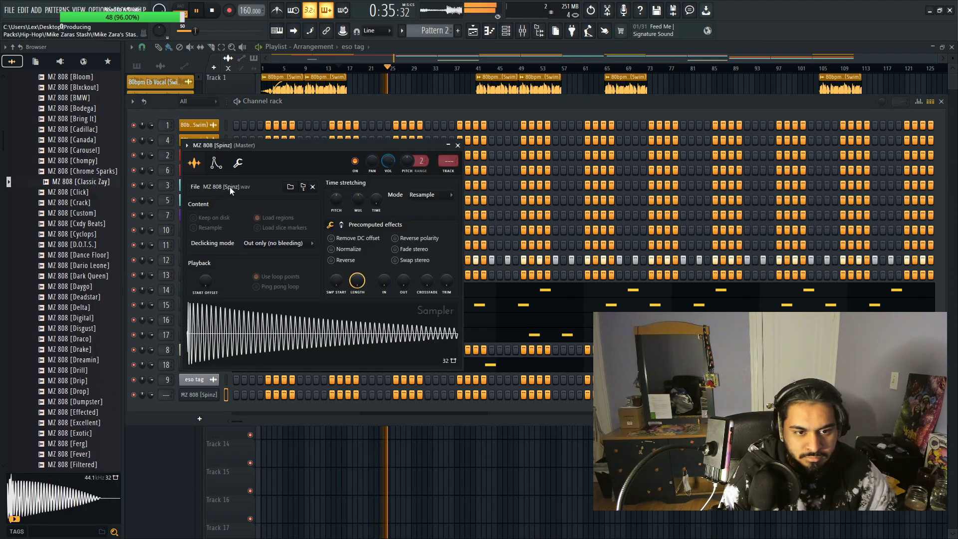
pyautogui.click(215, 162)
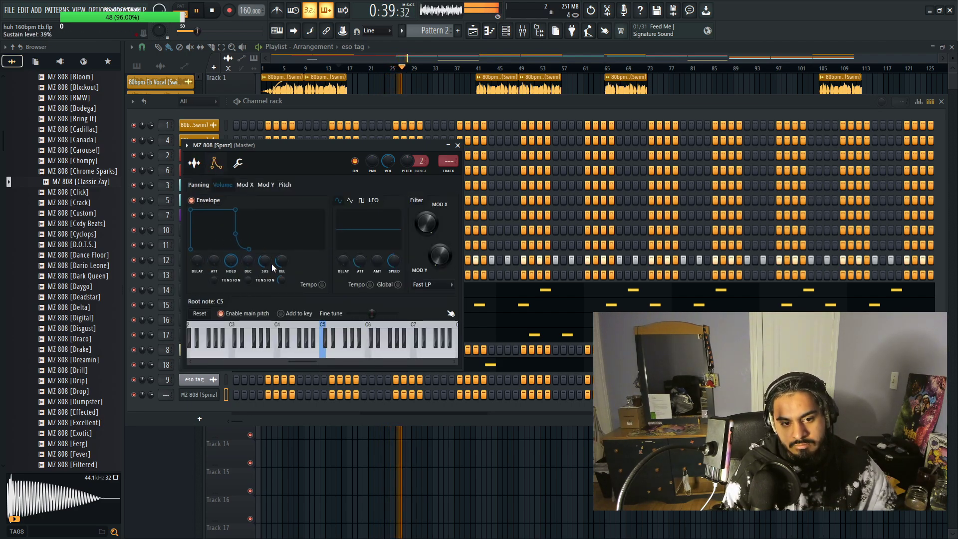
pyautogui.click(238, 162)
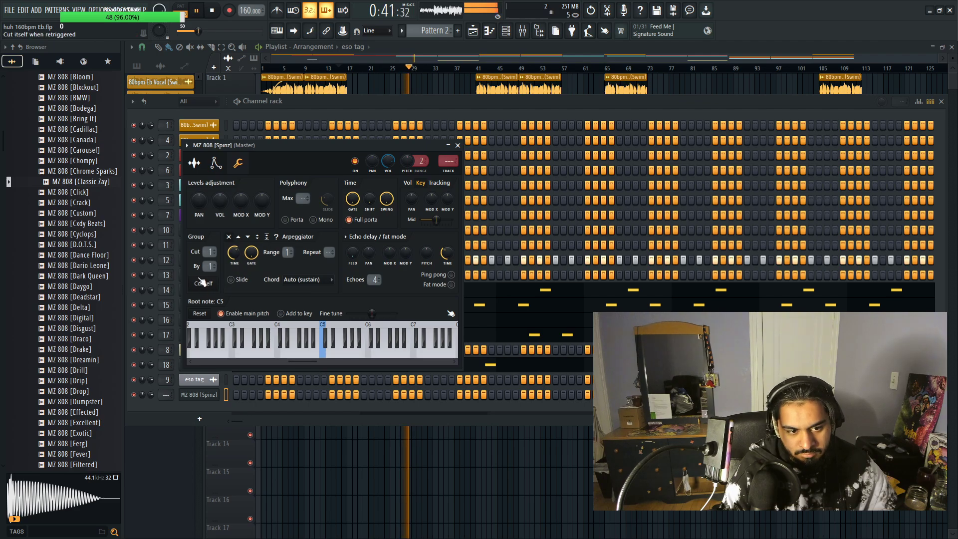
# Step: Boost the gain of the MZ 808 [Spinz] sample in its precomputed effects and close the channel settings
pyautogui.click(194, 162)
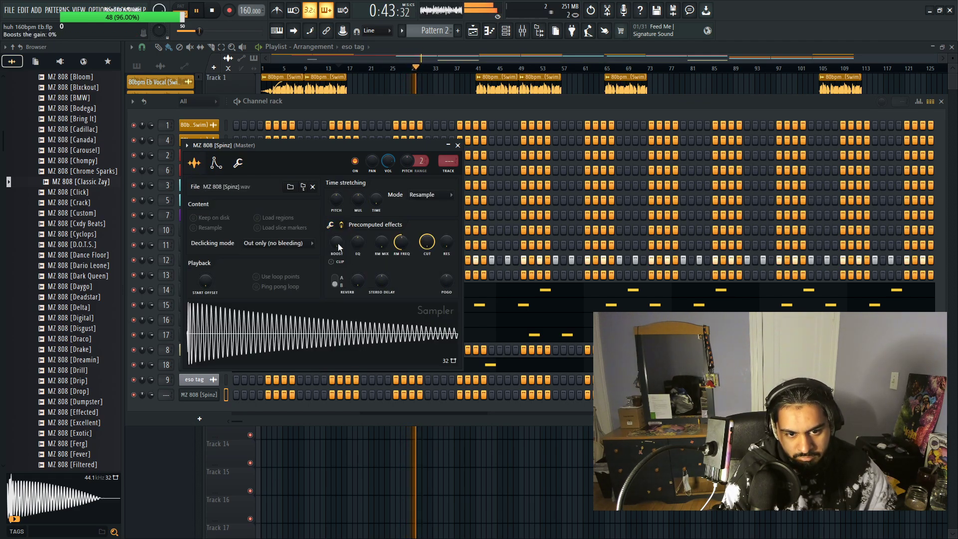
pyautogui.moveTo(338, 246); pyautogui.dragTo(337, 243)
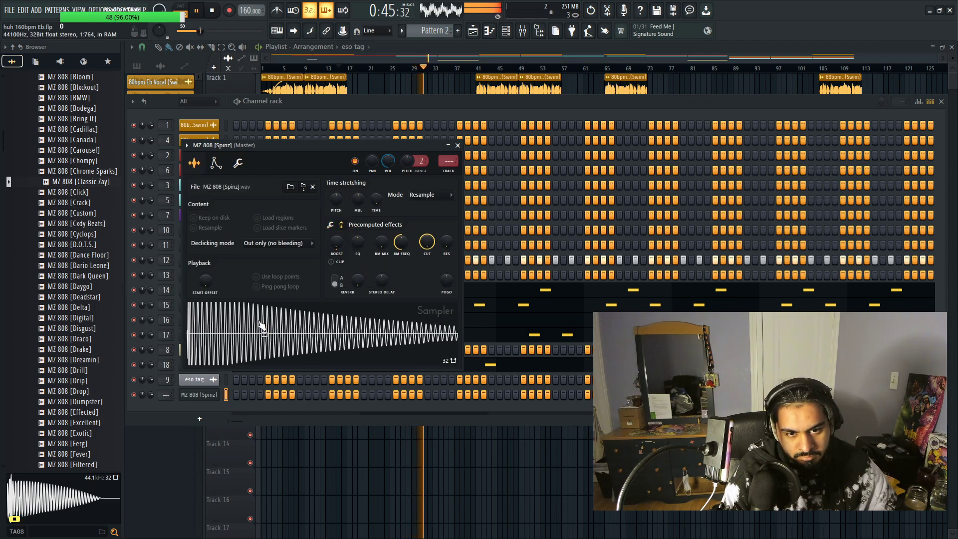
pyautogui.click(459, 145)
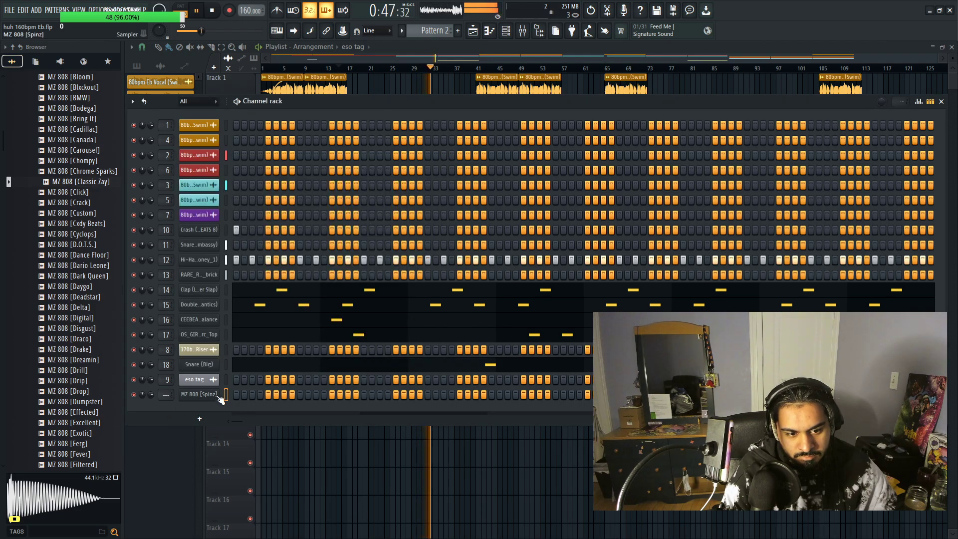
# Step: Route the MZ 808 [Spinz] channel to mixer track 19 and add Fruity Soft Clipper in its last effect slot
pyautogui.hotkey('ctrl', 'l')
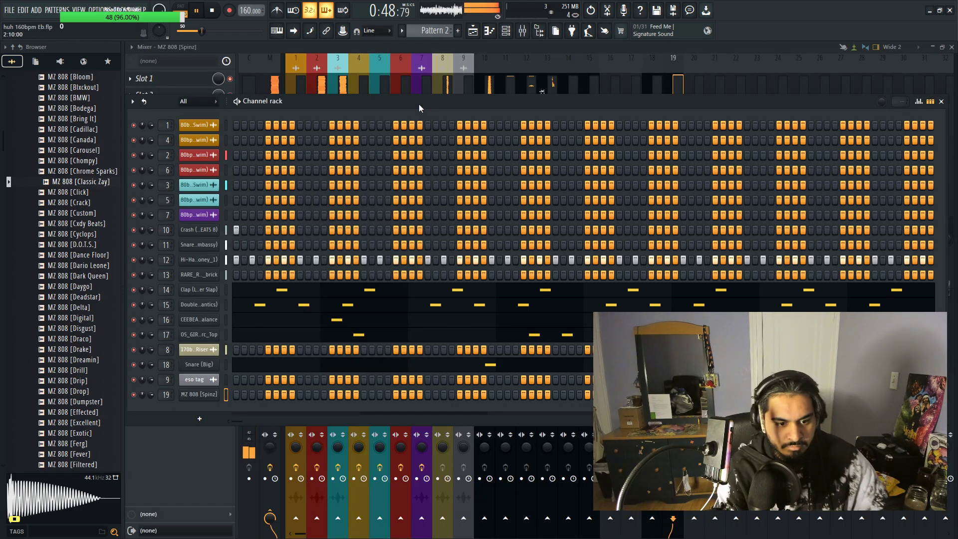
pyautogui.click(683, 79)
pyautogui.click(176, 227)
pyautogui.click(272, 246)
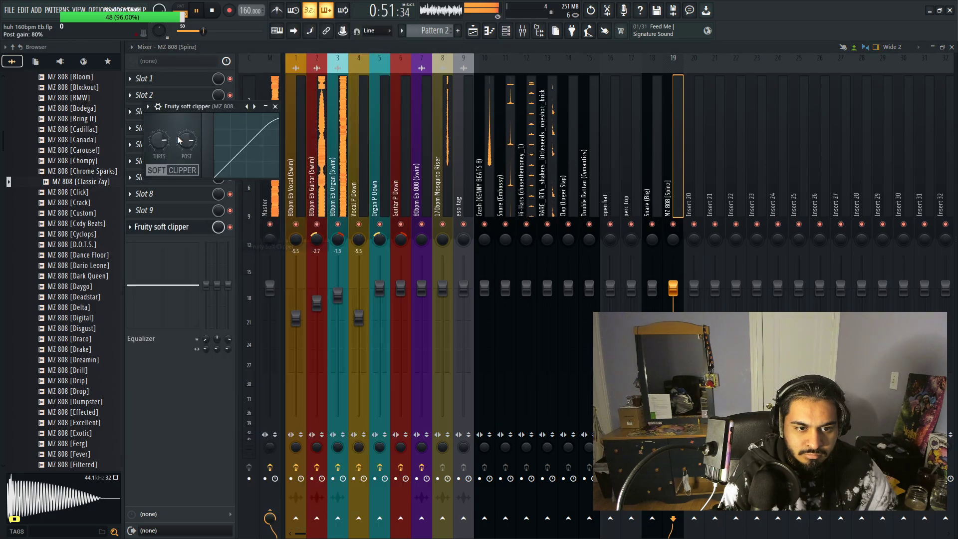
# Step: Place a short D#5 note at the start of bar 1 in the MZ 808 [Spinz] piano roll
pyautogui.press('F7')
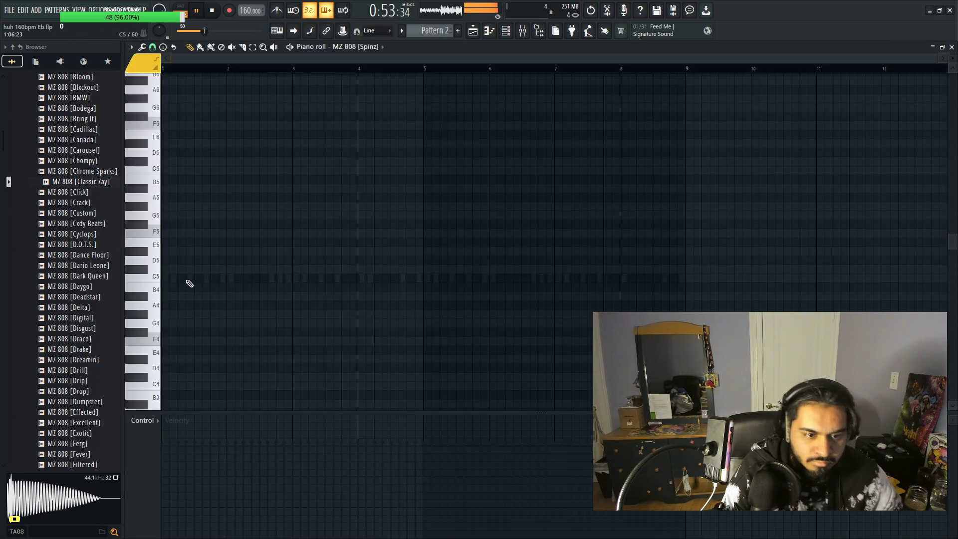
pyautogui.click(143, 242)
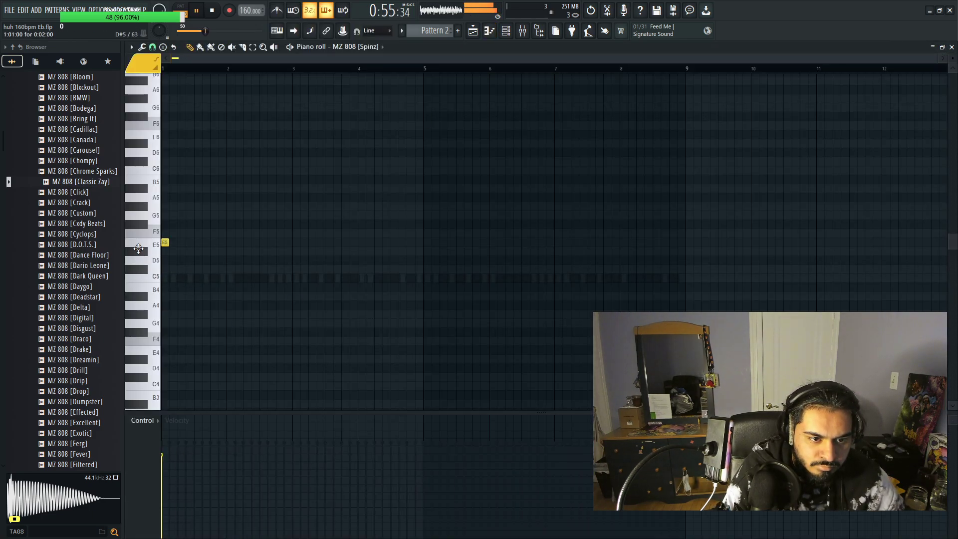
pyautogui.scroll(2, 191, 268)
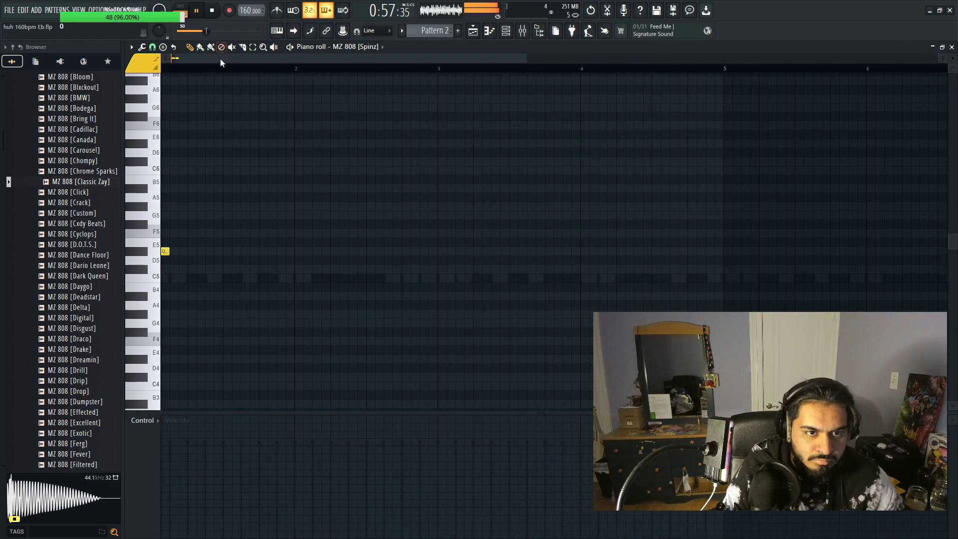
pyautogui.click(131, 47)
pyautogui.moveTo(151, 98)
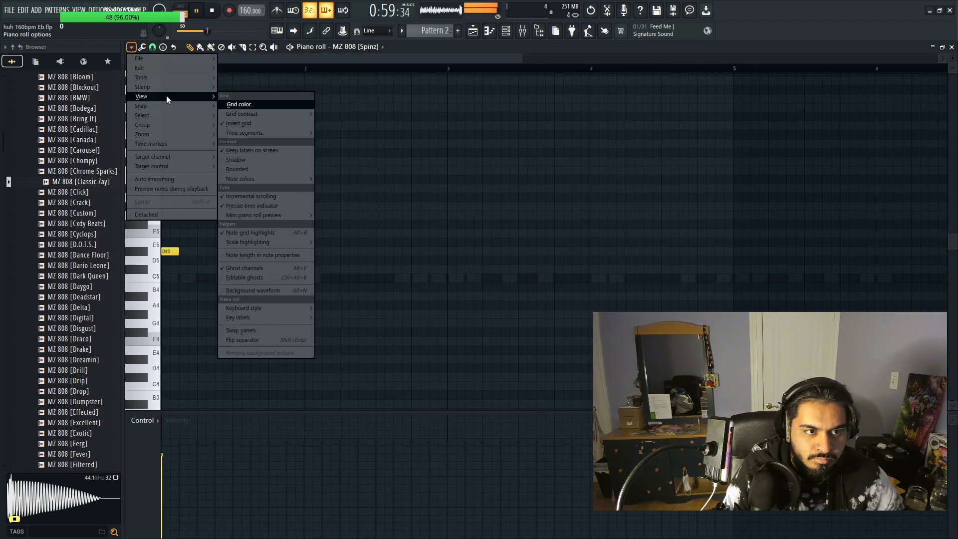
pyautogui.click(477, 31)
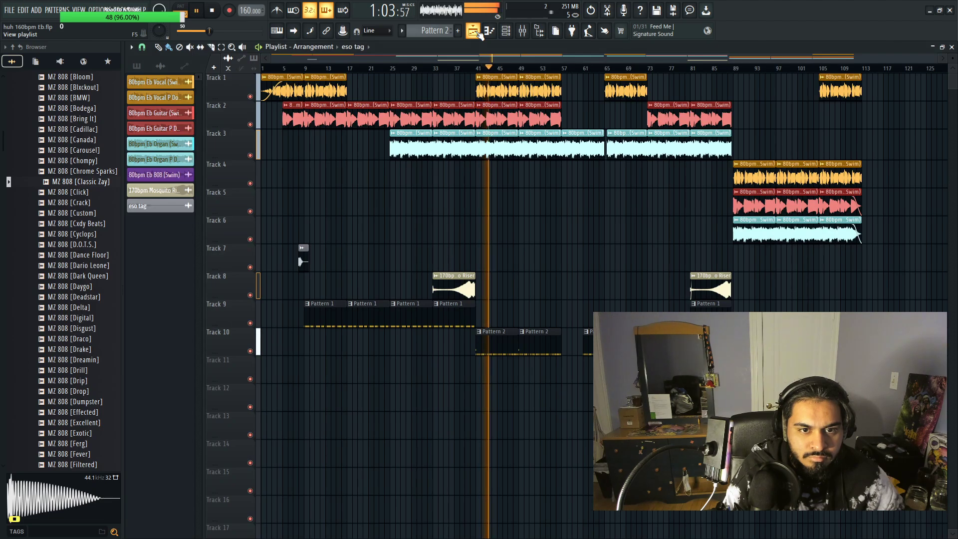
pyautogui.scroll(4, 324, 188)
pyautogui.press('space')
pyautogui.press('F7')
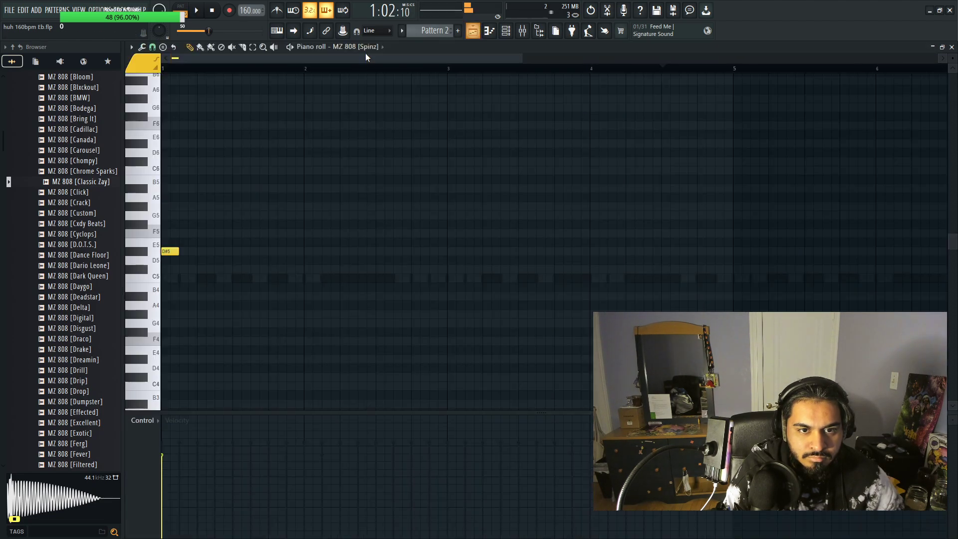
pyautogui.press('space')
pyautogui.press('space')
# Step: Extend the D#5 note to two beats
pyautogui.moveTo(178, 253); pyautogui.dragTo(227, 257)
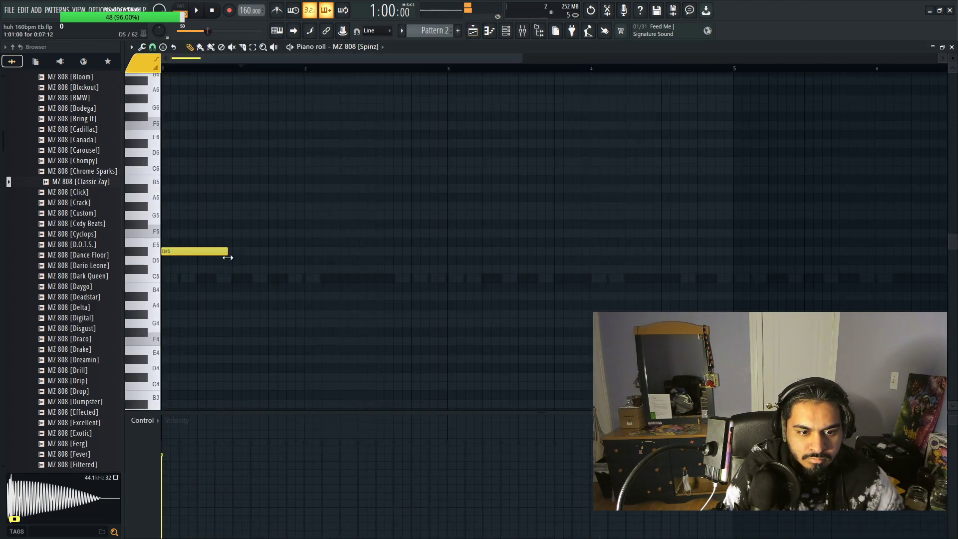
# Step: Check the key of the liked samples in Splice and set the piano roll's scale highlighting root note to D#
pyautogui.press('super')
pyautogui.click(510, 530)
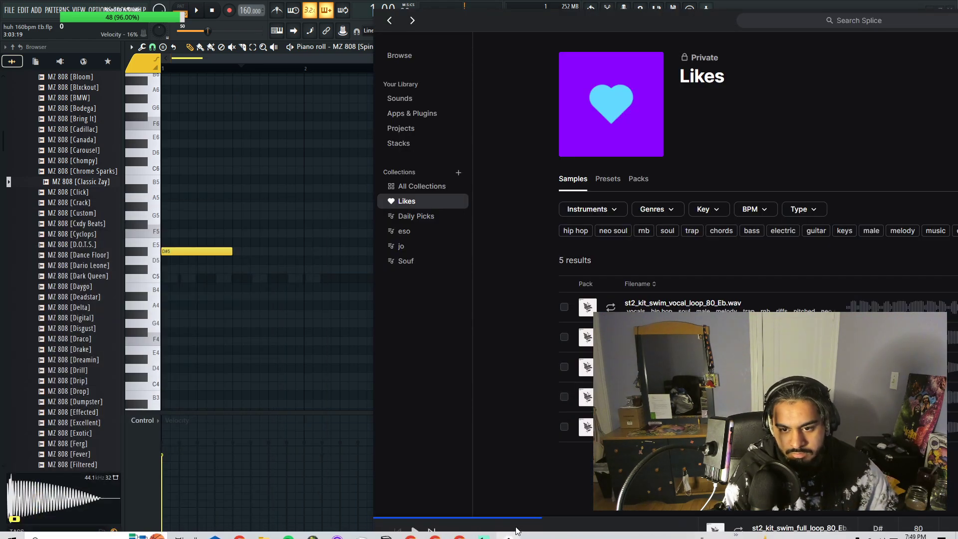
pyautogui.moveTo(567, 10); pyautogui.dragTo(249, 9)
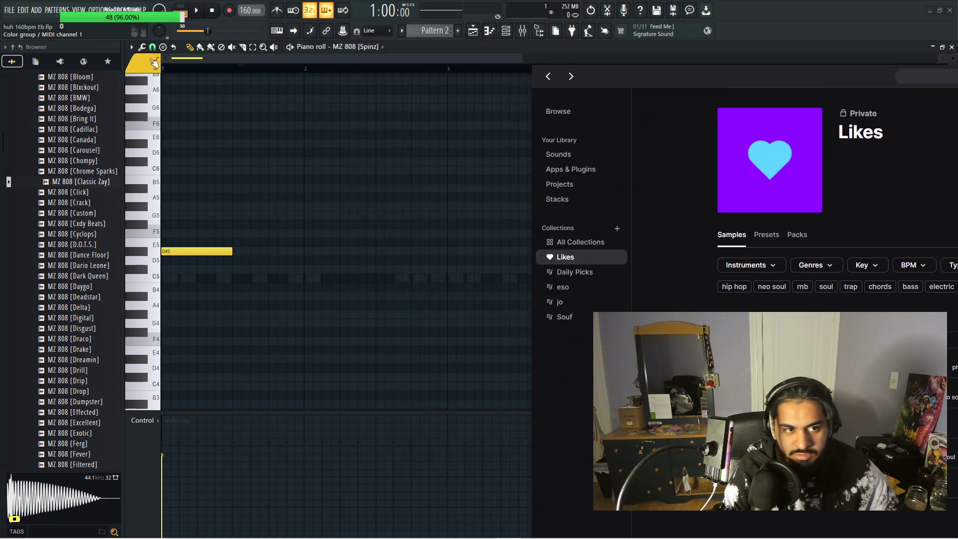
pyautogui.click(131, 46)
pyautogui.moveTo(152, 95)
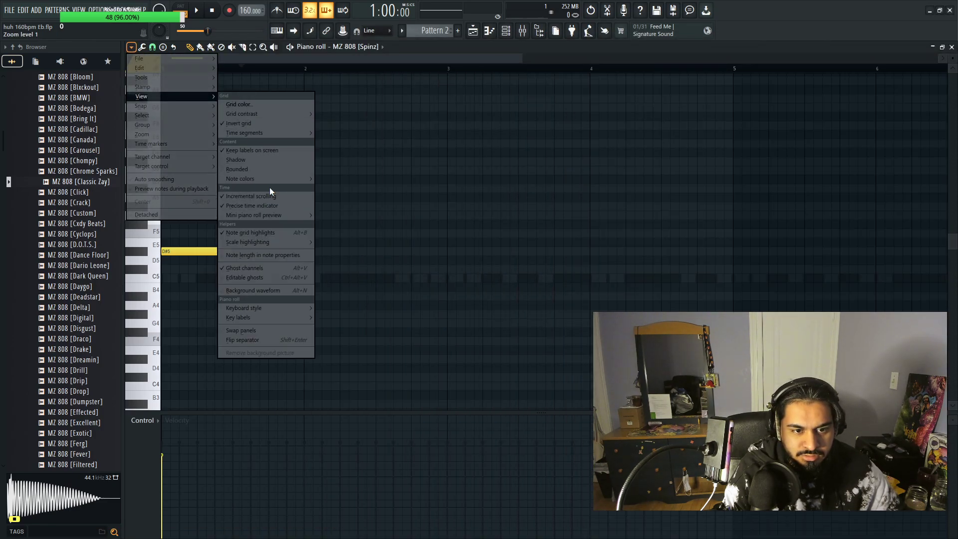
pyautogui.moveTo(280, 243)
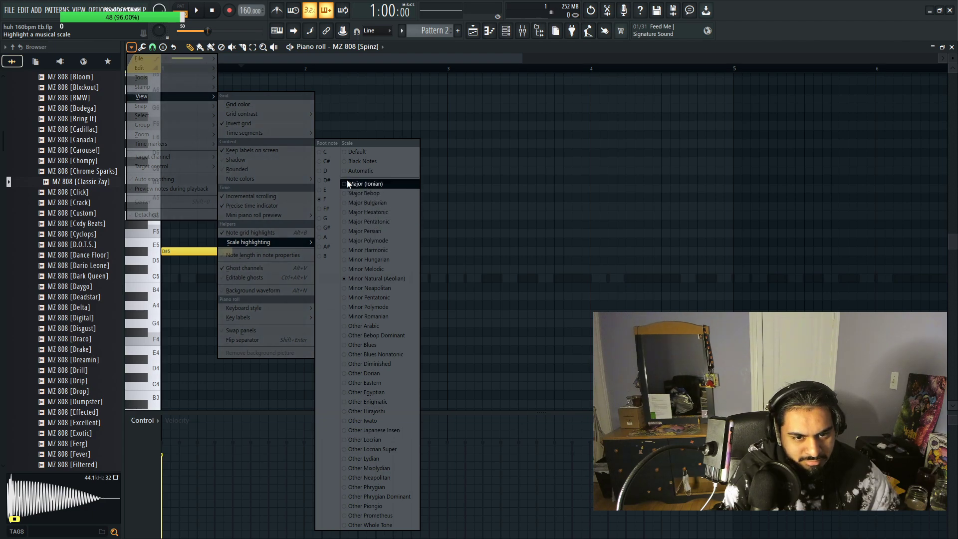
pyautogui.click(327, 181)
pyautogui.rightClick(293, 261)
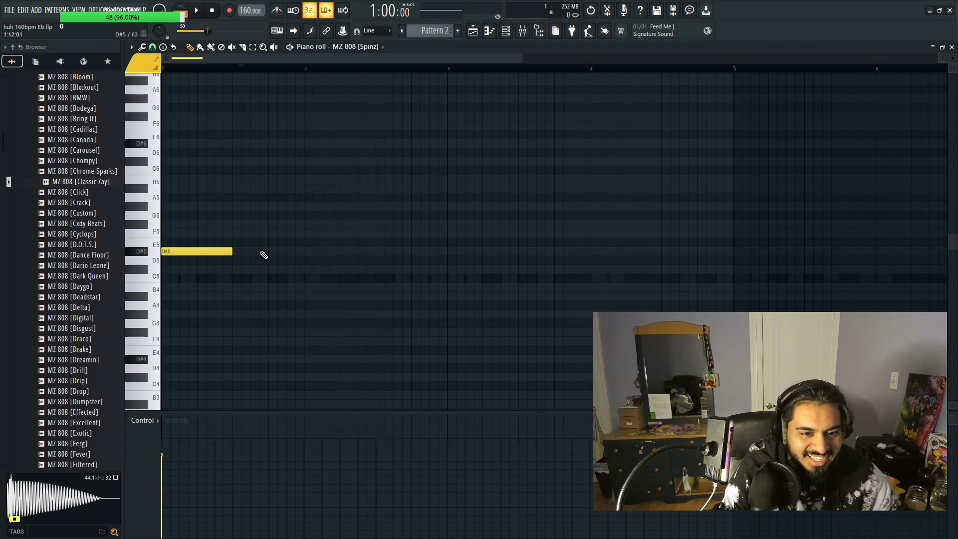
# Step: Extend the first D#5 note to three beats, add adjoining D#5 notes of two and three beats to fill two bars, and play the pattern
pyautogui.moveTo(231, 252); pyautogui.dragTo(207, 277)
pyautogui.hotkey('ctrl', 'b')
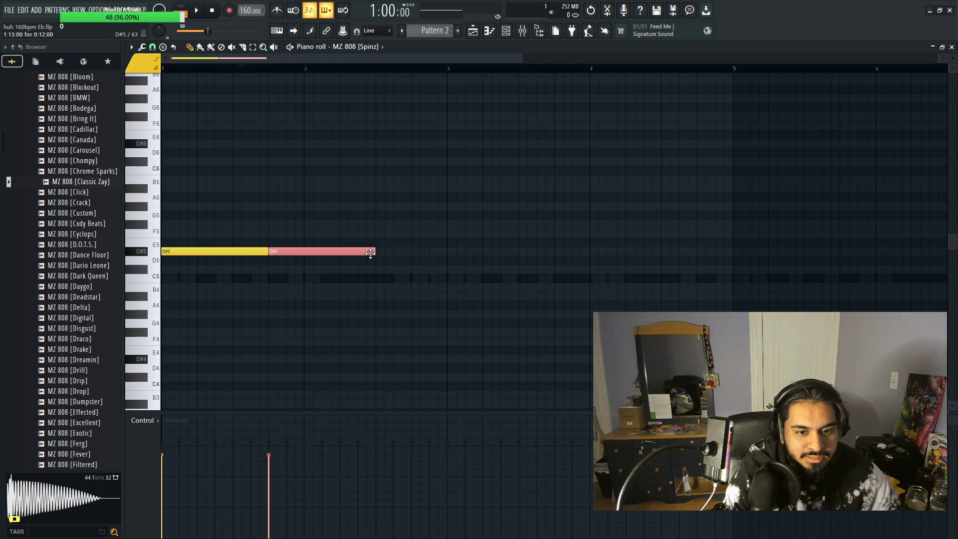
pyautogui.moveTo(370, 254); pyautogui.dragTo(333, 262)
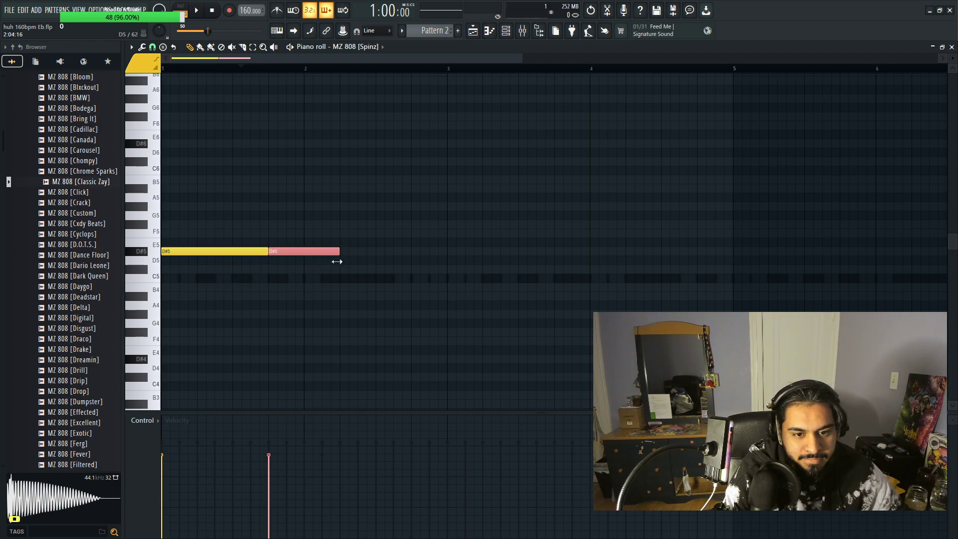
pyautogui.hotkey('ctrl', 'b')
pyautogui.click(434, 293)
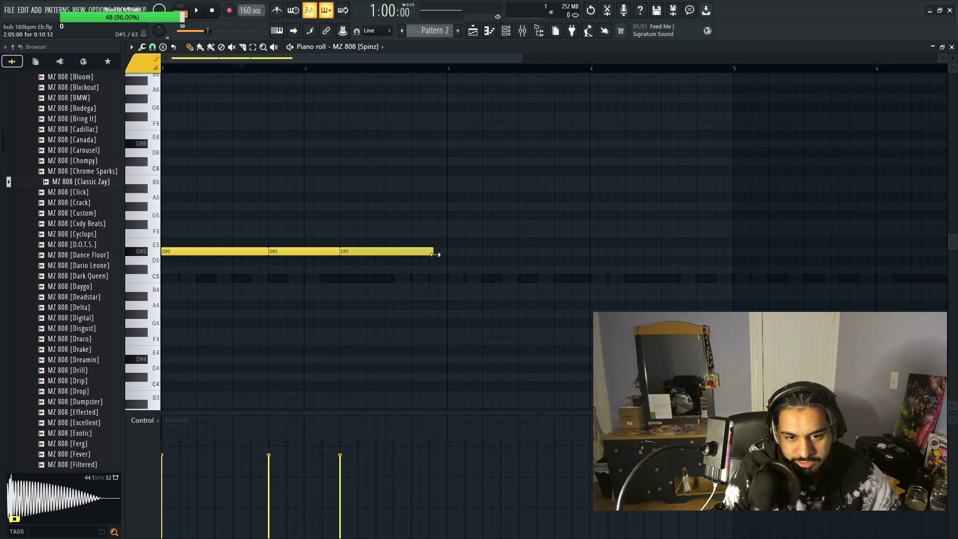
pyautogui.moveTo(436, 254); pyautogui.dragTo(449, 256)
pyautogui.press('space')
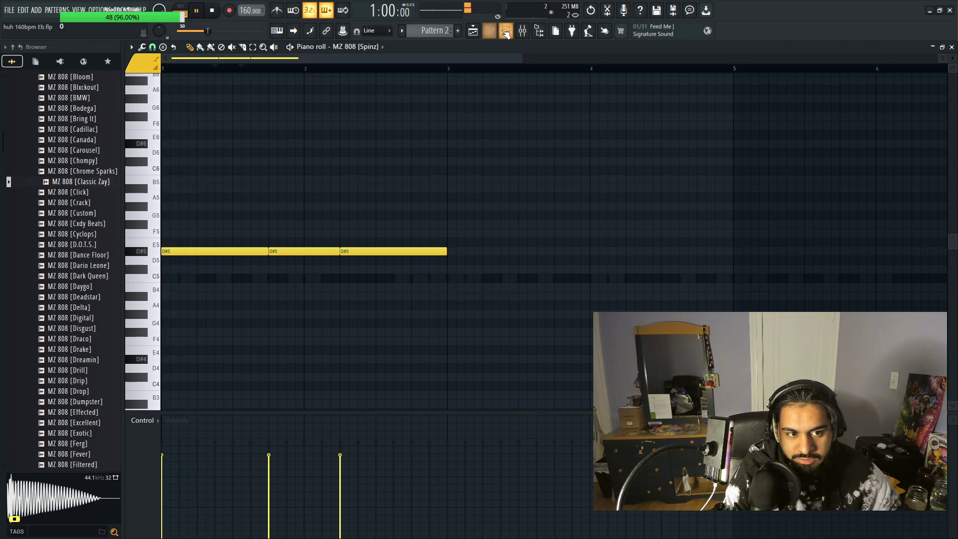
# Step: Set the piano roll's scale highlighting to Major (Ionian)
pyautogui.click(131, 47)
pyautogui.moveTo(159, 97)
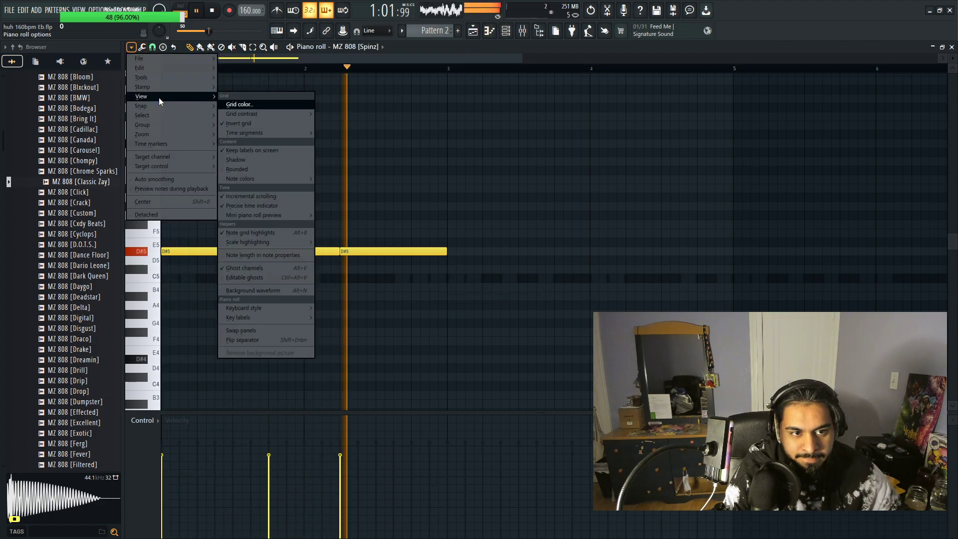
pyautogui.moveTo(289, 242)
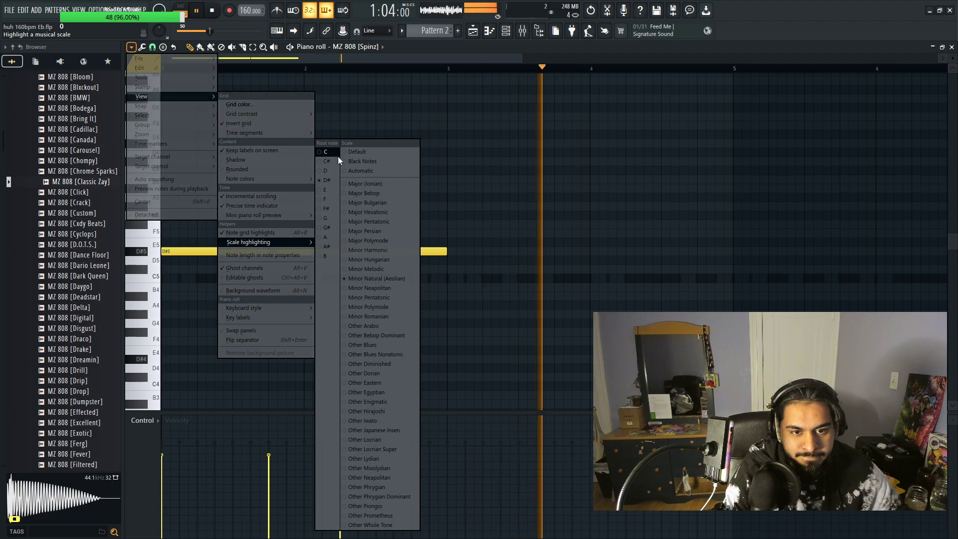
pyautogui.click(365, 184)
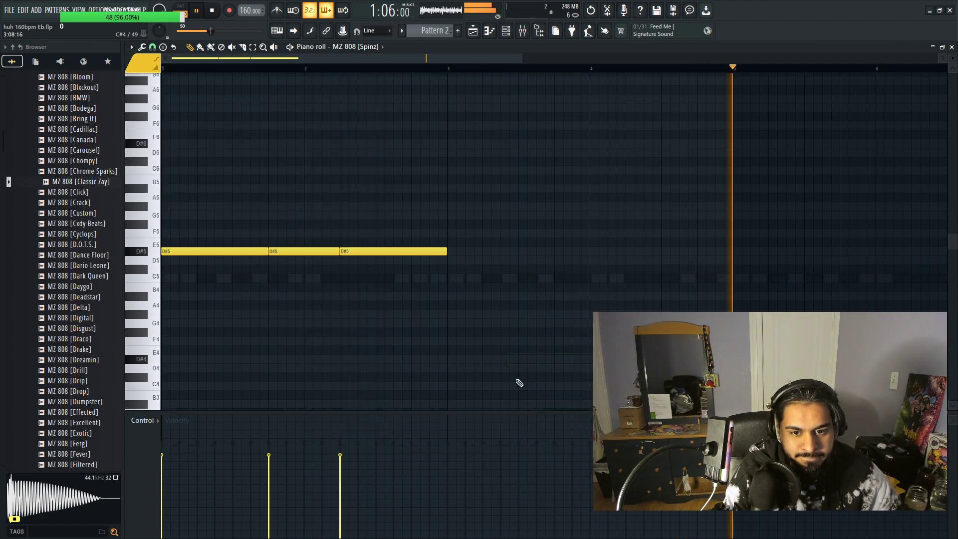
# Step: Duplicate the two-bar D#5 phrase three times so the 808 line fills eight bars
pyautogui.scroll(-3, 228, 213)
pyautogui.hotkey('ctrl', 'a')
pyautogui.hotkey('ctrl', 'b')
pyautogui.hotkey('ctrl', 'b')
pyautogui.hotkey('ctrl', 'b')
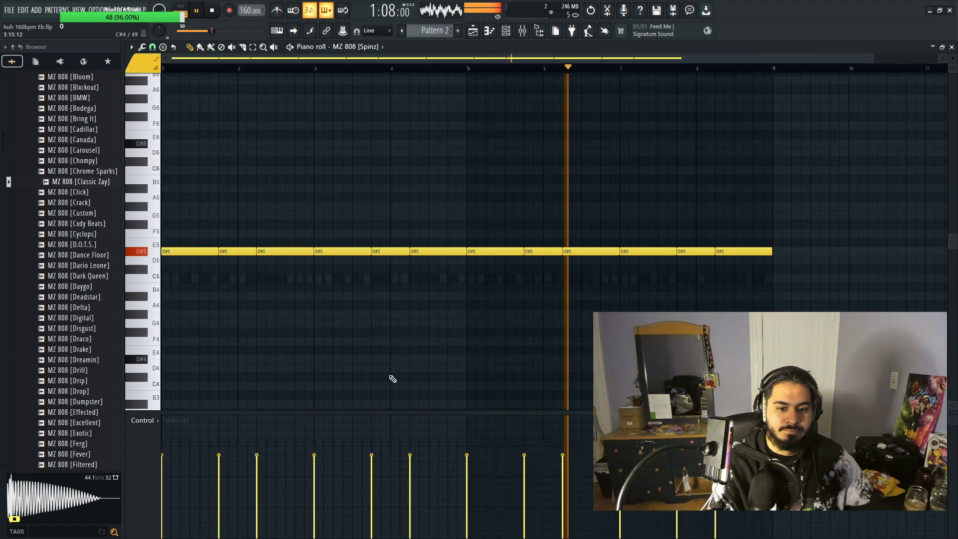
# Step: Raise the velocity of all the 808 notes with level scaling, using an offset of 13%
pyautogui.scroll(-1, 393, 379)
pyautogui.hotkey('ctrl', 'a')
pyautogui.hotkey('alt', 'x')
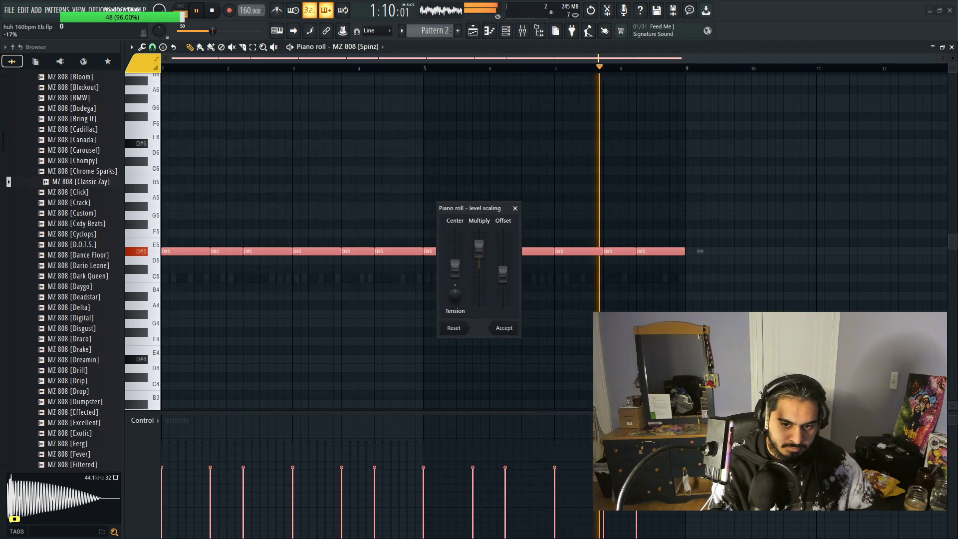
pyautogui.moveTo(503, 273)
pyautogui.mouseDown()
pyautogui.moveTo(503, 260)
pyautogui.moveTo(510, 267)
pyautogui.mouseUp()
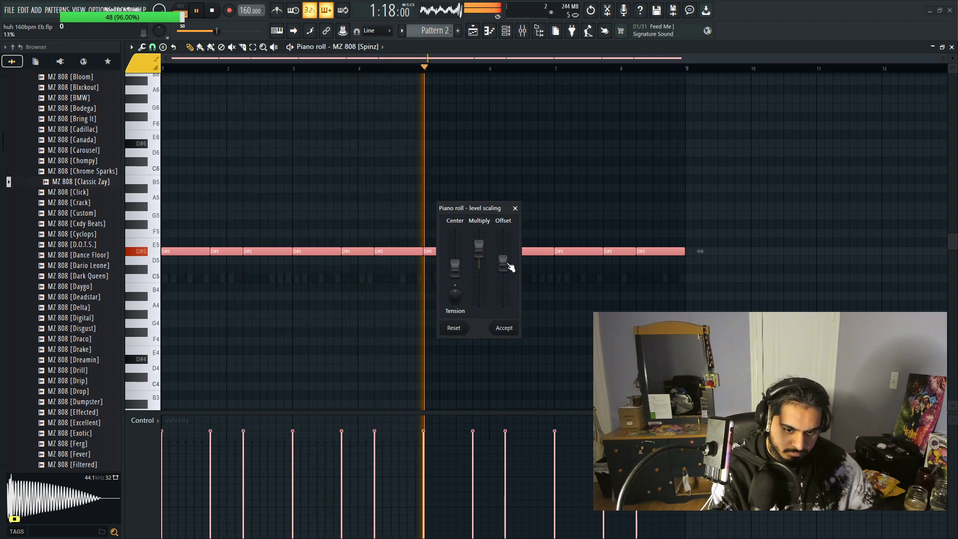
pyautogui.click(504, 328)
# Step: Add Fruity Parametric EQ 2 in slot 1 of the 808's mixer track, make band 7 a low pass and lower its cutoff
pyautogui.press('F9')
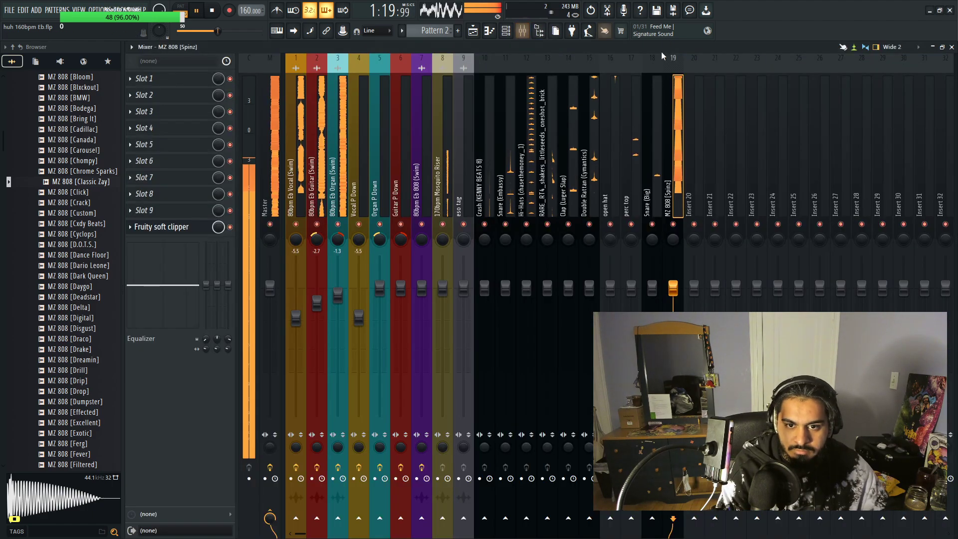
pyautogui.click(144, 78)
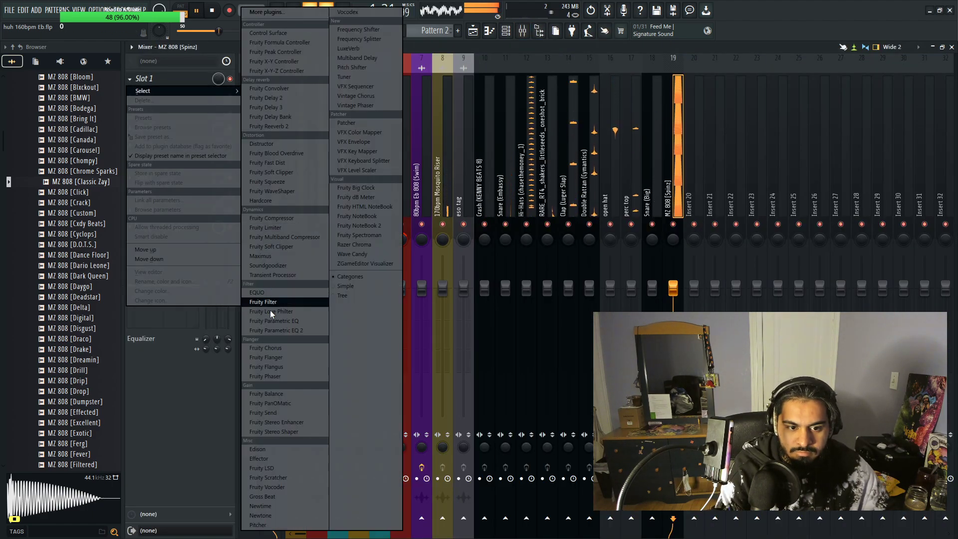
pyautogui.click(273, 330)
pyautogui.rightClick(342, 178)
pyautogui.moveTo(357, 204)
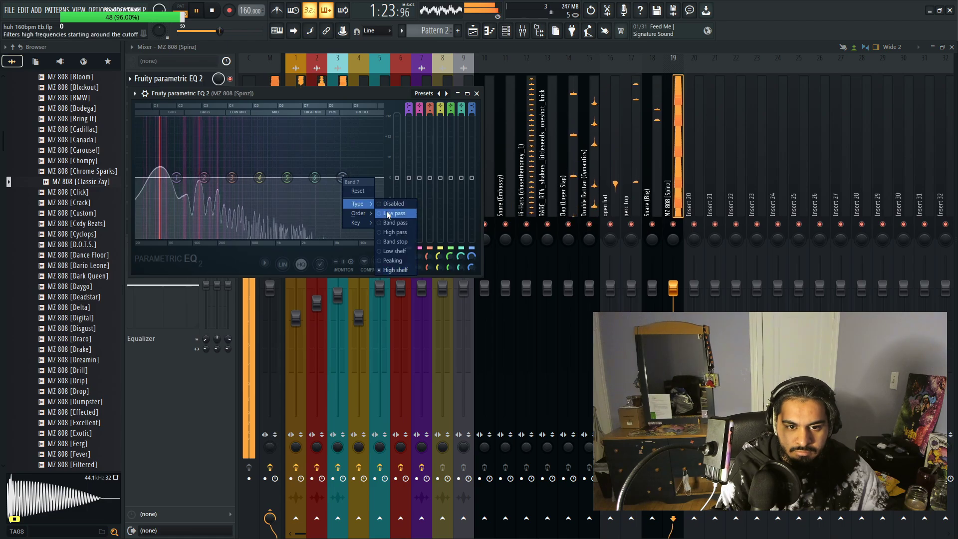
pyautogui.click(387, 213)
pyautogui.moveTo(342, 178); pyautogui.dragTo(288, 177)
# Step: Change EQ band 1 to a high pass with its cutoff at 25 Hz and close the equalizer
pyautogui.rightClick(176, 177)
pyautogui.moveTo(191, 204)
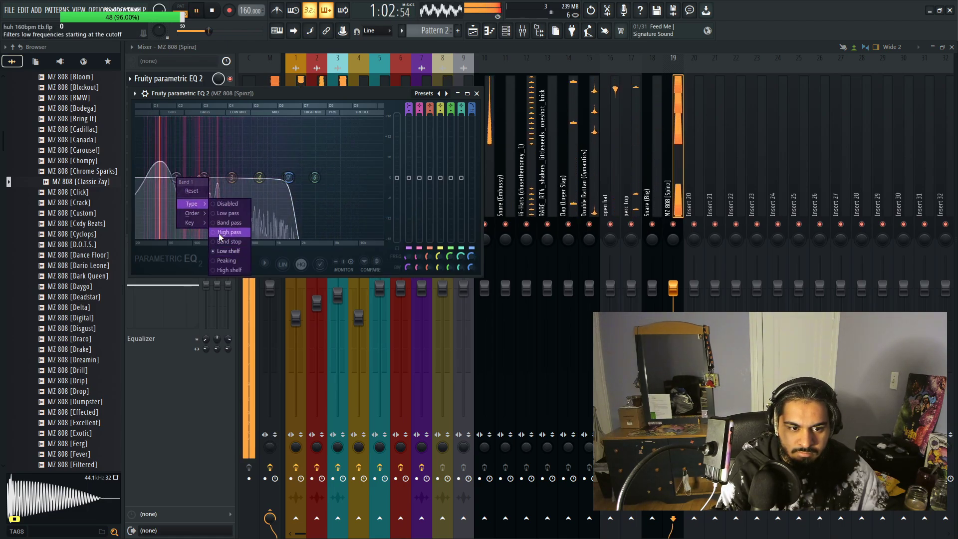
pyautogui.click(220, 232)
pyautogui.rightClick(172, 179)
pyautogui.moveTo(176, 178); pyautogui.dragTo(143, 177)
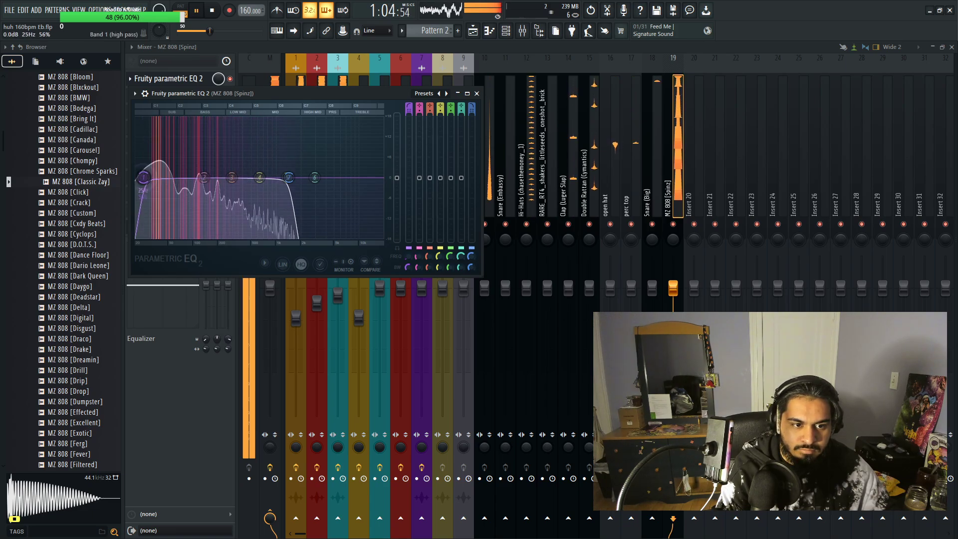
pyautogui.click(477, 94)
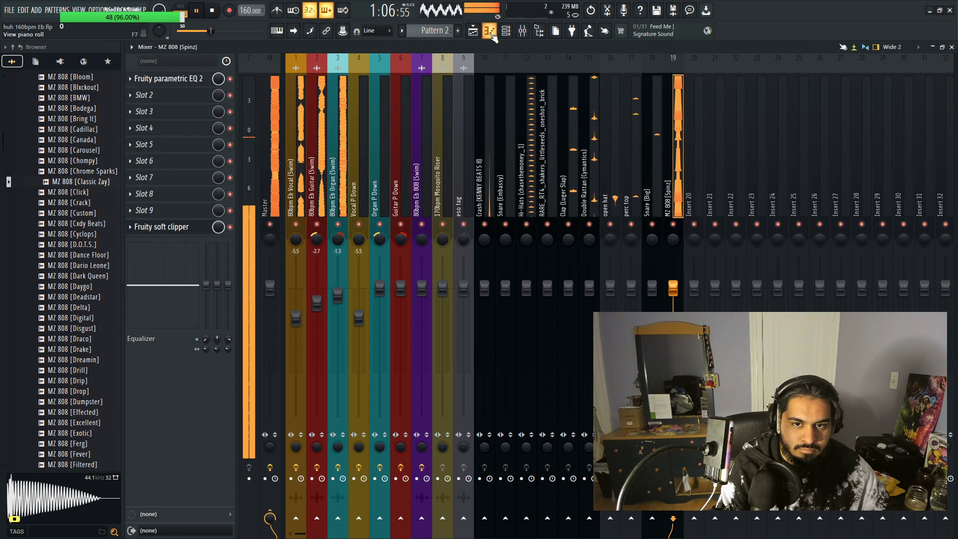
# Step: Replace the Spinz sample on the 808 channel with MZ 808 [Zay Spinz] and play the line in the piano roll
pyautogui.click(489, 33)
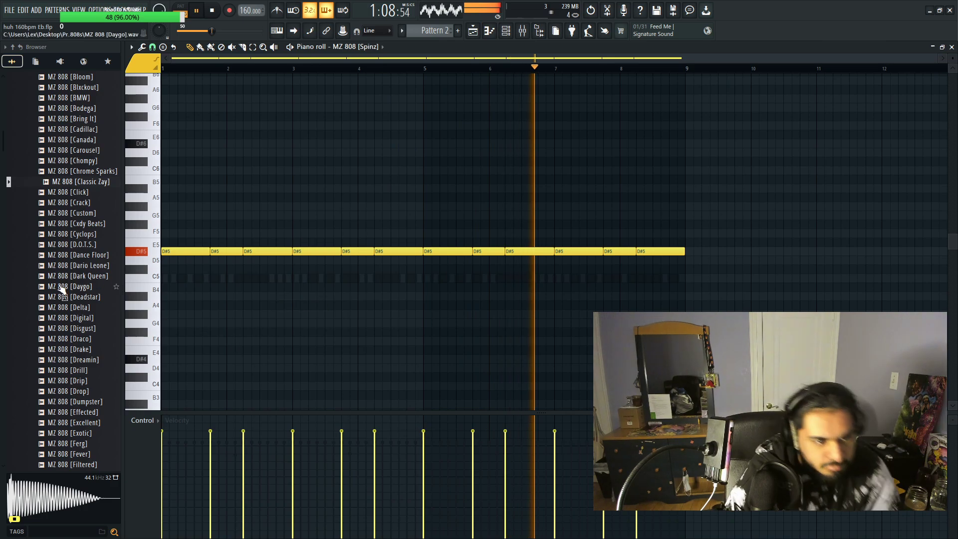
pyautogui.scroll(-10, 63, 379)
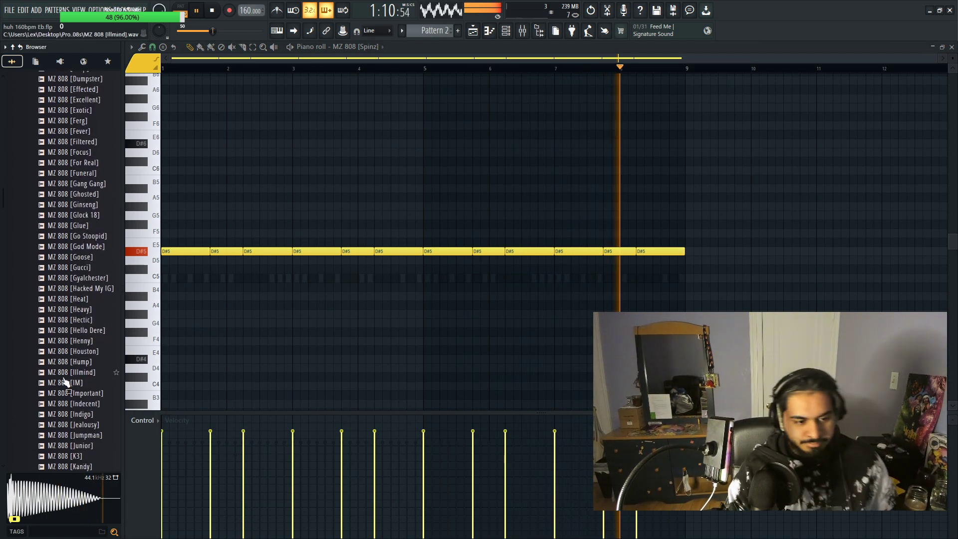
pyautogui.scroll(-20, 64, 379)
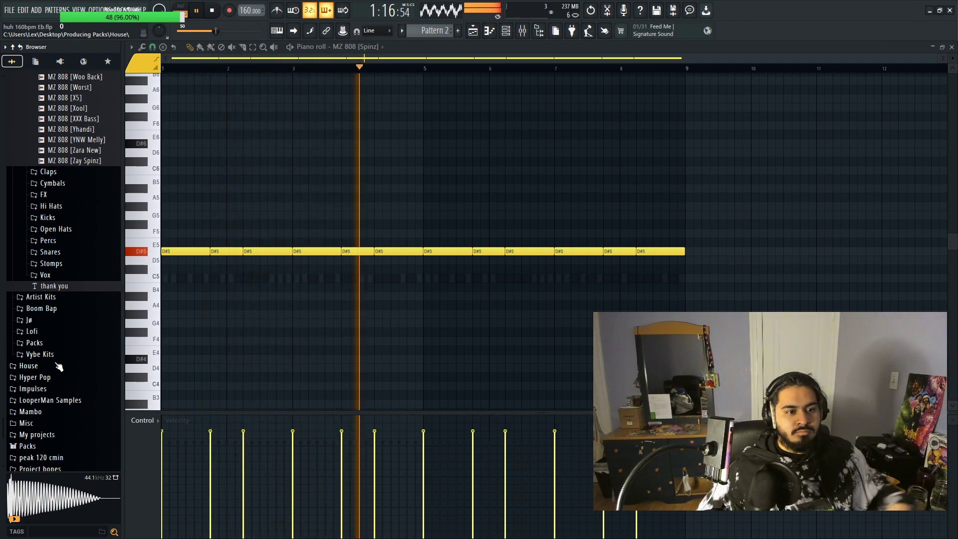
pyautogui.press('space')
pyautogui.click(96, 162)
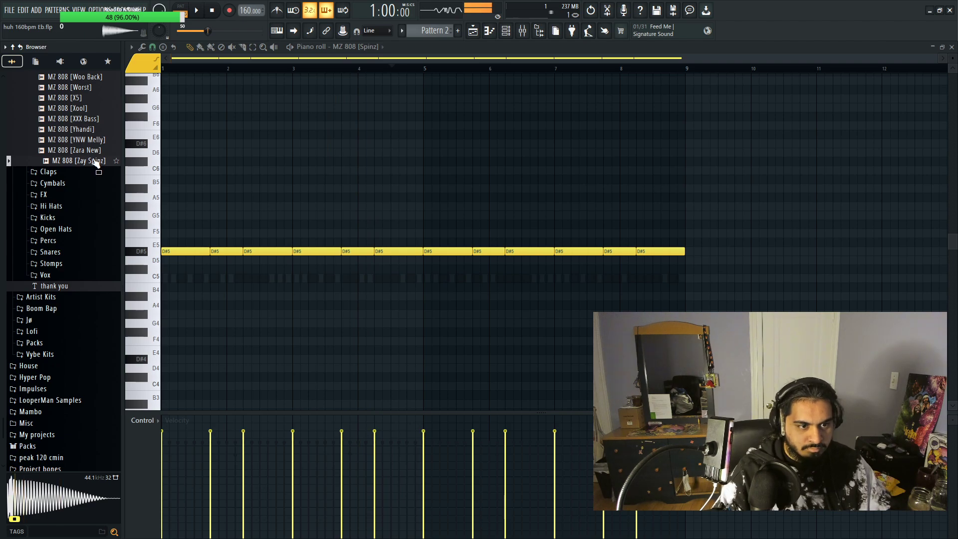
pyautogui.click(505, 34)
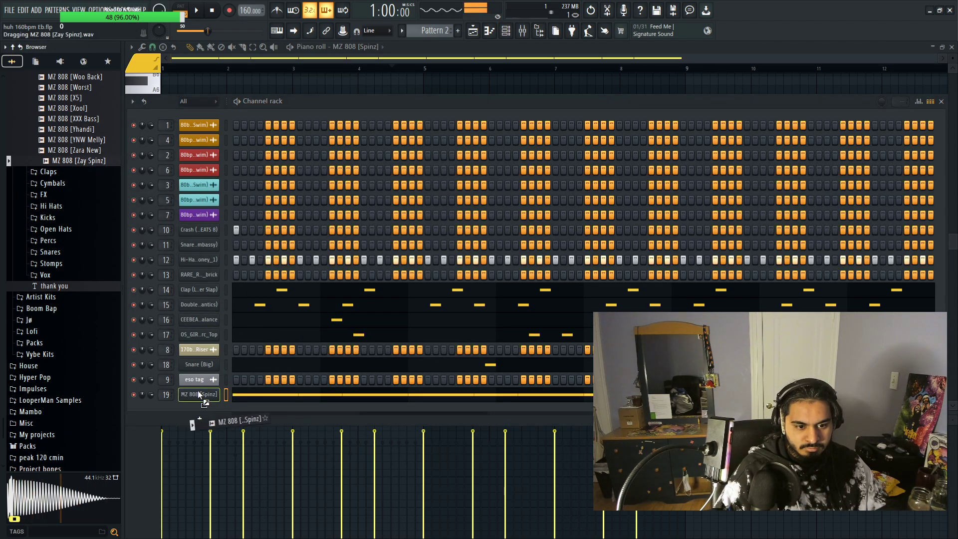
pyautogui.press('space')
pyautogui.press('F6')
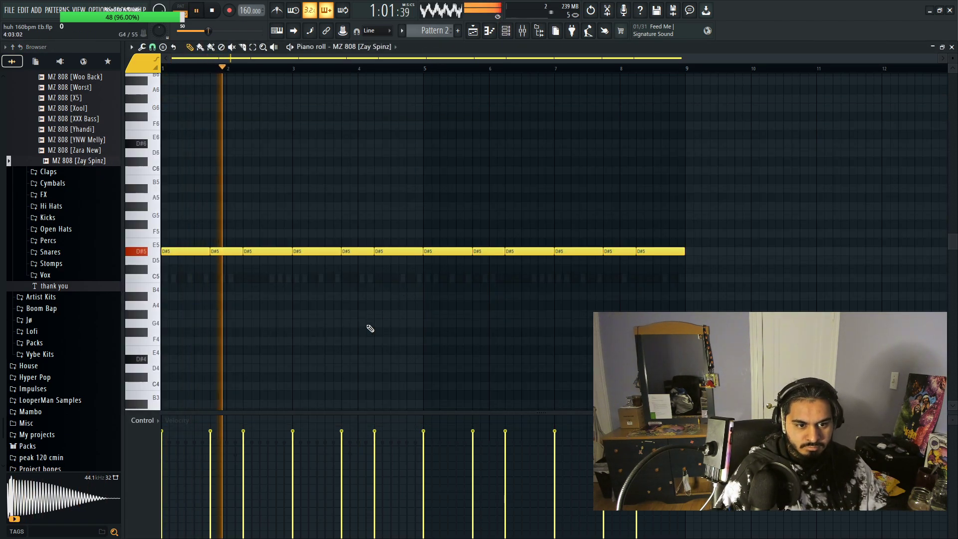
# Step: Delete the D#5 notes between the first note and bar 5, keeping only the opening note of that section
pyautogui.scroll(1, 366, 363)
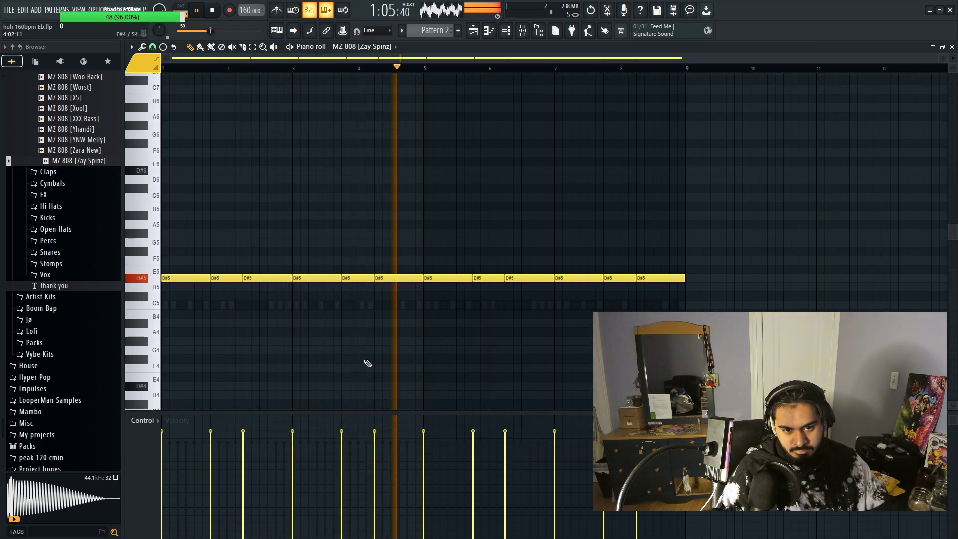
pyautogui.click(356, 359)
pyautogui.rightClick(356, 359)
pyautogui.rightClick(401, 278)
pyautogui.rightClick(358, 279)
pyautogui.rightClick(317, 278)
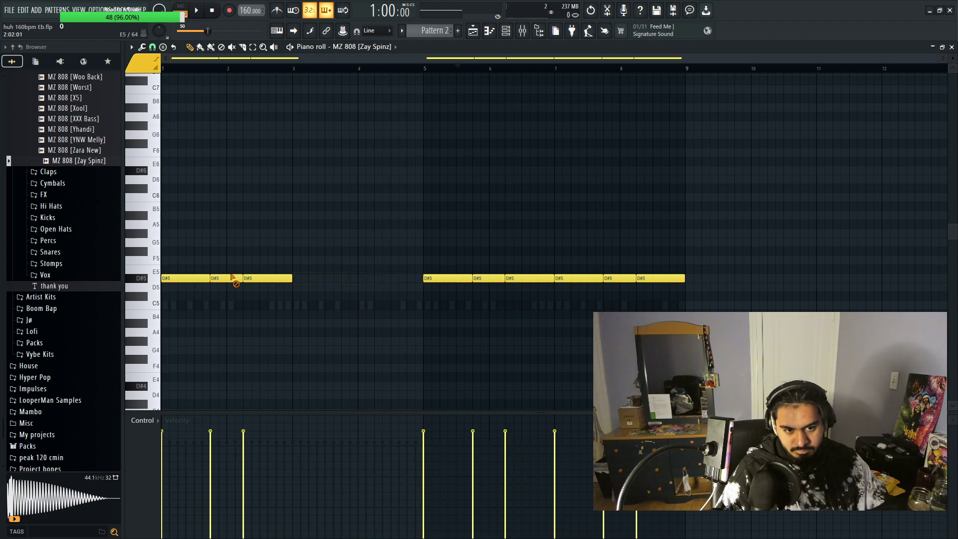
pyautogui.rightClick(267, 278)
pyautogui.rightClick(226, 279)
pyautogui.press('space')
# Step: Lengthen the first D#5 note to beat 2 of bar 2 and add a second D#5 note ending at bar 3
pyautogui.scroll(2, 218, 58)
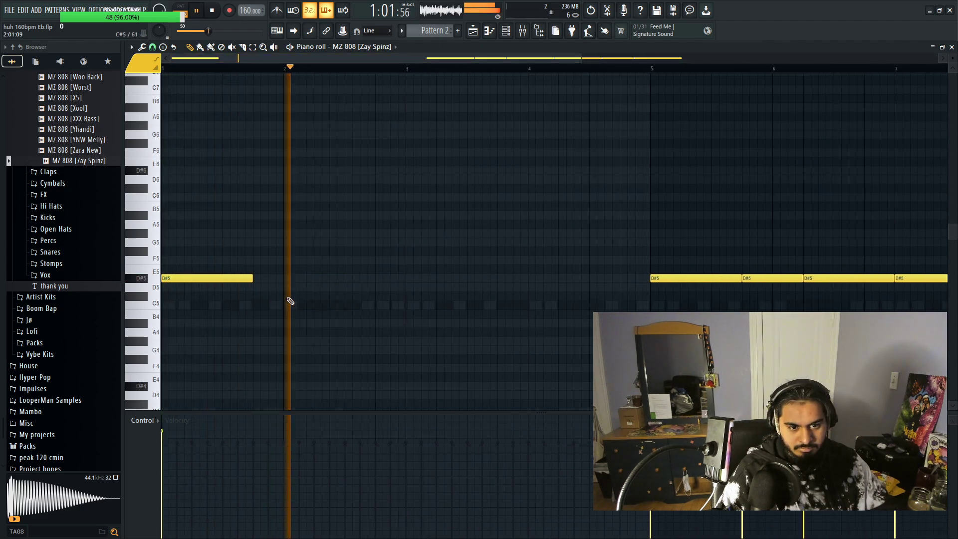
pyautogui.moveTo(252, 279); pyautogui.dragTo(314, 289)
pyautogui.click(316, 278)
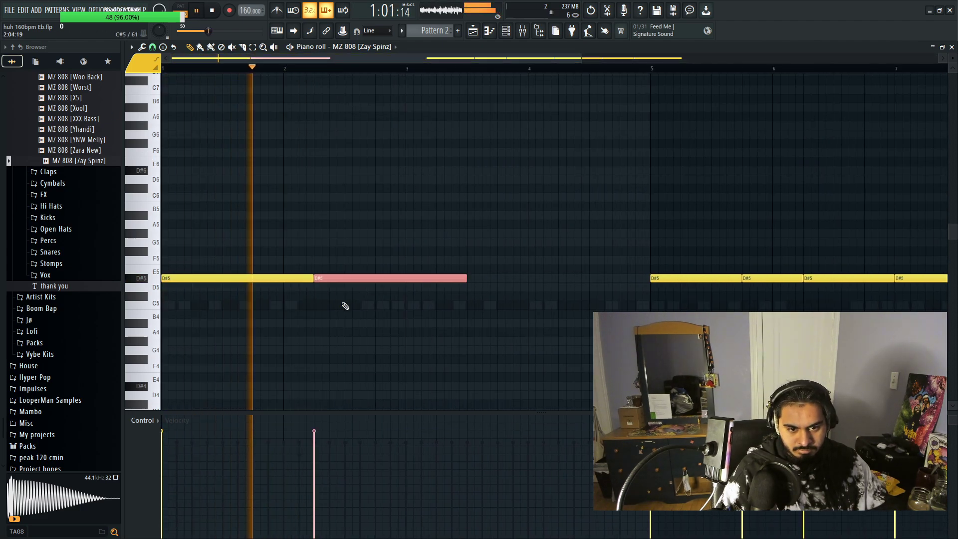
pyautogui.moveTo(463, 275); pyautogui.dragTo(400, 284)
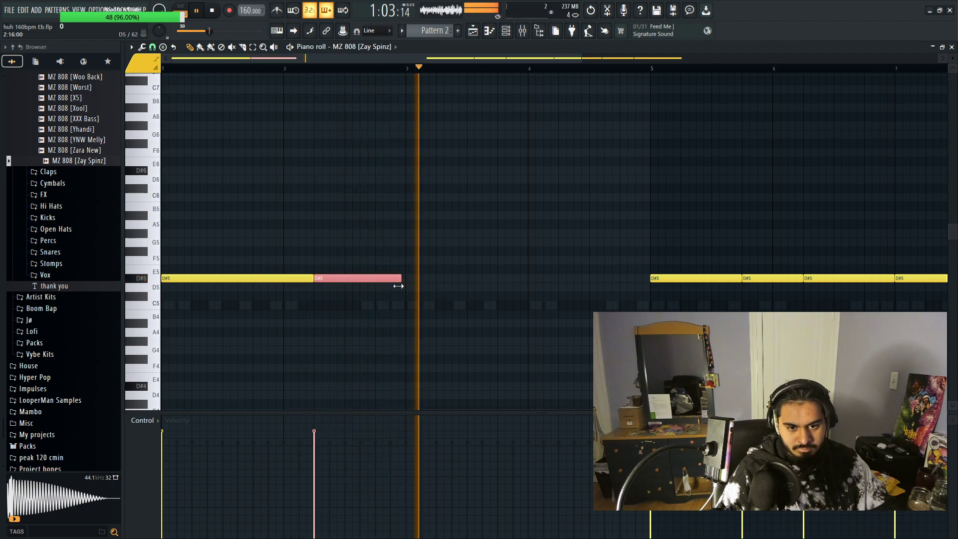
# Step: Refill bars 3 and 4 with D#5 notes starting at bar 3, beat 4 of bar 3 and beat 2 of bar 4
pyautogui.click(451, 278)
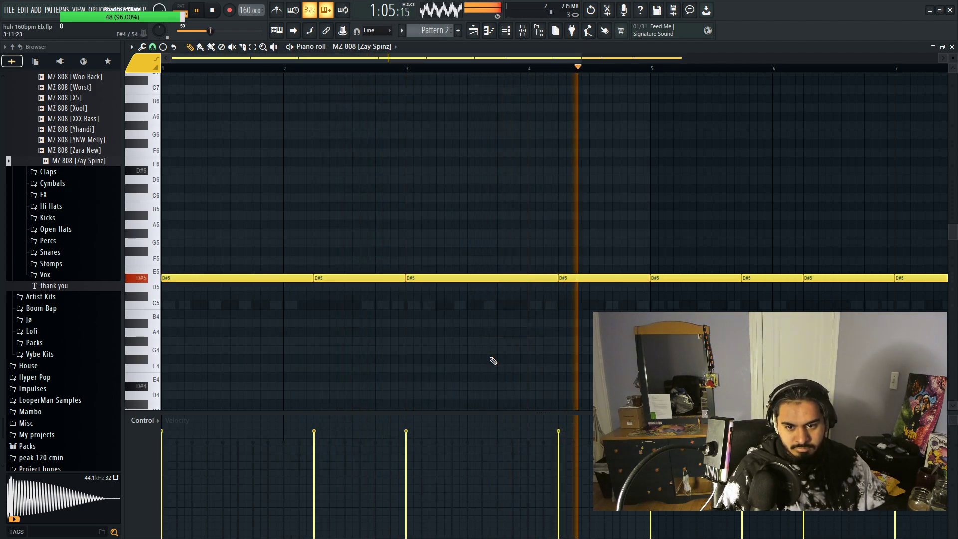
pyautogui.moveTo(557, 280); pyautogui.dragTo(528, 278)
pyautogui.scroll(-3, 582, 316)
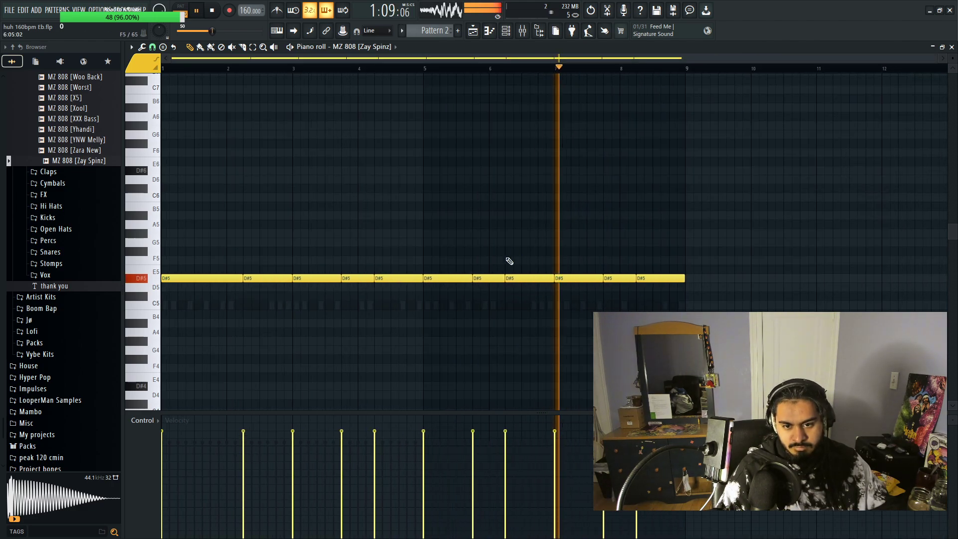
pyautogui.hotkey('ctrl', 'z')
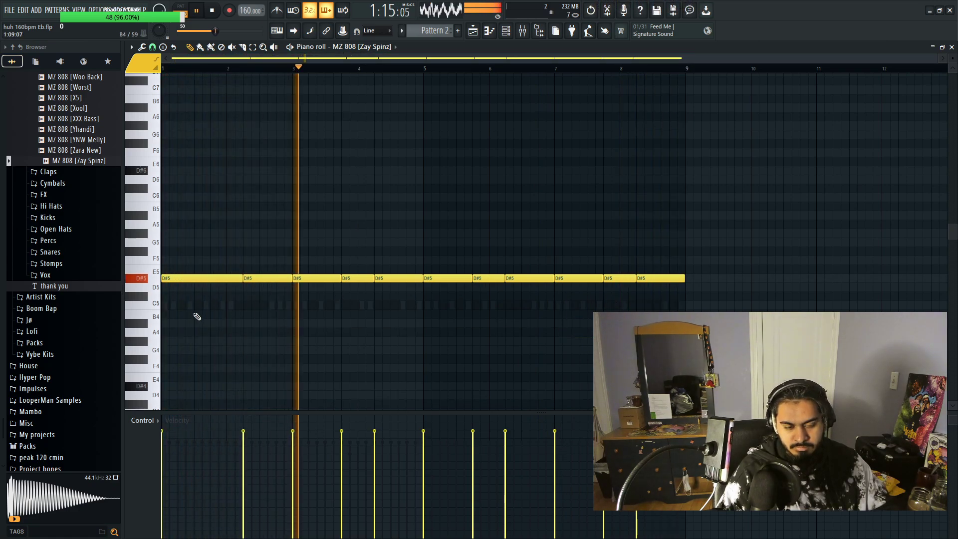
# Step: Remove the second D#5 note in bar 2 and extend the first note to fill bars 1 and 2
pyautogui.scroll(2, 195, 316)
pyautogui.press('space')
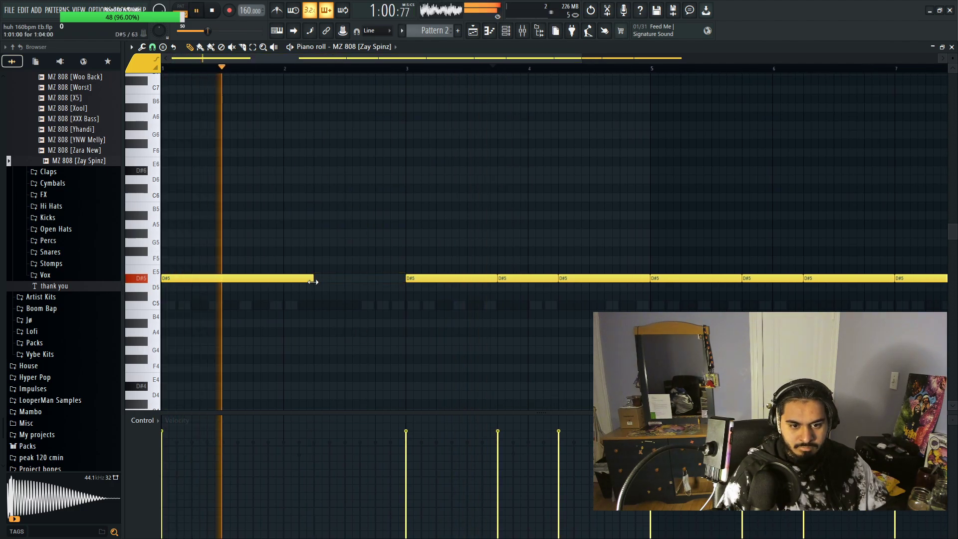
pyautogui.moveTo(312, 279); pyautogui.dragTo(401, 288)
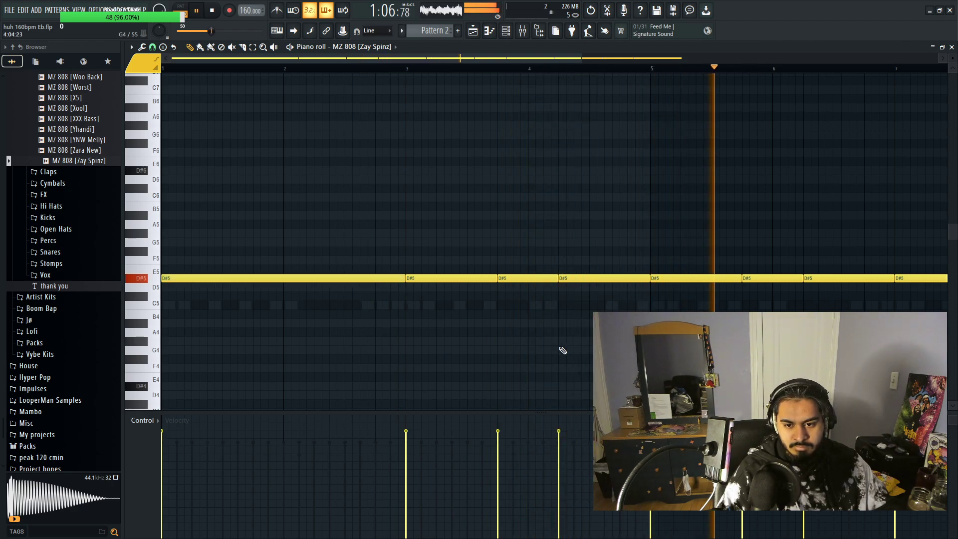
pyautogui.scroll(-2, 562, 351)
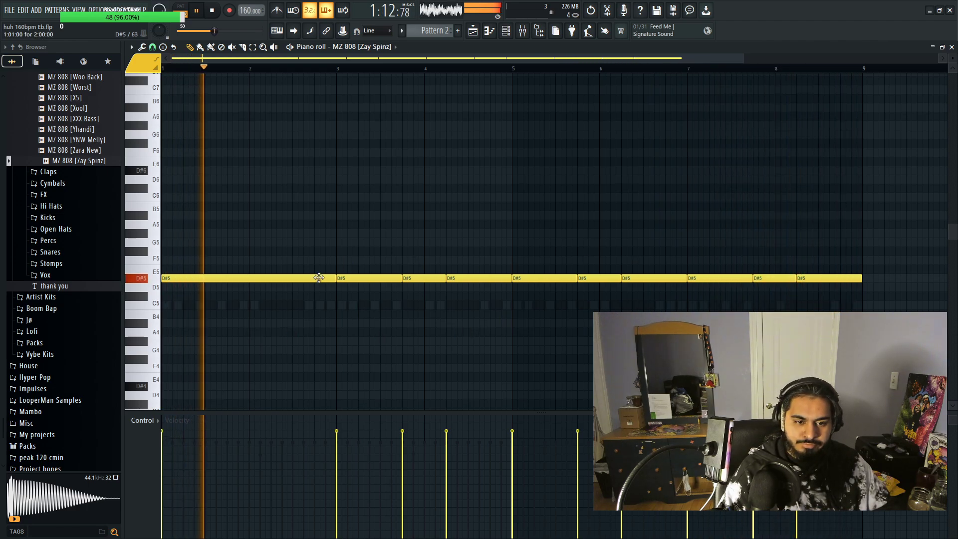
# Step: Audition other MZ 808 samples in the browser, including Southside and Spinz 100
pyautogui.scroll(10, 80, 282)
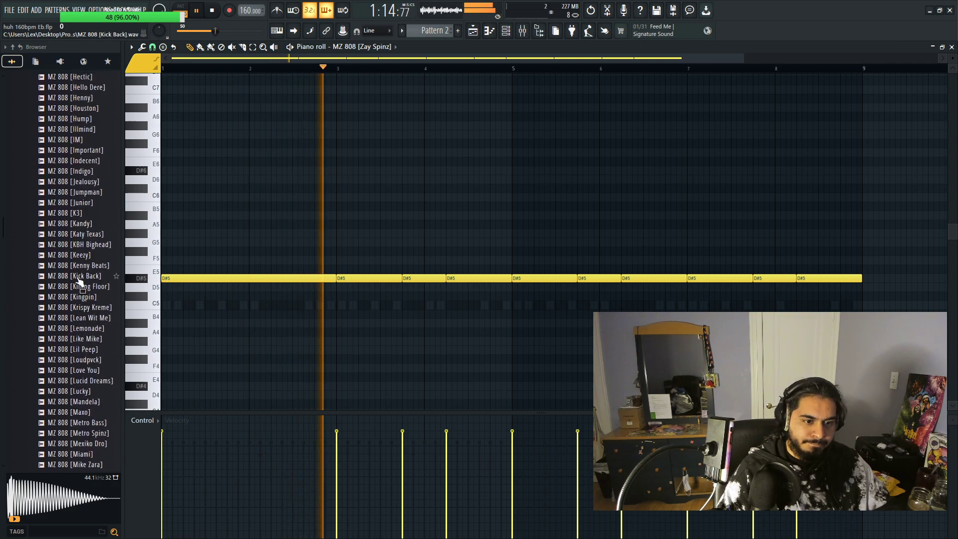
pyautogui.scroll(-11, 82, 299)
pyautogui.click(87, 322)
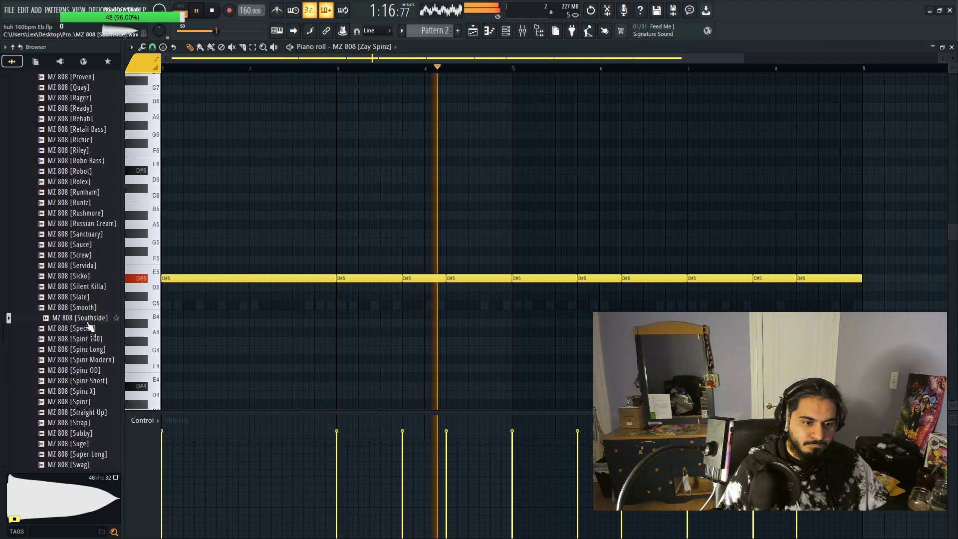
pyautogui.press('space')
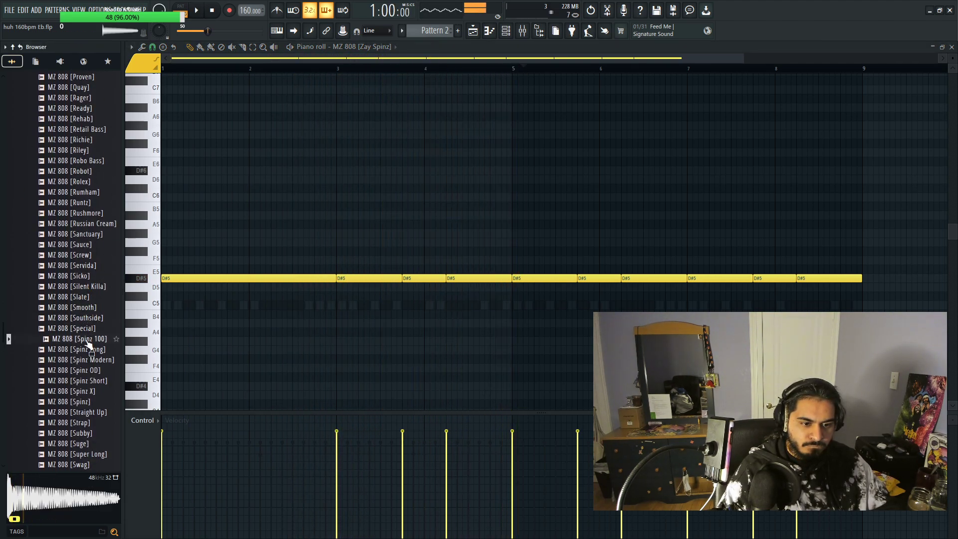
pyautogui.scroll(10, 60, 359)
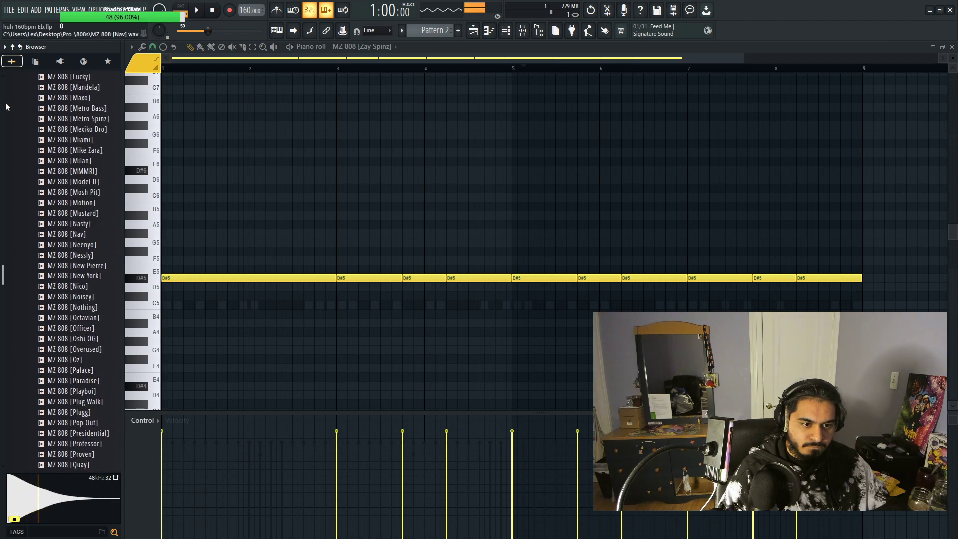
# Step: Open the 808s folder in Hip-Hop, Eso's Favorites, and audition the la_ley_thumpy_Ab1 and SO_CM_808_pase_G samples
pyautogui.click(20, 47)
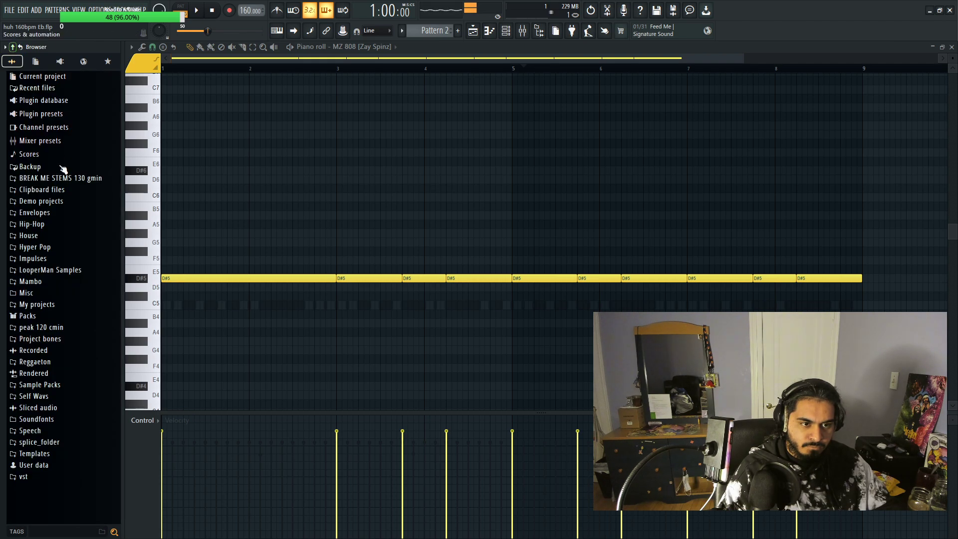
pyautogui.click(53, 229)
pyautogui.click(55, 236)
pyautogui.click(59, 248)
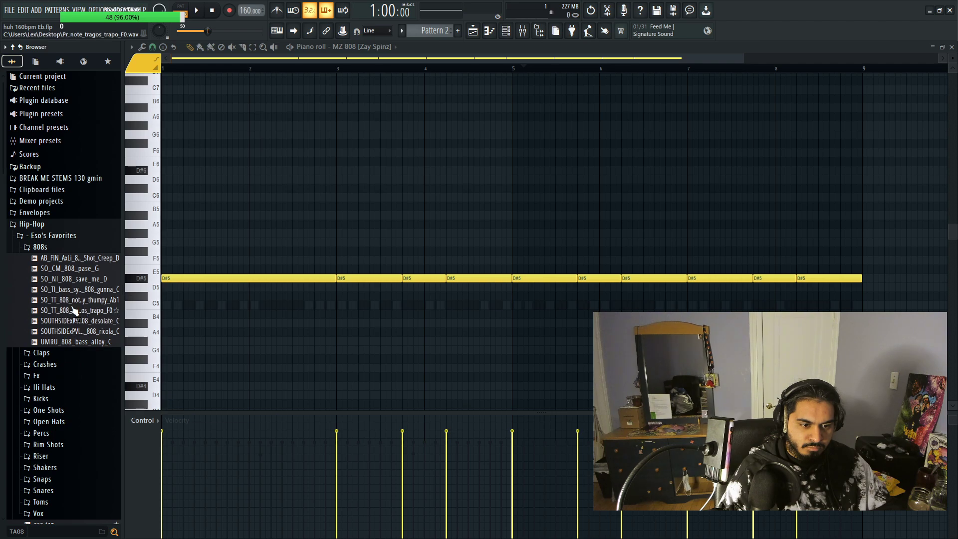
pyautogui.click(76, 301)
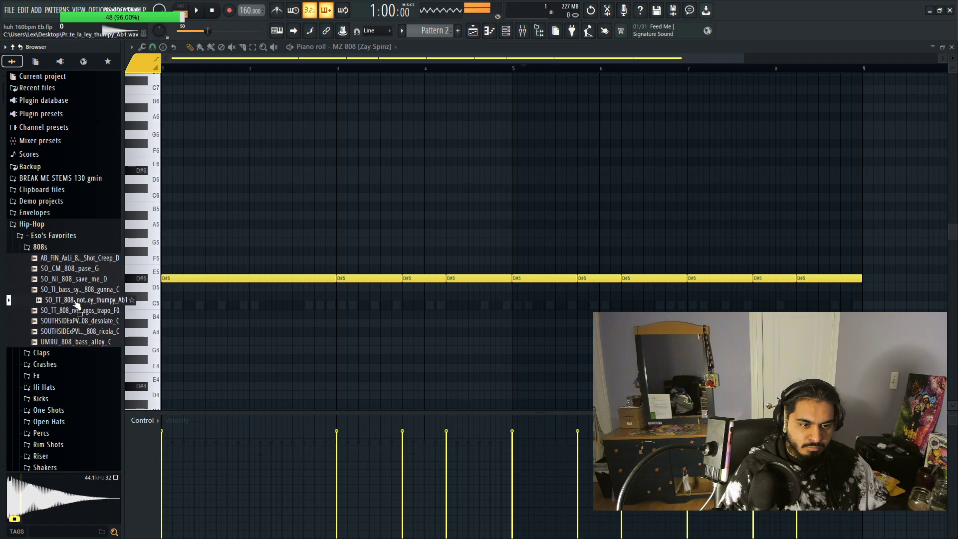
pyautogui.click(79, 271)
# Step: Replace the 808 channel's sample with SO_TT_808_note_la_ley_thumpy_Ab1 and set its root note to A4
pyautogui.click(505, 31)
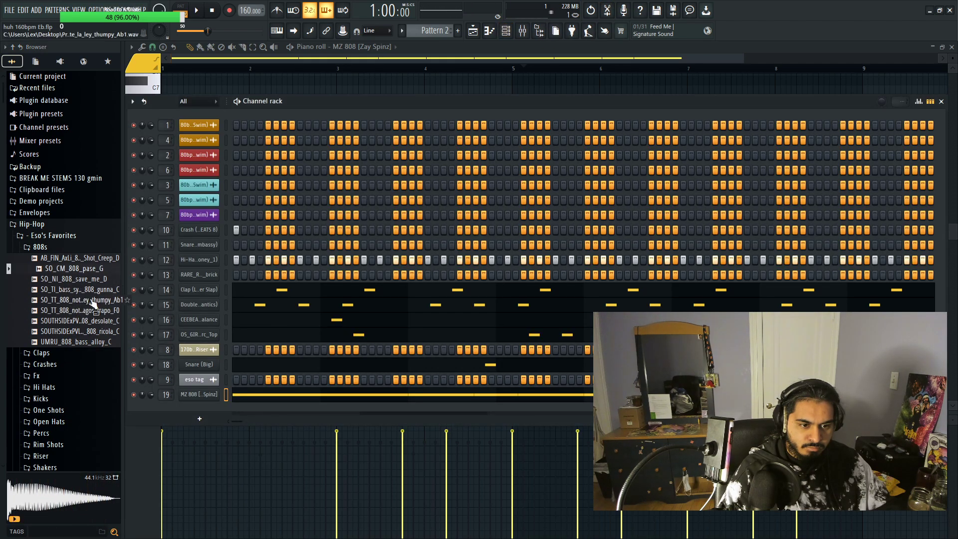
pyautogui.moveTo(205, 402); pyautogui.dragTo(202, 395)
pyautogui.click(219, 163)
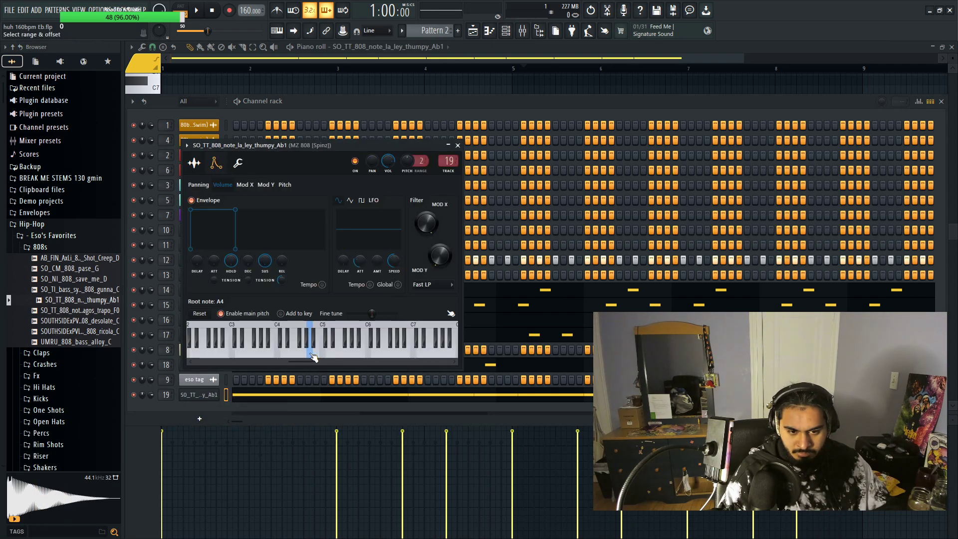
pyautogui.click(458, 145)
pyautogui.click(463, 43)
# Step: Play the line with the new 808 and transpose all its notes down one octave to D#4
pyautogui.press('space')
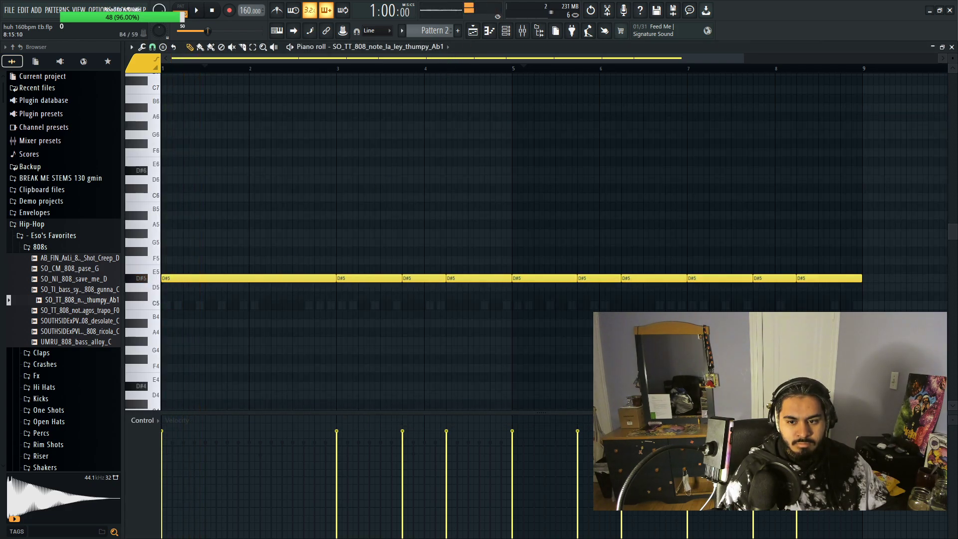
pyautogui.hotkey('ctrl', 'a')
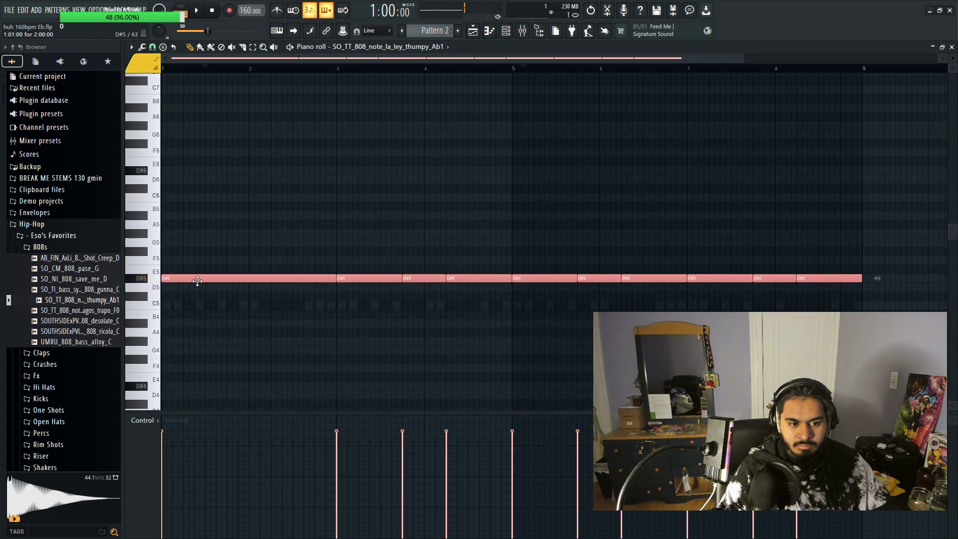
pyautogui.click(213, 319)
pyautogui.rightClick(251, 321)
pyautogui.press('space')
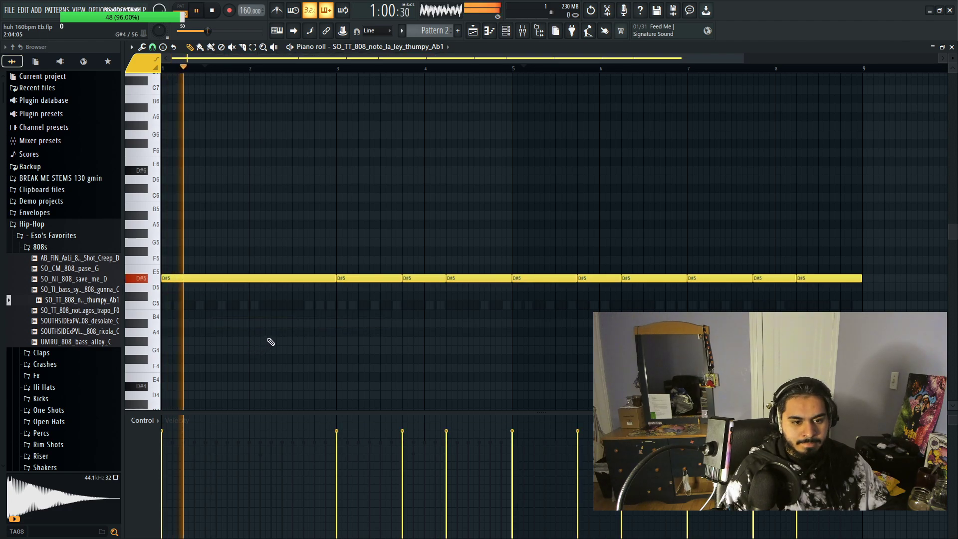
pyautogui.hotkey('ctrl', 'a')
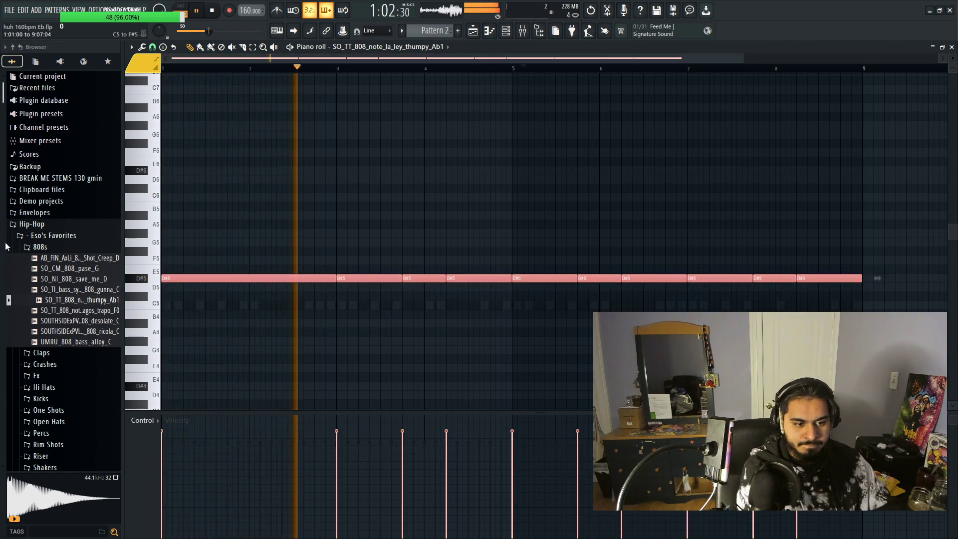
pyautogui.hotkey('ctrl', 'Down')
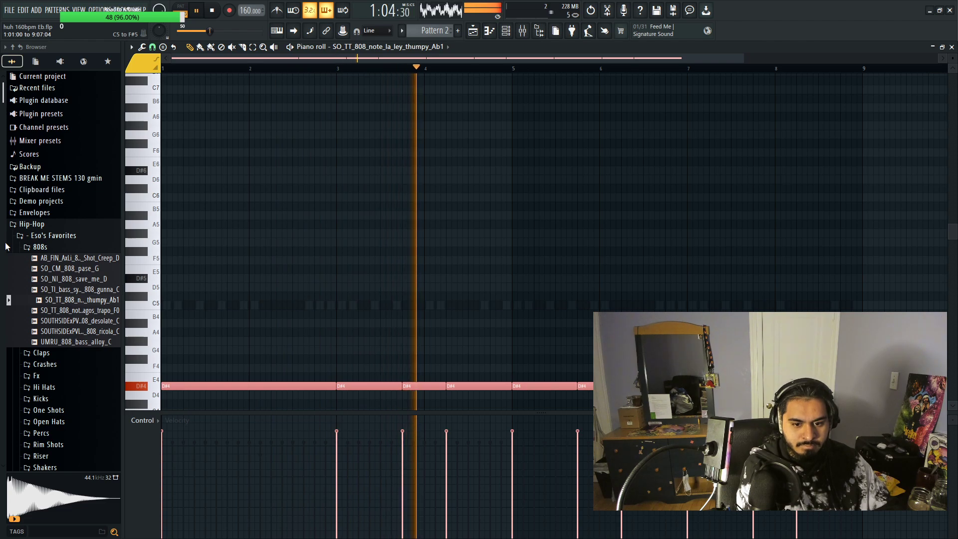
pyautogui.scroll(-2, 314, 285)
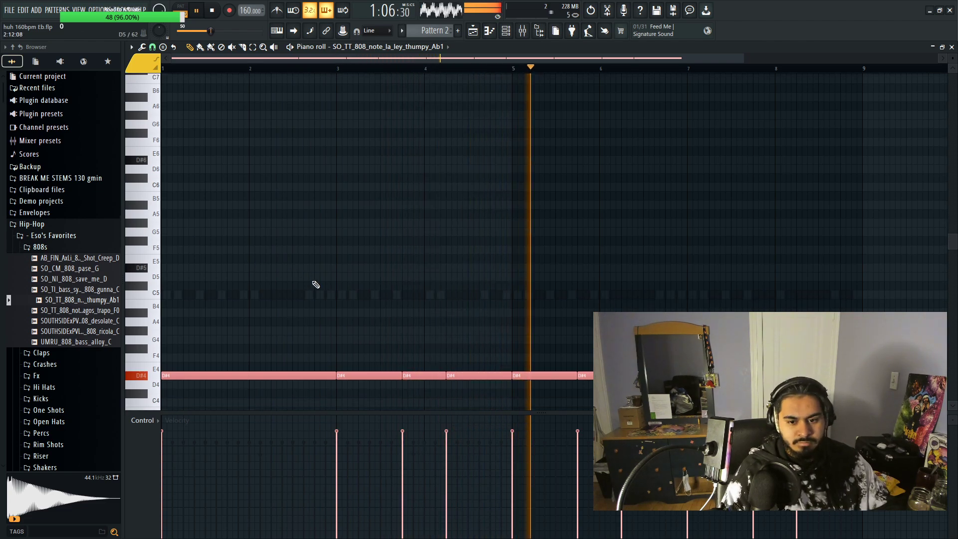
pyautogui.click(394, 238)
pyautogui.rightClick(394, 240)
# Step: Replay the line and try shortening the first D#4 note to leave a small gap before bar 3
pyautogui.press('space')
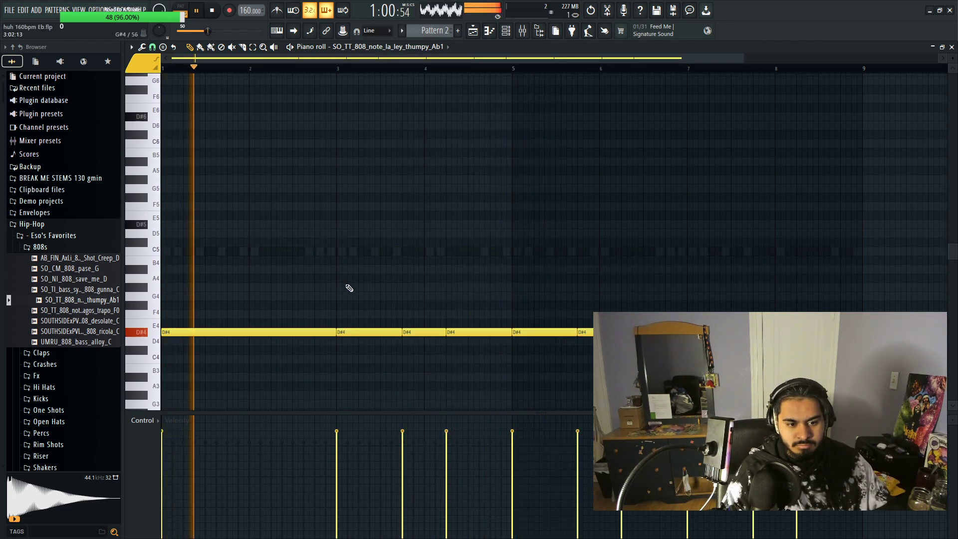
pyautogui.click(401, 289)
pyautogui.rightClick(402, 289)
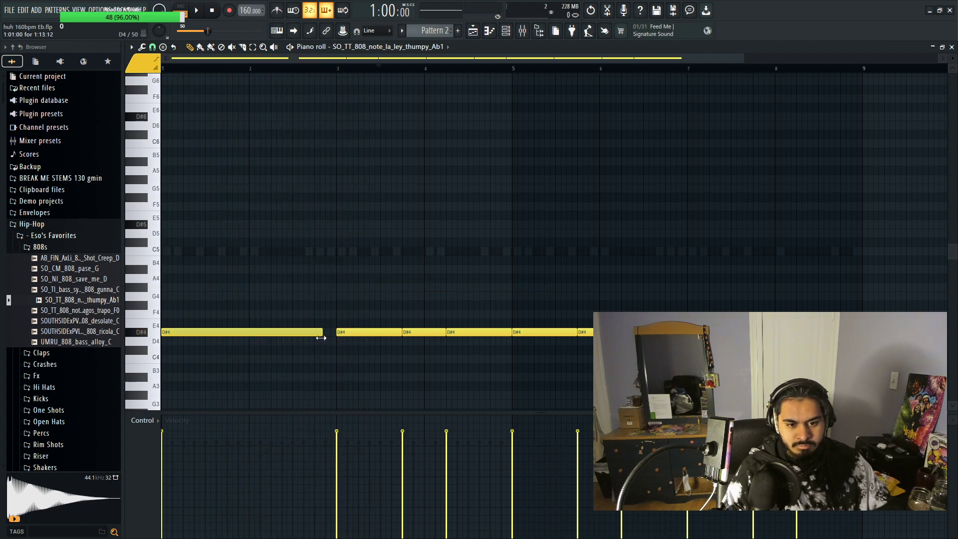
# Step: Open the Snares folder in Eso's Favorites, audition KENNY BEATS SNARE 23 and add it as a new channel
pyautogui.click(41, 247)
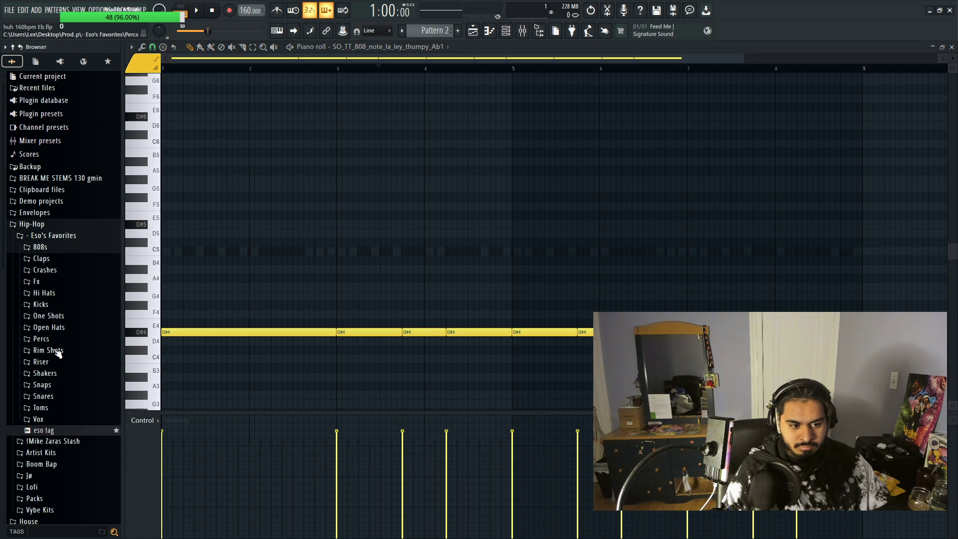
pyautogui.click(43, 395)
pyautogui.click(75, 407)
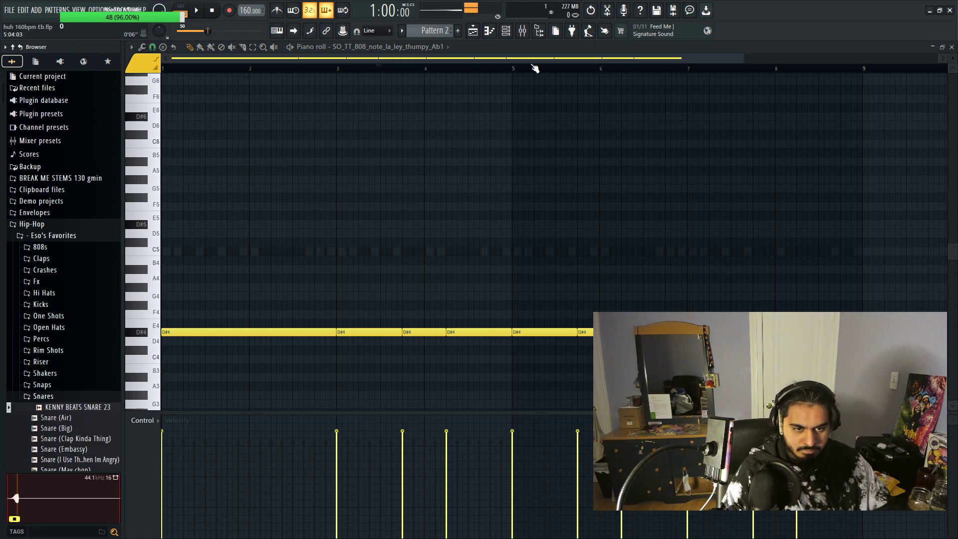
pyautogui.click(511, 32)
pyautogui.moveTo(223, 413); pyautogui.dragTo(223, 414)
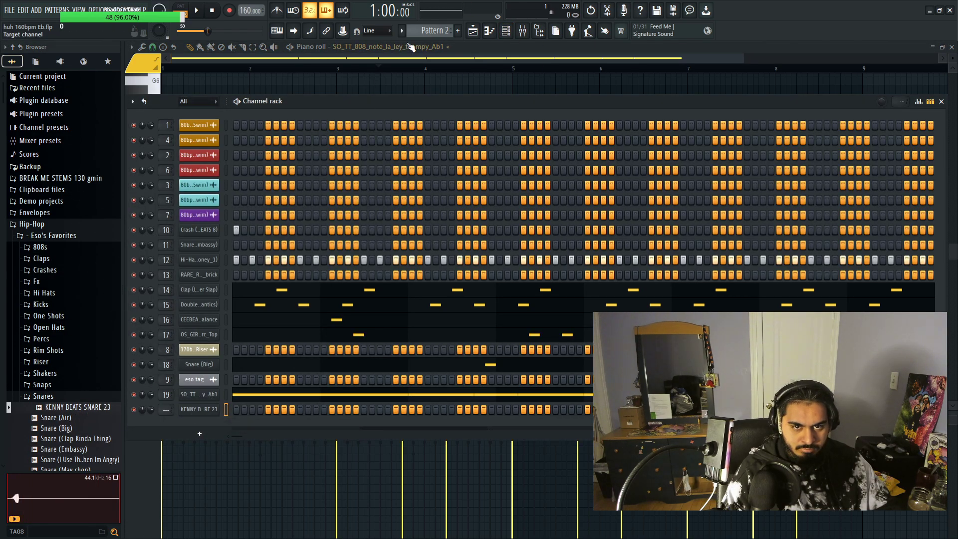
# Step: Place C5 snare hits just before bars 3 and 7 in the new channel's piano roll, with lowered velocity, while playing the pattern
pyautogui.click(410, 46)
pyautogui.click(364, 267)
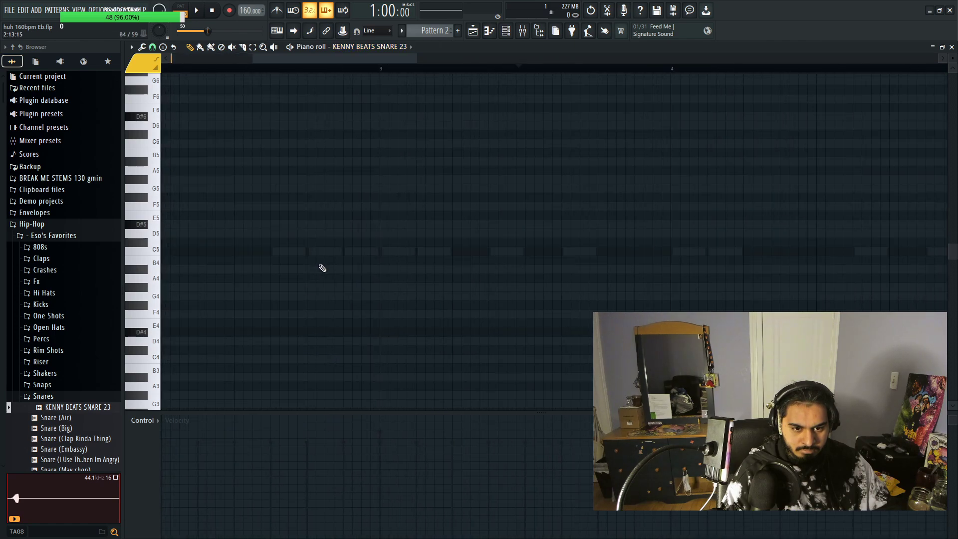
pyautogui.click(319, 252)
pyautogui.scroll(-3, 349, 252)
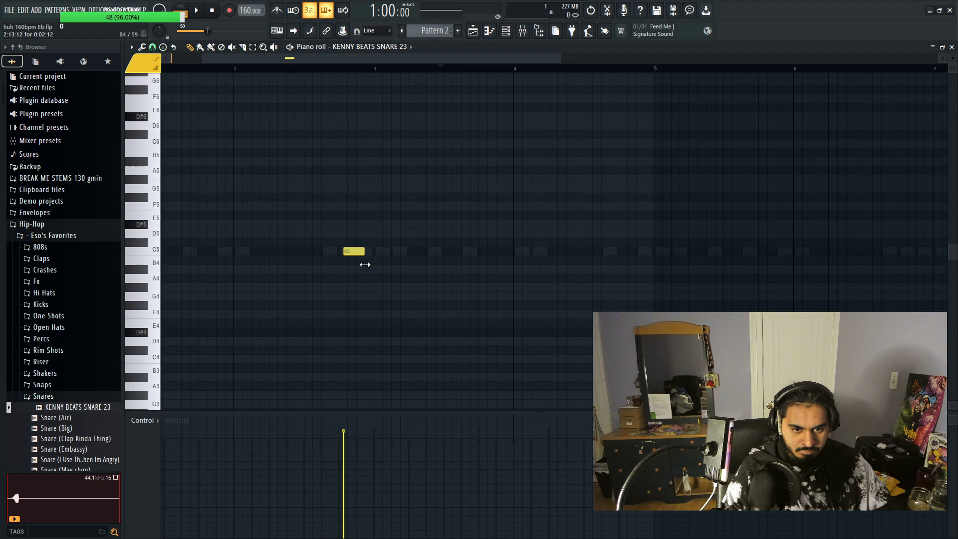
pyautogui.scroll(3, 347, 310)
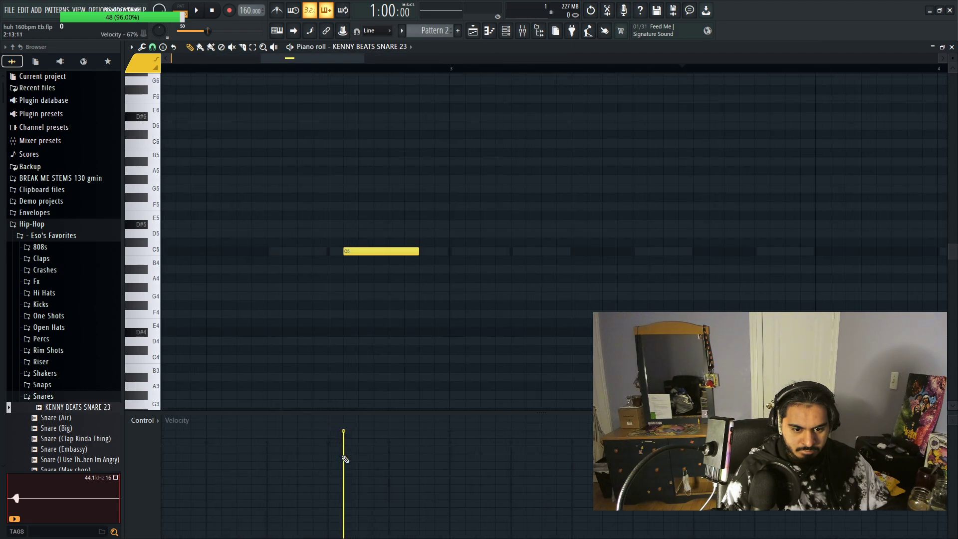
pyautogui.scroll(-3, 471, 332)
pyautogui.press('space')
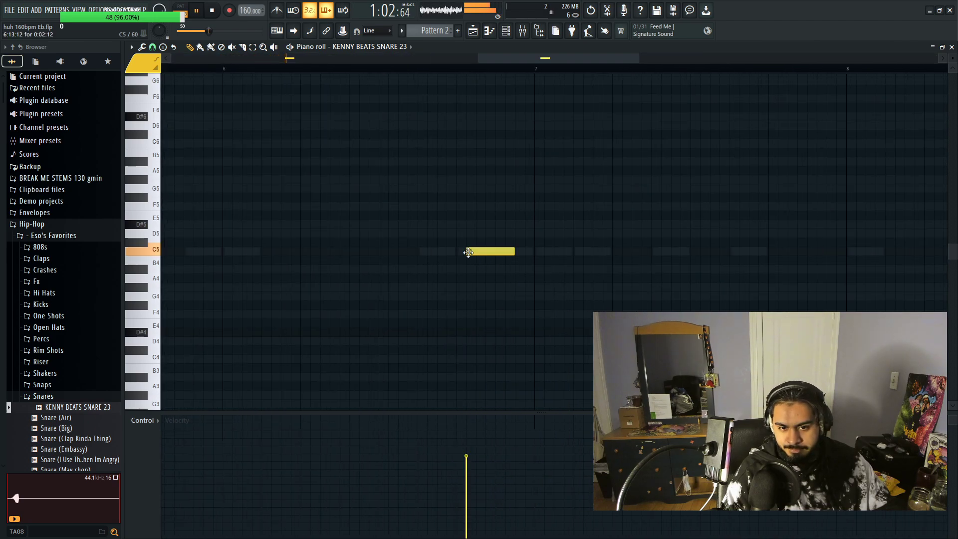
pyautogui.scroll(-4, 491, 308)
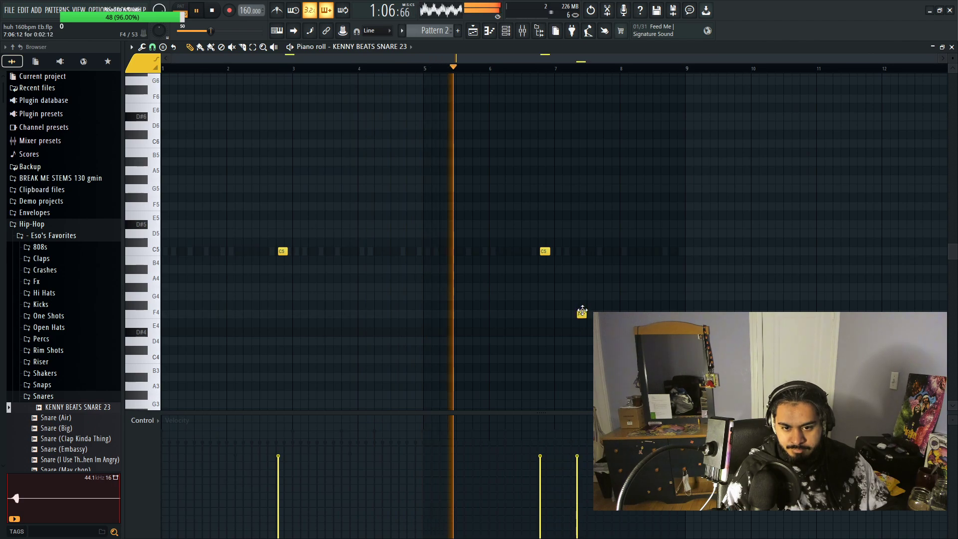
pyautogui.scroll(1, 547, 364)
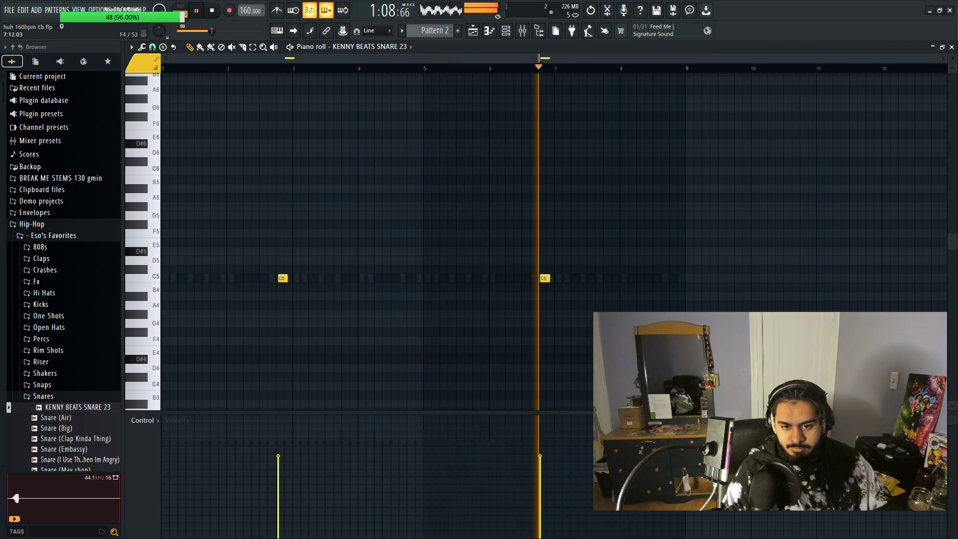
# Step: Select both C5 snare hits and nudge them together to slightly earlier positions while the pattern plays
pyautogui.moveTo(564, 290); pyautogui.dragTo(64, 212)
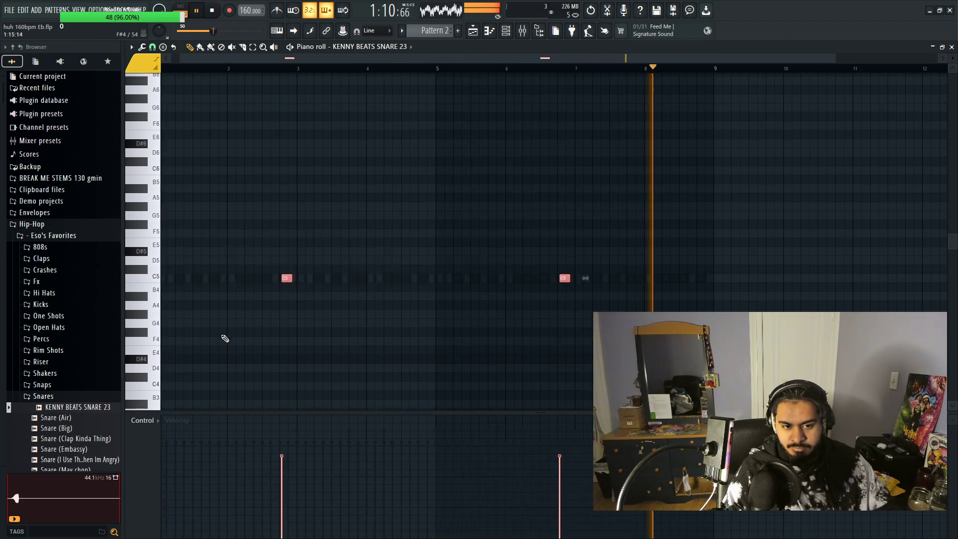
pyautogui.scroll(3, 390, 299)
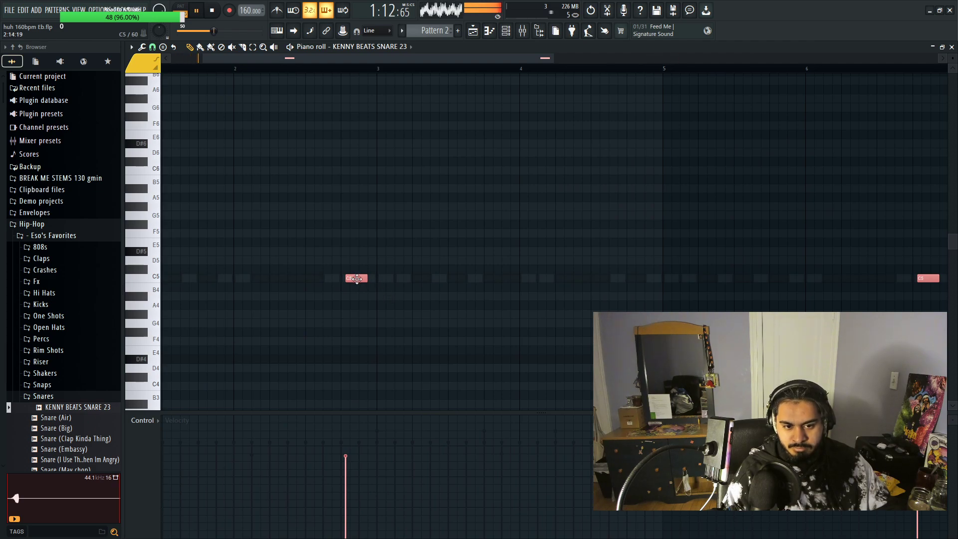
pyautogui.moveTo(357, 278); pyautogui.dragTo(350, 279)
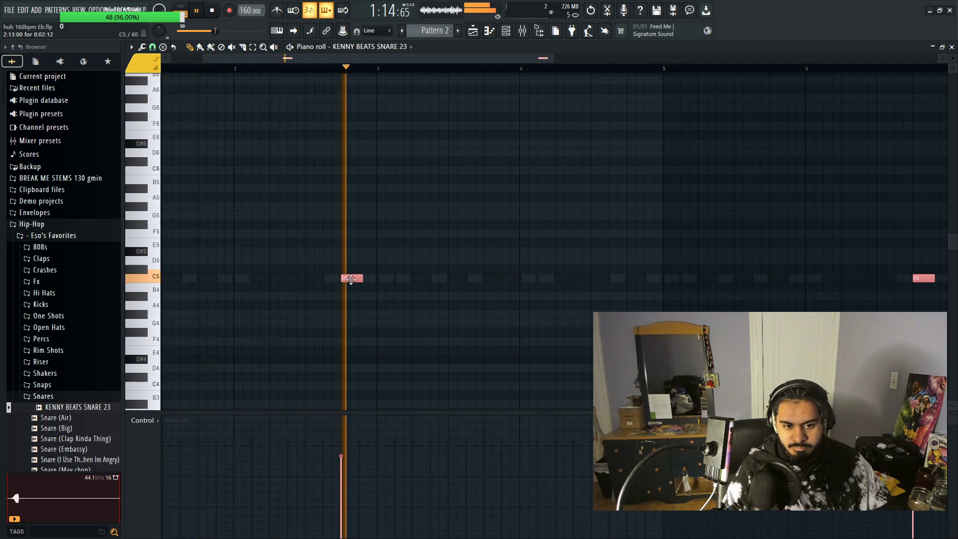
pyautogui.scroll(2, 355, 290)
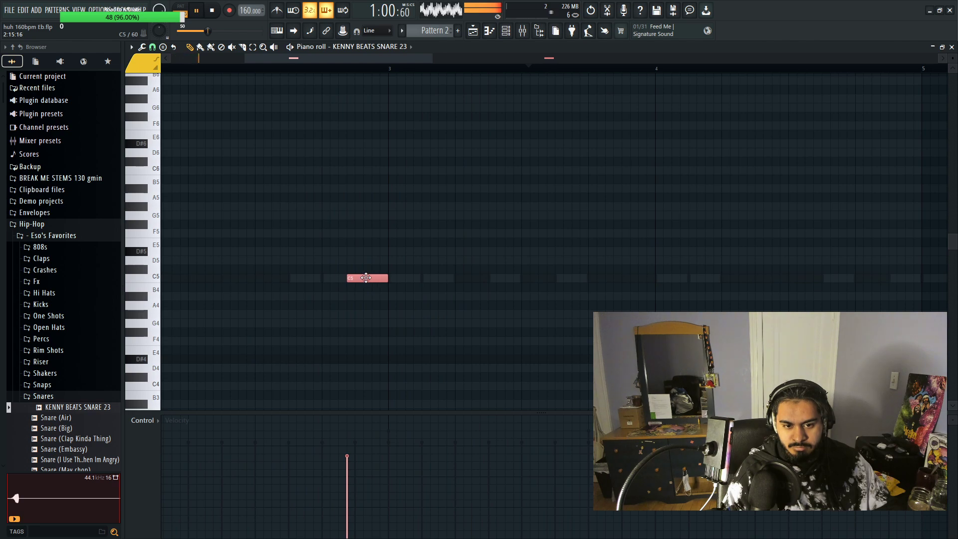
pyautogui.moveTo(364, 282)
pyautogui.mouseDown()
pyautogui.moveTo(372, 282)
pyautogui.moveTo(352, 282)
pyautogui.mouseUp()
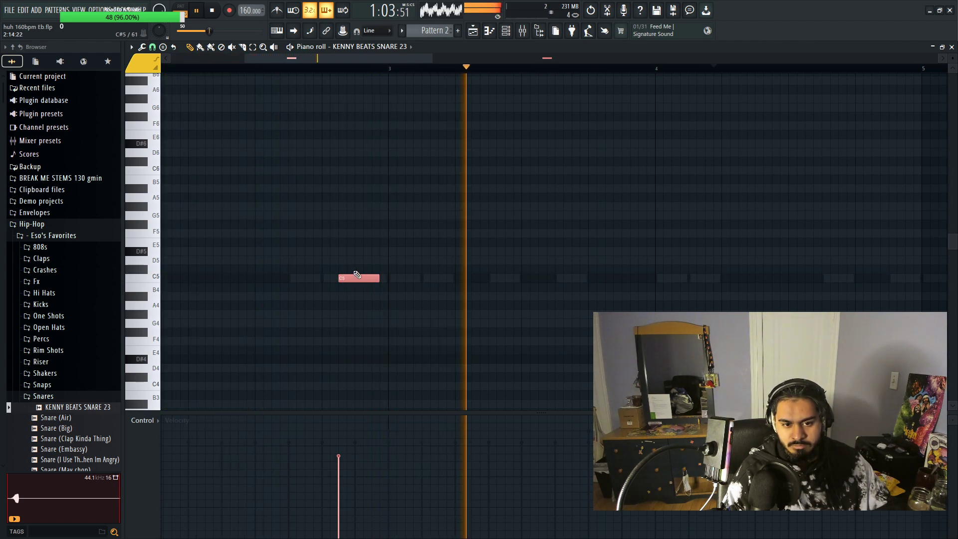
# Step: Delete both snare notes and remove the KENNY BEATS SNARE 23 channel from the channel rack
pyautogui.scroll(-4, 356, 274)
pyautogui.rightClick(280, 278)
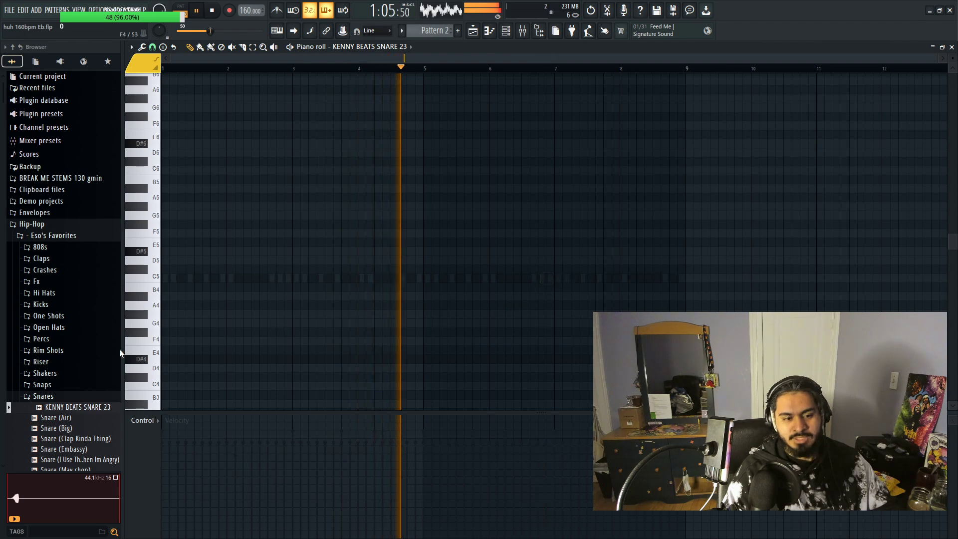
pyautogui.click(43, 396)
pyautogui.click(368, 47)
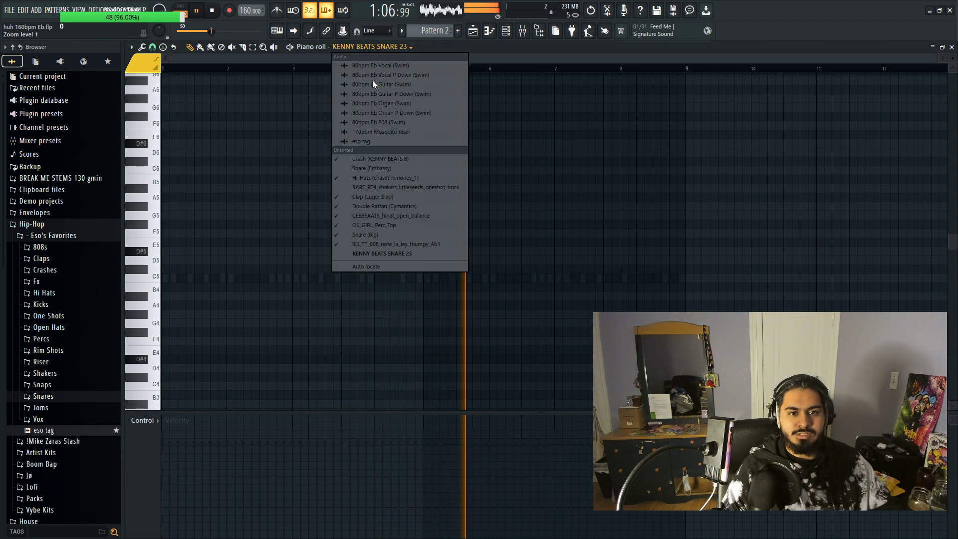
pyautogui.click(384, 244)
pyautogui.press('F6')
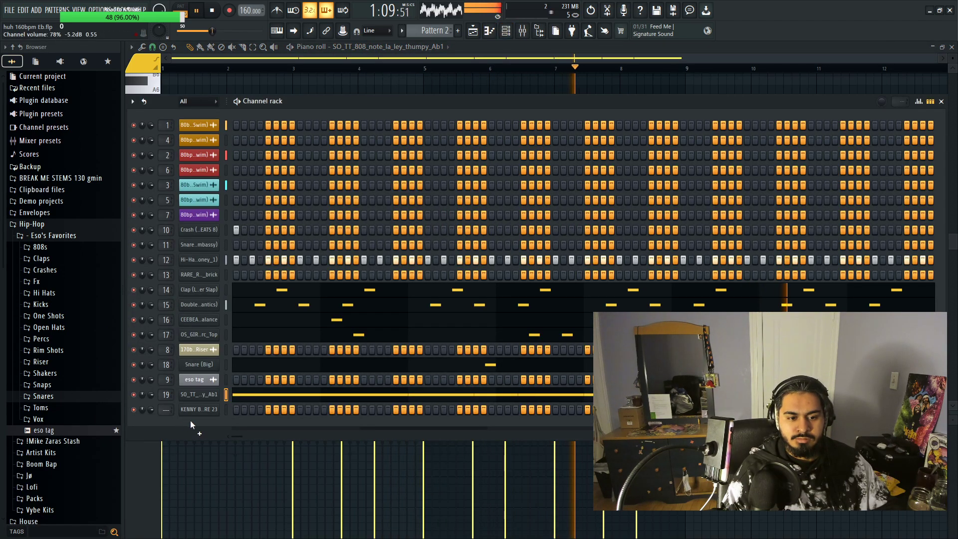
pyautogui.rightClick(200, 409)
pyautogui.click(237, 512)
pyautogui.click(513, 306)
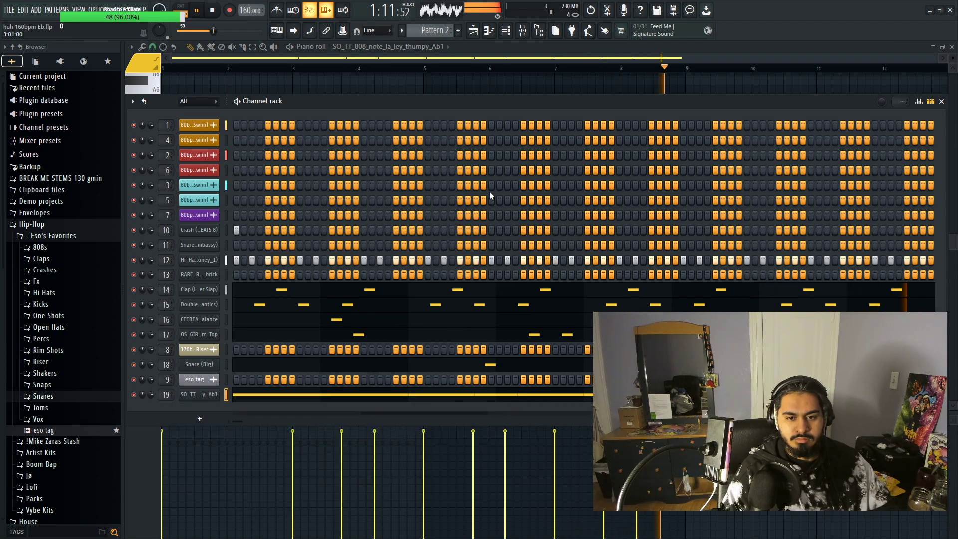
# Step: In the thumpy 808's piano roll, delete the D#4 note starting after bar 4 and extend the preceding note to bar 5
pyautogui.click(478, 46)
pyautogui.scroll(-3, 349, 211)
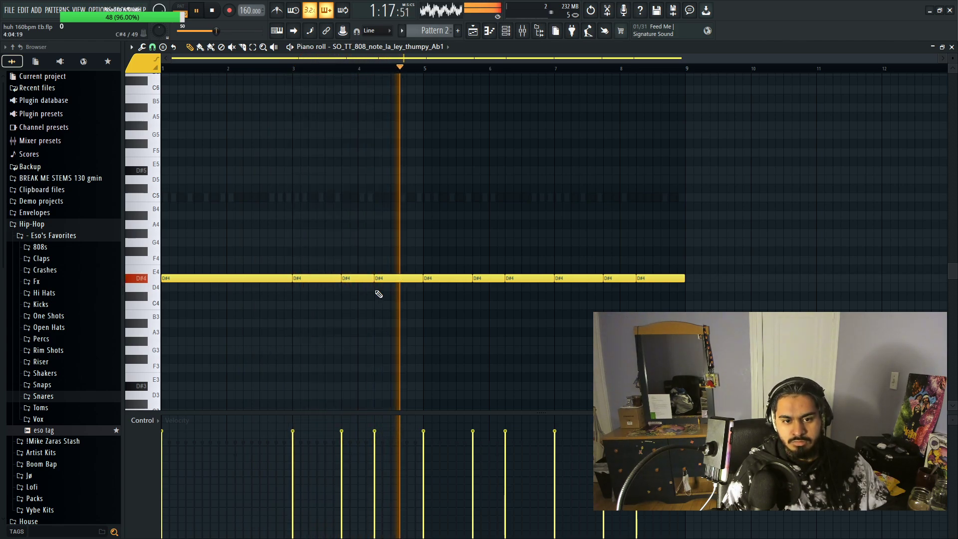
pyautogui.rightClick(383, 277)
pyautogui.moveTo(374, 278); pyautogui.dragTo(420, 280)
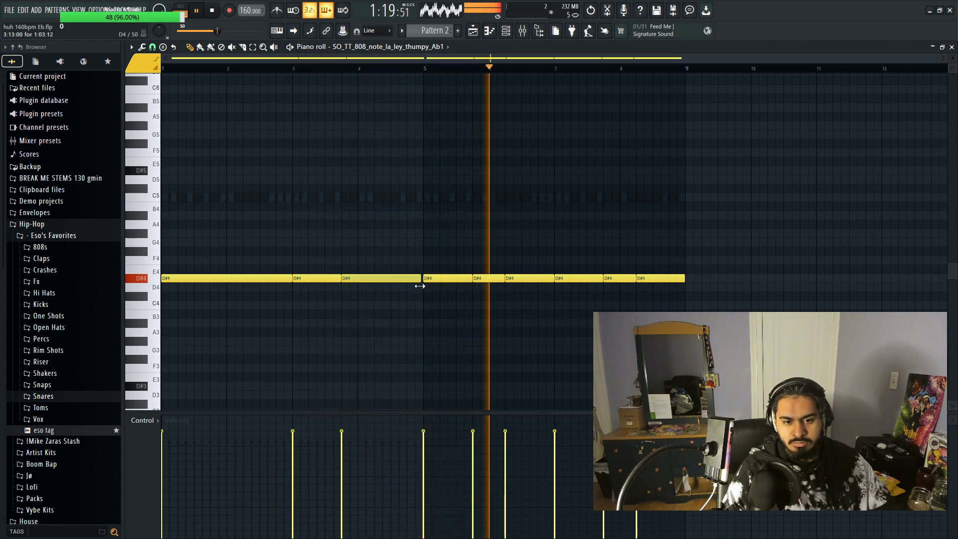
# Step: Delete the two D#4 notes between the ones at bars 5 and 7, and extend the bar 5 note to bar 7
pyautogui.rightClick(486, 278)
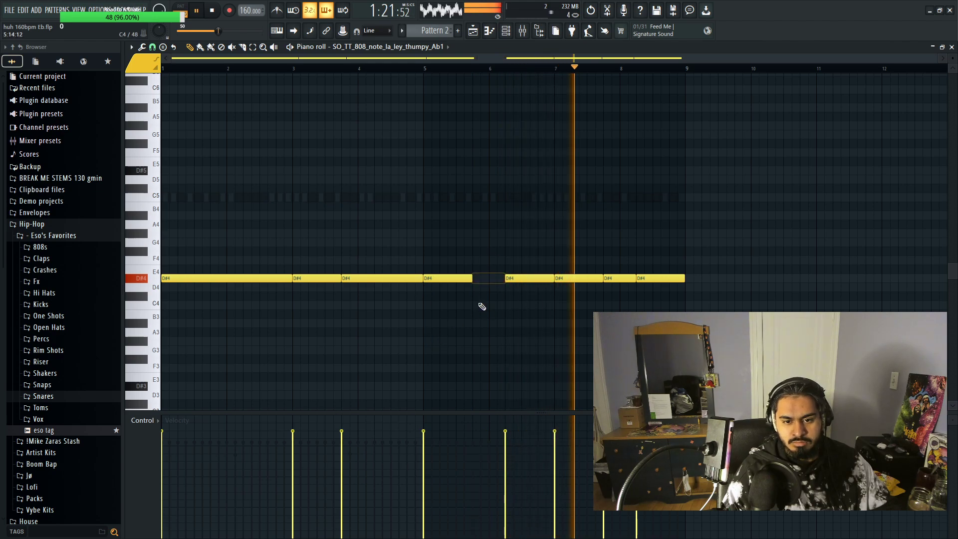
pyautogui.rightClick(518, 278)
pyautogui.moveTo(472, 277); pyautogui.dragTo(552, 278)
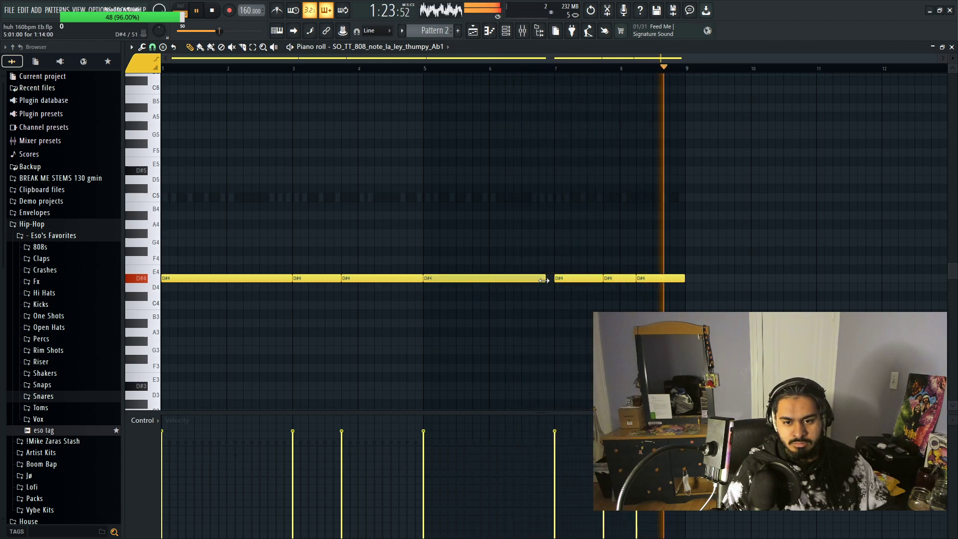
pyautogui.click(486, 357)
pyautogui.rightClick(486, 358)
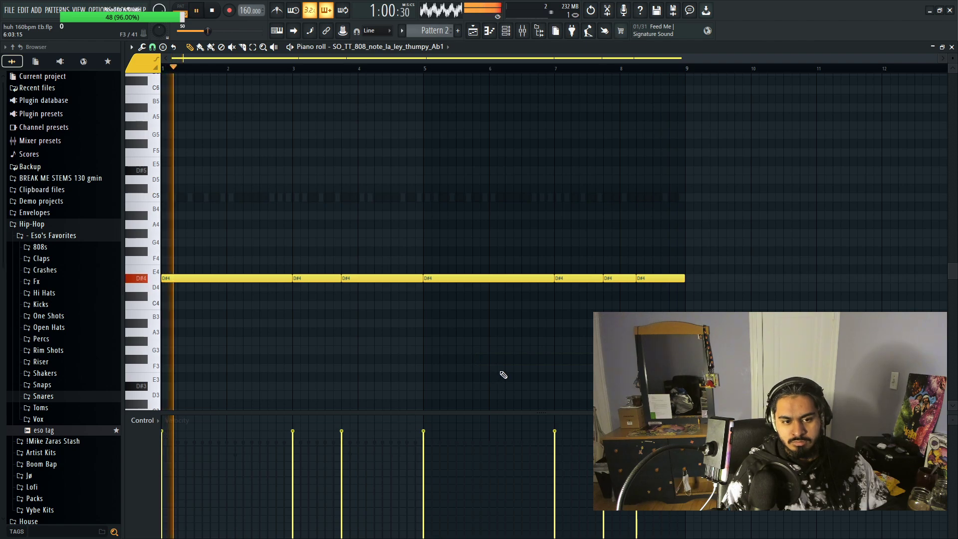
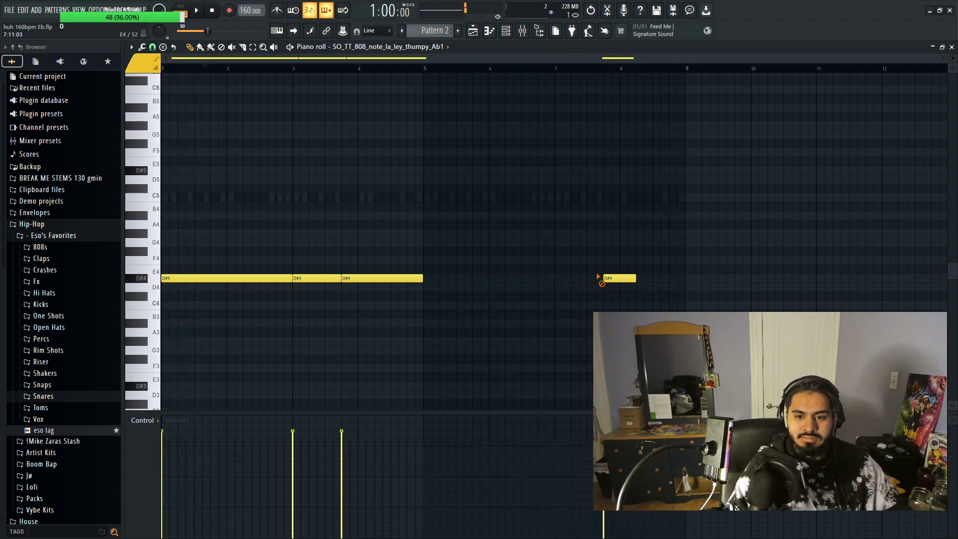
# Step: In the playlist, select the 80bpm Eb 808 (Swim) clips on Track 4 and move them down to Track 11
pyautogui.click(472, 31)
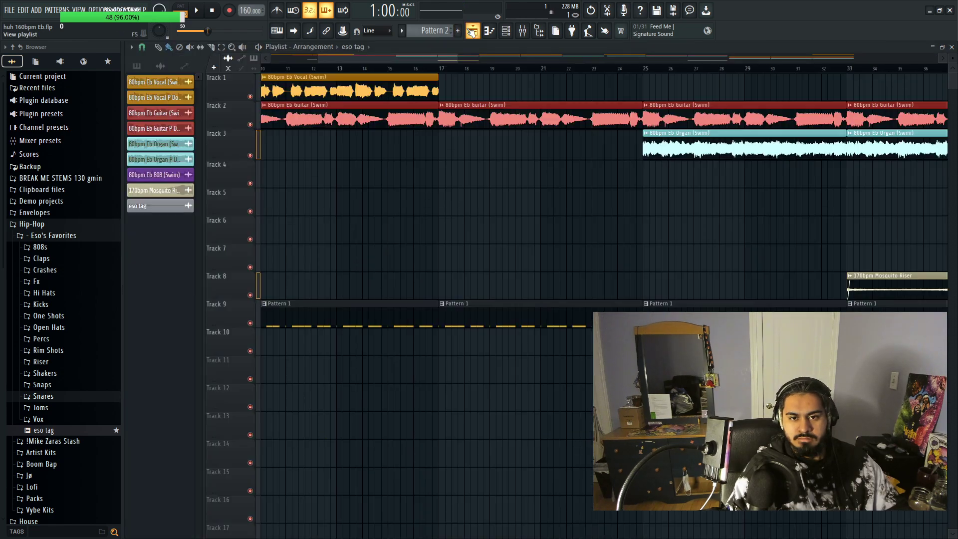
pyautogui.press('space')
pyautogui.scroll(-5, 431, 76)
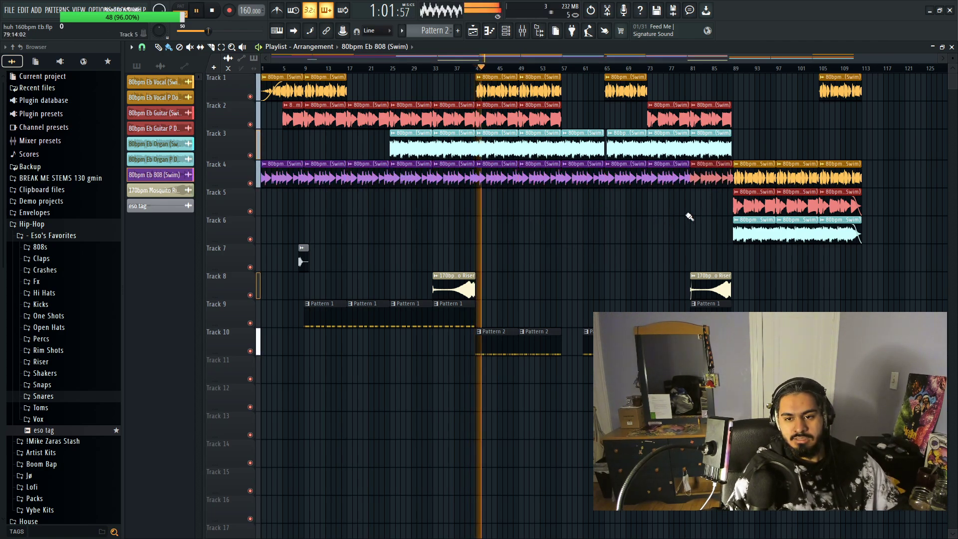
pyautogui.moveTo(689, 215); pyautogui.dragTo(261, 170)
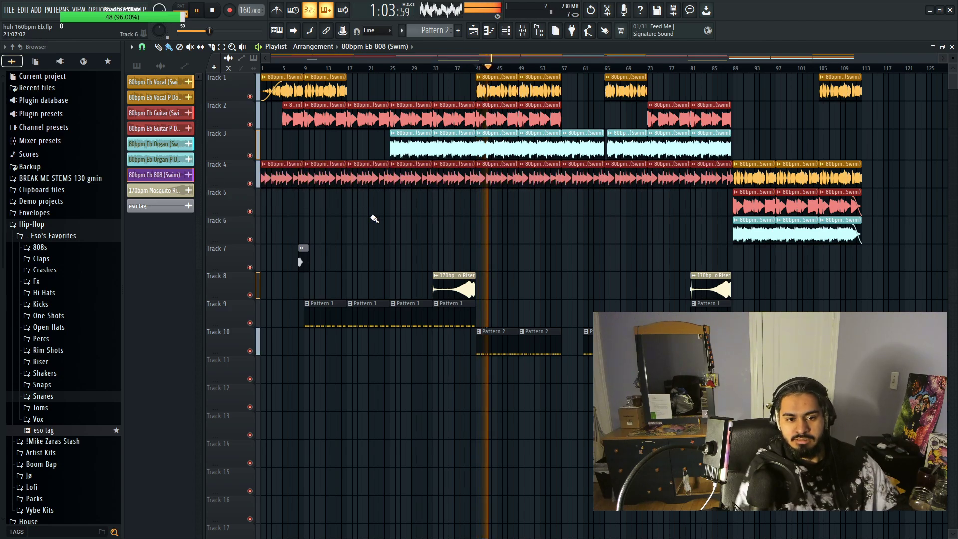
pyautogui.hotkey('shift', 'Down')
pyautogui.hotkey('shift', 'Down')
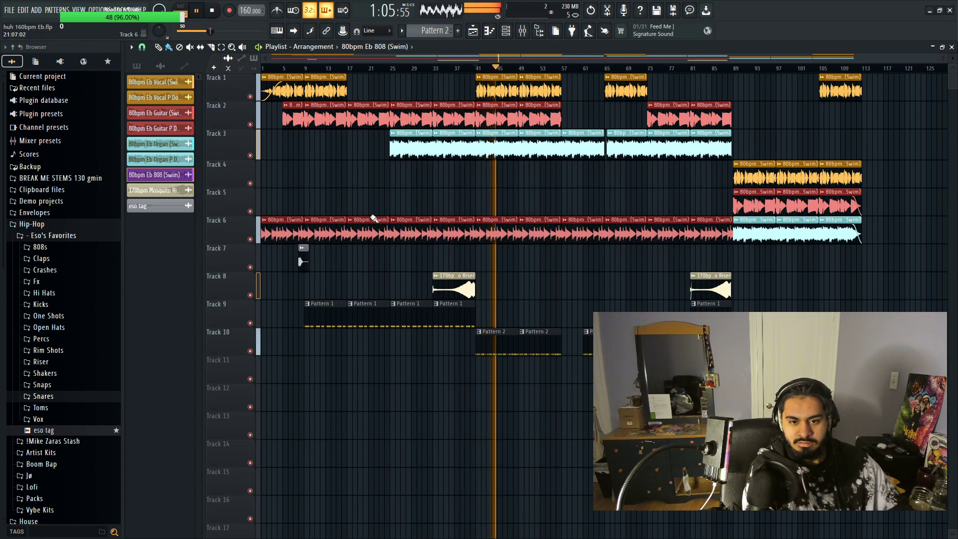
pyautogui.hotkey('shift', 'Down')
pyautogui.hotkey('shift', 'Down')
pyautogui.hotkey('shift', 'Down')
pyautogui.hotkey('shift', 'Down')
pyautogui.hotkey('shift', 'Down')
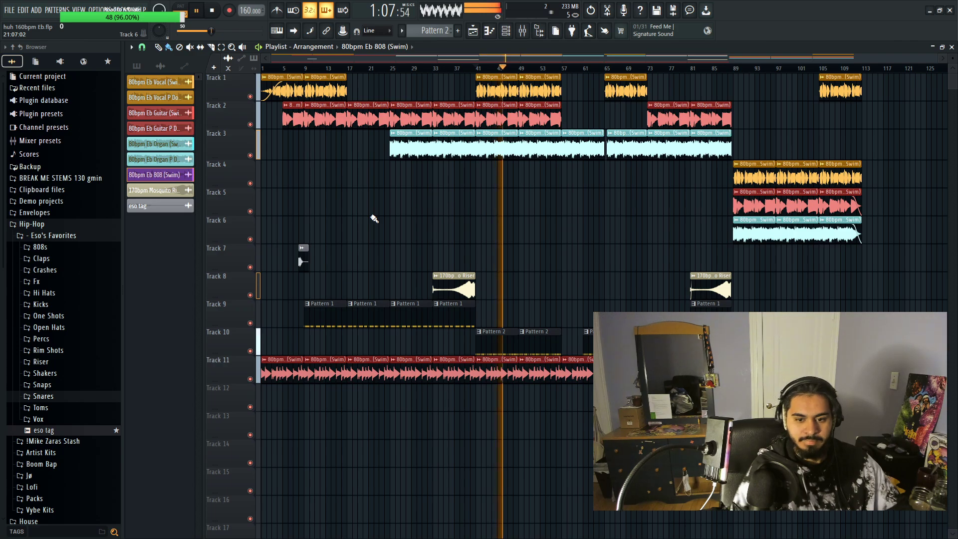
pyautogui.scroll(5, 423, 410)
pyautogui.click(470, 452)
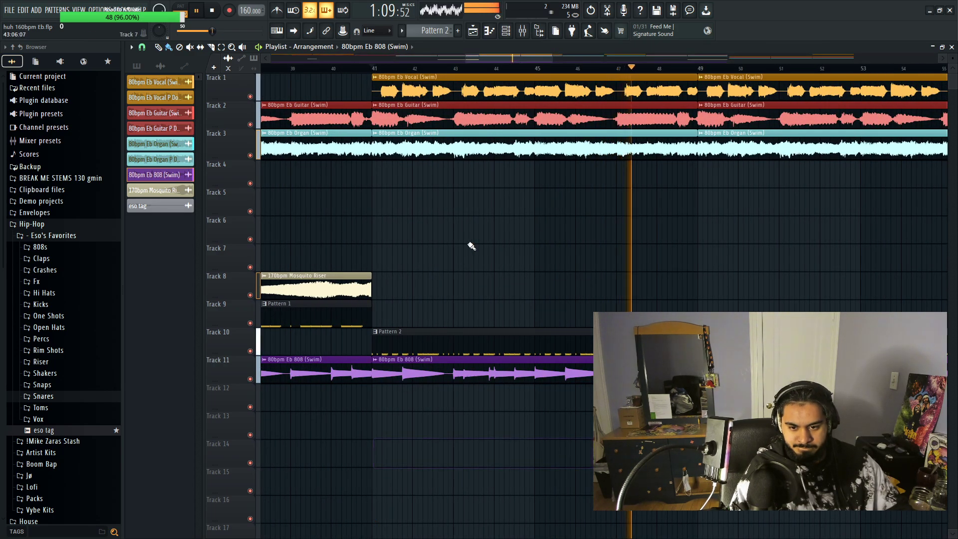
# Step: Play Pattern 2 and examine the rhythm of the 80bpm Eb 808 (Swim) clips in the playlist from bar 41 on
pyautogui.click(489, 31)
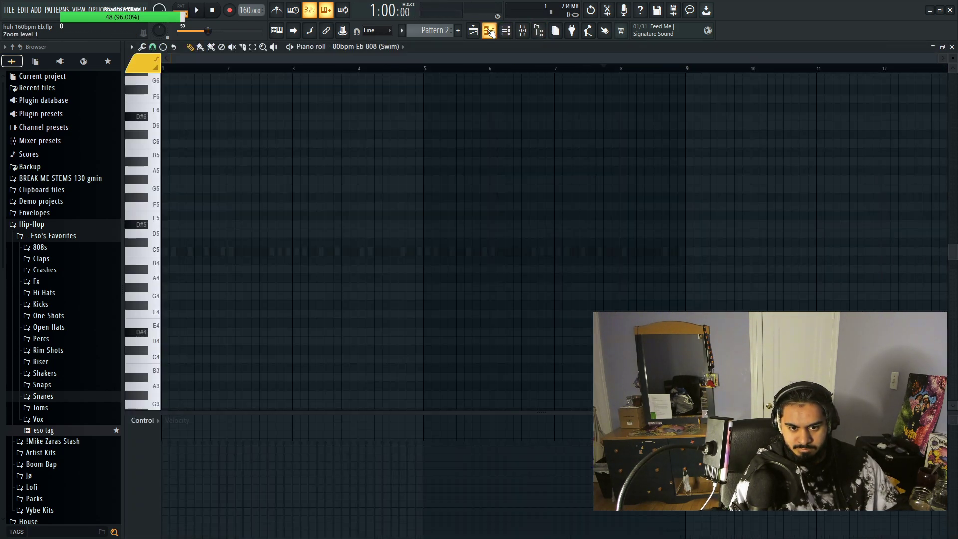
pyautogui.press('space')
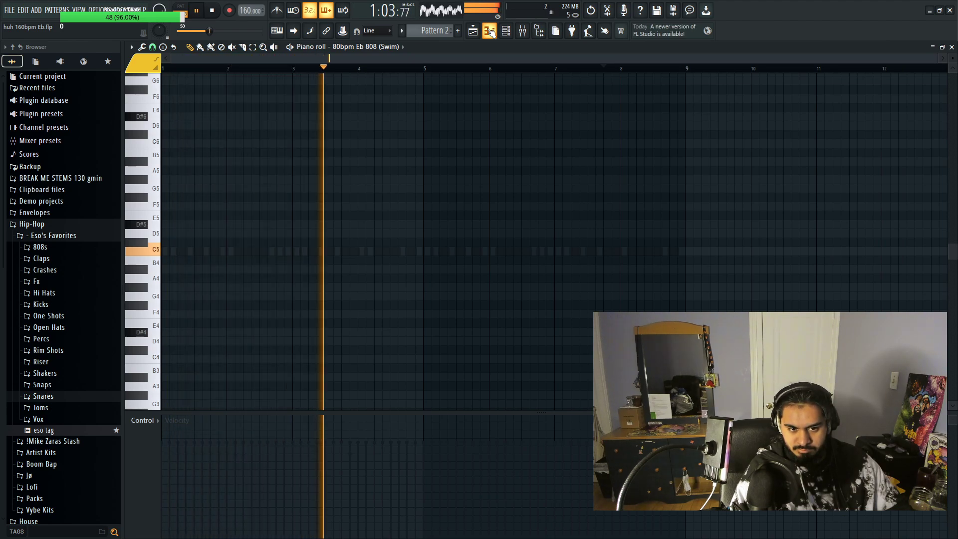
pyautogui.click(491, 31)
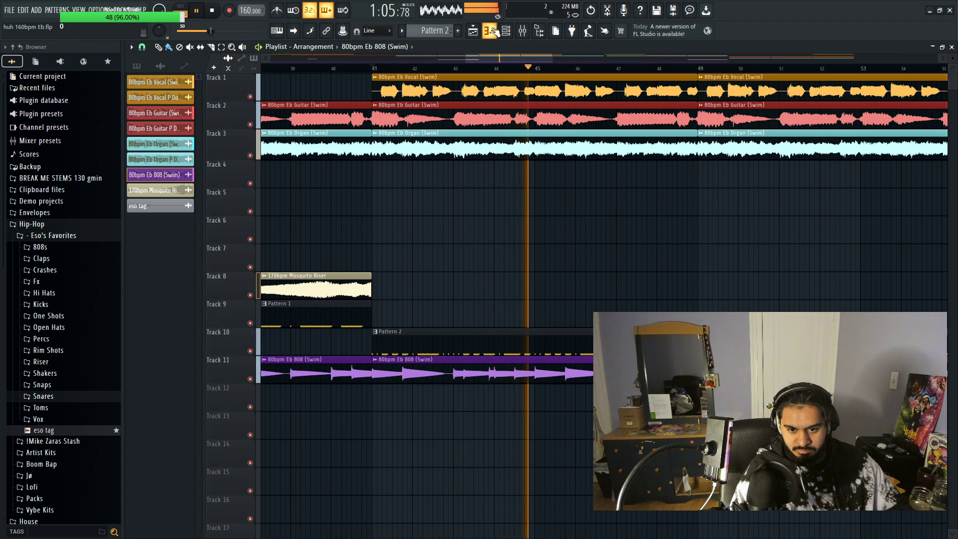
pyautogui.moveTo(553, 58); pyautogui.dragTo(660, 58)
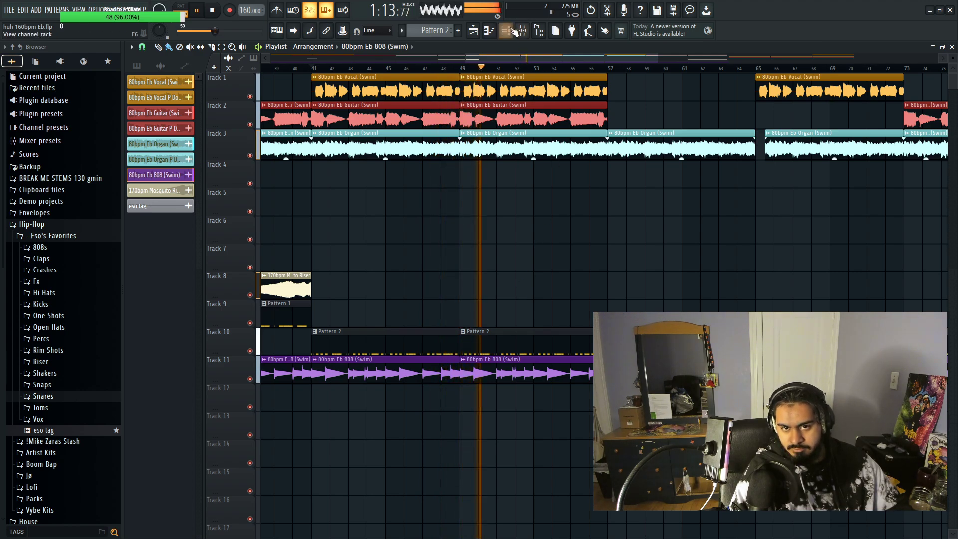
pyautogui.click(490, 34)
pyautogui.press('space')
pyautogui.moveTo(188, 255); pyautogui.dragTo(135, 224)
pyautogui.moveTo(291, 224); pyautogui.dragTo(212, 241)
pyautogui.click(219, 225)
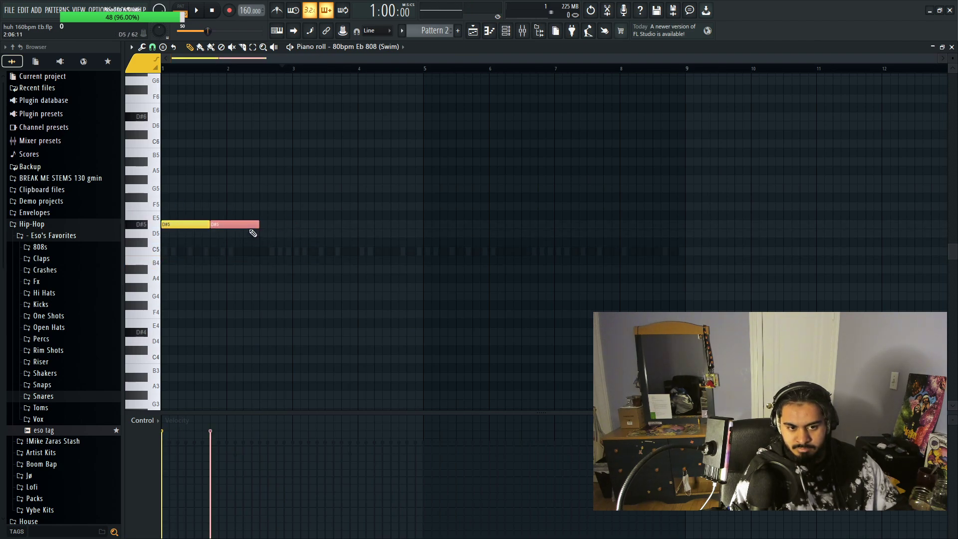
pyautogui.moveTo(274, 226); pyautogui.dragTo(291, 227)
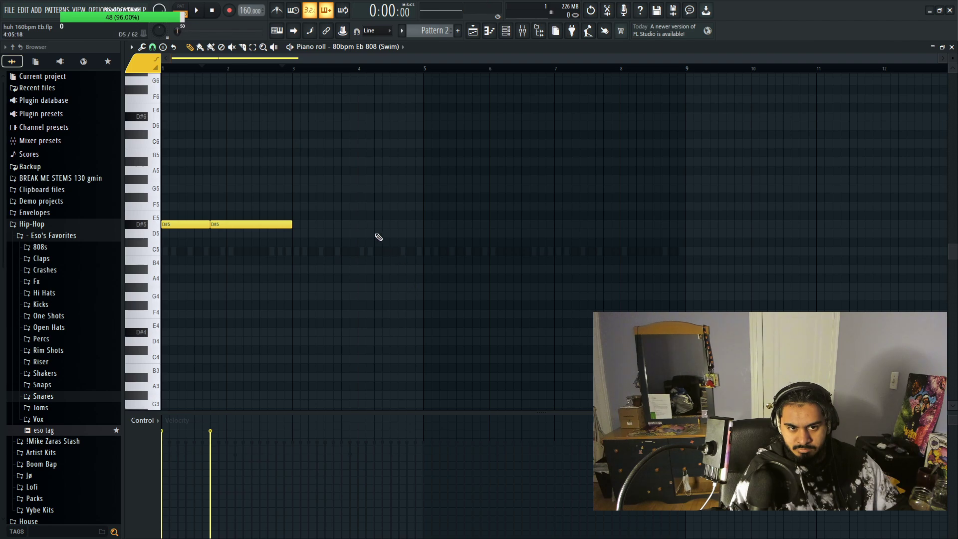
pyautogui.rightClick(185, 224)
pyautogui.rightClick(250, 224)
# Step: Switch the piano roll to SO_TT_808_note_la_ley_thumpy_Ab1 and draw two consecutive D#5 notes filling bars 1 and 2, clearing the stray B4 note
pyautogui.click(384, 46)
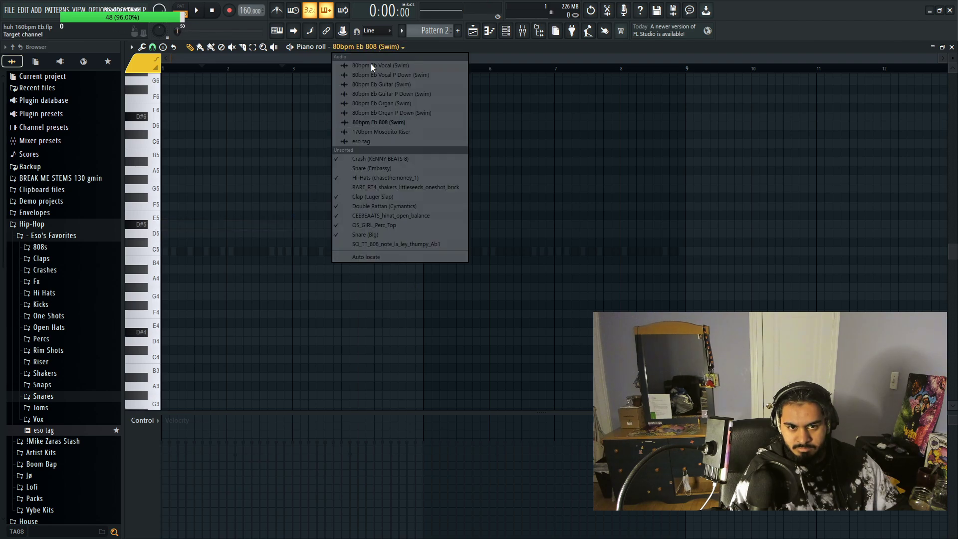
pyautogui.click(399, 244)
pyautogui.moveTo(249, 225); pyautogui.dragTo(210, 224)
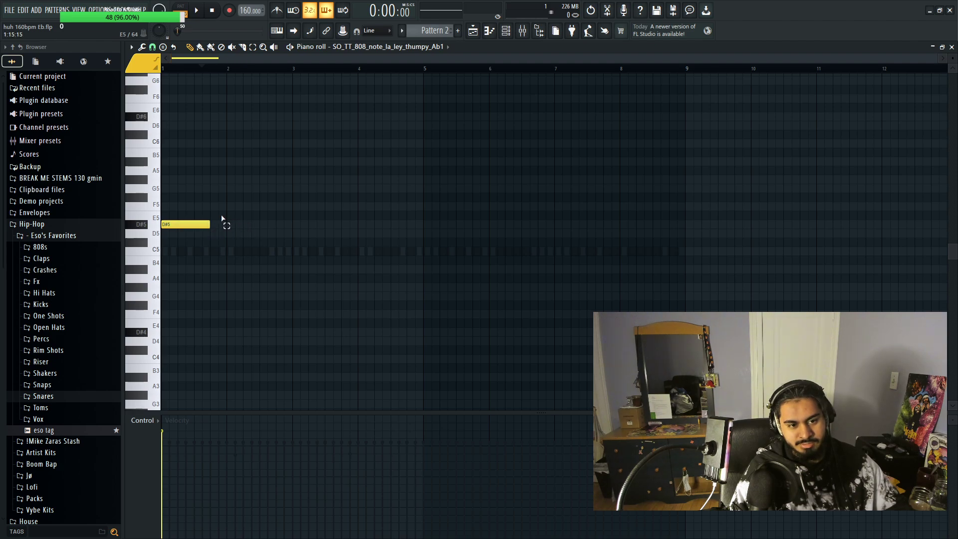
pyautogui.click(212, 225)
pyautogui.click(328, 259)
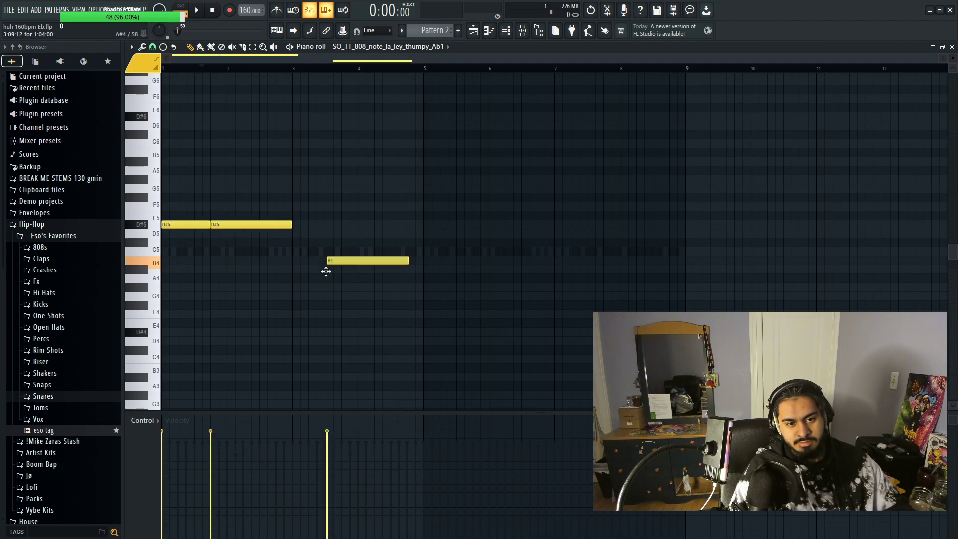
pyautogui.rightClick(329, 260)
# Step: Duplicate the two-bar D#5 phrase three times to reach bar 9, and transpose all the notes down one octave to D#4
pyautogui.hotkey('ctrl', 'a')
pyautogui.hotkey('ctrl', 'b')
pyautogui.hotkey('ctrl', 'b')
pyautogui.hotkey('ctrl', 'b')
pyautogui.click(528, 316)
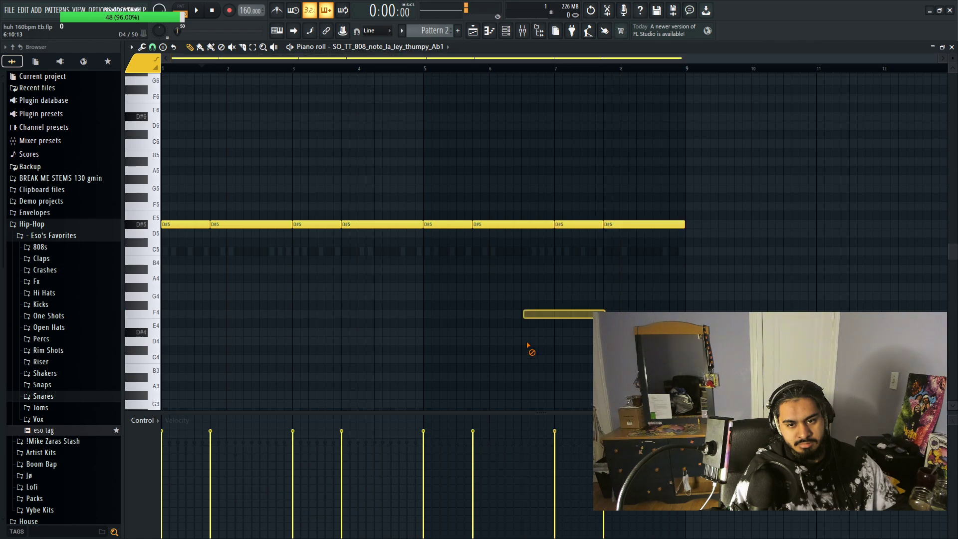
pyautogui.rightClick(527, 316)
pyautogui.hotkey('ctrl', 'a')
pyautogui.hotkey('ctrl', 'Down')
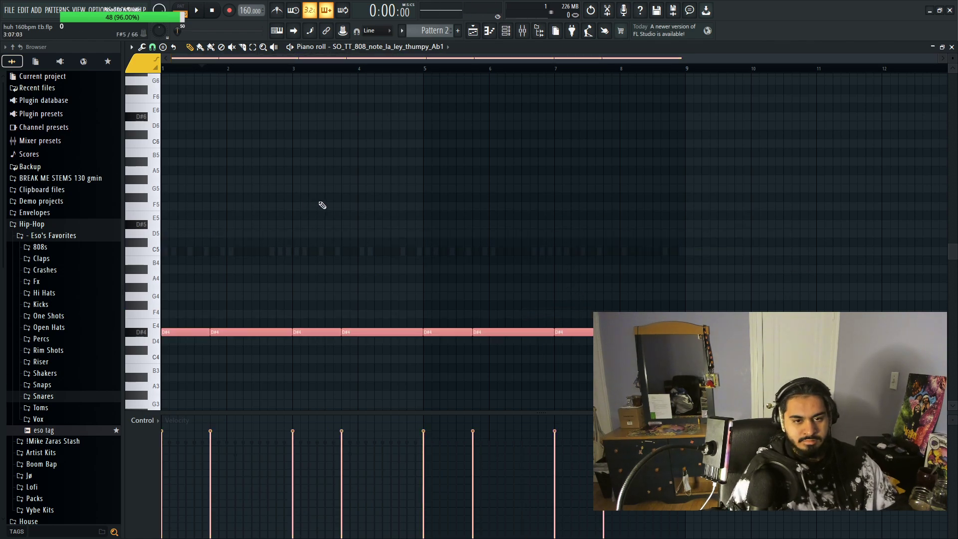
pyautogui.click(321, 205)
# Step: Mute Track 11 with the original 808 clips in the playlist and return to the thumpy 808's piano roll
pyautogui.click(473, 30)
pyautogui.scroll(3, 349, 470)
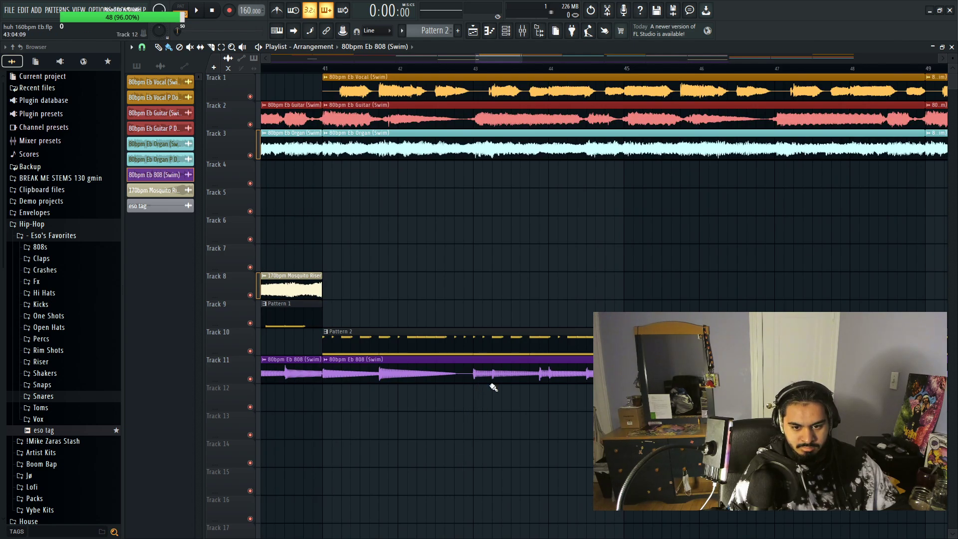
pyautogui.click(250, 378)
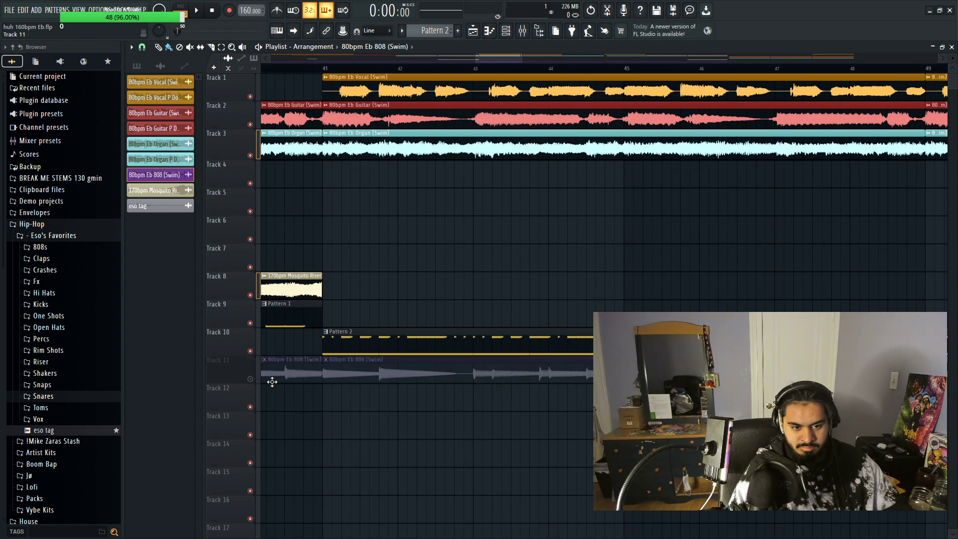
pyautogui.click(525, 31)
pyautogui.click(490, 31)
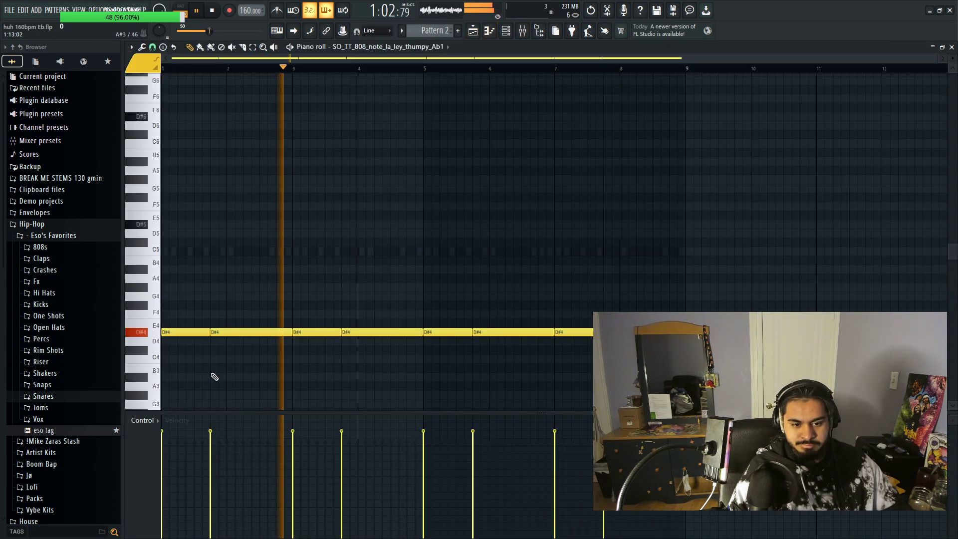
# Step: Split the D#4 notes ending at bars 5 and 9, so that a new D#4 starts one beat into bars 4 and 8
pyautogui.scroll(-2, 392, 391)
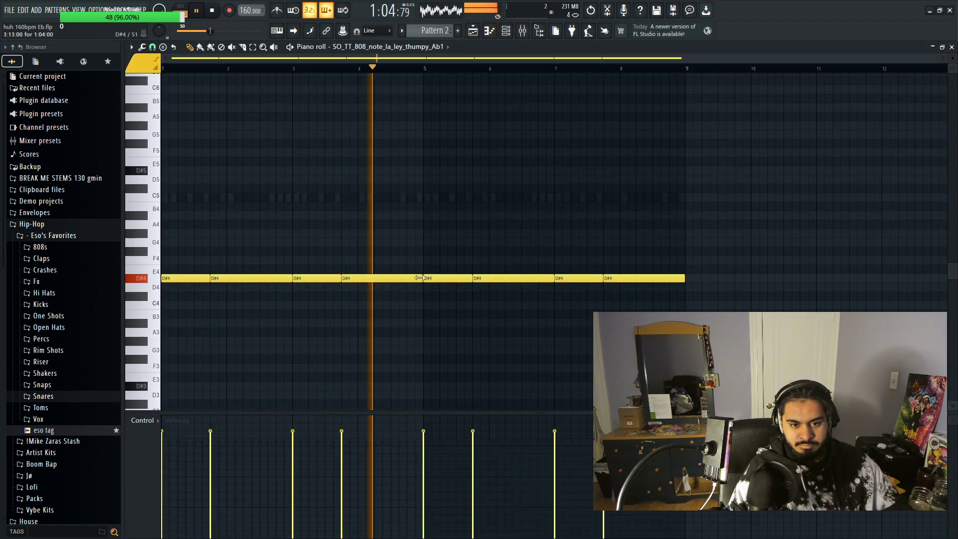
pyautogui.moveTo(422, 278)
pyautogui.mouseDown()
pyautogui.moveTo(379, 290)
pyautogui.moveTo(422, 279)
pyautogui.mouseUp()
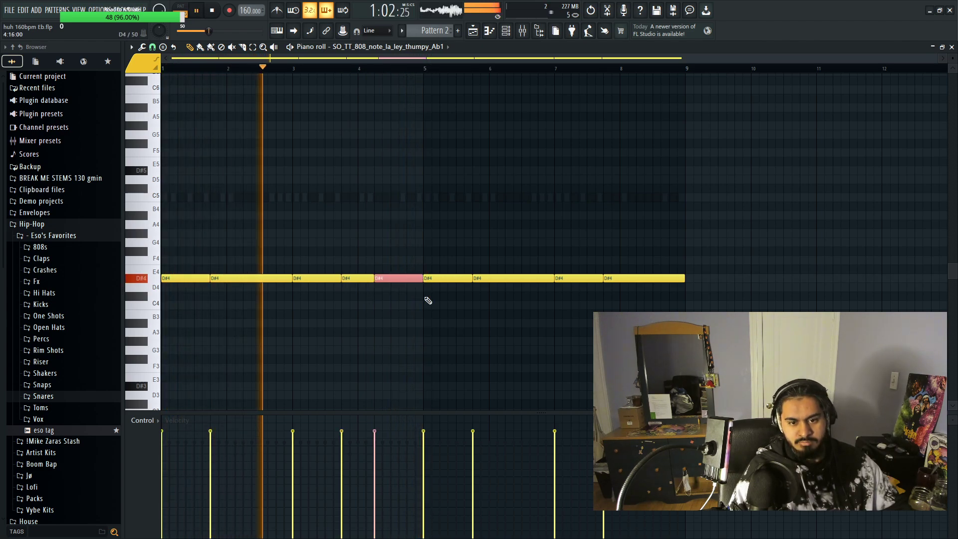
pyautogui.scroll(-1, 523, 294)
pyautogui.moveTo(684, 269)
pyautogui.mouseDown()
pyautogui.moveTo(625, 279)
pyautogui.moveTo(683, 270)
pyautogui.mouseUp()
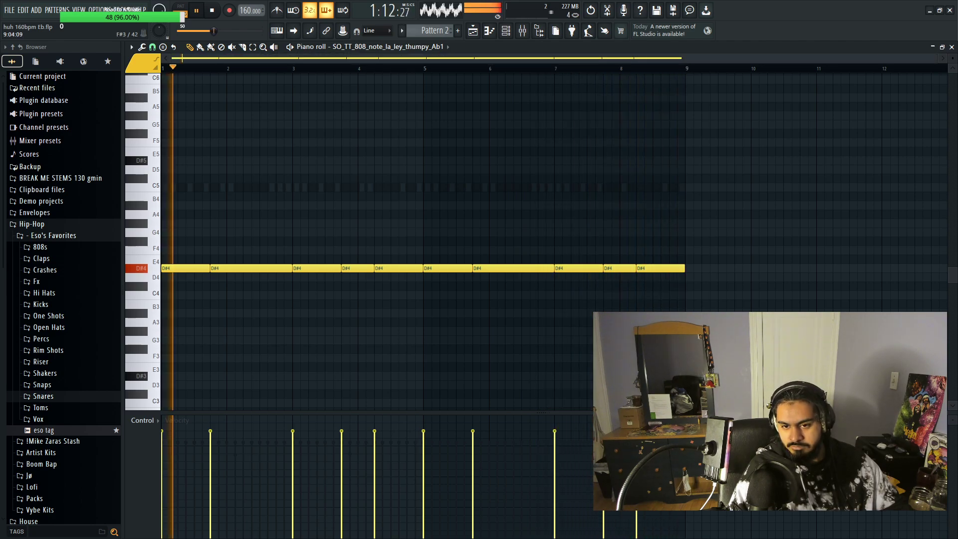
# Step: Try a short extra D#4 note just before bar 7, and restore the preceding note's full length up to bar 7
pyautogui.scroll(2, 497, 226)
pyautogui.scroll(-2, 534, 354)
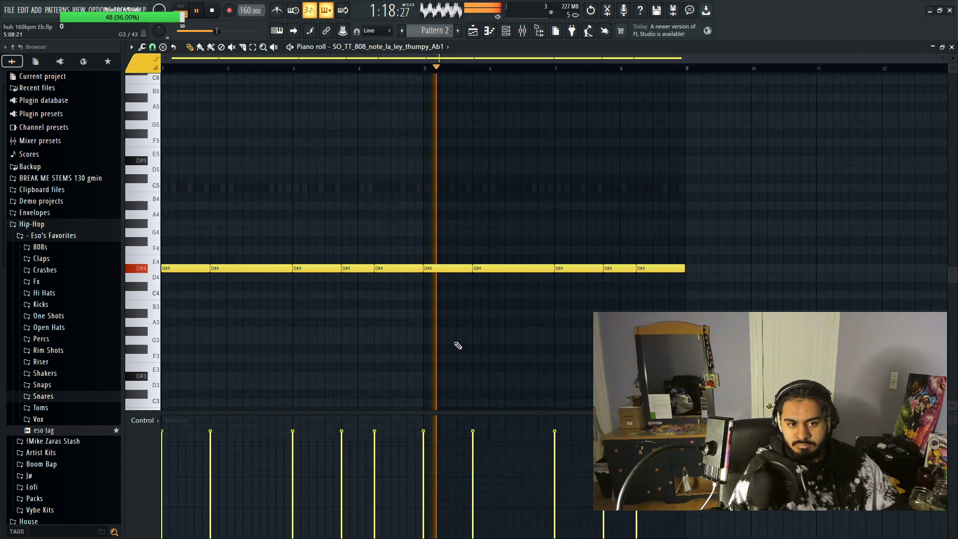
pyautogui.scroll(1, 551, 299)
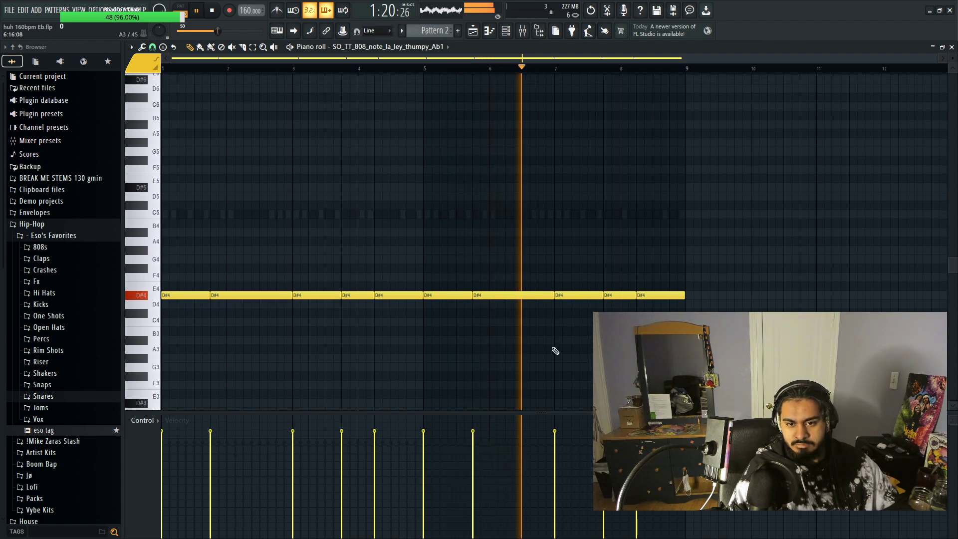
pyautogui.scroll(2, 551, 346)
pyautogui.press('space')
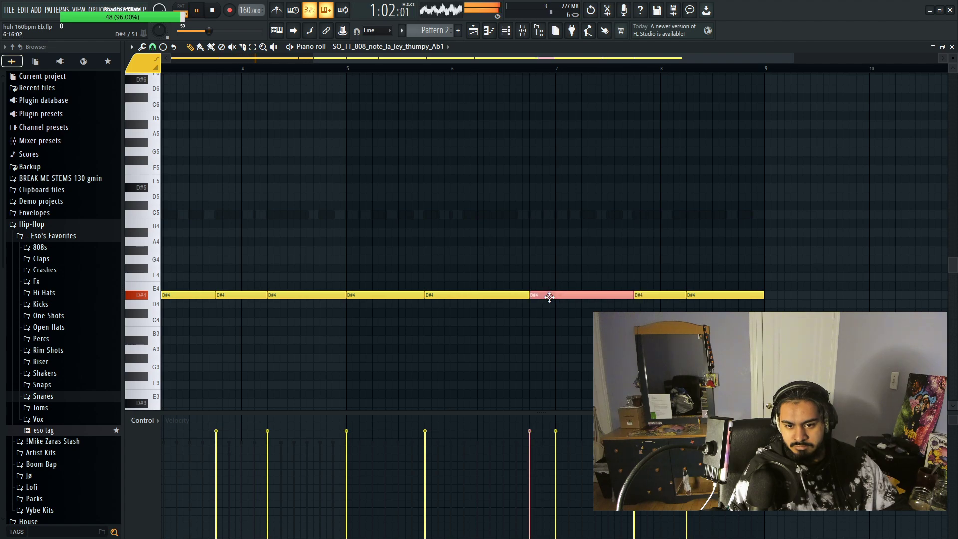
pyautogui.moveTo(545, 307); pyautogui.dragTo(553, 305)
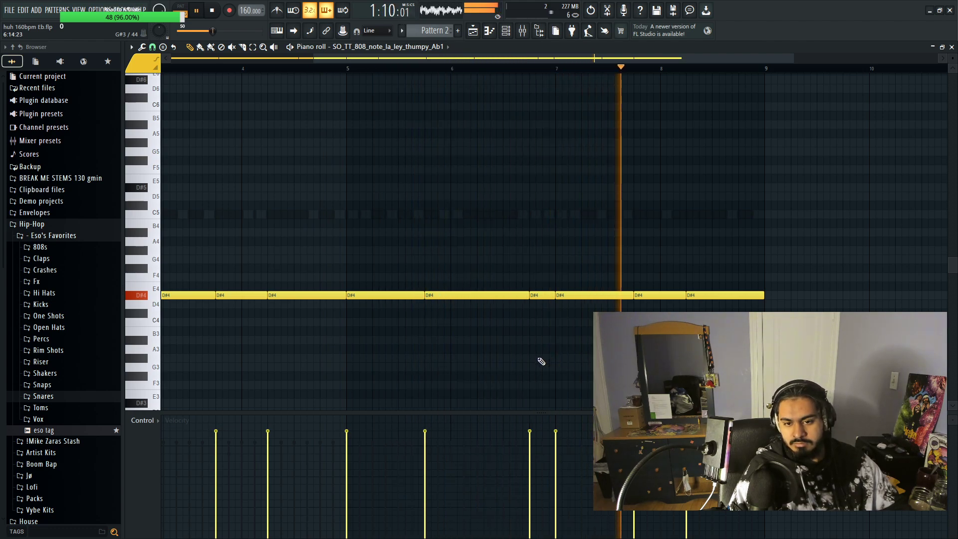
pyautogui.keyDown('ctrl'); pyautogui.scroll(-2, 553, 285); pyautogui.keyUp('ctrl')
pyautogui.rightClick(543, 294)
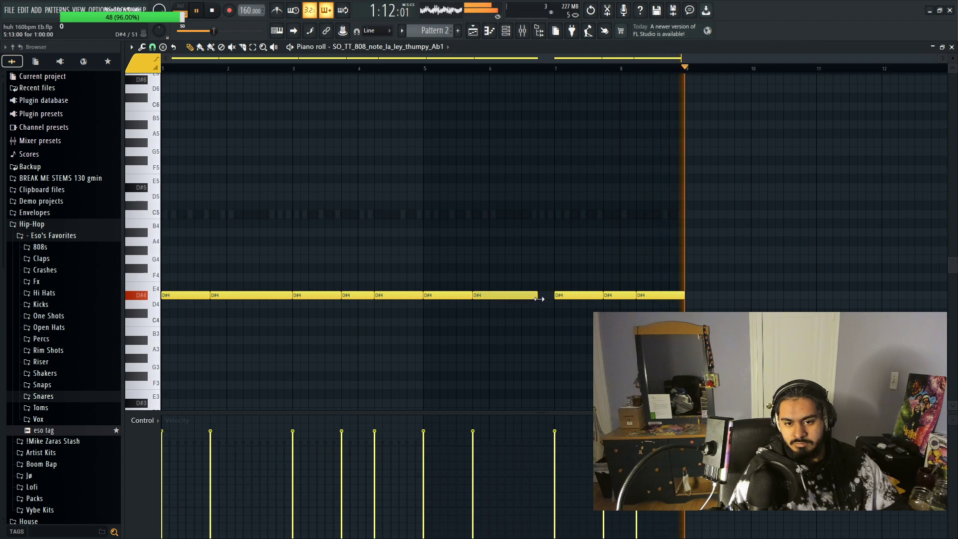
pyautogui.moveTo(538, 295); pyautogui.dragTo(553, 303)
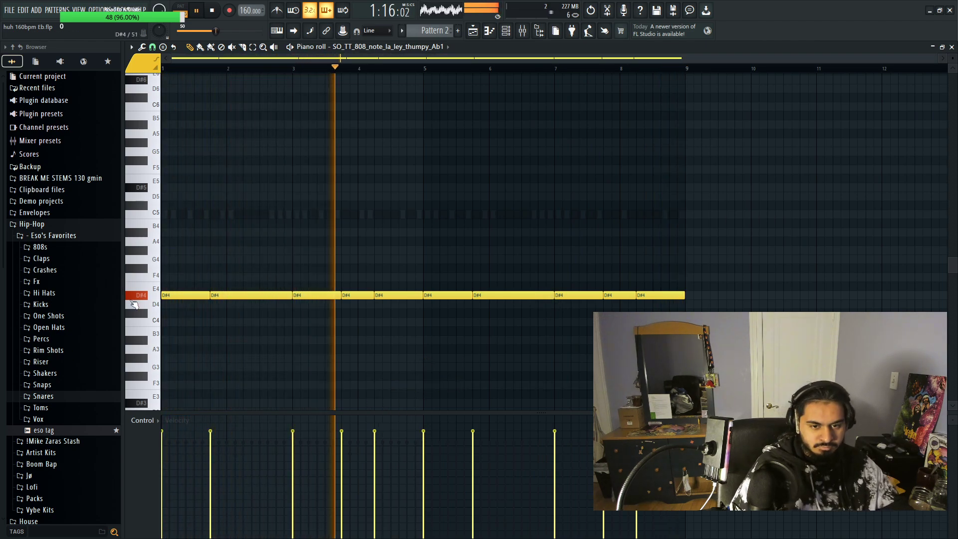
# Step: Split the D#4 note starting at bar 5 into two equal D#4 notes during playback
pyautogui.click(489, 358)
pyautogui.rightClick(491, 359)
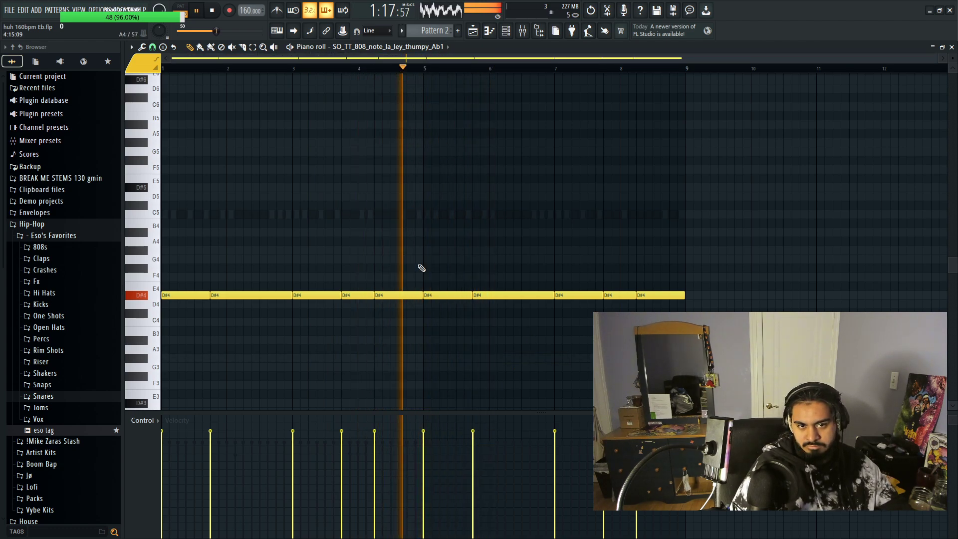
pyautogui.scroll(2, 419, 265)
pyautogui.press('space')
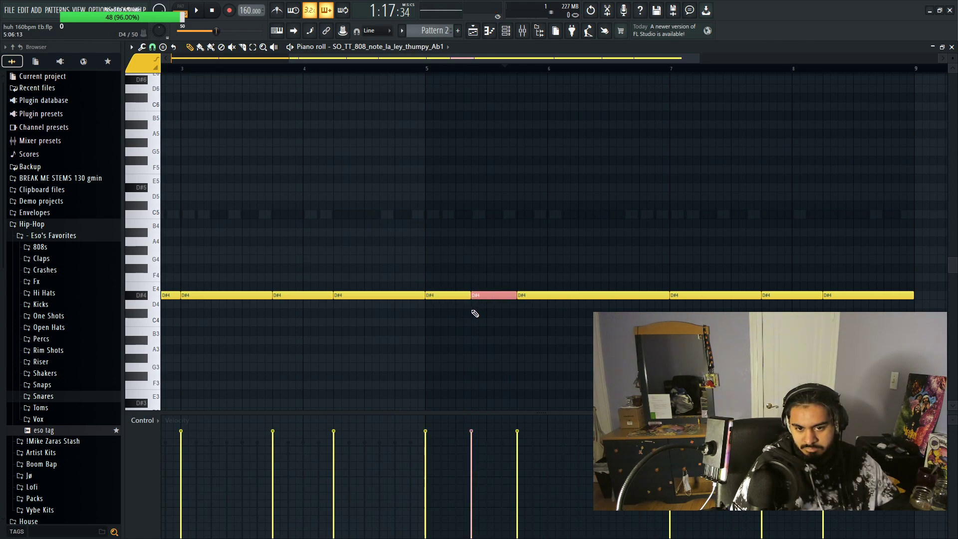
pyautogui.press('space')
pyautogui.click(519, 337)
pyautogui.rightClick(519, 339)
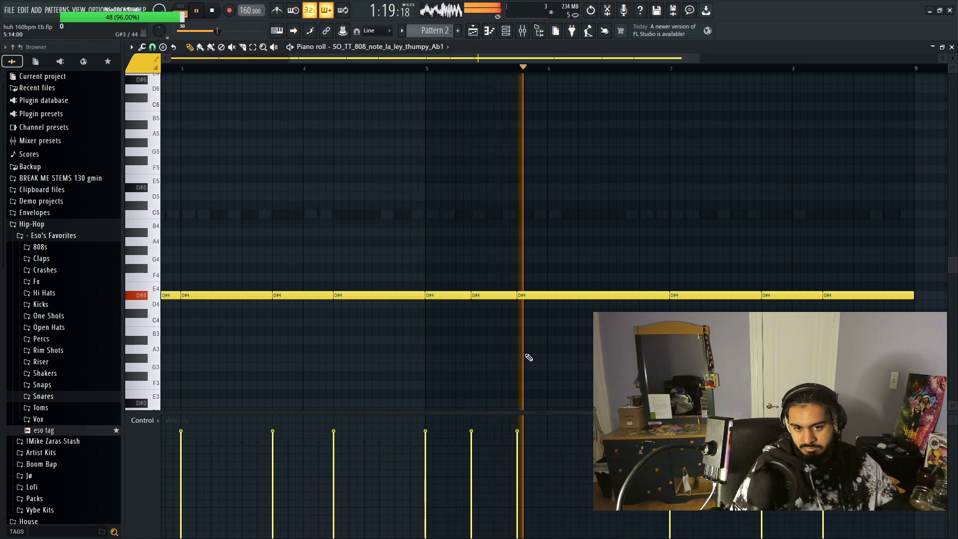
pyautogui.scroll(-2, 581, 376)
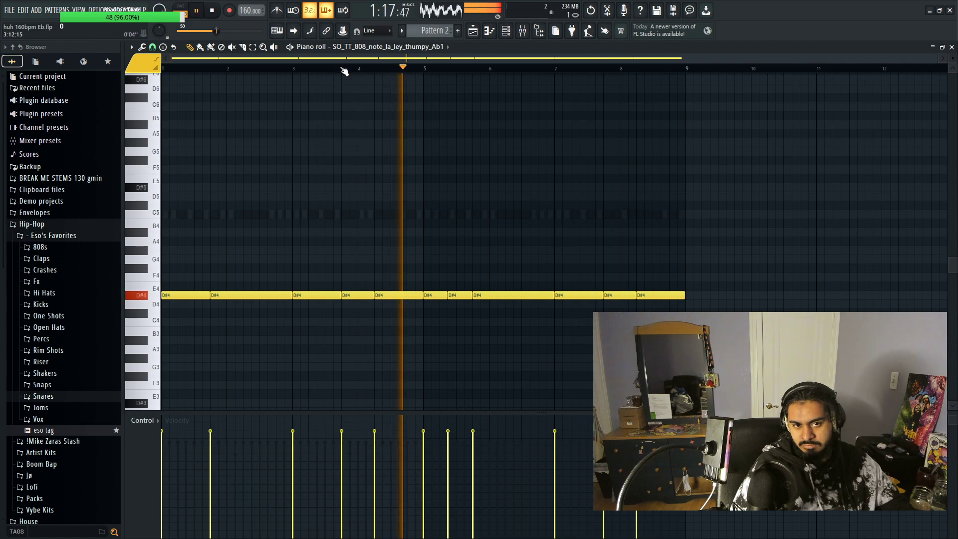
# Step: Split the D#4 note starting at bar 7 into two equal D#4 notes, removing the stray A#3 note
pyautogui.scroll(2, 591, 295)
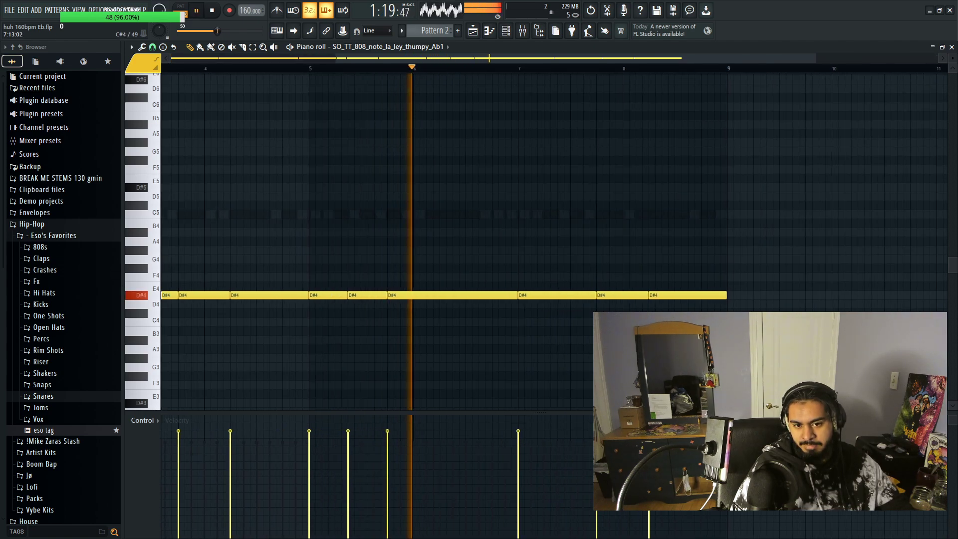
pyautogui.moveTo(594, 295); pyautogui.dragTo(553, 303)
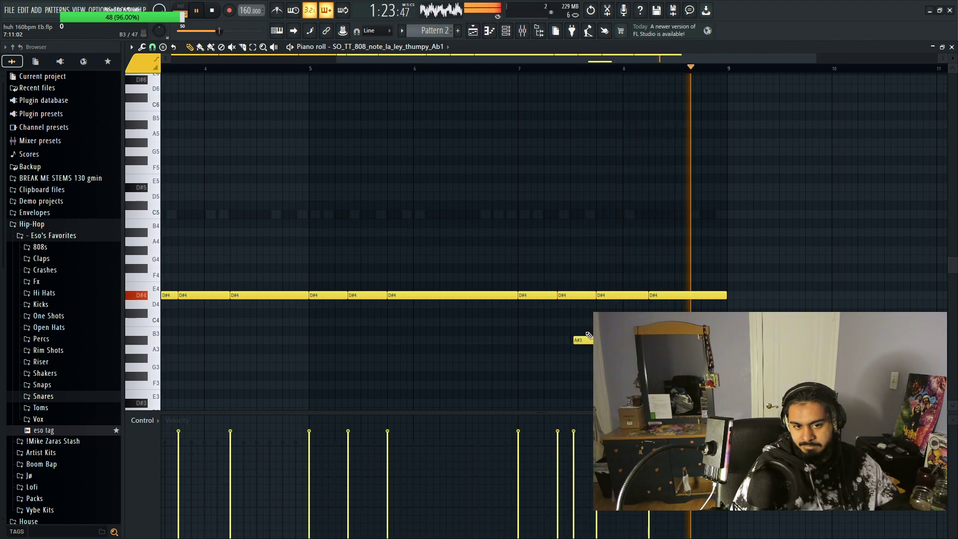
pyautogui.scroll(-2, 670, 342)
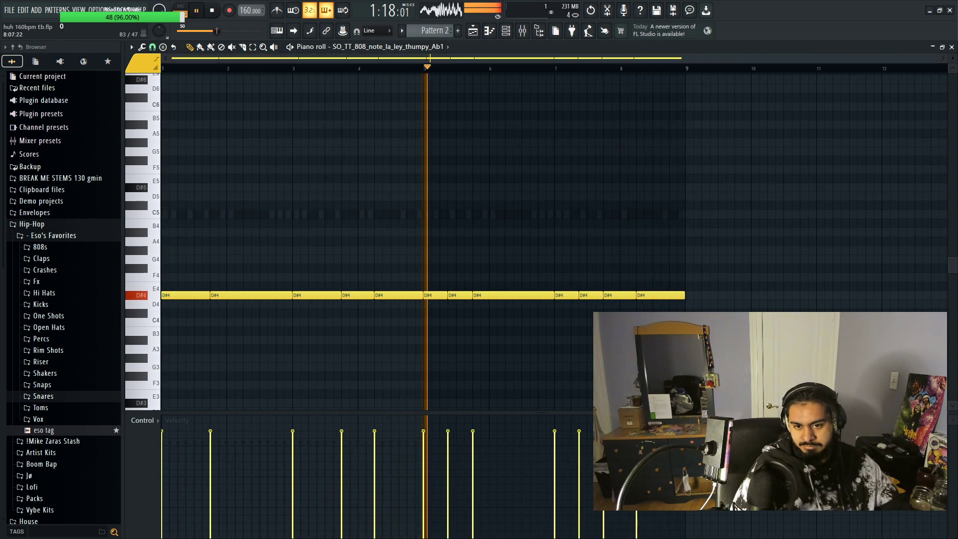
# Step: Try shortening the D#4 note that crosses bar 8 and adding a very short D#4 right behind it
pyautogui.scroll(2, 633, 298)
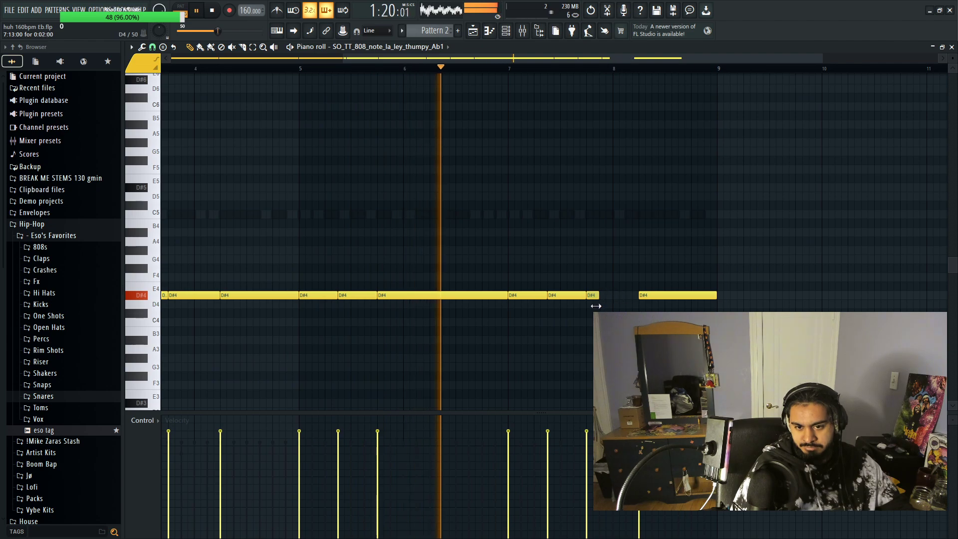
pyautogui.moveTo(632, 297); pyautogui.dragTo(598, 298)
pyautogui.click(604, 295)
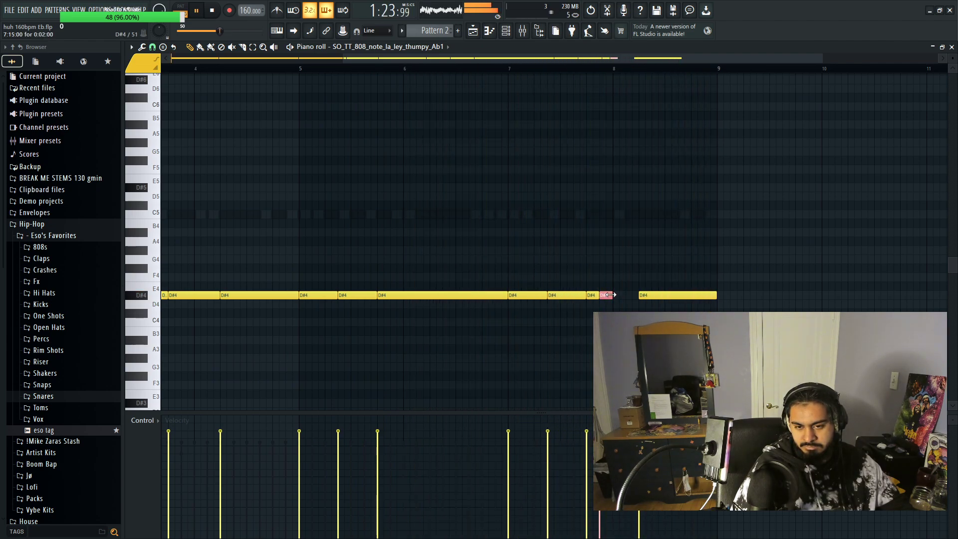
pyautogui.press('space')
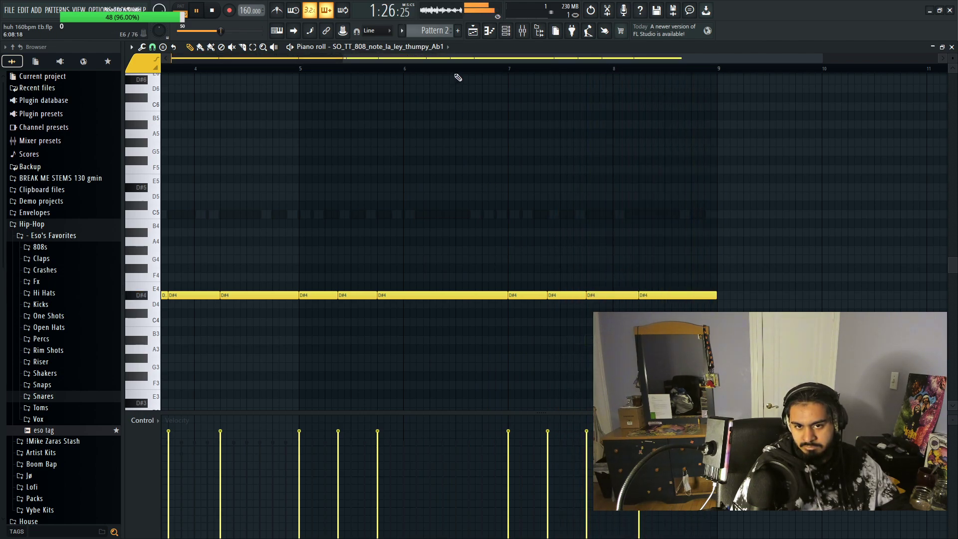
# Step: Try shortening and removing the second D#4 note in bar 7, and return both bar 7 notes to their previous lengths
pyautogui.press('space')
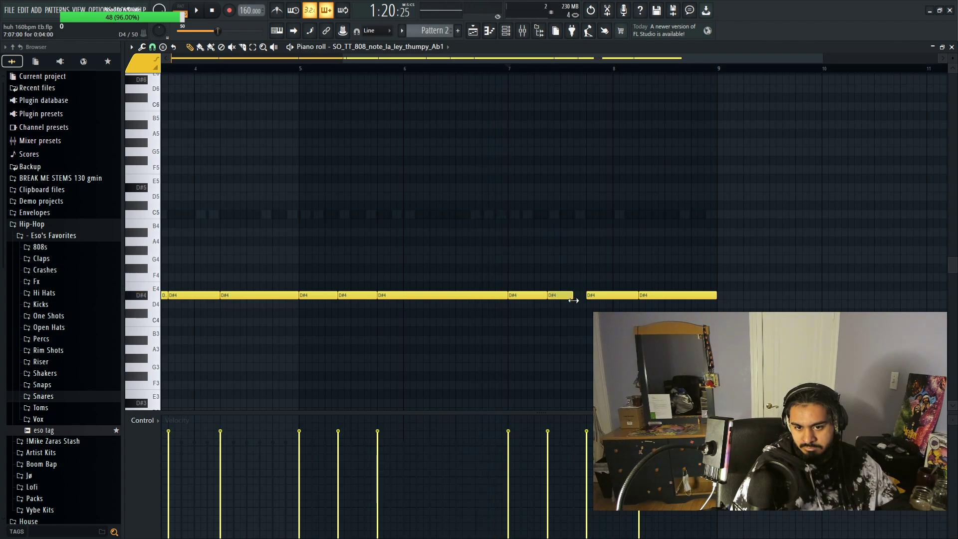
pyautogui.moveTo(585, 295); pyautogui.dragTo(585, 299)
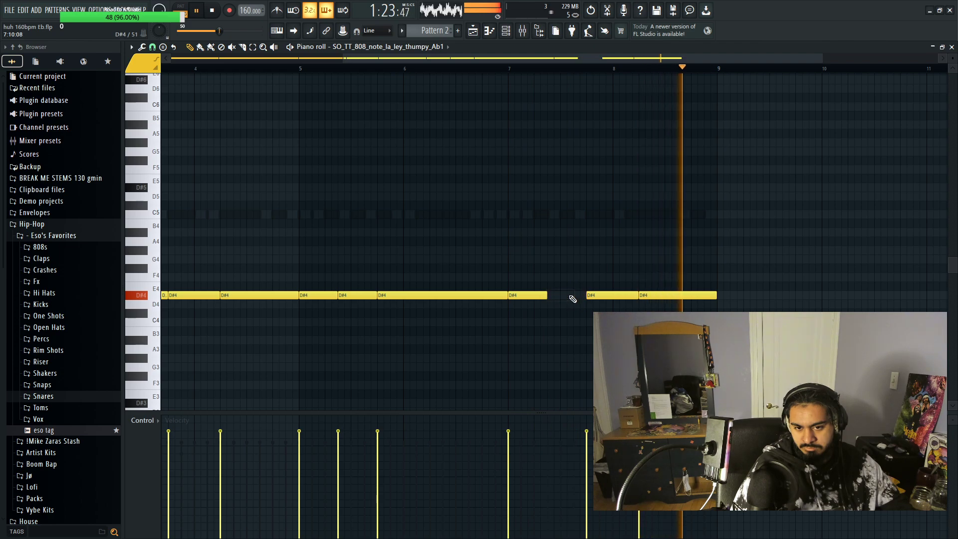
pyautogui.hotkey('ctrl', 'z')
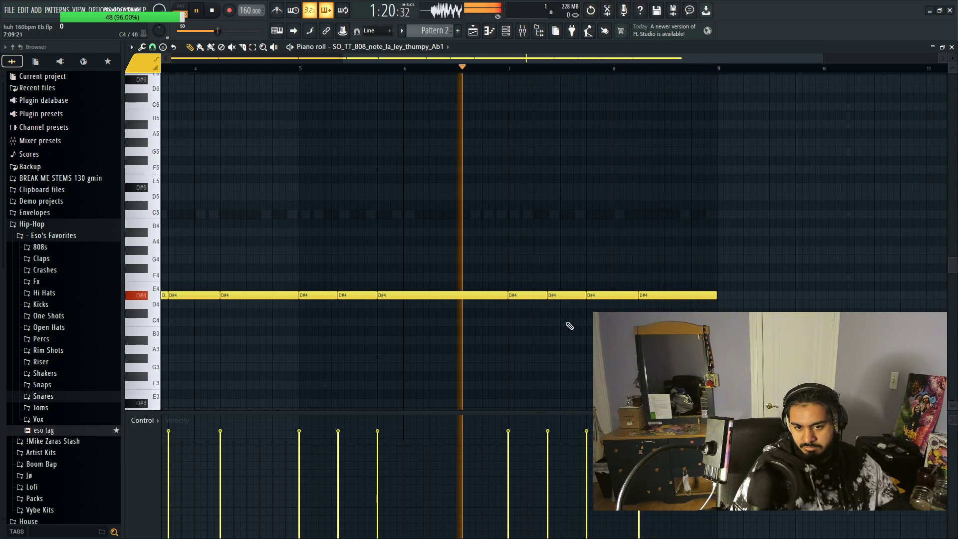
pyautogui.click(522, 295)
pyautogui.press('space')
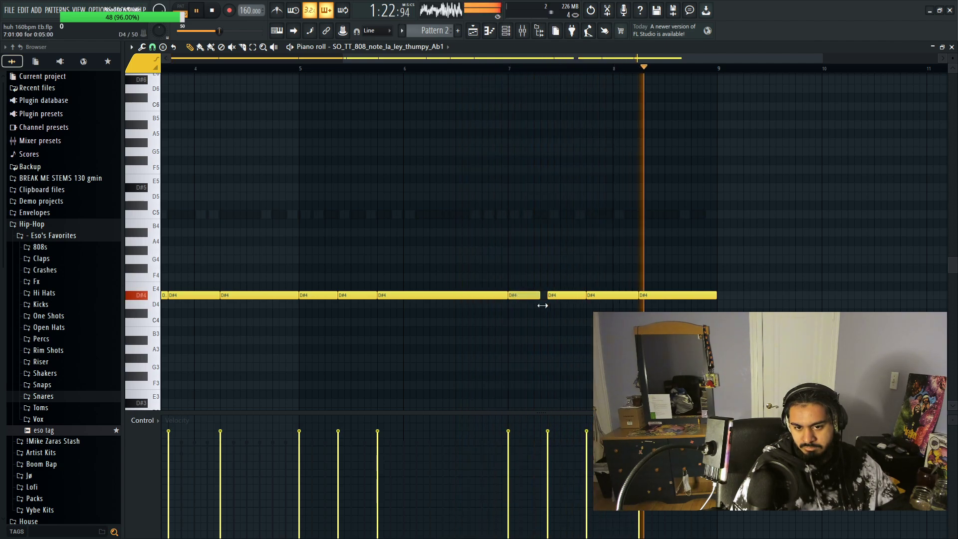
pyautogui.moveTo(545, 296); pyautogui.dragTo(603, 348)
pyautogui.scroll(-2, 571, 368)
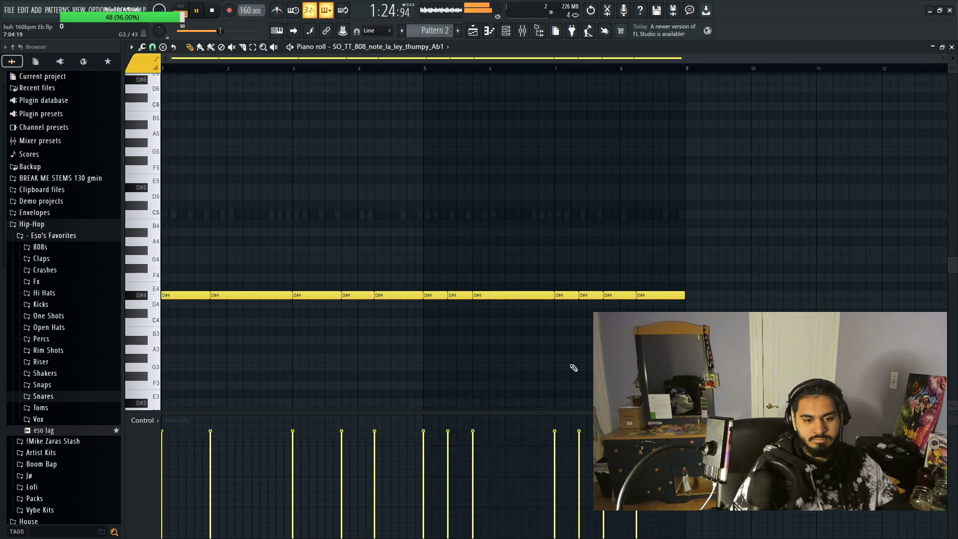
# Step: Audition the kick samples in the Hip-Hop favorites' Kicks folder, including OS_RNBF_Kick_Rose and ORBIT_TO_kick_one_shot_designer, over the playing beat
pyautogui.click(74, 293)
pyautogui.click(71, 294)
pyautogui.click(70, 305)
pyautogui.click(78, 337)
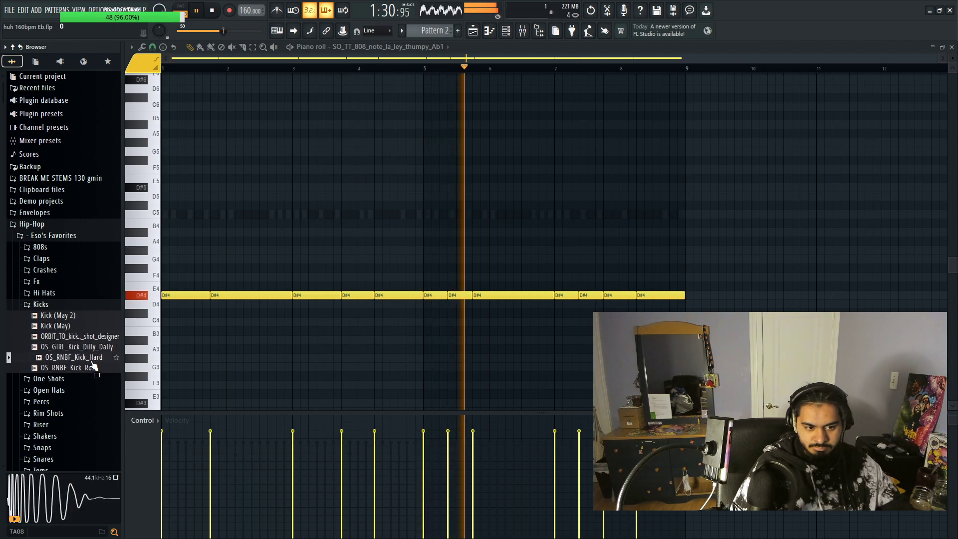
pyautogui.click(94, 367)
pyautogui.click(80, 336)
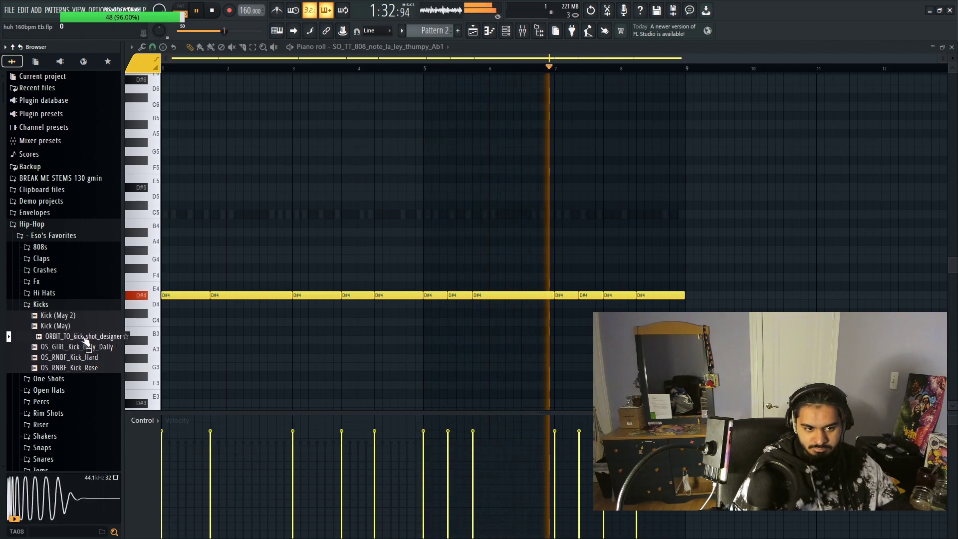
# Step: Add the ORBIT_TO_kick_one_shot_designer sample as a new channel below the 808 in the Channel rack
pyautogui.press('F6')
pyautogui.moveTo(82, 336); pyautogui.dragTo(109, 344)
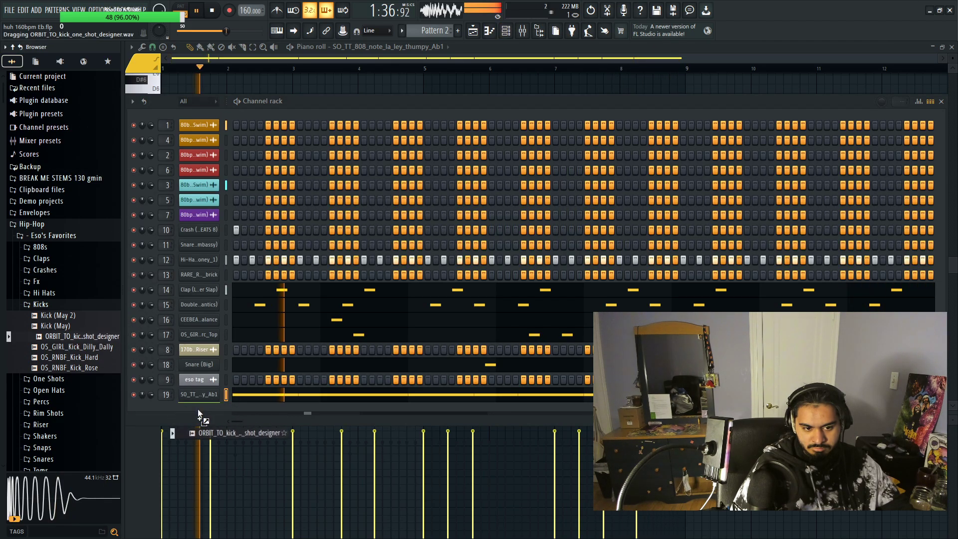
pyautogui.moveTo(198, 408); pyautogui.dragTo(197, 409)
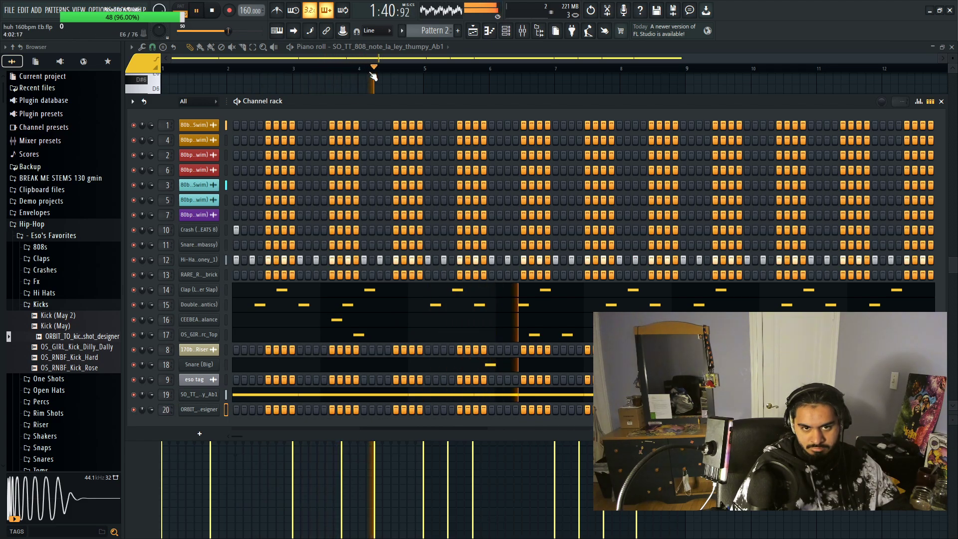
# Step: Open the new kick channel's piano roll, place a C5 note at the start of bar 1 and shorten it to four steps
pyautogui.click(372, 46)
pyautogui.click(378, 252)
pyautogui.press('space')
pyautogui.click(156, 216)
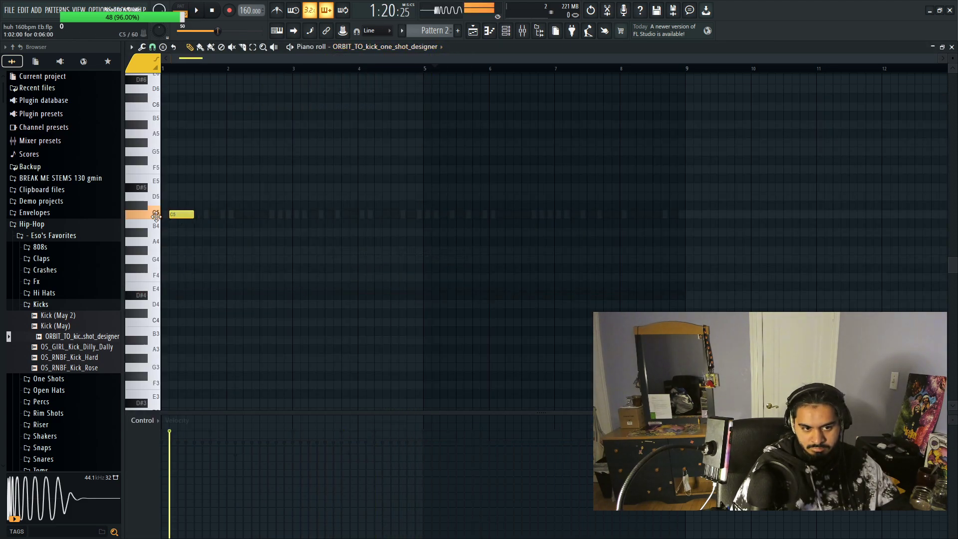
pyautogui.scroll(3, 260, 62)
pyautogui.press('space')
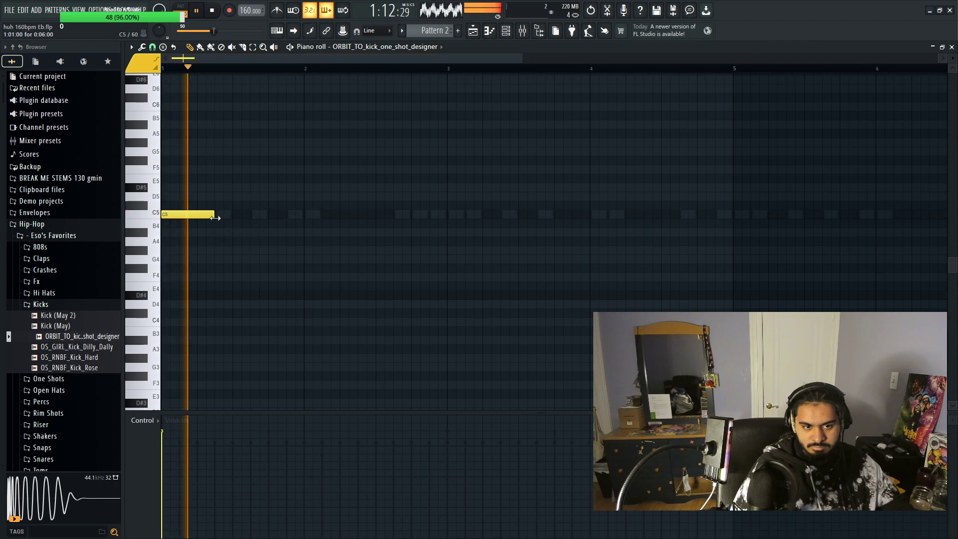
pyautogui.moveTo(213, 215); pyautogui.dragTo(195, 218)
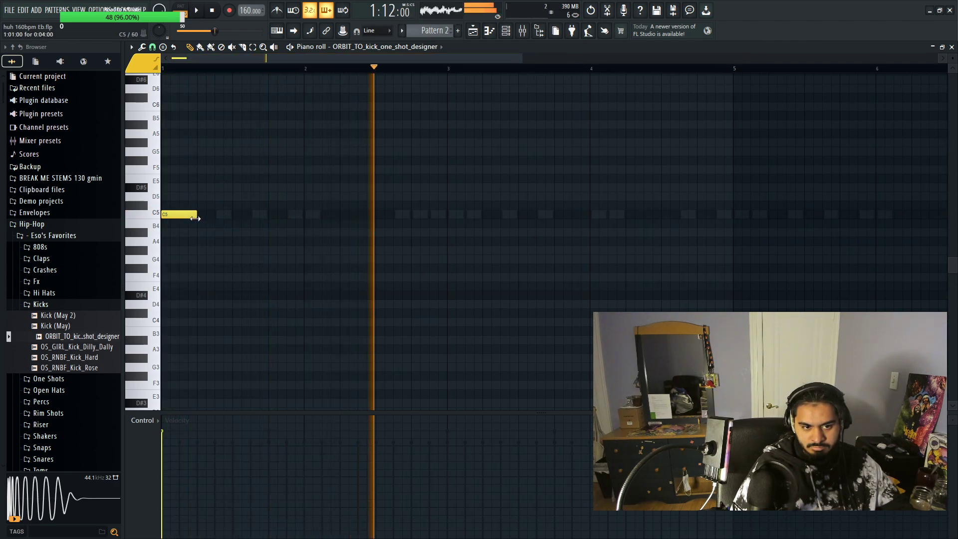
# Step: Add a C5 kick on the last beat of bar 1, repeat the pair in bar 3, and add one on bar 4's second beat
pyautogui.click(272, 215)
pyautogui.hotkey('ctrl', 'a')
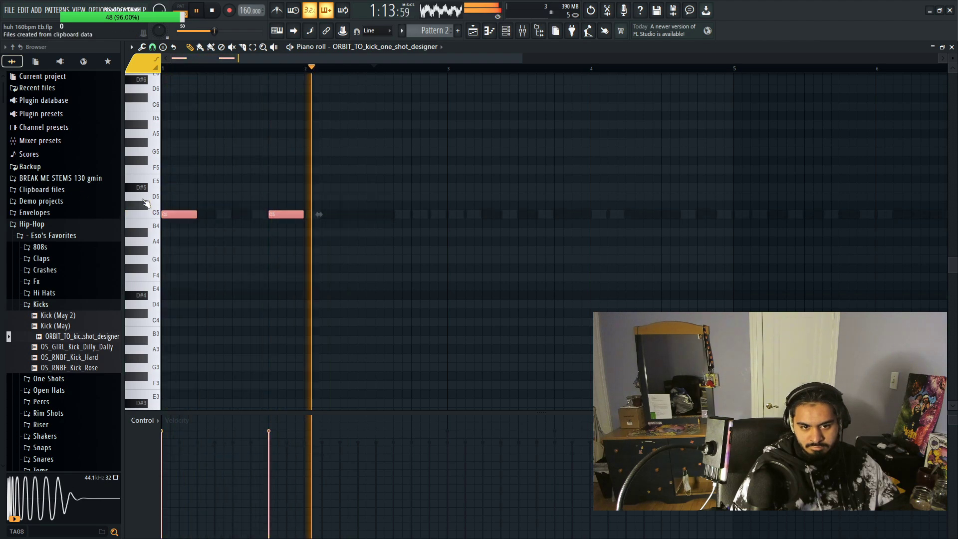
pyautogui.hotkey('ctrl', 'b')
pyautogui.moveTo(319, 214); pyautogui.dragTo(461, 214)
pyautogui.click(627, 284)
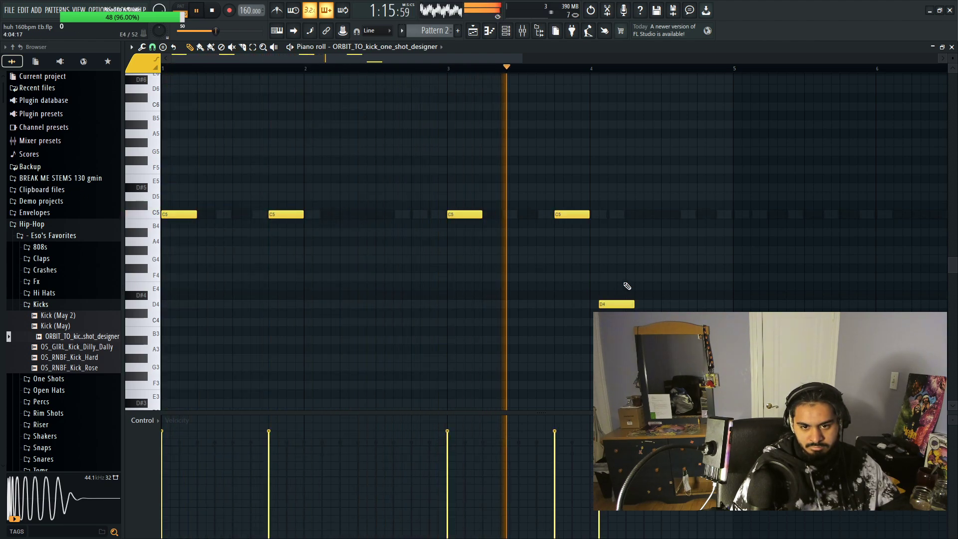
pyautogui.click(628, 215)
pyautogui.scroll(-4, 475, 305)
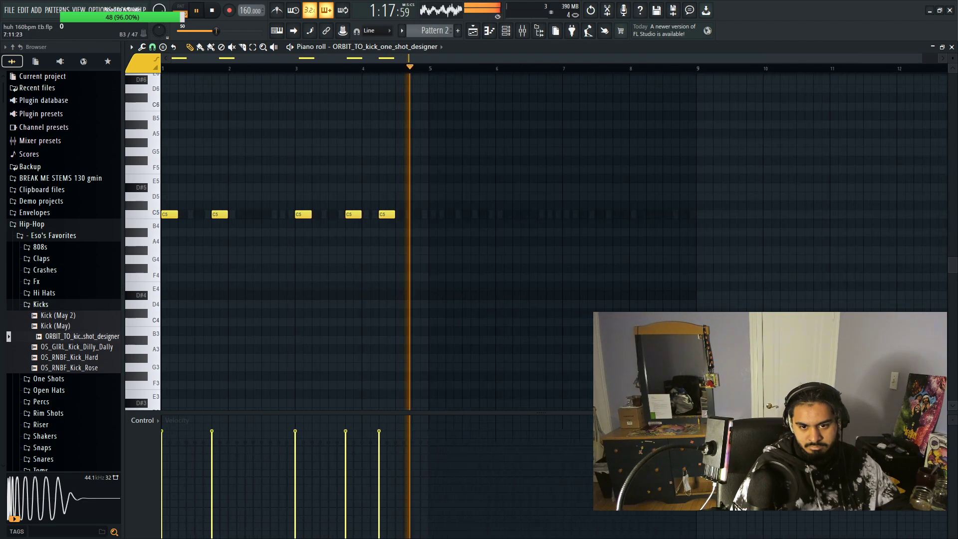
# Step: Duplicate all five C5 kicks so that the copy starts at bar 5
pyautogui.scroll(1, 475, 304)
pyautogui.hotkey('ctrl', 'a')
pyautogui.hotkey('ctrl', 'b')
pyautogui.moveTo(397, 242); pyautogui.dragTo(432, 241)
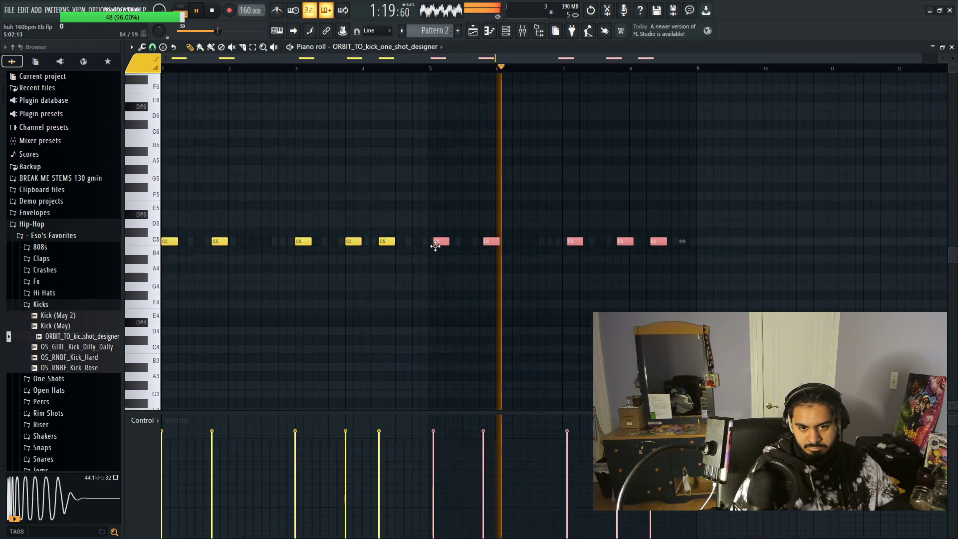
# Step: Add extra C5 kicks just before the middle of bars 5 and 7, removing the stray low note in bar 6
pyautogui.click(460, 267)
pyautogui.scroll(4, 449, 267)
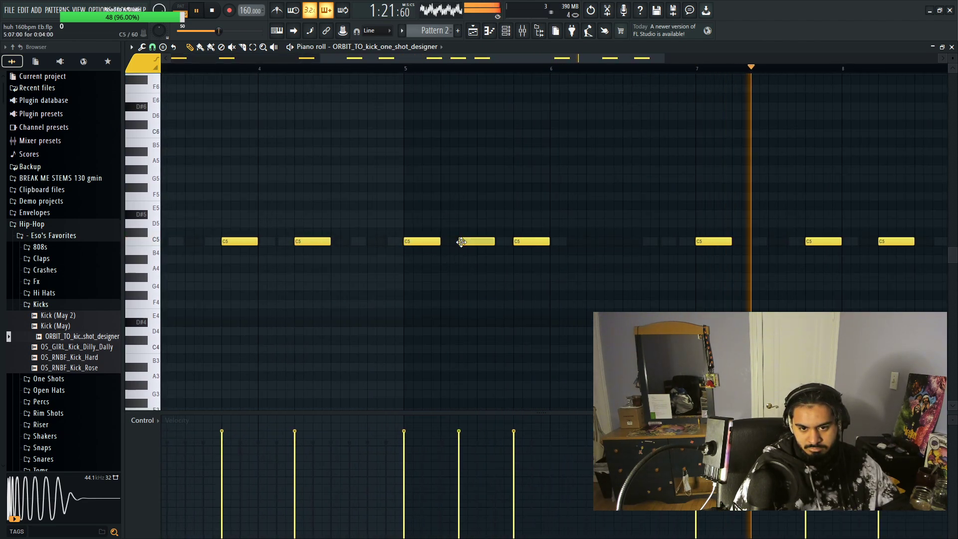
pyautogui.scroll(-3, 698, 302)
pyautogui.scroll(2, 583, 272)
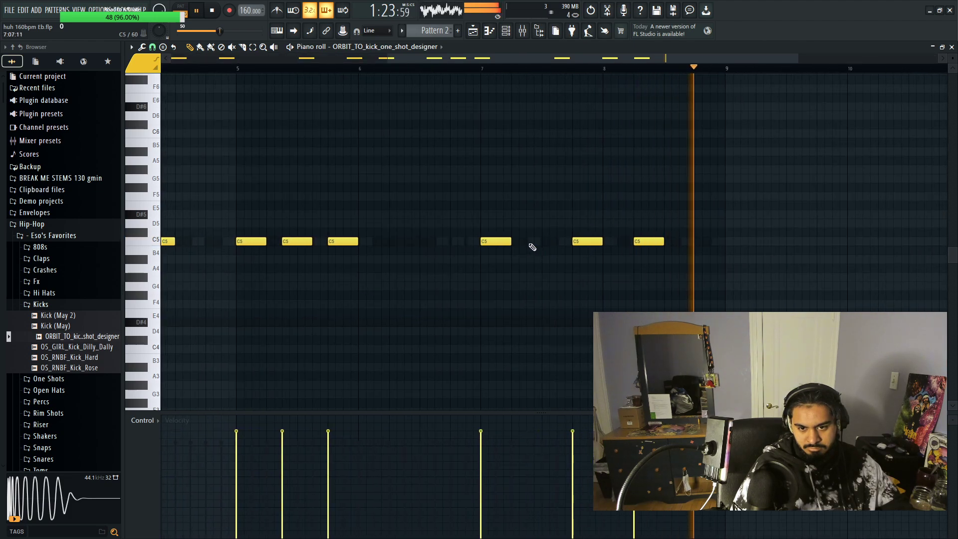
pyautogui.scroll(-3, 540, 242)
pyautogui.click(529, 314)
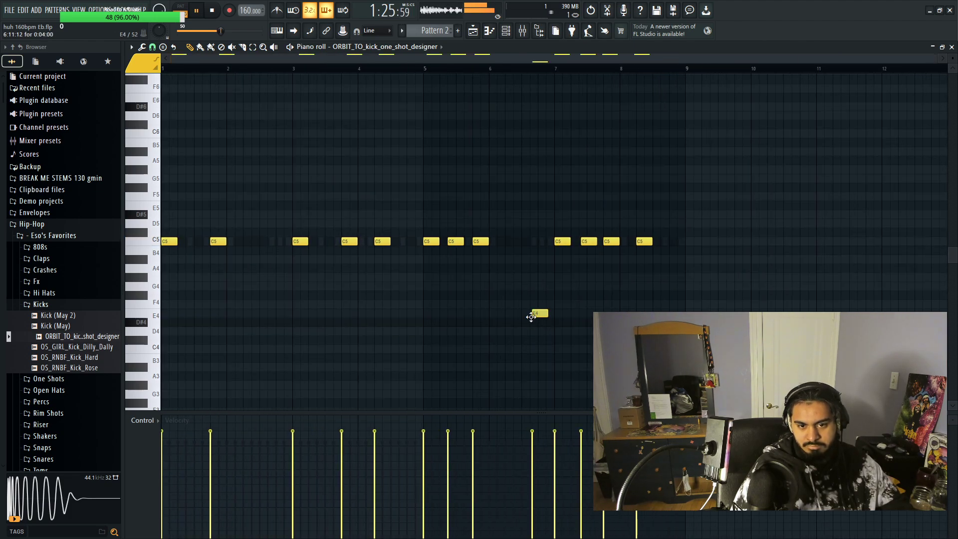
pyautogui.rightClick(534, 314)
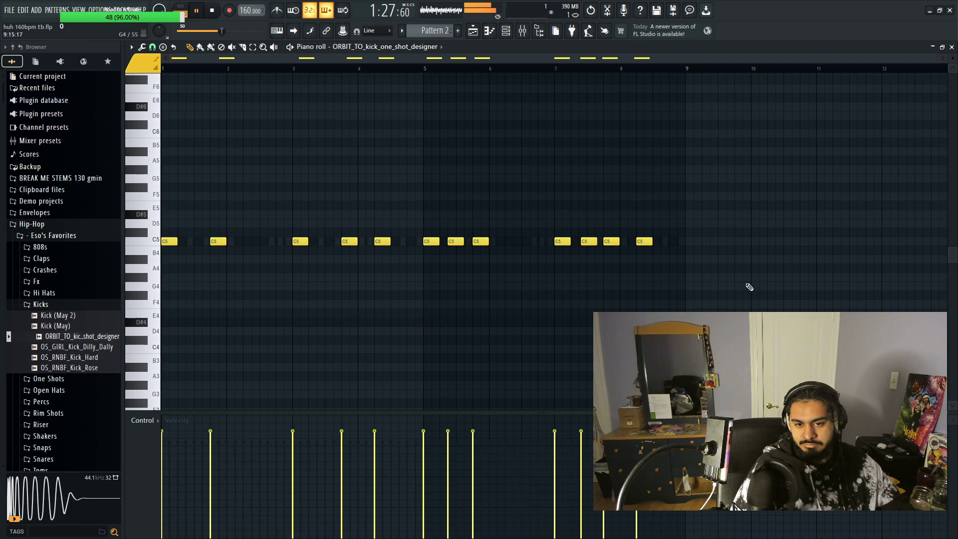
# Step: Shorten all the C5 kick notes to two steps each
pyautogui.hotkey('ctrl', 'a')
pyautogui.scroll(3, 193, 300)
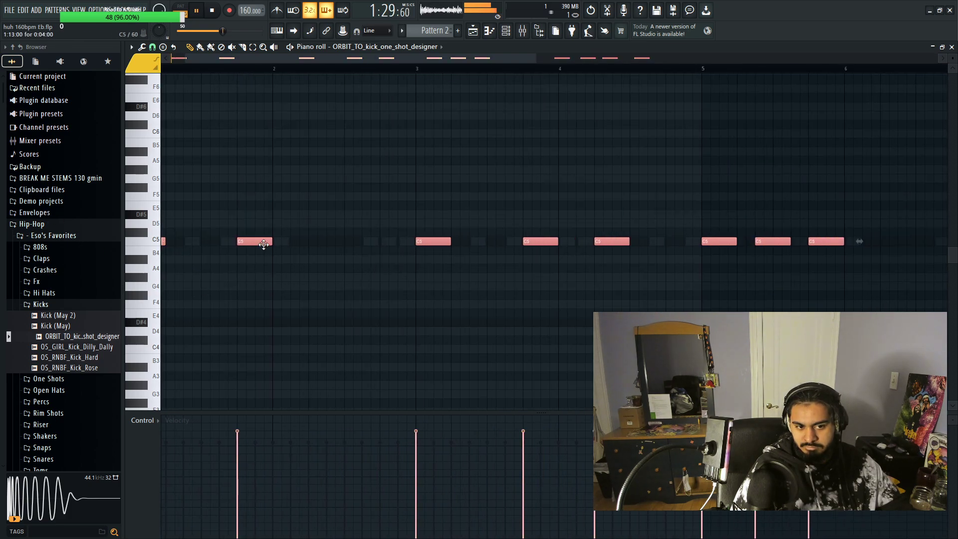
pyautogui.click(514, 357)
pyautogui.scroll(-1, 560, 387)
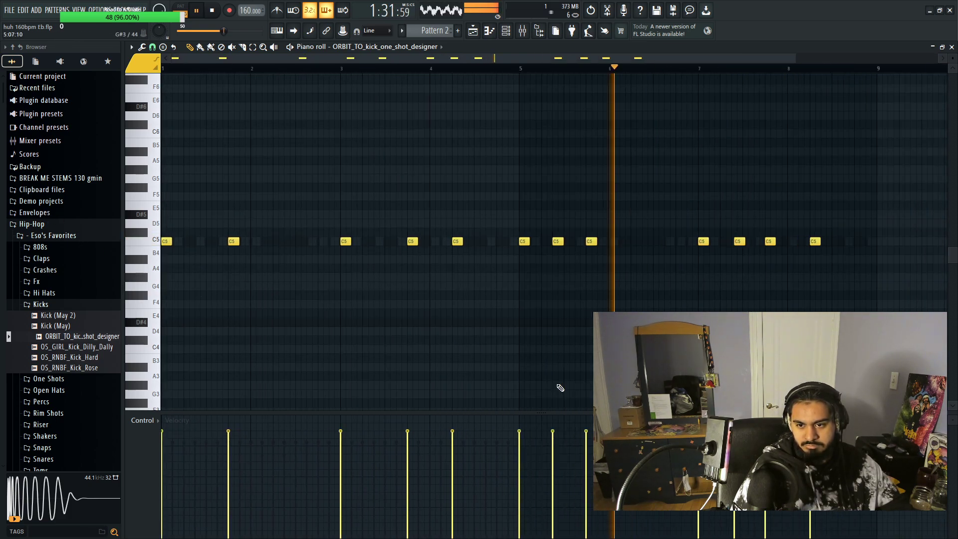
pyautogui.click(481, 242)
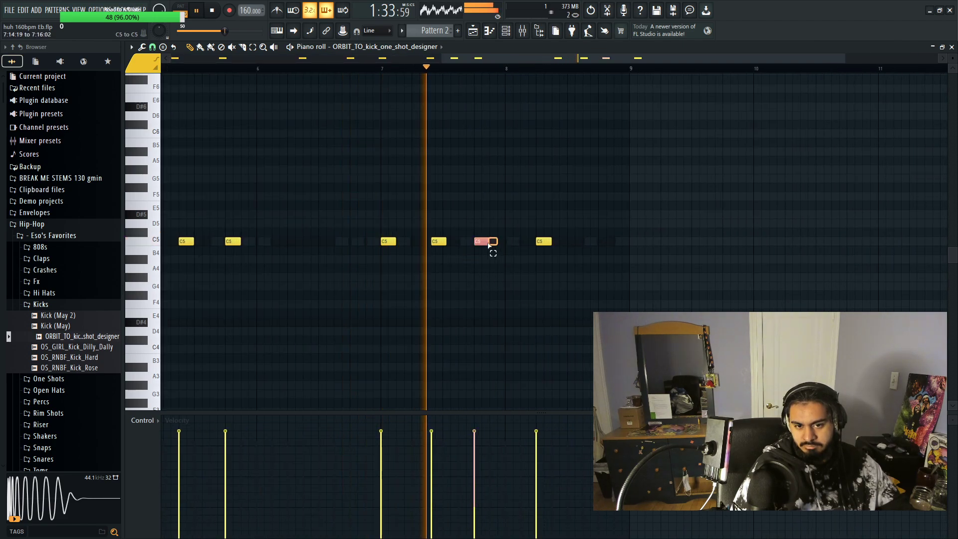
pyautogui.click(624, 349)
pyautogui.rightClick(624, 349)
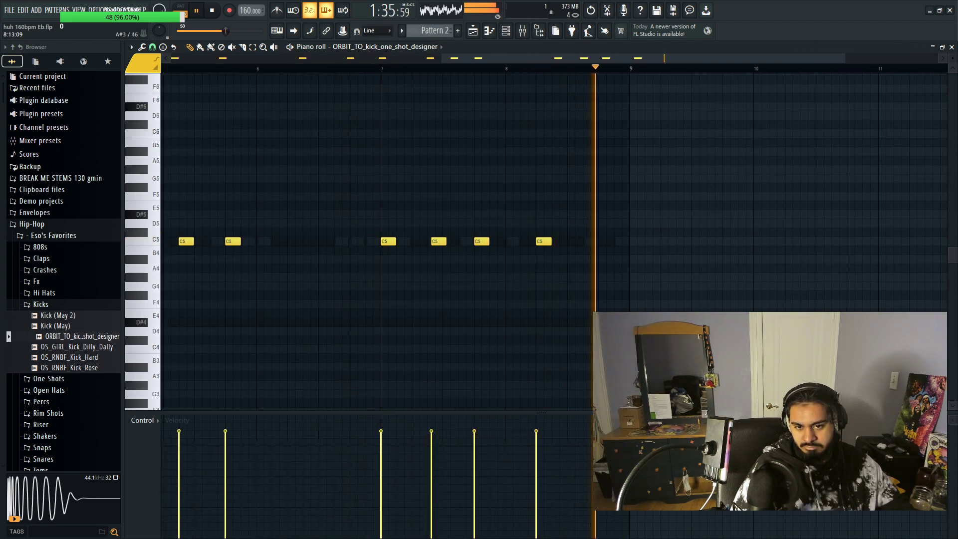
# Step: Add a C5 kick directly after the last kick of bar 5 and lower its velocity slightly
pyautogui.scroll(2, 579, 372)
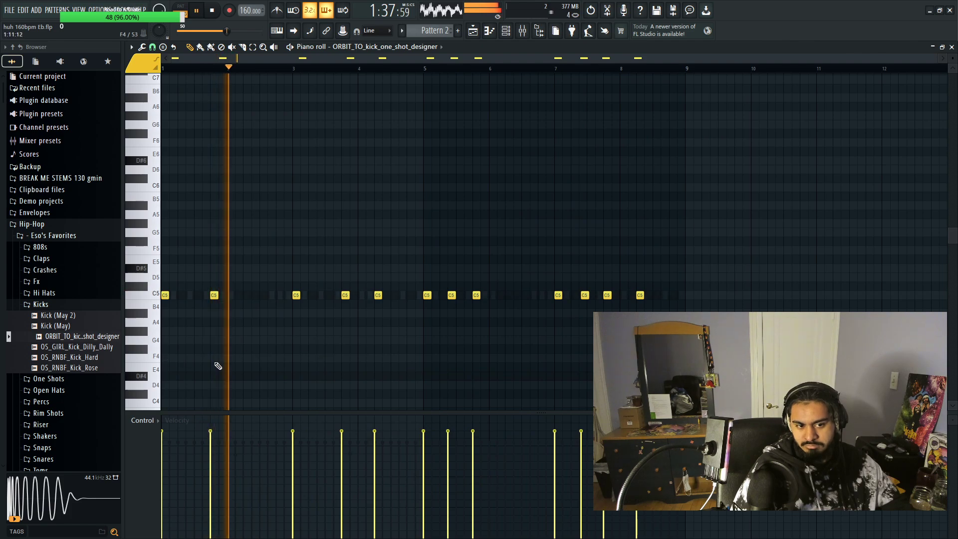
pyautogui.scroll(1, 272, 366)
pyautogui.scroll(1, 224, 334)
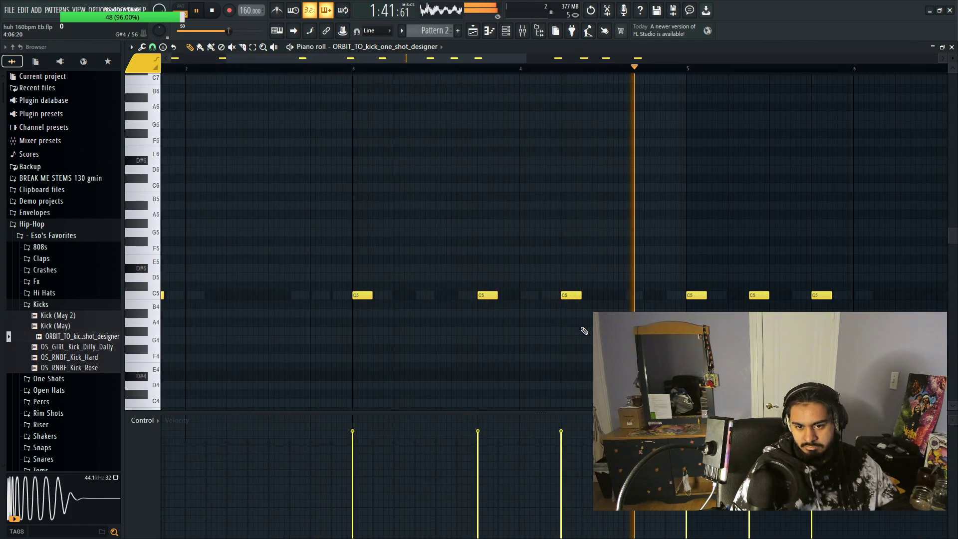
pyautogui.scroll(-2, 588, 342)
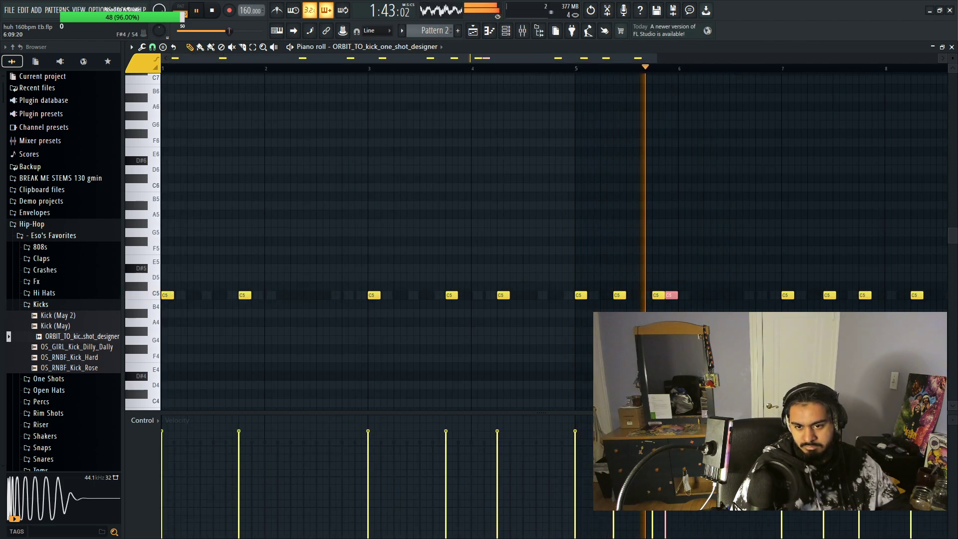
pyautogui.scroll(2, 481, 345)
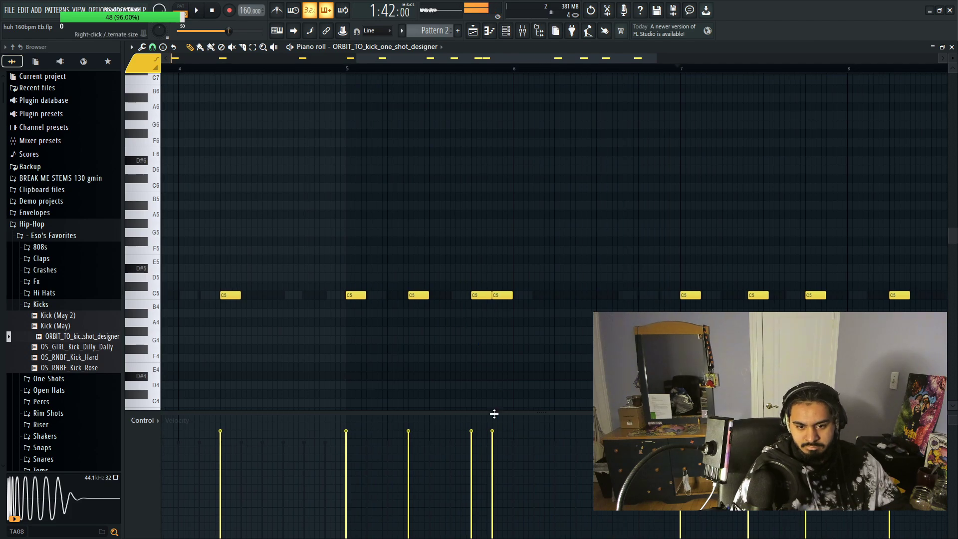
pyautogui.click(492, 440)
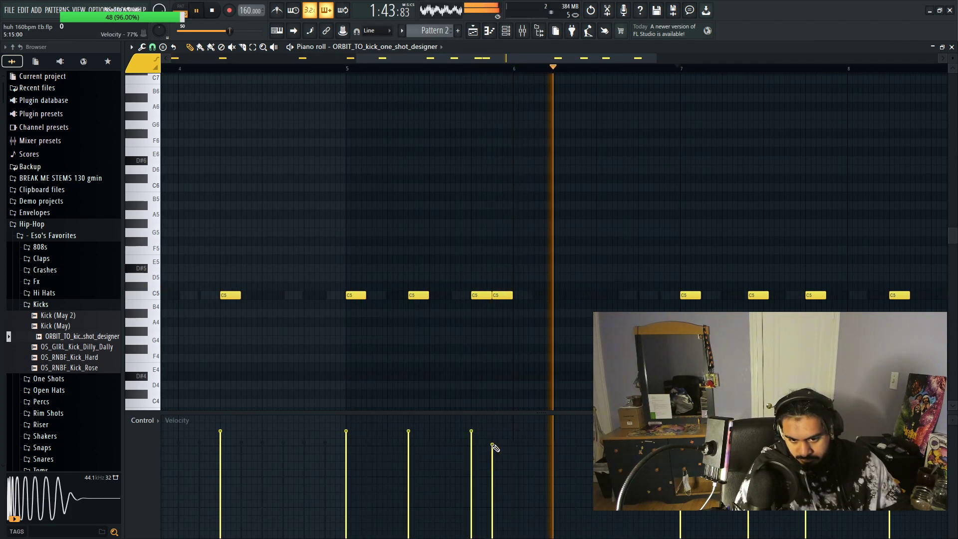
# Step: Add a C5 kick directly before the bar 7 downbeat and give it a lower velocity than the main kicks
pyautogui.scroll(-3, 539, 399)
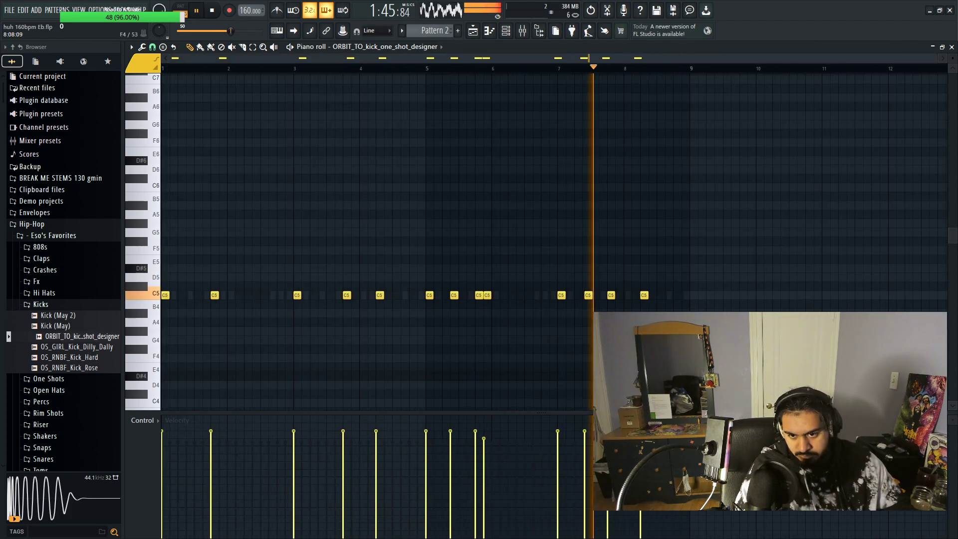
pyautogui.scroll(2, 566, 364)
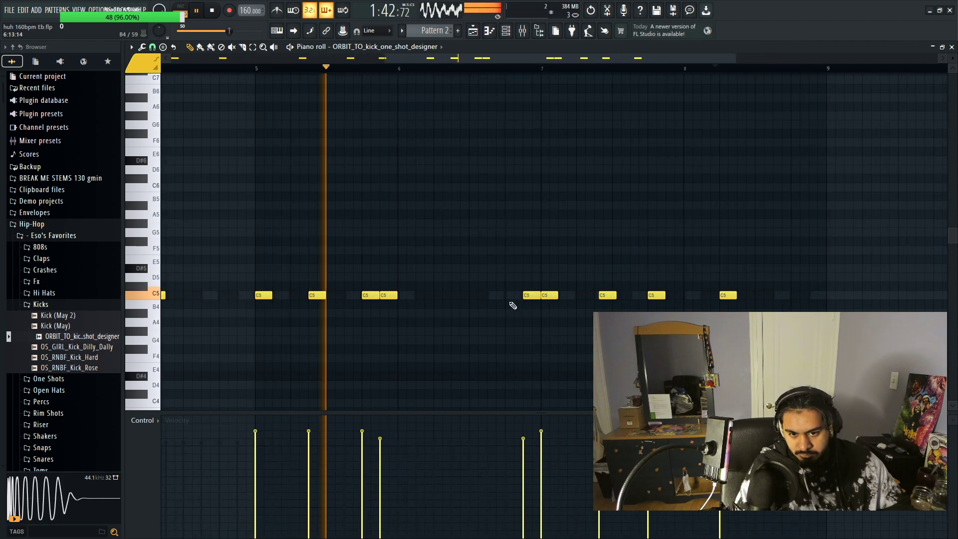
pyautogui.click(525, 295)
pyautogui.click(524, 447)
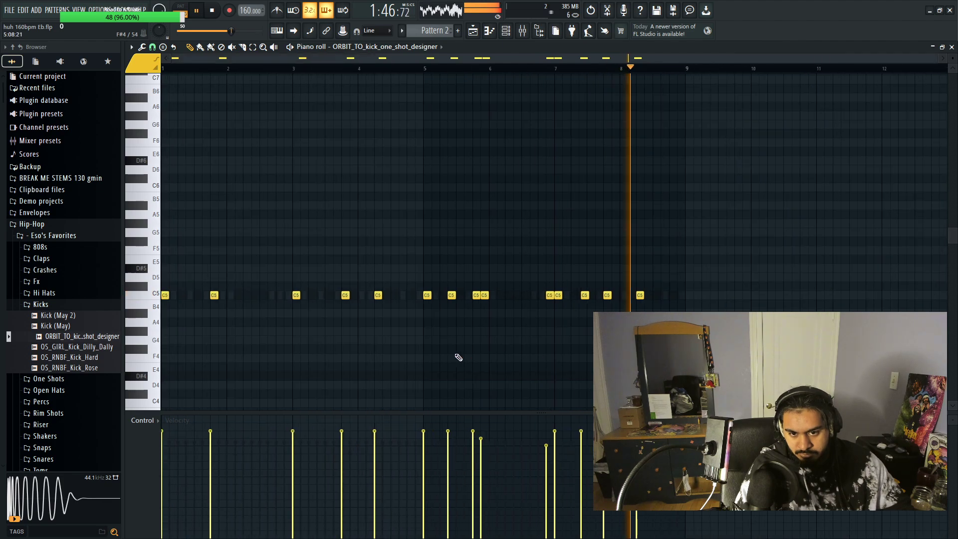
# Step: Add an equally softened C5 kick directly before the bar 3 downbeat
pyautogui.scroll(-1, 312, 327)
pyautogui.click(340, 296)
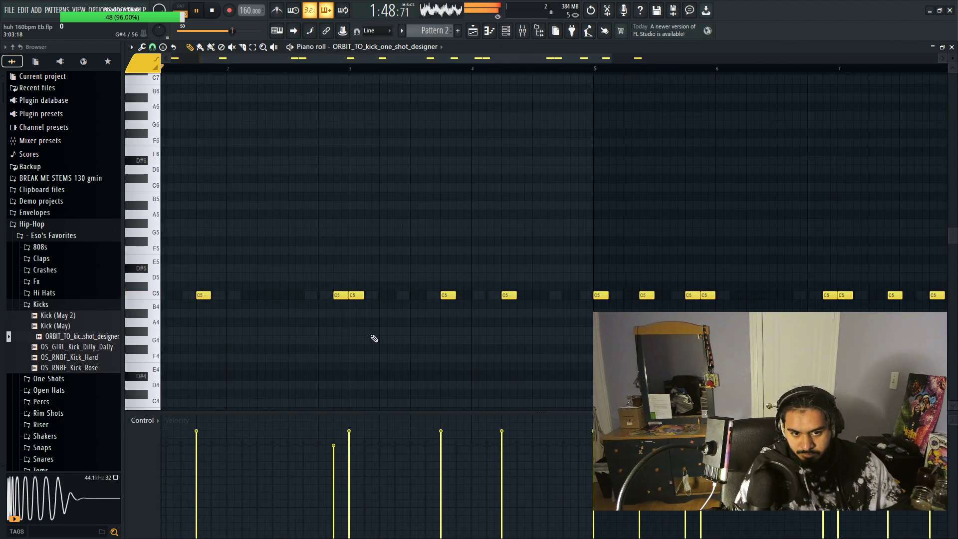
# Step: Add another C5 kick in front of the softened one at the end of bar 6, with its velocity at 63%
pyautogui.scroll(-3, 379, 345)
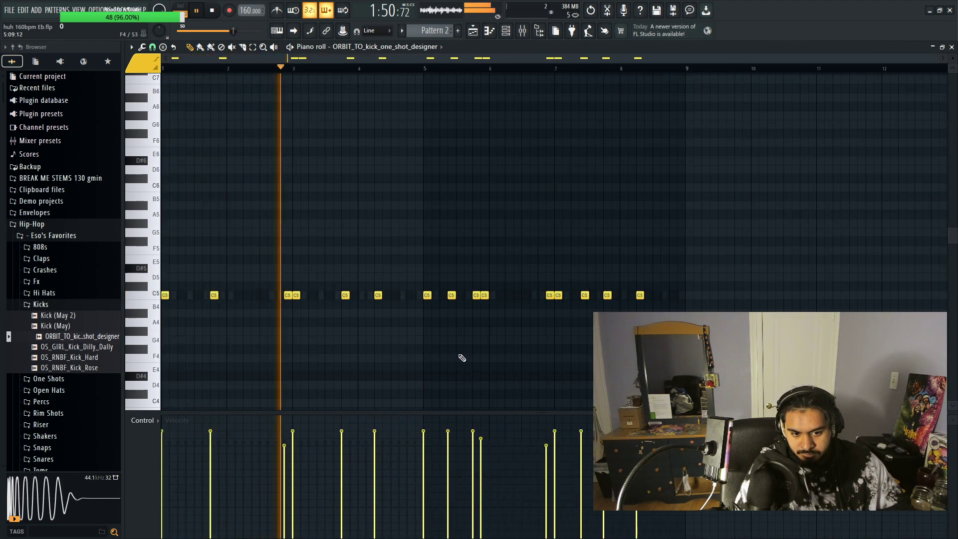
pyautogui.scroll(4, 573, 396)
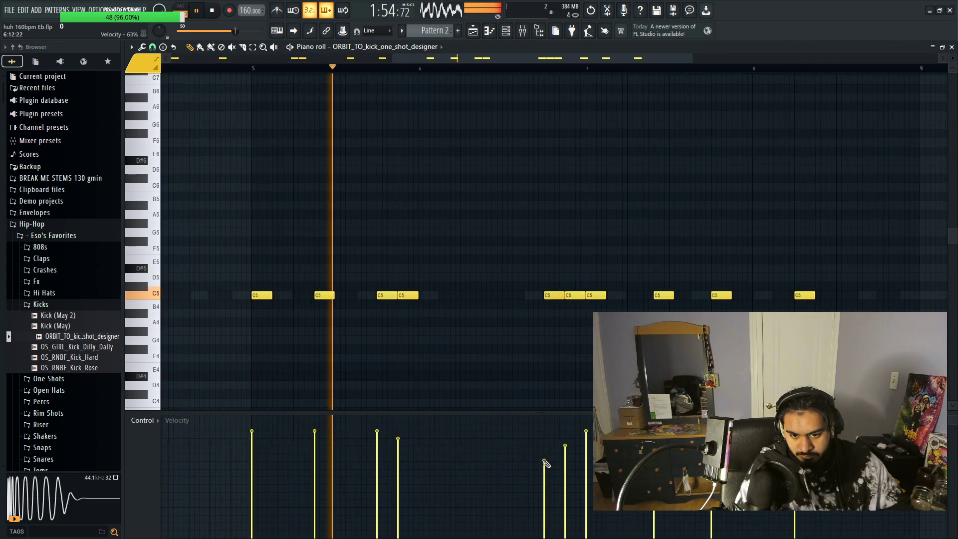
pyautogui.click(545, 461)
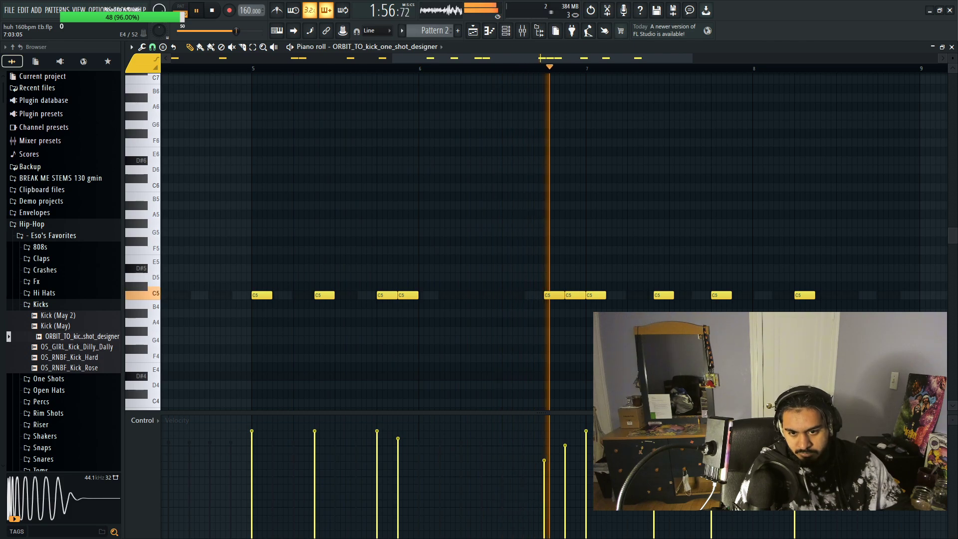
pyautogui.scroll(-3, 541, 325)
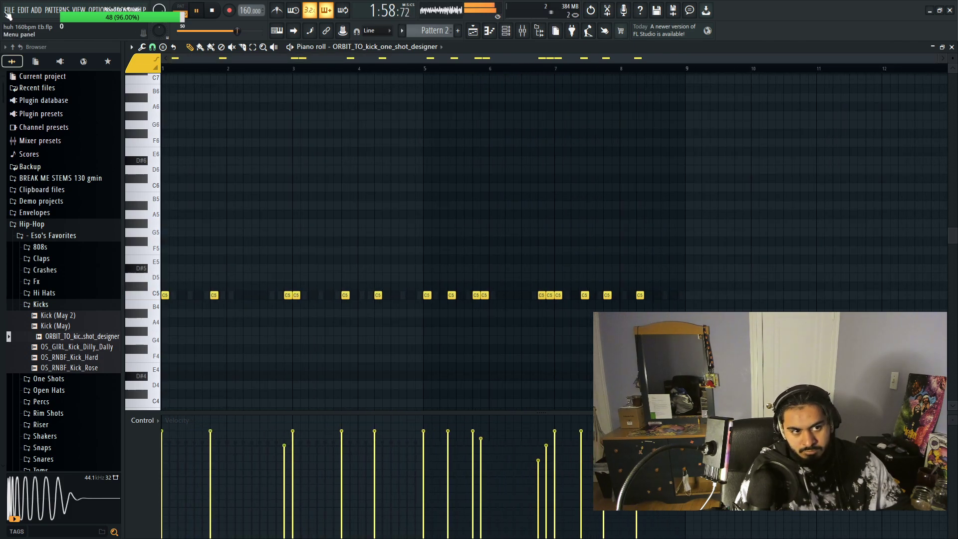
# Step: Save the project and open the Playlist arrangement
pyautogui.hotkey('ctrl', 's')
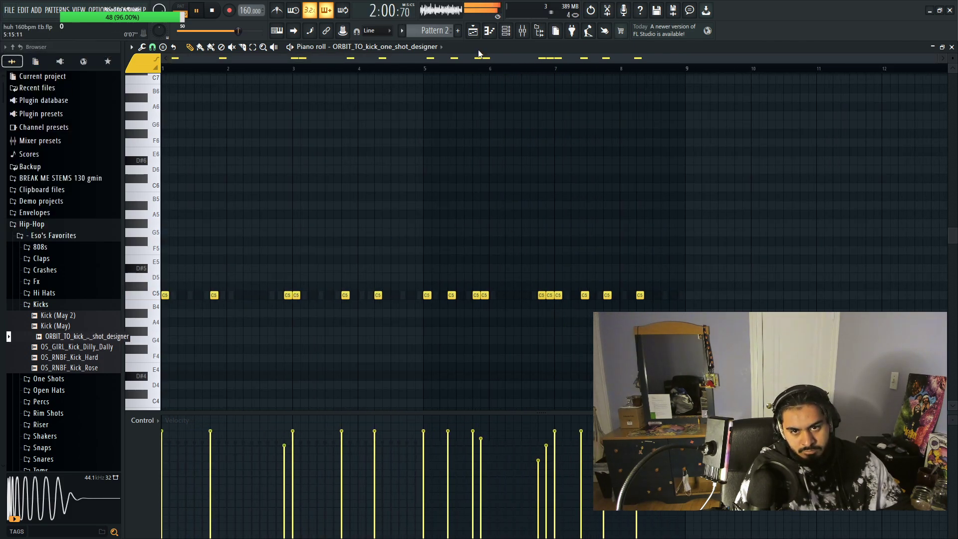
pyautogui.click(473, 73)
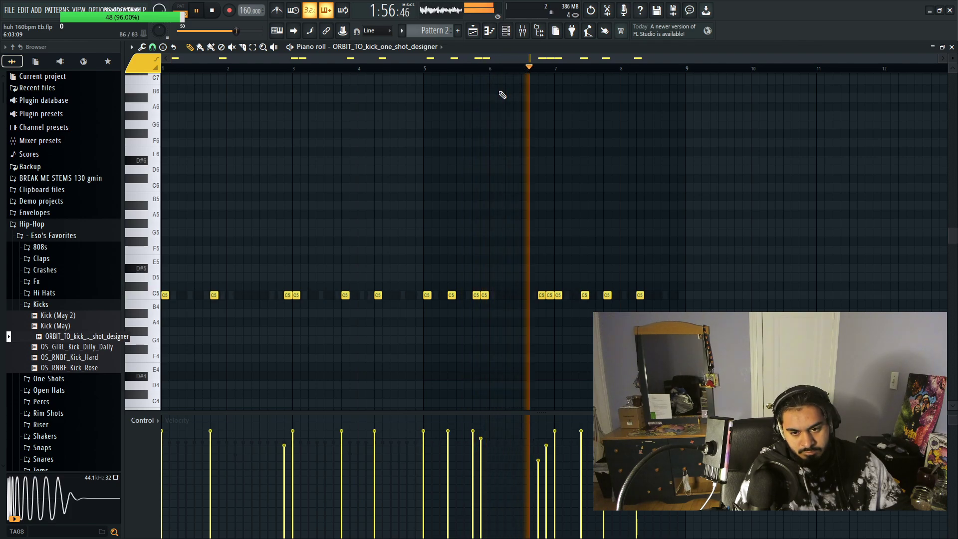
pyautogui.click(474, 32)
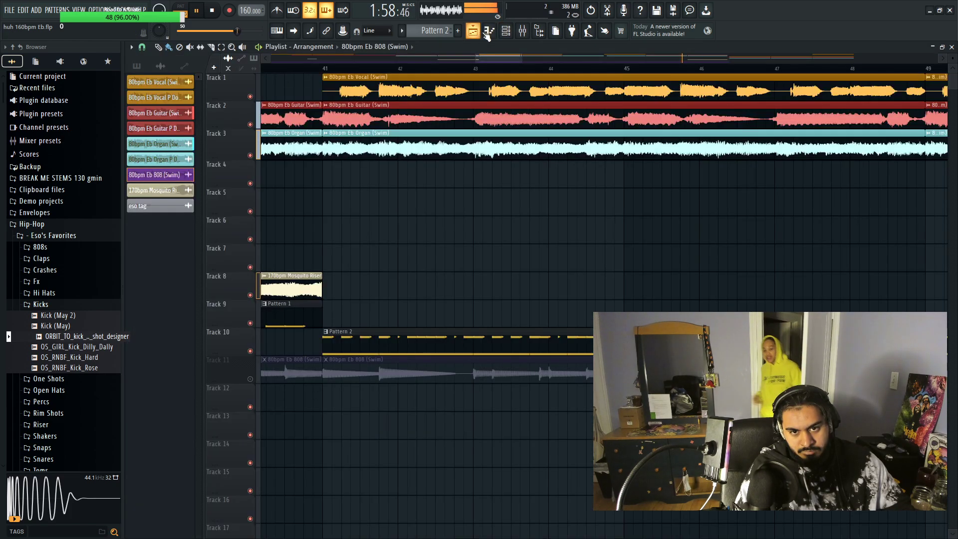
# Step: Switch from the Playlist to the kick's piano roll, save the project and stop playback
pyautogui.click(489, 31)
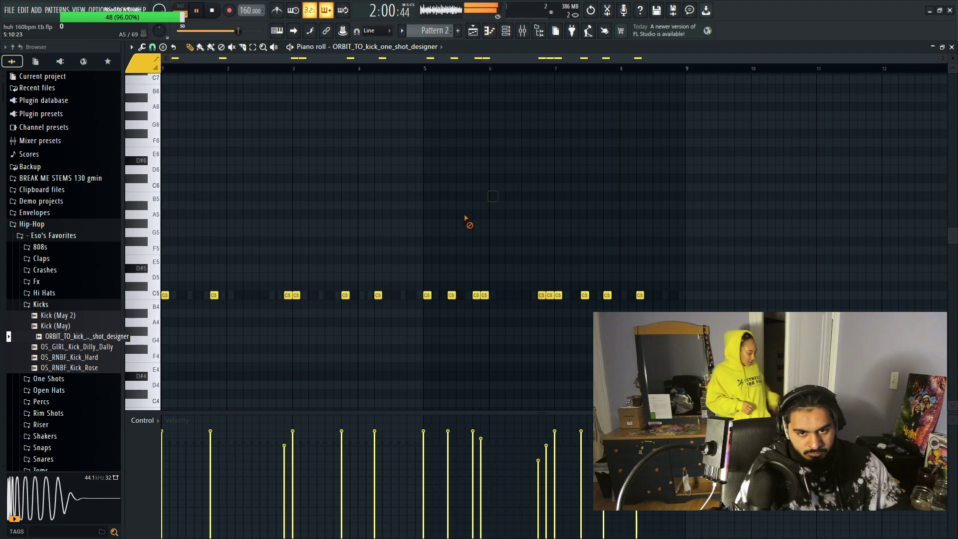
pyautogui.click(11, 4)
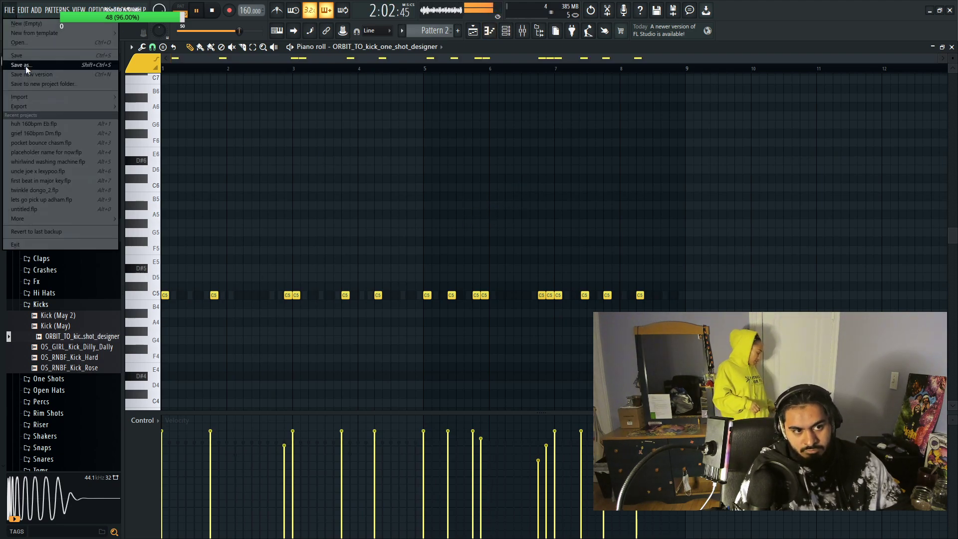
pyautogui.click(27, 60)
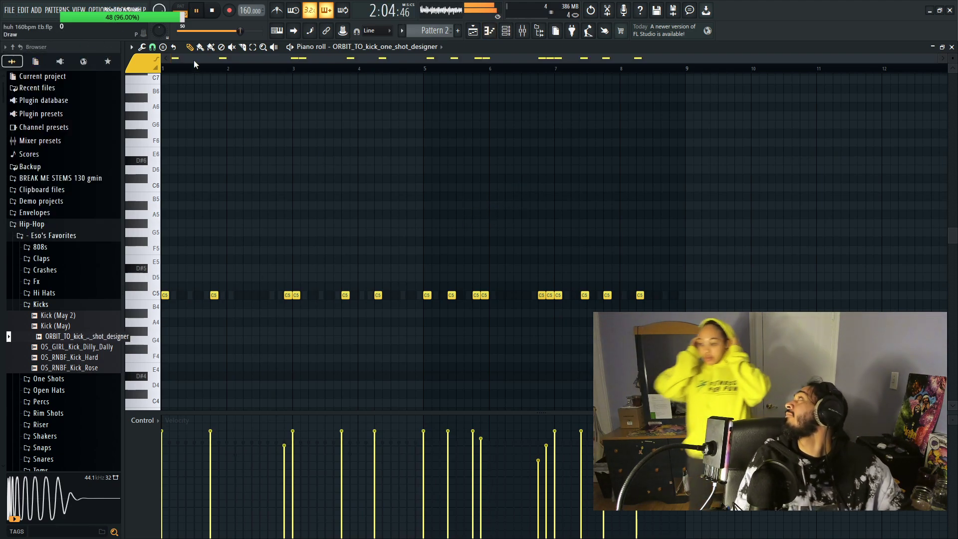
pyautogui.press('space')
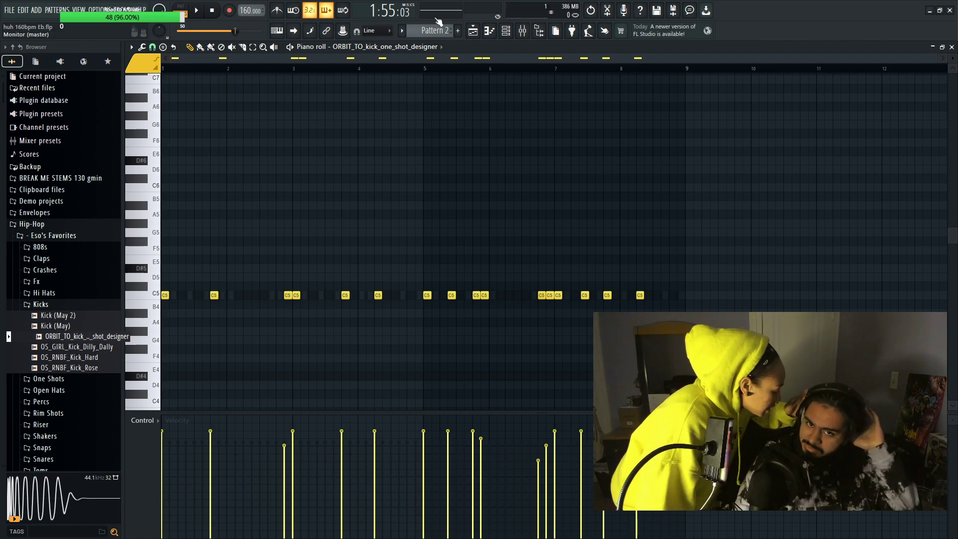
# Step: Undo the last note deletion in the kick's piano roll, return to the Playlist and save the project
pyautogui.hotkey('ctrl', 'z')
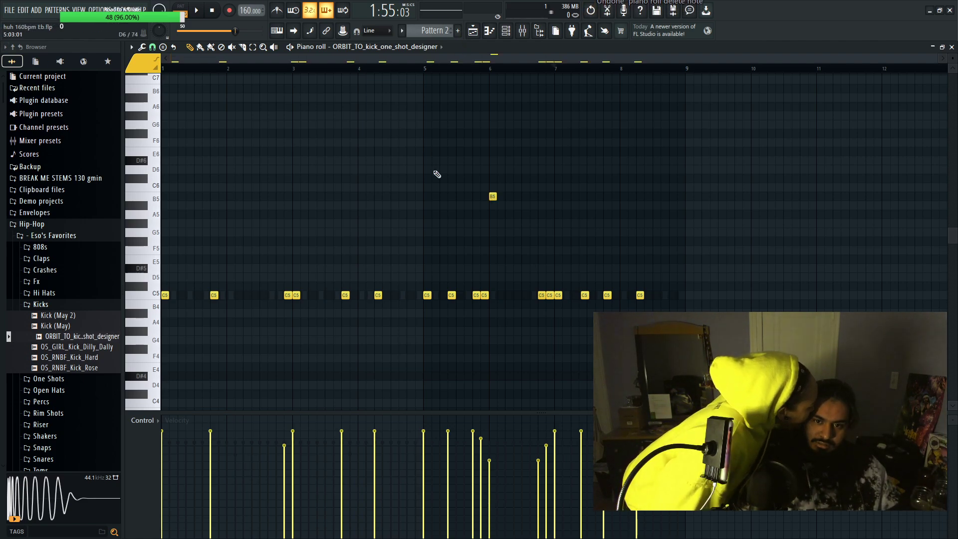
pyautogui.click(489, 29)
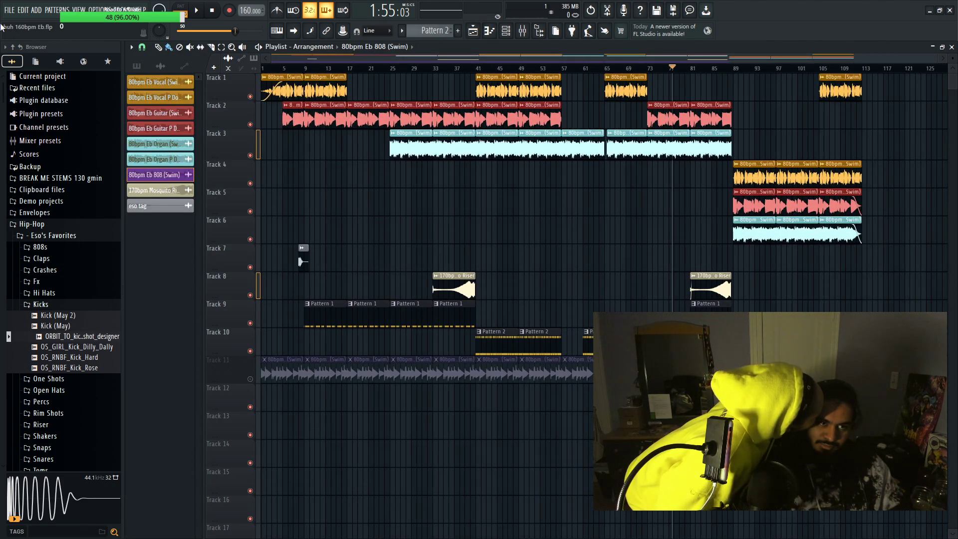
pyautogui.click(9, 10)
pyautogui.click(24, 58)
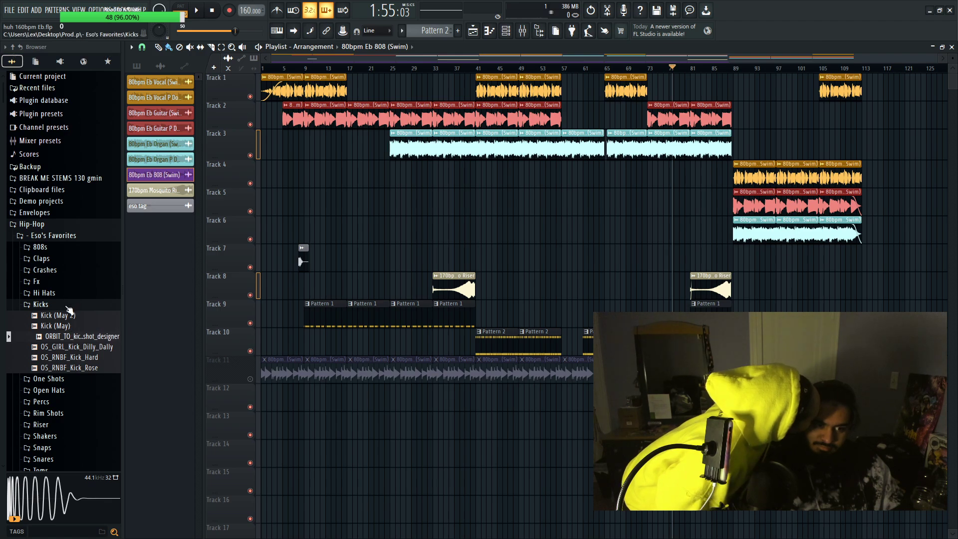
# Step: Close the Kicks folder and look through the Rim Shots and Percs folders in Eso's Favorites, auditioning the RARE_DDC5 percussion sample
pyautogui.click(68, 305)
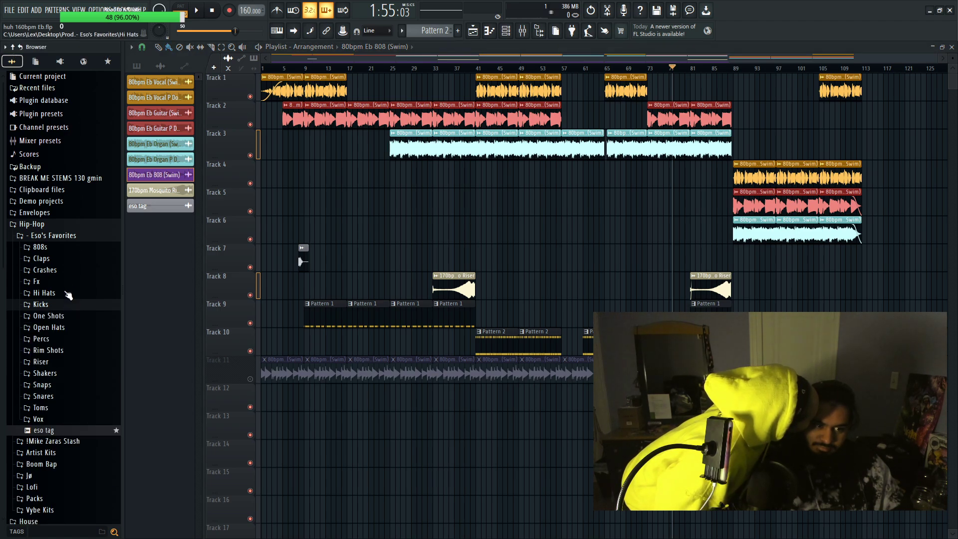
pyautogui.click(87, 327)
pyautogui.click(87, 327)
pyautogui.click(87, 350)
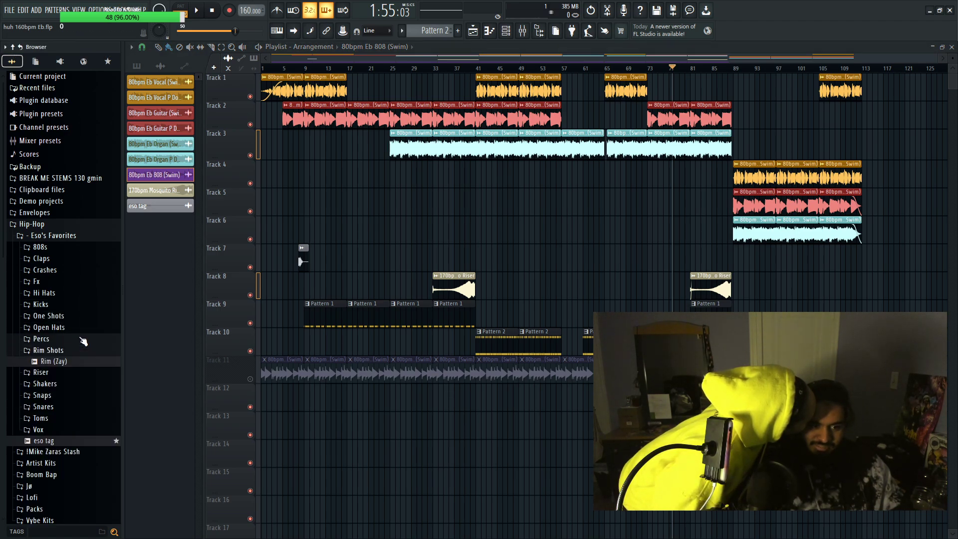
pyautogui.click(83, 339)
pyautogui.click(66, 414)
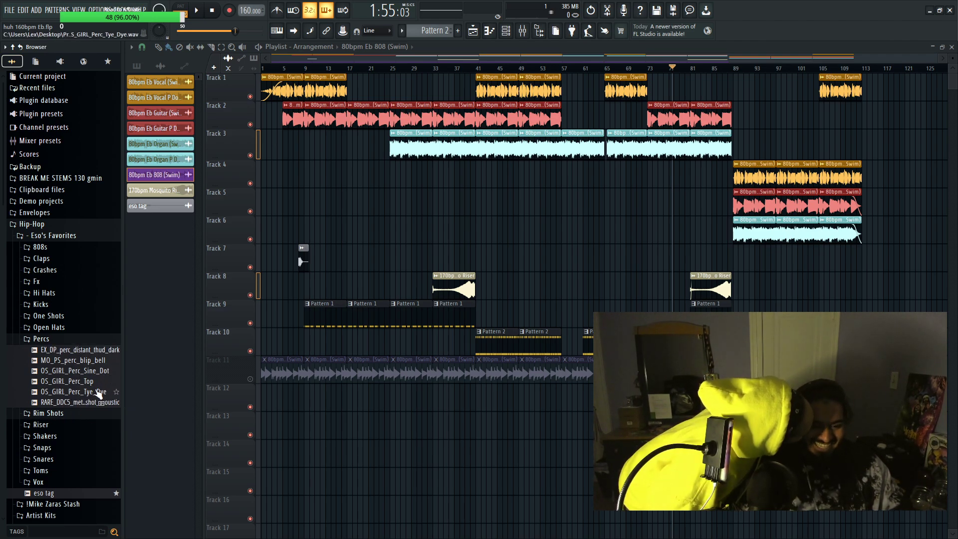
pyautogui.click(89, 402)
pyautogui.click(87, 342)
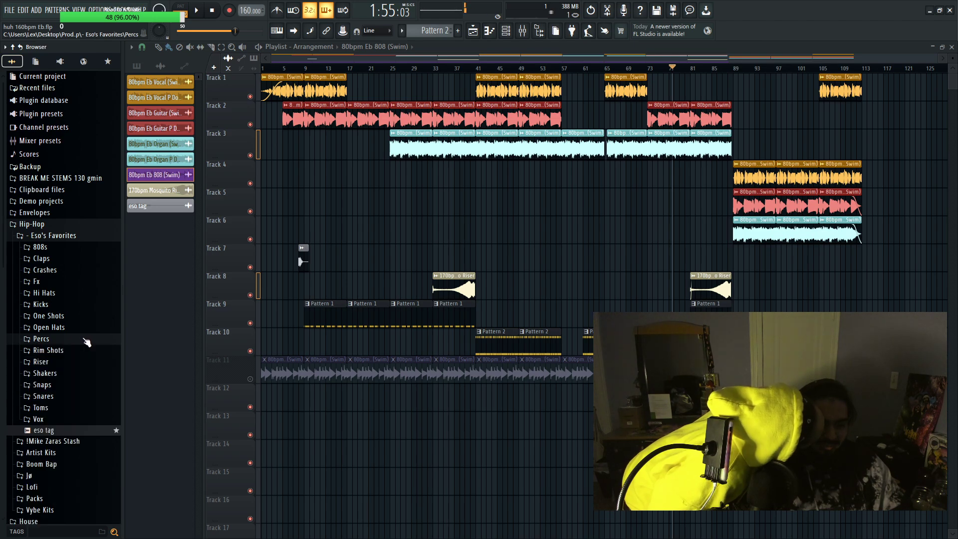
# Step: Look through the Shakers, Snaps, Toms and Snares sample folders in Eso's Favorites
pyautogui.click(73, 362)
pyautogui.doubleClick(74, 362)
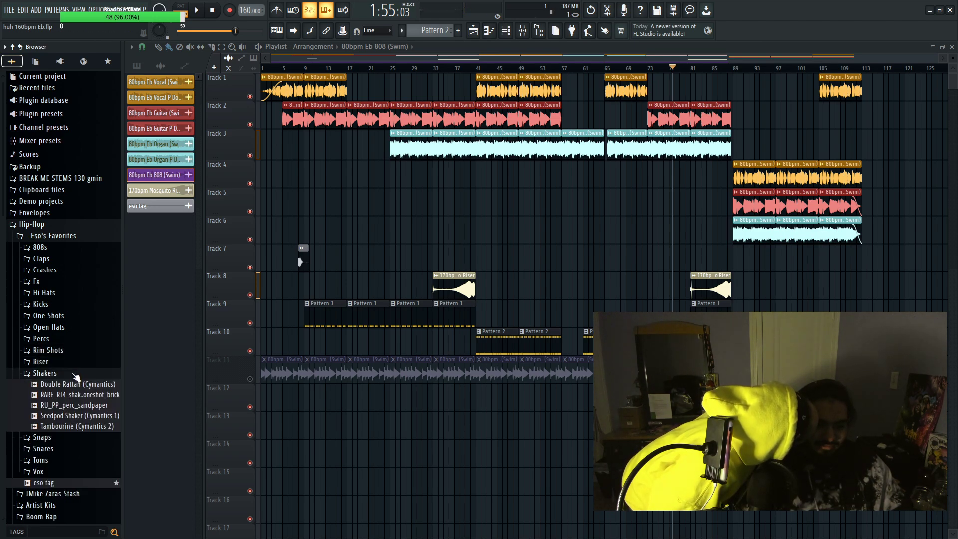
pyautogui.click(75, 362)
pyautogui.click(82, 385)
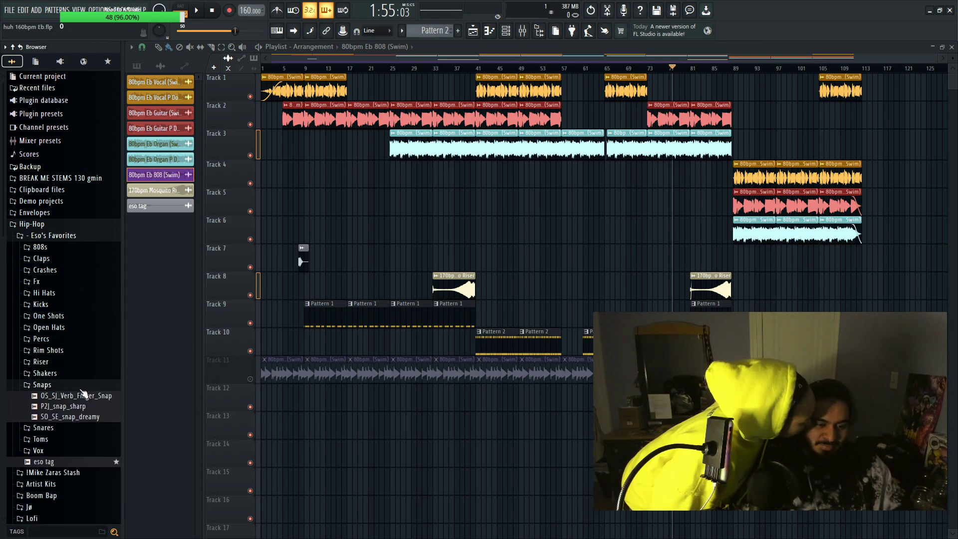
pyautogui.click(81, 389)
pyautogui.doubleClick(75, 408)
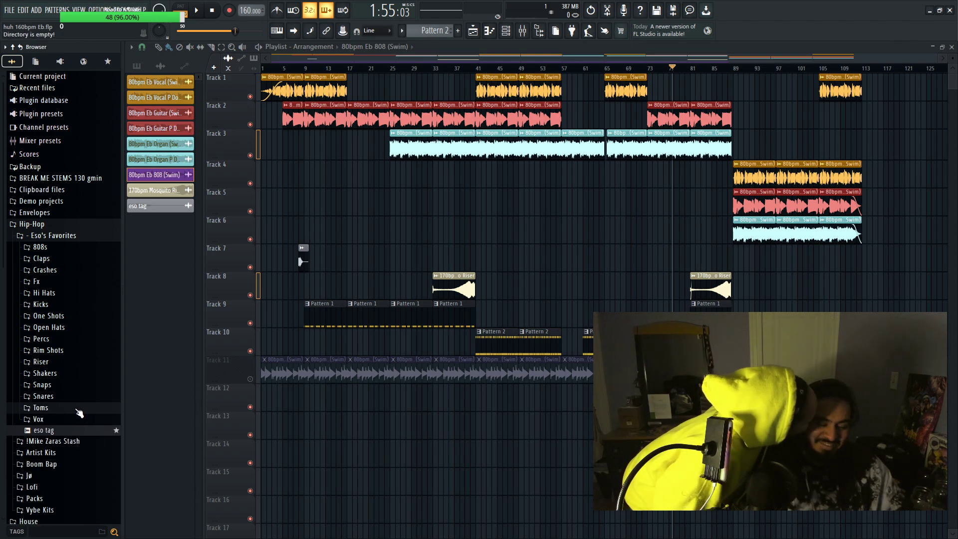
pyautogui.click(78, 409)
pyautogui.click(77, 409)
pyautogui.click(75, 396)
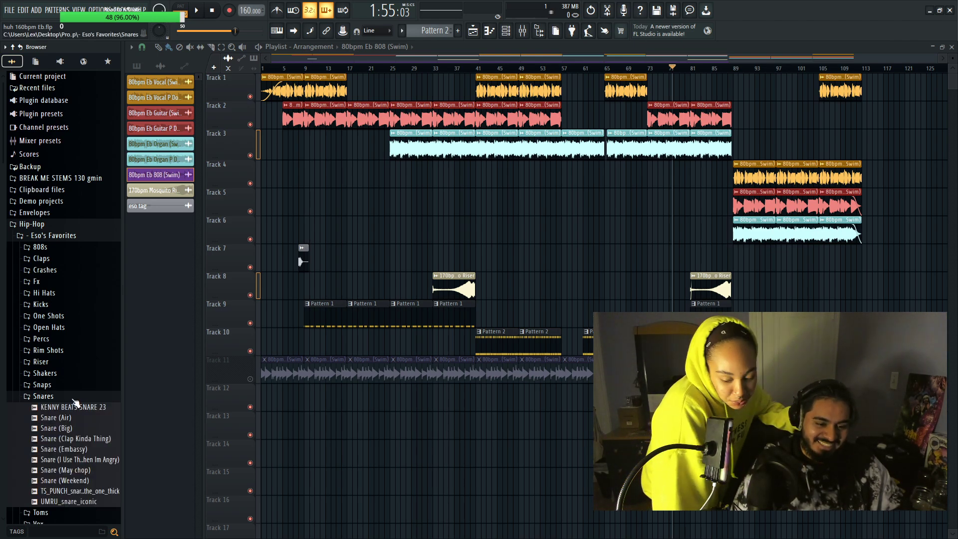
pyautogui.click(76, 399)
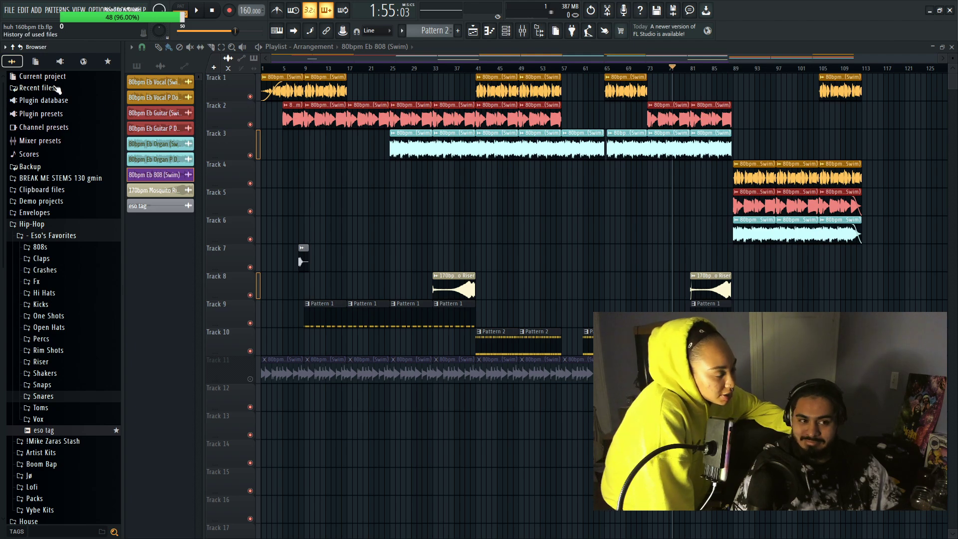
# Step: Delete all of the original 808 stem clips from Track 11 of the arrangement
pyautogui.click(12, 9)
pyautogui.click(592, 378)
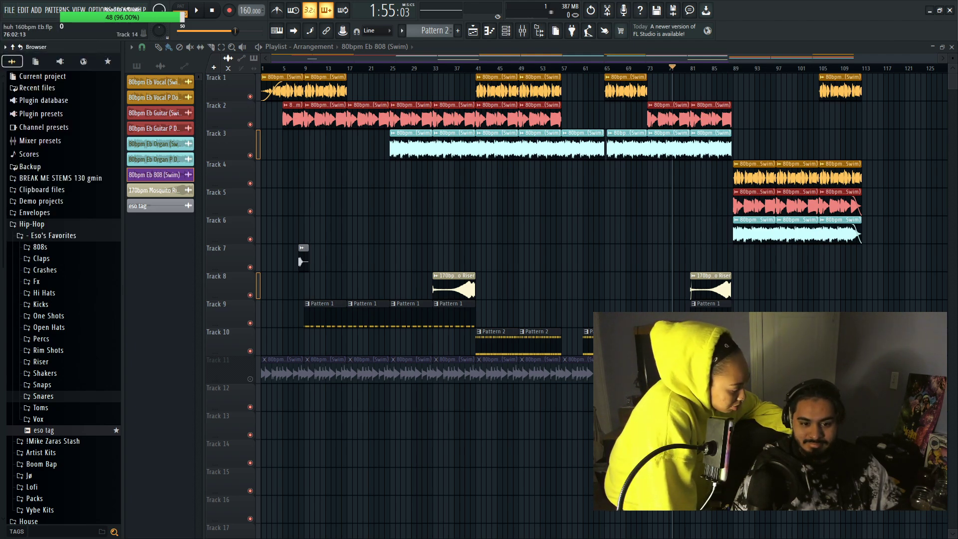
pyautogui.moveTo(592, 372); pyautogui.dragTo(262, 372)
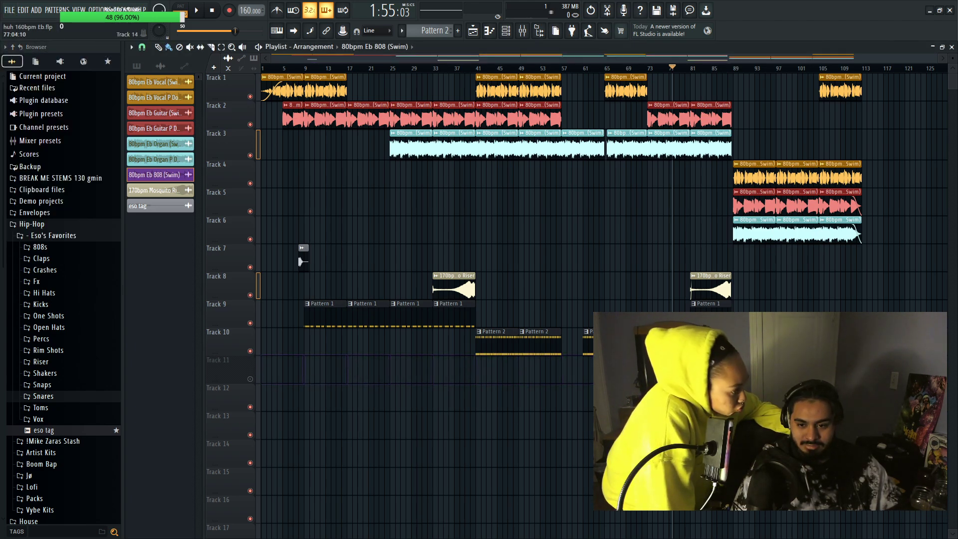
# Step: Shift all Pattern 1 and Pattern 2 clips down one track to Tracks 10 and 11, and unmute Track 11
pyautogui.moveTo(643, 374); pyautogui.dragTo(261, 313)
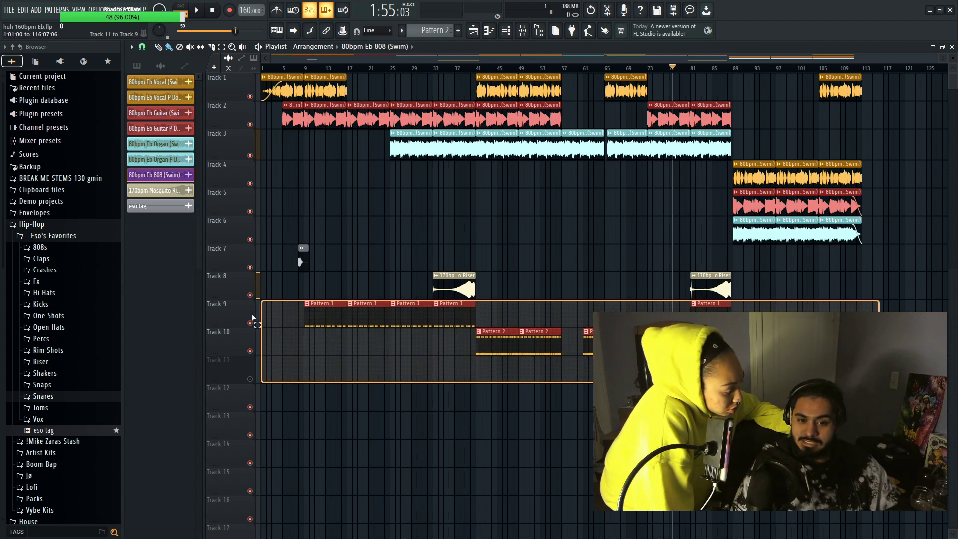
pyautogui.hotkey('shift', 'Down')
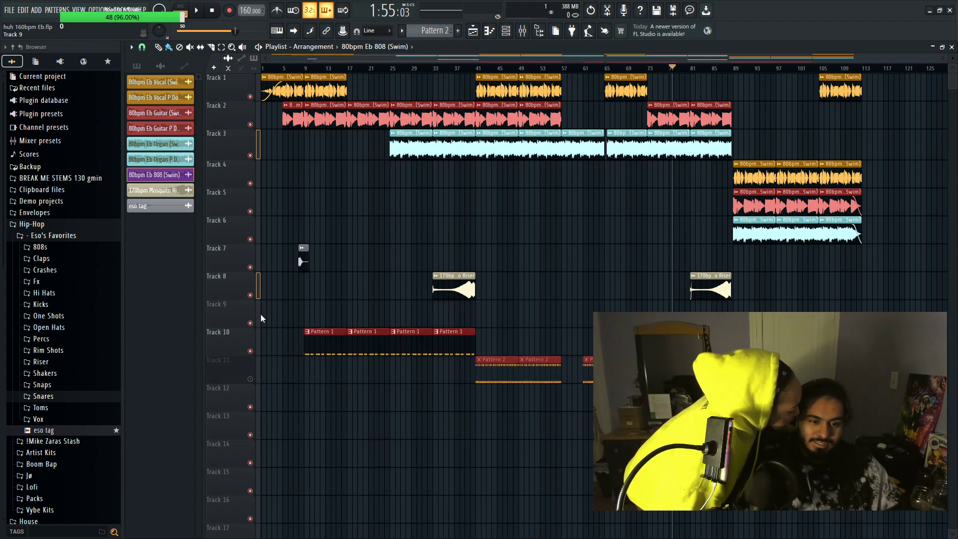
pyautogui.click(250, 379)
pyautogui.click(349, 396)
pyautogui.click(389, 394)
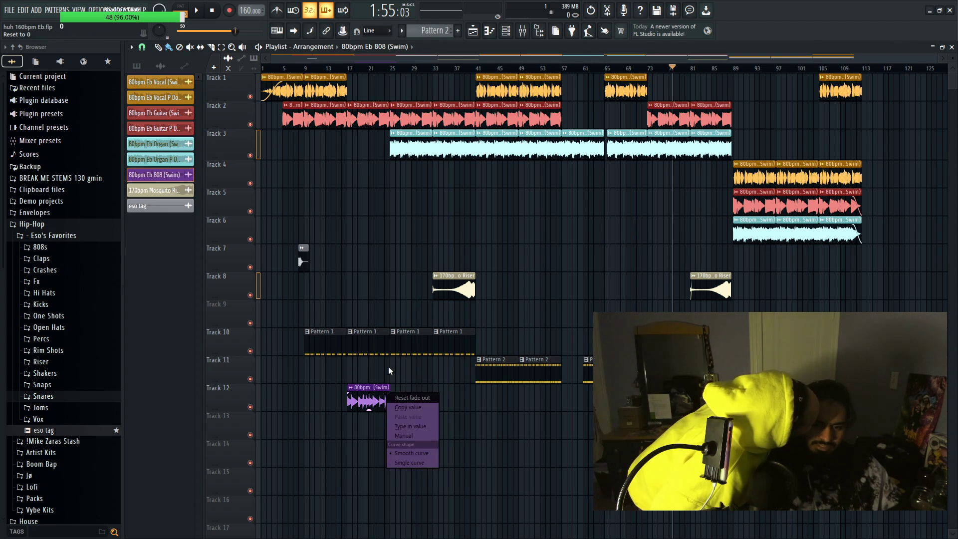
pyautogui.rightClick(369, 397)
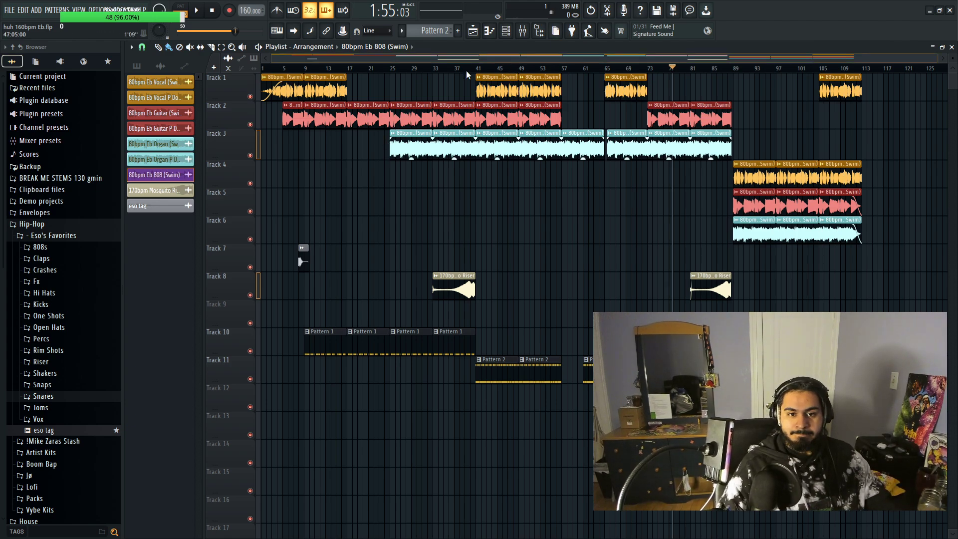
# Step: Play the arrangement from the beginning and split Pattern 1 by channel into separate patterns
pyautogui.press('space')
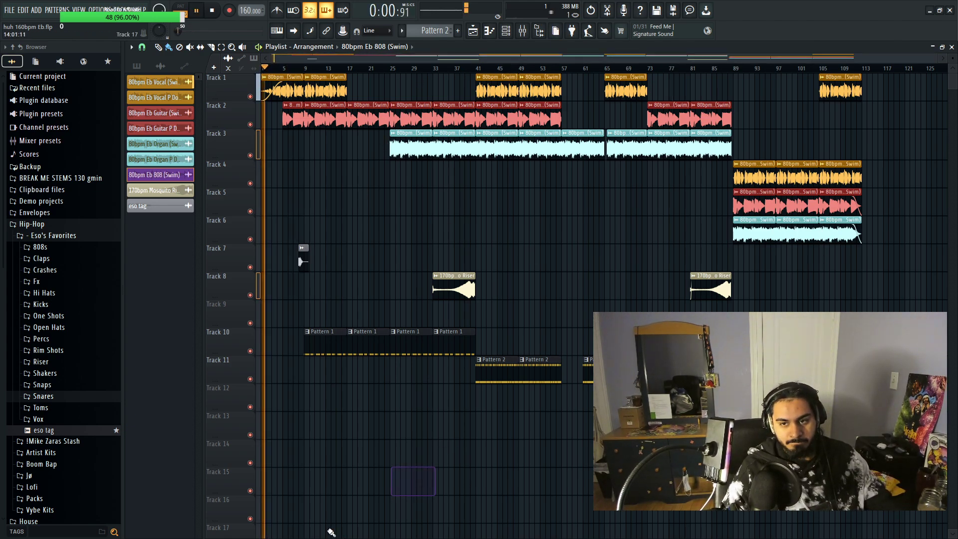
pyautogui.click(8, 9)
pyautogui.click(9, 9)
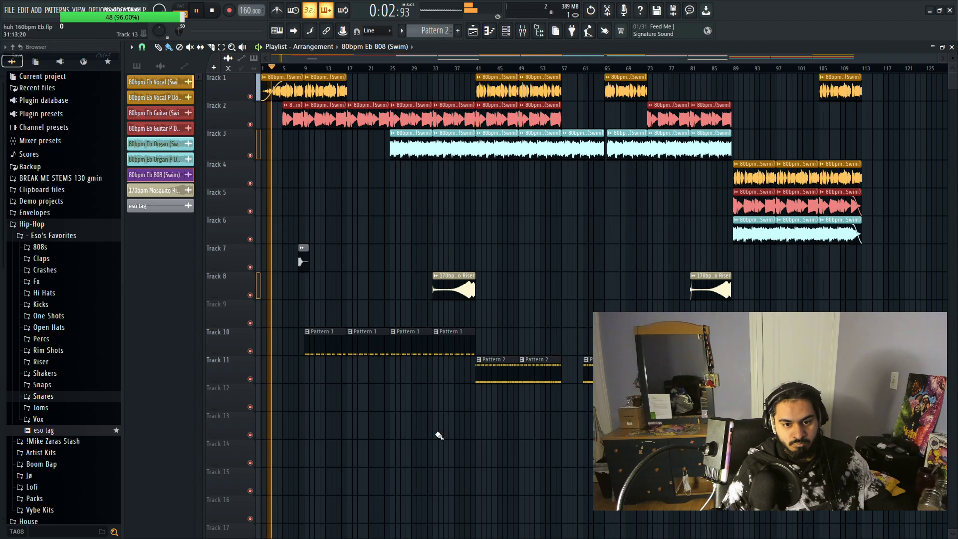
pyautogui.click(431, 31)
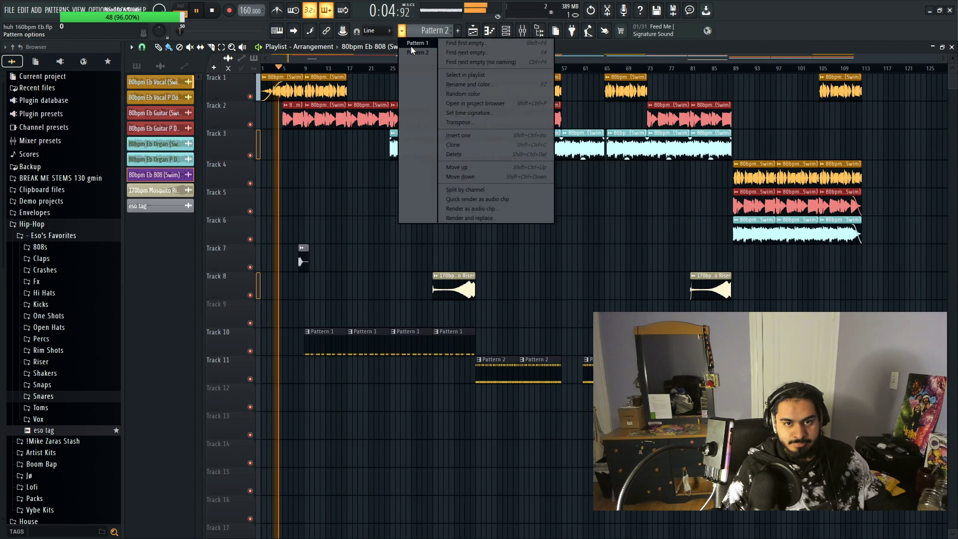
pyautogui.click(412, 32)
pyautogui.click(410, 32)
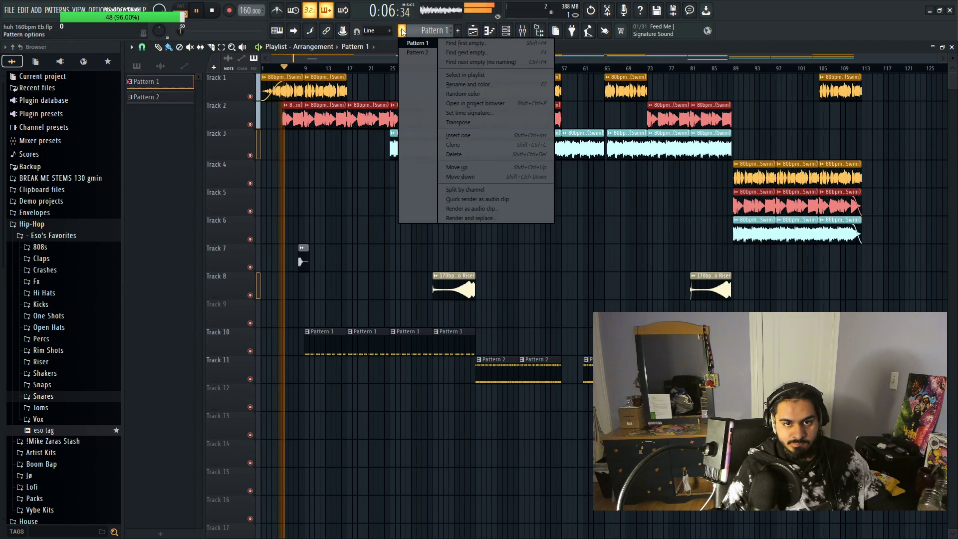
pyautogui.click(506, 193)
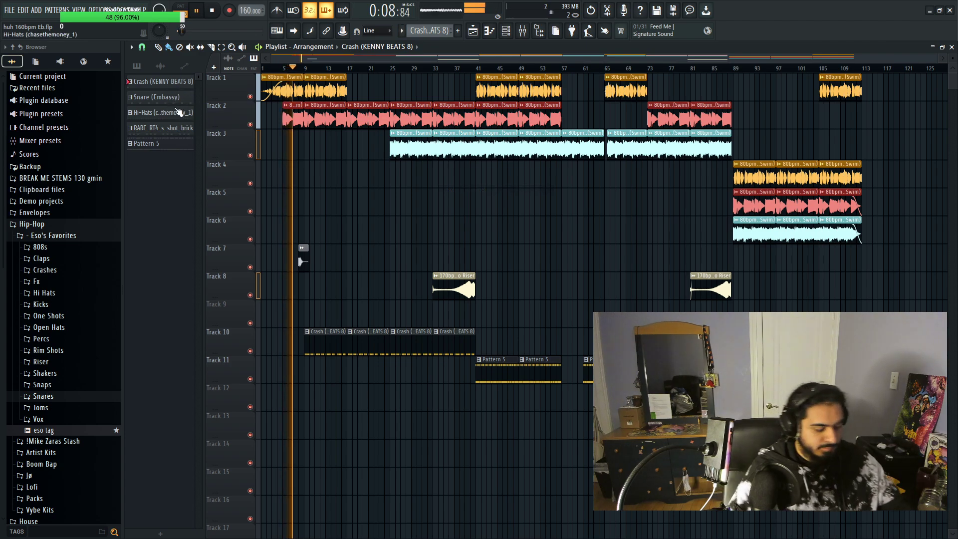
# Step: Rename the four patterns split from Pattern 1 as crash, rimshot, hi hats 1/4 and shaker light
pyautogui.press('F2')
pyautogui.write('crash')
pyautogui.press('Tab')
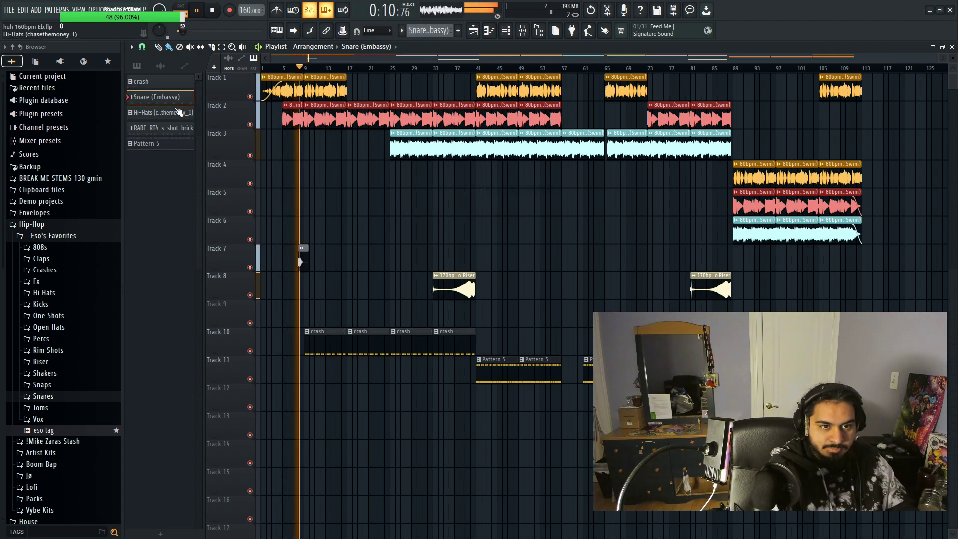
pyautogui.write('sna')
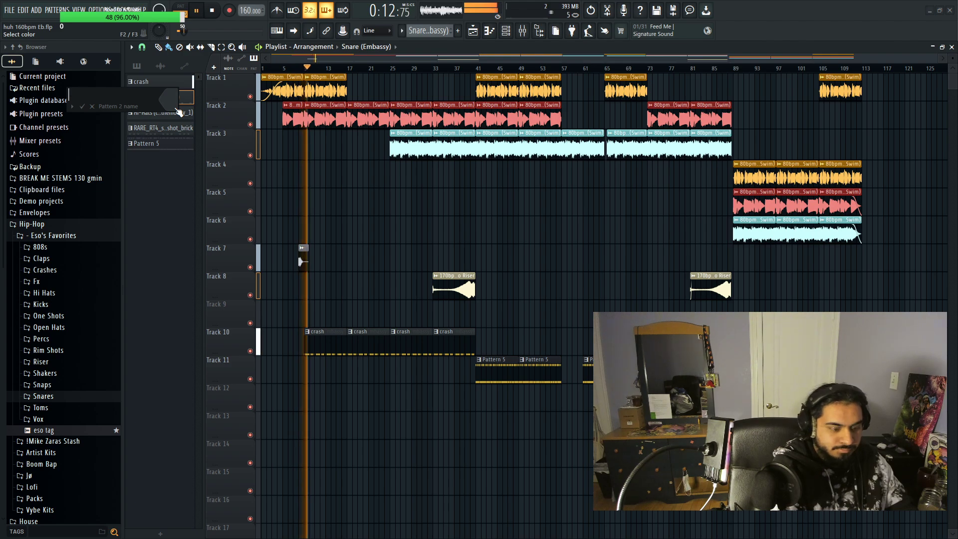
pyautogui.press('Tab')
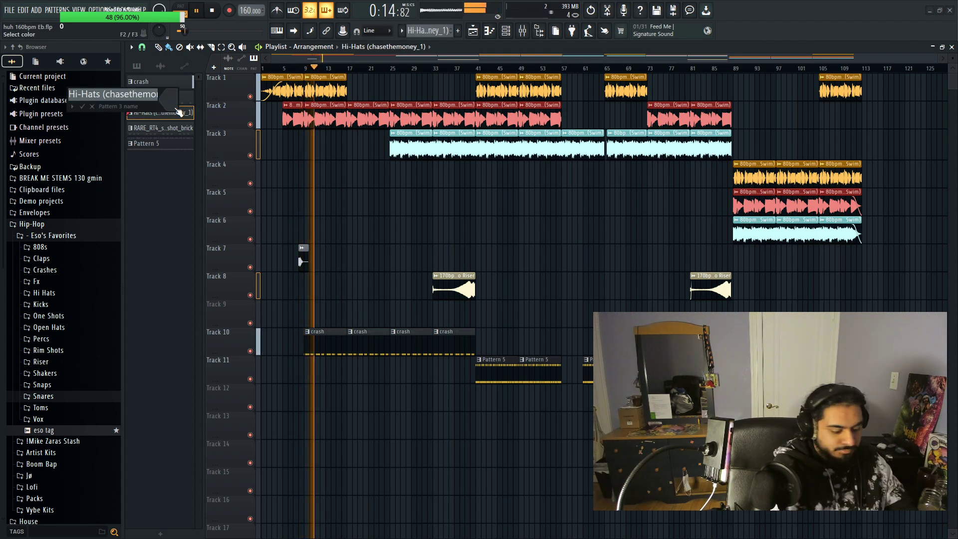
pyautogui.write('hi hats 1/4')
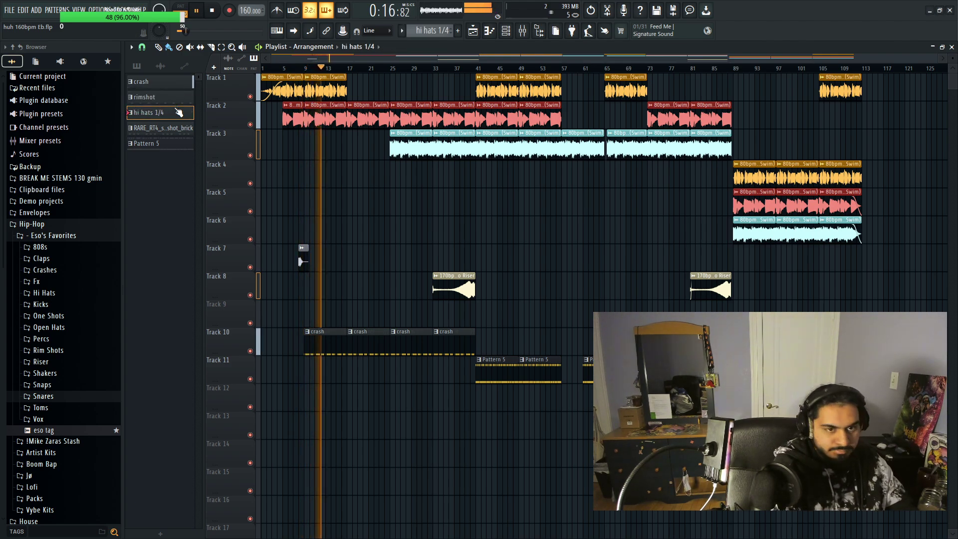
pyautogui.press('Tab')
pyautogui.write('sha')
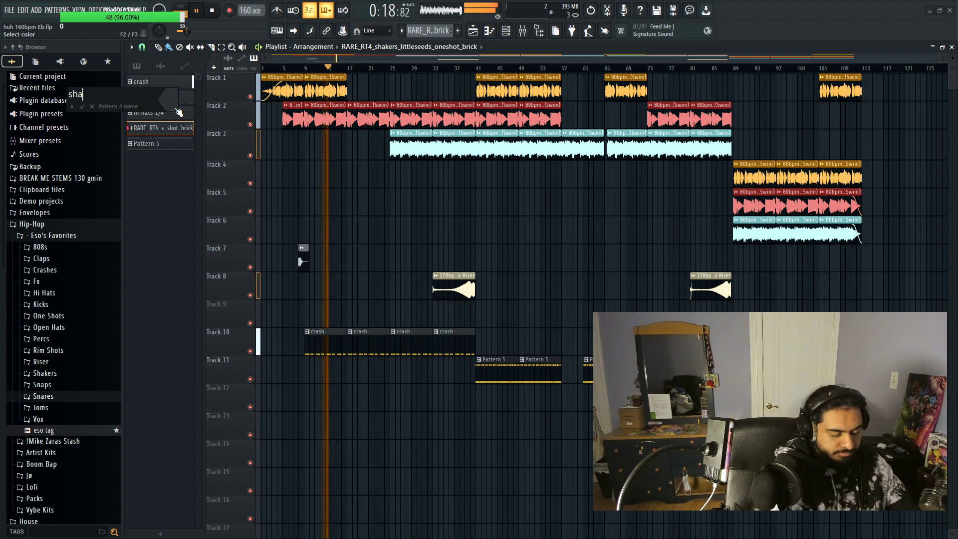
pyautogui.write('ker light')
pyautogui.press('Return')
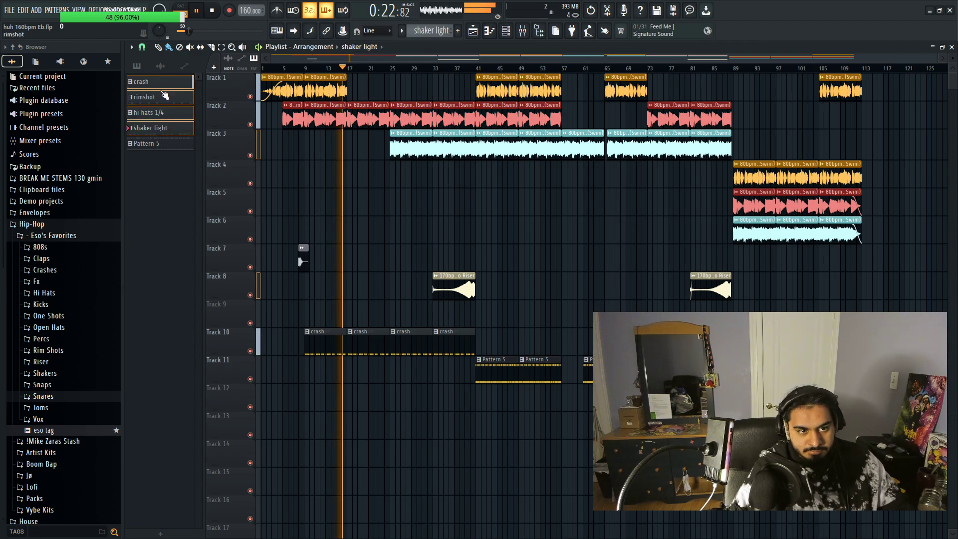
# Step: Place the crash, rimshot, hi hats 1/4 and shaker light patterns on Tracks 12 to 15 from bar 9, extending the crash clip to bar 17
pyautogui.moveTo(157, 87); pyautogui.dragTo(321, 447)
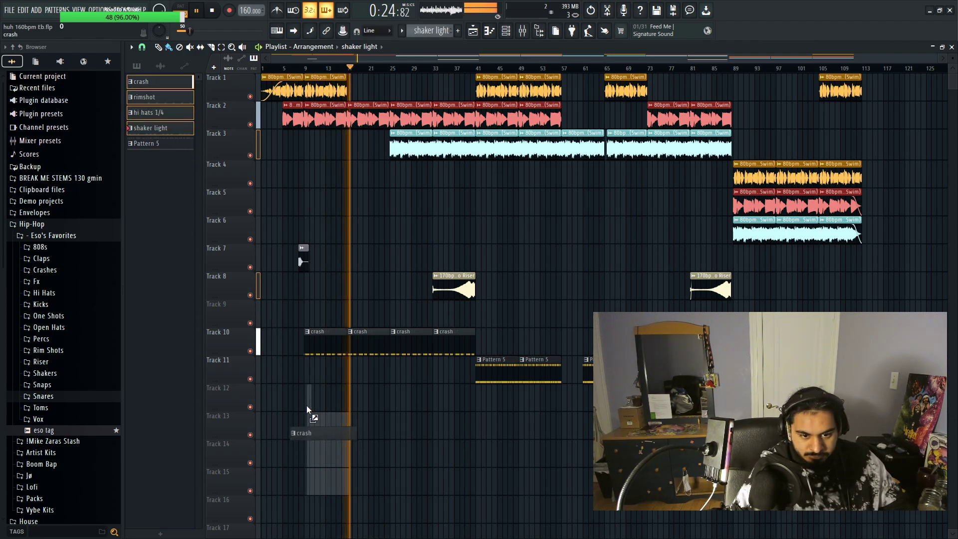
pyautogui.scroll(2, 307, 405)
pyautogui.scroll(3, 290, 425)
pyautogui.click(414, 433)
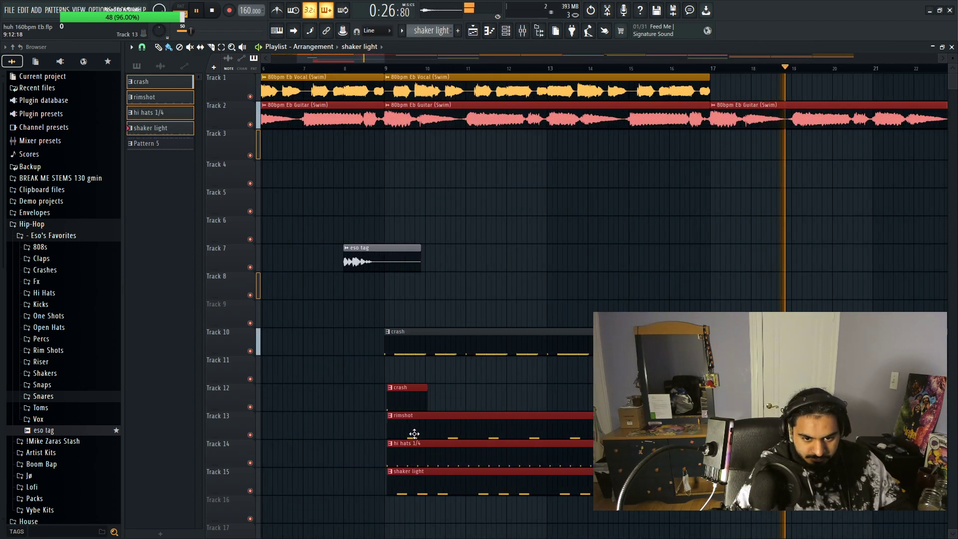
pyautogui.click(519, 370)
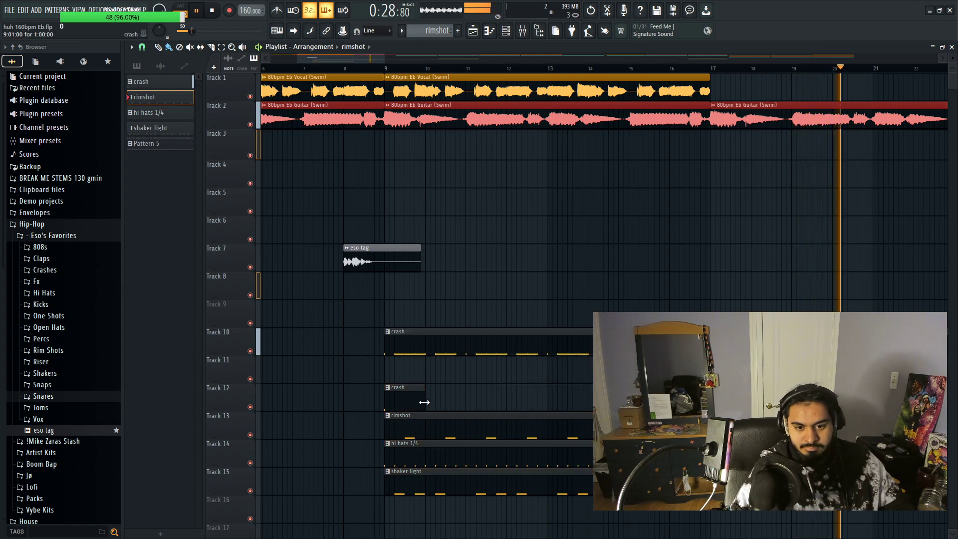
pyautogui.moveTo(424, 400); pyautogui.dragTo(614, 402)
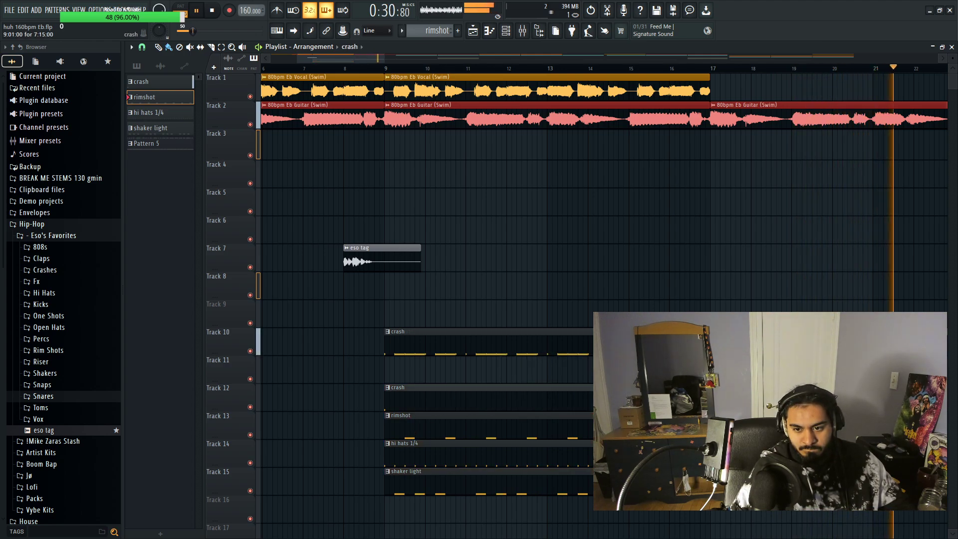
# Step: Duplicate the four drum clips on Tracks 12 to 15 three times up to bar 41, and delete the combined clips before bar 41 on Track 10
pyautogui.scroll(-6, 603, 200)
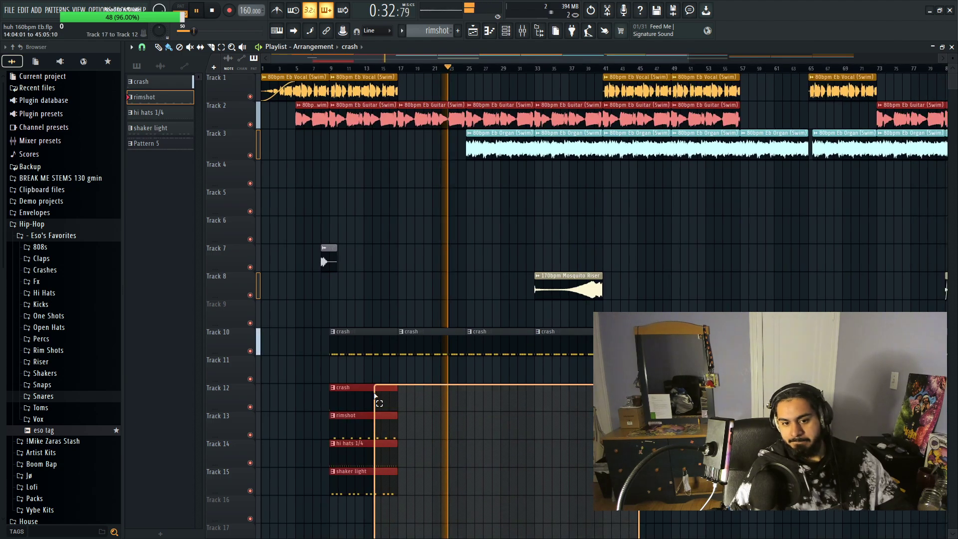
pyautogui.hotkey('ctrl', 'b')
pyautogui.hotkey('ctrl', 'b')
pyautogui.hotkey('ctrl', 'b')
pyautogui.moveTo(533, 329); pyautogui.dragTo(319, 341)
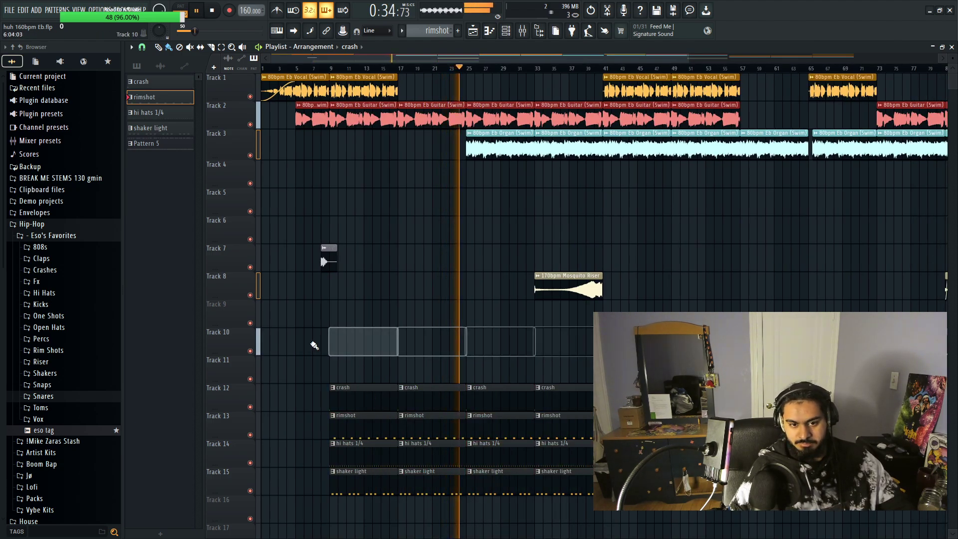
# Step: Copy one set of the four drum clips on Tracks 12 to 15 to bar 81, and delete the combined clip from Track 10
pyautogui.scroll(-2, 319, 341)
pyautogui.scroll(-1, 619, 438)
pyautogui.scroll(-3, 618, 437)
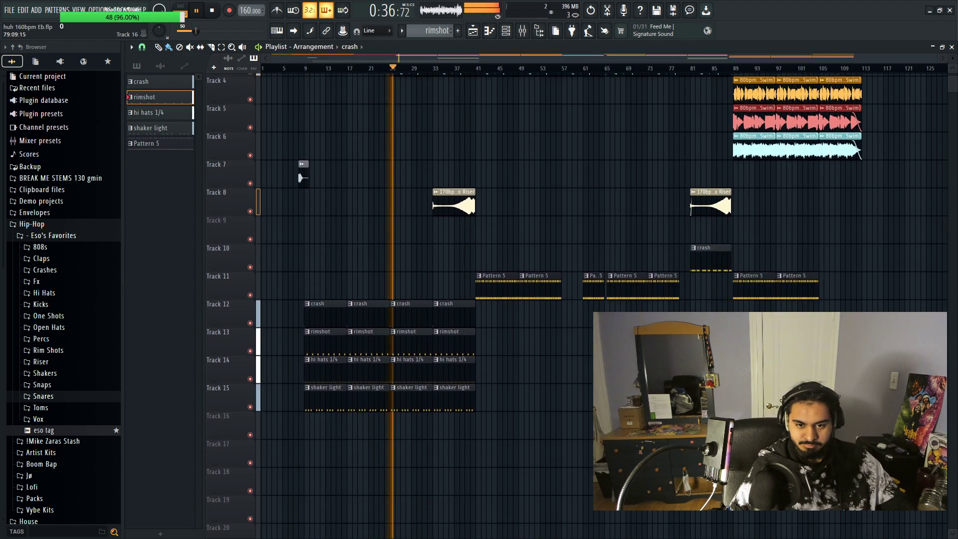
pyautogui.moveTo(619, 438); pyautogui.dragTo(447, 312)
pyautogui.moveTo(449, 311); pyautogui.dragTo(702, 312)
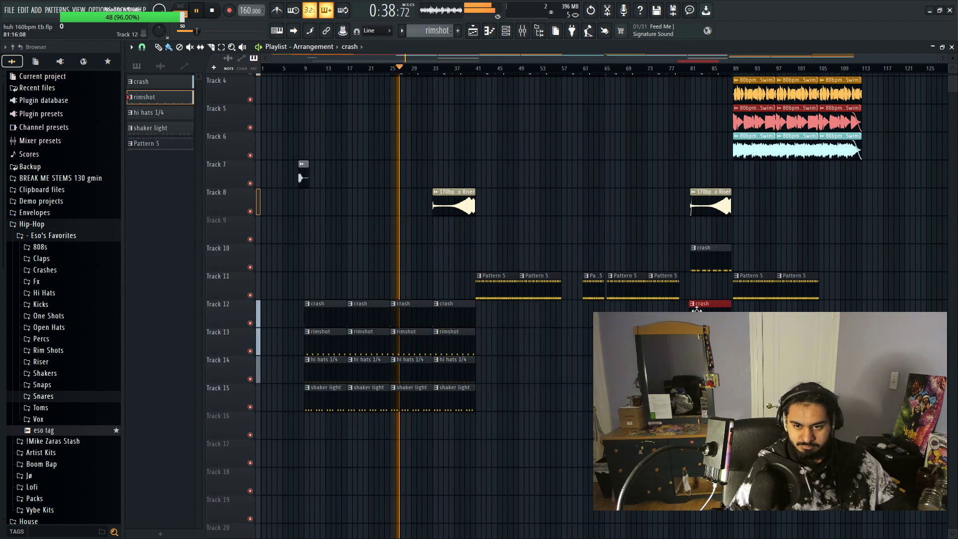
pyautogui.scroll(3, 702, 312)
pyautogui.scroll(5, 478, 318)
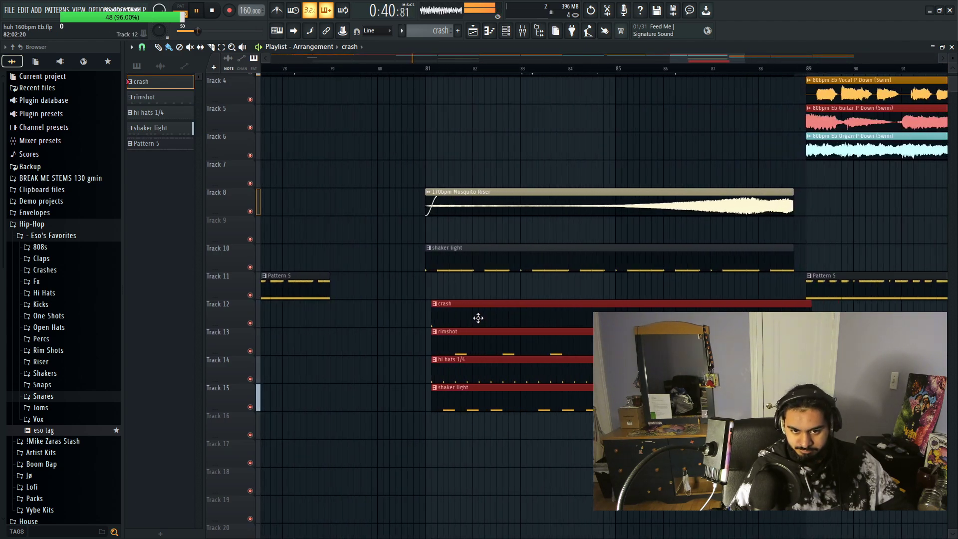
pyautogui.hotkey('ctrl', 'z')
pyautogui.hotkey('ctrl', 'z')
pyautogui.scroll(-6, 439, 273)
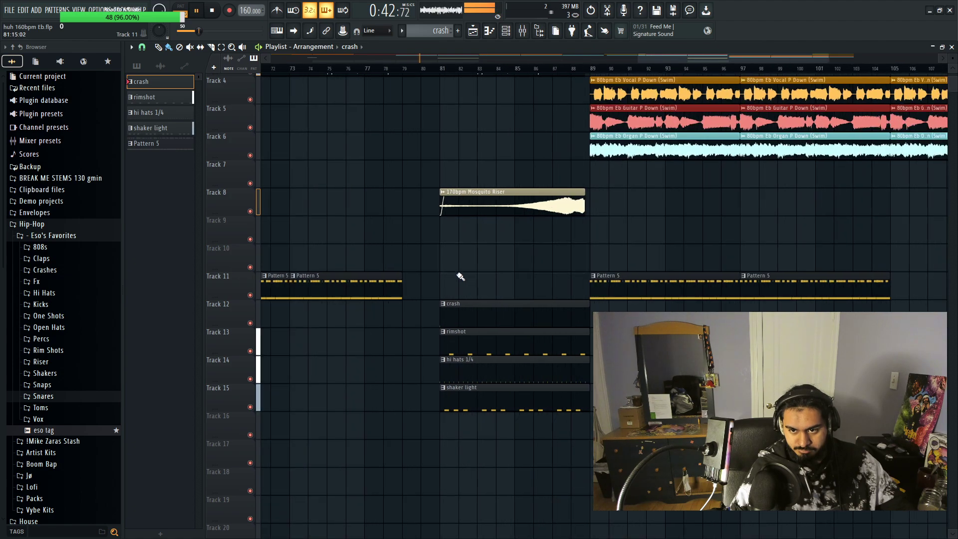
# Step: Split Pattern 5 by channel into separate patterns and delete the resulting Crash (KENNY BEATS 8) pattern
pyautogui.scroll(-3, 532, 437)
pyautogui.scroll(-4, 410, 31)
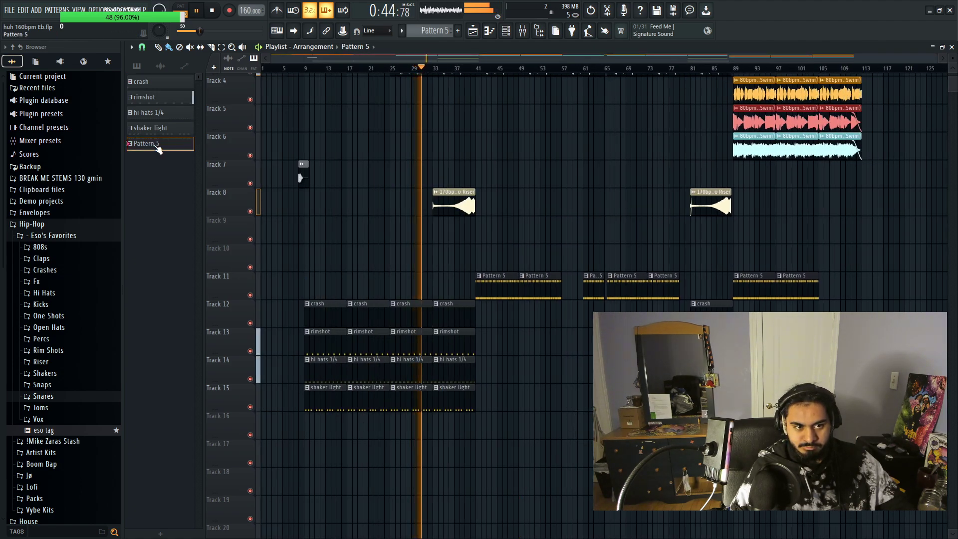
pyautogui.click(413, 31)
pyautogui.click(470, 188)
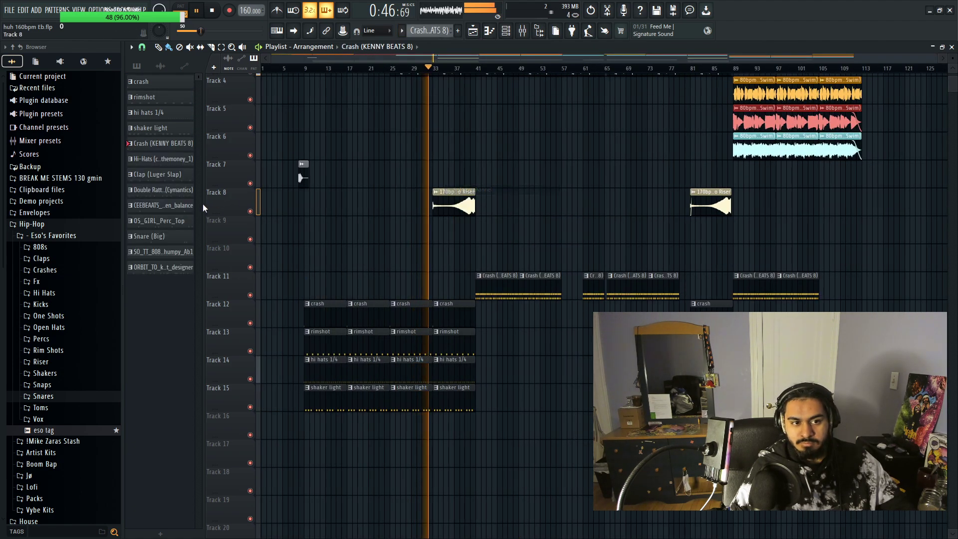
pyautogui.rightClick(167, 148)
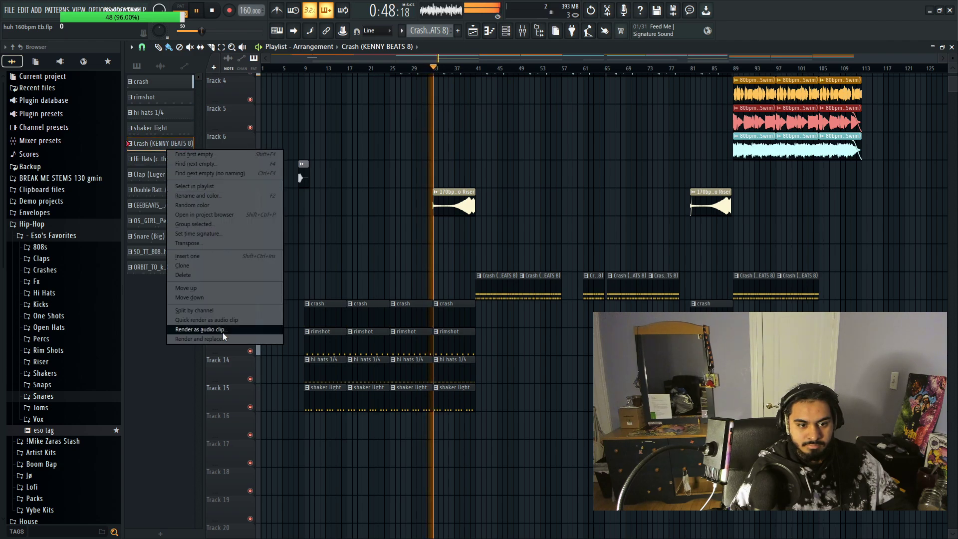
pyautogui.click(213, 276)
# Step: Add crash clips on Track 12 from bar 41 to bar 57 and from bar 73 through bar 105, leaving bars 57 to 73 empty
pyautogui.click(513, 306)
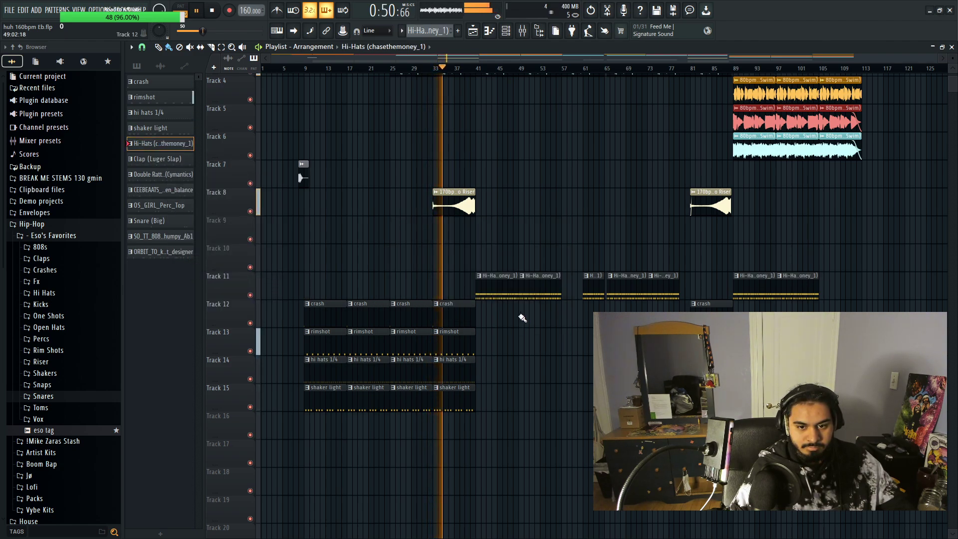
pyautogui.hotkey('ctrl', 'b')
pyautogui.hotkey('ctrl', 'b')
pyautogui.hotkey('ctrl', 'b')
pyautogui.hotkey('ctrl', 'b')
pyautogui.hotkey('ctrl', 'b')
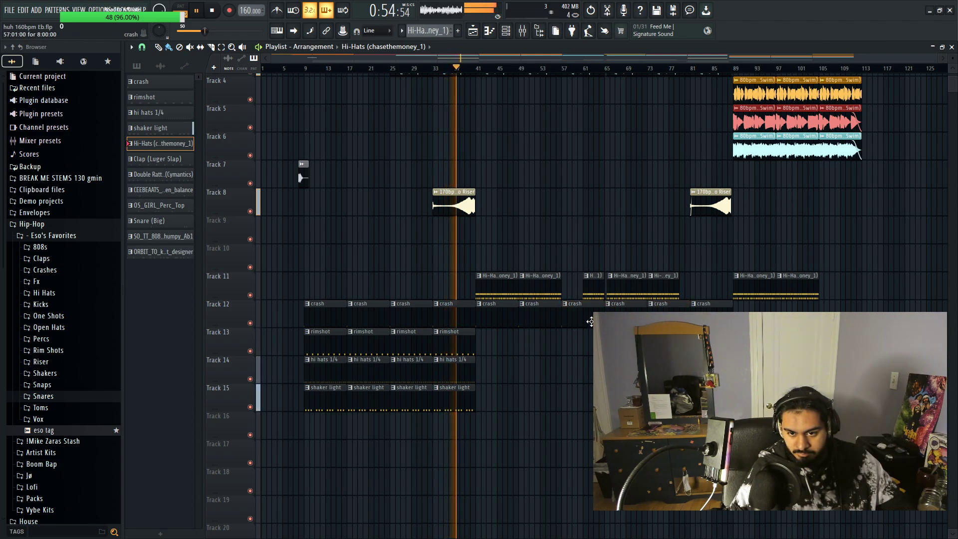
pyautogui.rightClick(581, 305)
pyautogui.rightClick(624, 305)
pyautogui.click(748, 305)
pyautogui.click(790, 305)
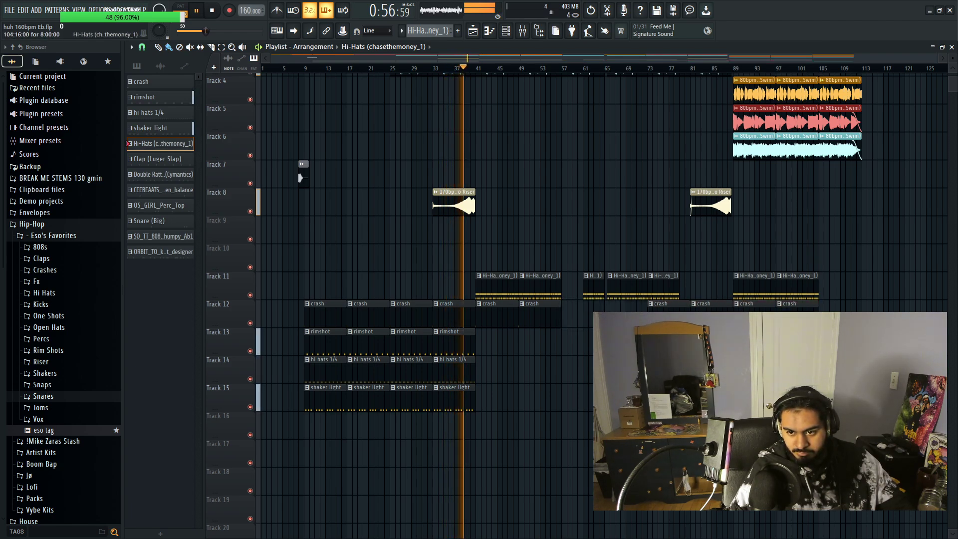
pyautogui.click(833, 305)
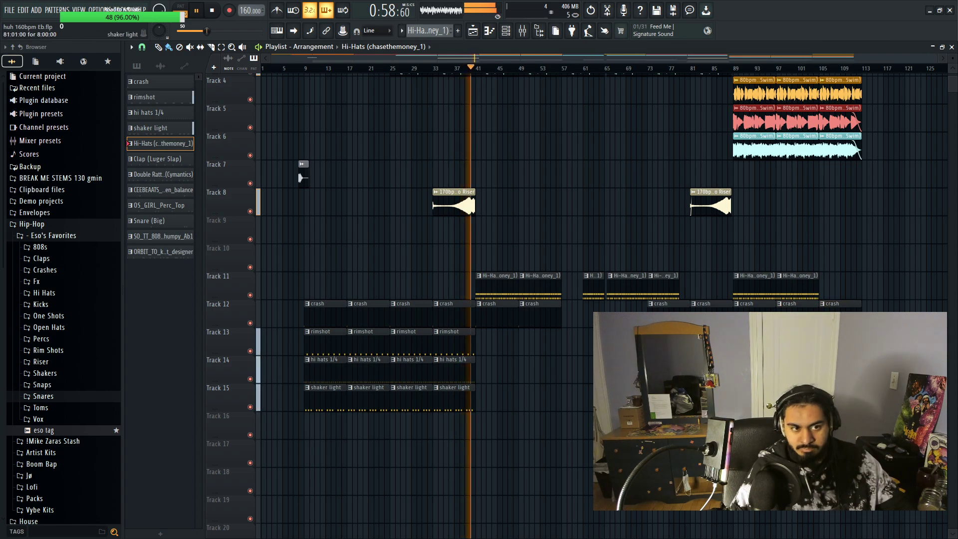
# Step: Rename the Clap (Luger Slap) pattern as clap and the Double Rattan (Cymantics) pattern as shaker heavy
pyautogui.click(163, 161)
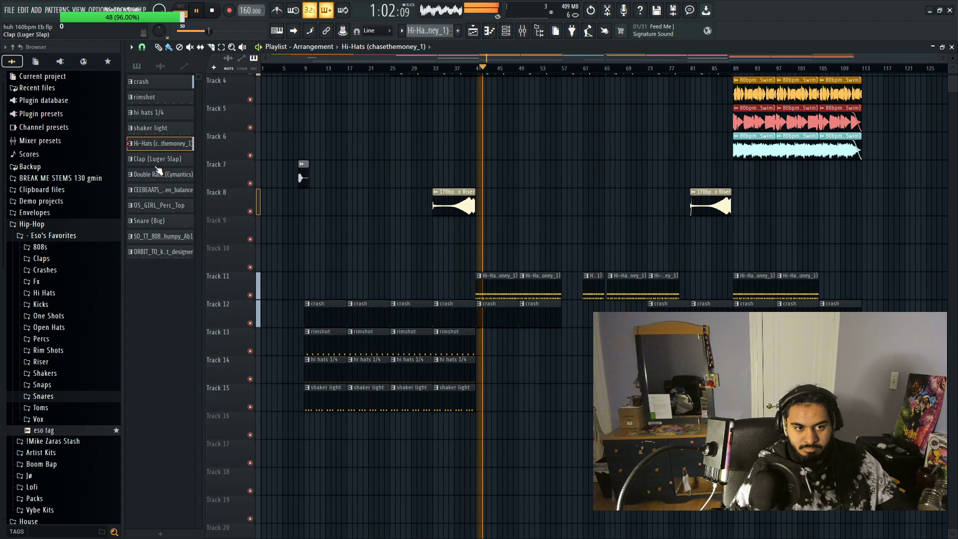
pyautogui.press('F2')
pyautogui.press('Return')
pyautogui.click(194, 171)
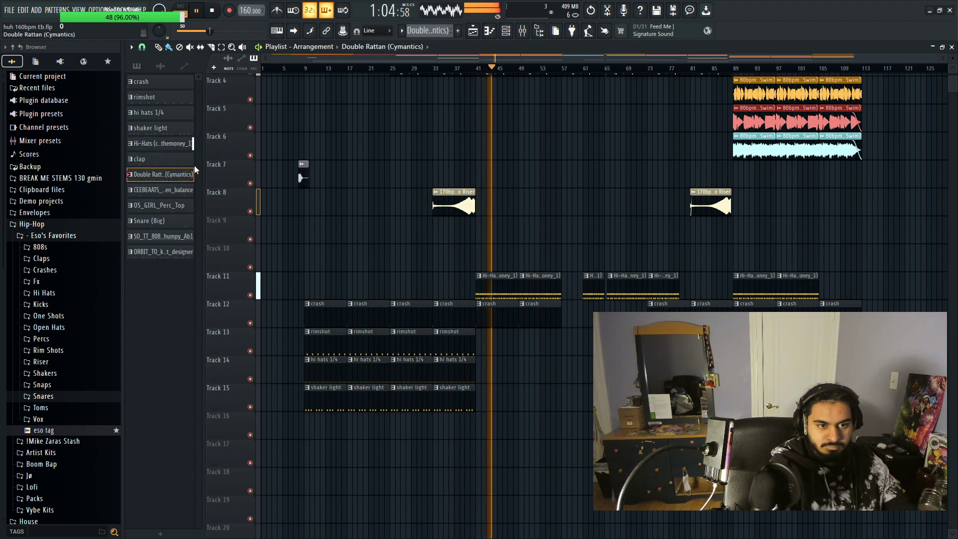
pyautogui.press('F2')
pyautogui.write('shaker heavy')
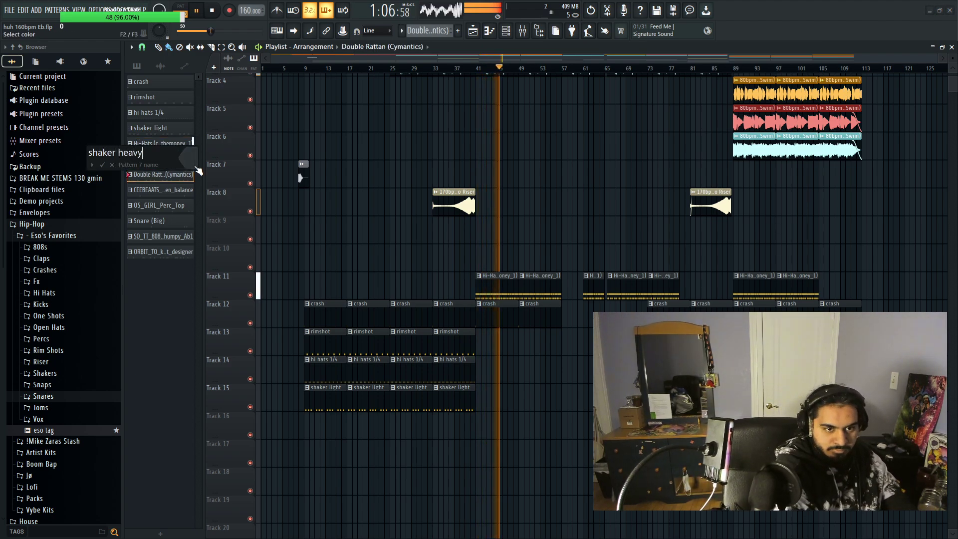
pyautogui.press('Return')
# Step: Rename the CEEBEAATS_hihat_open_balance pattern as open hat and the OS_GIRL_Perc_Top pattern as perc top
pyautogui.press('KP_Add')
pyautogui.press('F2')
pyautogui.write('open h')
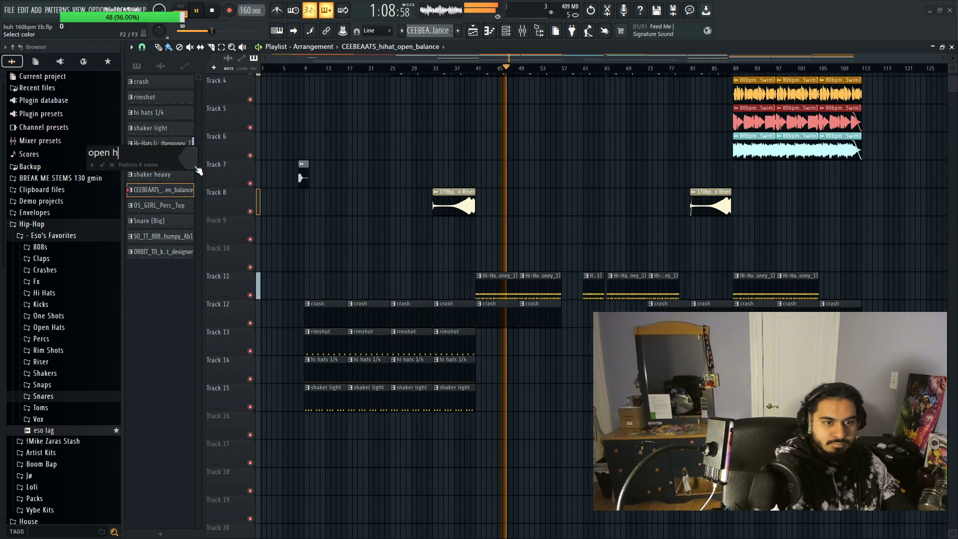
pyautogui.write('at')
pyautogui.press('Return')
pyautogui.press('KP_Add')
pyautogui.press('F2')
pyautogui.write('per')
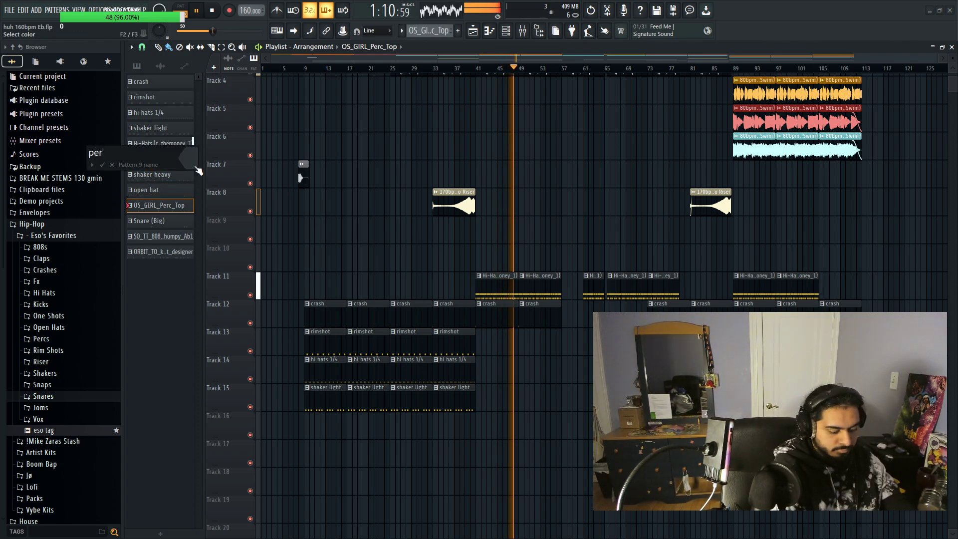
pyautogui.write('c top')
pyautogui.press('Return')
# Step: Rename the Snare (Big) pattern as snare perc
pyautogui.press('KP_Add')
pyautogui.press('F2')
pyautogui.write('sna')
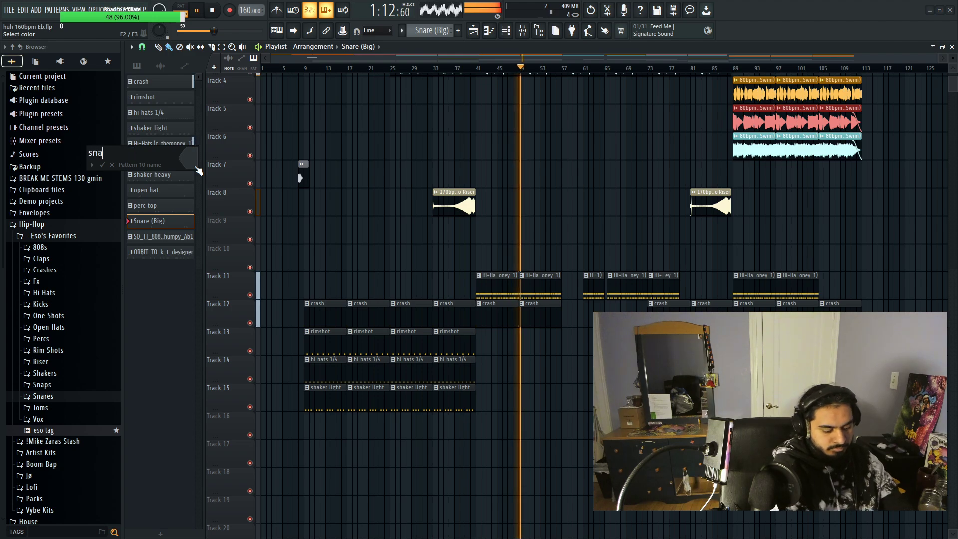
pyautogui.write('re perc')
pyautogui.press('Return')
# Step: Rename the SO_TT_808 thumpy Ab1 pattern as 808, and replace that name with kick
pyautogui.press('KP_Add')
pyautogui.press('F2')
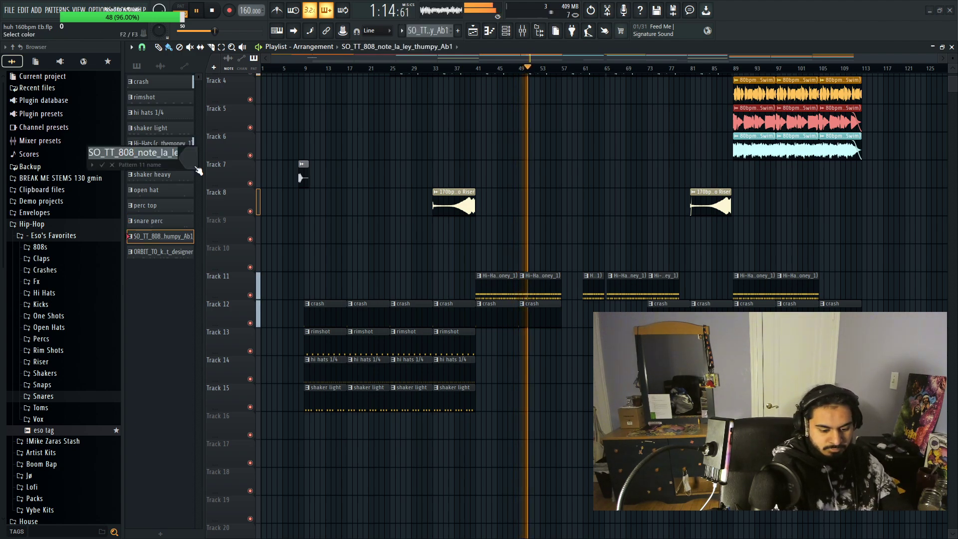
pyautogui.write('/')
pyautogui.write('808')
pyautogui.press('Return')
pyautogui.press('F2')
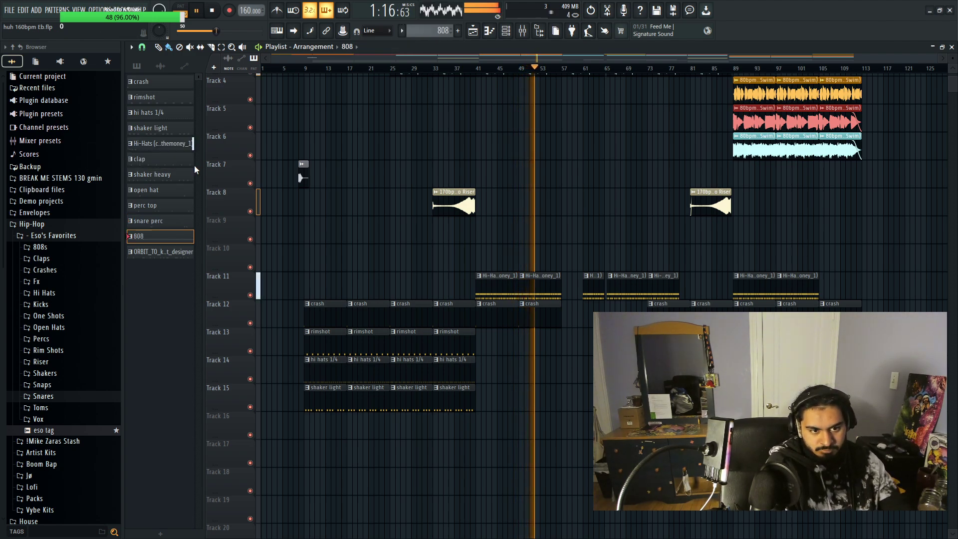
pyautogui.write('ki ')
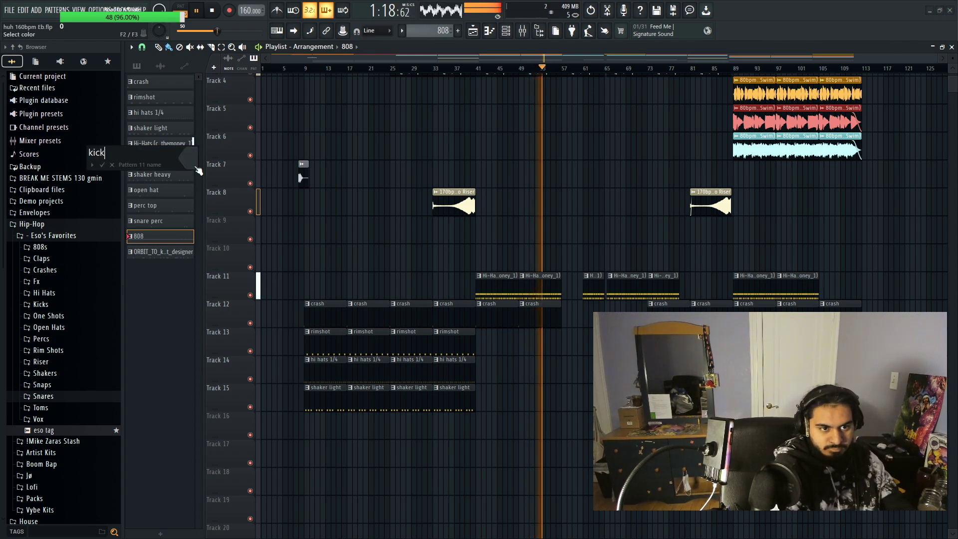
pyautogui.write('k')
pyautogui.press('Return')
# Step: Rename the Hi-Hats (chasethemoney_1) pattern as hi hats 1/2
pyautogui.click(160, 146)
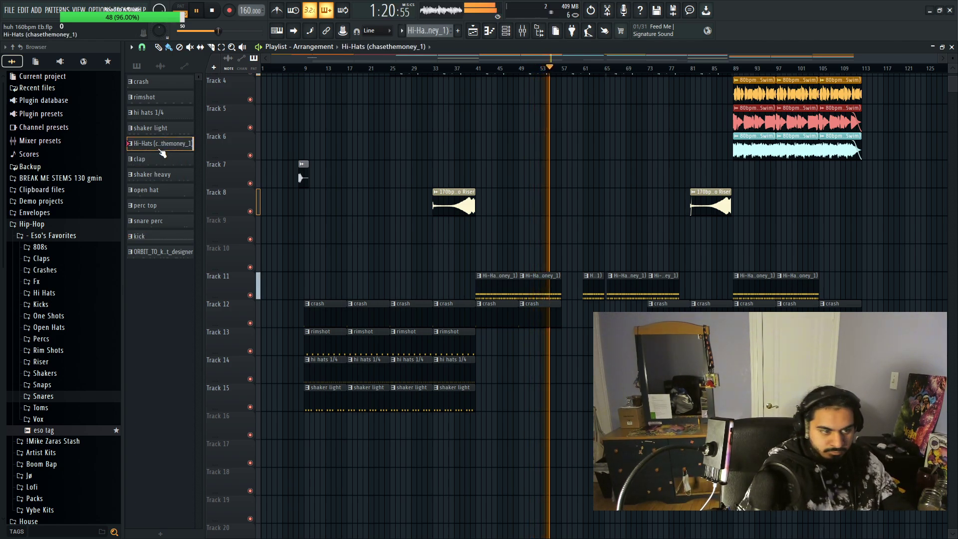
pyautogui.press('F2')
pyautogui.write('hi hats 1/4')
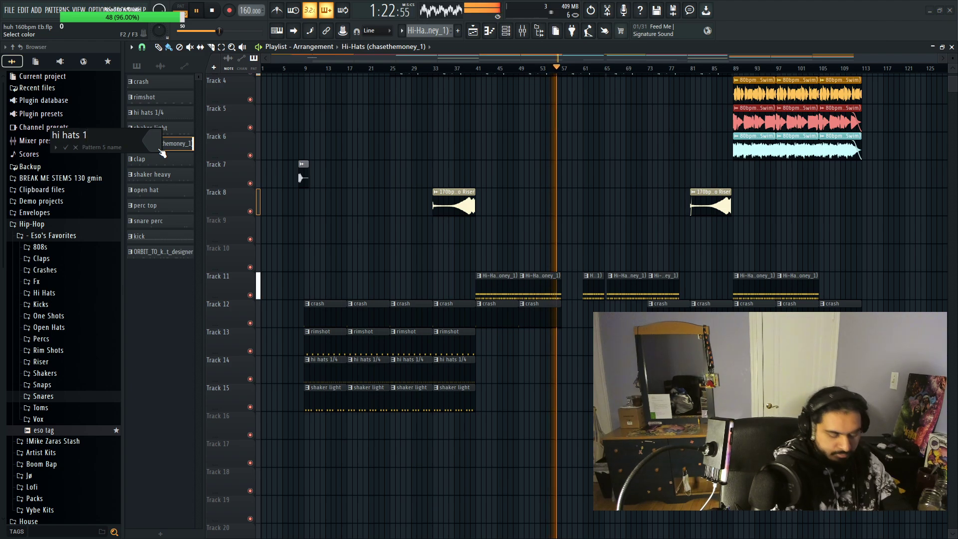
pyautogui.press('Return')
pyautogui.press('F2')
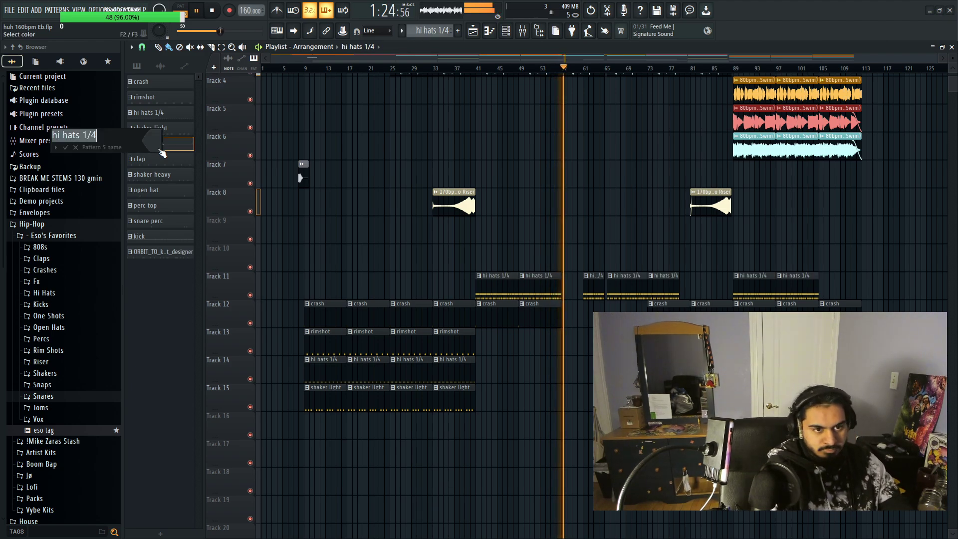
pyautogui.press('End')
pyautogui.press('BackSpace')
pyautogui.write('2')
pyautogui.press('Return')
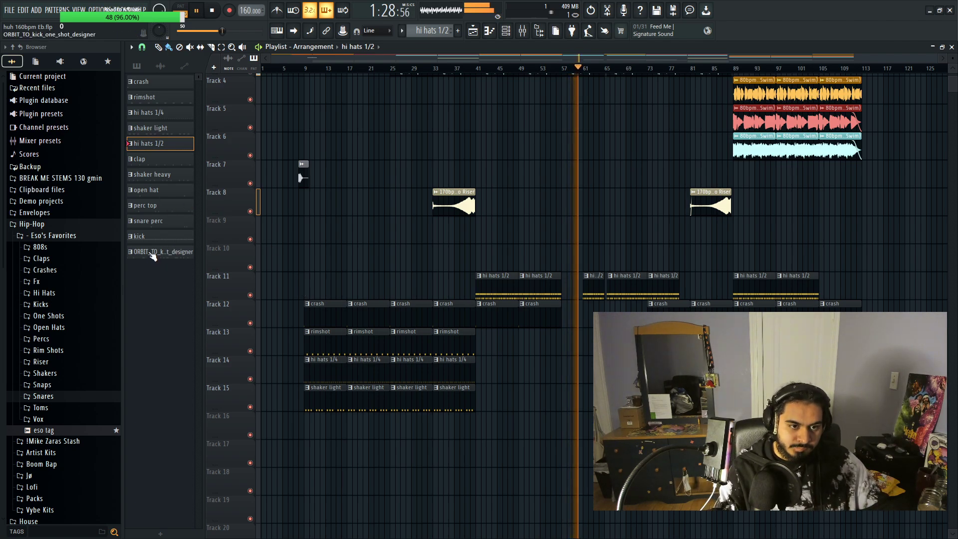
# Step: Place the eight patterns from hi hats 1/2 to ORBIT_TO_kick_one_shot_designer on Tracks 13 to 20, spanning bars 41 to 49
pyautogui.moveTo(150, 252); pyautogui.dragTo(479, 357)
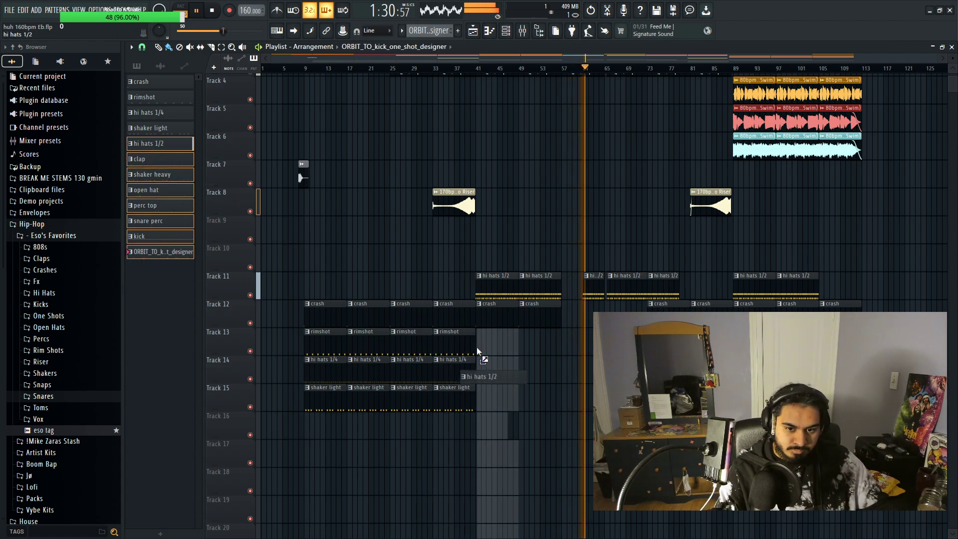
pyautogui.scroll(4, 476, 399)
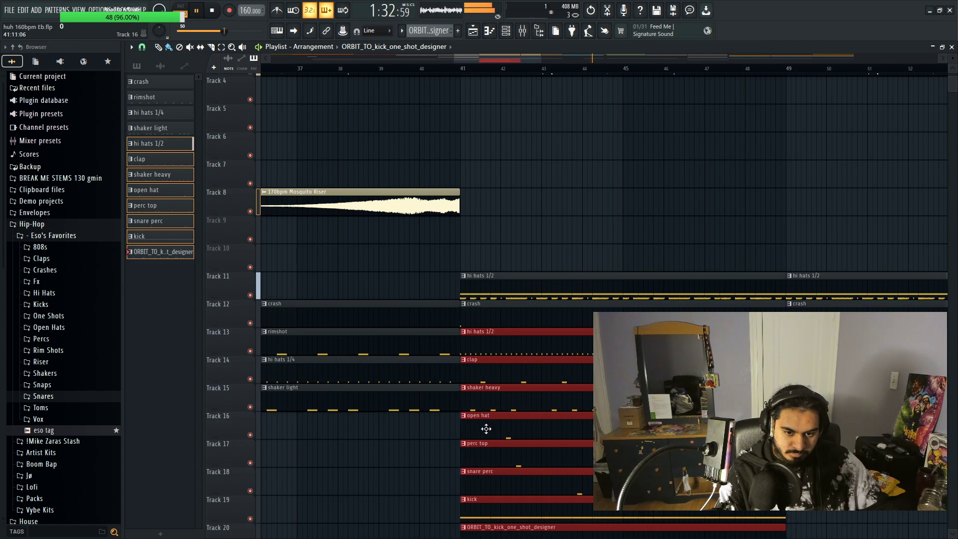
pyautogui.click(487, 428)
pyautogui.scroll(-2, 499, 434)
pyautogui.scroll(-4, 499, 299)
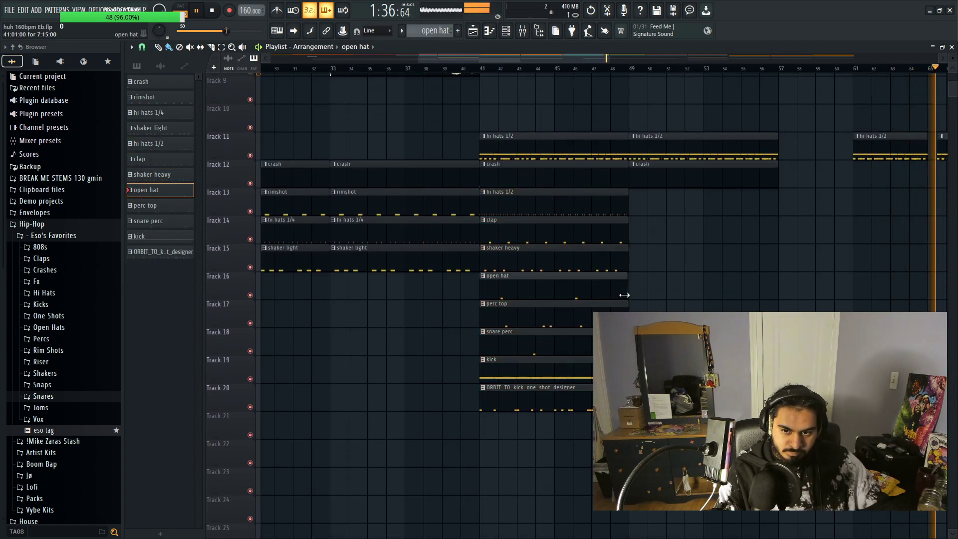
pyautogui.scroll(-3, 624, 294)
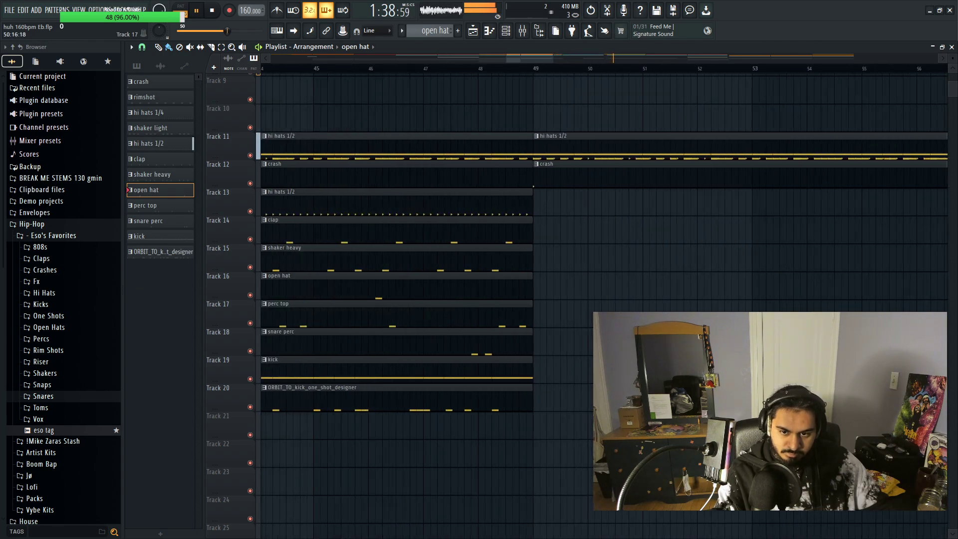
pyautogui.scroll(-2, 623, 294)
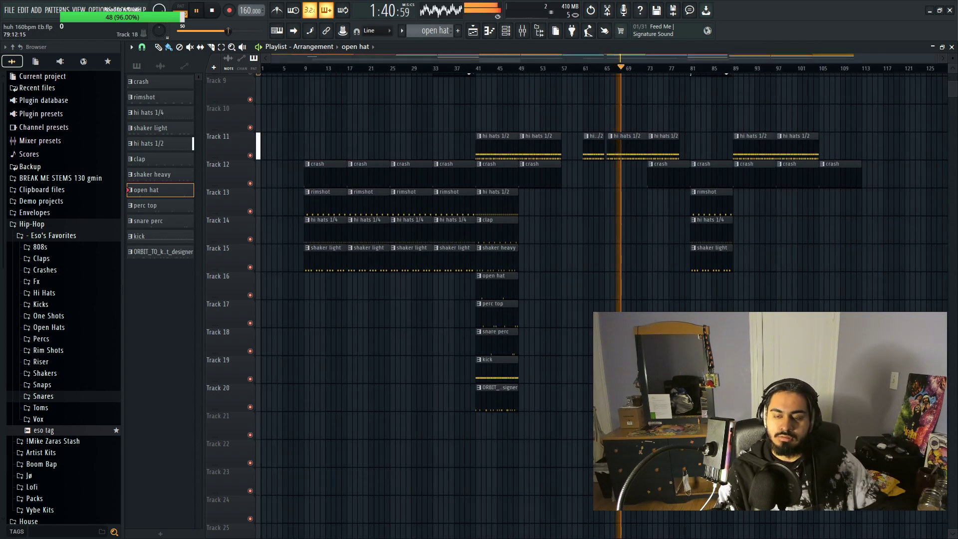
# Step: Duplicate the eight drum clips at bar 41 on Tracks 13 to 20 four times, filling bars 49 to 81
pyautogui.moveTo(586, 439); pyautogui.dragTo(476, 188)
pyautogui.hotkey('ctrl', 'b')
pyautogui.hotkey('ctrl', 'b')
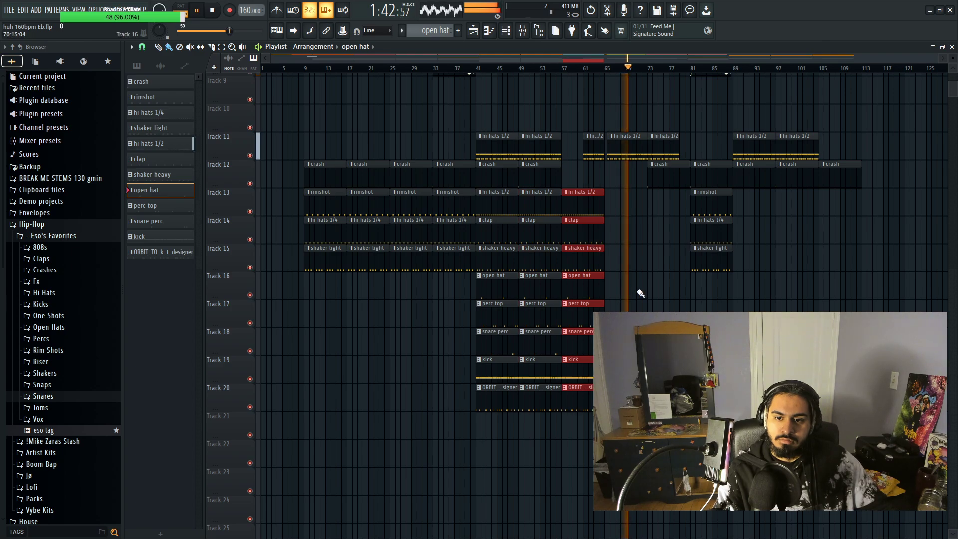
pyautogui.scroll(2, 584, 344)
pyautogui.scroll(3, 583, 345)
pyautogui.hotkey('ctrl', 'b')
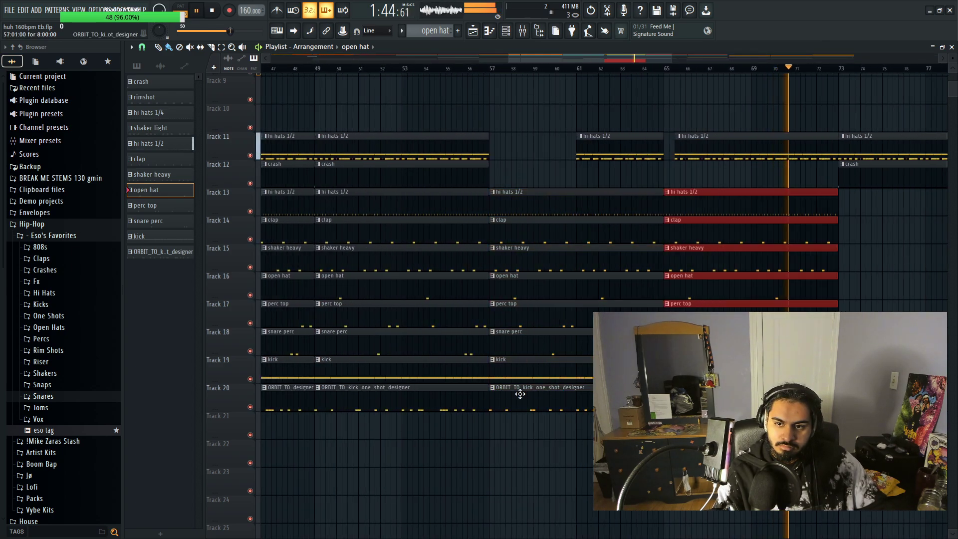
pyautogui.scroll(-3, 584, 345)
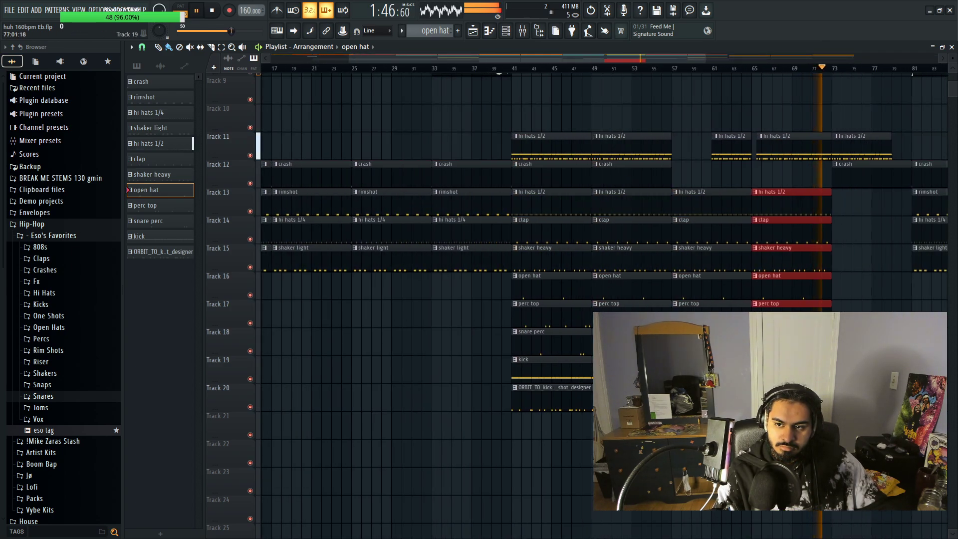
pyautogui.hotkey('ctrl', 'b')
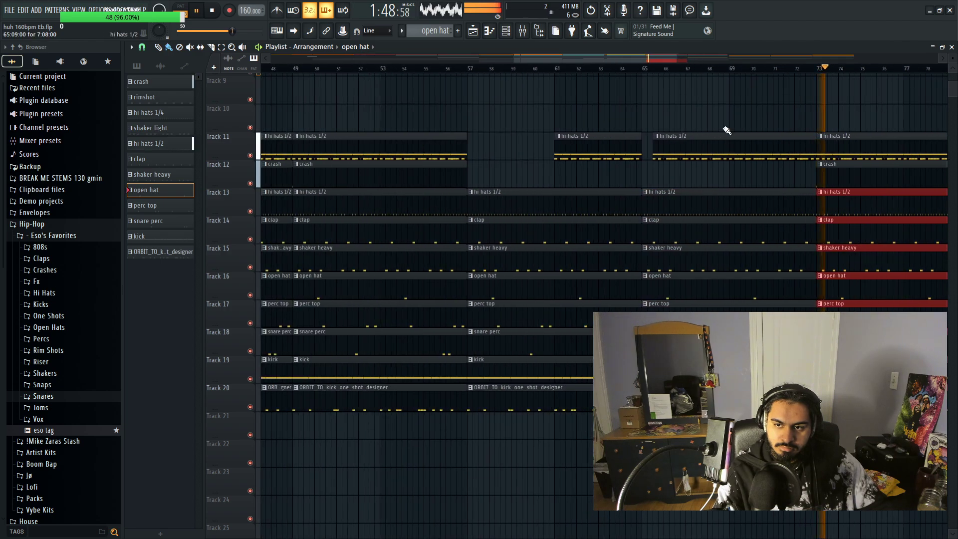
# Step: Trim the eight drum clips starting at bar 73 to end at bar 79, and delete the combined hi hats 1/2 clip above them on Track 11
pyautogui.scroll(3, 776, 275)
pyautogui.scroll(2, 776, 275)
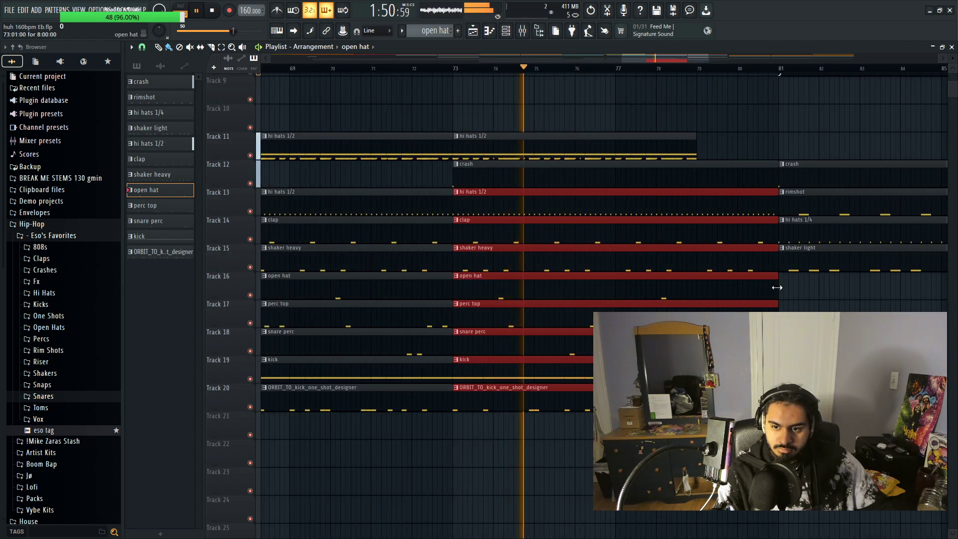
pyautogui.moveTo(779, 290); pyautogui.dragTo(695, 290)
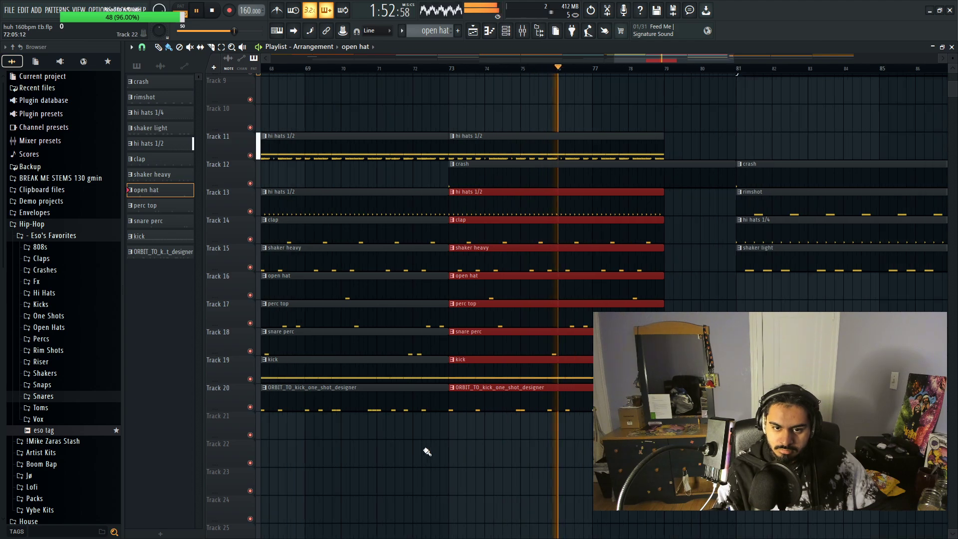
pyautogui.scroll(-3, 516, 452)
pyautogui.moveTo(529, 445); pyautogui.dragTo(349, 478)
pyautogui.scroll(2, 259, 459)
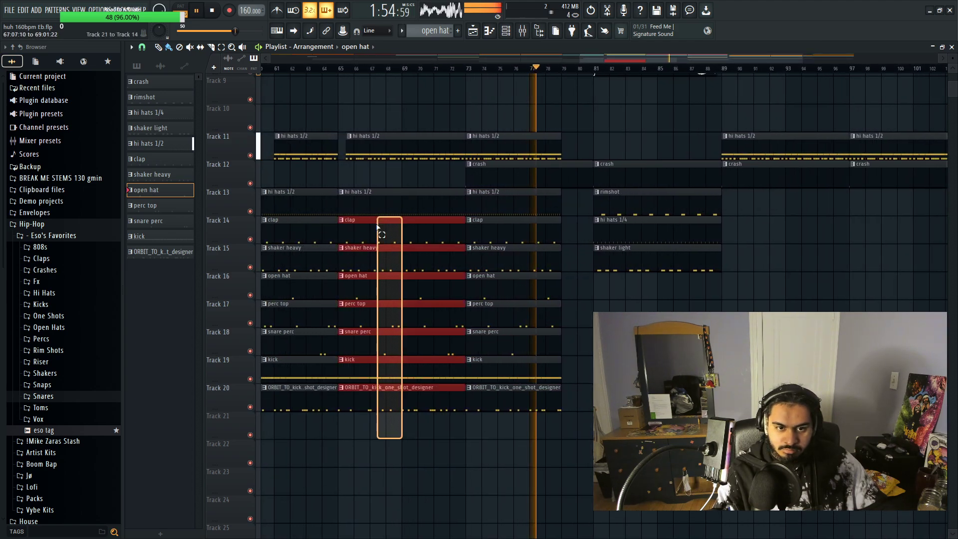
pyautogui.rightClick(513, 147)
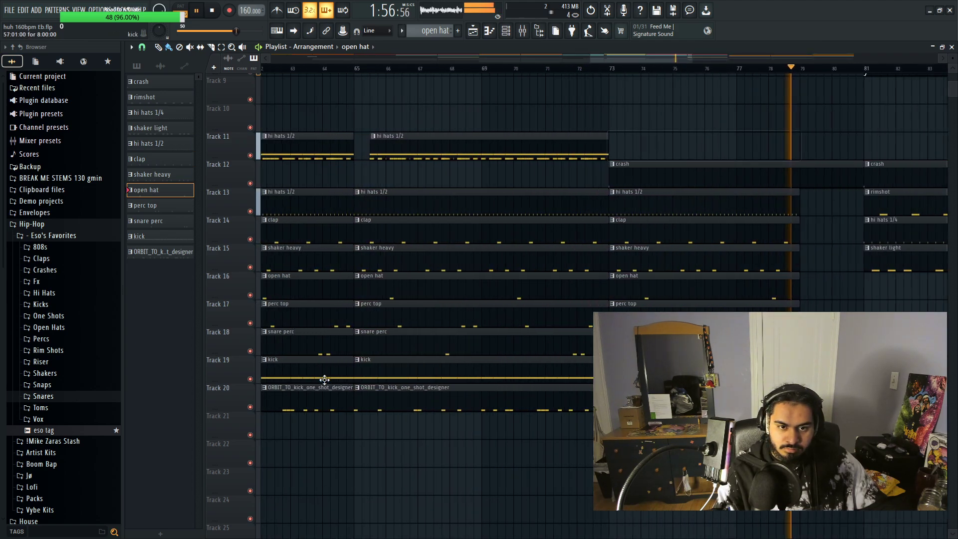
# Step: Trim the start of the eight bar 65 clips to line up with the start of the combined hi hats 1/2 clip on Track 11
pyautogui.scroll(2, 304, 379)
pyautogui.moveTo(367, 414); pyautogui.dragTo(631, 197)
pyautogui.moveTo(360, 239); pyautogui.dragTo(376, 239)
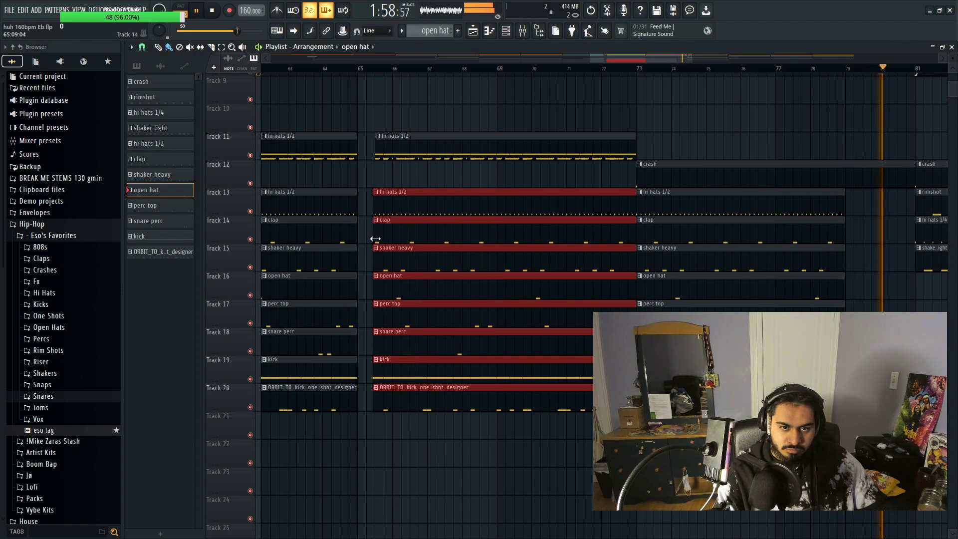
pyautogui.scroll(2, 346, 444)
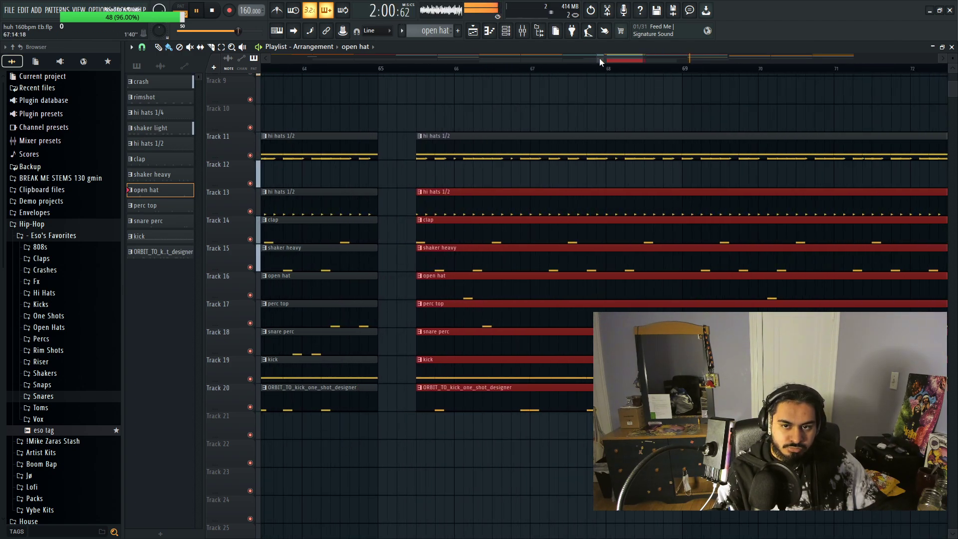
# Step: Trim the start of the eight drum clips at bar 57 on Tracks 13 to 20 to bar 61
pyautogui.moveTo(600, 58); pyautogui.dragTo(568, 56)
pyautogui.scroll(-2, 468, 436)
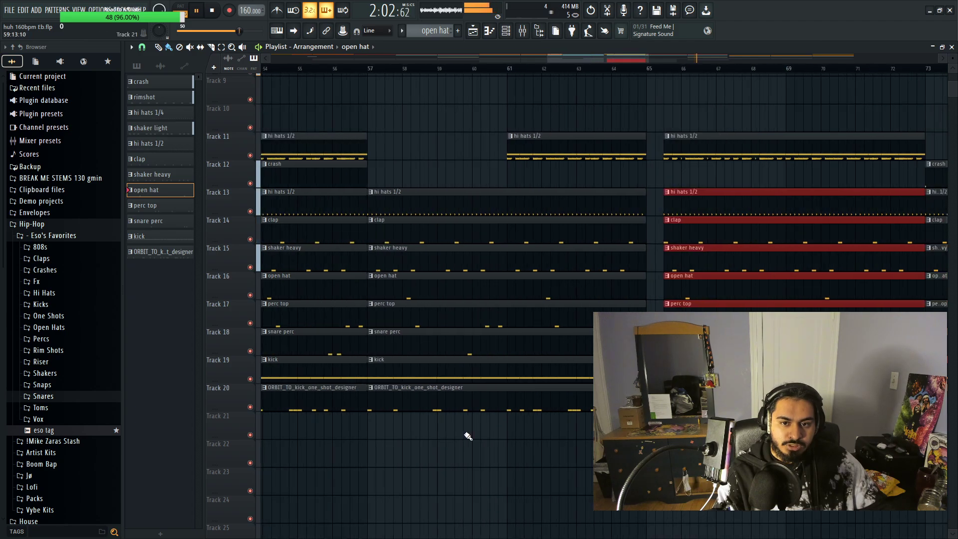
pyautogui.moveTo(496, 439); pyautogui.dragTo(453, 196)
pyautogui.click(372, 203)
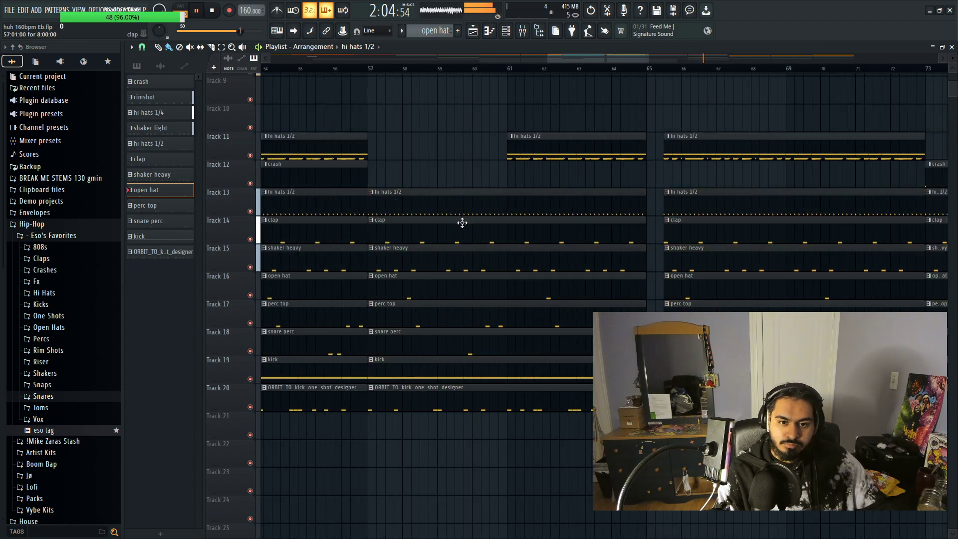
pyautogui.moveTo(528, 431); pyautogui.dragTo(501, 191)
pyautogui.moveTo(369, 204); pyautogui.dragTo(509, 210)
pyautogui.scroll(-5, 570, 494)
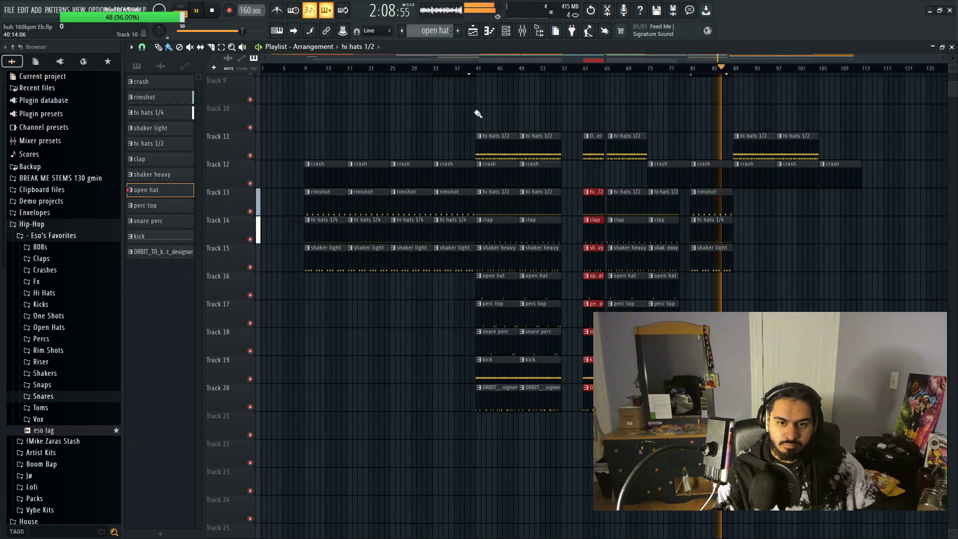
pyautogui.scroll(4, 791, 222)
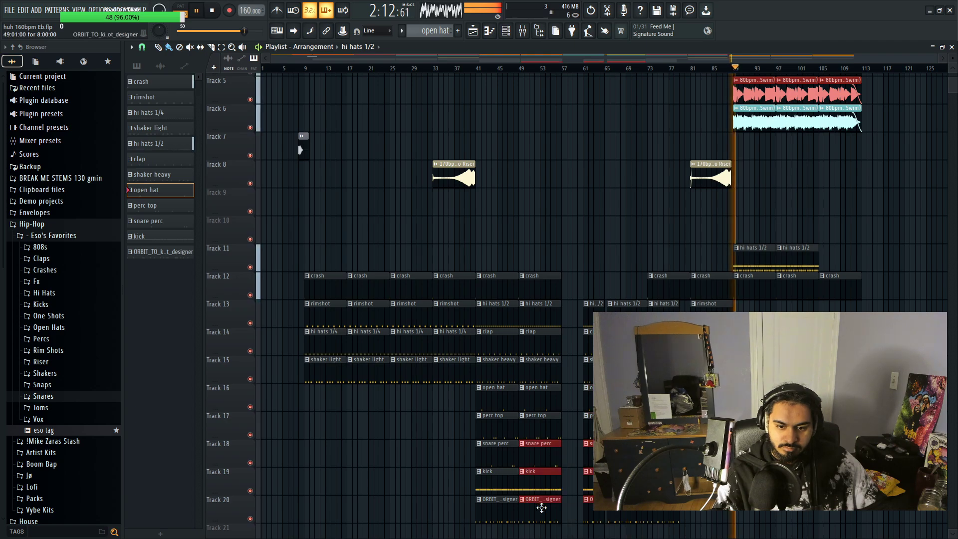
pyautogui.moveTo(529, 301); pyautogui.dragTo(500, 514)
pyautogui.hotkey('ctrl', 'b')
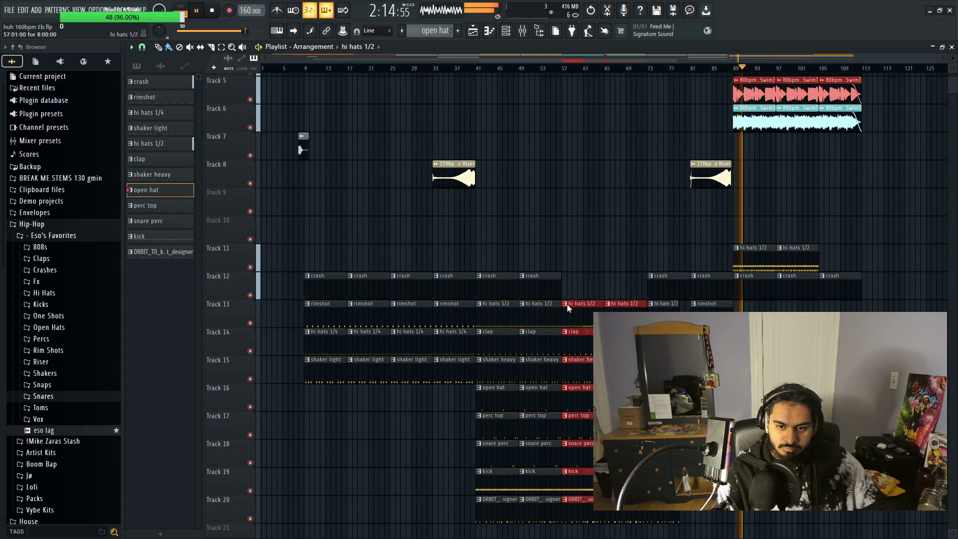
pyautogui.click(568, 289)
pyautogui.hotkey('ctrl', 'z')
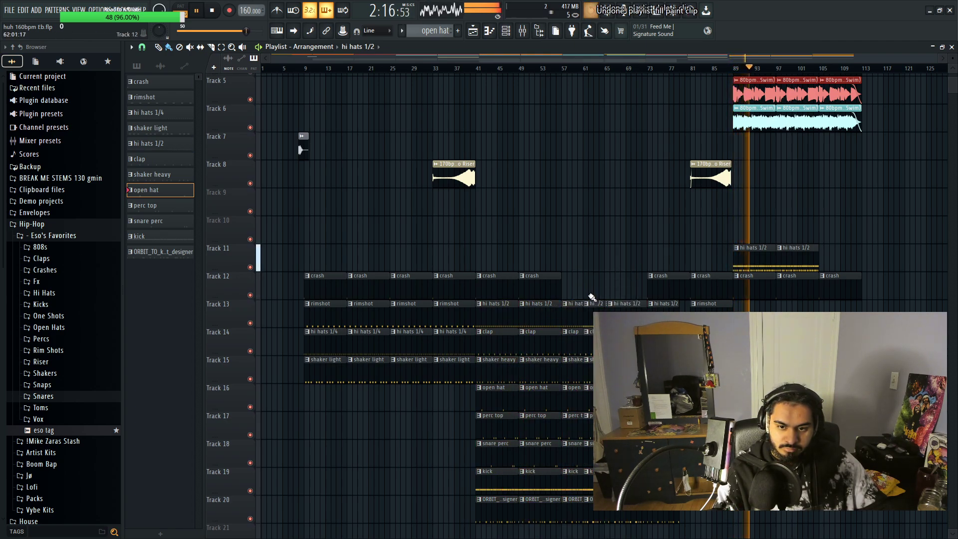
pyautogui.hotkey('ctrl', 'z')
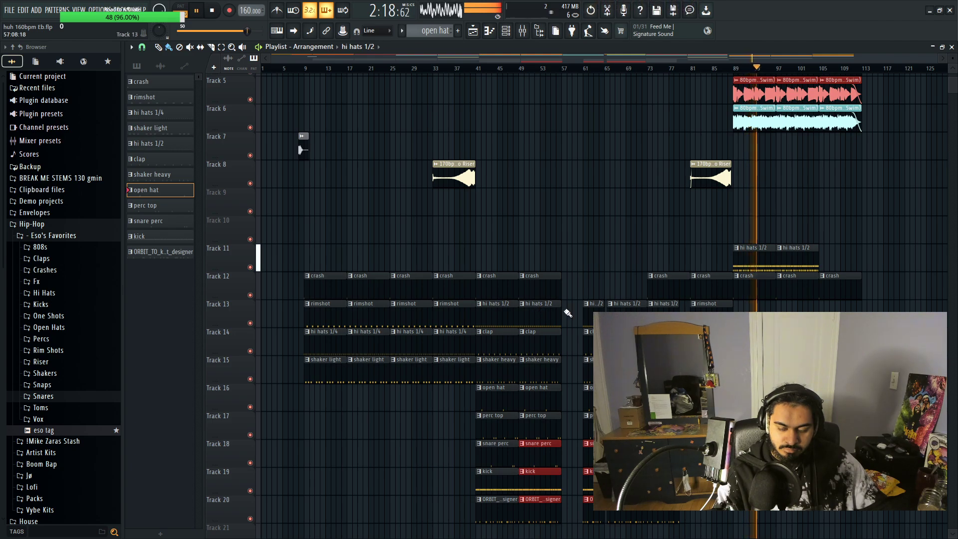
# Step: Copy the drum clips of bars 41 to 57 on Tracks 13 to 20 to bars 89 to 105, aligned to bar 89
pyautogui.hotkey('ctrl', 'shift', 'z')
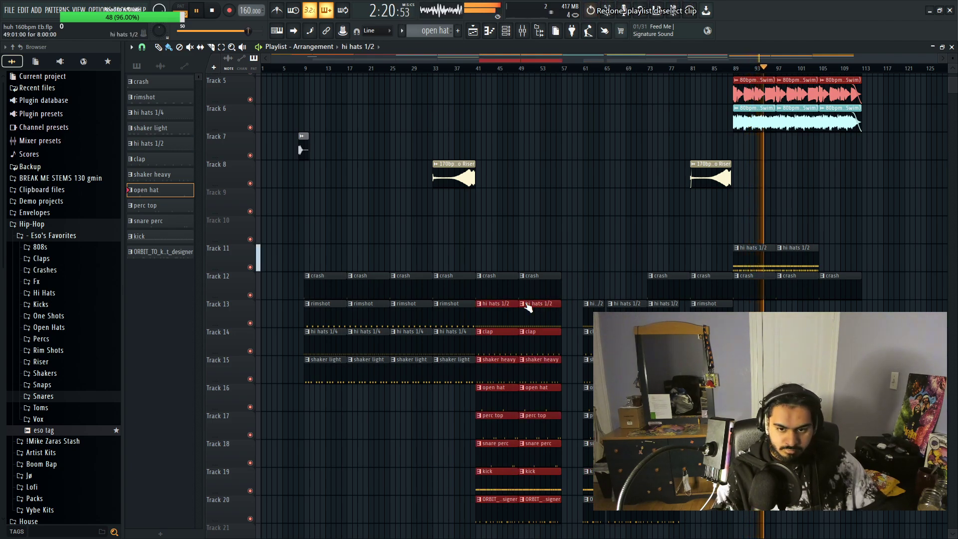
pyautogui.moveTo(534, 305); pyautogui.dragTo(810, 305)
pyautogui.hotkey('ctrl', 'z')
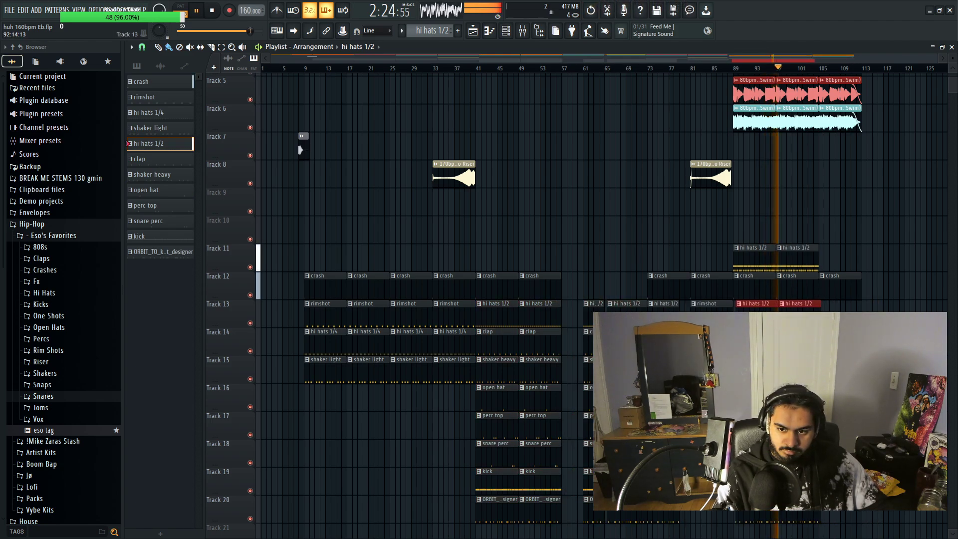
pyautogui.scroll(5, 762, 399)
pyautogui.press('space')
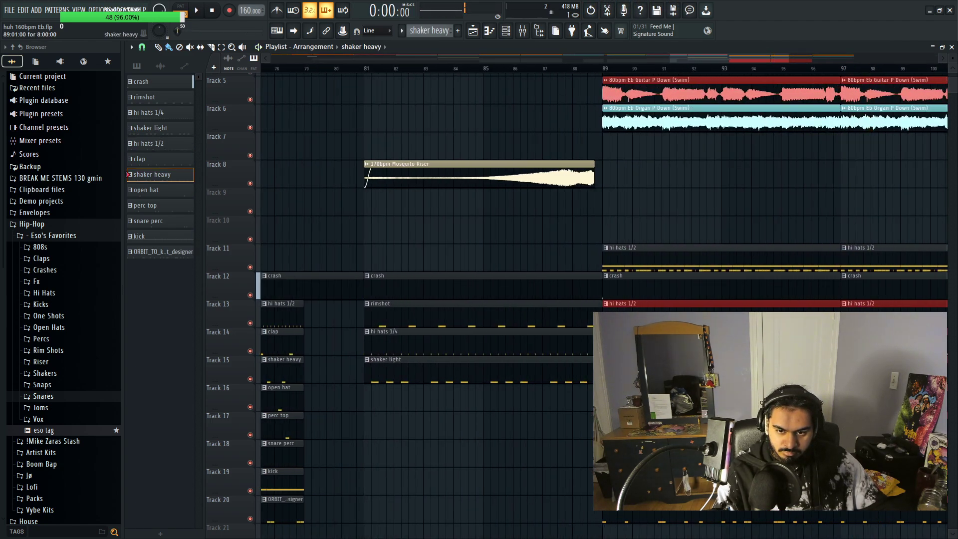
pyautogui.scroll(3, 566, 406)
pyautogui.scroll(2, 569, 407)
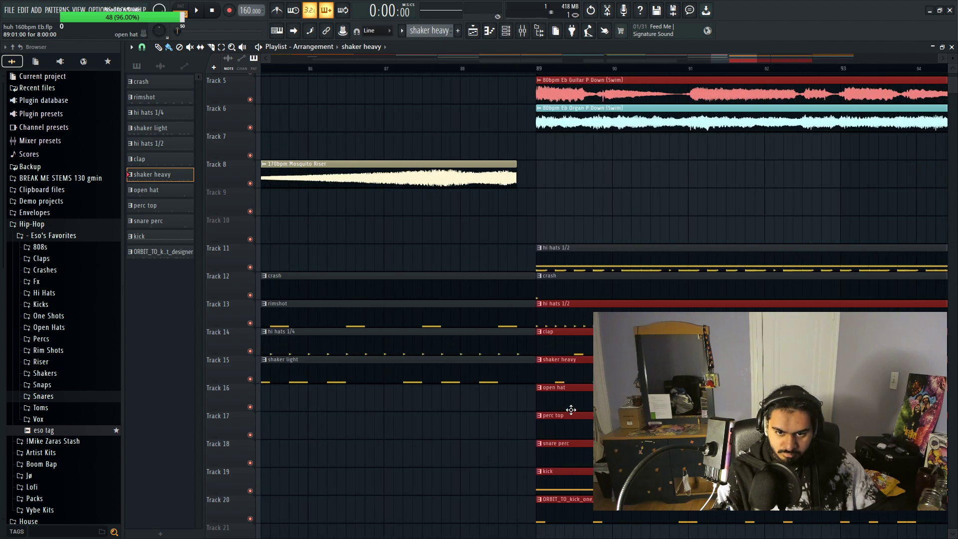
# Step: Delete the two combined hi hats 1/2 clips on Track 11 at bars 89 to 105 and play the arrangement from the start
pyautogui.scroll(-4, 571, 409)
pyautogui.rightClick(638, 260)
pyautogui.rightClick(733, 260)
pyautogui.press('space')
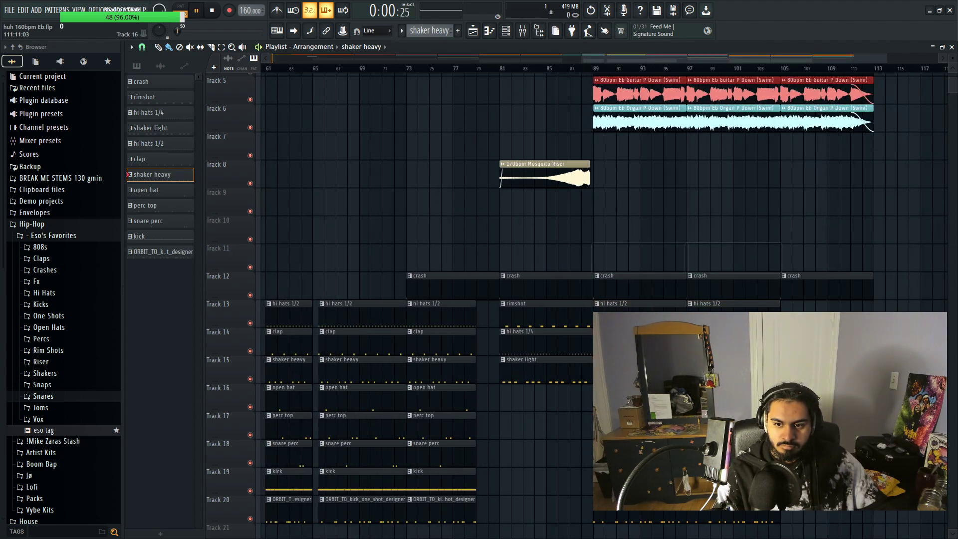
pyautogui.scroll(-3, 571, 409)
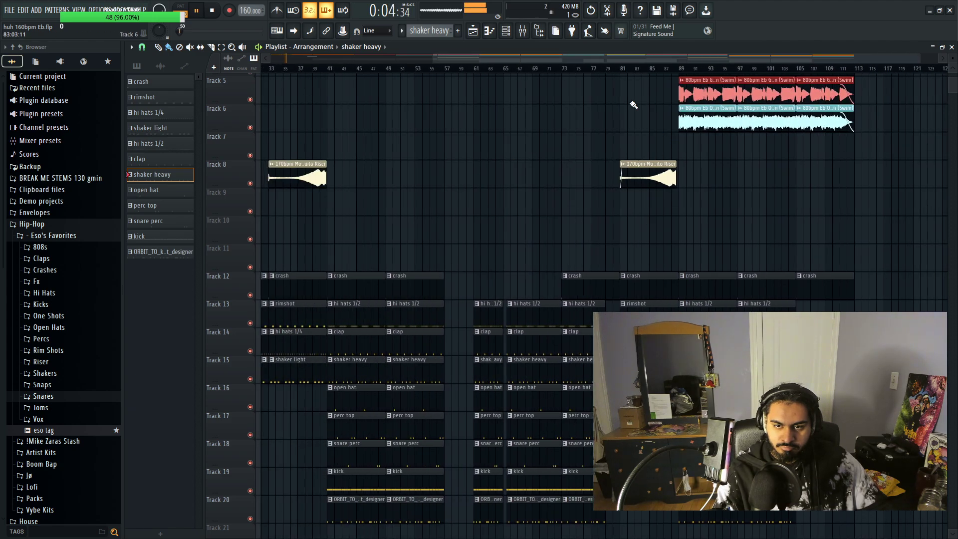
pyautogui.scroll(-2, 518, 238)
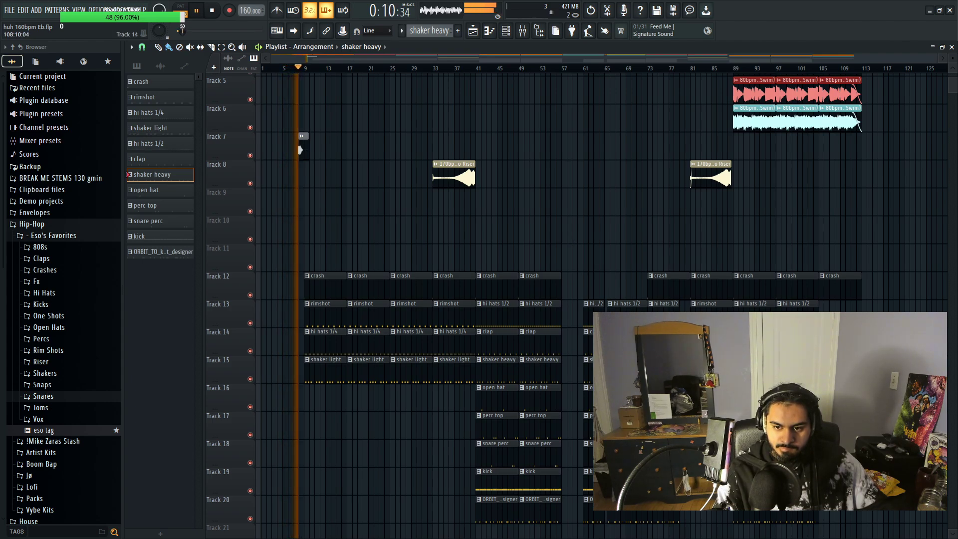
# Step: Move all drum clips from bar 41 onward on Tracks 13 to 20 down one track
pyautogui.scroll(-2, 598, 299)
pyautogui.moveTo(901, 495); pyautogui.dragTo(492, 262)
pyautogui.hotkey('shift', 'Down')
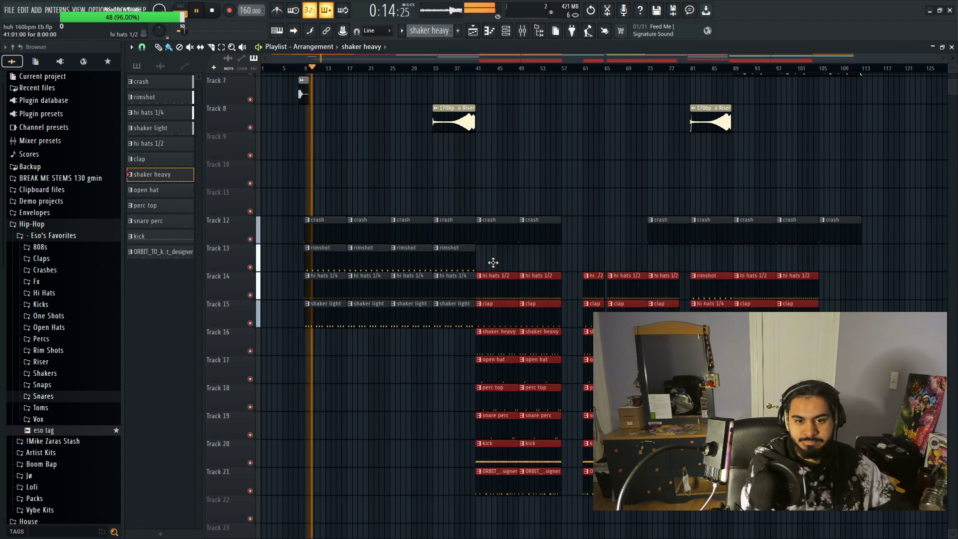
pyautogui.click(883, 280)
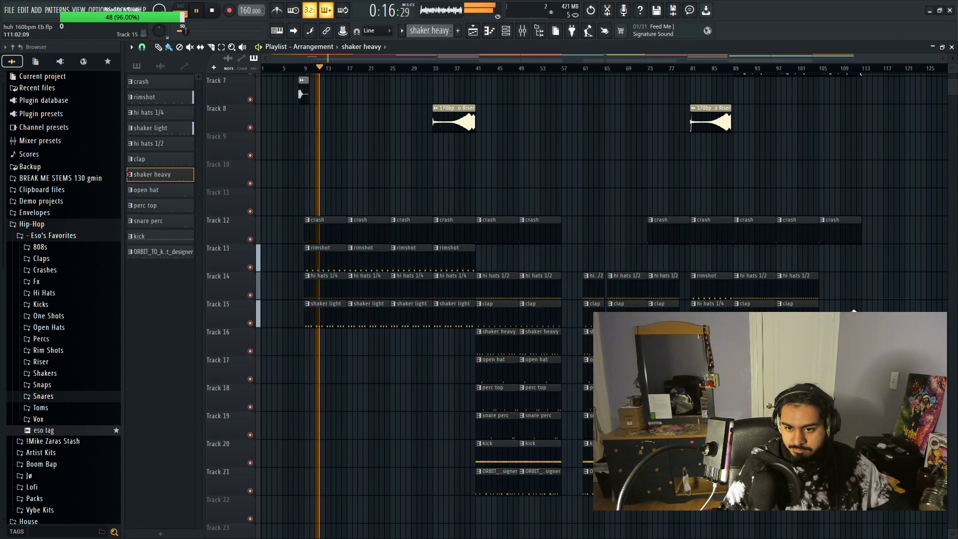
# Step: Move all the clap clips from Track 15 up to Track 13
pyautogui.moveTo(848, 305); pyautogui.dragTo(738, 308)
pyautogui.hotkey('shift', 'Up')
pyautogui.hotkey('shift', 'Up')
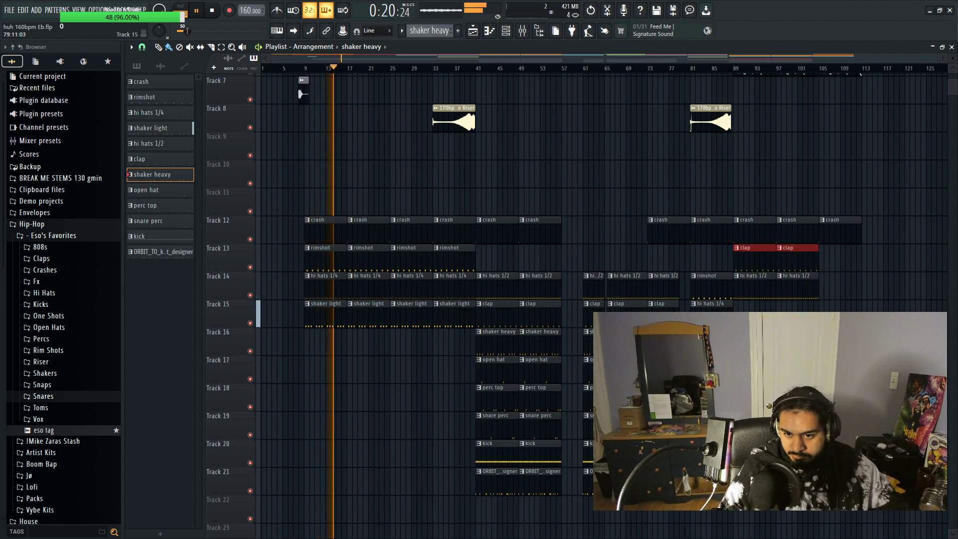
pyautogui.moveTo(681, 307); pyautogui.dragTo(511, 308)
pyautogui.hotkey('shift', 'Up')
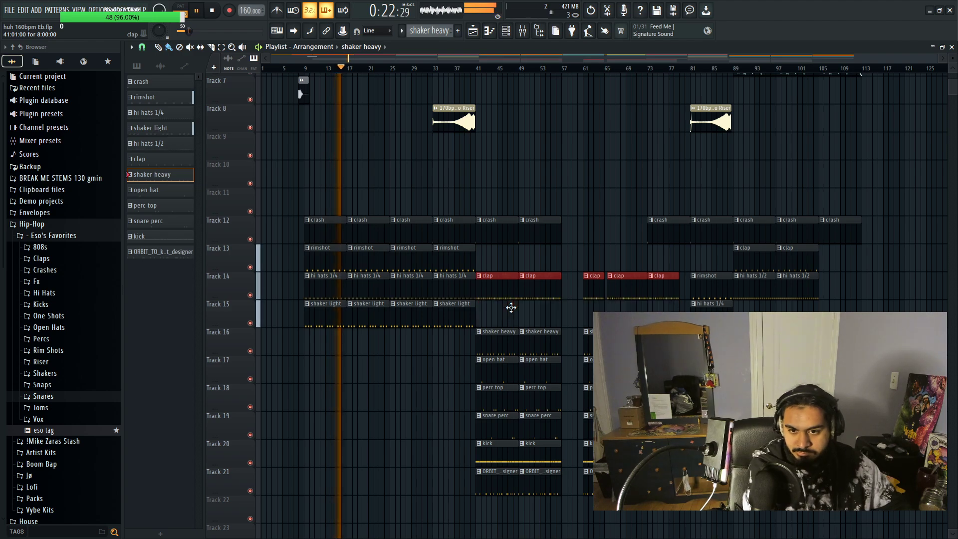
pyautogui.hotkey('shift', 'Up')
# Step: Move the bar 81 rimshot and hi hats 1/4 clips up to Tracks 13 and 14, and all clips on Tracks 16 to 21 up one track
pyautogui.moveTo(708, 274); pyautogui.dragTo(718, 319)
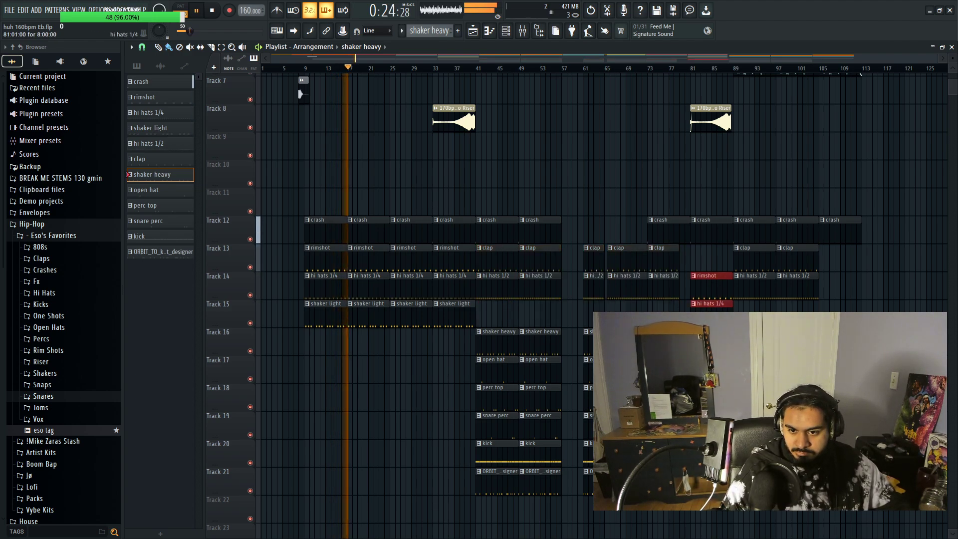
pyautogui.hotkey('shift', 'Up')
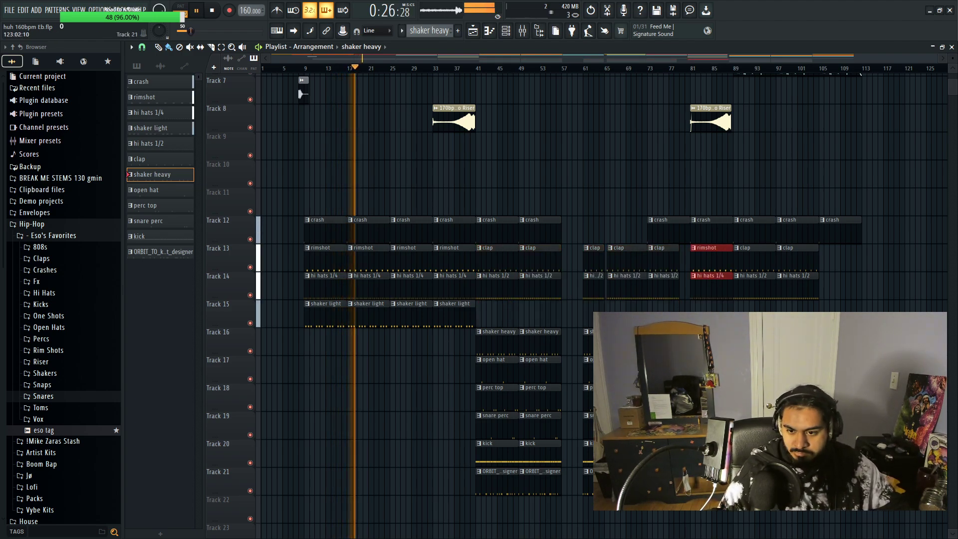
pyautogui.moveTo(693, 523); pyautogui.dragTo(425, 331)
pyautogui.hotkey('shift', 'Up')
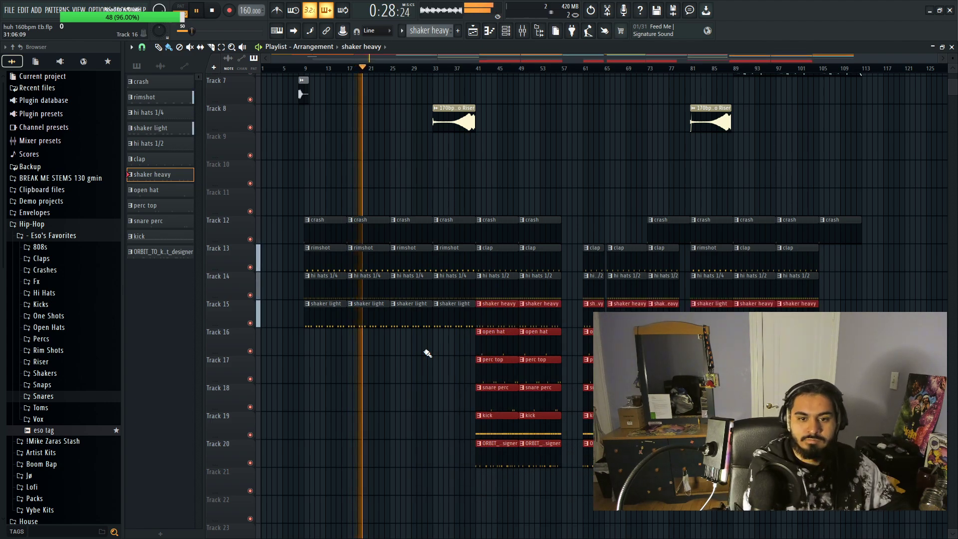
pyautogui.hotkey('ctrl', 'd')
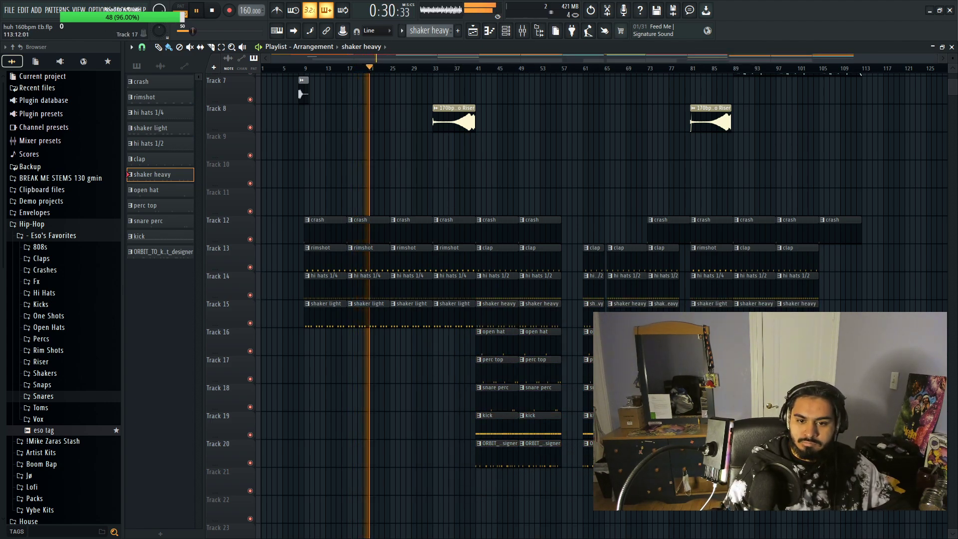
# Step: Copy the open hat and perc top clips on Tracks 16 and 17 so they fill bars 9 to 41
pyautogui.moveTo(598, 327); pyautogui.dragTo(479, 362)
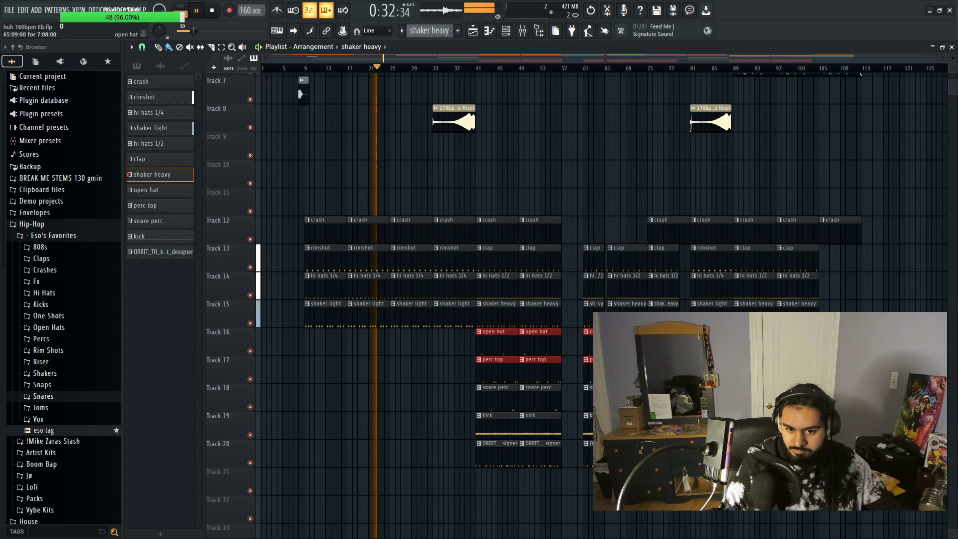
pyautogui.scroll(-3, 499, 299)
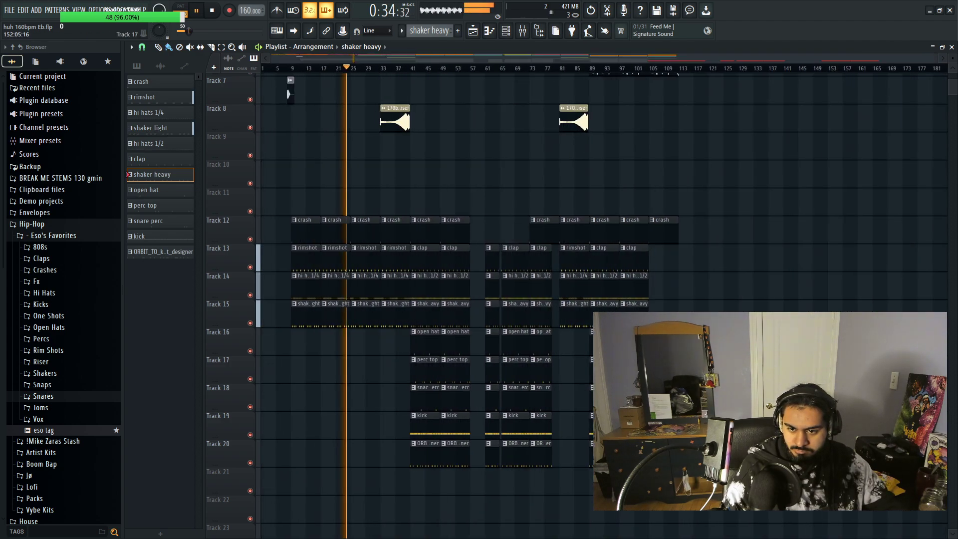
pyautogui.hotkey('ctrl', 'z')
pyautogui.hotkey('ctrl', 'd')
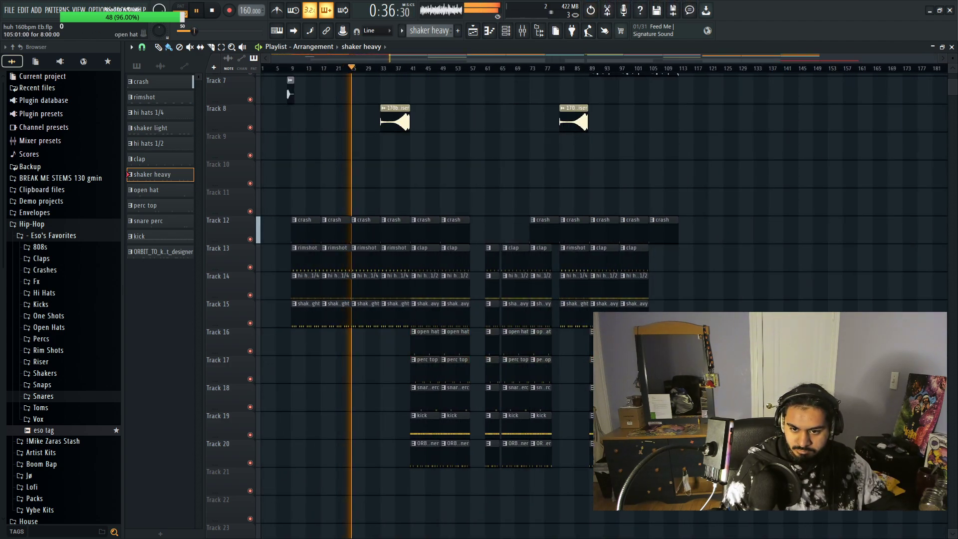
pyautogui.hotkey('ctrl', 'v')
pyautogui.hotkey('ctrl', 'b')
pyautogui.click(347, 434)
pyautogui.rightClick(347, 434)
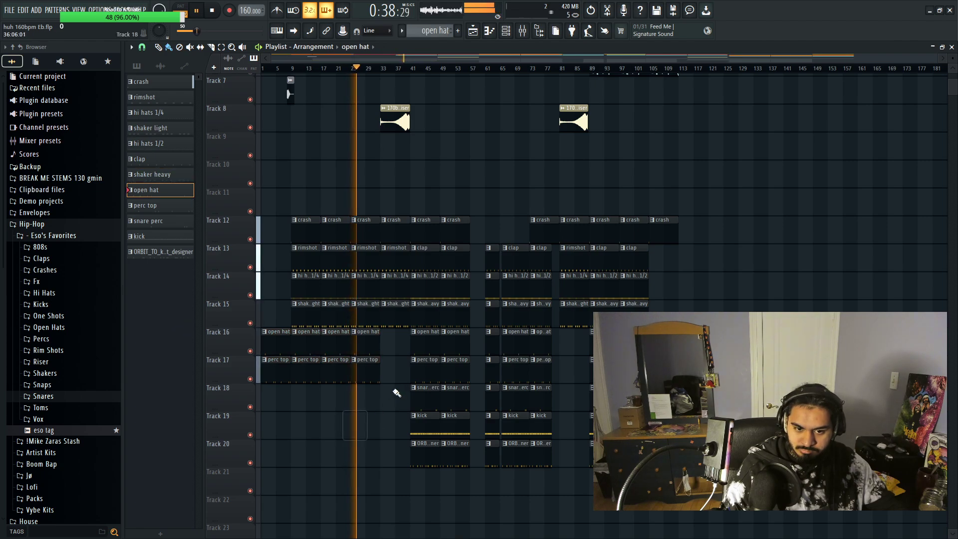
pyautogui.hotkey('ctrl', 'b')
pyautogui.rightClick(289, 452)
pyautogui.rightClick(274, 342)
pyautogui.rightClick(274, 369)
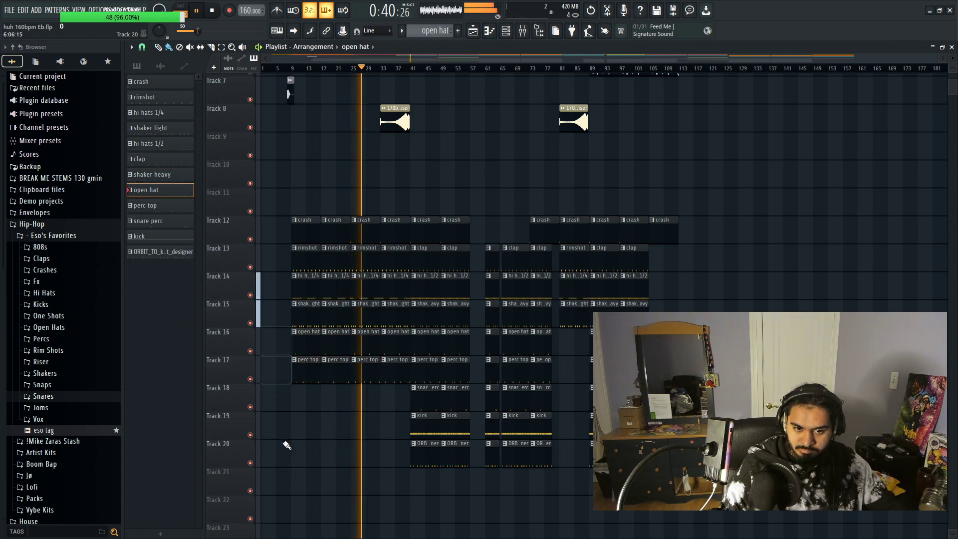
# Step: Save the project with the extended open hat and perc top parts
pyautogui.scroll(2, 449, 459)
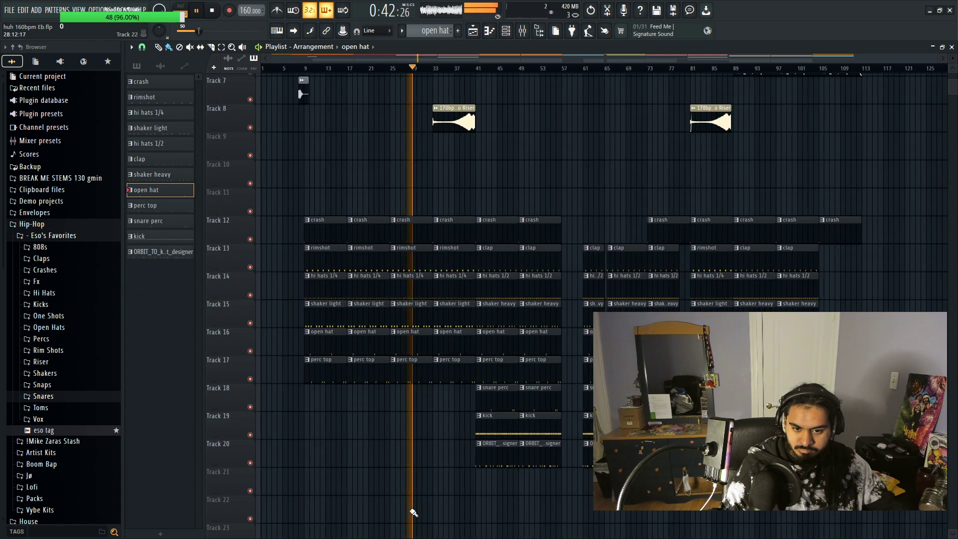
pyautogui.click(9, 10)
pyautogui.click(20, 55)
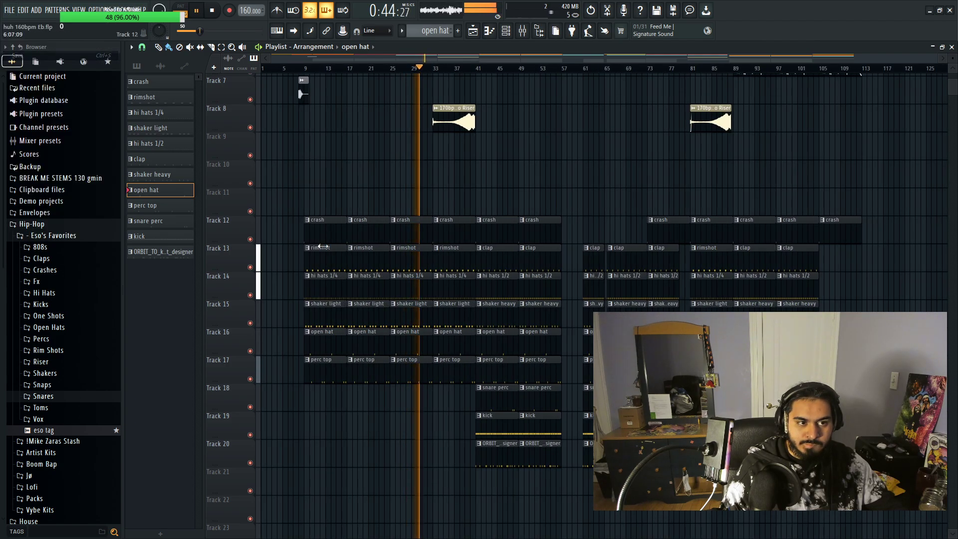
# Step: Fill bars 9 to 41 on Track 19 with copies of the kick clips
pyautogui.scroll(-3, 573, 300)
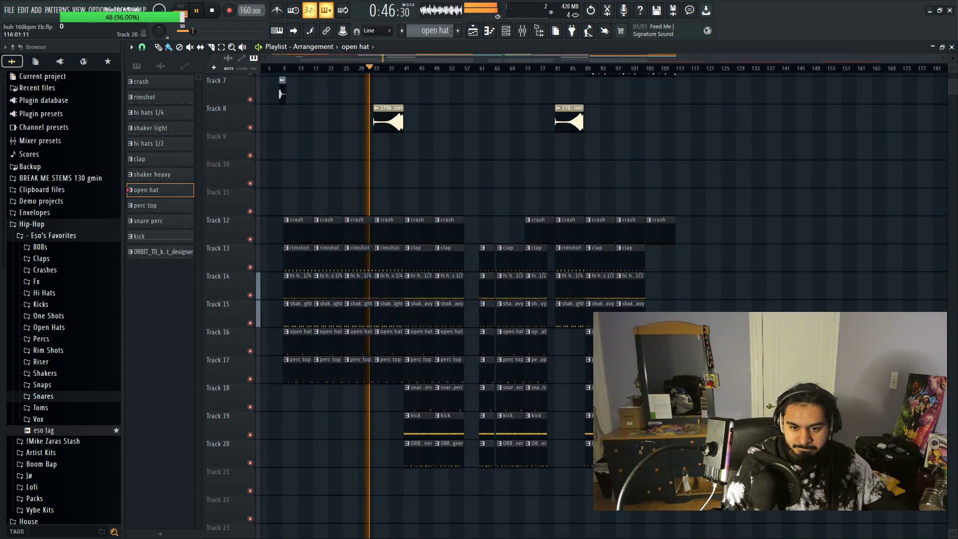
pyautogui.hotkey('ctrl', 'z')
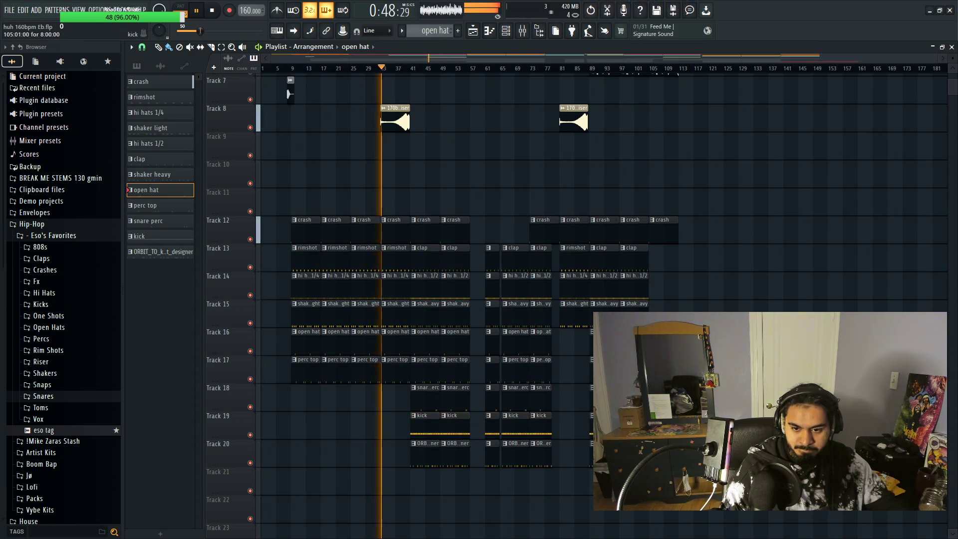
pyautogui.hotkey('ctrl', 'v')
pyautogui.hotkey('ctrl', 'b')
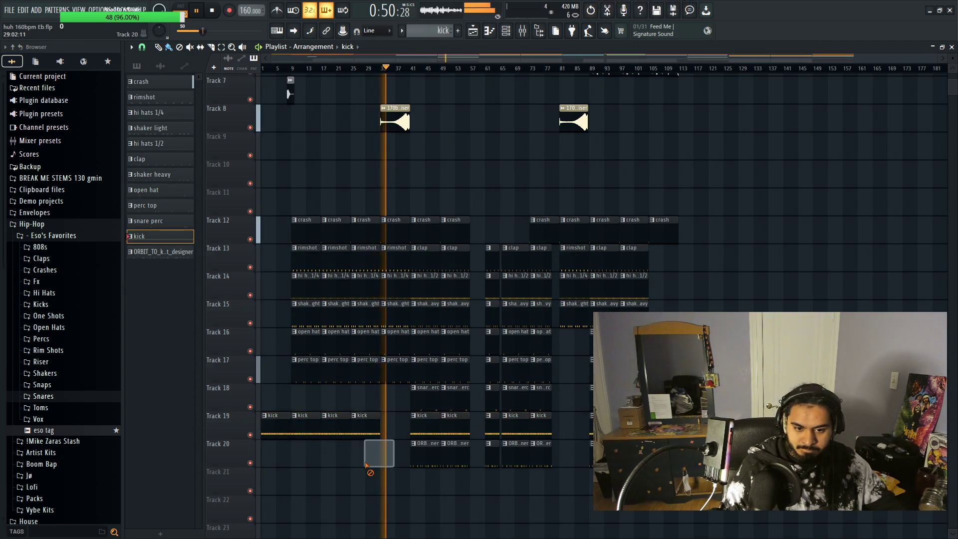
pyautogui.moveTo(365, 463); pyautogui.dragTo(355, 448)
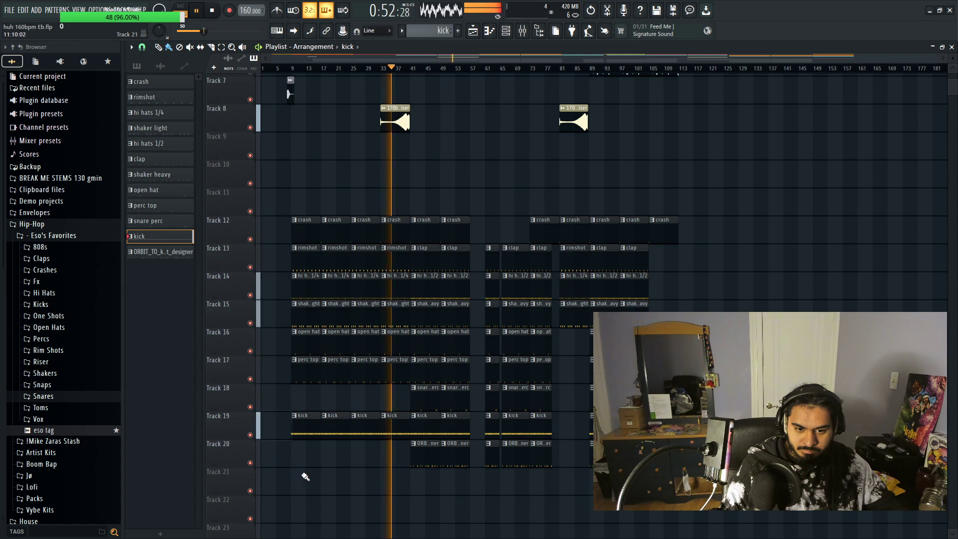
# Step: Check the Channel rack, then rename the kick pattern as 808 and the ORBIT_TO_kick_one_shot_designer pattern as kick
pyautogui.moveTo(305, 476); pyautogui.dragTo(516, 43)
pyautogui.click(506, 30)
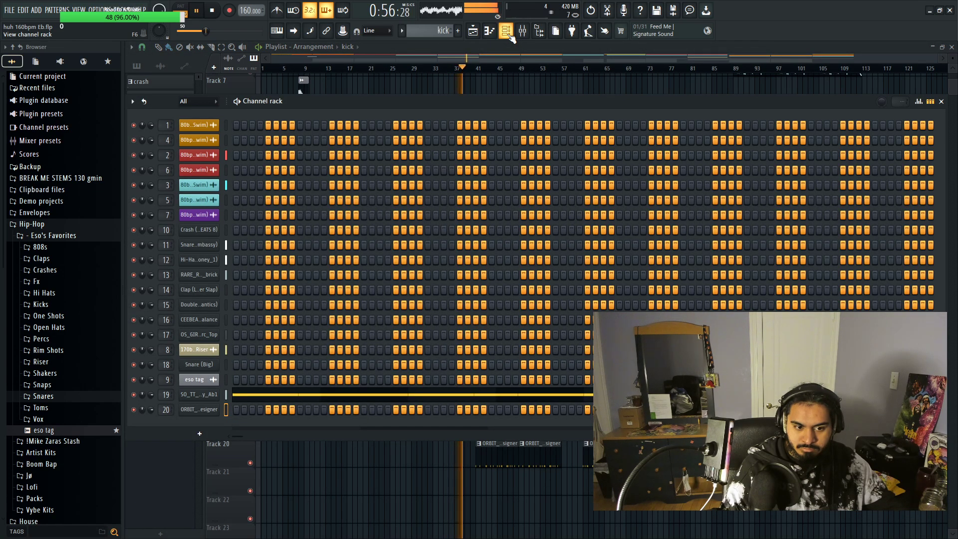
pyautogui.click(509, 36)
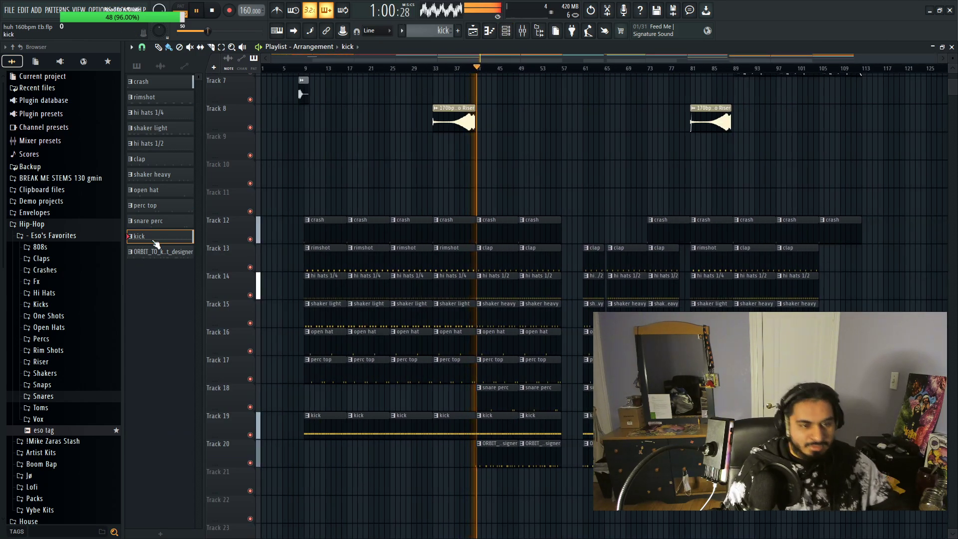
pyautogui.press('F2')
pyautogui.write('808')
pyautogui.press('Return')
pyautogui.press('Down')
pyautogui.press('F2')
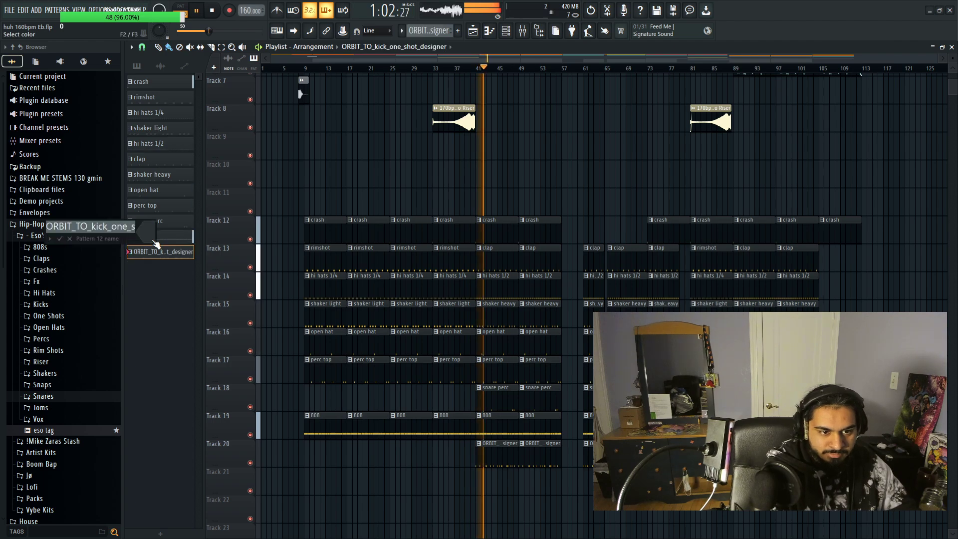
pyautogui.write('kick')
pyautogui.press('Return')
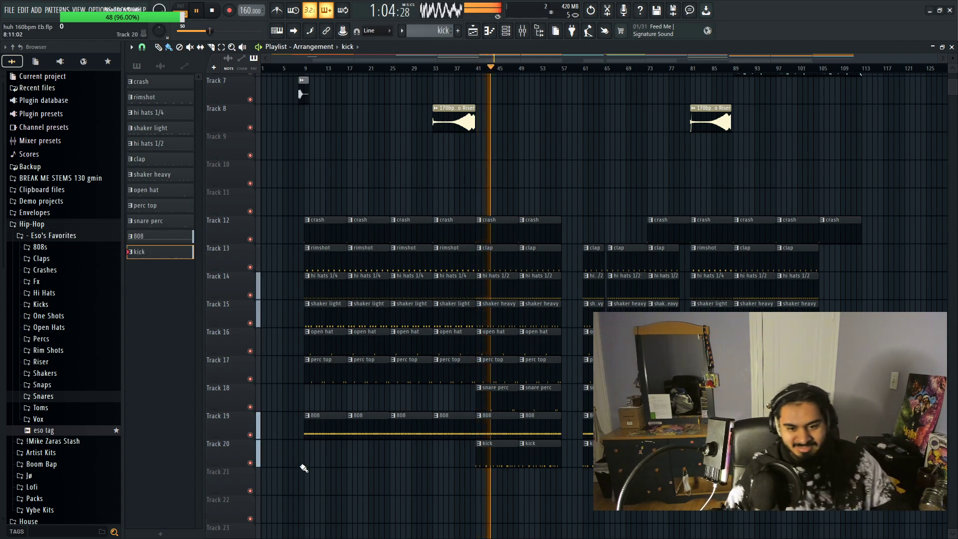
# Step: Delete the 808 clips from bars 9 to 41 on Track 19 and fill those bars on Track 20 with kick clips
pyautogui.moveTo(306, 423); pyautogui.dragTo(476, 424)
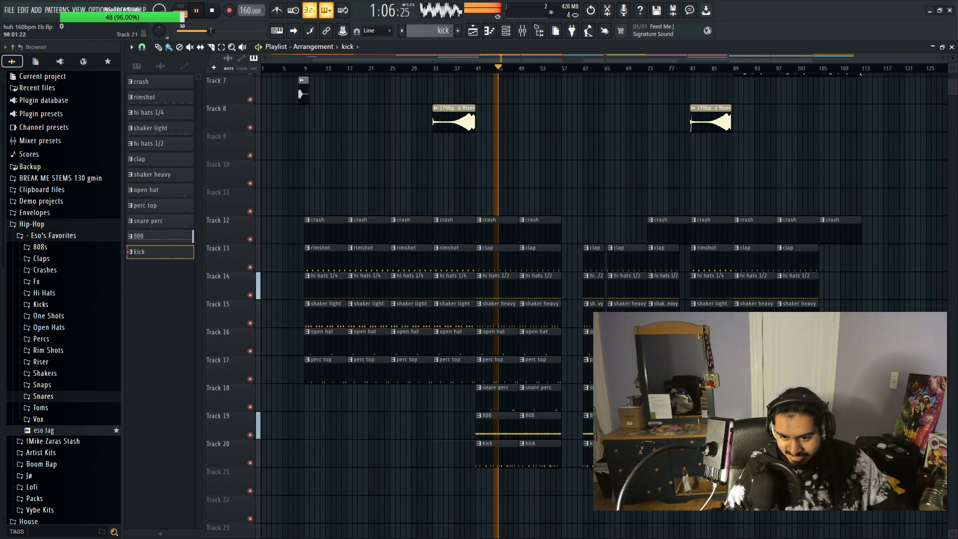
pyautogui.moveTo(264, 453); pyautogui.dragTo(479, 454)
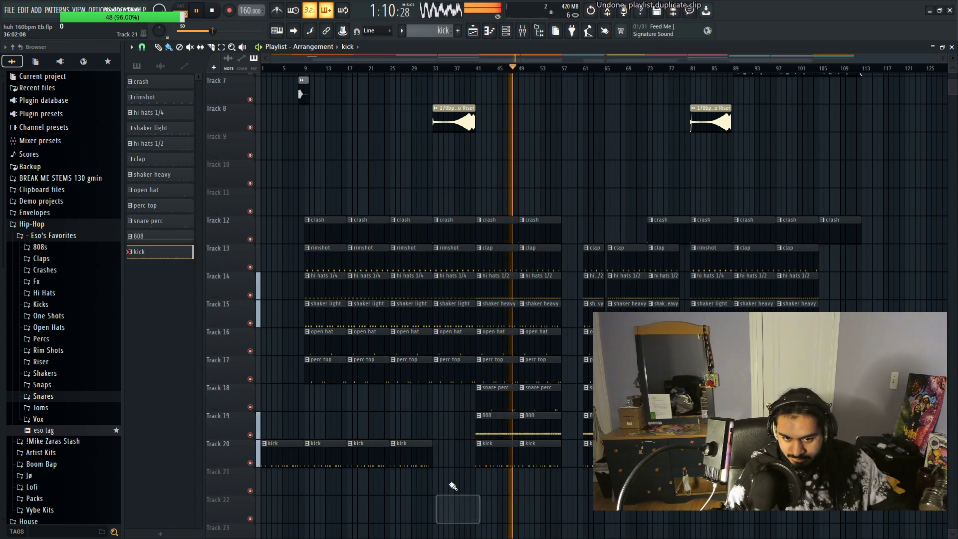
pyautogui.rightClick(282, 452)
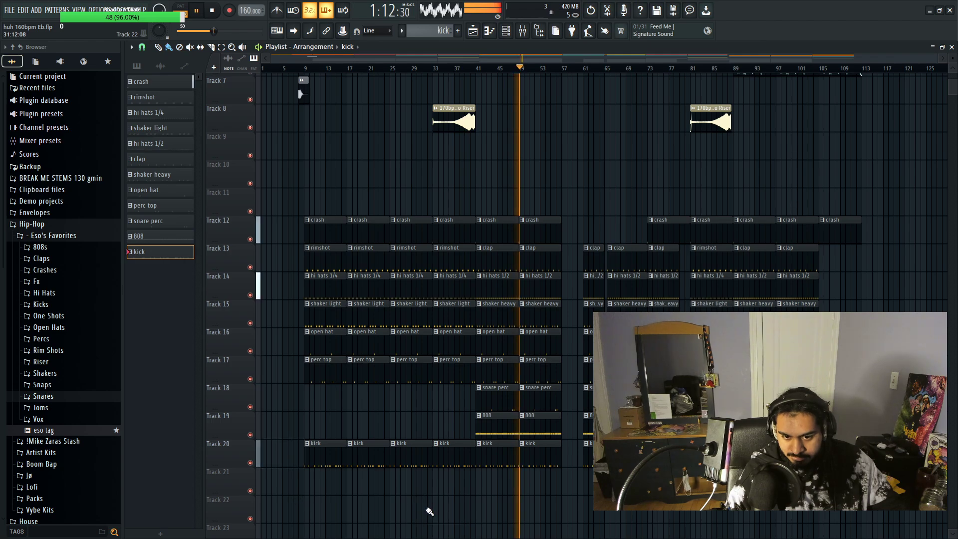
# Step: Restart playback from the beginning and move all drum clips on Tracks 12 to 20 up three tracks
pyautogui.press('space')
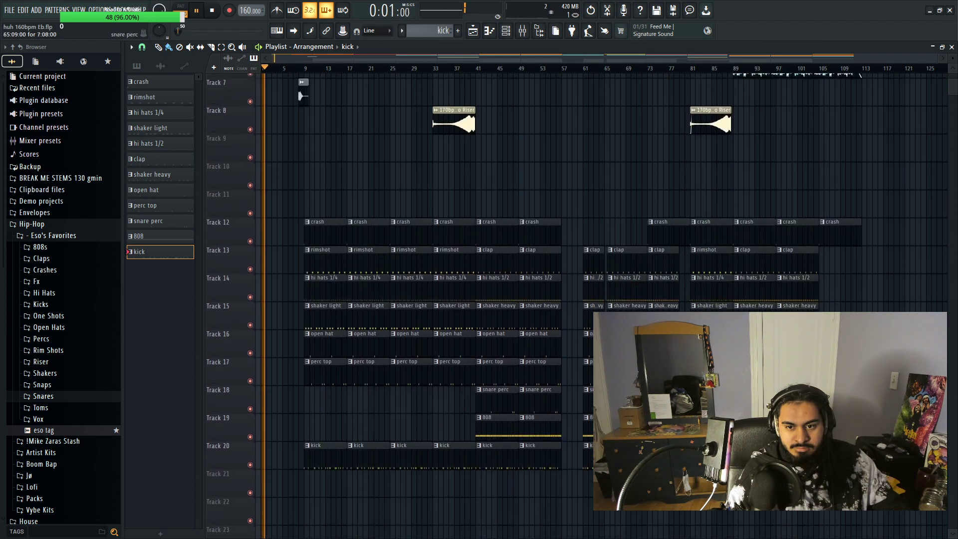
pyautogui.moveTo(906, 494); pyautogui.dragTo(246, 200)
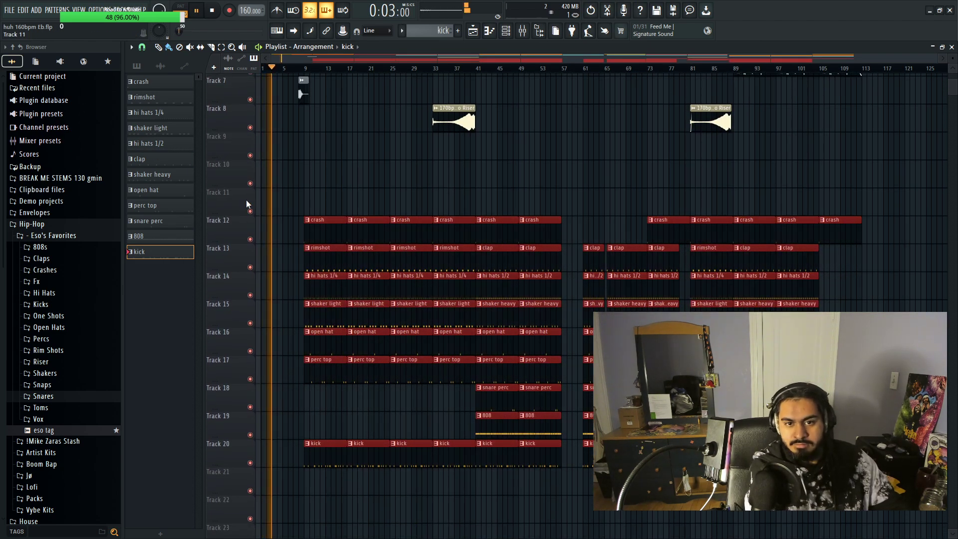
pyautogui.hotkey('shift', 'Up')
pyautogui.hotkey('shift', 'Up')
pyautogui.hotkey('shift', 'Up')
pyautogui.scroll(4, 354, 190)
pyautogui.scroll(2, 354, 190)
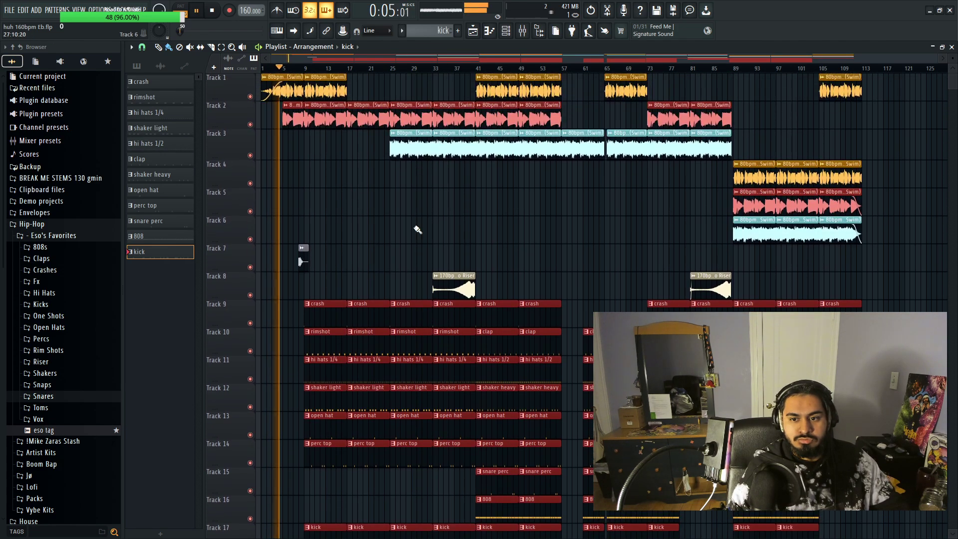
# Step: Deselect the moved drum clips and save the project
pyautogui.moveTo(533, 245); pyautogui.dragTo(488, 215)
pyautogui.click(9, 10)
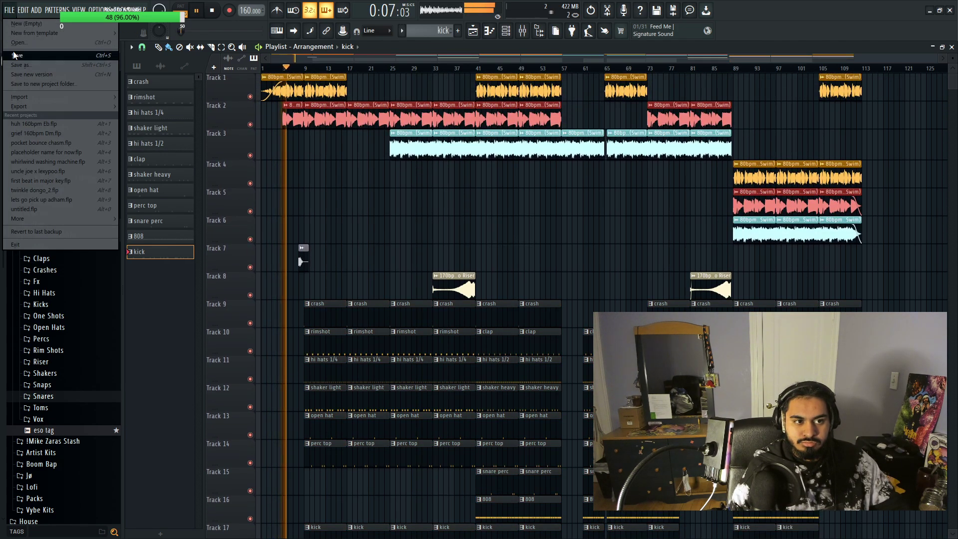
pyautogui.click(577, 260)
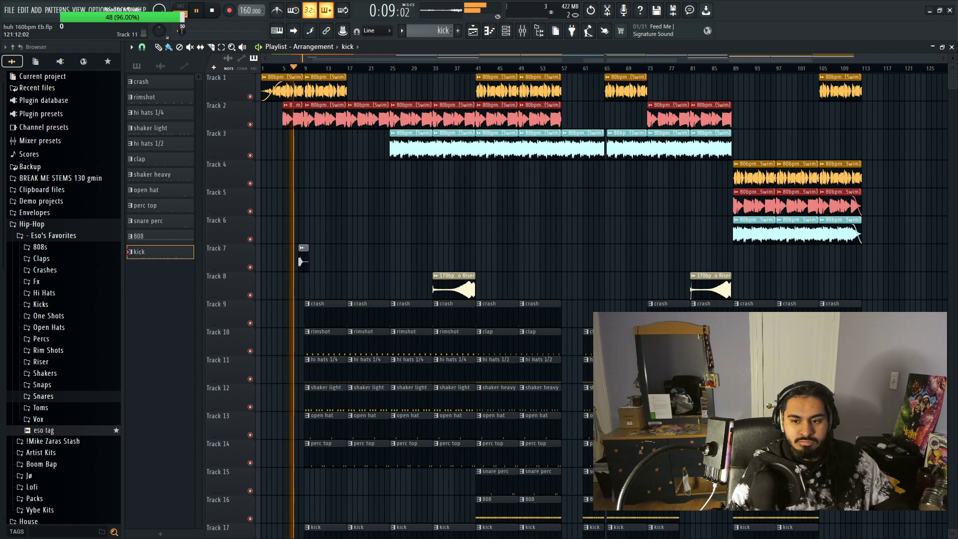
# Step: Delete the crash clips at bars 17 and 33 on Track 9
pyautogui.scroll(-3, 576, 260)
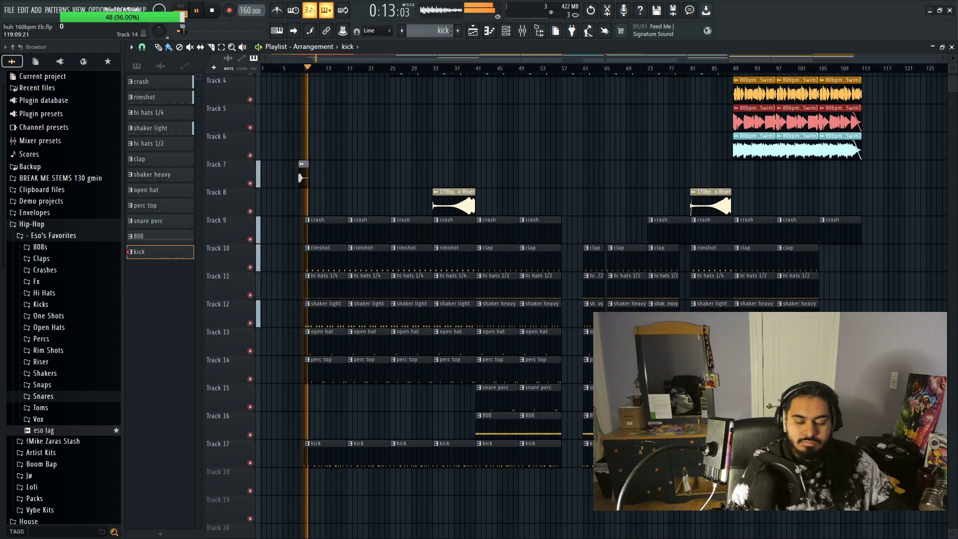
pyautogui.scroll(3, 343, 399)
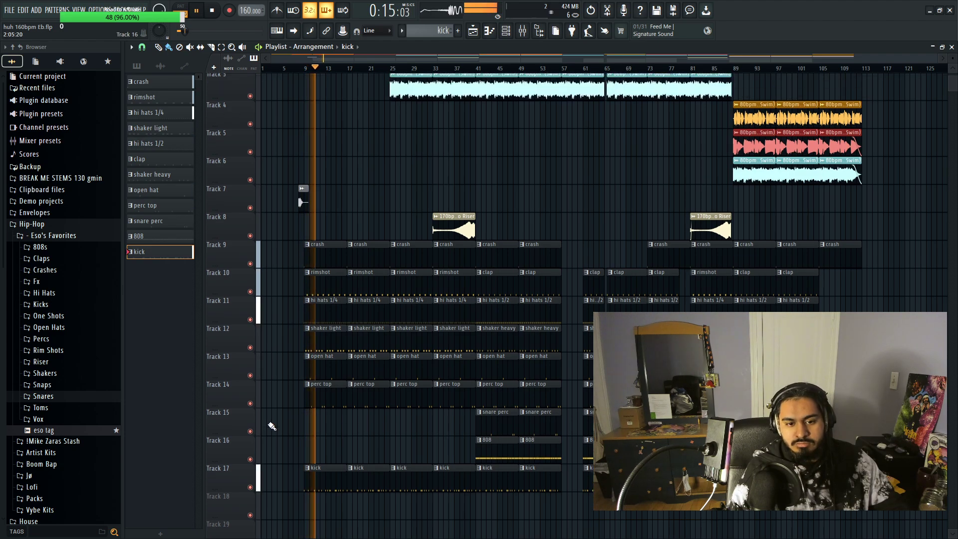
pyautogui.scroll(2, 288, 447)
pyautogui.scroll(-2, 302, 450)
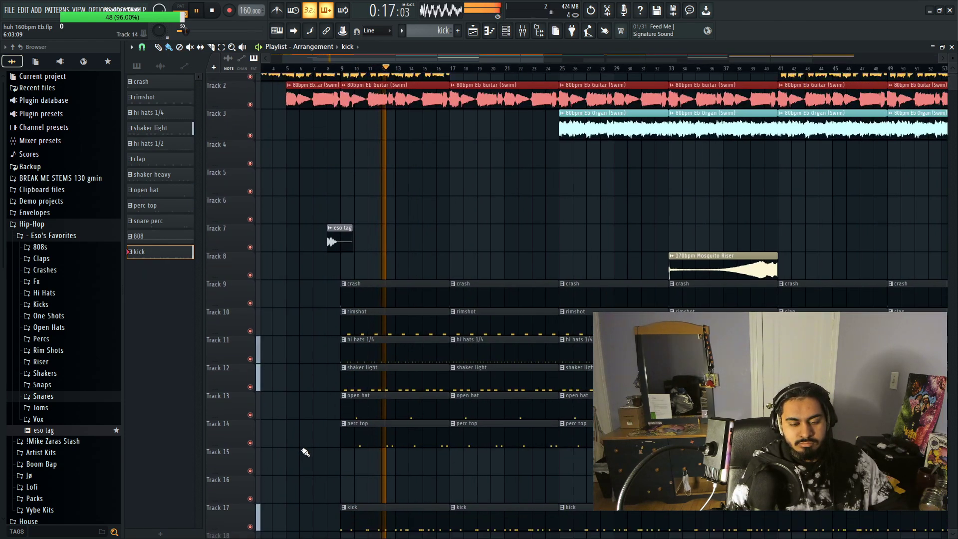
pyautogui.scroll(-1, 299, 451)
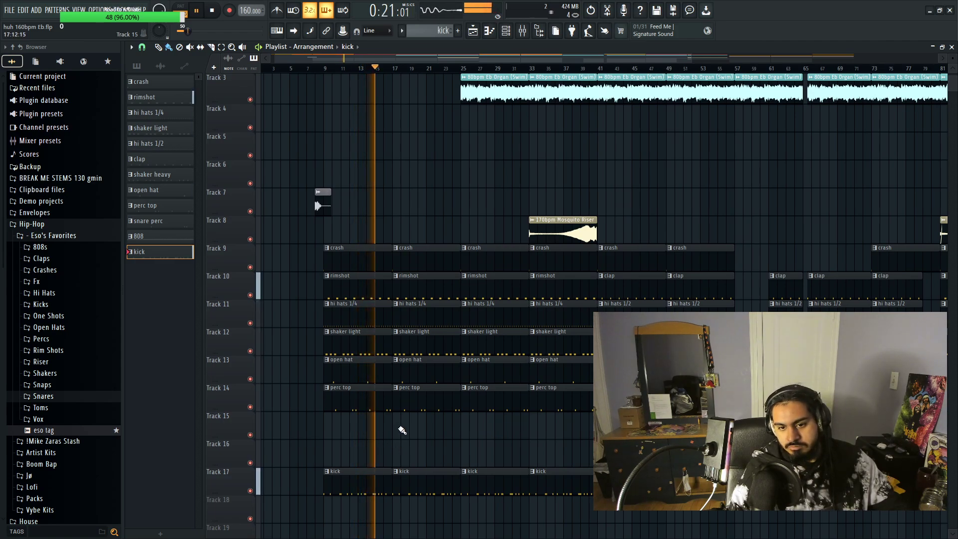
pyautogui.rightClick(422, 251)
pyautogui.rightClick(560, 267)
pyautogui.scroll(2, 567, 267)
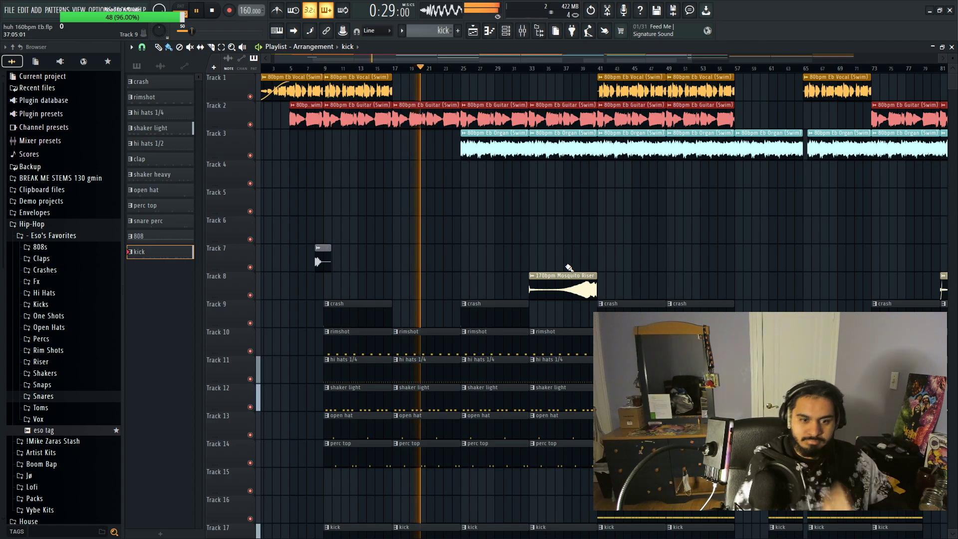
# Step: Restart playback, delete the bar 9 kick, shaker light, open hat and perc top clips, and trim the first hi hats 1/4 clip to start at bar 13
pyautogui.click(312, 78)
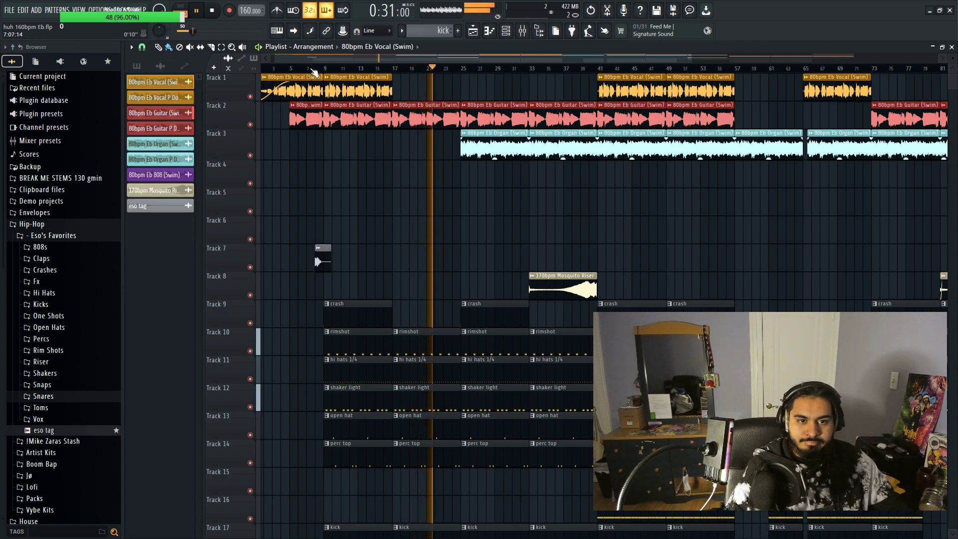
pyautogui.press('space')
pyautogui.press('space')
pyautogui.scroll(-3, 406, 374)
pyautogui.keyDown('ctrl'); pyautogui.scroll(2, 339, 416); pyautogui.keyUp('ctrl')
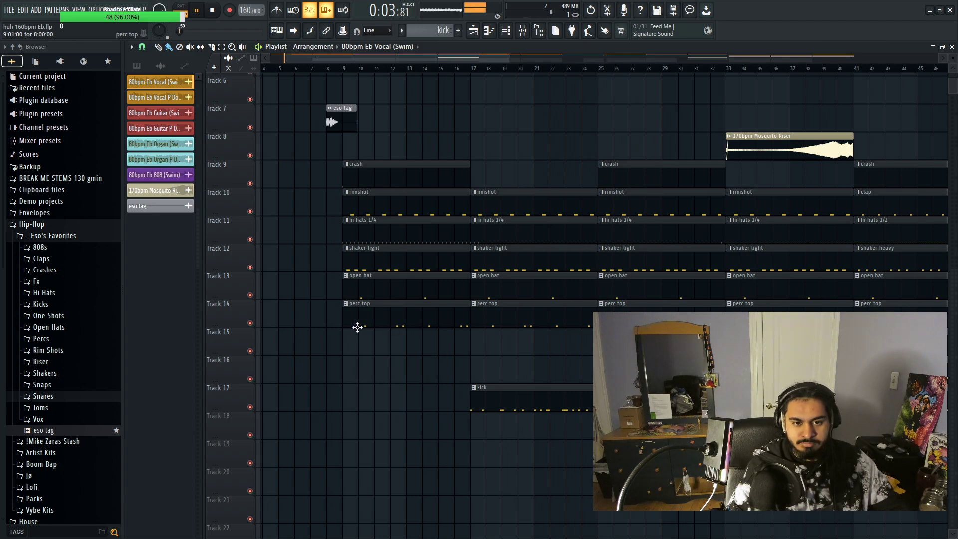
pyautogui.keyDown('ctrl'); pyautogui.scroll(2, 357, 327); pyautogui.keyUp('ctrl')
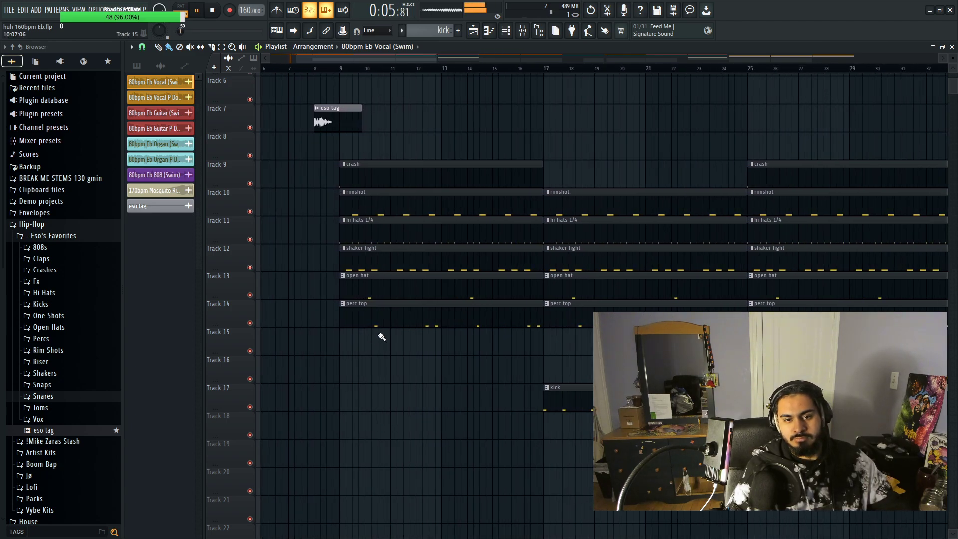
pyautogui.keyDown('ctrl'); pyautogui.moveTo(465, 336); pyautogui.dragTo(452, 240); pyautogui.keyUp('ctrl')
pyautogui.press('Delete')
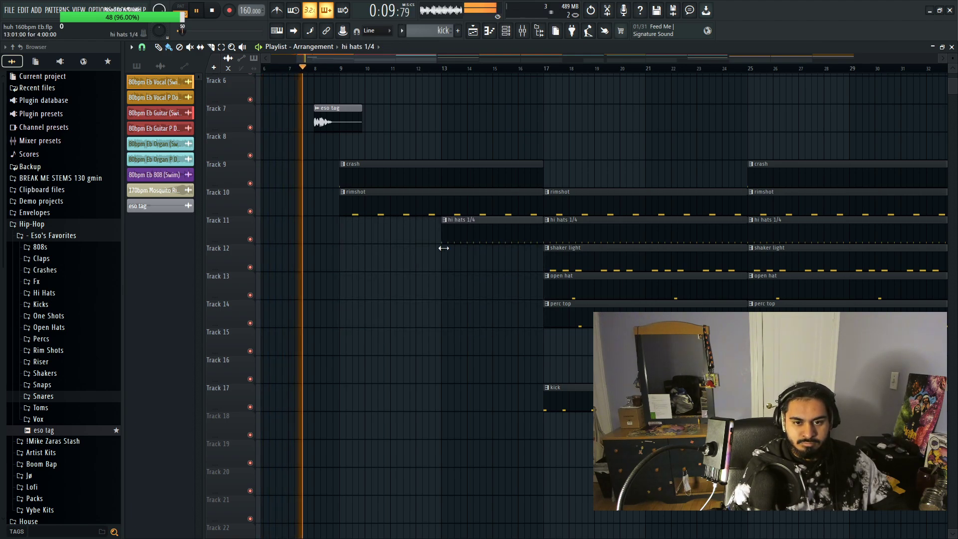
# Step: Delete the shaker light clip at bar 17 on Track 12
pyautogui.scroll(4, 492, 324)
pyautogui.keyDown('ctrl'); pyautogui.scroll(-3, 492, 325); pyautogui.keyUp('ctrl')
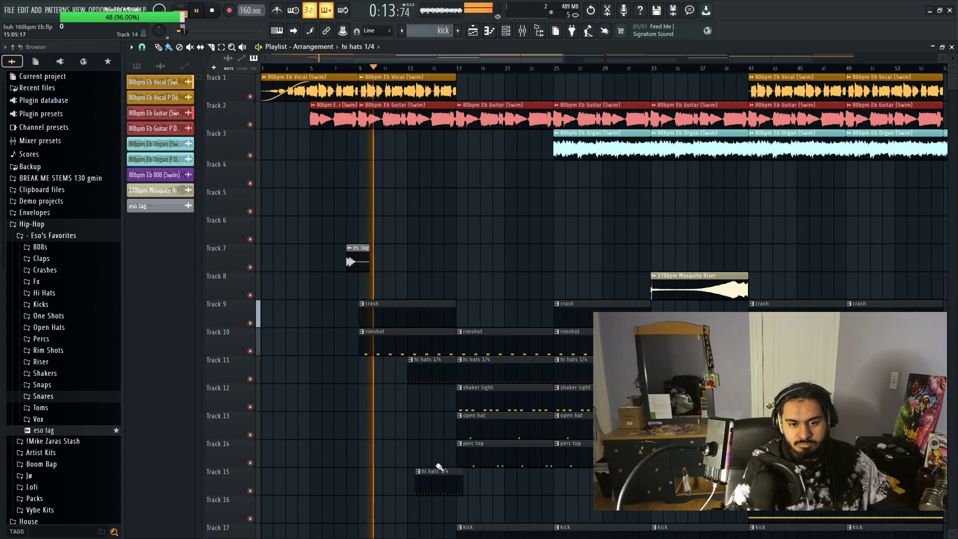
pyautogui.scroll(-1, 419, 500)
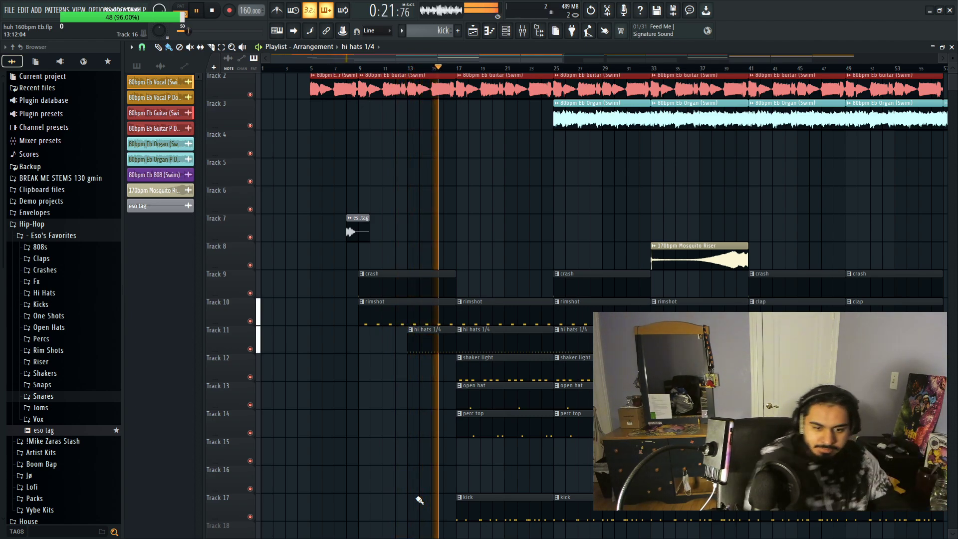
pyautogui.rightClick(507, 364)
pyautogui.rightClick(511, 397)
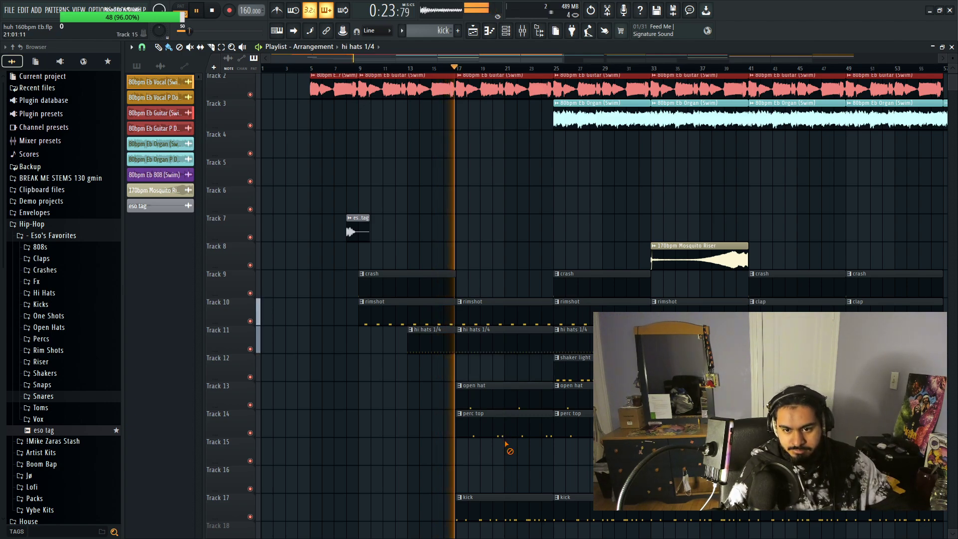
# Step: Delete the open hat and perc top clips at bars 17 and 25 on Tracks 13 and 14
pyautogui.rightClick(509, 421)
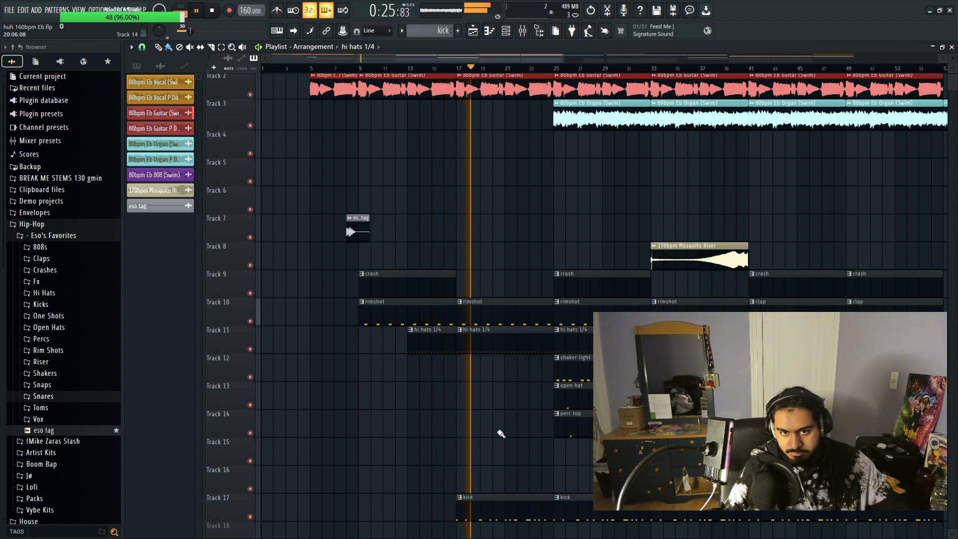
pyautogui.scroll(-2, 501, 437)
pyautogui.scroll(-1, 438, 468)
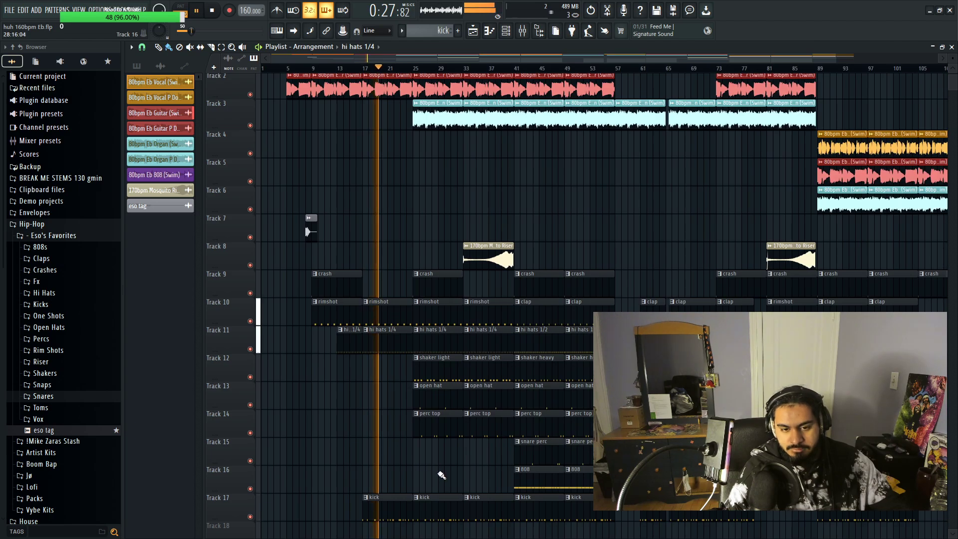
pyautogui.scroll(1, 441, 473)
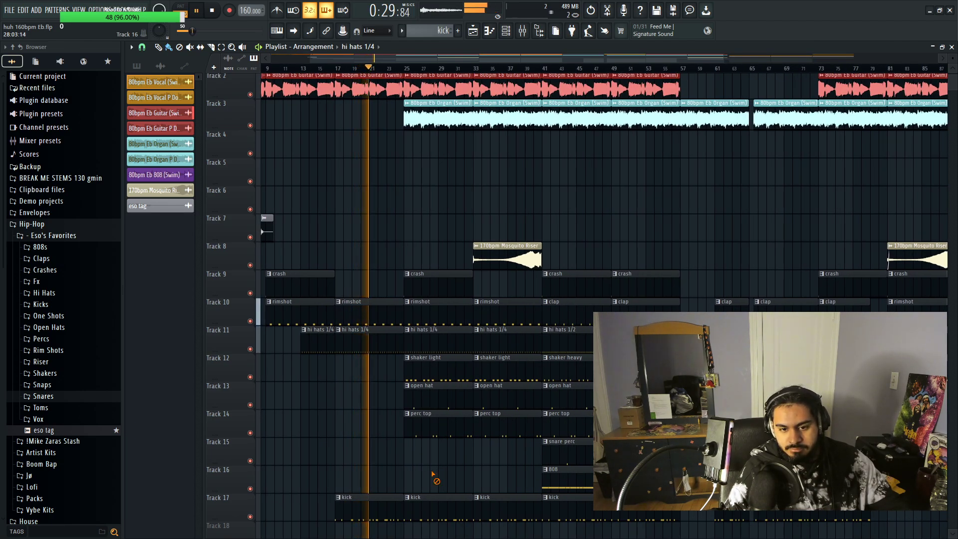
pyautogui.rightClick(449, 423)
pyautogui.rightClick(449, 397)
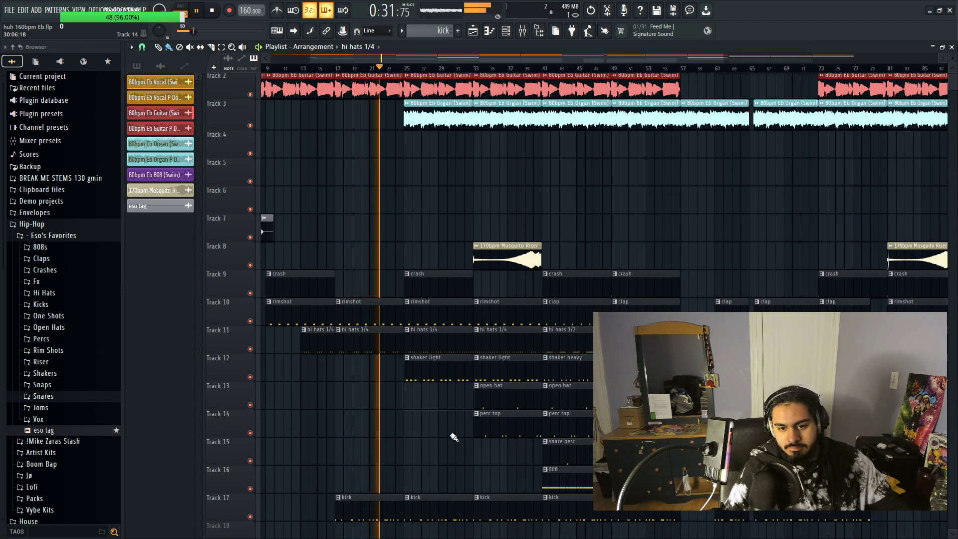
# Step: Play through the arrangement from bar 23 into the section after bar 41, checking how the drum layers build up
pyautogui.scroll(-2, 454, 437)
pyautogui.scroll(1, 590, 200)
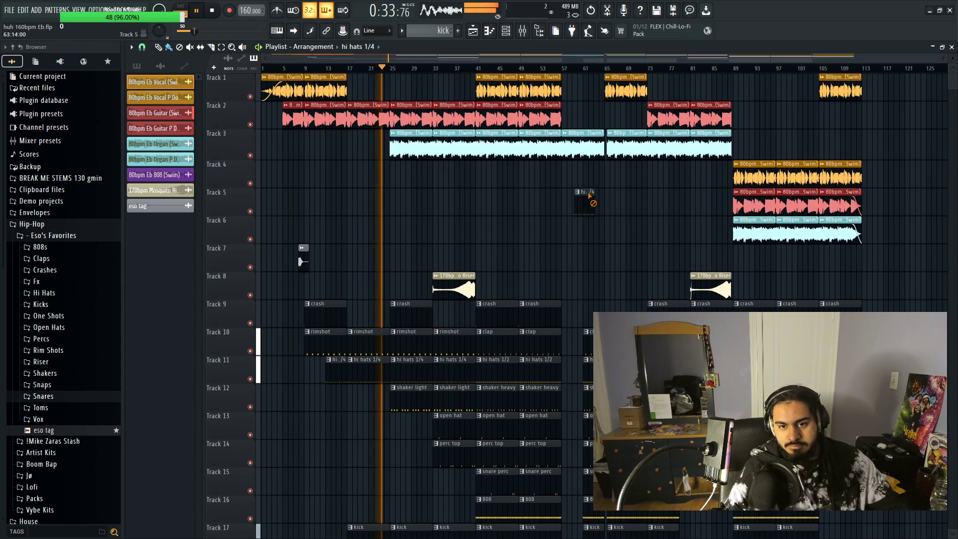
pyautogui.scroll(2, 349, 434)
pyautogui.scroll(-5, 319, 444)
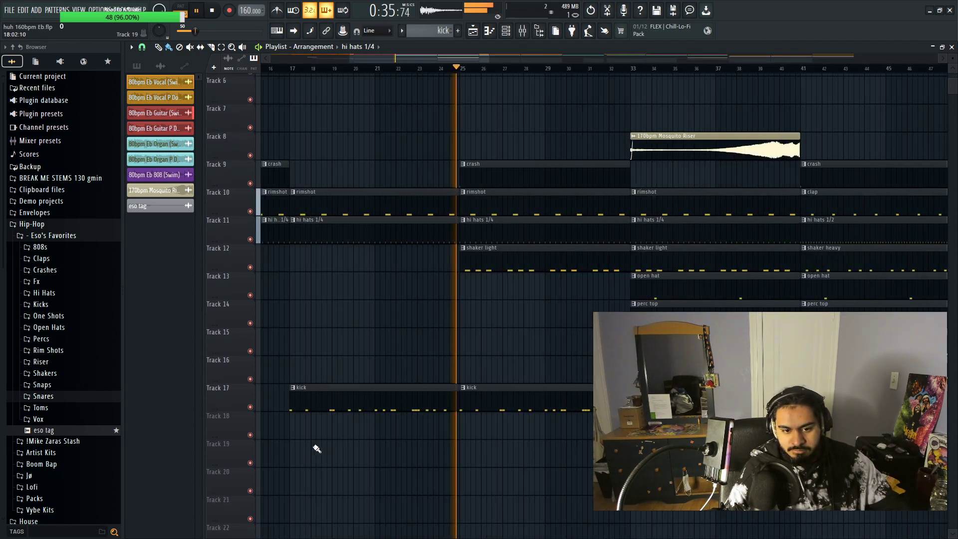
pyautogui.scroll(4, 319, 449)
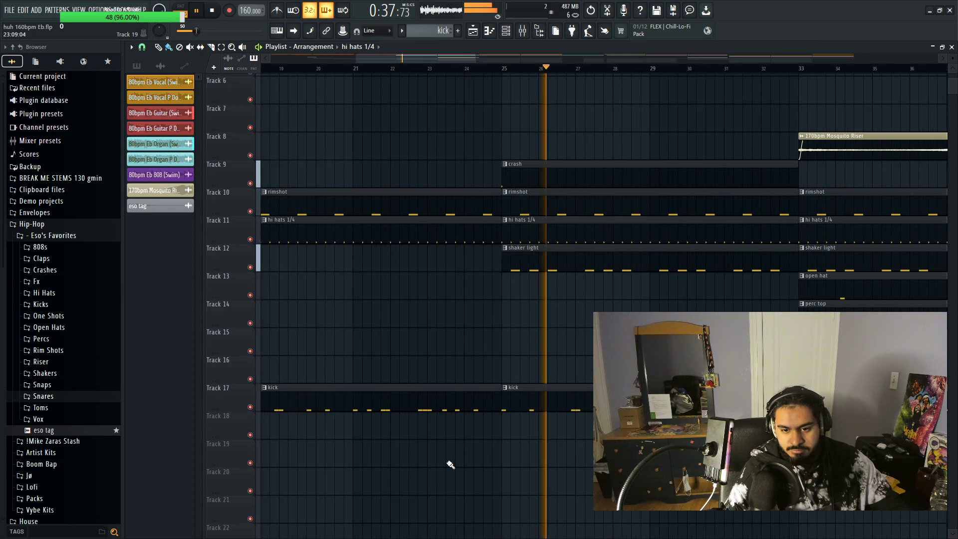
pyautogui.scroll(-2, 454, 462)
pyautogui.scroll(1, 449, 479)
pyautogui.scroll(3, 449, 468)
pyautogui.scroll(2, 448, 454)
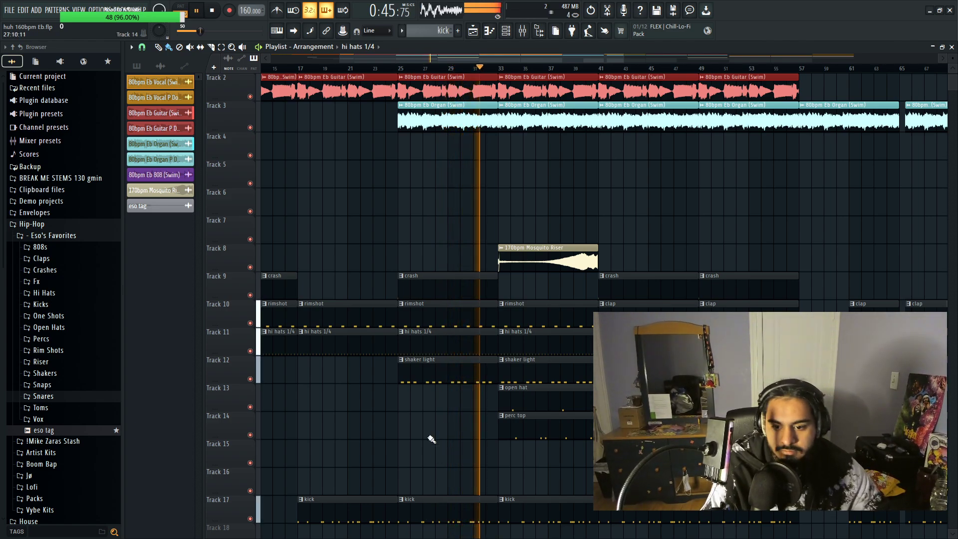
pyautogui.scroll(-3, 391, 442)
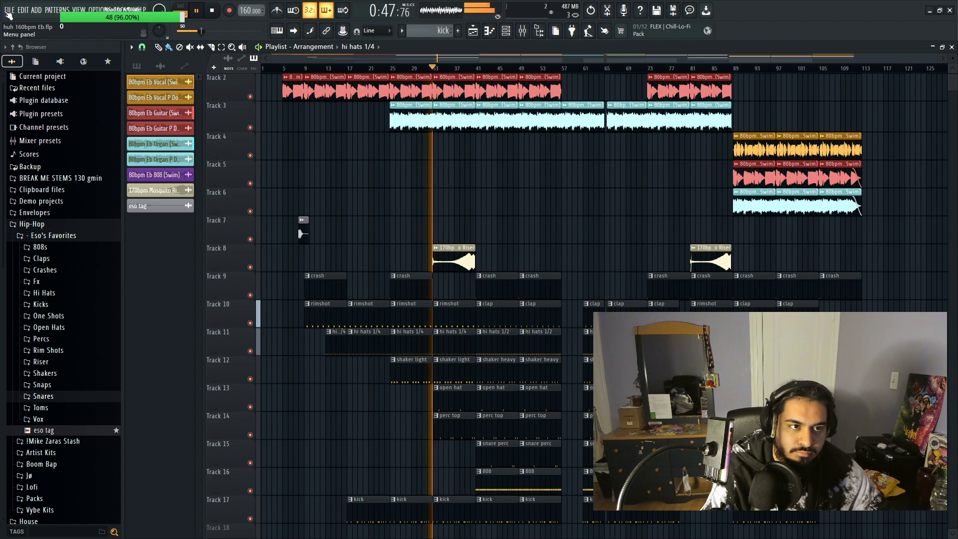
pyautogui.click(7, 12)
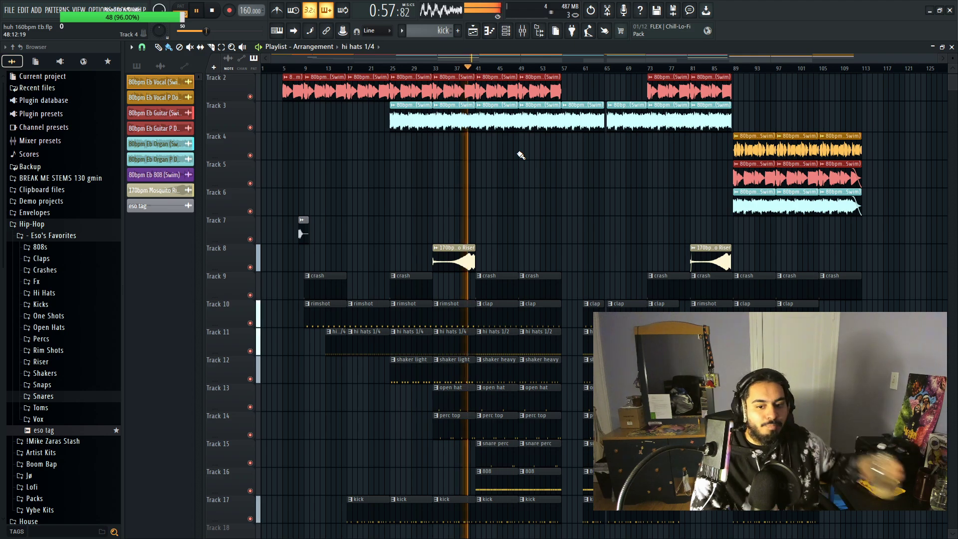
pyautogui.scroll(1, 527, 167)
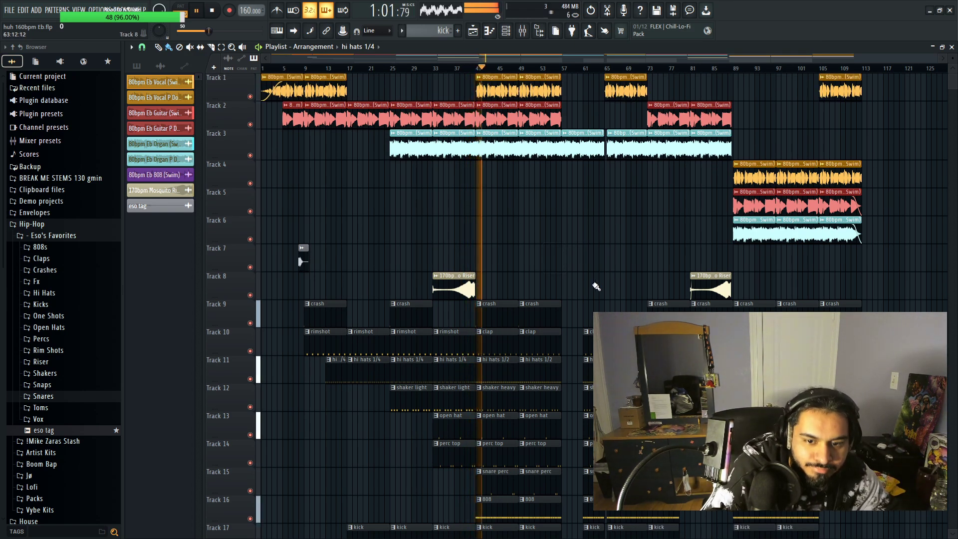
pyautogui.scroll(4, 473, 270)
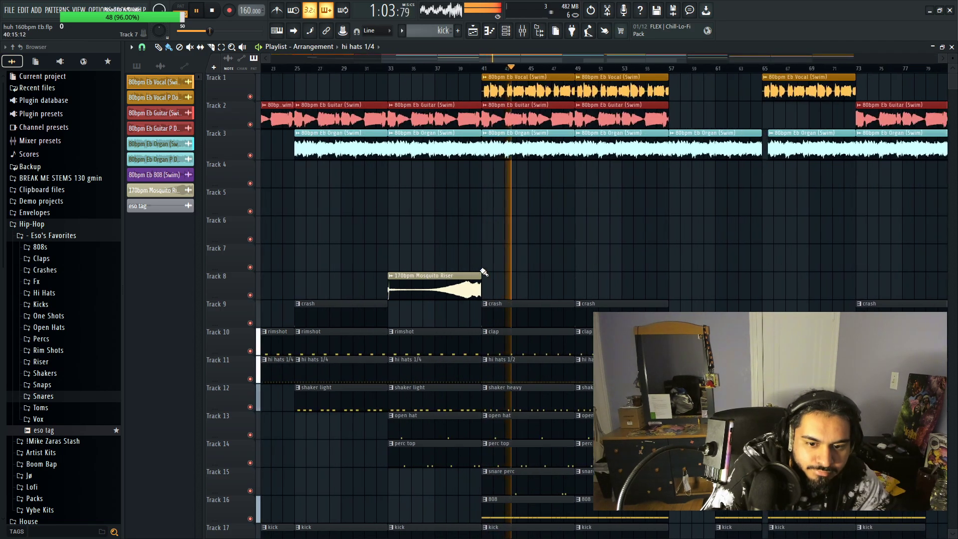
pyautogui.scroll(-4, 349, 253)
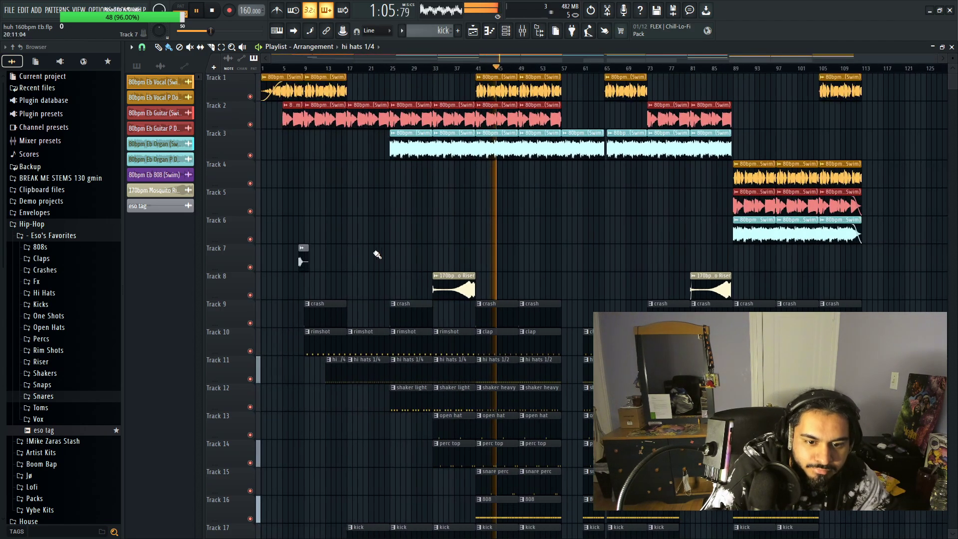
# Step: Replay from bar 33 and shorten the hi hats 1/4 clip there on Track 11 so it ends at bar 37
pyautogui.click(442, 68)
pyautogui.scroll(3, 479, 271)
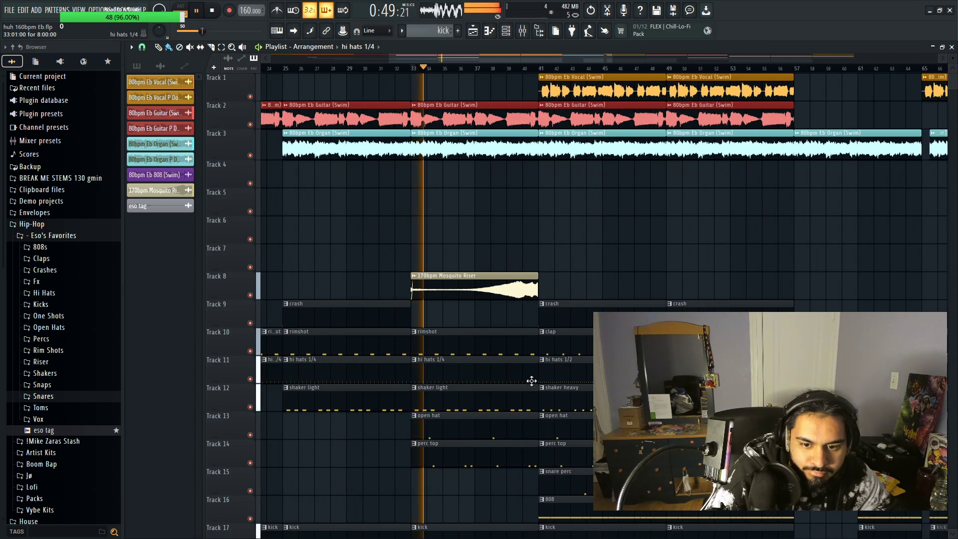
pyautogui.moveTo(532, 375); pyautogui.dragTo(493, 385)
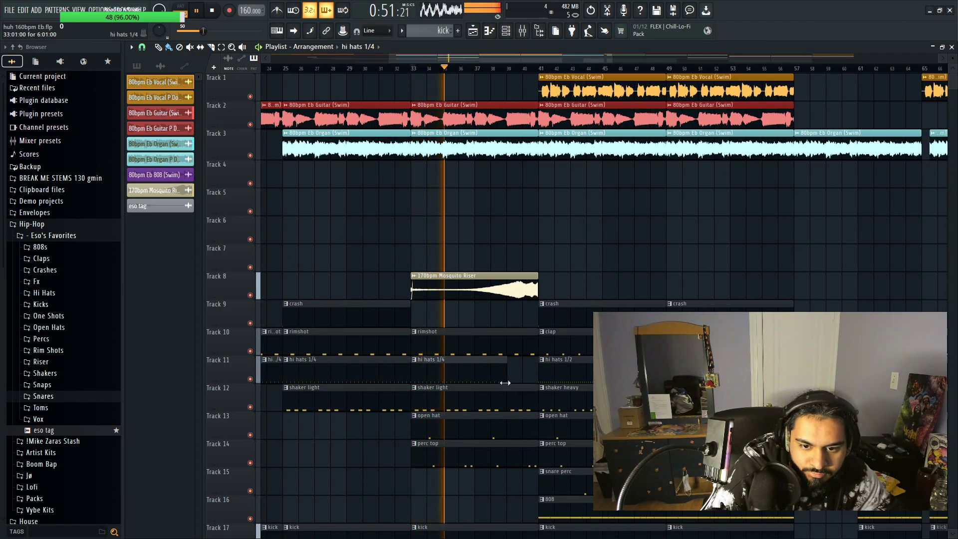
pyautogui.scroll(4, 504, 382)
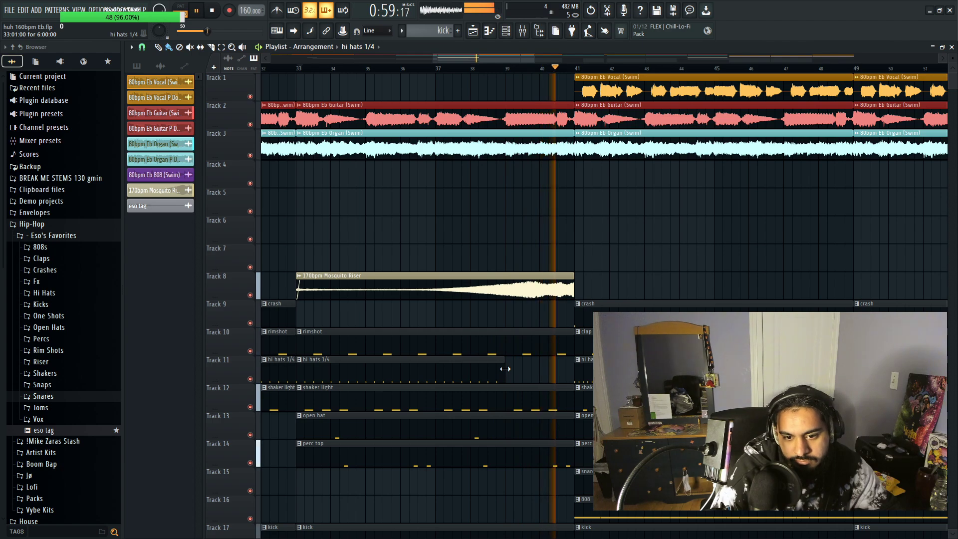
pyautogui.scroll(-2, 521, 349)
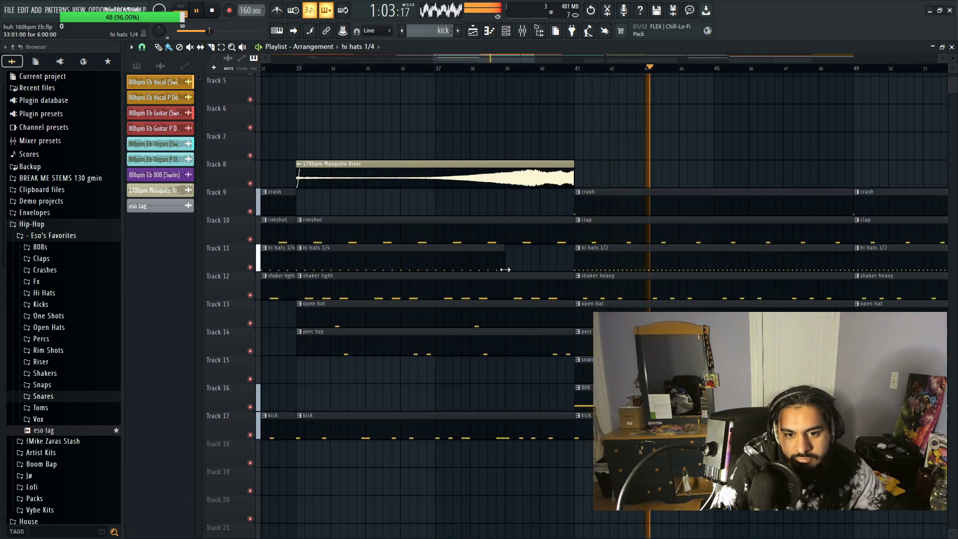
pyautogui.moveTo(505, 269); pyautogui.dragTo(435, 268)
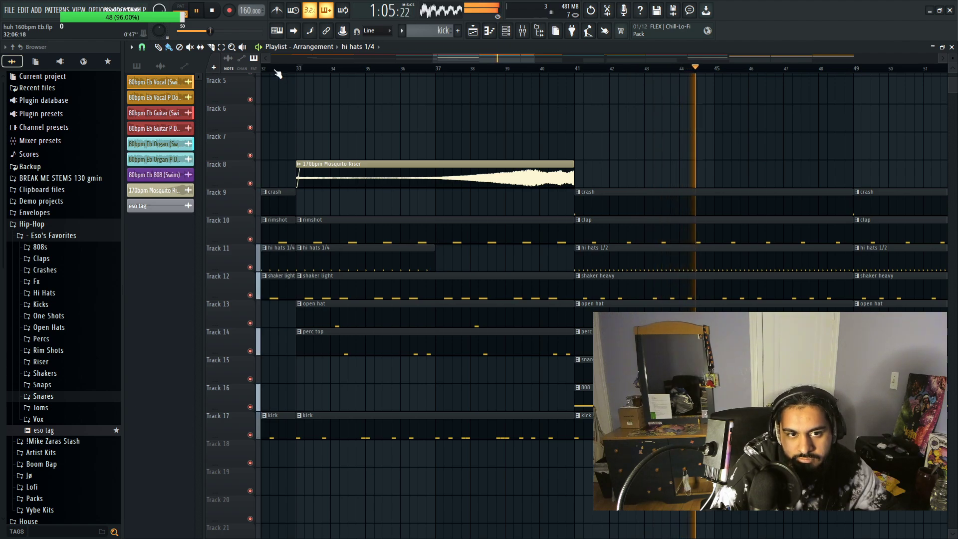
# Step: Replay the transition into bar 33 to hear how the riser and drums start together
pyautogui.press('space')
pyautogui.press('space')
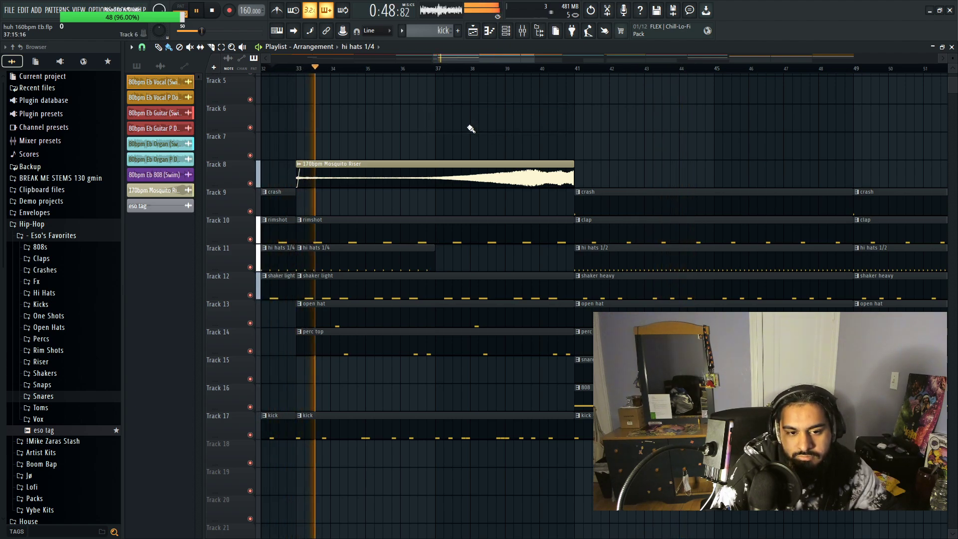
pyautogui.scroll(3, 291, 338)
pyautogui.scroll(2, 290, 338)
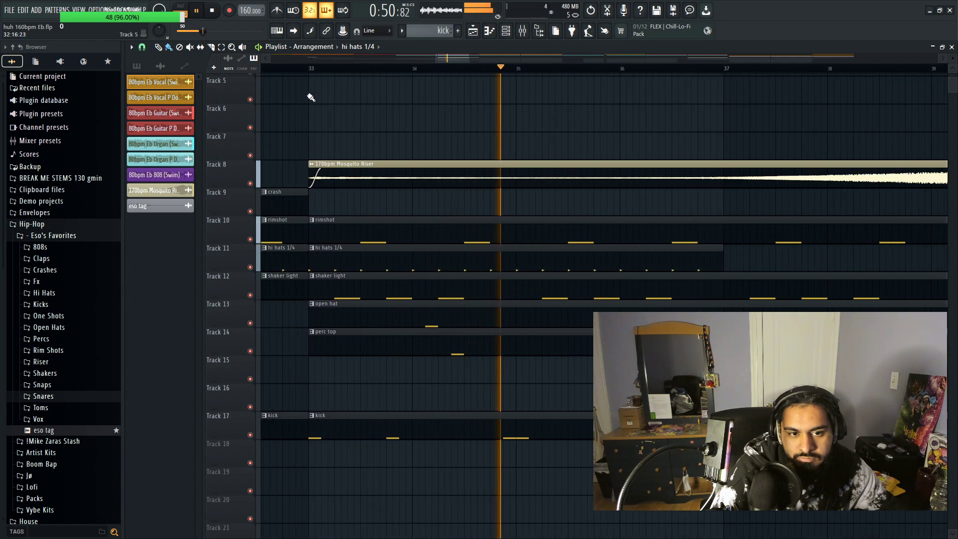
pyautogui.press('space')
pyautogui.press('space')
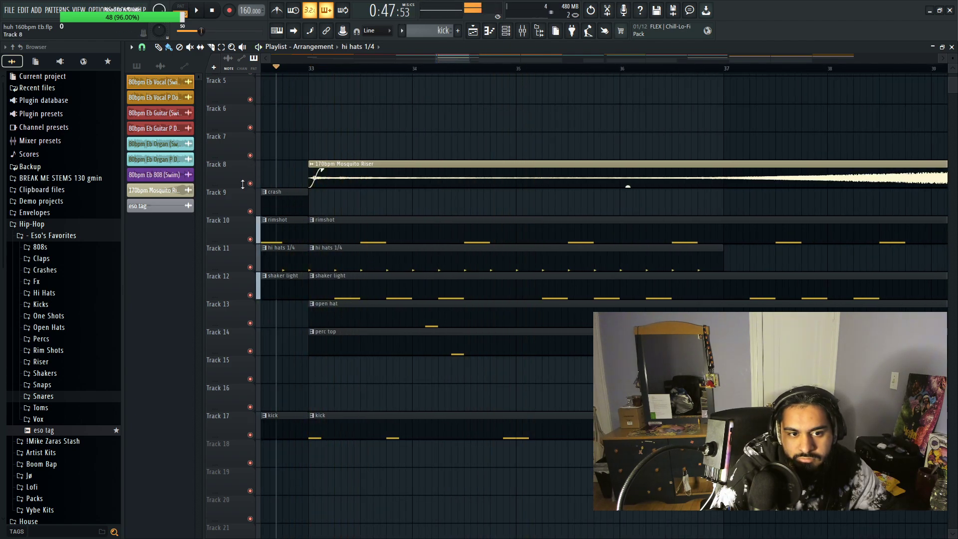
# Step: Audition the Mosquito Riser on Track 8 with only the kick on Track 17, and restore all tracks
pyautogui.rightClick(249, 183)
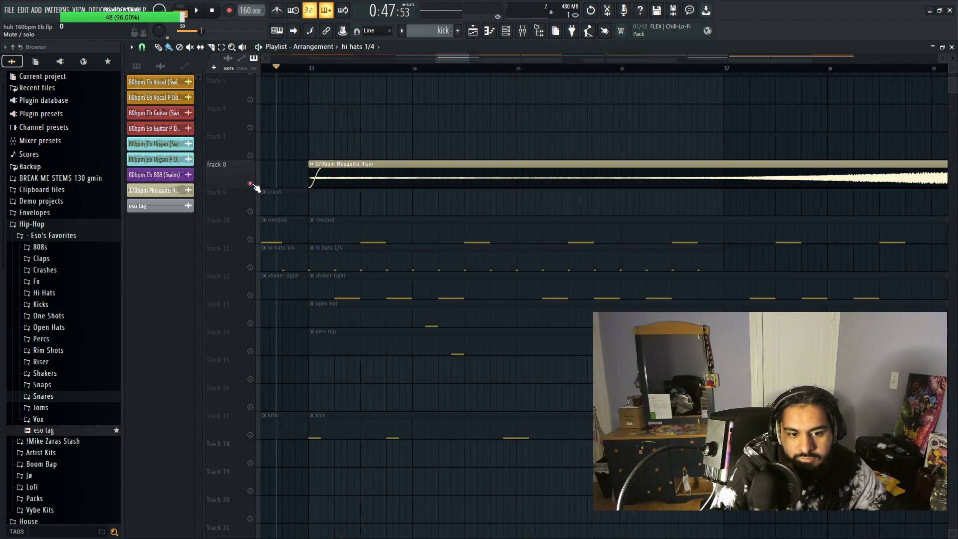
pyautogui.click(249, 434)
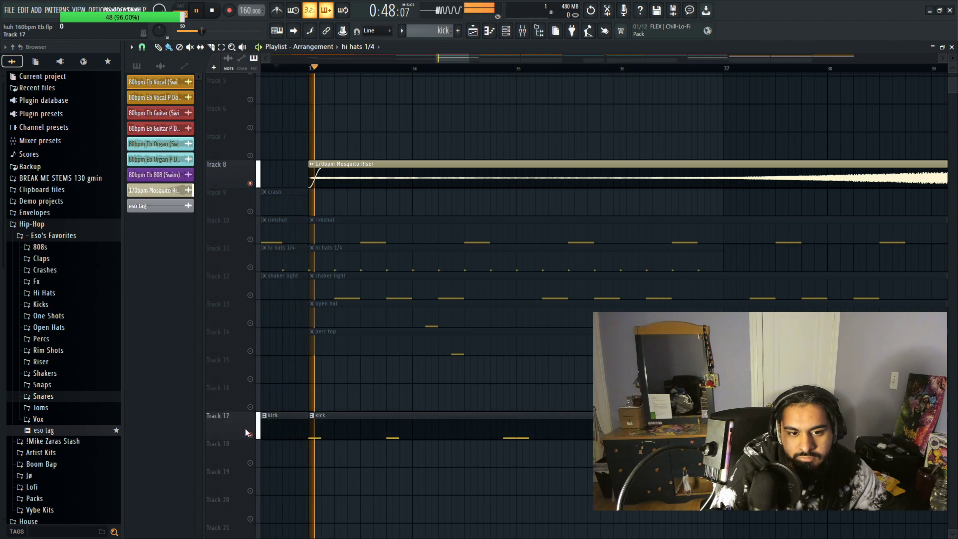
pyautogui.rightClick(250, 434)
pyautogui.rightClick(250, 433)
pyautogui.scroll(-3, 602, 518)
pyautogui.press('space')
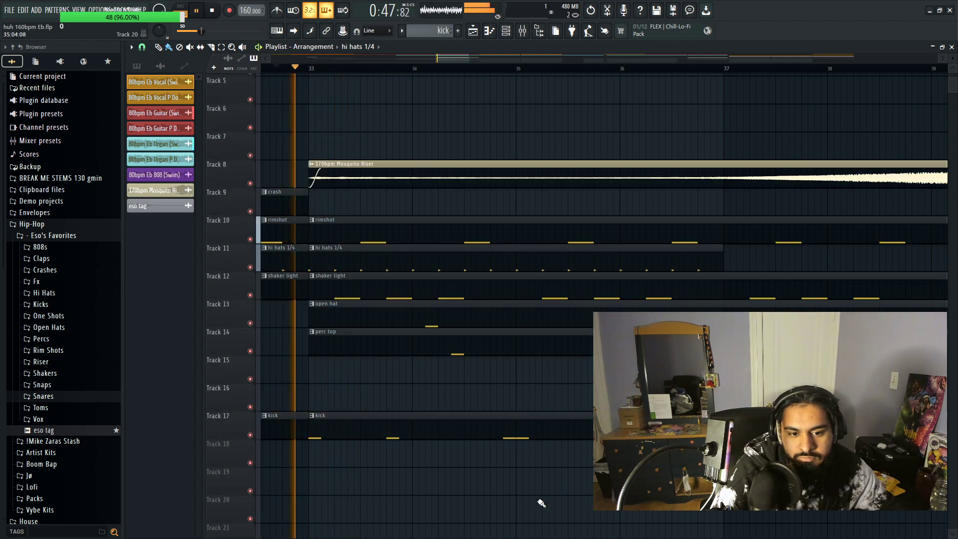
# Step: Open the hi hats 1/4 pattern's Hi-Hats notes in the piano roll and randomize the velocities of all notes
pyautogui.scroll(-6, 602, 536)
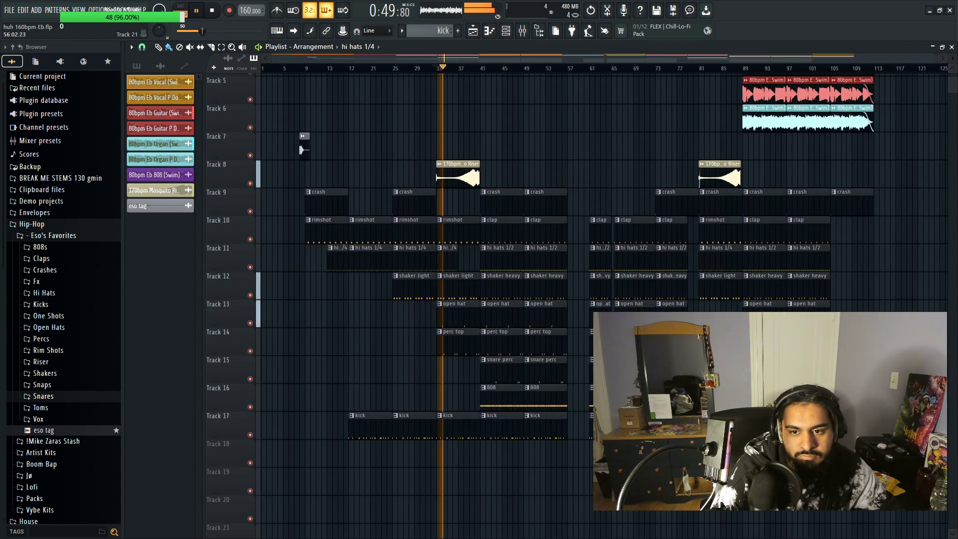
pyautogui.scroll(1, 858, 525)
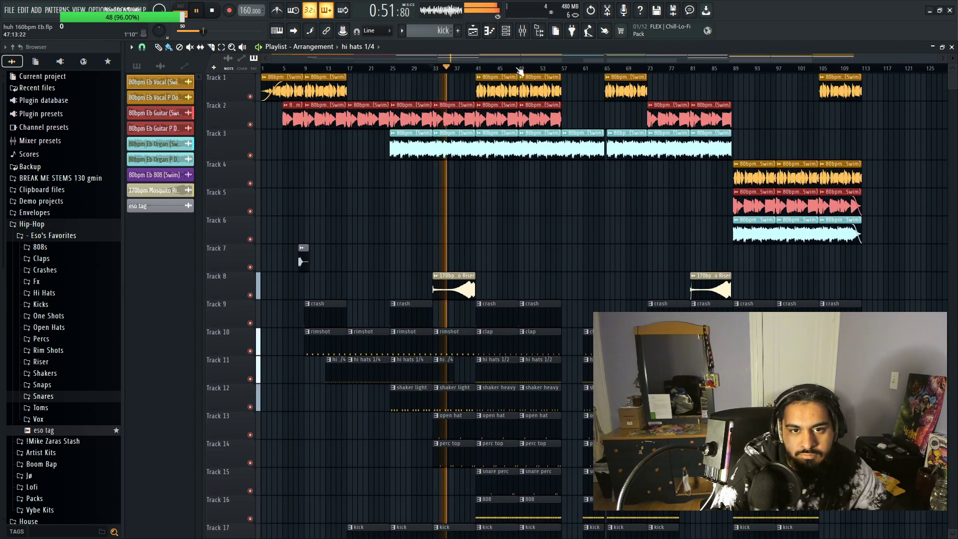
pyautogui.click(401, 31)
pyautogui.click(419, 62)
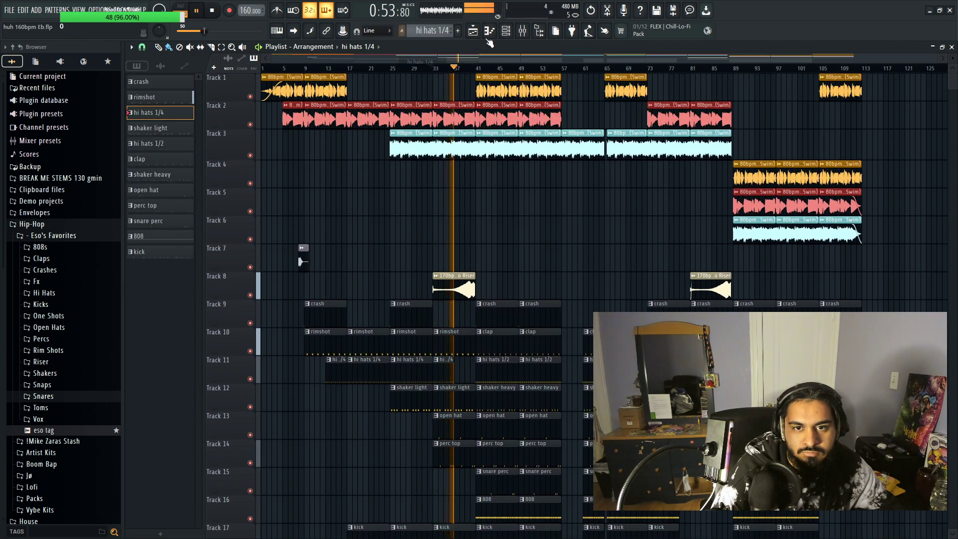
pyautogui.press('F7')
pyautogui.click(374, 47)
pyautogui.click(409, 178)
pyautogui.hotkey('ctrl', 'a')
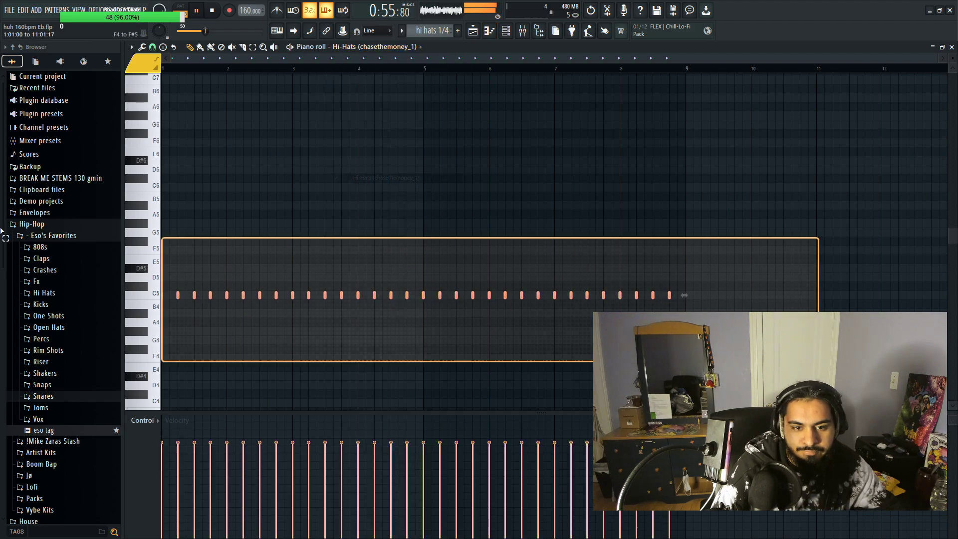
pyautogui.hotkey('alt', 'r')
pyautogui.click(529, 369)
pyautogui.click(510, 378)
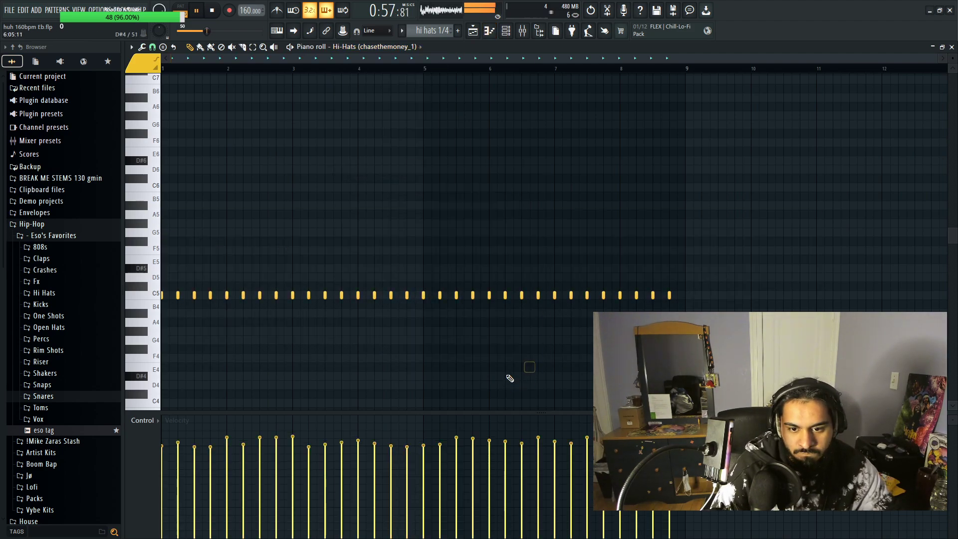
# Step: Switch to the hi hats 1/2 pattern and randomize the velocities of its hi-hat notes
pyautogui.click(392, 45)
pyautogui.click(407, 178)
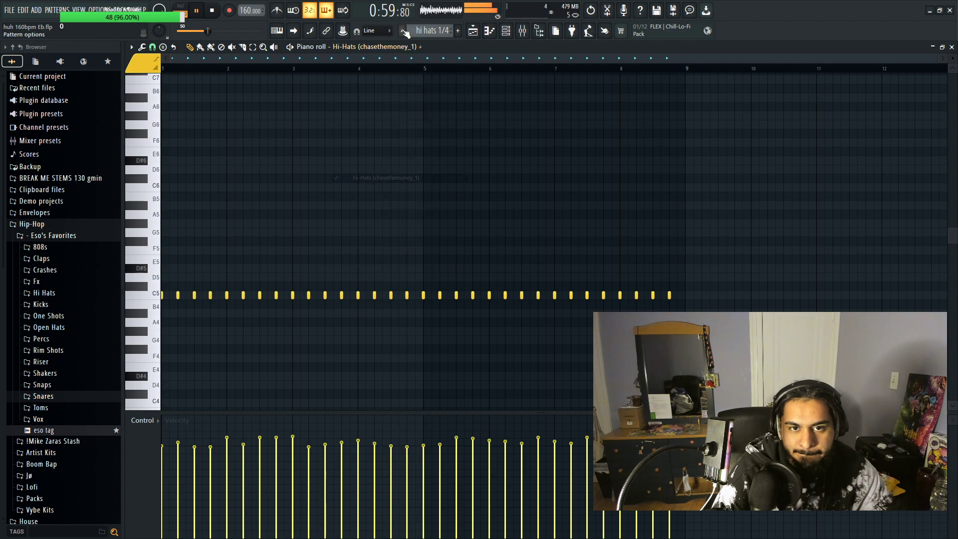
pyautogui.click(432, 30)
pyautogui.click(424, 75)
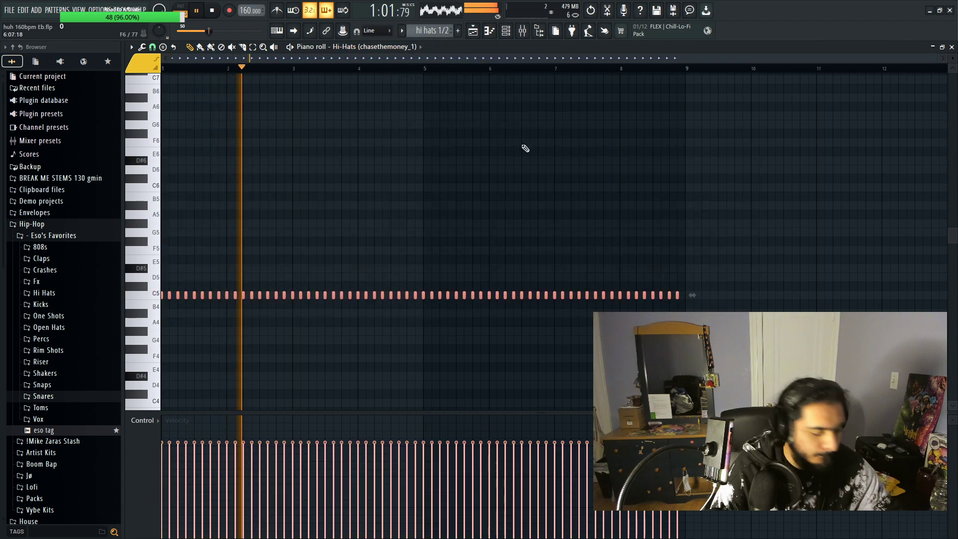
pyautogui.hotkey('alt', 'r')
pyautogui.click(530, 367)
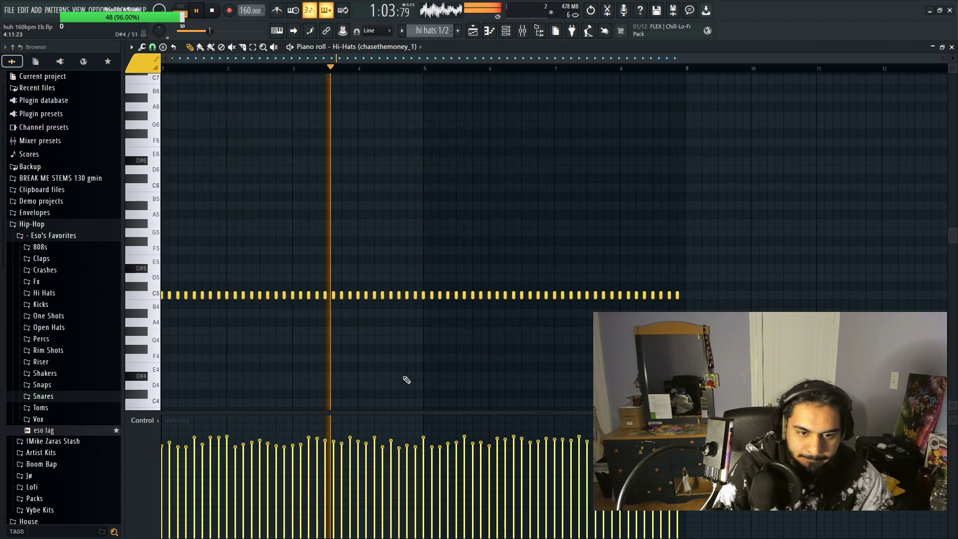
# Step: Set the snap to 1/4 step and try a dense hi-hat roll between bar 4's last hi-hat and bar 5
pyautogui.scroll(3, 438, 299)
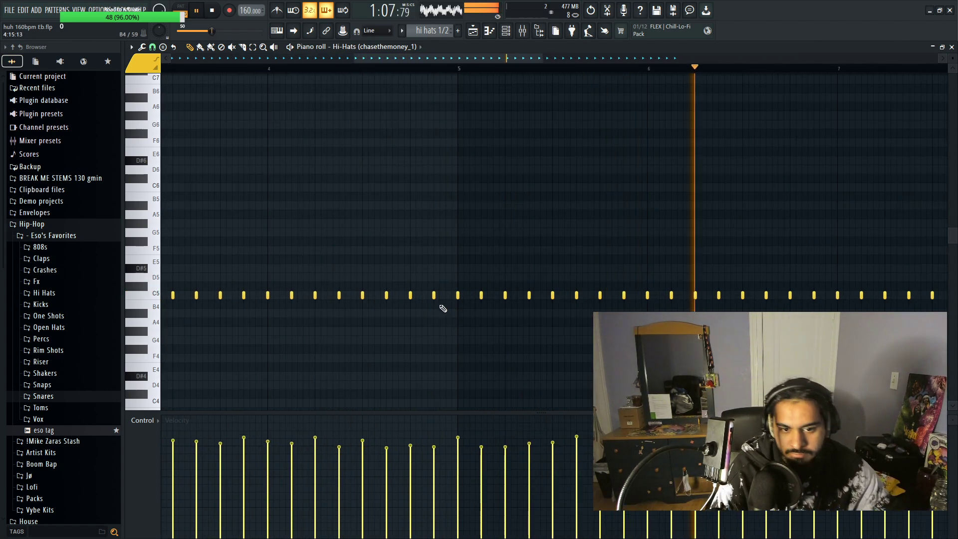
pyautogui.scroll(3, 444, 308)
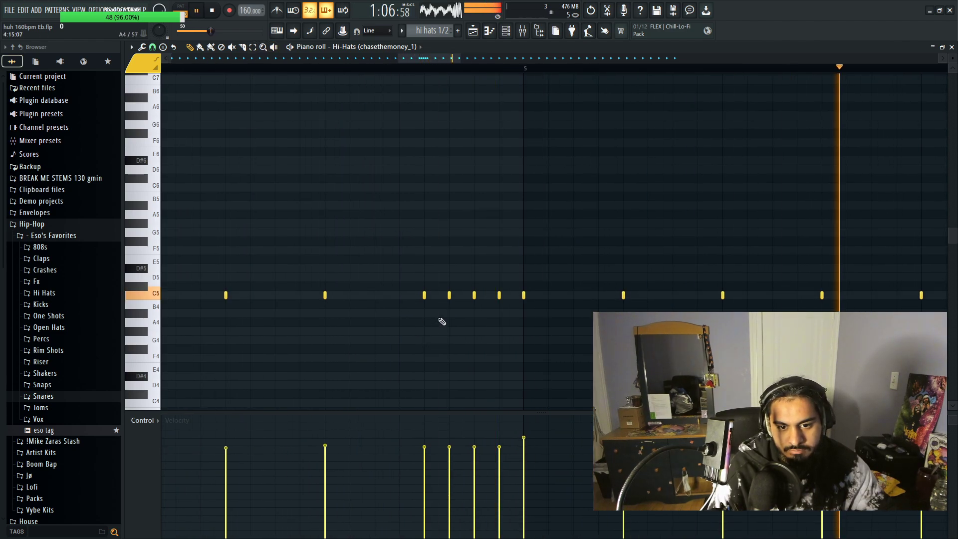
pyautogui.click(152, 47)
pyautogui.click(172, 113)
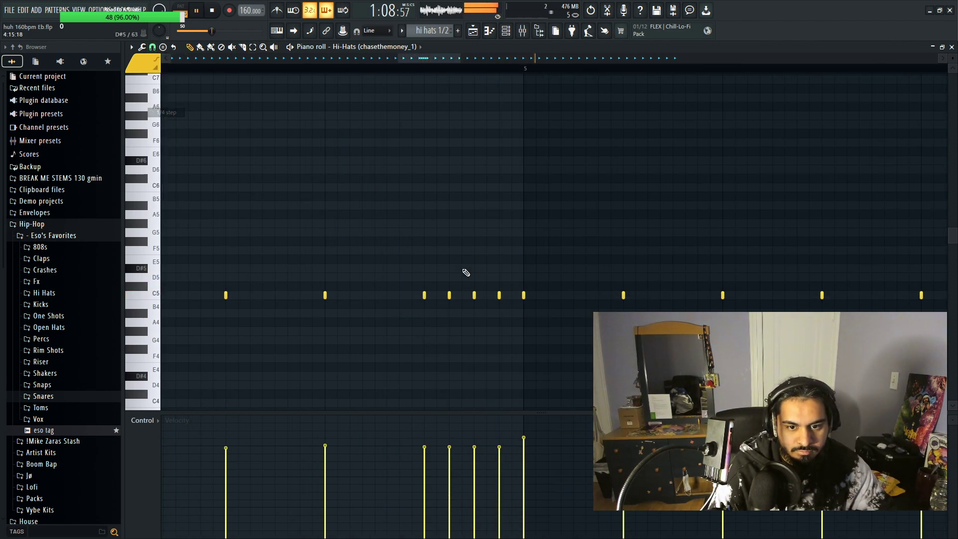
pyautogui.click(486, 295)
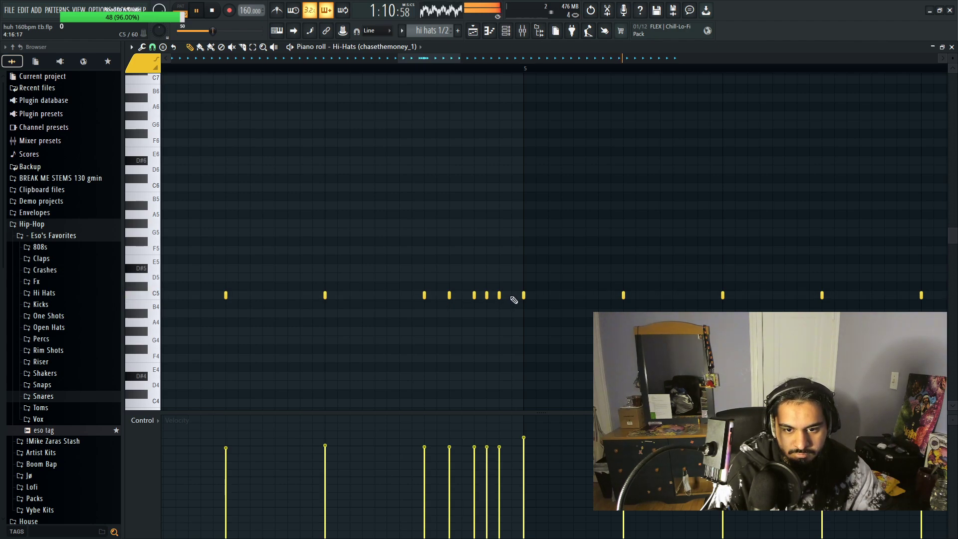
pyautogui.click(511, 295)
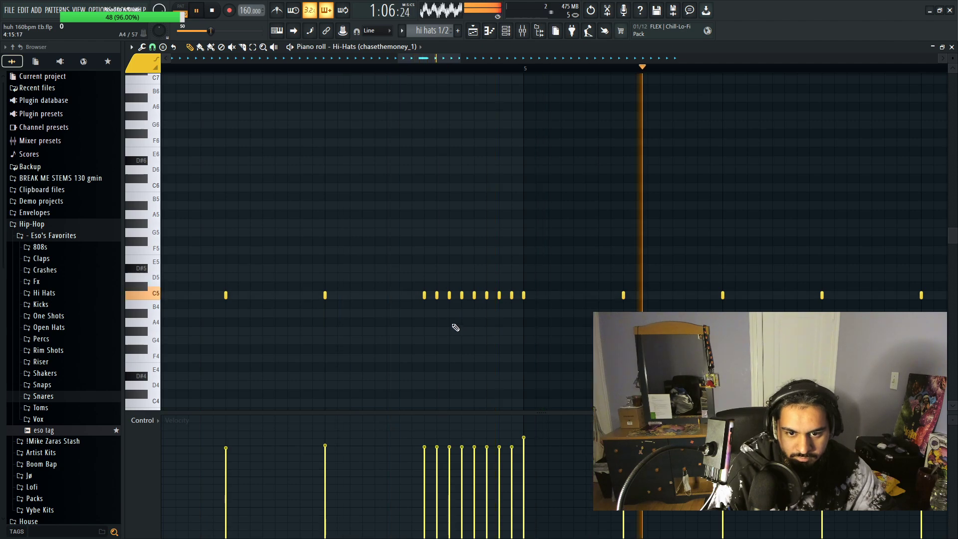
# Step: Try a faster roll on bar 4's last hi-hat with 1/6 step snap, and remove the added roll notes
pyautogui.click(153, 46)
pyautogui.click(162, 95)
pyautogui.scroll(2, 430, 295)
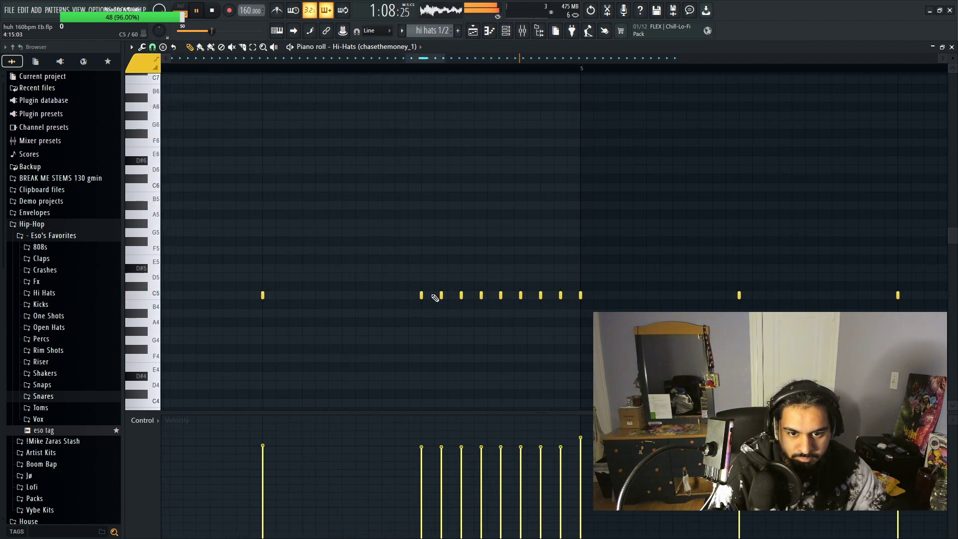
pyautogui.moveTo(440, 294); pyautogui.dragTo(447, 294)
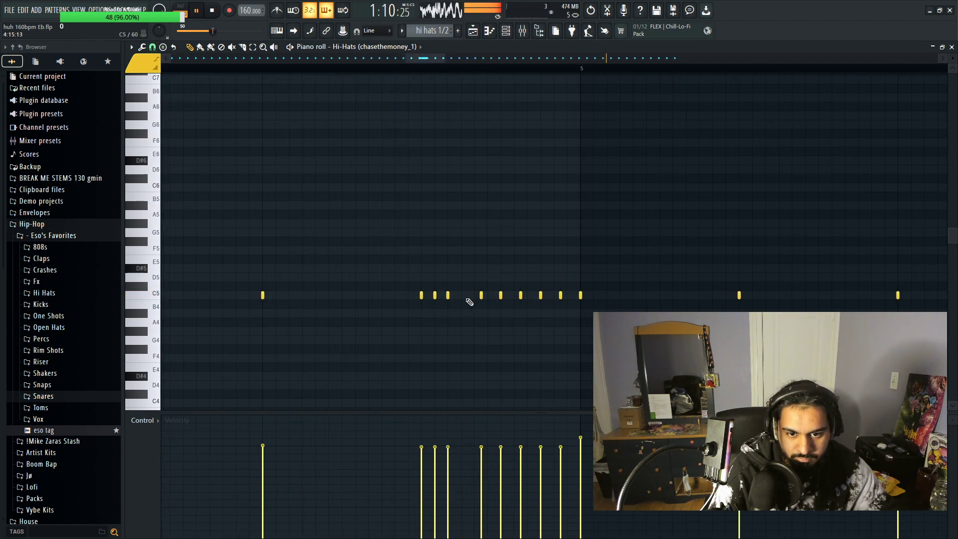
pyautogui.click(461, 295)
pyautogui.hotkey('ctrl', 'z')
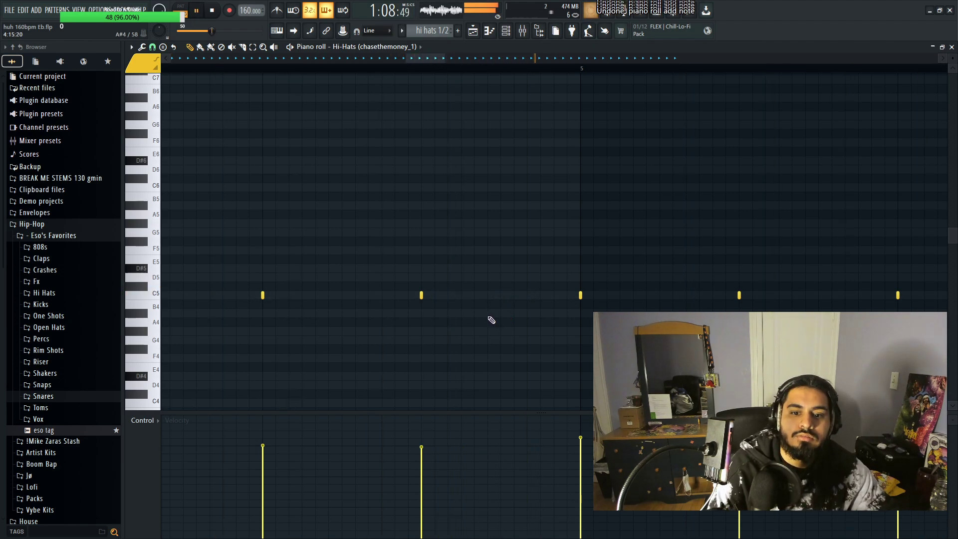
# Step: Restart playback and try an extra hi-hat between the fourth and fifth hi-hats of bar 1
pyautogui.scroll(-4, 489, 318)
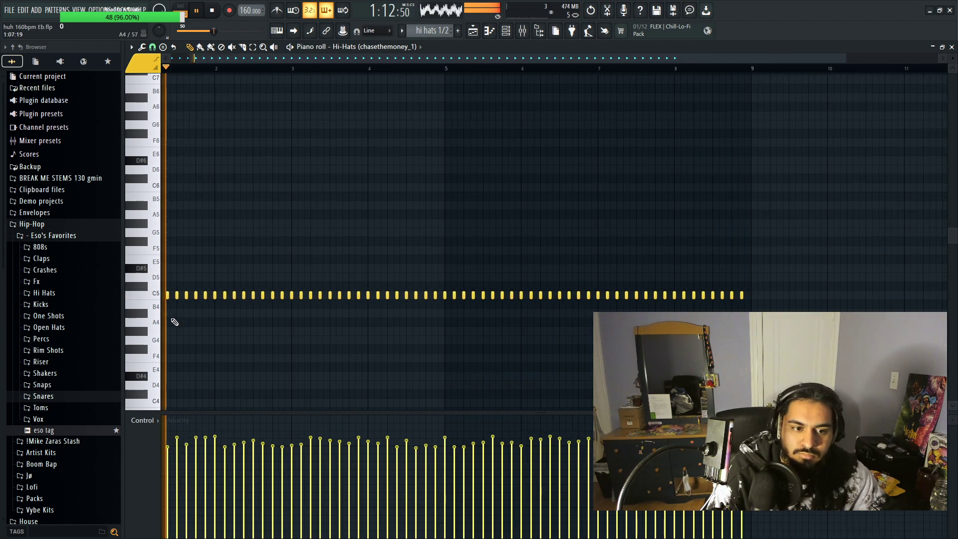
pyautogui.scroll(4, 171, 320)
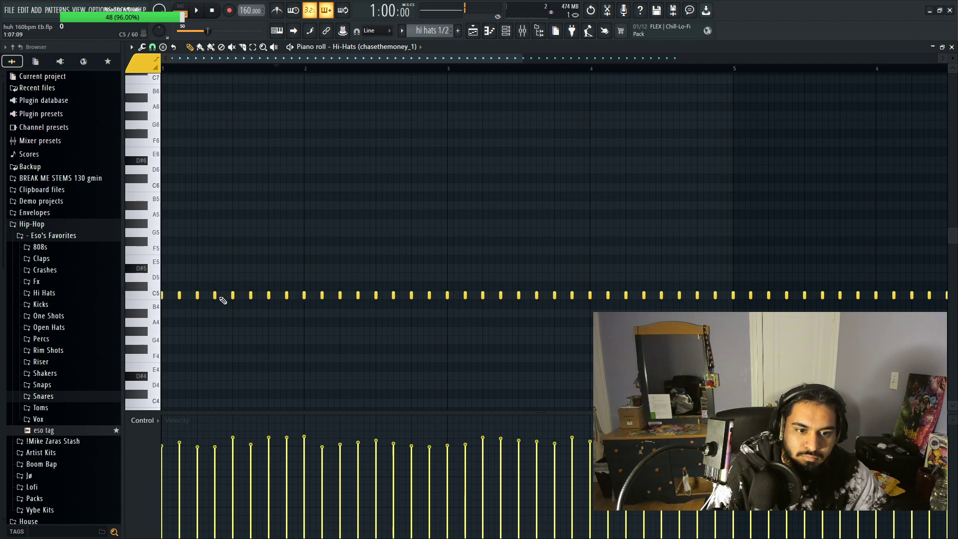
pyautogui.press('space')
pyautogui.scroll(2, 201, 143)
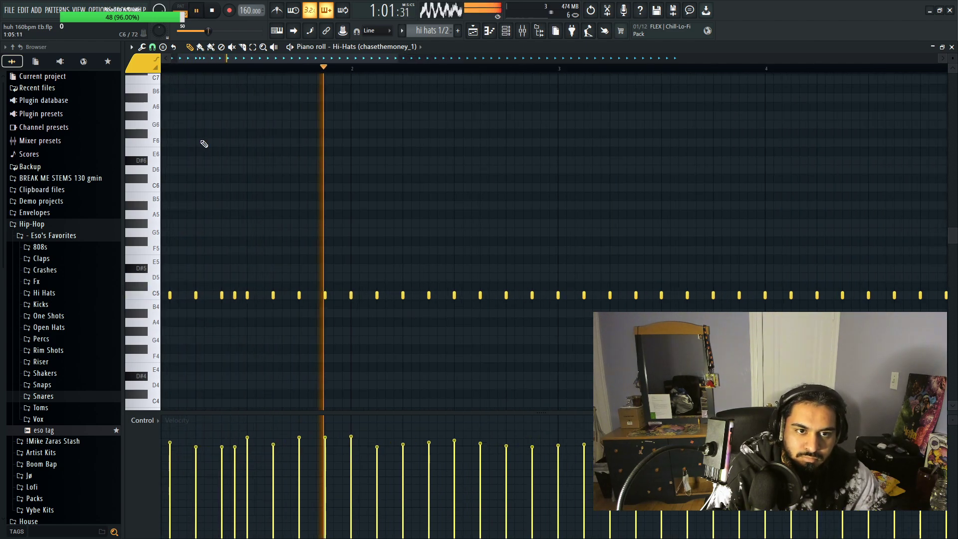
# Step: Remove the extra hi-hat in bar 1 and set the piano roll snap to 1/4 step
pyautogui.click(152, 47)
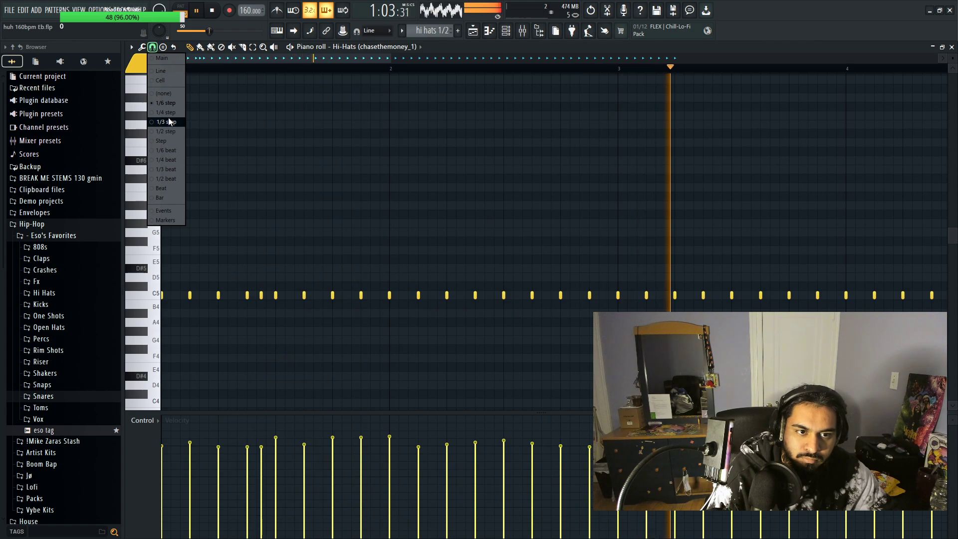
pyautogui.click(169, 118)
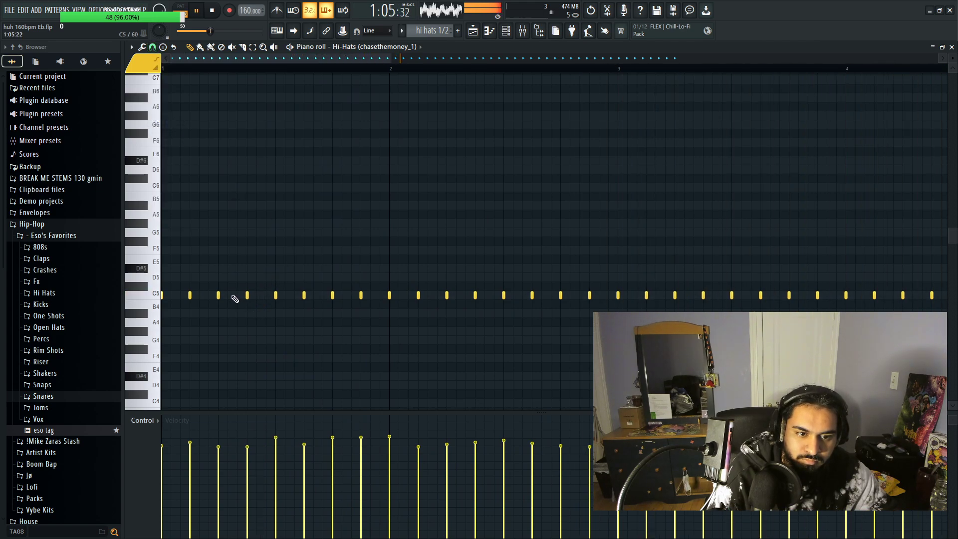
pyautogui.click(151, 47)
pyautogui.click(167, 113)
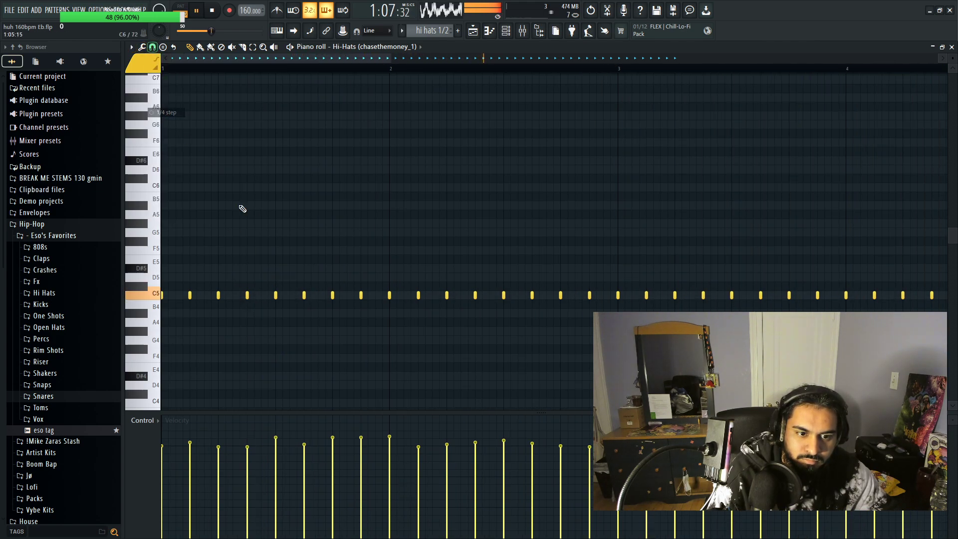
# Step: Try an extra hi-hat near the end of bar 1 and another after its first hi-hat, and undo them
pyautogui.scroll(-2, 287, 330)
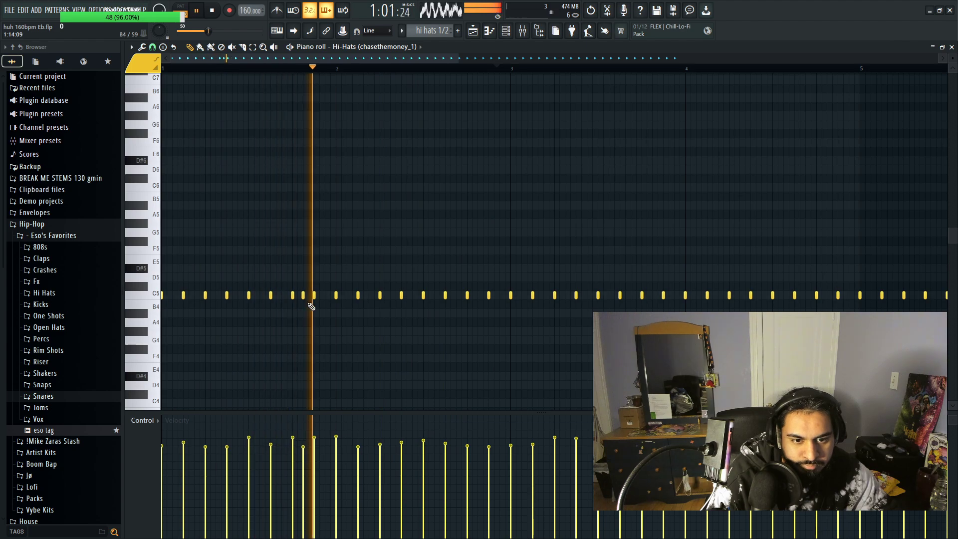
pyautogui.click(171, 294)
pyautogui.press('space')
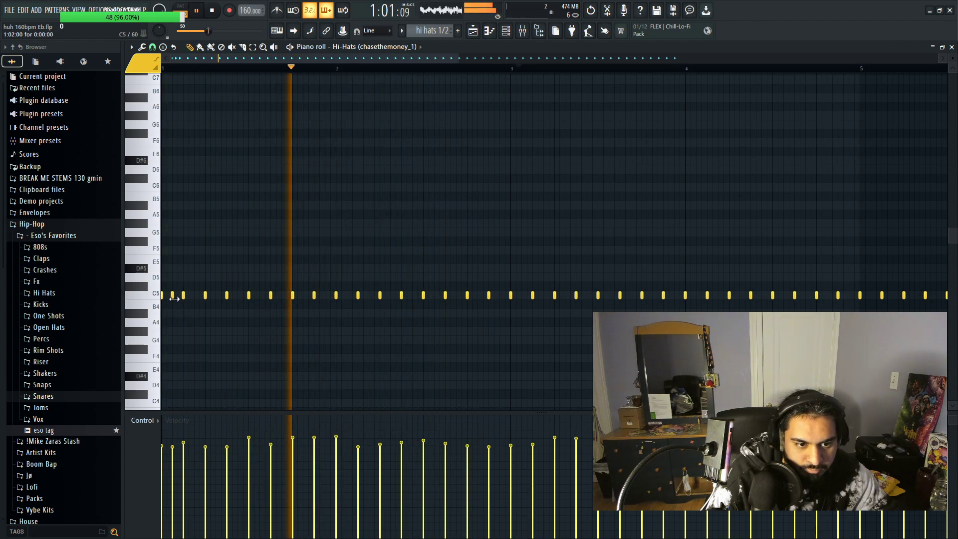
pyautogui.keyDown('ctrl'); pyautogui.scroll(-2, 169, 300); pyautogui.keyUp('ctrl')
pyautogui.hotkey('ctrl', 'z')
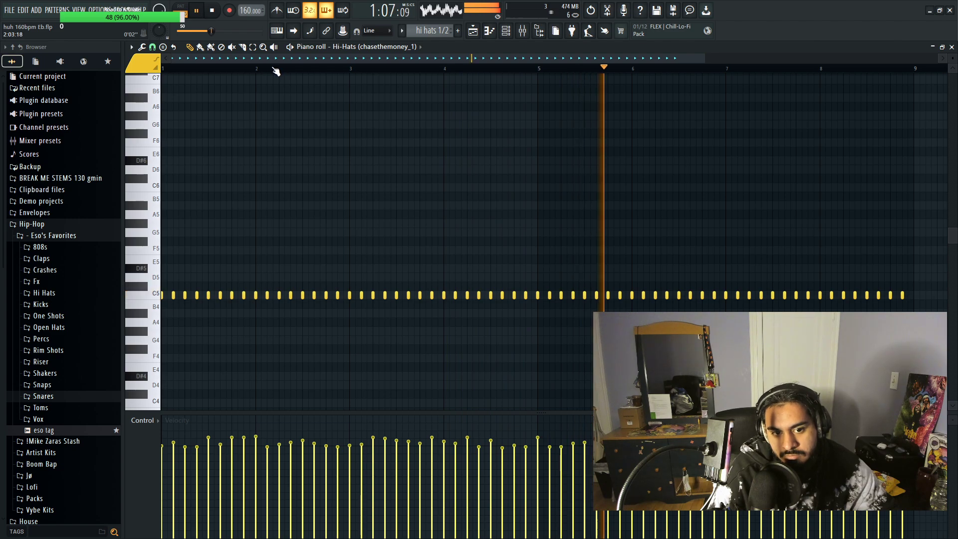
# Step: Add an extra hi-hat between the last two hi-hats of bar 2 and replay the pattern to audition it
pyautogui.click(237, 70)
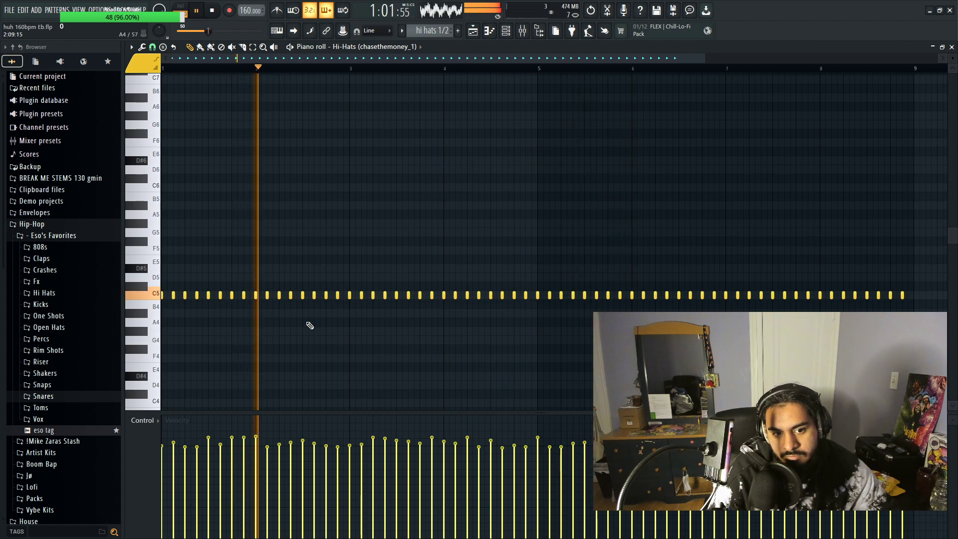
pyautogui.click(332, 295)
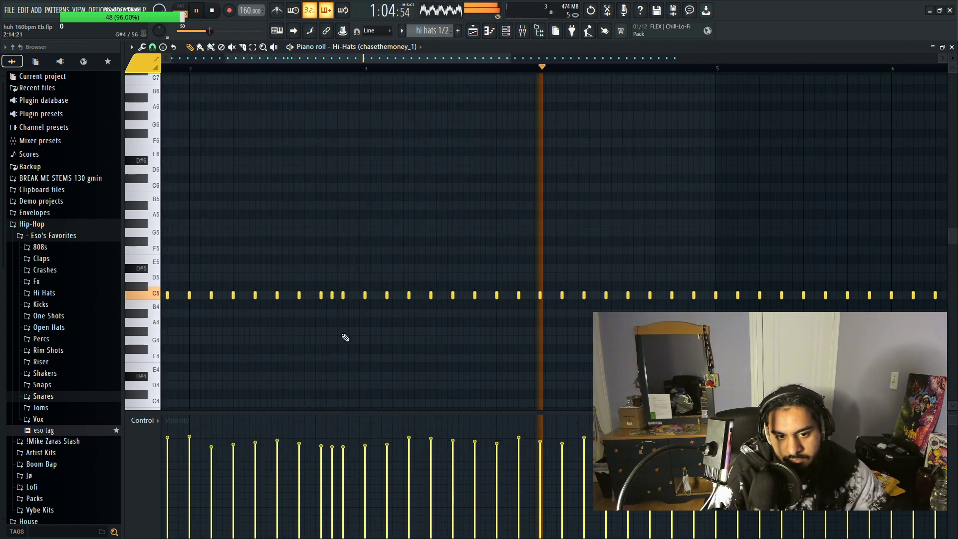
pyautogui.press('space')
pyautogui.scroll(-1, 334, 339)
pyautogui.press('space')
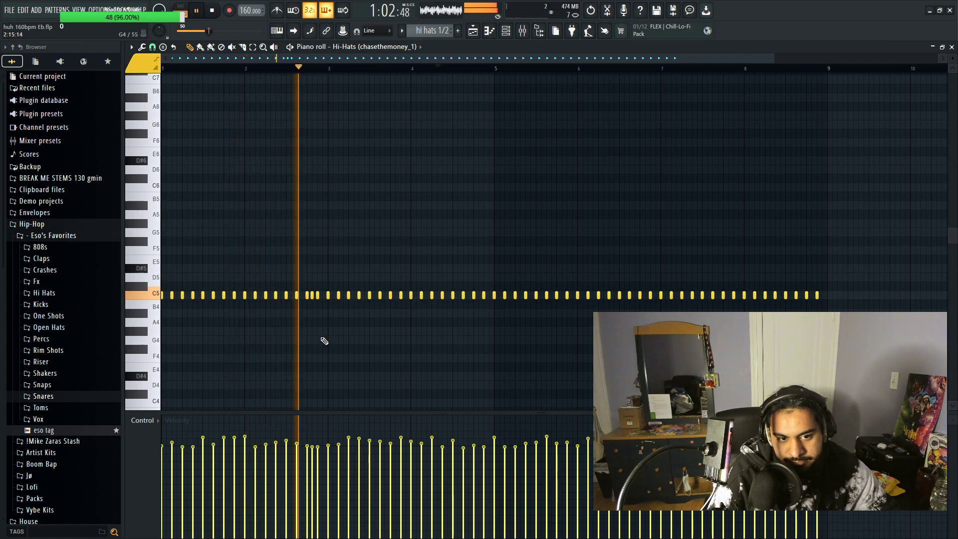
# Step: Fill the gap after bar 2's seventh hi-hat with three more notes at 1/4-step spacing to form a five-note roll
pyautogui.scroll(3, 303, 335)
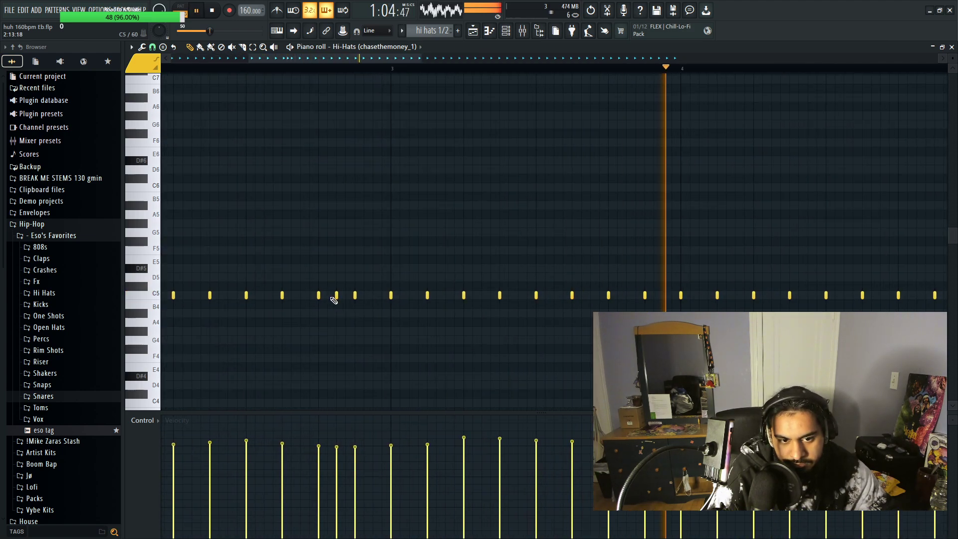
pyautogui.scroll(2, 324, 309)
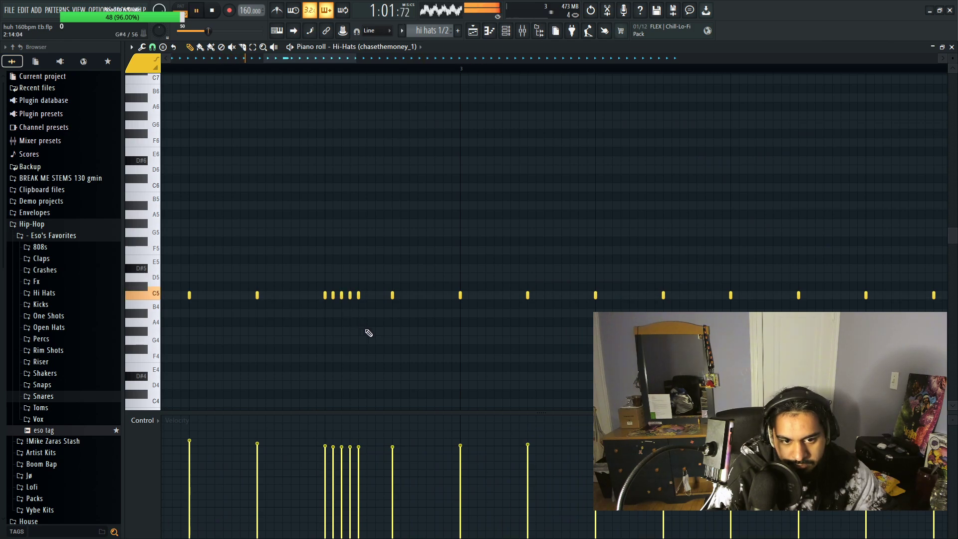
pyautogui.scroll(-2, 369, 333)
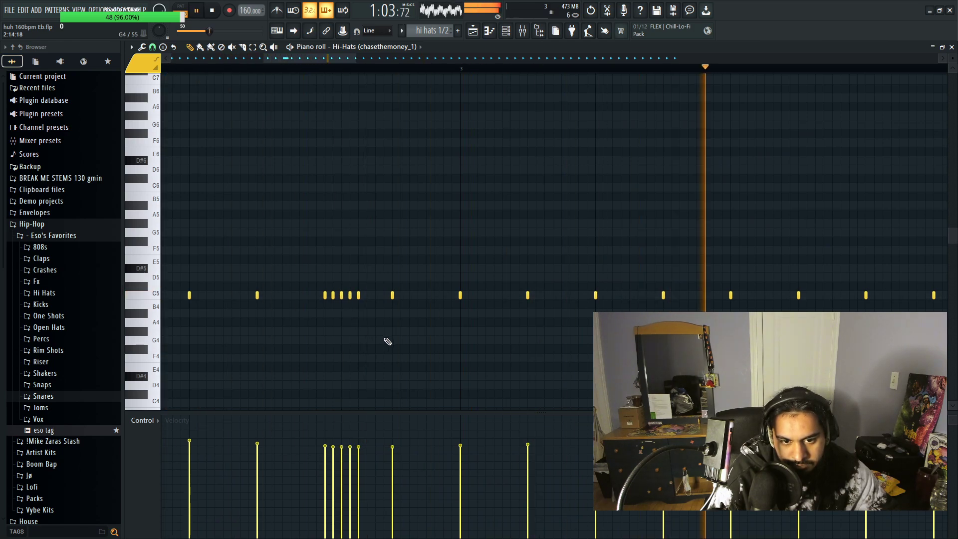
# Step: Try two five-note hi-hat rolls at 1/4-step spacing on the last two hi-hats of bar 6, audition them and remove them
pyautogui.scroll(-4, 379, 357)
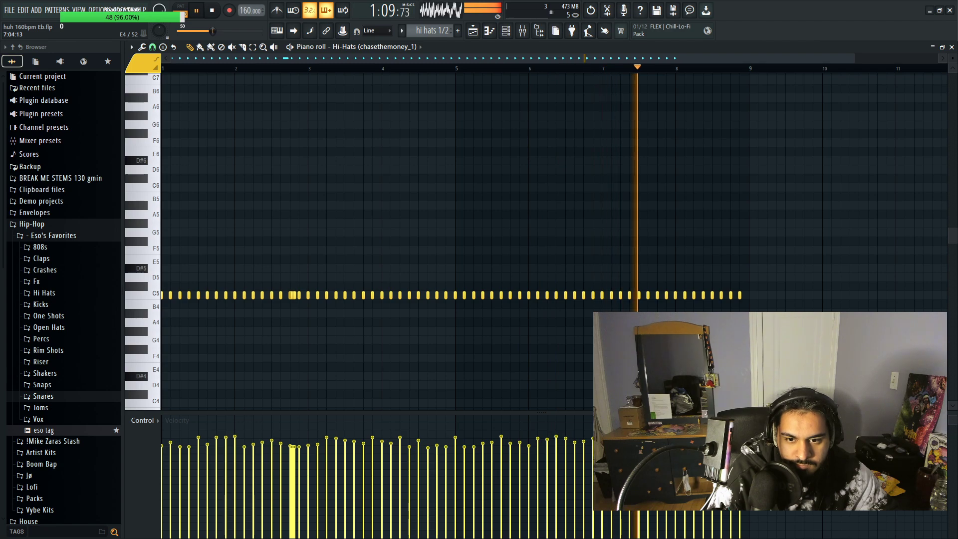
pyautogui.scroll(4, 562, 318)
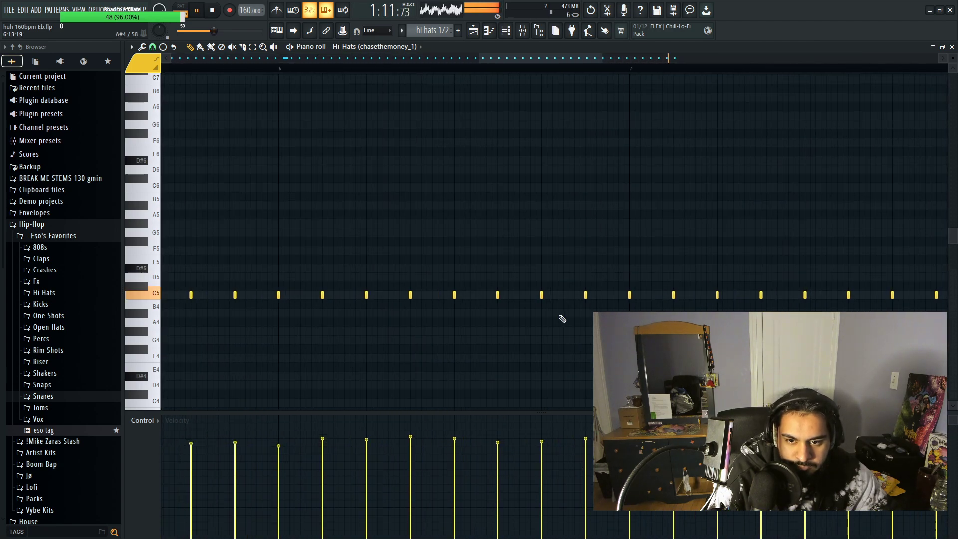
pyautogui.scroll(1, 553, 299)
pyautogui.scroll(-4, 576, 323)
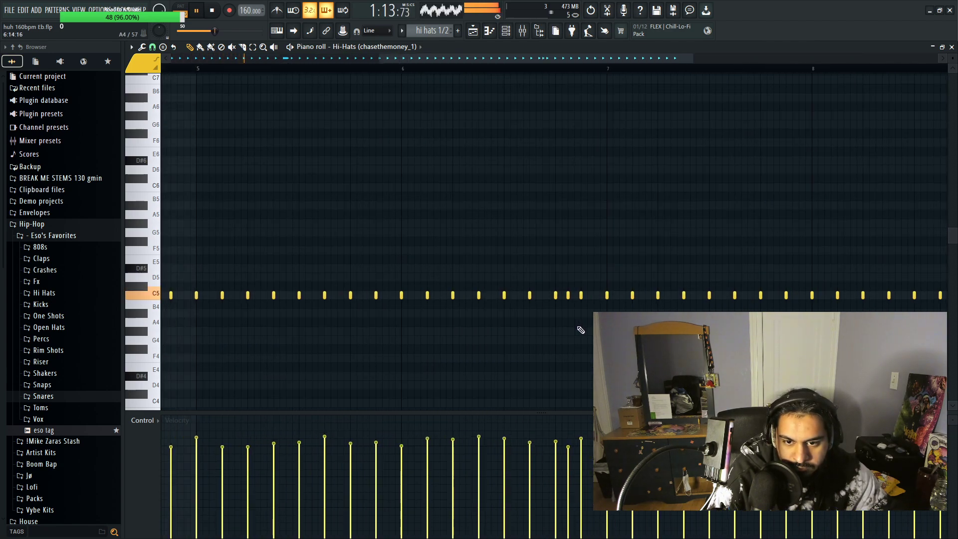
pyautogui.scroll(5, 549, 325)
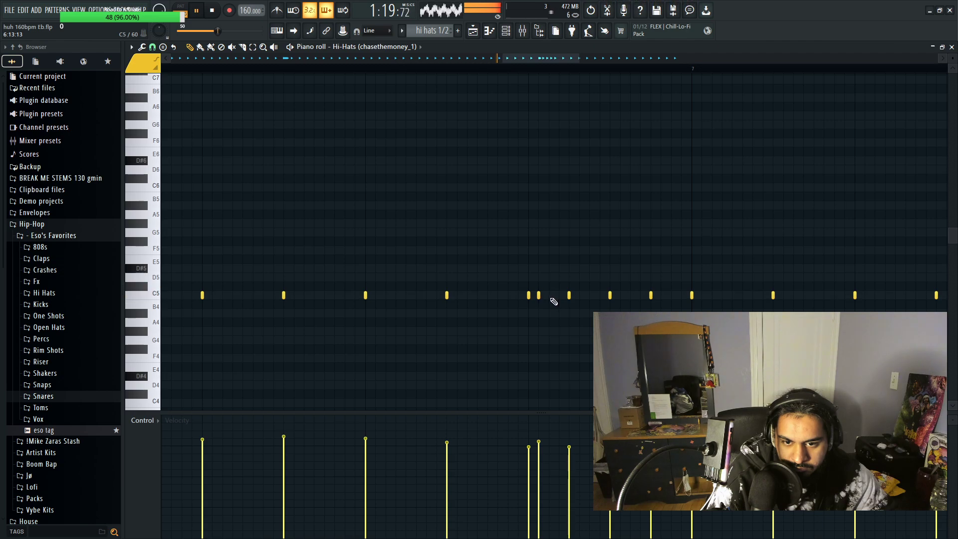
pyautogui.moveTo(548, 297); pyautogui.dragTo(559, 297)
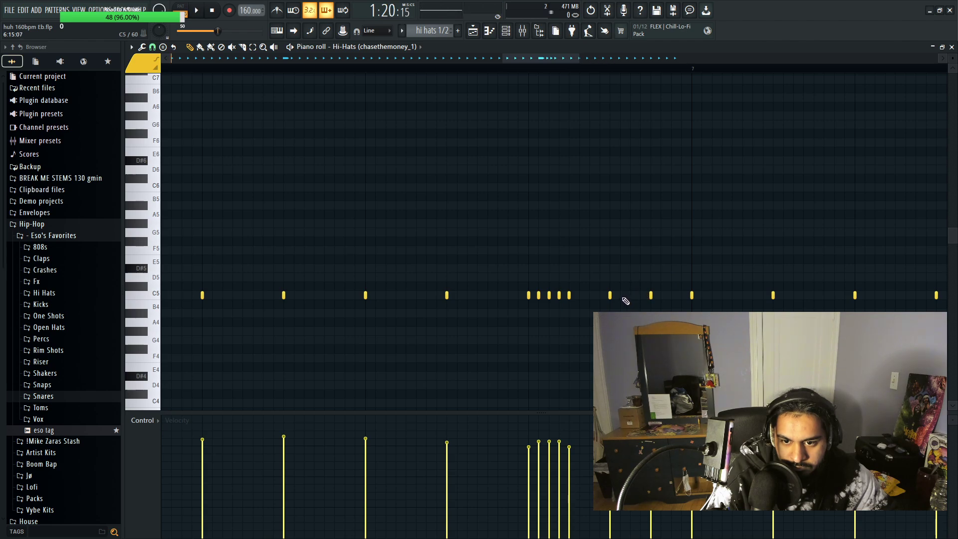
pyautogui.press('space')
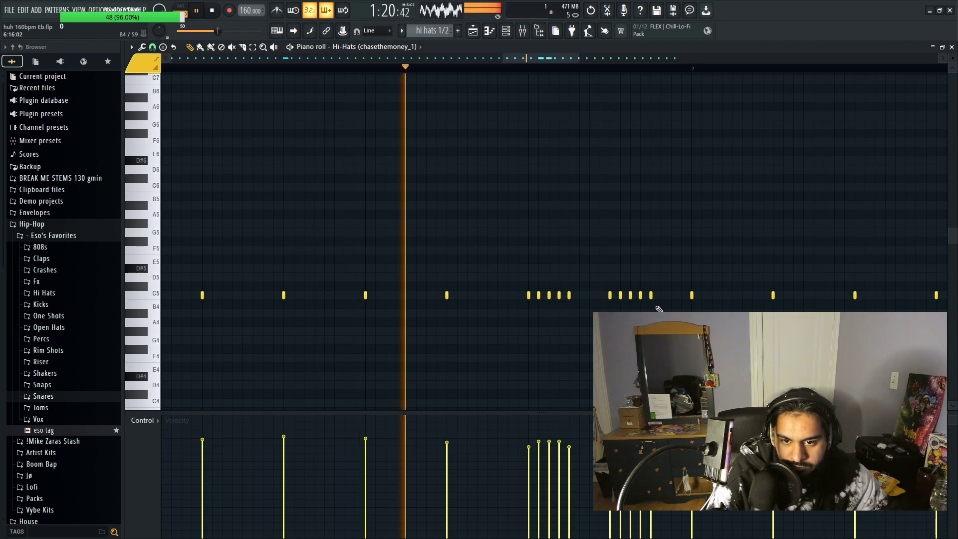
pyautogui.scroll(-2, 548, 200)
pyautogui.hotkey('ctrl', 'z')
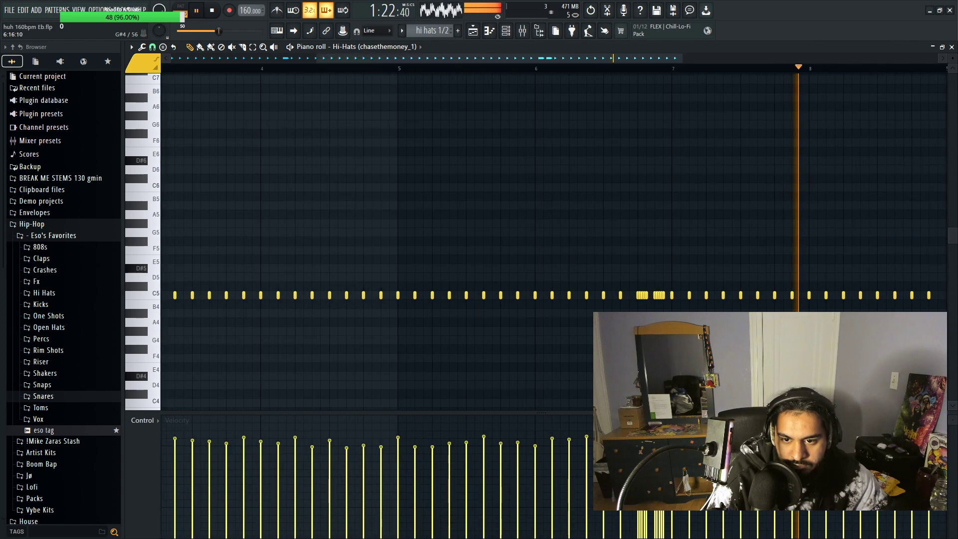
# Step: Restore the two missing hi-hats at the end of bar 6 and delete the stray note above the hi-hats in bar 3
pyautogui.scroll(2, 628, 294)
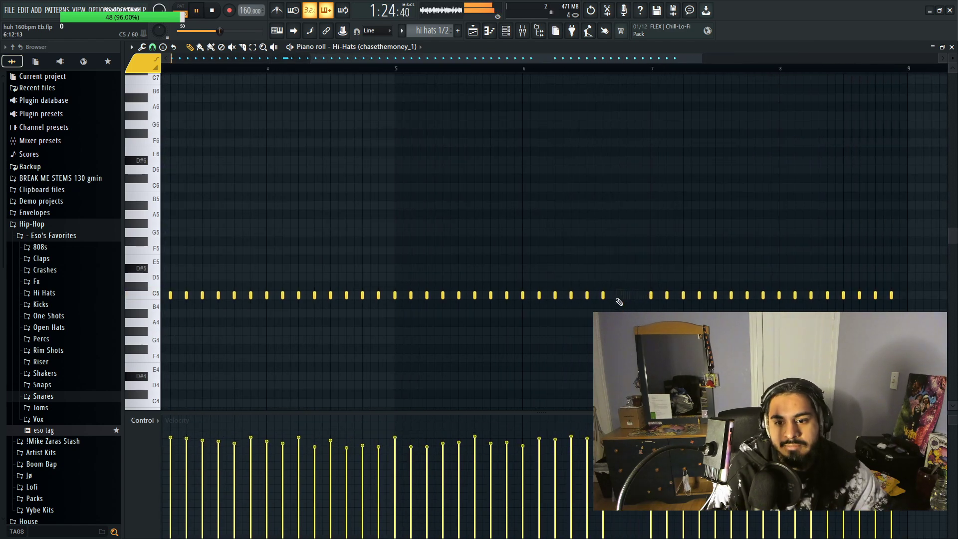
pyautogui.rightClick(625, 294)
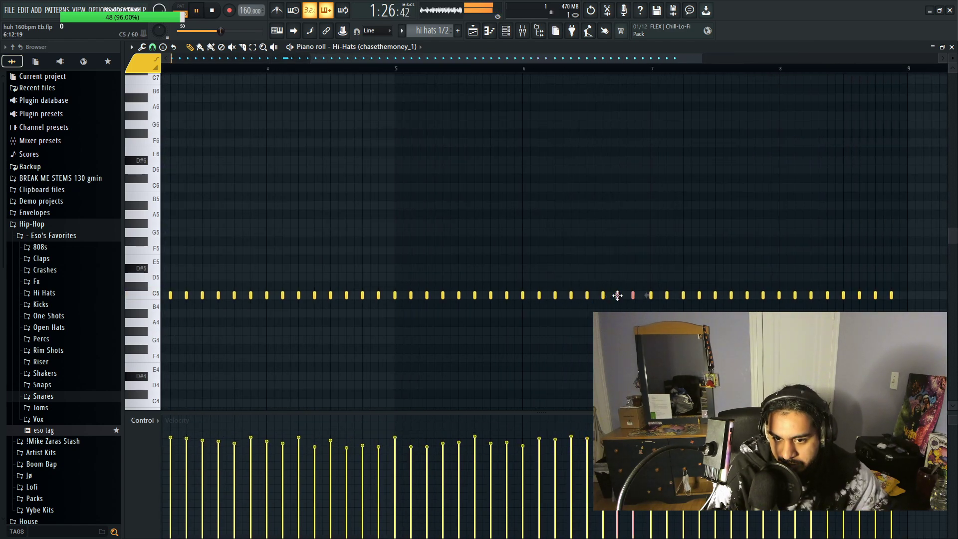
pyautogui.scroll(2, 564, 299)
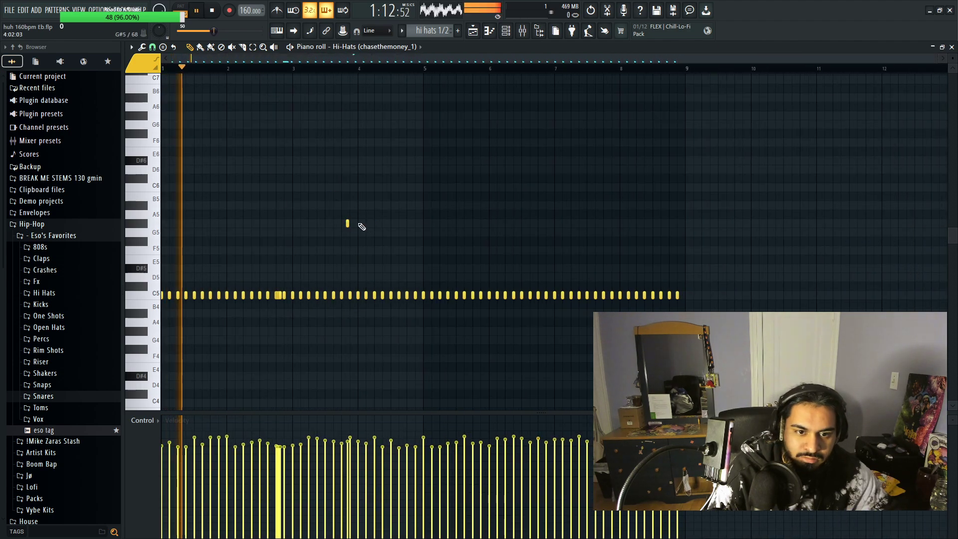
pyautogui.rightClick(348, 223)
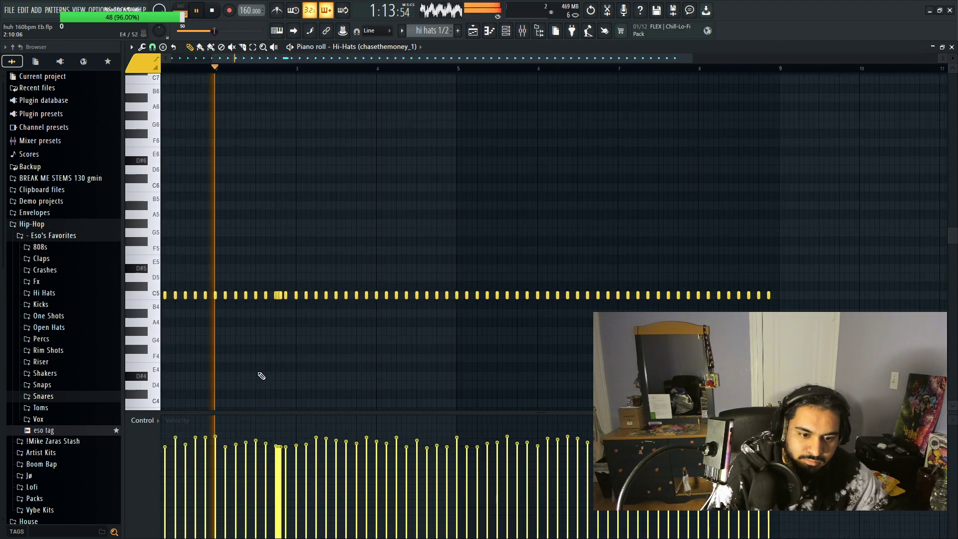
pyautogui.scroll(2, 252, 376)
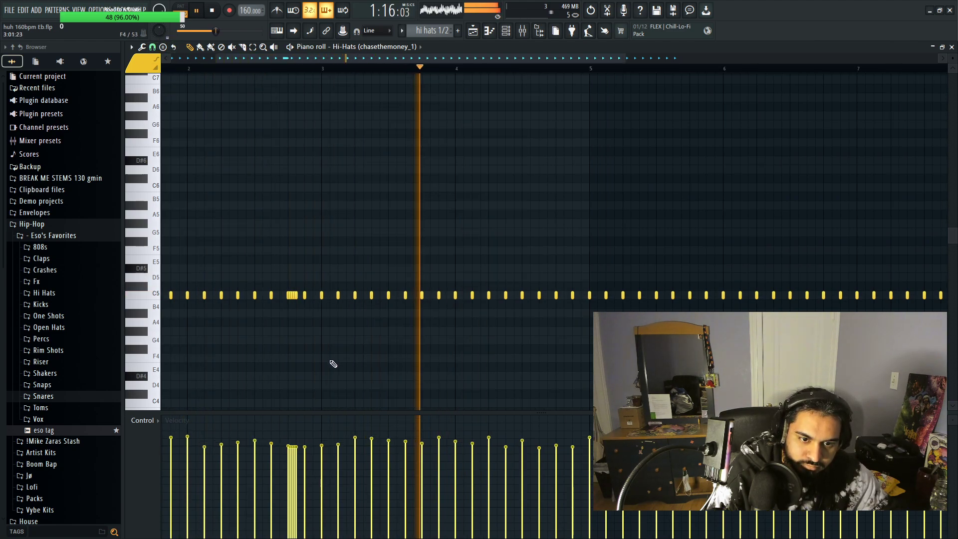
# Step: Add four notes at 1/4-step spacing after bar 6's seventh hi-hat to form a five-note roll
pyautogui.scroll(-2, 331, 363)
pyautogui.scroll(3, 576, 354)
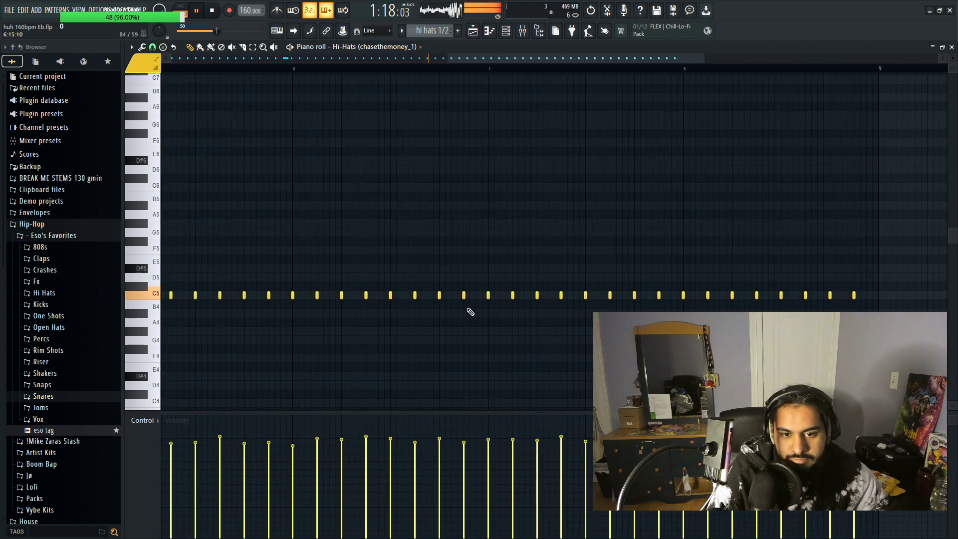
pyautogui.scroll(2, 442, 314)
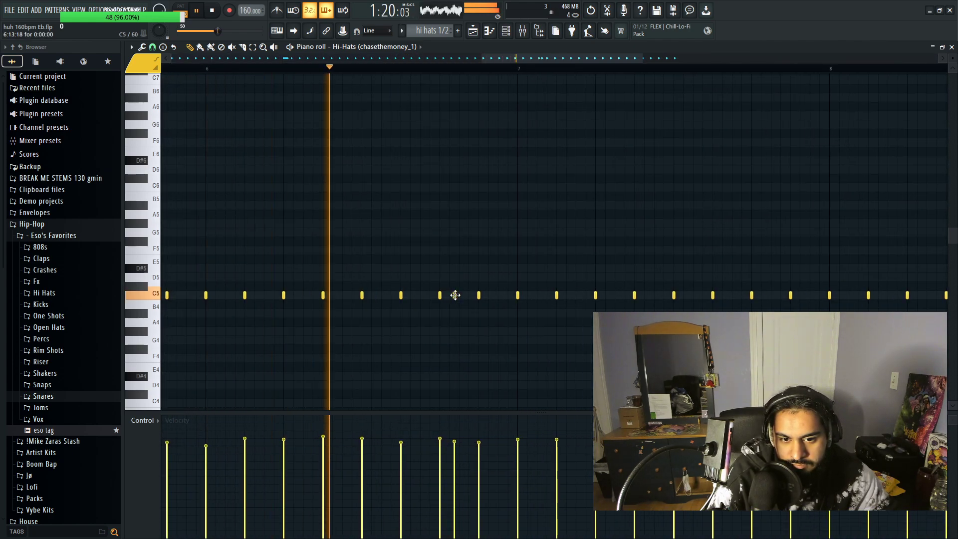
pyautogui.scroll(2, 453, 309)
pyautogui.moveTo(448, 295); pyautogui.dragTo(459, 295)
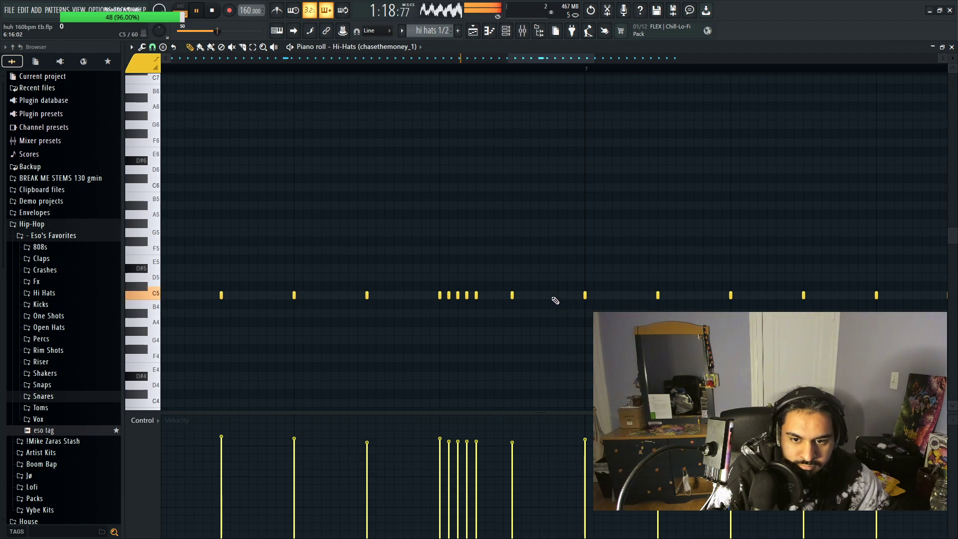
# Step: Try an extra hi-hat midway between bar 6's last hi-hat and bar 7's first, audition it and remove it
pyautogui.moveTo(566, 296); pyautogui.dragTo(576, 295)
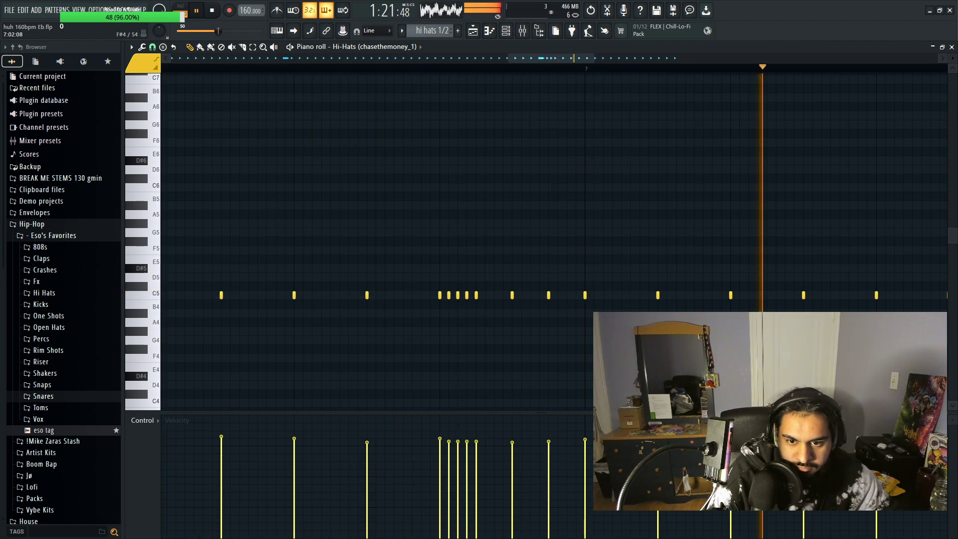
pyautogui.press('space')
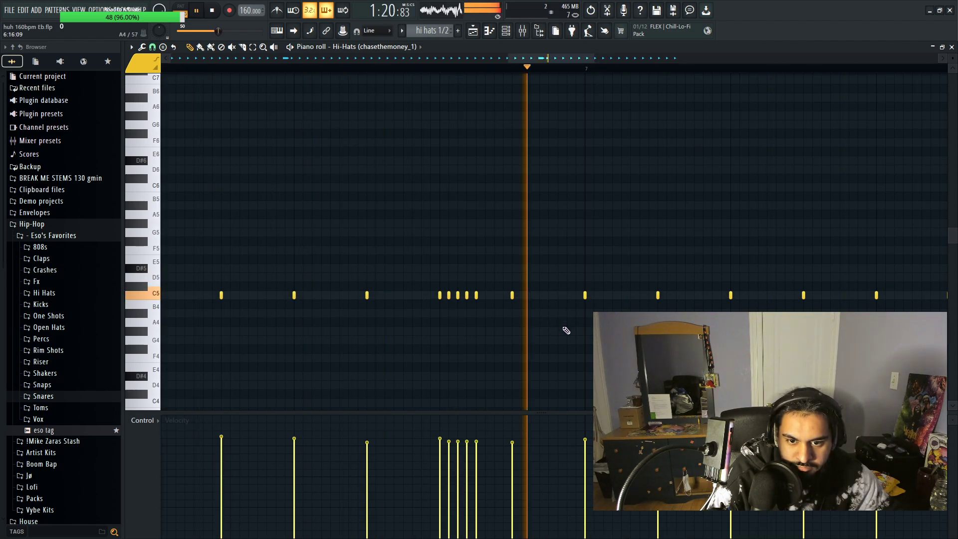
pyautogui.scroll(-4, 535, 364)
pyautogui.scroll(-4, 533, 364)
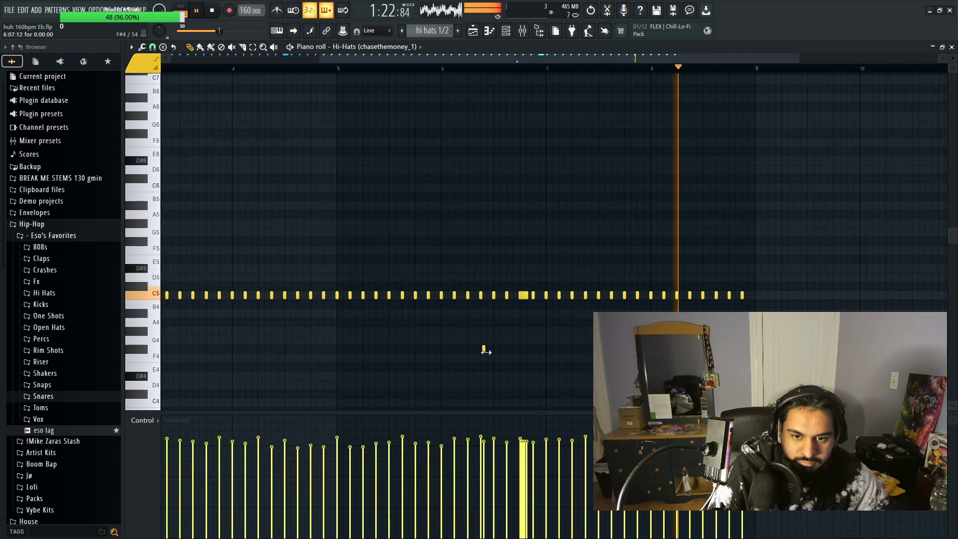
pyautogui.scroll(-1, 453, 368)
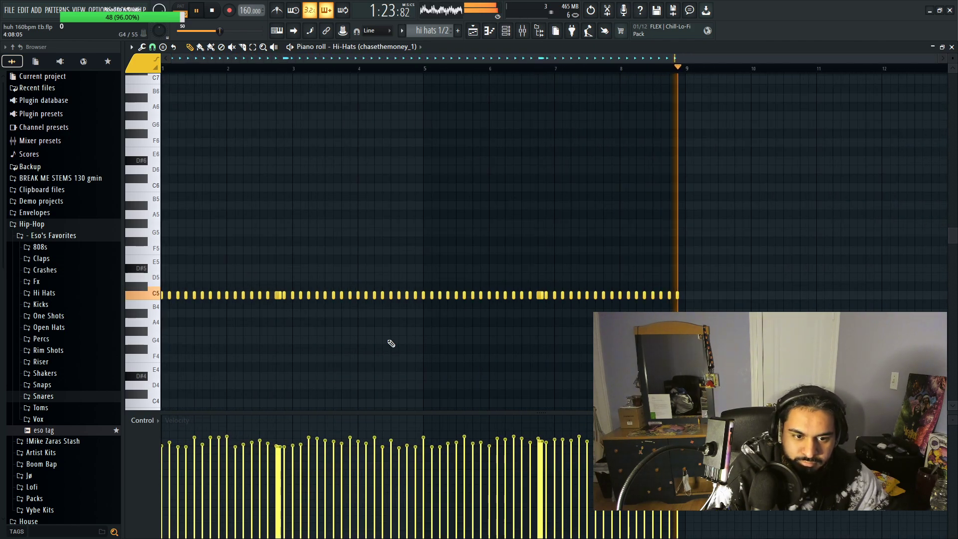
# Step: Save the project and open the Playlist arrangement
pyautogui.click(9, 10)
pyautogui.click(30, 56)
pyautogui.click(472, 30)
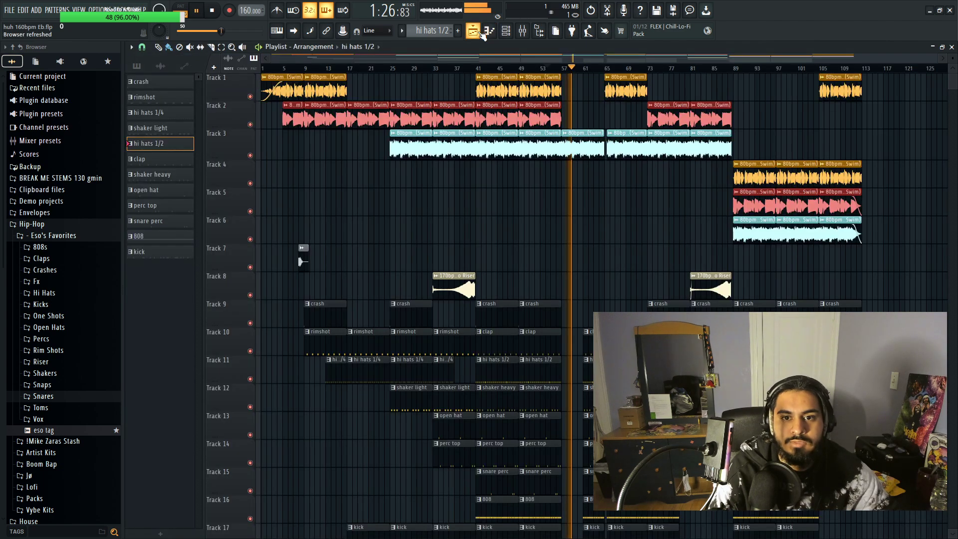
# Step: Review the arrangement's audio and drum tracks during playback and save the project again
pyautogui.scroll(-3, 620, 239)
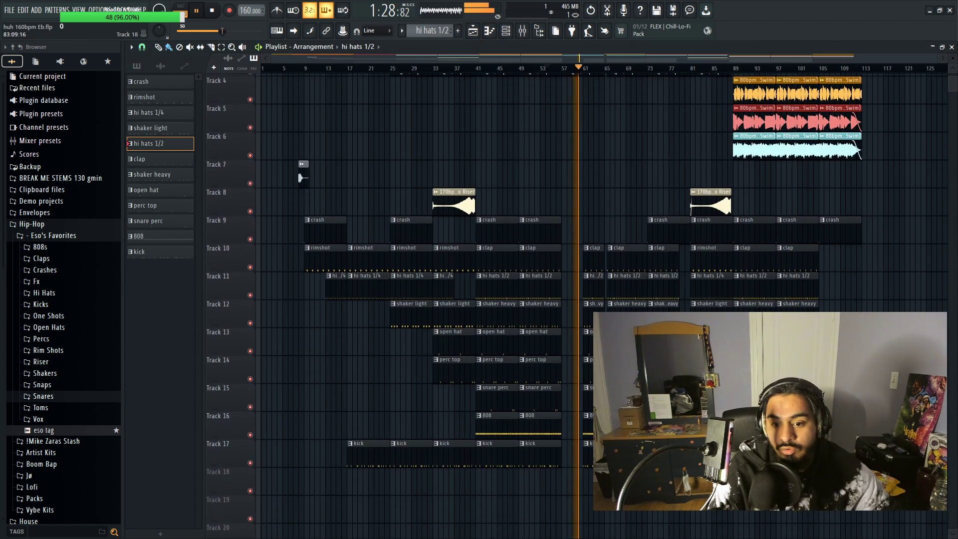
pyautogui.scroll(3, 666, 516)
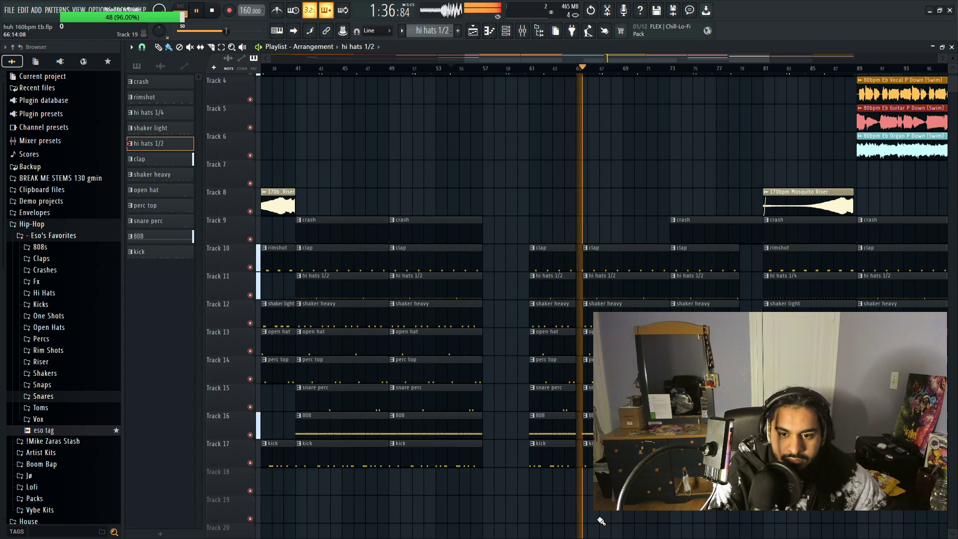
pyautogui.scroll(-4, 613, 517)
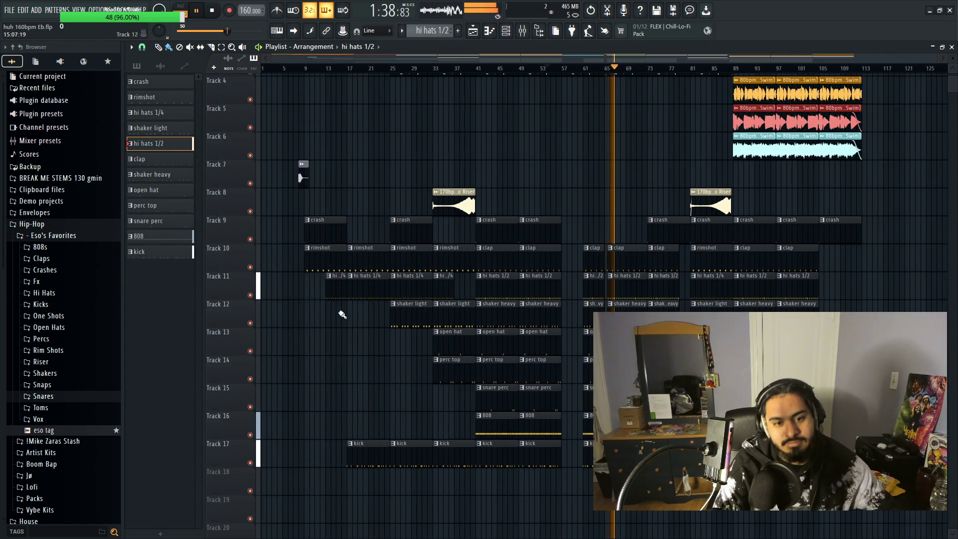
pyautogui.scroll(3, 381, 203)
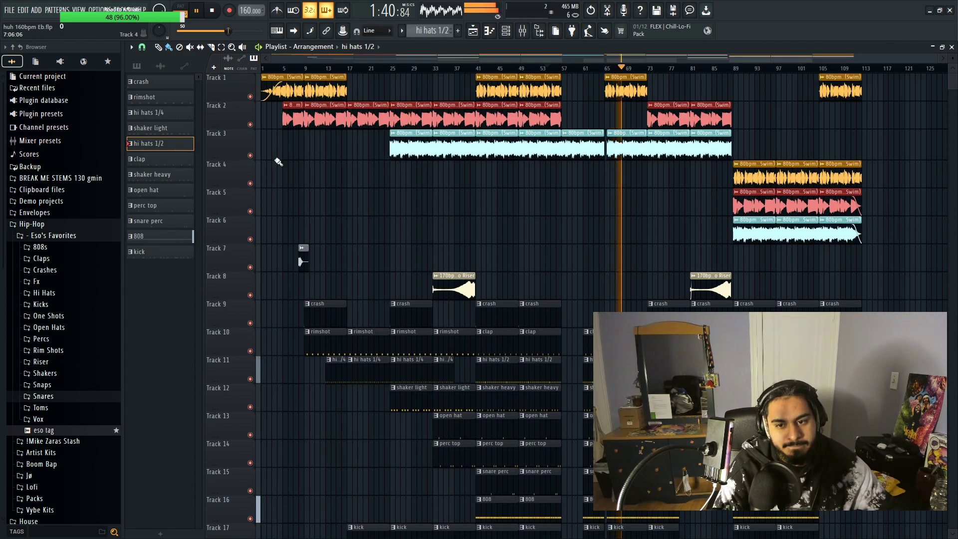
pyautogui.click(16, 11)
pyautogui.click(28, 56)
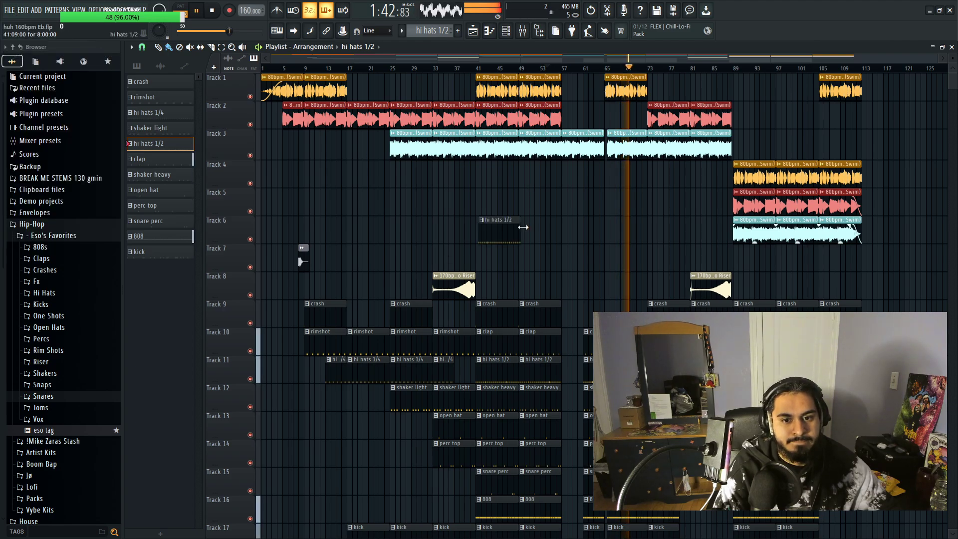
# Step: Follow the arrangement into the pitched-down section at bar 89 and inspect the MZ 808 (Spinz) insert in the mixer
pyautogui.scroll(-1, 580, 228)
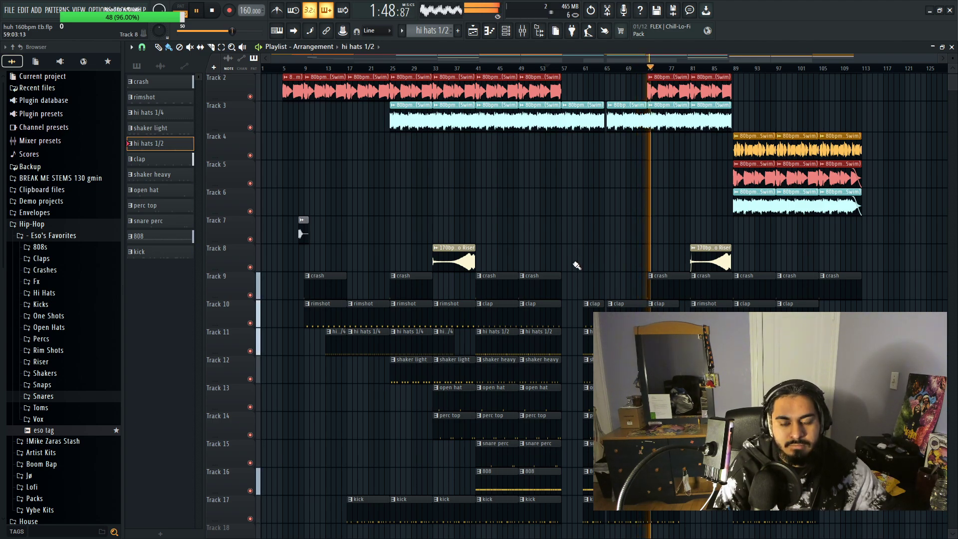
pyautogui.scroll(1, 651, 250)
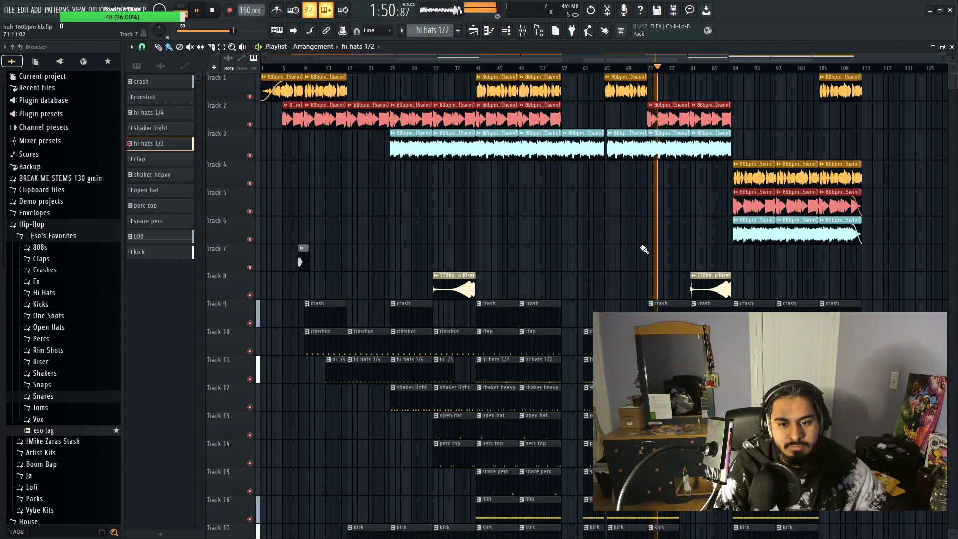
pyautogui.scroll(2, 703, 248)
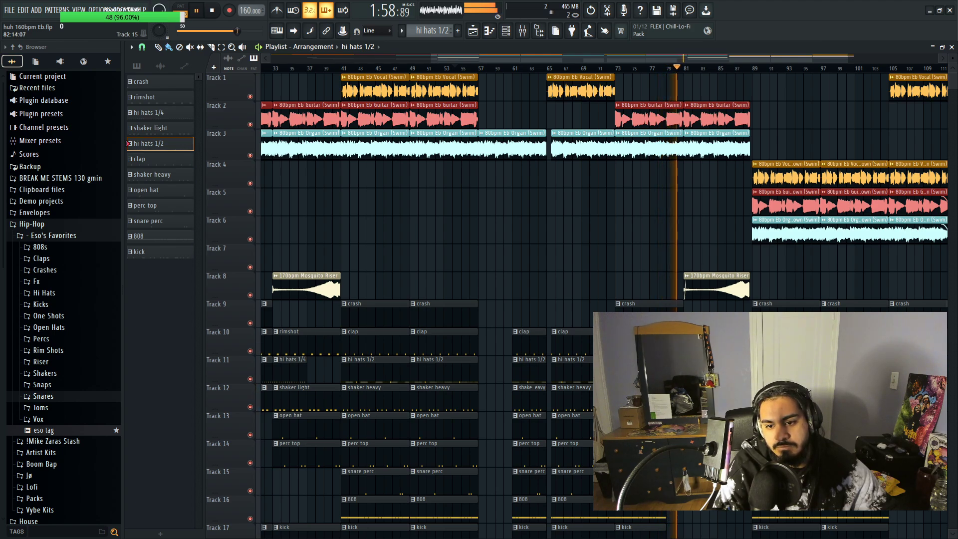
pyautogui.scroll(-2, 598, 299)
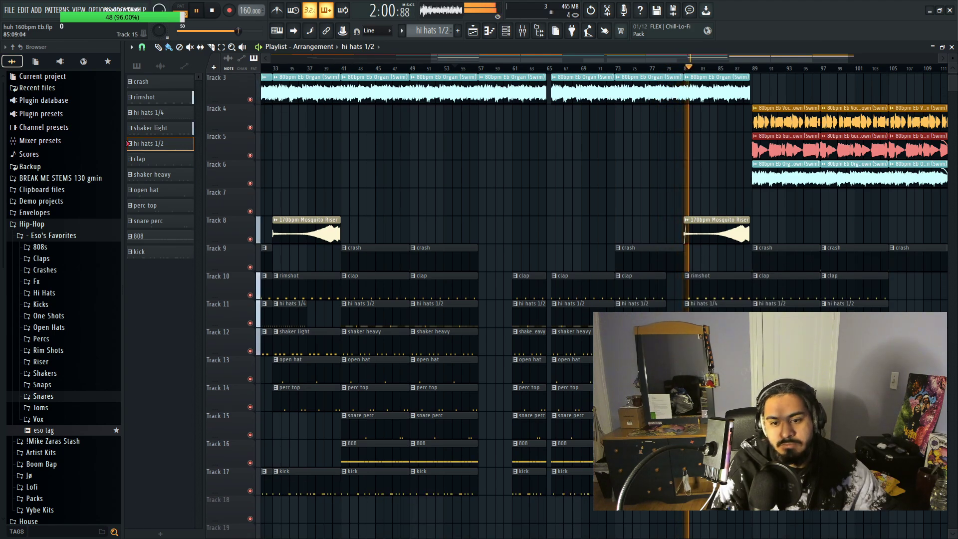
pyautogui.scroll(3, 690, 311)
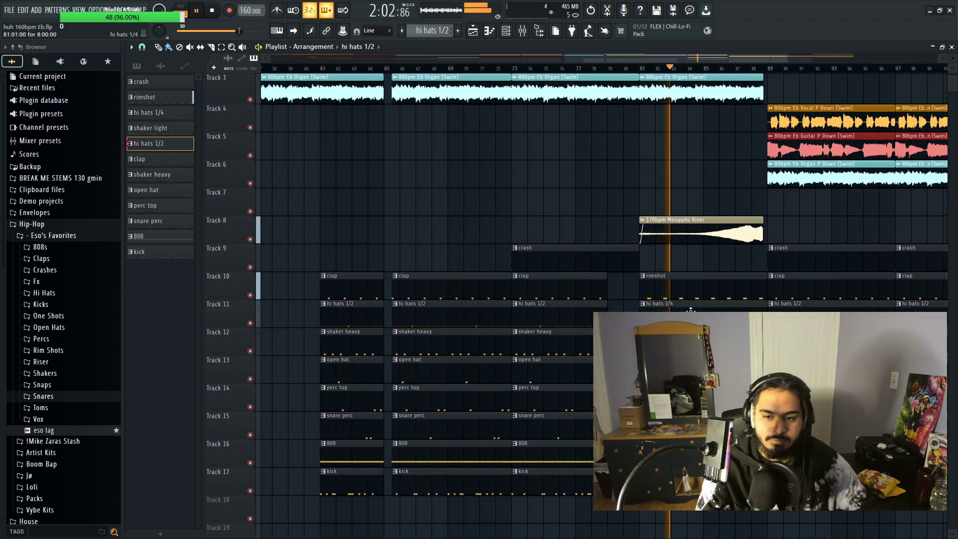
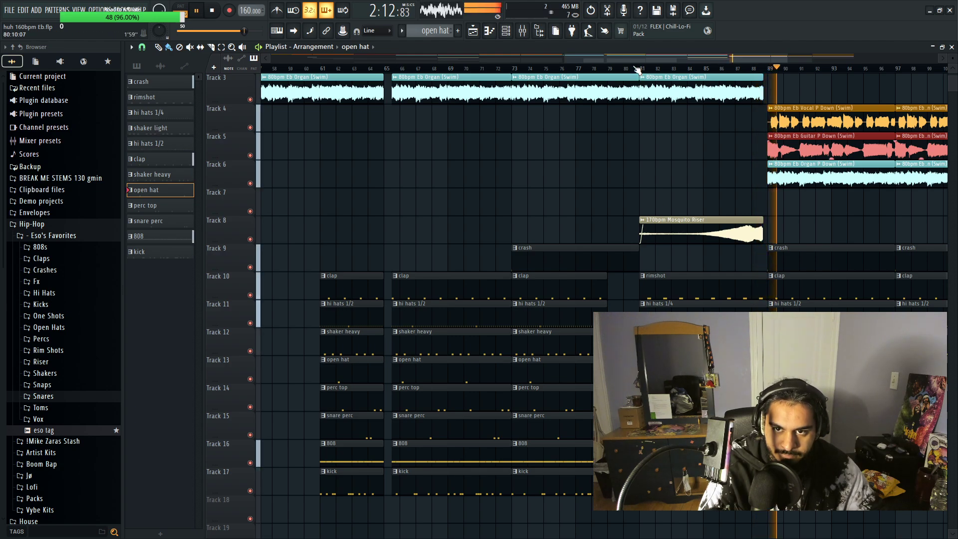
pyautogui.moveTo(640, 59); pyautogui.dragTo(750, 68)
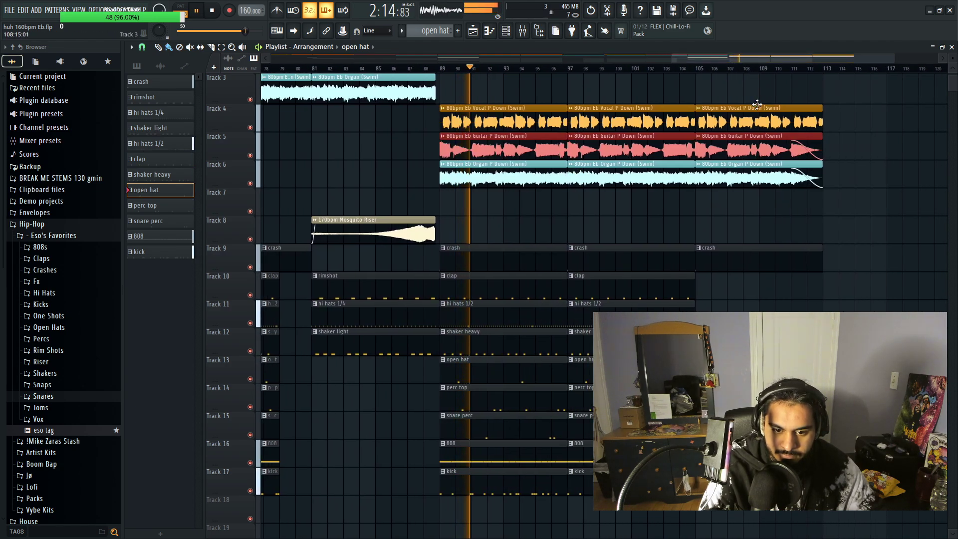
pyautogui.click(522, 30)
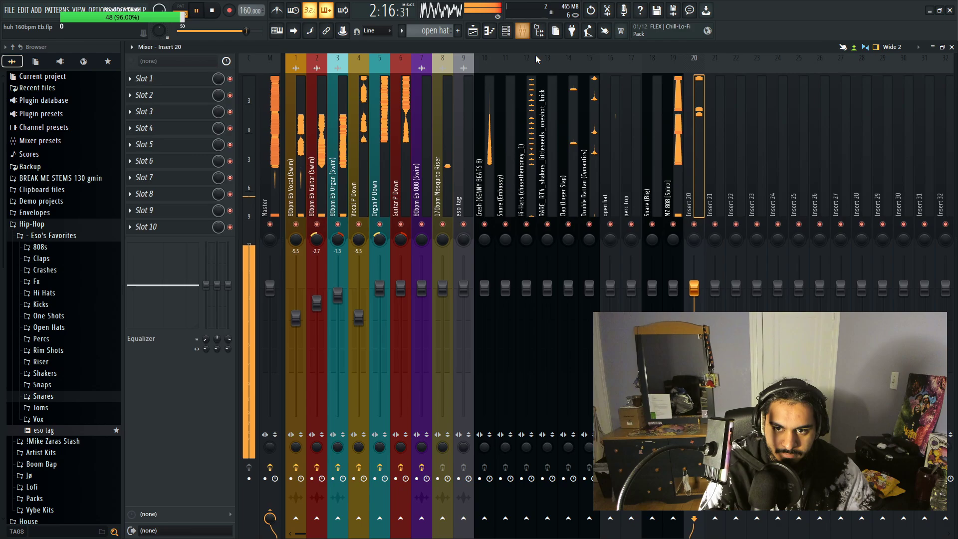
pyautogui.click(670, 185)
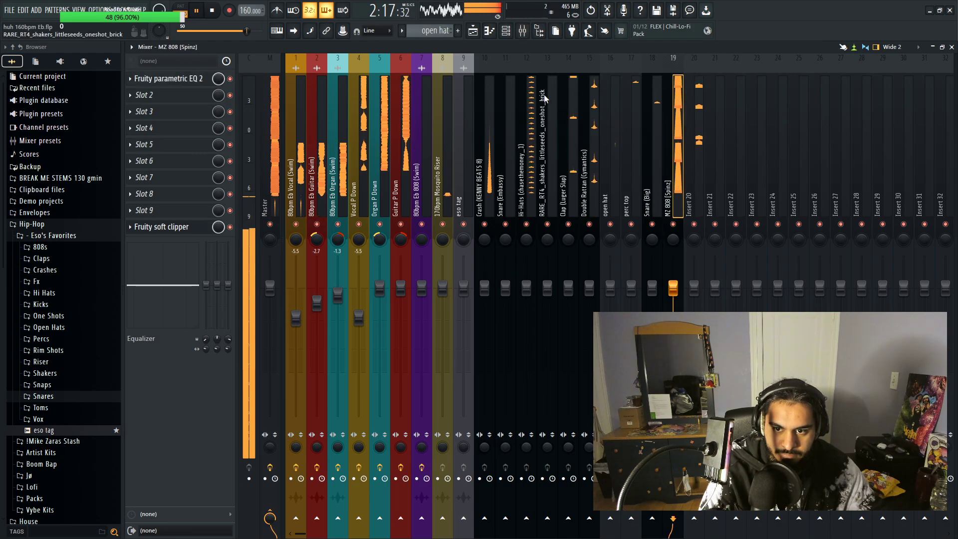
# Step: Open the 808 pattern in the piano roll with the SO_TT_808_note_la_ley_thumpy_Ab1 channel as target
pyautogui.click(500, 30)
pyautogui.click(379, 47)
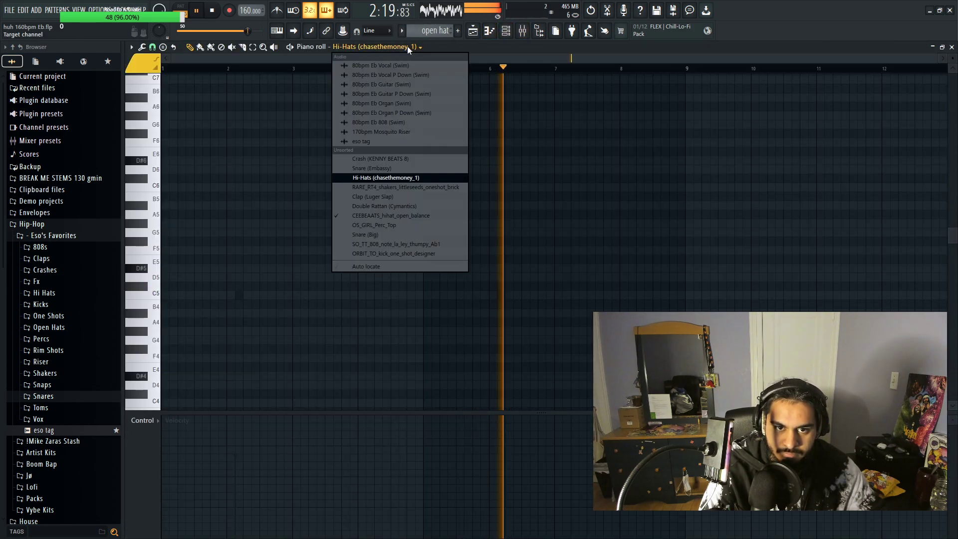
pyautogui.click(415, 216)
pyautogui.click(402, 31)
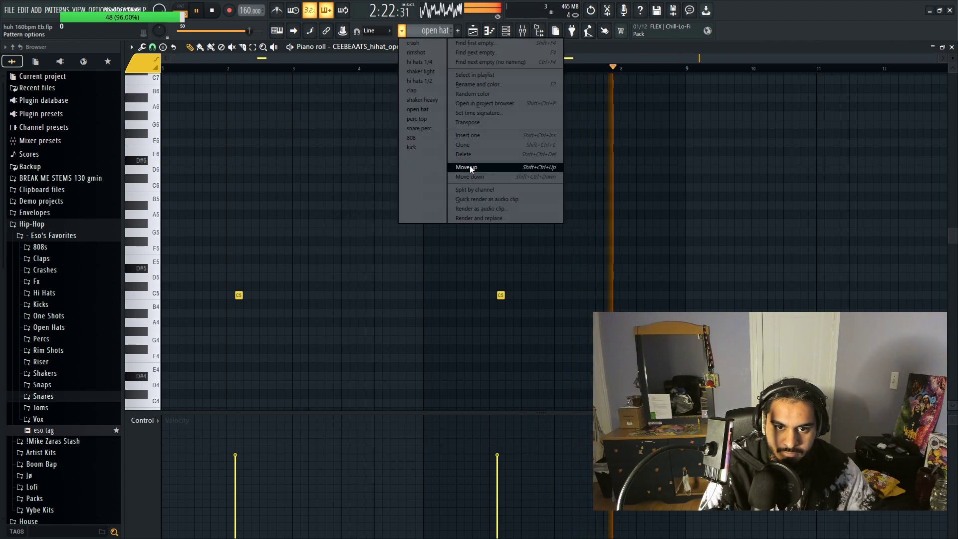
pyautogui.click(422, 139)
pyautogui.click(359, 47)
pyautogui.click(394, 244)
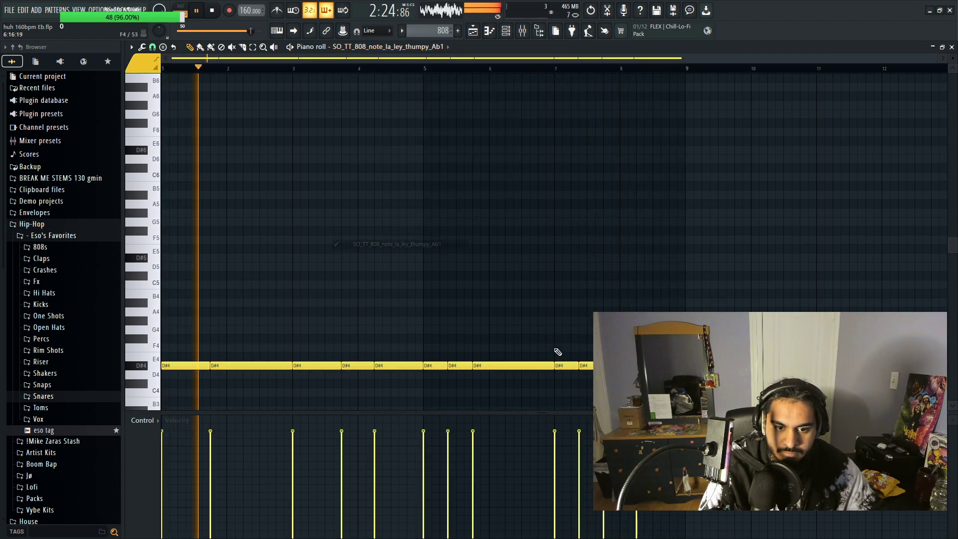
# Step: Try transposing all the 808 notes up one octave to D#5, and play the arrangement around bar 89
pyautogui.hotkey('ctrl', 'a')
pyautogui.hotkey('ctrl', 'Up')
pyautogui.scroll(-3, 432, 119)
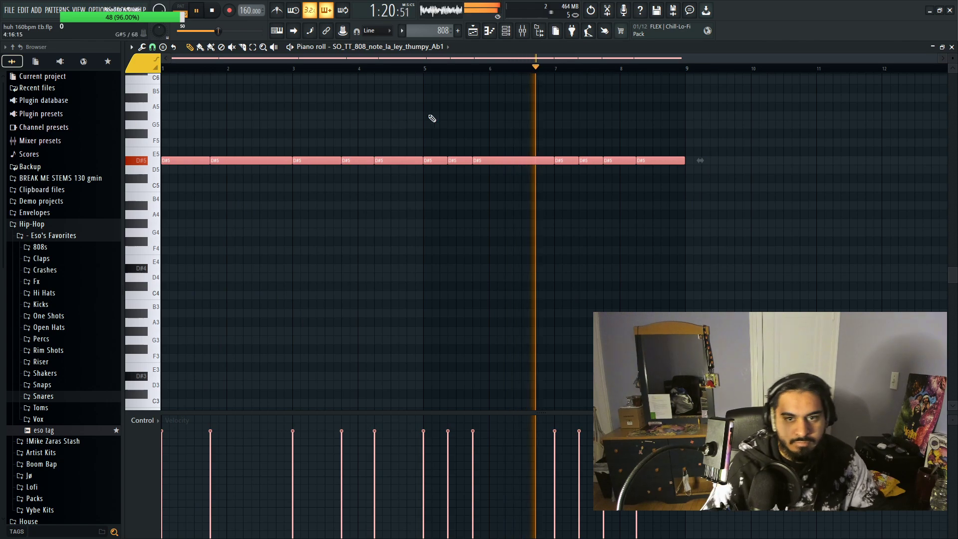
pyautogui.press('F5')
pyautogui.press('space')
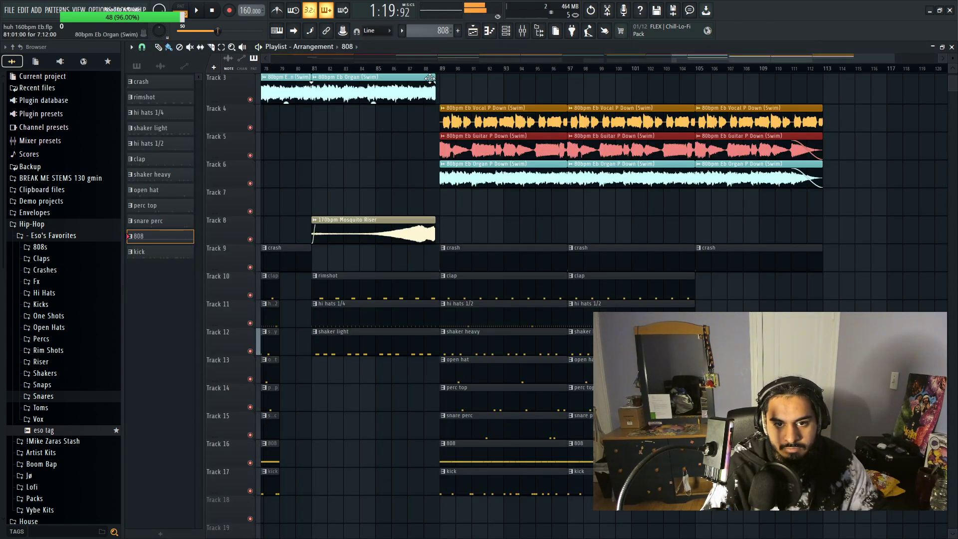
pyautogui.press('space')
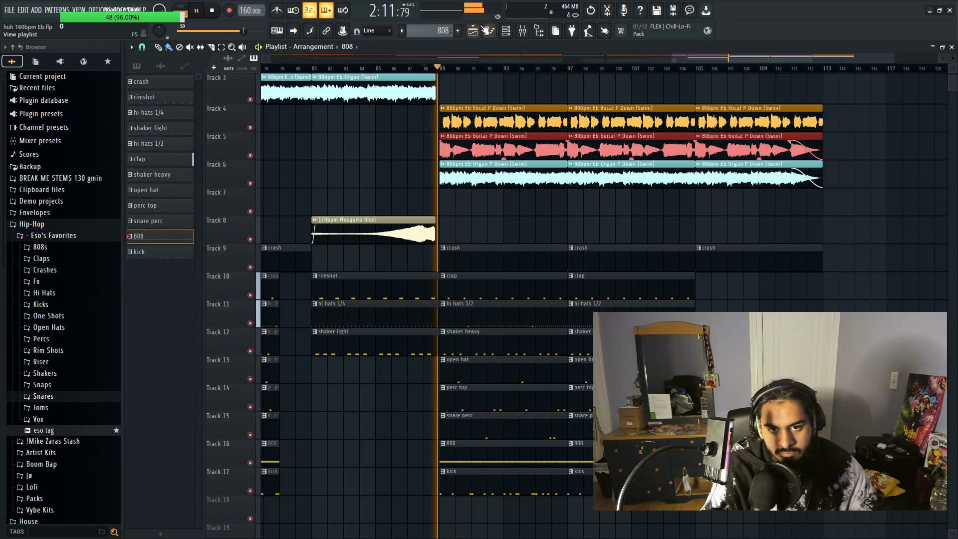
pyautogui.press('F7')
pyautogui.click(521, 201)
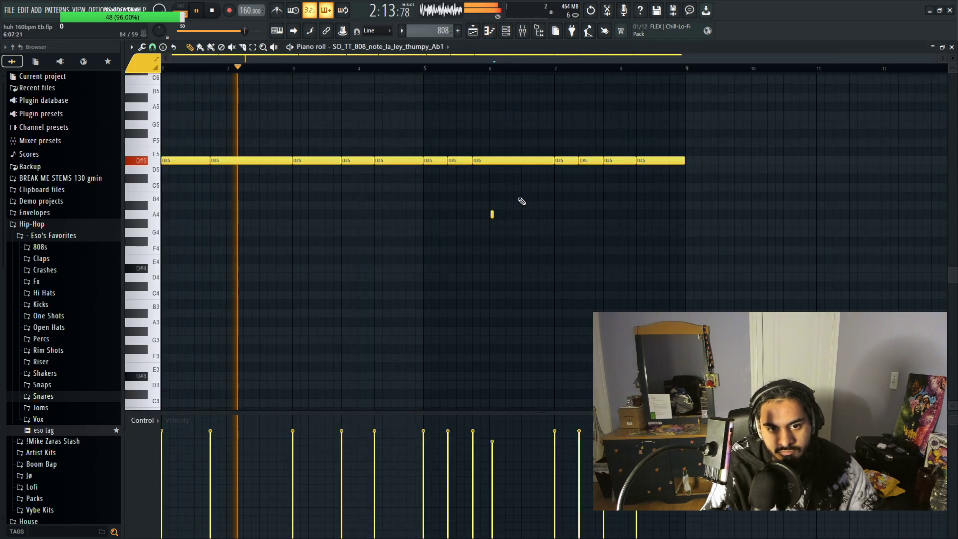
pyautogui.rightClick(493, 215)
pyautogui.scroll(1, 500, 267)
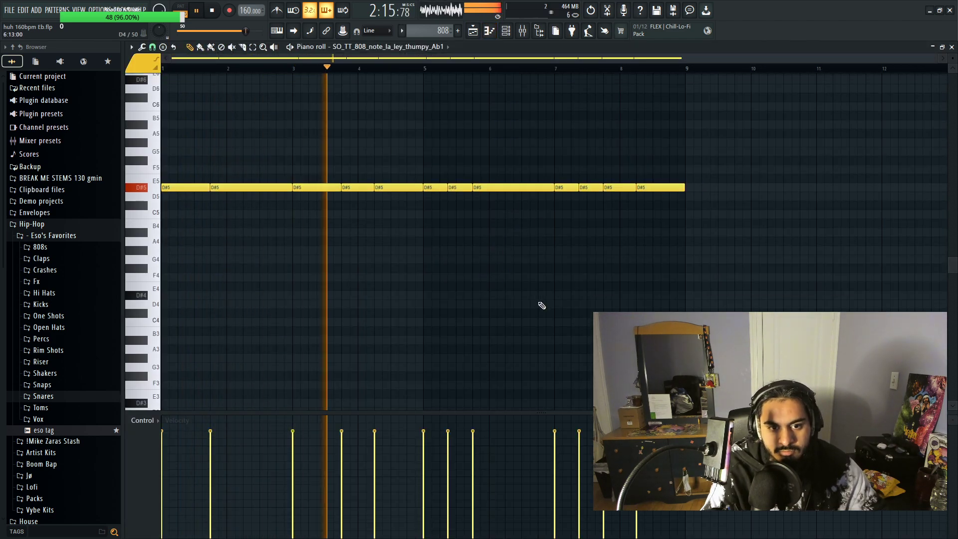
pyautogui.scroll(1, 538, 304)
# Step: Lower the low-pass band of the MZ 808 (Spinz) insert's Fruity Parametric EQ 2 to about 3508 Hz
pyautogui.click(523, 31)
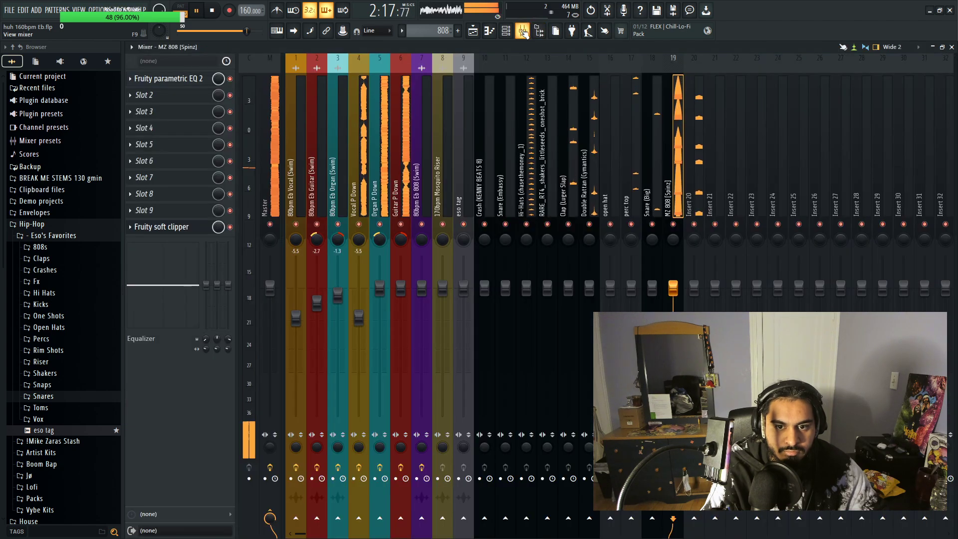
pyautogui.click(185, 78)
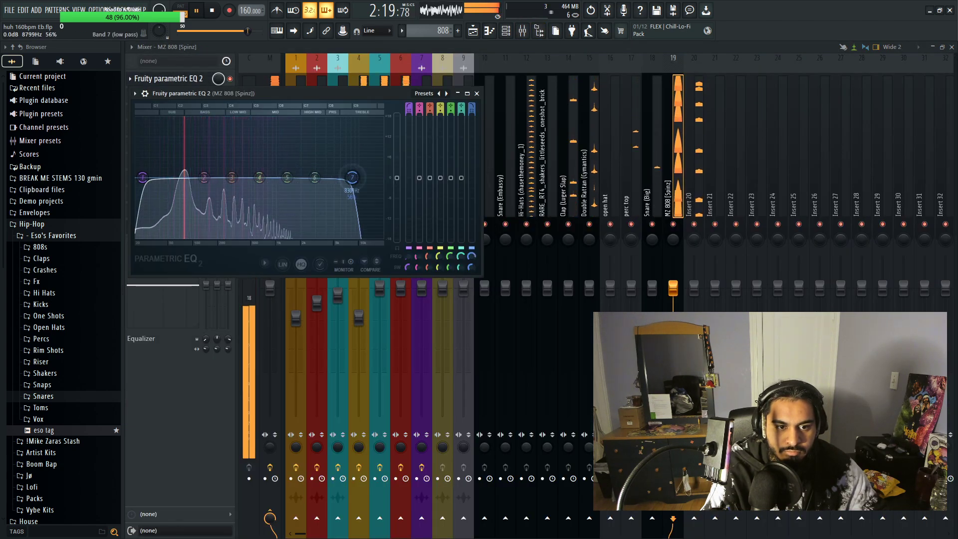
pyautogui.moveTo(352, 177); pyautogui.dragTo(321, 177)
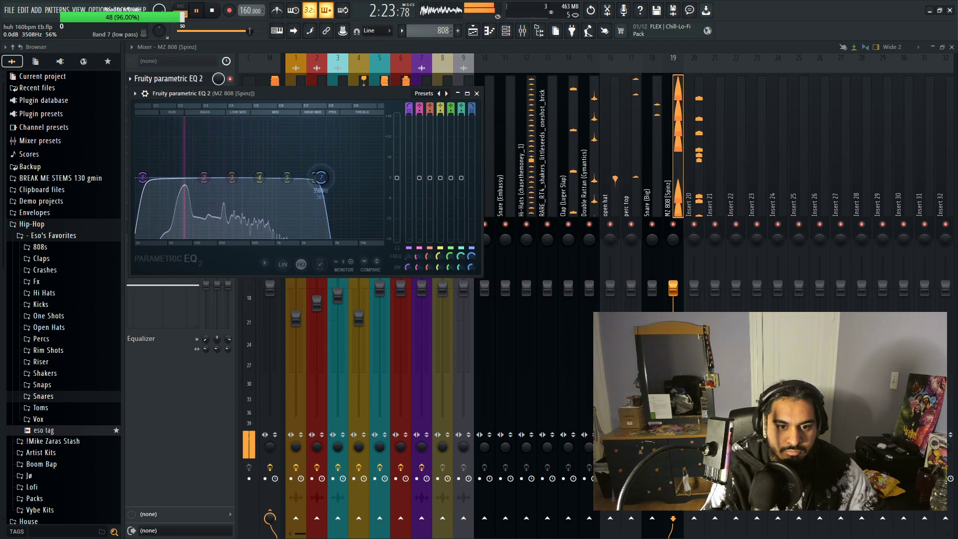
# Step: Transpose all the 808 notes down one octave to D#4
pyautogui.press('F7')
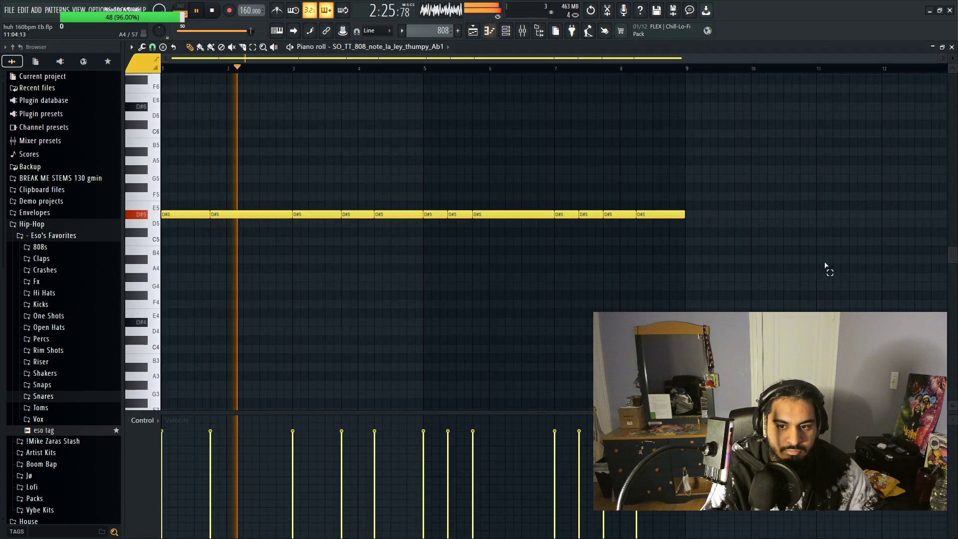
pyautogui.hotkey('ctrl', 'a')
pyautogui.hotkey('ctrl', 'Down')
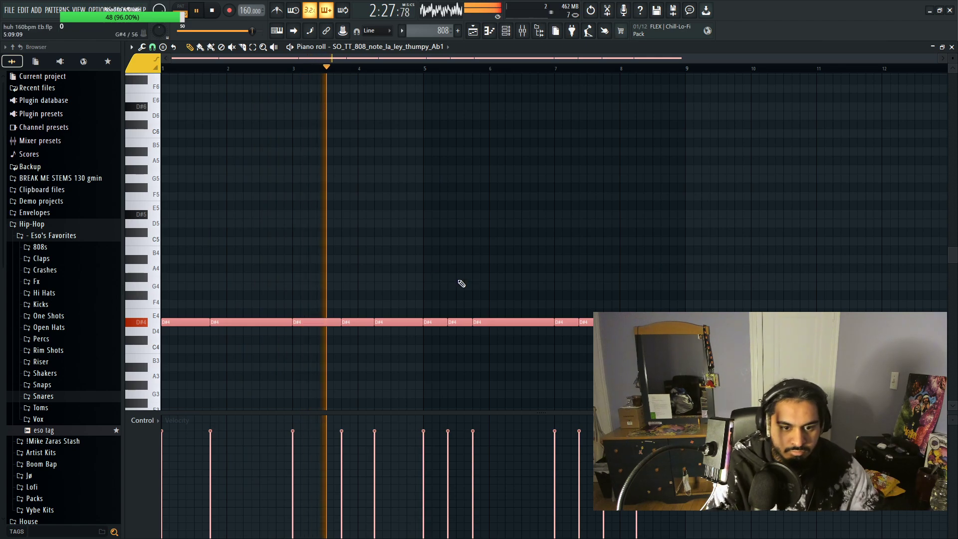
pyautogui.click(443, 295)
# Step: Check the Vocal P Down insert's EQ and raise the Organ P Down insert's high-pass band to about 94 Hz
pyautogui.press('F5')
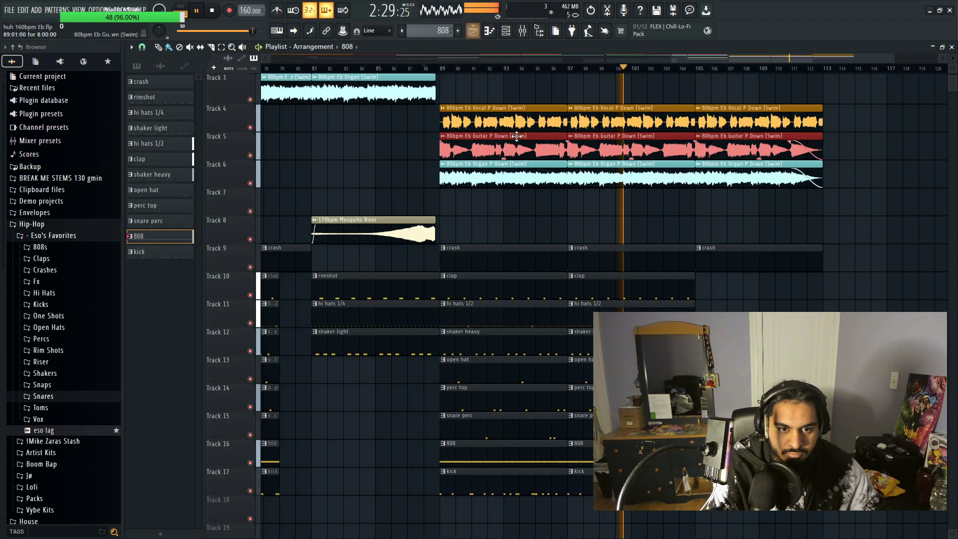
pyautogui.click(525, 31)
pyautogui.click(198, 79)
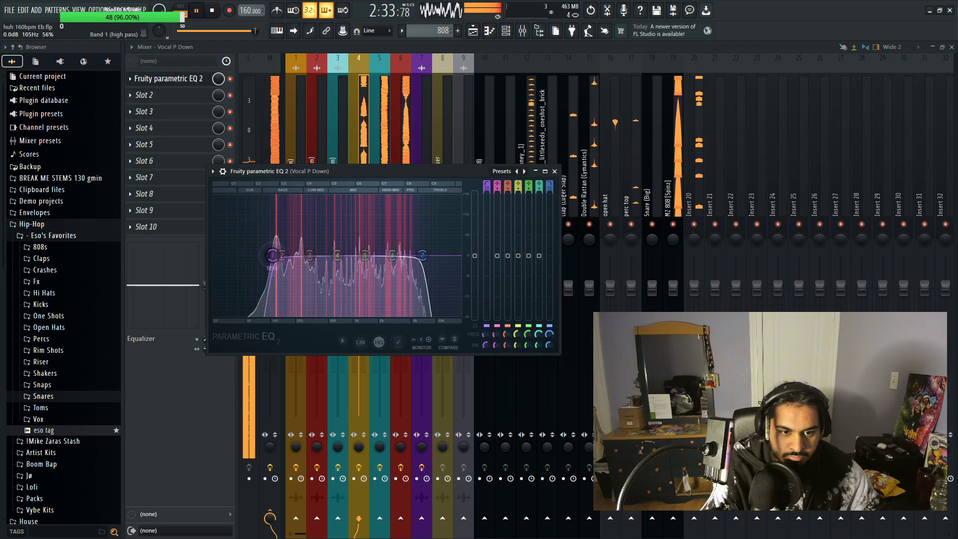
pyautogui.click(379, 145)
pyautogui.click(159, 78)
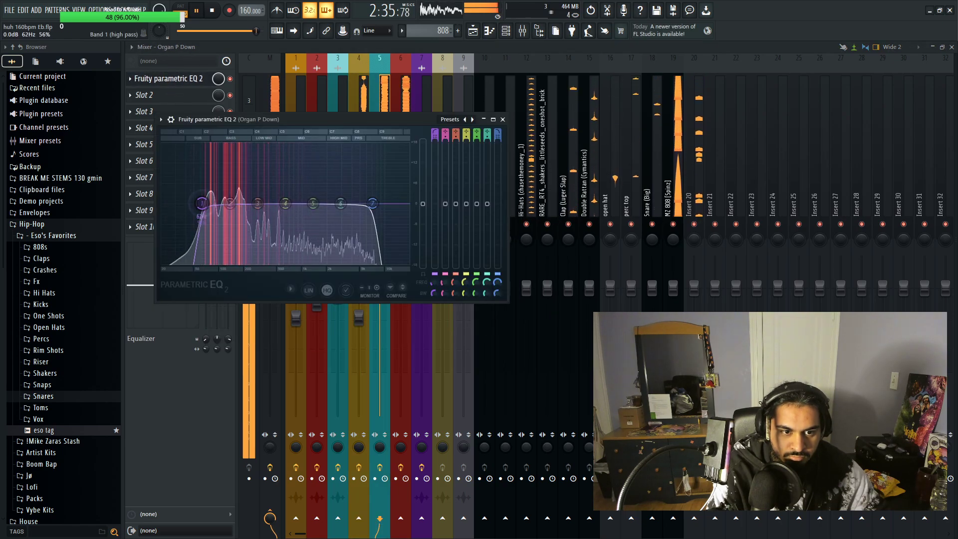
pyautogui.moveTo(200, 203); pyautogui.dragTo(215, 203)
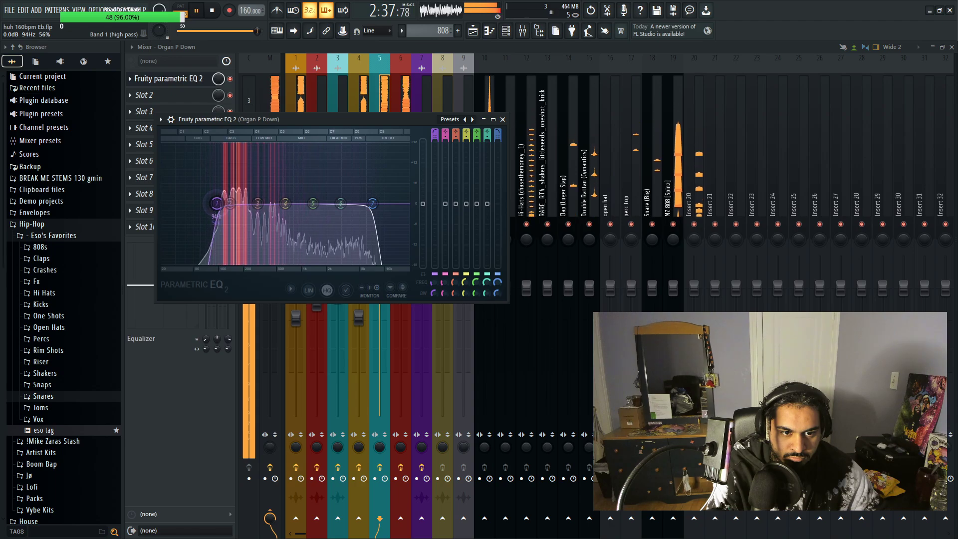
# Step: Check the high-pass band in the Guitar P Down insert's Fruity Parametric EQ 2 and return to the Playlist
pyautogui.click(397, 101)
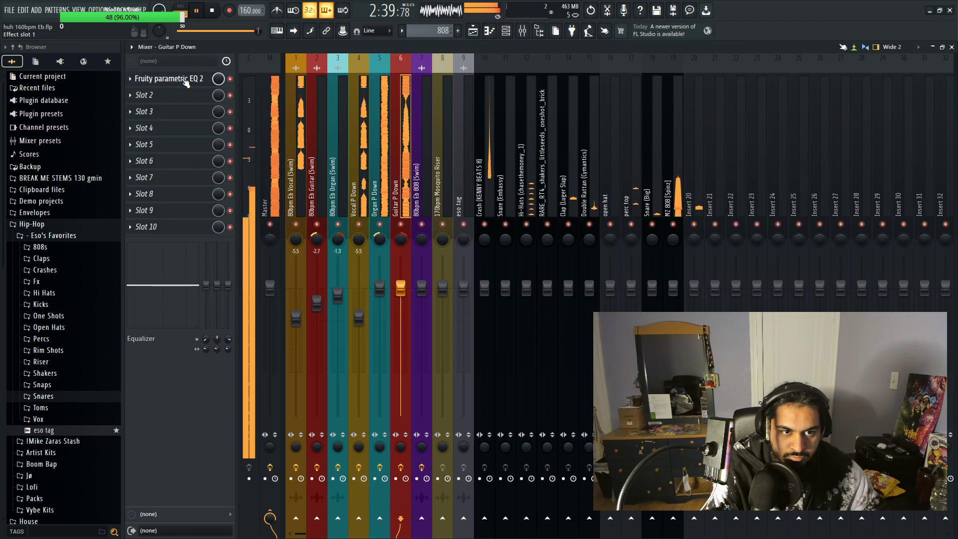
pyautogui.click(164, 79)
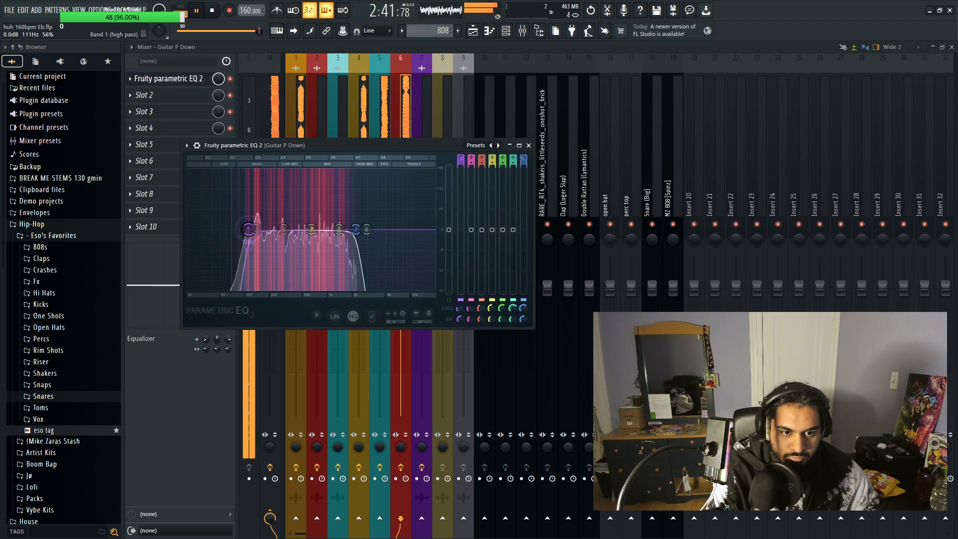
pyautogui.click(473, 31)
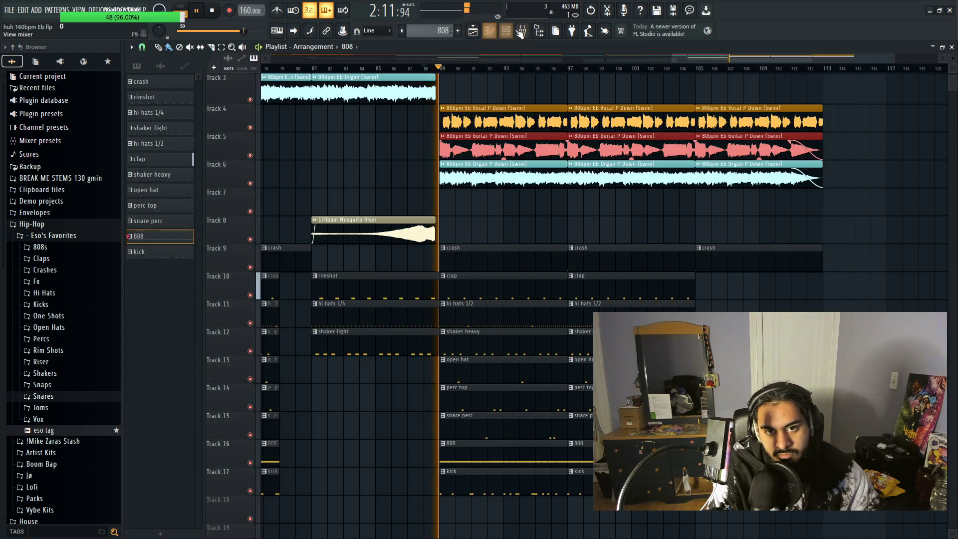
# Step: Set the low-pass band of the MZ 808 (Spinz) insert's Fruity Parametric EQ 2 to about 3396 Hz
pyautogui.click(474, 32)
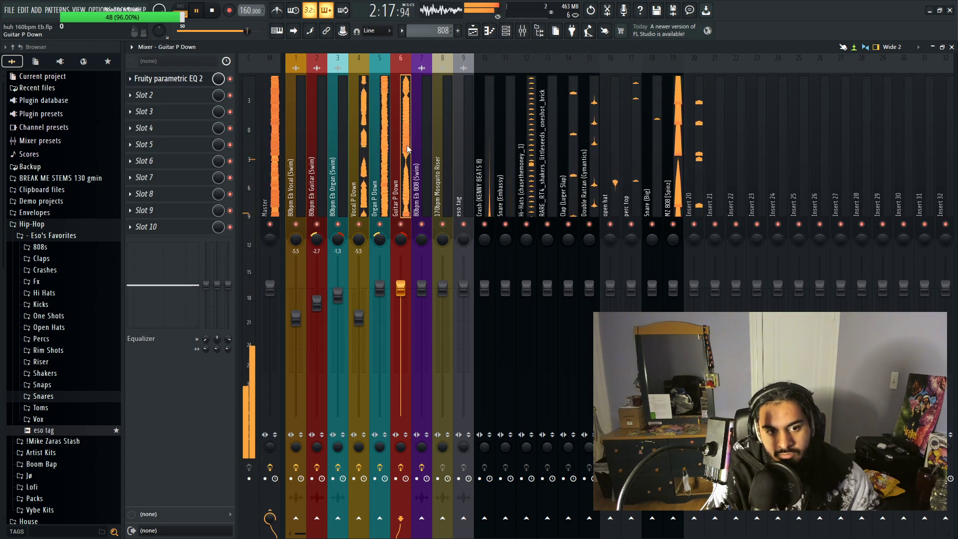
pyautogui.click(677, 172)
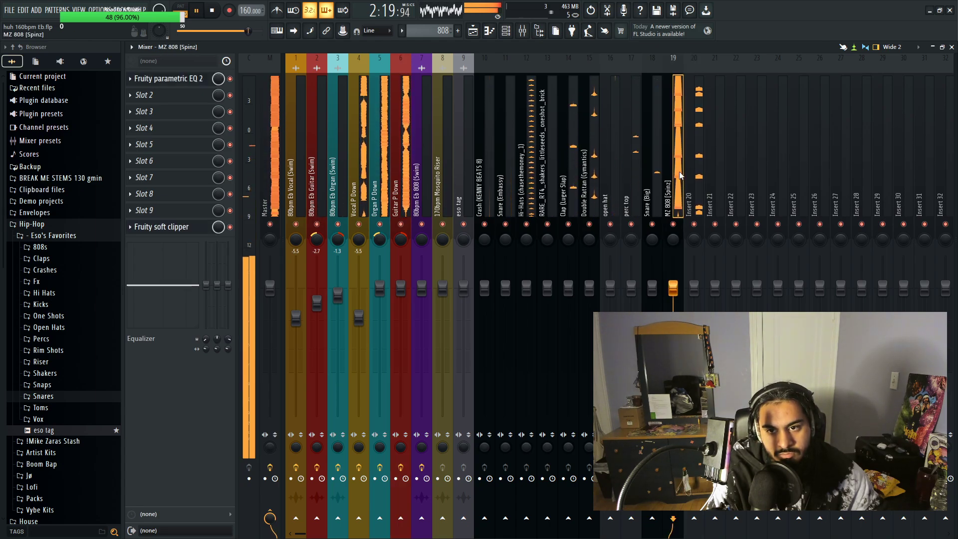
pyautogui.click(185, 82)
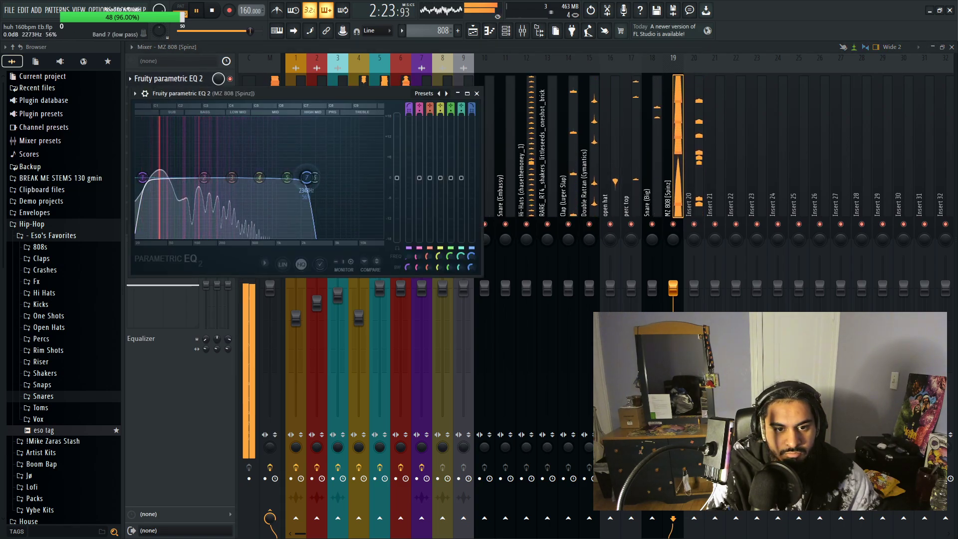
pyautogui.moveTo(306, 177)
pyautogui.mouseDown()
pyautogui.moveTo(198, 177)
pyautogui.moveTo(322, 177)
pyautogui.mouseUp()
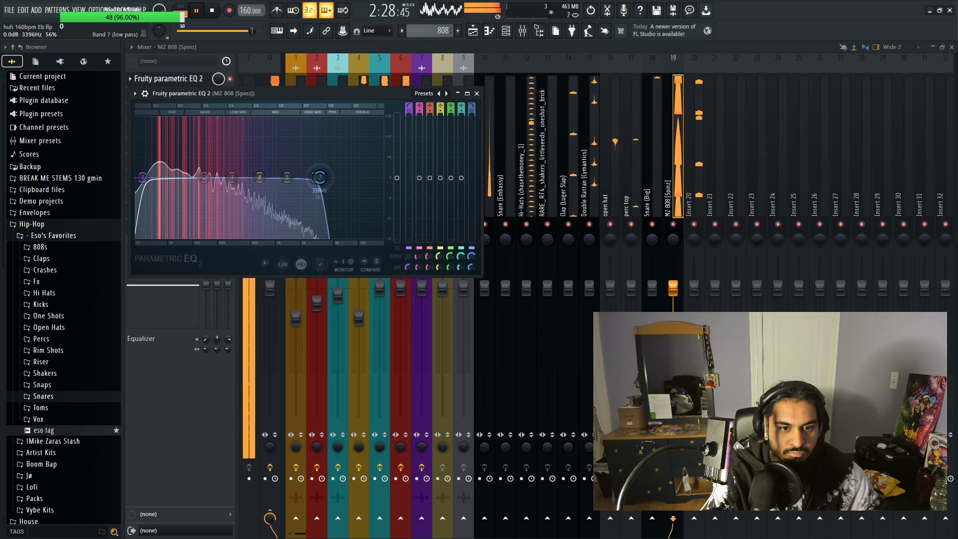
pyautogui.click(477, 94)
# Step: Raise the high-pass band of the Vocal P Down insert's Fruity Parametric EQ 2 to about 200 Hz
pyautogui.click(369, 161)
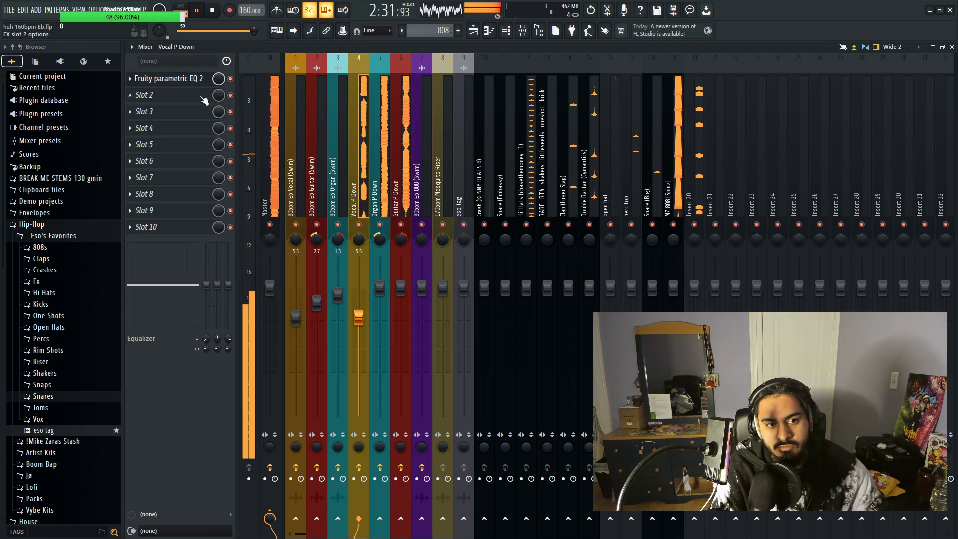
pyautogui.click(192, 79)
pyautogui.moveTo(274, 255); pyautogui.dragTo(295, 255)
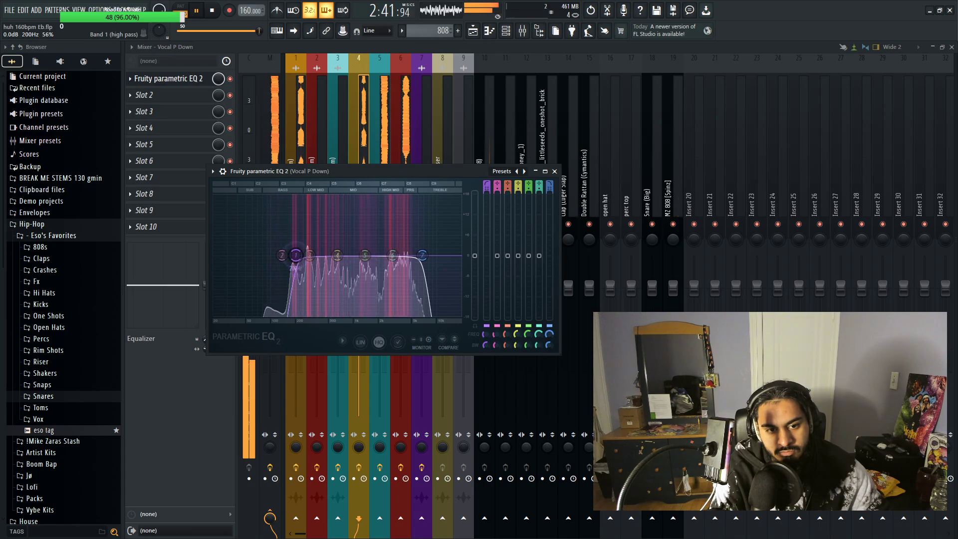
# Step: Solo the Organ P Down insert and raise its Fruity Parametric EQ 2 high-pass band to about 151 Hz
pyautogui.click(376, 123)
pyautogui.click(184, 82)
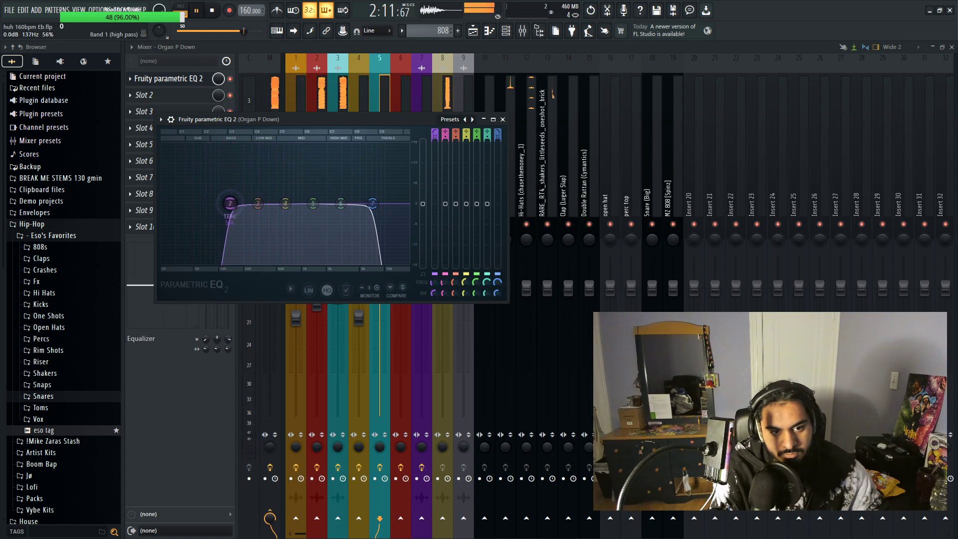
pyautogui.click(375, 98)
pyautogui.click(189, 79)
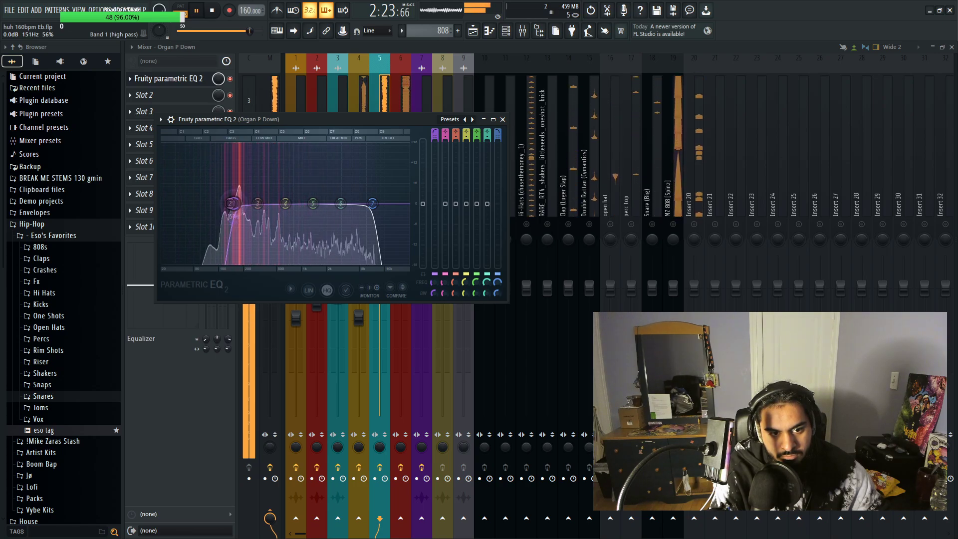
# Step: Bring the Guitar P Down insert back in and raise its EQ's high-pass band to about 175 Hz
pyautogui.click(355, 94)
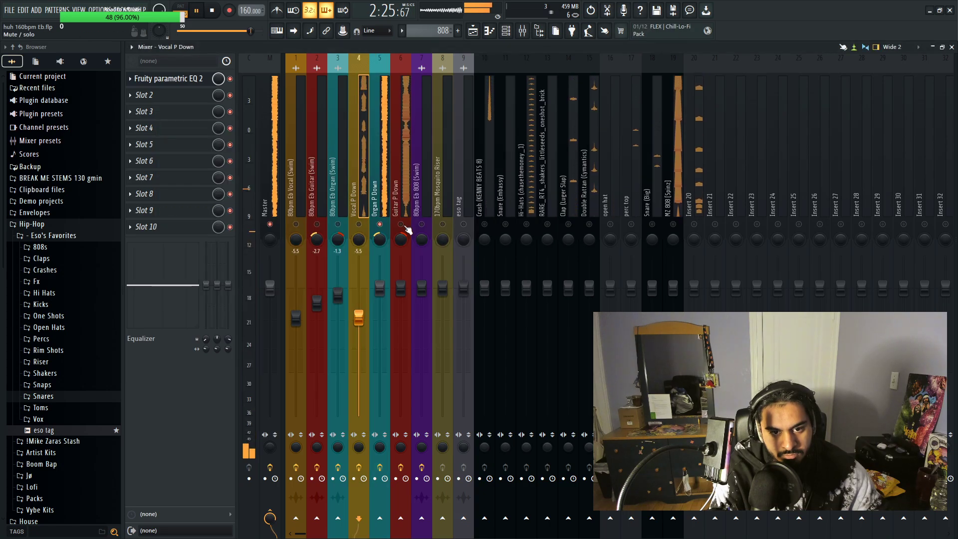
pyautogui.click(397, 189)
pyautogui.click(170, 78)
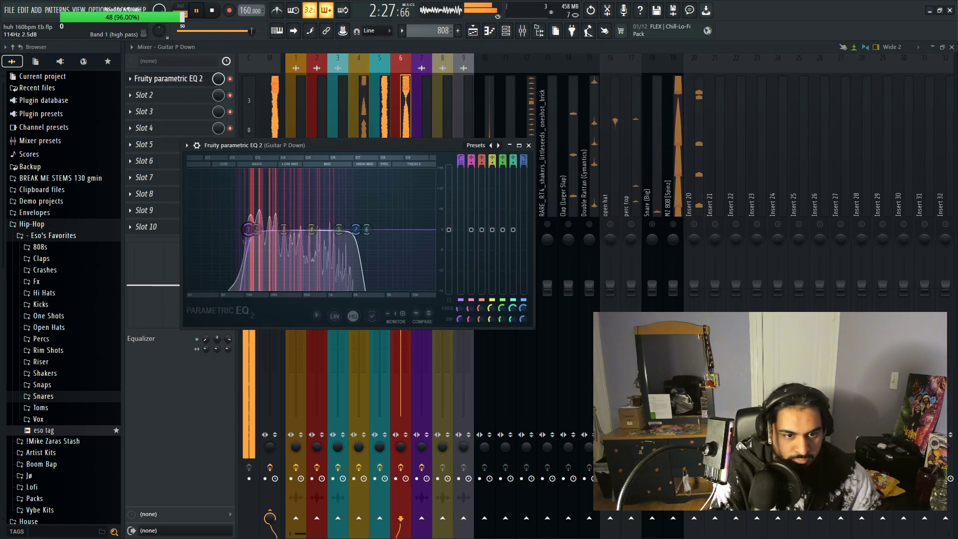
pyautogui.moveTo(258, 230); pyautogui.dragTo(265, 229)
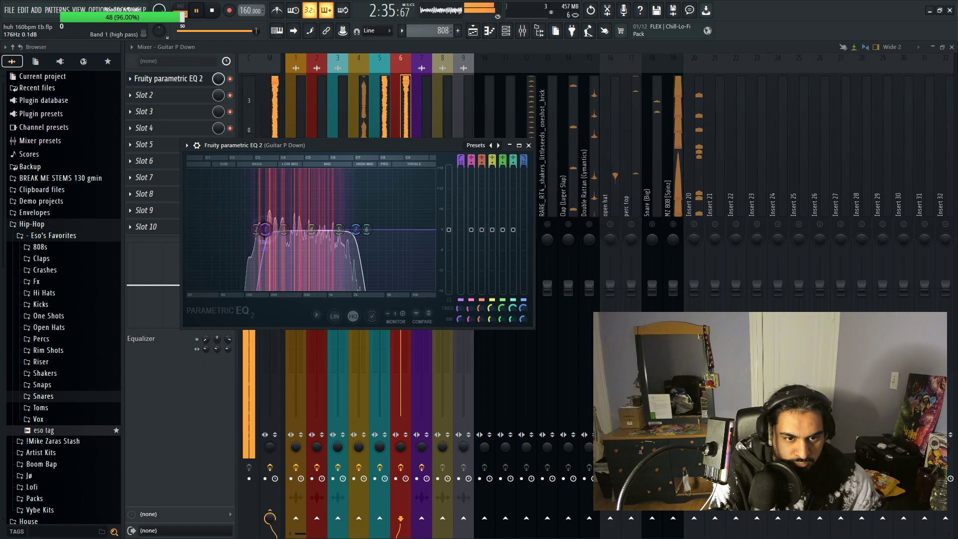
pyautogui.moveTo(268, 233); pyautogui.dragTo(269, 234)
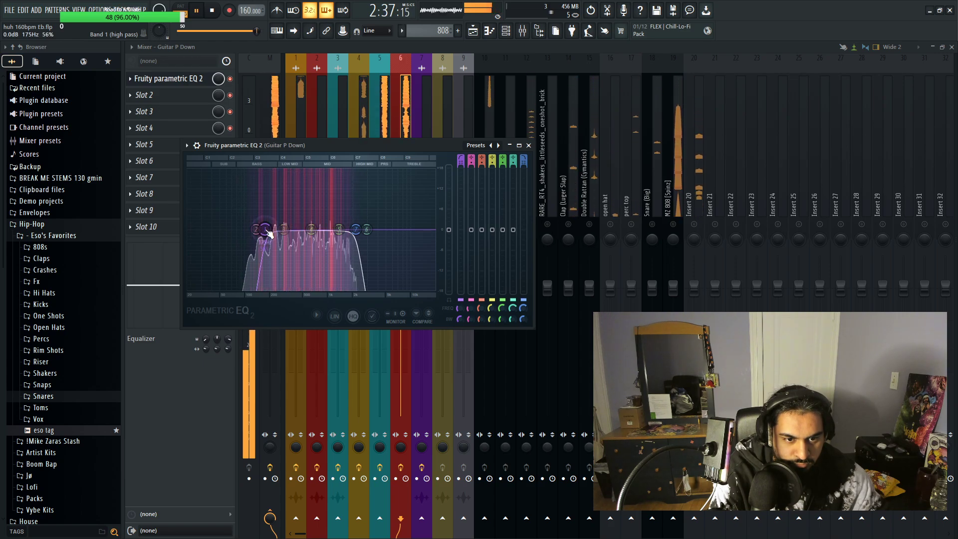
# Step: Raise the EQ high-pass bands of the Vocal P Down insert to about 224 Hz and the Guitar P Down insert to about 199 Hz
pyautogui.click(357, 123)
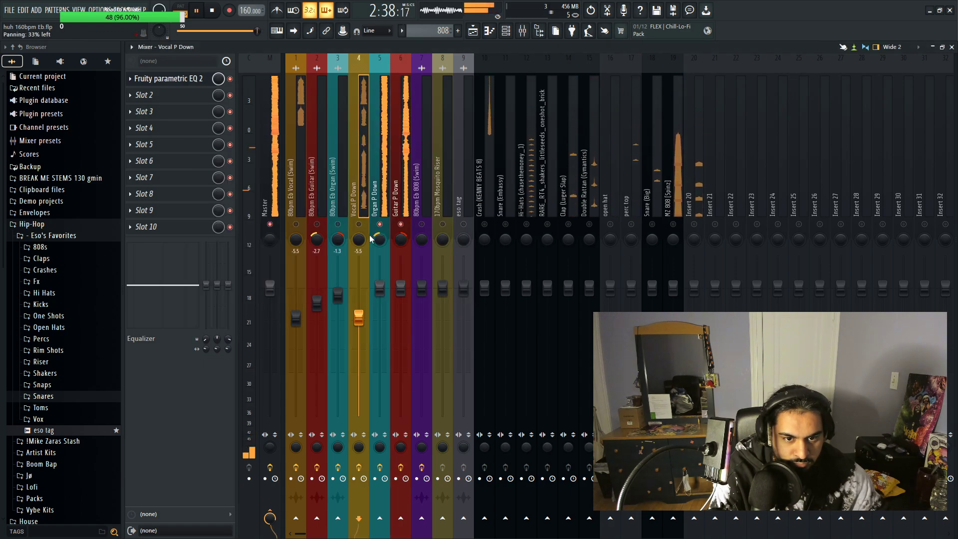
pyautogui.click(178, 86)
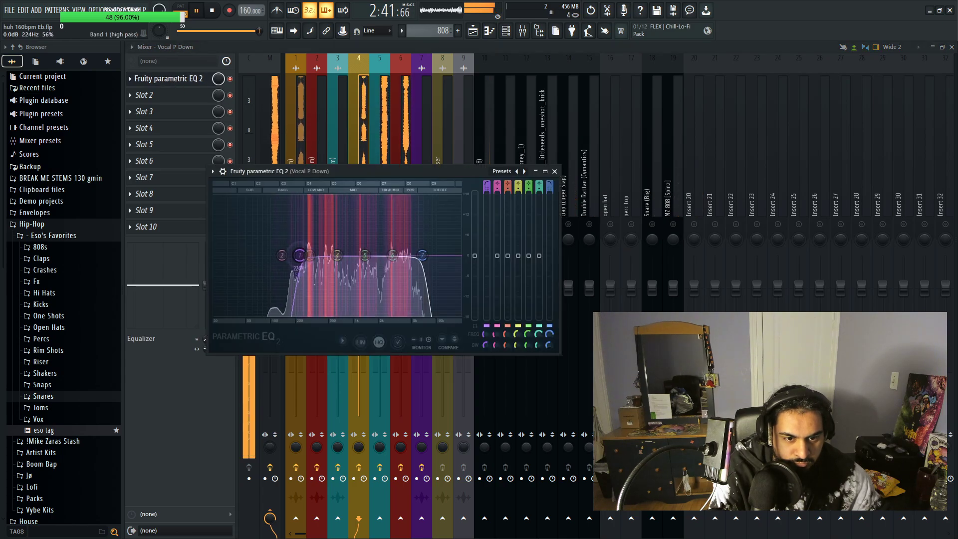
pyautogui.click(404, 124)
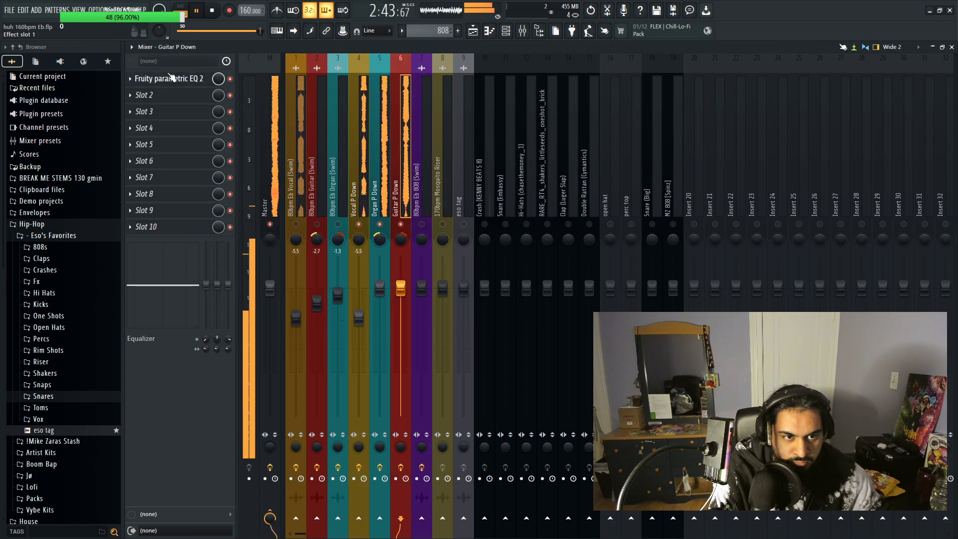
pyautogui.click(171, 78)
pyautogui.moveTo(265, 228); pyautogui.dragTo(269, 229)
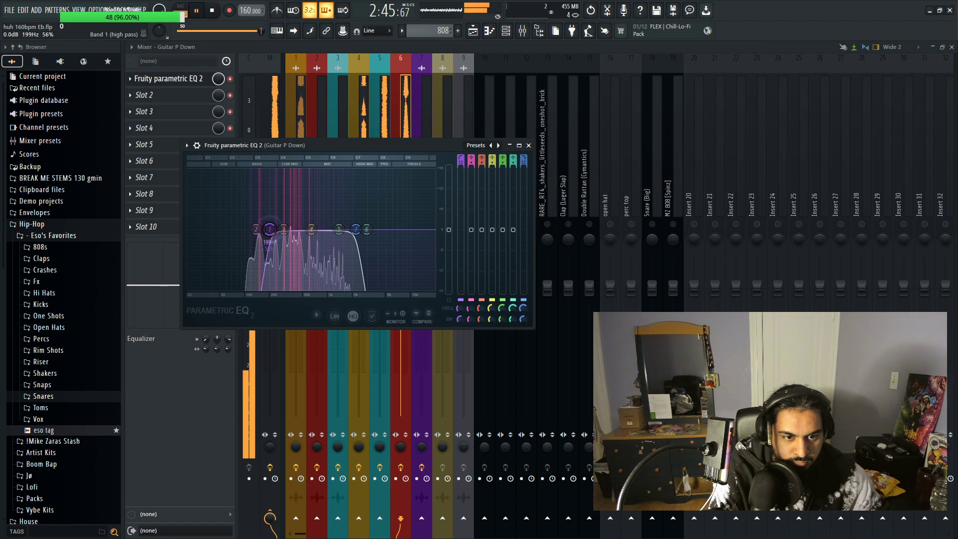
# Step: Check the Organ P Down insert's Fruity Parametric EQ 2 and look over the outro in the Playlist
pyautogui.click(379, 125)
pyautogui.click(171, 78)
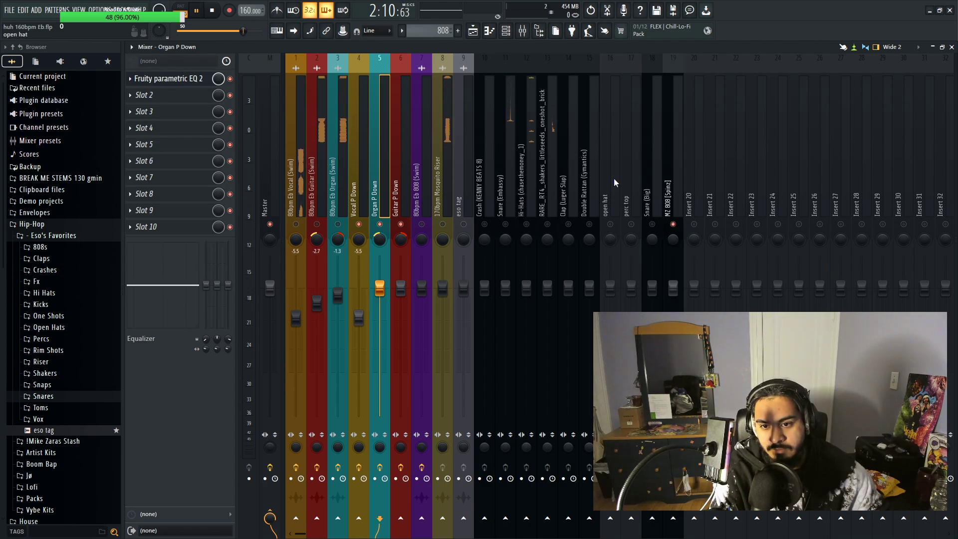
pyautogui.click(473, 33)
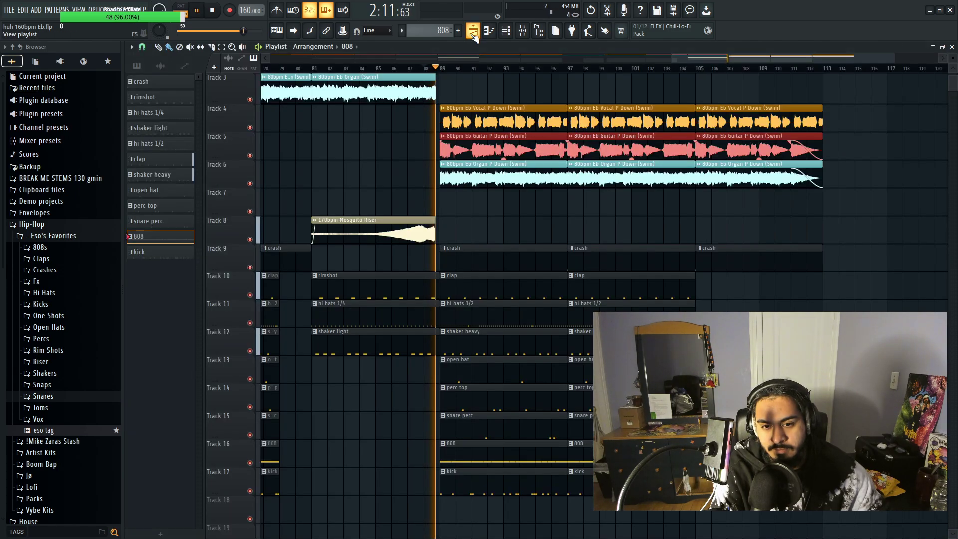
# Step: In the MZ 808 (Spinz) insert's EQ, set peaking band 2 to 39 Hz at about -2.5 dB with a 5% bandwidth
pyautogui.click(522, 32)
pyautogui.click(671, 142)
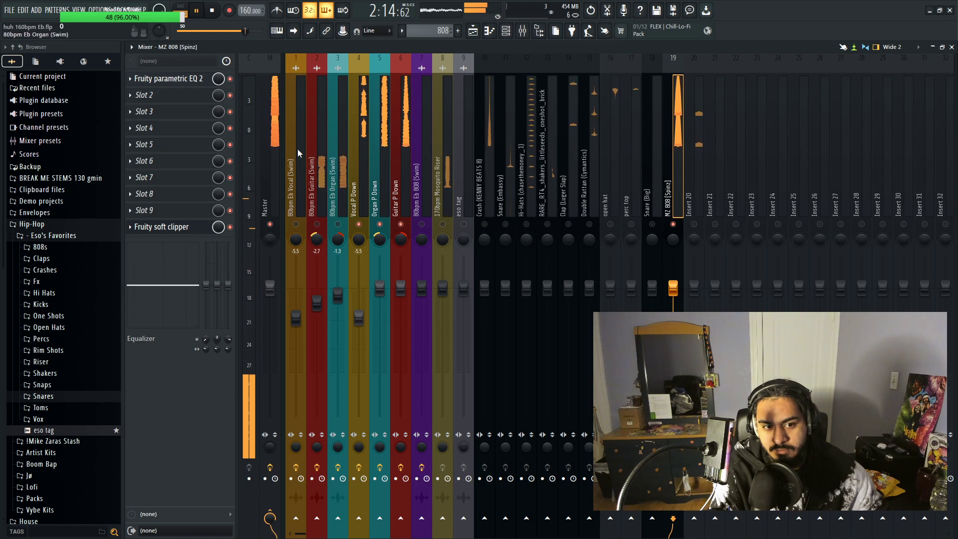
pyautogui.click(168, 78)
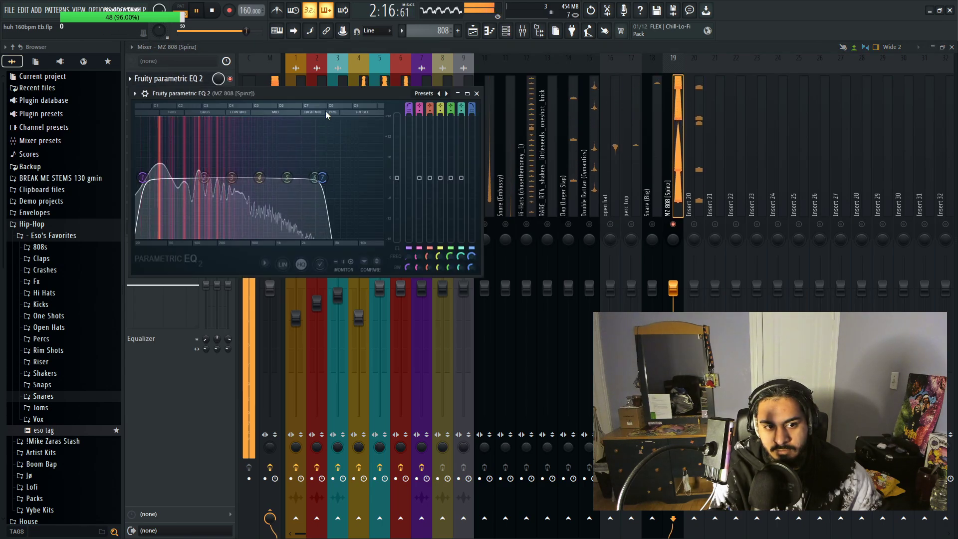
pyautogui.moveTo(203, 177); pyautogui.dragTo(158, 187)
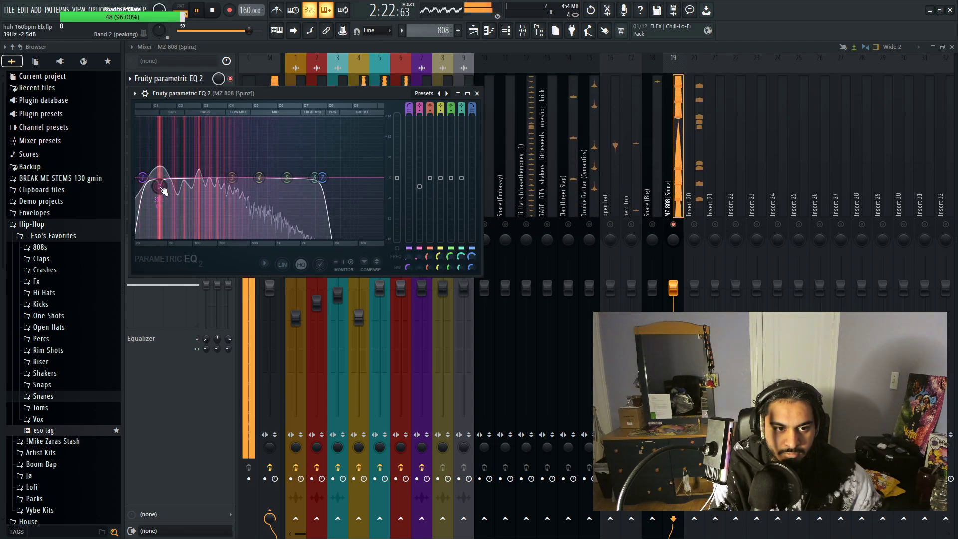
pyautogui.click(477, 94)
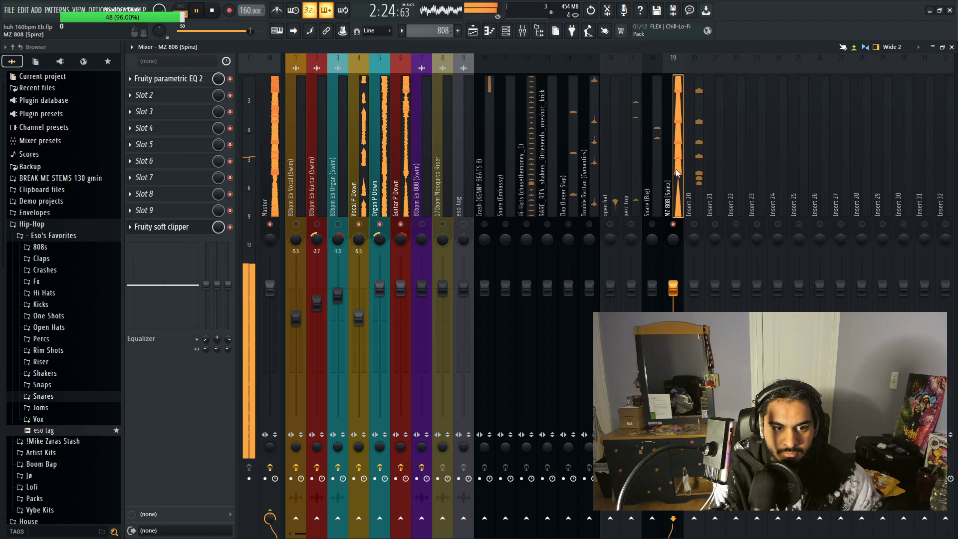
pyautogui.click(133, 84)
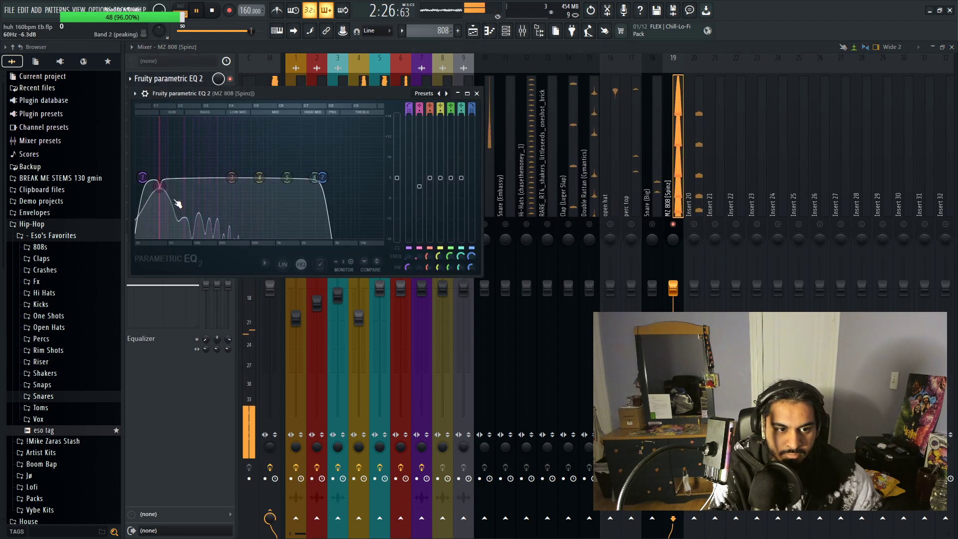
pyautogui.moveTo(159, 187); pyautogui.dragTo(166, 194)
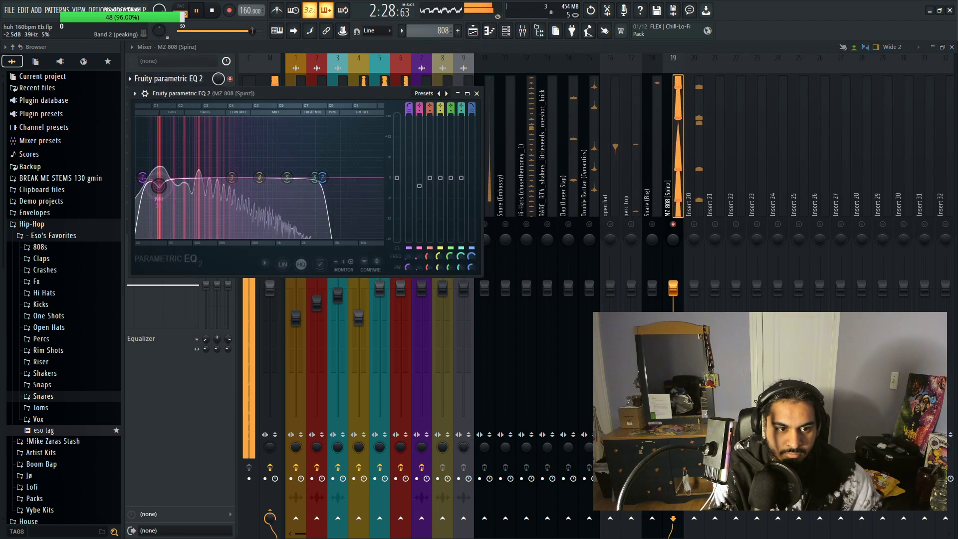
pyautogui.click(477, 94)
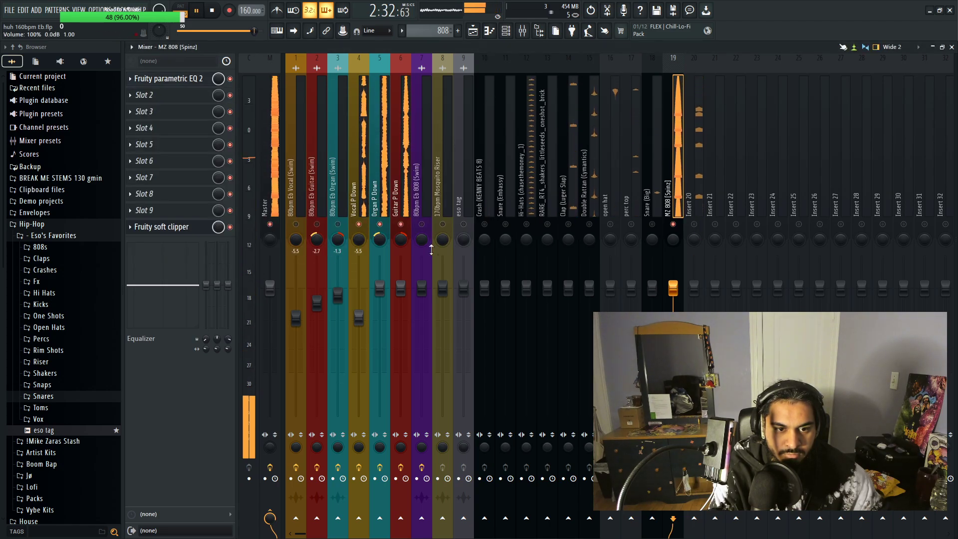
# Step: Raise the velocity of all the 808 notes with level scaling in the Piano roll and replay the outro
pyautogui.press('F7')
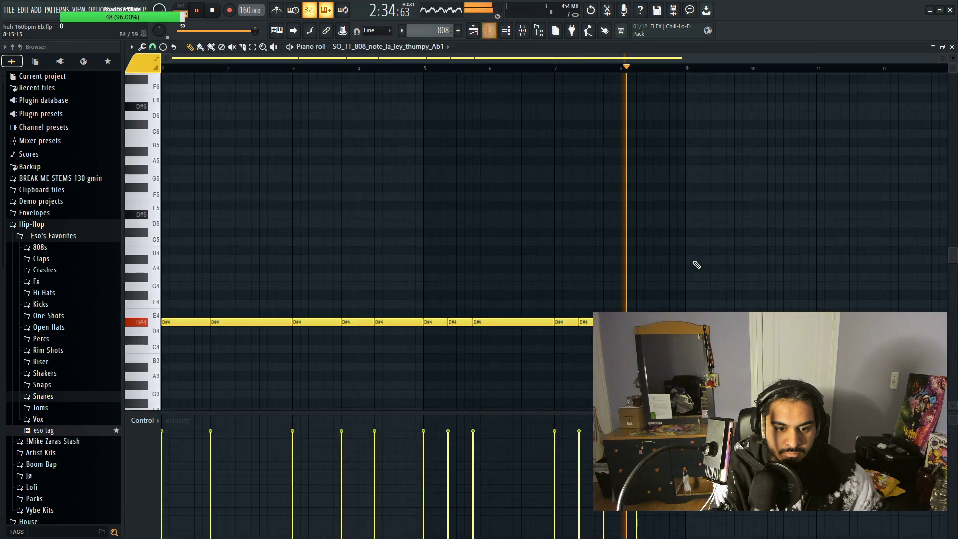
pyautogui.hotkey('ctrl', 'a')
pyautogui.hotkey('alt', 'x')
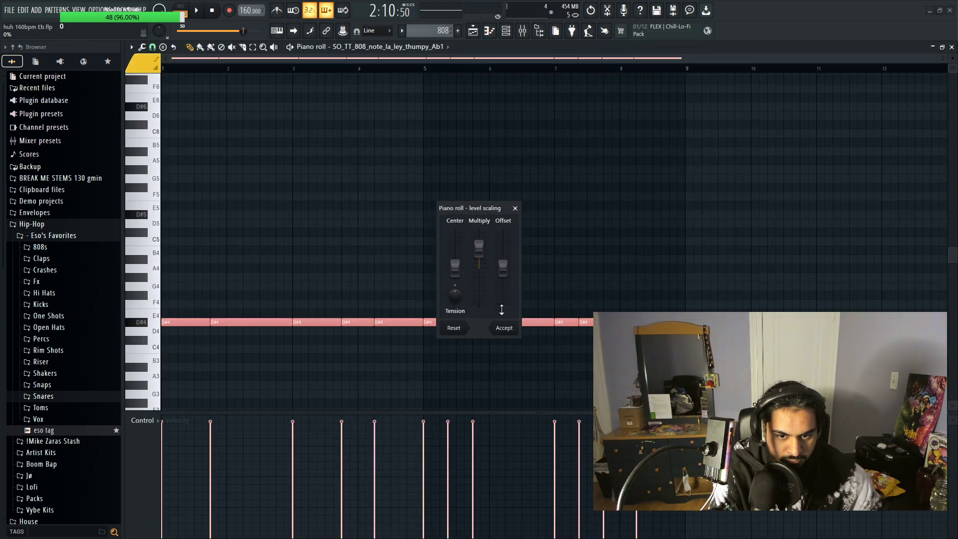
pyautogui.click(510, 334)
pyautogui.click(473, 368)
pyautogui.press('space')
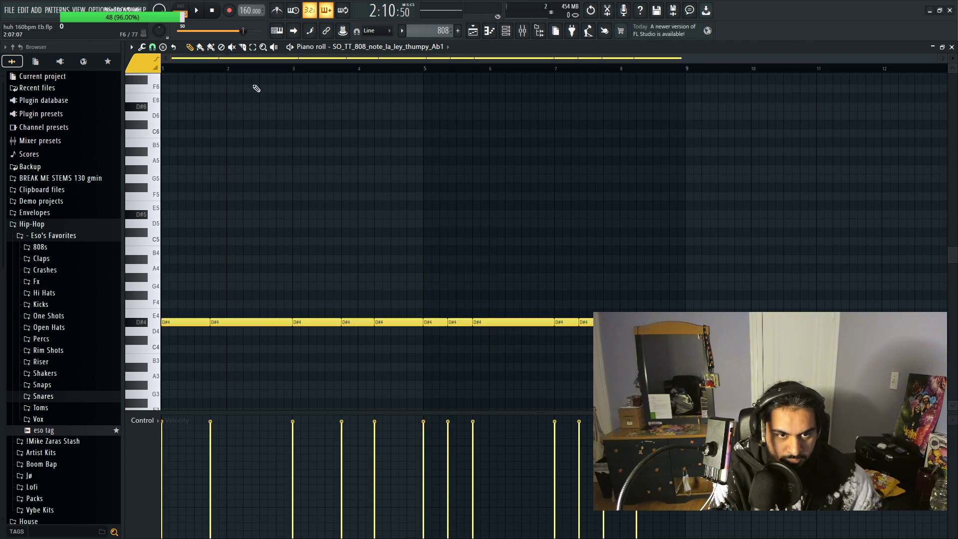
pyautogui.press('space')
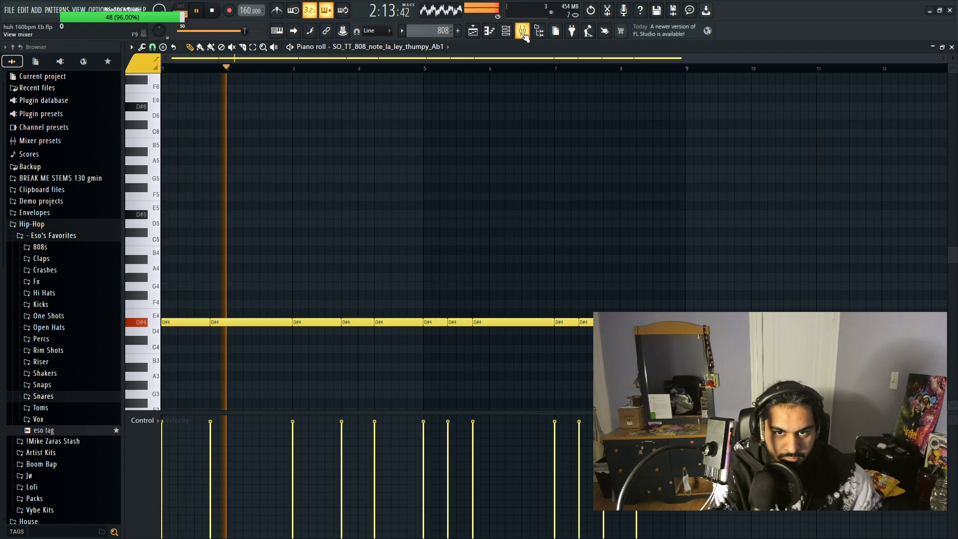
# Step: Check the Master and MZ 808 (Spinz) inserts' levels and the Playlist while the outro plays
pyautogui.press('F9')
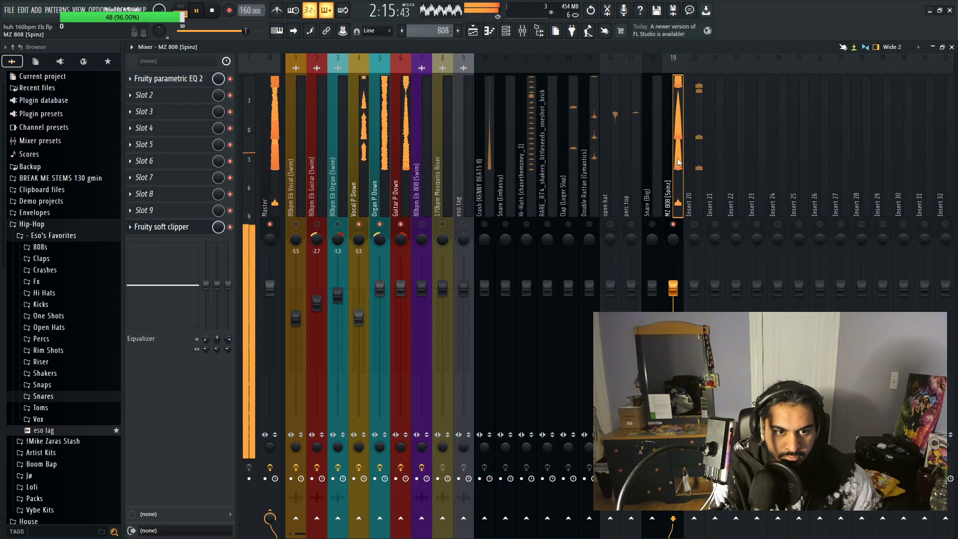
pyautogui.click(268, 166)
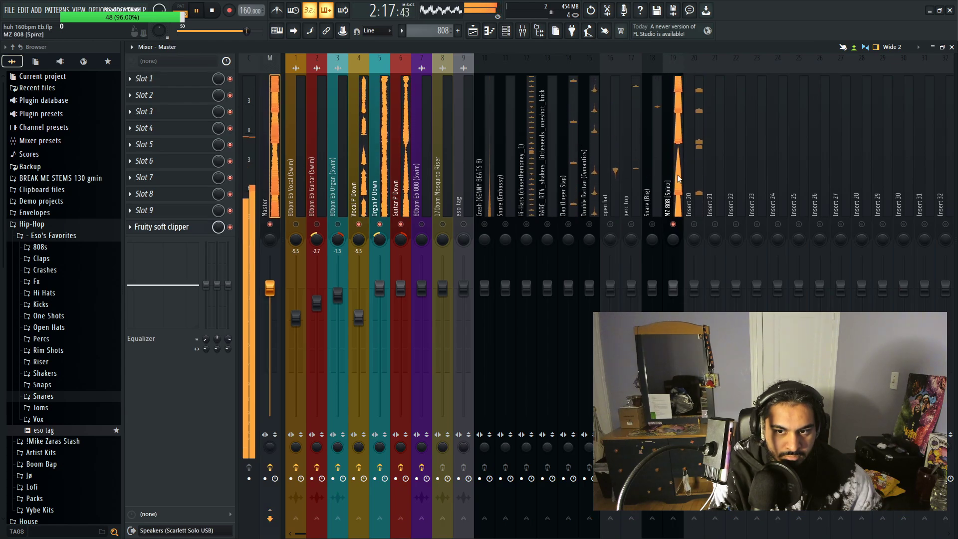
pyautogui.hotkey('ctrl', 'z')
pyautogui.click(475, 32)
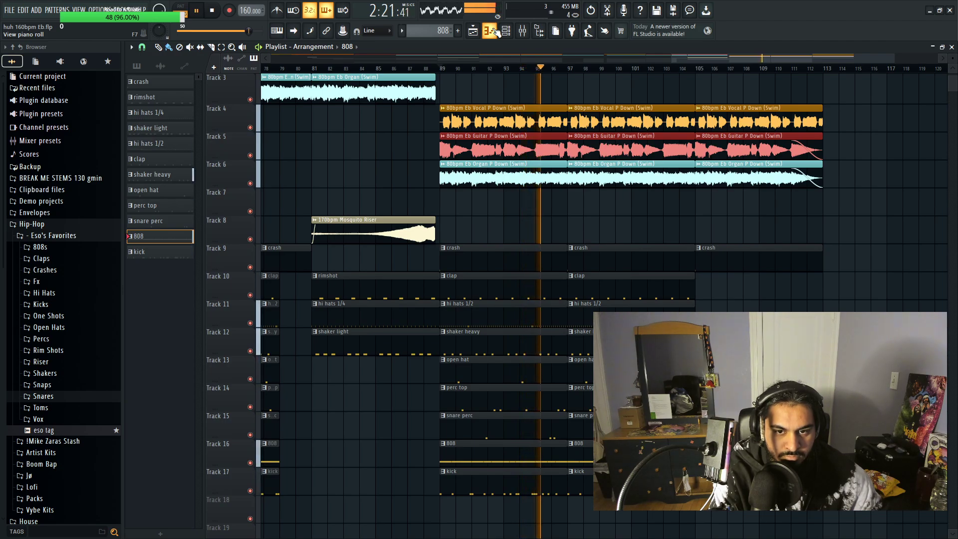
pyautogui.click(491, 31)
pyautogui.click(491, 31)
pyautogui.click(522, 31)
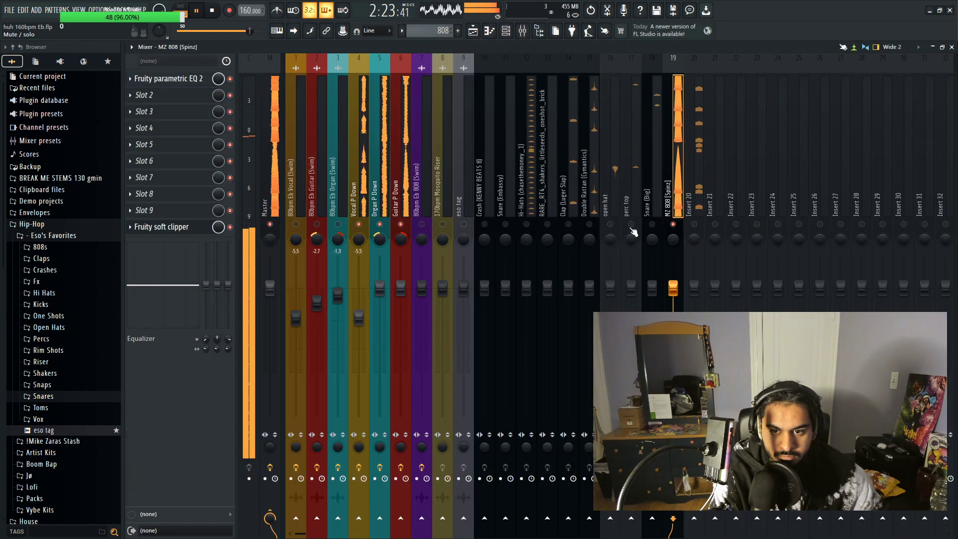
# Step: Label mixer insert 20 as kick and load Fruity Parametric EQ 2 into its first effect slot
pyautogui.press('space')
pyautogui.click(697, 194)
pyautogui.hotkey('ctrl', 'l')
pyautogui.press('space')
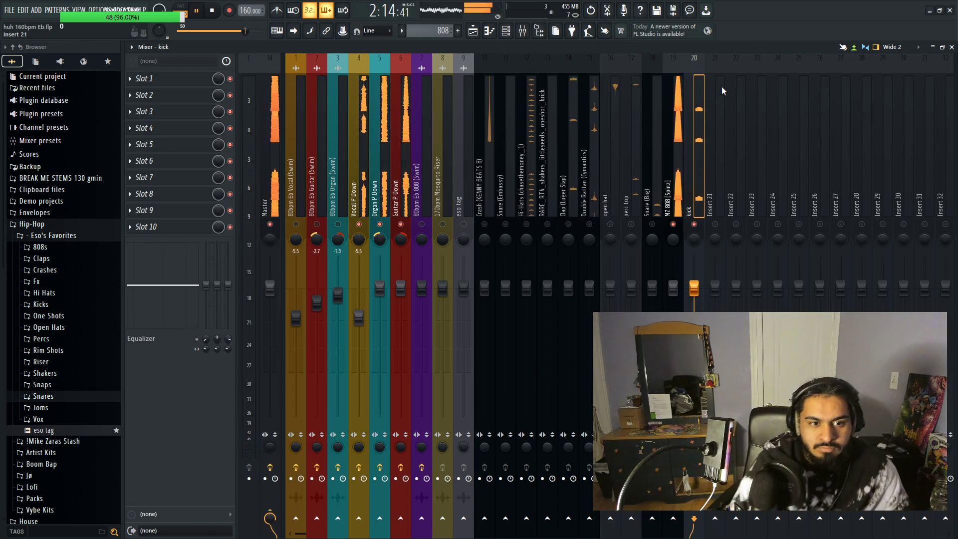
pyautogui.click(144, 79)
pyautogui.click(279, 331)
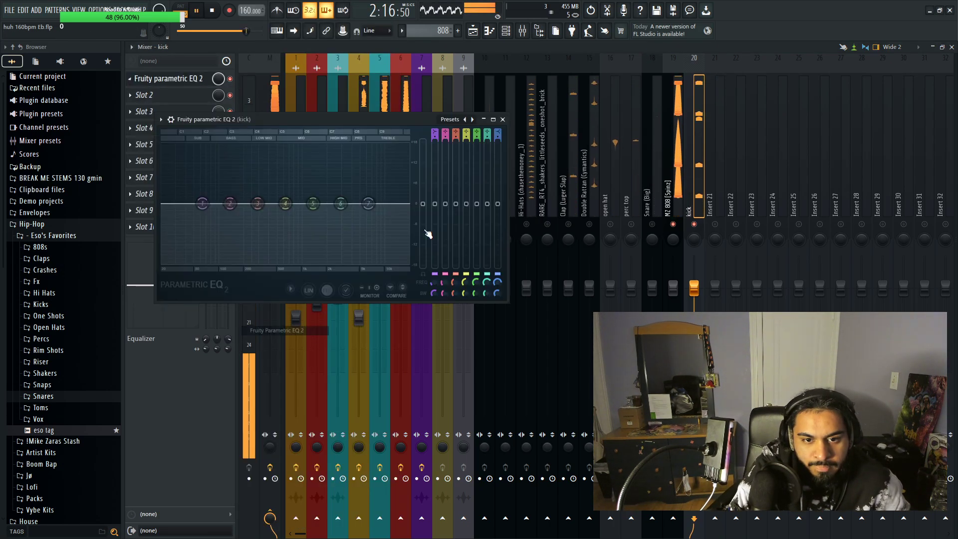
# Step: In the kick insert's Fruity Parametric EQ 2, make band 7 a steep low-pass filter and lower its cutoff slightly
pyautogui.rightClick(368, 203)
pyautogui.click(420, 239)
pyautogui.moveTo(368, 203); pyautogui.dragTo(344, 209)
# Step: Make band 1 of the kick EQ a steep high-pass filter and set its cutoff to 30 Hz
pyautogui.rightClick(201, 203)
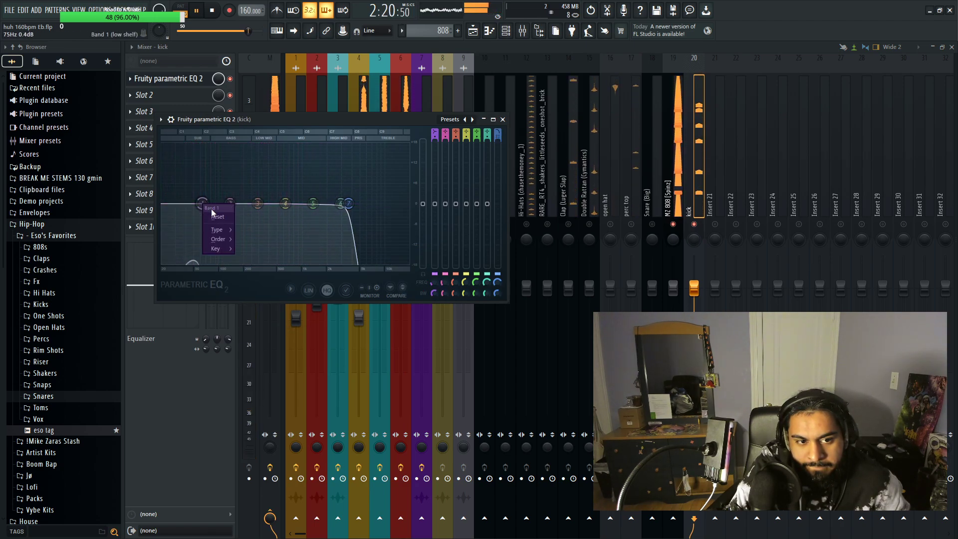
pyautogui.click(254, 258)
pyautogui.rightClick(201, 203)
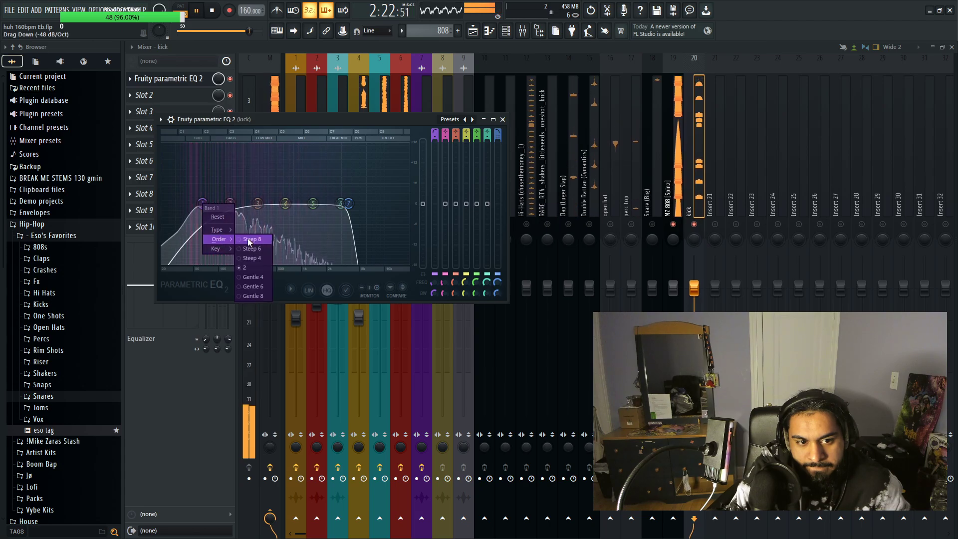
pyautogui.click(247, 264)
pyautogui.moveTo(202, 203); pyautogui.dragTo(177, 202)
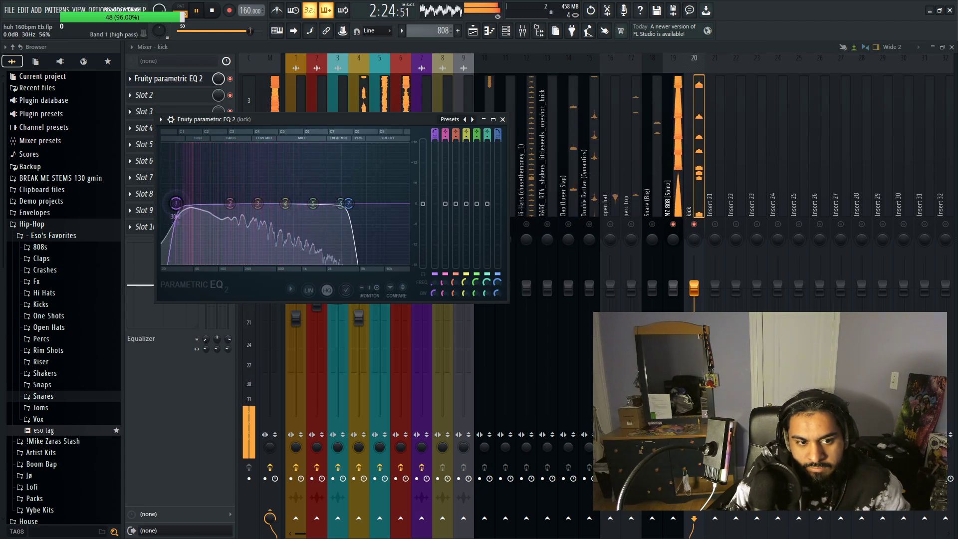
pyautogui.click(502, 120)
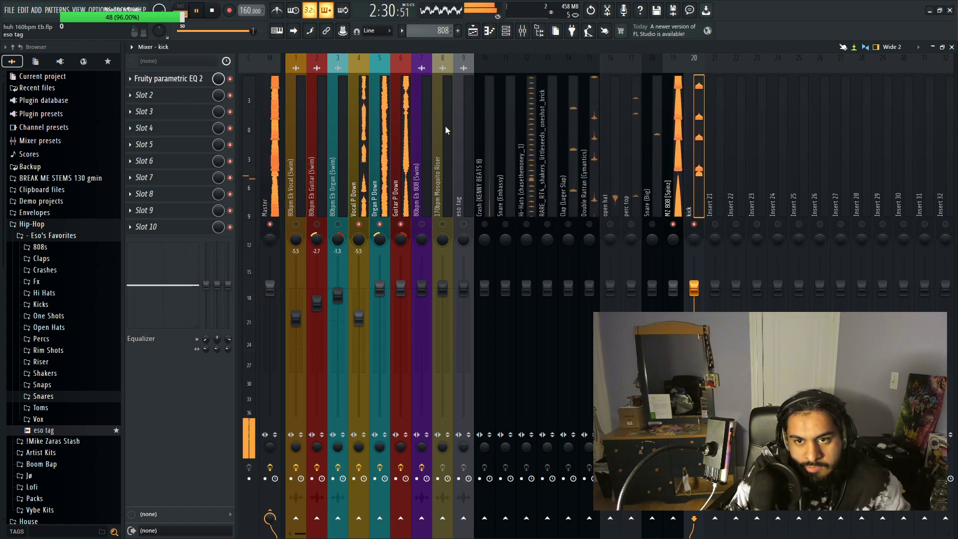
# Step: In the MZ 808 (Spinz) insert's EQ, adjust peaking band 2 to 39 Hz at about -2.6 dB with a 10% bandwidth
pyautogui.click(673, 183)
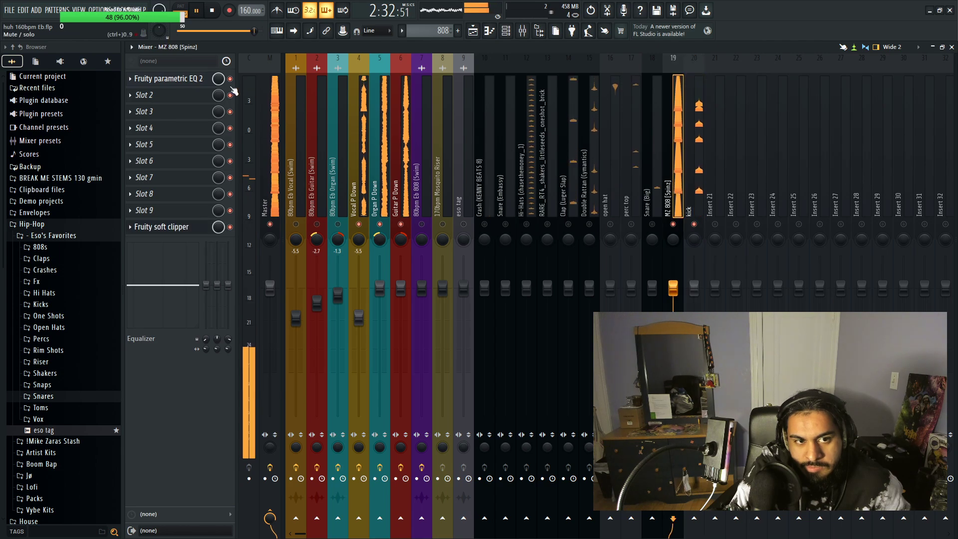
pyautogui.click(168, 78)
pyautogui.moveTo(159, 185); pyautogui.dragTo(158, 186)
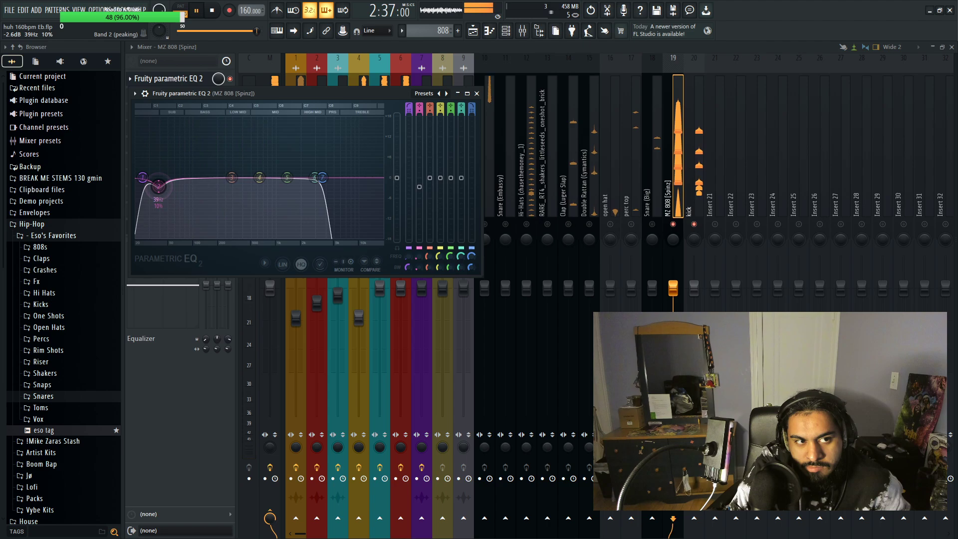
pyautogui.click(478, 94)
# Step: Load Fruity Soft Clipper into slot 10 of the kick insert and raise its threshold and post gain
pyautogui.click(694, 175)
pyautogui.click(202, 226)
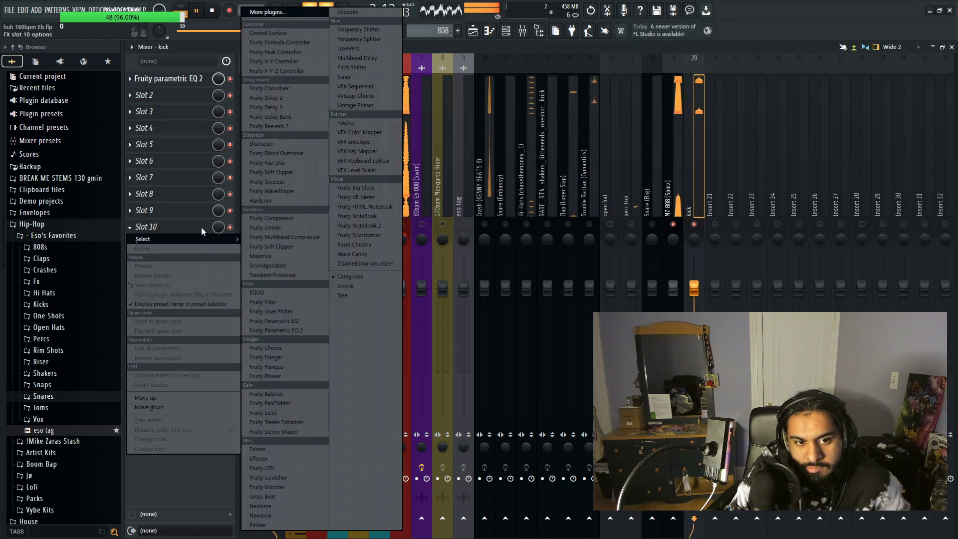
pyautogui.click(301, 246)
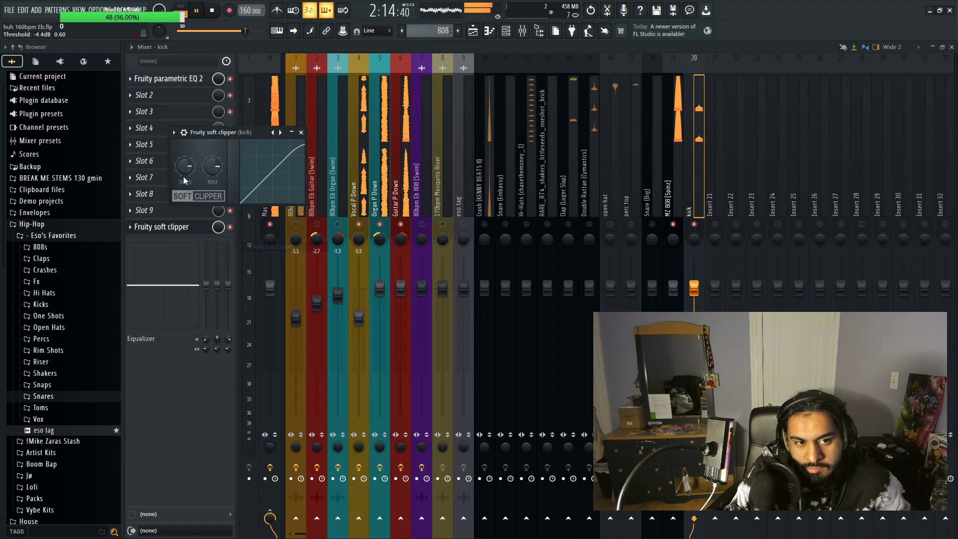
pyautogui.click(301, 132)
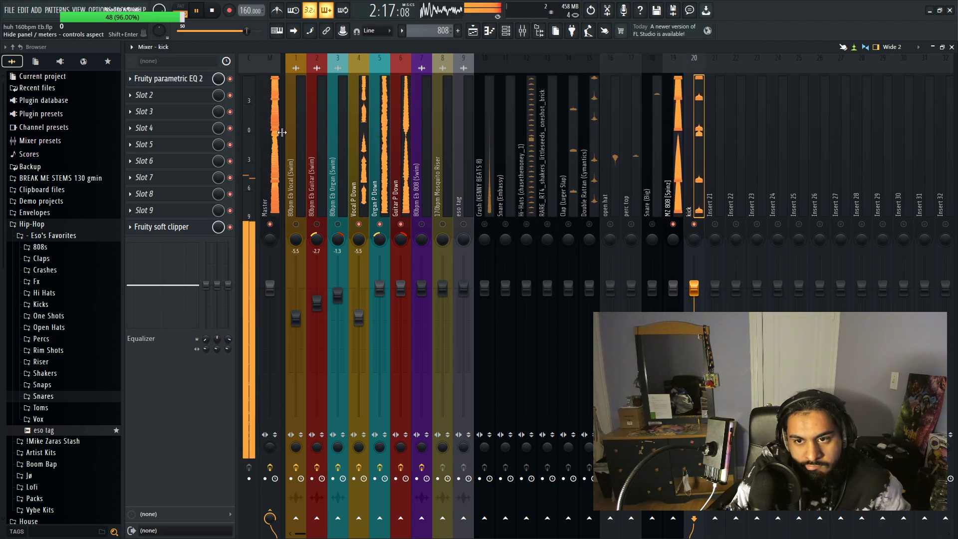
pyautogui.click(150, 236)
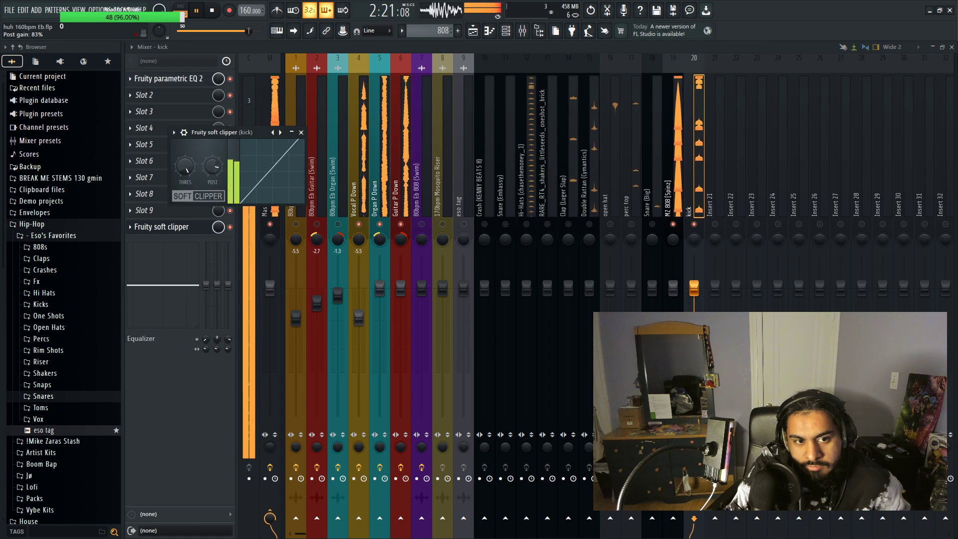
pyautogui.moveTo(211, 166); pyautogui.dragTo(224, 225)
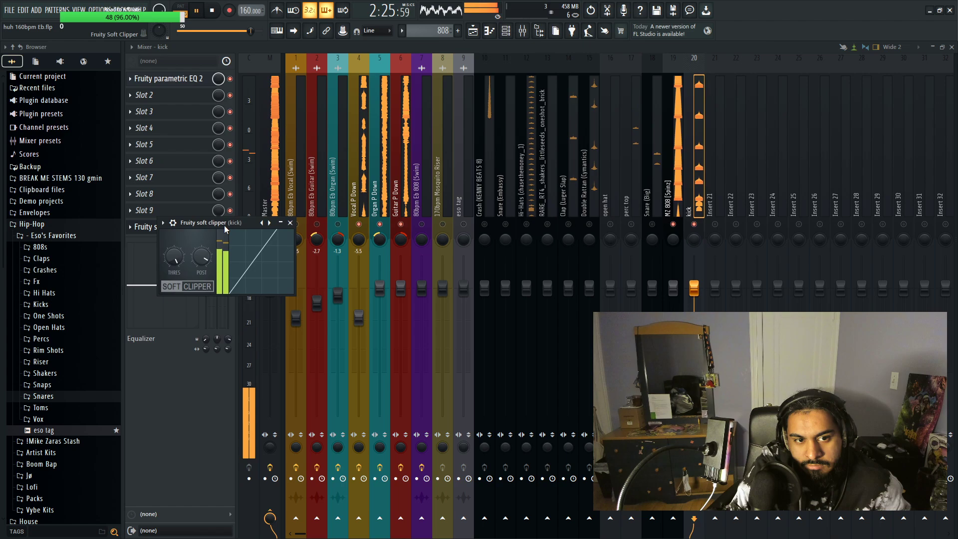
pyautogui.click(288, 224)
# Step: Play the arrangement from about bar 62 and from bar 41 while checking the insert levels in the Mixer
pyautogui.press('F5')
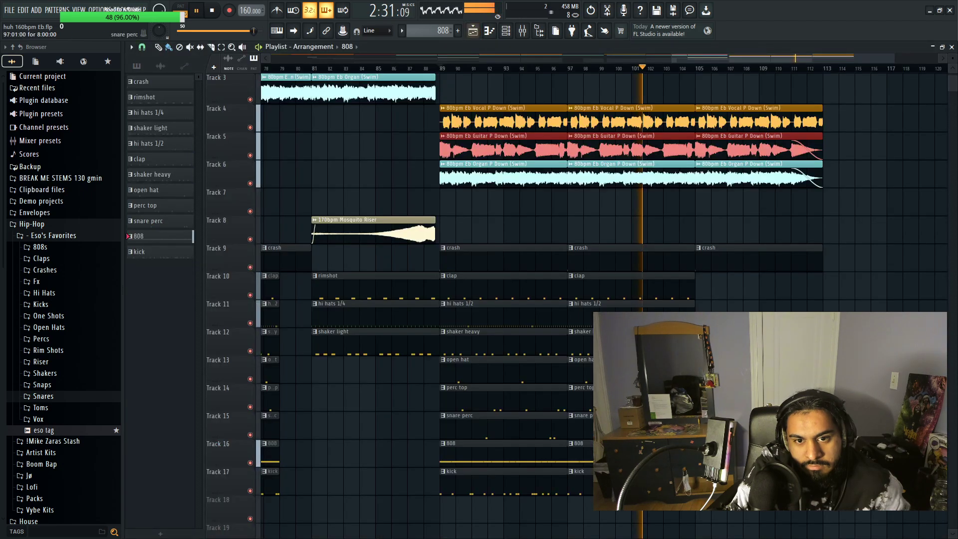
pyautogui.scroll(-5, 598, 200)
pyautogui.scroll(2, 499, 369)
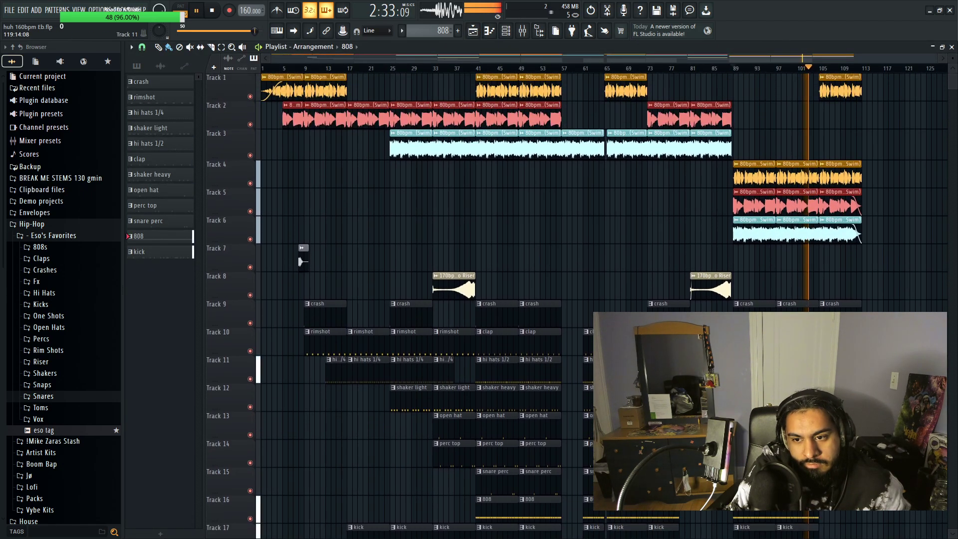
pyautogui.press('space')
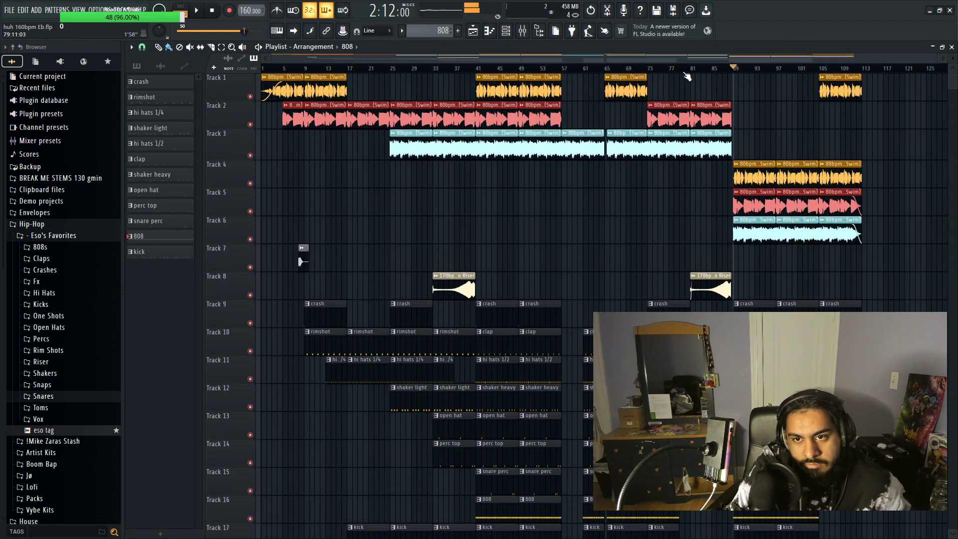
pyautogui.click(592, 68)
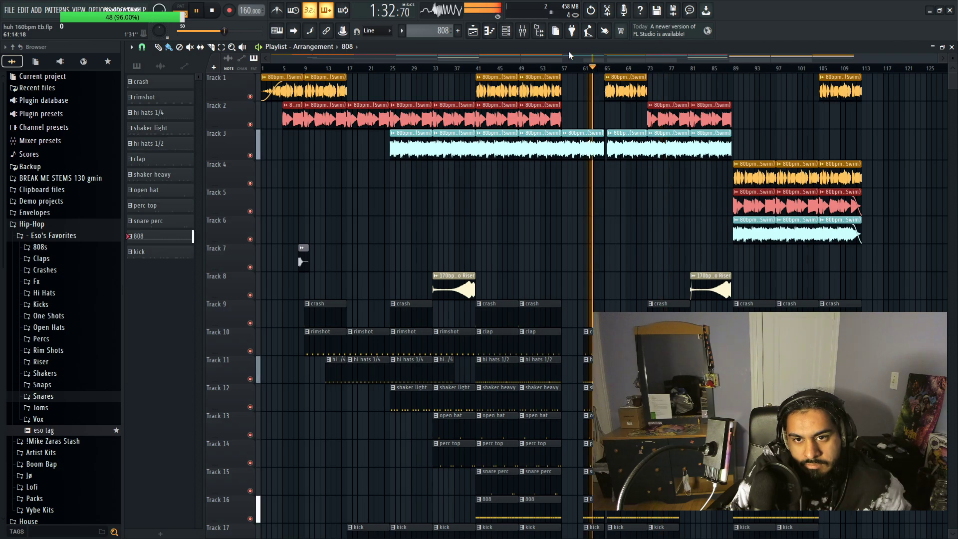
pyautogui.click(522, 31)
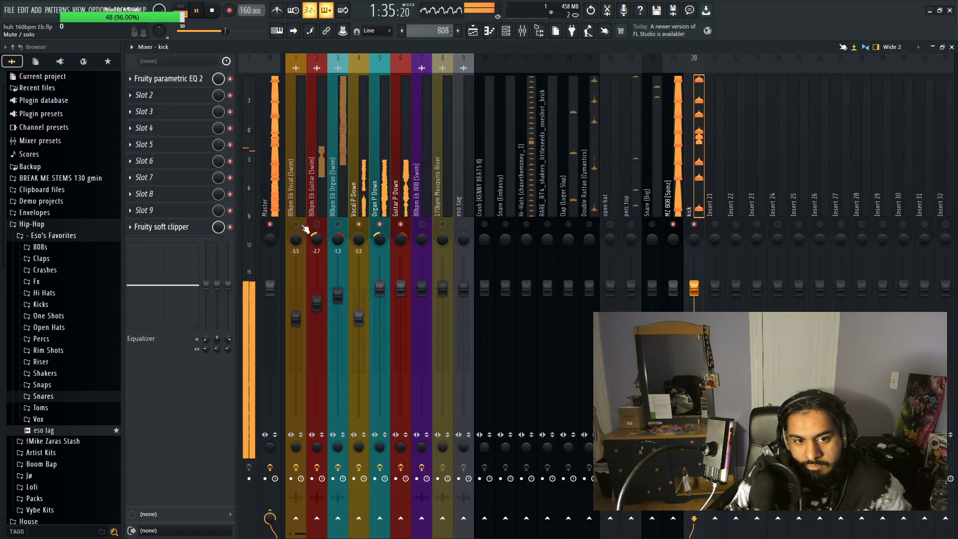
pyautogui.press('F5')
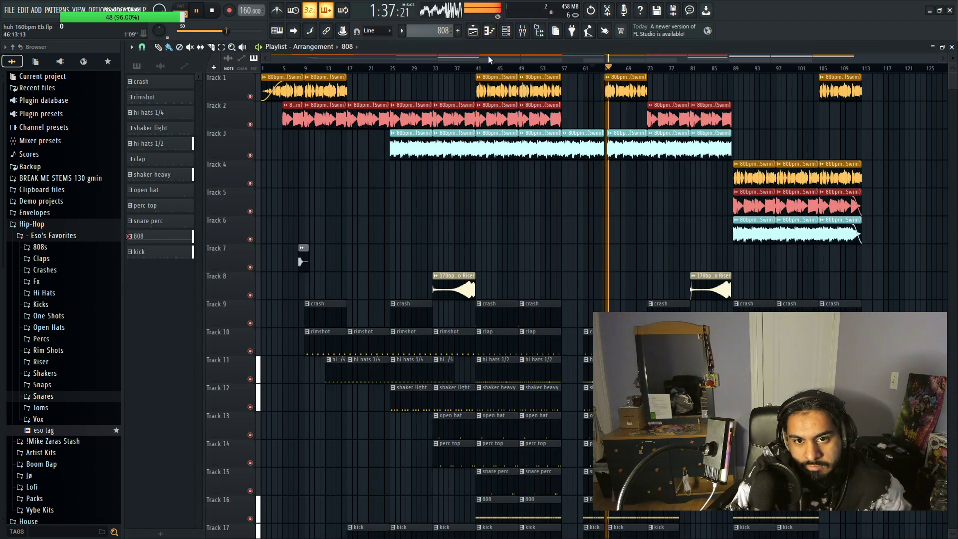
pyautogui.click(477, 70)
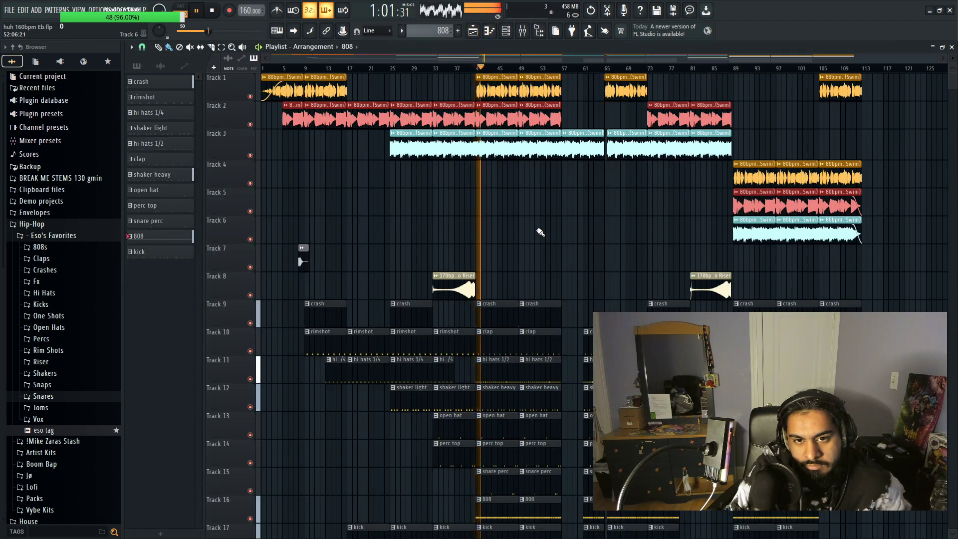
pyautogui.scroll(3, 523, 227)
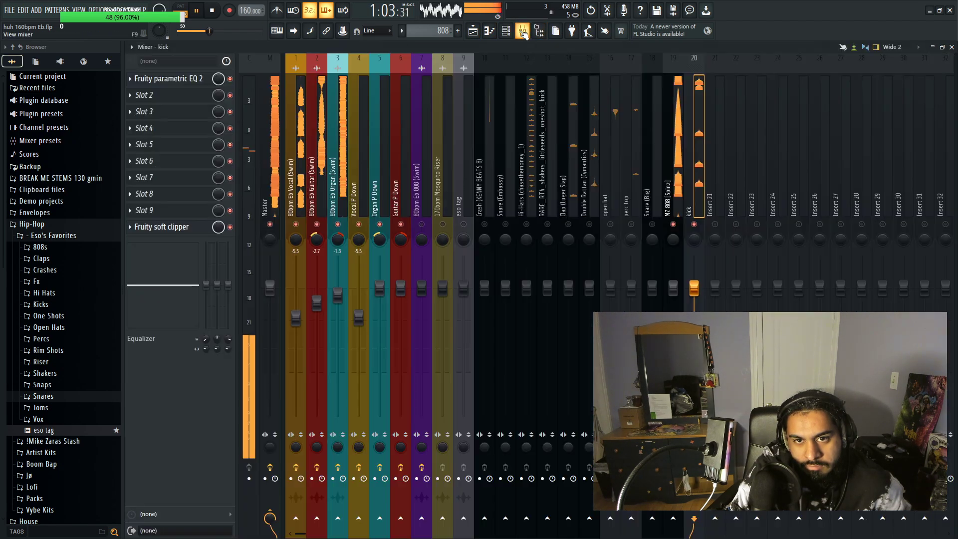
pyautogui.press('F9')
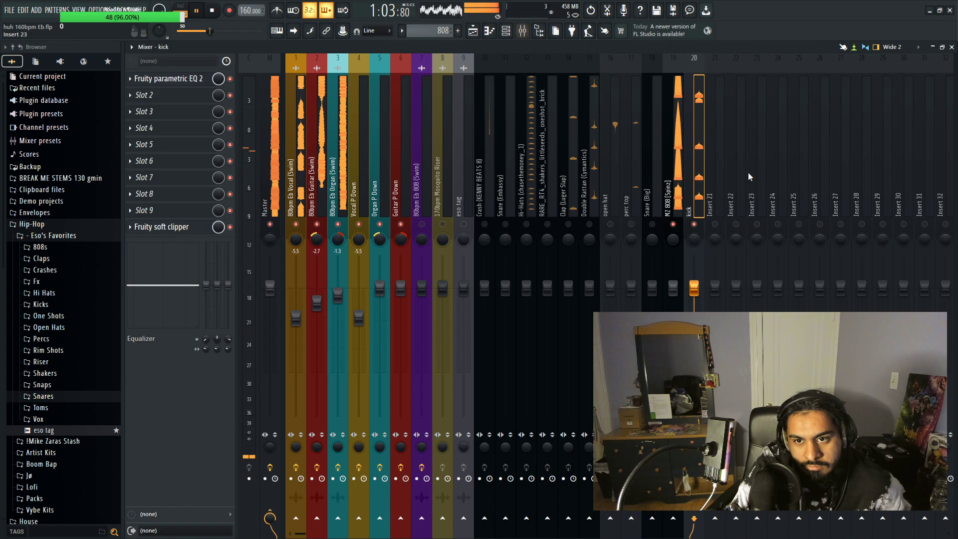
# Step: Inspect the Fruity Soft Clipper settings on the MZ 808 (Spinz) insert
pyautogui.click(678, 182)
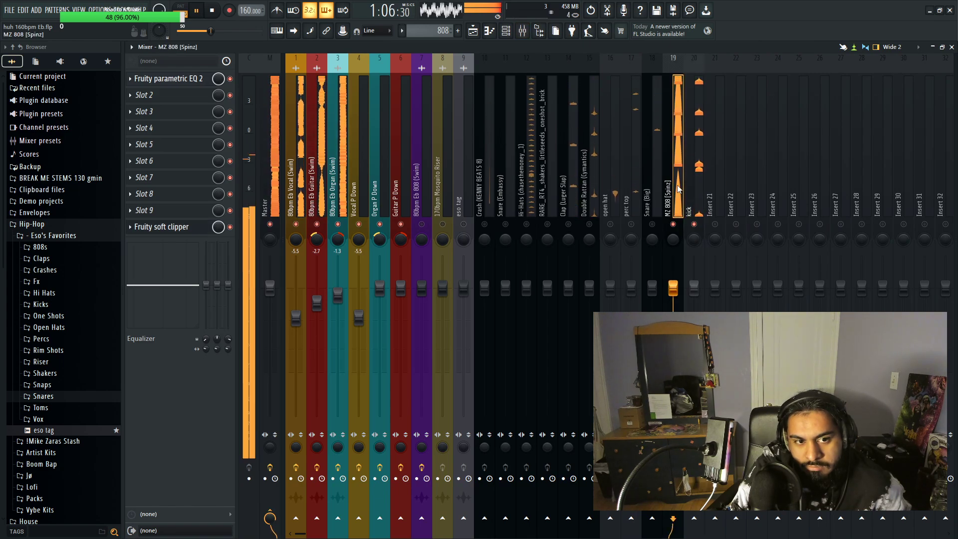
pyautogui.click(175, 228)
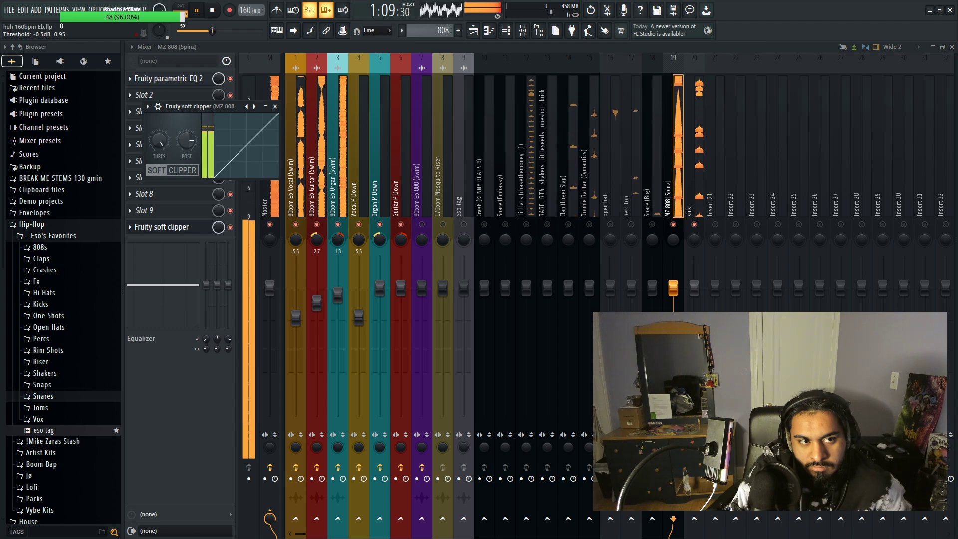
pyautogui.click(275, 106)
# Step: Set the threshold of the kick insert's Fruity Soft Clipper to about -1.1 dB
pyautogui.click(697, 194)
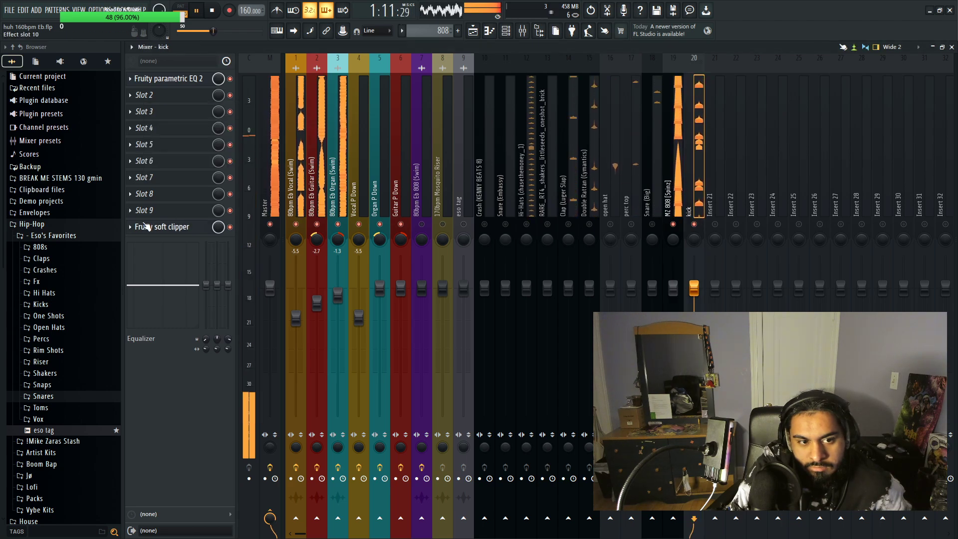
pyautogui.click(170, 227)
pyautogui.rightClick(202, 255)
pyautogui.press('Escape')
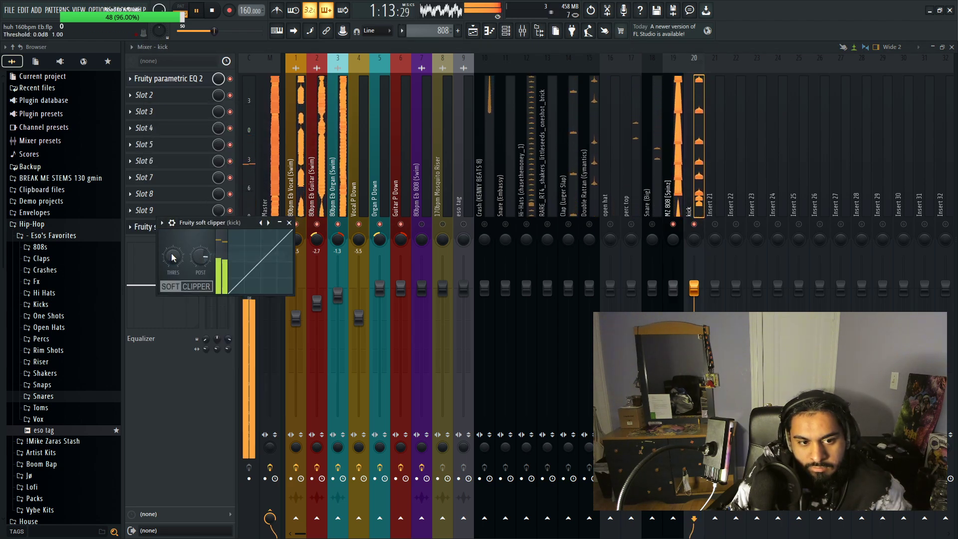
pyautogui.moveTo(175, 257); pyautogui.dragTo(175, 264)
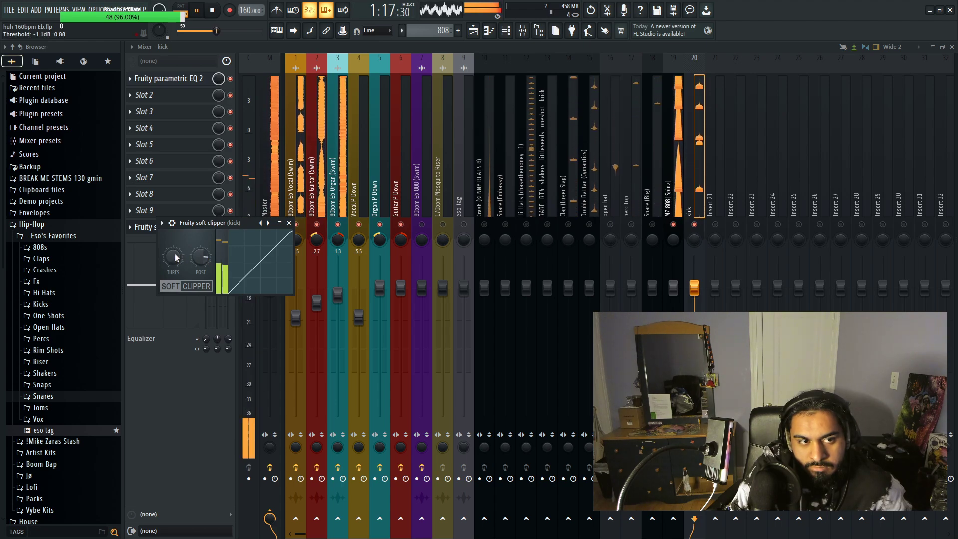
pyautogui.click(289, 223)
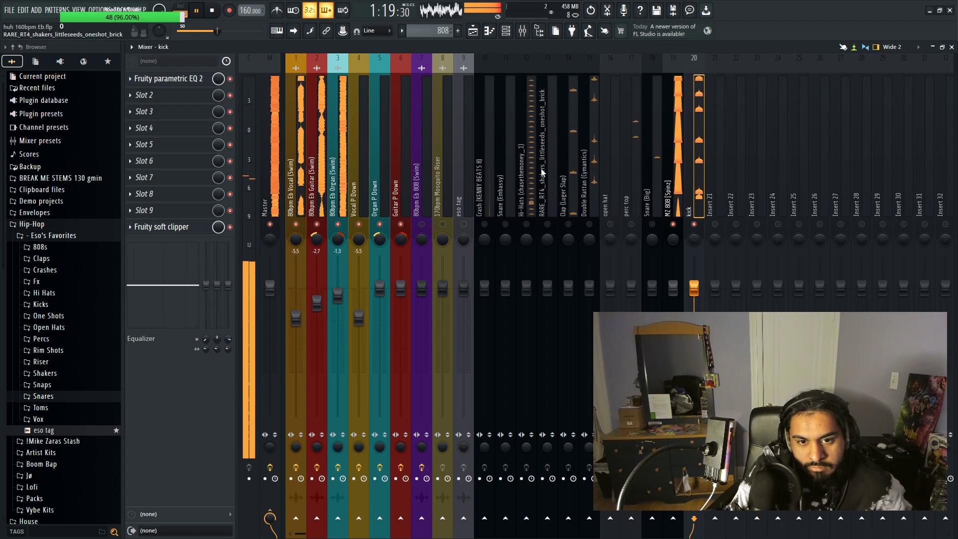
# Step: Look over the Playlist tracks and replay the whole arrangement from the beginning
pyautogui.click(473, 30)
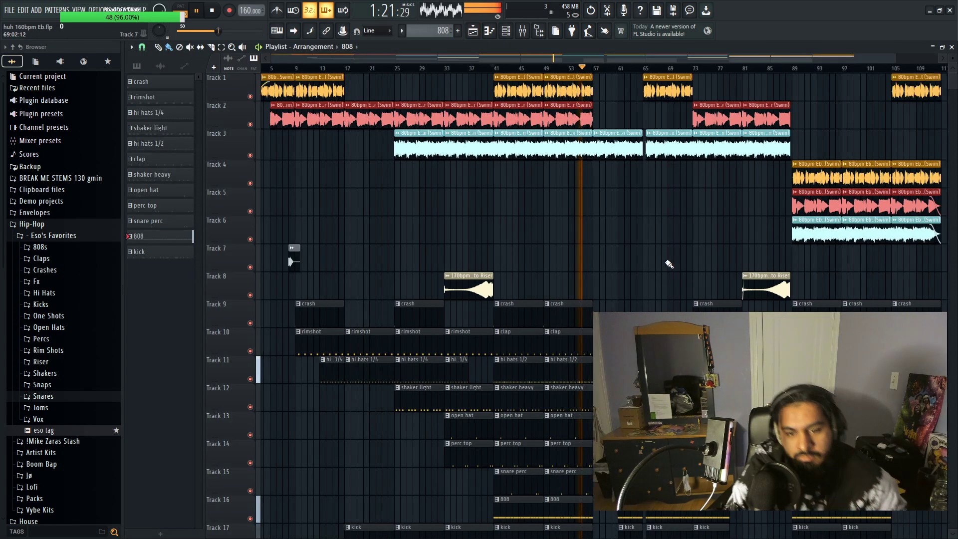
pyautogui.scroll(-3, 567, 250)
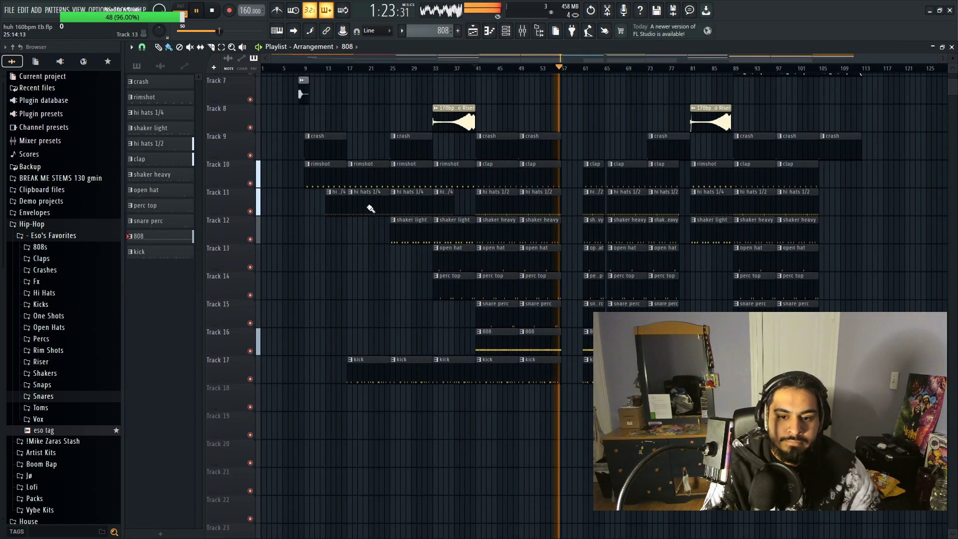
pyautogui.press('space')
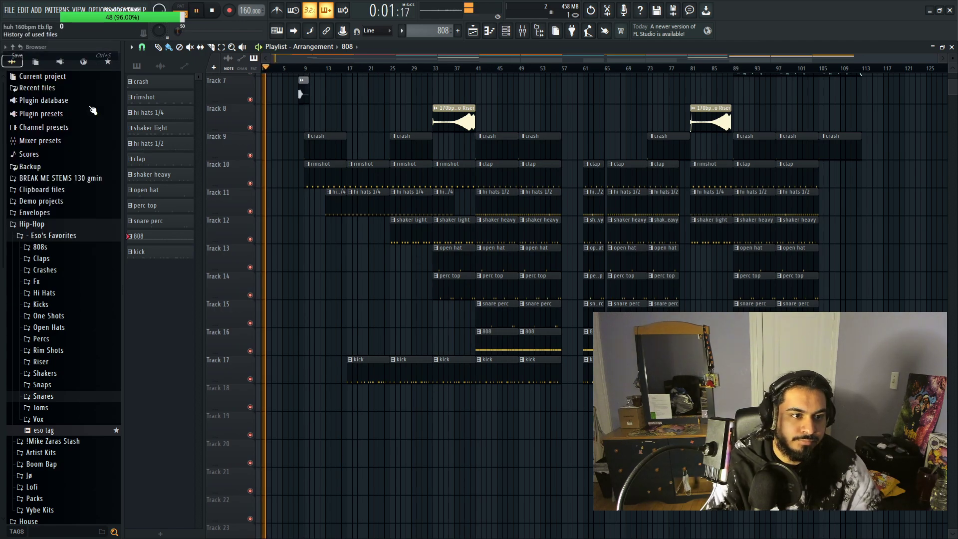
pyautogui.scroll(3, 306, 404)
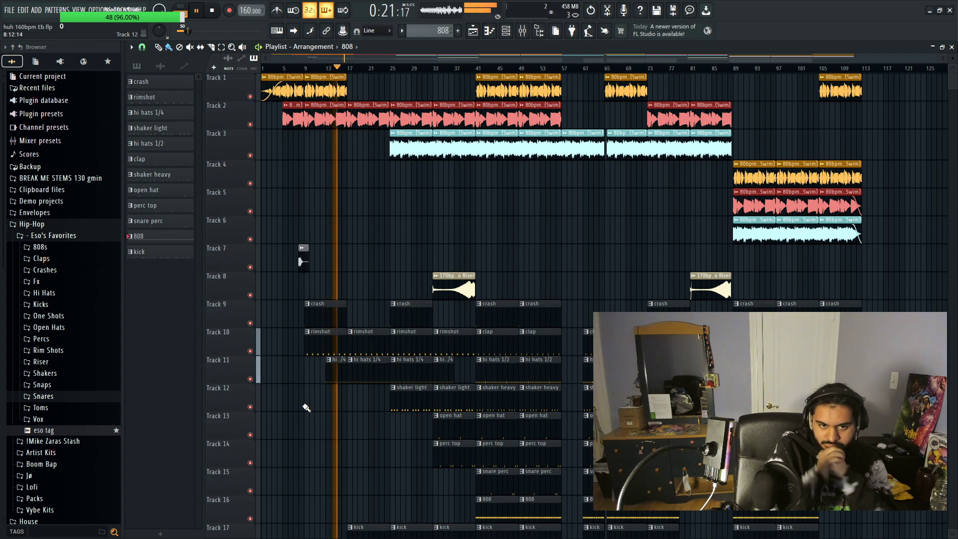
# Step: Delete the short hi hats 1/4 clip before bar 17 on Track 11 and replay from about bar 15
pyautogui.rightClick(332, 379)
pyautogui.scroll(-2, 377, 320)
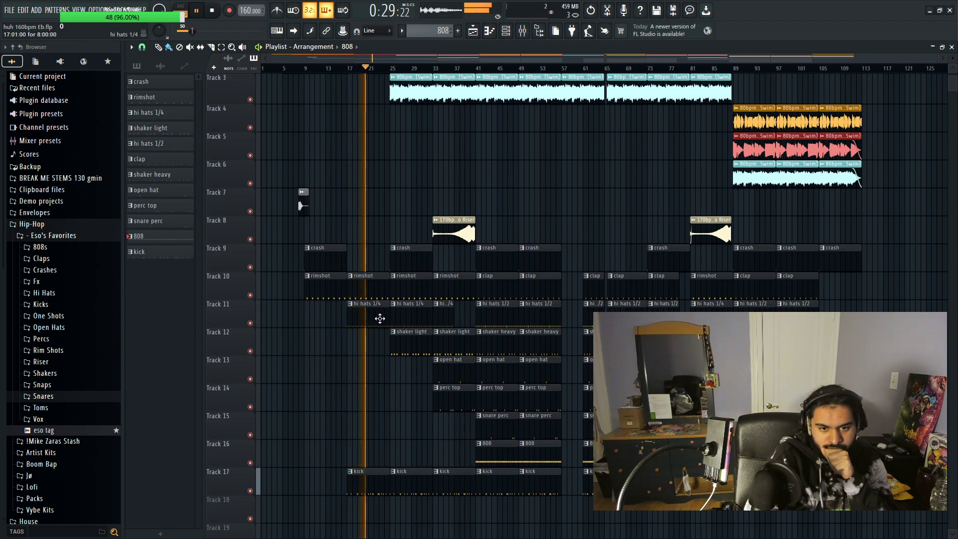
pyautogui.click(342, 70)
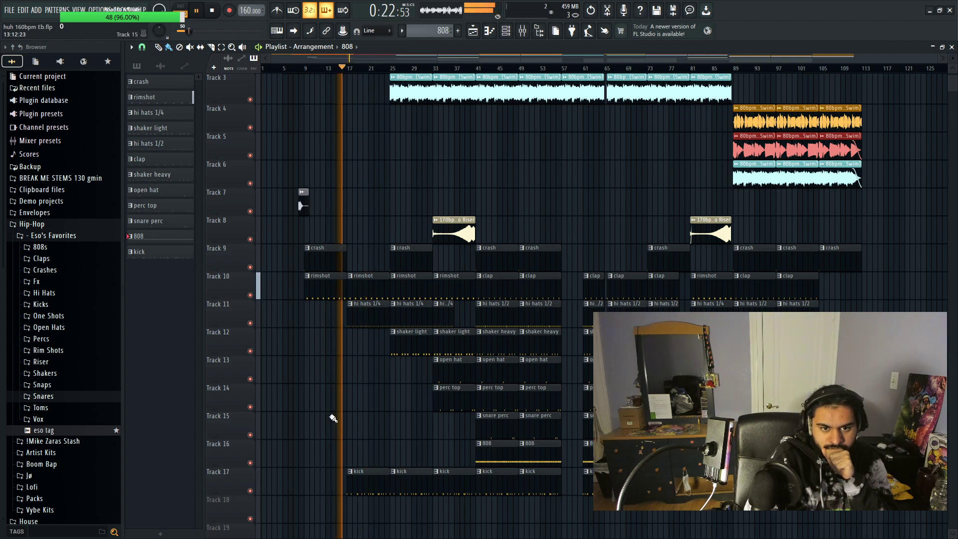
pyautogui.scroll(2, 349, 439)
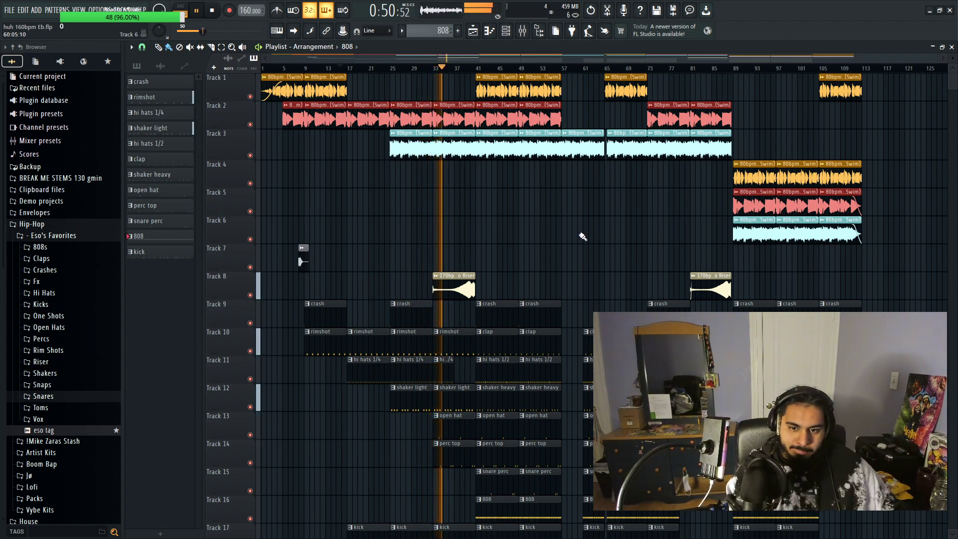
# Step: Save the project and collapse the favorites folder under Hip-Hop in the Browser
pyautogui.scroll(-2, 582, 237)
pyautogui.click(9, 10)
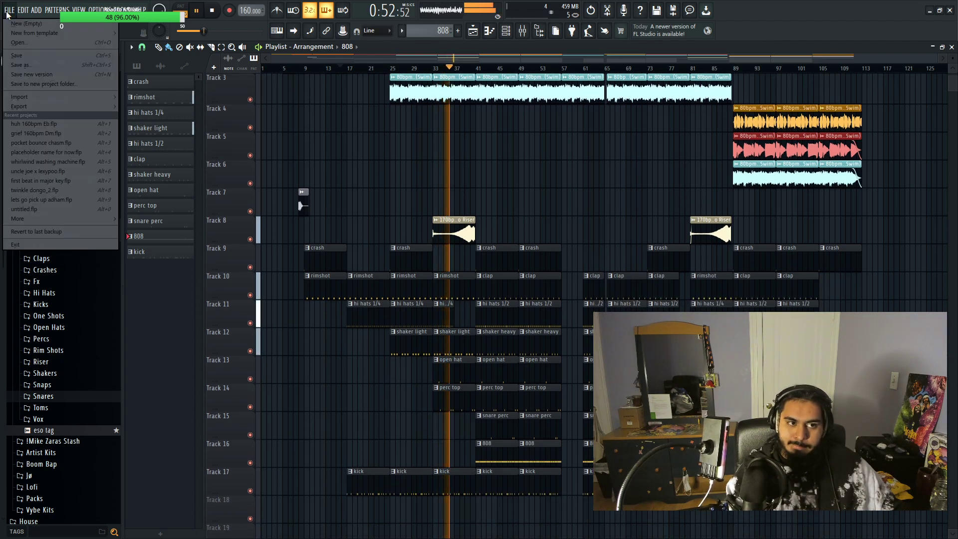
pyautogui.click(12, 56)
pyautogui.click(51, 239)
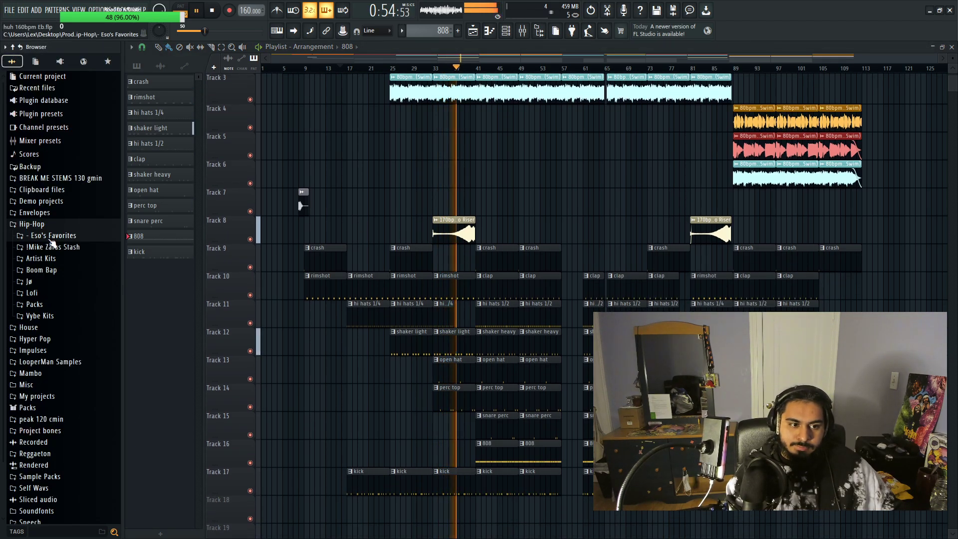
# Step: Collapse the Hip-Hop folder in the Browser, and open and close the House folder
pyautogui.click(31, 223)
pyautogui.scroll(2, 336, 432)
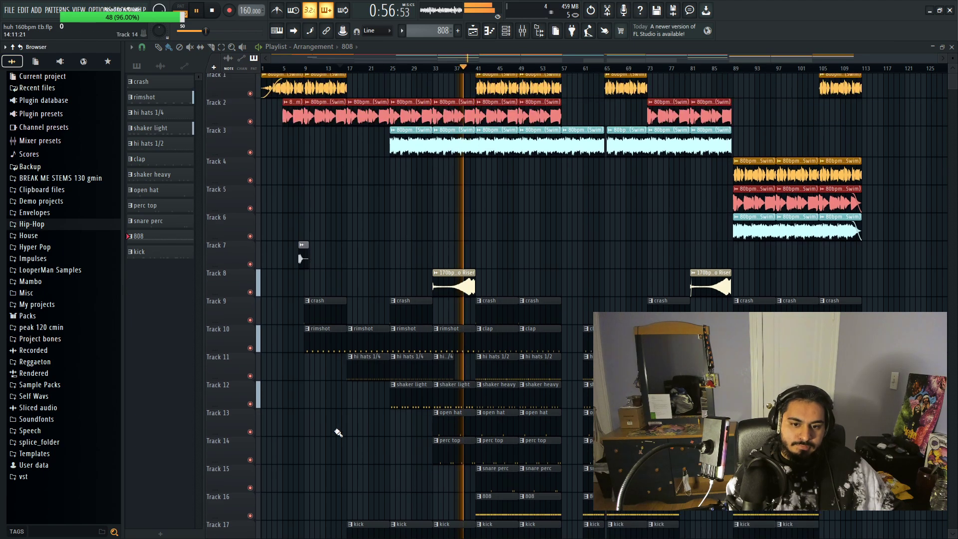
pyautogui.click(593, 225)
pyautogui.rightClick(593, 225)
pyautogui.click(70, 239)
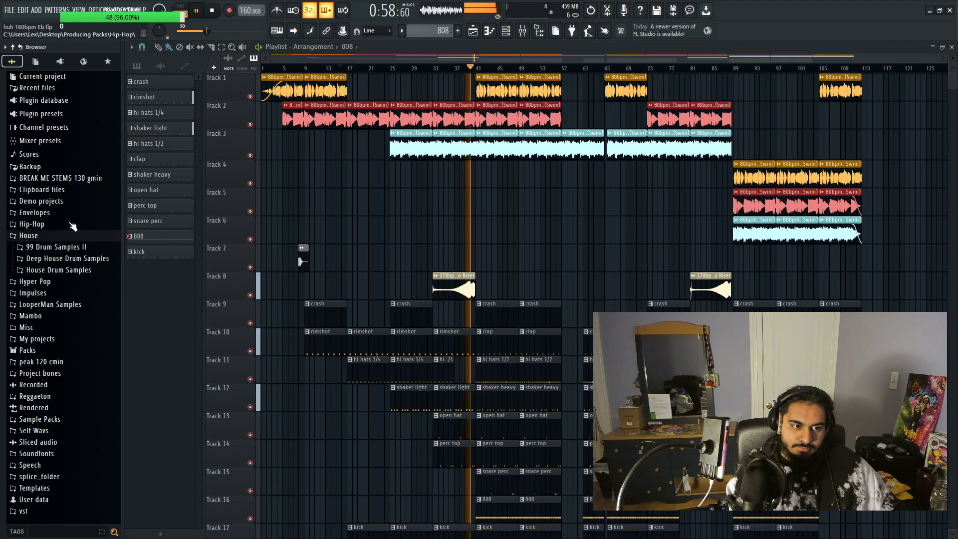
pyautogui.click(61, 239)
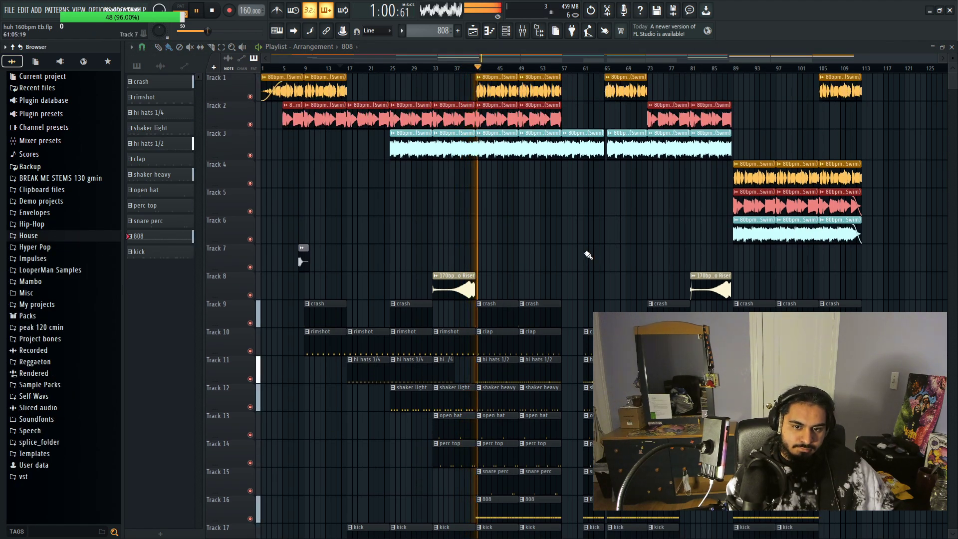
pyautogui.scroll(2, 589, 252)
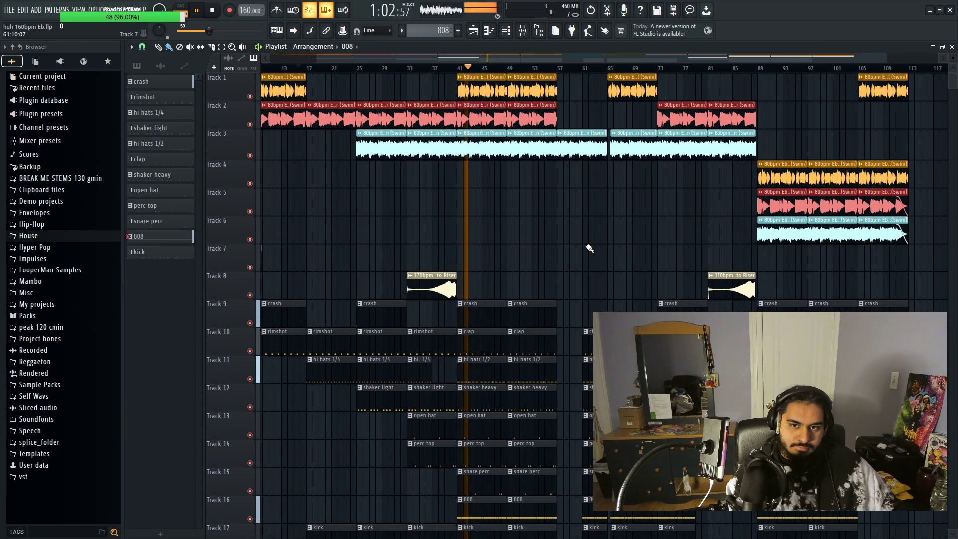
pyautogui.scroll(-2, 589, 248)
pyautogui.click(505, 31)
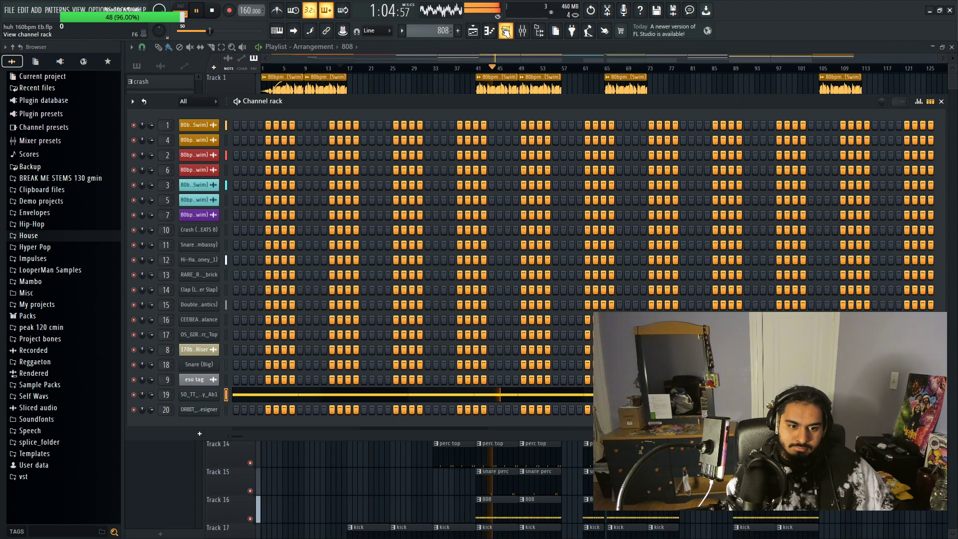
pyautogui.click(505, 31)
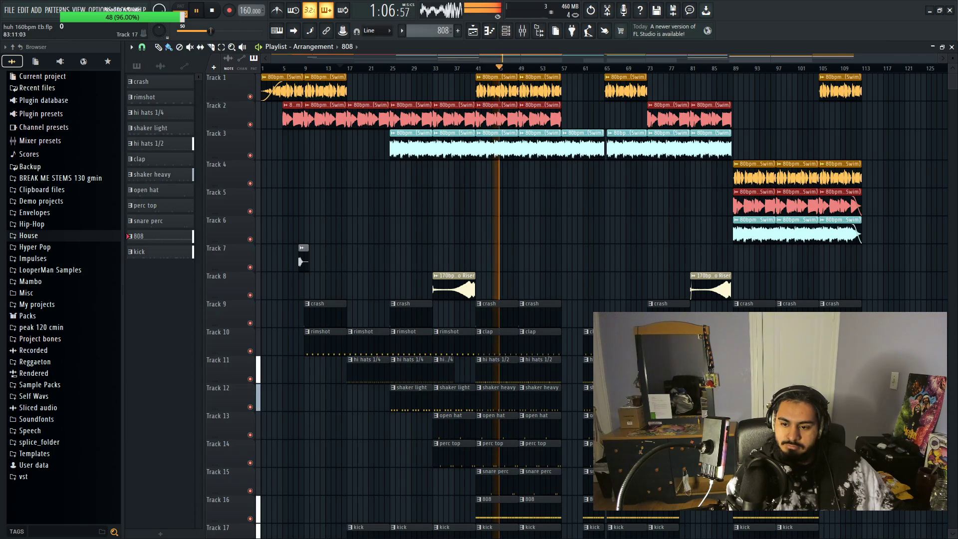
pyautogui.press('super')
pyautogui.press('super')
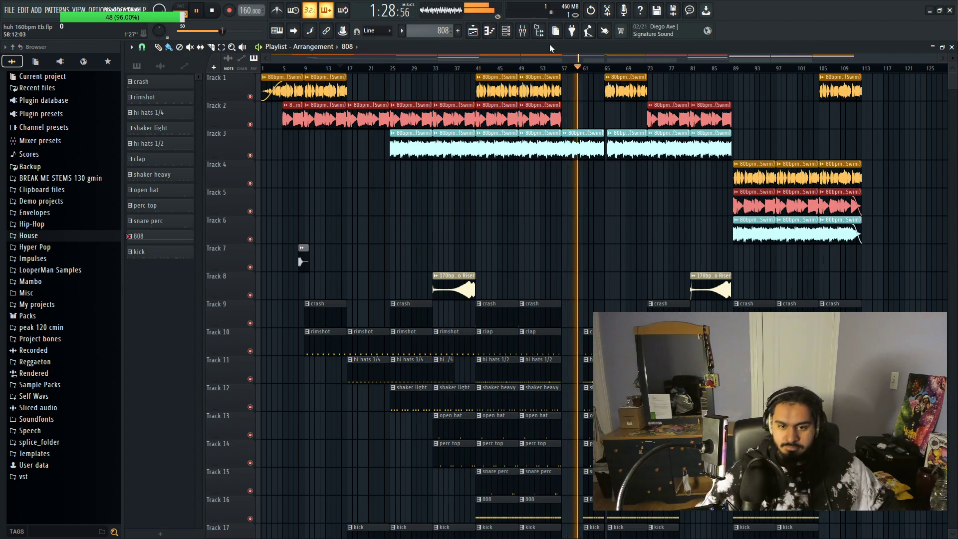
# Step: Add a crash clip at bar 57 on Track 9 and keep listening through to bar 73
pyautogui.click(569, 313)
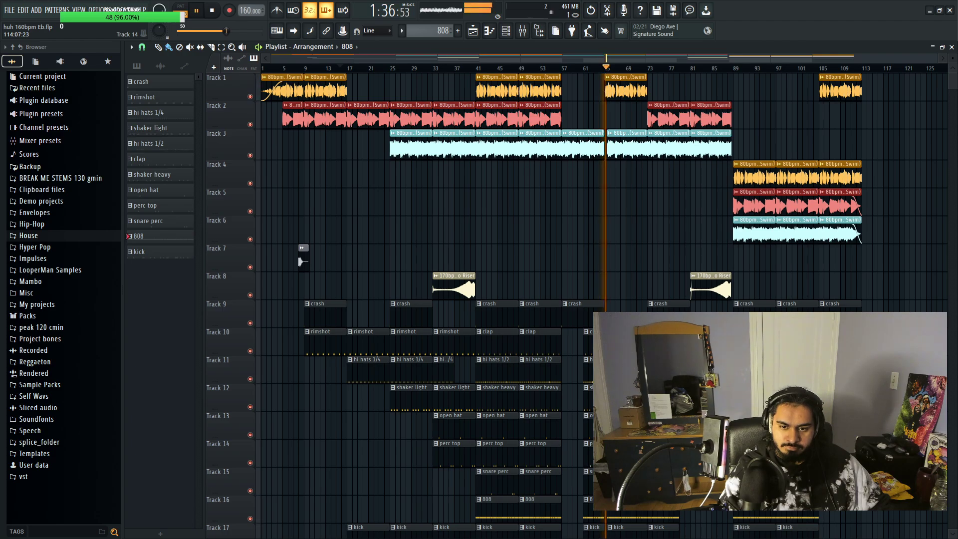
pyautogui.scroll(2, 858, 451)
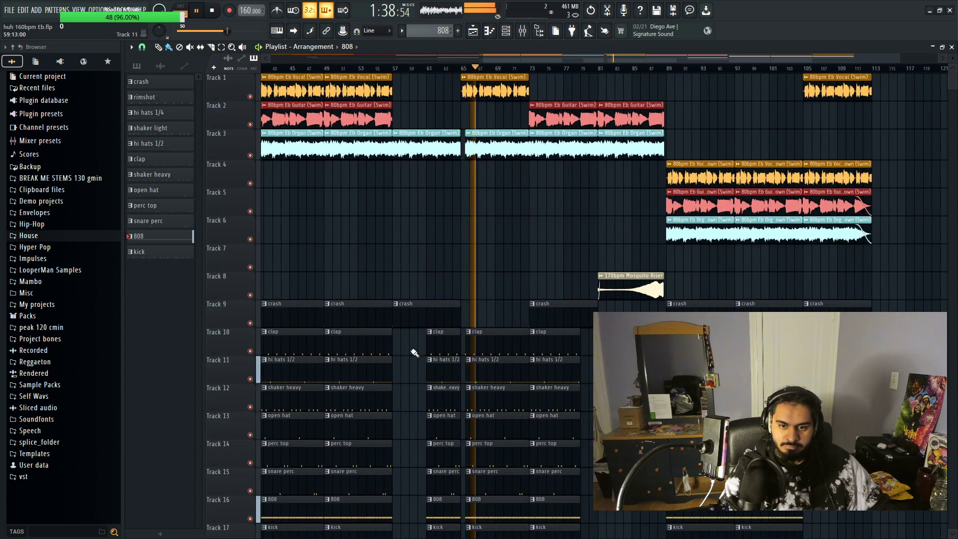
pyautogui.scroll(2, 489, 261)
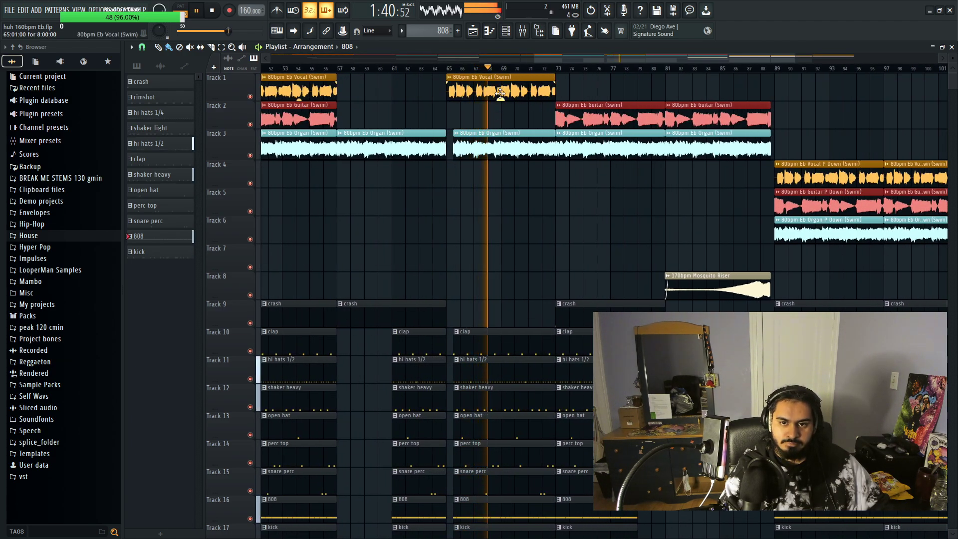
pyautogui.scroll(-1, 537, 199)
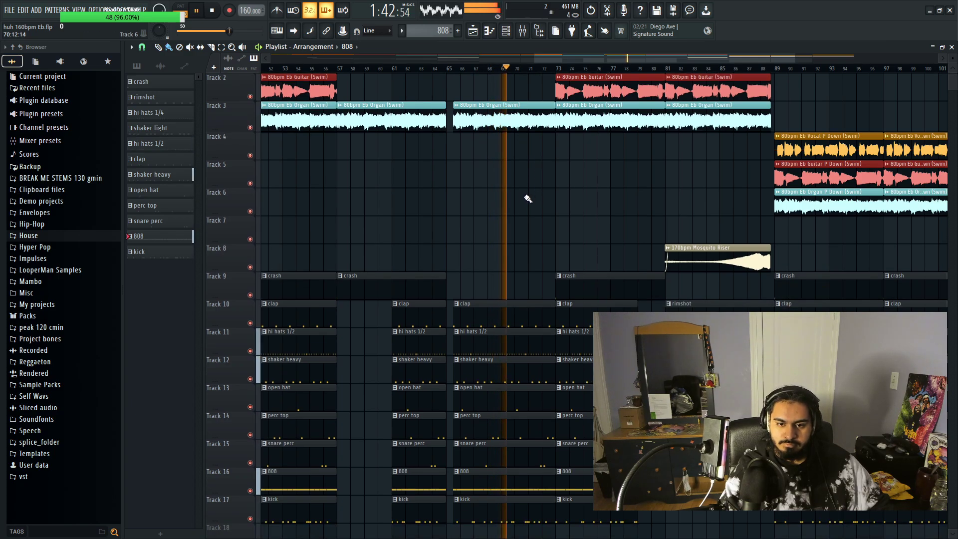
pyautogui.scroll(7, 524, 201)
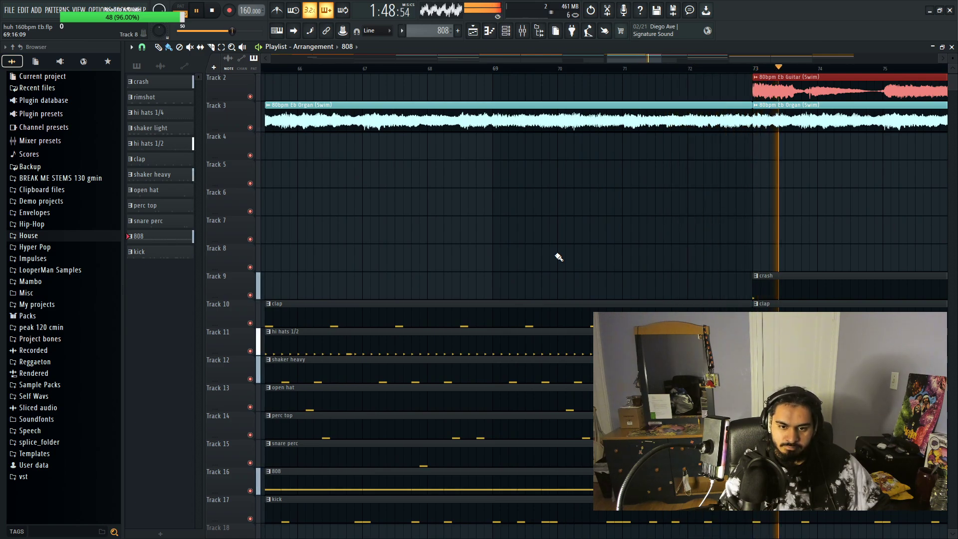
# Step: Slice the drum clips on Tracks 10 to 17 at bar 69 and shorten the parts before the cut to end midway through bar 68
pyautogui.click(355, 69)
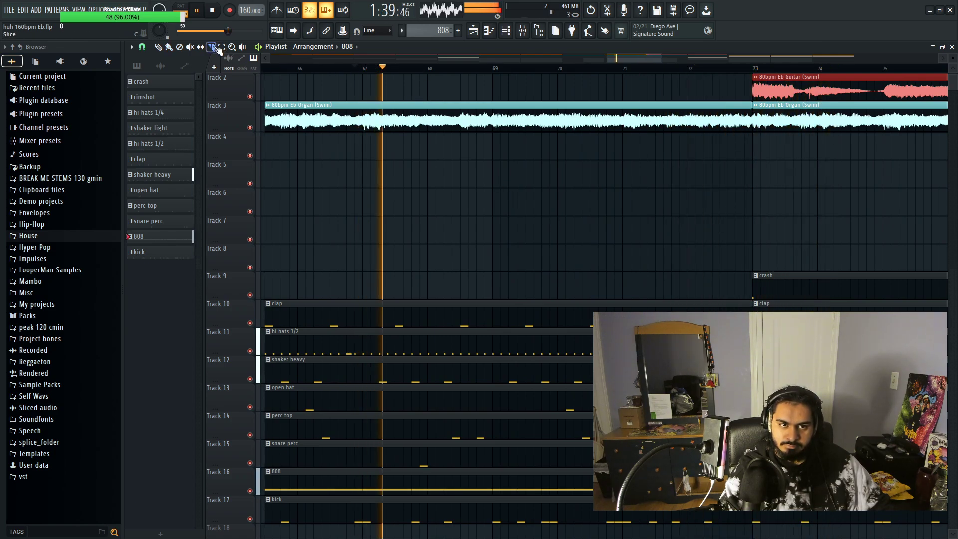
pyautogui.scroll(3, 467, 306)
pyautogui.moveTo(519, 289); pyautogui.dragTo(519, 536)
pyautogui.press('space')
pyautogui.moveTo(498, 264); pyautogui.dragTo(456, 499)
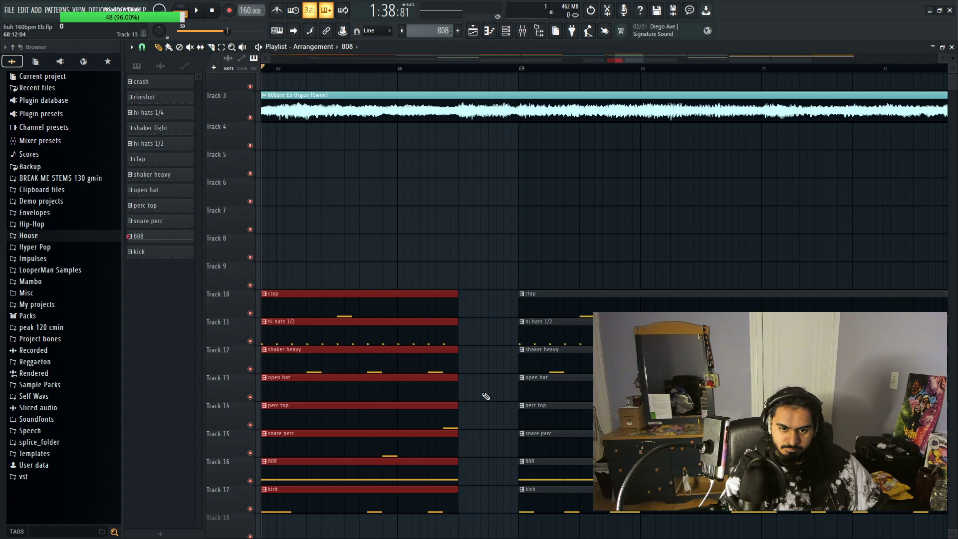
# Step: Lengthen the clap clip and the clips on Tracks 12 to 17 back to bar 69, leaving hi hats 1/2 cut, and play the section
pyautogui.click(507, 259)
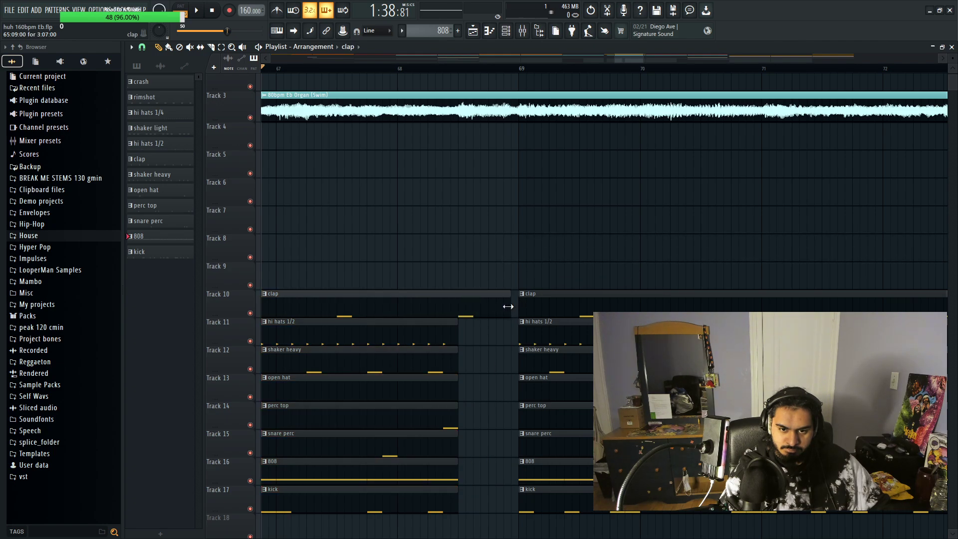
pyautogui.moveTo(486, 511); pyautogui.dragTo(510, 366)
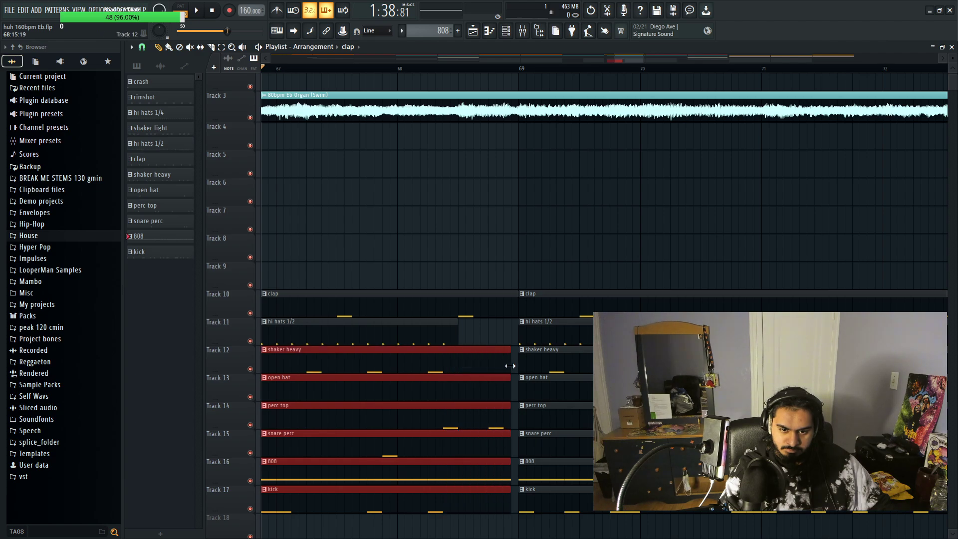
pyautogui.click(537, 193)
pyautogui.press('space')
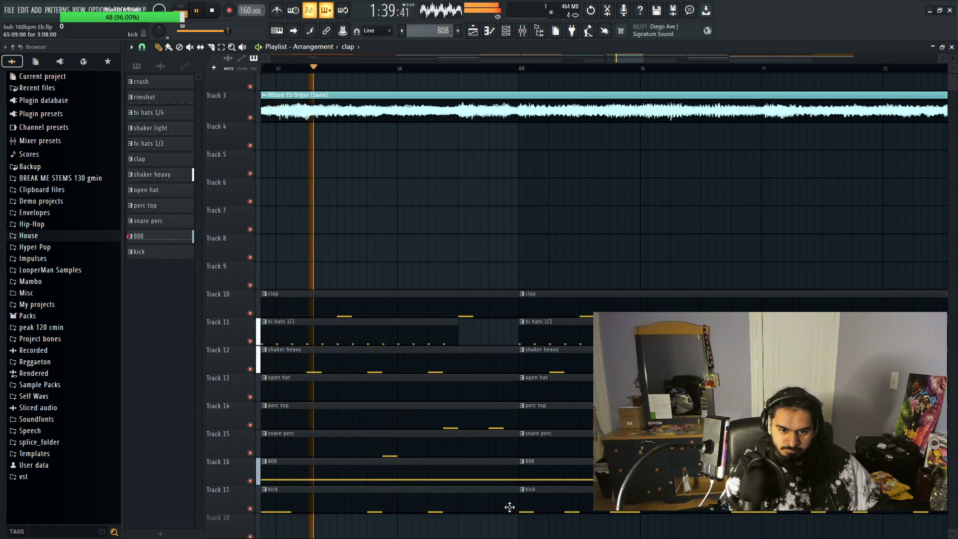
# Step: Shorten the snare perc, 808 and kick clips before bar 69 to end midway through bar 68 and replay the section
pyautogui.moveTo(498, 514); pyautogui.dragTo(453, 443)
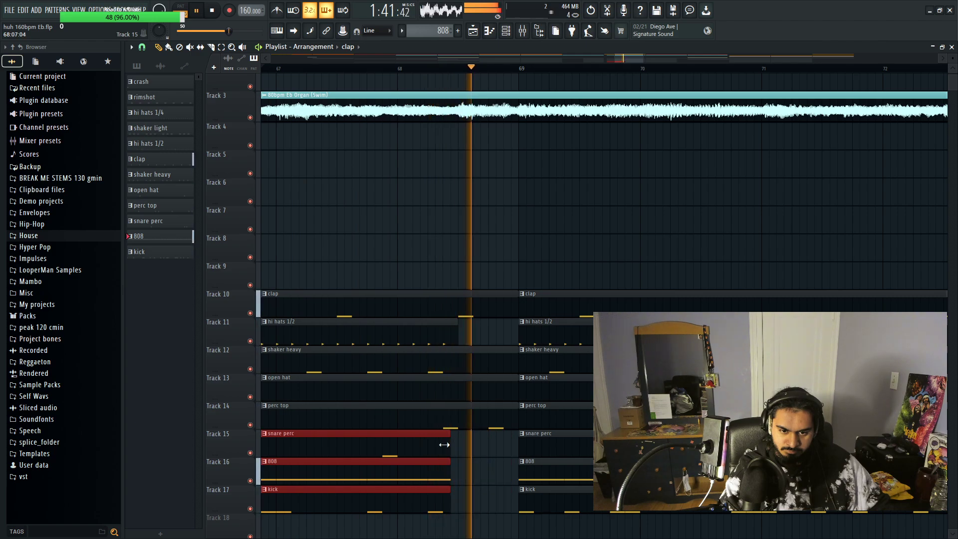
pyautogui.click(439, 195)
pyautogui.press('space')
pyautogui.press('space')
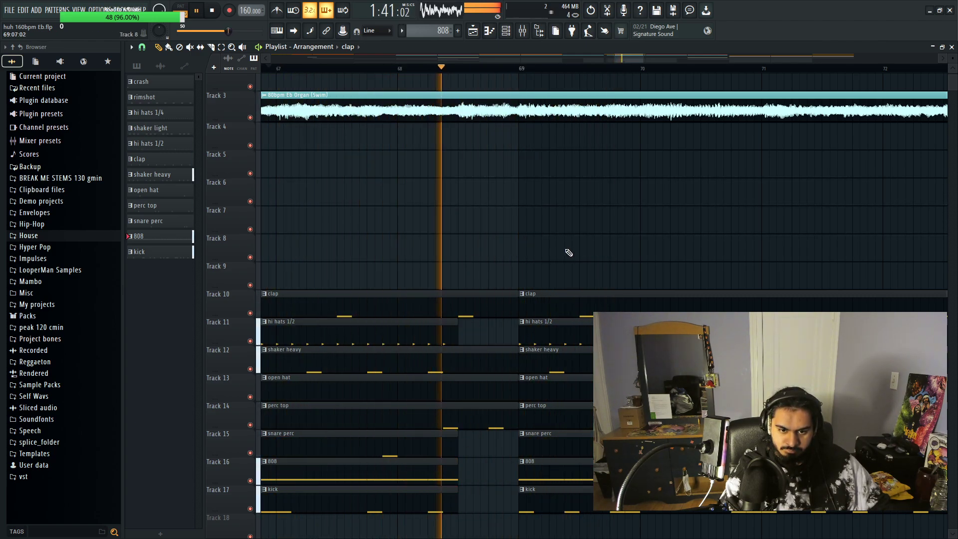
# Step: Shorten the 80bpm Eb Organ clip on Track 3 to end about three quarters through bar 72 and listen to the transition
pyautogui.scroll(-5, 568, 252)
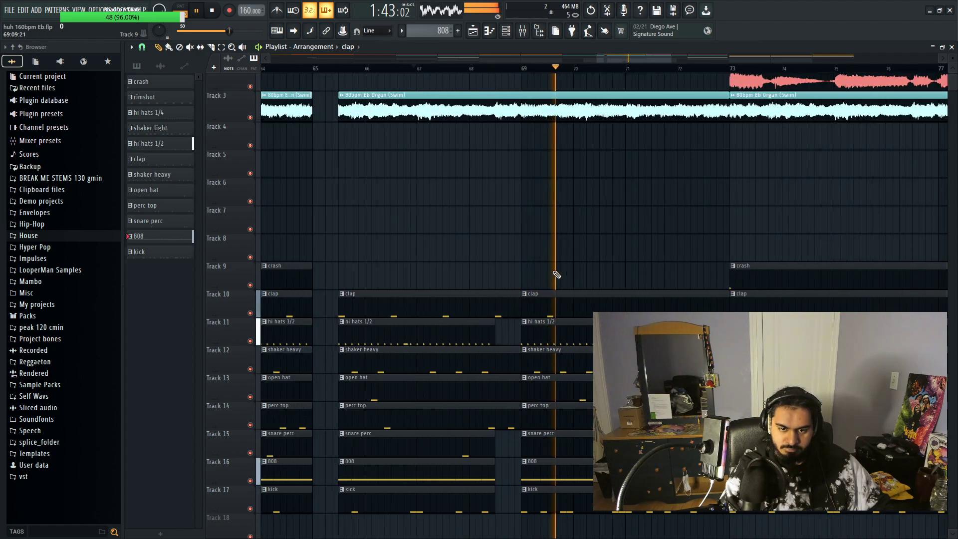
pyautogui.scroll(-1, 596, 239)
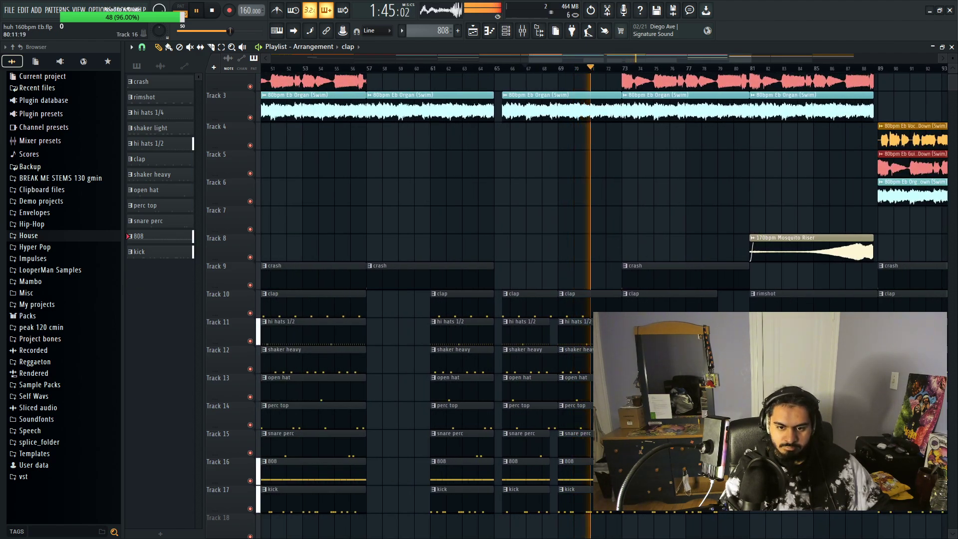
pyautogui.scroll(2, 752, 249)
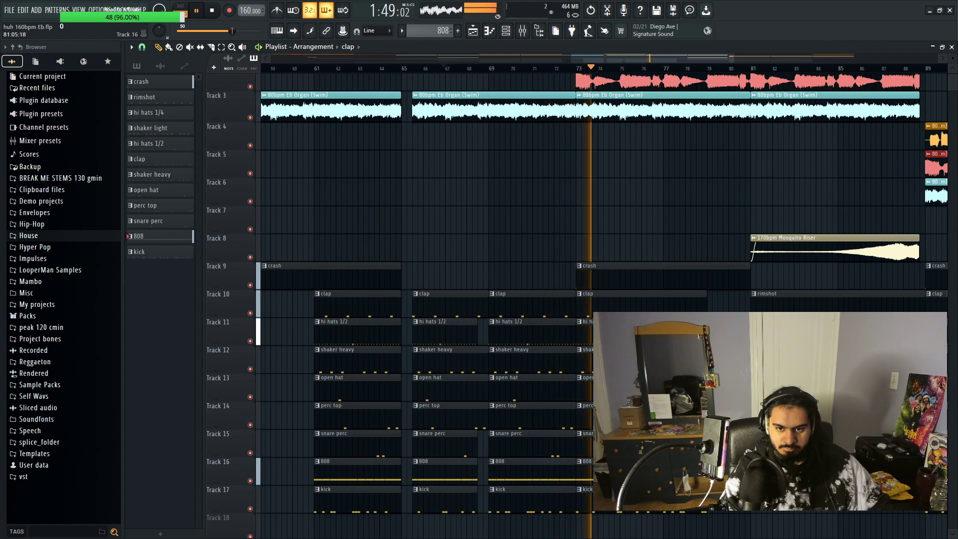
pyautogui.scroll(3, 585, 335)
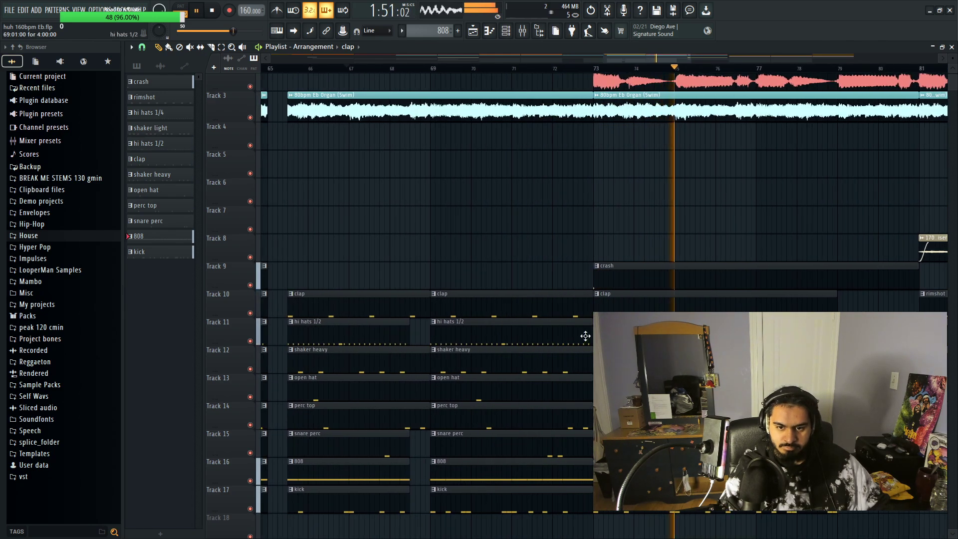
pyautogui.scroll(2, 585, 336)
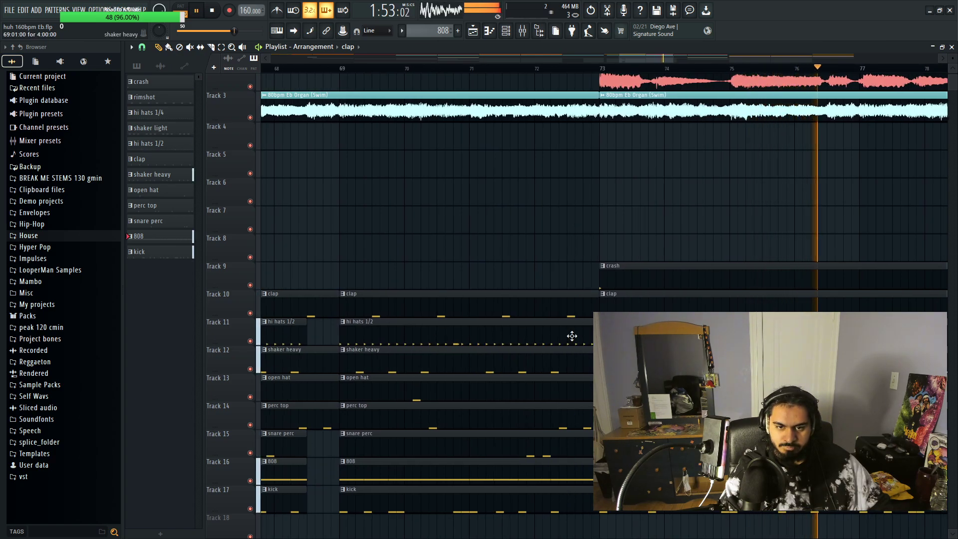
pyautogui.click(449, 69)
pyautogui.scroll(2, 590, 160)
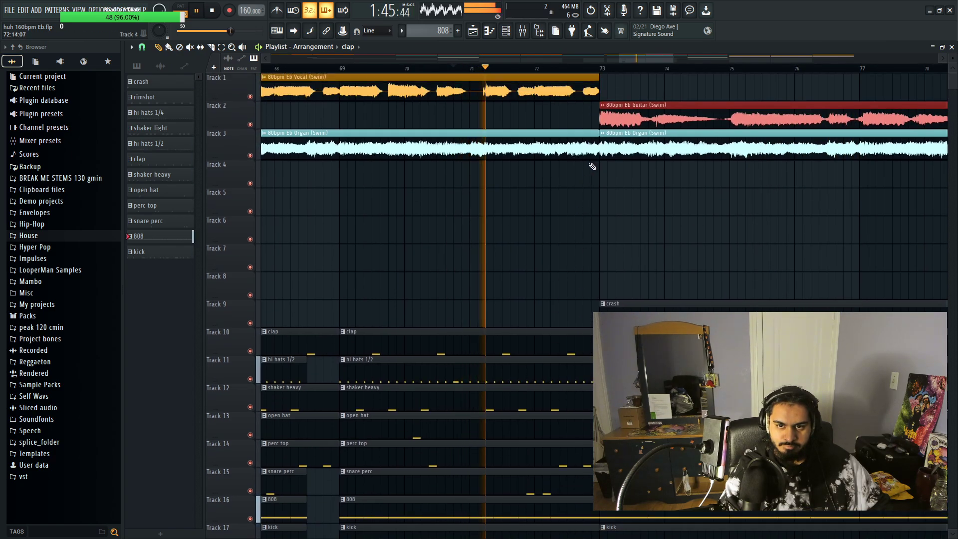
pyautogui.moveTo(595, 135); pyautogui.dragTo(584, 128)
pyautogui.scroll(2, 601, 225)
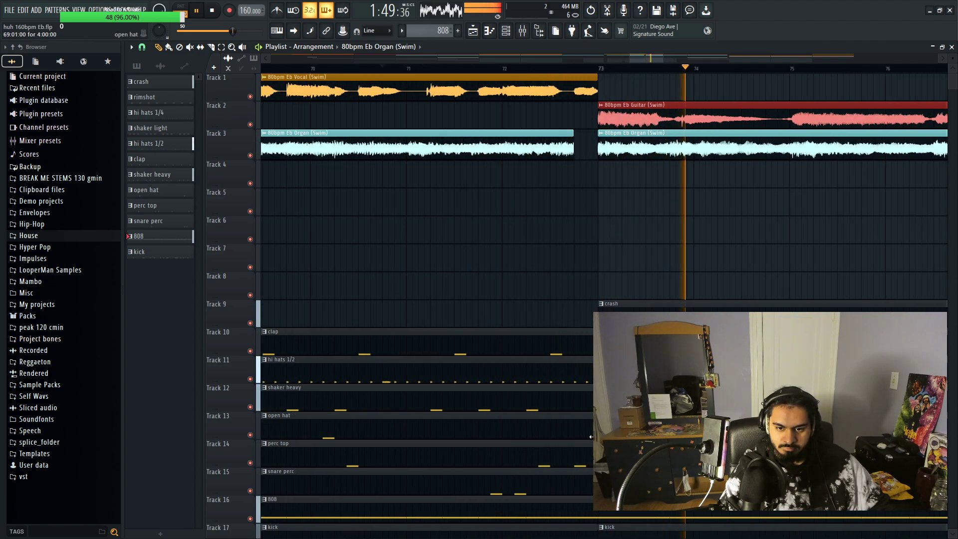
# Step: Shorten the hi hats 1/2 and 808 clips before bar 73 to end about three quarters through bar 72
pyautogui.press('space')
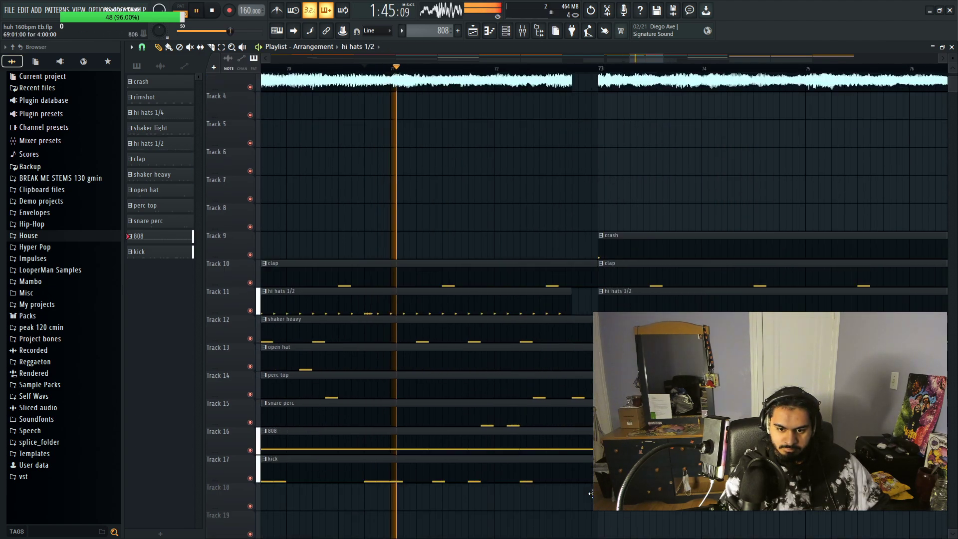
pyautogui.scroll(-3, 568, 364)
pyautogui.moveTo(592, 416); pyautogui.dragTo(571, 417)
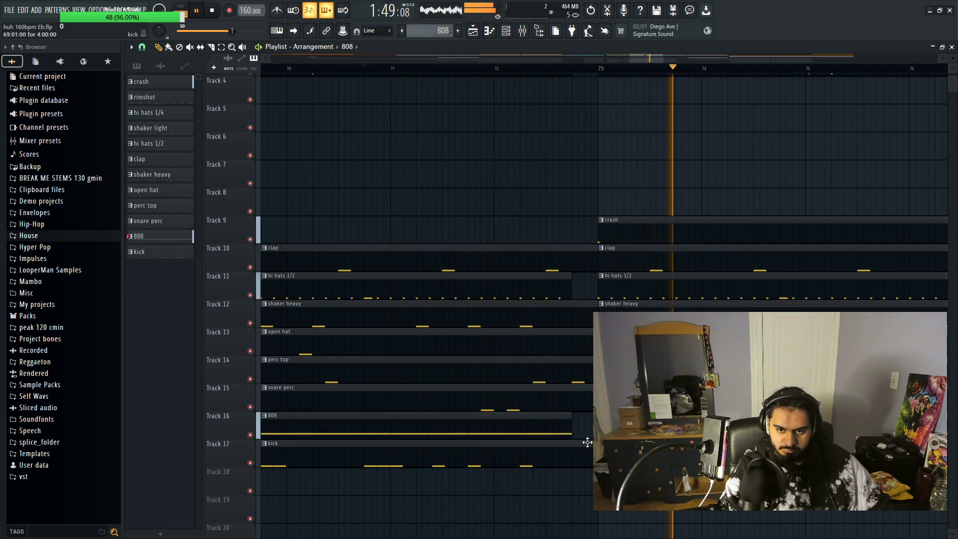
# Step: Shorten the hi hats 1/2, 808 and organ clips to end midway through bar 72 and replay from just before bar 71
pyautogui.scroll(-2, 582, 499)
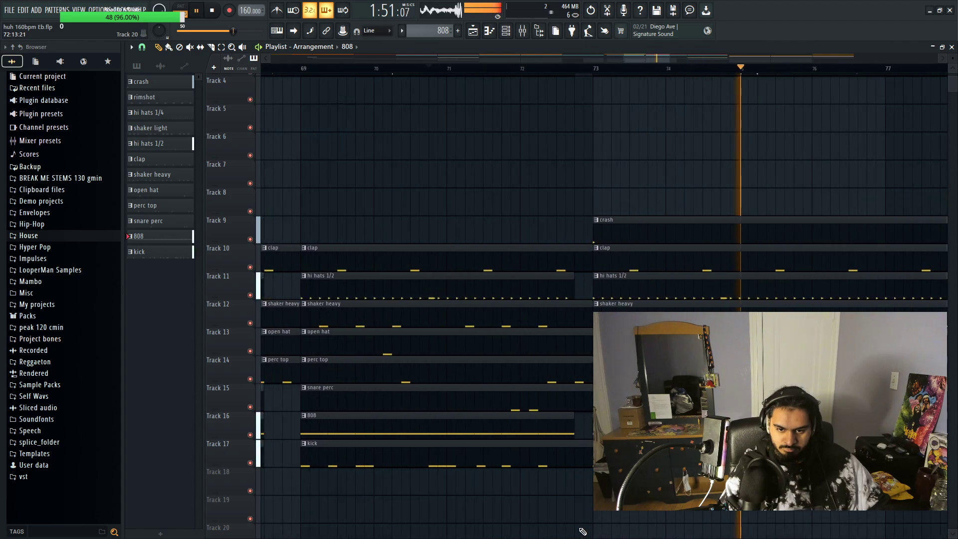
pyautogui.scroll(2, 566, 474)
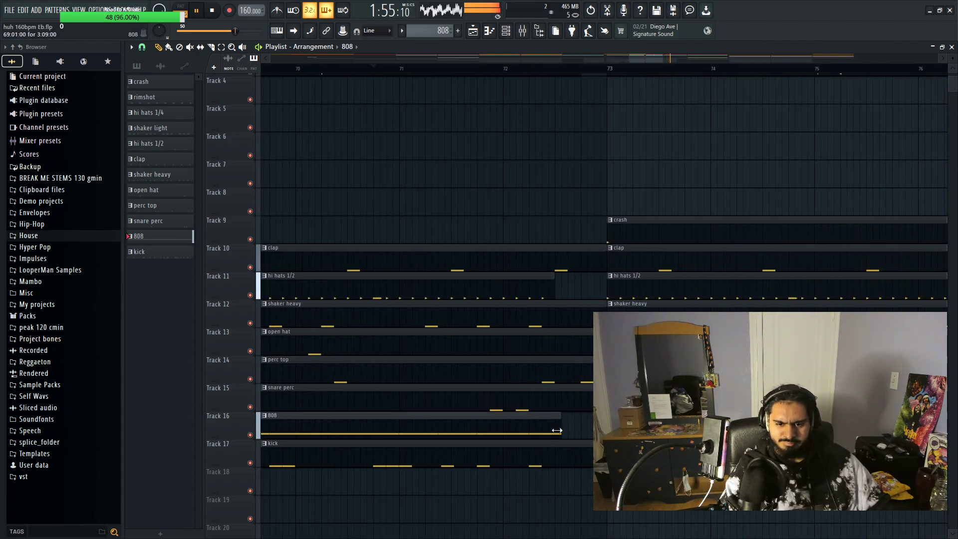
pyautogui.scroll(3, 592, 195)
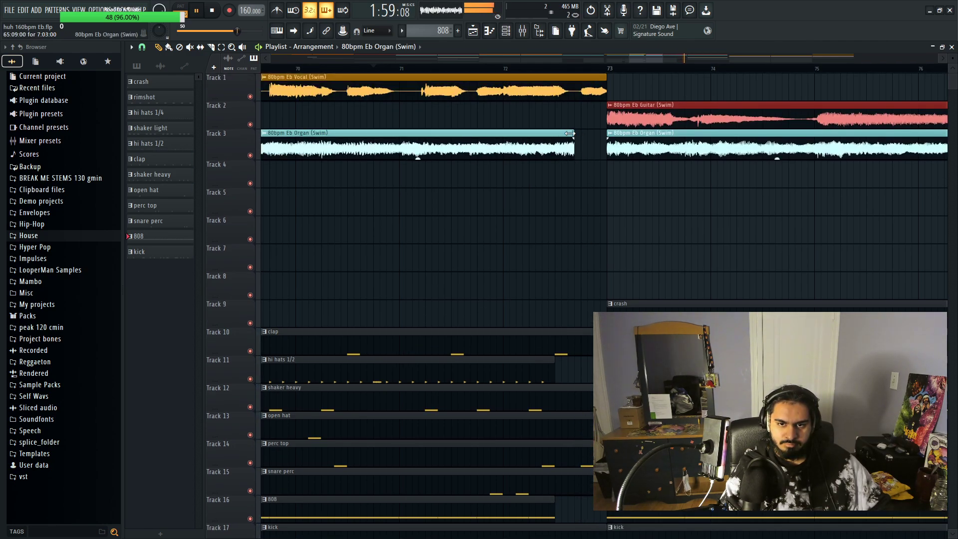
pyautogui.click(372, 68)
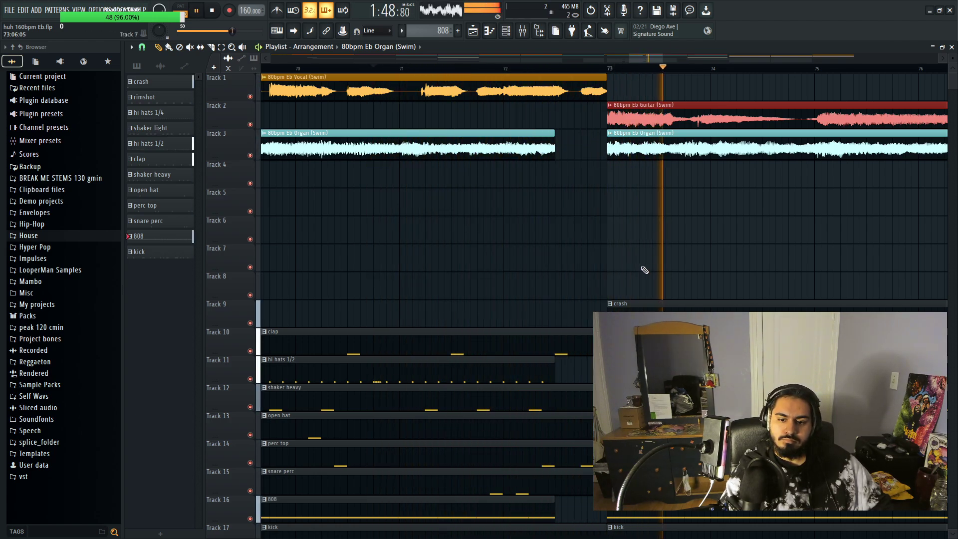
# Step: Shorten the perc top clip on Track 14 to end midway through bar 72 and replay the transition into bar 73
pyautogui.press('space')
pyautogui.moveTo(606, 451); pyautogui.dragTo(551, 451)
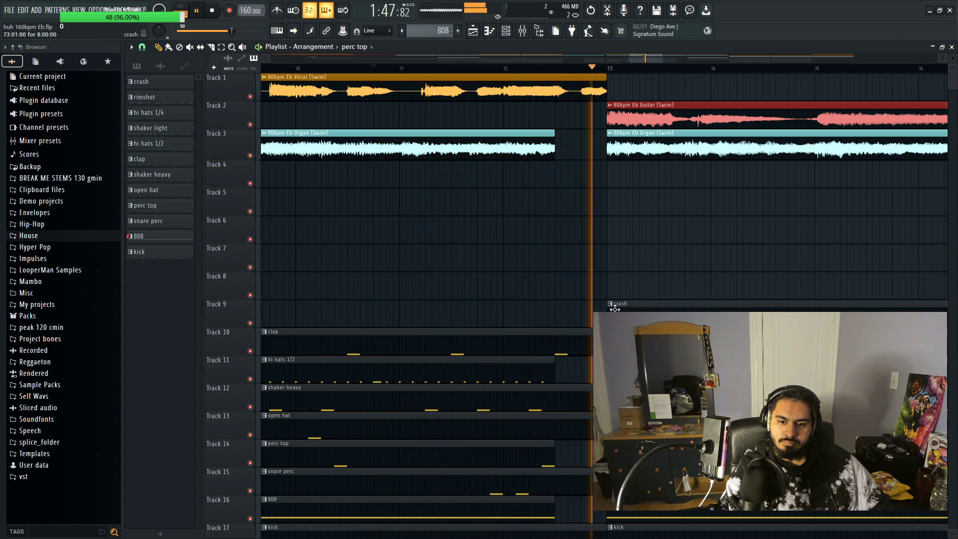
# Step: Save the project after the changes to the transition before bar 73
pyautogui.scroll(-10, 614, 309)
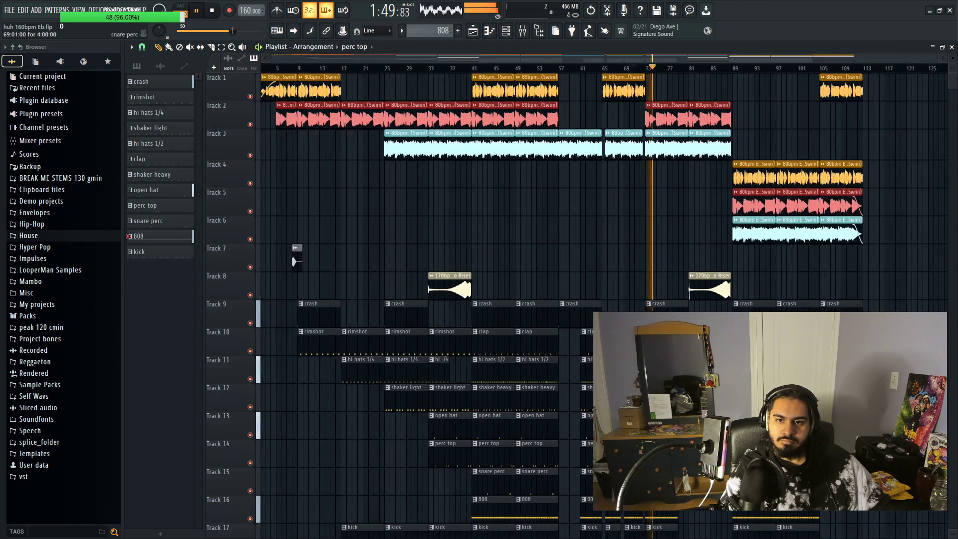
pyautogui.click(8, 12)
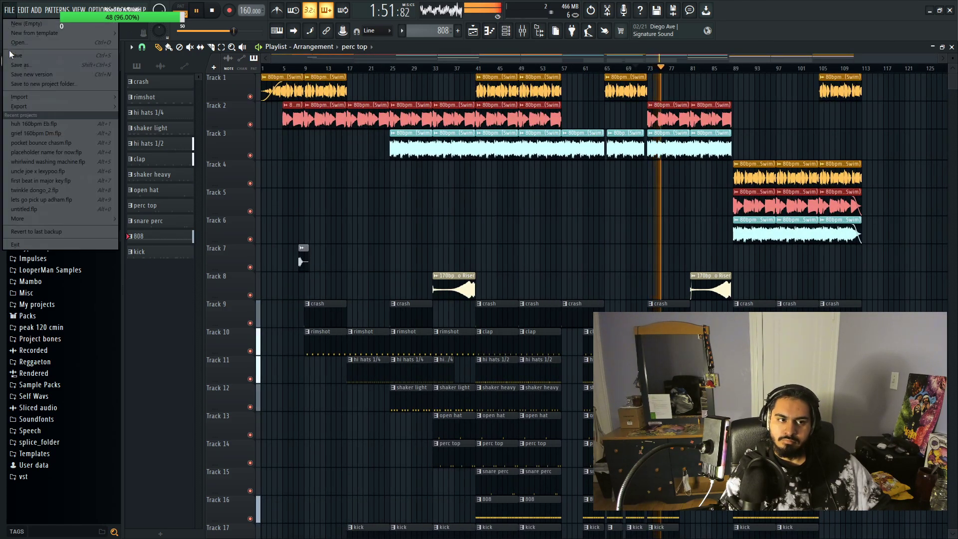
pyautogui.click(89, 59)
# Step: Extend the kick clip on Track 17 to end a quarter bar past the start of bar 79 and replay from just before bar 78
pyautogui.scroll(4, 488, 300)
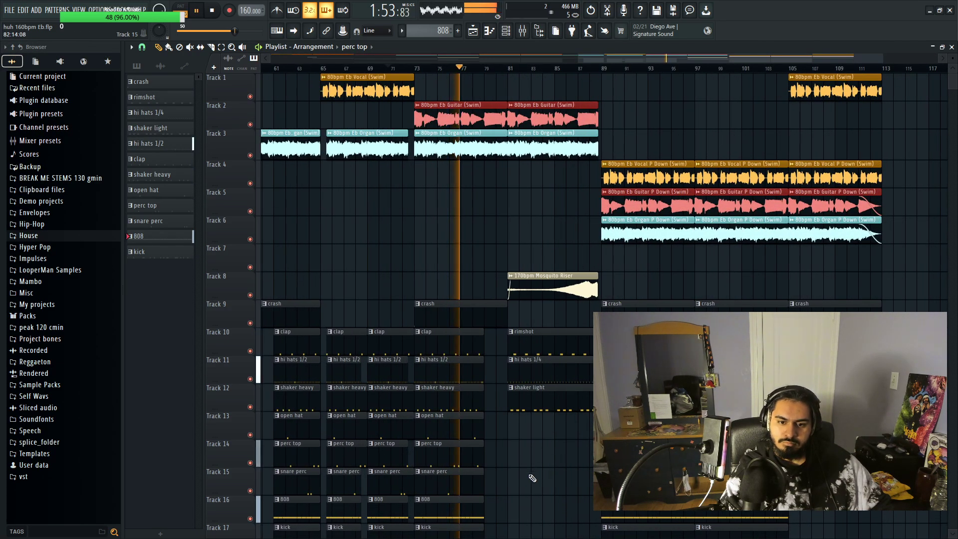
pyautogui.scroll(-2, 488, 462)
pyautogui.scroll(5, 488, 462)
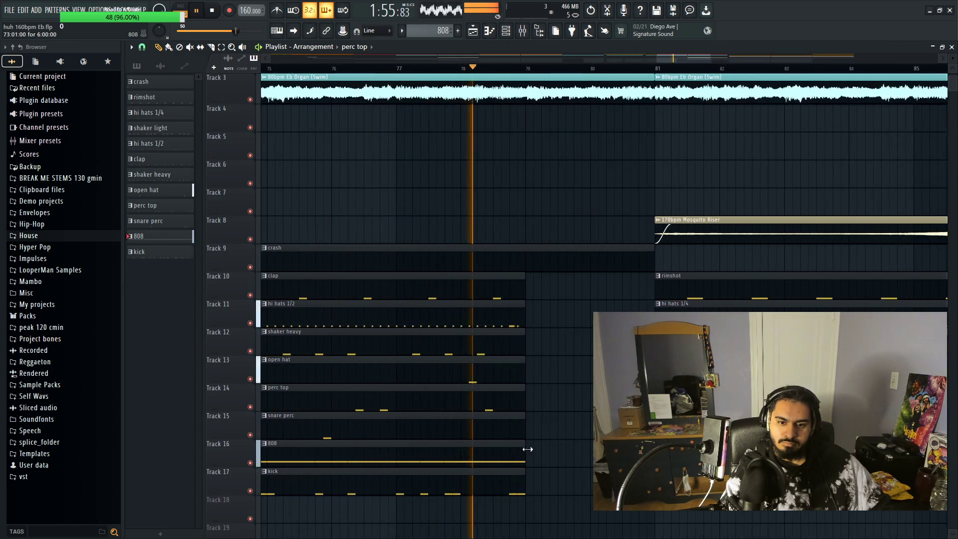
pyautogui.scroll(2, 498, 490)
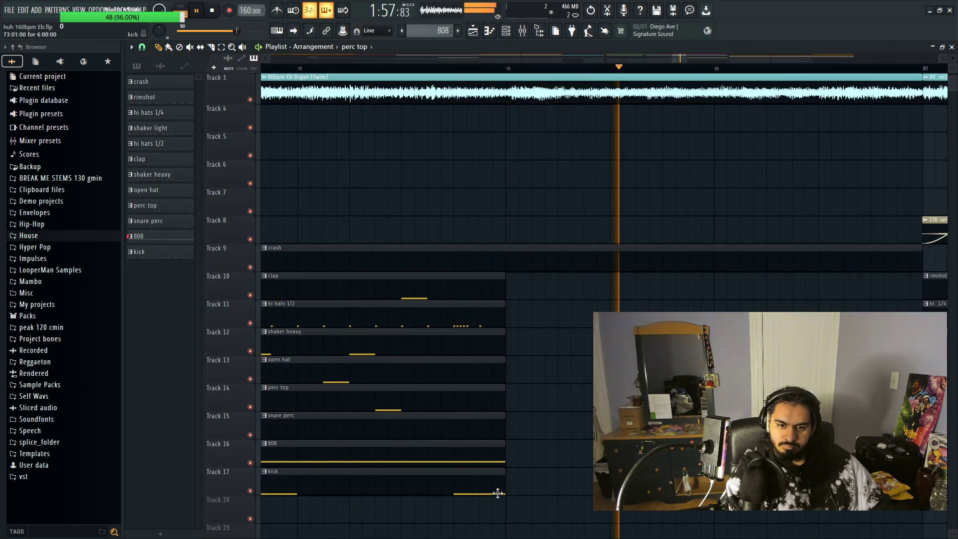
pyautogui.moveTo(521, 522); pyautogui.dragTo(482, 275)
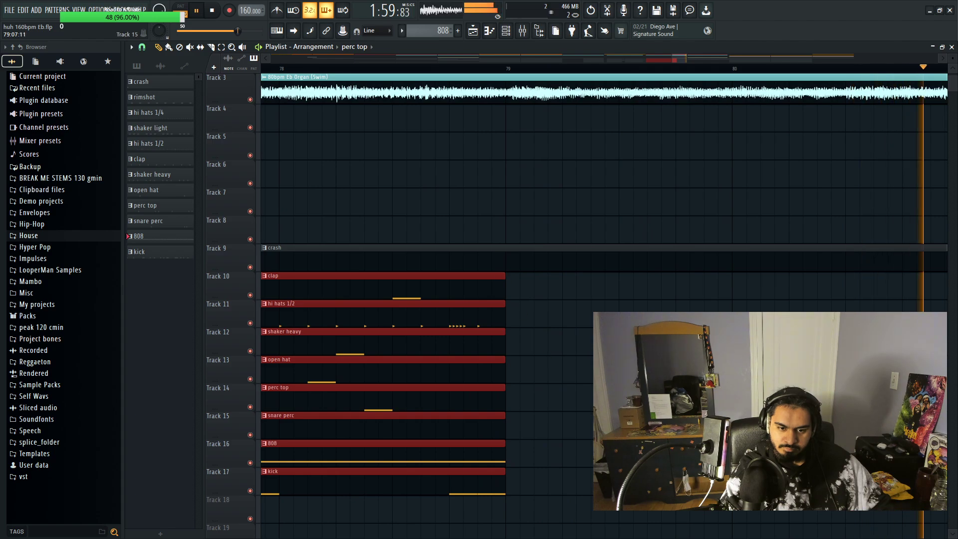
pyautogui.click(531, 378)
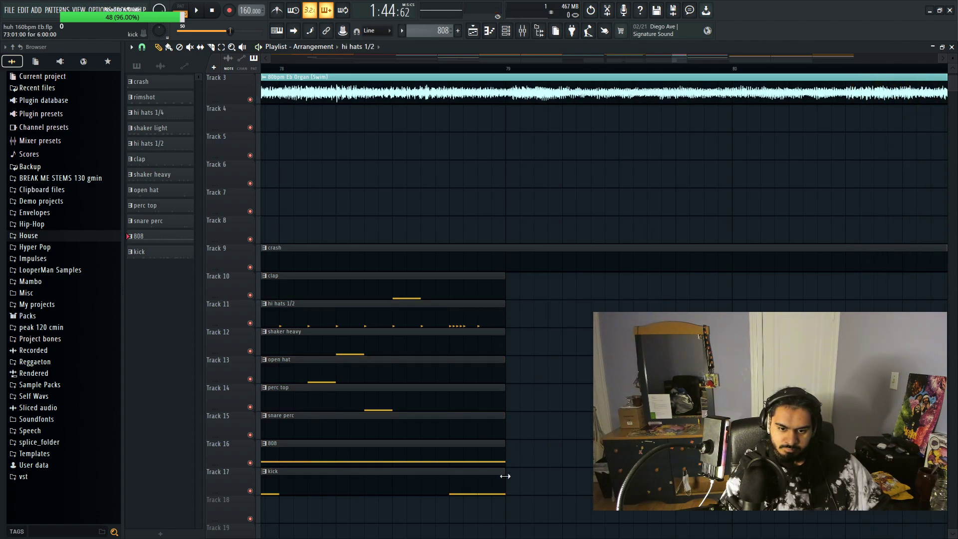
pyautogui.moveTo(505, 476); pyautogui.dragTo(598, 476)
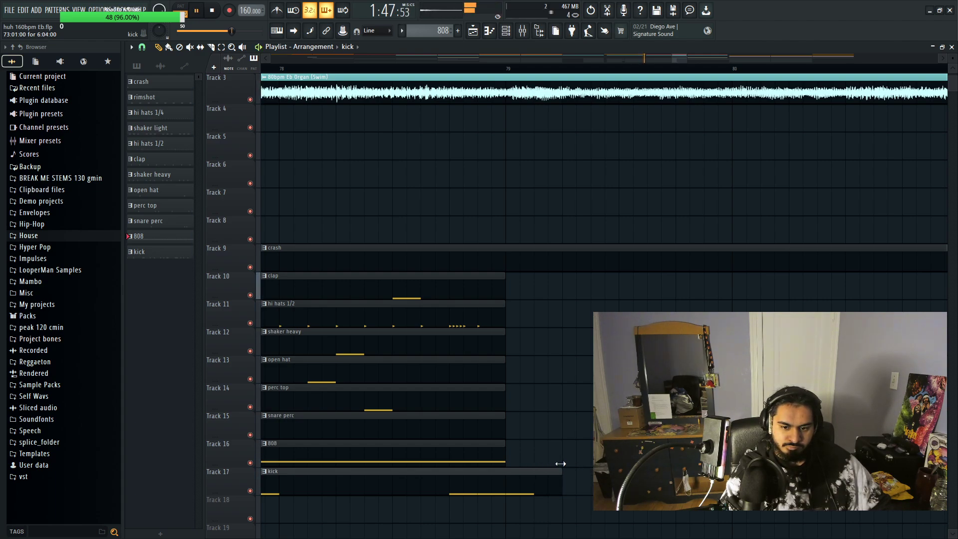
pyautogui.scroll(-2, 337, 148)
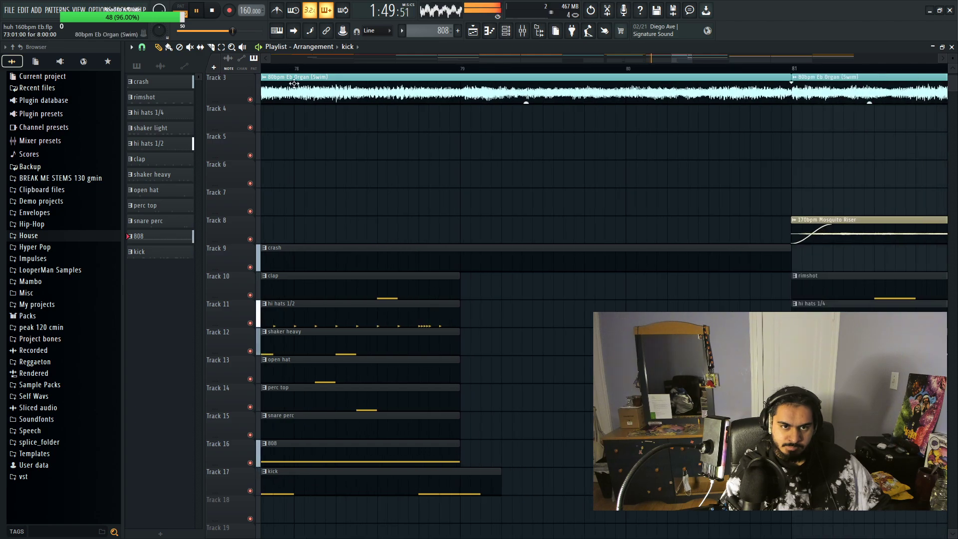
pyautogui.click(284, 68)
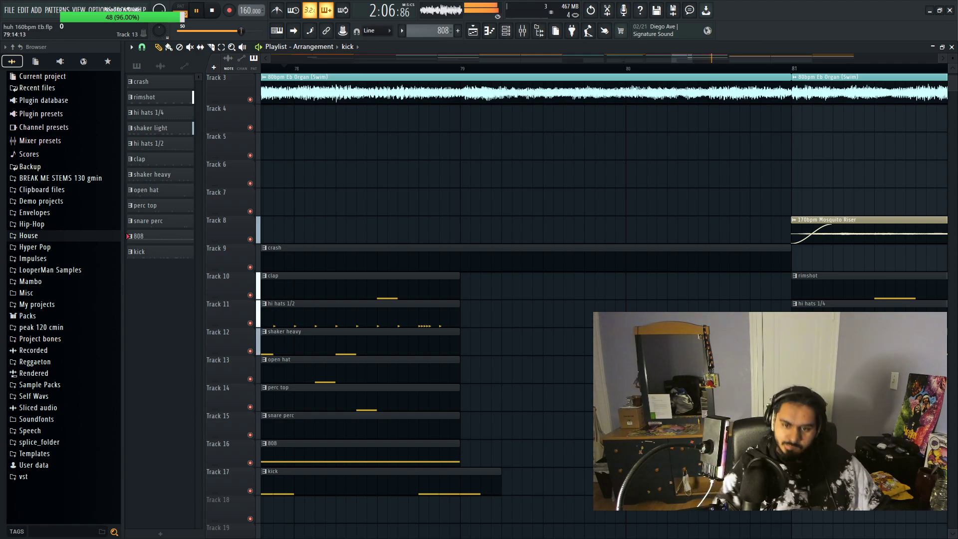
# Step: Shorten the crash, percussion, 808 and kick clips starting at bar 89 to end at bar 96 and replay from just before bar 95
pyautogui.scroll(-8, 804, 526)
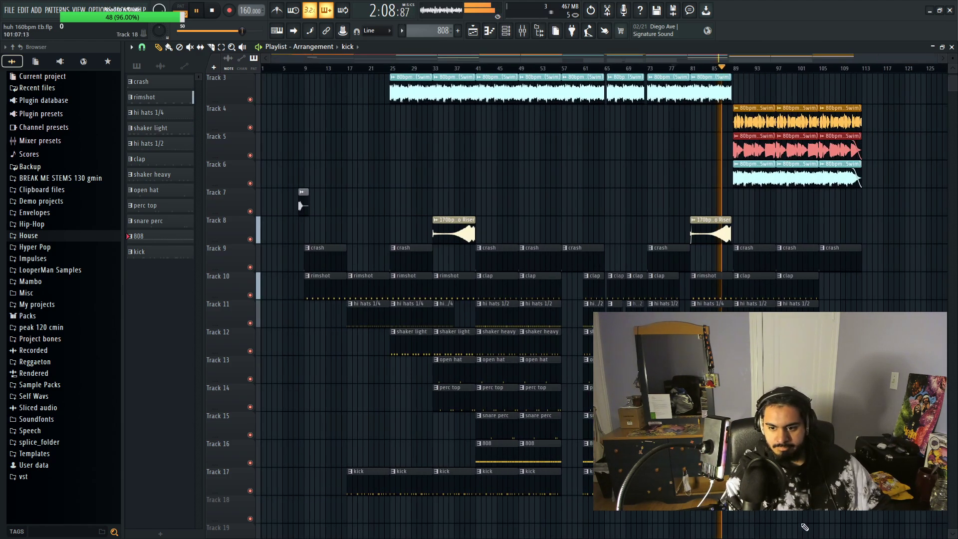
pyautogui.scroll(8, 752, 517)
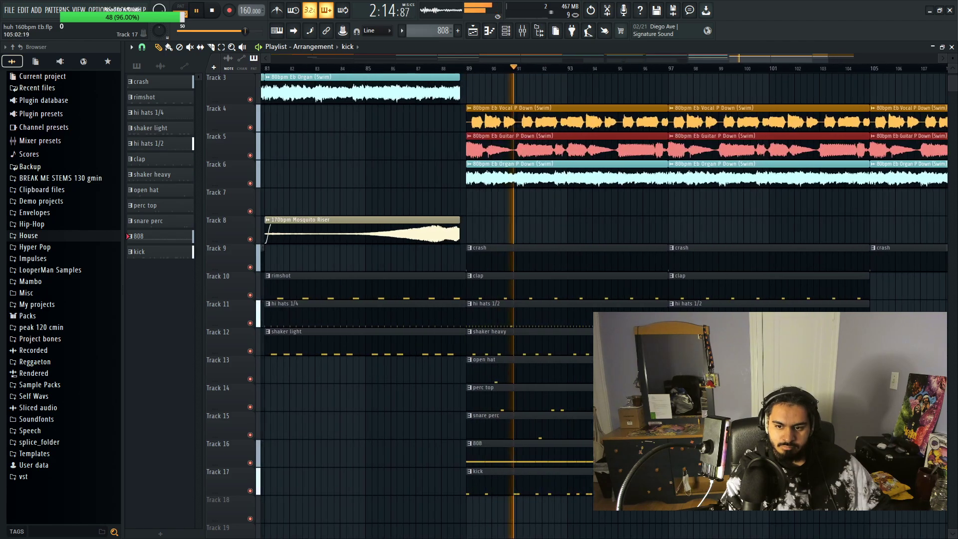
pyautogui.scroll(3, 768, 517)
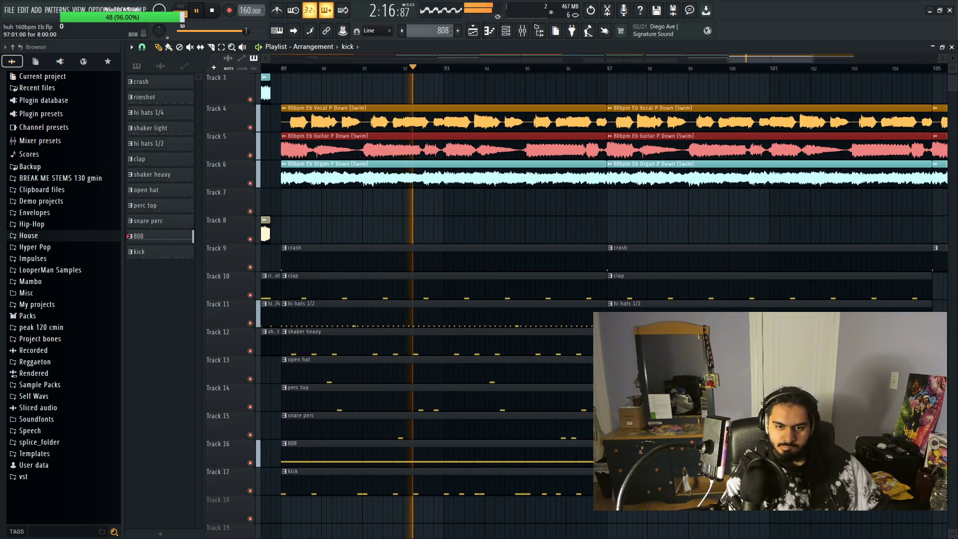
pyautogui.moveTo(777, 58); pyautogui.dragTo(785, 58)
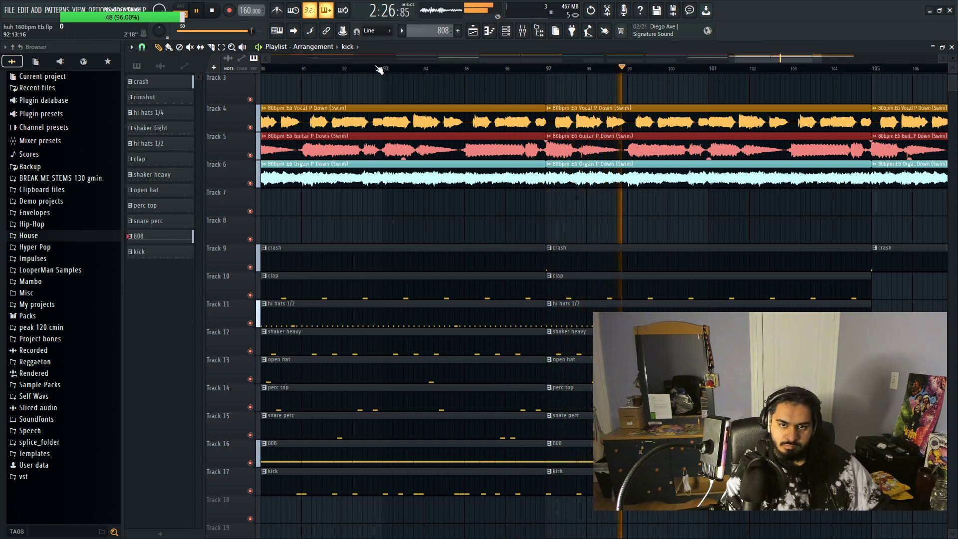
pyautogui.click(295, 72)
pyautogui.scroll(2, 426, 399)
pyautogui.moveTo(641, 526); pyautogui.dragTo(571, 256)
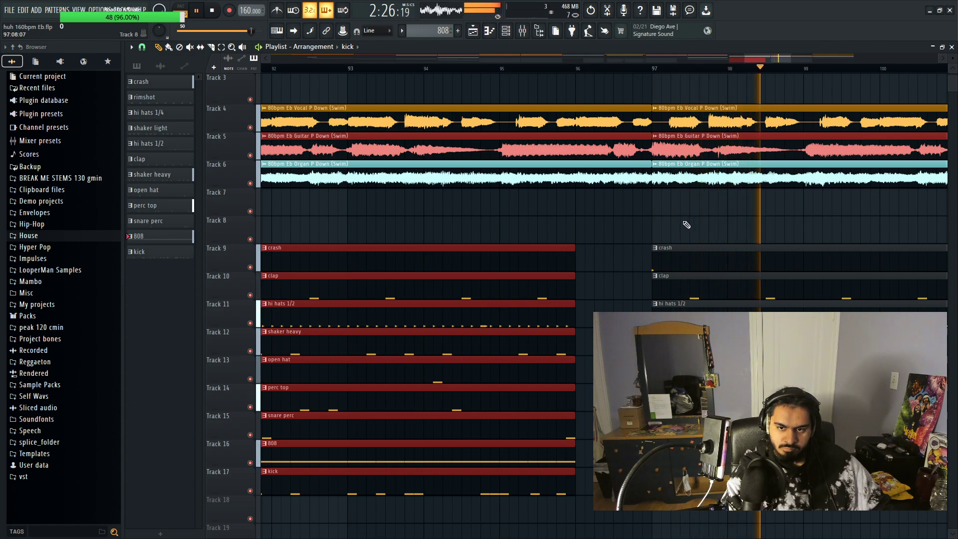
pyautogui.click(584, 226)
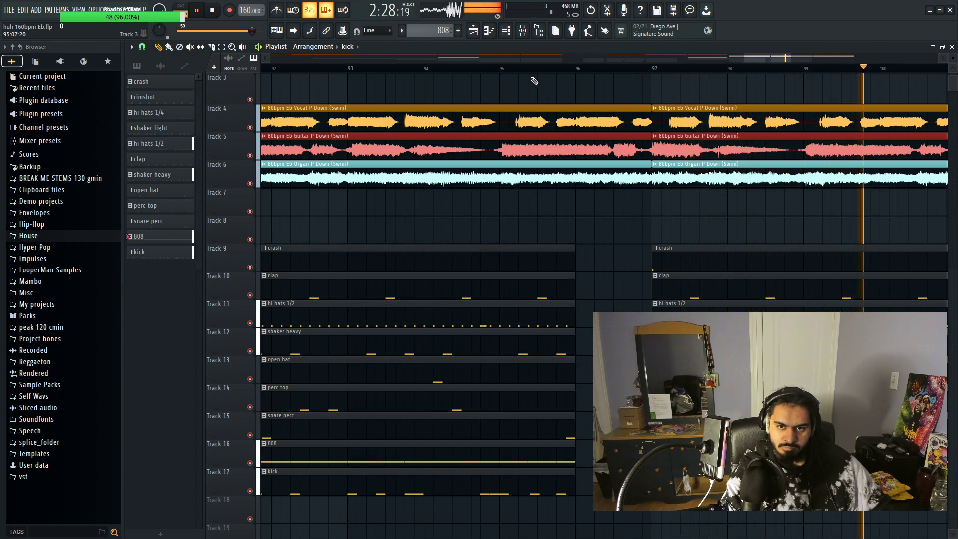
pyautogui.click(490, 69)
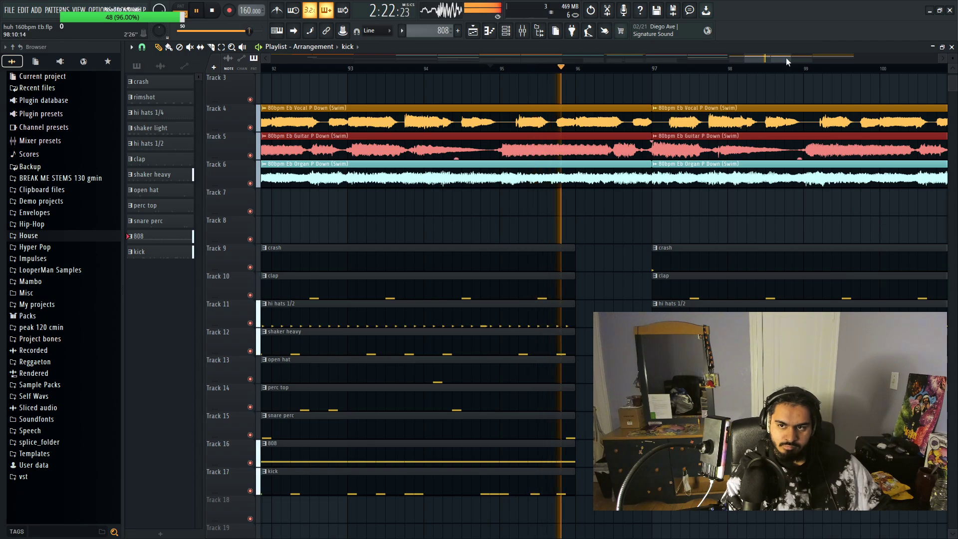
# Step: Restore the shortened Track 9 to 17 clips from bar 89 to end at bar 97
pyautogui.moveTo(788, 56); pyautogui.dragTo(863, 63)
pyautogui.scroll(-3, 862, 64)
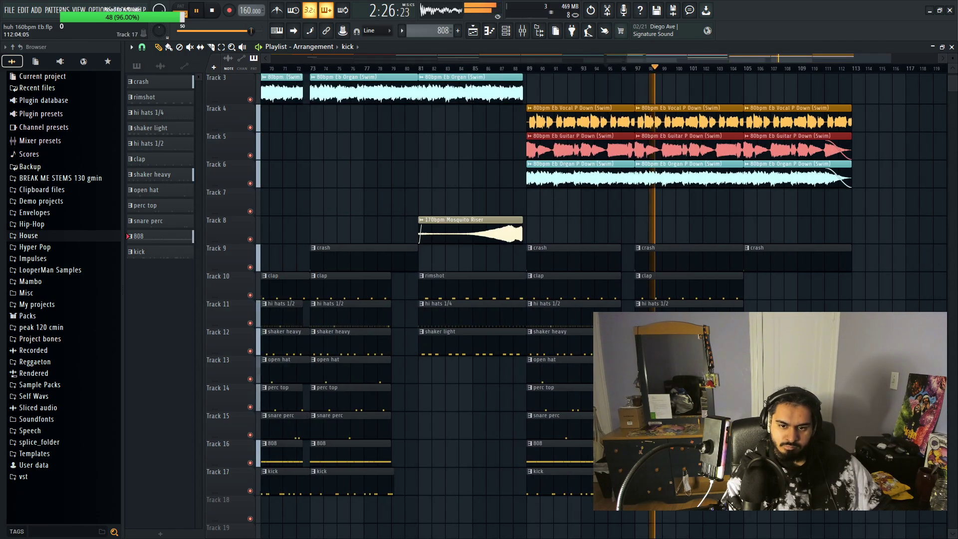
pyautogui.scroll(-2, 862, 63)
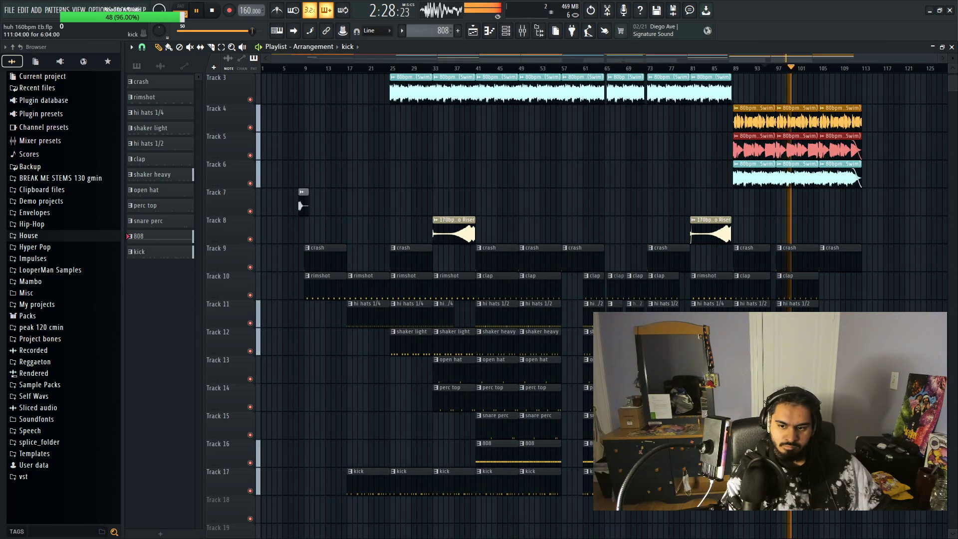
pyautogui.scroll(4, 863, 64)
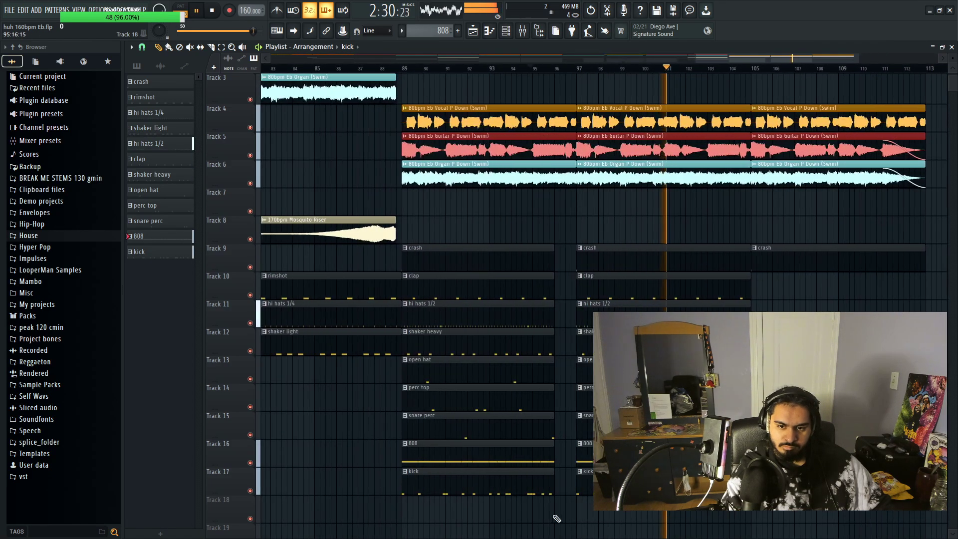
pyautogui.moveTo(551, 513); pyautogui.dragTo(572, 249)
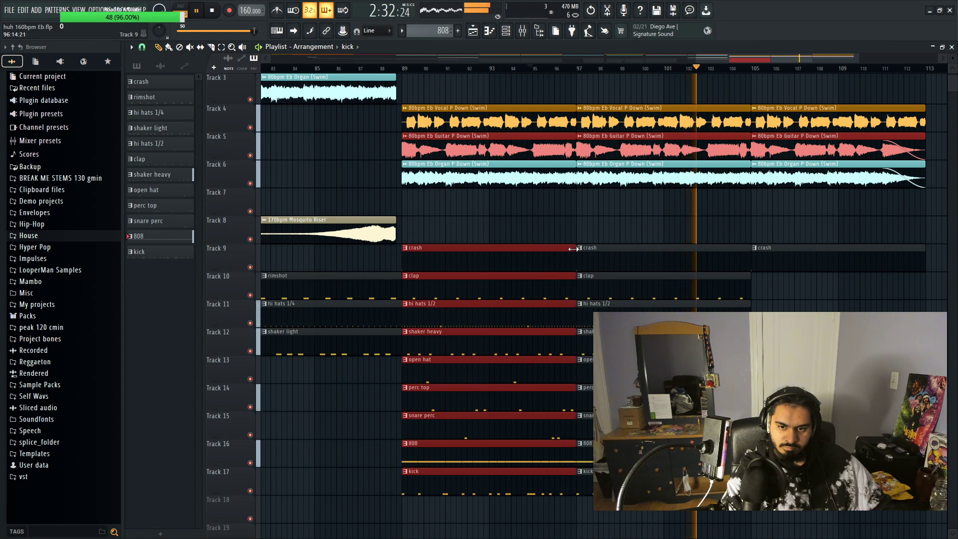
# Step: Remove the clap clip between bars 89 and 97 on Track 10 and listen to the section from just before bar 88
pyautogui.moveTo(633, 189); pyautogui.dragTo(476, 214)
pyautogui.scroll(2, 434, 225)
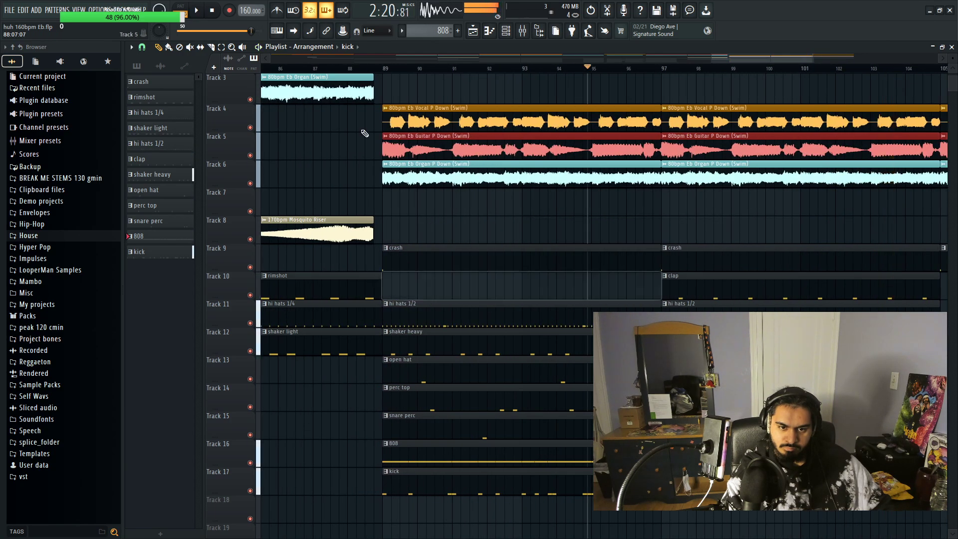
pyautogui.click(348, 68)
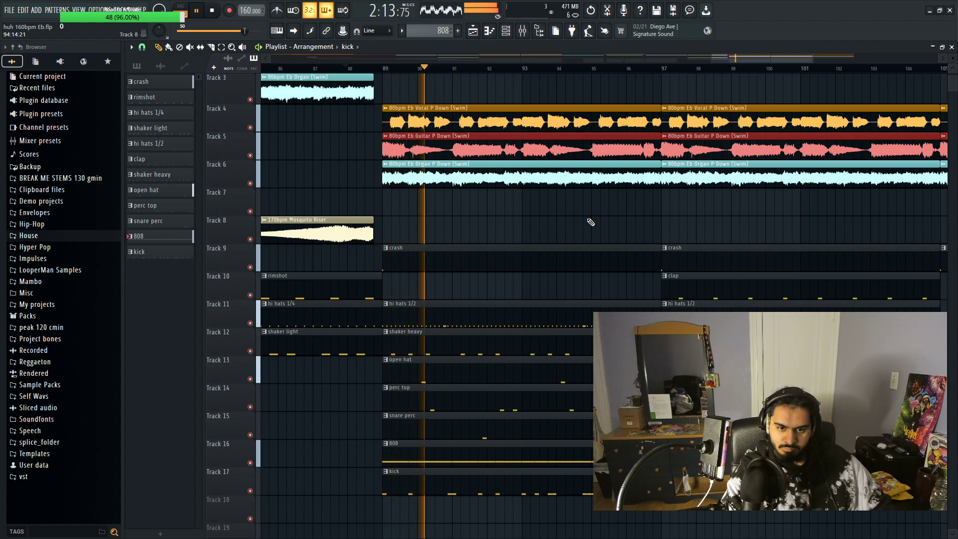
pyautogui.scroll(3, 590, 222)
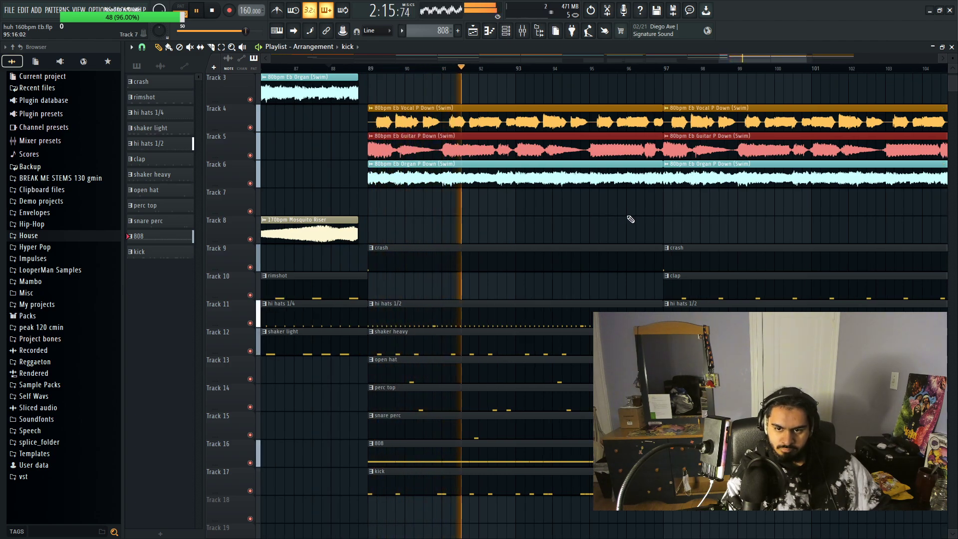
pyautogui.scroll(2, 679, 283)
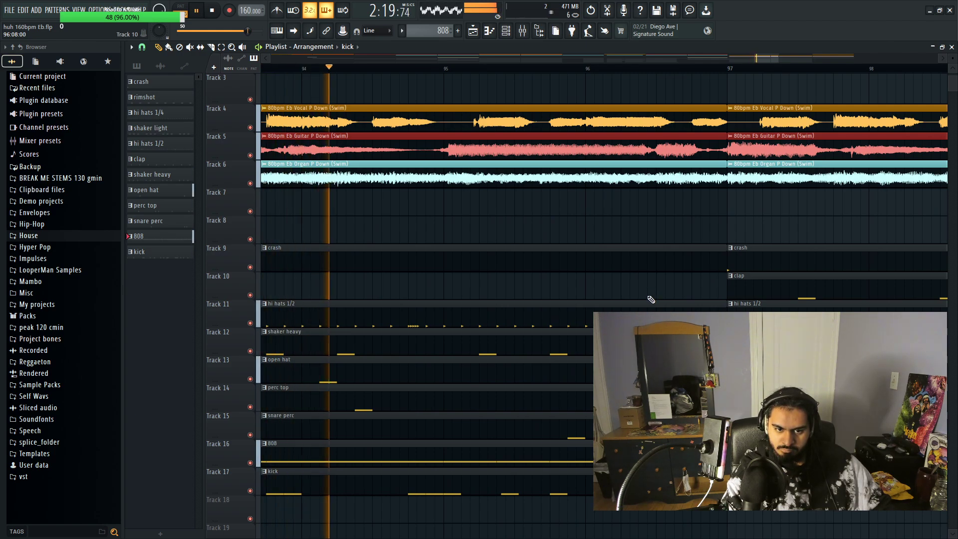
pyautogui.scroll(-3, 648, 296)
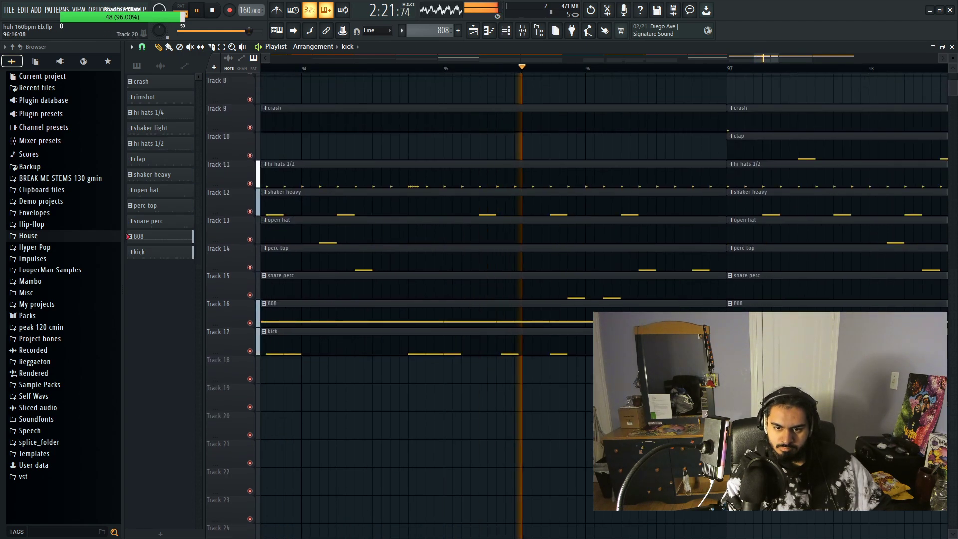
pyautogui.scroll(4, 792, 536)
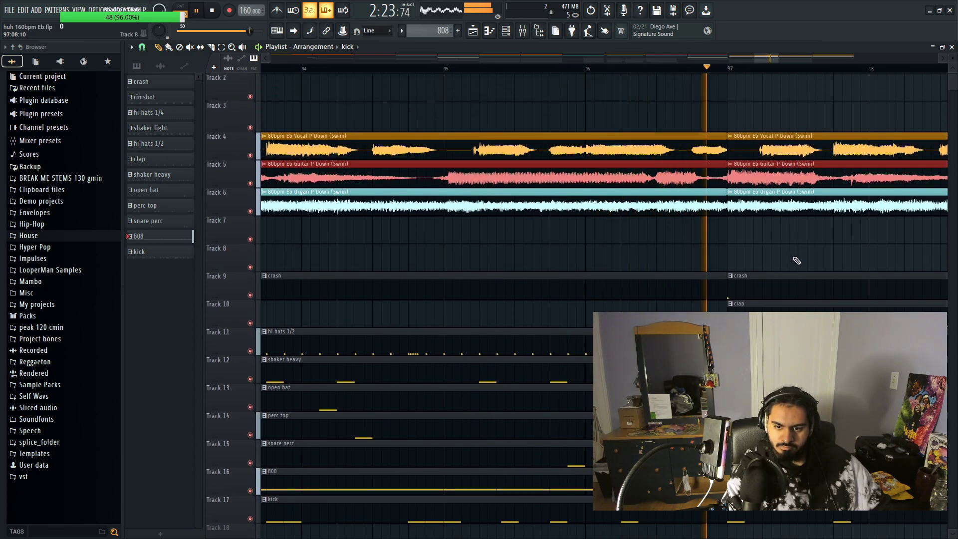
# Step: Review the whole arrangement and save the project huh 160bpm Eb.flp
pyautogui.scroll(-10, 797, 263)
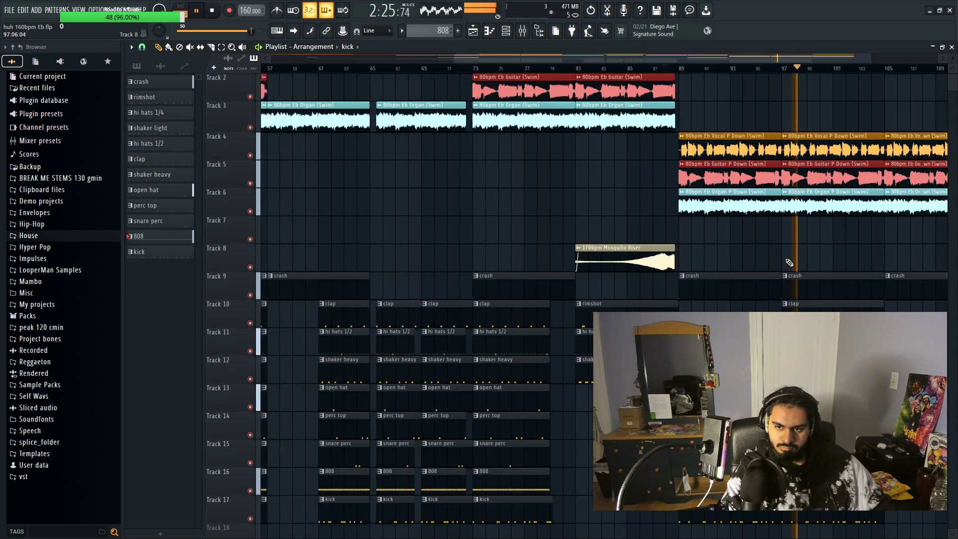
pyautogui.scroll(1, 819, 263)
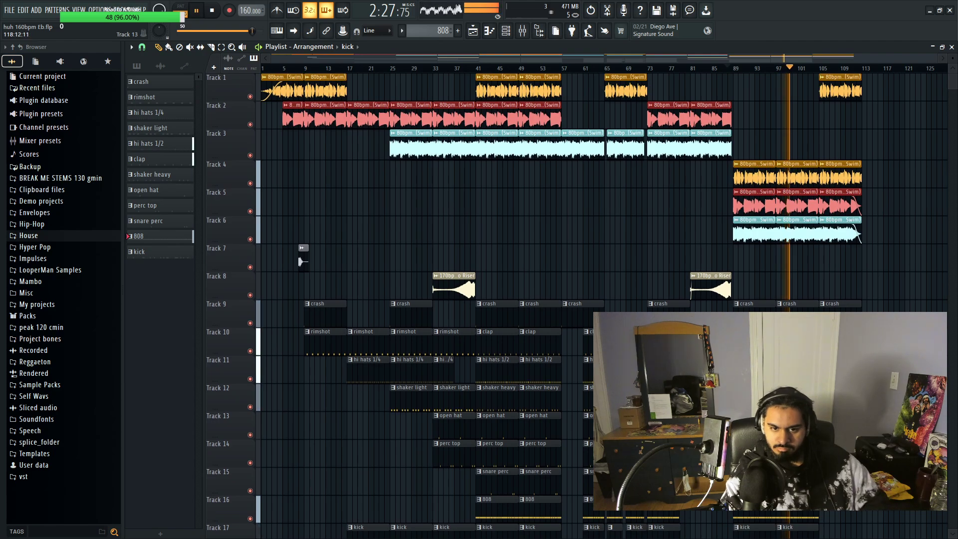
pyautogui.click(8, 10)
pyautogui.click(32, 56)
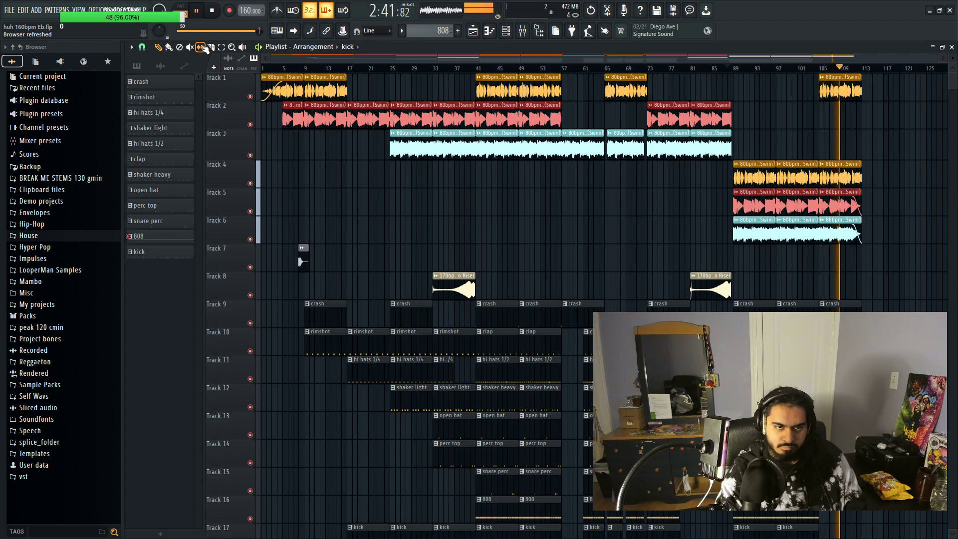
# Step: Set the mixer levels of the Organ P Down track to -1.3 and the Guitar P Down track to -2.7
pyautogui.click(523, 32)
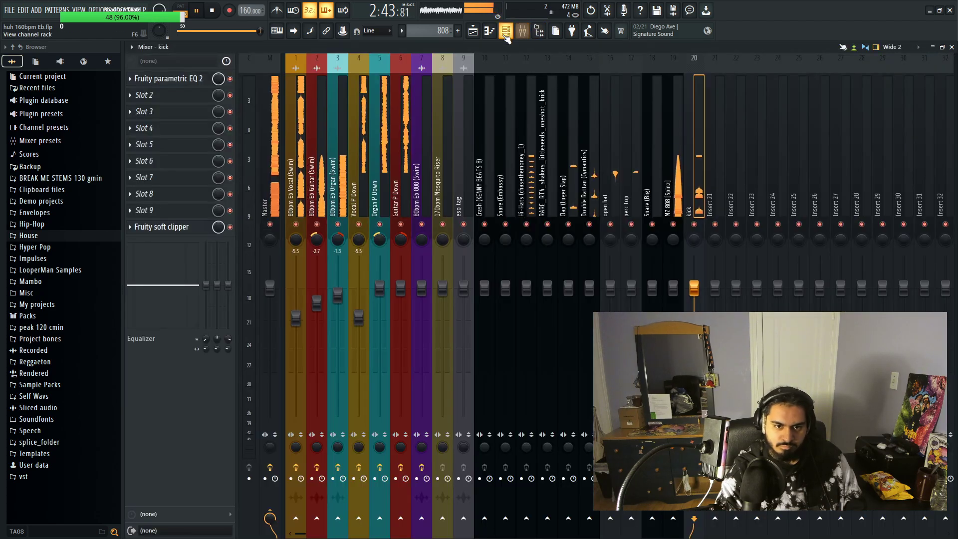
pyautogui.click(524, 32)
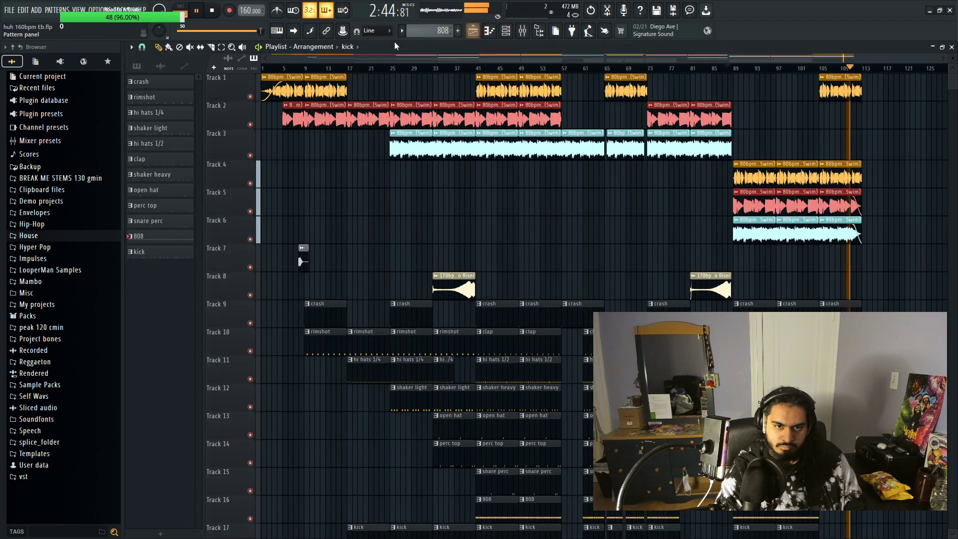
pyautogui.click(522, 32)
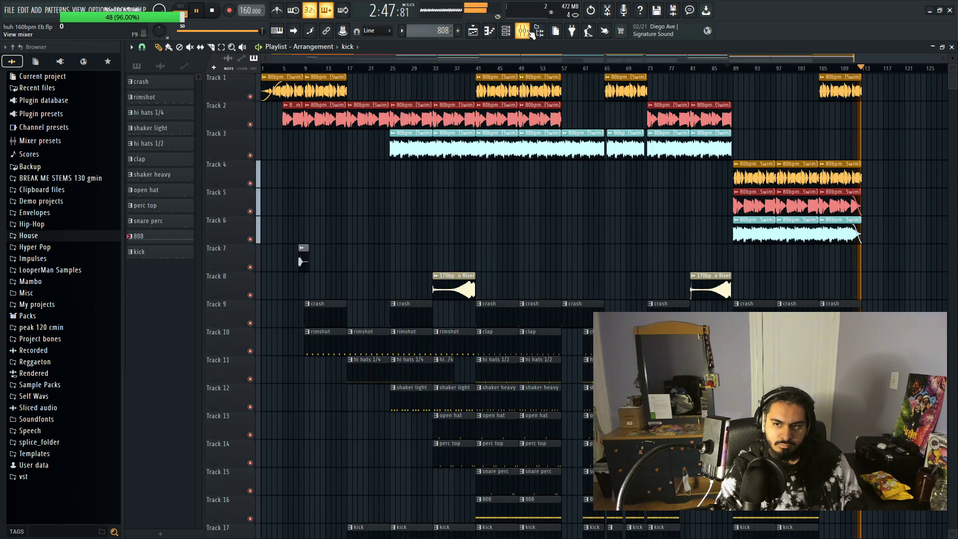
pyautogui.click(532, 32)
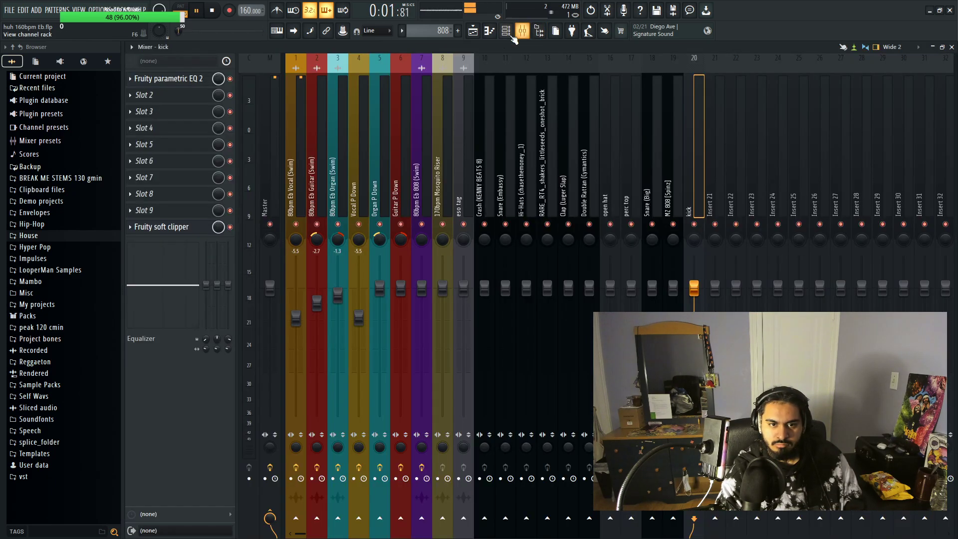
pyautogui.click(383, 203)
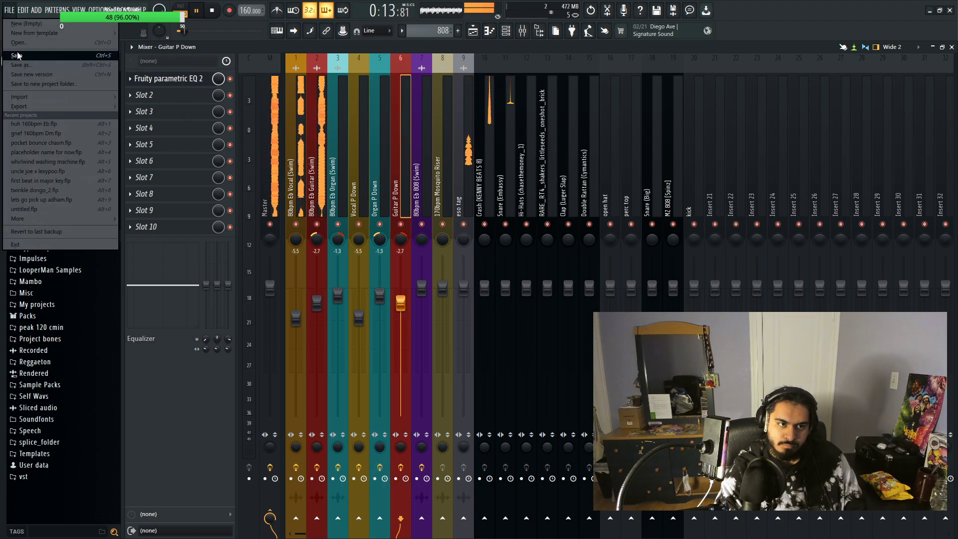
# Step: Nudge the kick clips on Track 17 slightly ahead of the grid and check the offset at bar 17
pyautogui.press('F5')
pyautogui.scroll(-3, 948, 413)
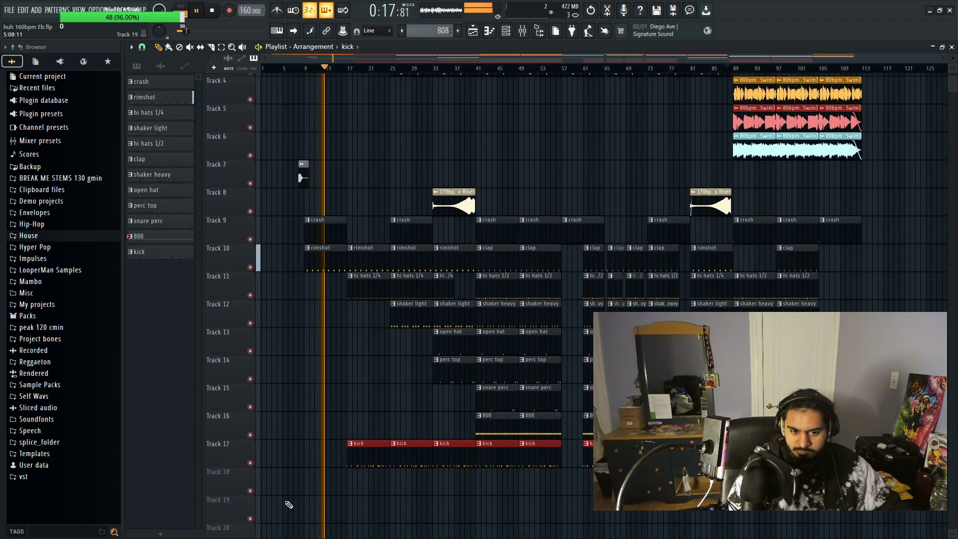
pyautogui.scroll(10, 411, 525)
pyautogui.scroll(2, 411, 524)
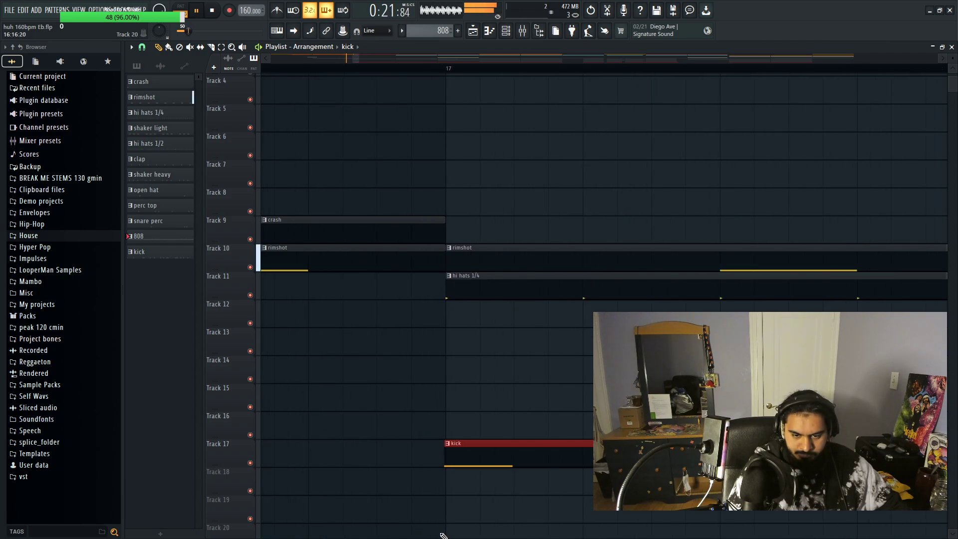
pyautogui.scroll(-10, 442, 536)
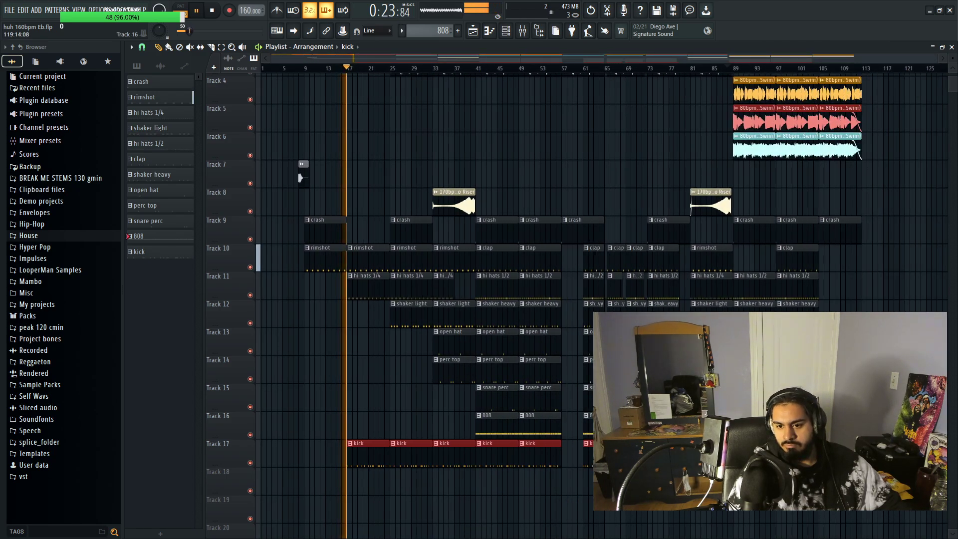
# Step: Nudge all pattern clips on Tracks 9 to 15 slightly behind the grid, check the offset at bar 9, and deselect them
pyautogui.moveTo(919, 216); pyautogui.dragTo(278, 411)
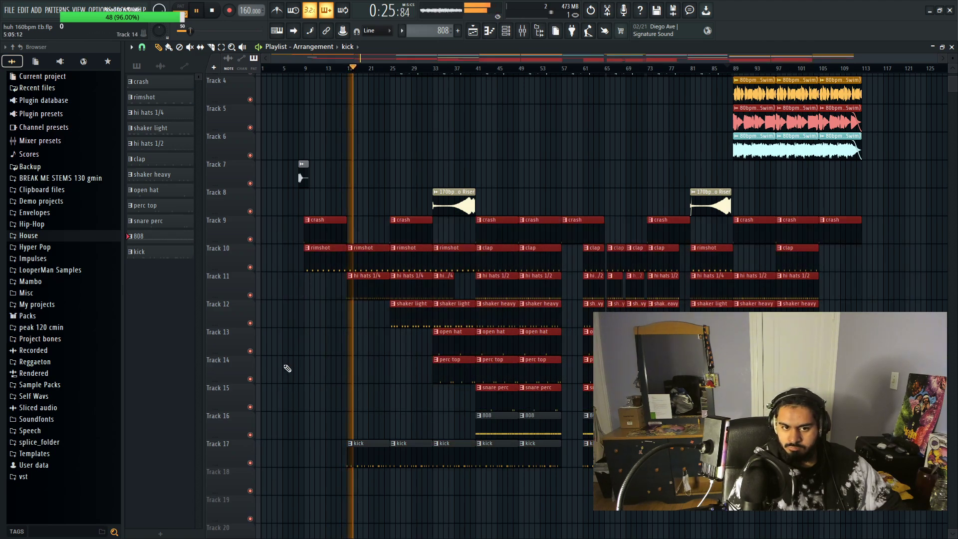
pyautogui.scroll(6, 341, 408)
pyautogui.scroll(6, 342, 408)
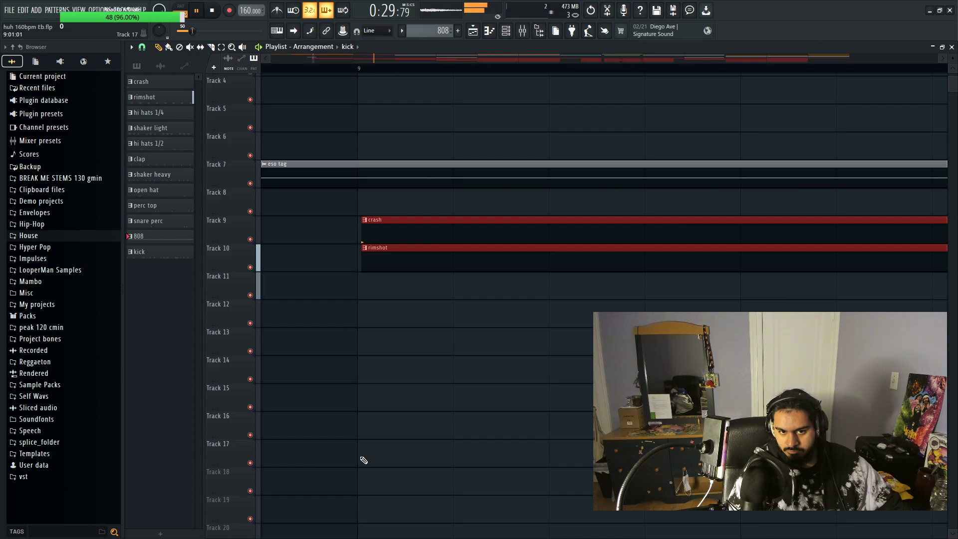
pyautogui.scroll(-10, 363, 460)
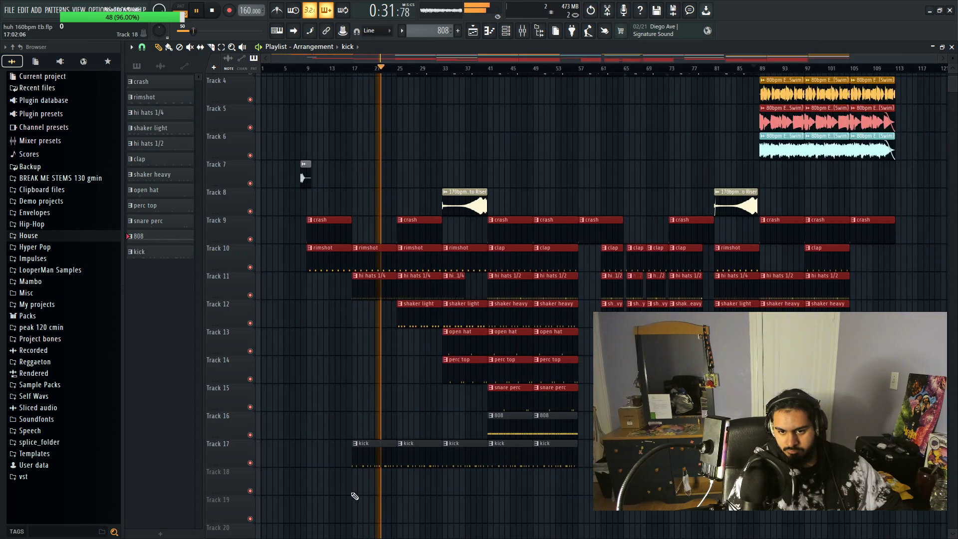
pyautogui.scroll(-1, 355, 496)
pyautogui.click(354, 495)
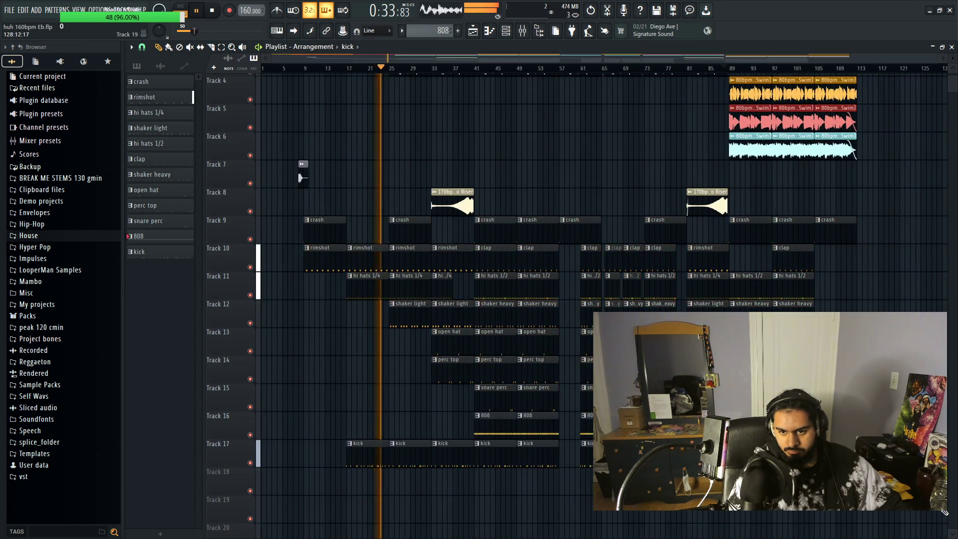
# Step: Save the project
pyautogui.scroll(3, 479, 305)
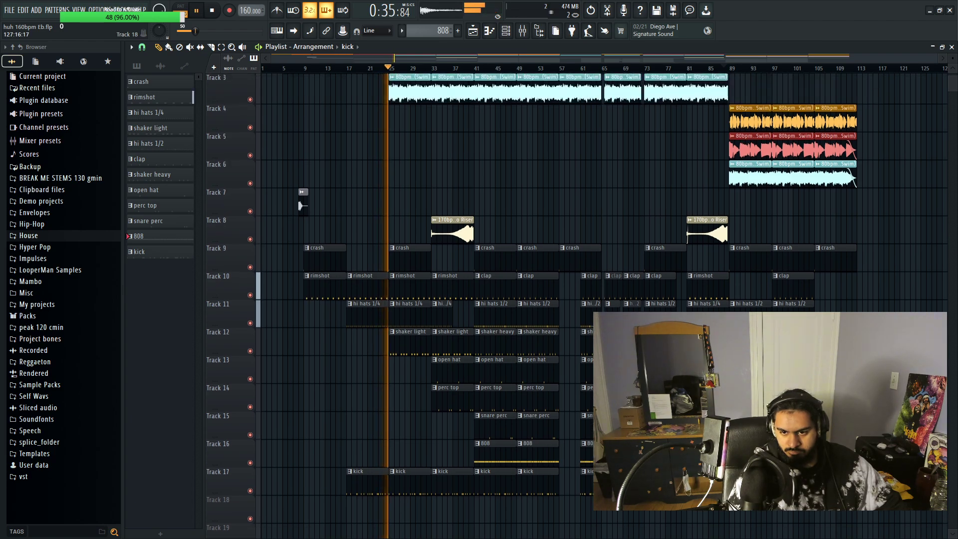
pyautogui.click(9, 10)
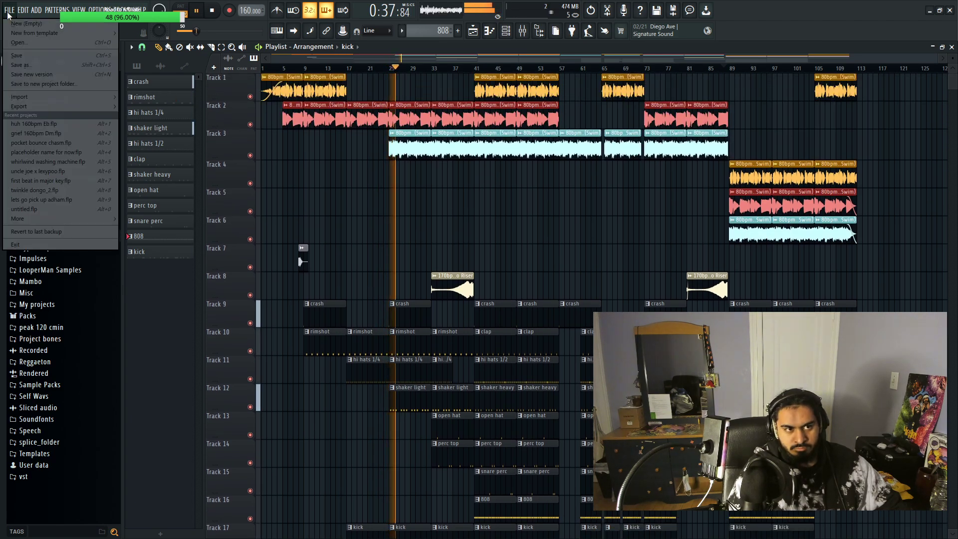
pyautogui.click(23, 55)
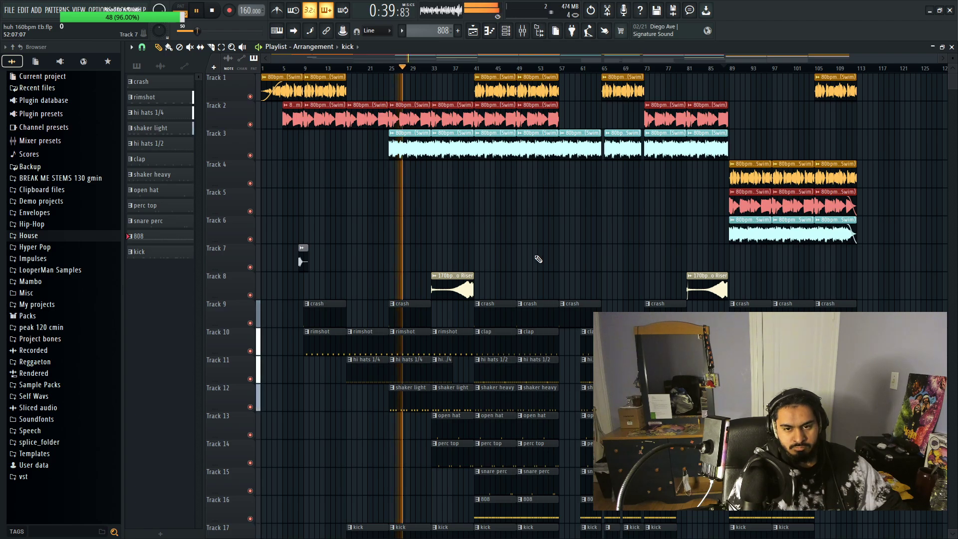
# Step: Move the clips on Tracks 13 to 17 down one track and shift the shaker heavy clips at bars 41 and 49 to Track 13
pyautogui.scroll(-2, 538, 257)
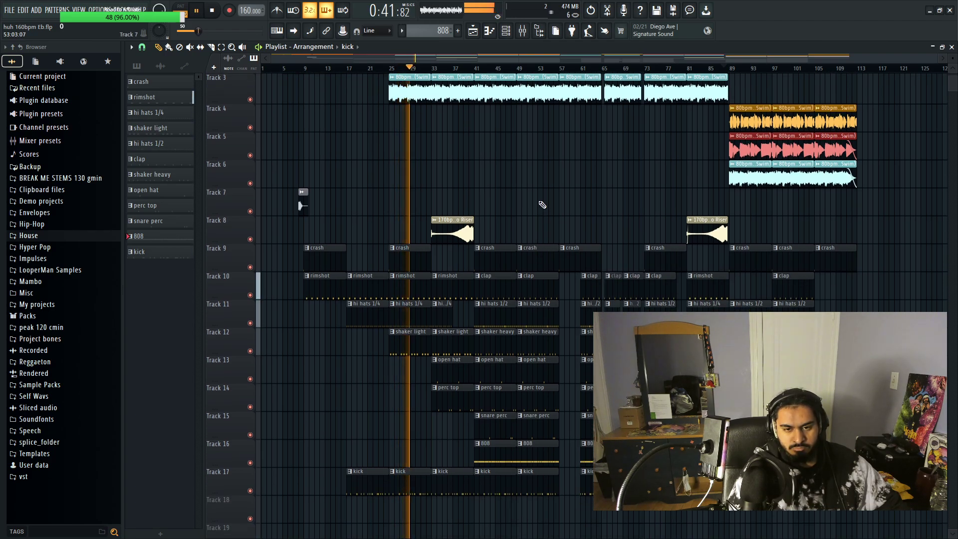
pyautogui.moveTo(896, 522); pyautogui.dragTo(259, 382)
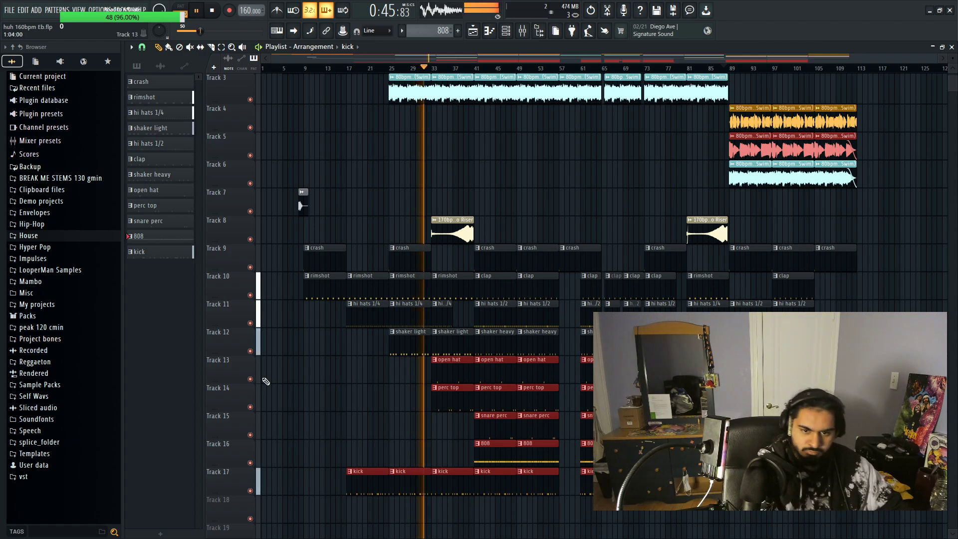
pyautogui.hotkey('shift', 'Down')
pyautogui.click(501, 338)
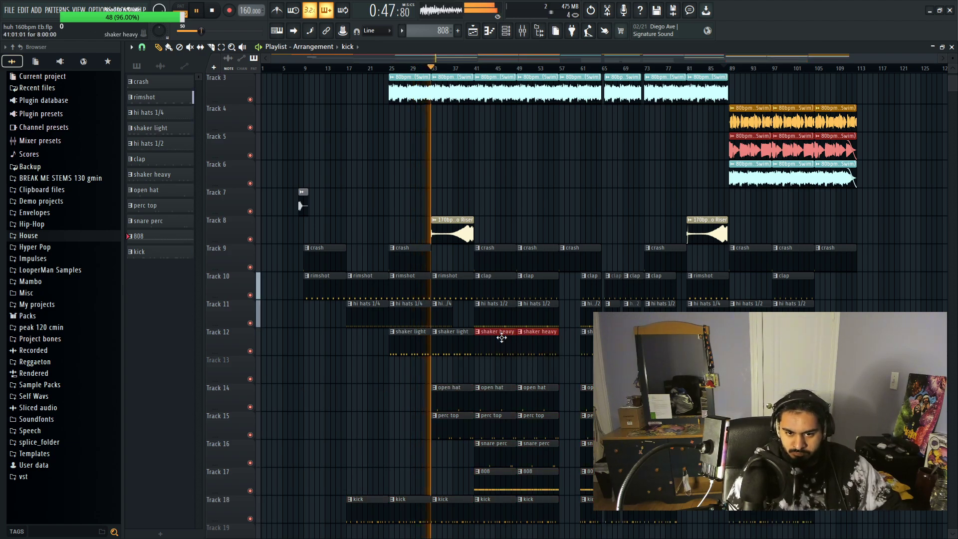
pyautogui.hotkey('shift', 'Down')
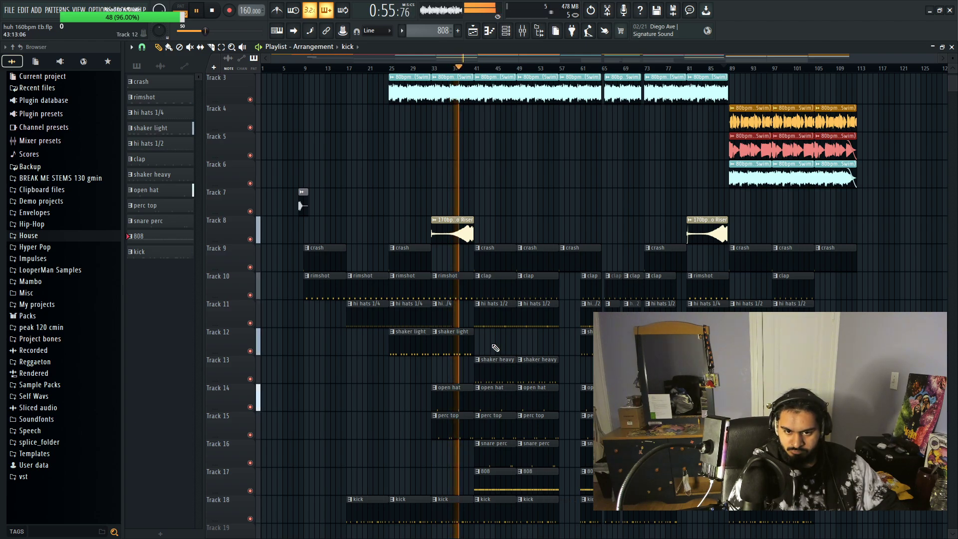
# Step: Layer shaker light clips on Track 12 at bars 49, 89 and 97 above the shaker heavy clips
pyautogui.moveTo(496, 348); pyautogui.dragTo(517, 358)
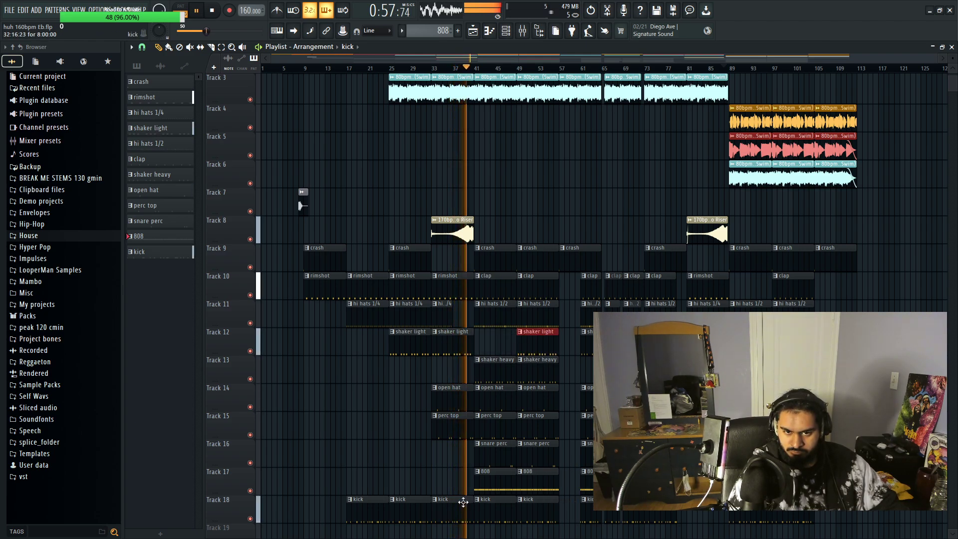
pyautogui.keyDown('ctrl'); pyautogui.scroll(3, 598, 528); pyautogui.keyUp('ctrl')
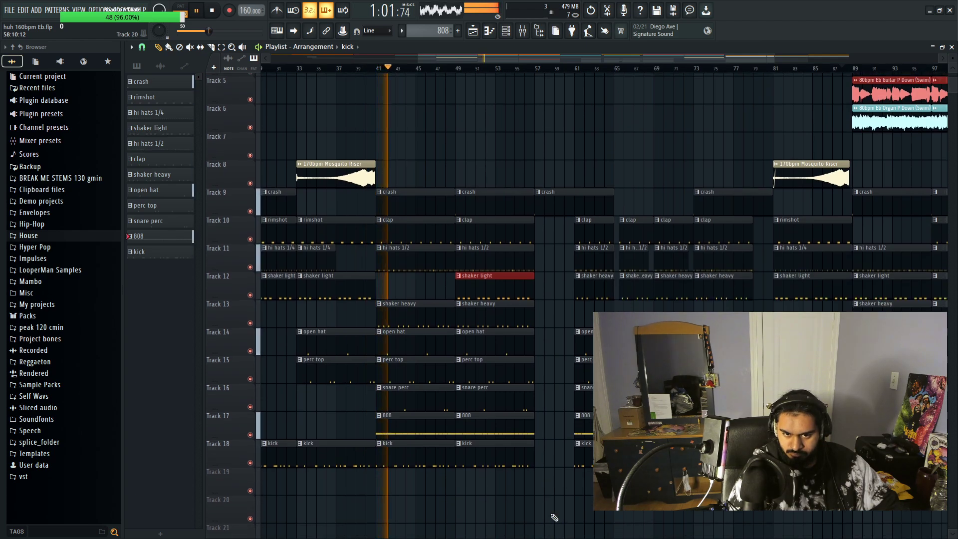
pyautogui.keyDown('ctrl'); pyautogui.scroll(-3, 539, 535); pyautogui.keyUp('ctrl')
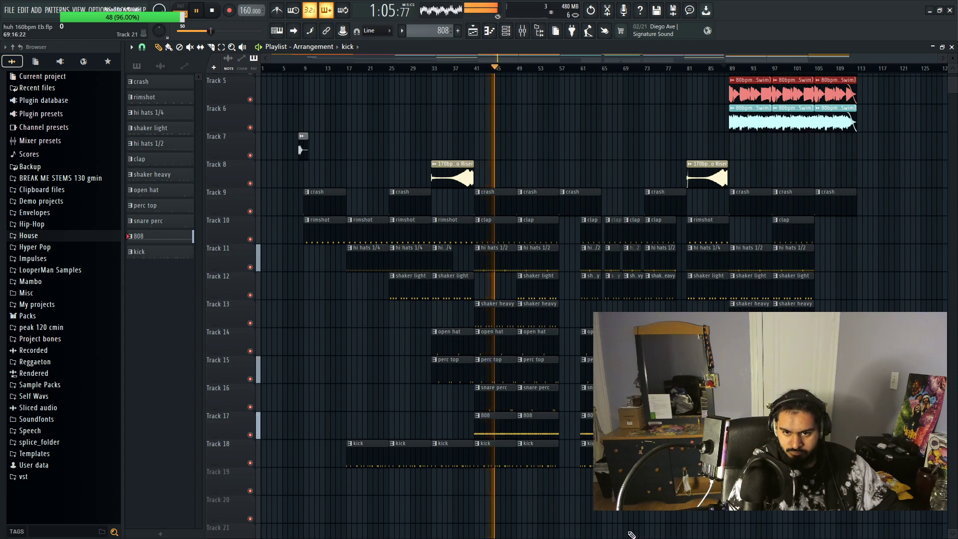
pyautogui.keyDown('ctrl'); pyautogui.scroll(3, 619, 534); pyautogui.keyUp('ctrl')
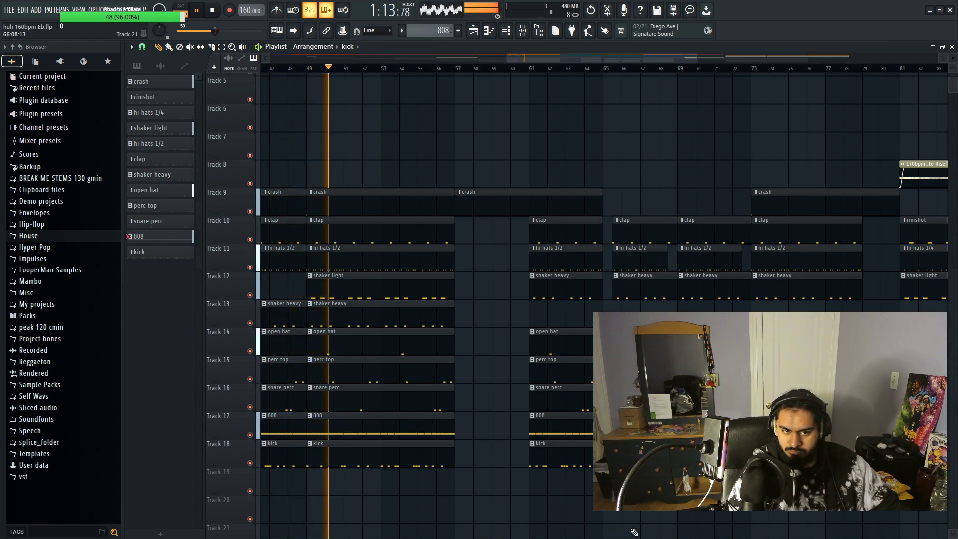
# Step: Find the Double Rattan channel in the piano roll and inspect its notes in the shaker heavy pattern
pyautogui.click(522, 30)
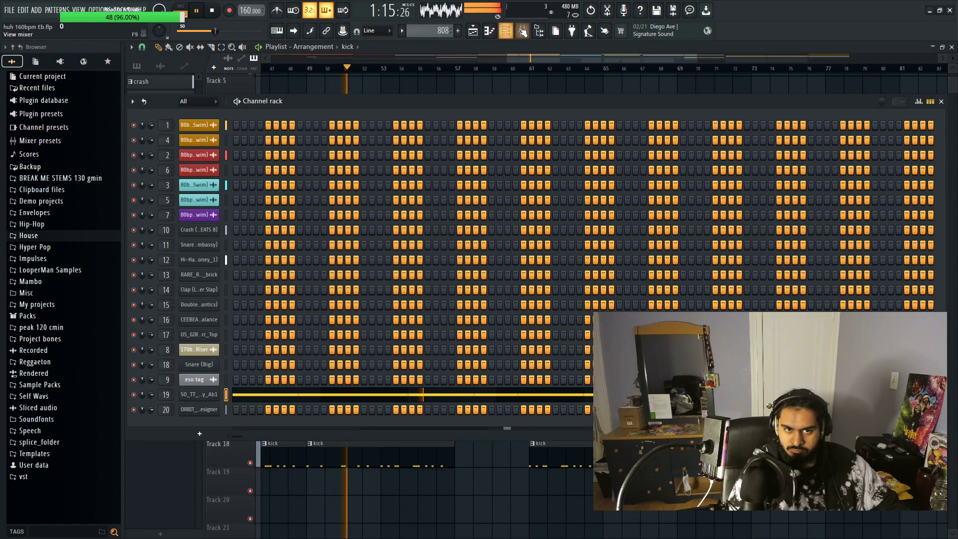
pyautogui.click(489, 31)
pyautogui.click(448, 46)
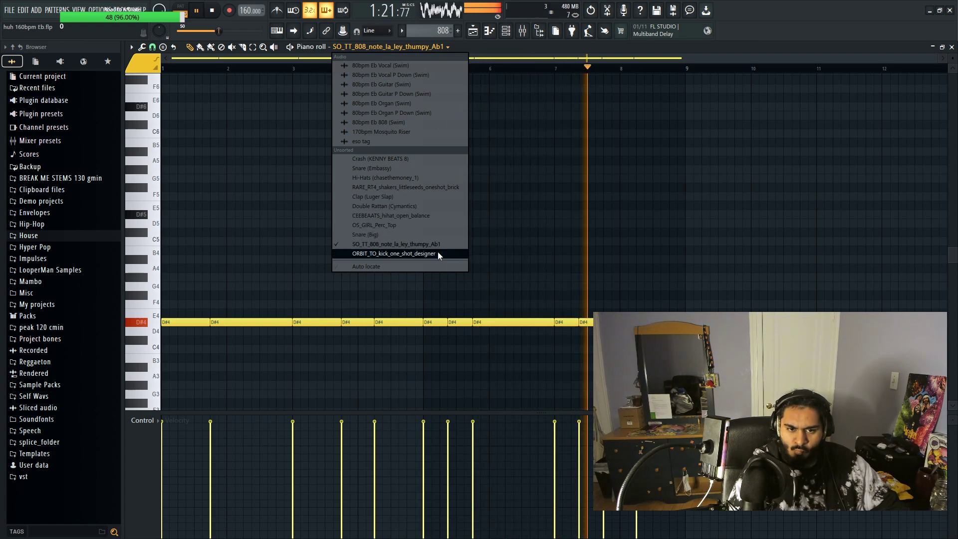
pyautogui.click(427, 206)
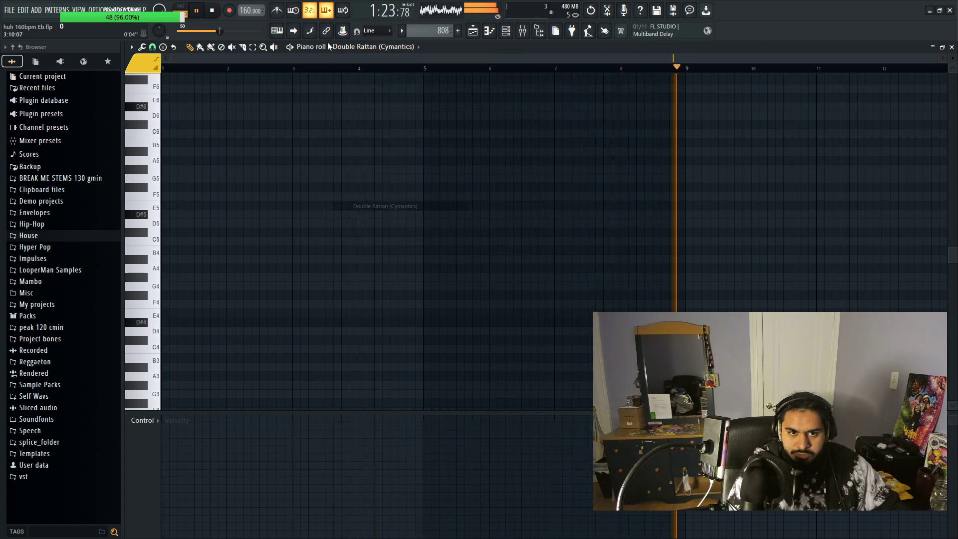
pyautogui.click(364, 46)
pyautogui.click(381, 207)
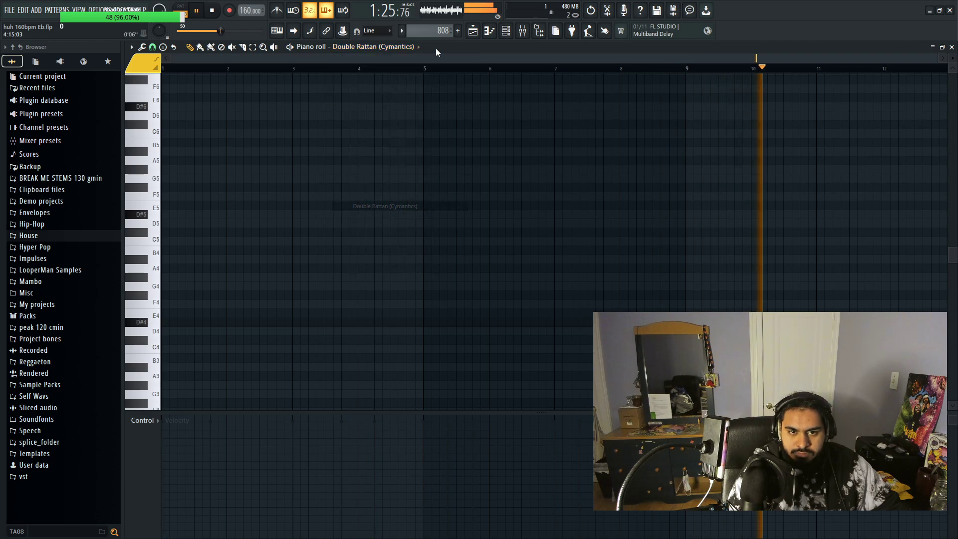
pyautogui.click(402, 31)
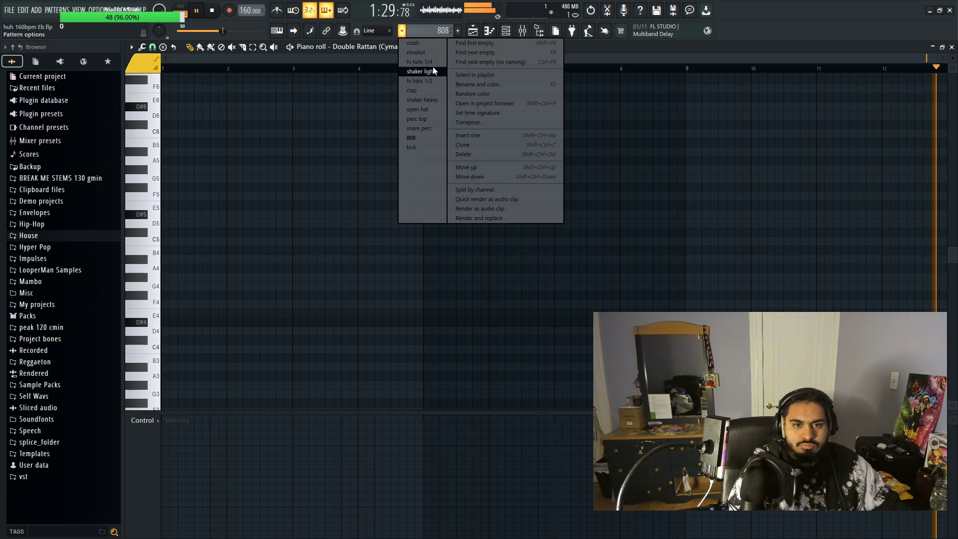
pyautogui.click(433, 99)
pyautogui.press('F7')
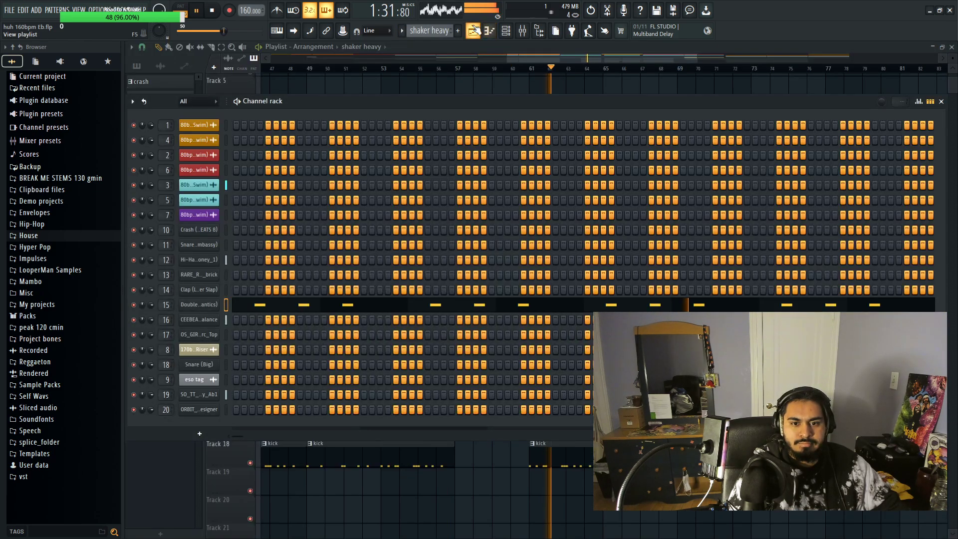
# Step: Remove the shaker heavy and kick clips between bars 61 and 65 and replay the section from just before bar 61
pyautogui.press('F5')
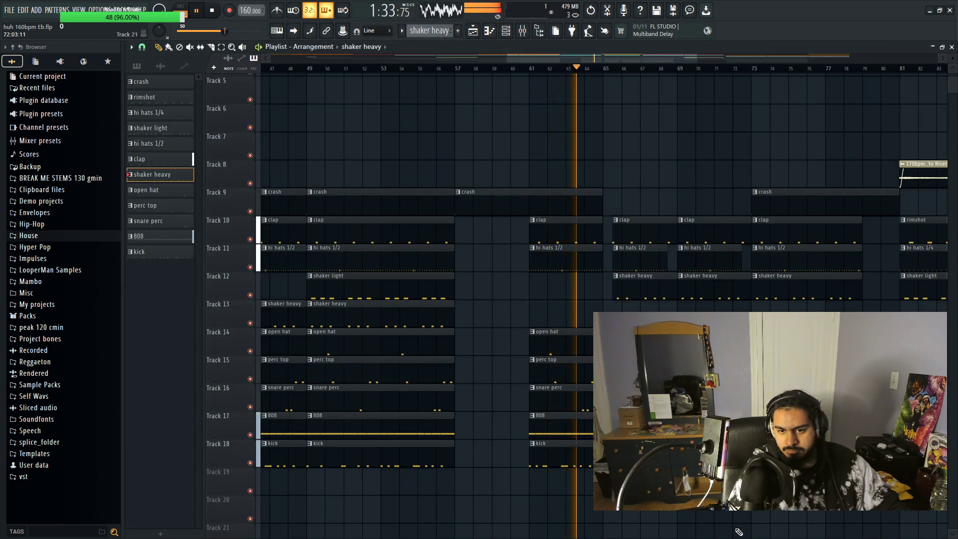
pyautogui.scroll(2, 736, 529)
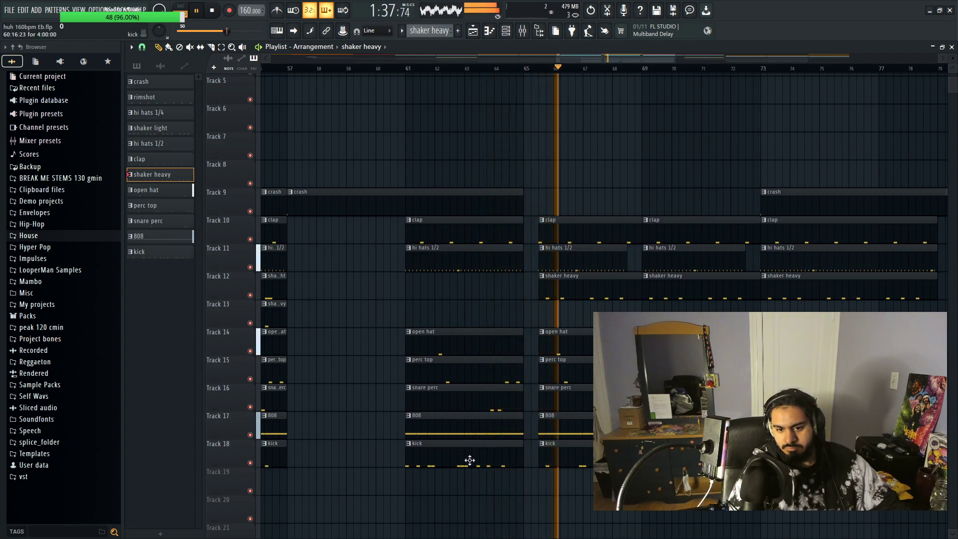
pyautogui.rightClick(464, 444)
pyautogui.click(404, 76)
pyautogui.click(649, 168)
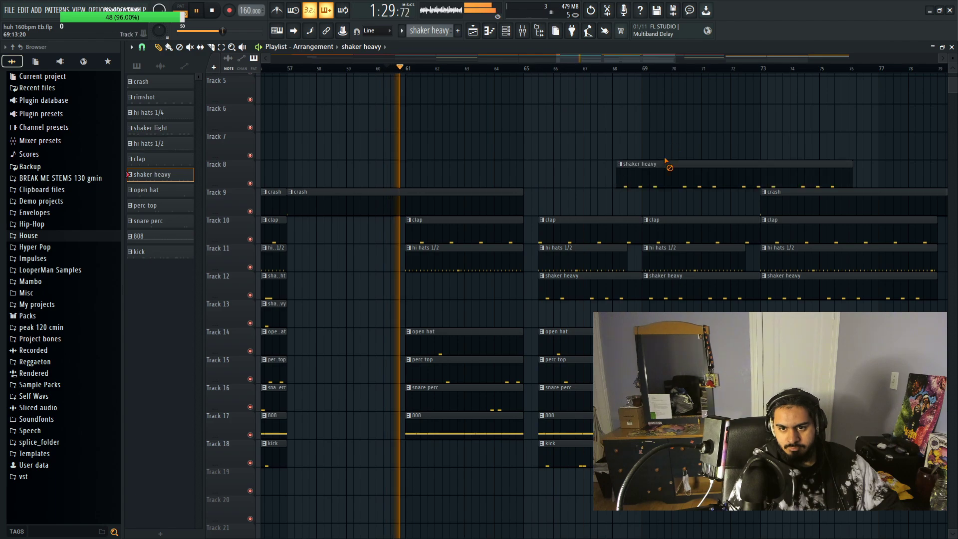
pyautogui.rightClick(650, 177)
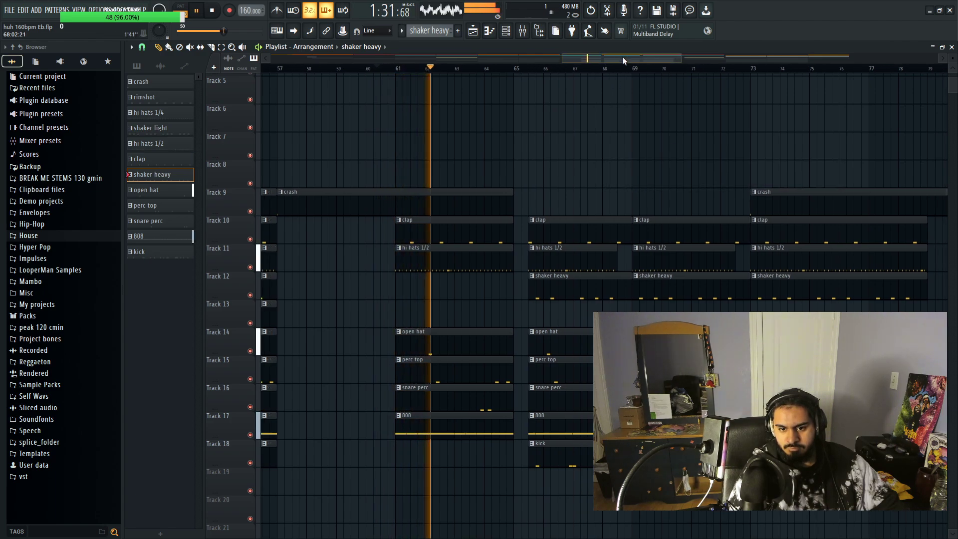
# Step: Remove the kick clip just after bar 65 on Track 18 and replay the section from about bar 64
pyautogui.moveTo(622, 55); pyautogui.dragTo(637, 58)
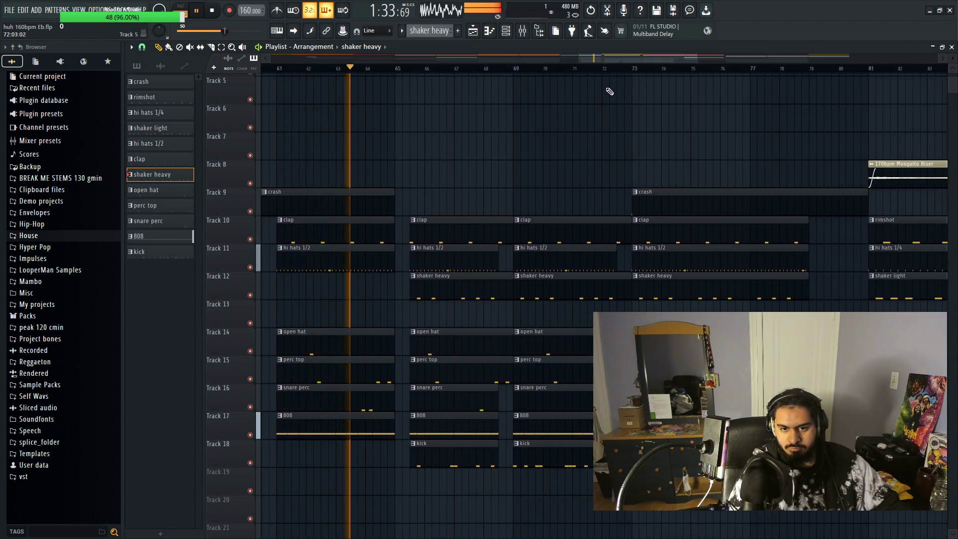
pyautogui.rightClick(478, 458)
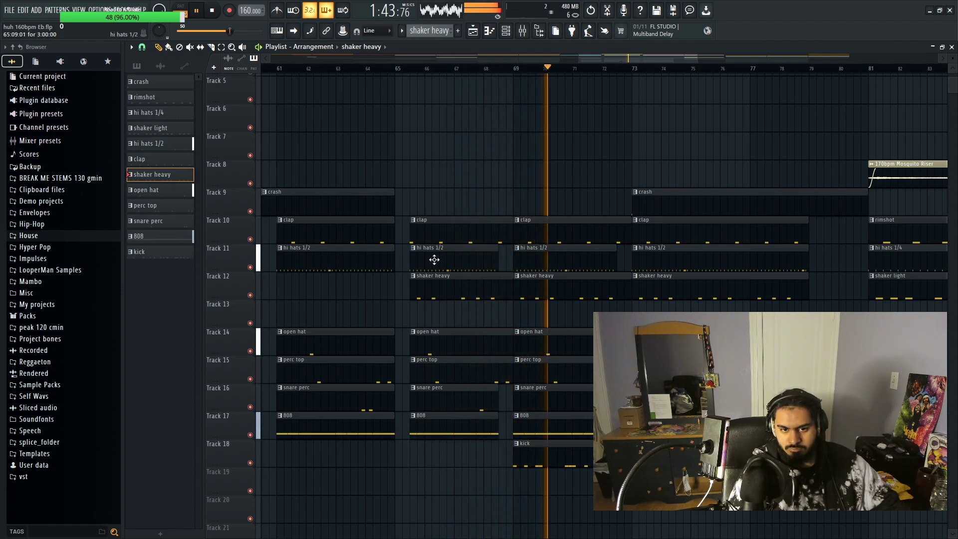
pyautogui.click(371, 70)
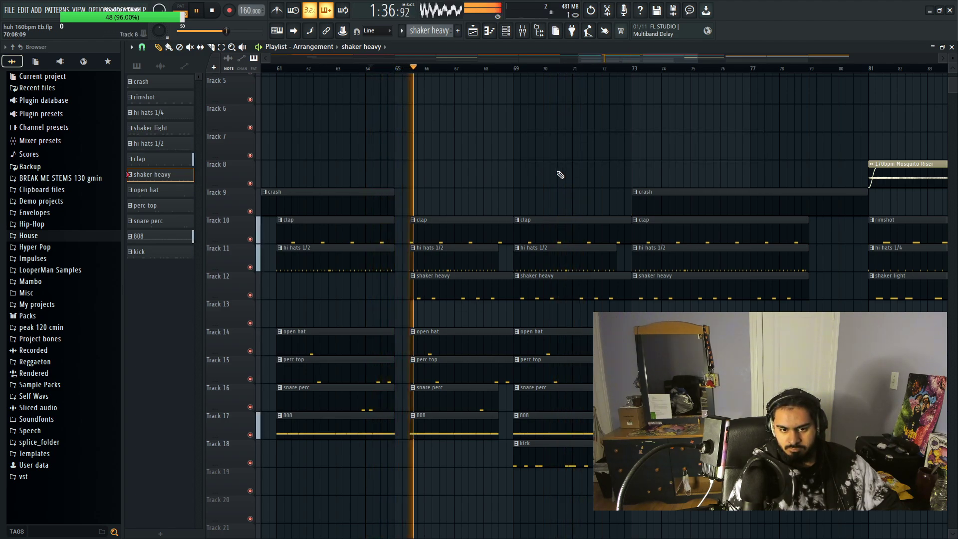
# Step: Try to extend the start of the Track 12 shaker heavy clip just after bar 65 slightly earlier
pyautogui.scroll(1, 392, 321)
pyautogui.scroll(2, 392, 321)
pyautogui.moveTo(427, 288); pyautogui.dragTo(416, 288)
pyautogui.press('space')
pyautogui.press('space')
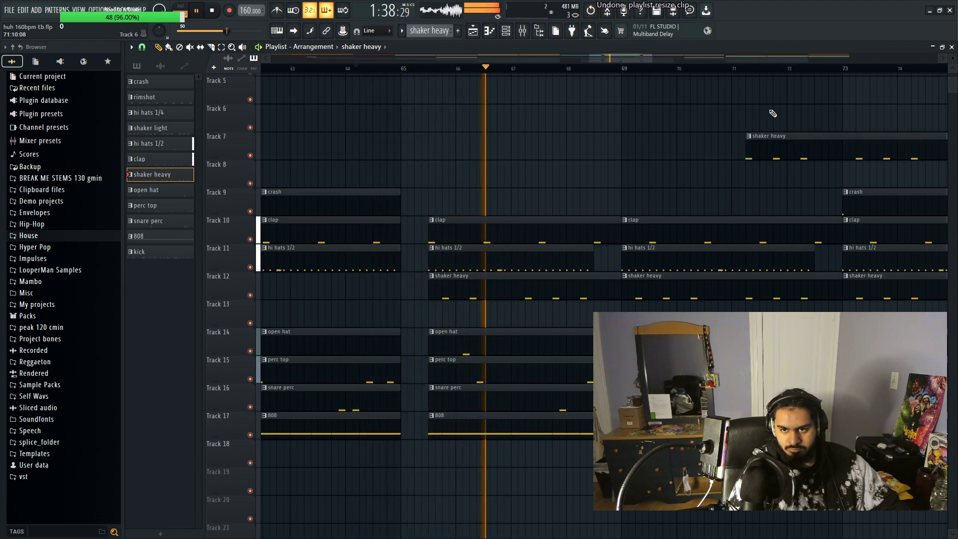
pyautogui.scroll(-4, 752, 173)
pyautogui.scroll(-2, 274, 141)
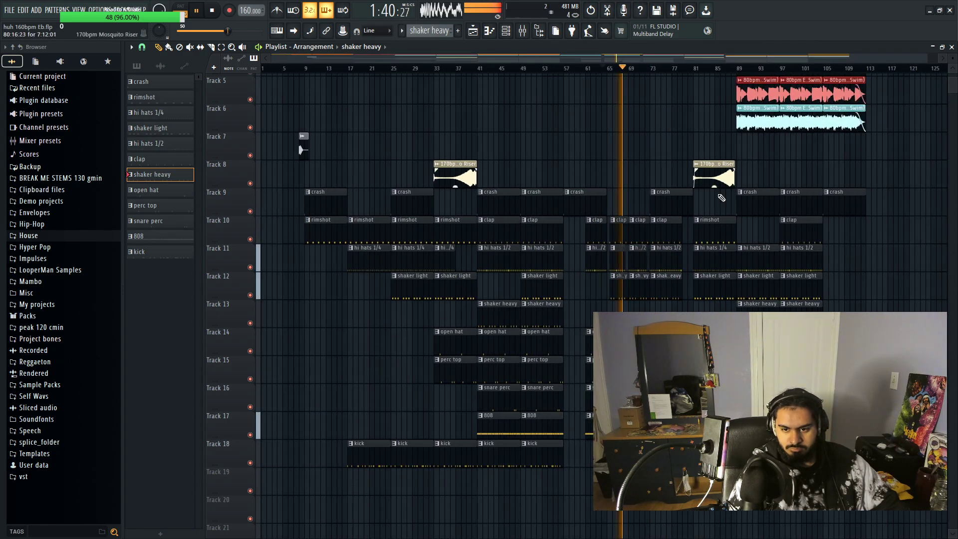
pyautogui.scroll(4, 274, 141)
pyautogui.scroll(1, 716, 200)
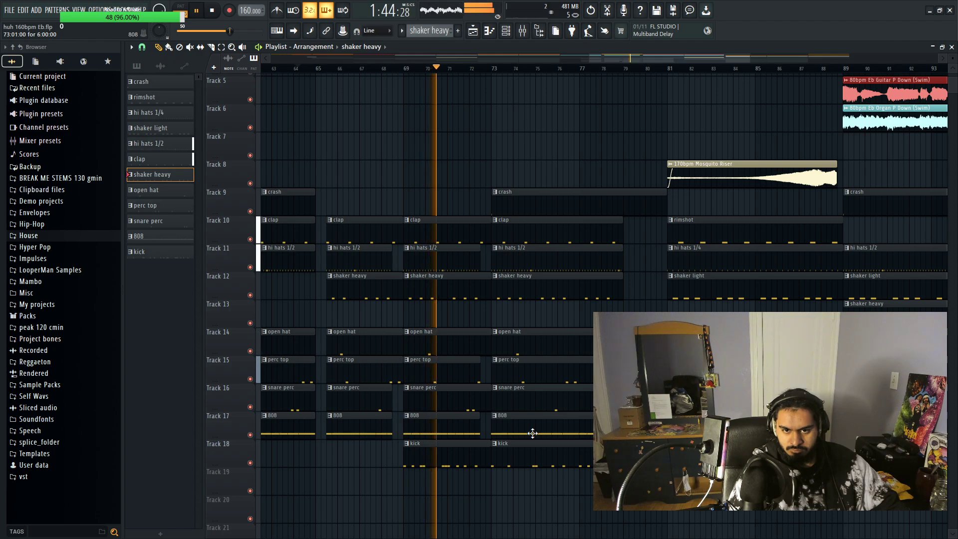
pyautogui.scroll(-3, 533, 433)
pyautogui.scroll(-3, 533, 433)
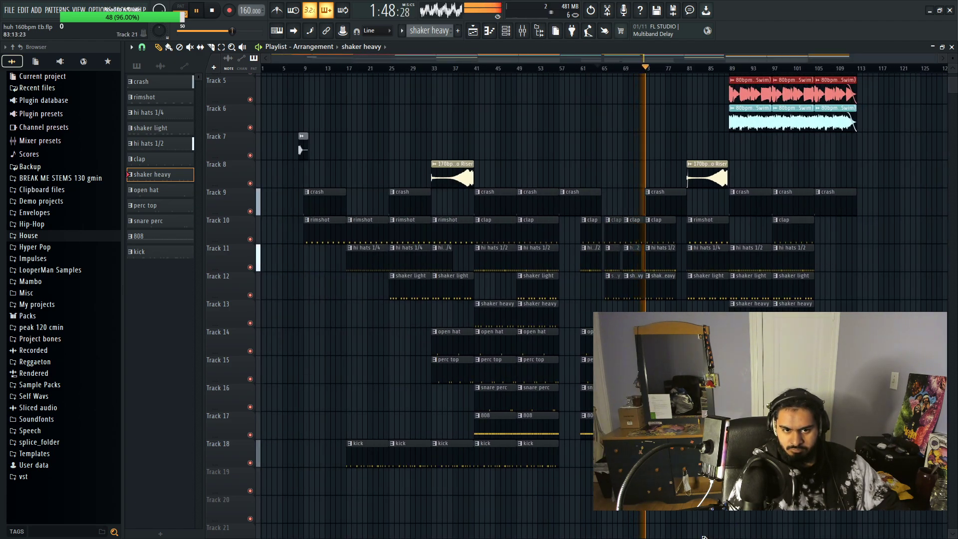
# Step: Remove the 808 clip starting at bar 73 on Track 17
pyautogui.press('pageup')
pyautogui.press('pageup')
pyautogui.press('pageup')
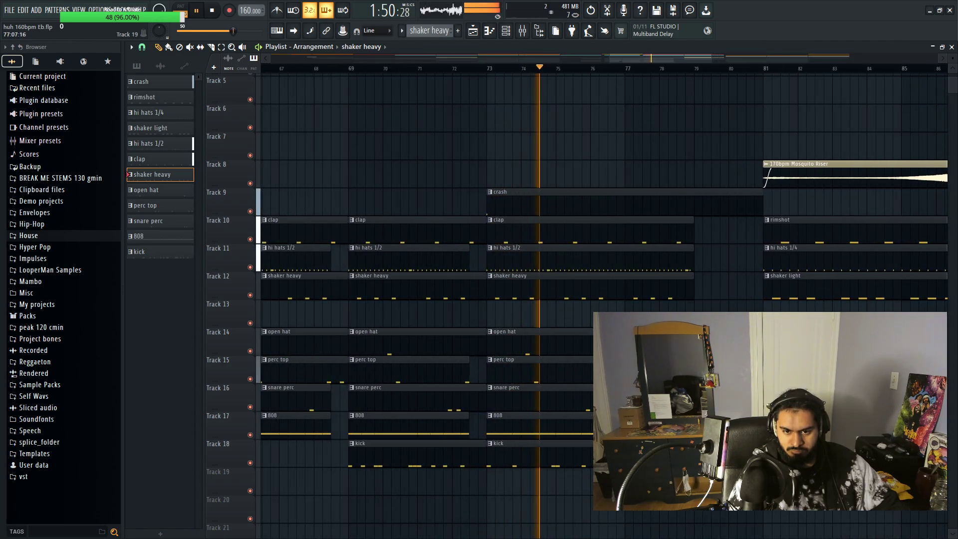
pyautogui.press('Delete')
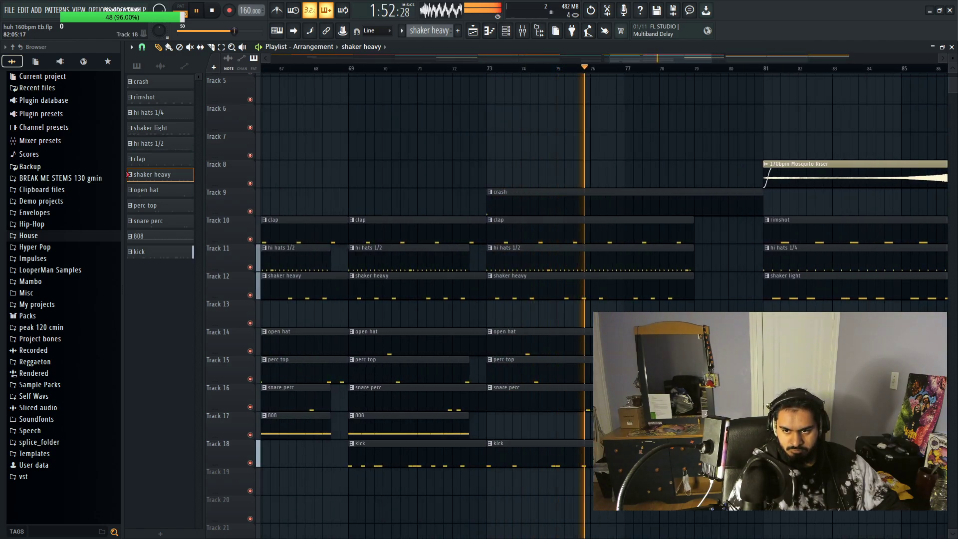
# Step: Extend the kick clip at bar 73 on Track 18 toward bar 81 and replay the section from about bar 78
pyautogui.press('pagedown')
pyautogui.press('pagedown')
pyautogui.press('pagedown')
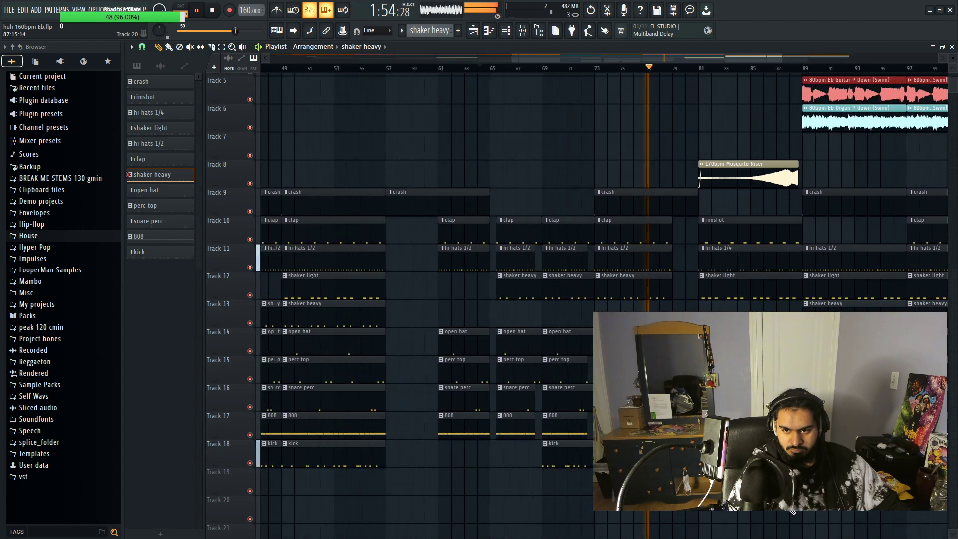
pyautogui.press('pageup')
pyautogui.press('pageup')
pyautogui.press('pageup')
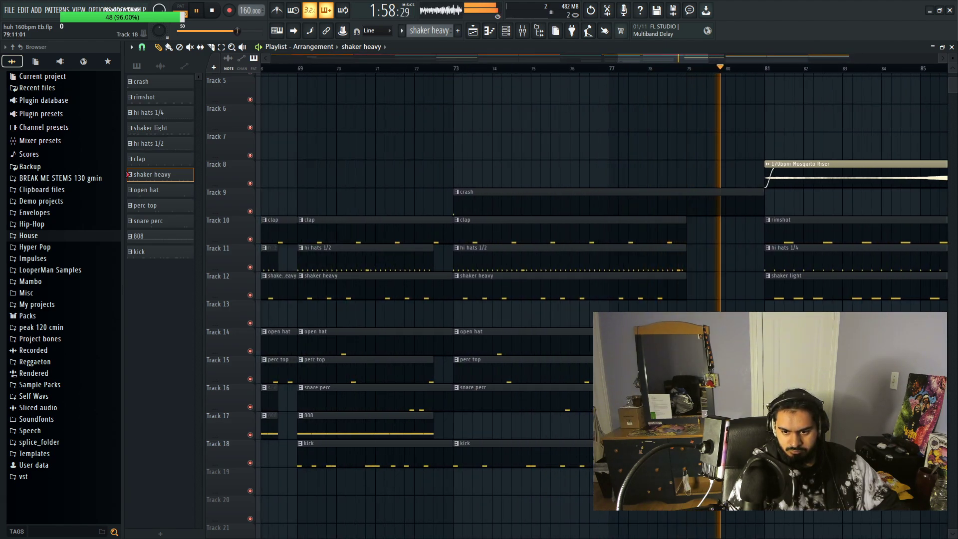
pyautogui.press('pageup')
pyautogui.press('space')
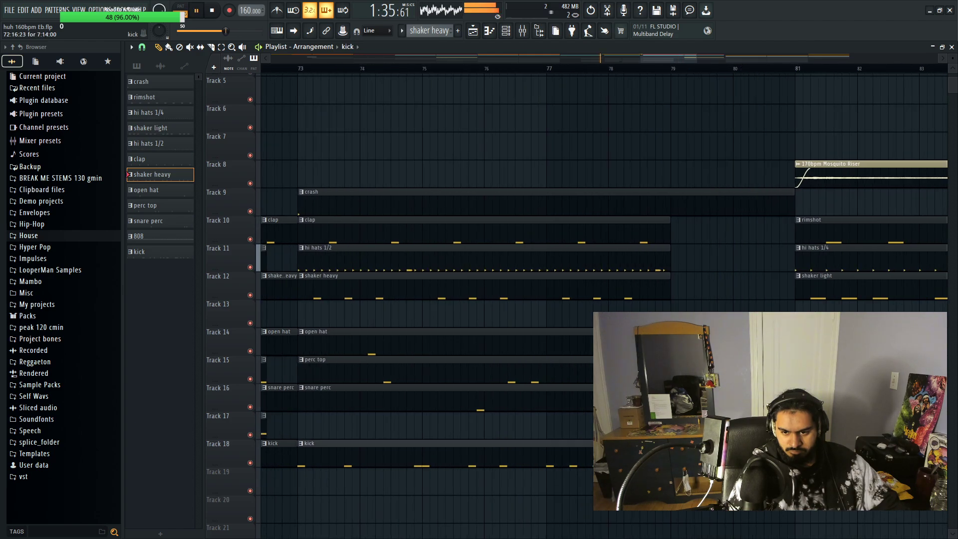
pyautogui.click(606, 71)
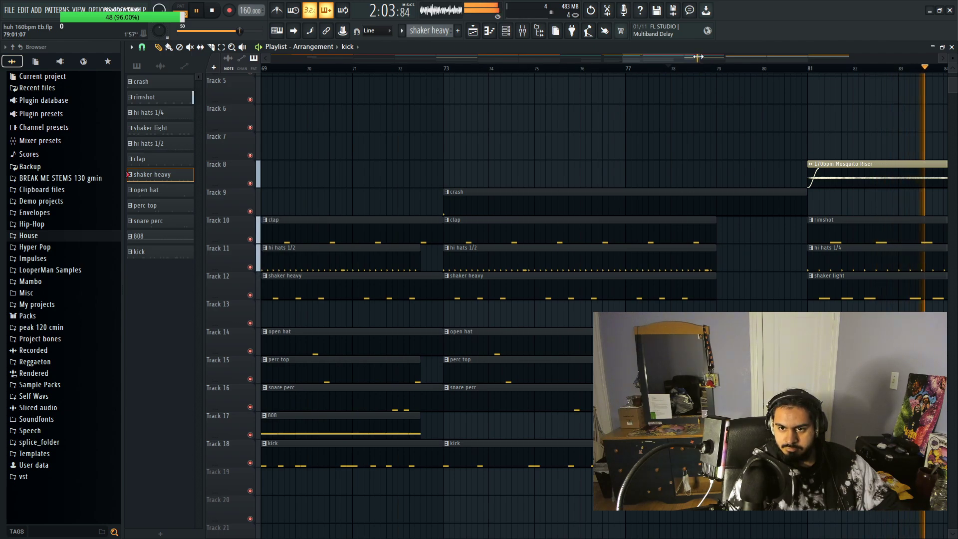
# Step: Place a crash clip at bar 81 on Track 9 and replay the transition from about bar 79
pyautogui.scroll(-3, 696, 56)
pyautogui.click(680, 195)
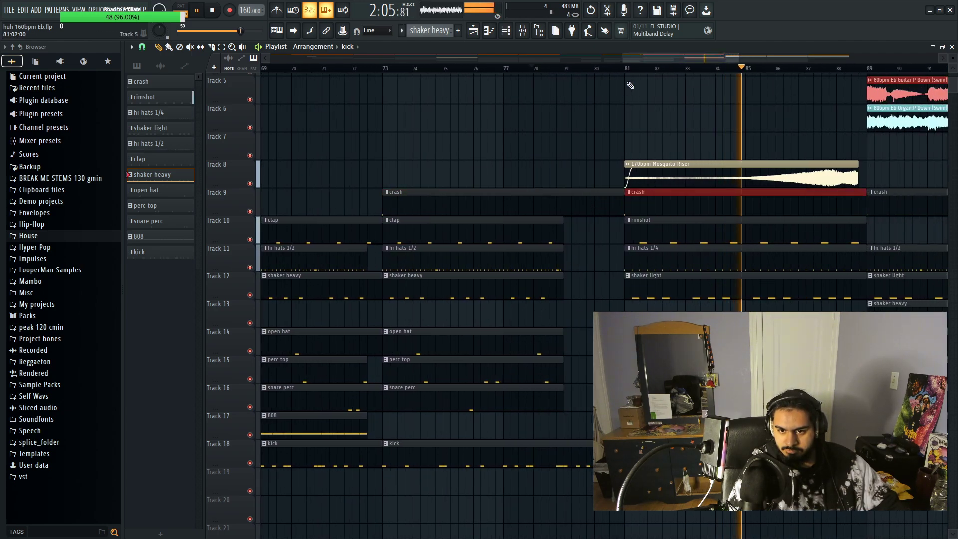
pyautogui.click(575, 69)
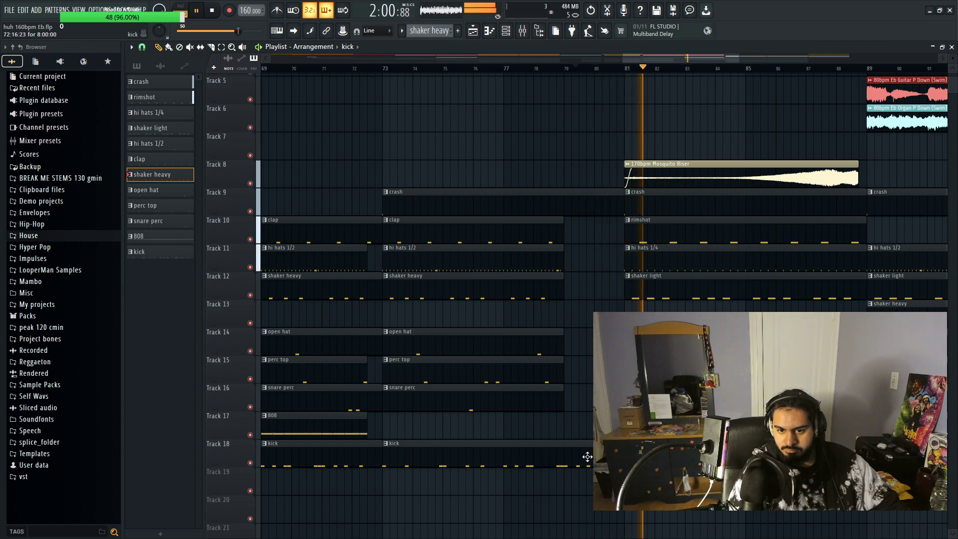
pyautogui.scroll(1, 587, 457)
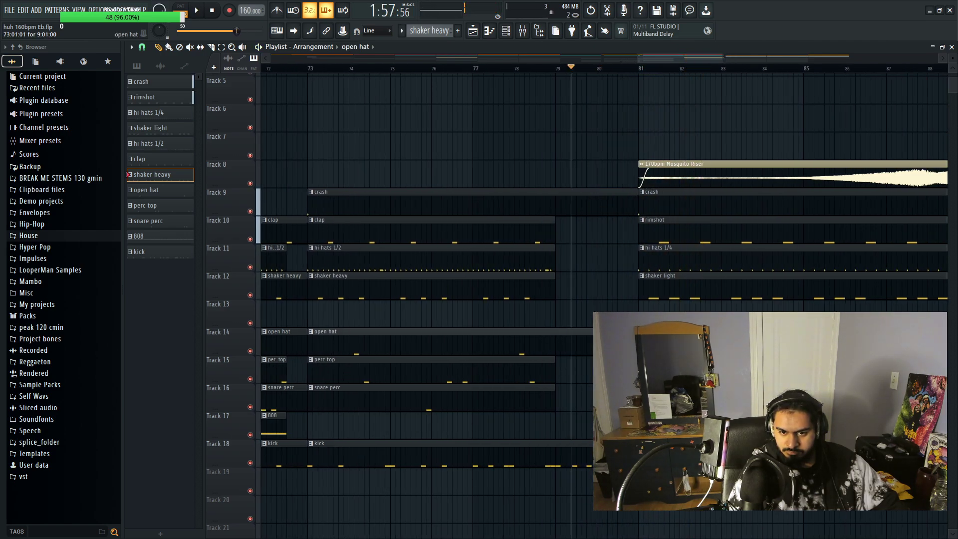
pyautogui.press('space')
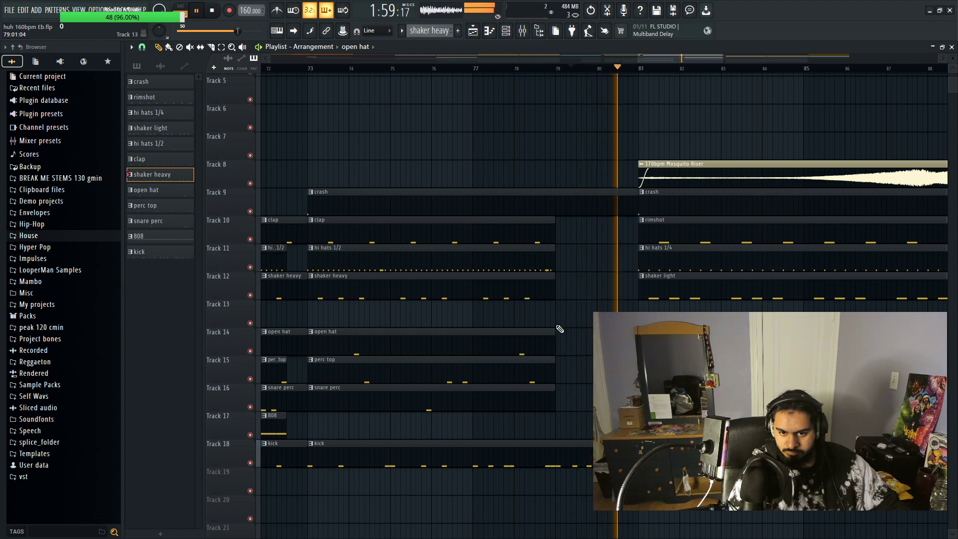
# Step: Save the project under its current file name
pyautogui.scroll(-6, 788, 521)
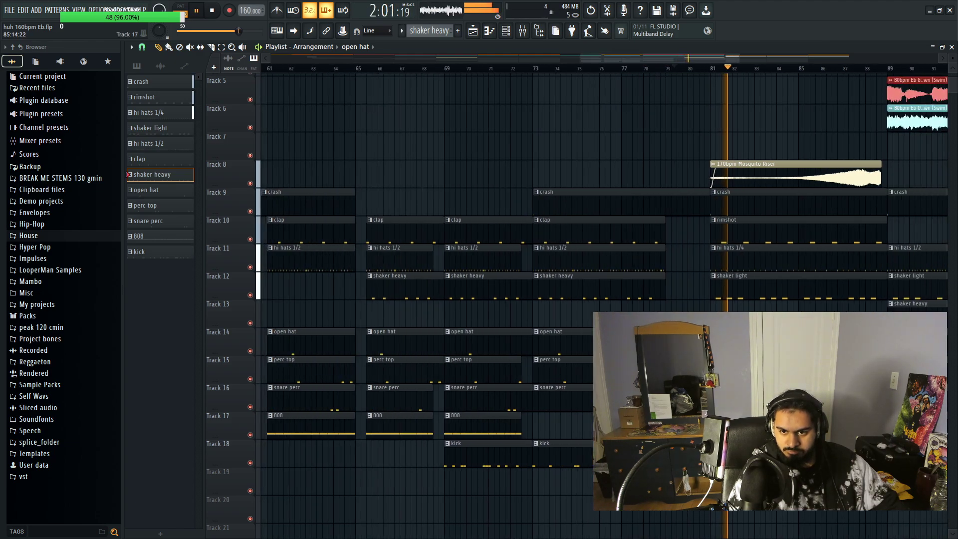
pyautogui.scroll(-2, 787, 520)
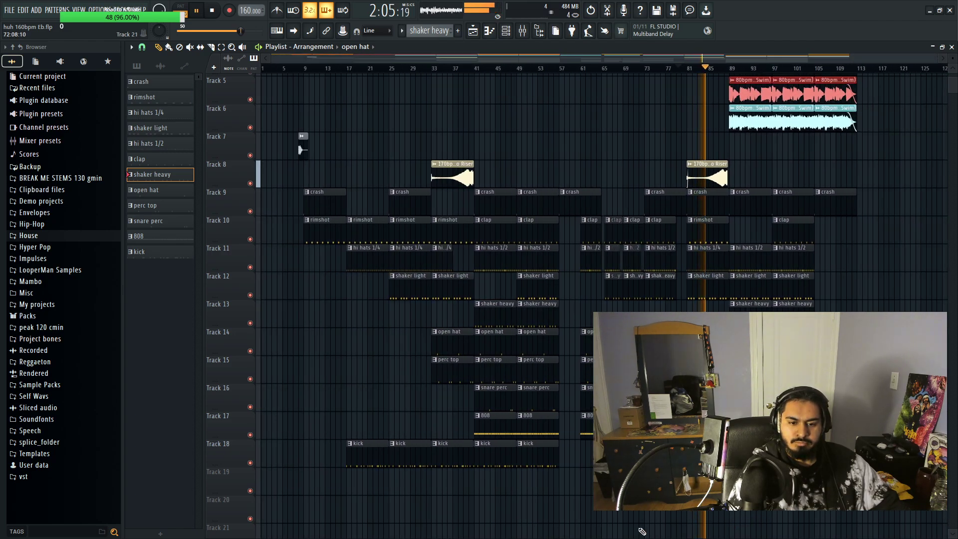
pyautogui.click(9, 18)
pyautogui.click(28, 56)
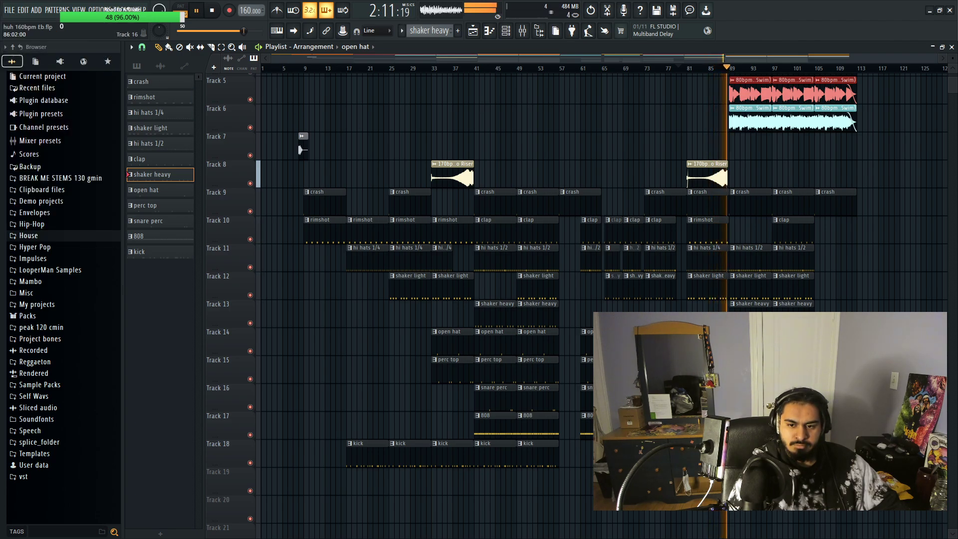
# Step: Replay from about bar 71 and try trimming the start of the Track 11 hi hats 1/2 clip at bar 73 to about 74:13
pyautogui.scroll(4, 665, 250)
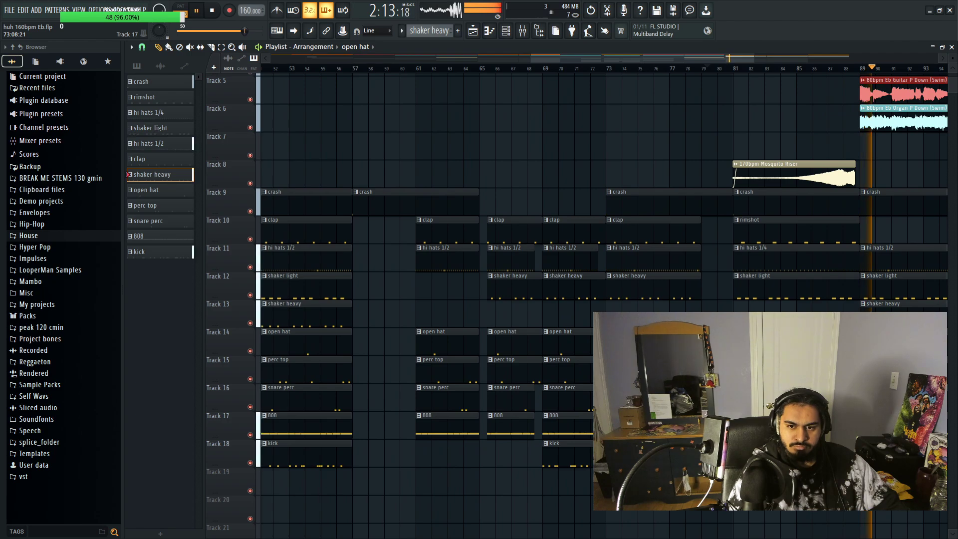
pyautogui.scroll(4, 603, 287)
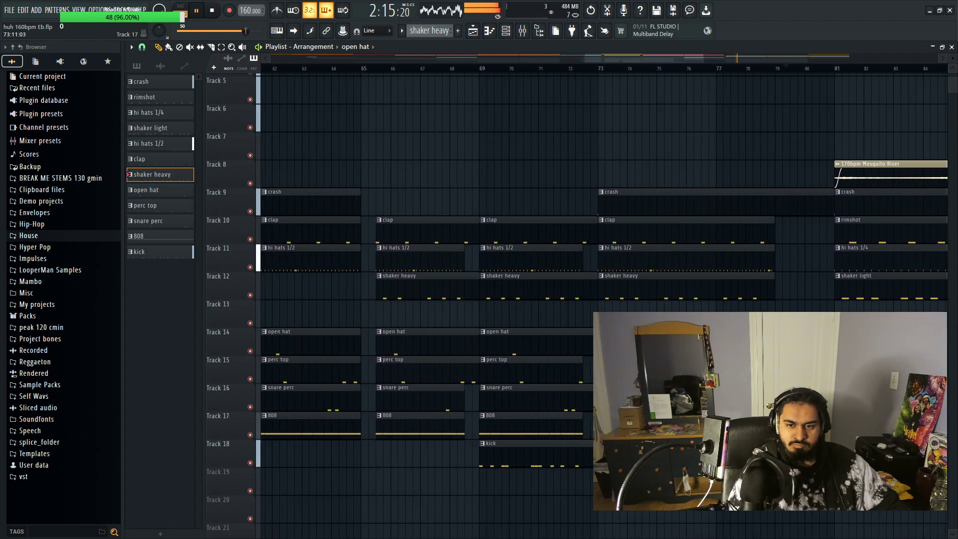
pyautogui.click(461, 68)
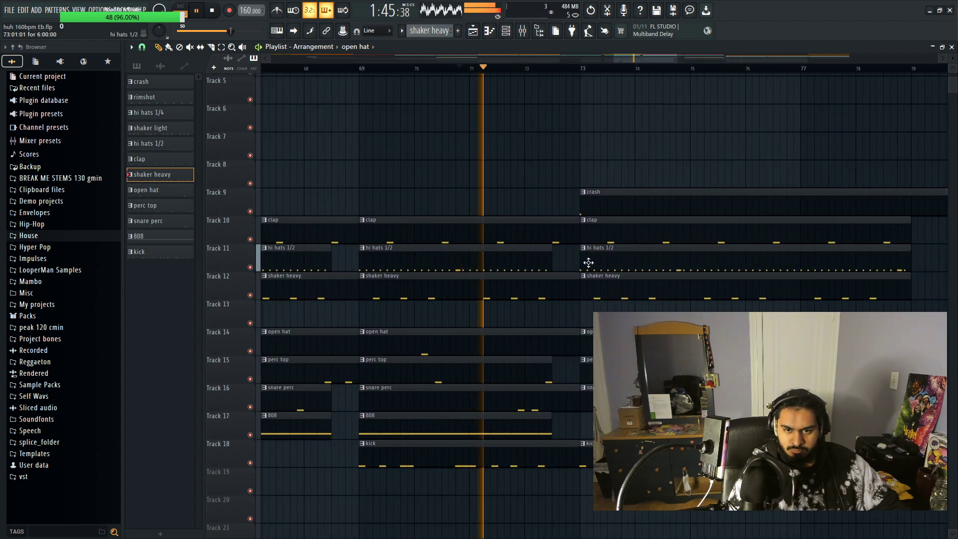
pyautogui.moveTo(582, 261); pyautogui.dragTo(676, 262)
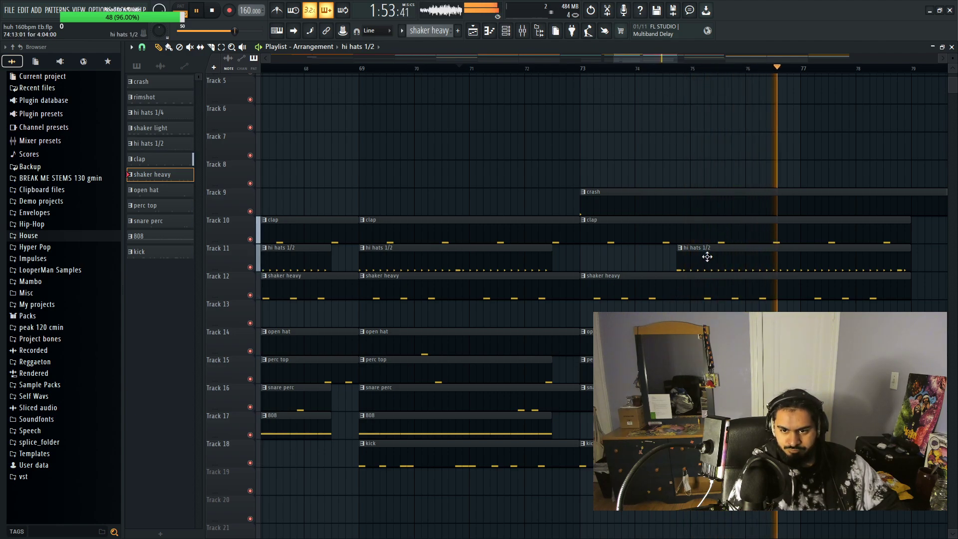
pyautogui.hotkey('ctrl', 'z')
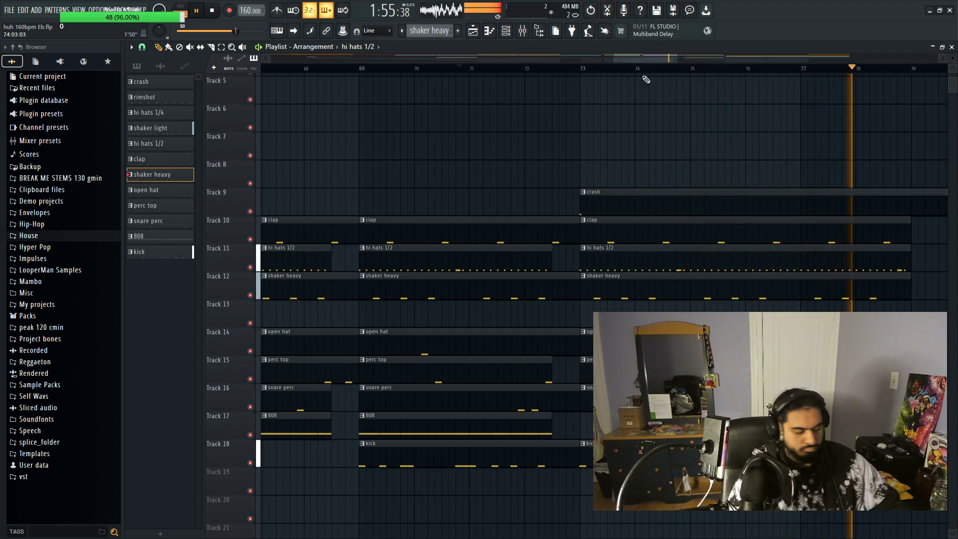
pyautogui.hotkey('ctrl', 'shift', 'z')
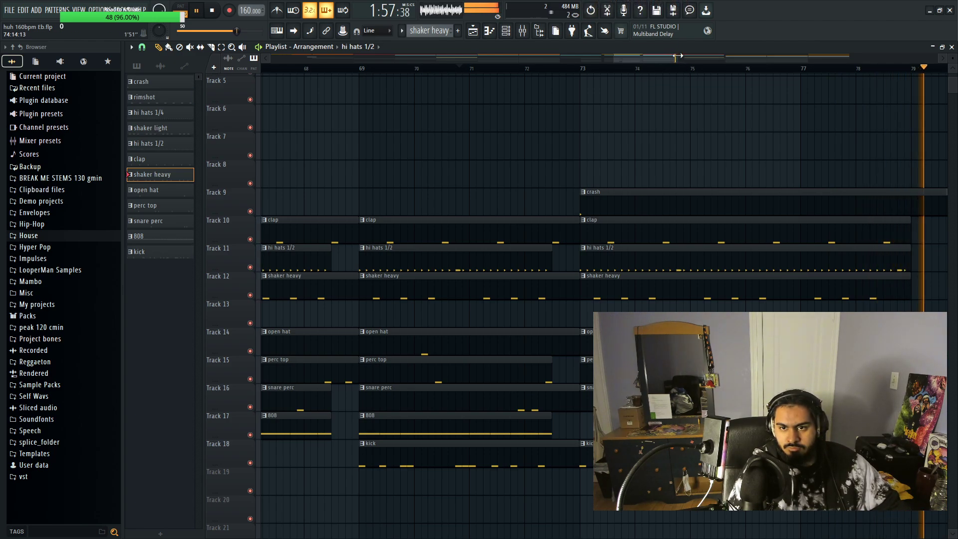
# Step: Try the section without the hi hats 1/2 clip at bar 73 on Track 11, then undo the deletion
pyautogui.moveTo(675, 56); pyautogui.dragTo(861, 55)
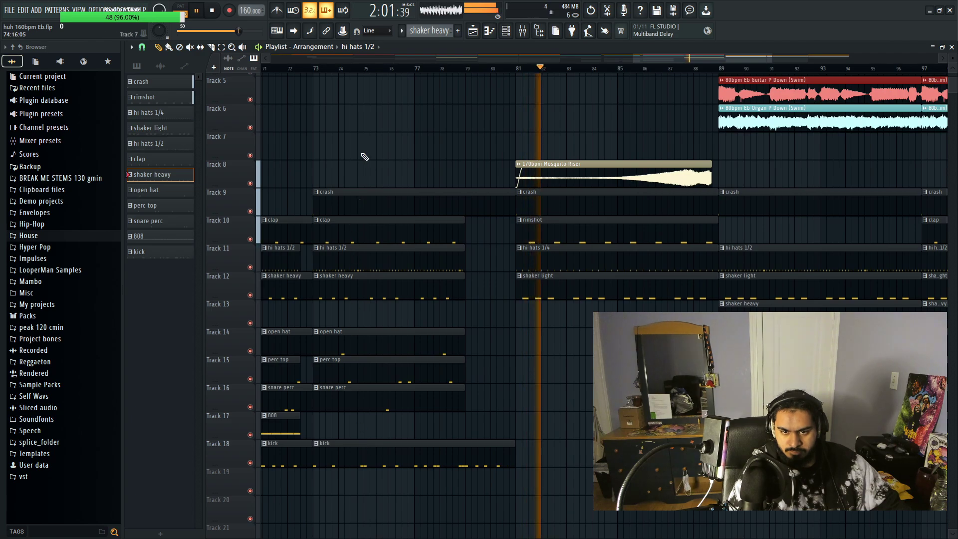
pyautogui.click(305, 70)
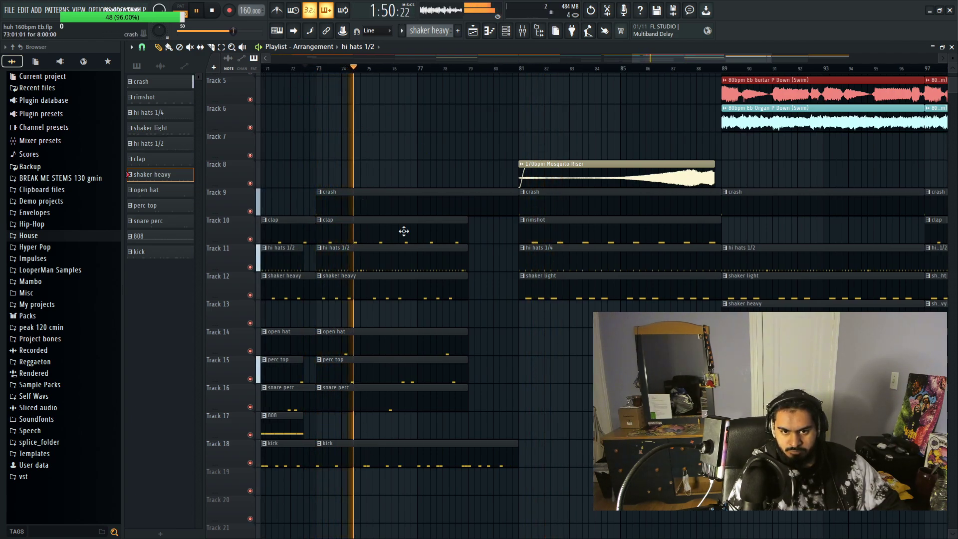
pyautogui.press('space')
pyautogui.press('space')
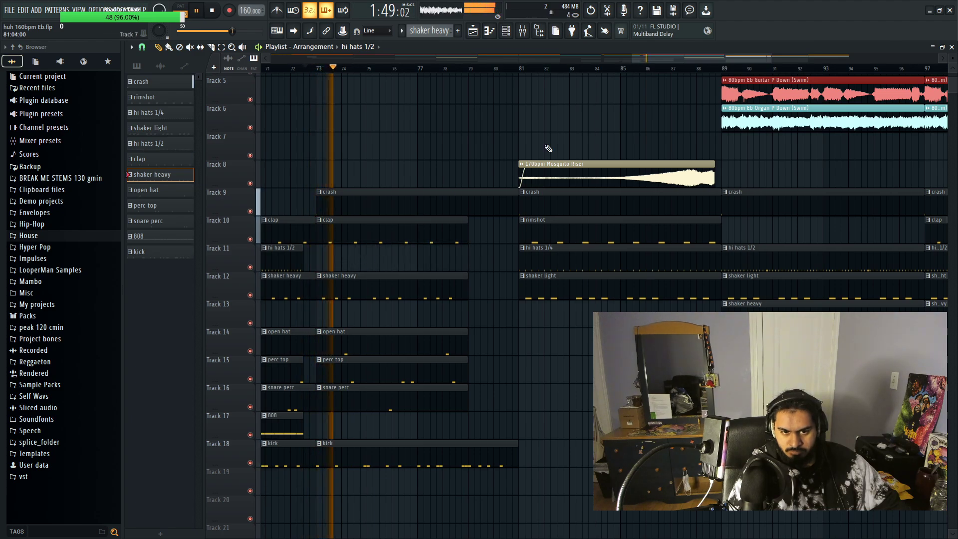
pyautogui.moveTo(629, 59)
pyautogui.mouseDown()
pyautogui.moveTo(579, 58)
pyautogui.moveTo(622, 60)
pyautogui.moveTo(612, 60)
pyautogui.mouseUp()
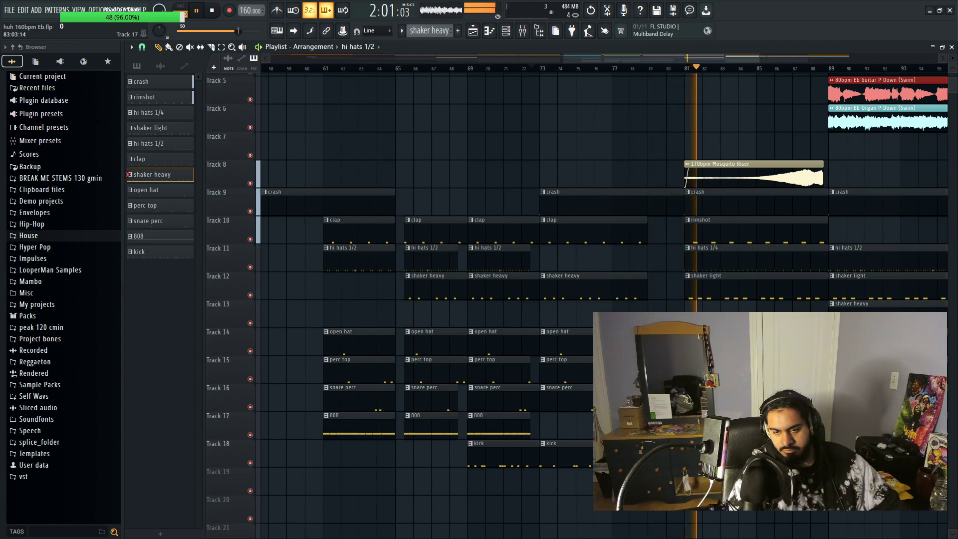
pyautogui.hotkey('ctrl', 'z')
pyautogui.hotkey('ctrl', 'z')
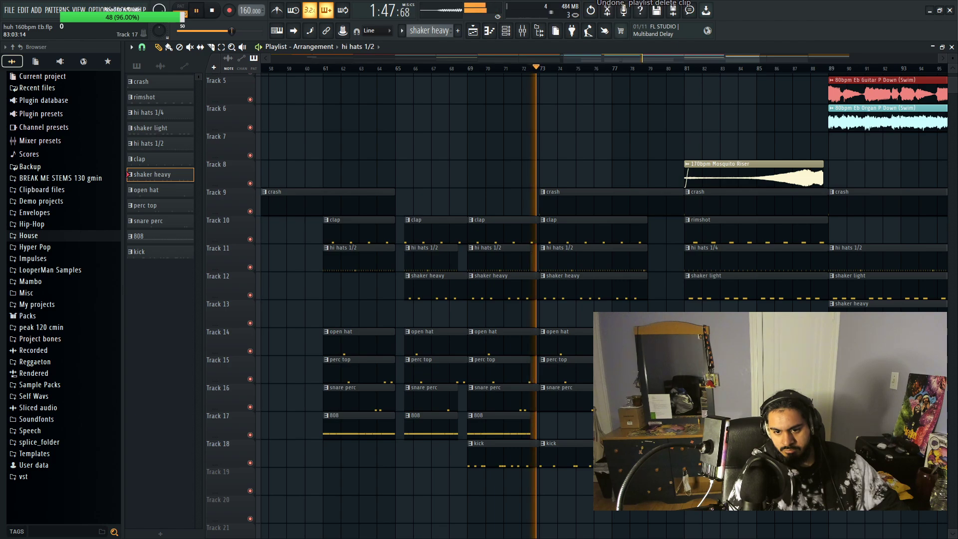
# Step: Shorten the ends of the hi hats 1/4 and shaker light clips before bar 89 to lengths of 7:12:00 and about 7:13:00
pyautogui.press('pageup')
pyautogui.press('pageup')
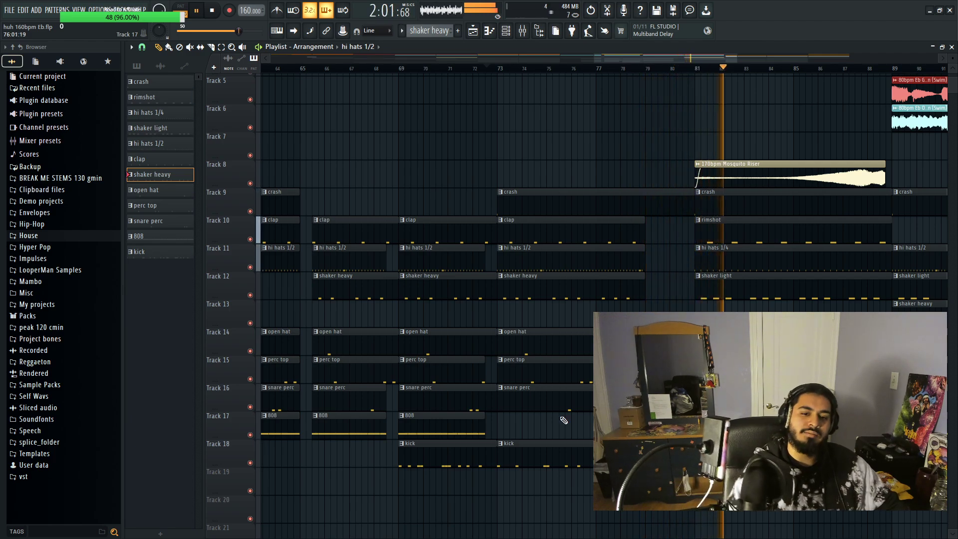
pyautogui.scroll(-2, 598, 299)
pyautogui.scroll(-1, 689, 448)
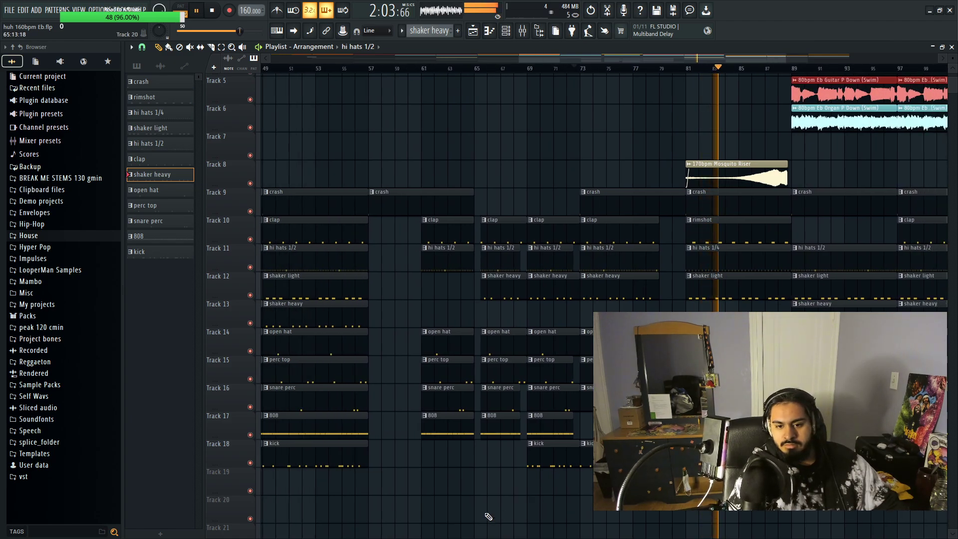
pyautogui.scroll(-5, 488, 516)
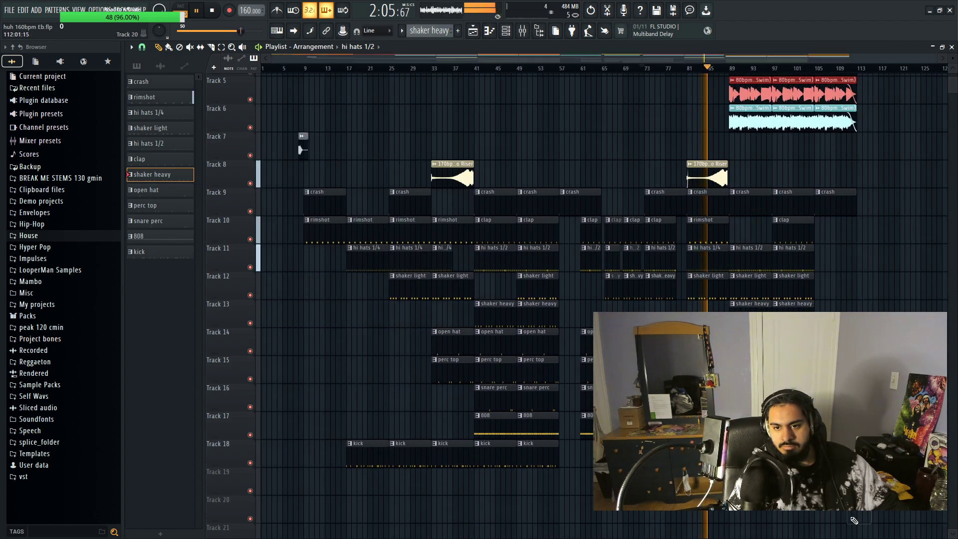
pyautogui.scroll(5, 853, 520)
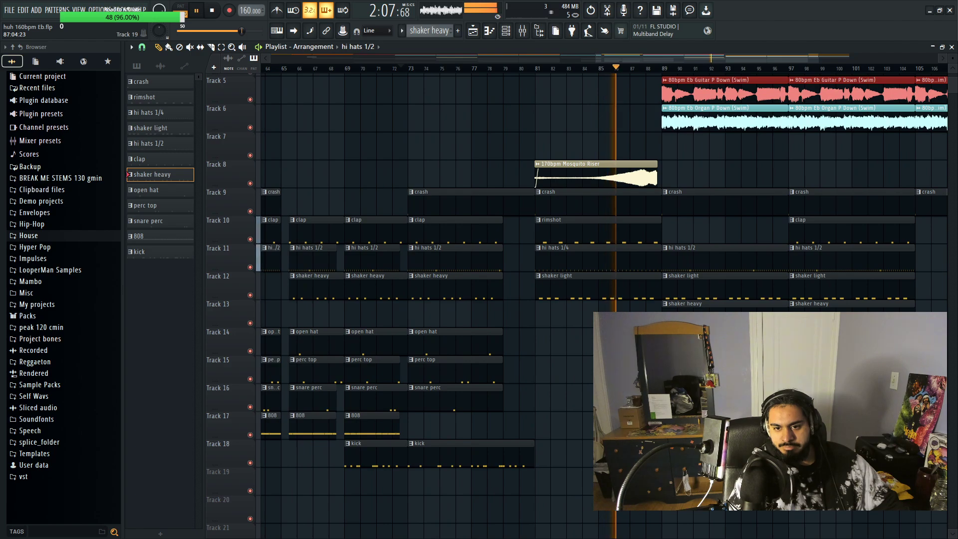
pyautogui.scroll(3, 653, 519)
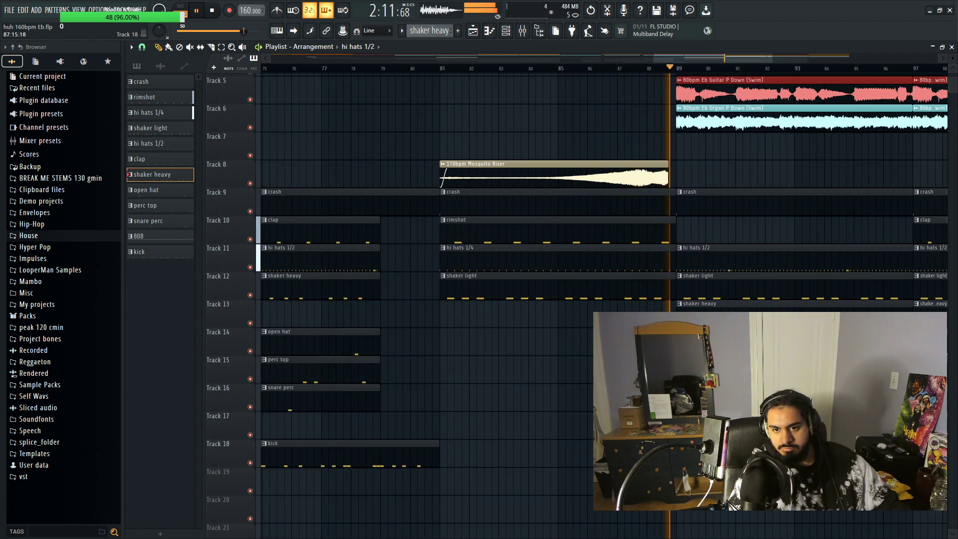
pyautogui.scroll(3, 651, 519)
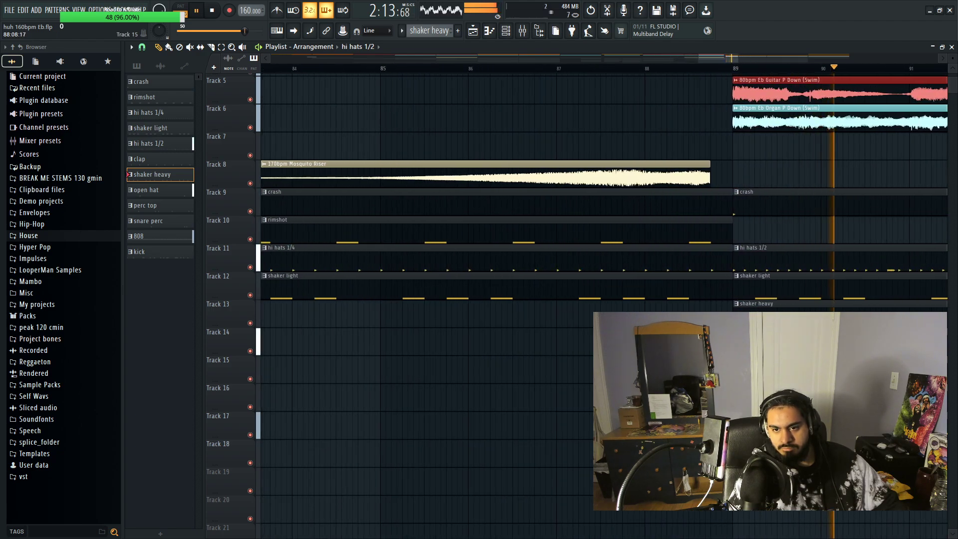
pyautogui.click(537, 69)
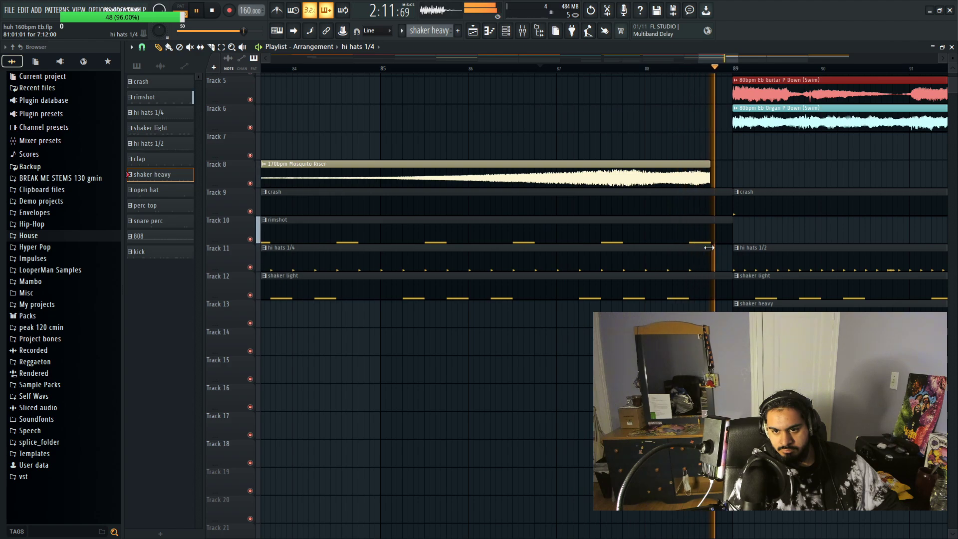
pyautogui.moveTo(732, 277); pyautogui.dragTo(716, 278)
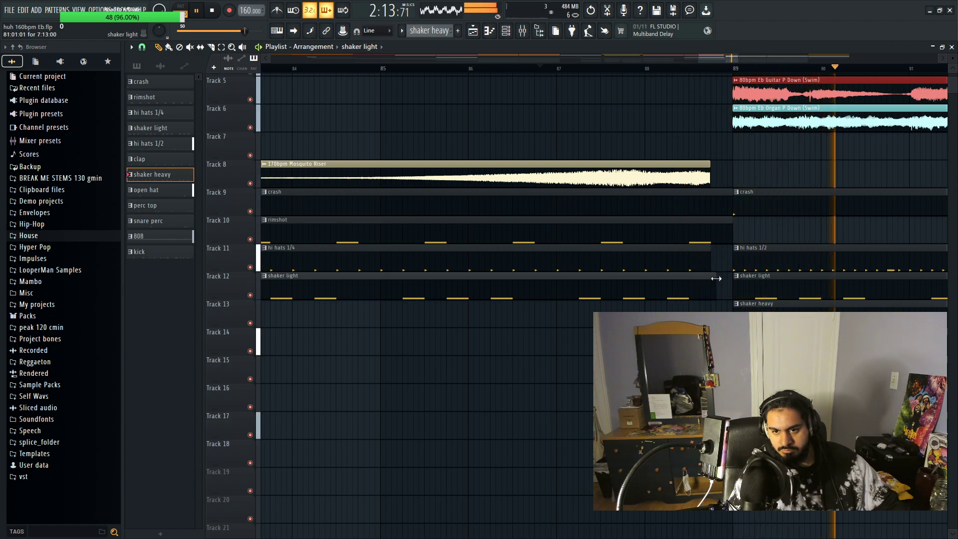
# Step: Save the project with the shortened hi hats and shaker clips under its current file name
pyautogui.scroll(-10, 709, 277)
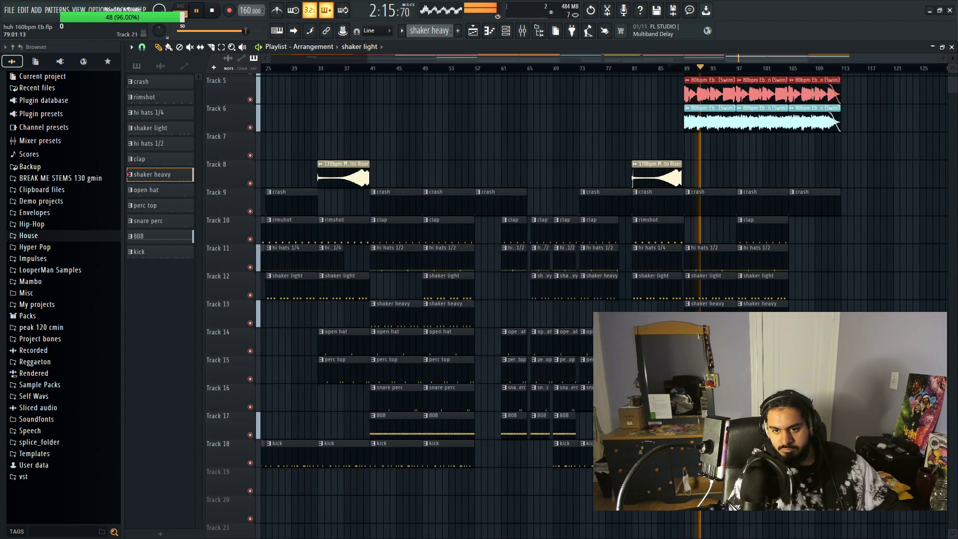
pyautogui.scroll(3, 673, 537)
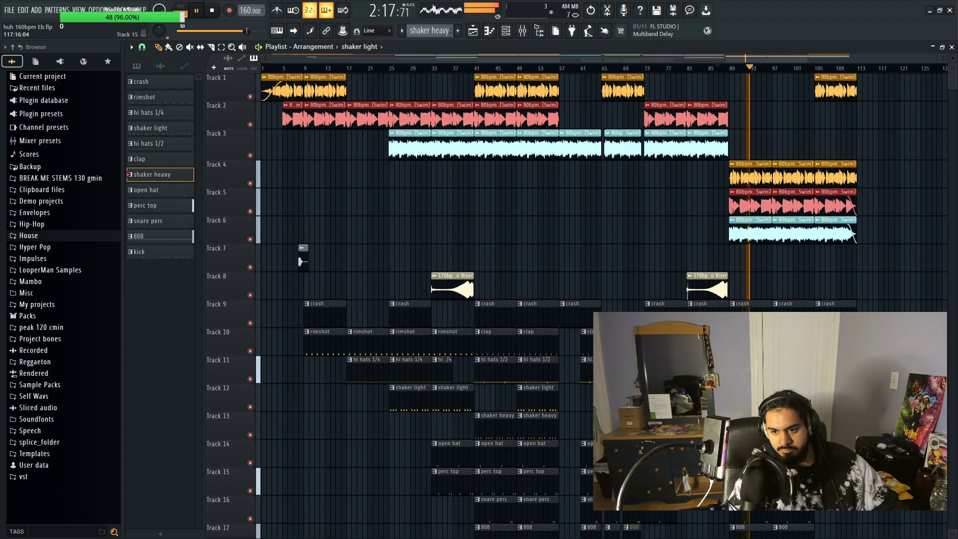
pyautogui.click(8, 10)
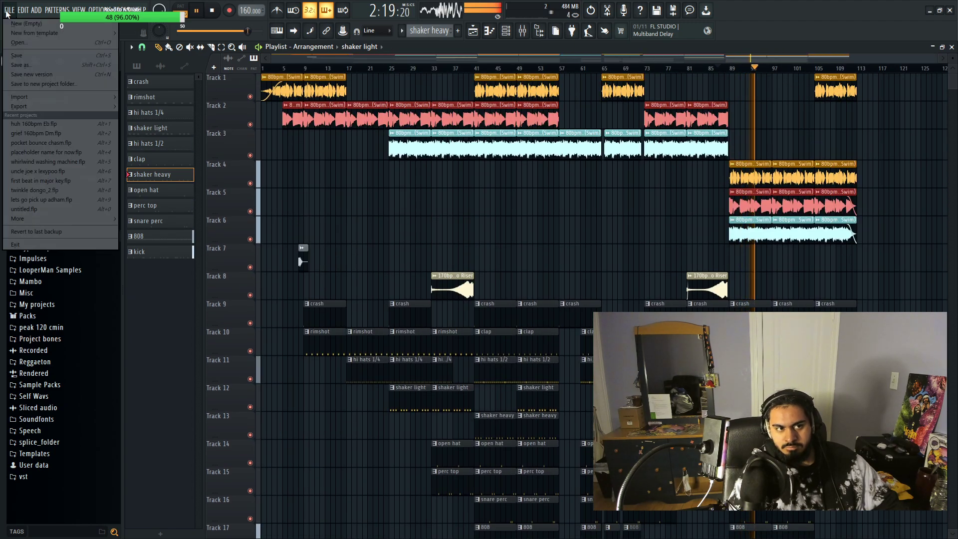
pyautogui.click(20, 56)
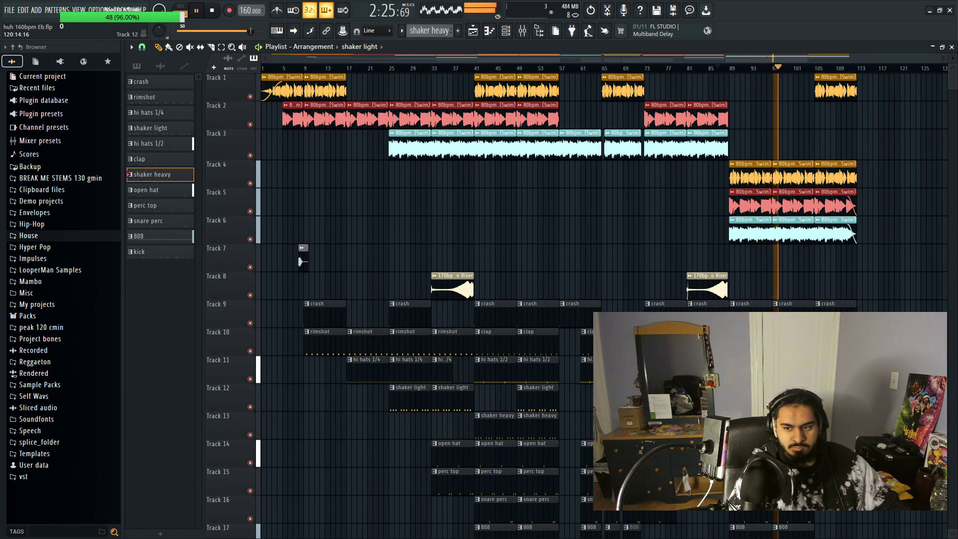
pyautogui.click(9, 10)
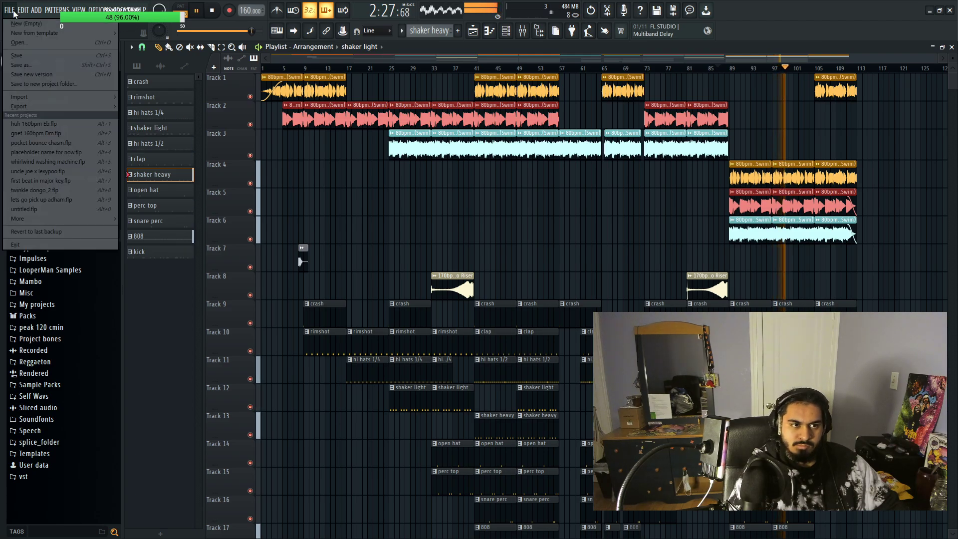
pyautogui.click(20, 55)
# Step: Listen to the arrangement from about bar 99 to its end at bar 112 and stop playback
pyautogui.scroll(-1, 499, 200)
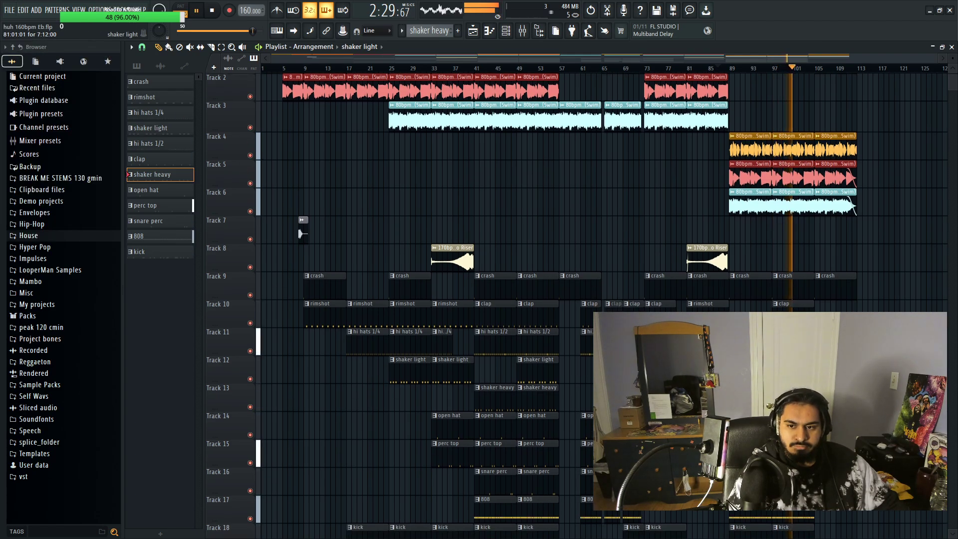
pyautogui.scroll(-3, 499, 200)
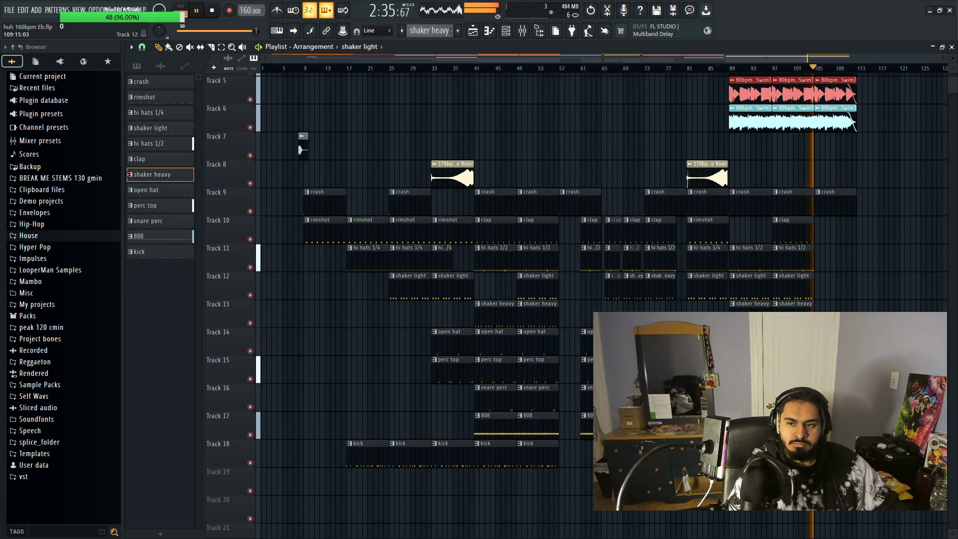
pyautogui.scroll(4, 498, 299)
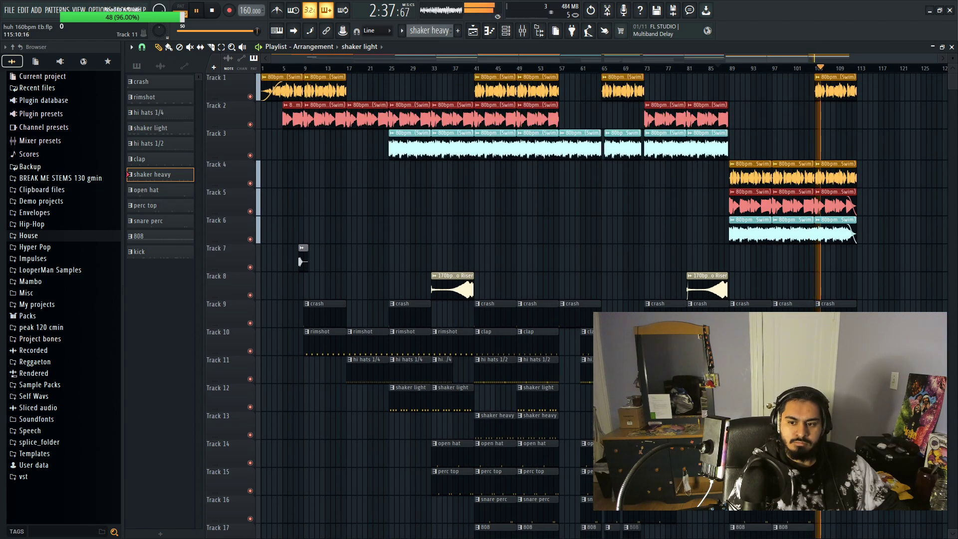
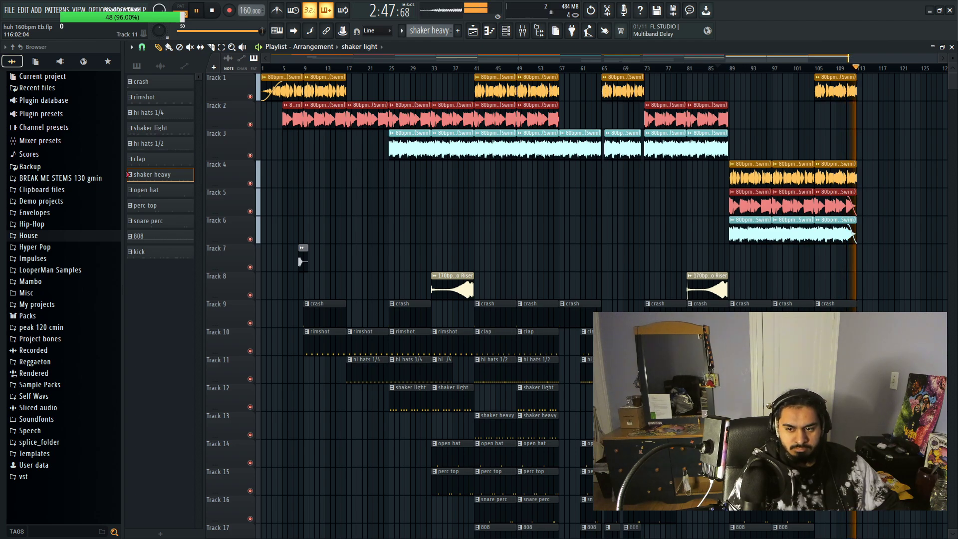
pyautogui.press('space')
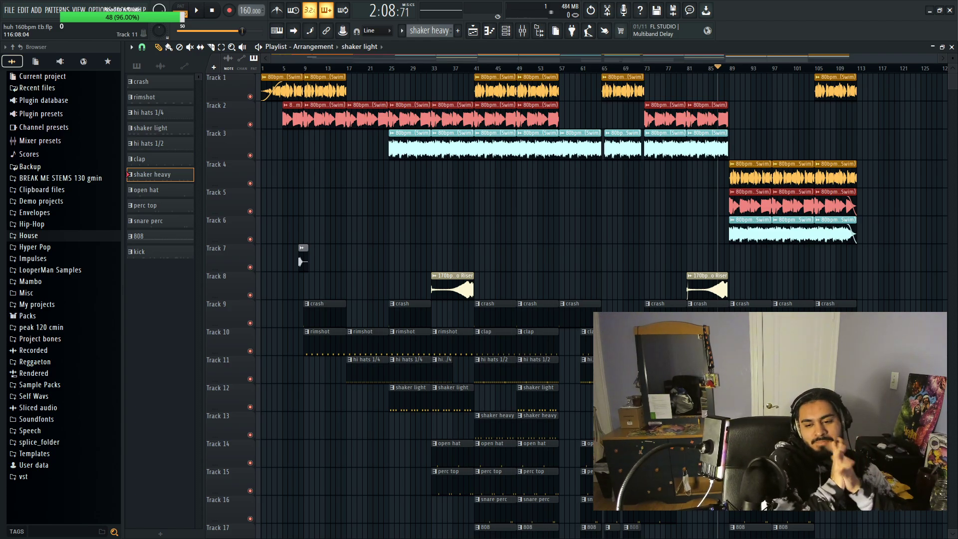
# Step: Play from the start and add Fruity Parametric EQ 2 to the Crash mixer track, with band 1 as a steep high-pass
pyautogui.press('F9')
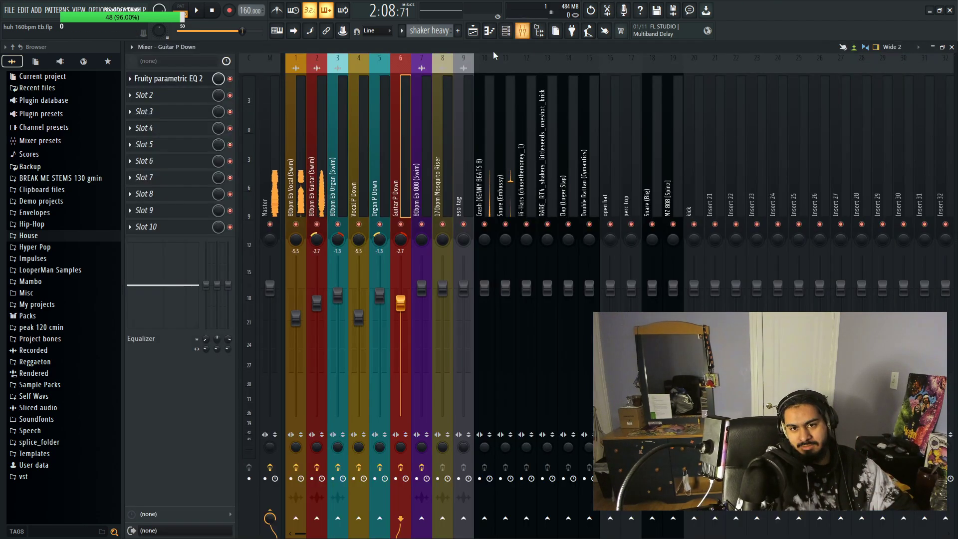
pyautogui.click(473, 32)
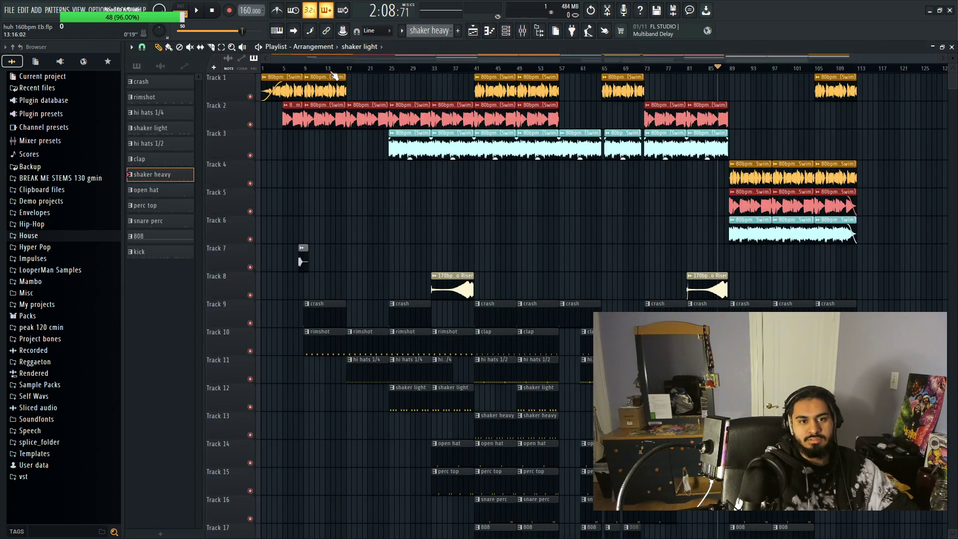
pyautogui.click(523, 32)
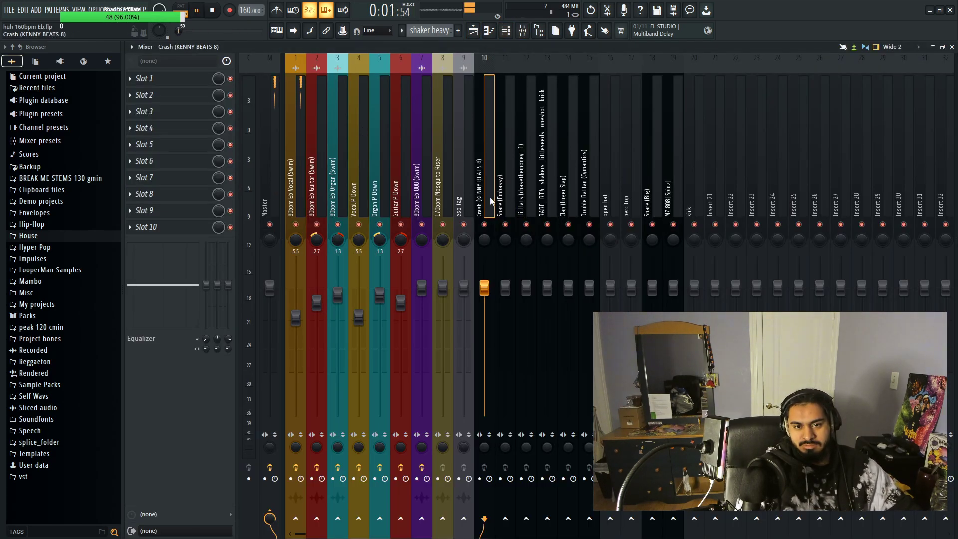
pyautogui.click(158, 78)
pyautogui.click(279, 331)
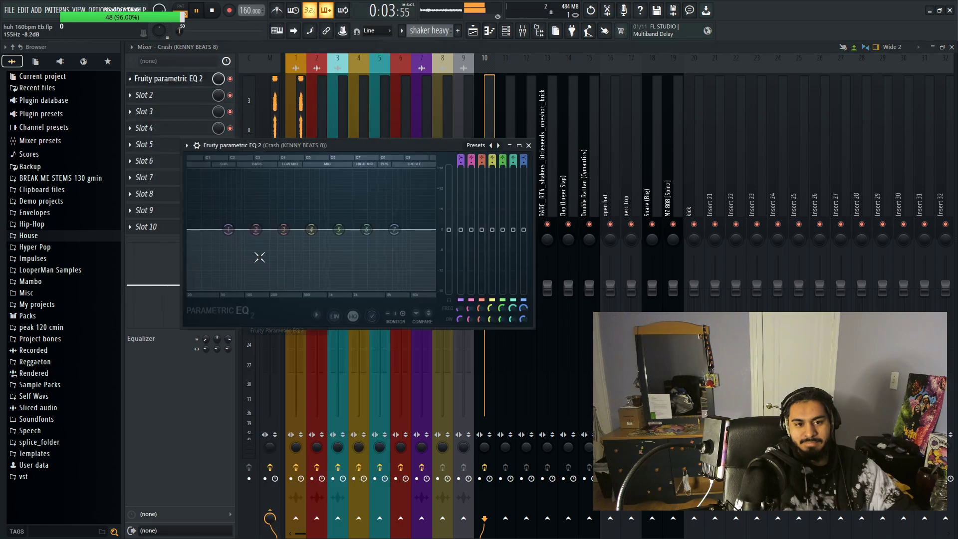
pyautogui.click(281, 284)
pyautogui.rightClick(229, 229)
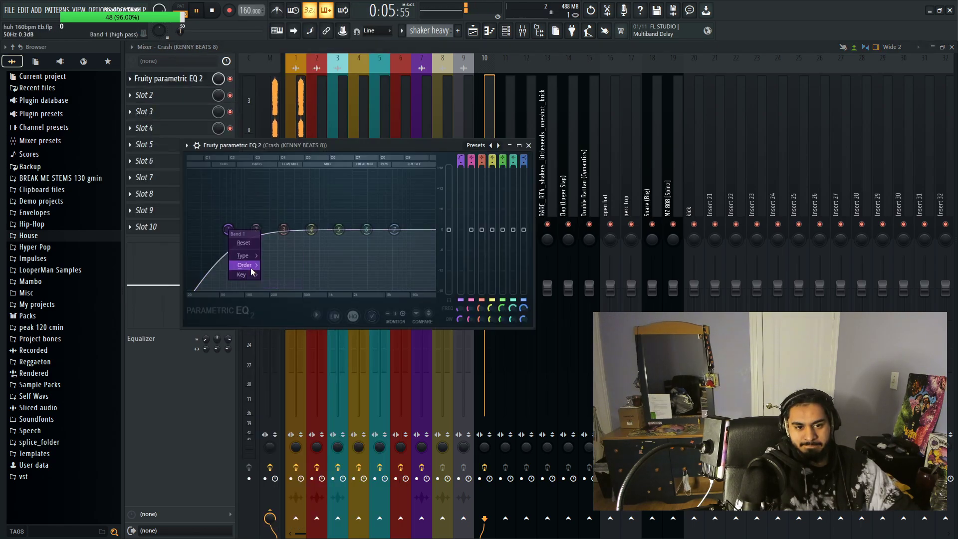
pyautogui.click(279, 265)
# Step: Make band 7 of the Crash EQ a steep low-pass at the top of the treble and raise the high-pass to the low mids
pyautogui.rightClick(405, 242)
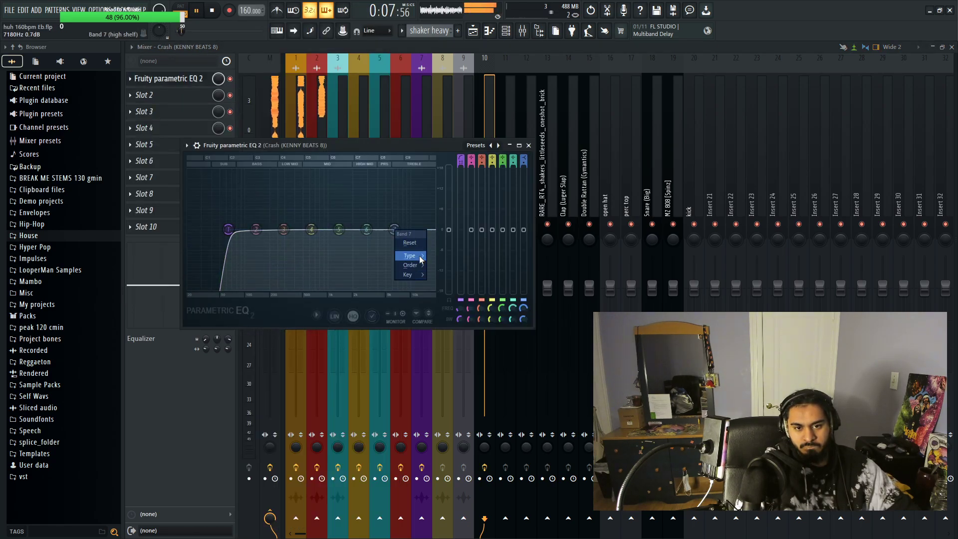
pyautogui.click(441, 257)
pyautogui.rightClick(394, 230)
pyautogui.click(443, 282)
pyautogui.moveTo(395, 229); pyautogui.dragTo(474, 192)
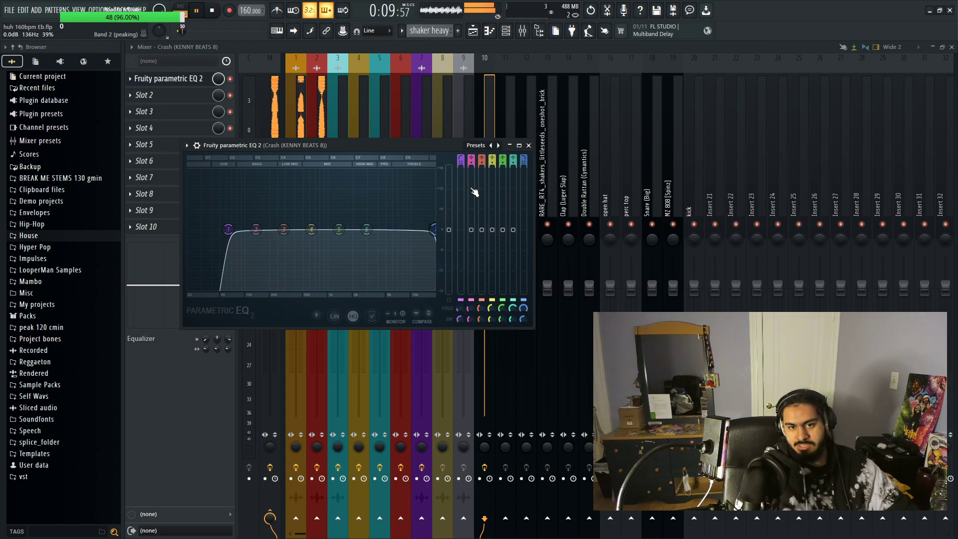
pyautogui.click(528, 145)
pyautogui.click(187, 82)
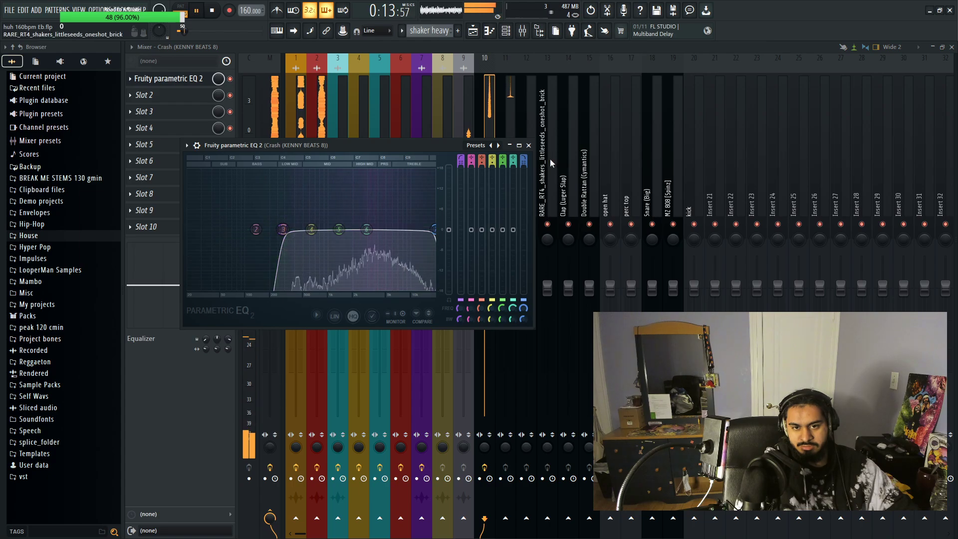
pyautogui.click(529, 145)
# Step: Add Fruity Parametric EQ 2 to the Snare (Embassy) track with a steep band 1 high-pass raised to between the bass and low mids
pyautogui.click(510, 147)
pyautogui.click(144, 78)
pyautogui.moveTo(142, 91)
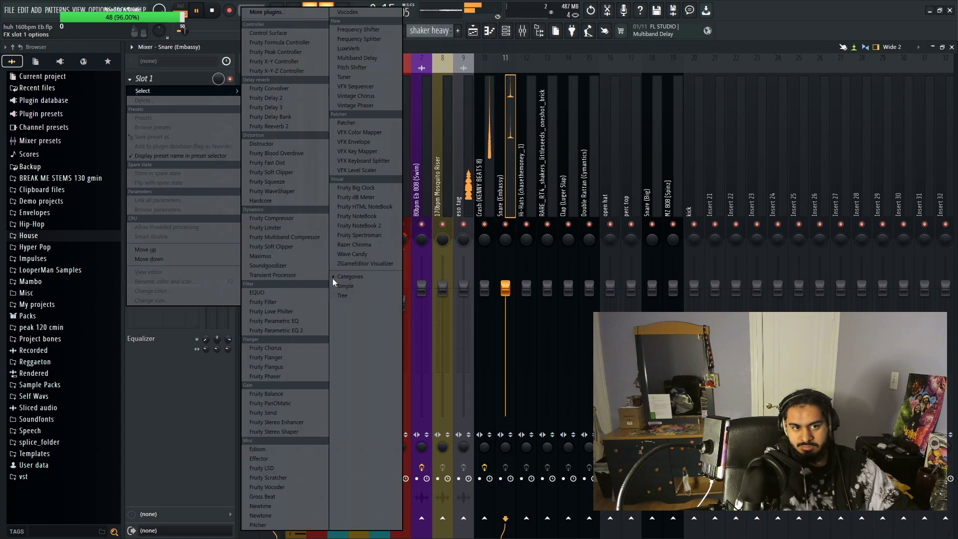
pyautogui.click(287, 332)
pyautogui.rightClick(253, 255)
pyautogui.click(297, 317)
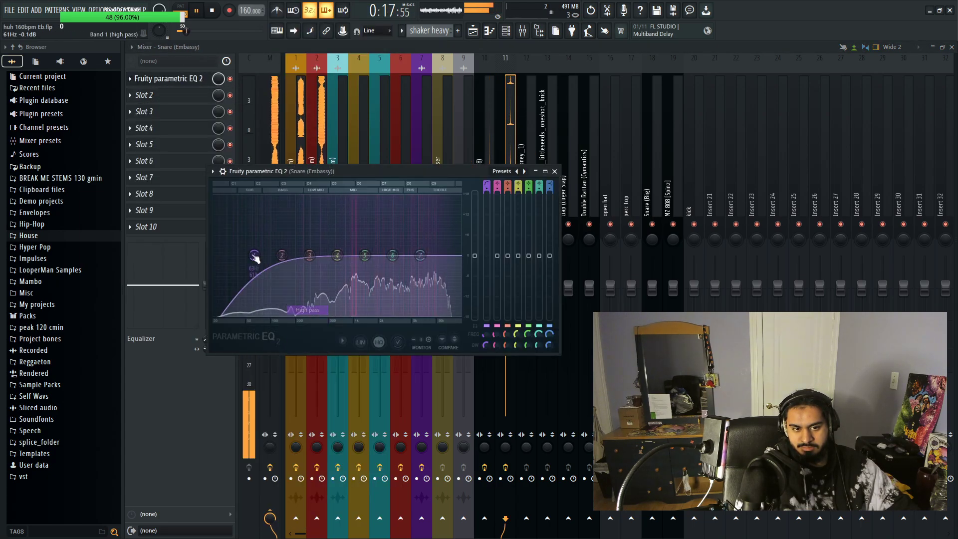
pyautogui.moveTo(254, 255); pyautogui.dragTo(301, 256)
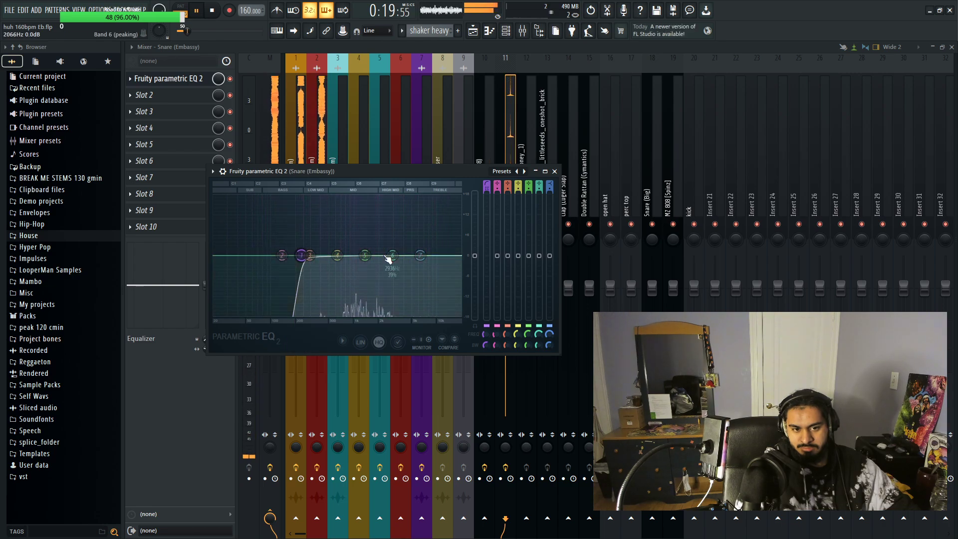
# Step: Make band 7 of the Snare (Embassy) EQ a steep low-pass and move it to the top of the treble
pyautogui.rightClick(420, 255)
pyautogui.moveTo(432, 281)
pyautogui.click(462, 280)
pyautogui.rightClick(420, 255)
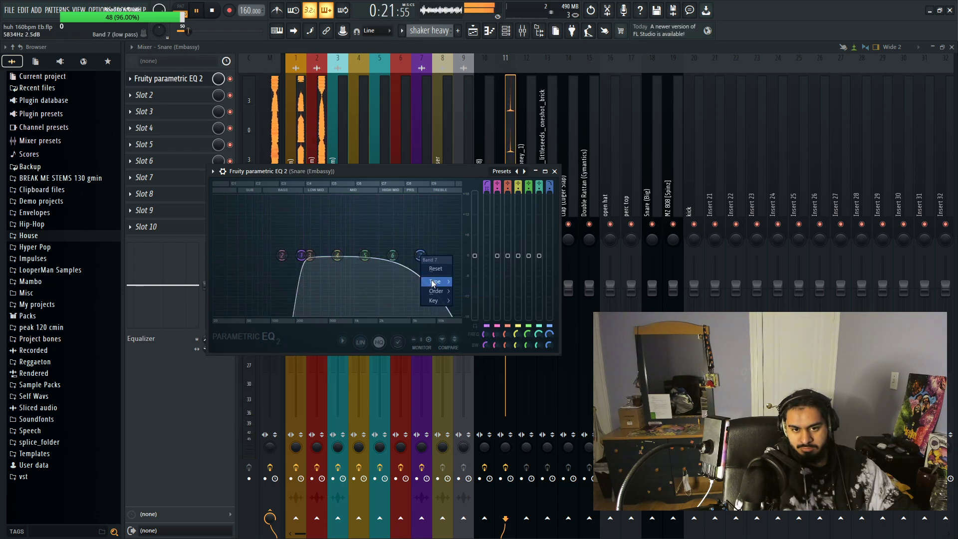
pyautogui.moveTo(420, 255); pyautogui.dragTo(502, 228)
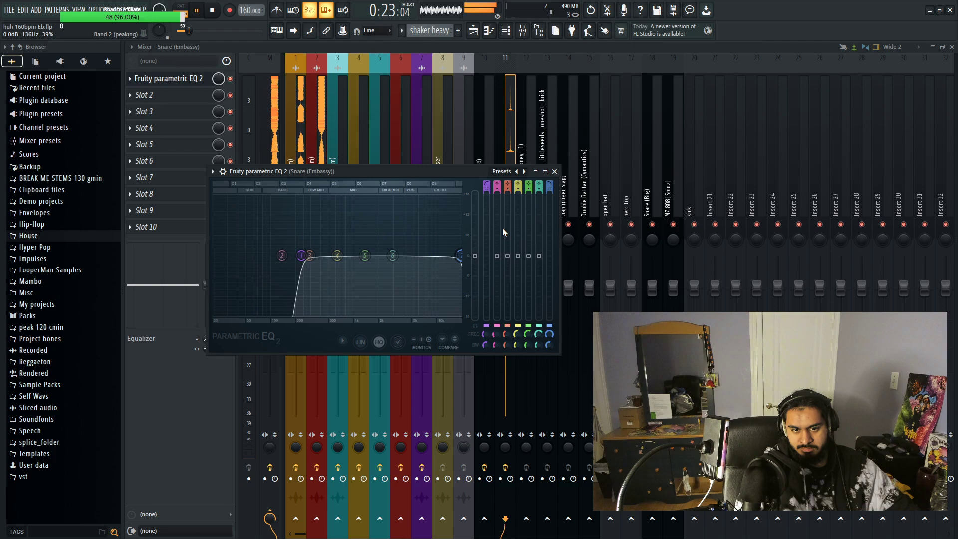
# Step: Raise the velocities of all Snare (Embassy) notes in the rimshot pattern by increasing Multiply in level scaling
pyautogui.click(489, 31)
pyautogui.click(359, 47)
pyautogui.click(391, 168)
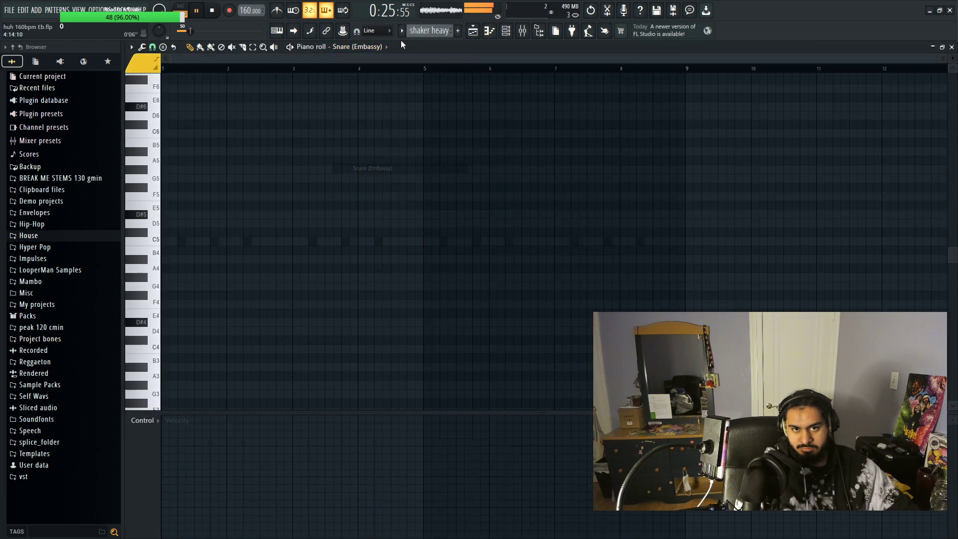
pyautogui.click(401, 30)
pyautogui.click(423, 51)
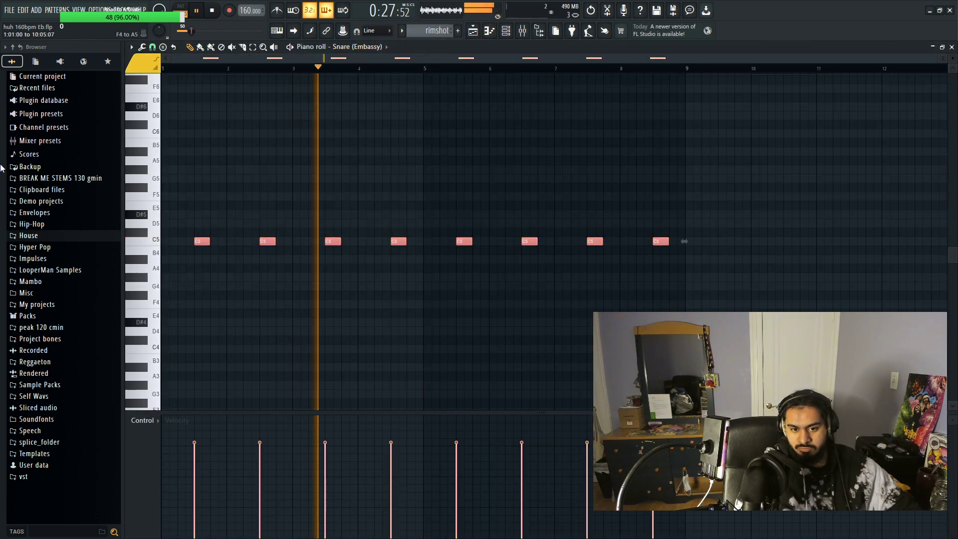
pyautogui.hotkey('alt', 'x')
pyautogui.moveTo(510, 254); pyautogui.dragTo(509, 250)
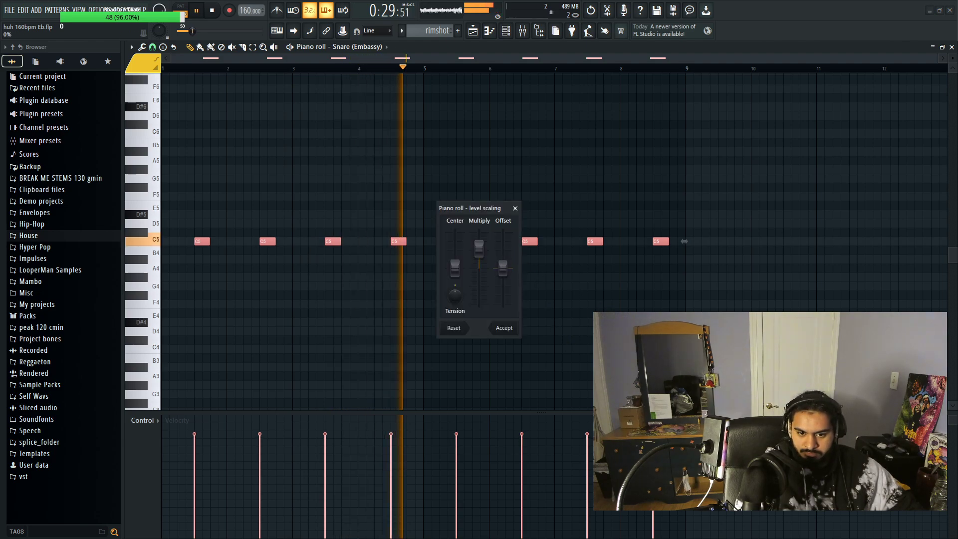
pyautogui.click(503, 328)
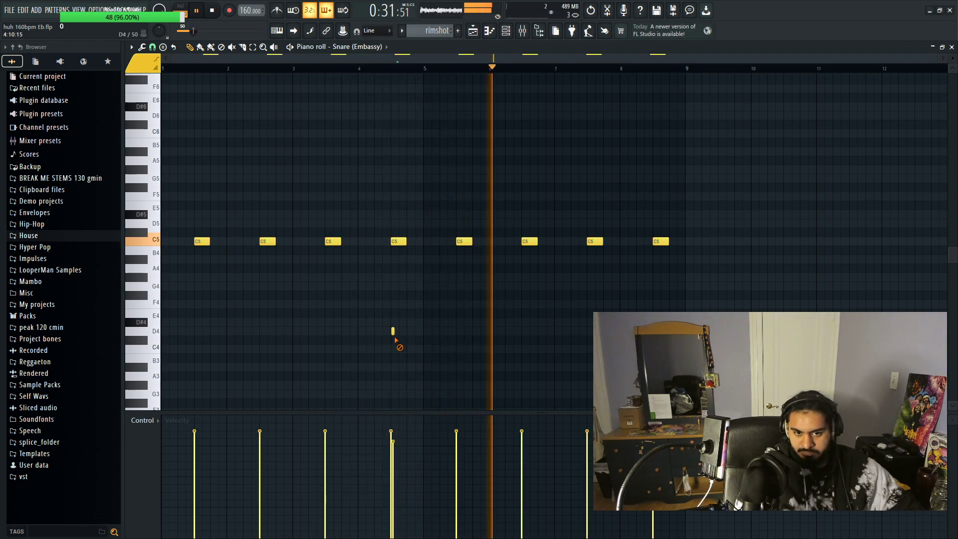
# Step: Add Fruity Parametric EQ 2 to the Hi-Hats mixer track with a steep band 1 high-pass raised to the high mids
pyautogui.press('F9')
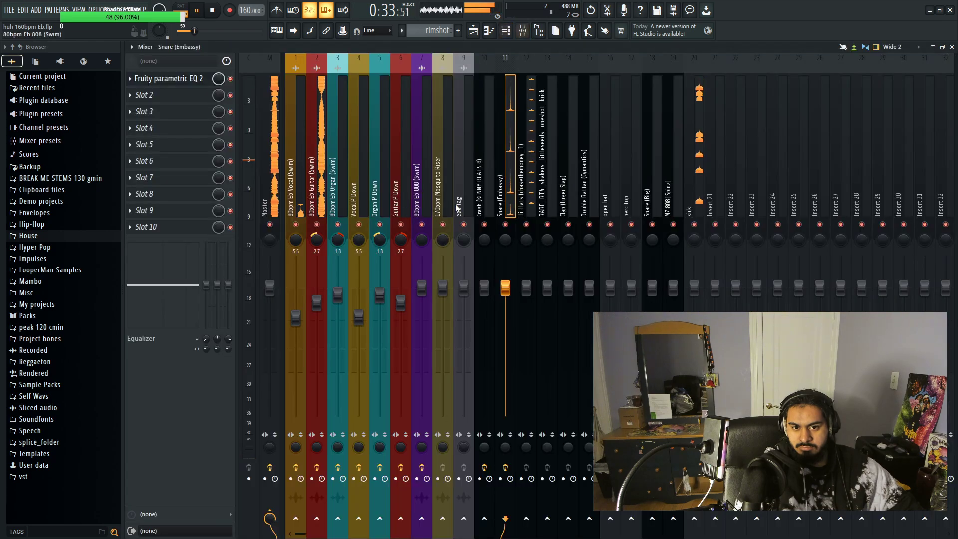
pyautogui.click(181, 83)
pyautogui.click(315, 330)
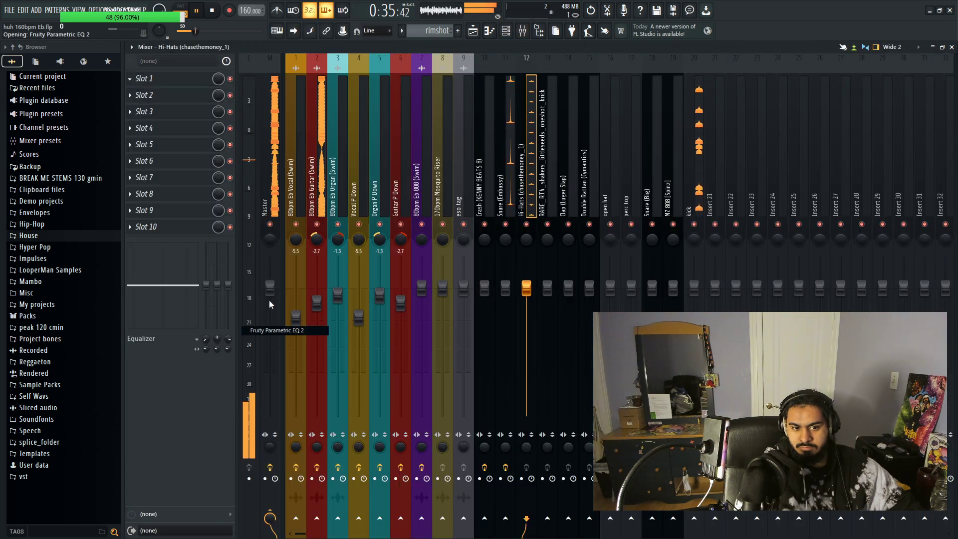
pyautogui.rightClick(176, 177)
pyautogui.click(226, 230)
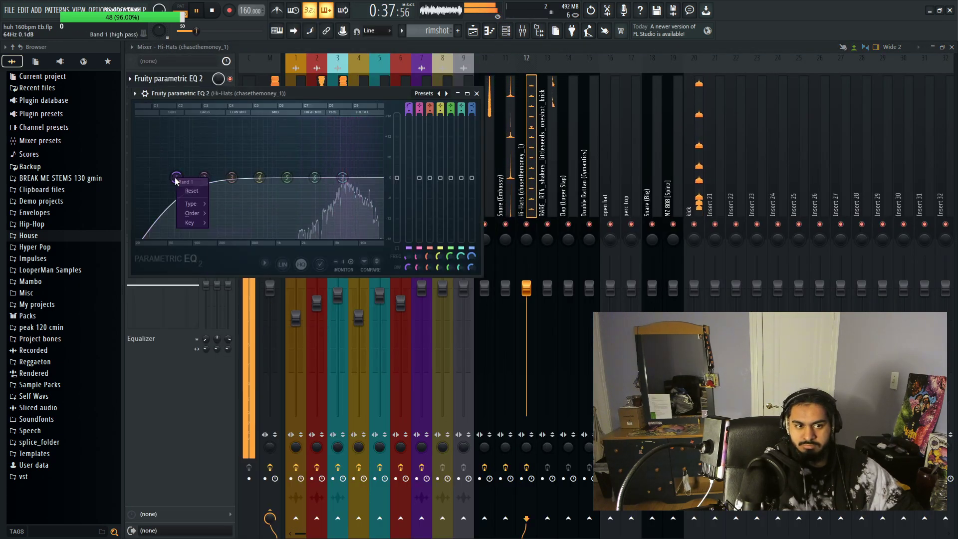
pyautogui.click(226, 213)
pyautogui.moveTo(176, 177); pyautogui.dragTo(382, 177)
# Step: Change band 7 of the Hi-Hats EQ to a low-pass filter and close the equalizer
pyautogui.rightClick(342, 177)
pyautogui.moveTo(357, 203)
pyautogui.click(388, 214)
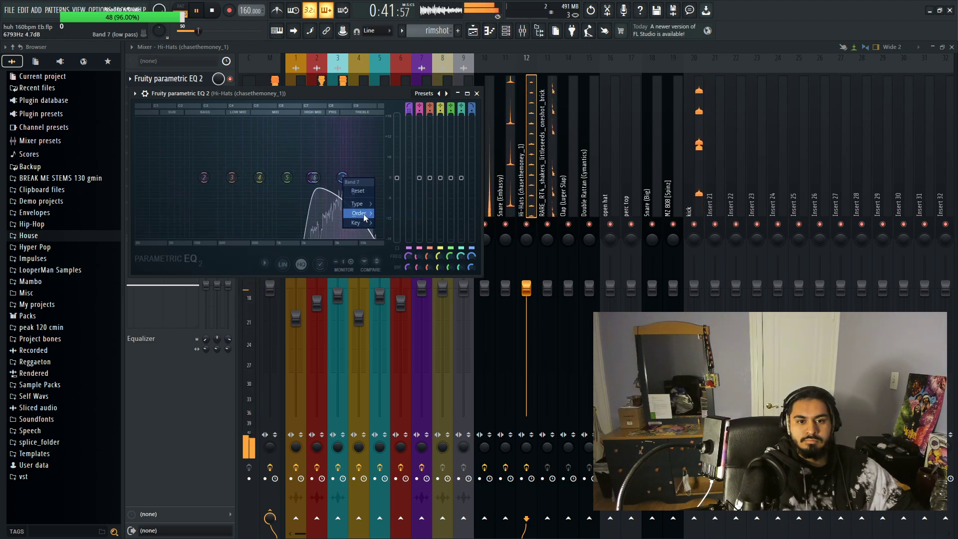
pyautogui.click(476, 94)
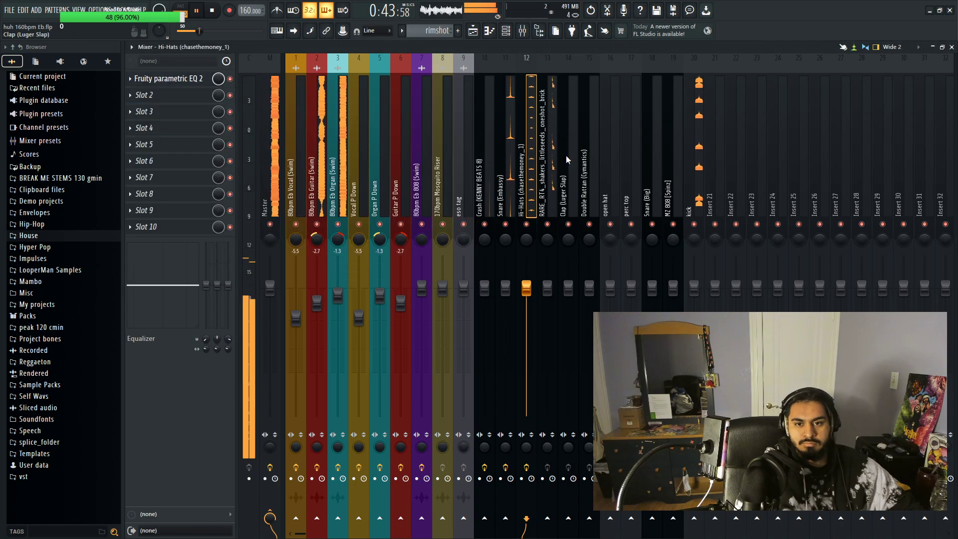
# Step: Add Fruity Parametric EQ 2 to the shakers mixer track, with band 1 as a steep high-pass raised to the high mids
pyautogui.click(552, 150)
pyautogui.click(167, 80)
pyautogui.click(279, 330)
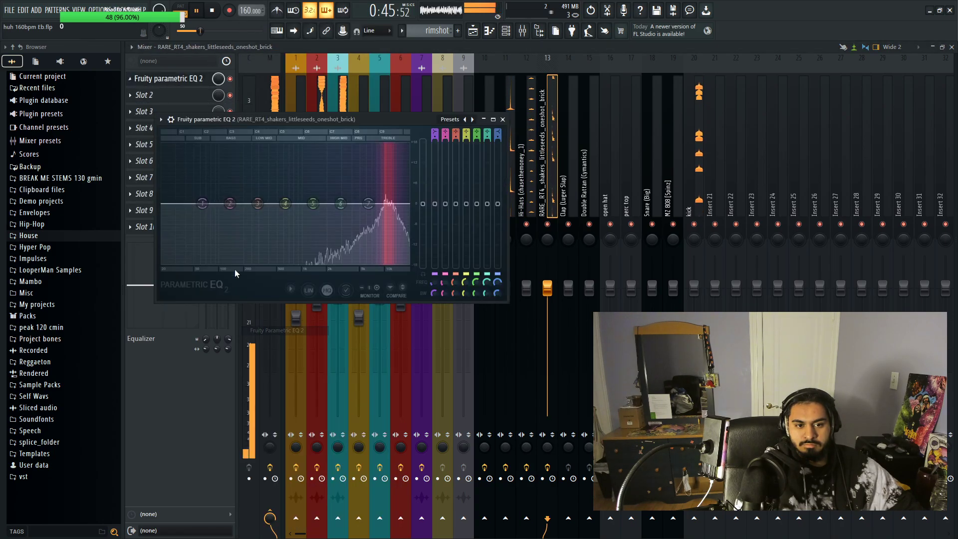
pyautogui.rightClick(202, 203)
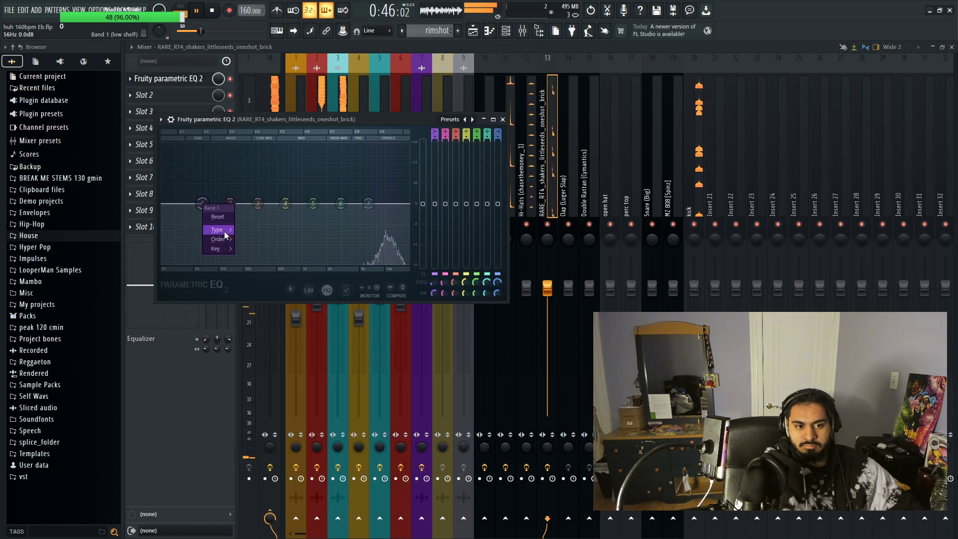
pyautogui.click(247, 247)
pyautogui.moveTo(201, 203); pyautogui.dragTo(337, 203)
# Step: Make band 7 of the shakers EQ a steep low-pass at the top of the treble and close the equalizer
pyautogui.rightClick(368, 202)
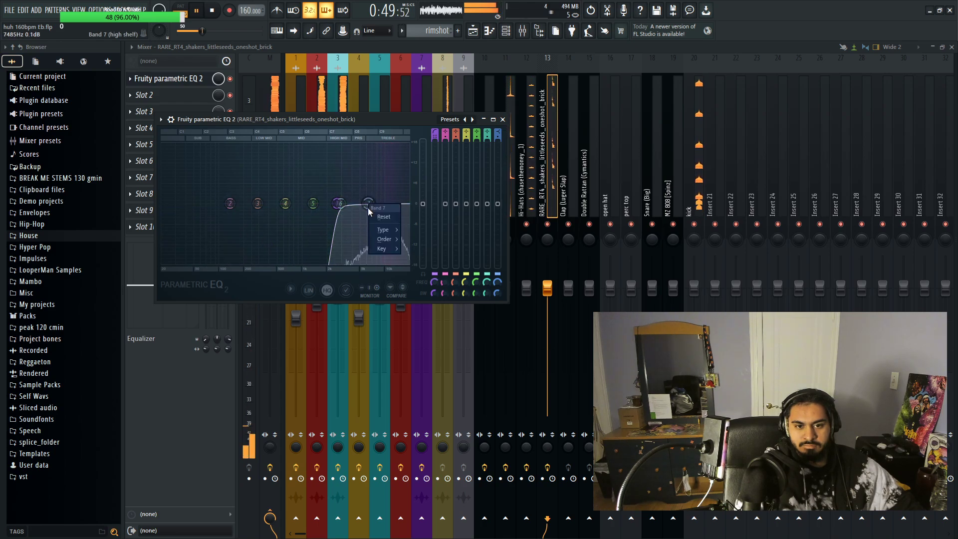
pyautogui.click(421, 238)
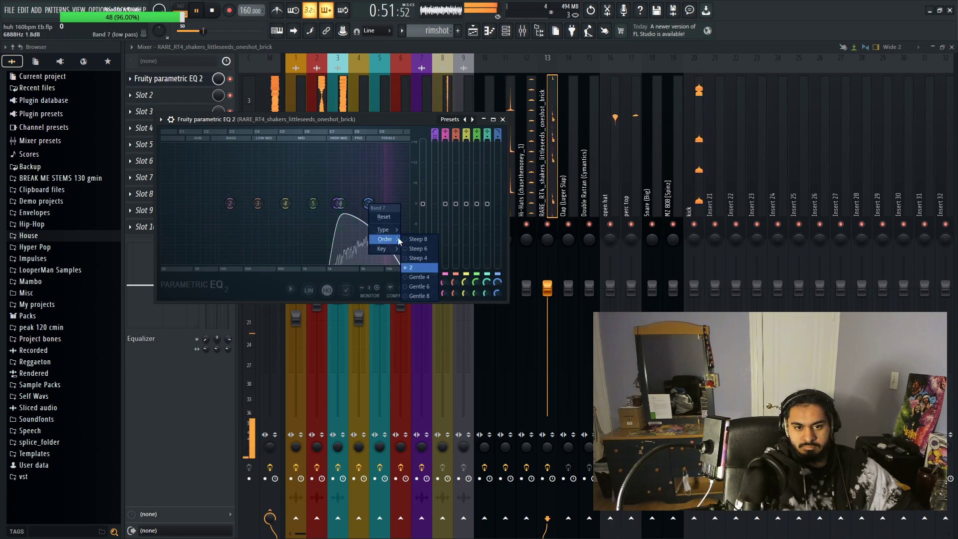
pyautogui.click(424, 265)
pyautogui.moveTo(368, 203); pyautogui.dragTo(510, 119)
pyautogui.click(502, 119)
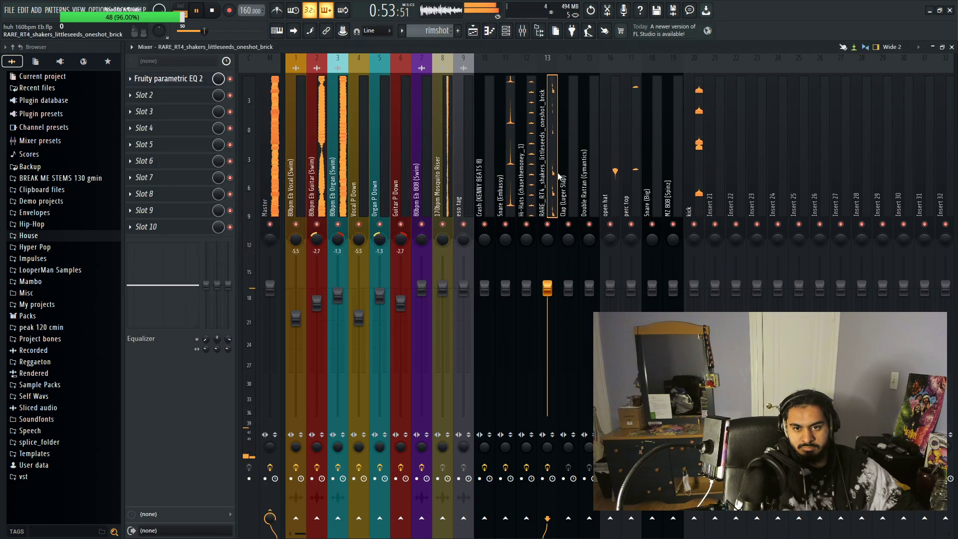
# Step: Add Fruity Parametric EQ 2 to the open hat mixer track and close it with its bands flat
pyautogui.click(568, 189)
pyautogui.click(612, 186)
pyautogui.click(183, 89)
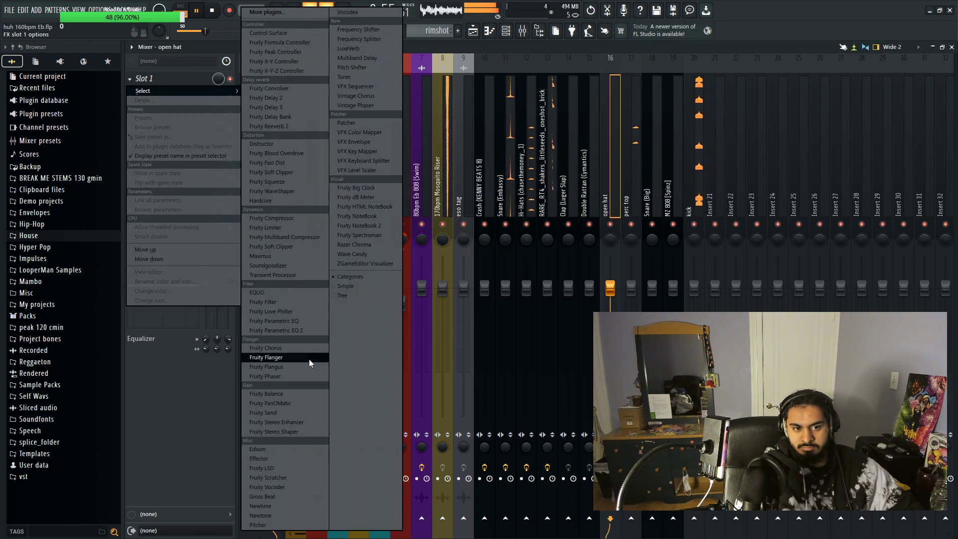
pyautogui.click(309, 358)
pyautogui.rightClick(204, 178)
pyautogui.click(185, 182)
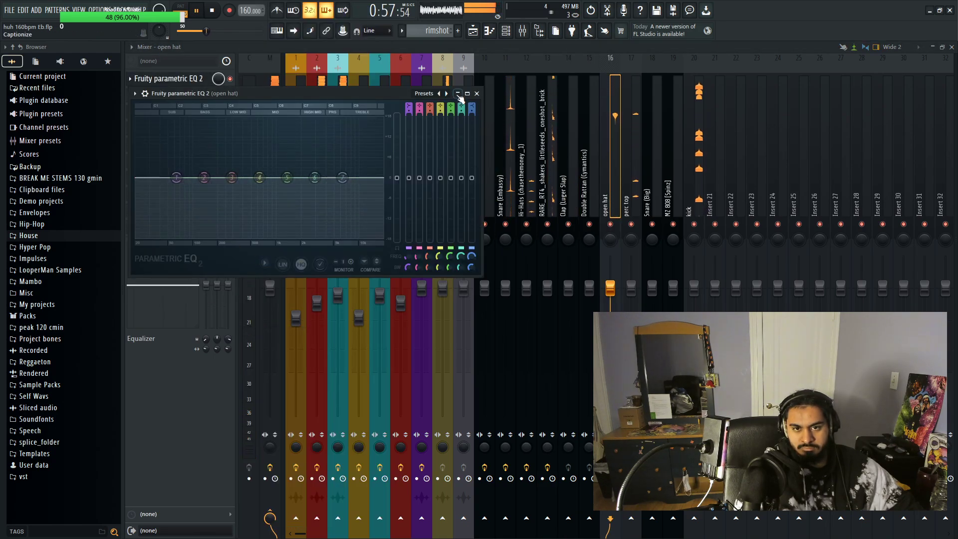
# Step: Add Fruity Parametric EQ 2 to the 170bpm Mosquito Riser track, with band 1 as a steep high-pass raised to the low mids
pyautogui.click(443, 359)
pyautogui.click(179, 78)
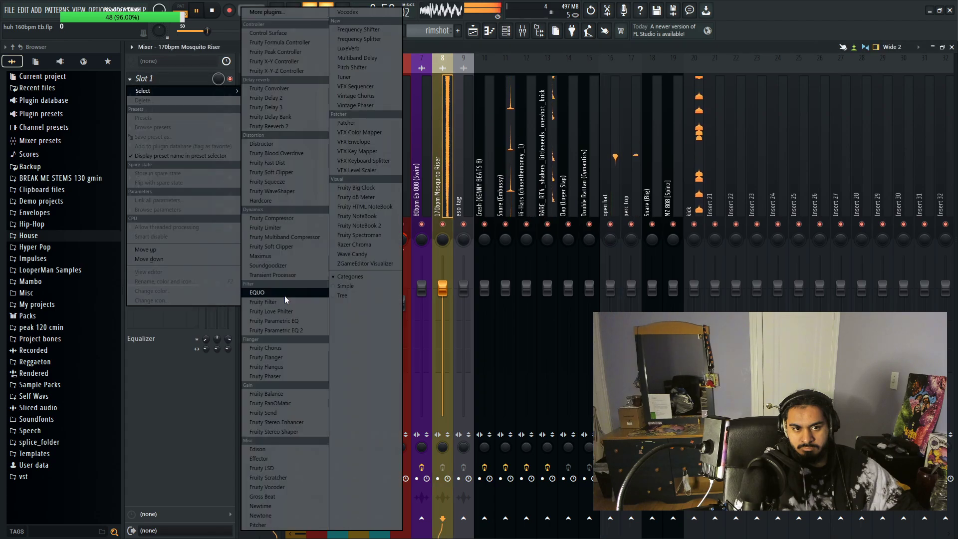
pyautogui.click(289, 331)
pyautogui.rightClick(228, 230)
pyautogui.moveTo(243, 255)
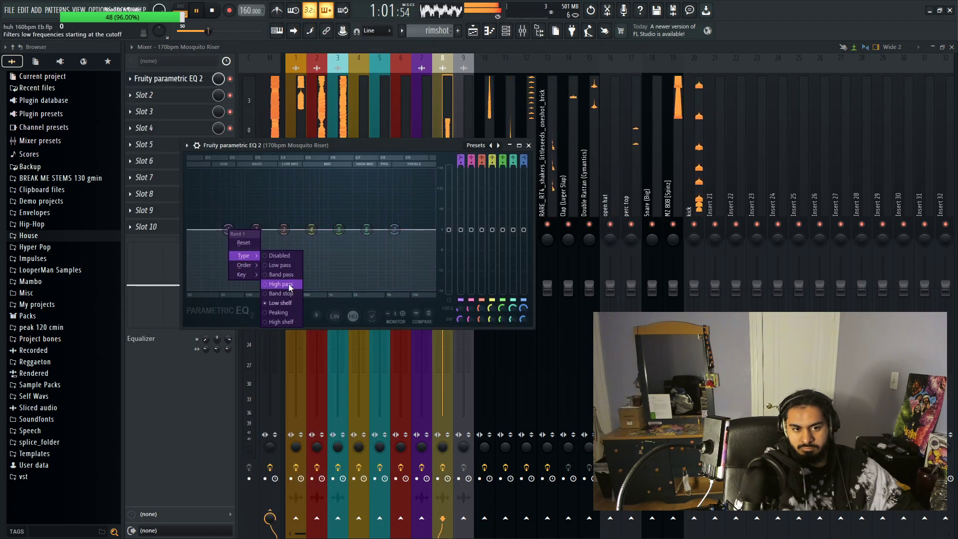
pyautogui.click(281, 283)
pyautogui.rightClick(227, 230)
pyautogui.click(275, 265)
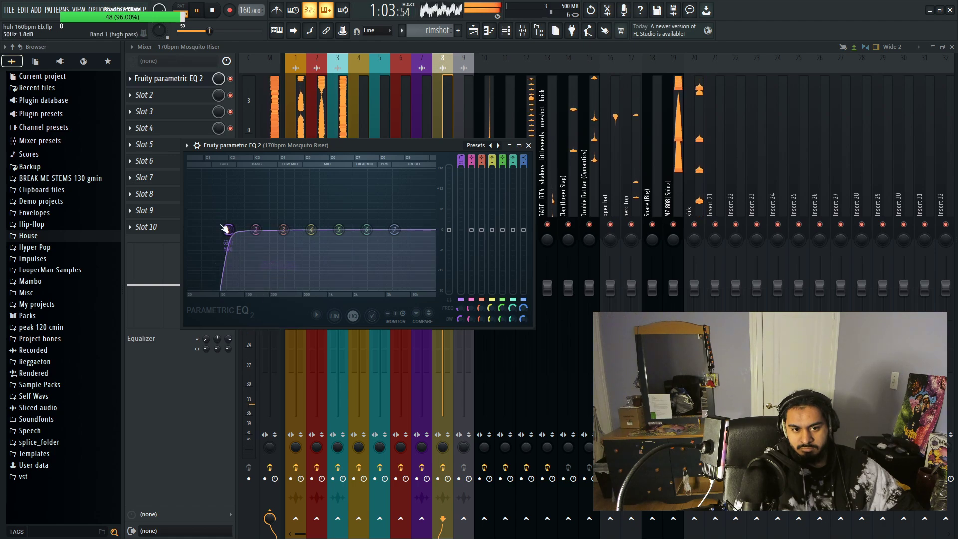
pyautogui.moveTo(227, 229); pyautogui.dragTo(277, 229)
# Step: Make band 7 of the Mosquito Riser EQ a low-pass at 20000 Hz and lower the track's volume to -2.0 dB
pyautogui.rightClick(394, 229)
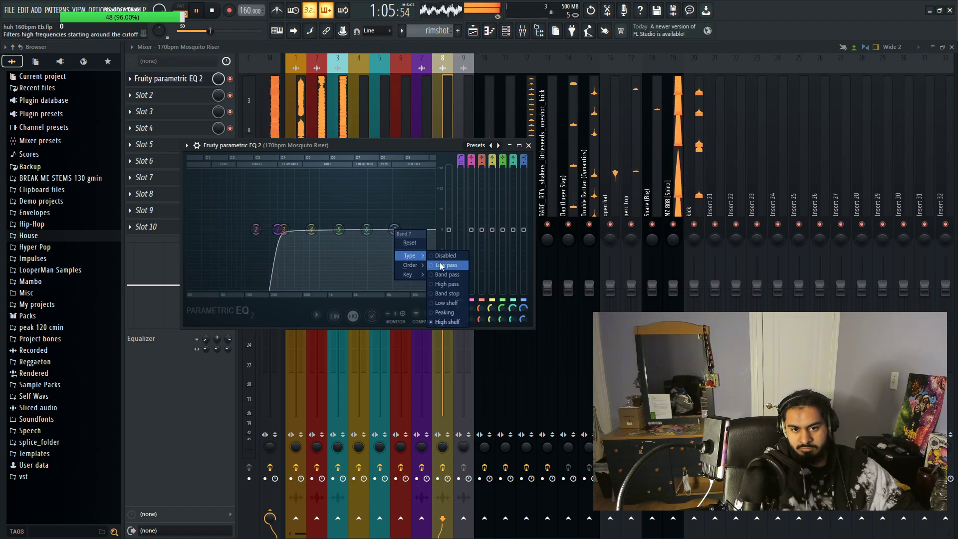
pyautogui.click(441, 265)
pyautogui.moveTo(399, 223); pyautogui.dragTo(447, 231)
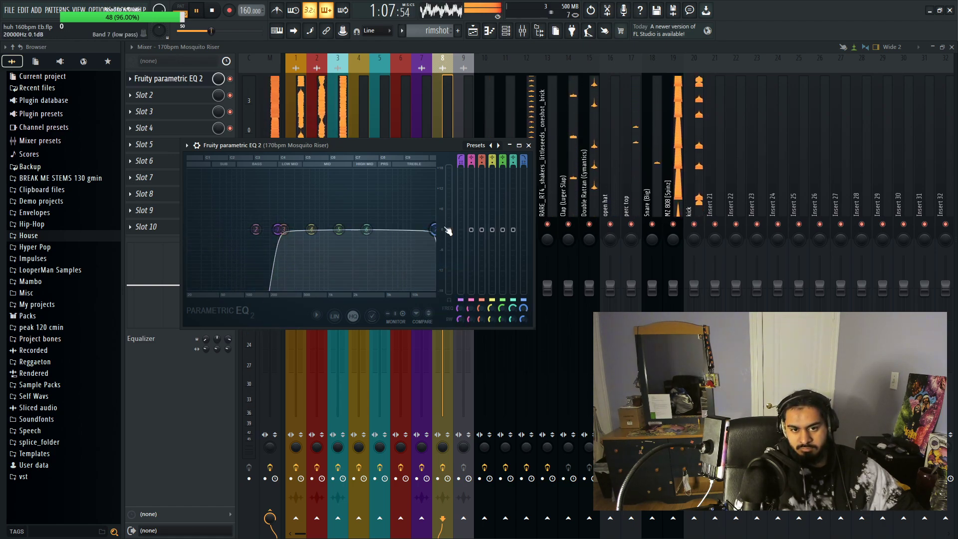
pyautogui.click(528, 146)
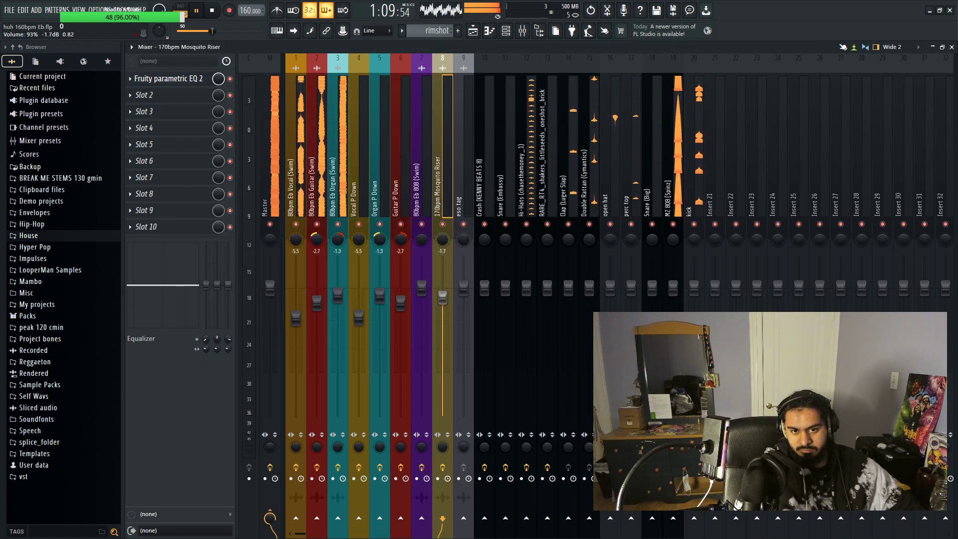
# Step: Add Fruity Parametric EQ 2 to the Clap (Luger Slap) track, with band 1 as a steep high-pass raised to the low mids
pyautogui.click(533, 194)
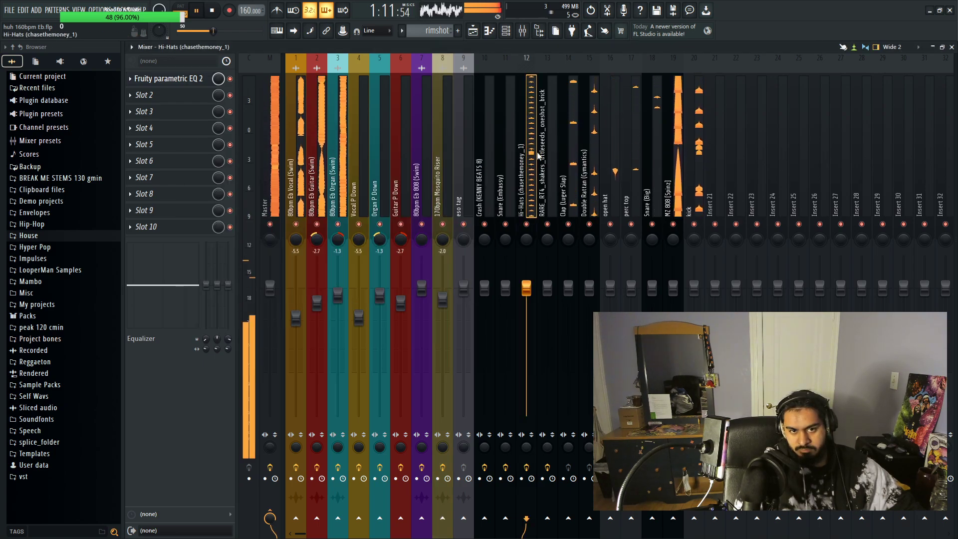
pyautogui.click(567, 185)
pyautogui.click(150, 78)
pyautogui.click(290, 265)
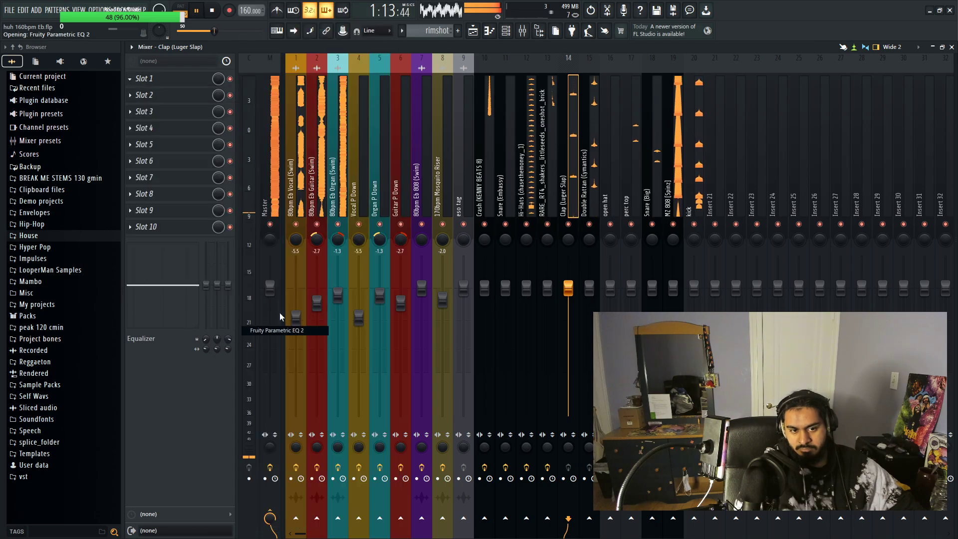
pyautogui.rightClick(229, 230)
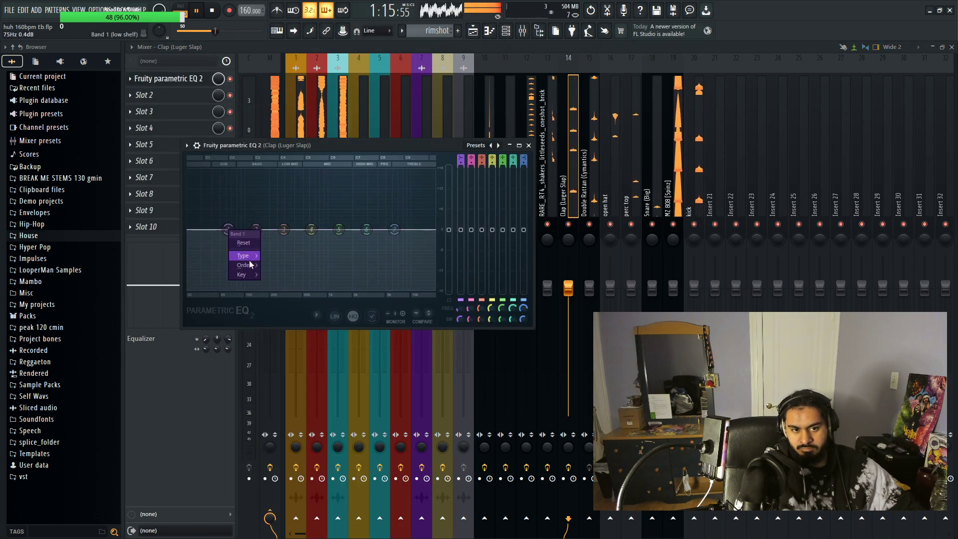
pyautogui.moveTo(249, 256)
pyautogui.click(281, 283)
pyautogui.rightClick(228, 229)
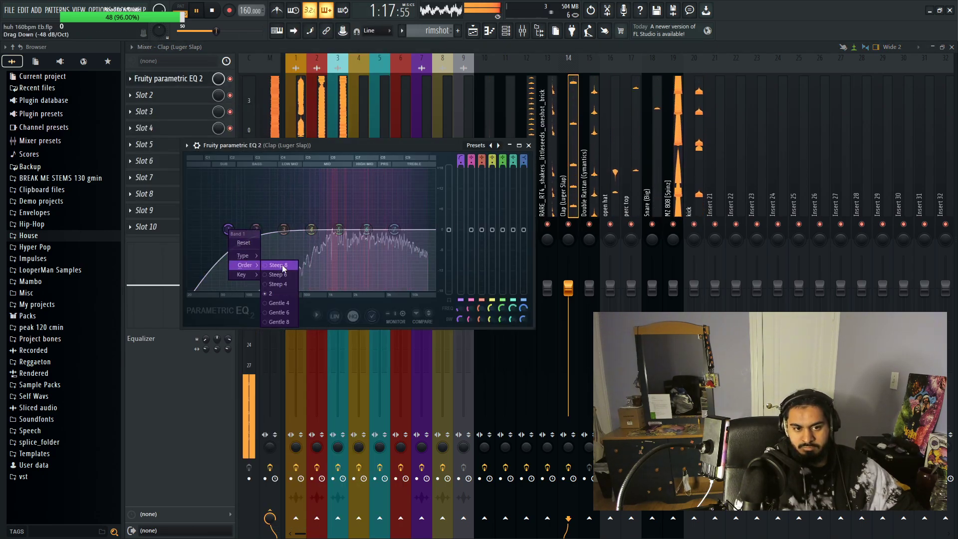
pyautogui.click(282, 299)
pyautogui.moveTo(228, 229); pyautogui.dragTo(281, 229)
# Step: Make band 7 of the Clap (Luger Slap) EQ a steep low-pass at the top of the treble and close the equalizer
pyautogui.rightClick(394, 229)
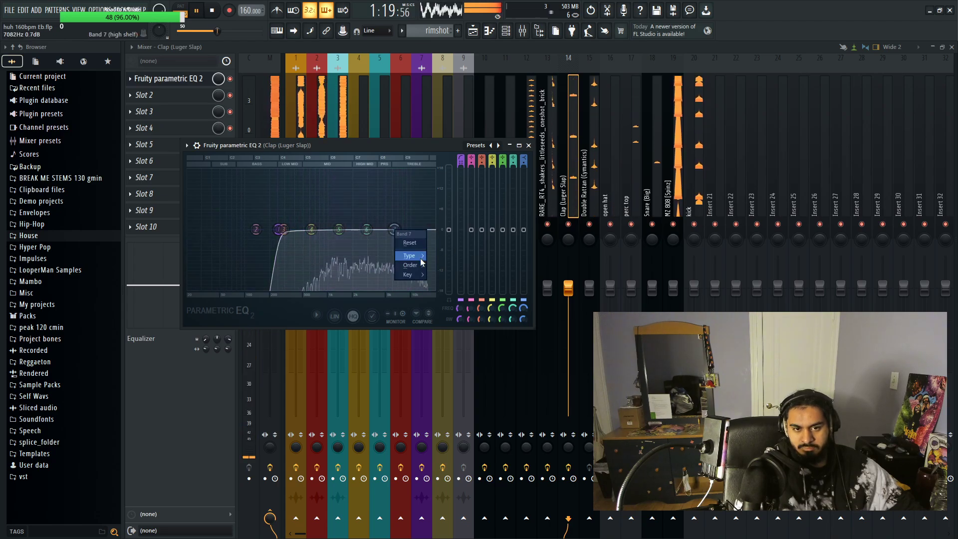
pyautogui.click(448, 263)
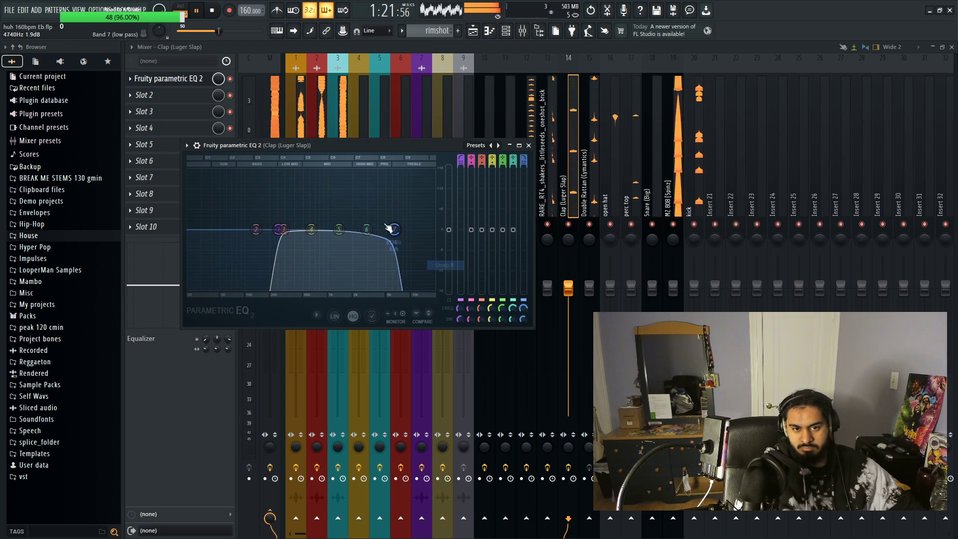
pyautogui.moveTo(394, 229); pyautogui.dragTo(433, 229)
pyautogui.click(529, 145)
# Step: Add Fruity Parametric EQ 2 to the Double Rattan (Cymantics) track, with band 1 as a steep high-pass raised to the low mids
pyautogui.click(583, 189)
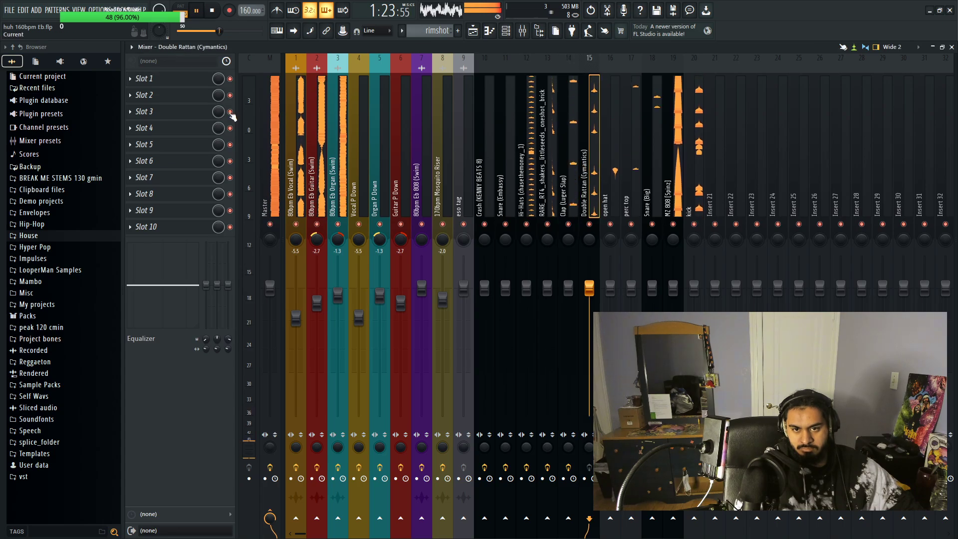
pyautogui.click(144, 79)
pyautogui.click(289, 330)
pyautogui.rightClick(254, 255)
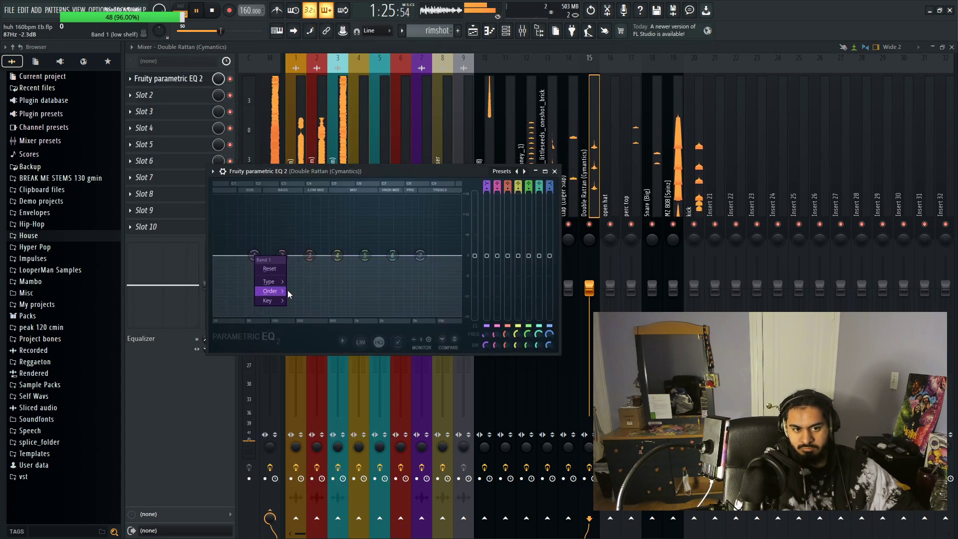
pyautogui.moveTo(272, 281)
pyautogui.click(310, 310)
pyautogui.rightClick(253, 256)
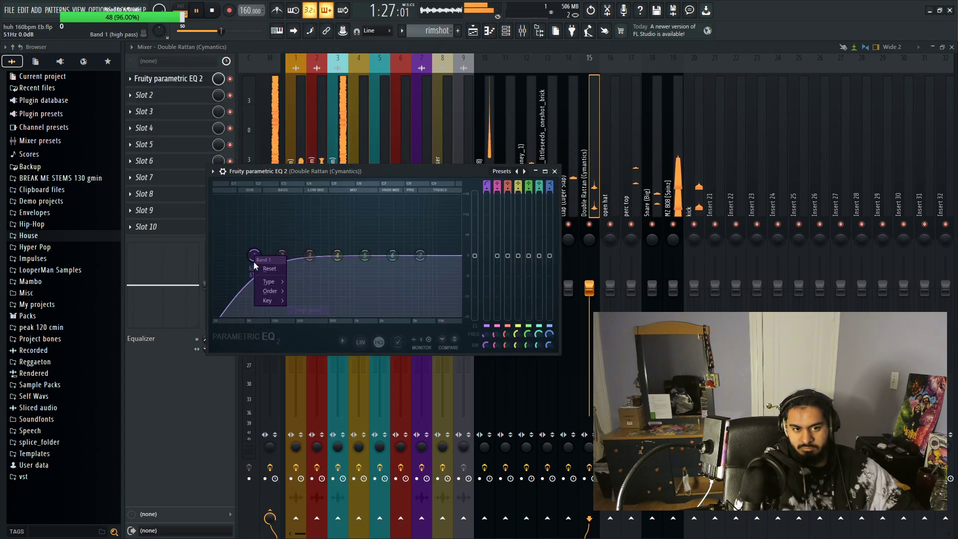
pyautogui.click(292, 290)
pyautogui.moveTo(254, 256); pyautogui.dragTo(300, 256)
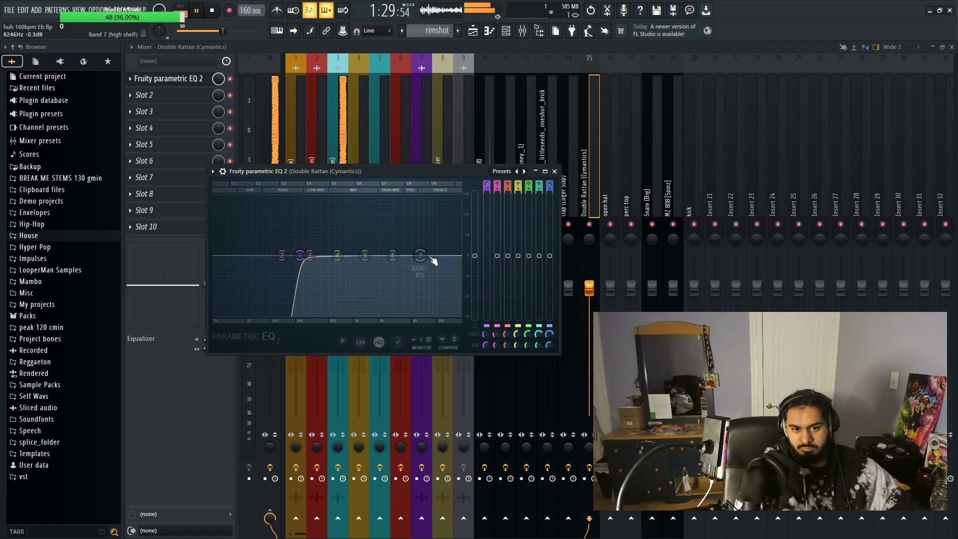
# Step: Change band 7 of the Double Rattan EQ to a low-pass filter of order Steep 8 and close the equalizer
pyautogui.moveTo(448, 281)
pyautogui.click(472, 290)
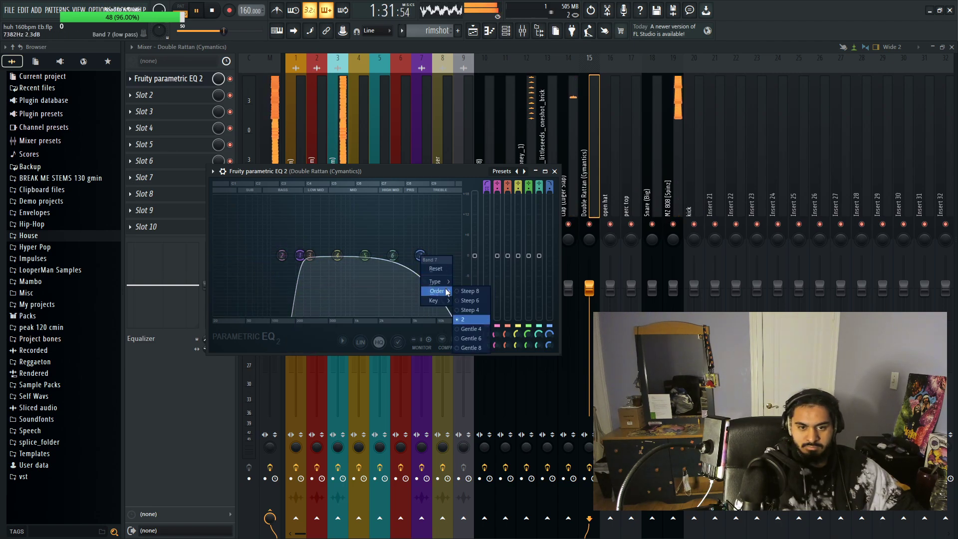
pyautogui.click(469, 290)
pyautogui.click(554, 171)
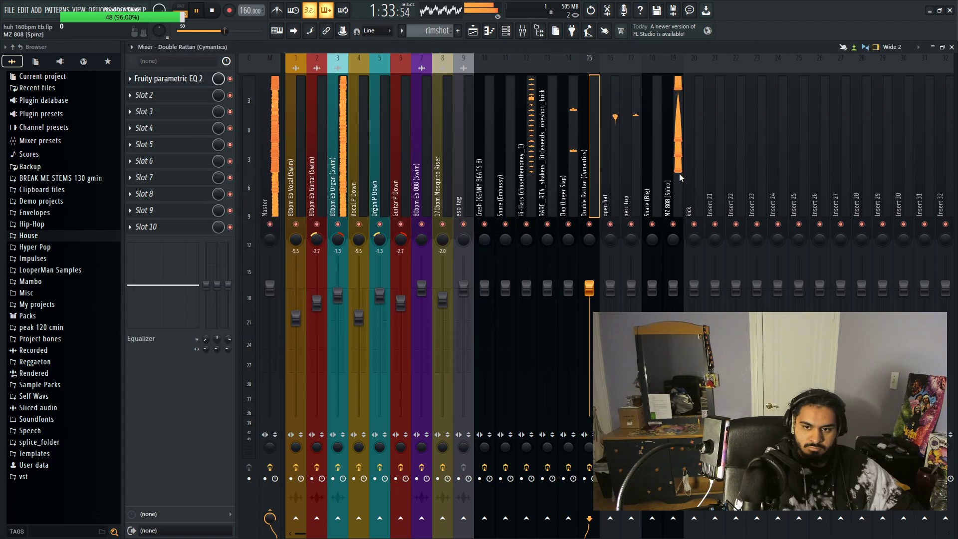
# Step: Add Fruity Parametric EQ 2 to the perc top track, with band 7 as a steep low-pass at the top of the treble
pyautogui.click(678, 173)
pyautogui.click(632, 190)
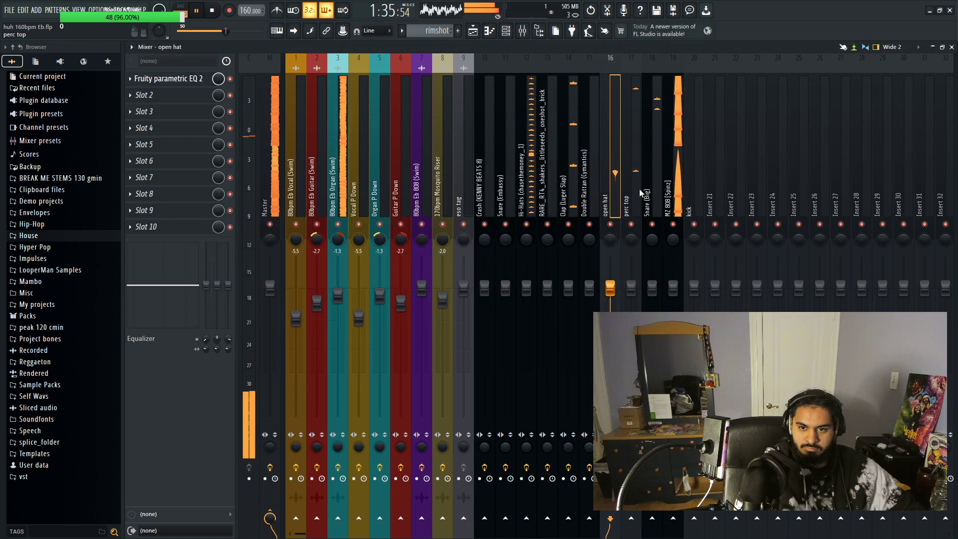
pyautogui.click(164, 79)
pyautogui.click(304, 330)
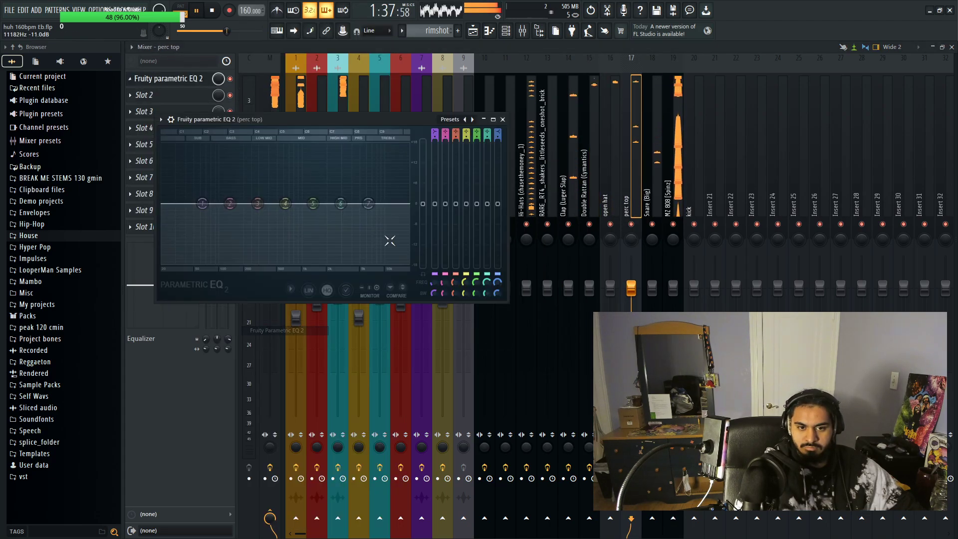
pyautogui.rightClick(368, 203)
pyautogui.click(405, 233)
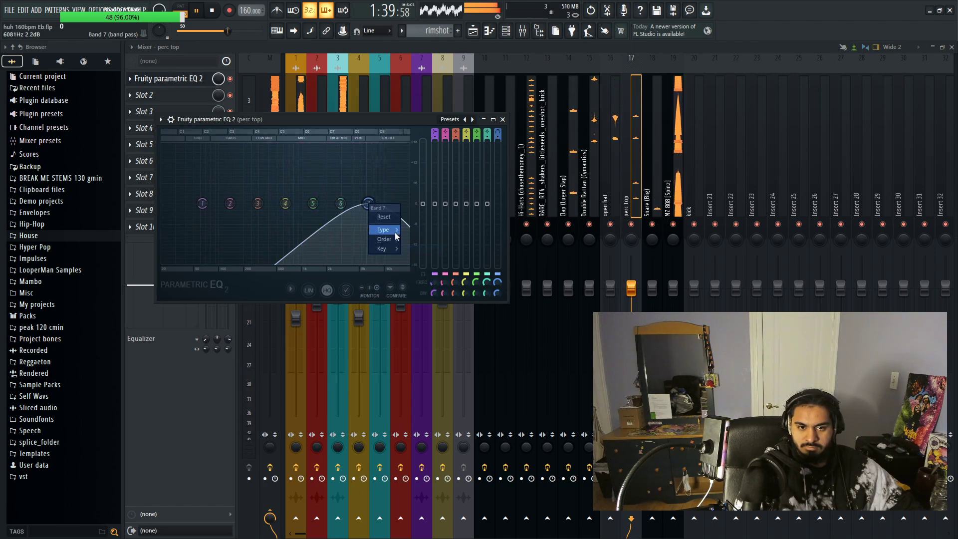
pyautogui.click(416, 239)
pyautogui.moveTo(368, 203); pyautogui.dragTo(408, 203)
# Step: Make band 1 of the perc top EQ a steep high-pass raised into the bass range and close the equalizer
pyautogui.rightClick(202, 203)
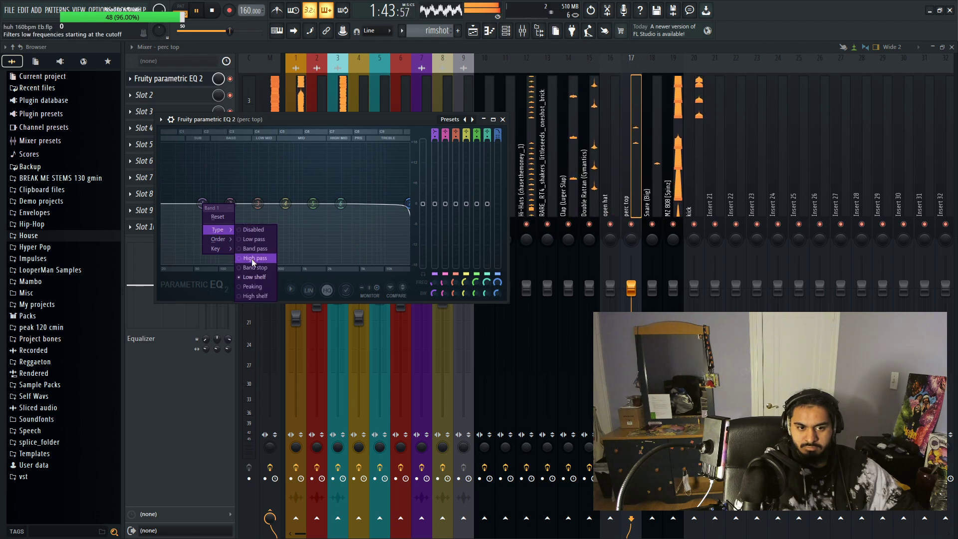
pyautogui.click(272, 252)
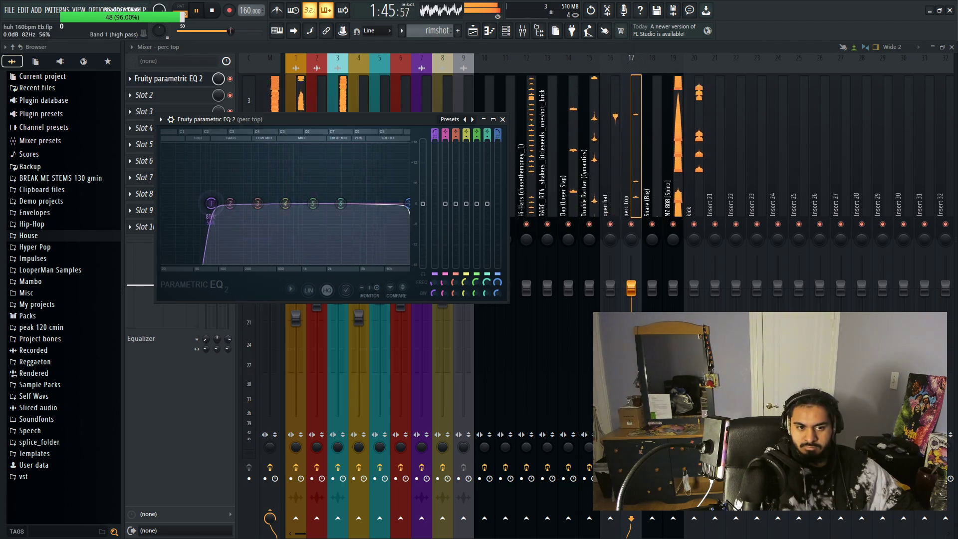
pyautogui.moveTo(211, 203); pyautogui.dragTo(231, 210)
pyautogui.press('Escape')
# Step: Add Fruity Parametric EQ 2 to the Snare (Big) track, with band 1 as a steep high-pass at about 116 Hz
pyautogui.click(656, 162)
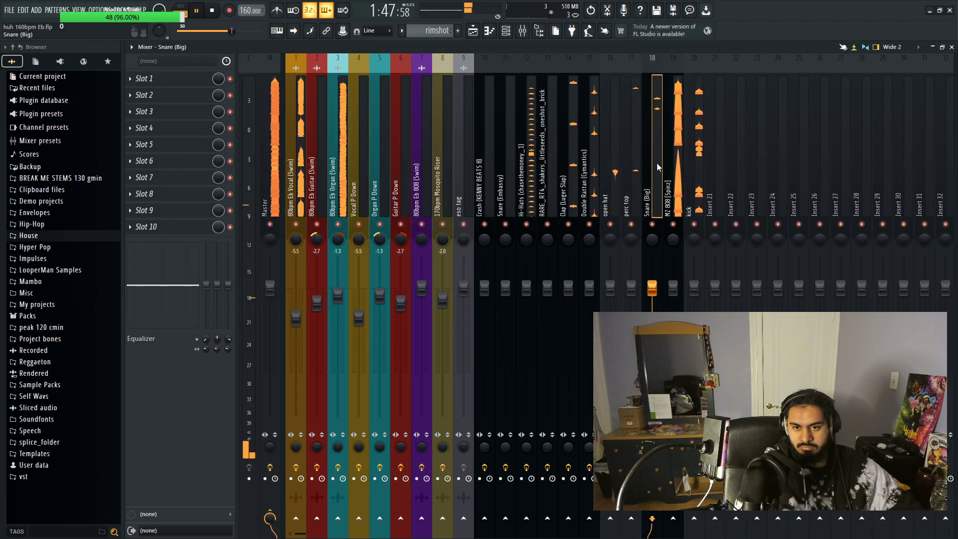
pyautogui.click(175, 78)
pyautogui.click(275, 331)
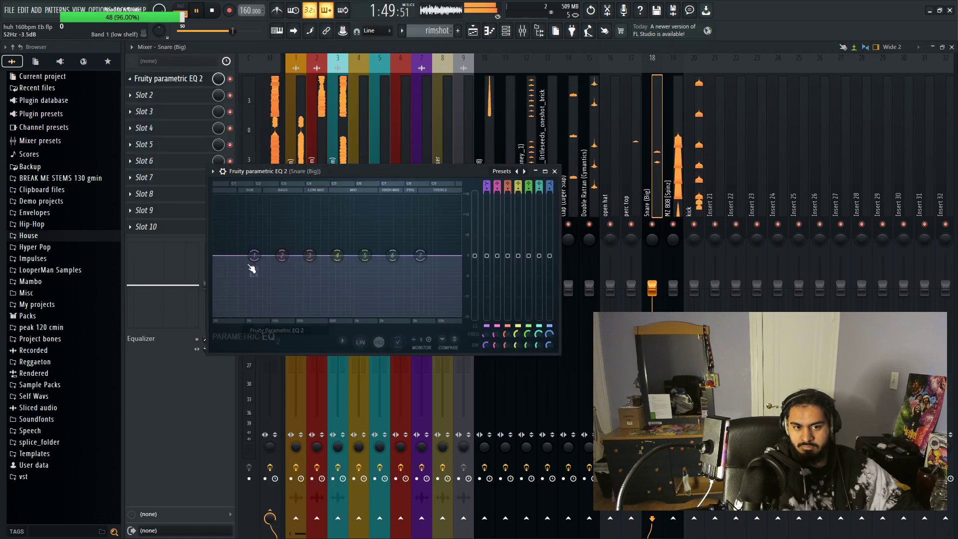
pyautogui.moveTo(275, 281)
pyautogui.click(299, 299)
pyautogui.rightClick(254, 255)
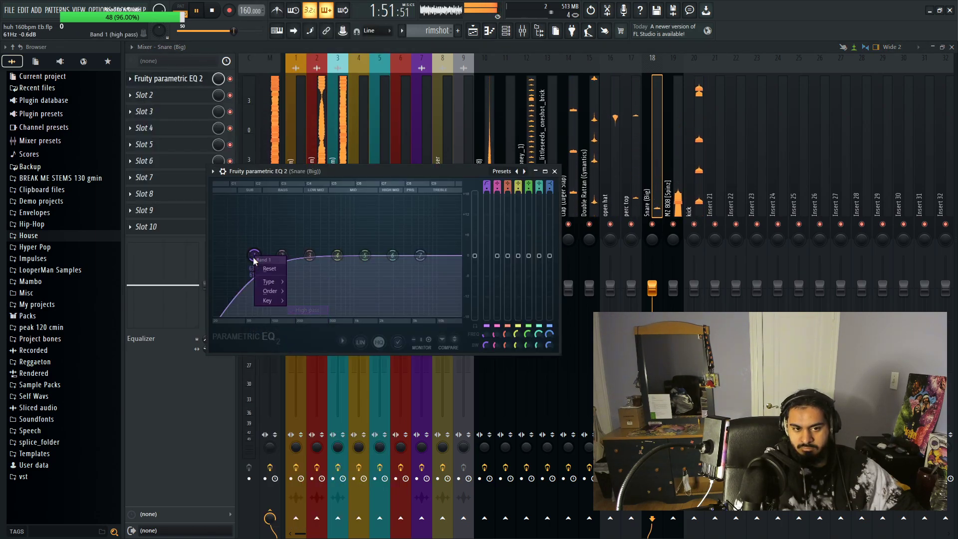
pyautogui.click(301, 294)
pyautogui.moveTo(254, 255); pyautogui.dragTo(276, 255)
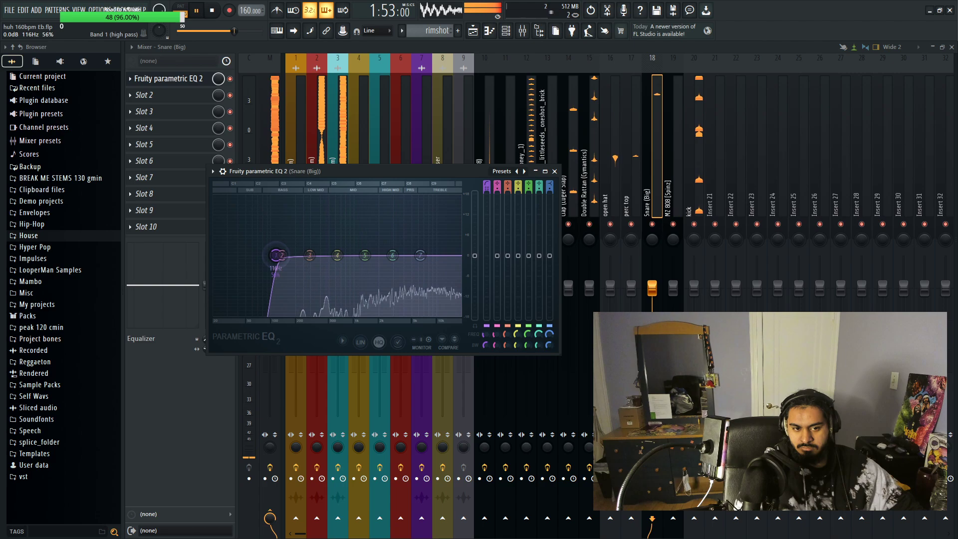
# Step: Make band 7 of the Snare (Big) EQ a Steep 8 low-pass at the top of the treble and close the equalizer
pyautogui.rightClick(438, 265)
pyautogui.click(467, 289)
pyautogui.rightClick(420, 255)
pyautogui.moveTo(435, 282)
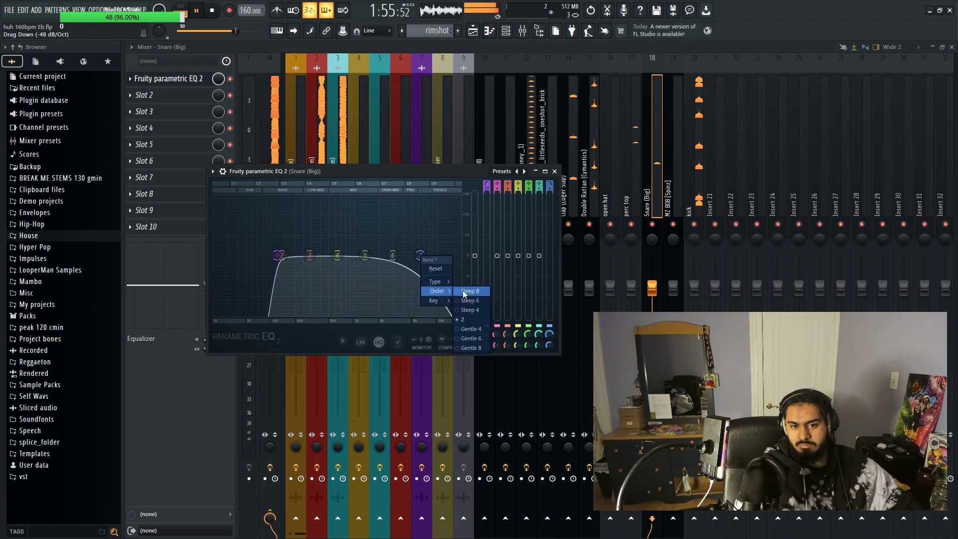
pyautogui.click(474, 294)
pyautogui.moveTo(420, 255); pyautogui.dragTo(506, 232)
pyautogui.click(555, 171)
# Step: Select the Snare (Embassy) mixer track and save the project
pyautogui.click(509, 180)
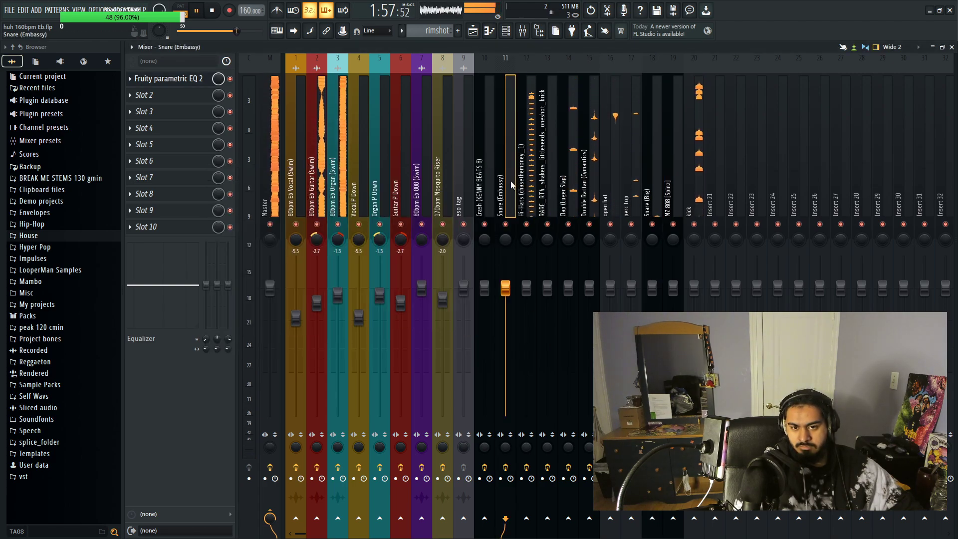
pyautogui.click(9, 10)
pyautogui.click(24, 57)
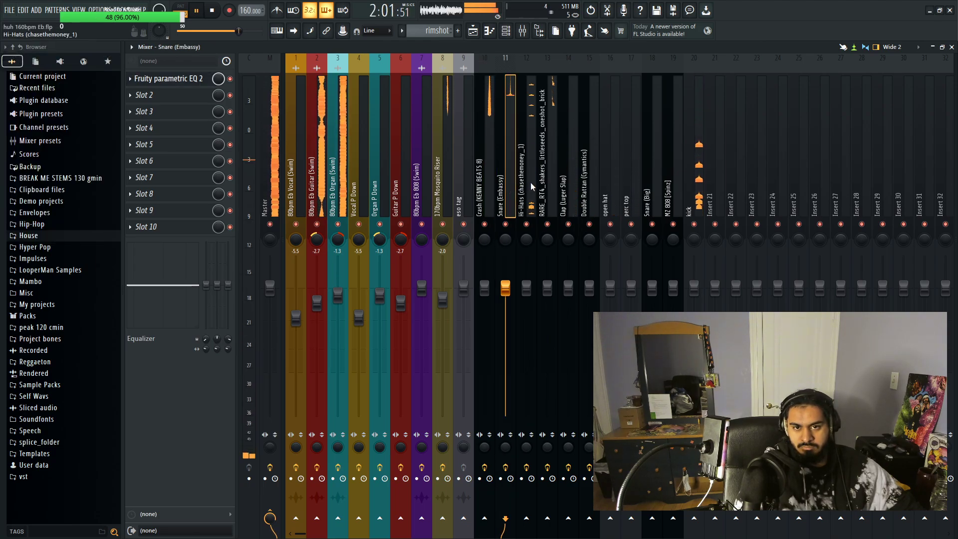
# Step: Go through the mixer tracks from the shakers to the kick and back to Double Rattan, checking each one's effect slots
pyautogui.click(547, 172)
pyautogui.click(561, 157)
pyautogui.click(593, 175)
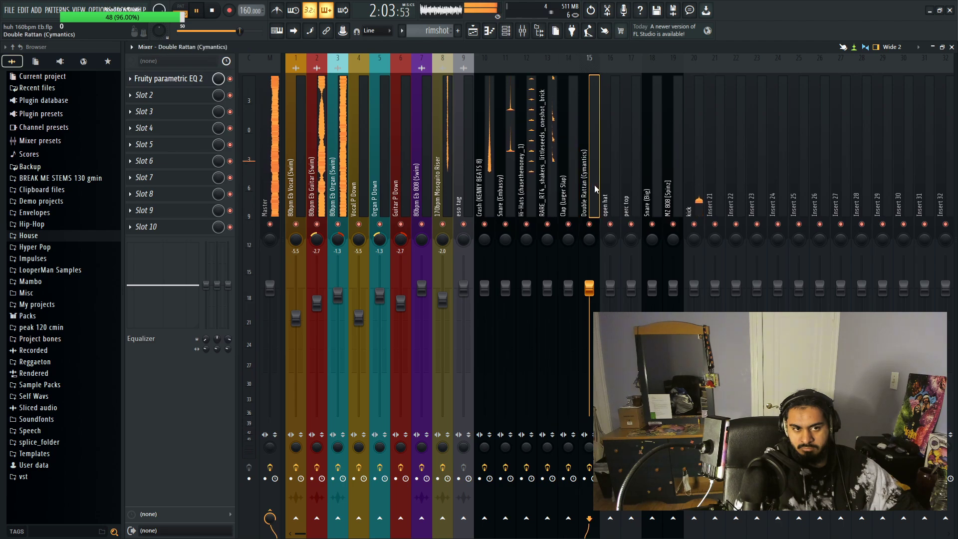
pyautogui.click(615, 202)
pyautogui.click(630, 197)
pyautogui.click(652, 194)
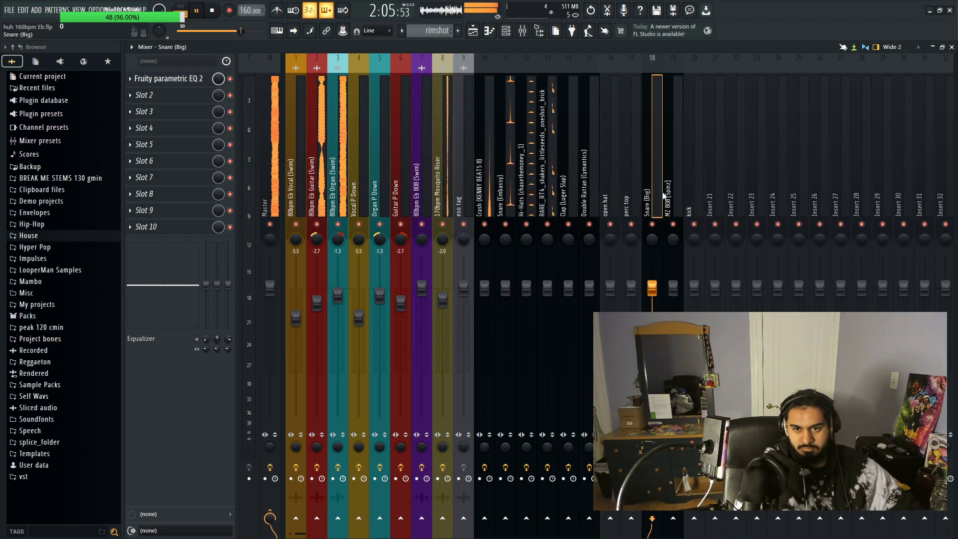
pyautogui.click(674, 192)
pyautogui.click(685, 190)
pyautogui.click(615, 188)
pyautogui.click(591, 186)
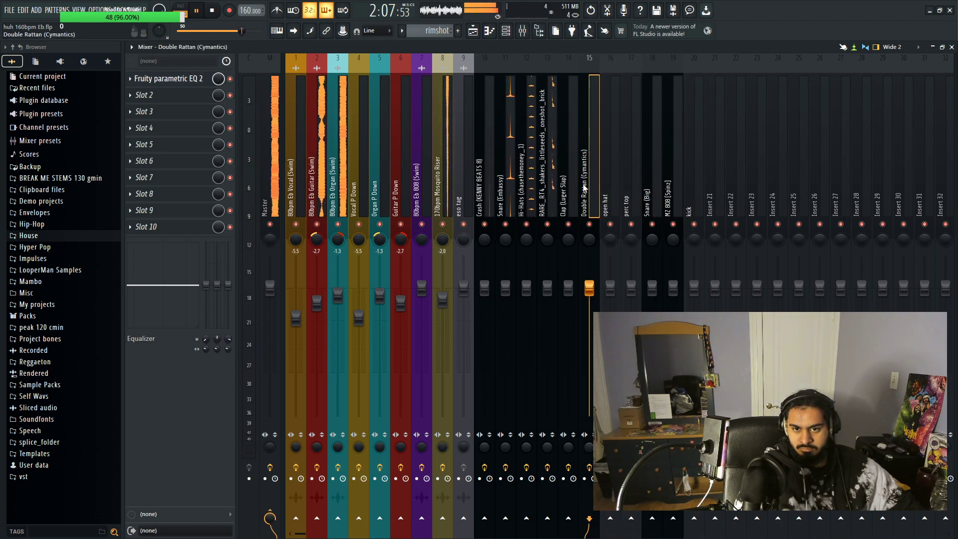
pyautogui.click(564, 183)
pyautogui.click(594, 180)
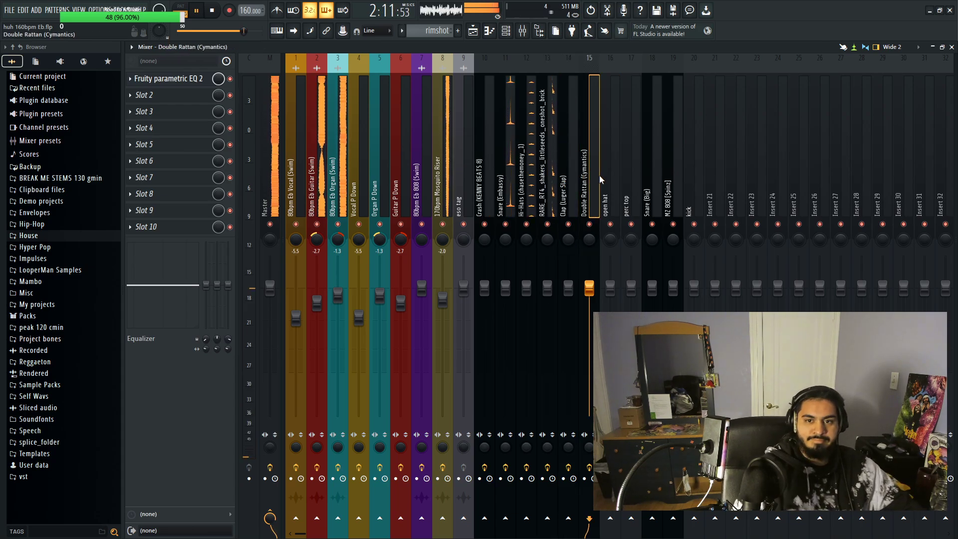
# Step: Open the RARE_RT4 shaker notes of the shaker light pattern in the piano roll and show their note pan
pyautogui.press('F6')
pyautogui.press('F7')
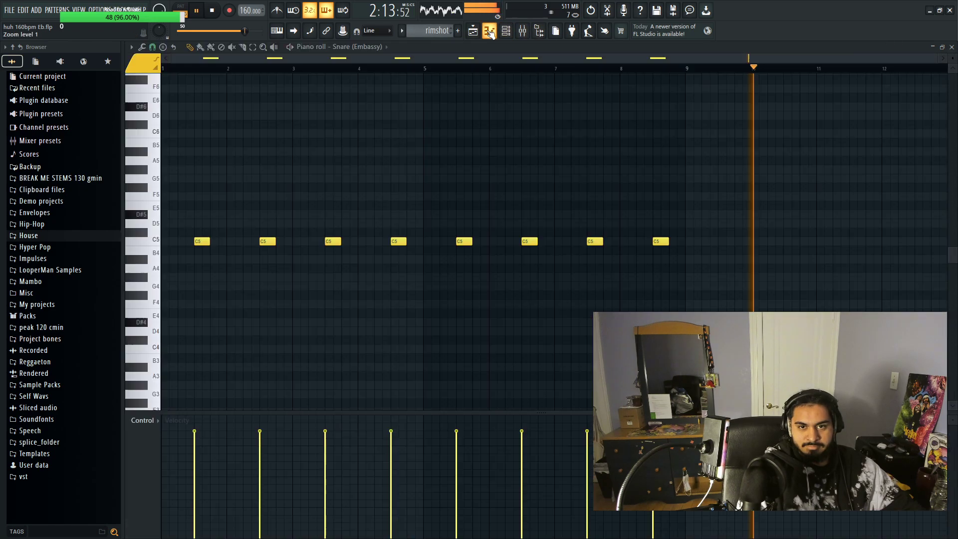
pyautogui.click(402, 31)
pyautogui.click(429, 74)
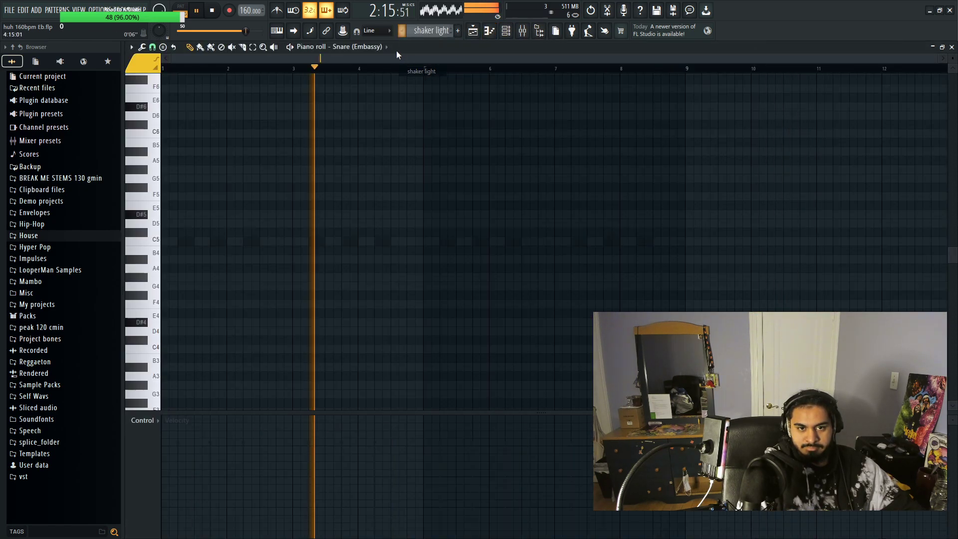
pyautogui.click(396, 49)
pyautogui.click(409, 186)
pyautogui.click(155, 420)
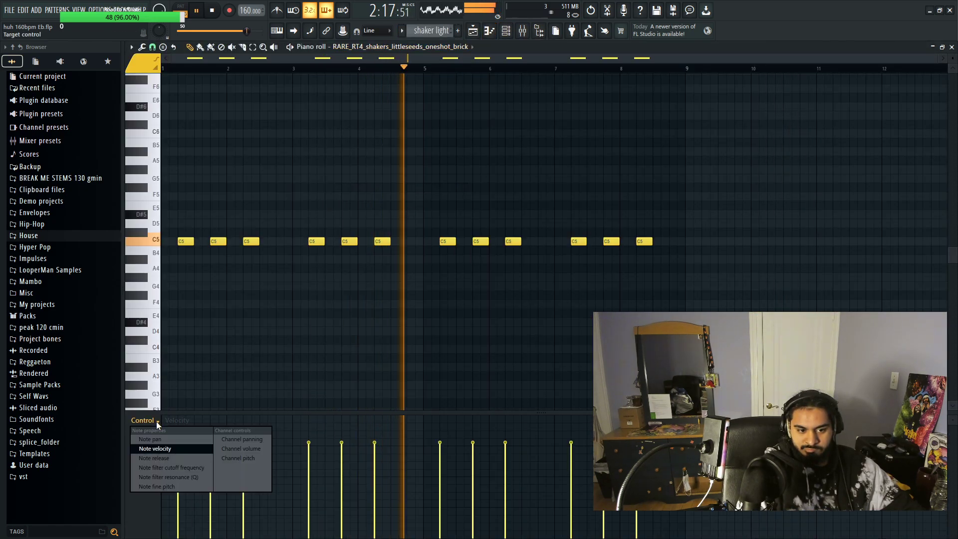
pyautogui.click(165, 441)
# Step: Pan the shaker light notes alternately right and left by about 50%, starting with the first note to the right
pyautogui.click(178, 446)
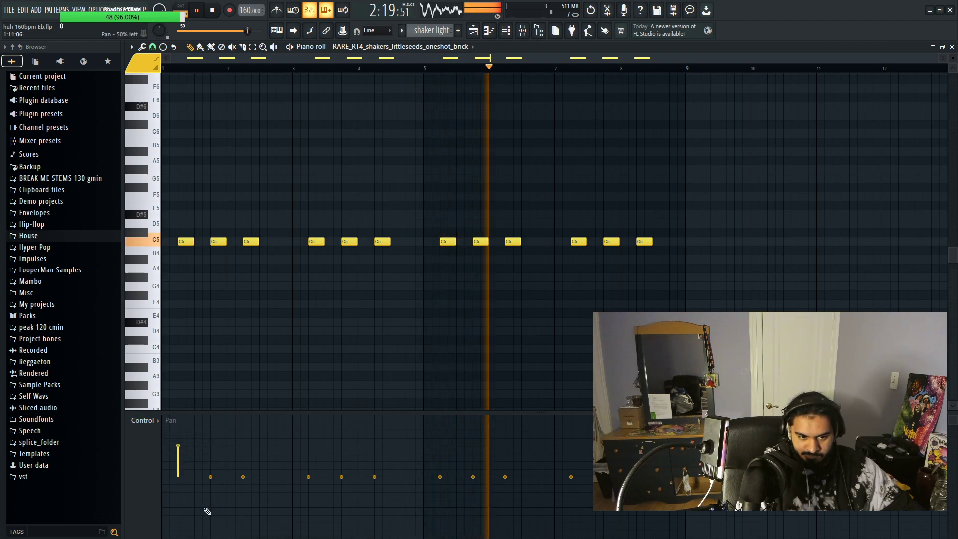
pyautogui.click(210, 509)
pyautogui.click(243, 447)
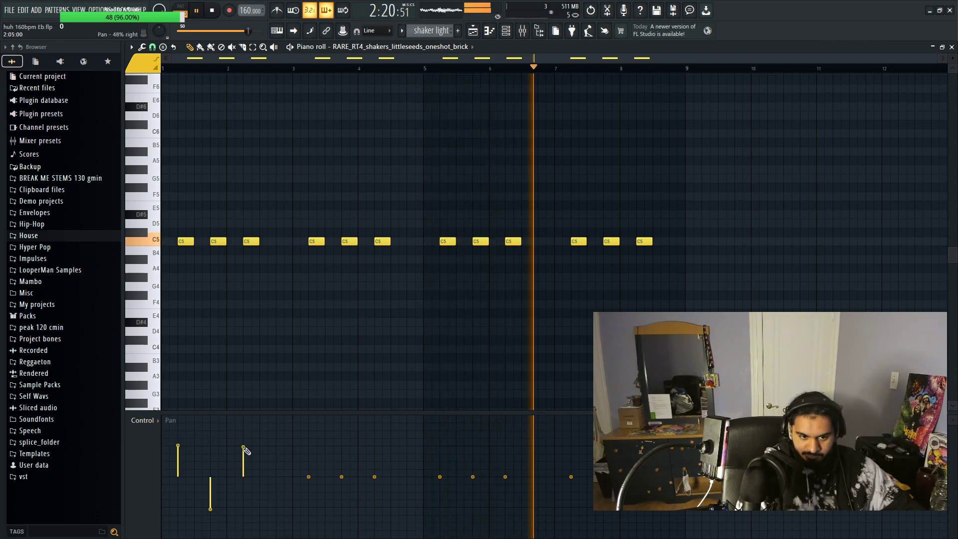
pyautogui.click(308, 506)
pyautogui.click(341, 445)
pyautogui.click(374, 507)
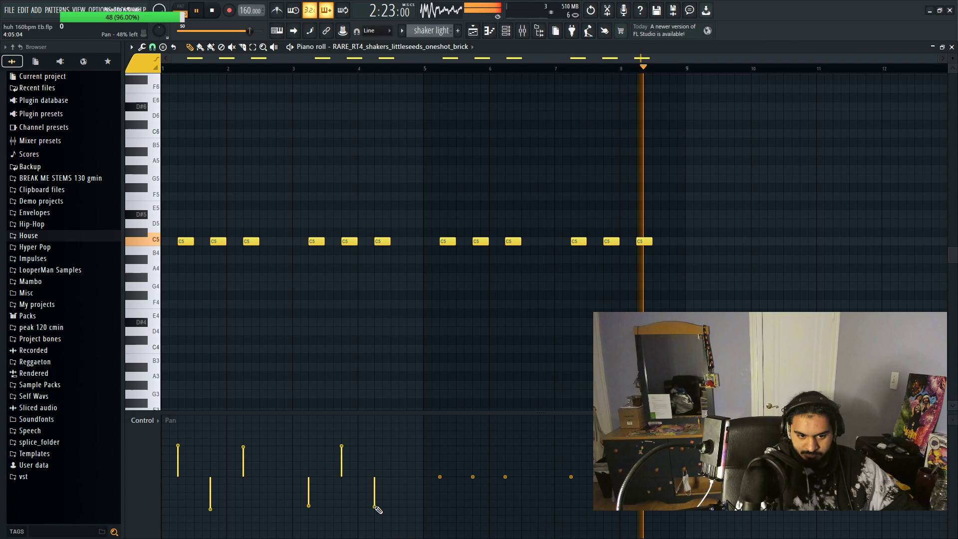
pyautogui.click(439, 445)
pyautogui.click(473, 506)
pyautogui.click(504, 446)
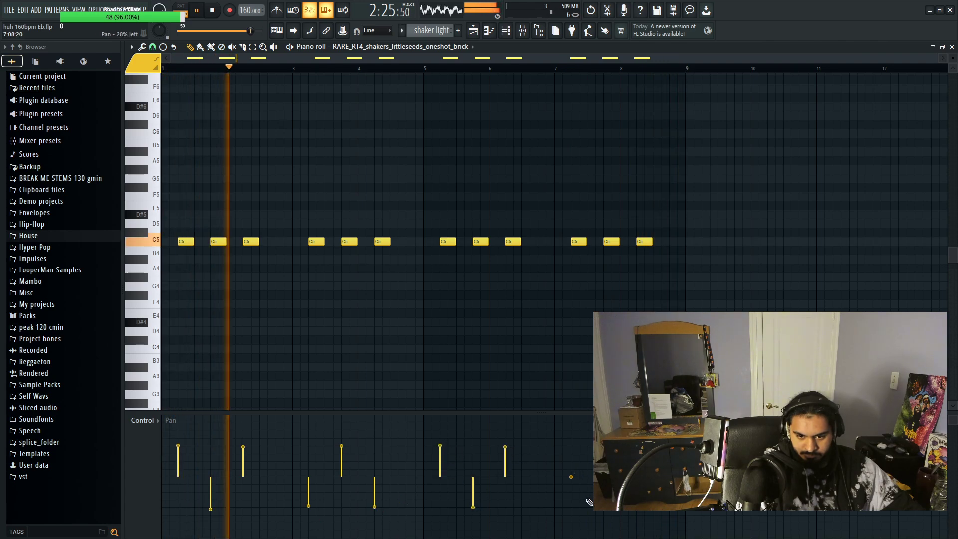
pyautogui.click(571, 510)
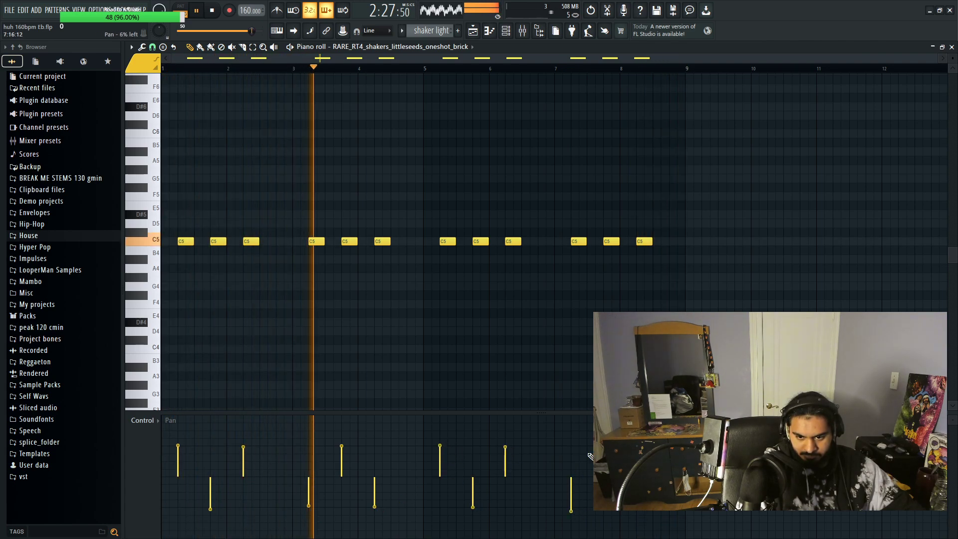
# Step: Pan the Double Rattan notes in the shaker heavy pattern alternately left and right by about 50%, starting with the first note to the left
pyautogui.click(379, 46)
pyautogui.click(414, 207)
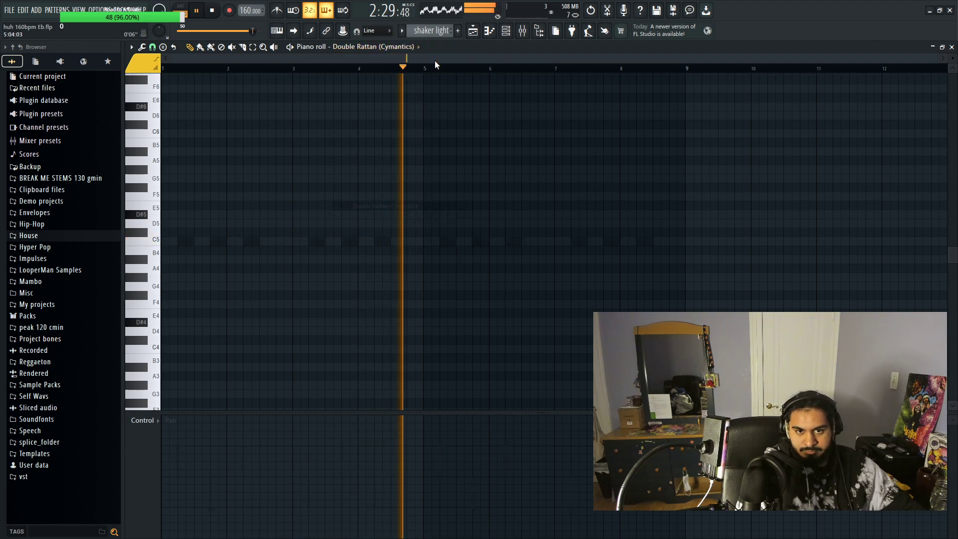
pyautogui.click(401, 31)
pyautogui.click(426, 100)
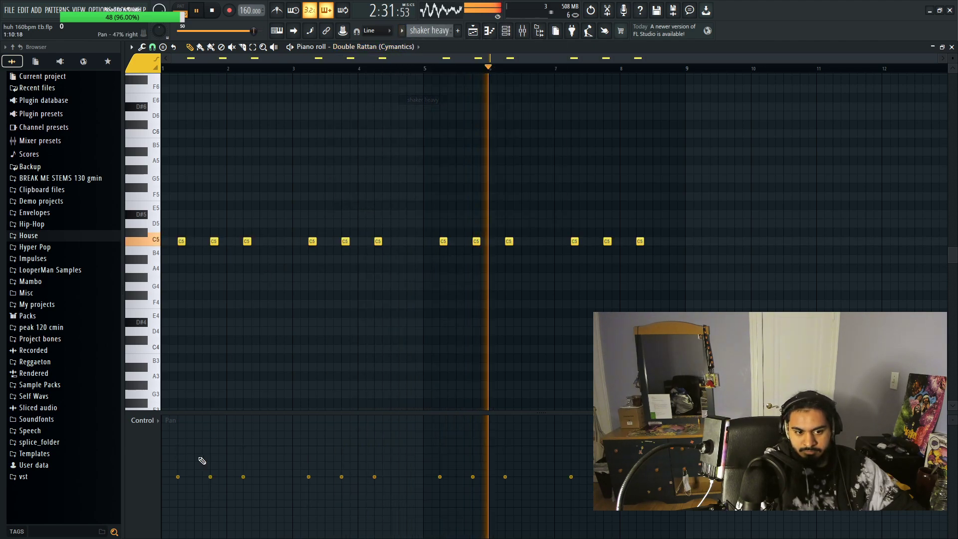
pyautogui.click(179, 509)
pyautogui.click(210, 445)
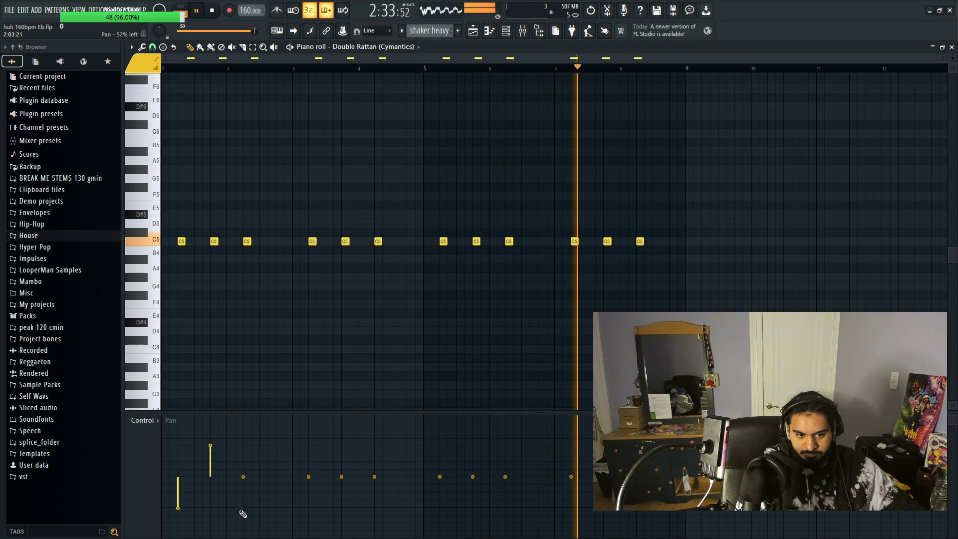
pyautogui.click(243, 507)
pyautogui.click(308, 445)
pyautogui.click(341, 509)
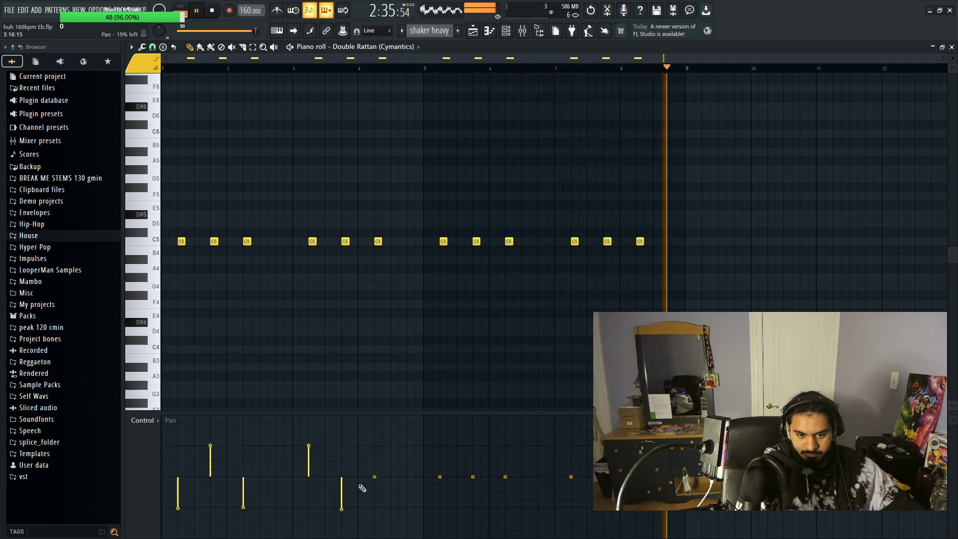
pyautogui.click(374, 445)
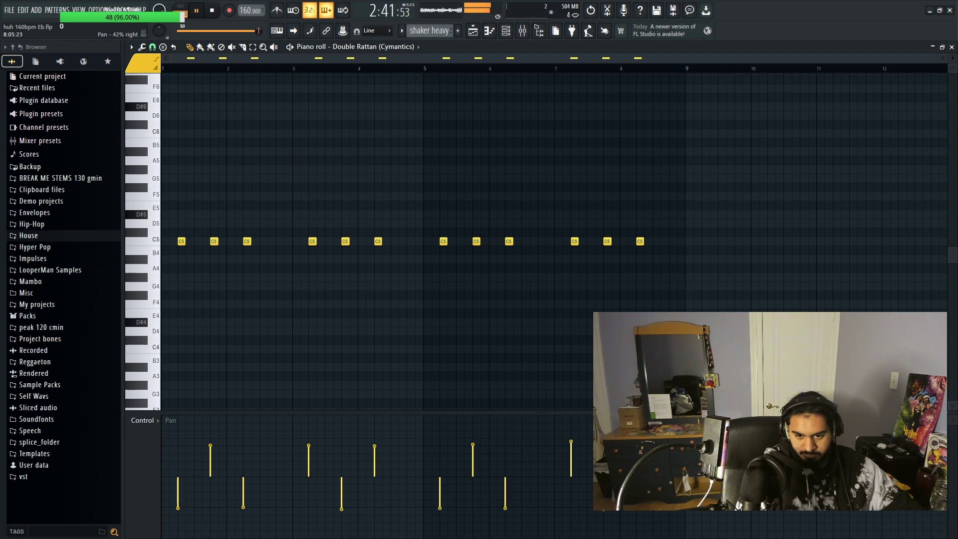
# Step: Show note velocity for the Double Rattan notes and randomize their levels with the piano roll randomizer
pyautogui.click(346, 46)
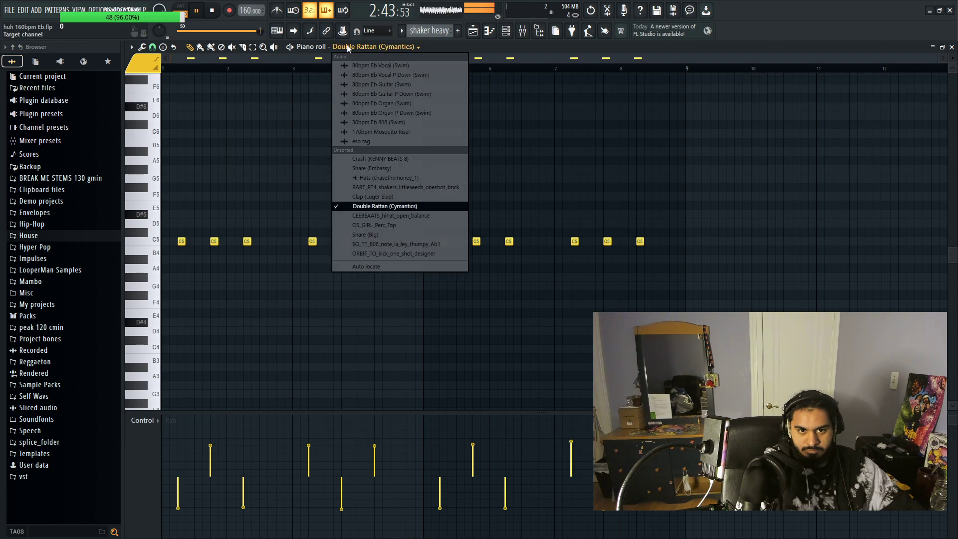
pyautogui.click(147, 422)
pyautogui.click(171, 451)
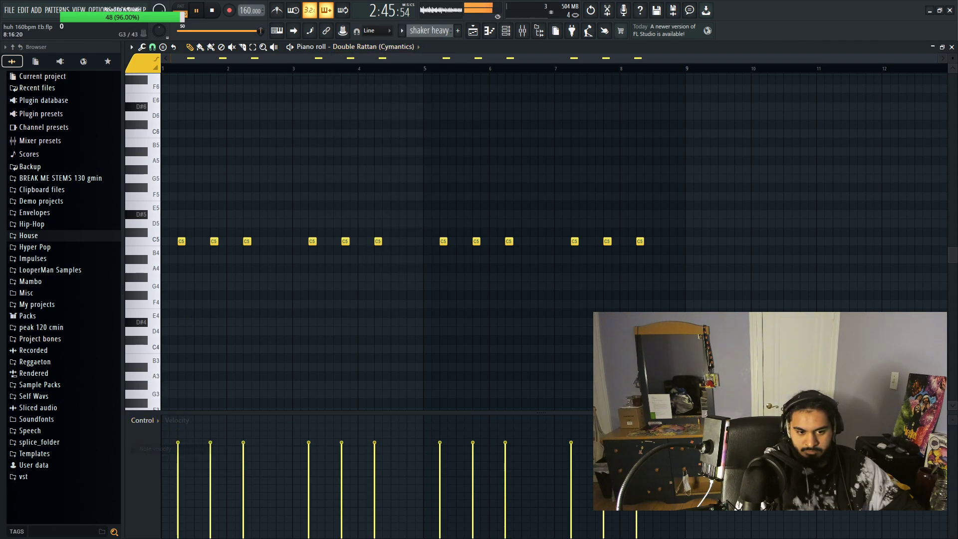
pyautogui.hotkey('alt', 'r')
pyautogui.click(538, 367)
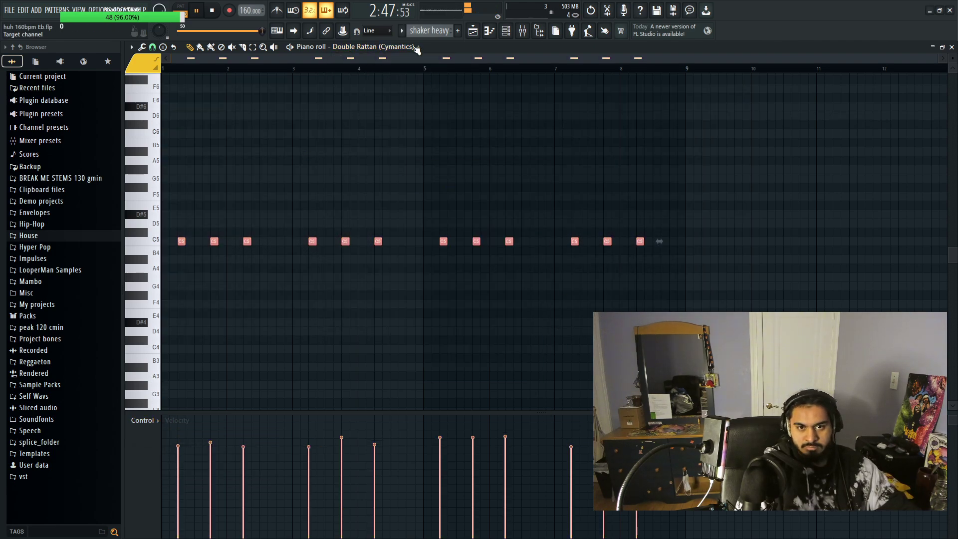
# Step: Randomize the note velocities of the RARE_RT4 shakers in the shaker light pattern and save the project
pyautogui.click(401, 30)
pyautogui.click(430, 72)
pyautogui.click(346, 46)
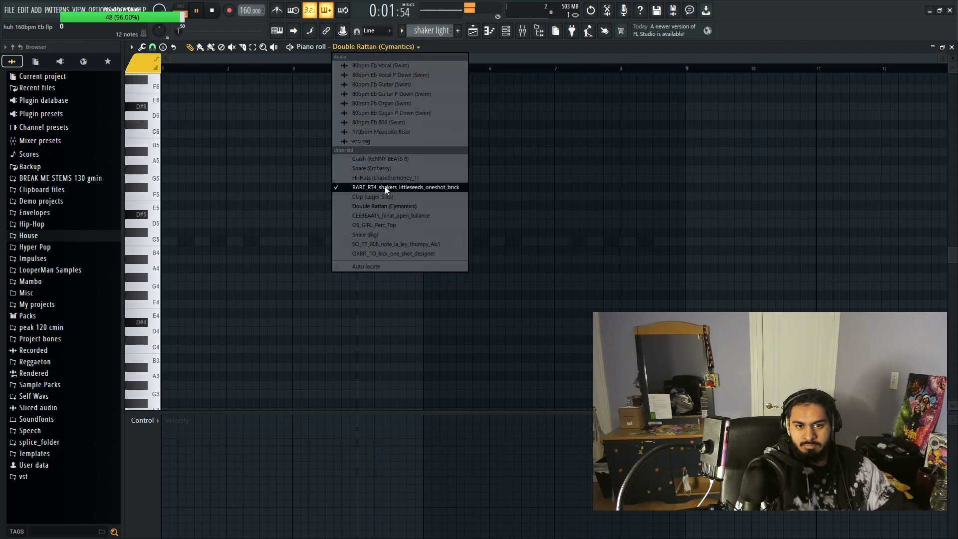
pyautogui.click(357, 188)
pyautogui.hotkey('alt', 'r')
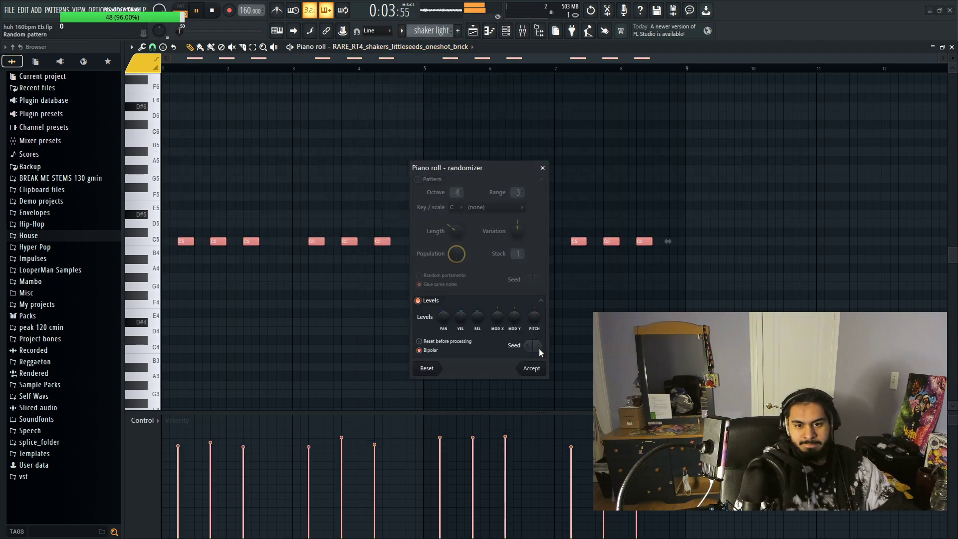
pyautogui.click(532, 365)
pyautogui.click(10, 11)
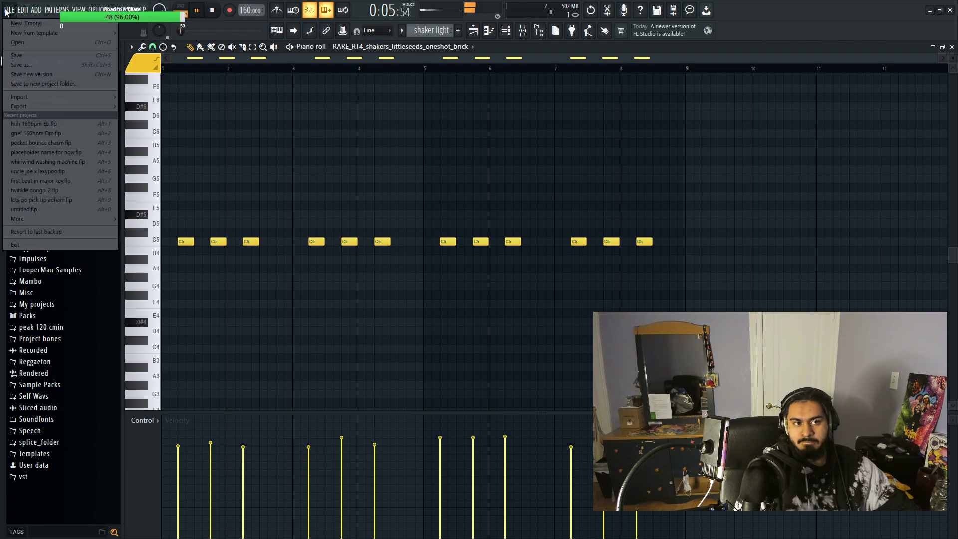
pyautogui.click(21, 57)
# Step: Lower the Hi-Hats mixer track's volume to -2.0 dB and save the project
pyautogui.click(471, 31)
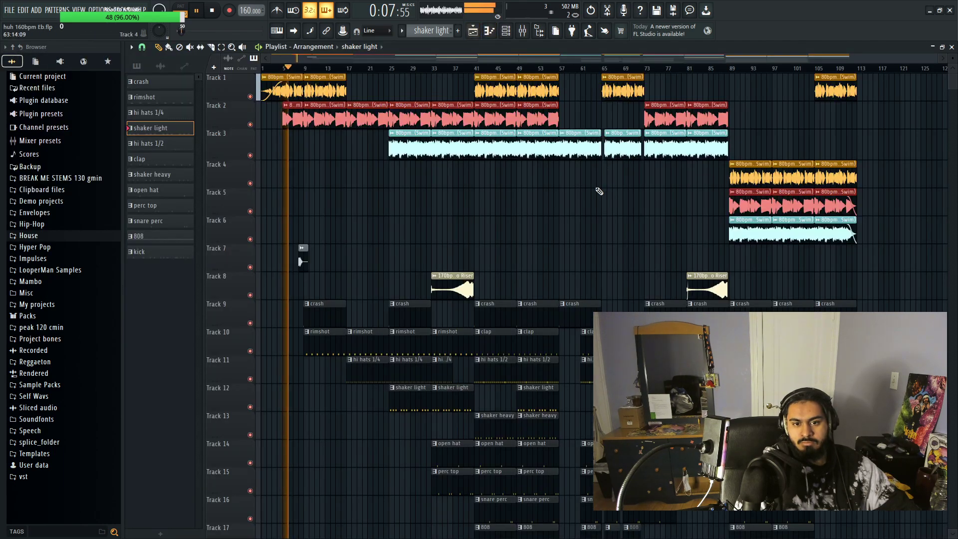
pyautogui.scroll(-5, 583, 200)
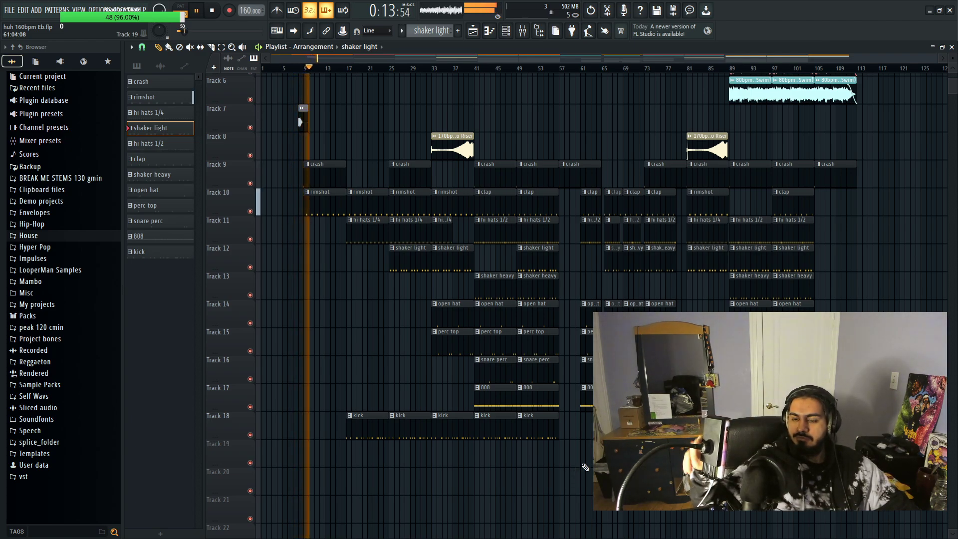
pyautogui.click(530, 35)
pyautogui.click(615, 190)
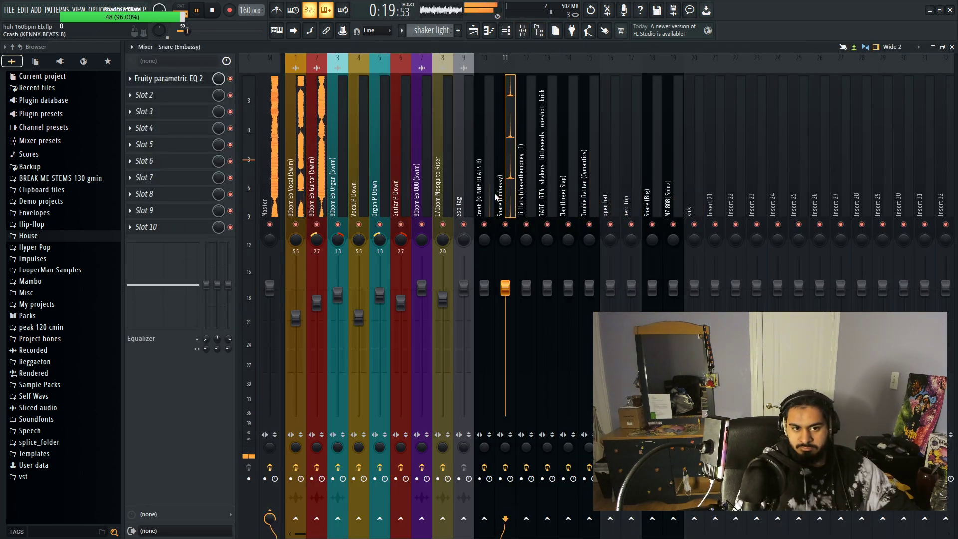
pyautogui.click(480, 31)
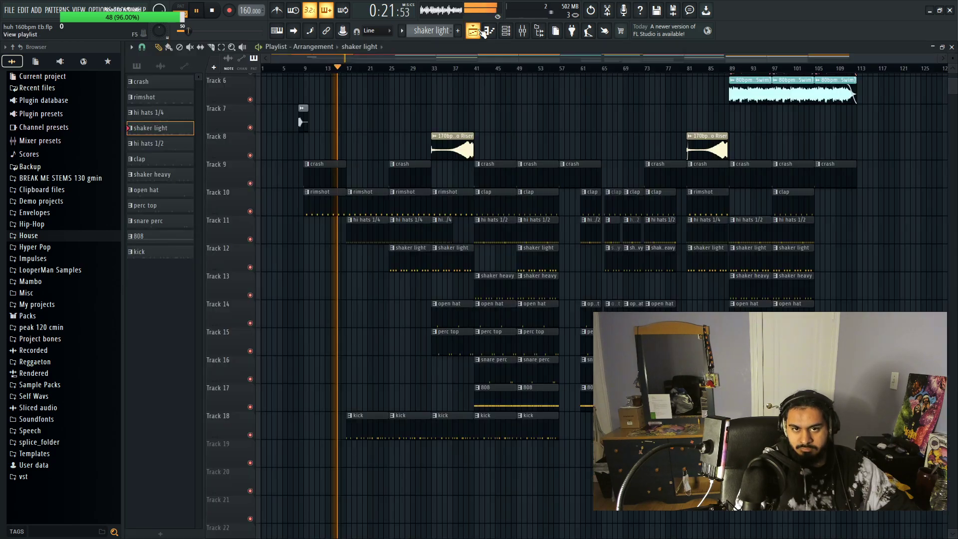
pyautogui.click(522, 31)
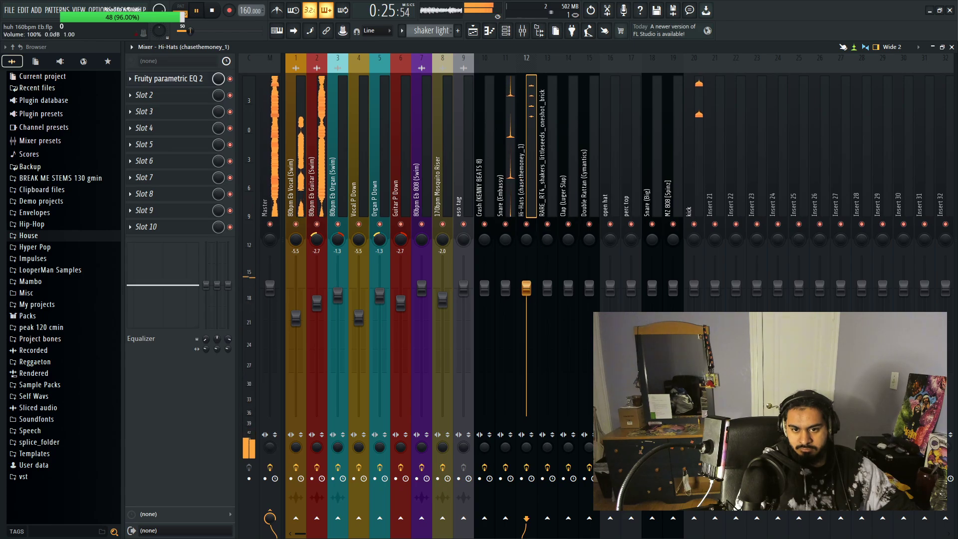
pyautogui.moveTo(526, 298); pyautogui.dragTo(526, 299)
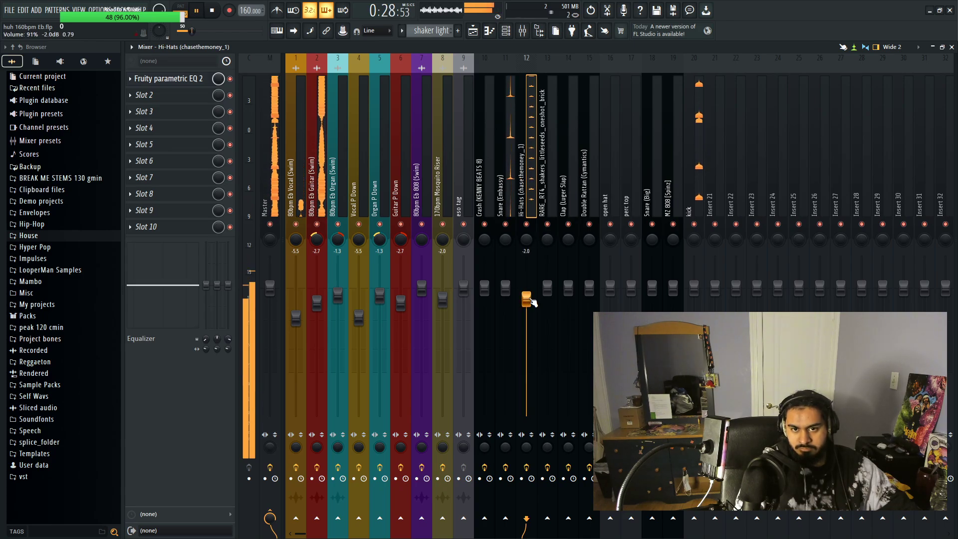
pyautogui.click(9, 10)
pyautogui.click(16, 56)
# Step: Check the EQ curve on the Hi-Hats track and open the kick track's Fruity Parametric EQ 2
pyautogui.click(164, 78)
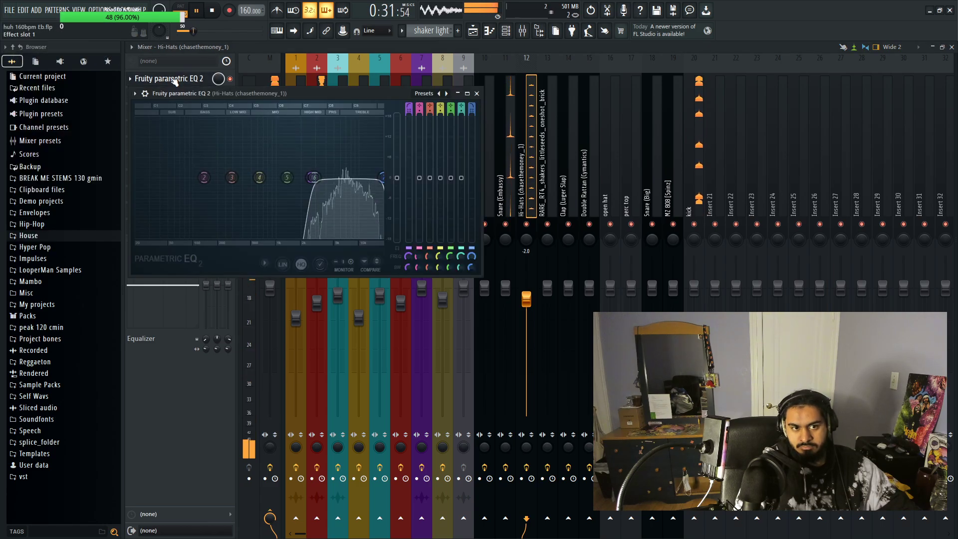
pyautogui.click(481, 94)
pyautogui.click(696, 165)
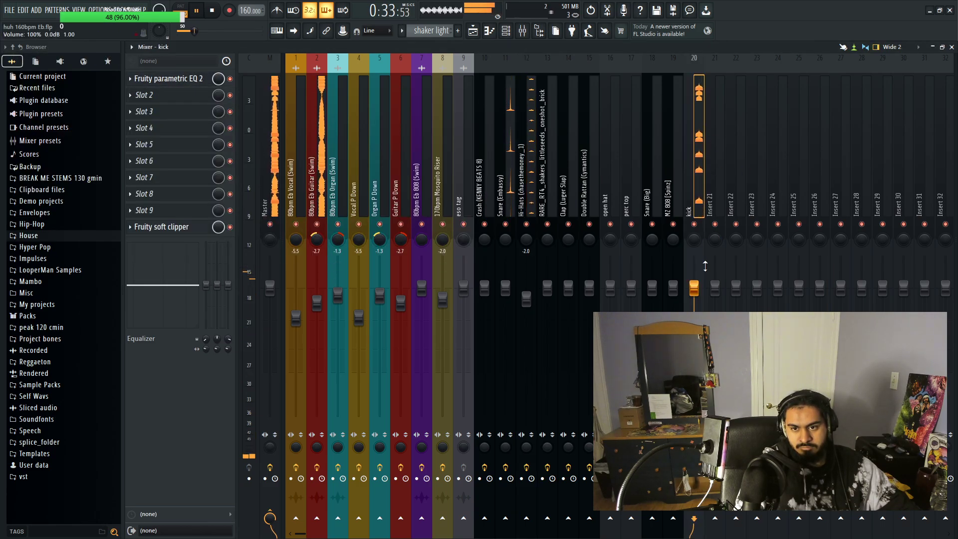
pyautogui.click(184, 79)
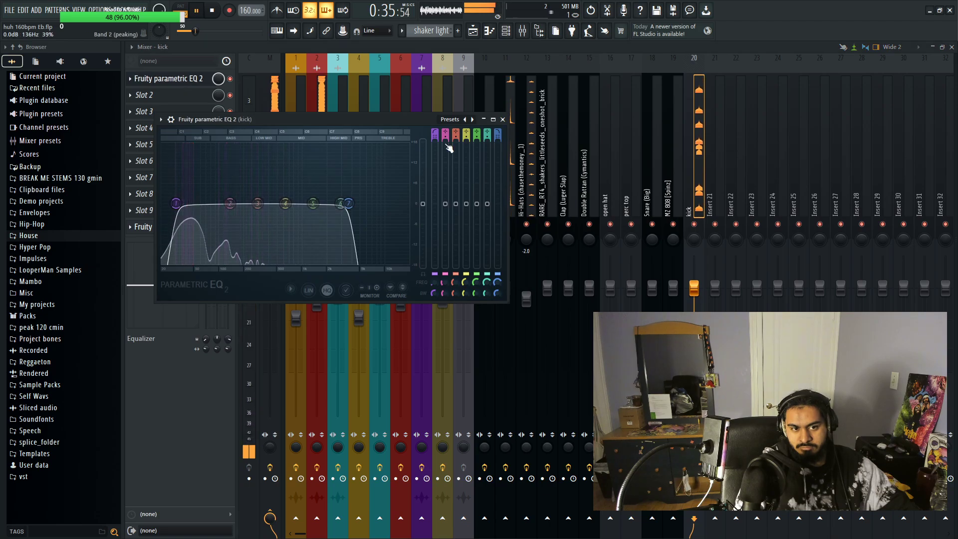
# Step: Add a Fruity Limiter to the kick track with the For drums (slight saturation) preset and set its mix level to 30%
pyautogui.click(183, 80)
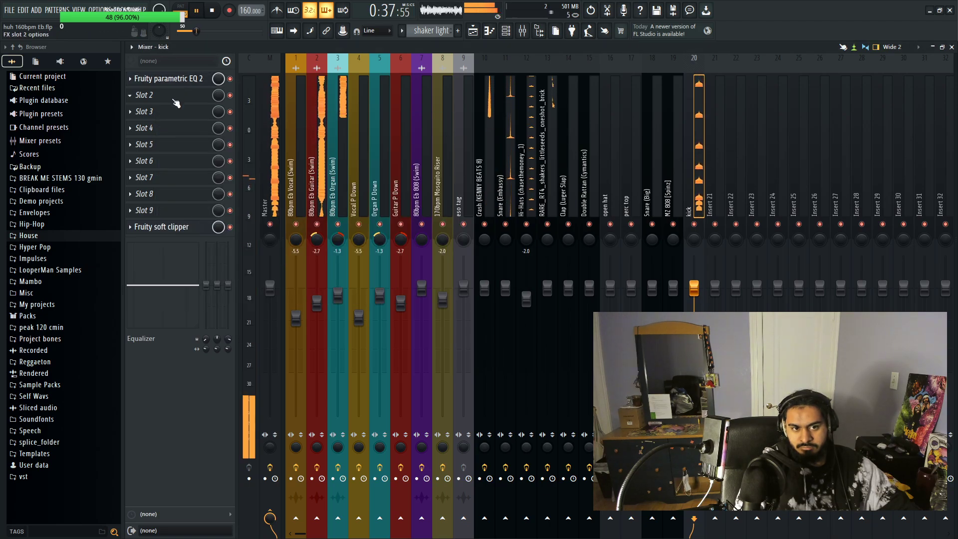
pyautogui.click(177, 96)
pyautogui.click(279, 227)
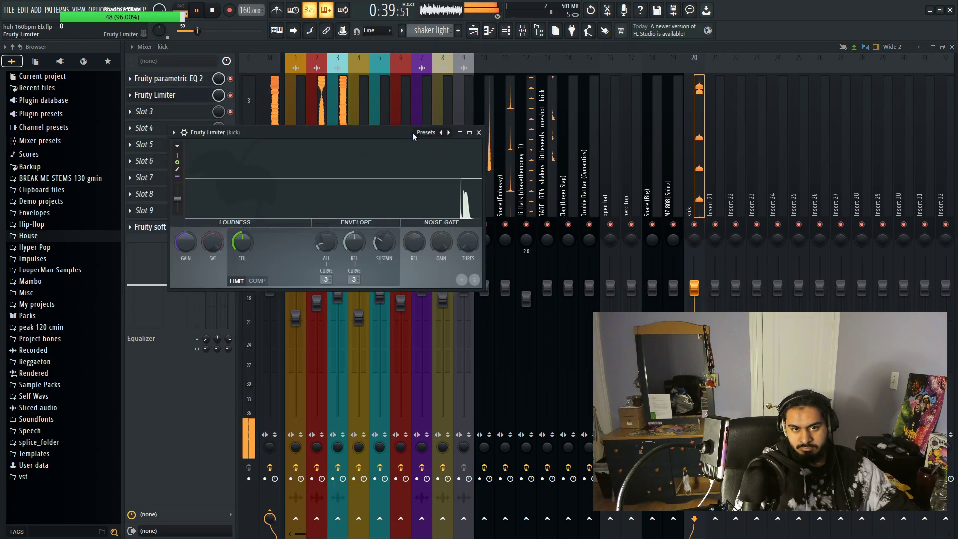
pyautogui.click(419, 132)
pyautogui.click(488, 202)
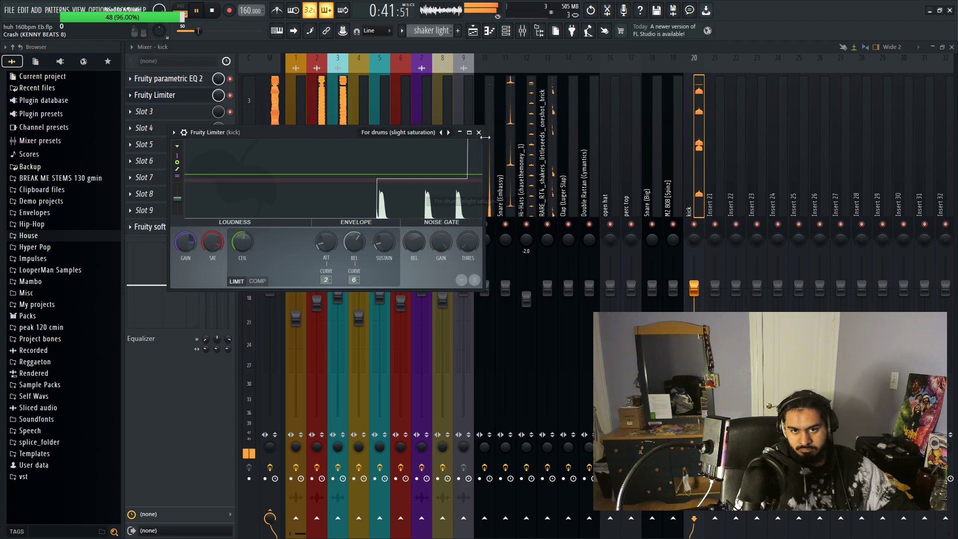
pyautogui.click(480, 132)
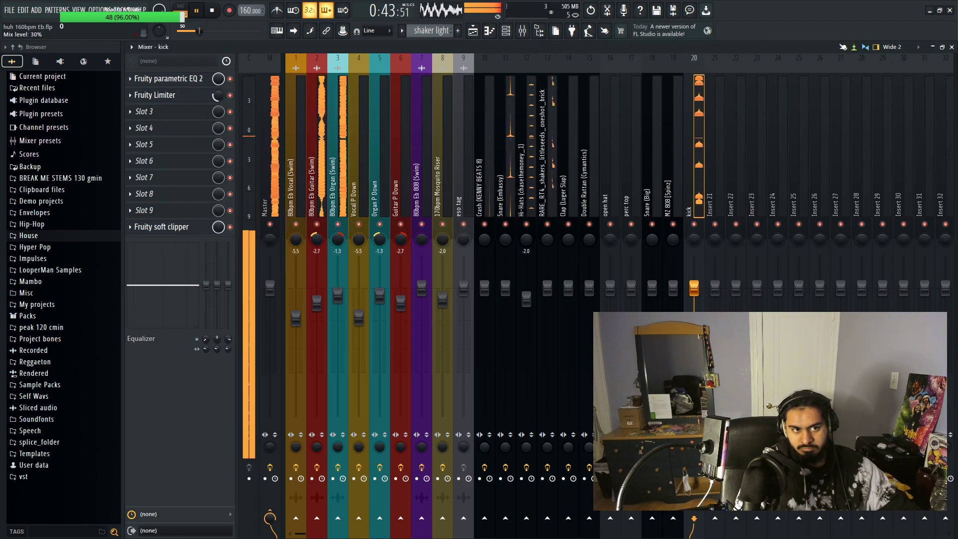
pyautogui.moveTo(218, 95); pyautogui.dragTo(218, 121)
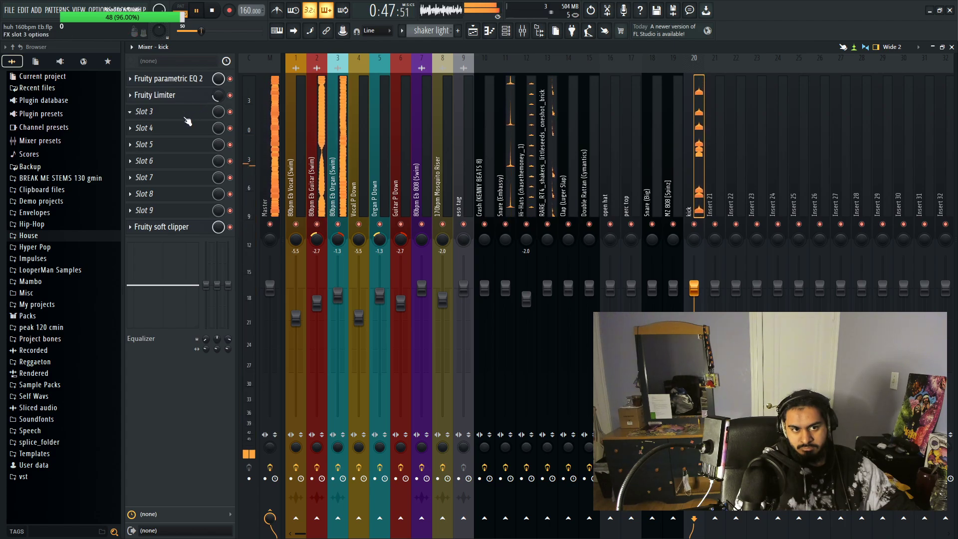
# Step: Add a second Fruity Parametric EQ 2 after the kick's limiter and shape band 7 as a Steep 8 low pass with a lowered cutoff
pyautogui.click(145, 111)
pyautogui.click(289, 331)
pyautogui.rightClick(394, 230)
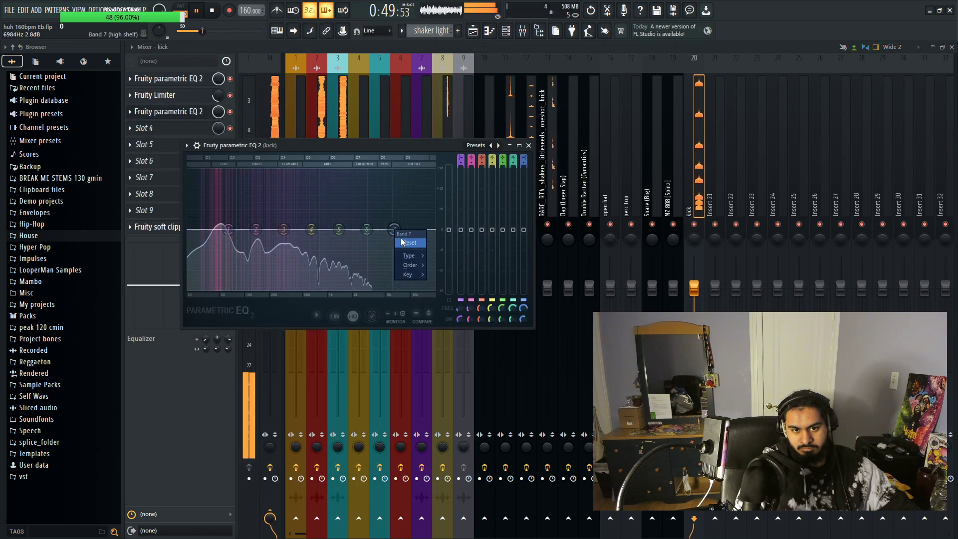
pyautogui.click(447, 265)
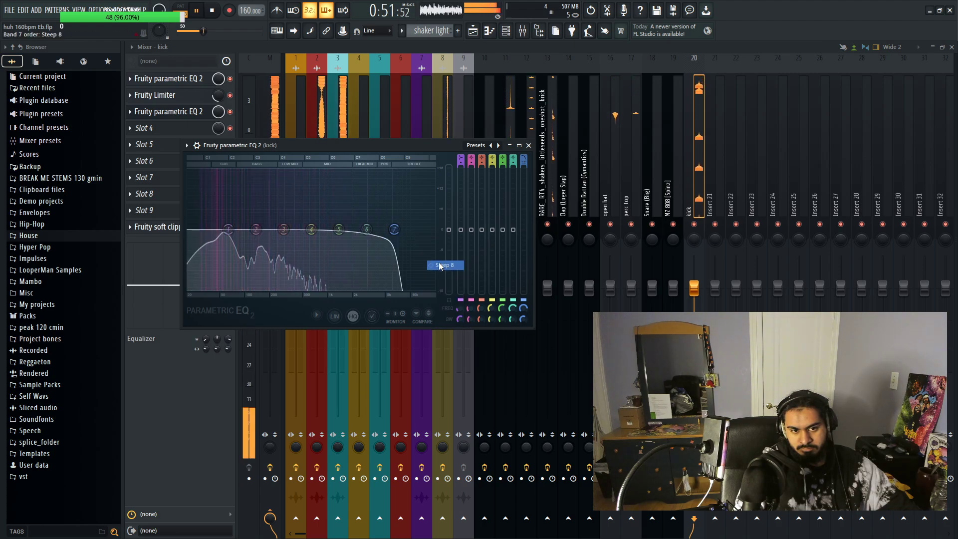
pyautogui.moveTo(394, 230); pyautogui.dragTo(374, 230)
# Step: Make band 1 of the kick's second EQ a lowered high pass, cut band 2 to -1.5 dB at 52 Hz, and save the project
pyautogui.rightClick(228, 230)
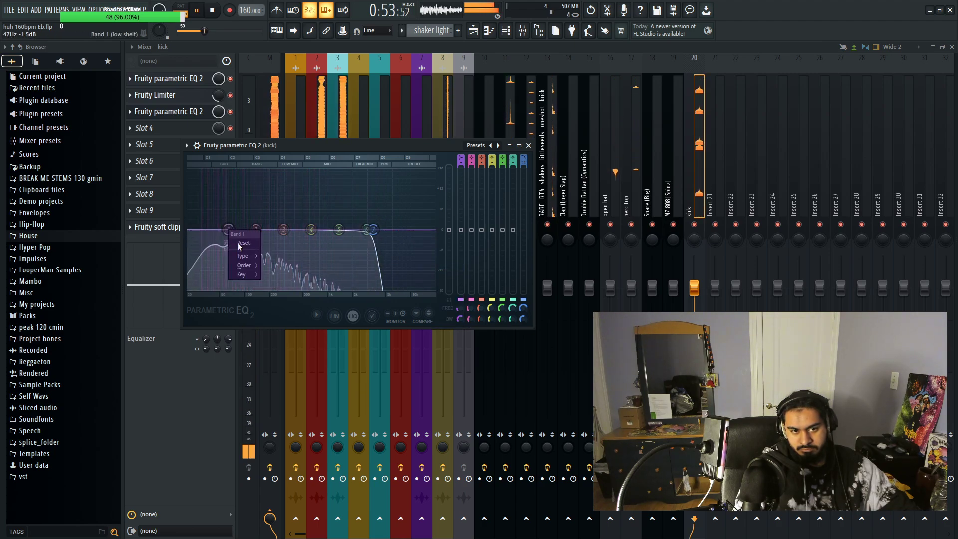
pyautogui.moveTo(244, 255)
pyautogui.click(281, 284)
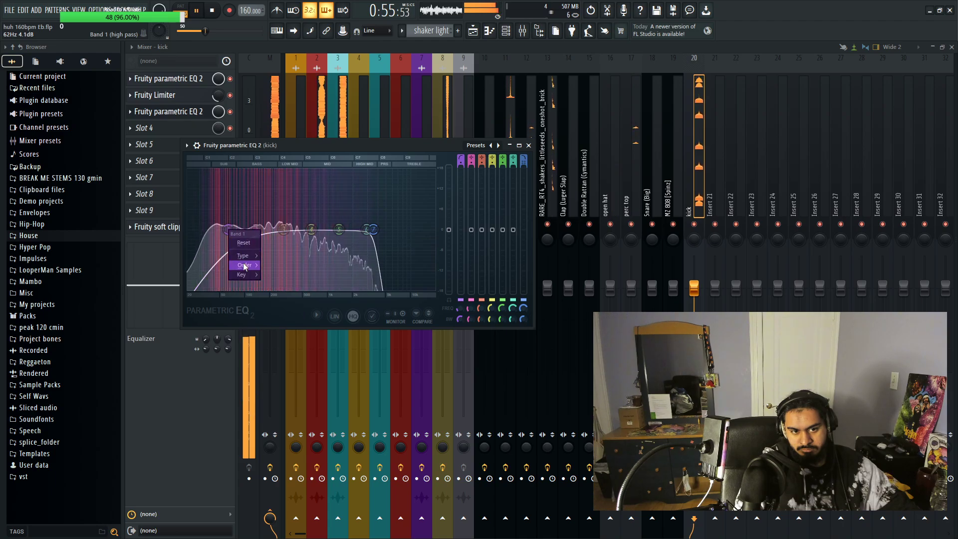
pyautogui.moveTo(228, 229)
pyautogui.mouseDown()
pyautogui.moveTo(200, 230)
pyautogui.moveTo(238, 232)
pyautogui.moveTo(252, 222)
pyautogui.moveTo(226, 236)
pyautogui.mouseUp()
pyautogui.click(201, 230)
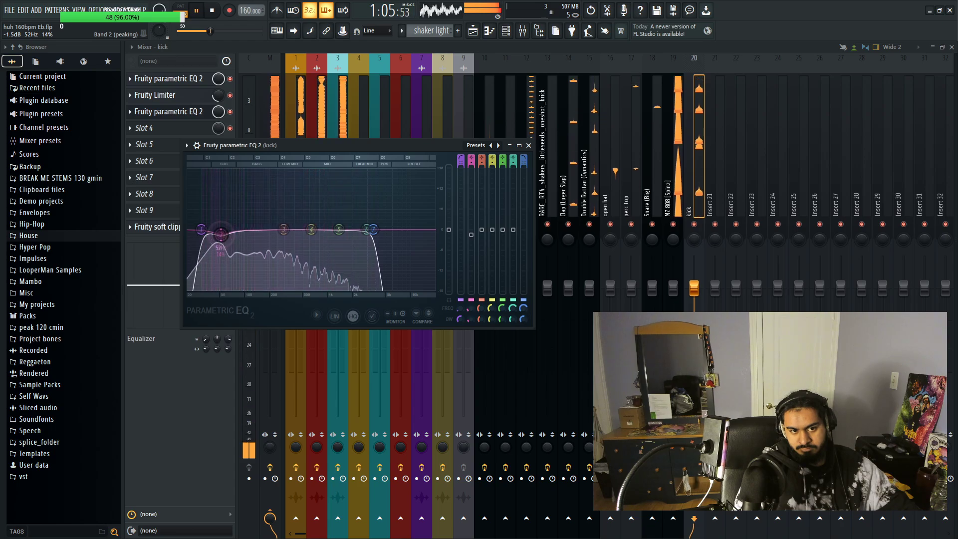
pyautogui.click(528, 146)
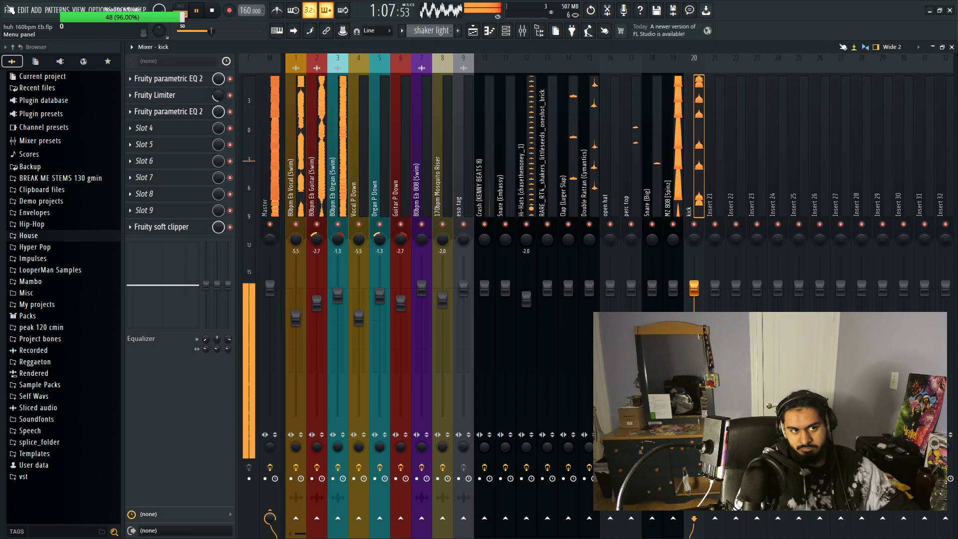
pyautogui.hotkey('ctrl', 's')
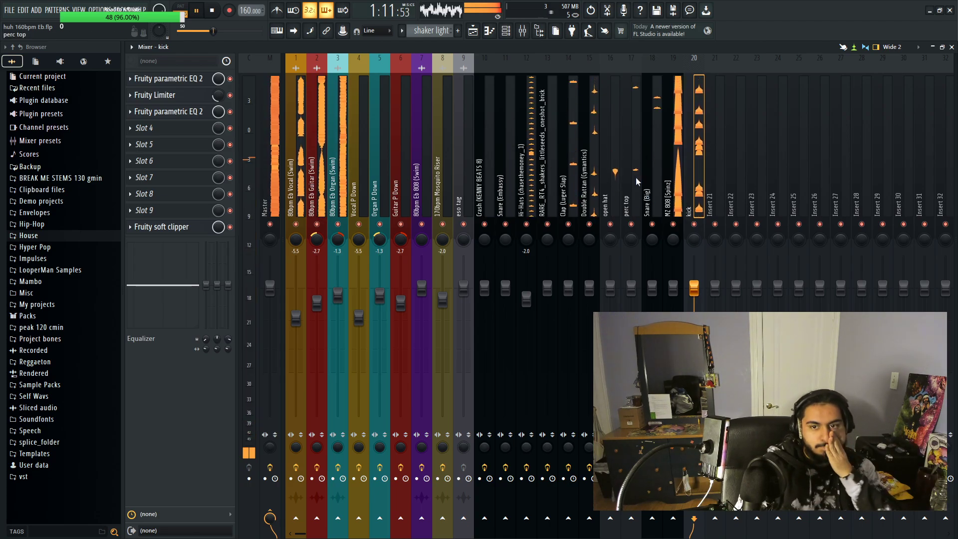
# Step: Set the Double Rattan track's volume to -1.7 dB and the RARE_RT4 shakers track's volume to 1.0 dB
pyautogui.press('Left')
pyautogui.click(654, 178)
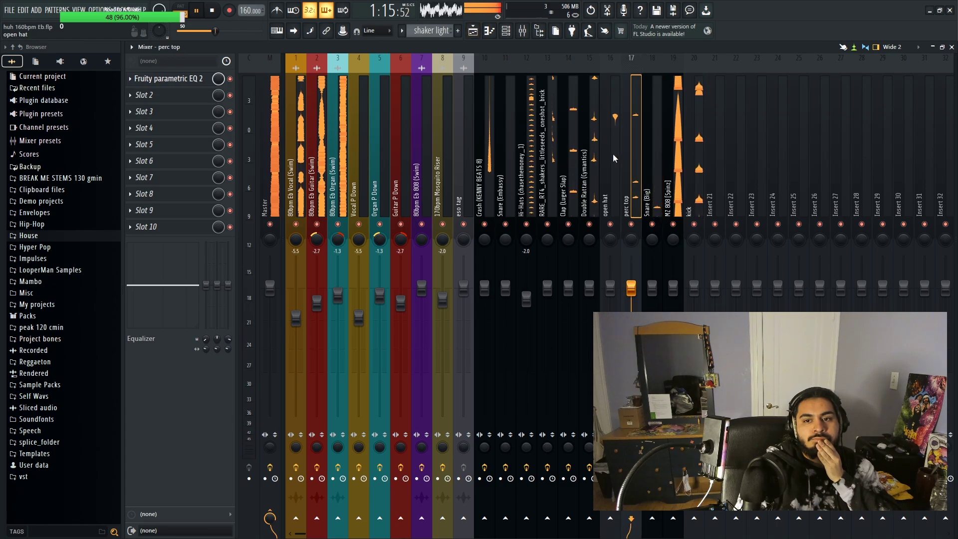
pyautogui.click(587, 161)
pyautogui.press('Left')
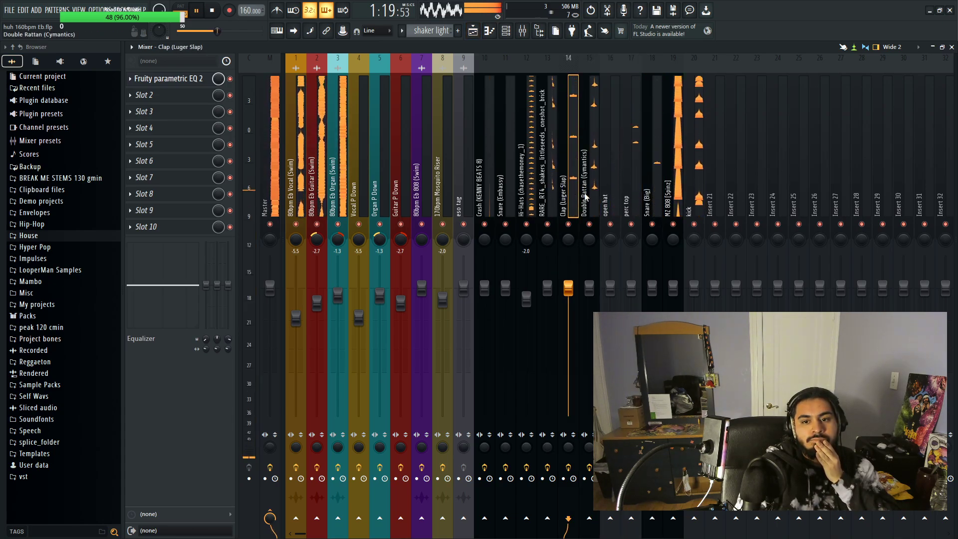
pyautogui.click(589, 288)
pyautogui.moveTo(589, 288); pyautogui.dragTo(544, 292)
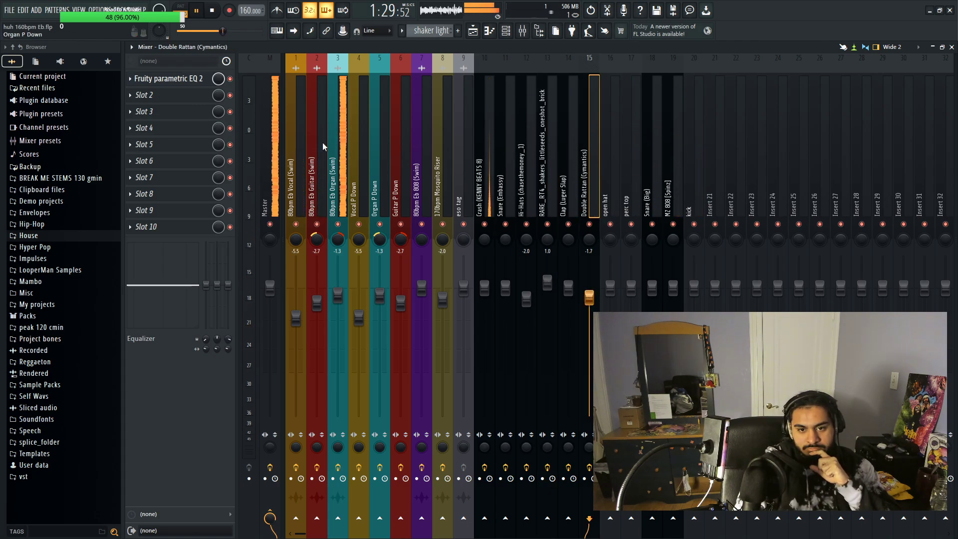
pyautogui.click(17, 15)
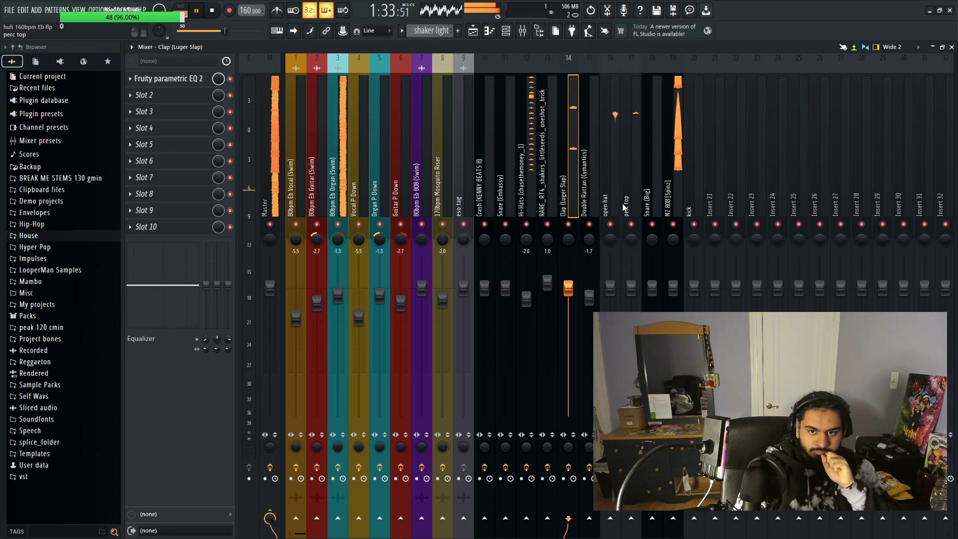
# Step: Set the mixer volumes of Snare (Big) to -2.0 dB, Clap (Luger Slap) to 0.5 dB, and open hat to -1.5 dB
pyautogui.click(652, 212)
pyautogui.moveTo(655, 287); pyautogui.dragTo(654, 292)
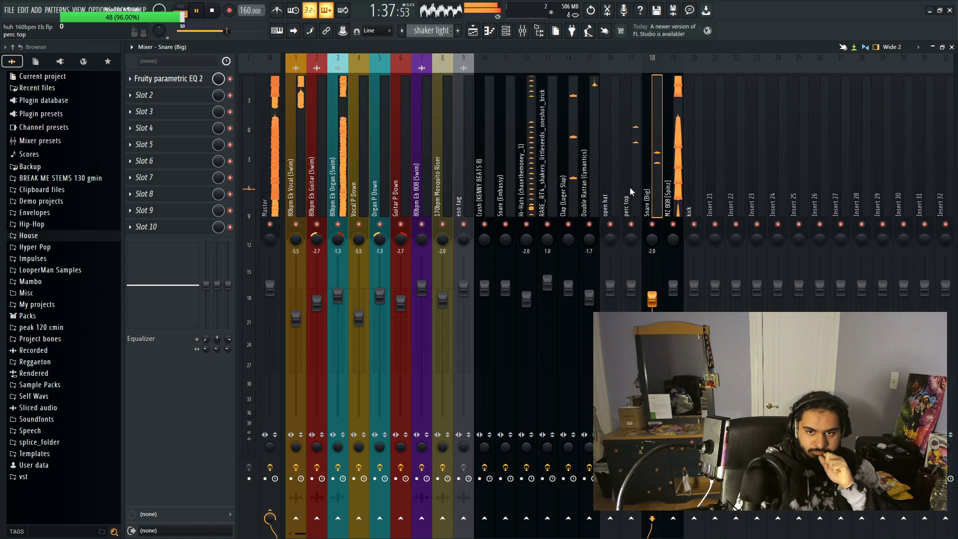
pyautogui.click(567, 270)
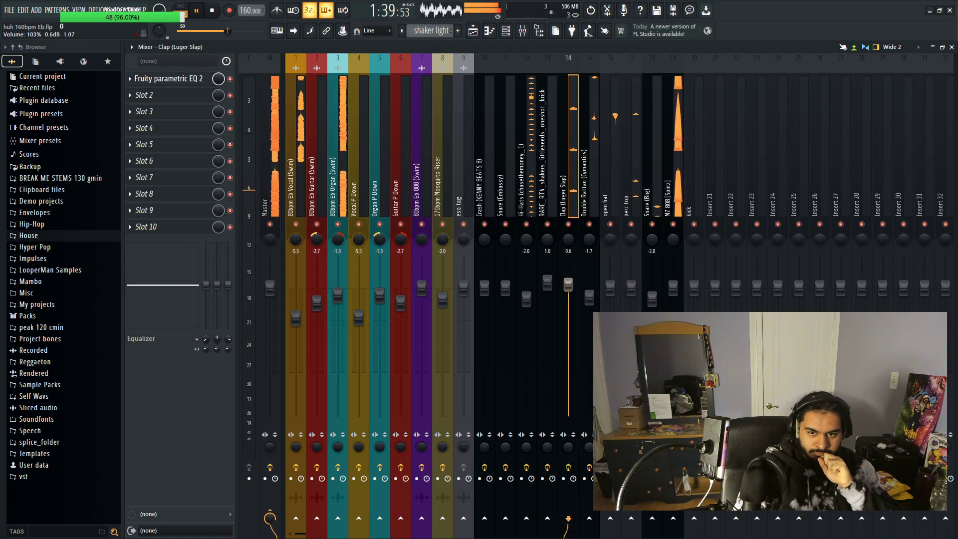
pyautogui.moveTo(568, 285); pyautogui.dragTo(567, 284)
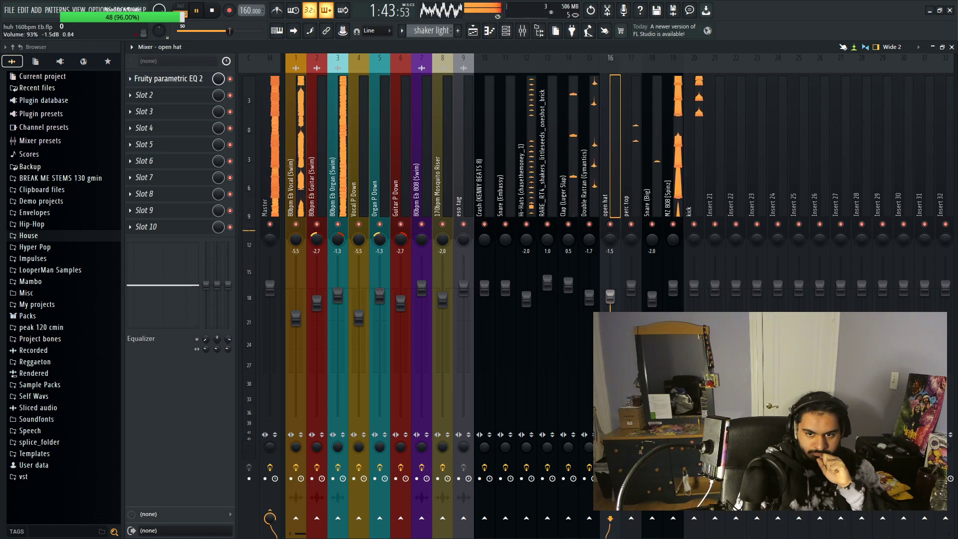
# Step: Set the perc top track's volume to 0.3 dB and save the project
pyautogui.click(630, 209)
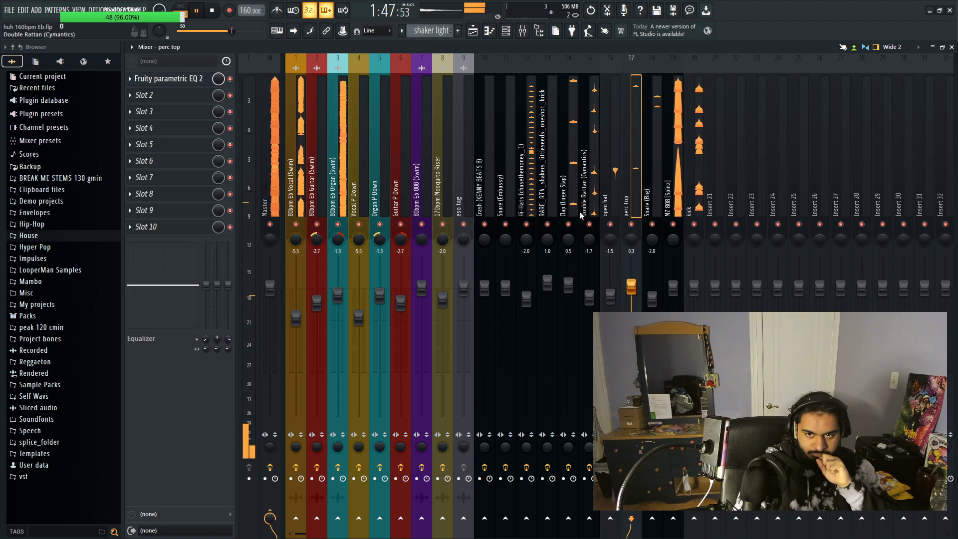
pyautogui.click(39, 11)
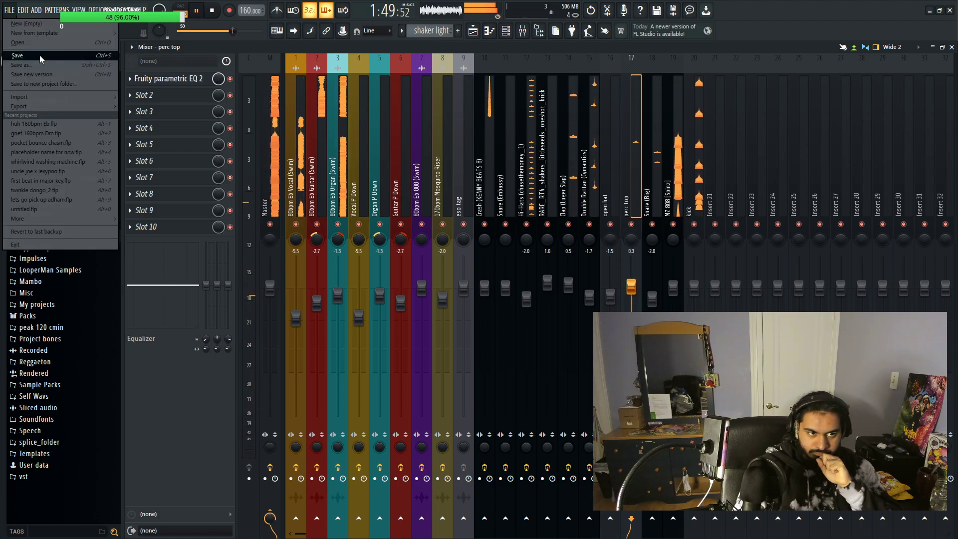
pyautogui.click(40, 54)
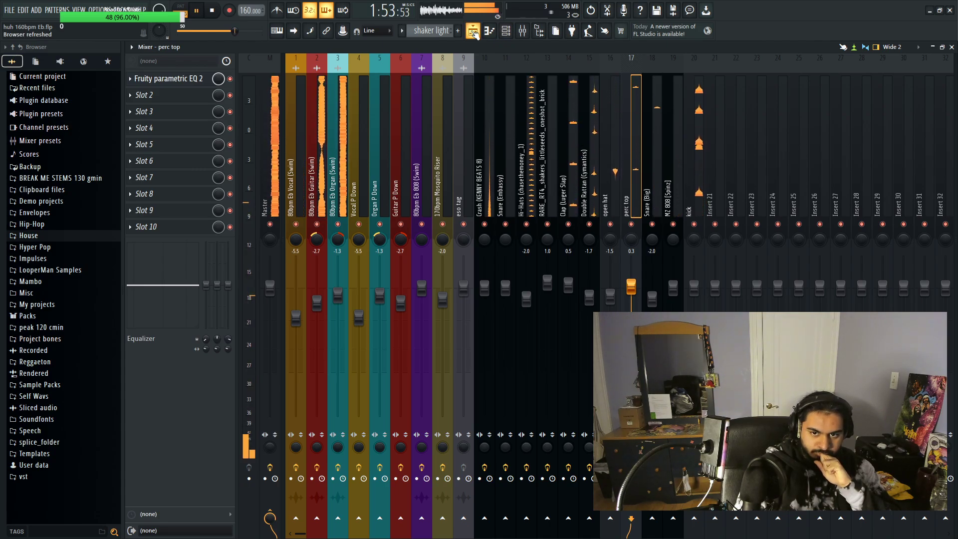
# Step: Review the playlist arrangement and the shaker notes in the piano roll, and stop playback
pyautogui.click(473, 31)
pyautogui.scroll(-3, 578, 514)
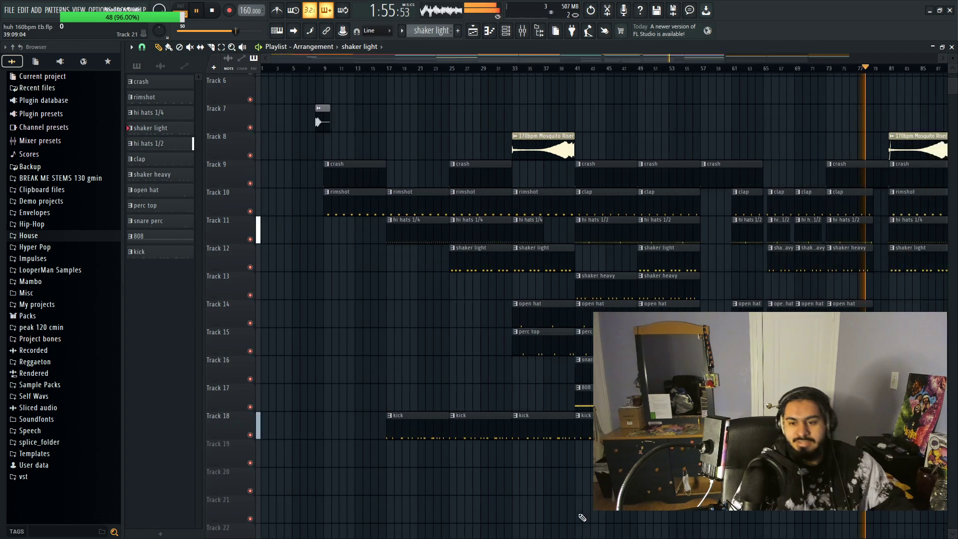
pyautogui.scroll(5, 581, 517)
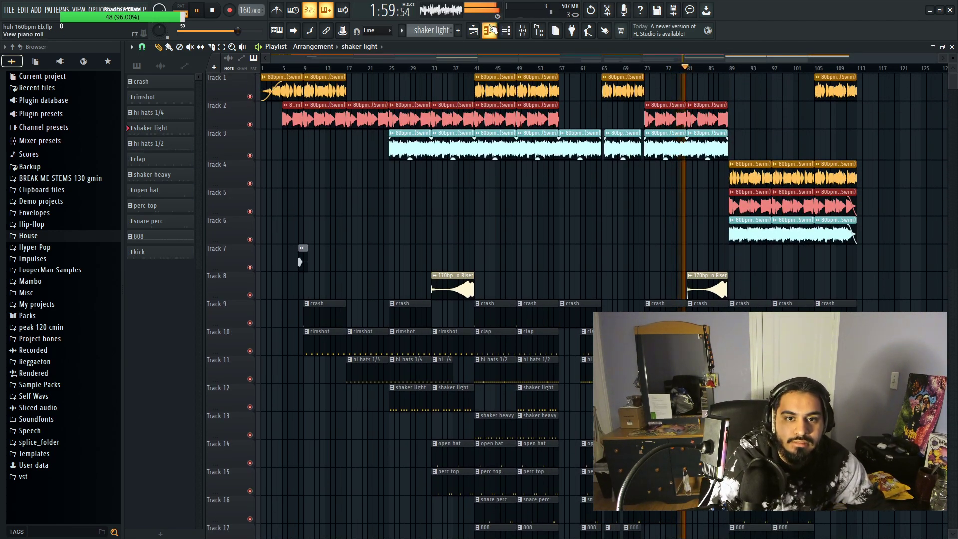
pyautogui.click(490, 30)
pyautogui.click(9, 9)
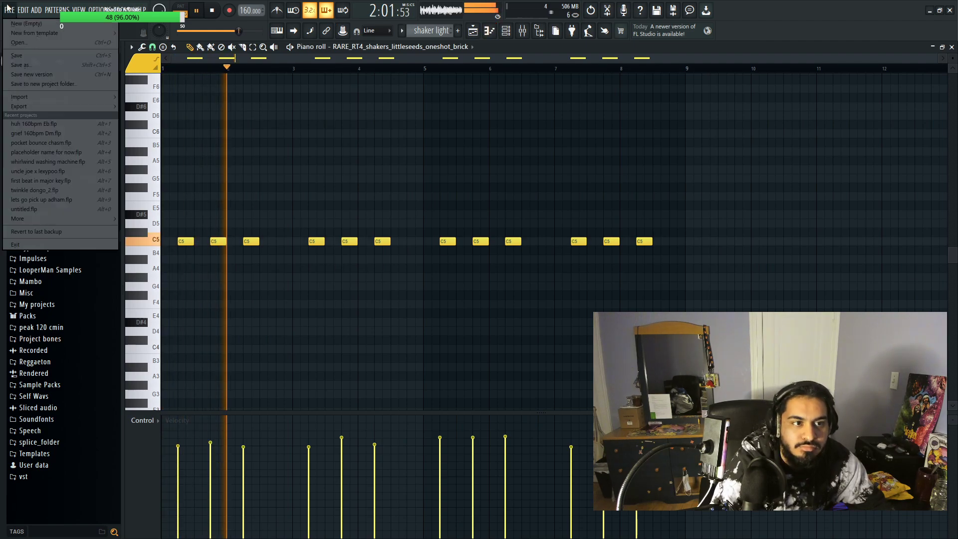
pyautogui.press('Escape')
pyautogui.click(472, 31)
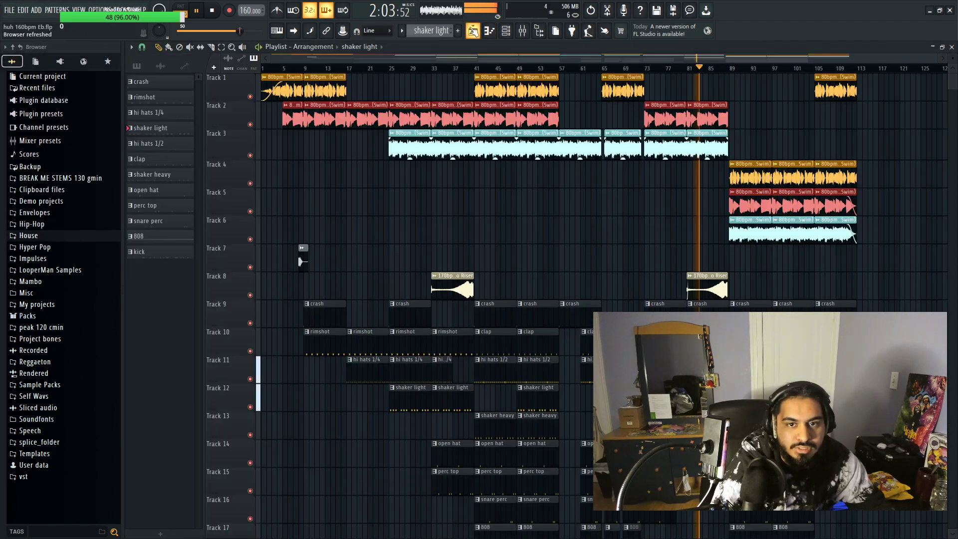
pyautogui.press('space')
# Step: Export the song as an MP3 named huh 160bpm Eb in the huh 160bpm Eb project folder
pyautogui.click(9, 9)
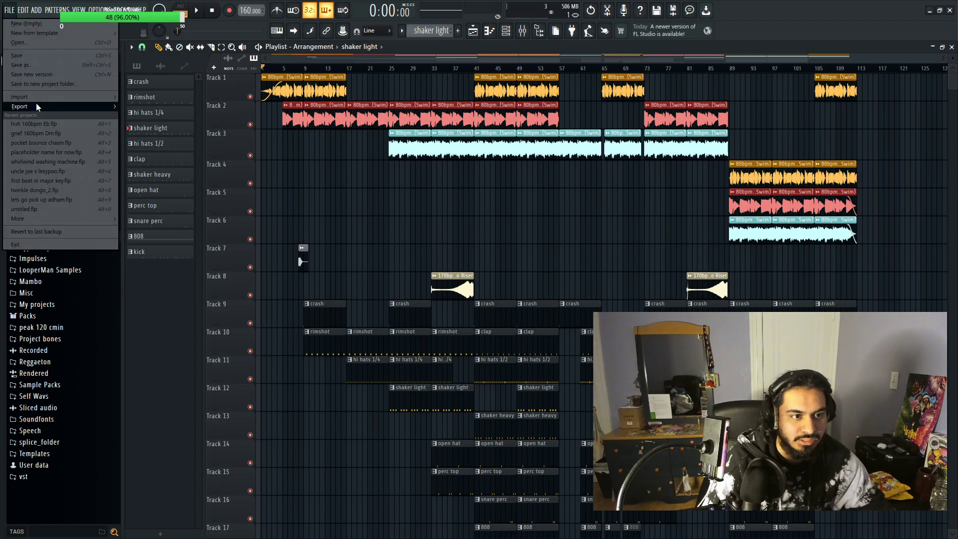
pyautogui.moveTo(36, 106)
pyautogui.click(160, 123)
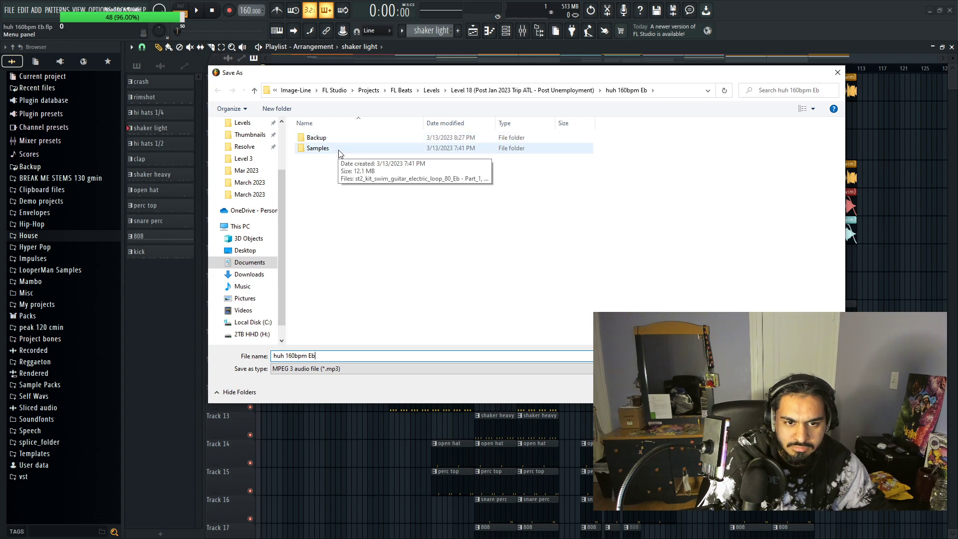
pyautogui.doubleClick(317, 148)
pyautogui.click(217, 91)
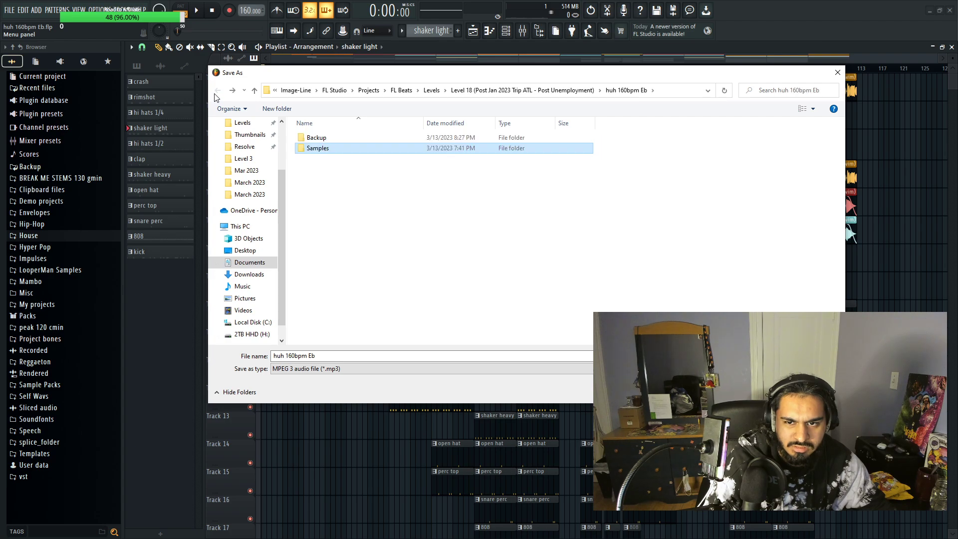
pyautogui.click(455, 259)
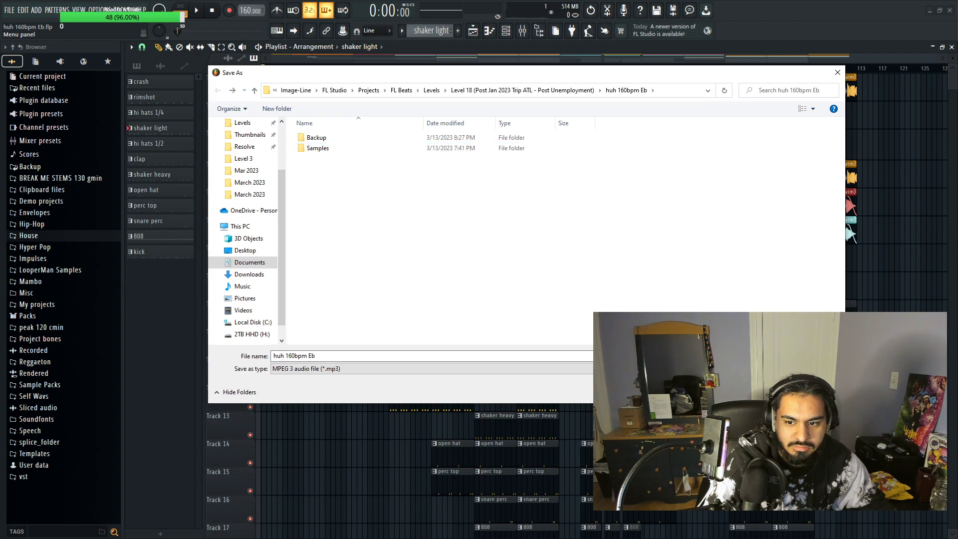
pyautogui.hotkey('alt', 'Right')
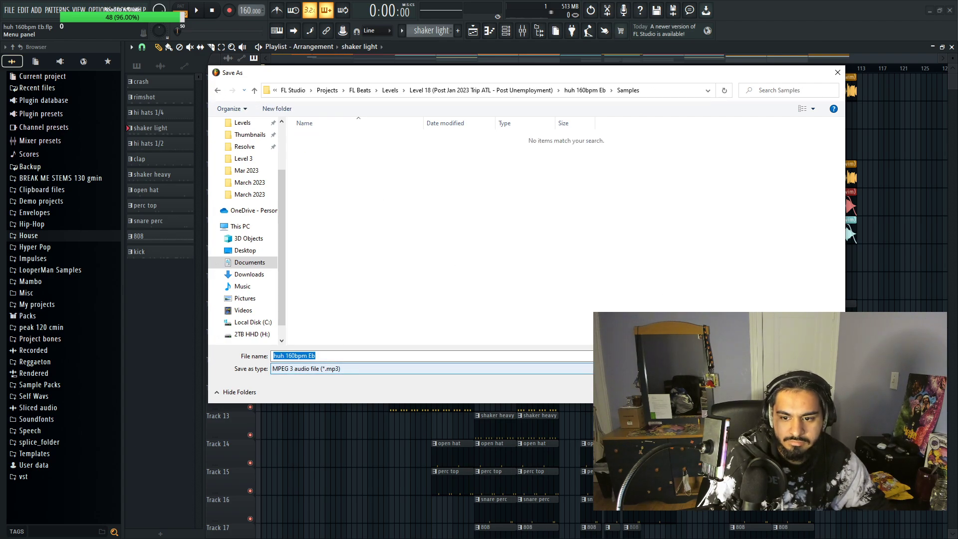
pyautogui.click(218, 90)
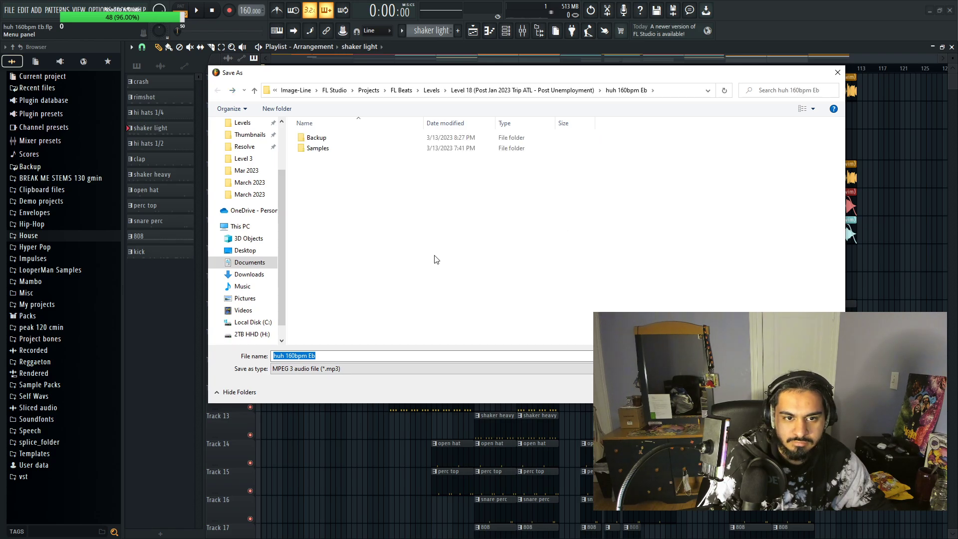
pyautogui.press('Return')
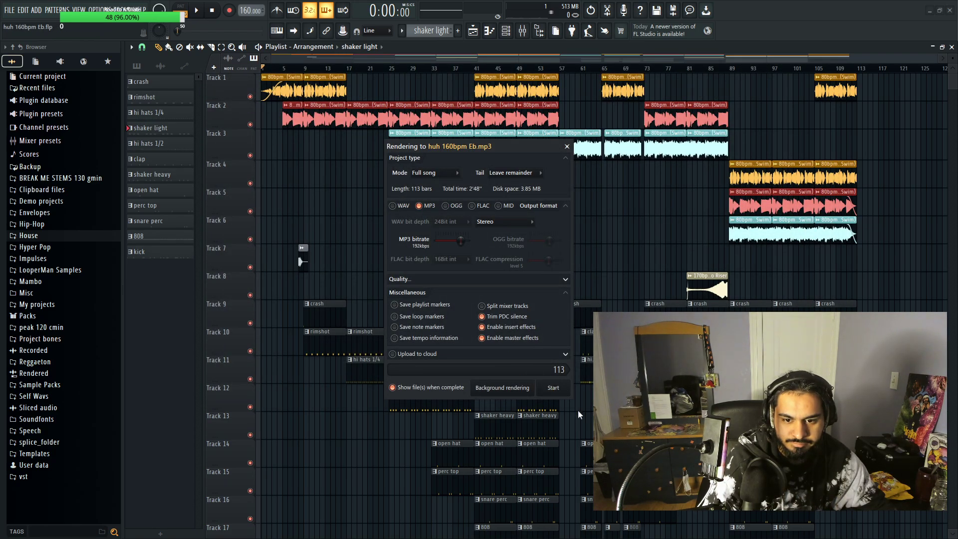
# Step: Render the full song, switch to Streamlabs Desktop, and close the folder window showing the exported MP3
pyautogui.press('super')
pyautogui.hotkey('alt', 'Tab')
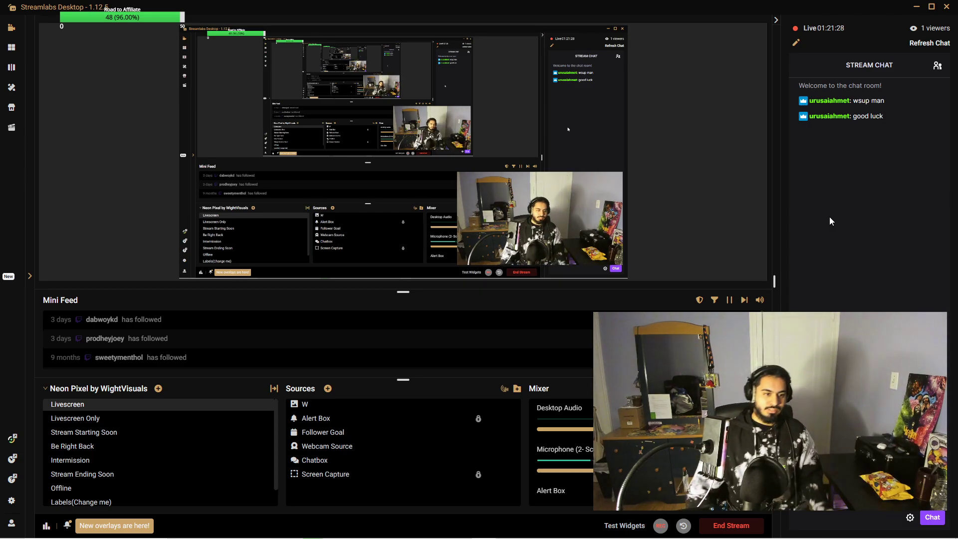
pyautogui.hotkey('alt', 'Tab')
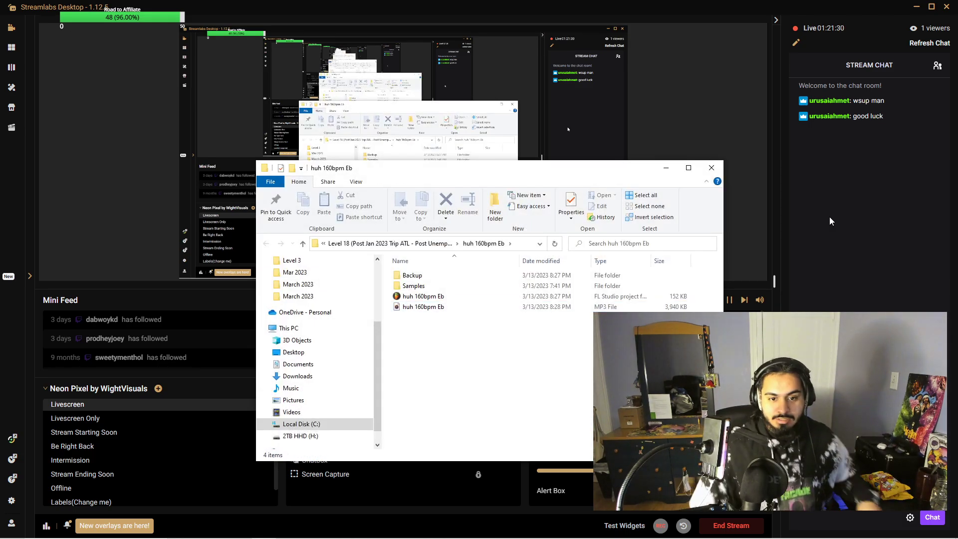
pyautogui.click(710, 168)
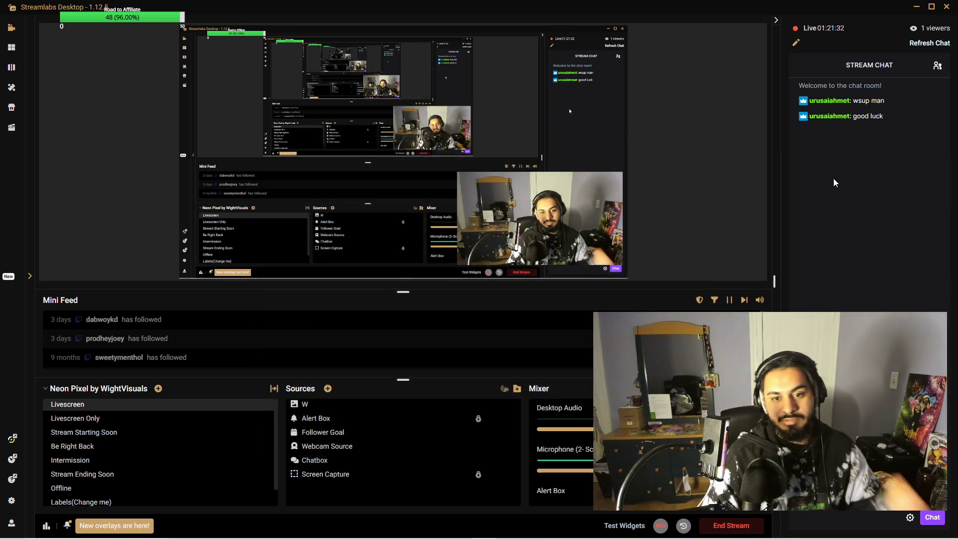